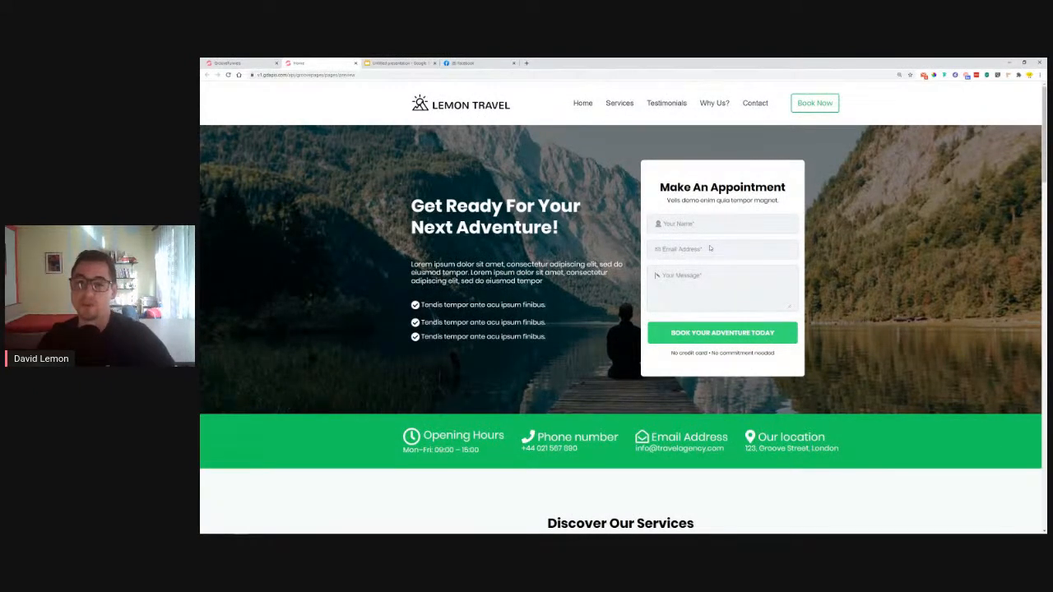
drag(659, 187, 789, 190)
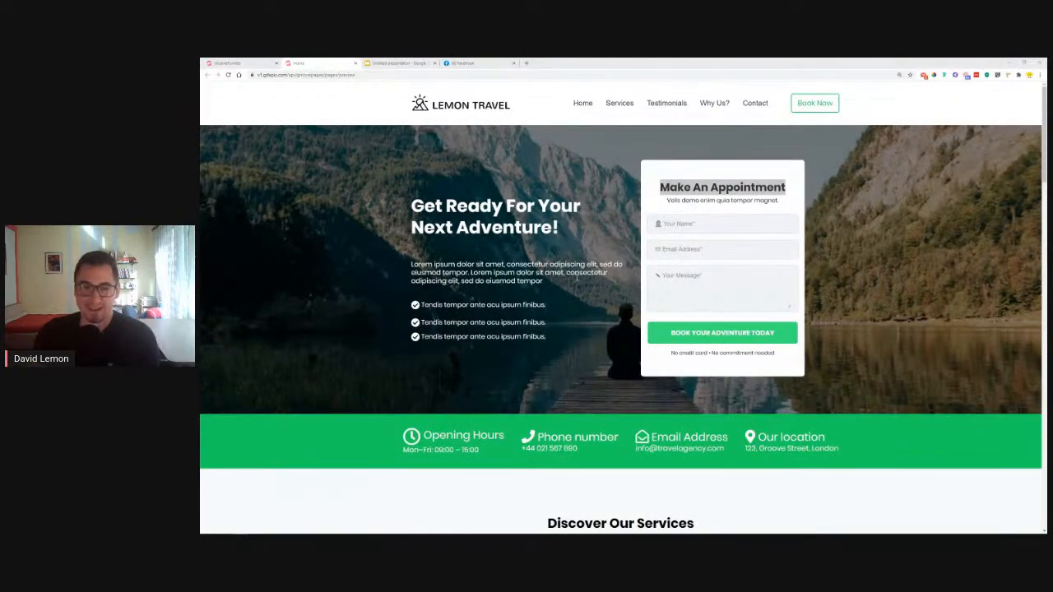
scroll(755, 188, down, 4)
drag(383, 261, 833, 265)
click(894, 279)
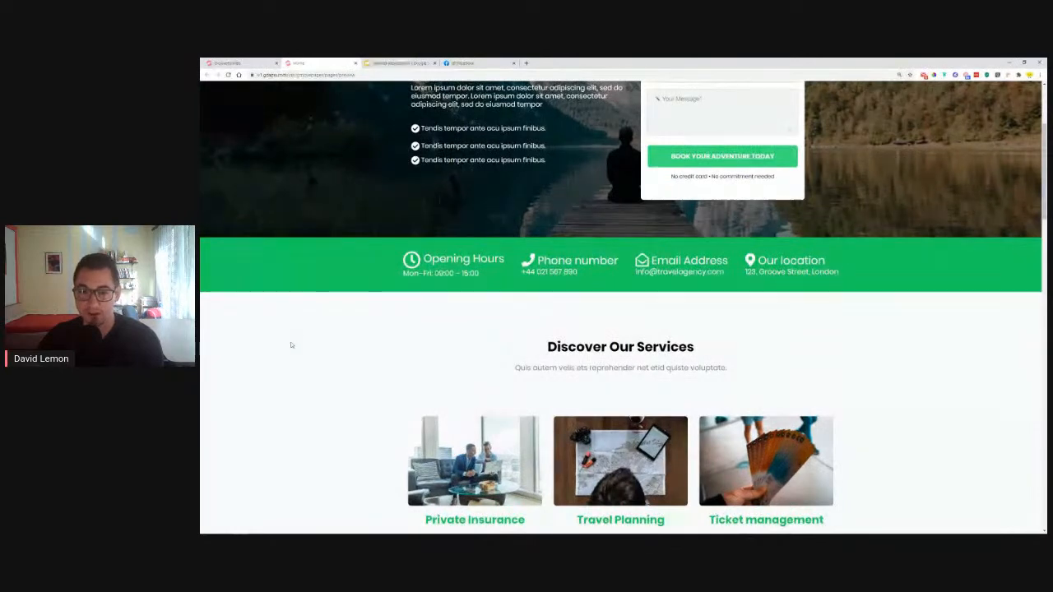
scroll(329, 313, down, 2)
scroll(317, 302, down, 1)
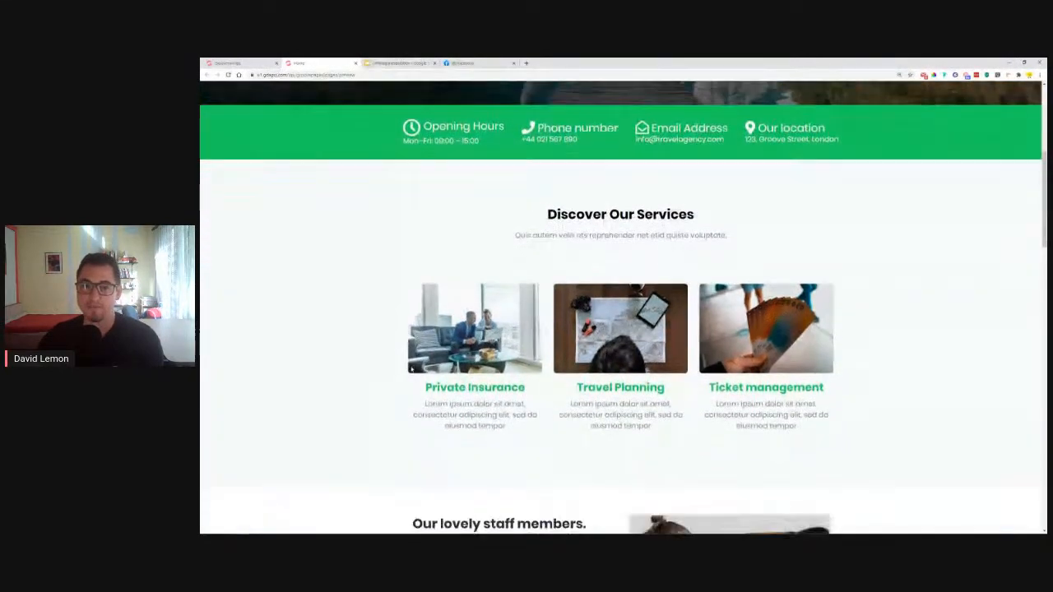
scroll(378, 256, down, 1)
scroll(377, 257, down, 6)
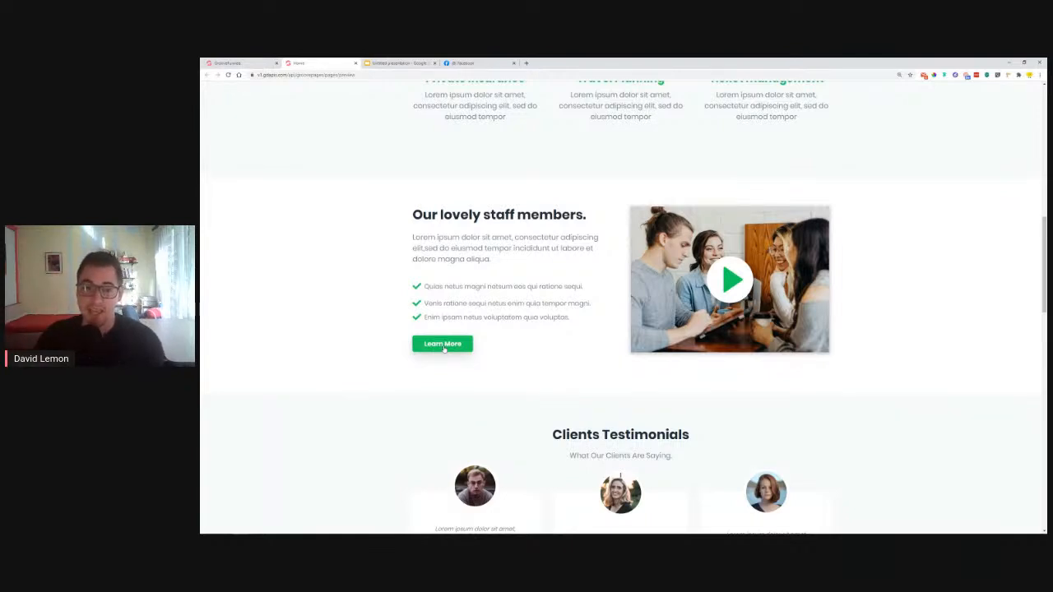
scroll(373, 252, up, 6)
scroll(399, 311, down, 7)
scroll(426, 298, up, 8)
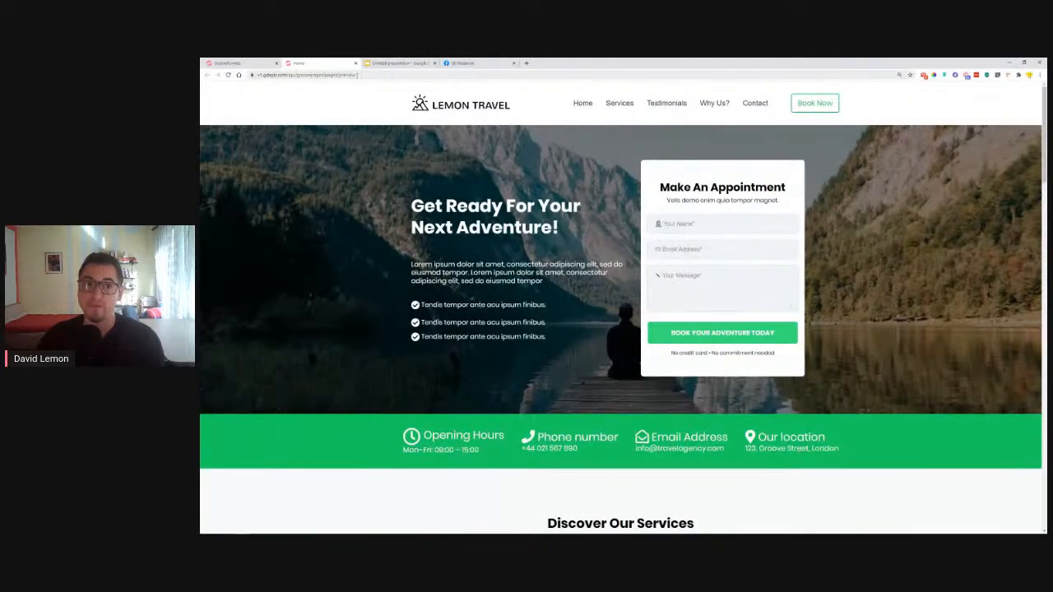
scroll(392, 242, down, 5)
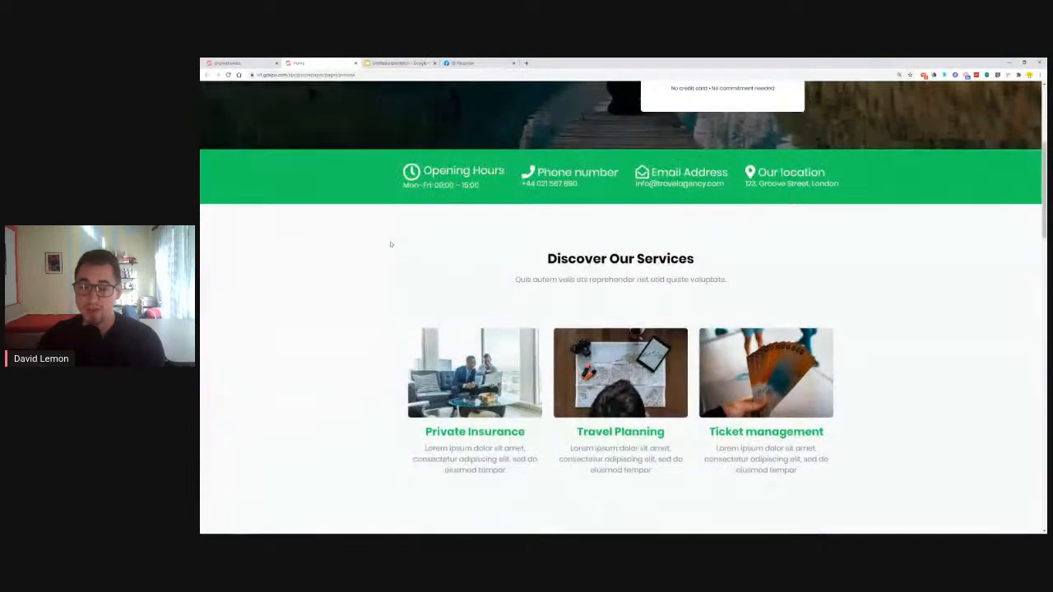
scroll(387, 267, down, 2)
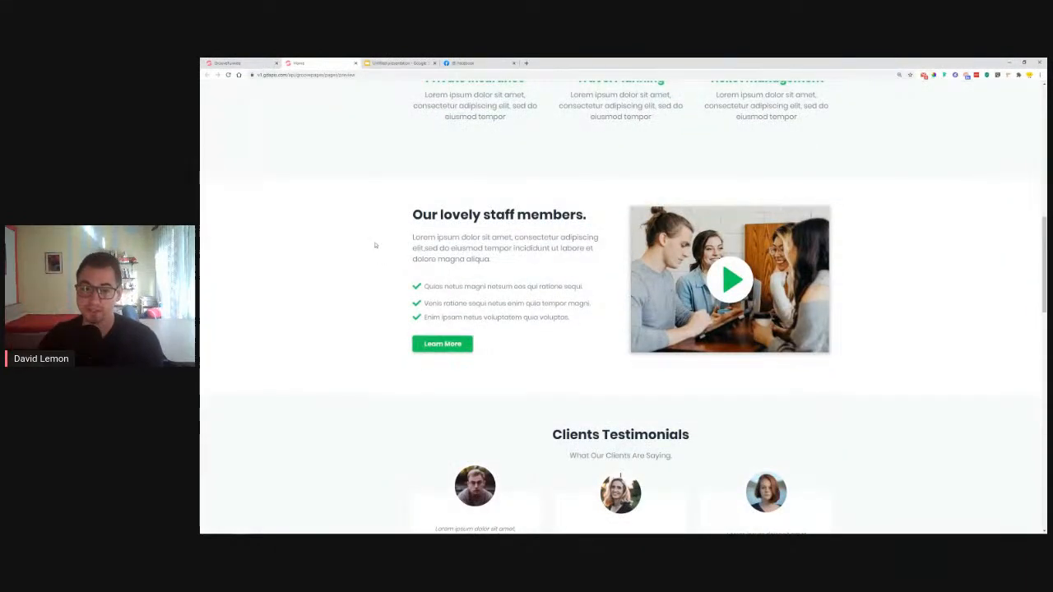
scroll(374, 244, down, 1)
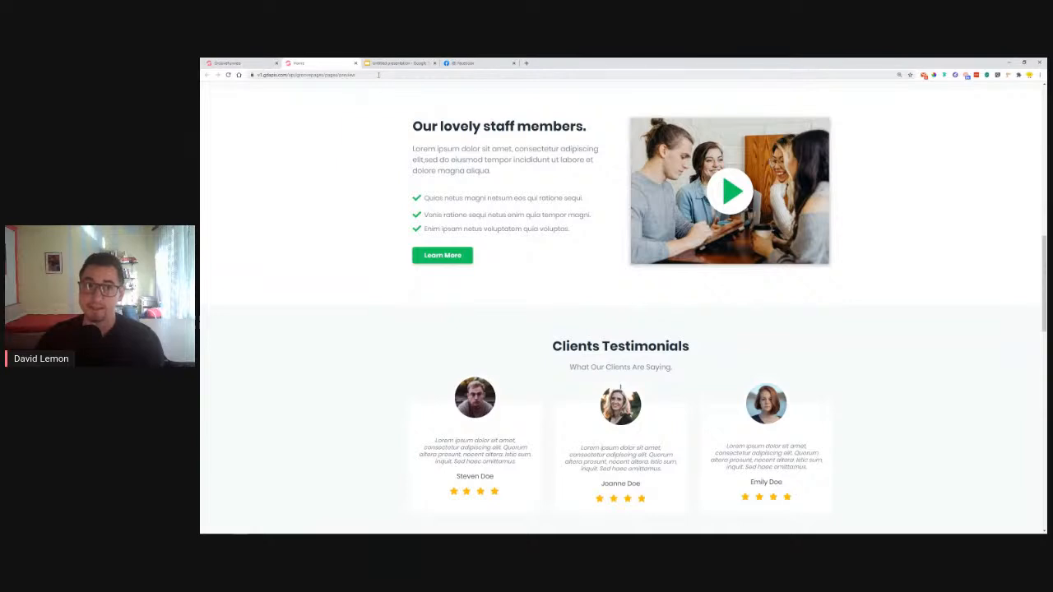
drag(369, 76, 268, 88)
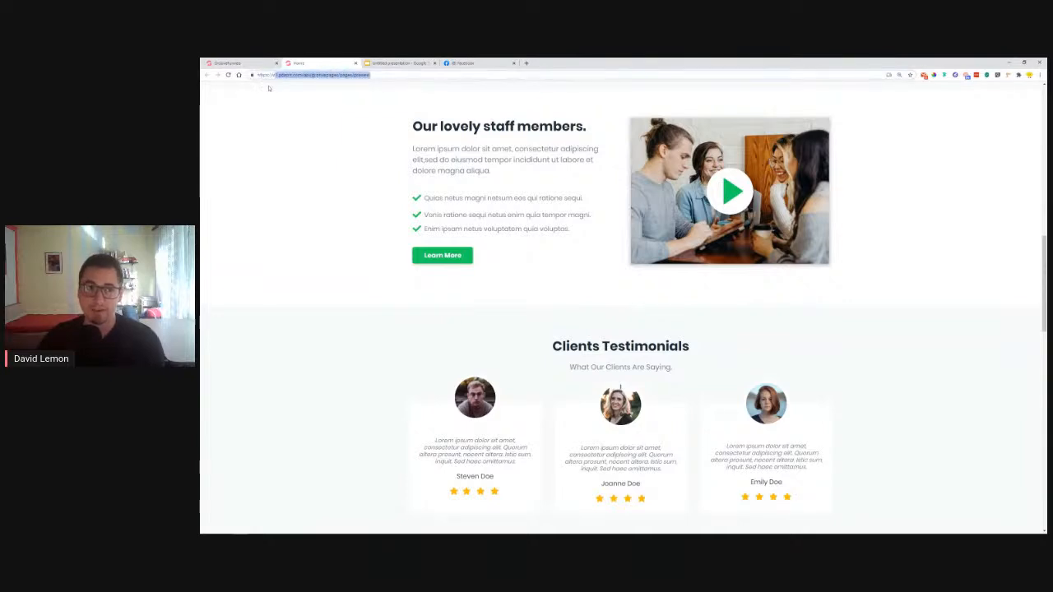
click(316, 164)
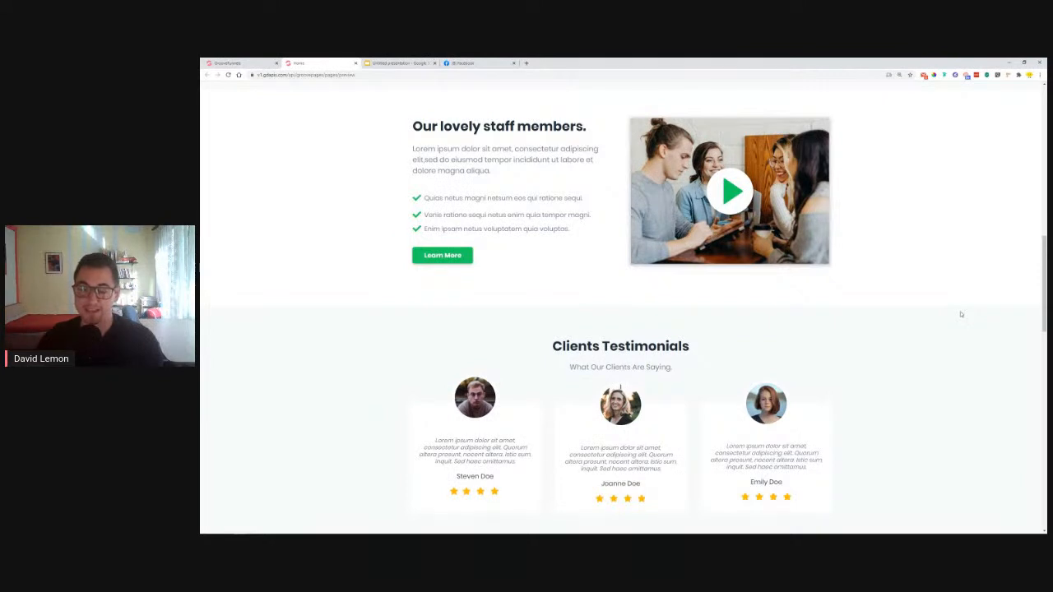
scroll(961, 315, down, 3)
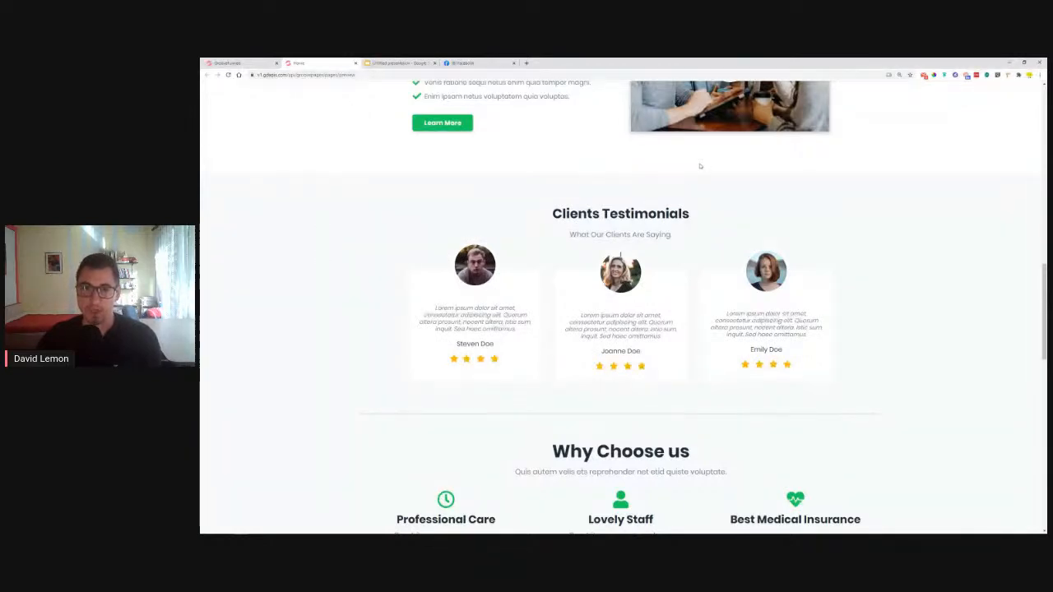
scroll(773, 203, down, 2)
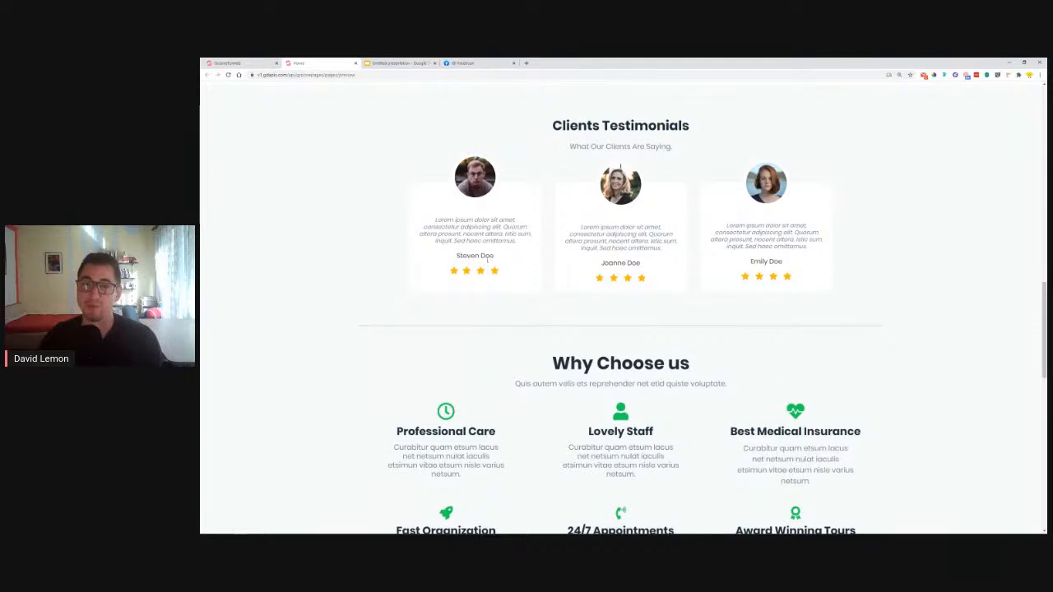
scroll(971, 251, down, 2)
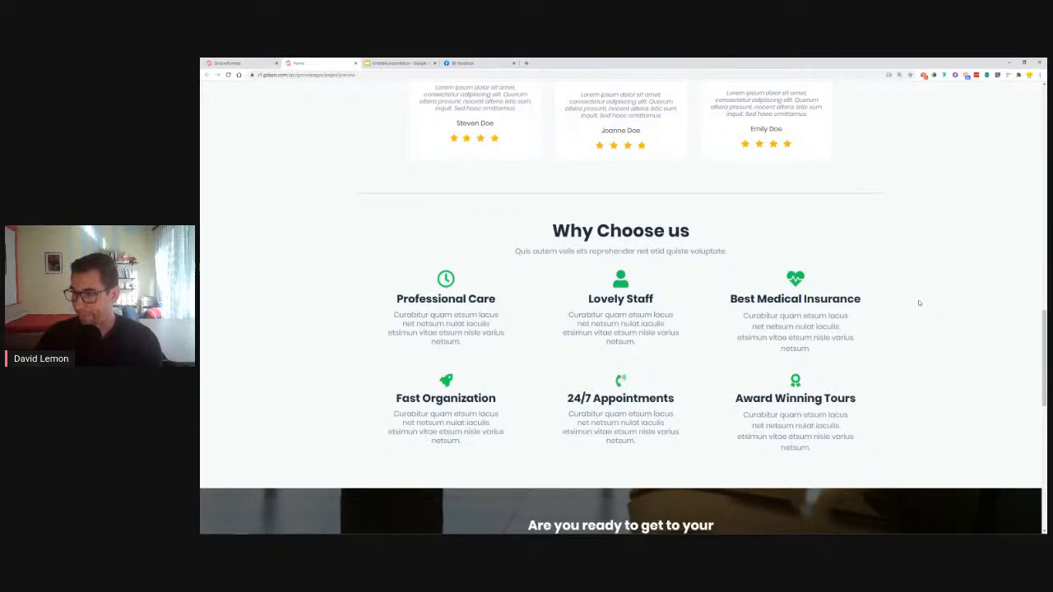
scroll(919, 303, down, 4)
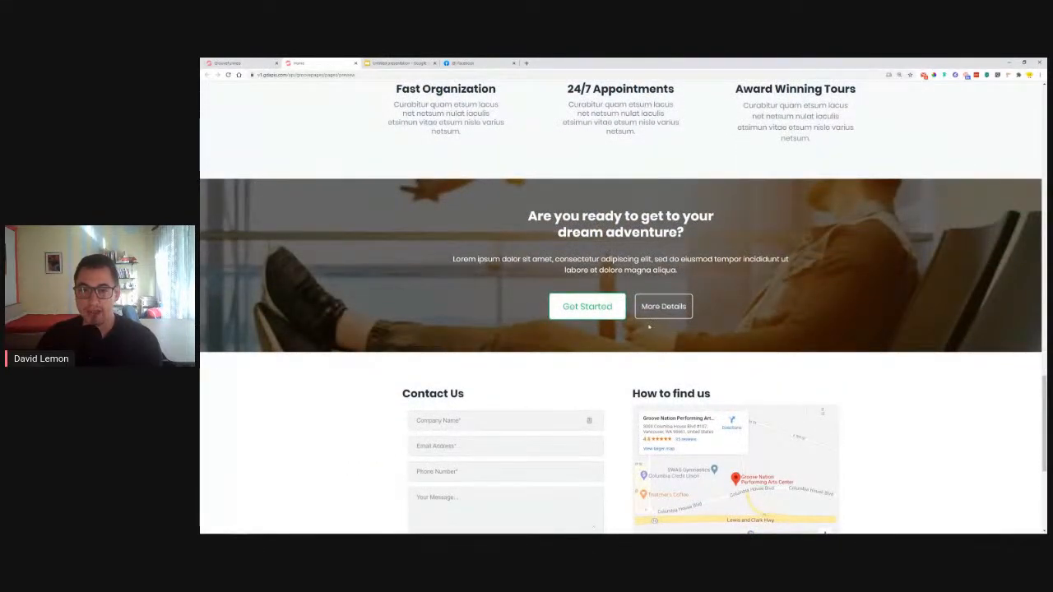
scroll(811, 275, down, 1)
scroll(842, 268, up, 1)
scroll(896, 257, down, 1)
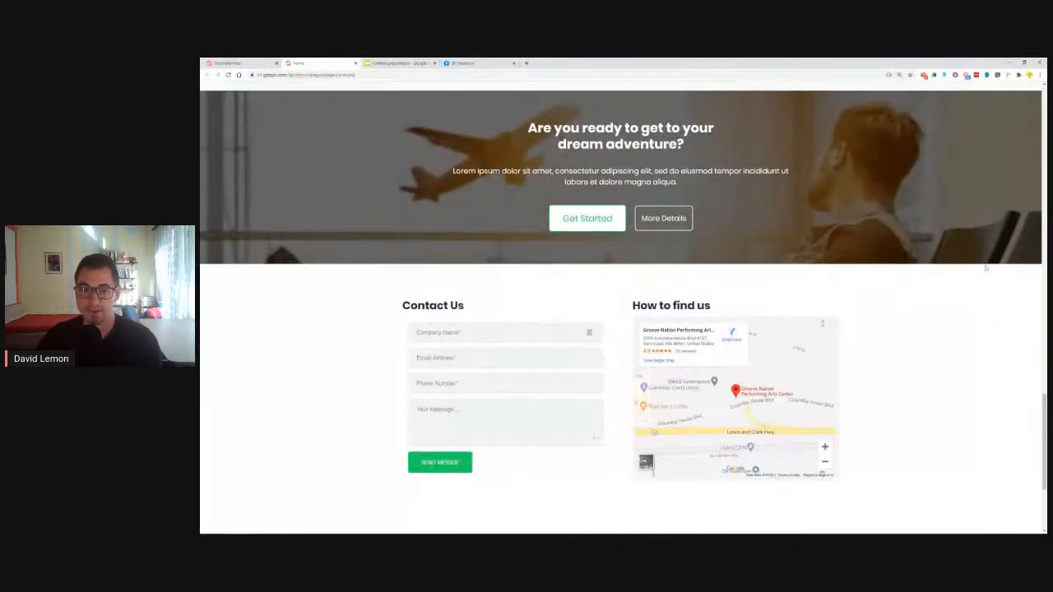
scroll(987, 270, down, 1)
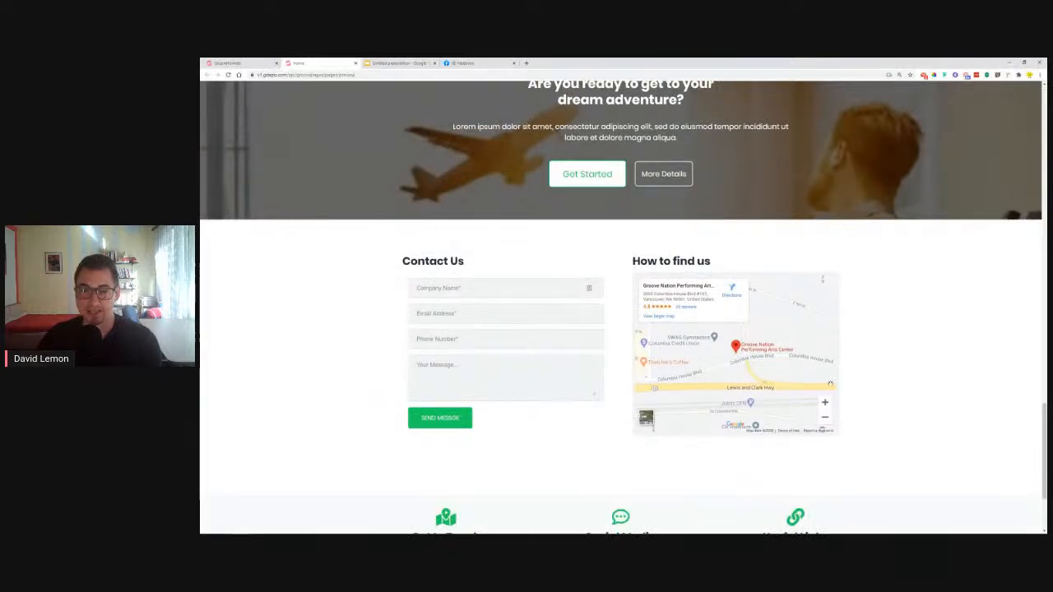
scroll(825, 362, down, 1)
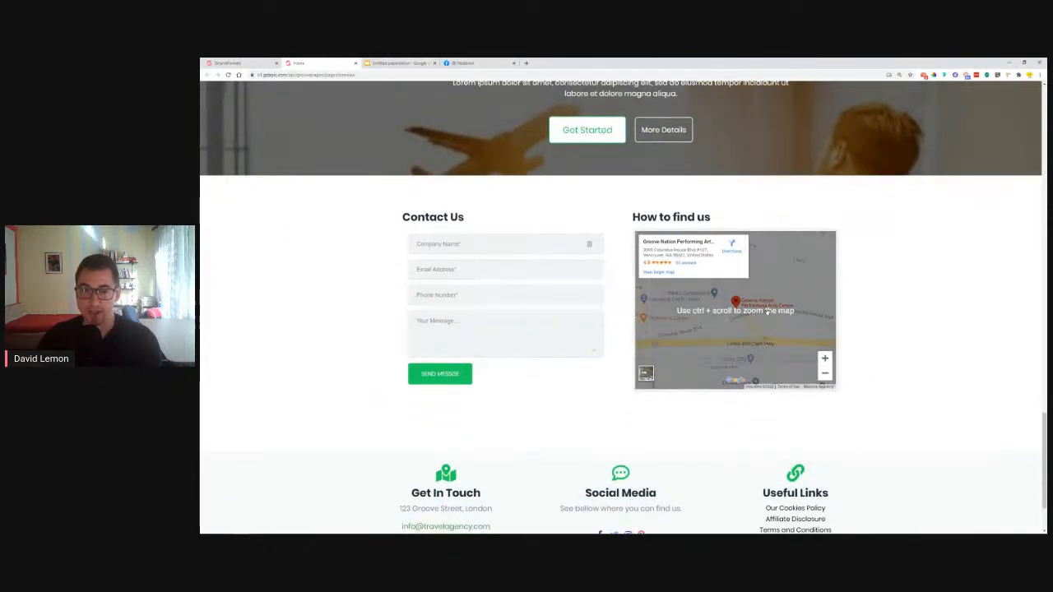
drag(773, 311, 770, 338)
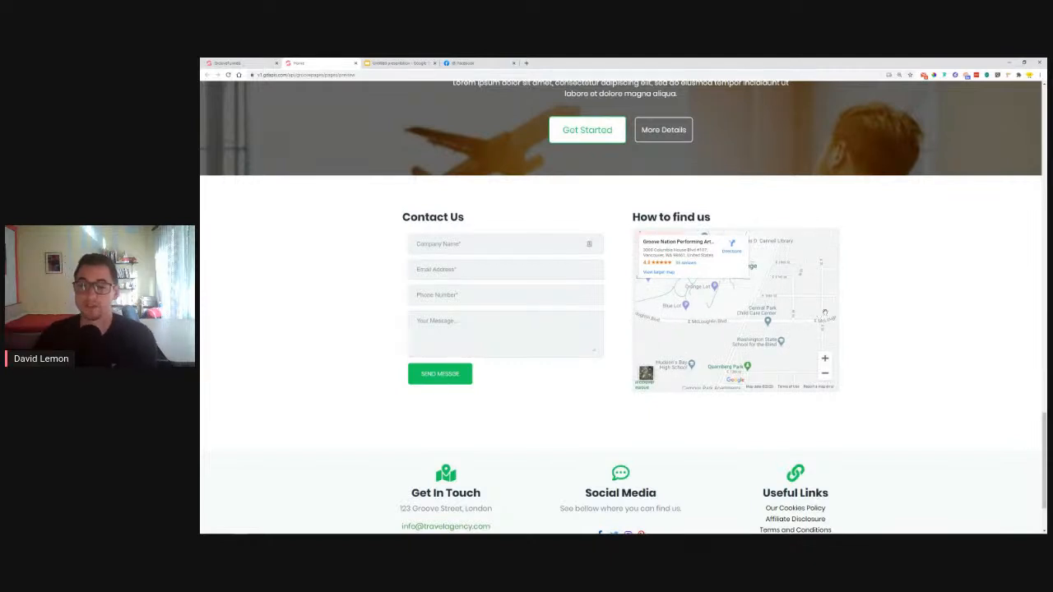
scroll(905, 313, down, 2)
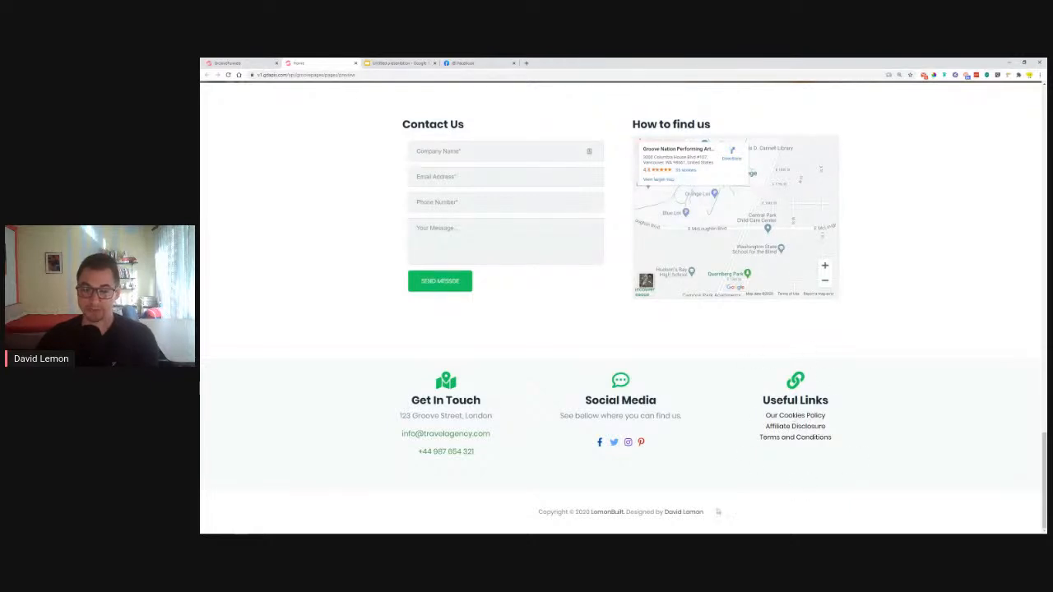
drag(538, 520, 760, 513)
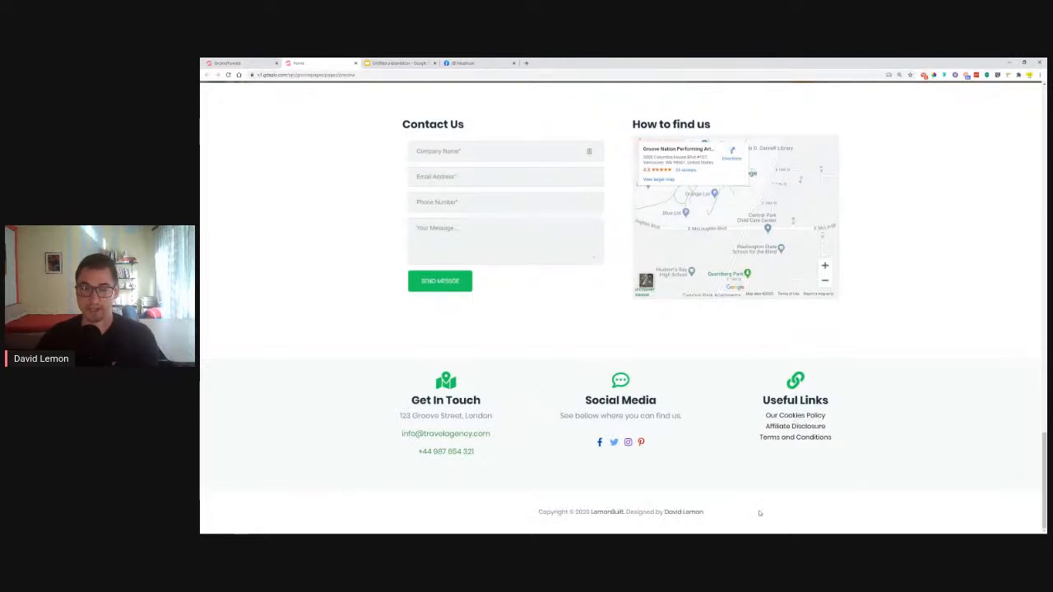
scroll(809, 338, up, 4)
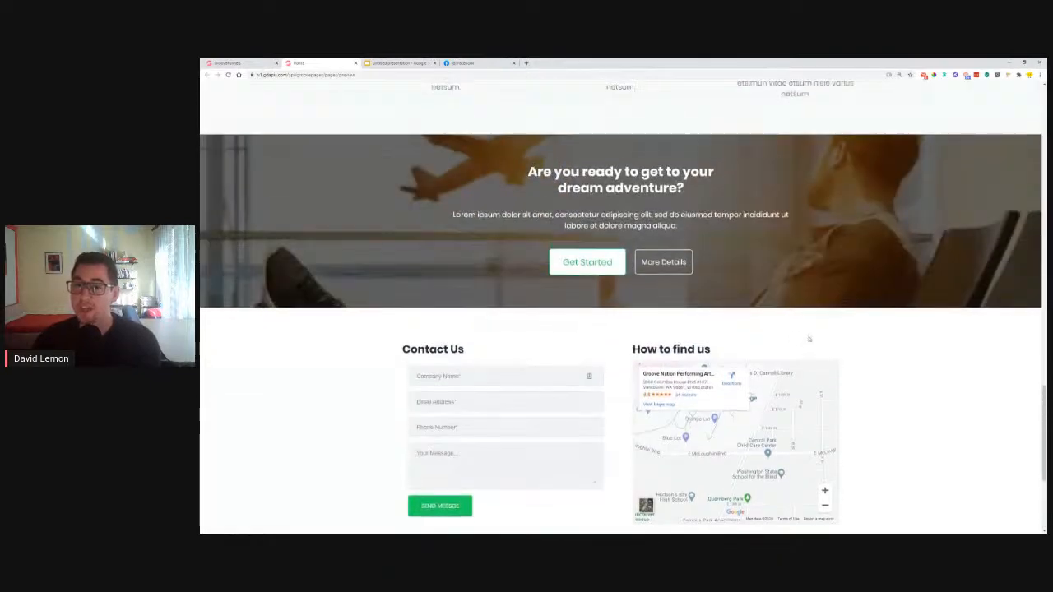
scroll(808, 338, up, 20)
scroll(918, 413, up, 3)
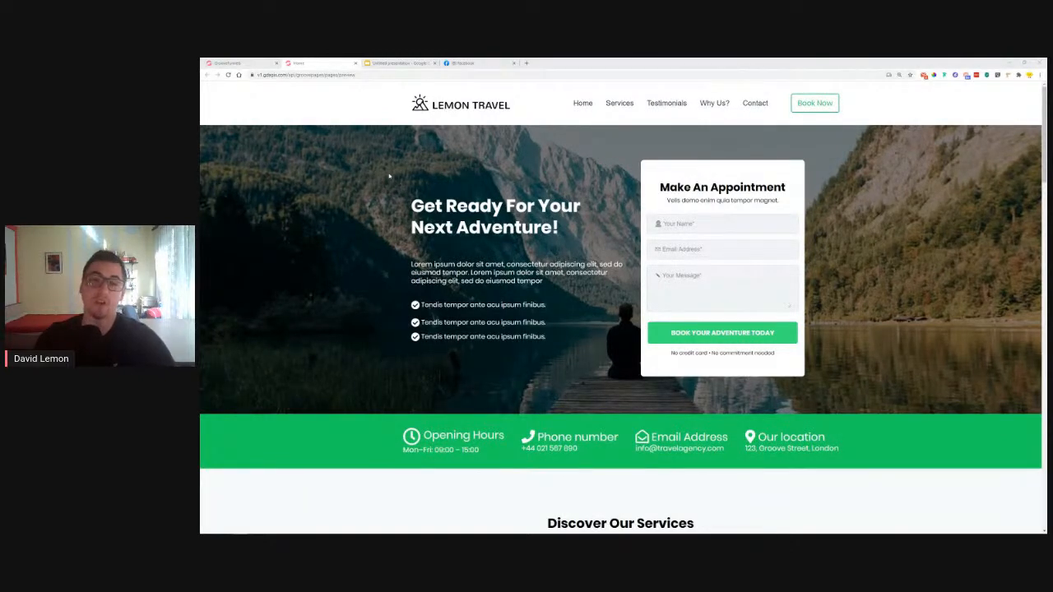
On the Facebook group page, highlight the update post's title, MAJOR ROLLOUTS heading and GroovePages notes
click(476, 69)
scroll(483, 265, down, 3)
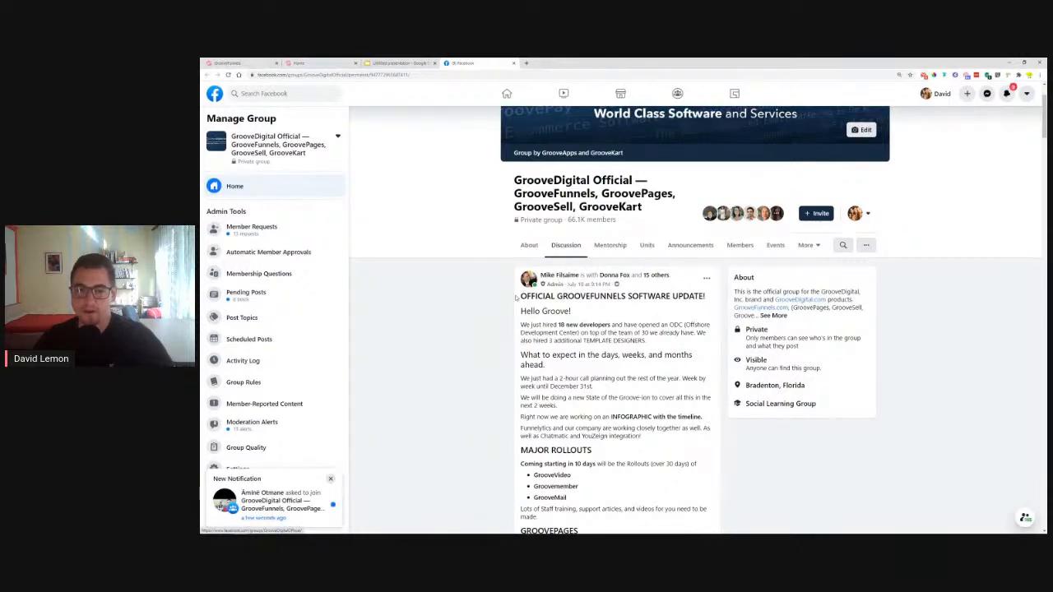
drag(517, 296, 647, 332)
scroll(529, 315, down, 3)
drag(520, 318, 698, 331)
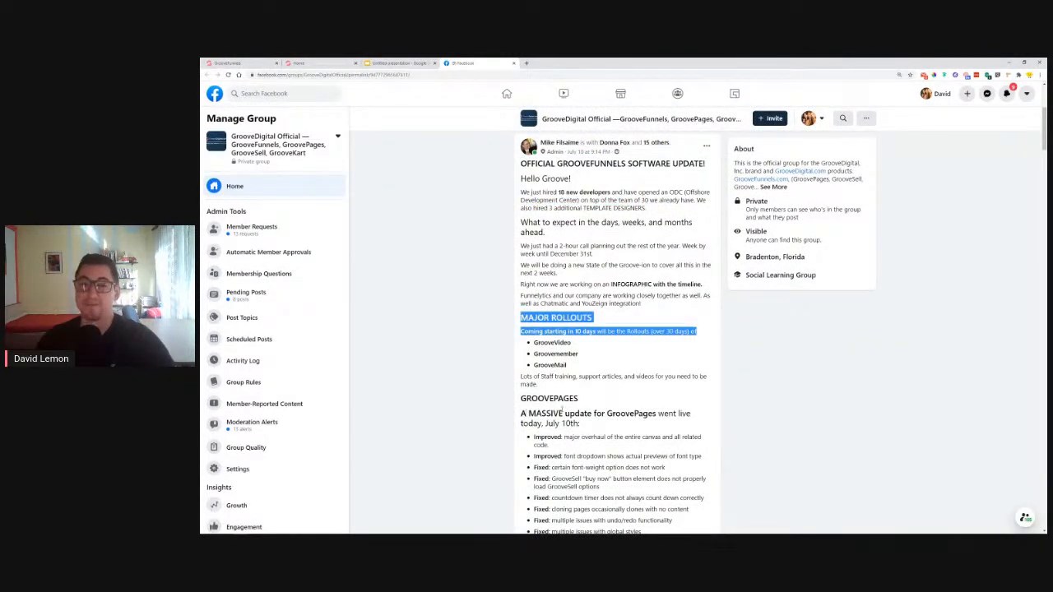
drag(522, 414, 655, 400)
click(654, 401)
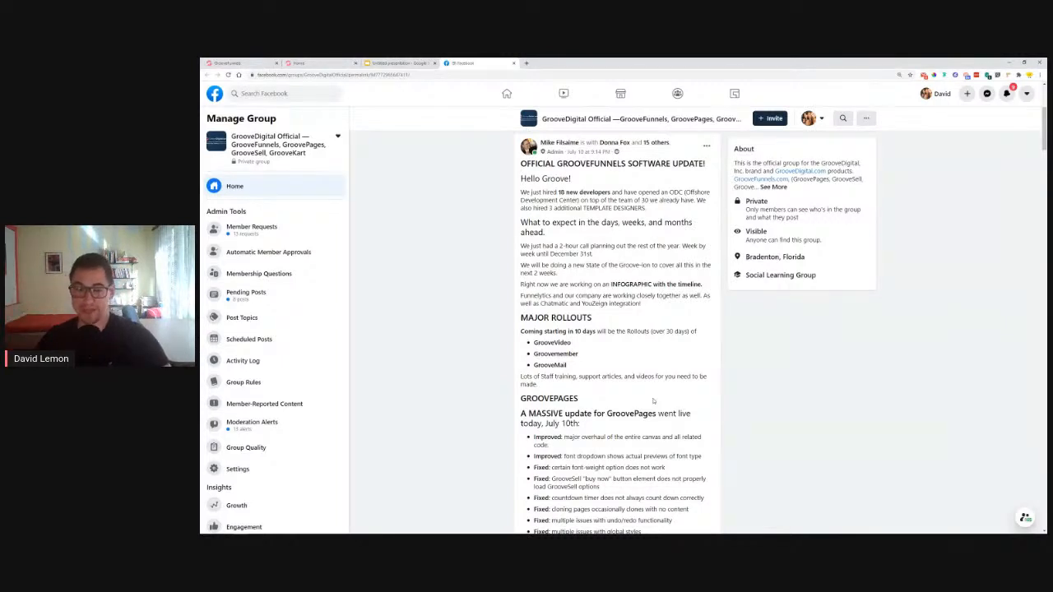
Read further down the post, highlighting the GrooveVideo, Groovemember and GrooveMail bullets and the upcoming GroovePages features
scroll(659, 395, down, 2)
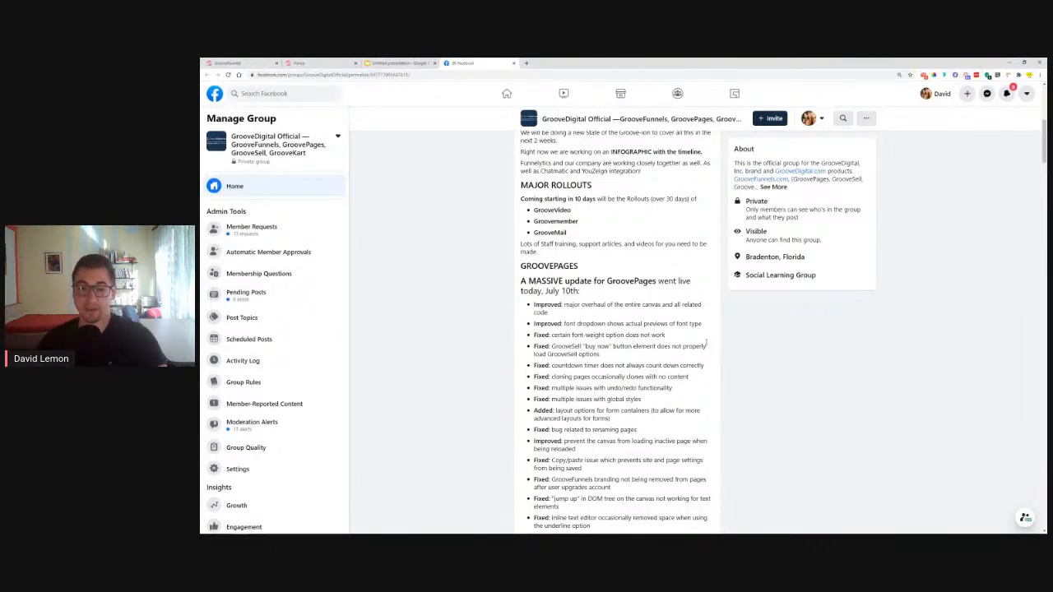
scroll(706, 345, down, 1)
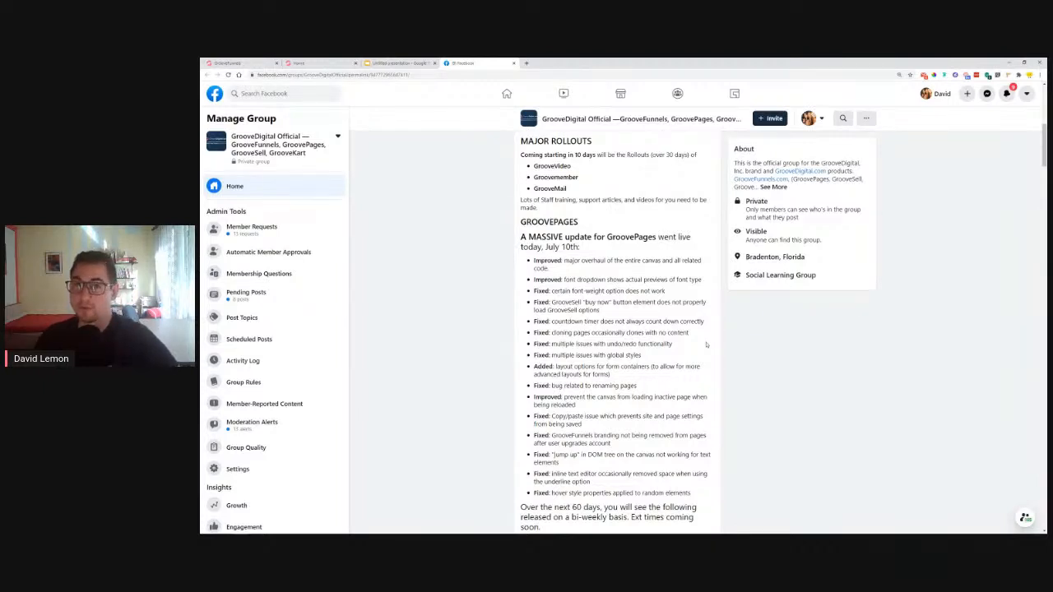
scroll(706, 346, down, 1)
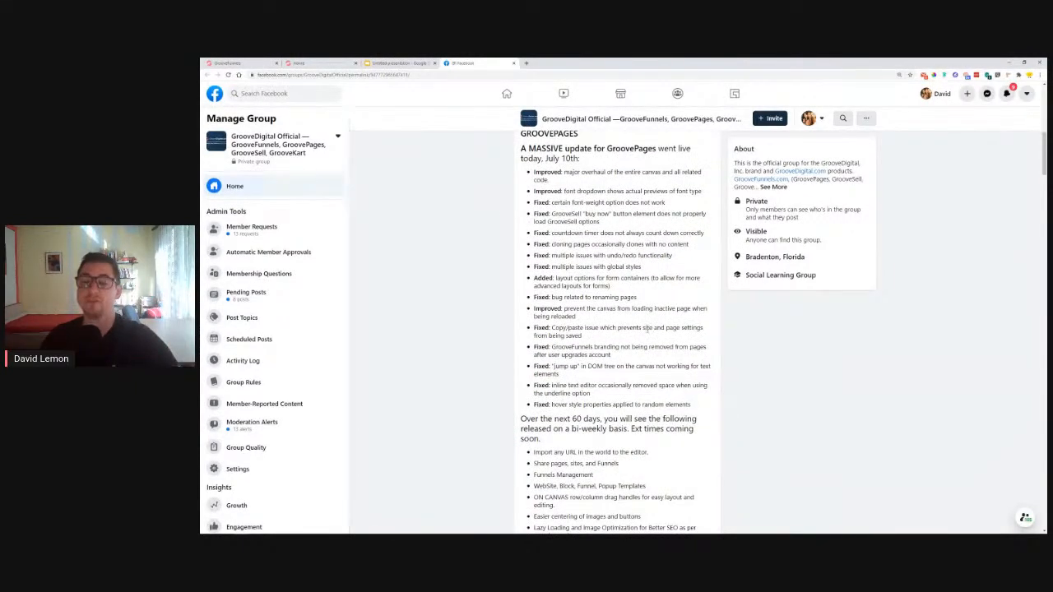
scroll(646, 337, up, 2)
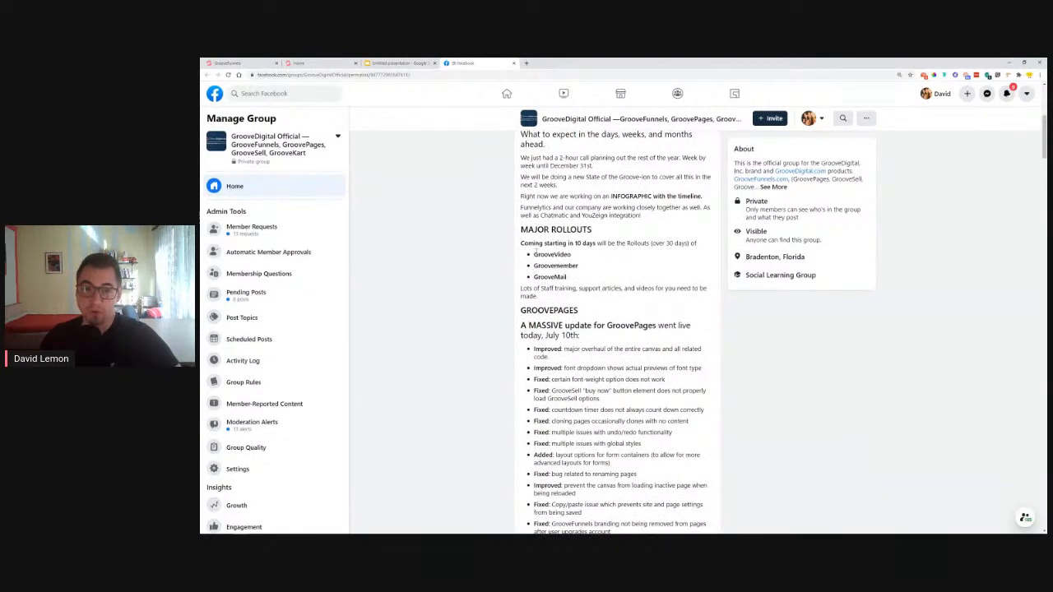
mouse_move(535, 251)
mouse_down()
mouse_move(576, 278)
mouse_move(540, 255)
mouse_up()
click(579, 280)
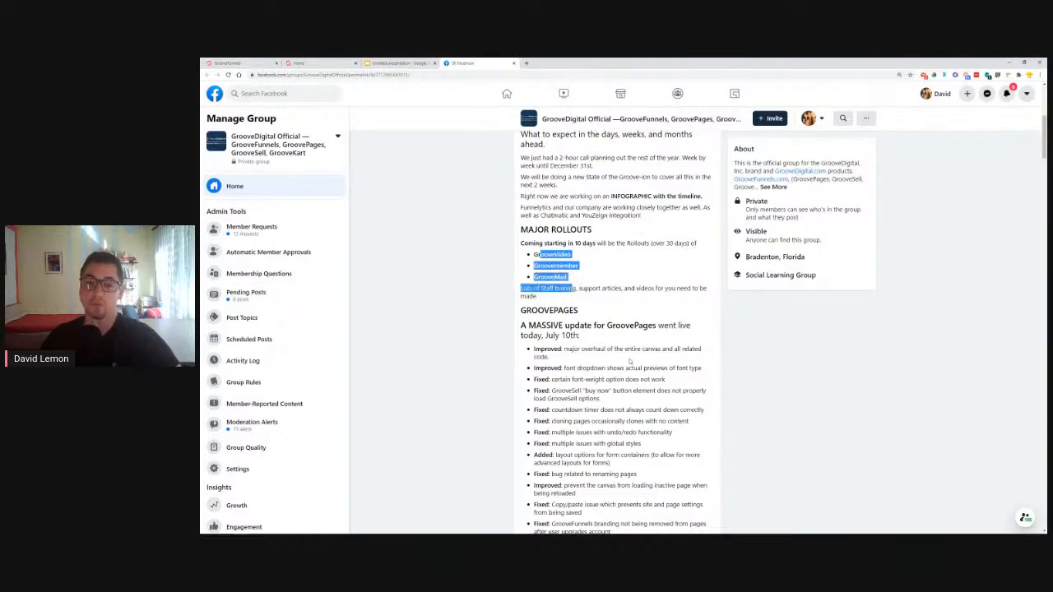
click(631, 361)
scroll(630, 361, down, 5)
scroll(546, 335, down, 1)
drag(534, 280, 595, 418)
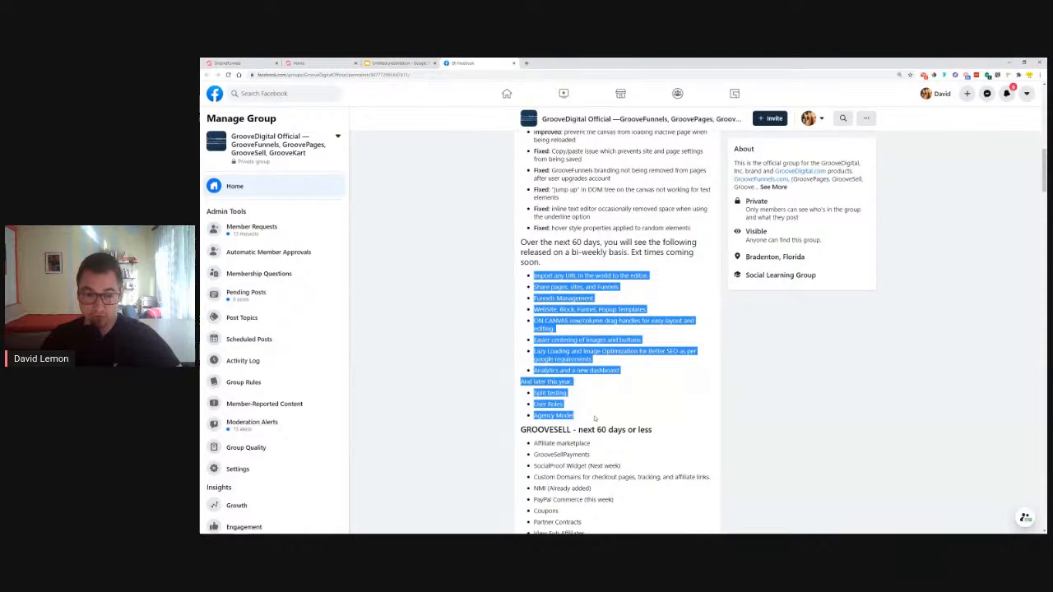
scroll(576, 370, down, 2)
drag(520, 297, 602, 422)
scroll(588, 399, down, 4)
scroll(647, 379, up, 10)
scroll(646, 391, up, 3)
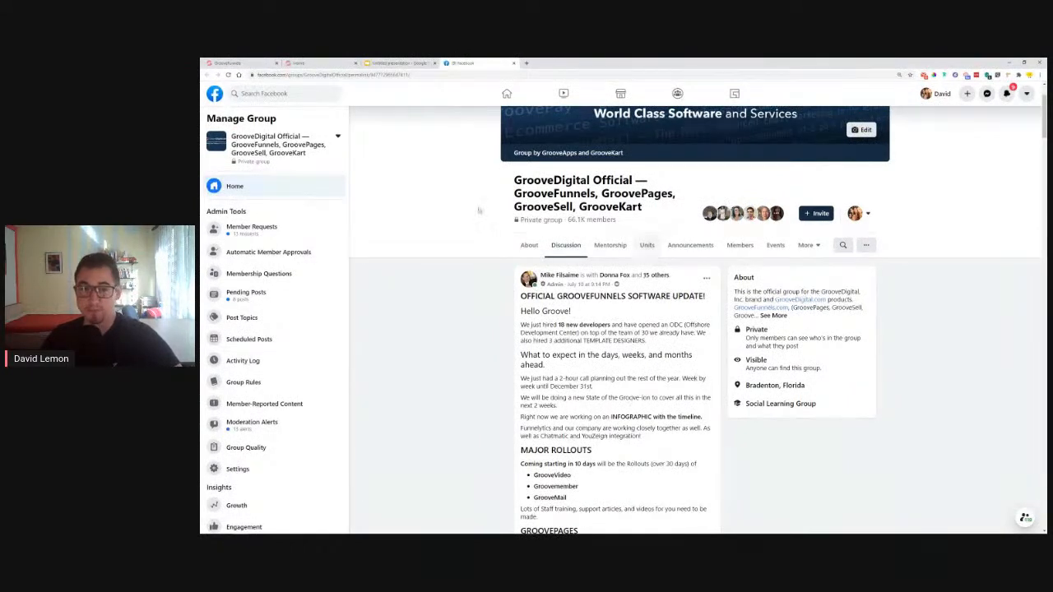
In the Discussion feed, expand the full update announcement and highlight 'Over the next 60 days'
click(559, 249)
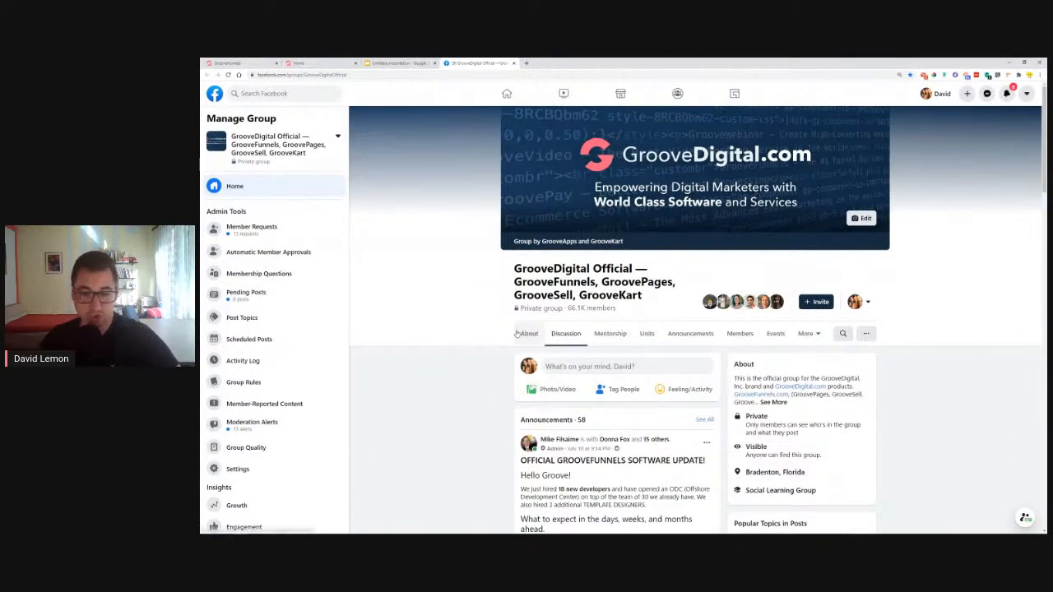
scroll(493, 350, down, 2)
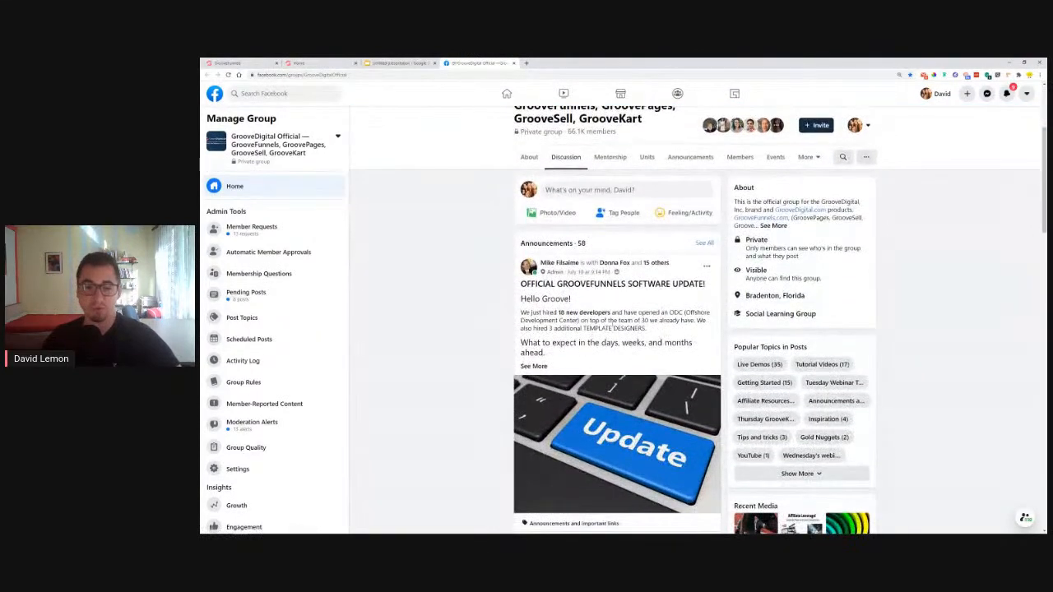
click(533, 366)
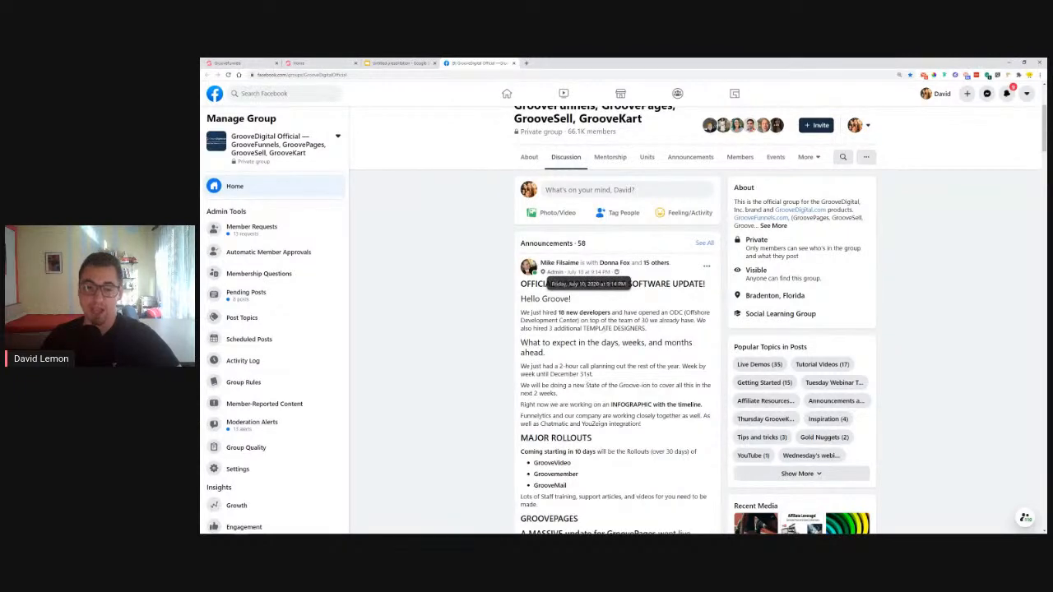
scroll(613, 329, down, 10)
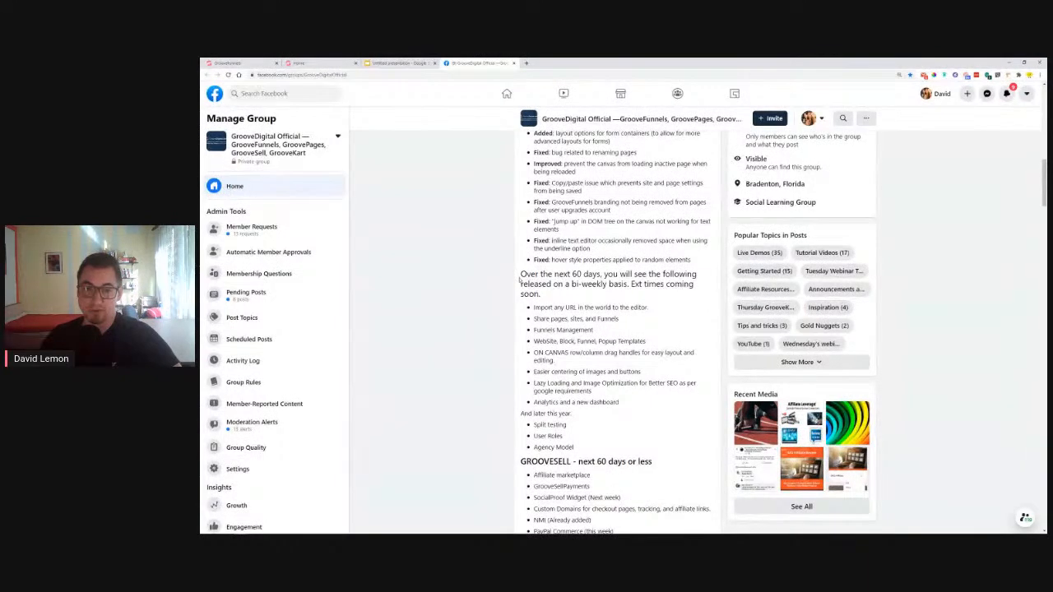
drag(521, 274, 606, 275)
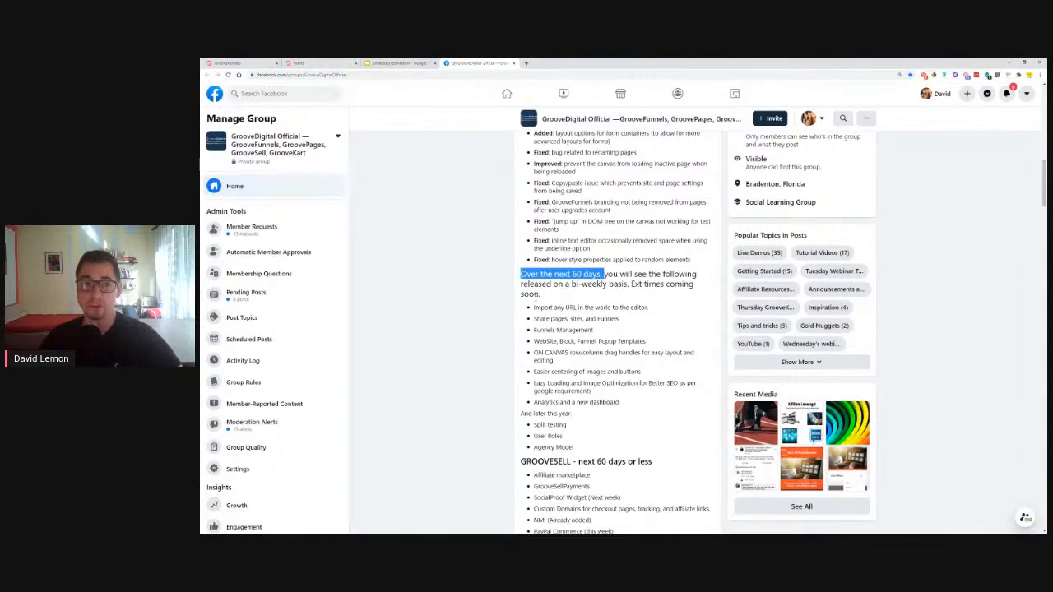
Reload the timed-out GroovePages builder and switch to the Lemon Travel page preview
click(239, 63)
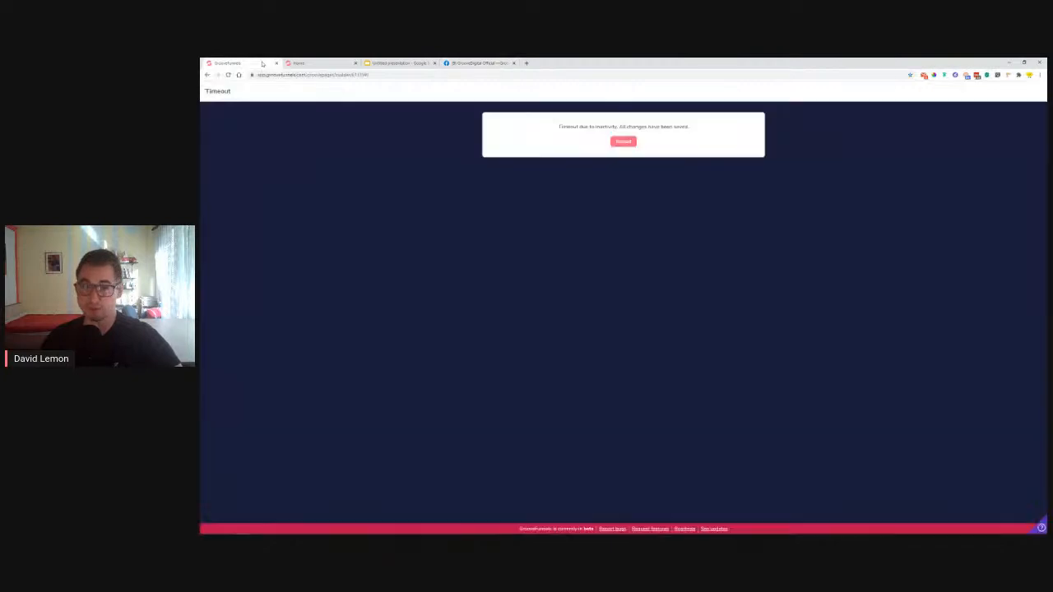
click(623, 141)
key(ctrl+Tab)
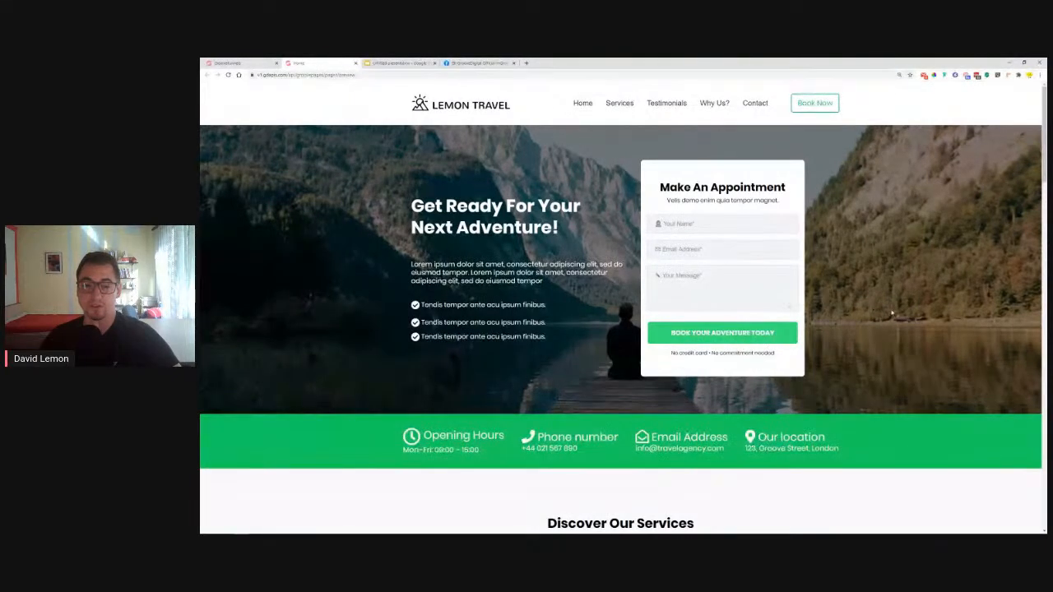
Scroll the Lemon Travel page down past the dream-adventure banner to the Contact Us form and map
scroll(252, 306, down, 2)
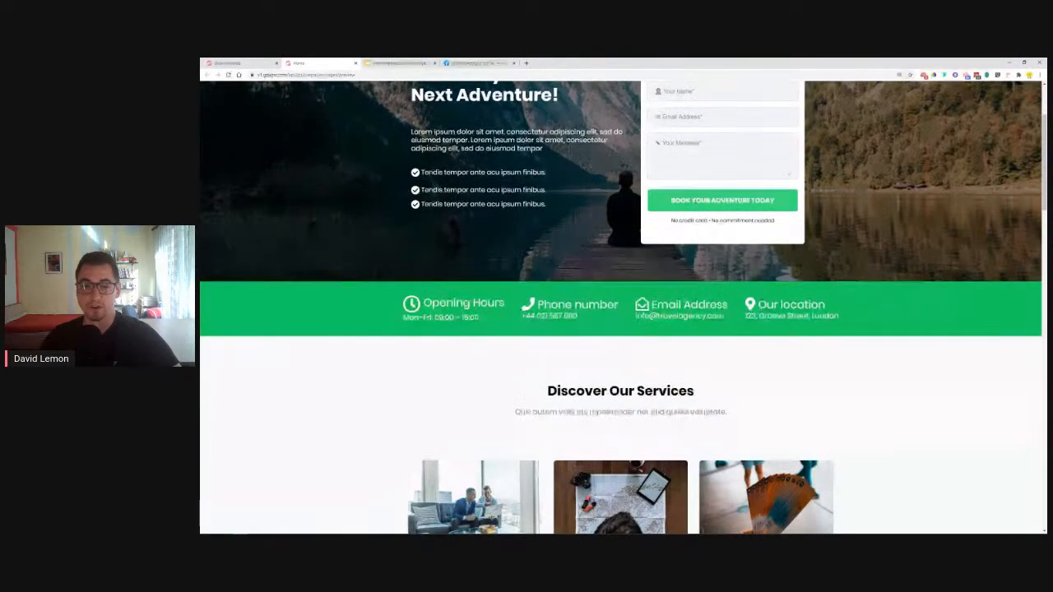
scroll(219, 383, down, 3)
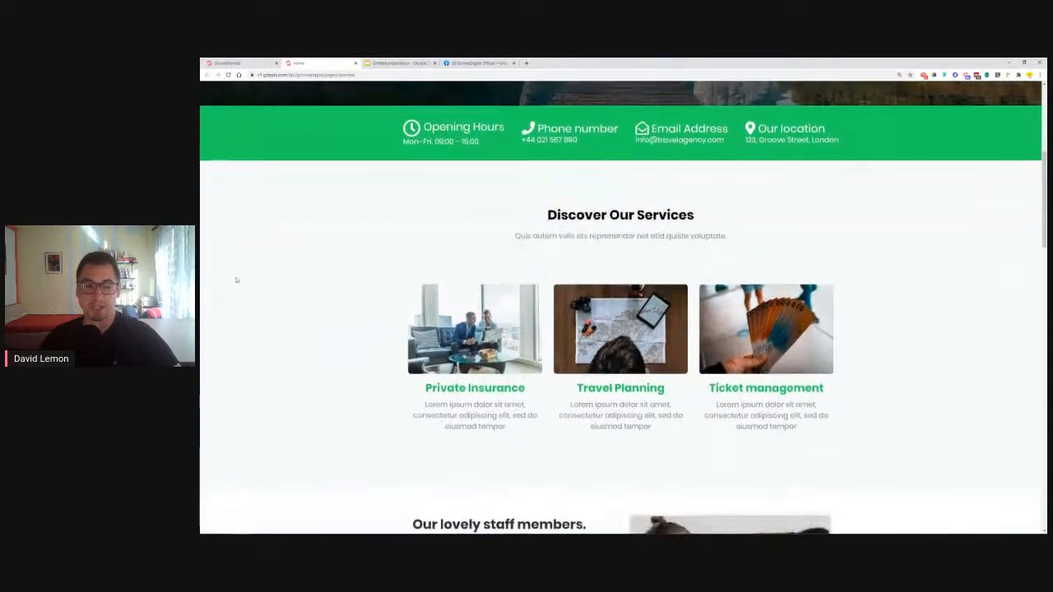
scroll(258, 278, down, 4)
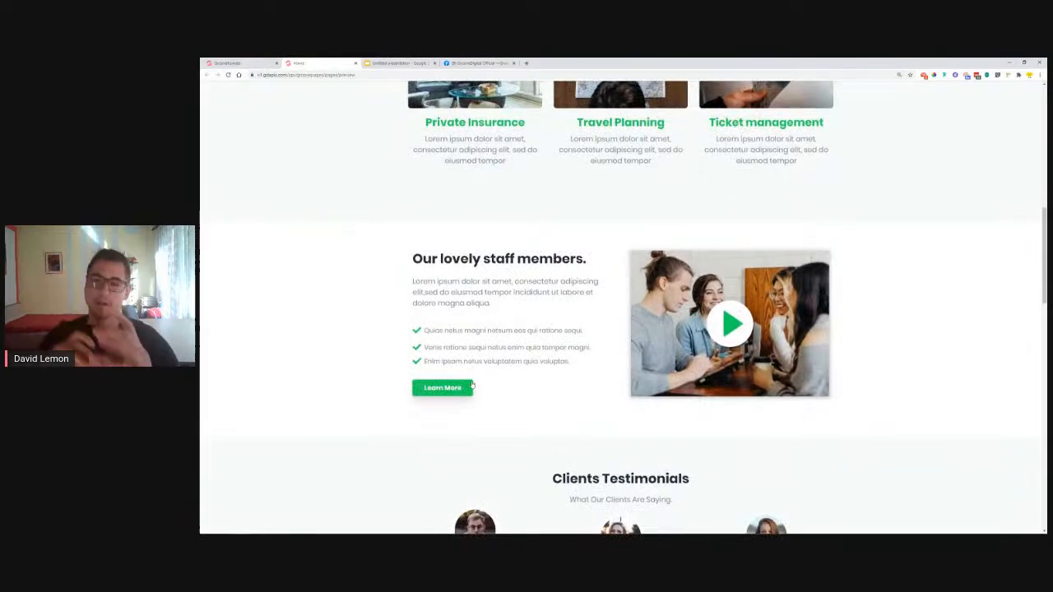
scroll(461, 362, up, 7)
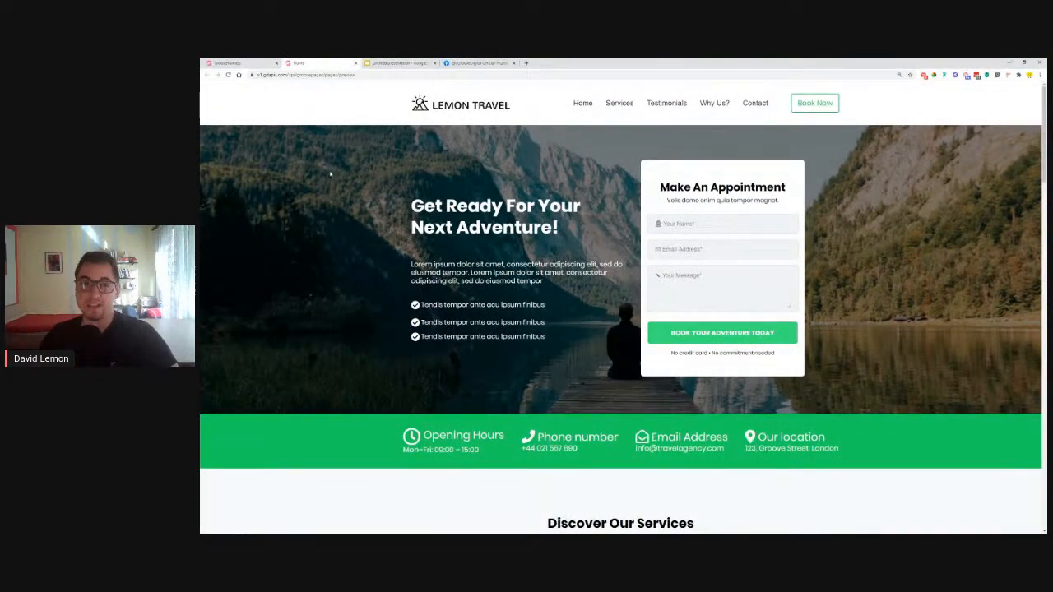
scroll(330, 174, down, 10)
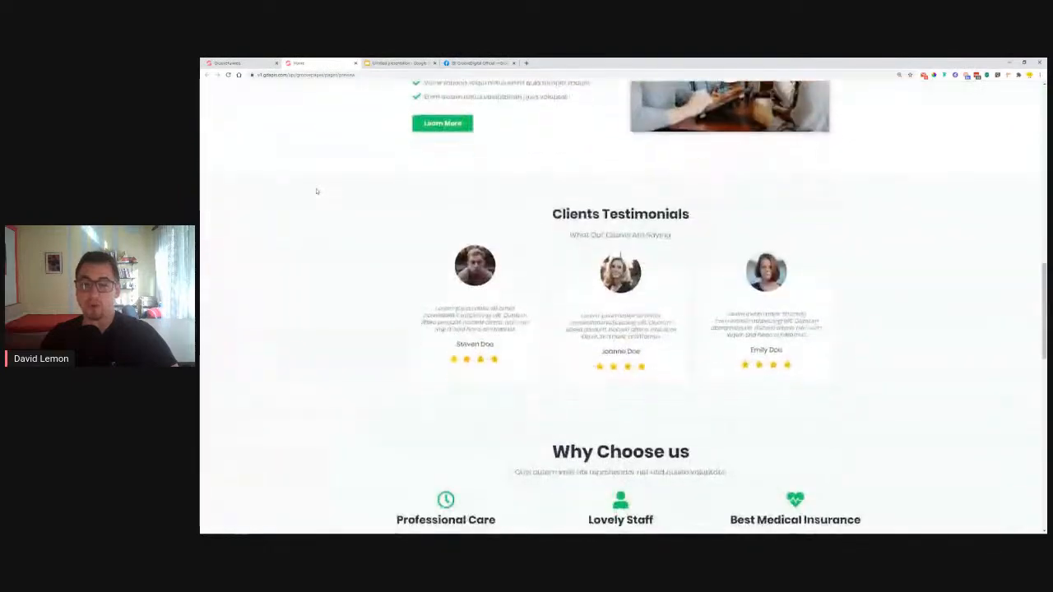
scroll(316, 191, down, 5)
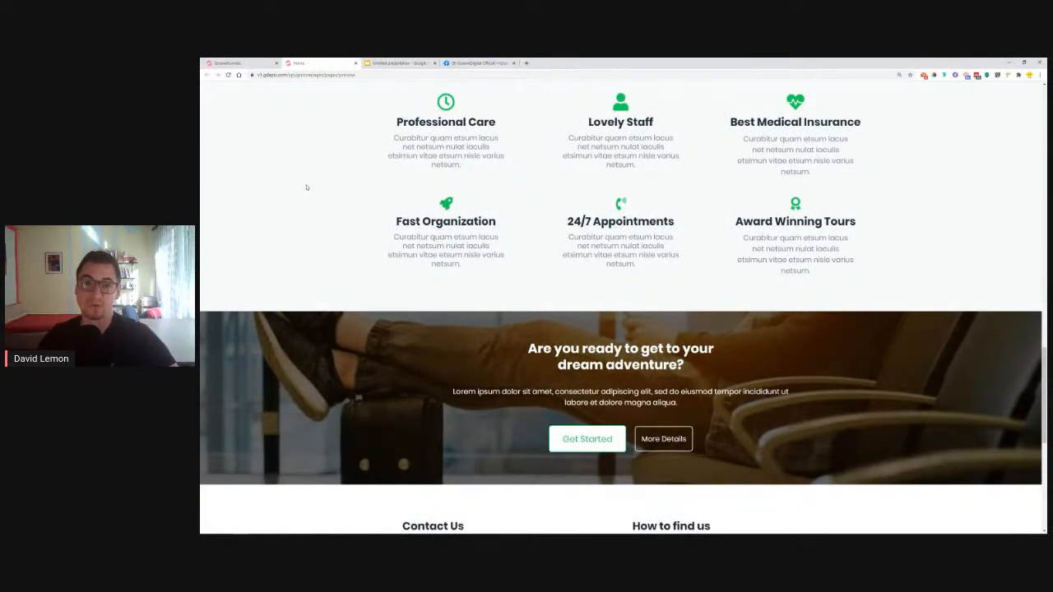
scroll(357, 258, down, 3)
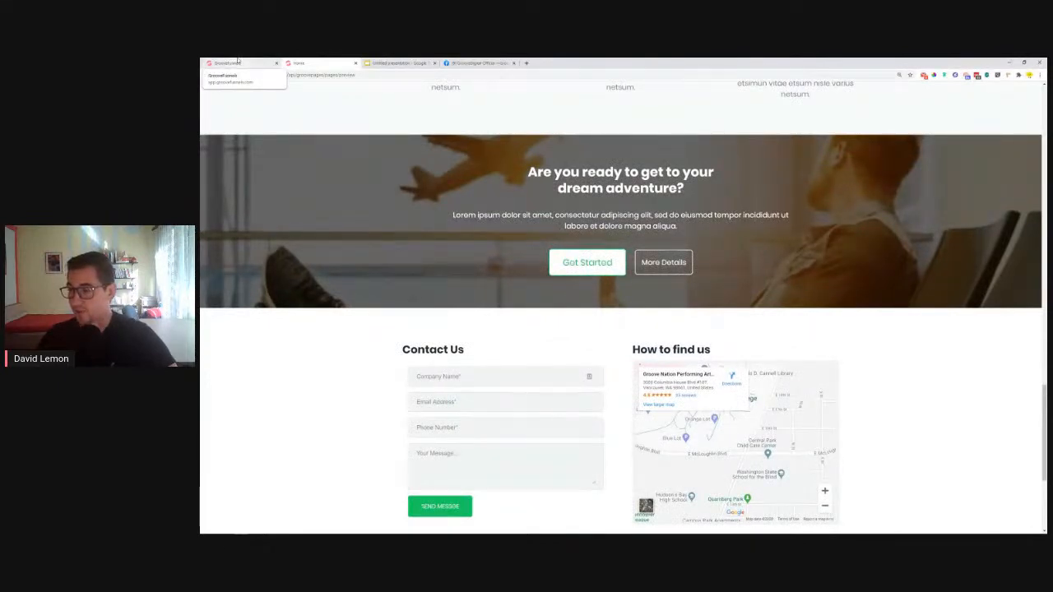
Close the Lemon Travel Home preview tab and return to the empty GroovePages Home canvas
click(355, 63)
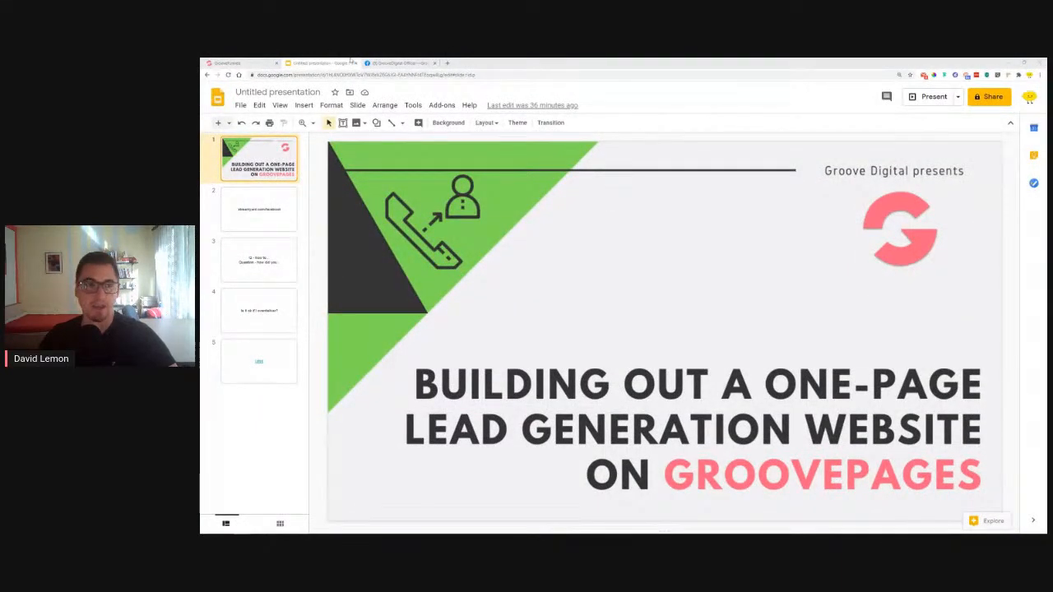
click(241, 62)
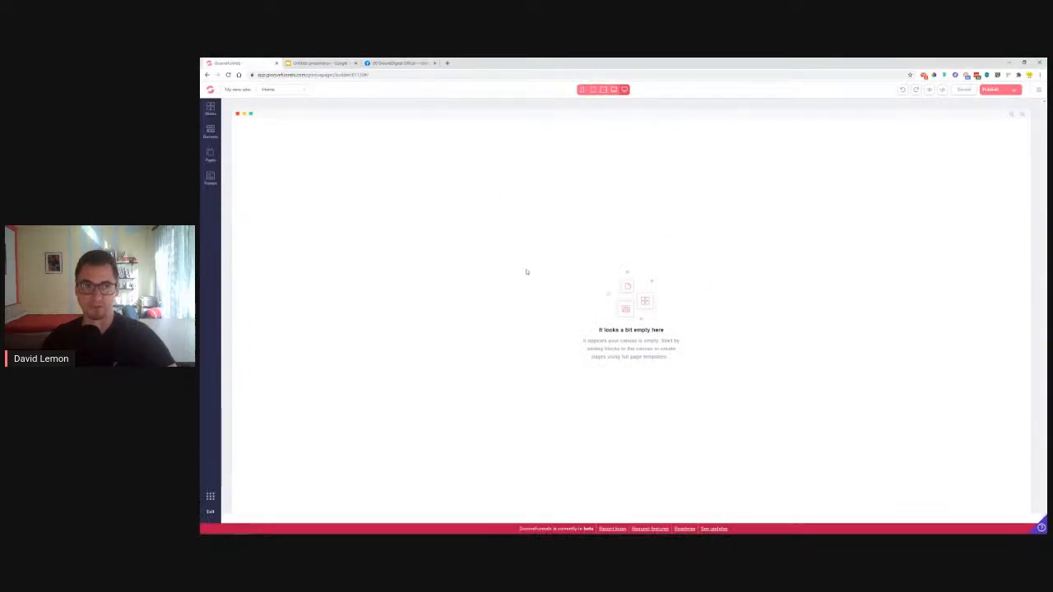
Place a wireframe navigation bar with logoipsum logo, Home link and Button at the canvas top
click(210, 109)
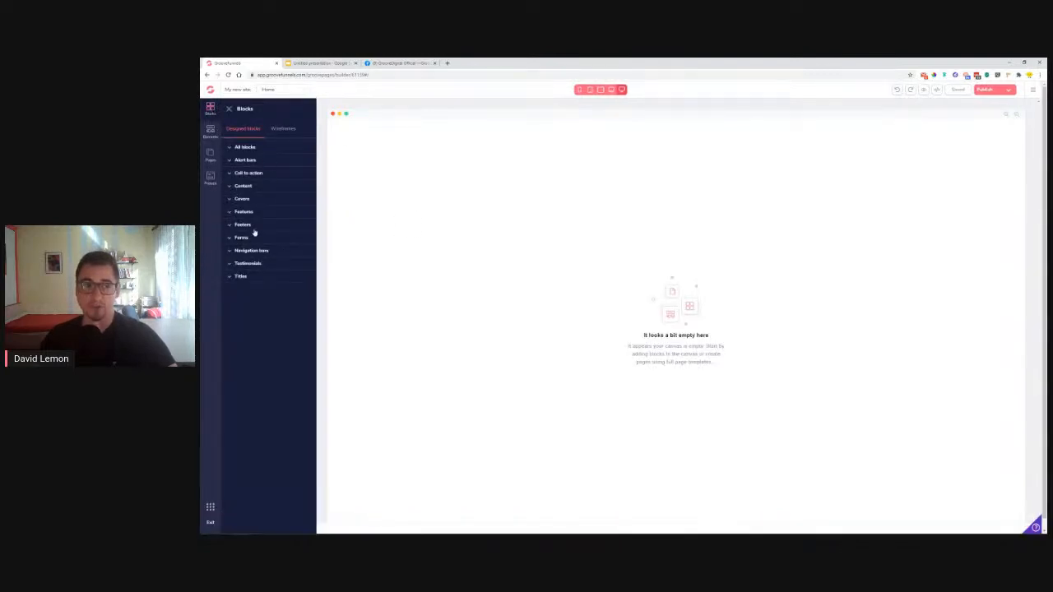
click(279, 134)
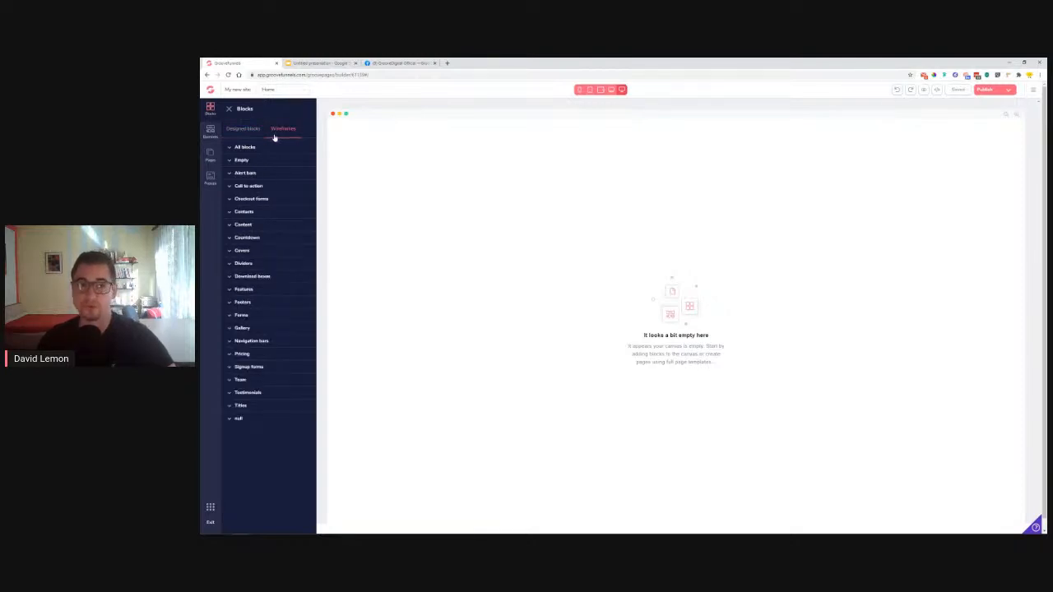
click(267, 341)
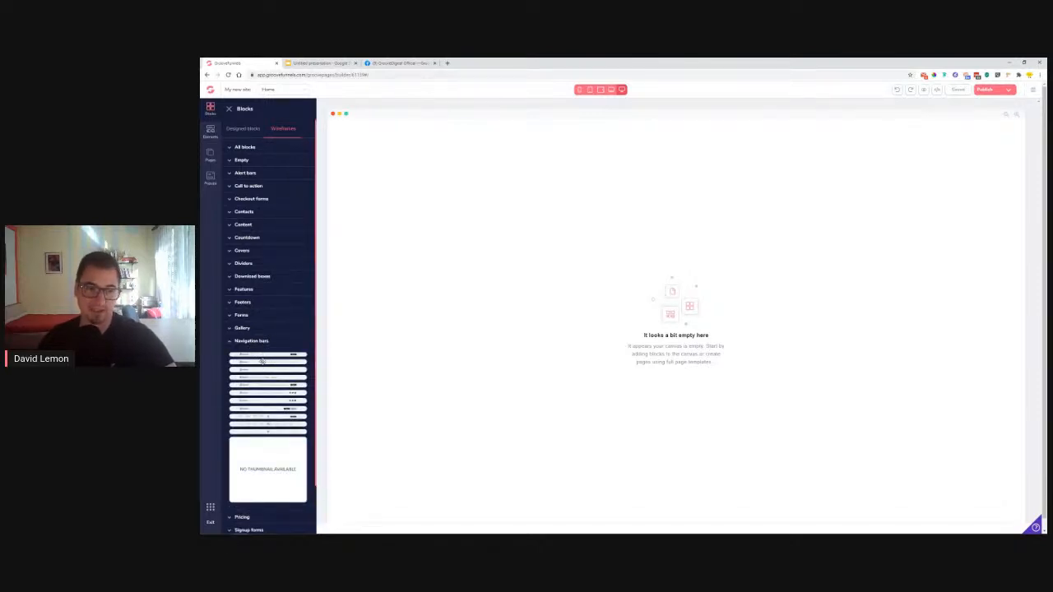
mouse_move(263, 362)
mouse_down()
mouse_move(283, 363)
mouse_move(264, 363)
mouse_up()
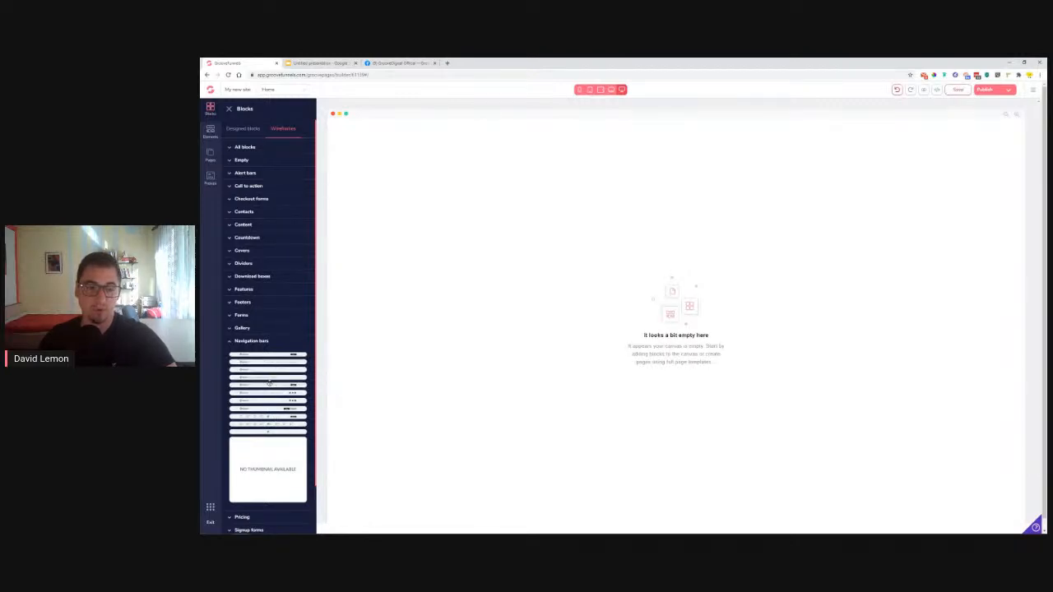
drag(268, 385, 556, 243)
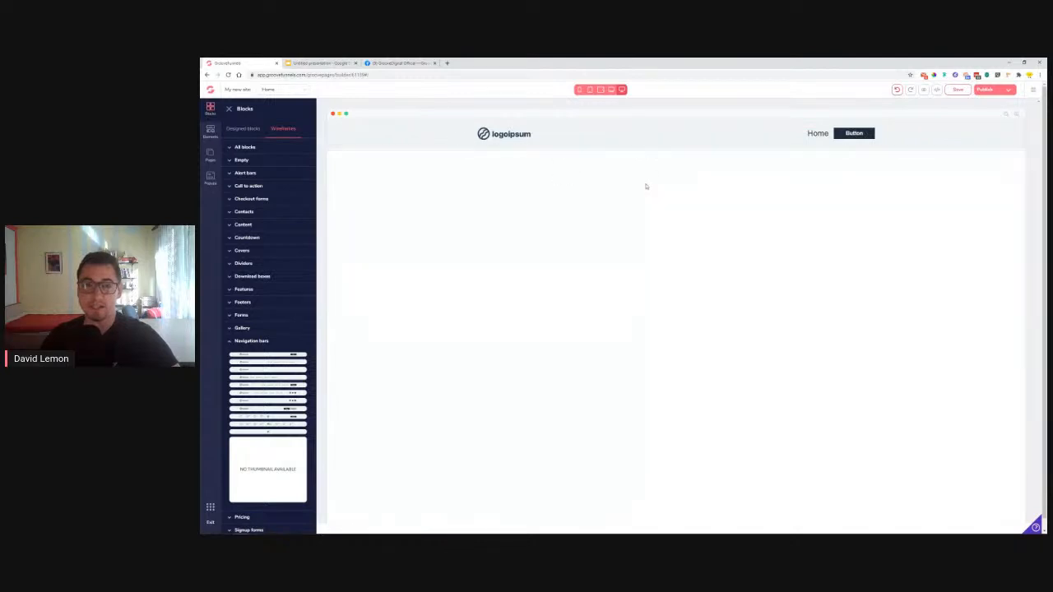
Add an empty block below the navigation bar and maximize the Lemon Travel reference window
click(239, 161)
drag(253, 256, 604, 255)
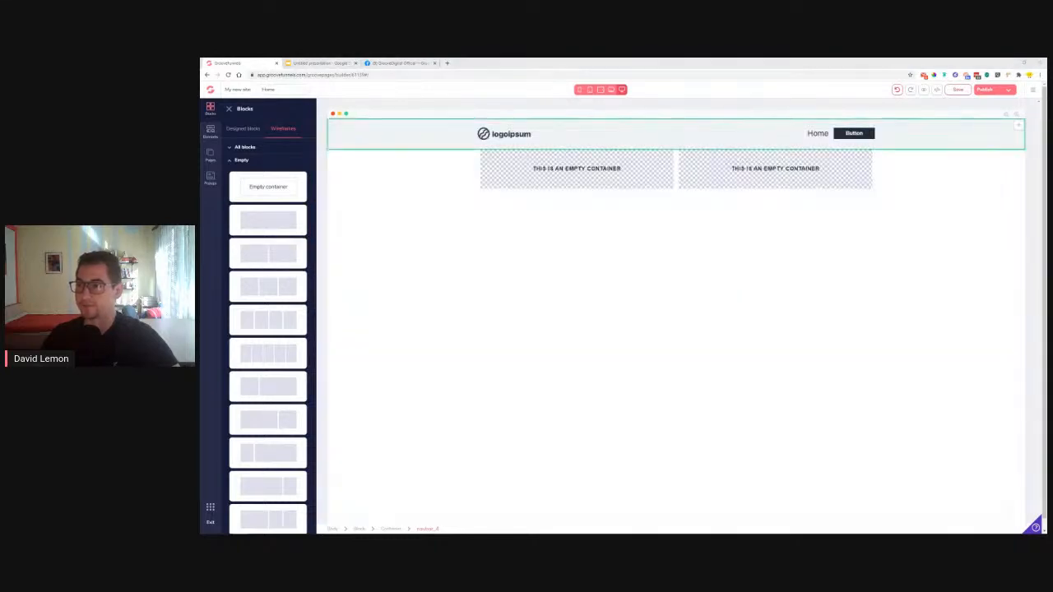
drag(1047, 133, 795, 132)
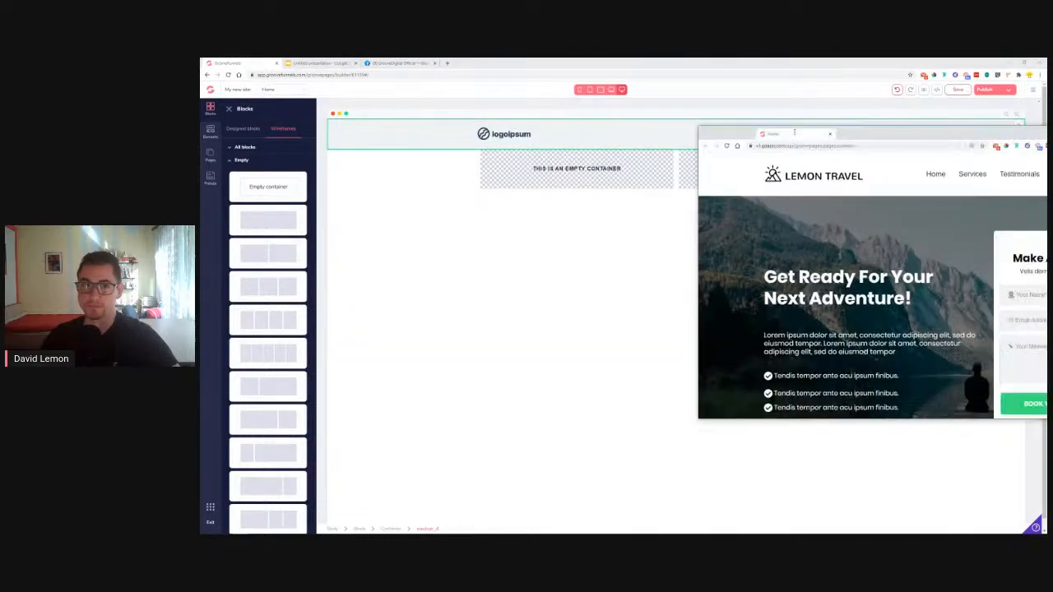
double_click(795, 132)
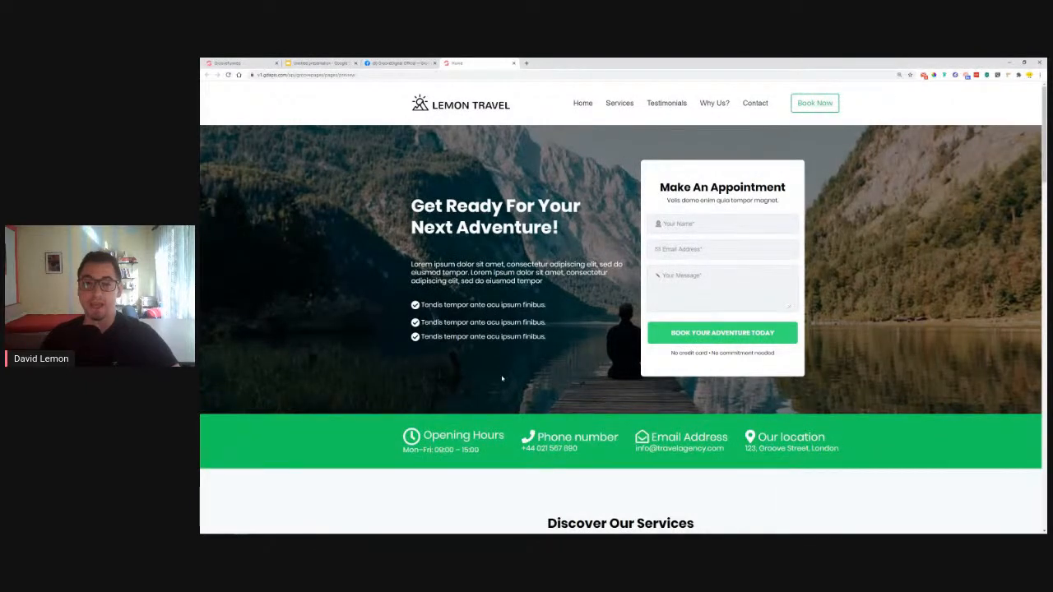
Try the reference form's Your Name field, then close the Lemon Travel preview and return to the builder
click(659, 224)
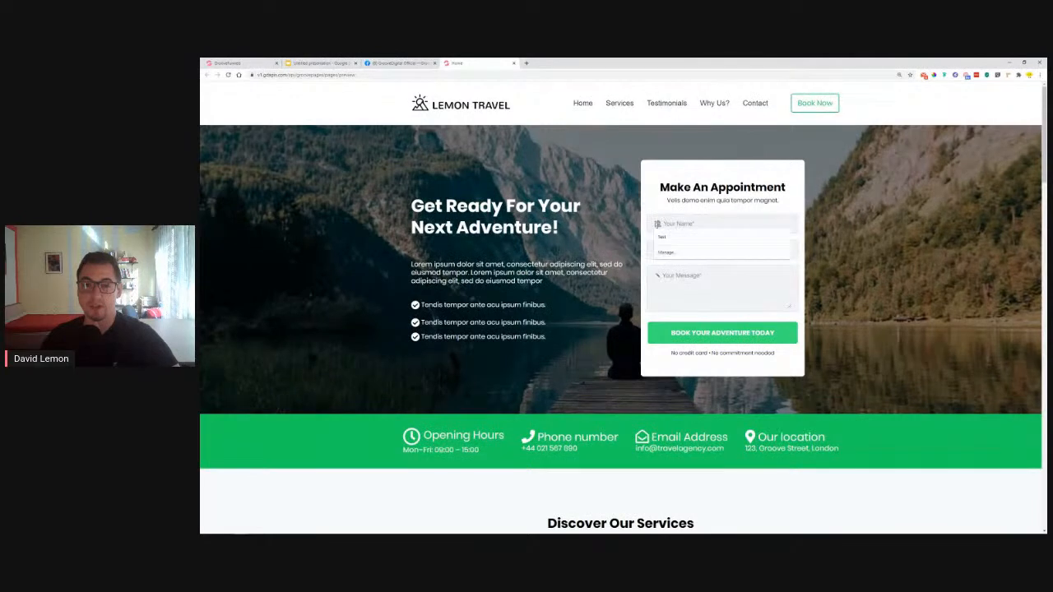
click(655, 276)
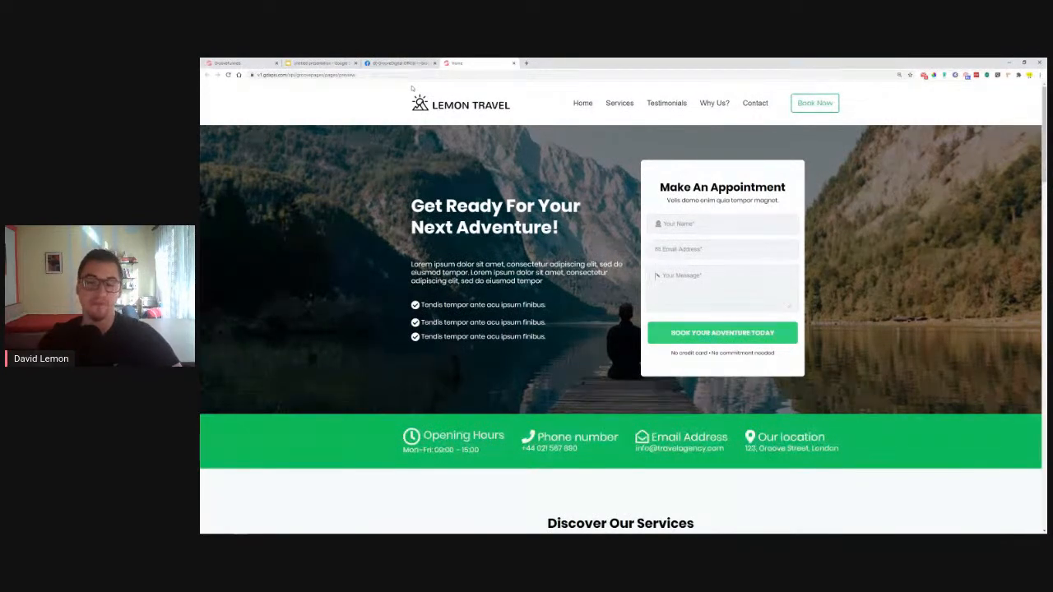
click(514, 62)
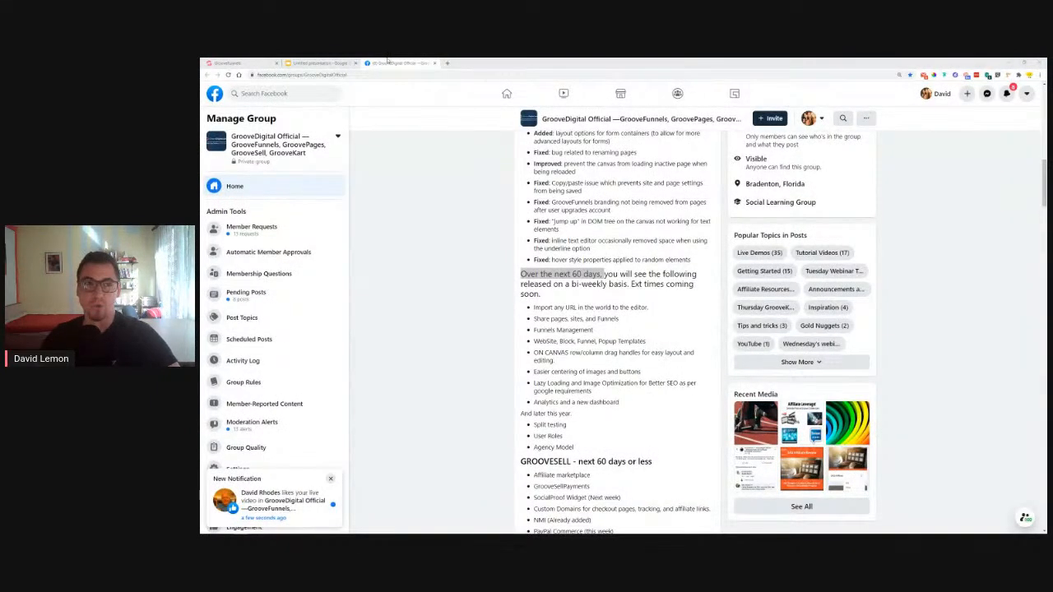
click(240, 64)
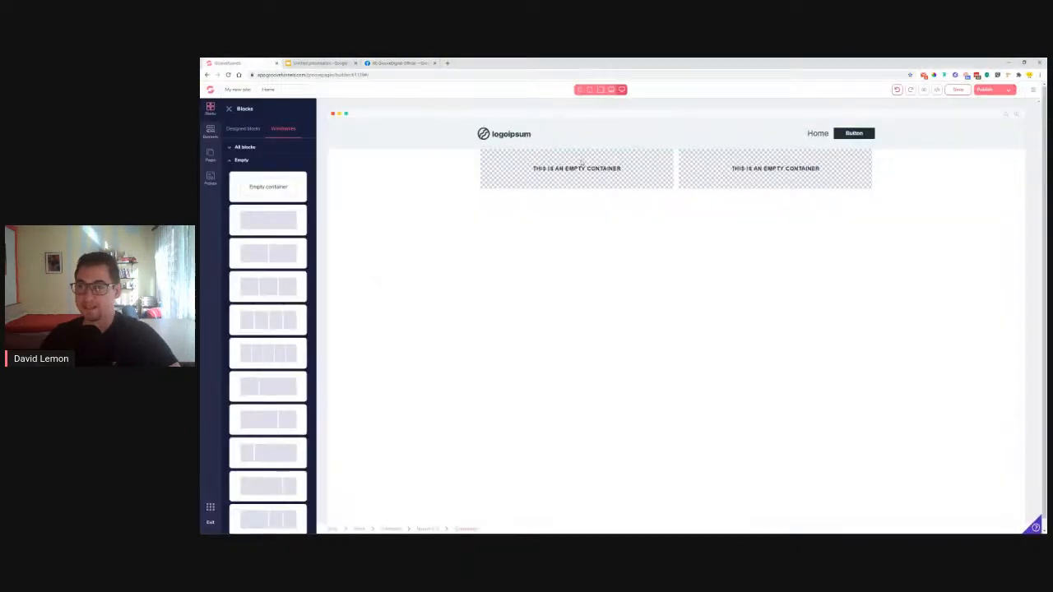
Add an H1 heading, an H3 heading and an icon list item to the left column
click(227, 161)
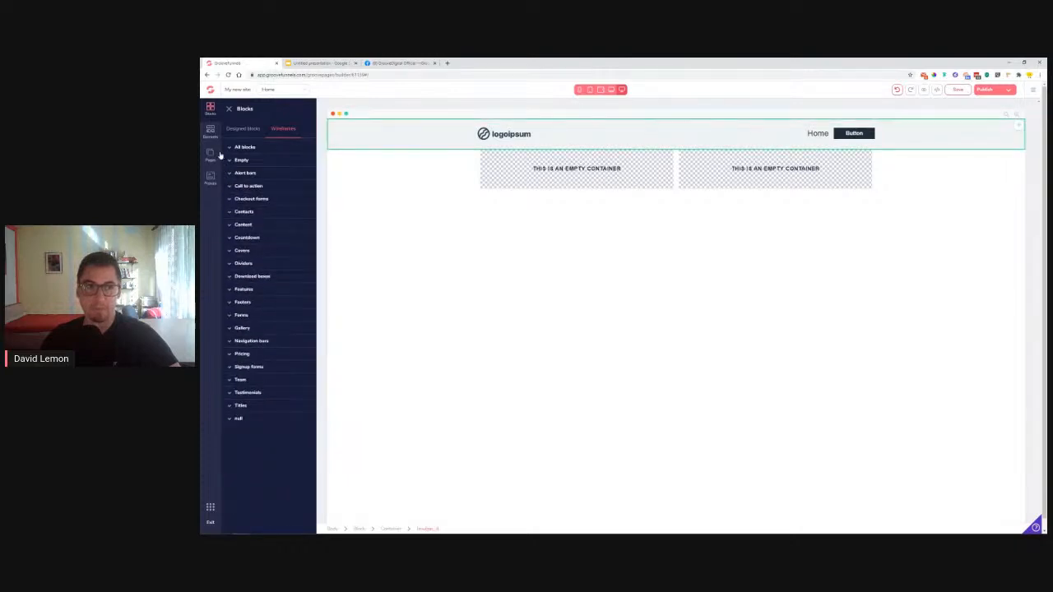
click(211, 131)
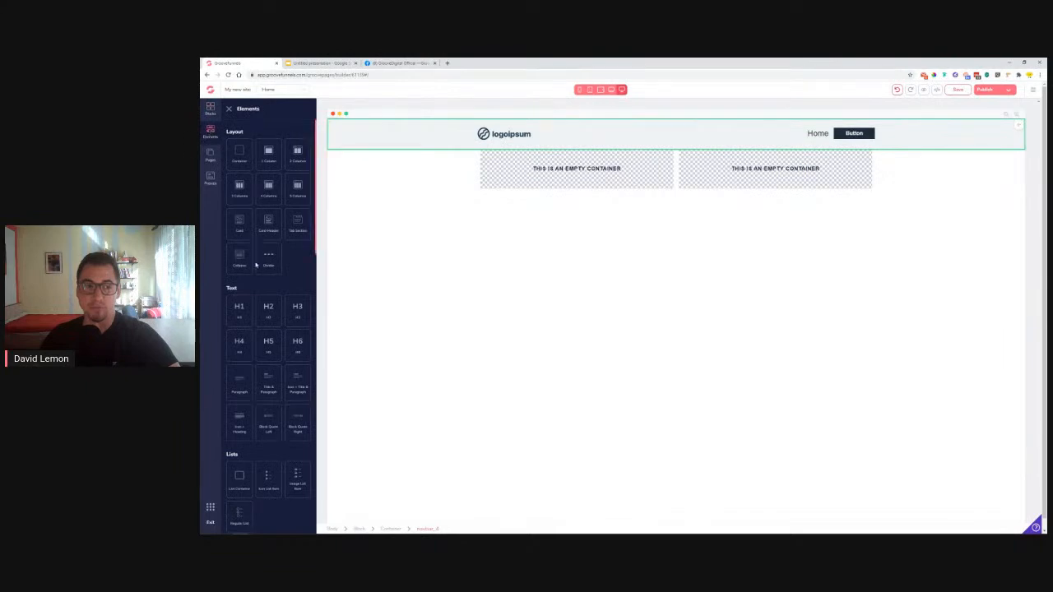
drag(240, 309, 530, 166)
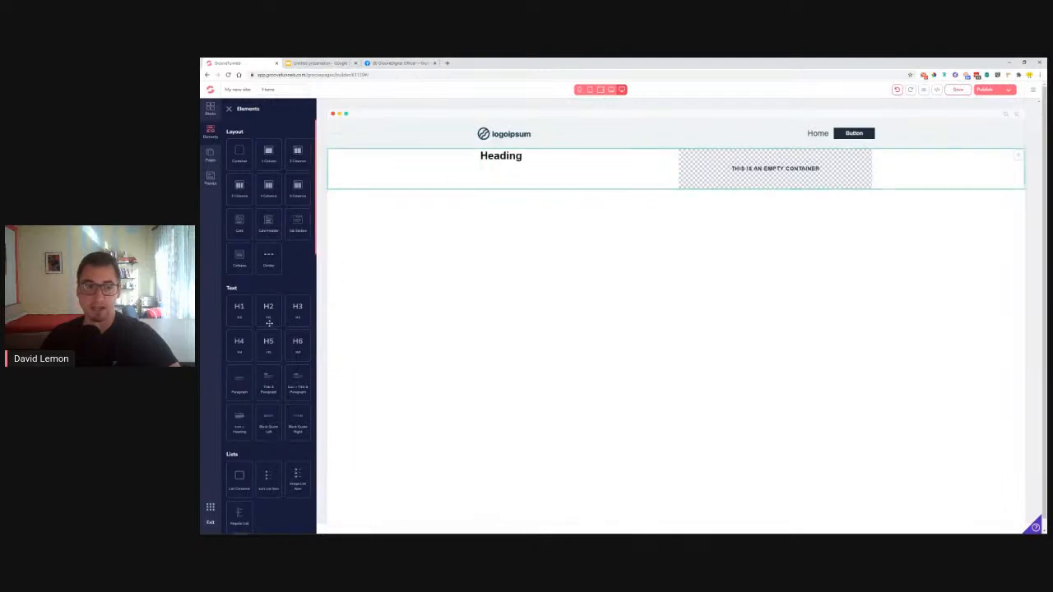
drag(293, 313, 509, 168)
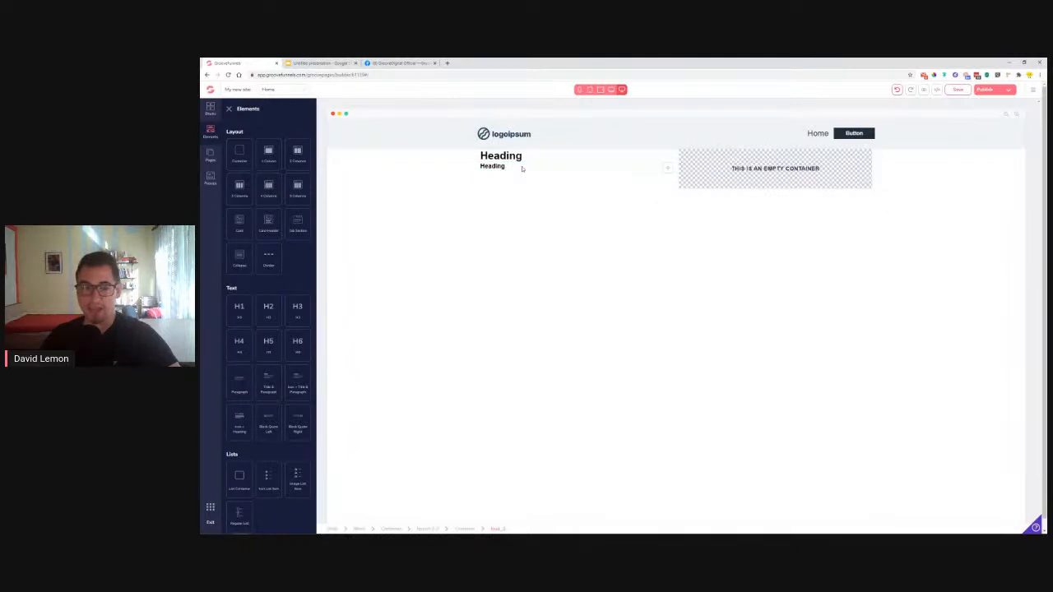
scroll(287, 277, down, 1)
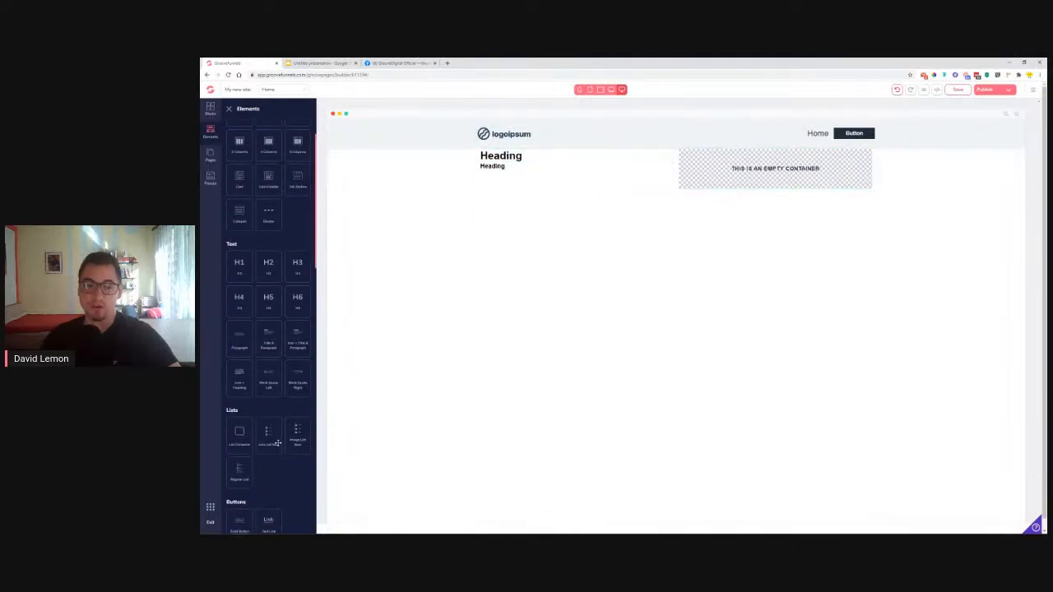
drag(265, 438, 496, 176)
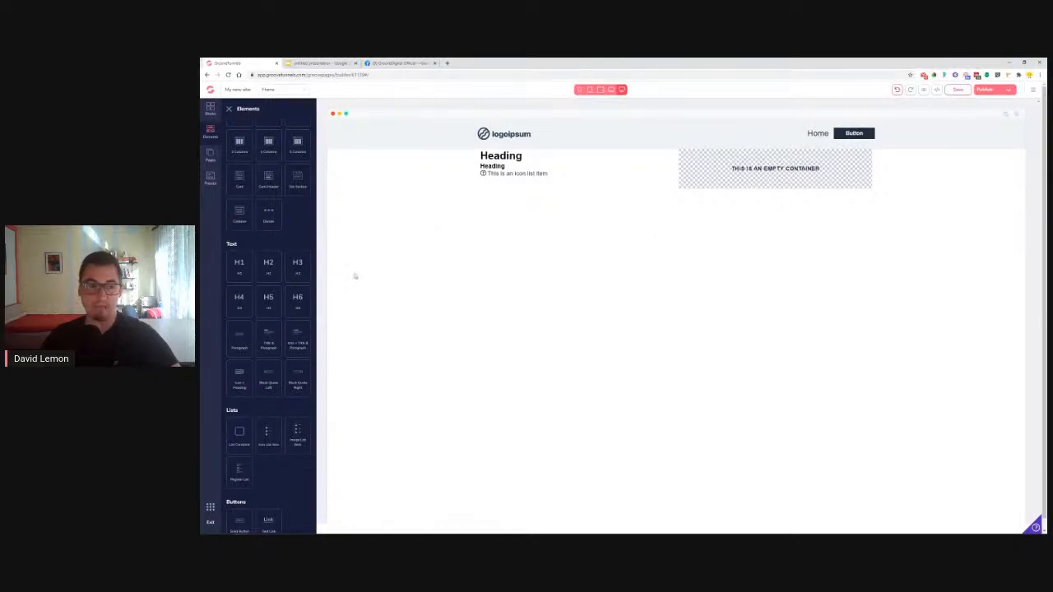
Add an H2 heading and an H4 heading to the right column
scroll(276, 286, down, 1)
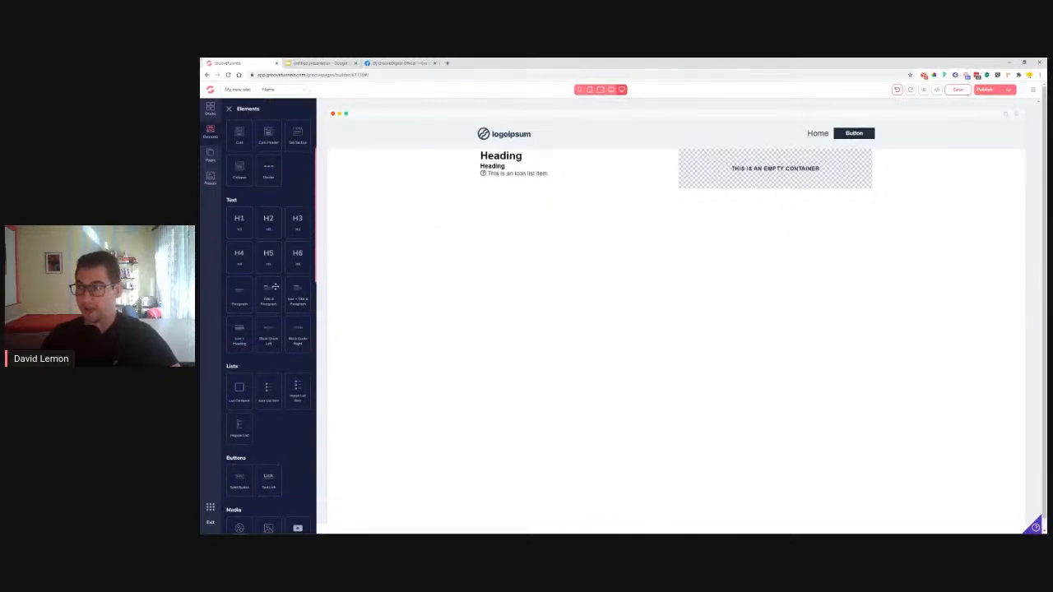
scroll(257, 330, up, 1)
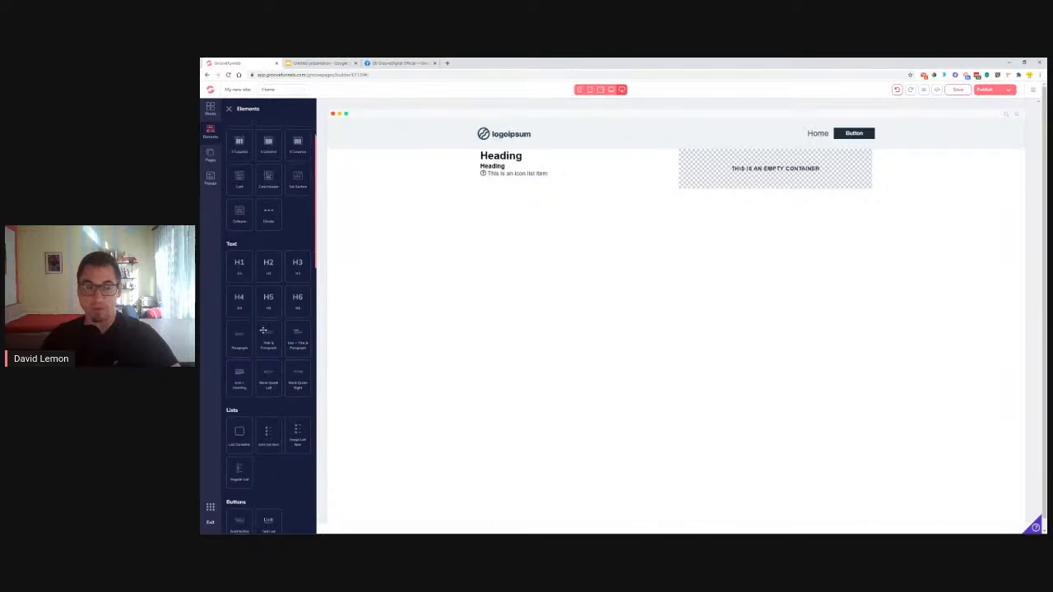
drag(268, 268, 749, 169)
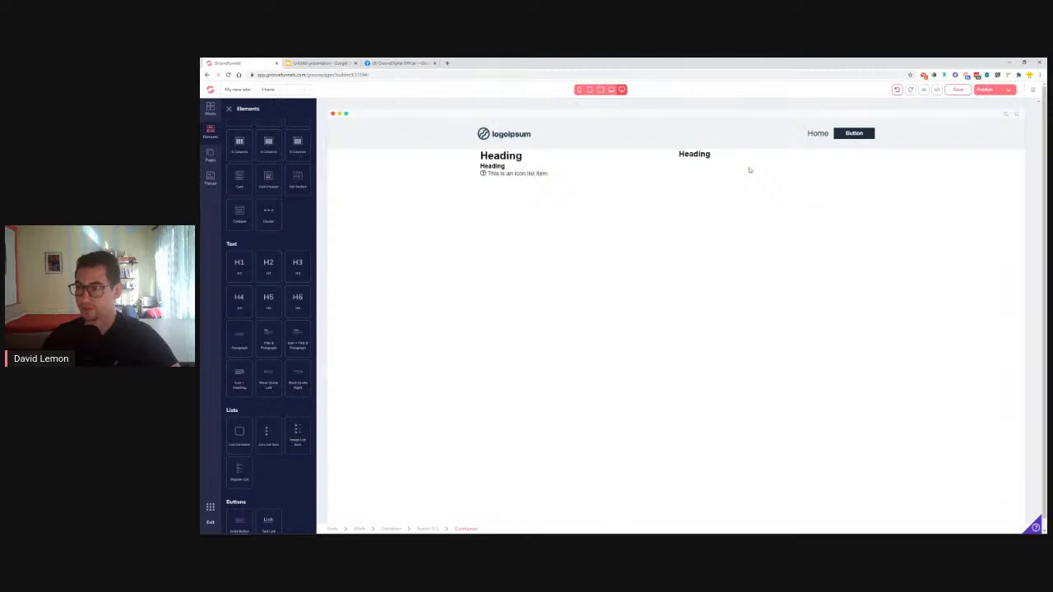
drag(240, 297, 696, 169)
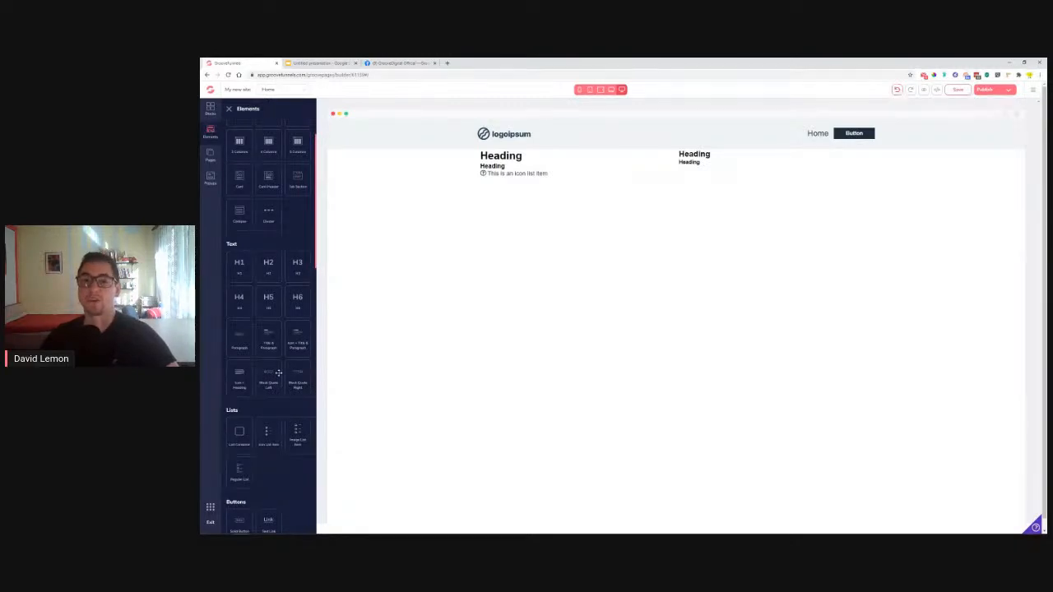
scroll(278, 373, down, 3)
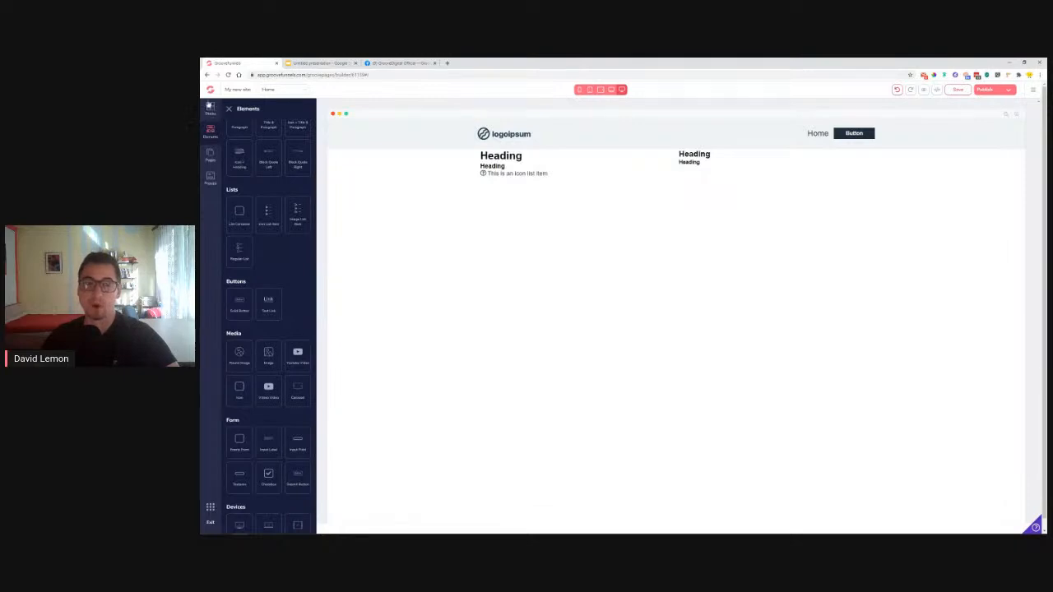
Add a form to the right column with an input whose placeholder is Your Name
scroll(280, 259, down, 4)
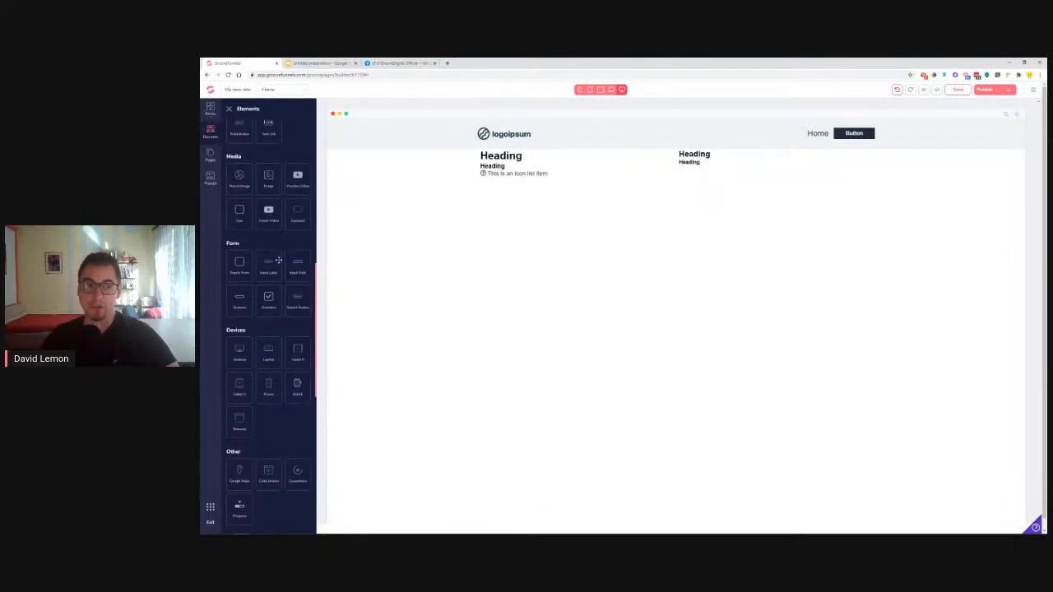
drag(242, 269, 701, 179)
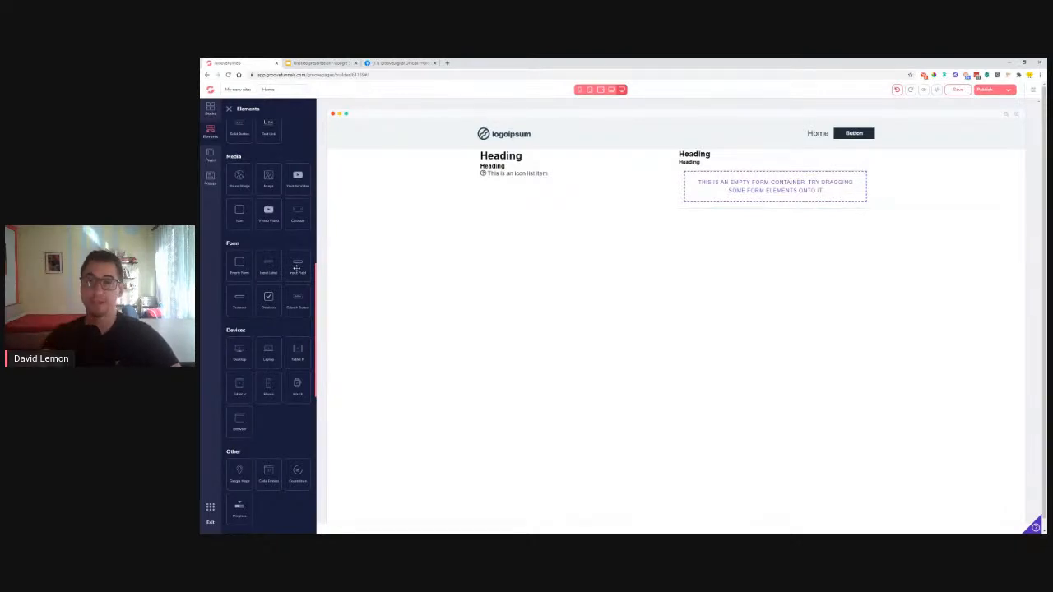
drag(296, 268, 734, 184)
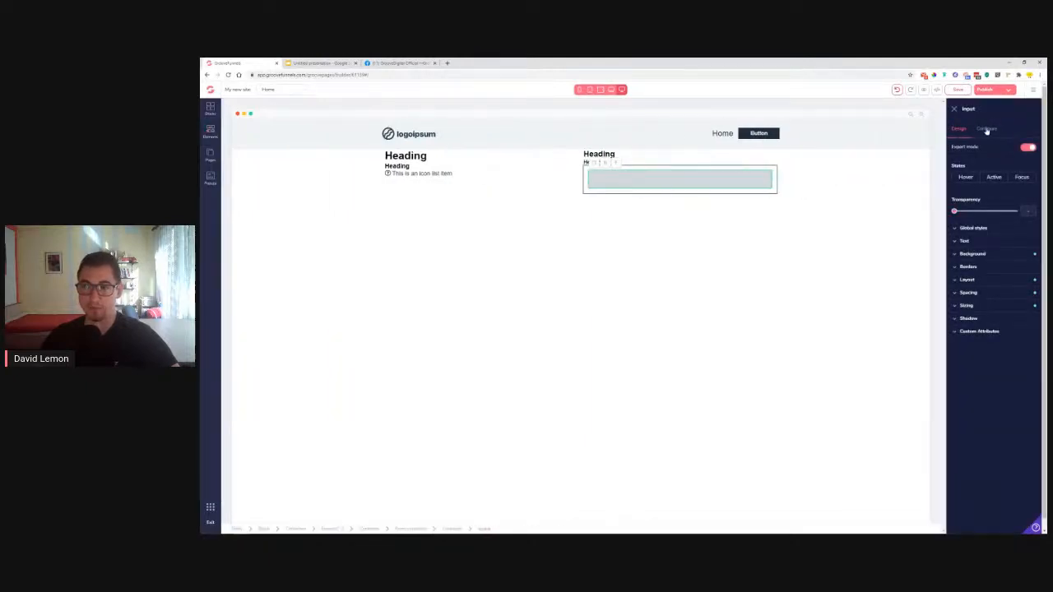
click(986, 129)
click(993, 218)
text(Your Name*)
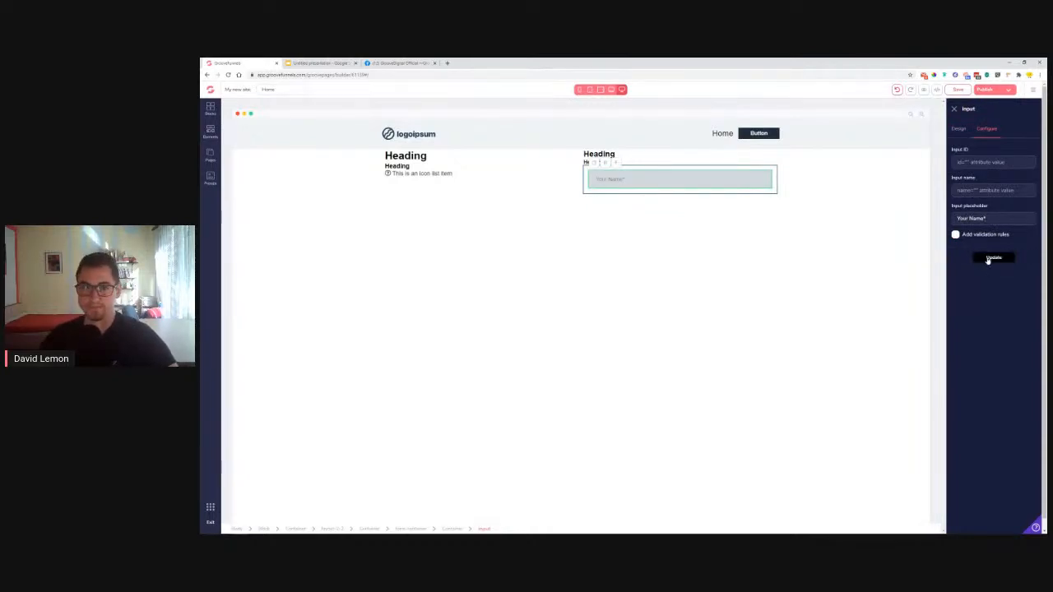
Duplicate the Your Name input and change the copy's placeholder to Email Address*
click(596, 166)
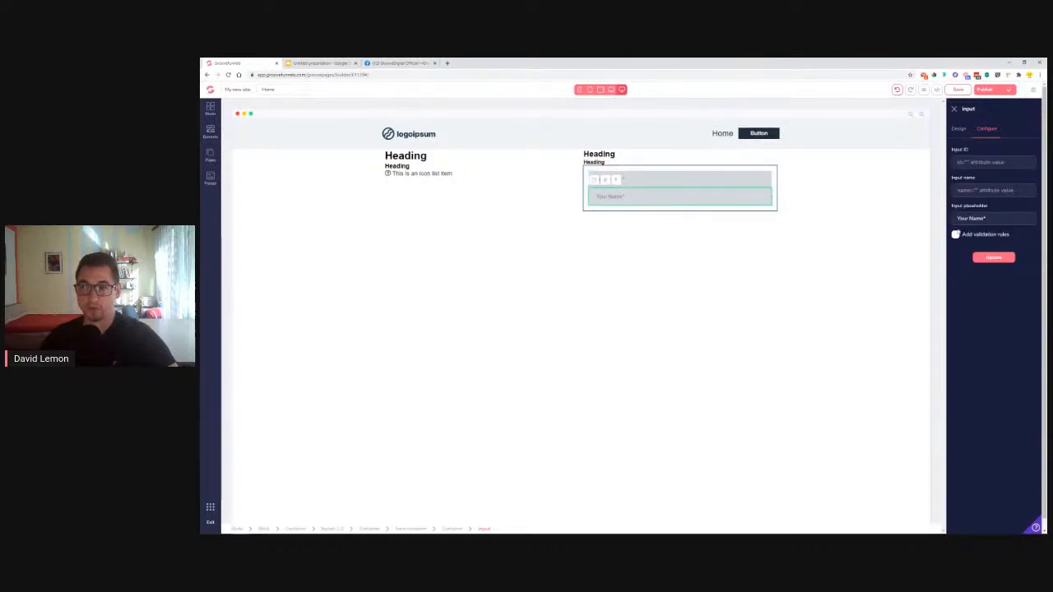
drag(984, 219, 969, 219)
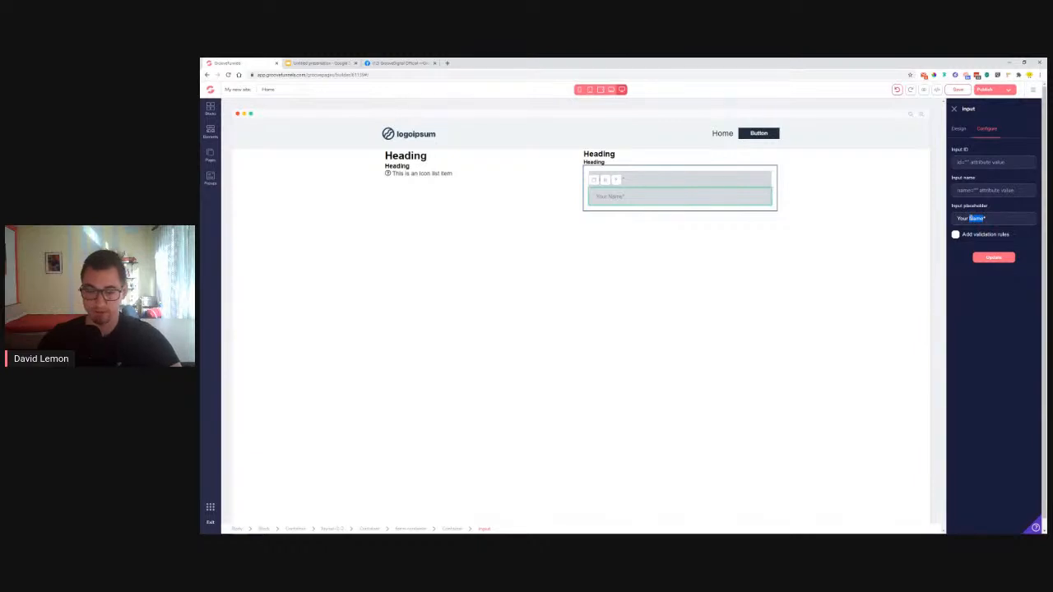
key(BackSpace)
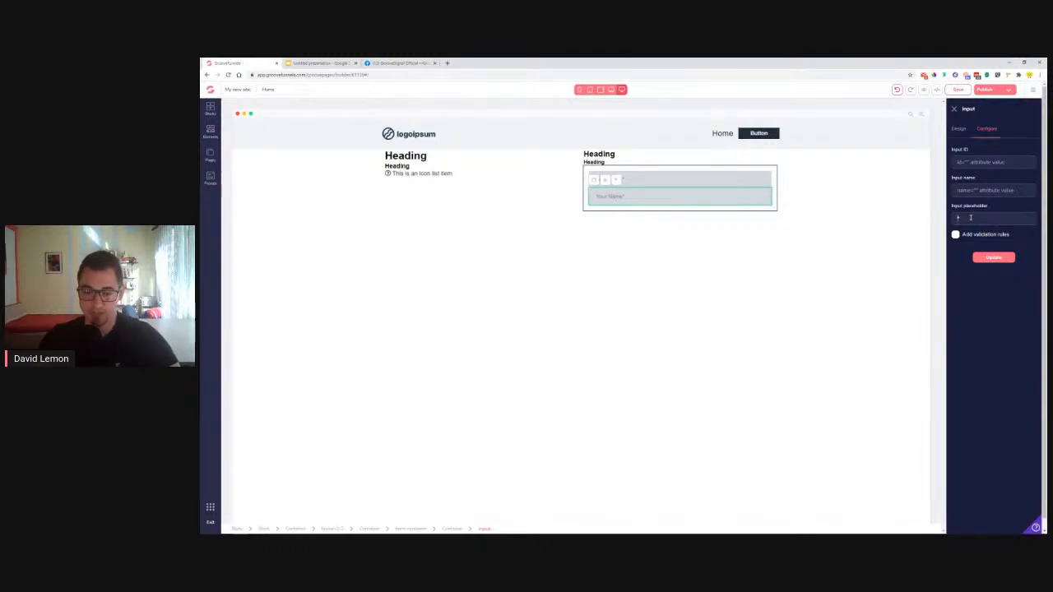
text(Email Address*)
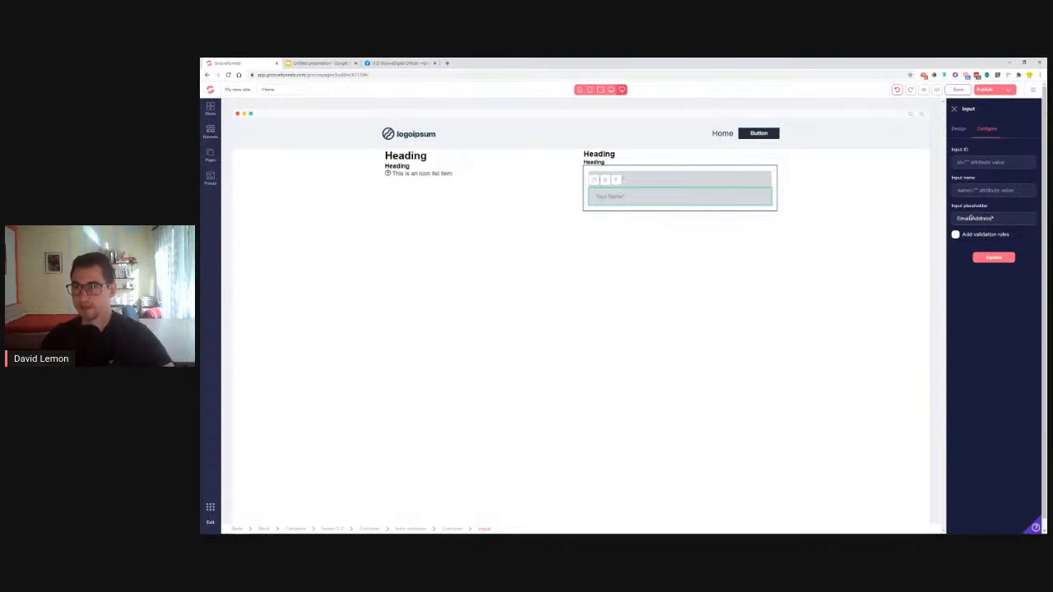
click(995, 258)
Duplicate the input row, then delete the extra row from the form
click(594, 181)
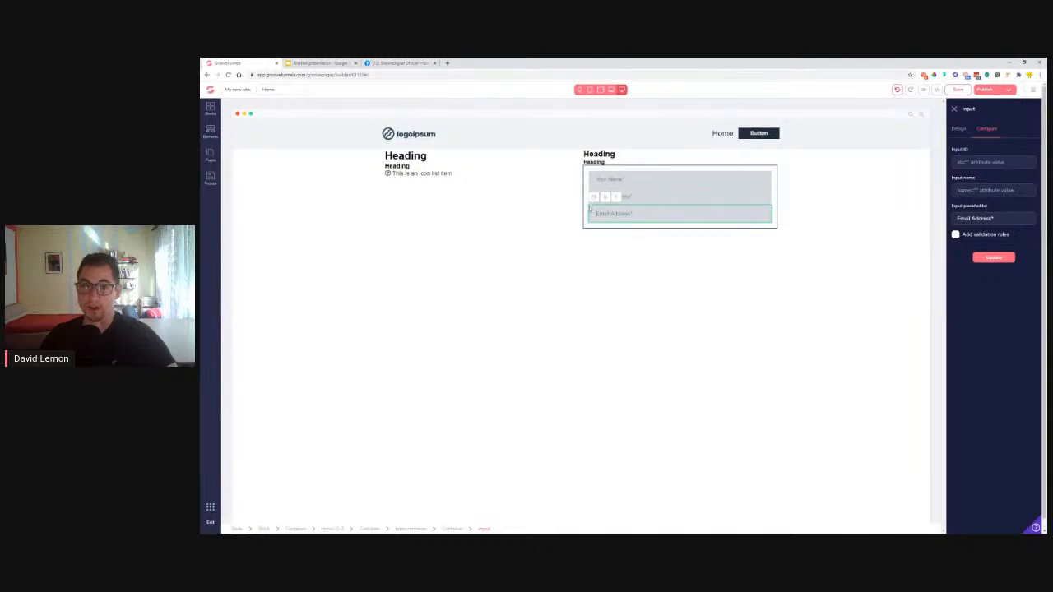
click(605, 199)
click(637, 316)
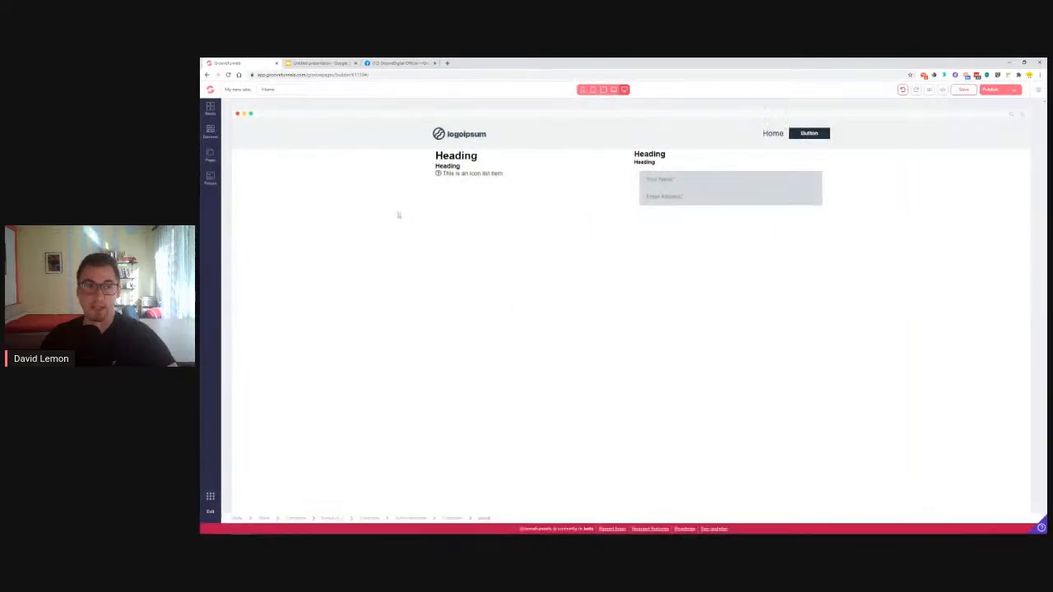
Drop a Textarea into the form, keep Email Address under Your Name, and select the textarea
click(211, 132)
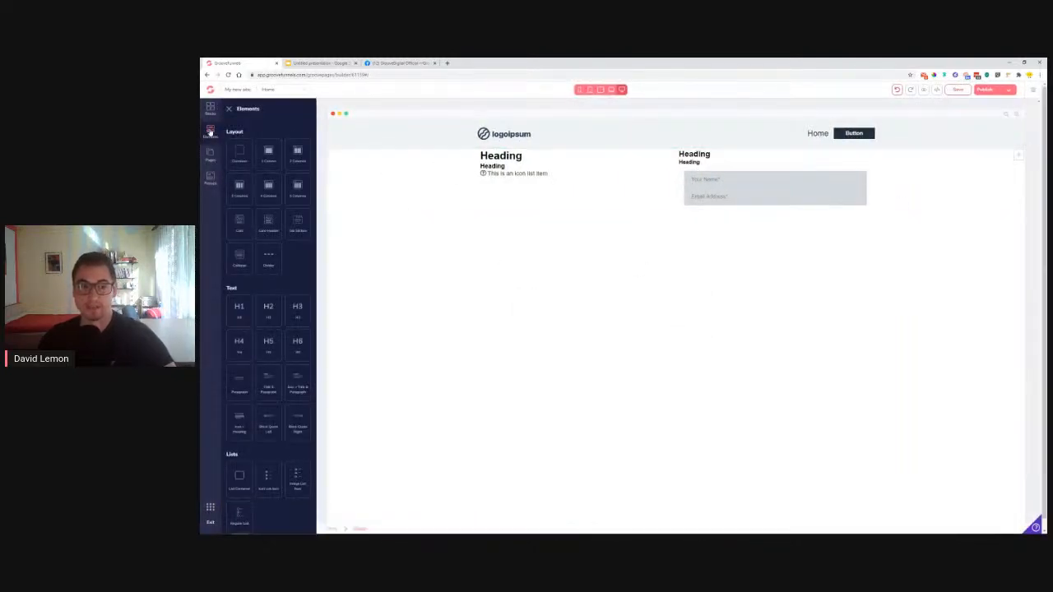
scroll(283, 354, down, 5)
scroll(280, 362, down, 3)
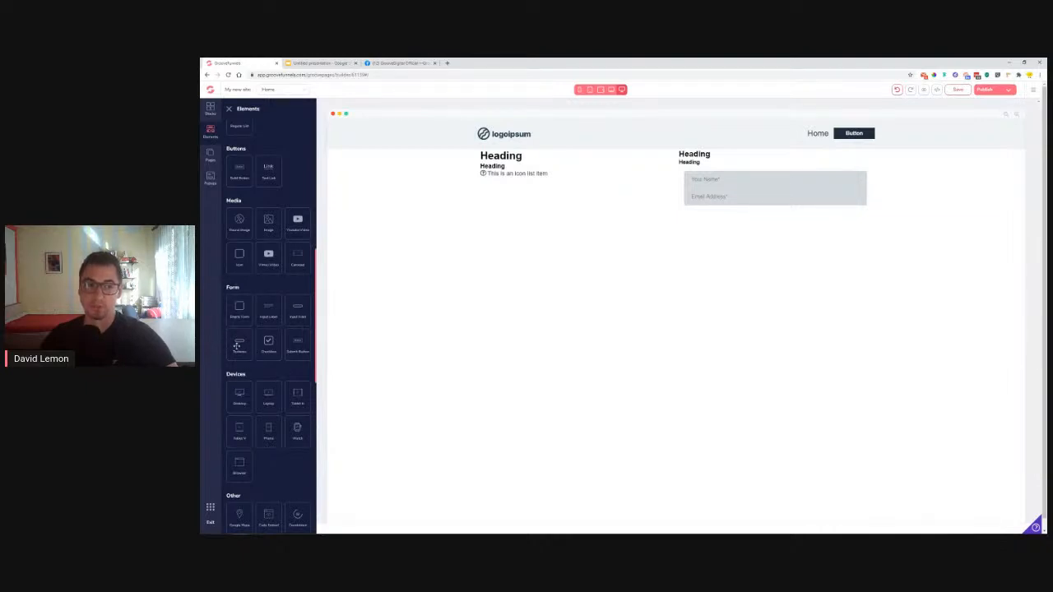
drag(237, 347, 712, 207)
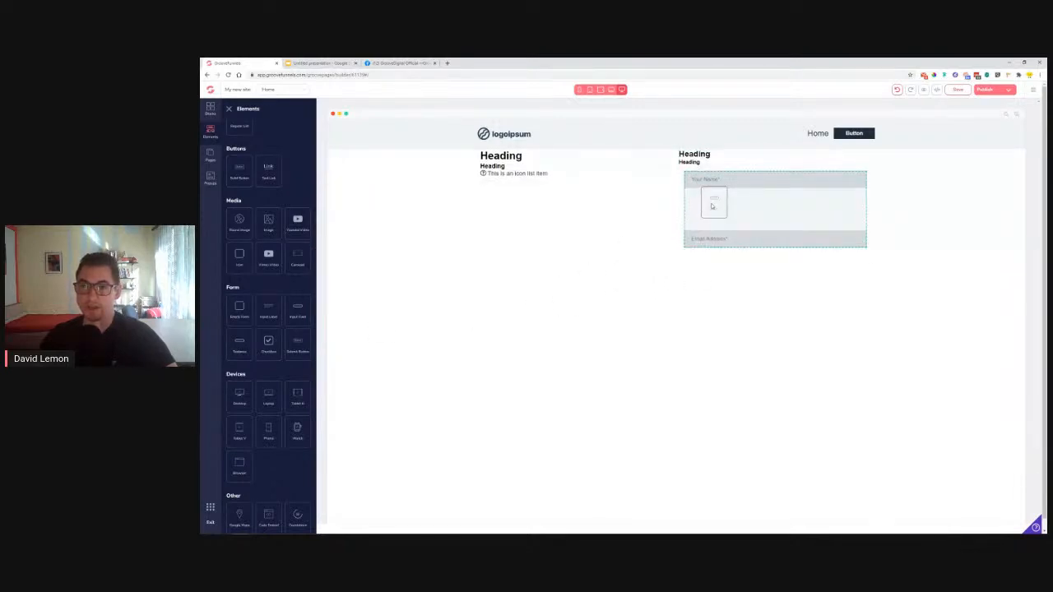
drag(713, 207, 712, 207)
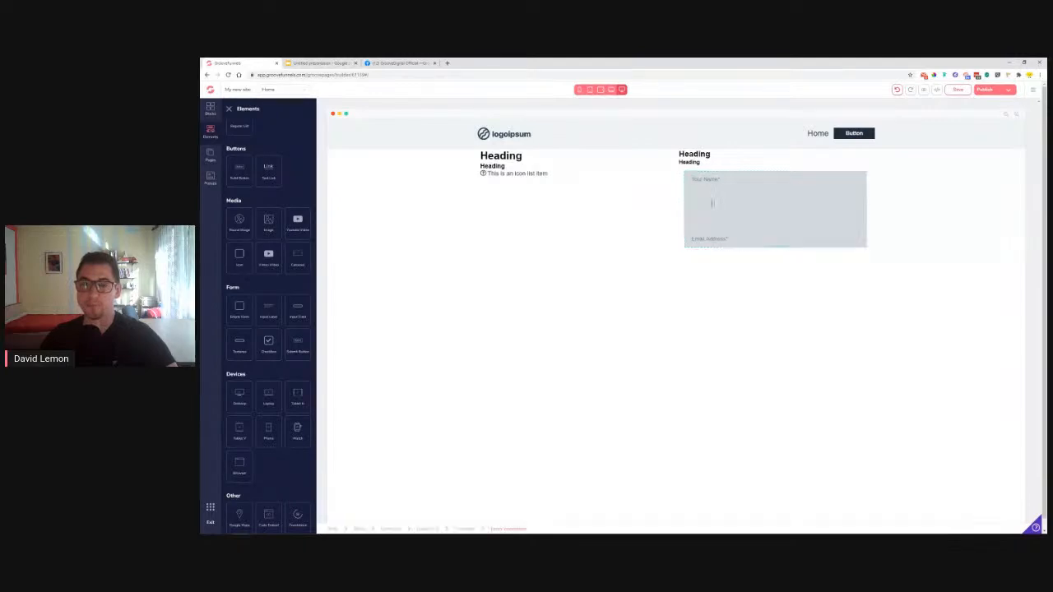
drag(863, 240, 861, 212)
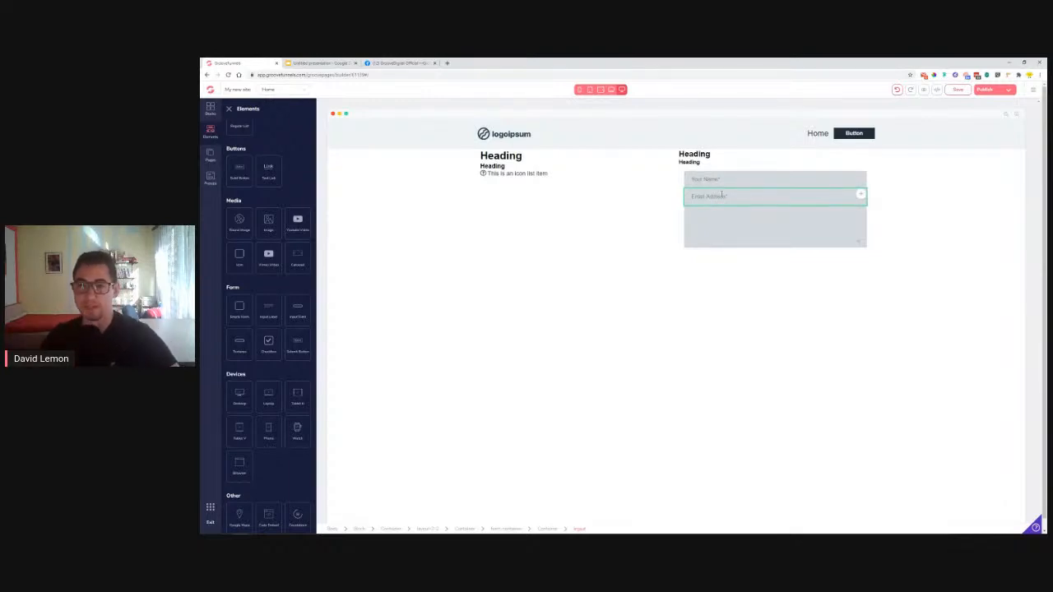
click(754, 222)
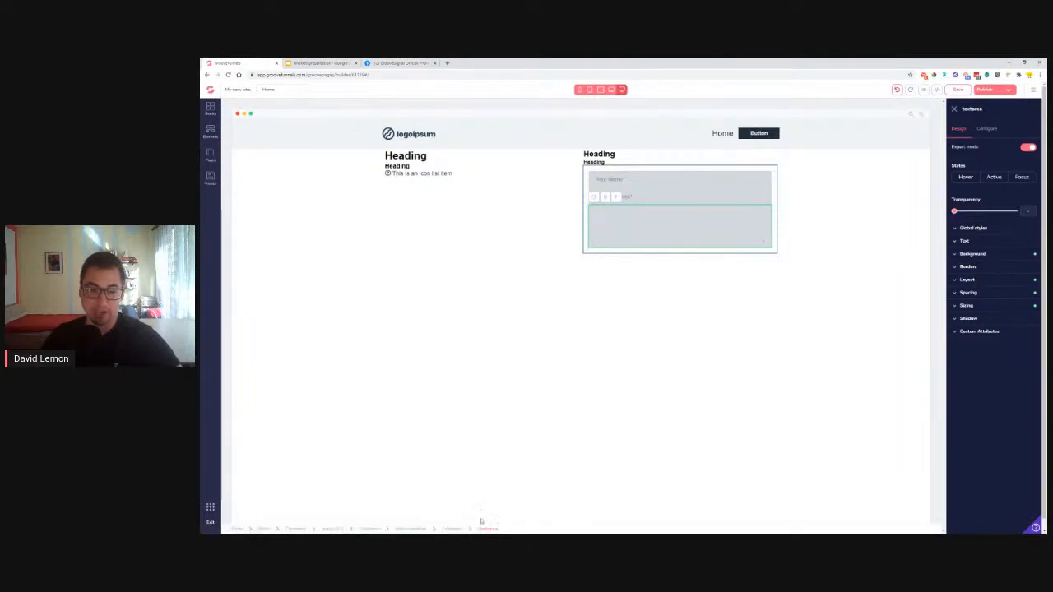
Select the whole form container and browse down the Elements list
click(412, 529)
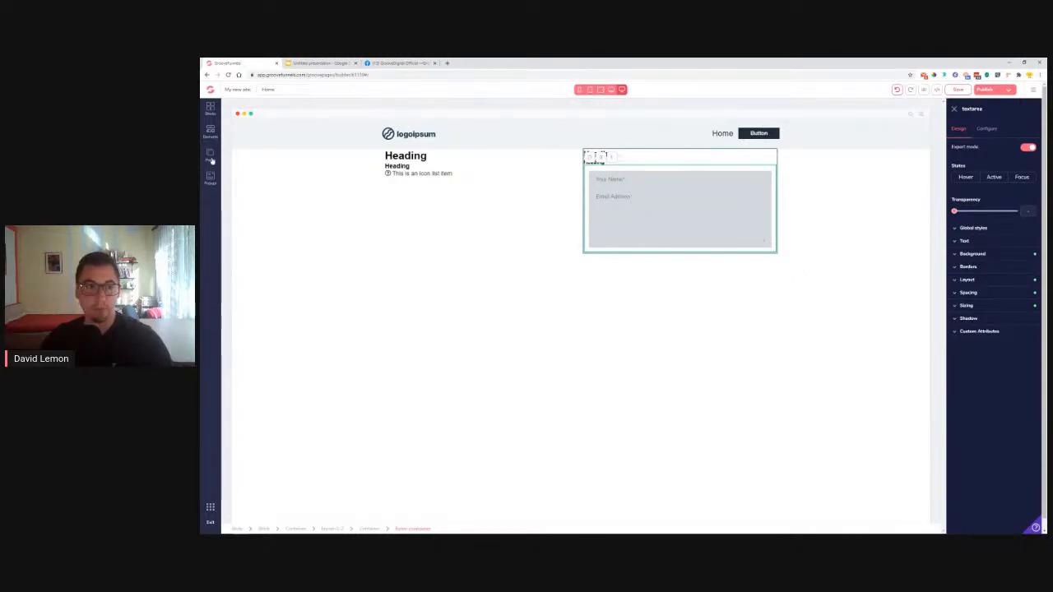
click(211, 132)
scroll(269, 353, down, 4)
scroll(280, 329, down, 3)
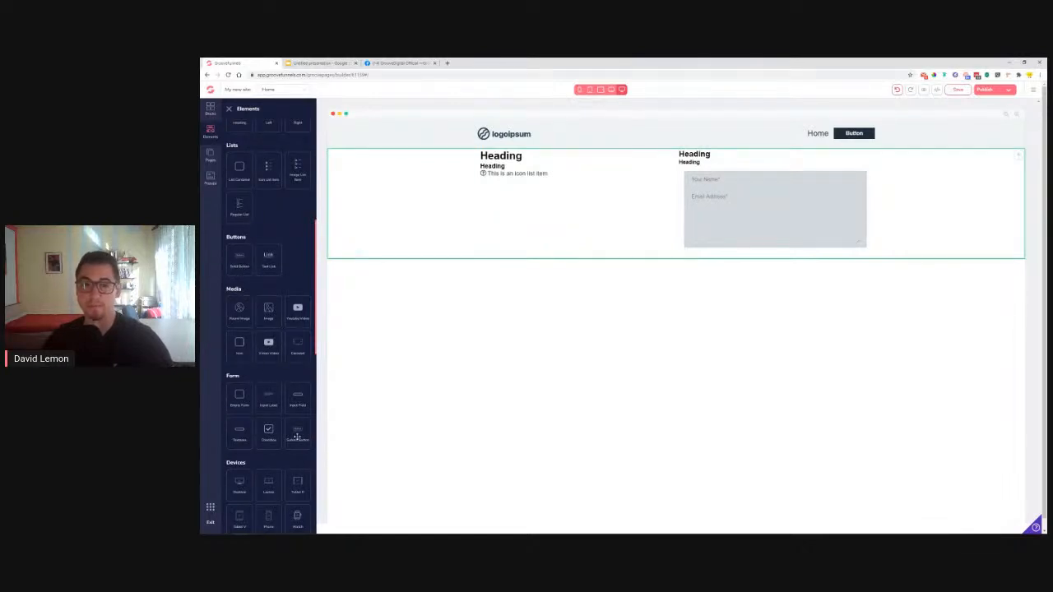
Add a Submit button to the contact form beneath the message box
drag(297, 436, 702, 235)
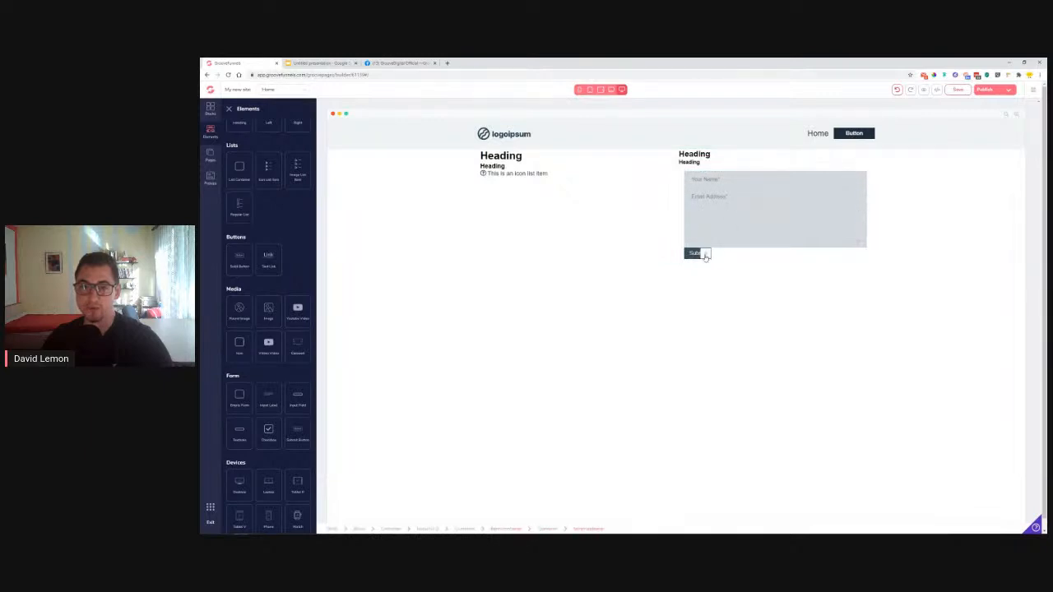
click(690, 254)
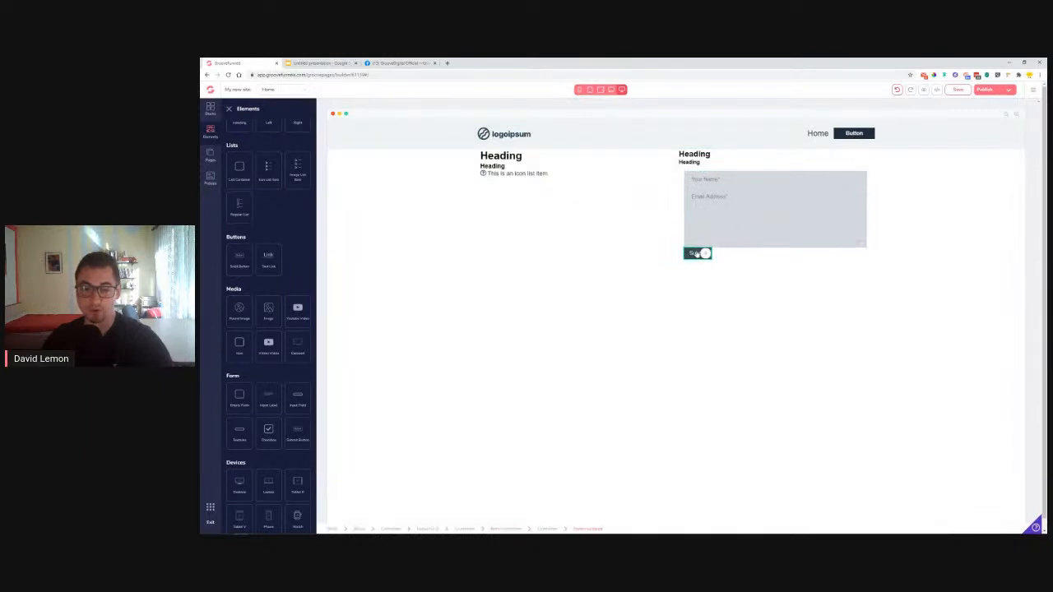
click(702, 253)
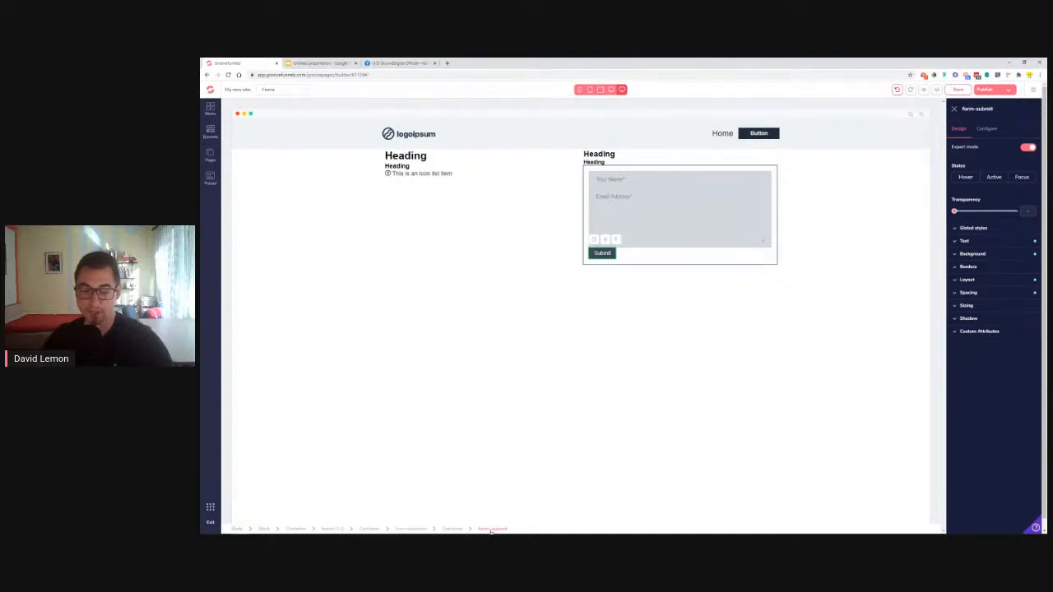
click(416, 529)
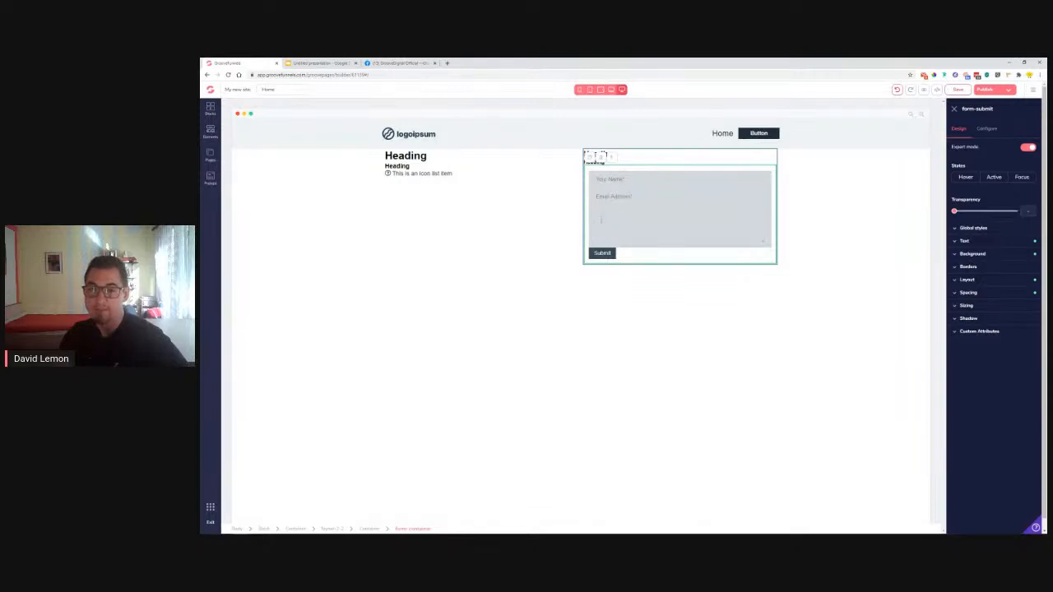
Set the message textarea's placeholder to 'Your Message'
click(604, 216)
click(989, 128)
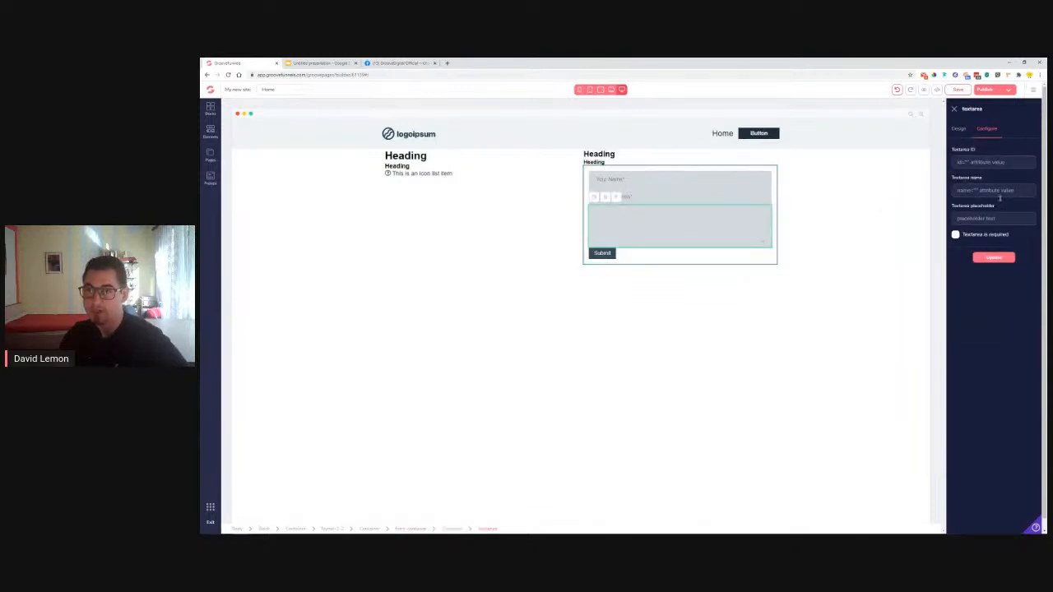
text(You)
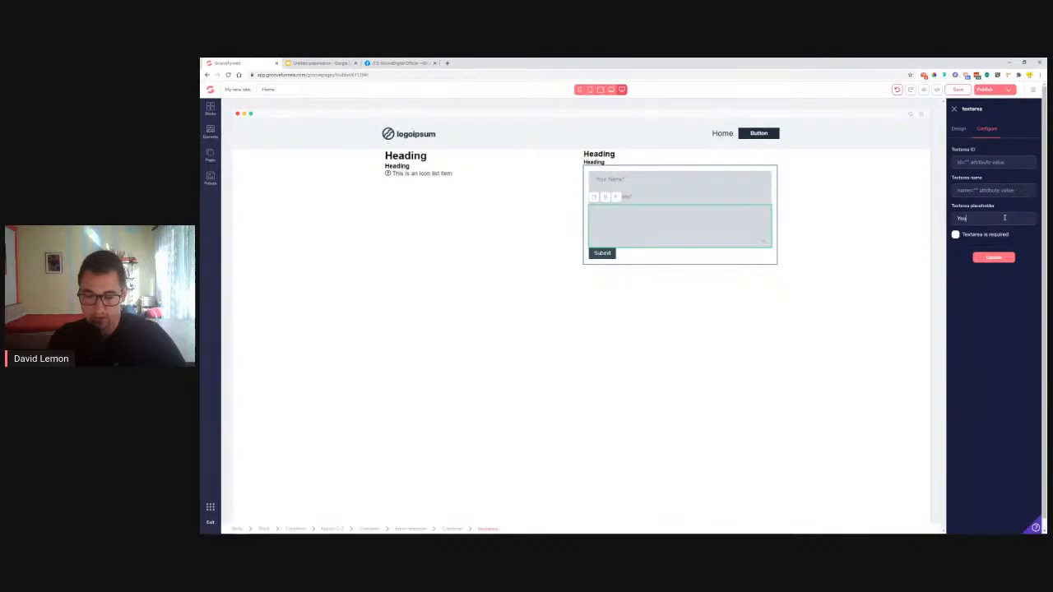
text(r Message*)
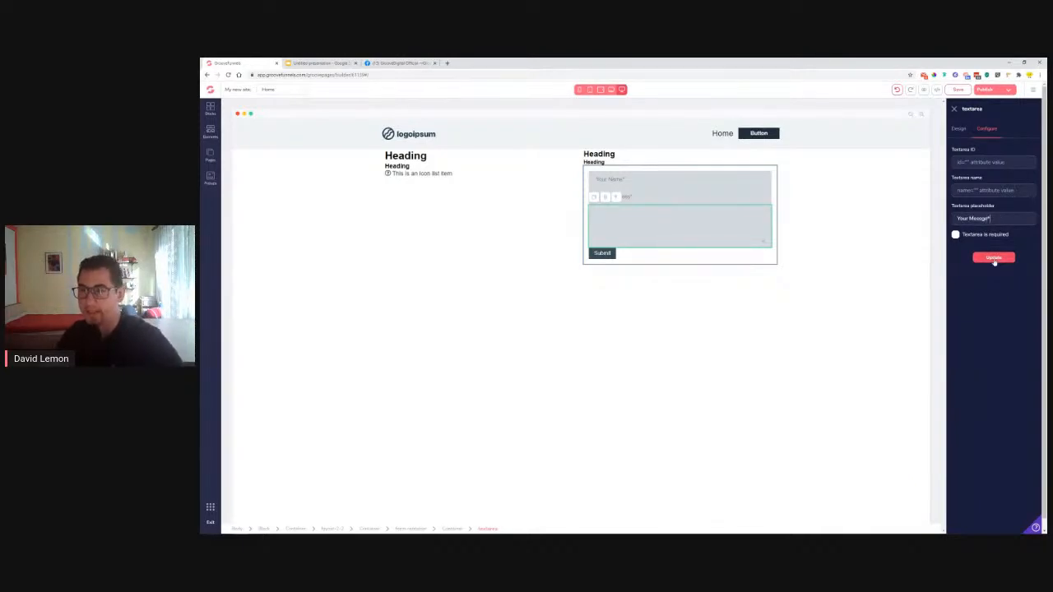
click(994, 258)
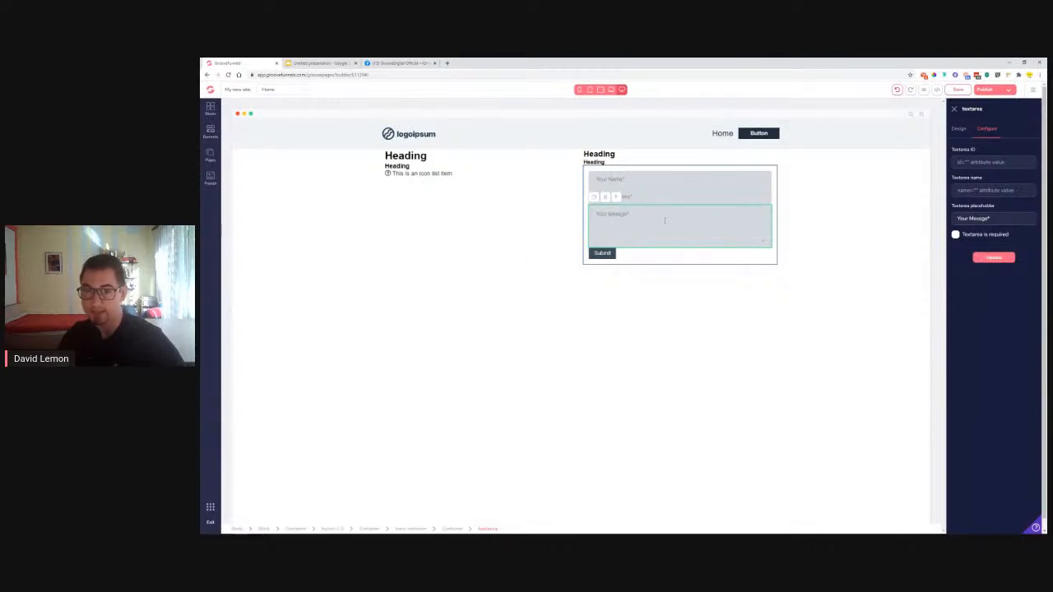
click(211, 130)
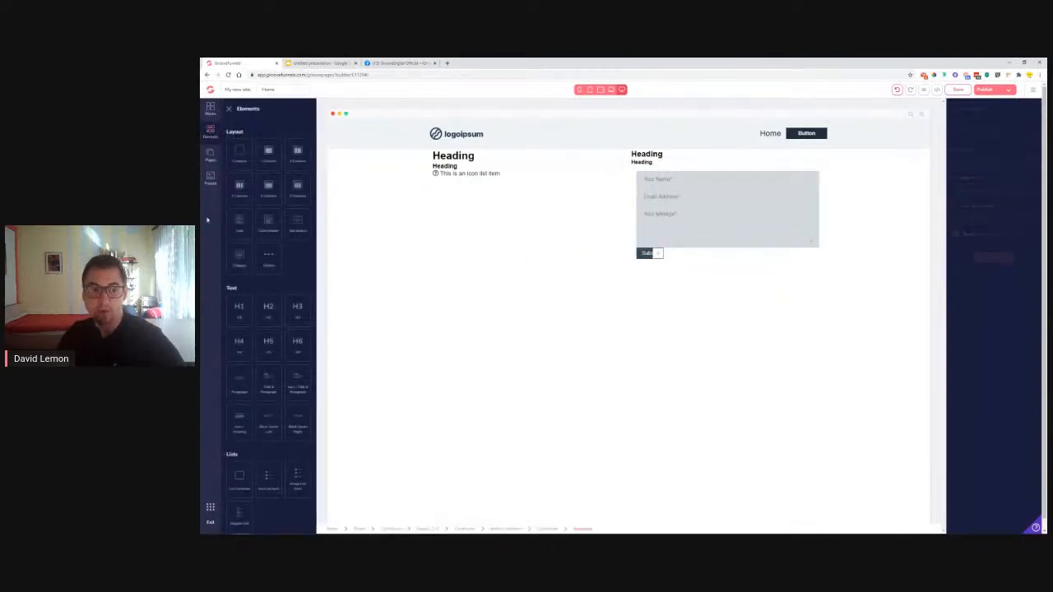
Place an H4 heading under the contact form's Submit button, then restore the Lemon Travel tab
drag(241, 349, 860, 273)
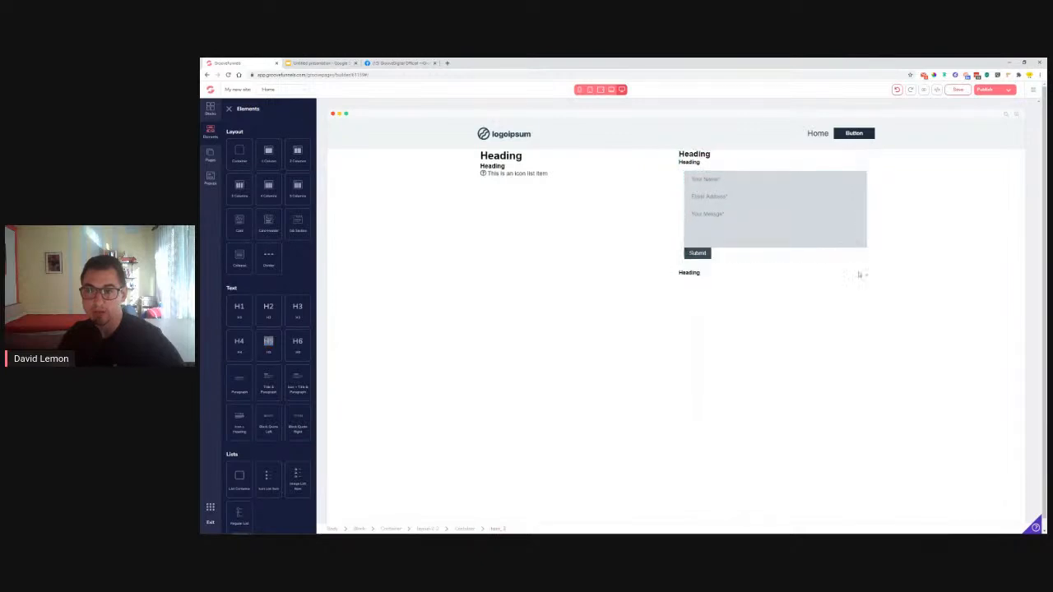
click(779, 272)
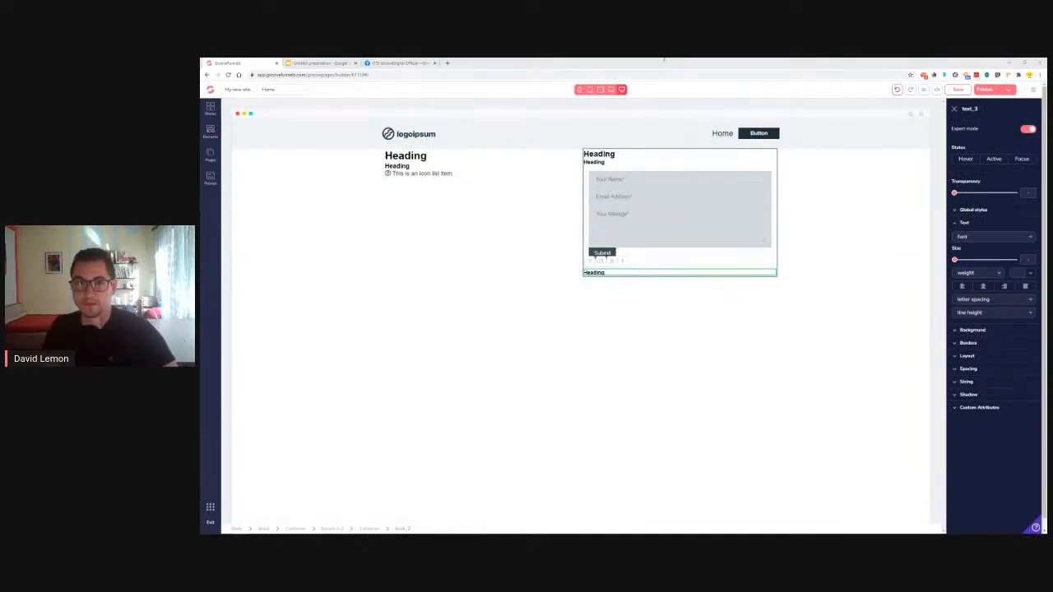
drag(1043, 64, 547, 63)
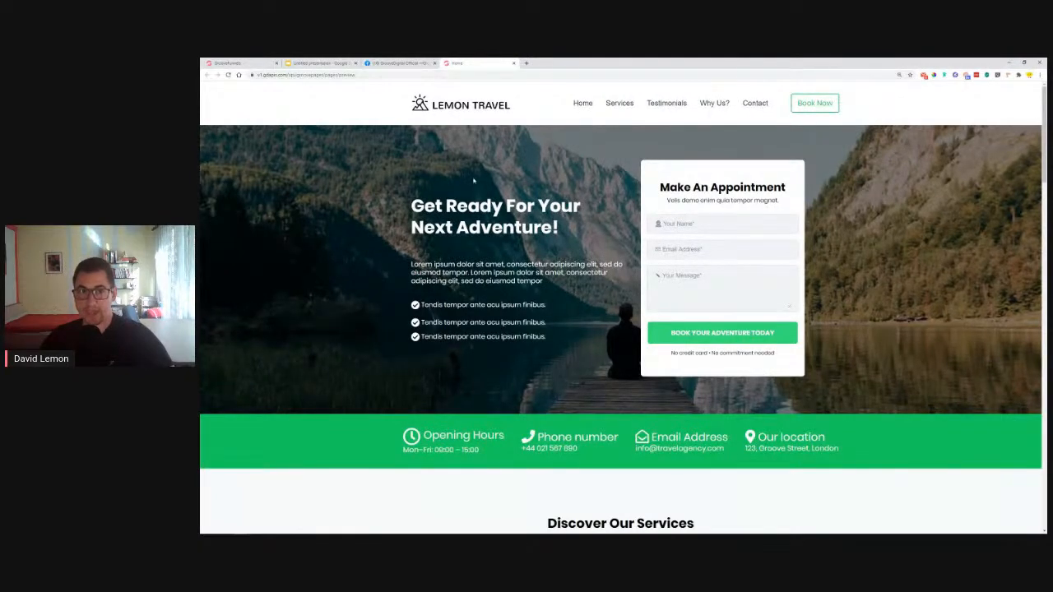
Compare the editor with the Lemon Travel page, then present the Slides deck from slide 3
click(243, 63)
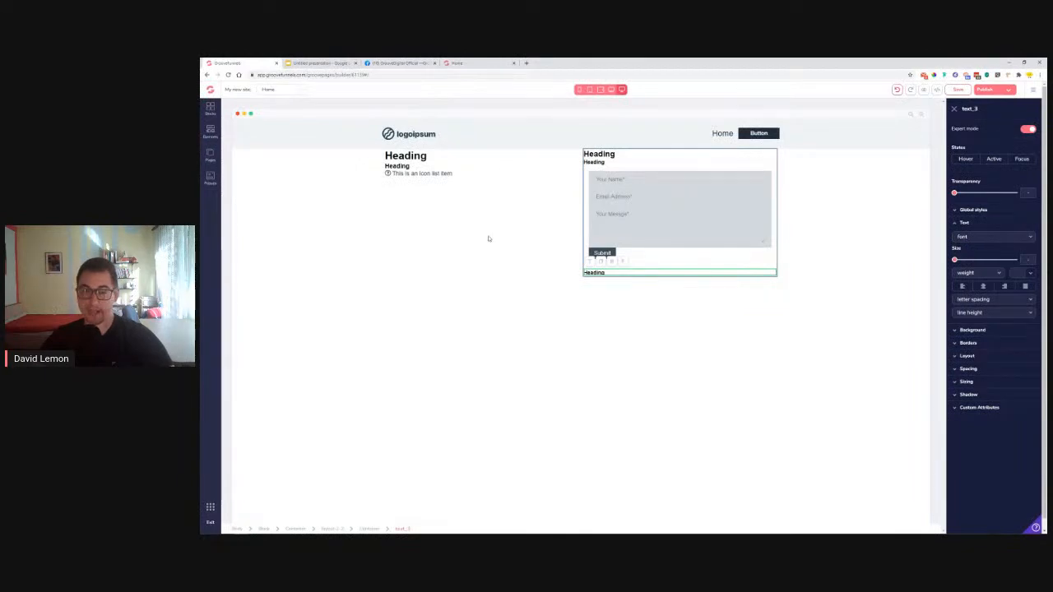
click(463, 63)
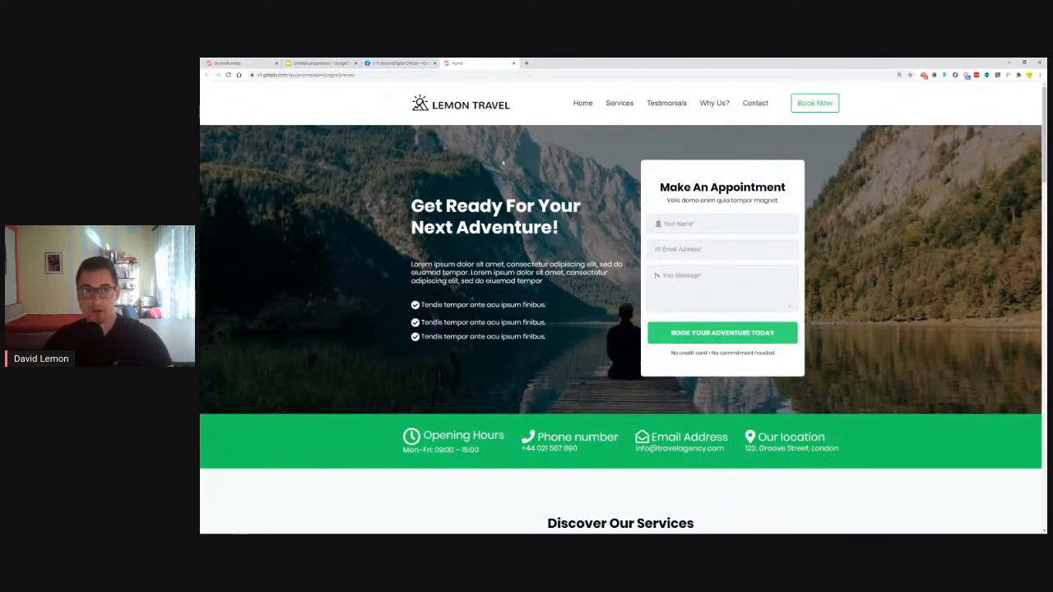
click(316, 62)
click(259, 209)
click(268, 250)
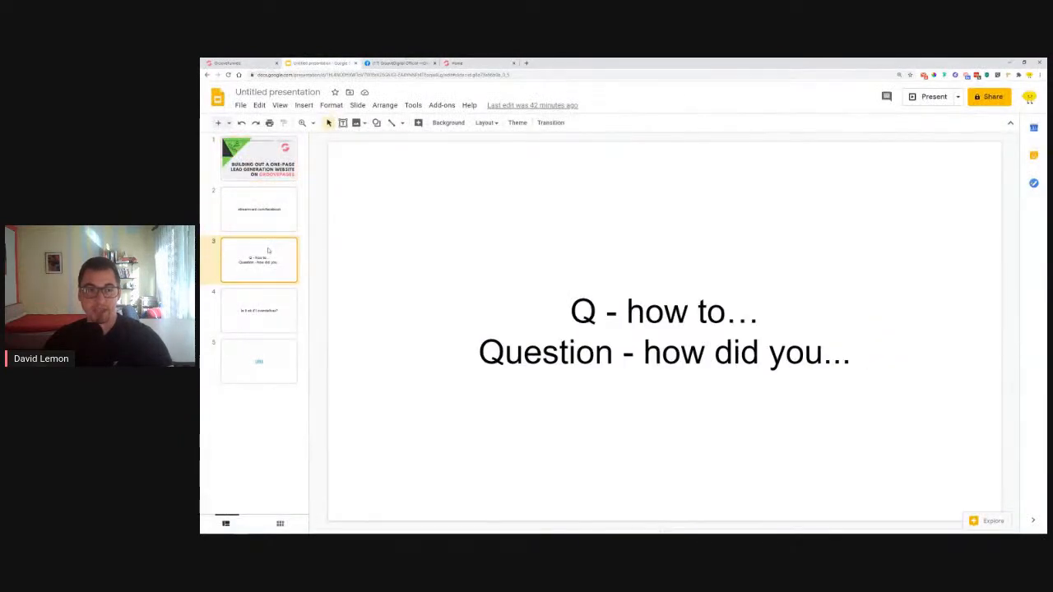
click(932, 97)
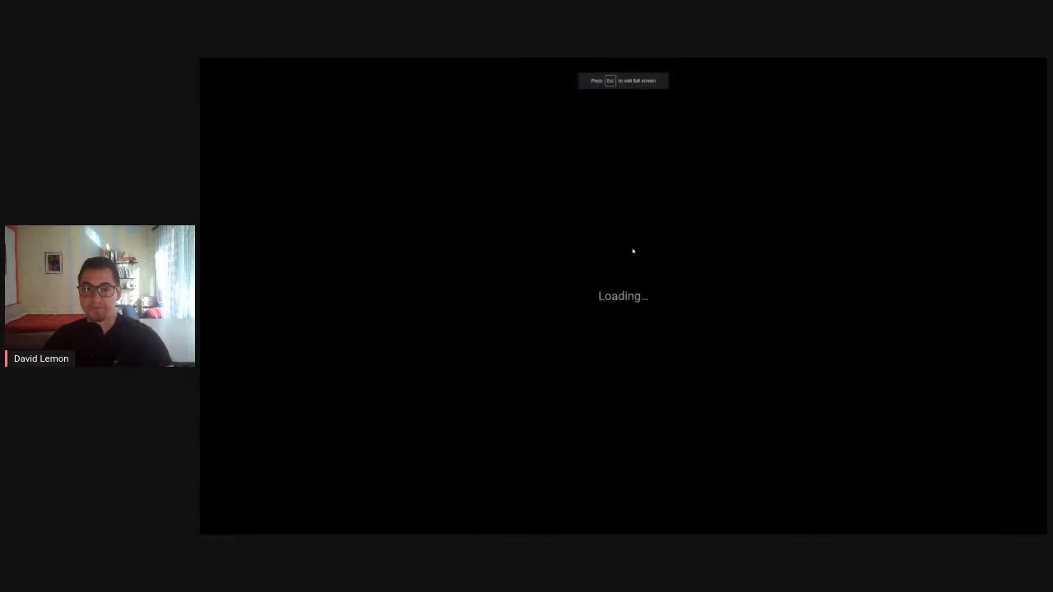
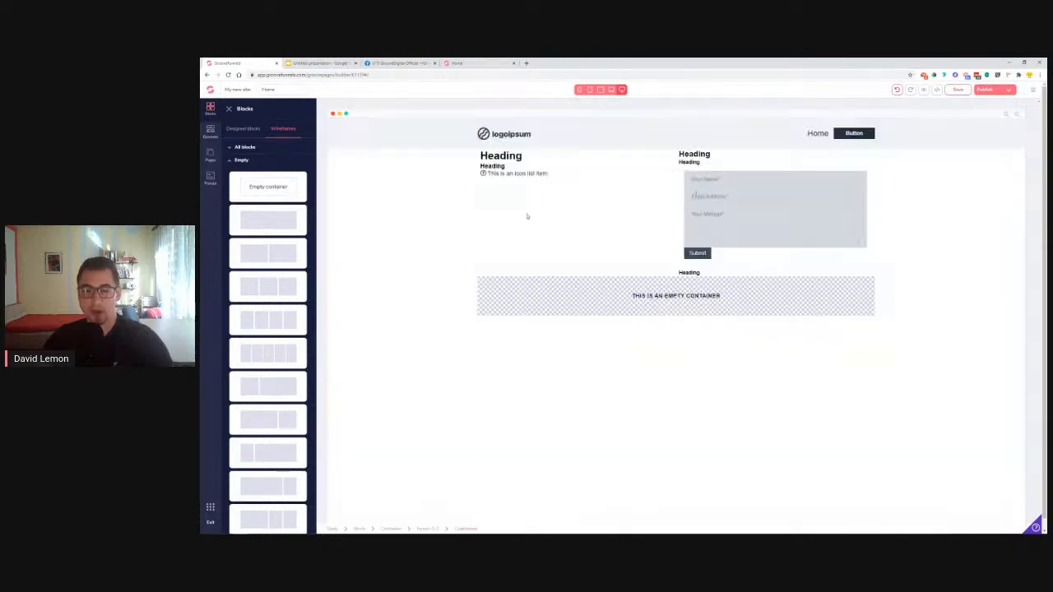
Make the empty container inline-flex with centred primary and secondary alignment
click(737, 298)
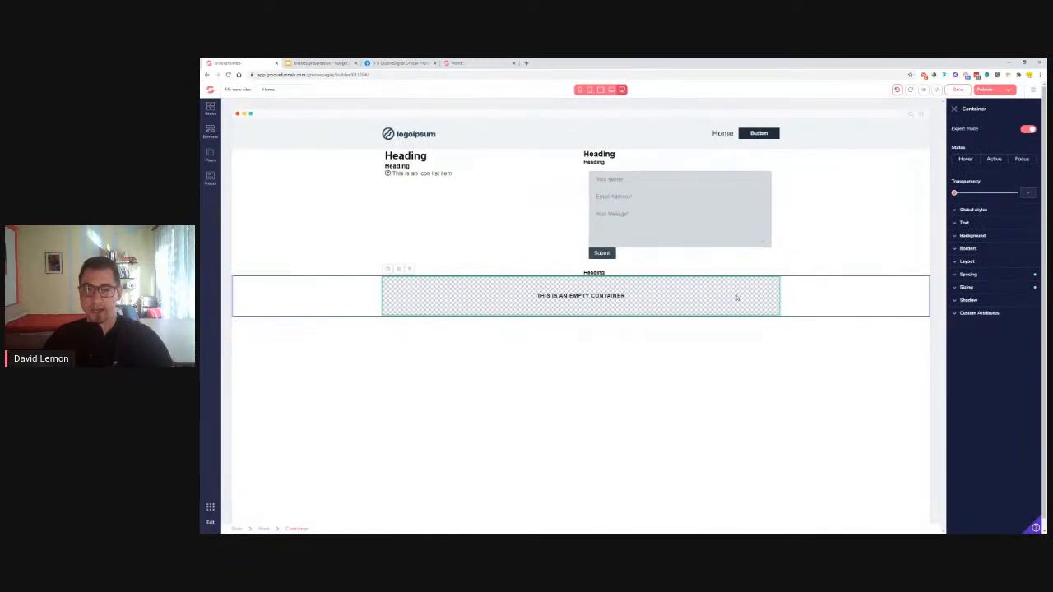
click(977, 262)
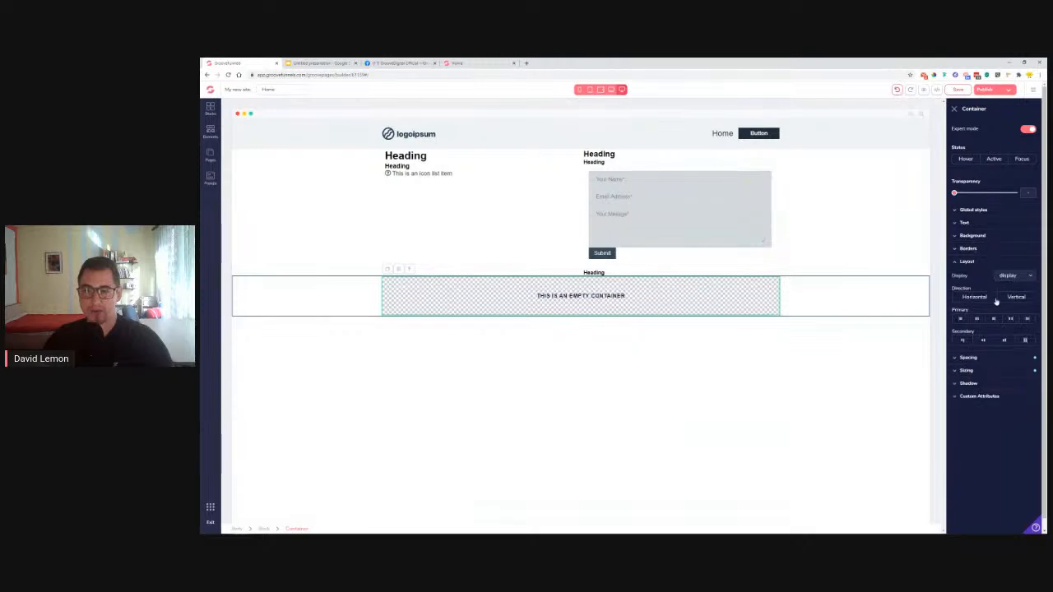
click(1031, 279)
click(1028, 280)
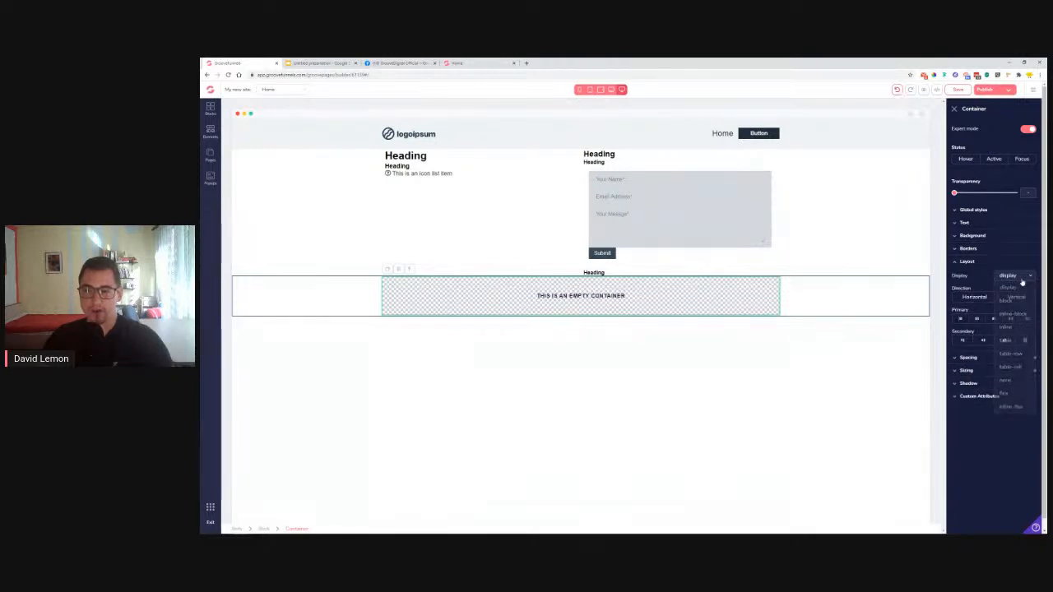
click(984, 342)
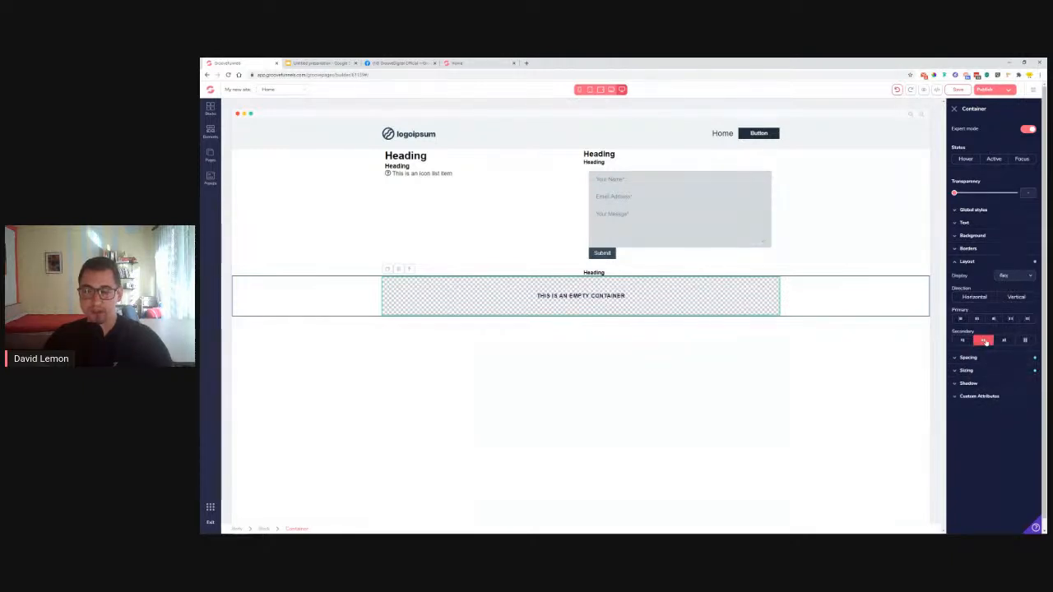
click(977, 319)
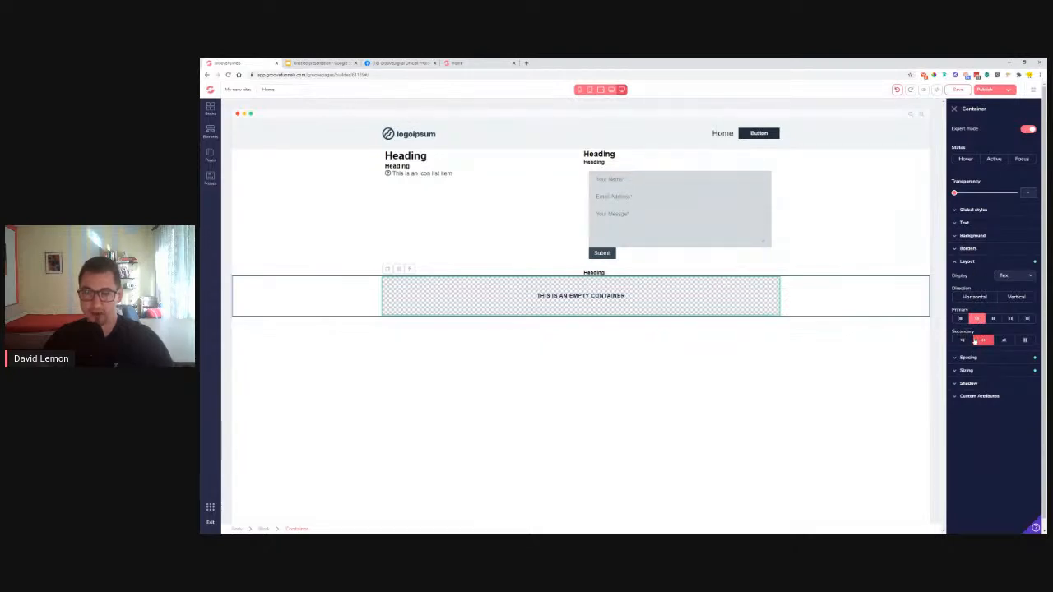
click(1028, 279)
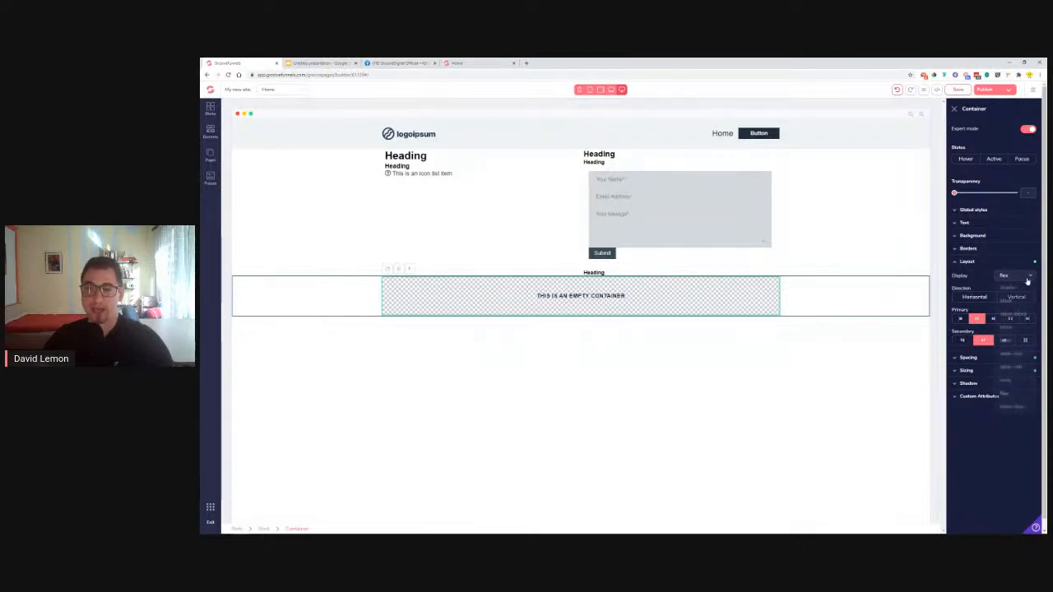
click(1011, 407)
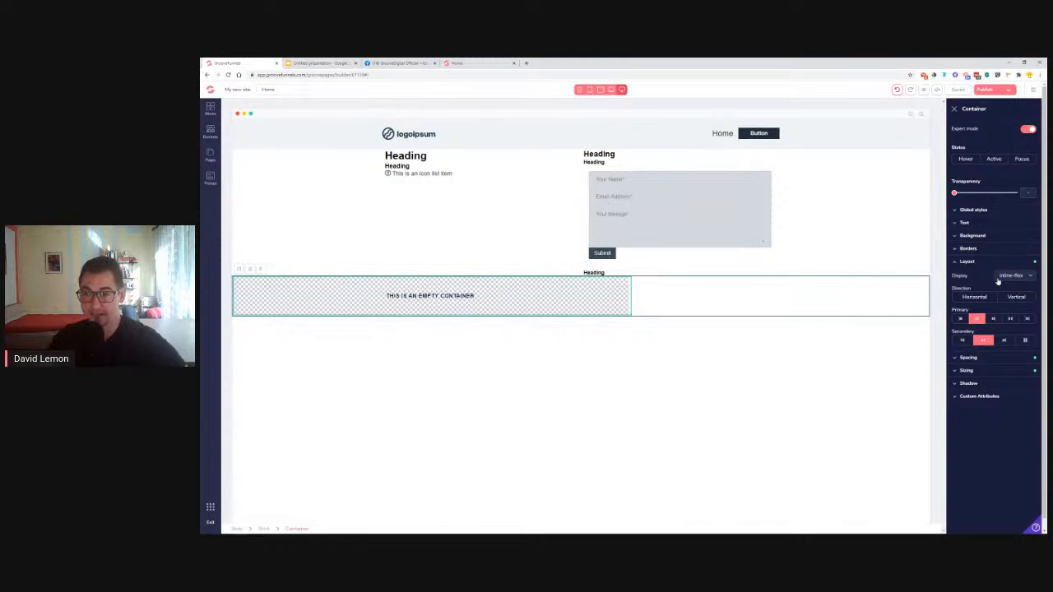
Set the empty container's maximum width to 100%
click(970, 261)
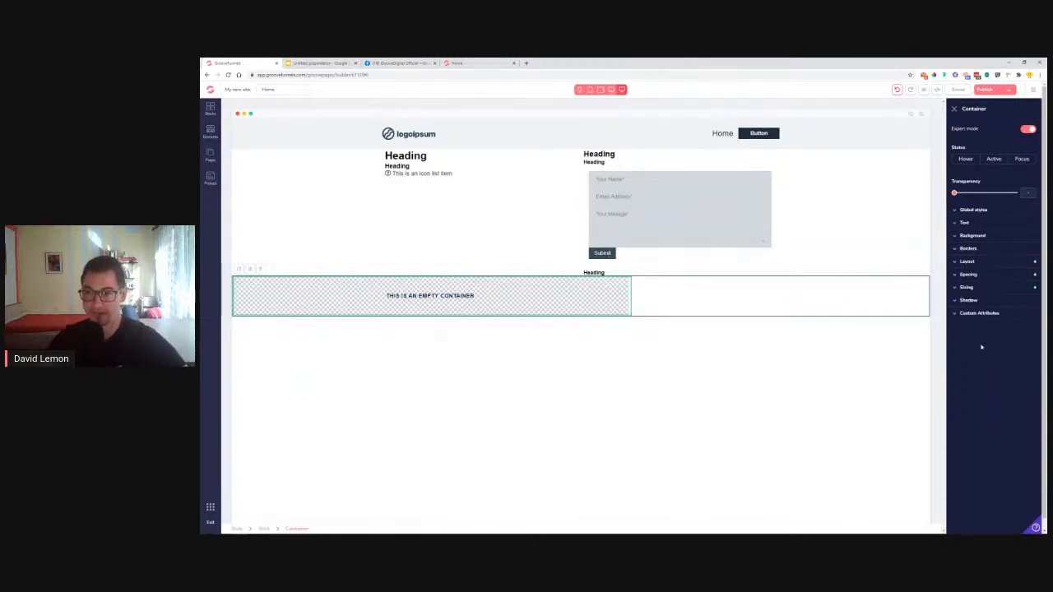
click(975, 288)
click(1017, 331)
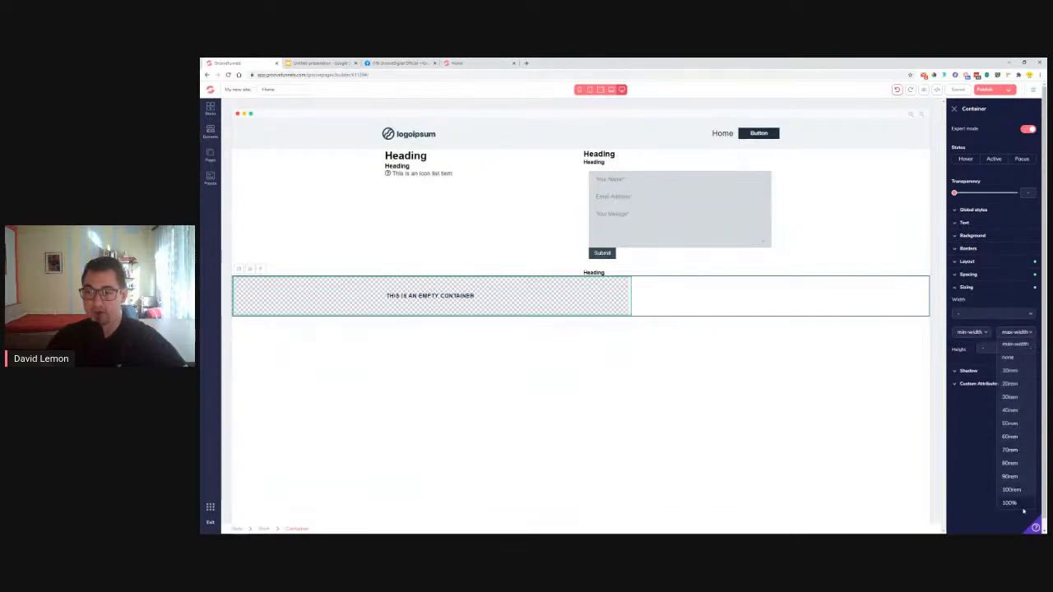
click(1012, 502)
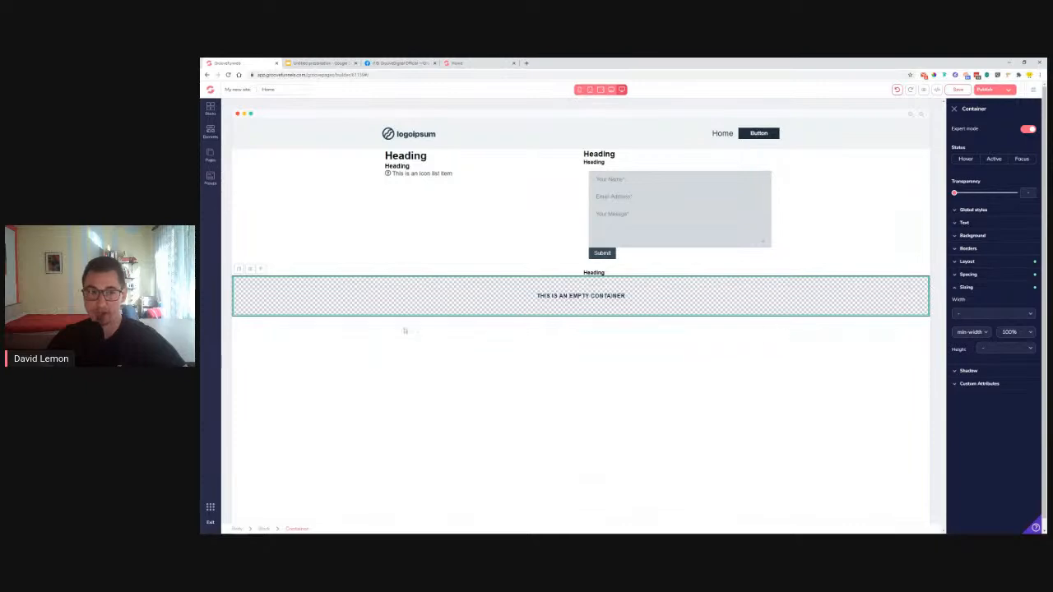
Compare with the Lemon Travel reference page, then select the container's parent block
click(458, 63)
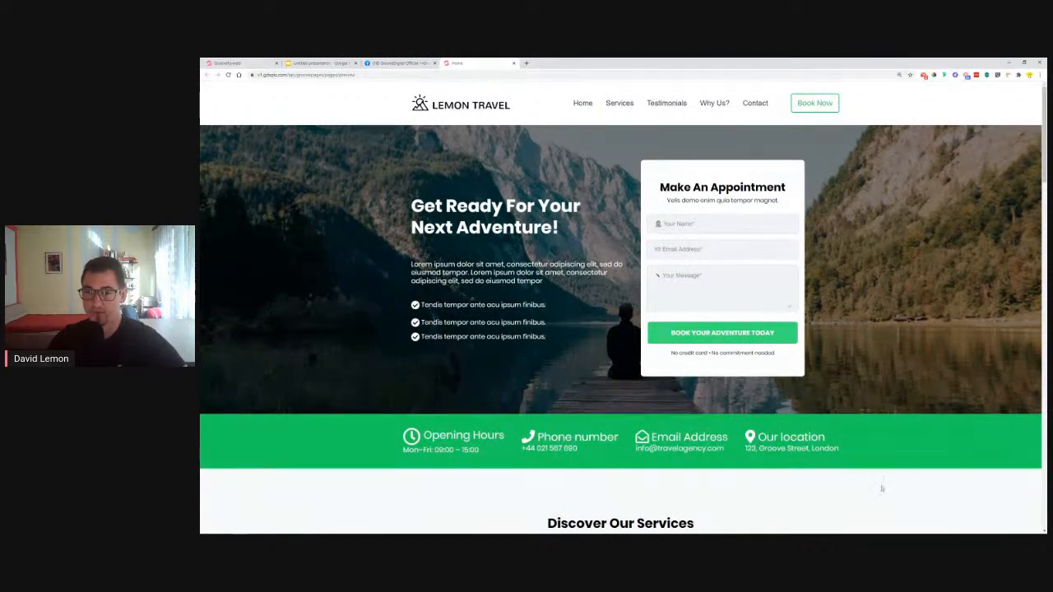
click(230, 63)
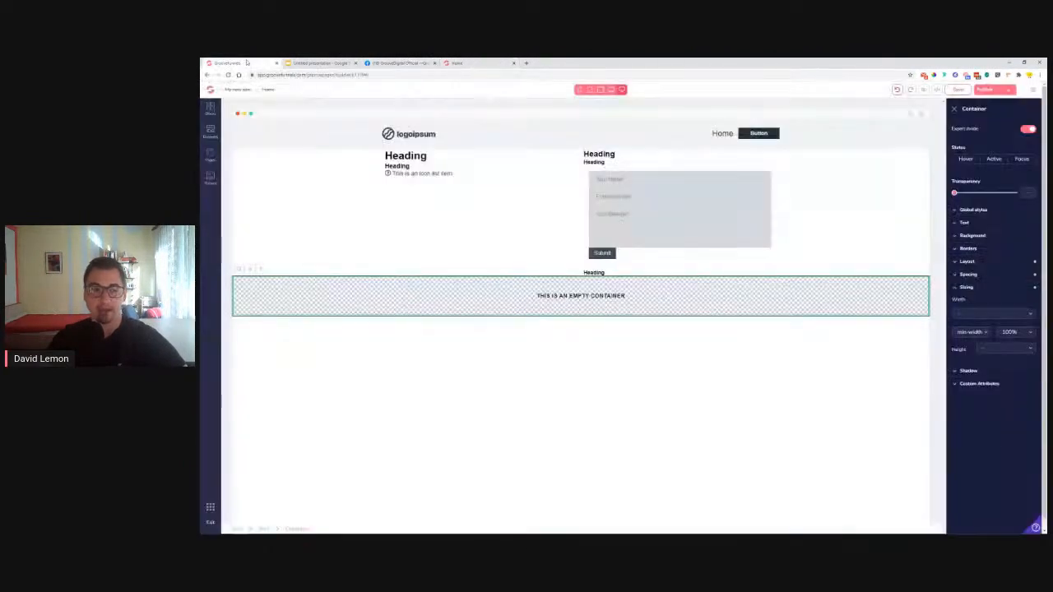
click(264, 529)
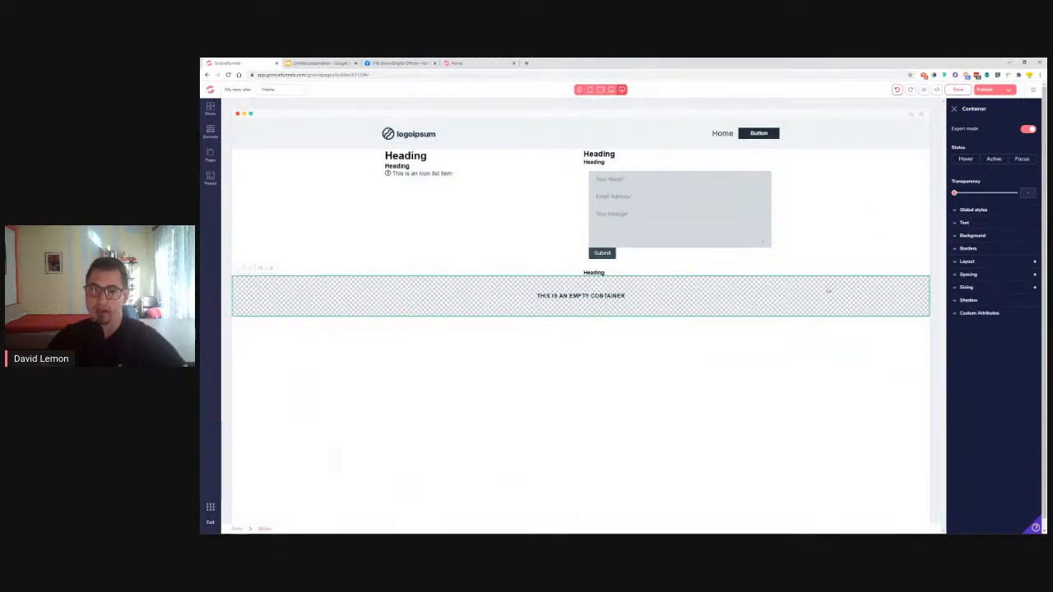
click(640, 313)
click(259, 272)
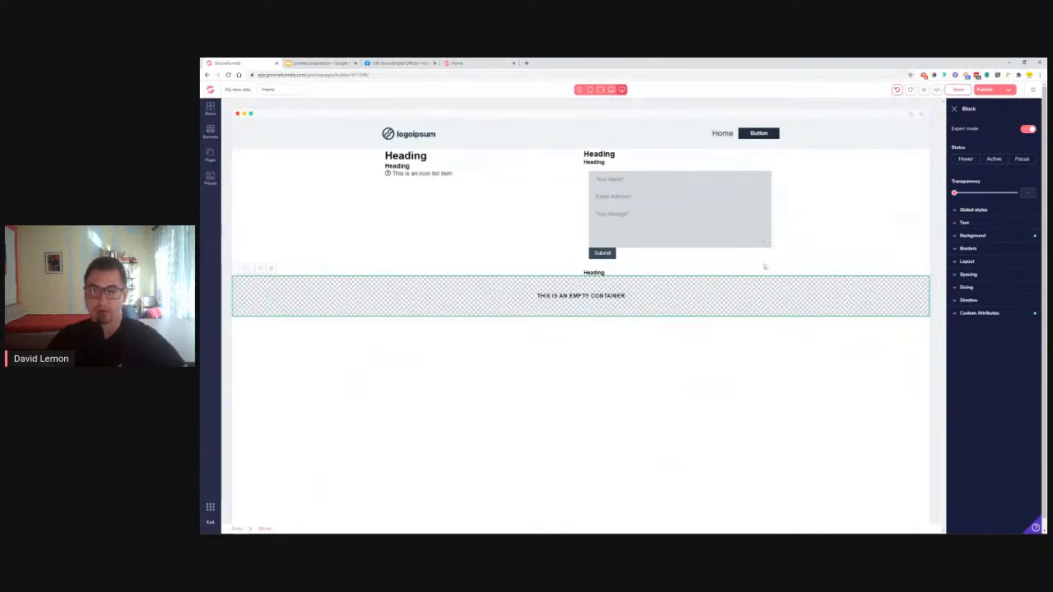
Open the block's background colour picker and check the reference page's section colours
drag(963, 108, 977, 108)
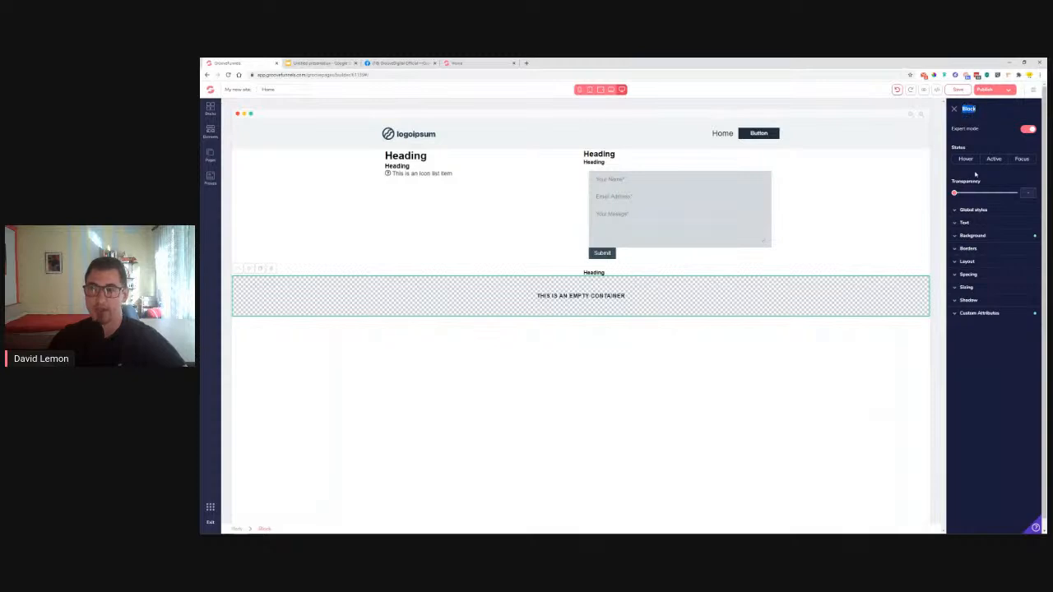
click(974, 235)
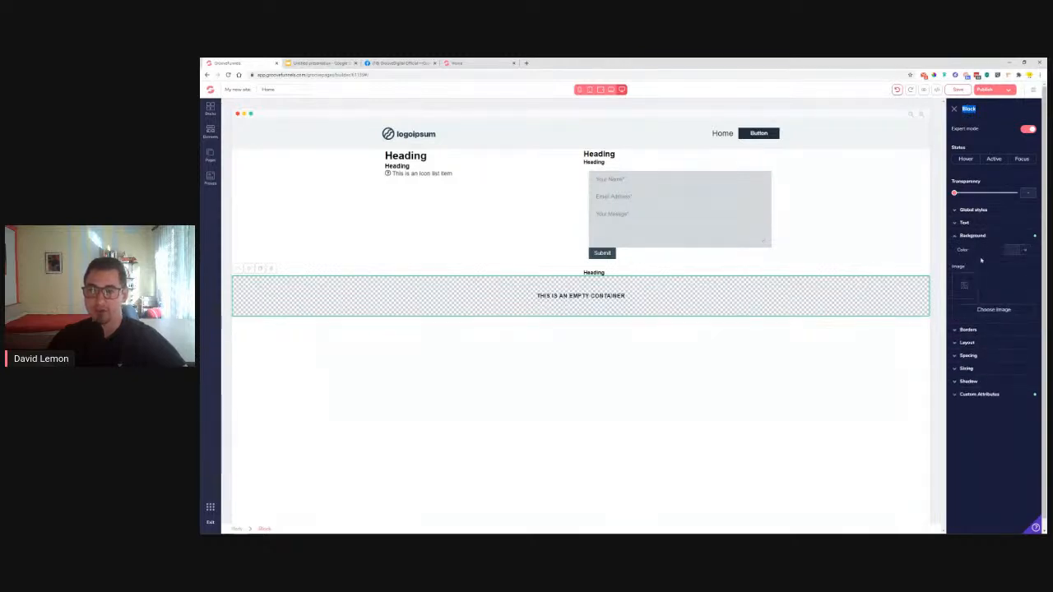
click(1024, 250)
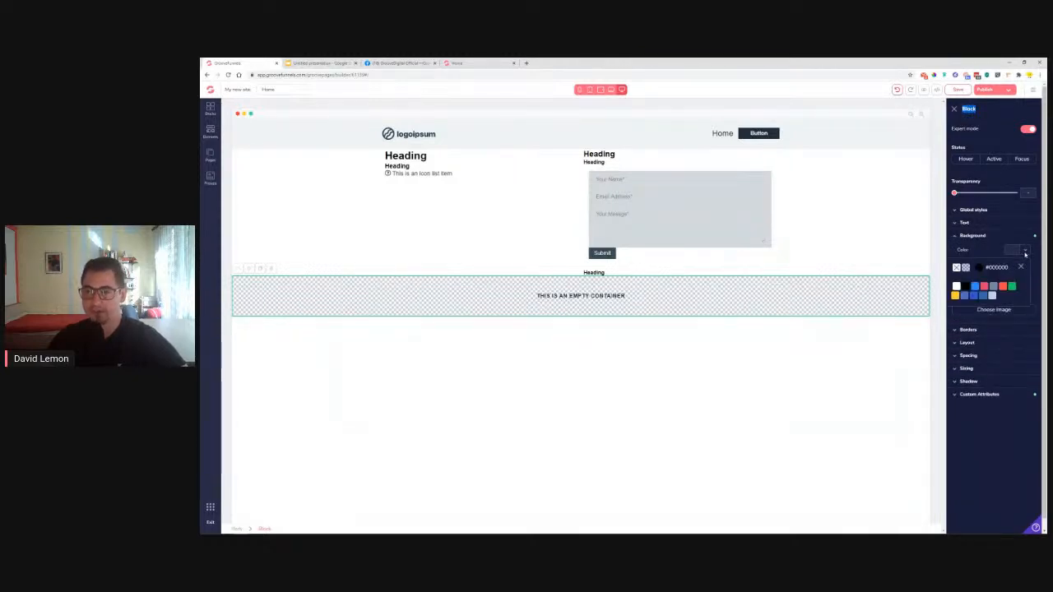
mouse_move(1012, 286)
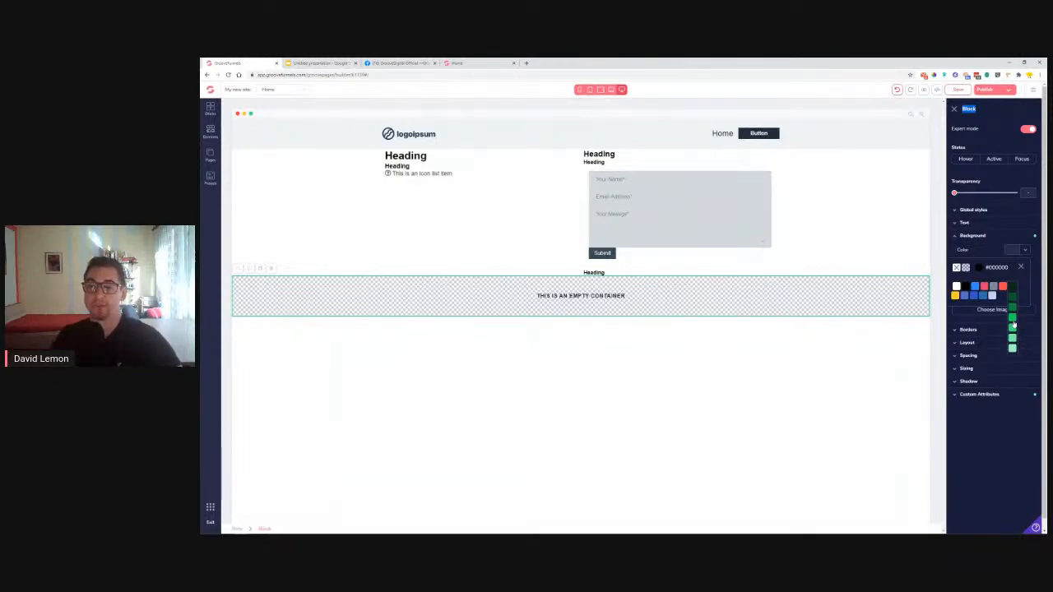
click(478, 63)
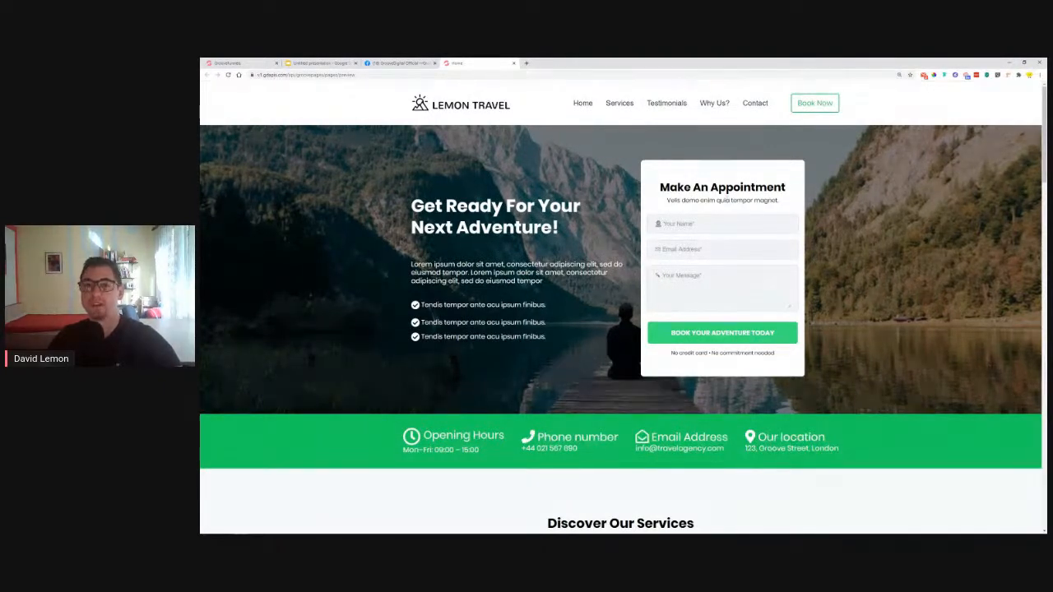
scroll(298, 345, down, 5)
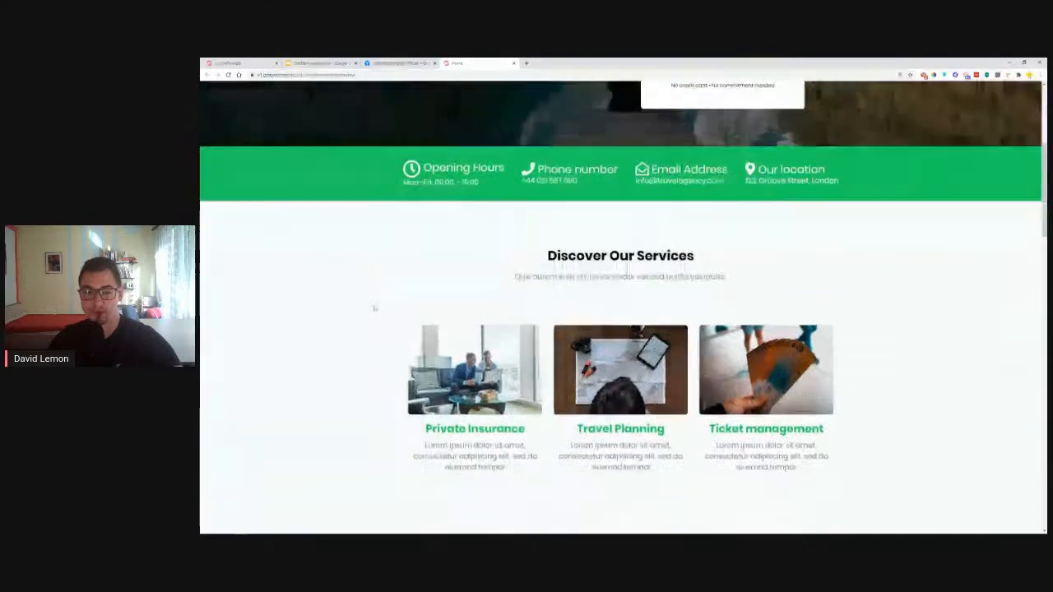
scroll(365, 296, up, 3)
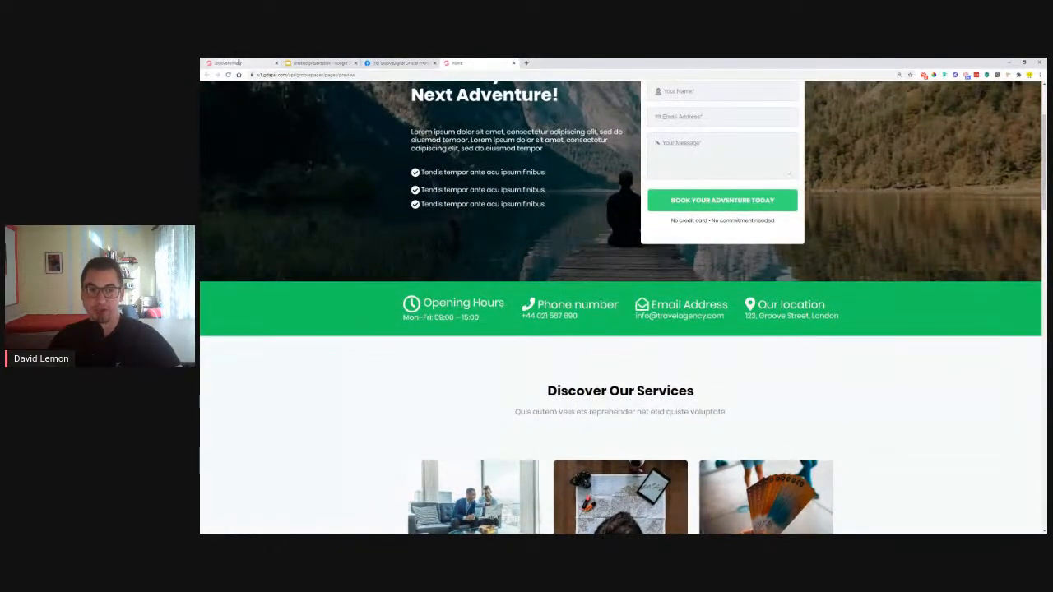
click(231, 63)
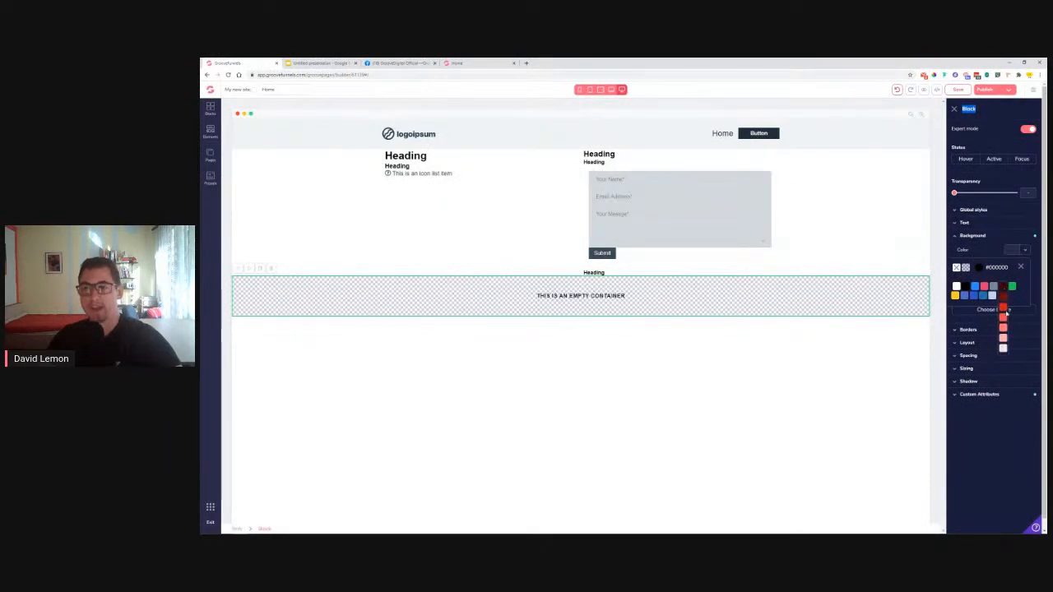
Give the block a red #FE4040 background and bring up the elements library
click(1003, 318)
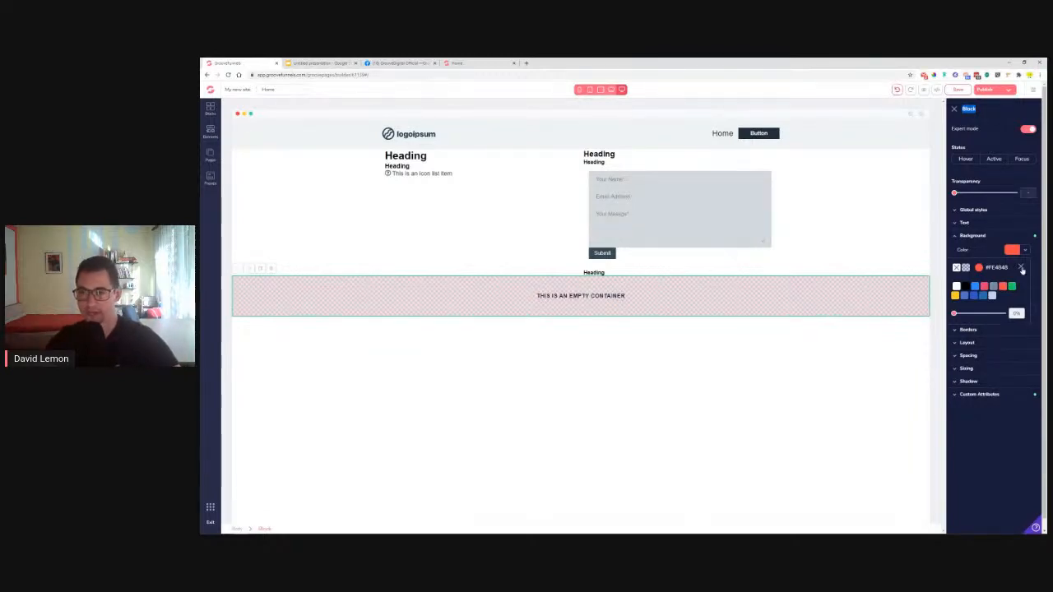
click(1021, 269)
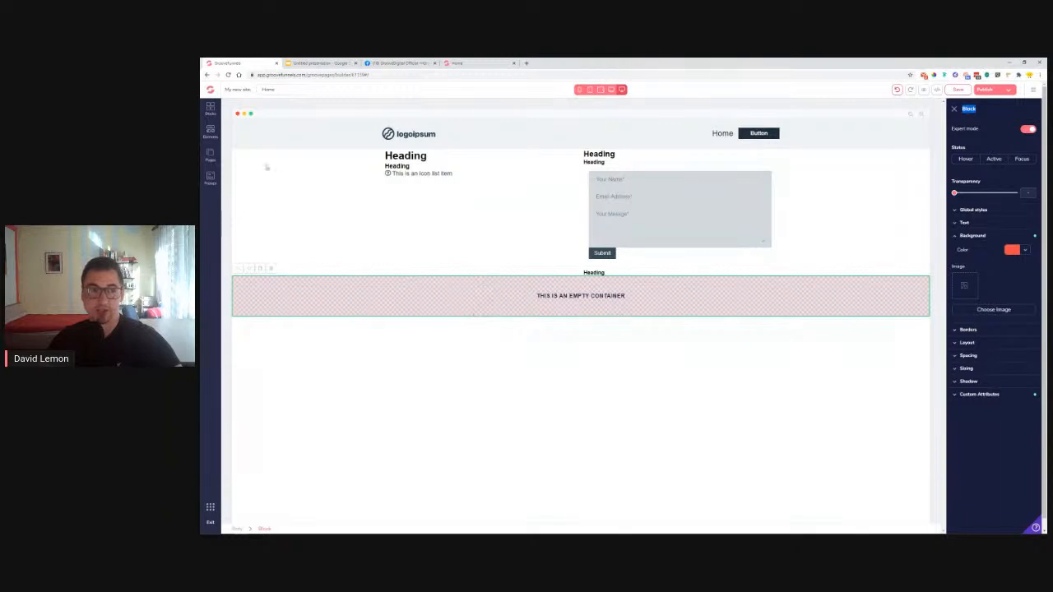
click(211, 132)
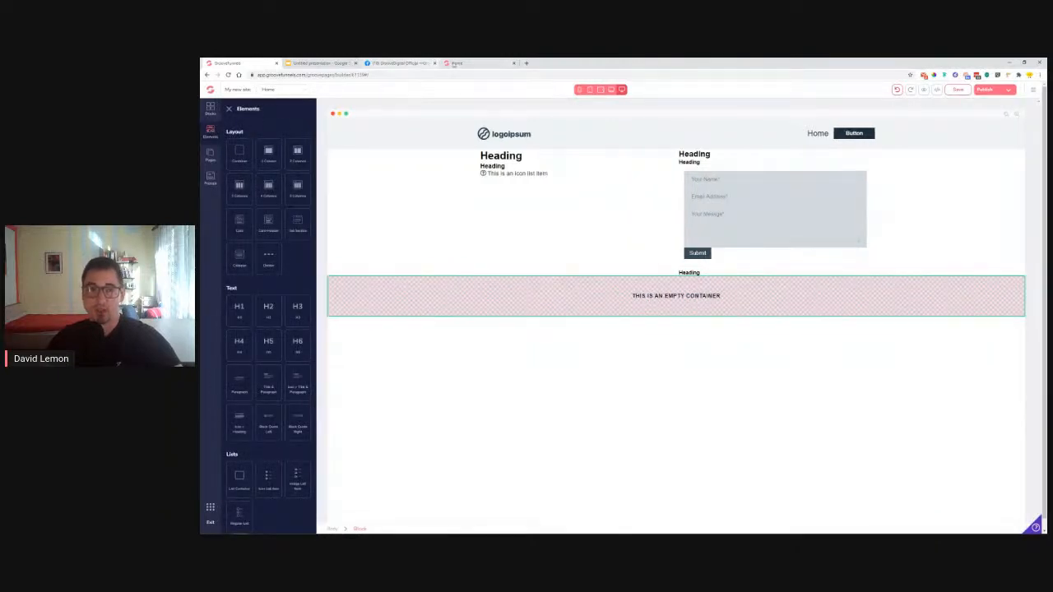
After checking the reference page, drop an icon, title and paragraph element into the empty container
click(457, 62)
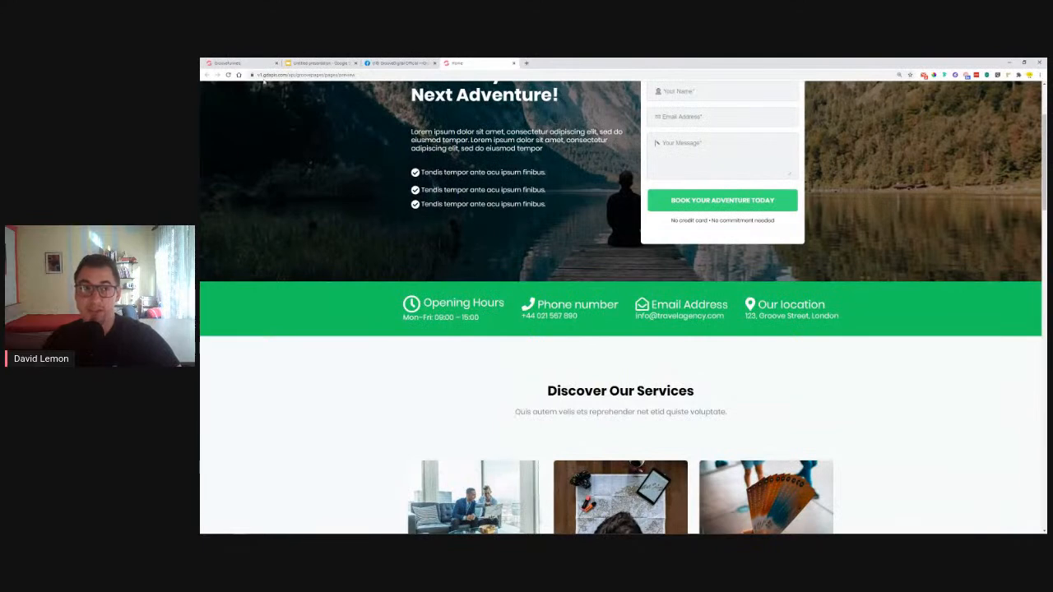
click(247, 63)
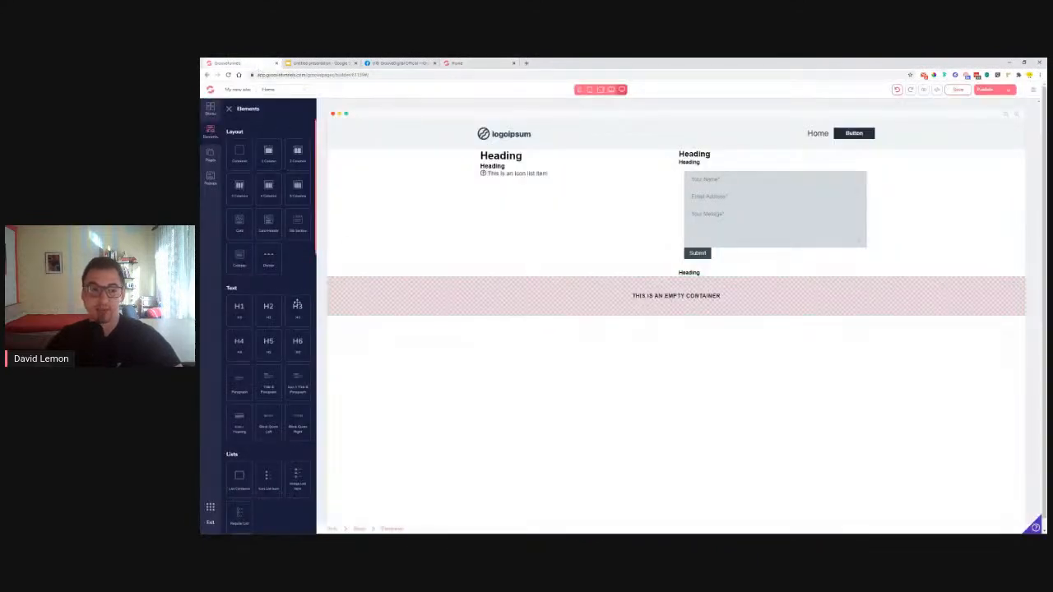
scroll(297, 305, down, 1)
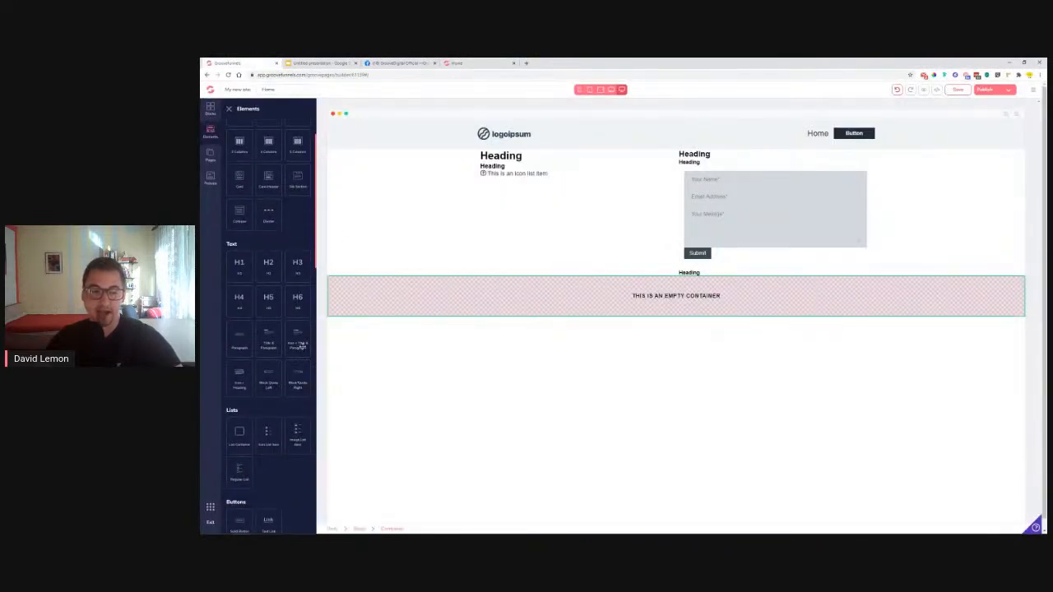
drag(297, 342, 498, 302)
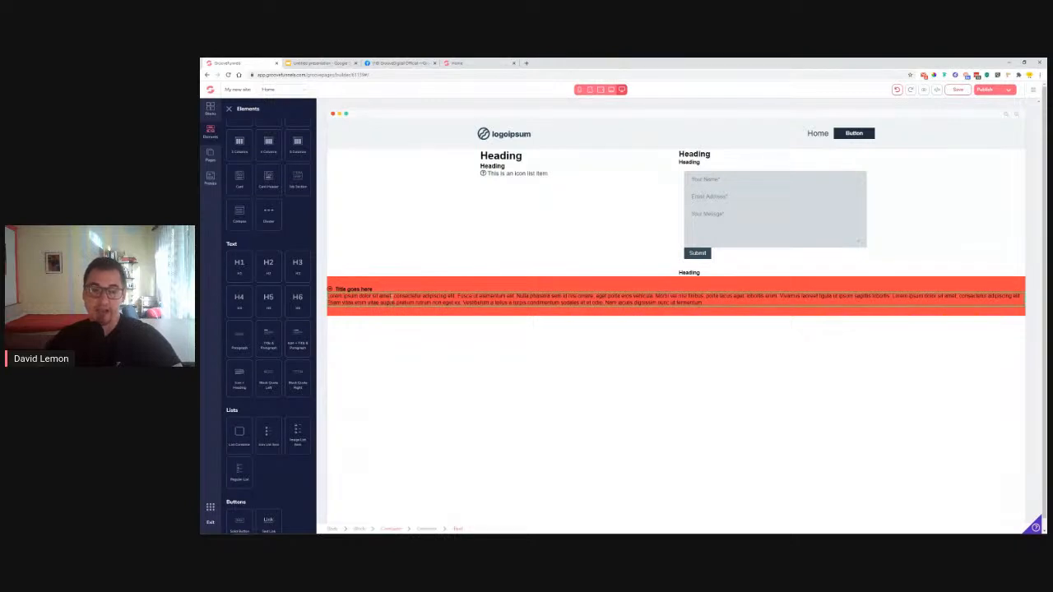
Trim the paragraph to 'Lorem ipsum dolor sit amet, consectetur adipiscing elit'
click(392, 299)
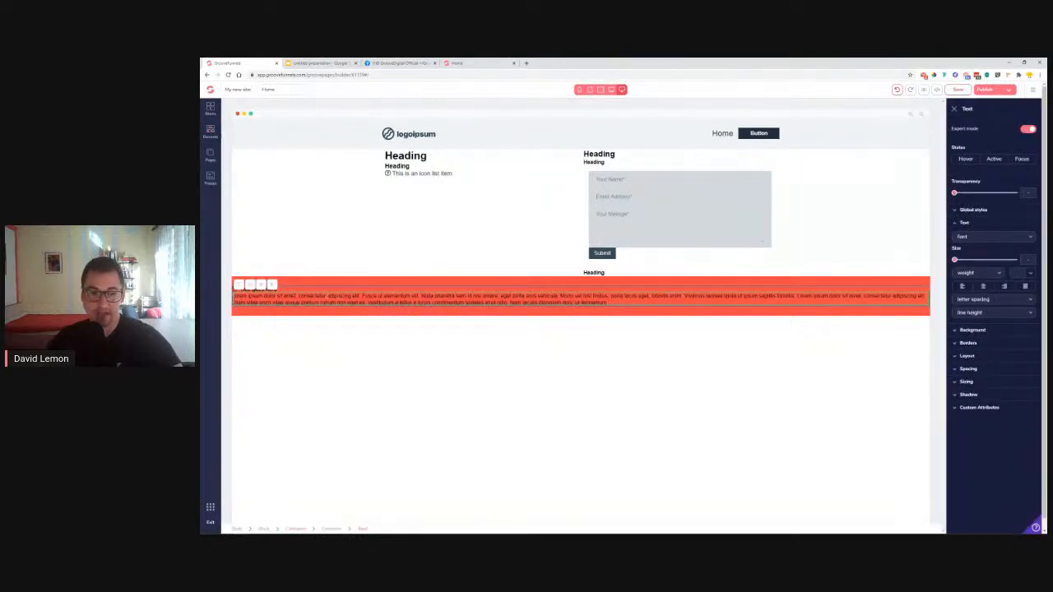
drag(362, 297, 470, 326)
key(BackSpace)
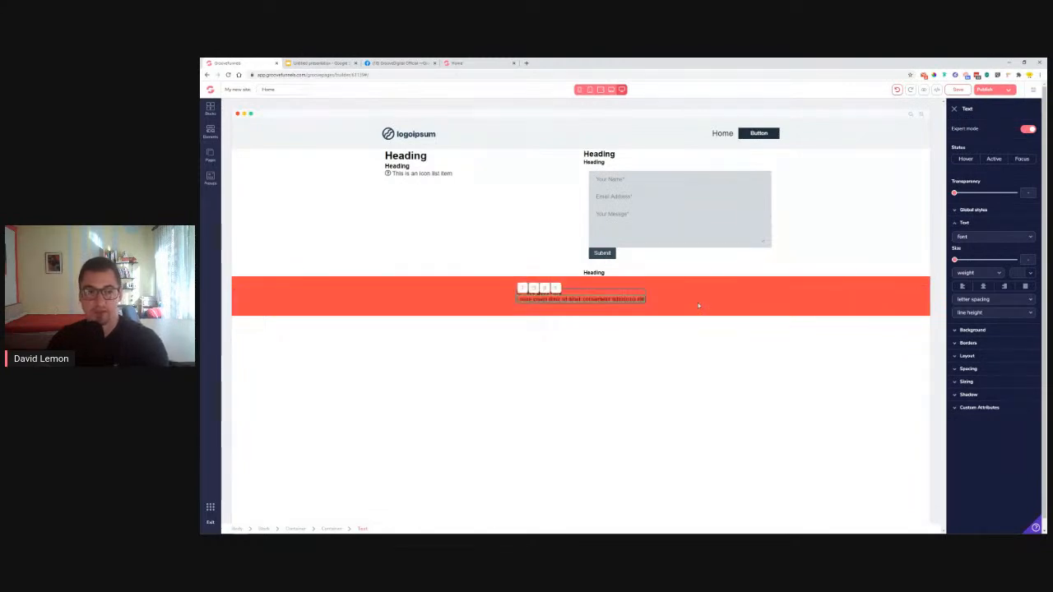
click(586, 306)
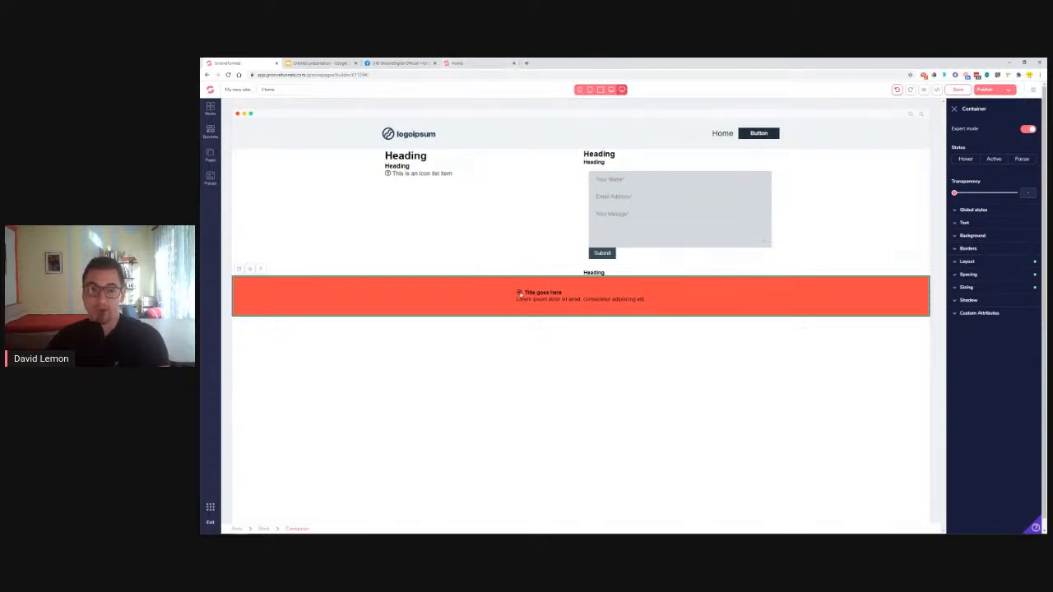
click(519, 293)
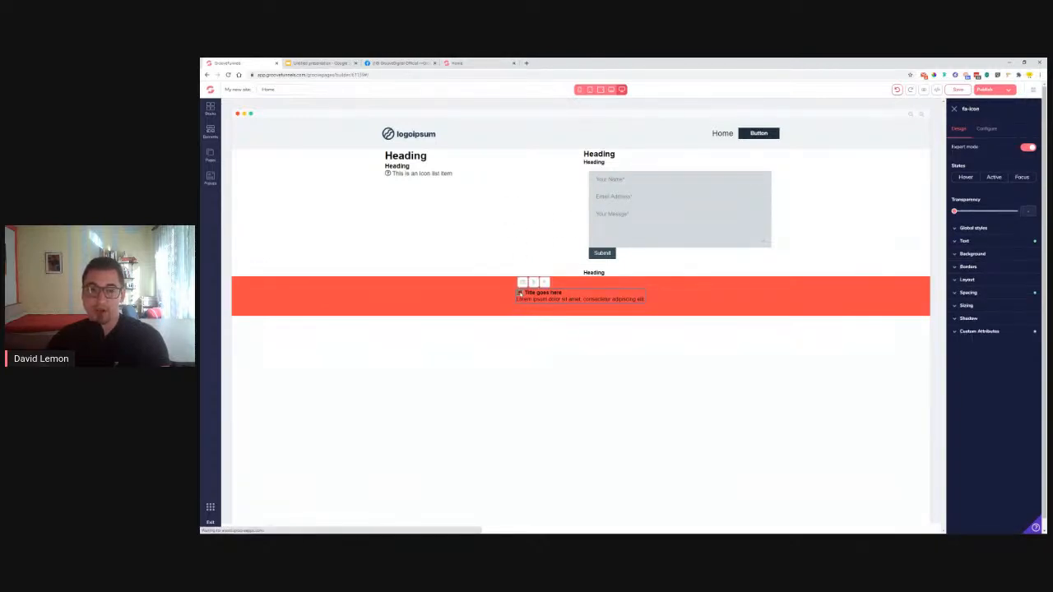
Replace the question-mark icon with a white fa-clock icon
click(988, 130)
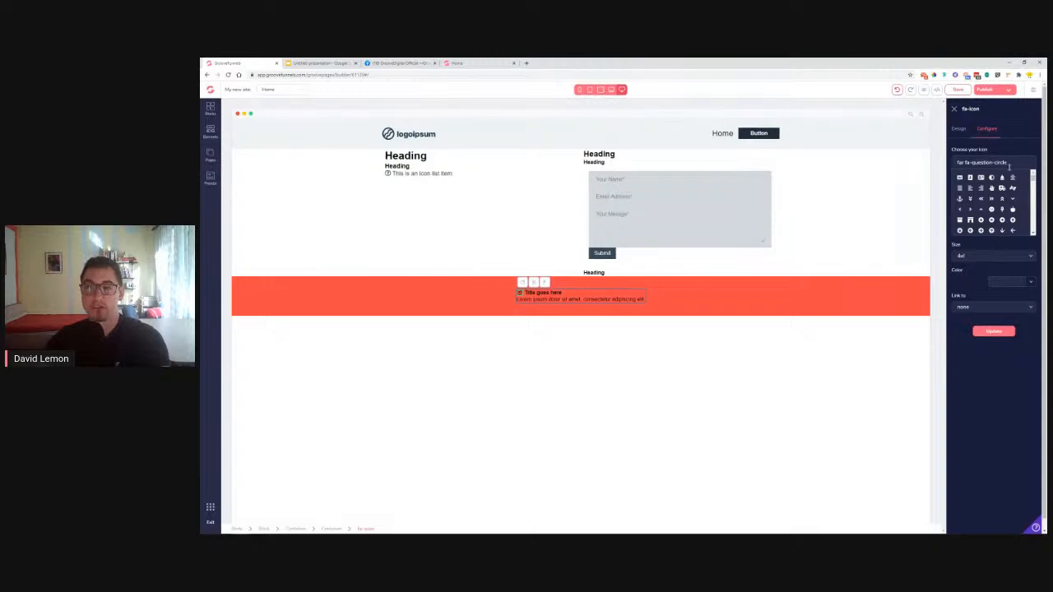
scroll(999, 195, down, 3)
scroll(1018, 206, down, 5)
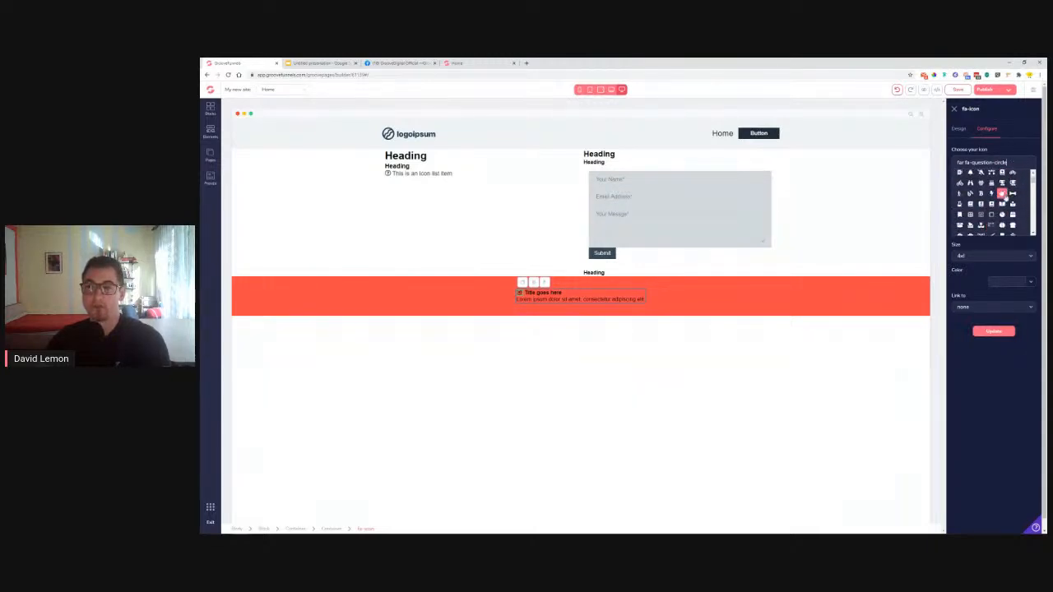
triple_click(1007, 163)
key(BackSpace)
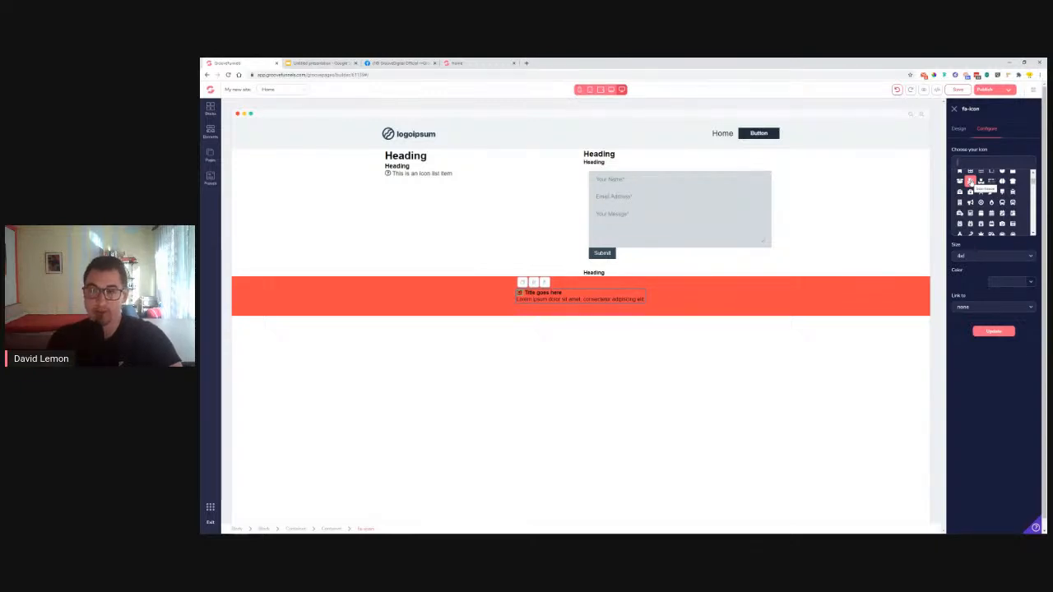
text(clo)
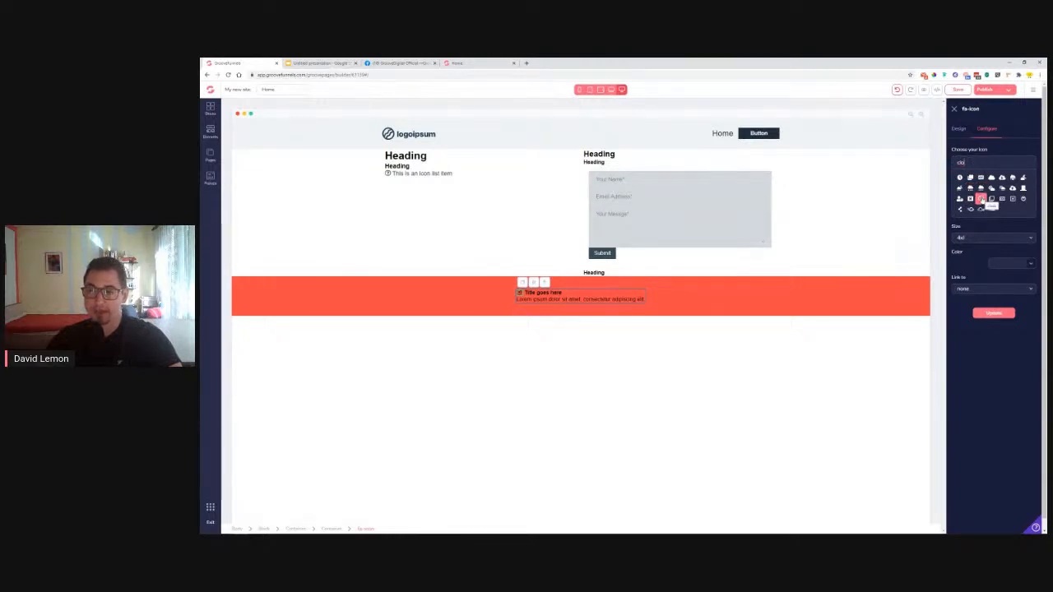
click(981, 200)
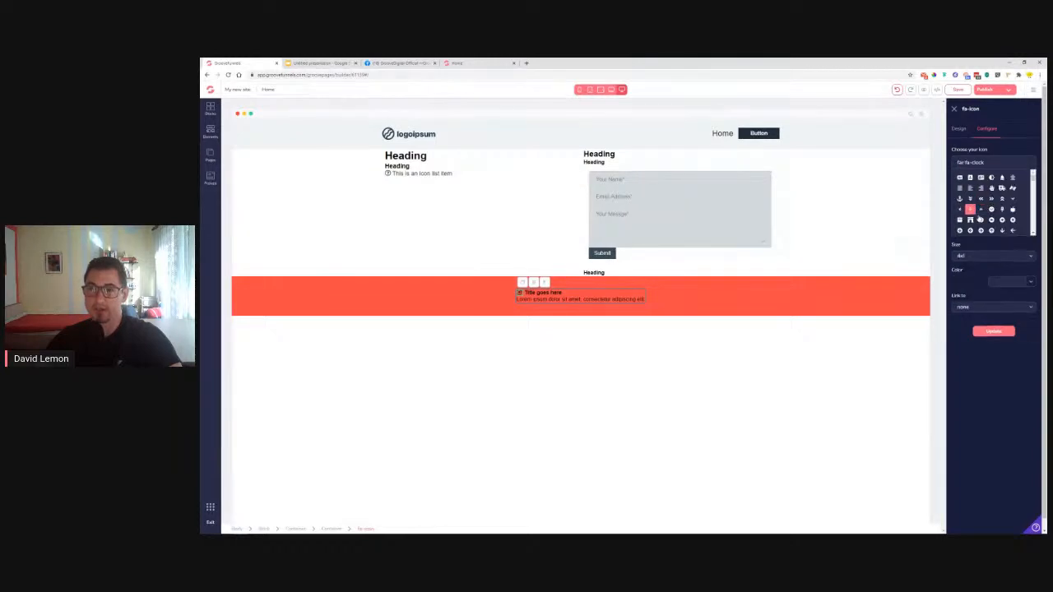
click(1030, 283)
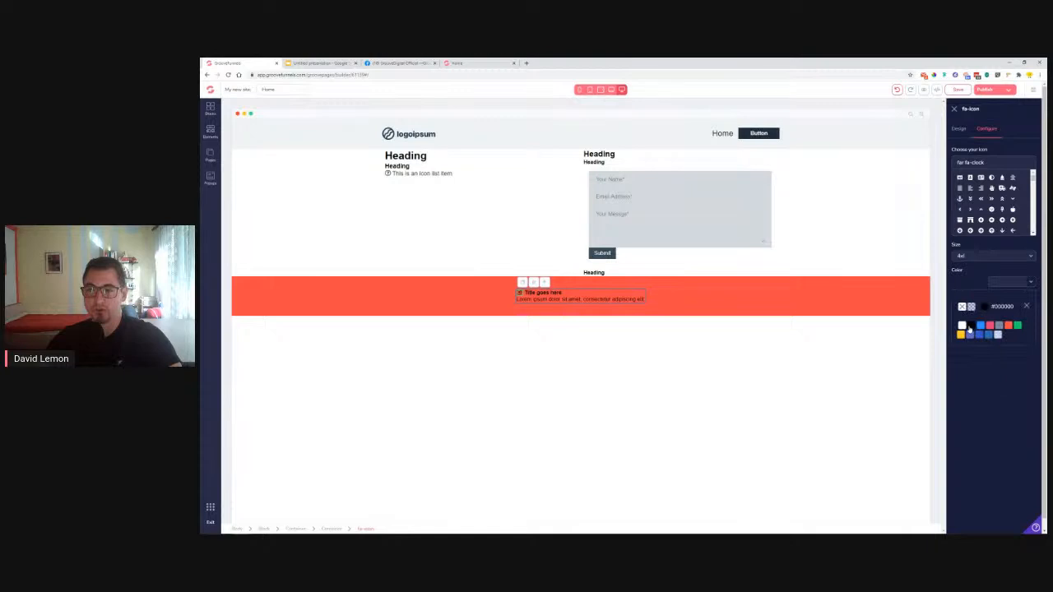
click(1027, 307)
click(990, 331)
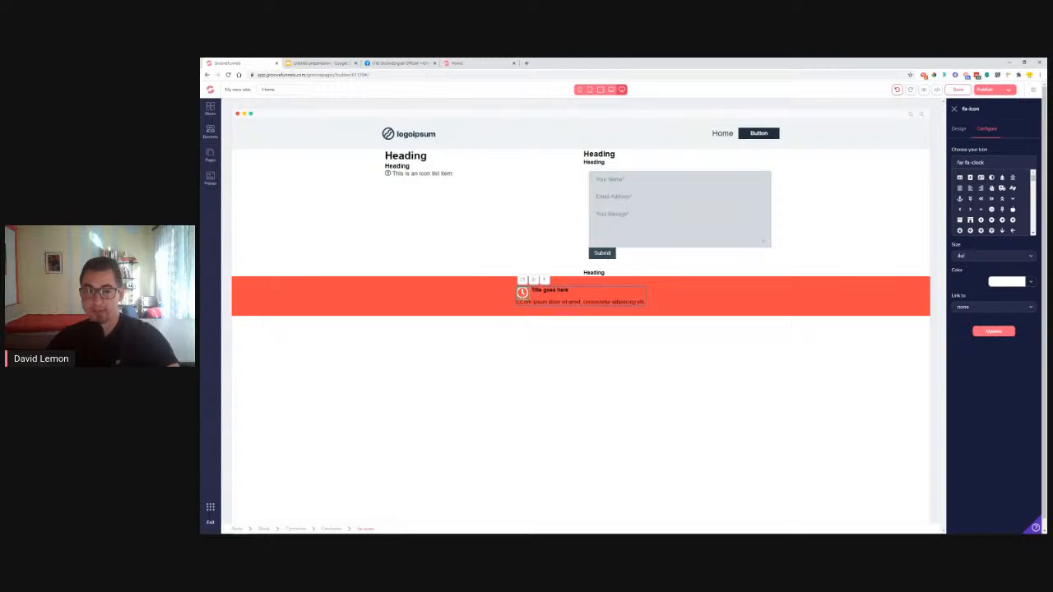
Copy the 'Opening Hours' heading from the reference page
click(550, 290)
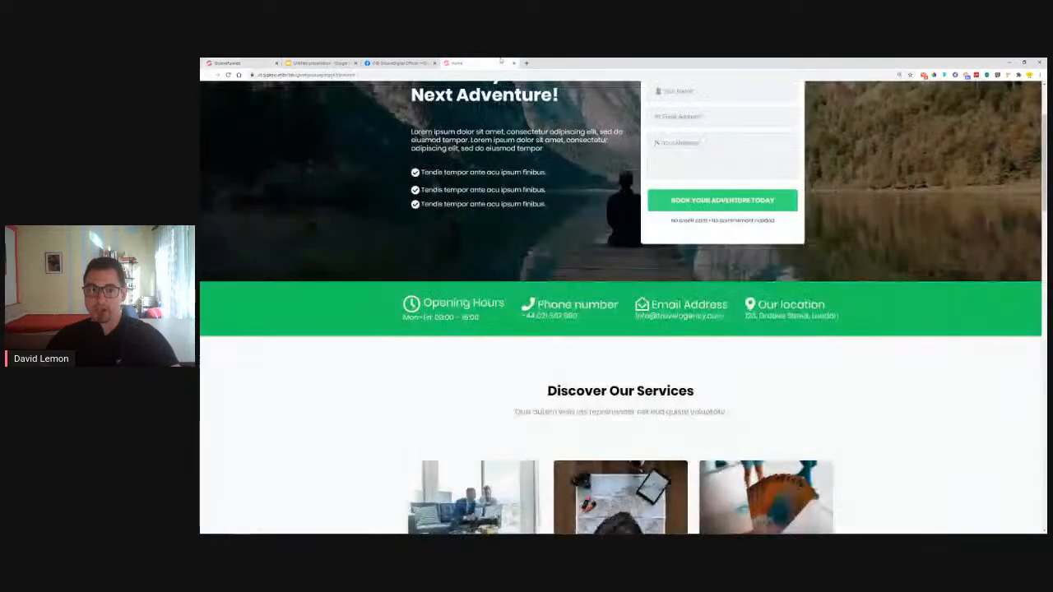
click(478, 63)
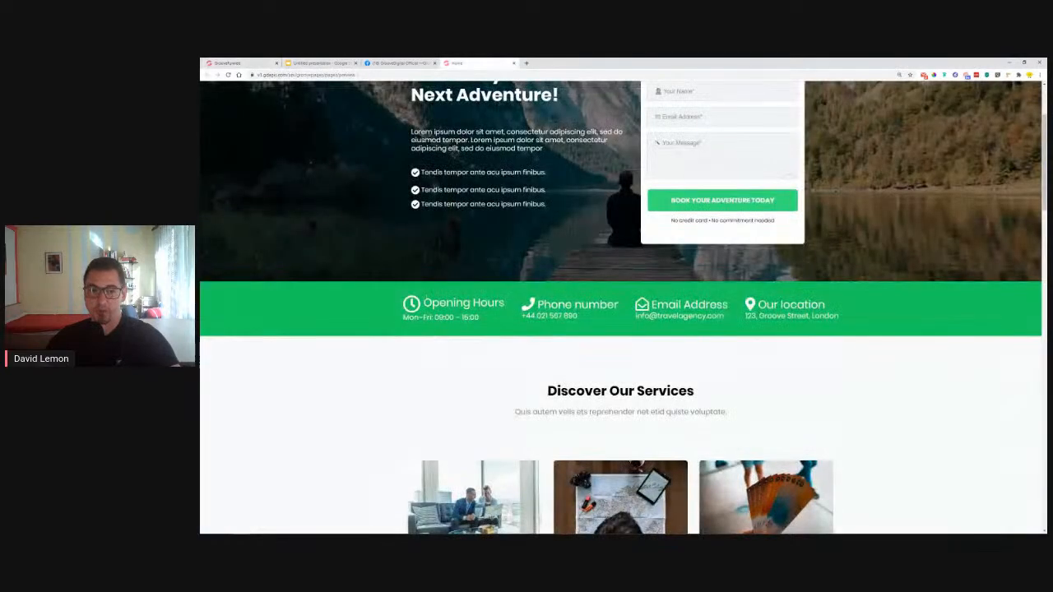
drag(423, 302, 504, 303)
key(ctrl+c)
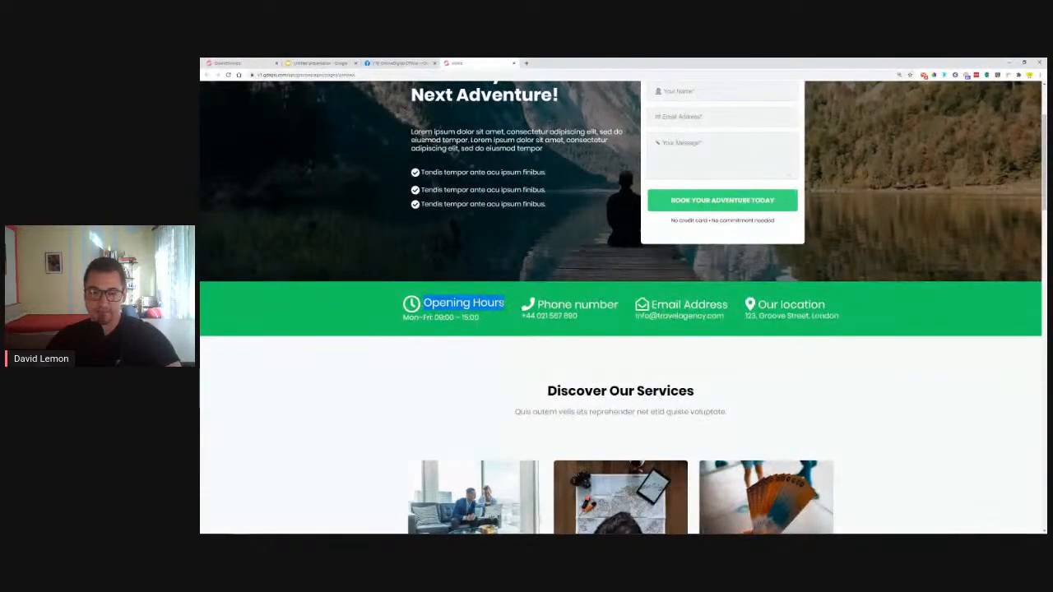
Paste 'Opening Hours' over the block's 'Title goes here' title
click(230, 62)
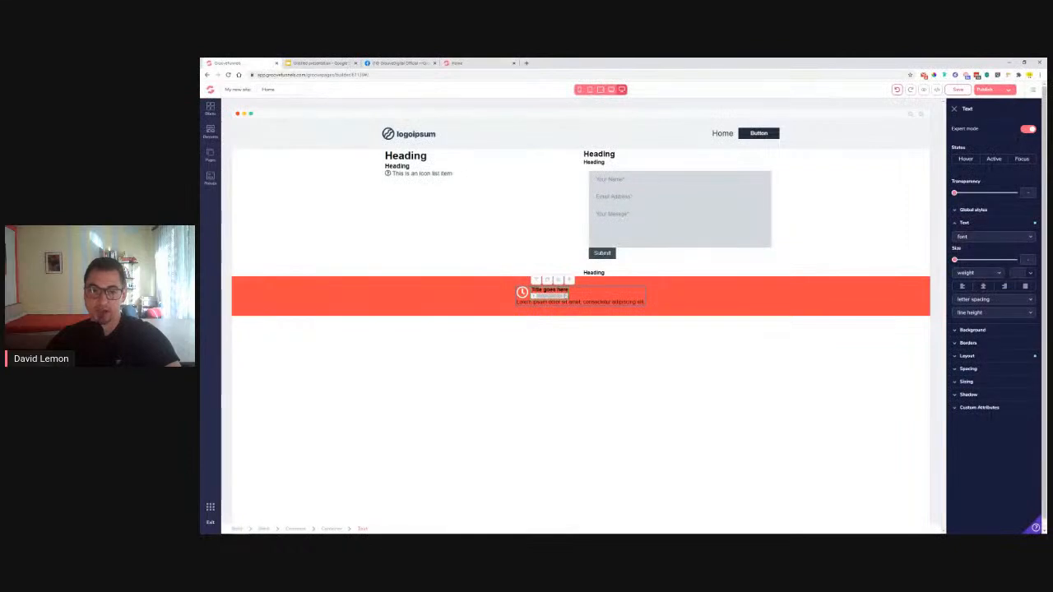
triple_click(561, 289)
key(ctrl+v)
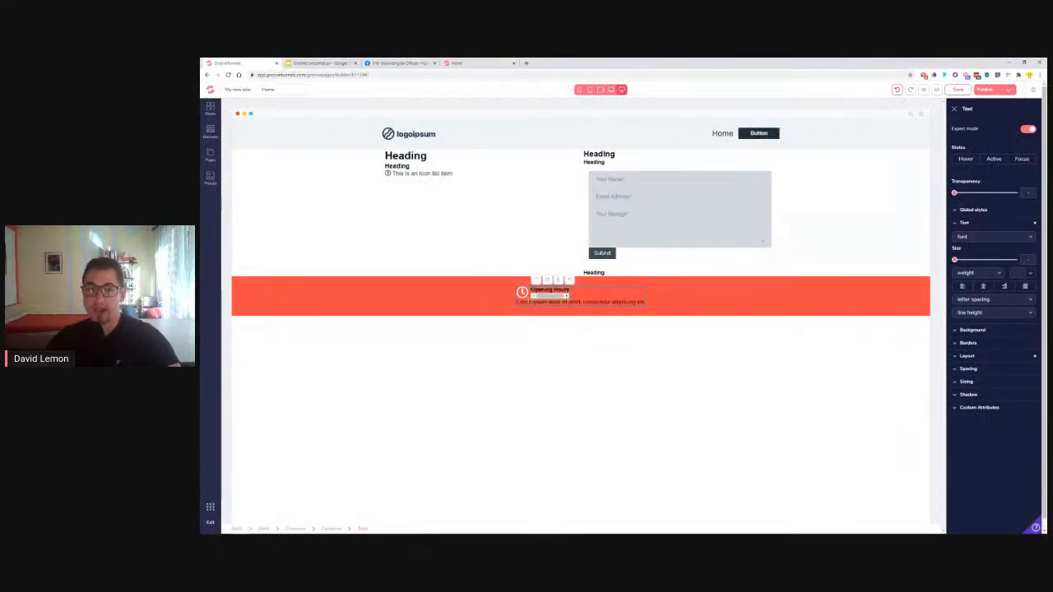
click(533, 303)
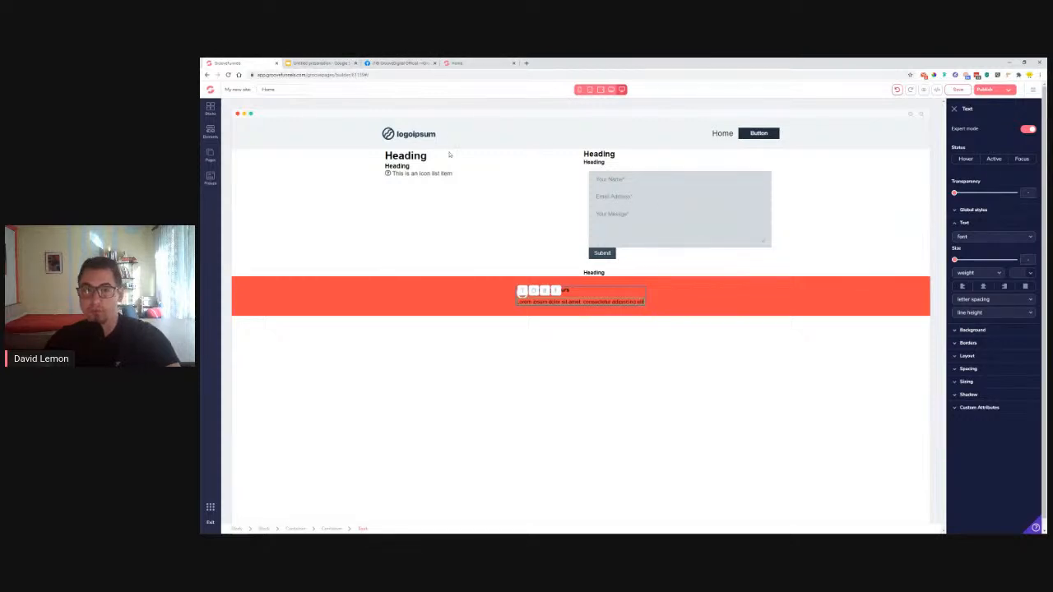
Replace the lorem line with 'Mon-Fri: 09:00 - 15:00' and delete the accidental duplicate line
click(457, 63)
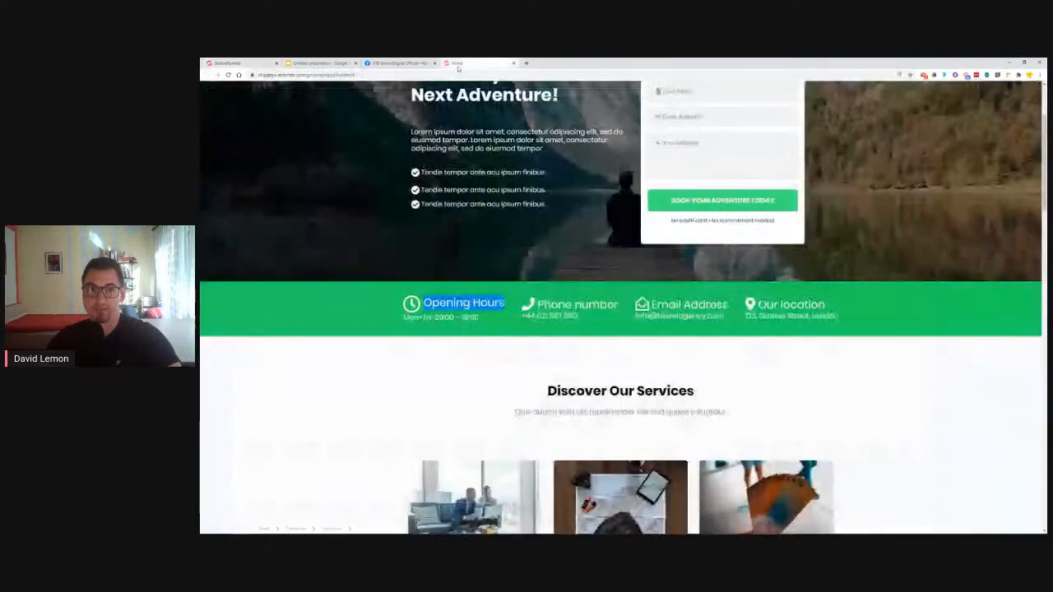
triple_click(461, 318)
key(ctrl+c)
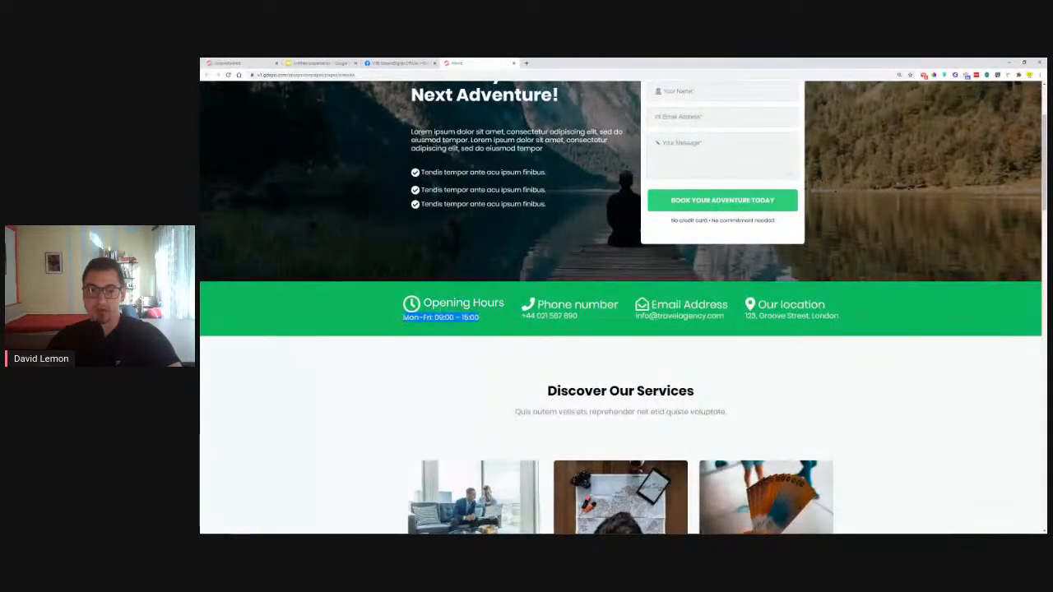
click(252, 63)
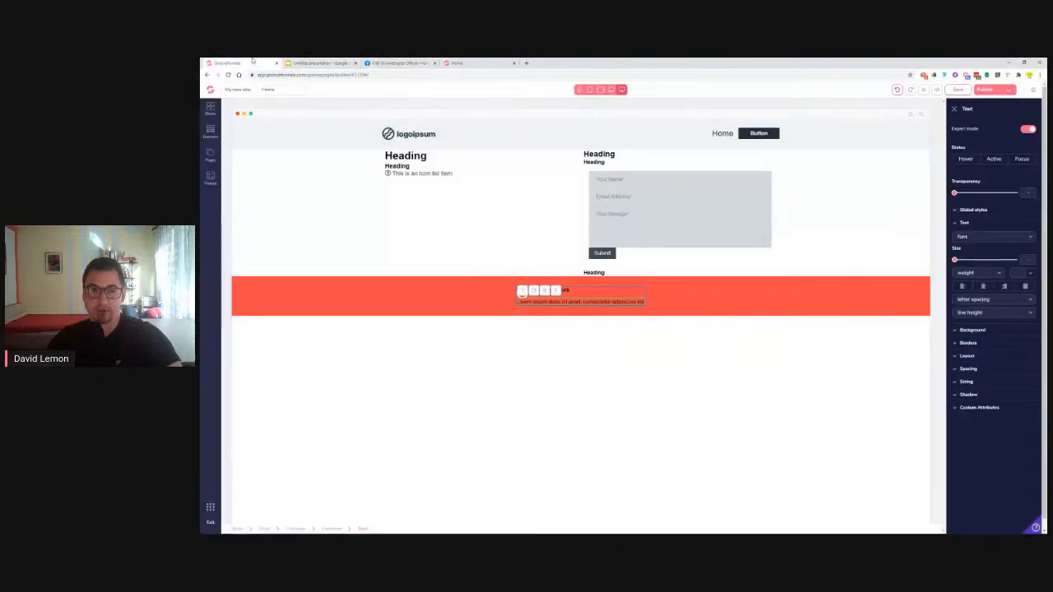
triple_click(556, 303)
key(ctrl+v)
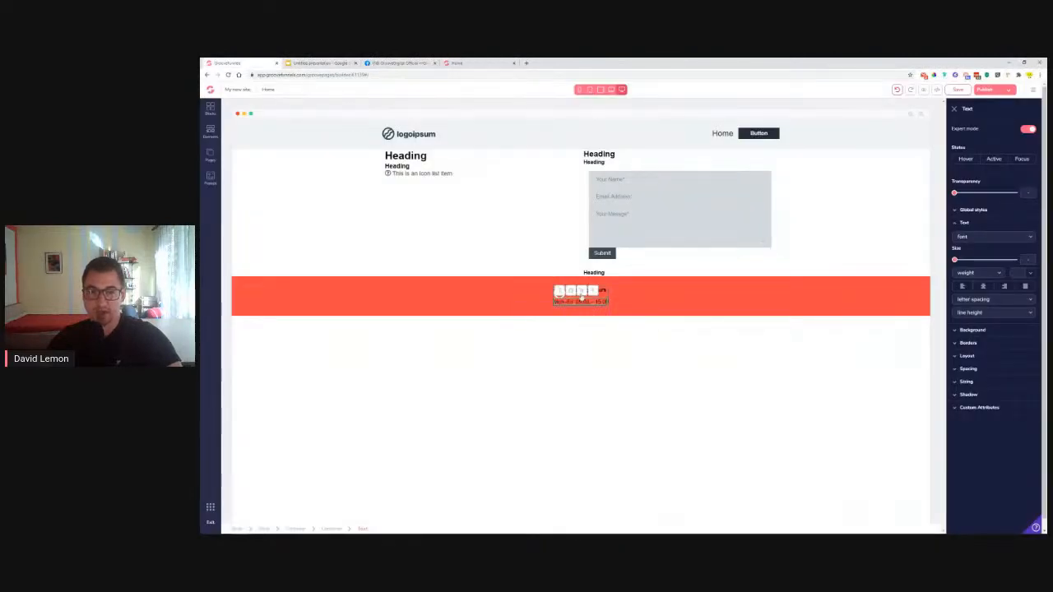
click(571, 293)
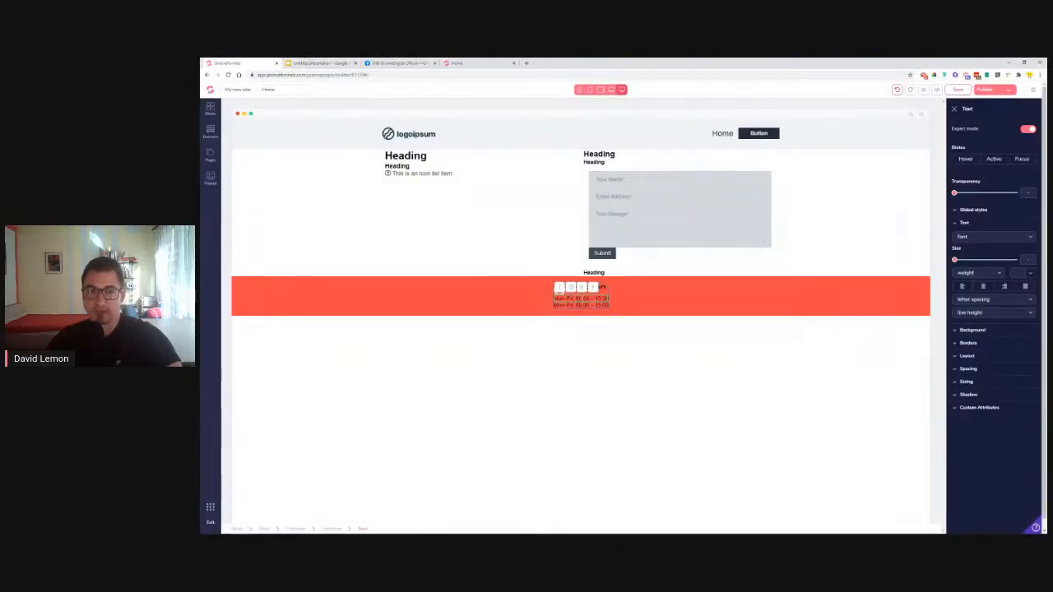
click(593, 294)
click(636, 319)
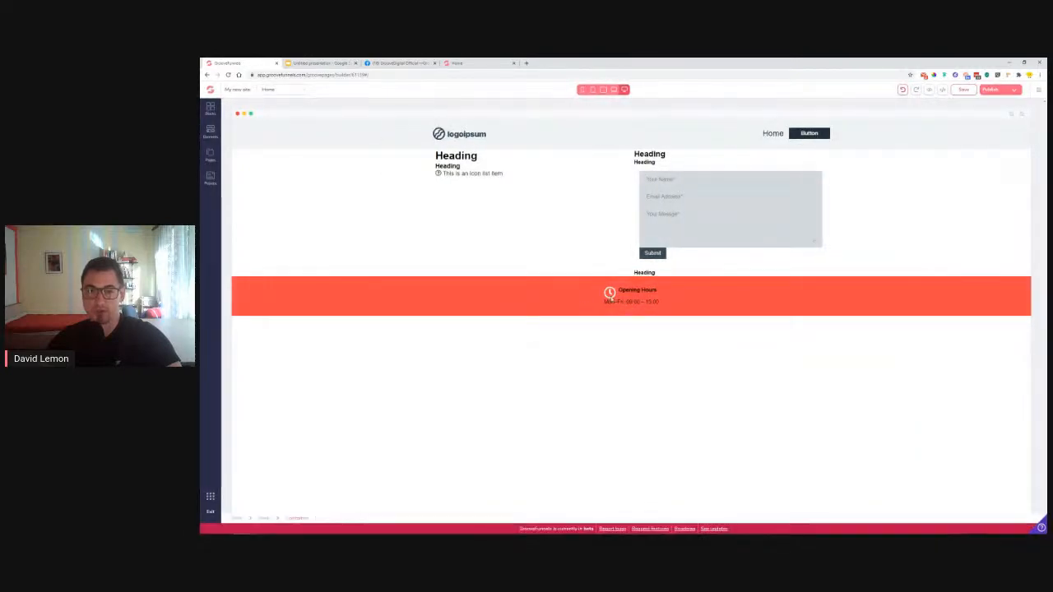
Duplicate the Opening Hours block three times for four side-by-side copies
click(650, 293)
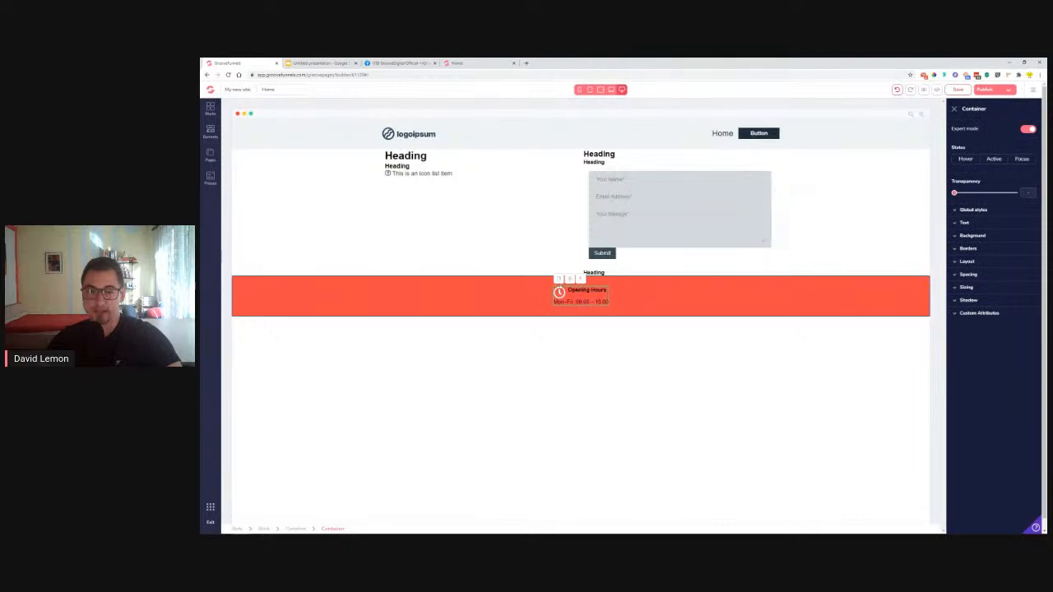
click(559, 281)
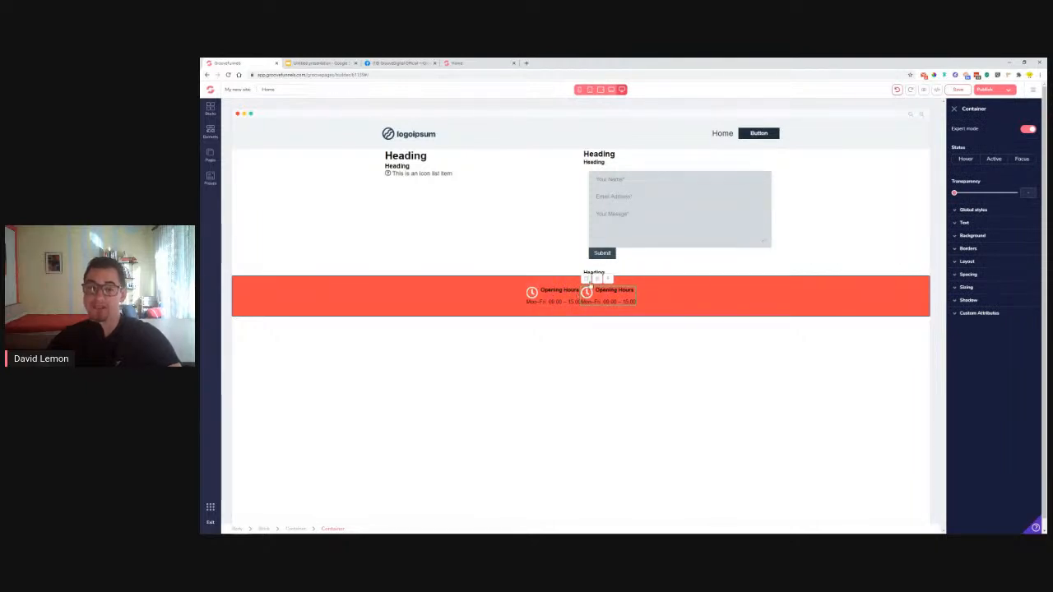
click(588, 280)
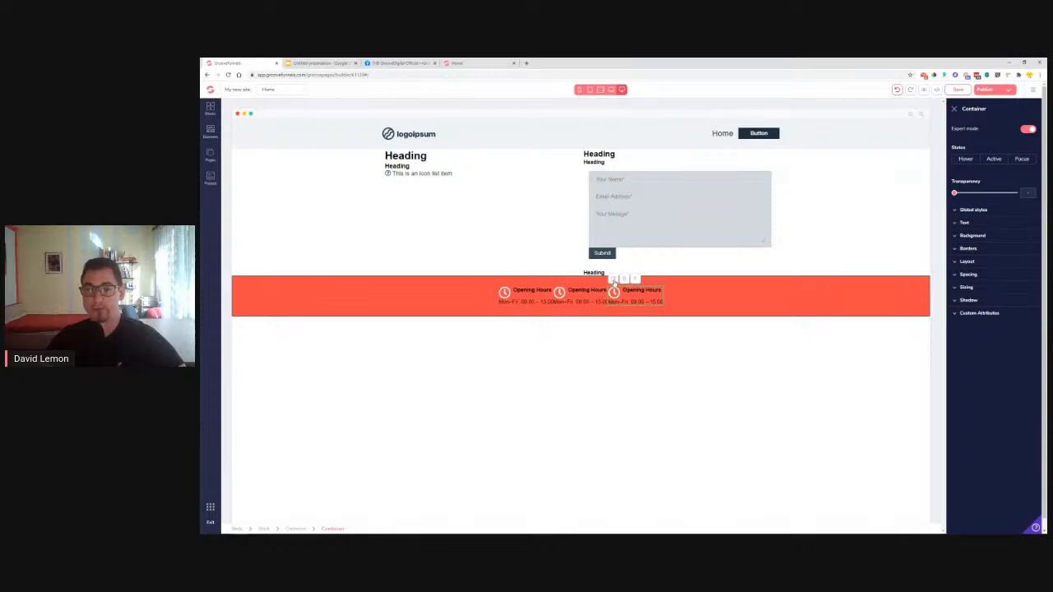
click(613, 280)
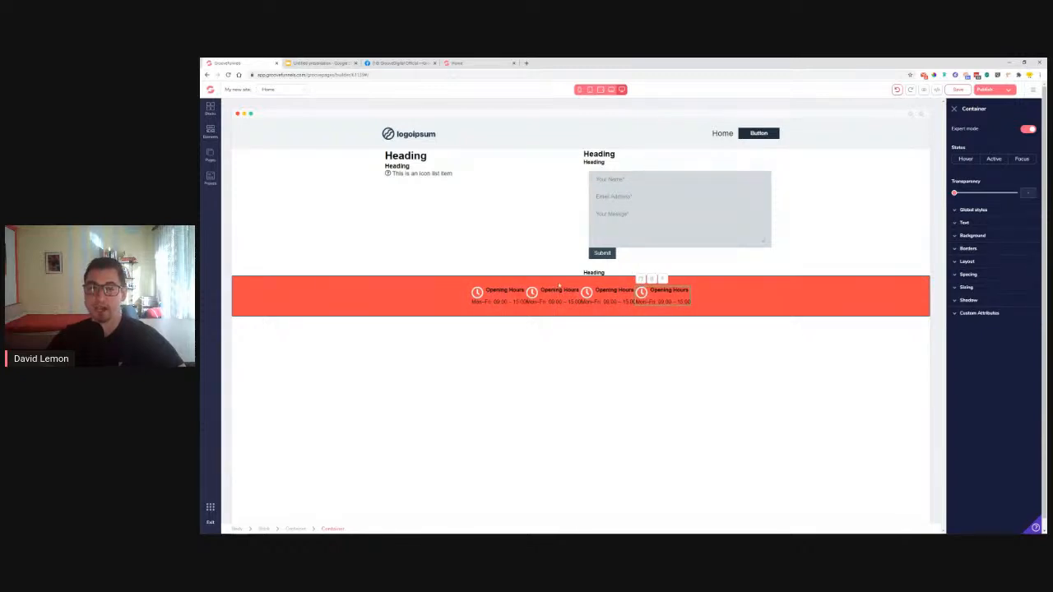
click(464, 63)
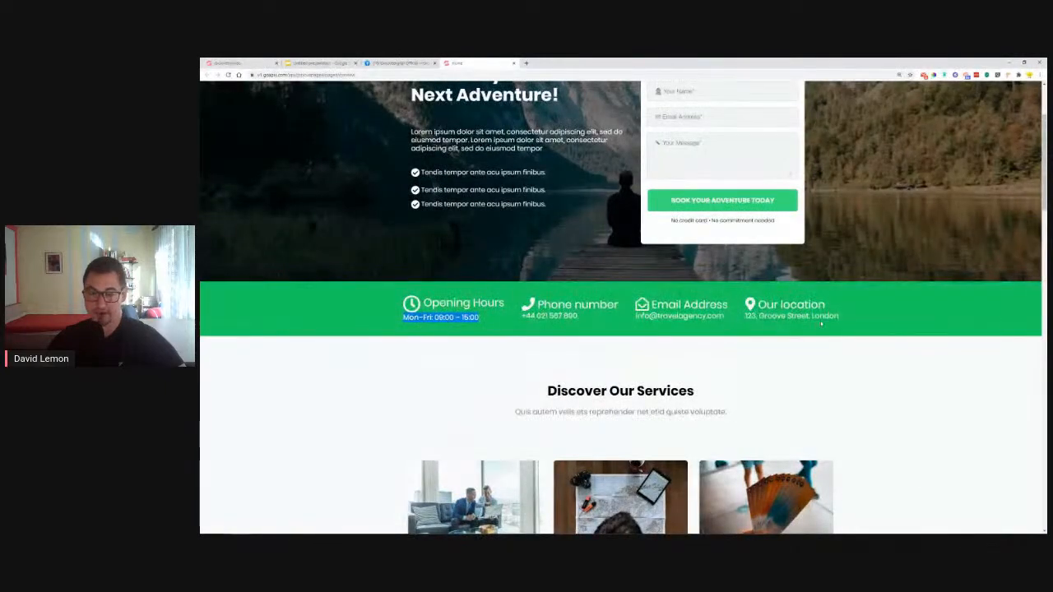
Scroll the reference page to its four-item info bar, then return to the editor
scroll(296, 350, down, 1)
click(314, 337)
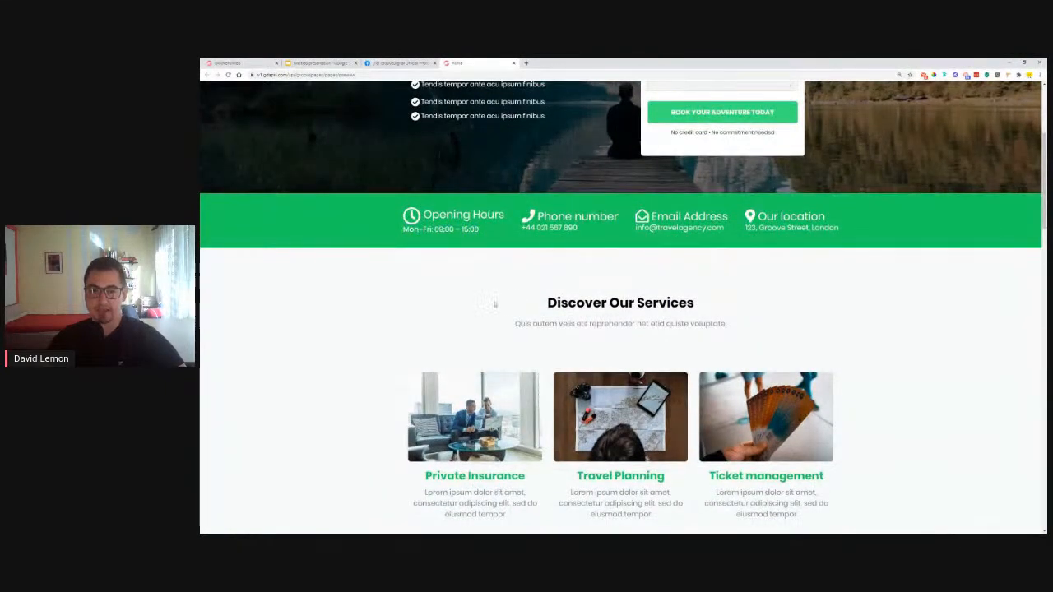
scroll(685, 290, down, 1)
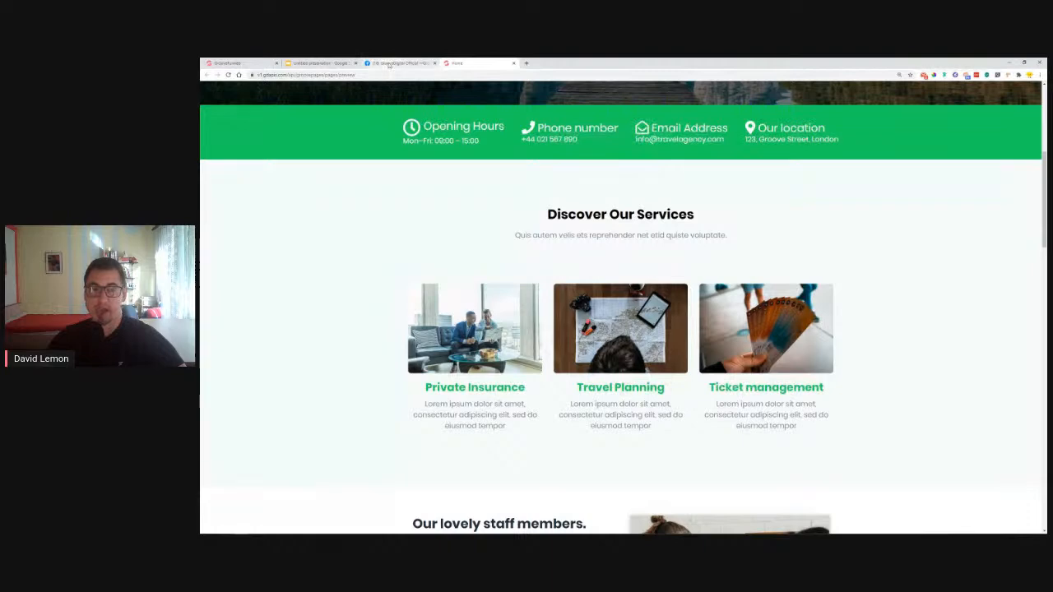
click(238, 63)
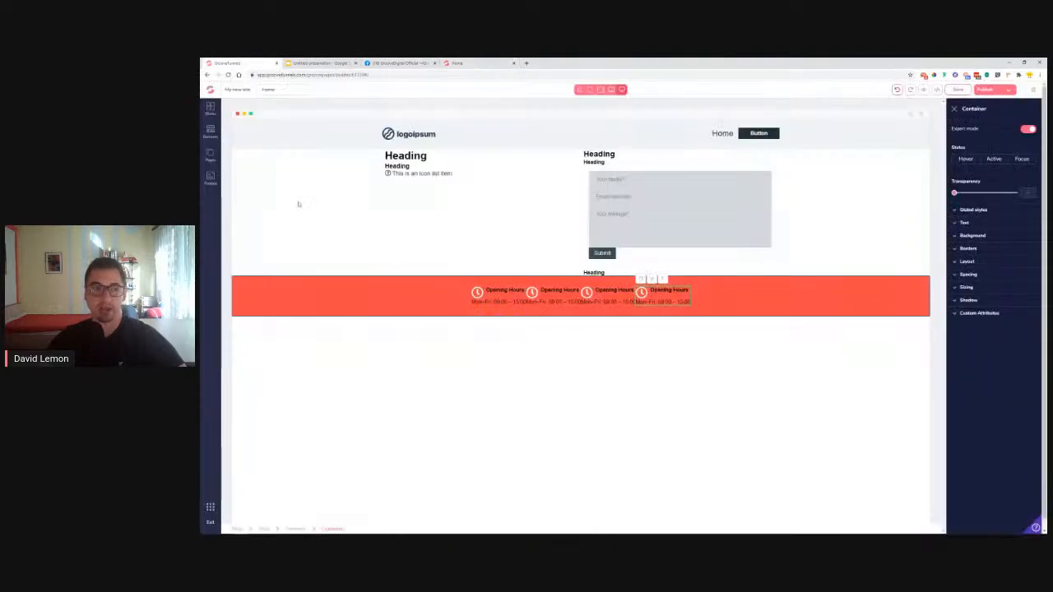
Drop a three-column Features block headed 'Headline Right Here' below the orange hours band
click(210, 107)
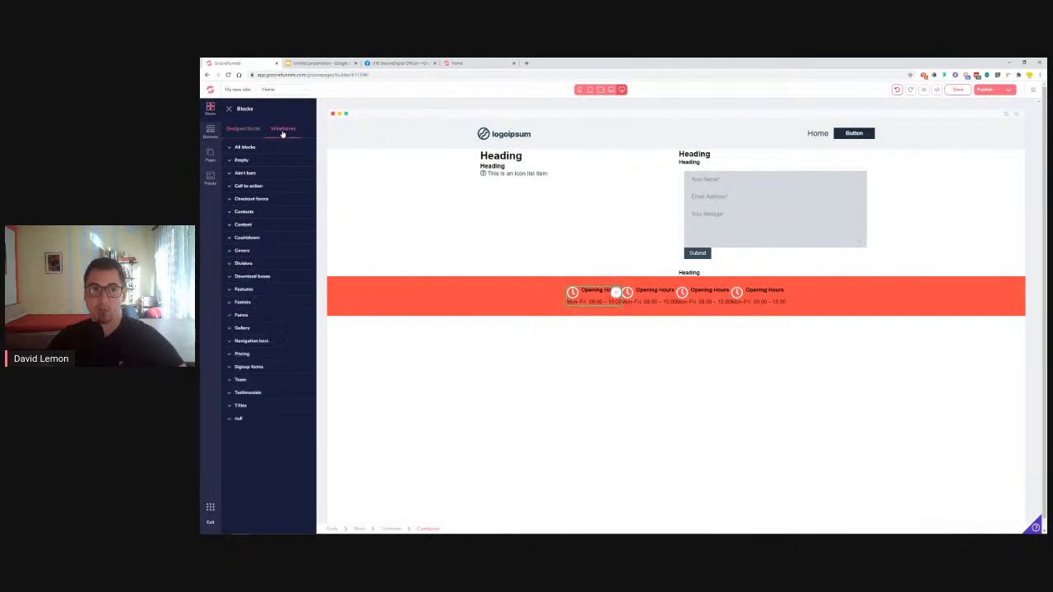
click(247, 290)
scroll(255, 294, down, 10)
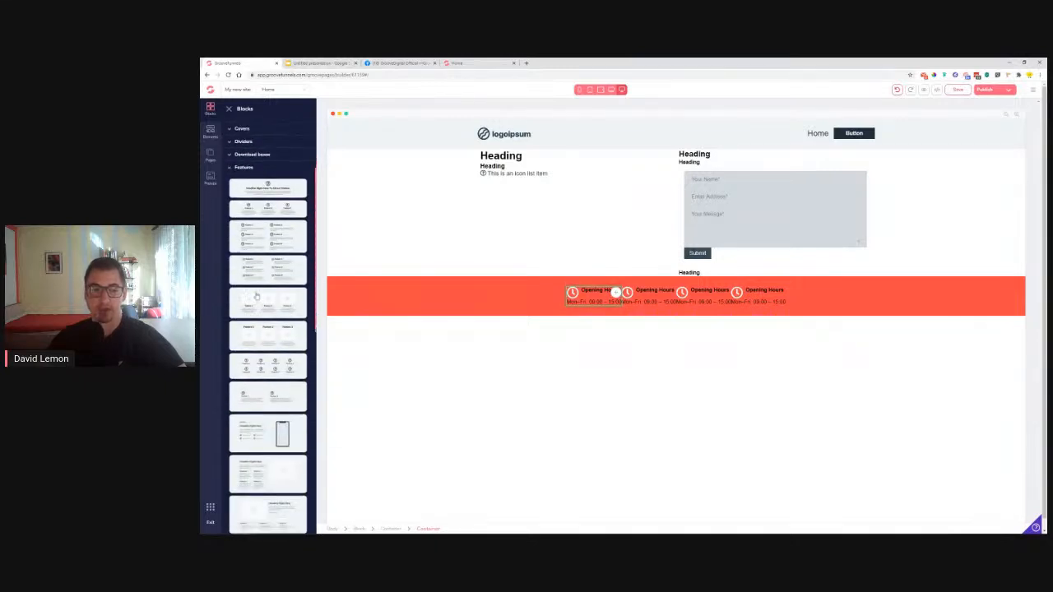
scroll(255, 292, down, 2)
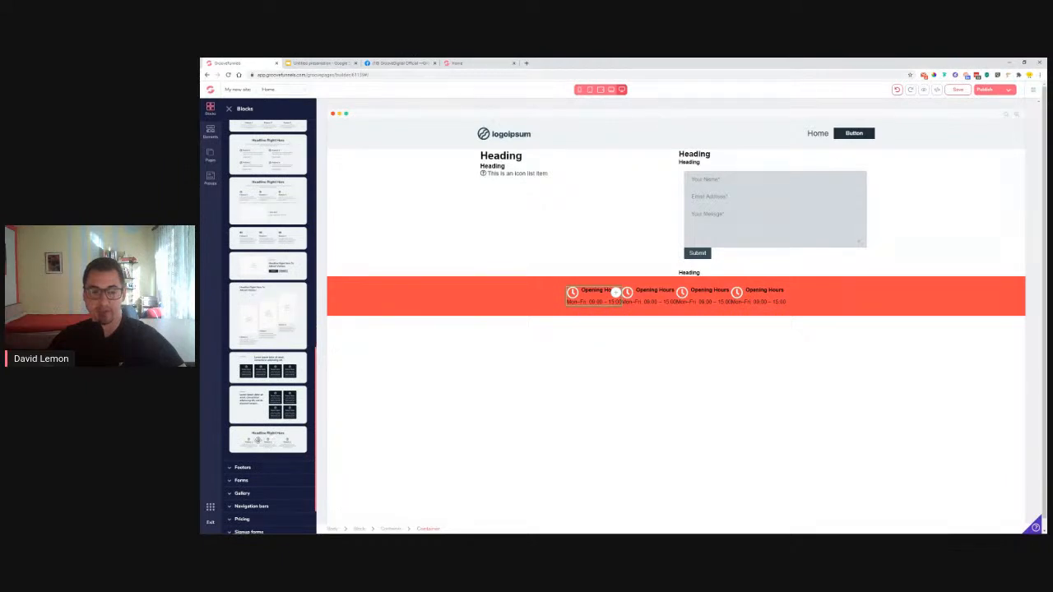
drag(260, 438, 600, 404)
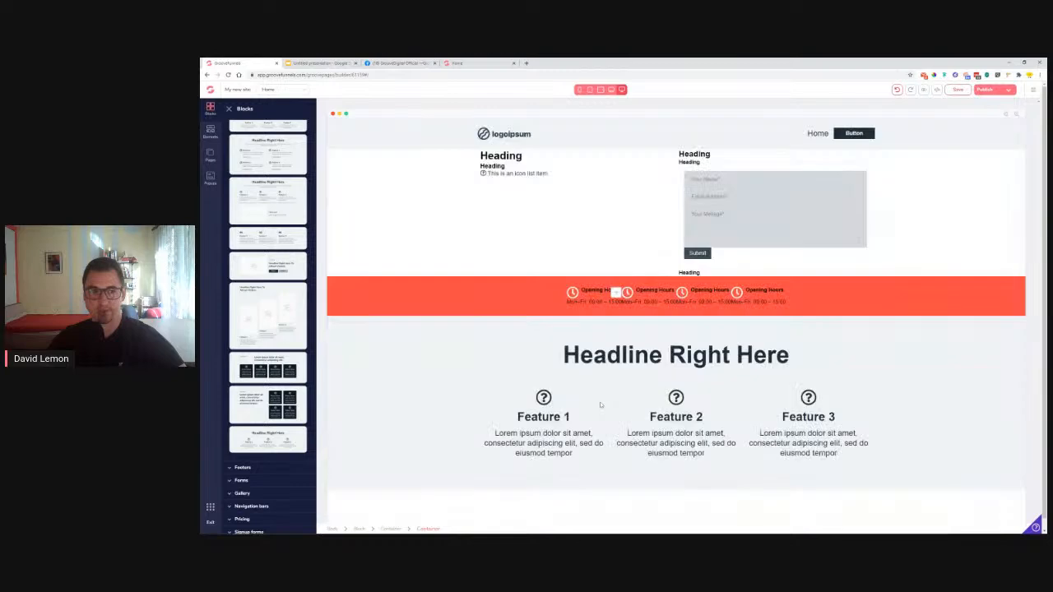
scroll(268, 304, up, 10)
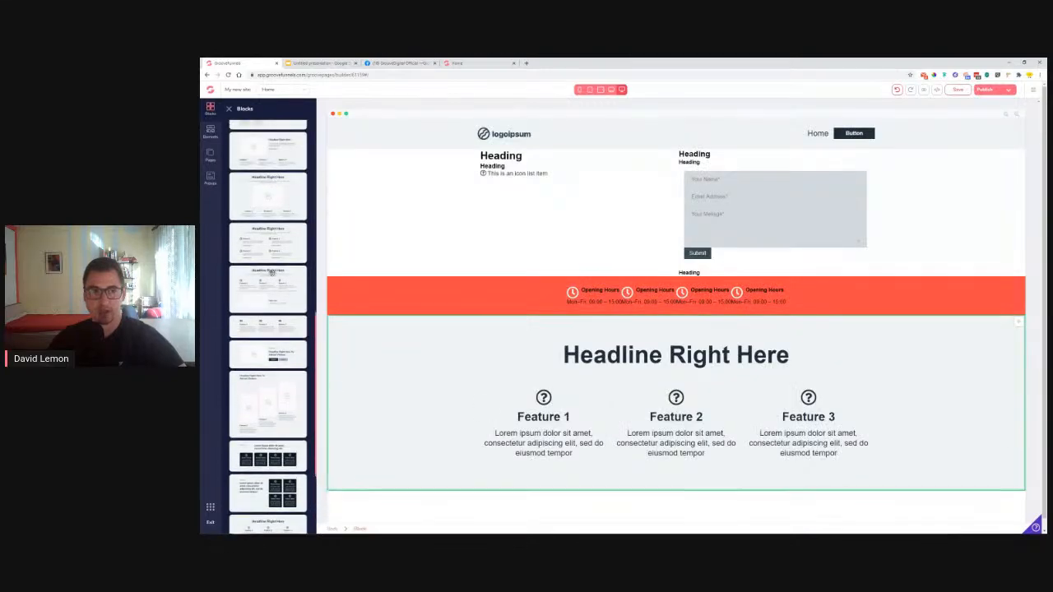
scroll(272, 273, up, 3)
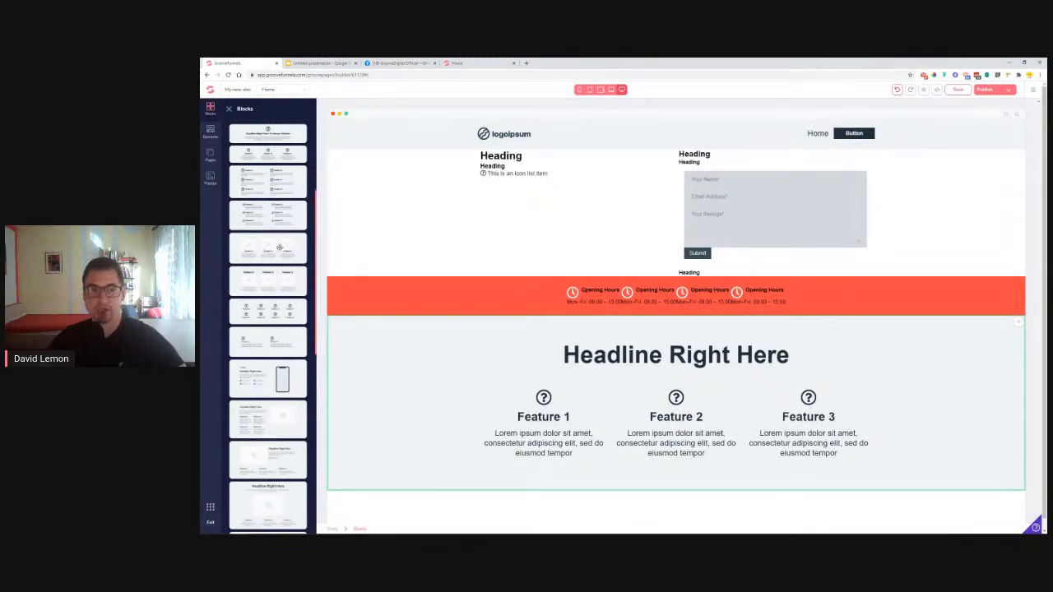
click(616, 345)
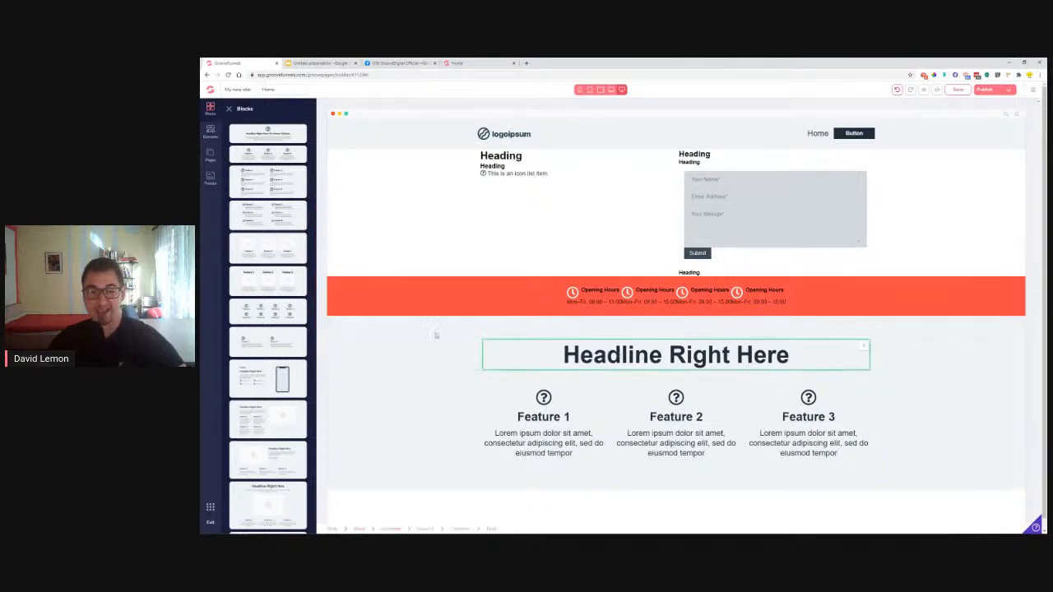
Move the spare Heading from the left column into the features headline area
click(544, 399)
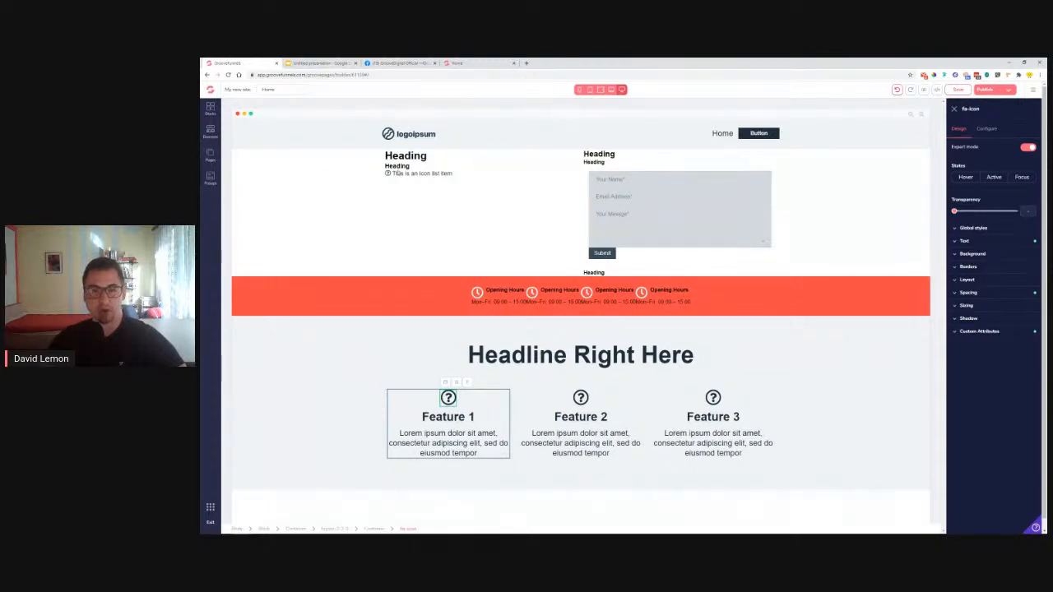
click(400, 155)
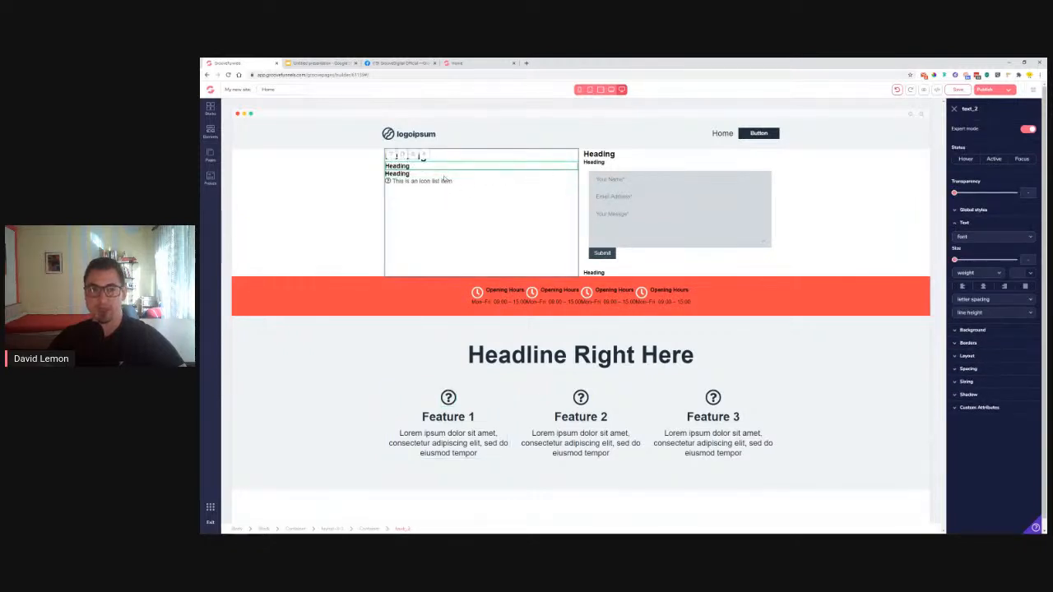
click(954, 111)
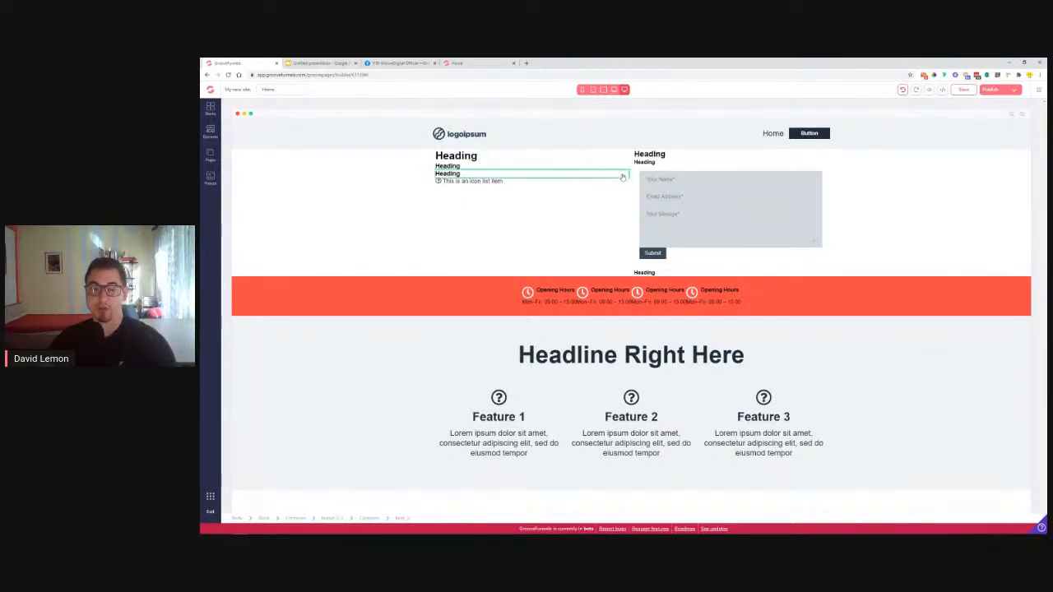
drag(622, 177, 645, 360)
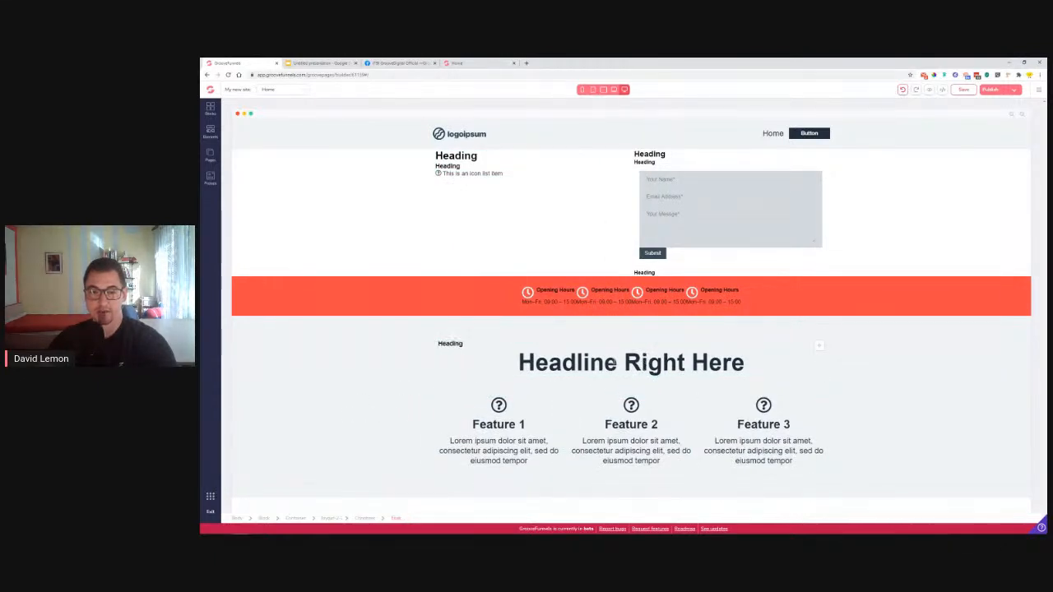
Place 'Headline Right Here' above the small Heading, centre the Heading, then view the reference page
click(727, 360)
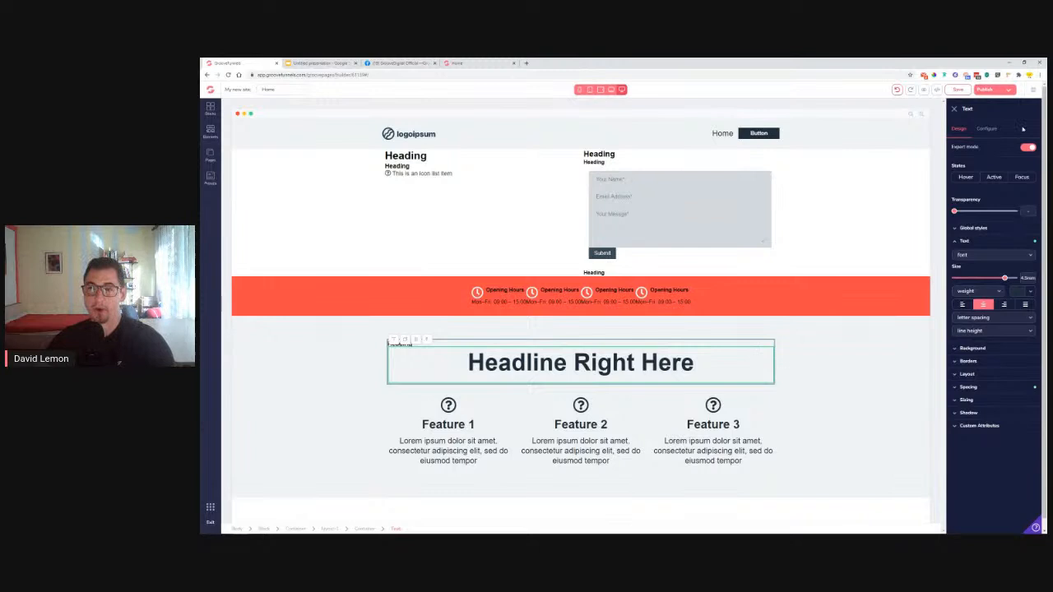
click(955, 110)
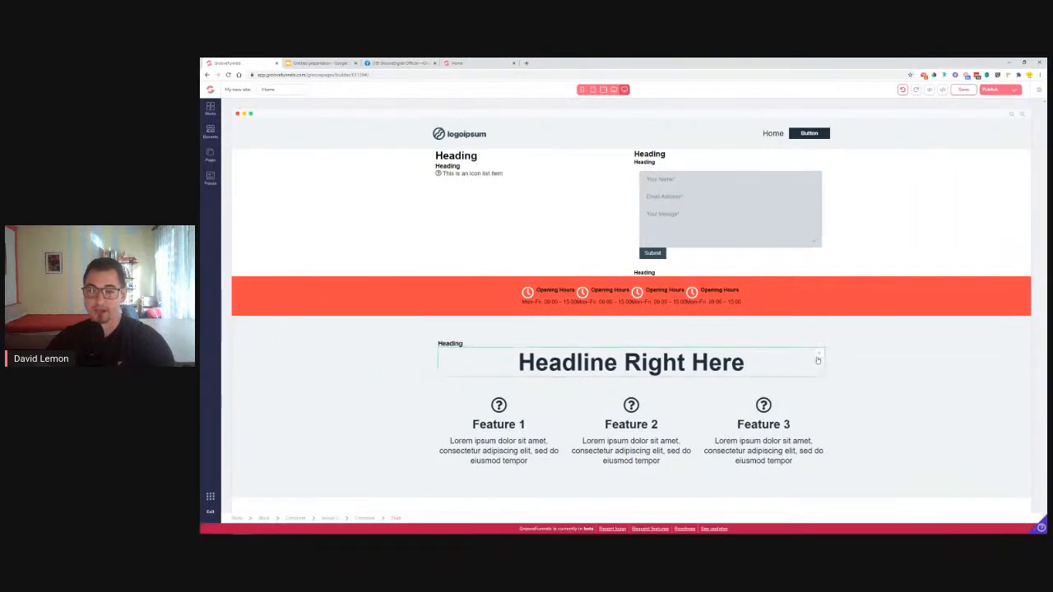
drag(818, 360, 812, 346)
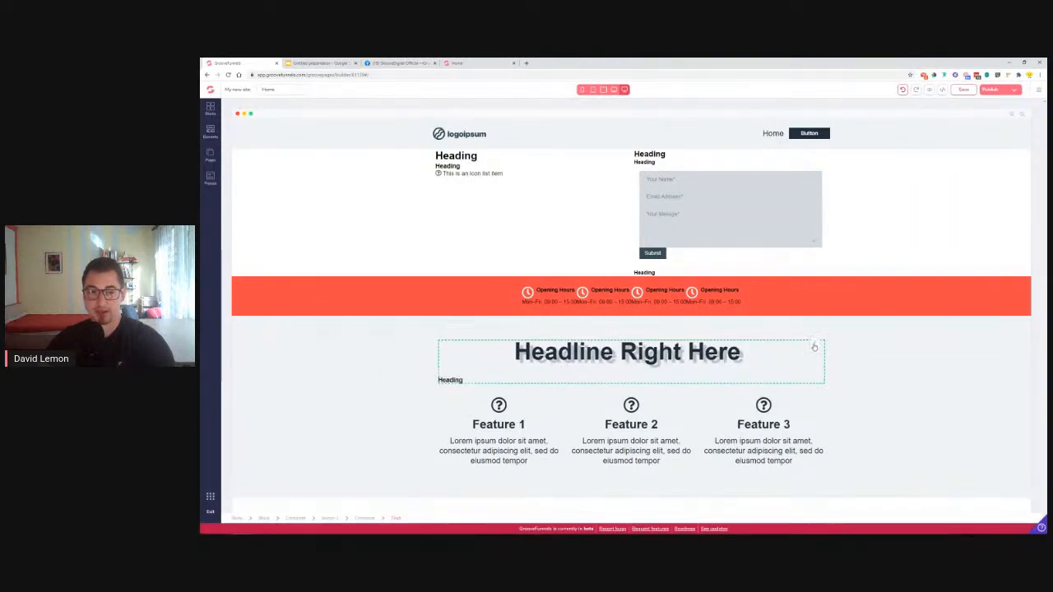
click(458, 380)
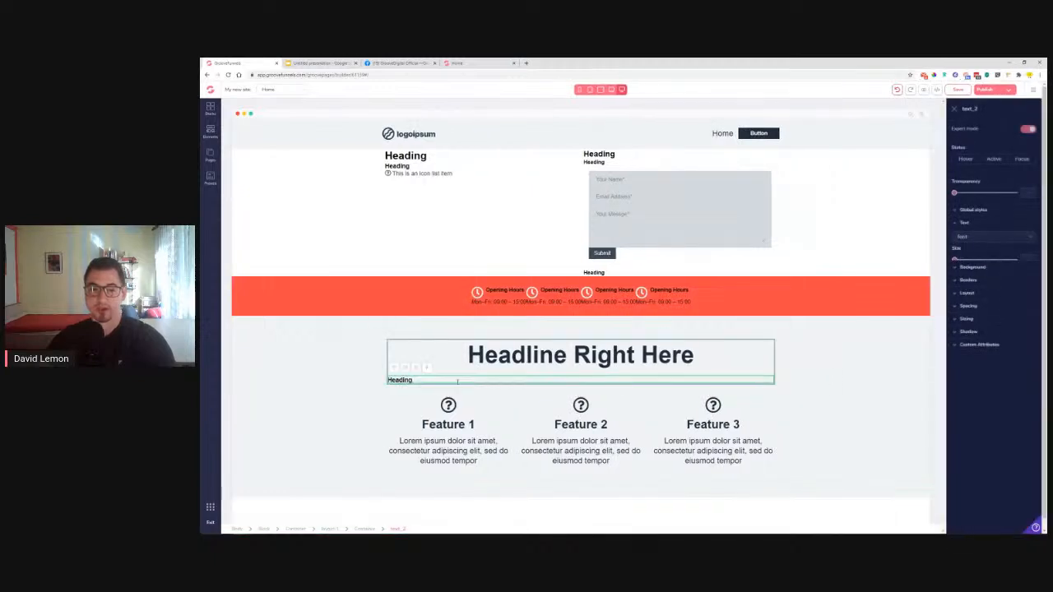
click(983, 285)
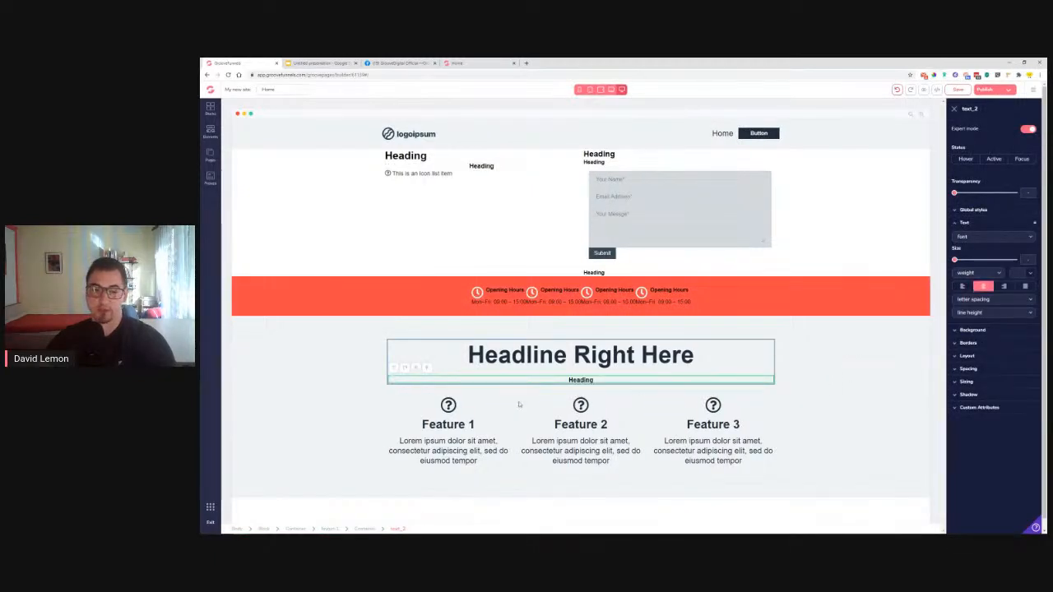
click(479, 62)
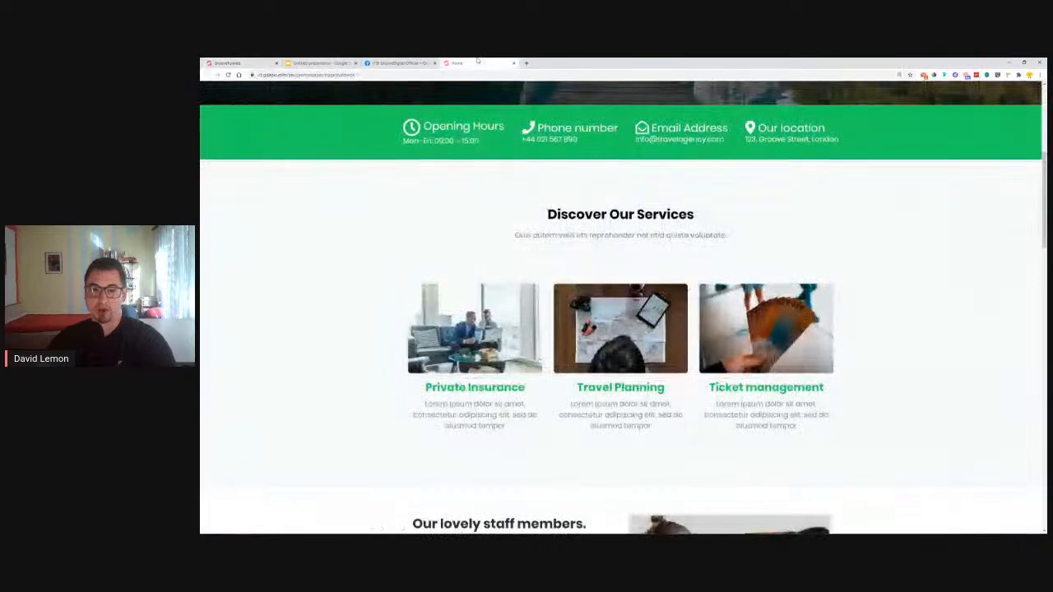
Leave the reference page's Discover Our Services text, select the Feature 1 icon, and show the Elements list
drag(546, 216, 696, 216)
drag(513, 235, 743, 239)
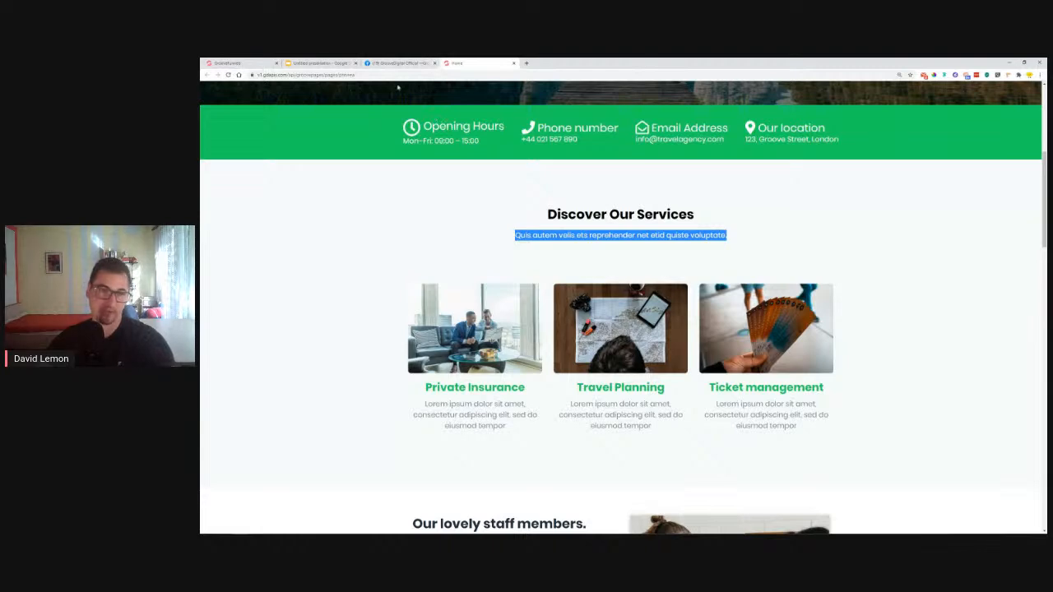
click(239, 63)
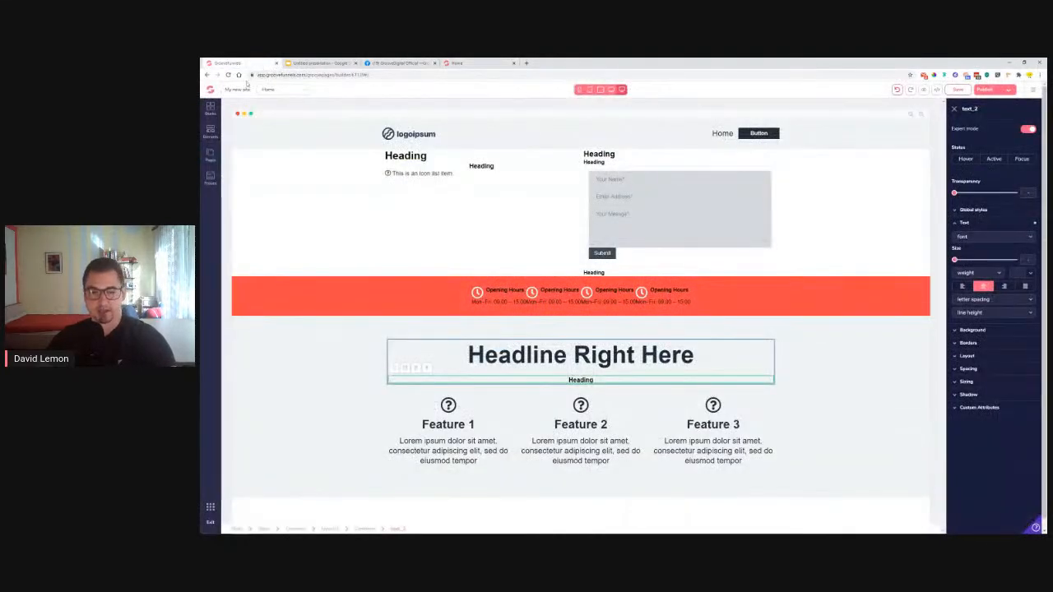
click(448, 404)
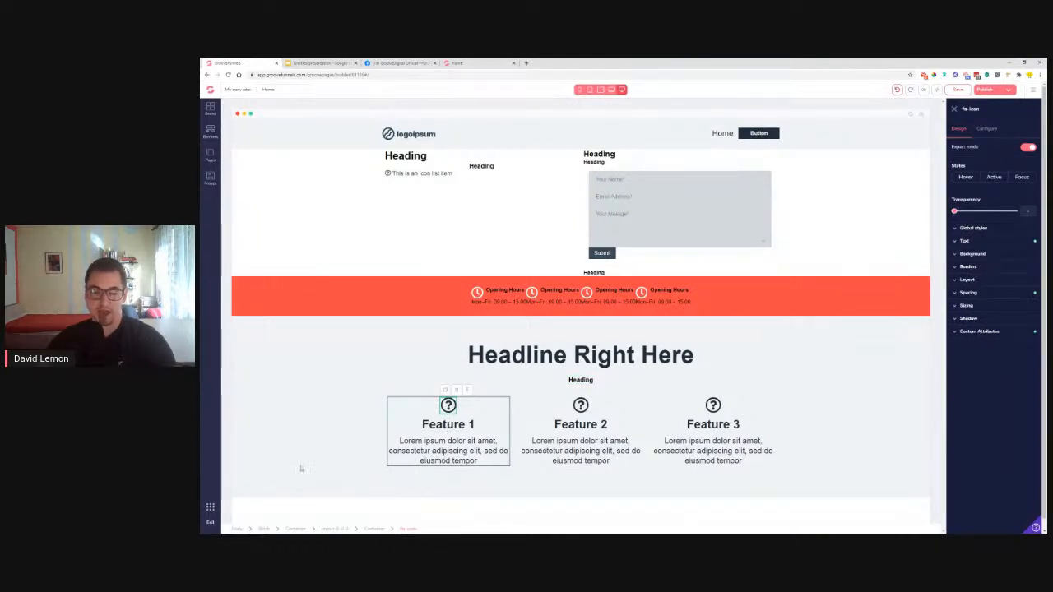
click(209, 135)
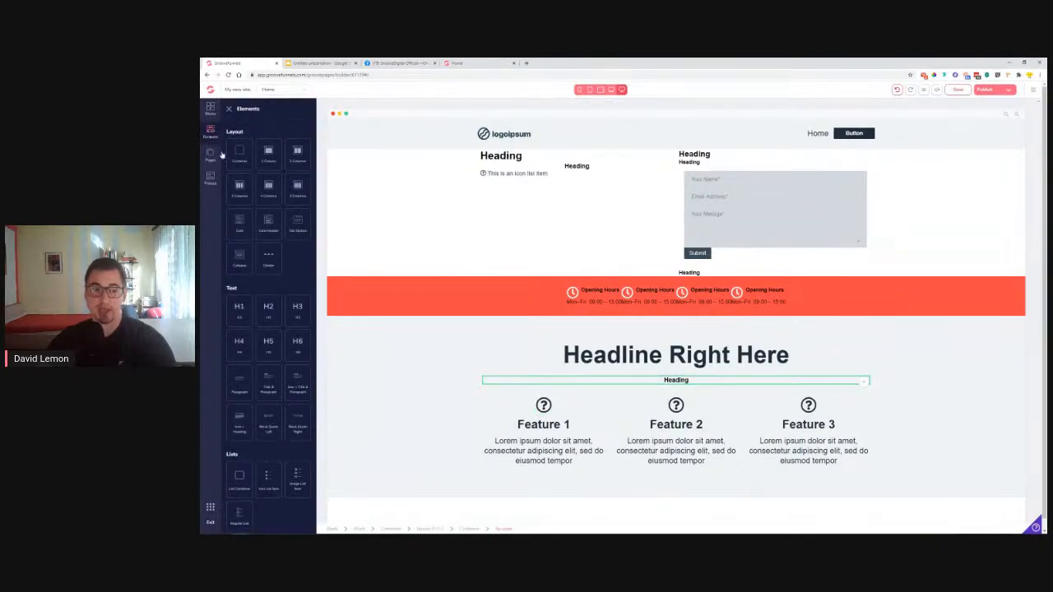
Add an image placeholder under the Feature 1 icon
scroll(284, 306, down, 1)
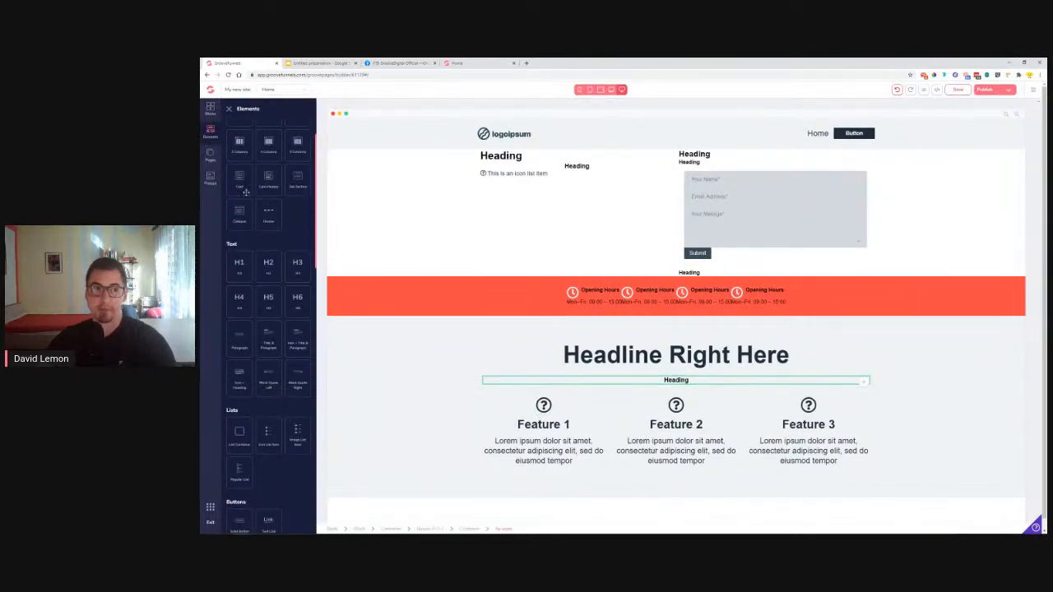
scroll(262, 250, down, 4)
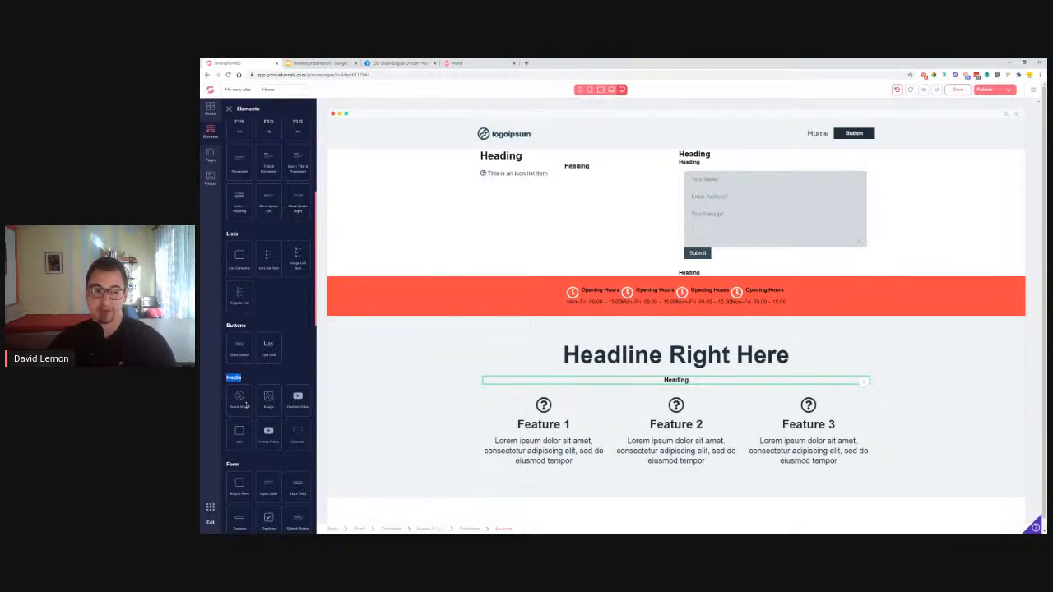
drag(268, 398, 547, 441)
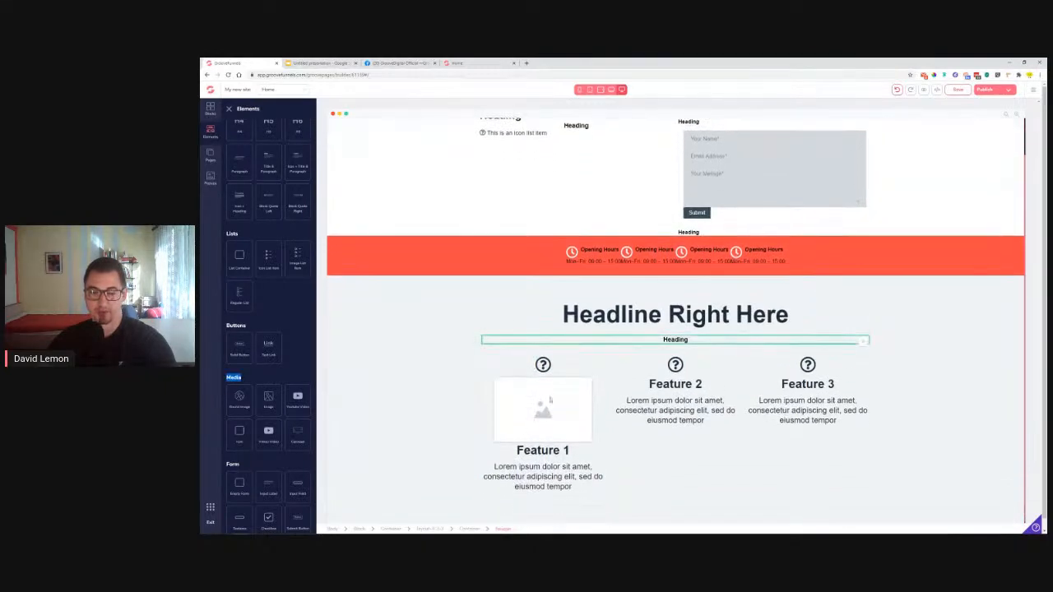
Delete the question icons from Feature 1, Feature 2 and Feature 3
click(543, 364)
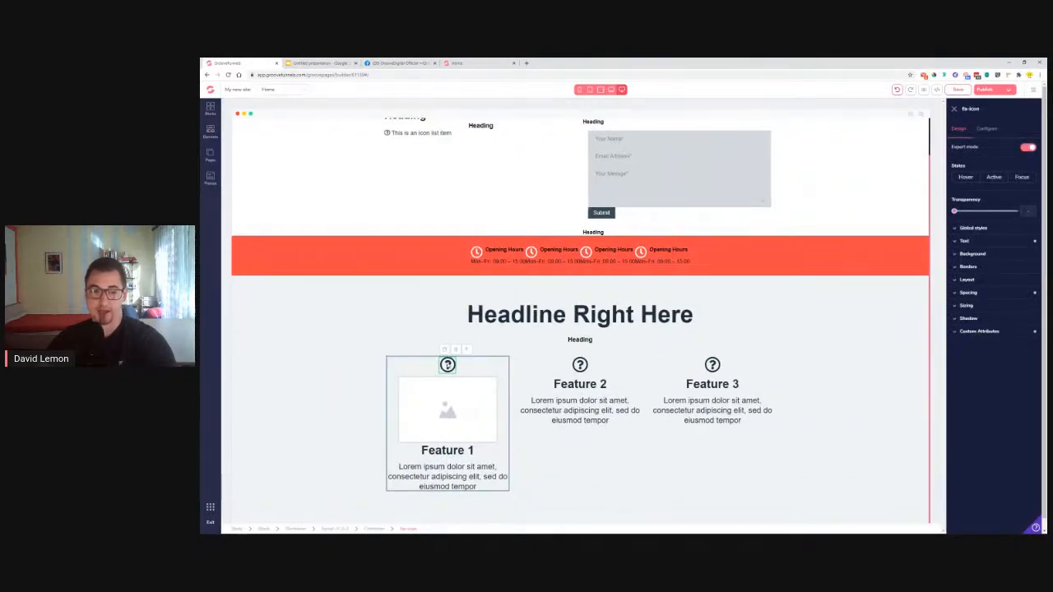
click(455, 353)
click(636, 319)
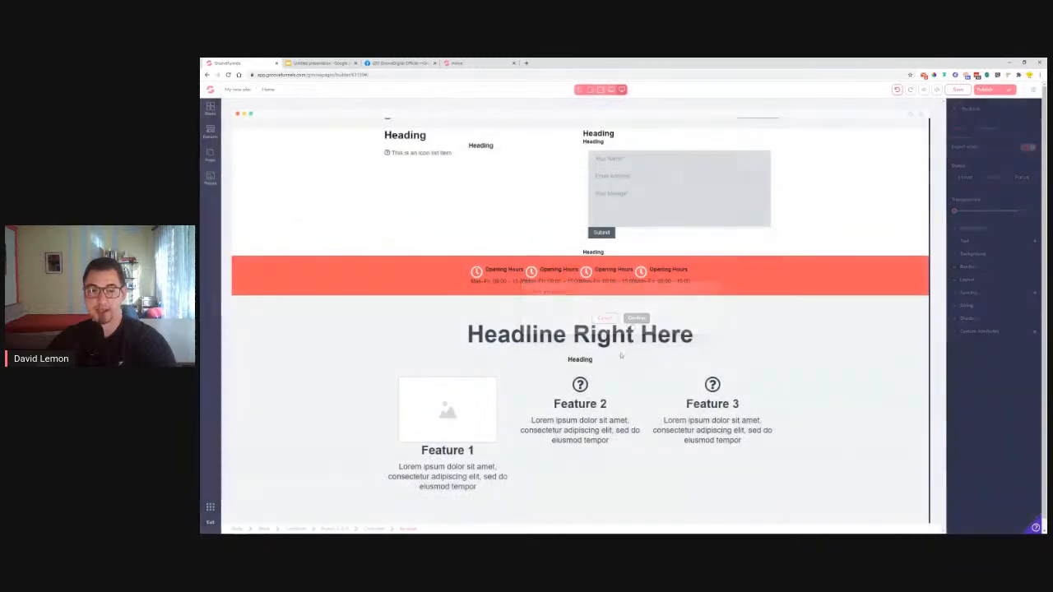
click(630, 374)
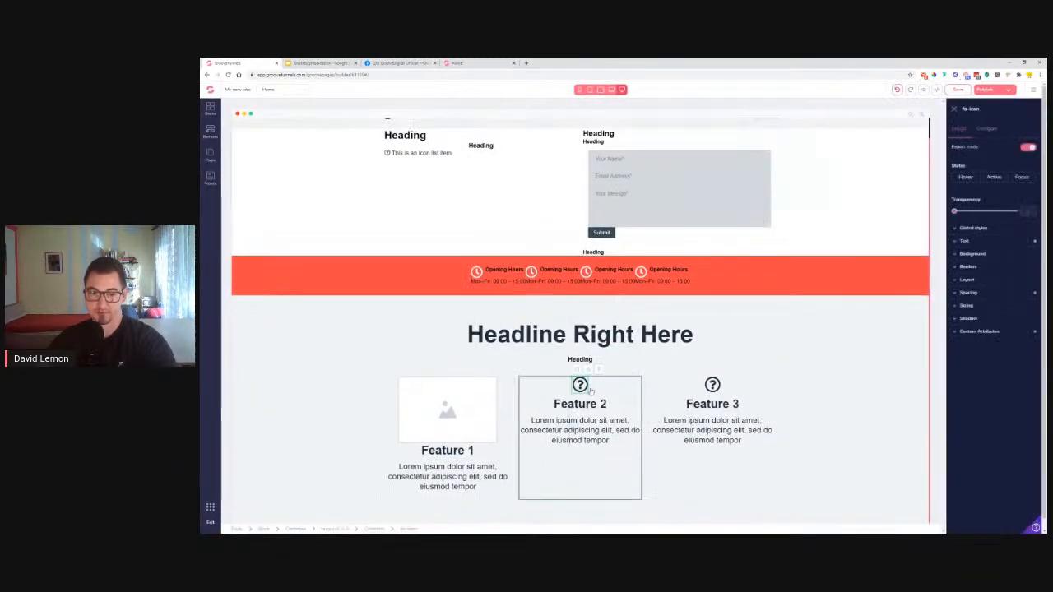
click(588, 370)
click(636, 318)
click(762, 373)
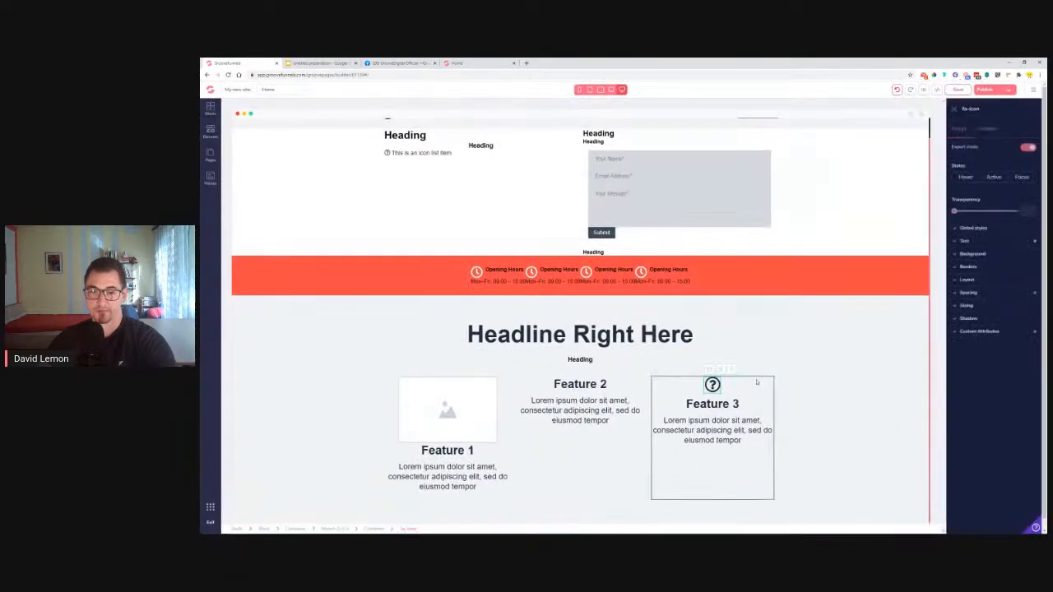
click(722, 370)
click(636, 318)
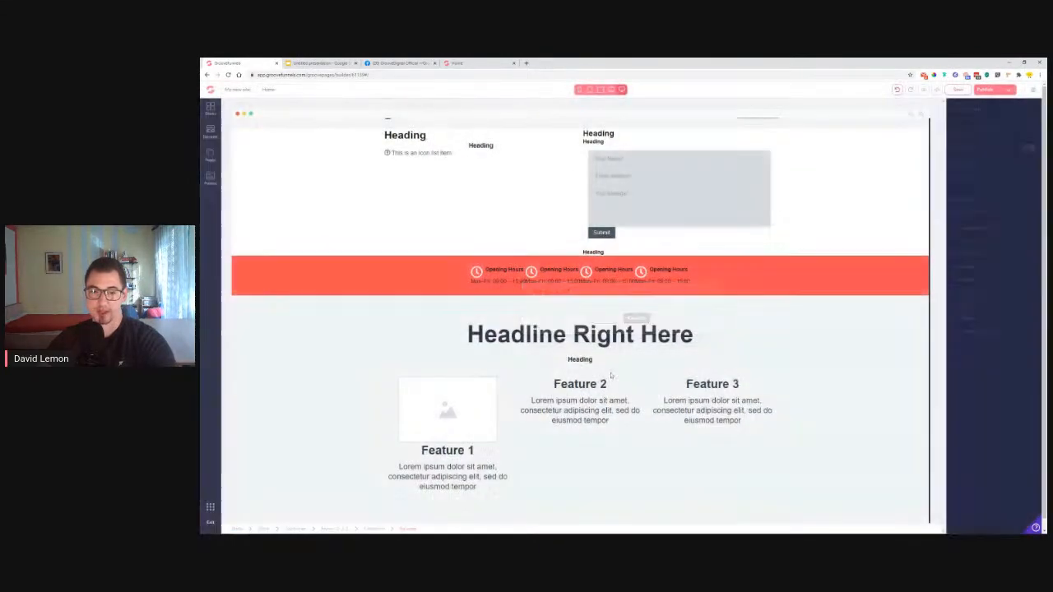
Duplicate the Feature 1 image twice and move the copies above Feature 2 and Feature 3
click(416, 380)
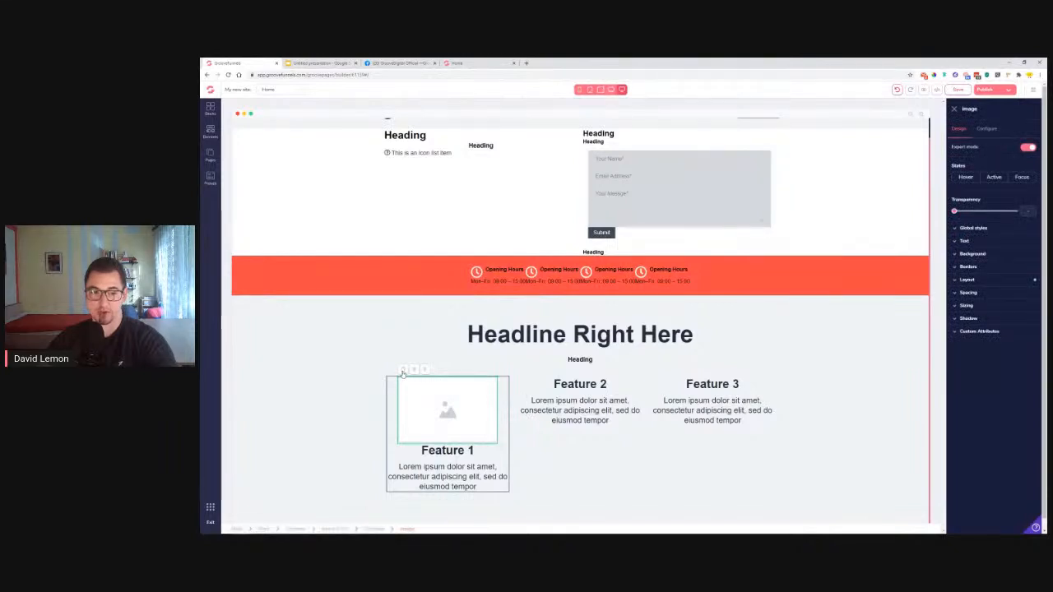
click(414, 370)
click(404, 417)
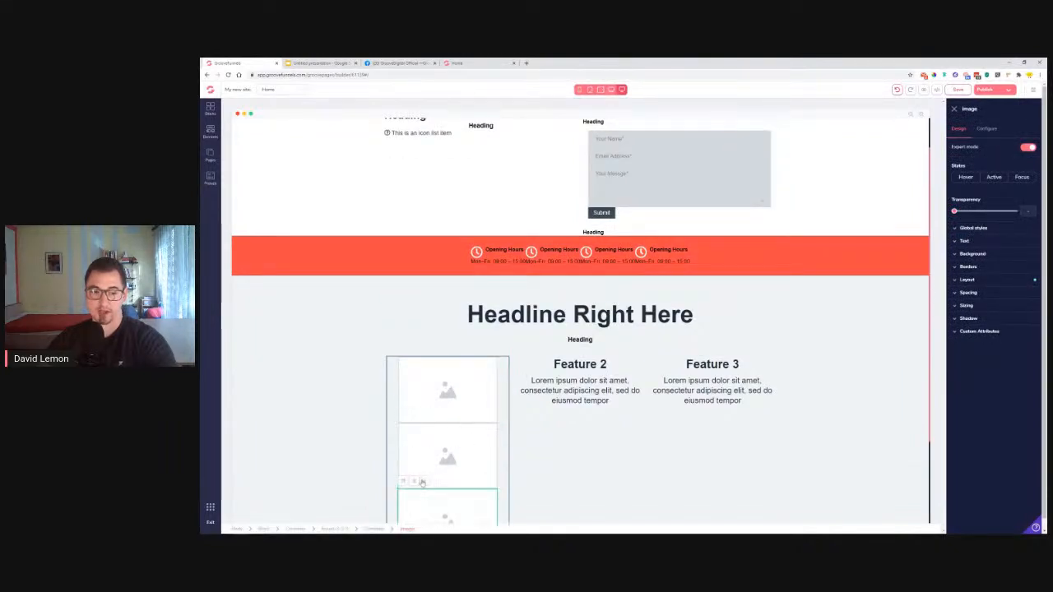
scroll(504, 479, down, 2)
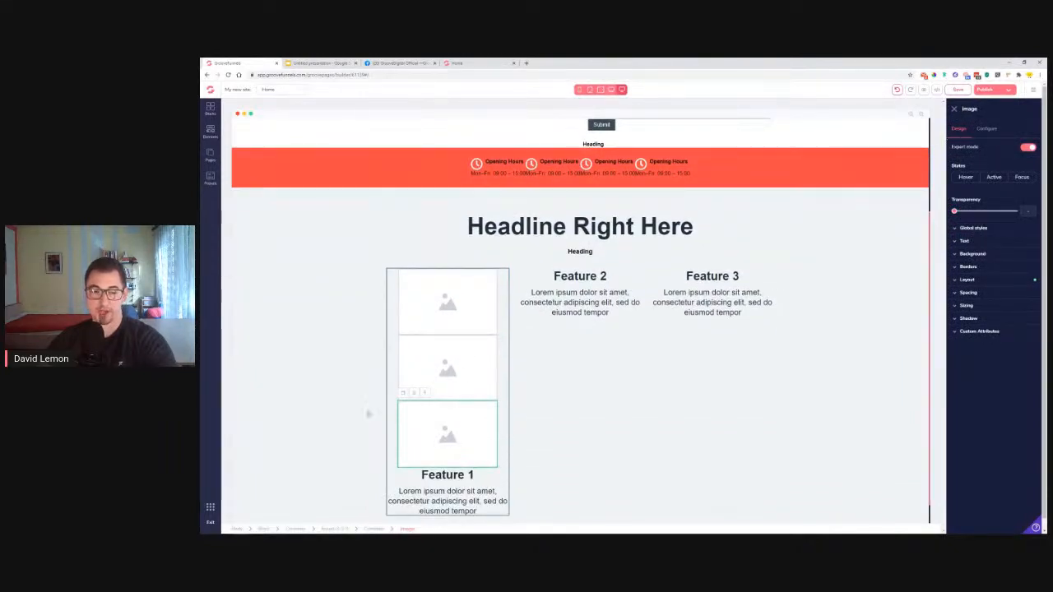
click(953, 109)
drag(538, 343, 650, 342)
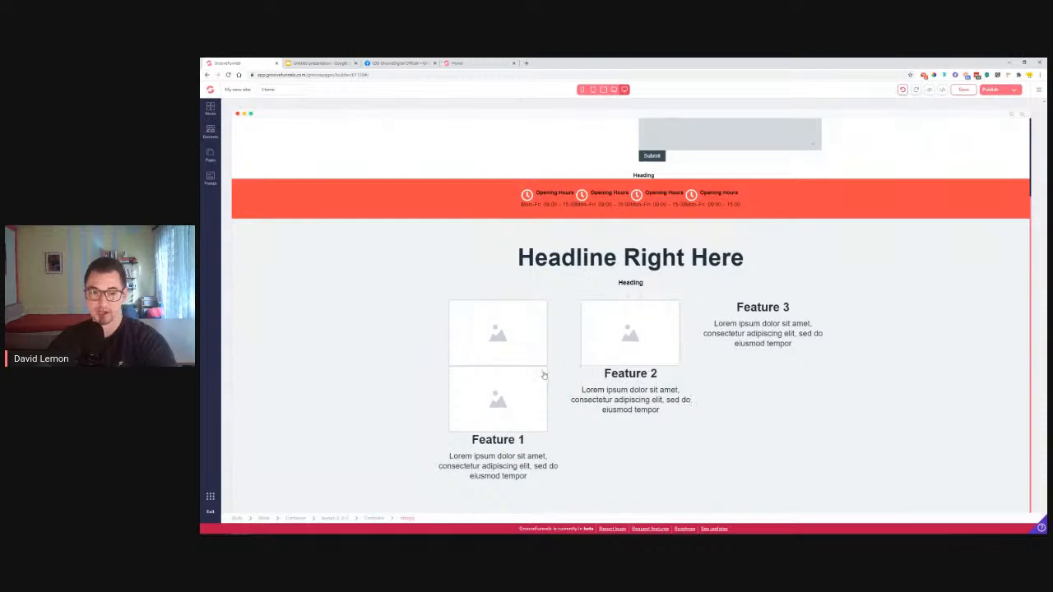
click(559, 374)
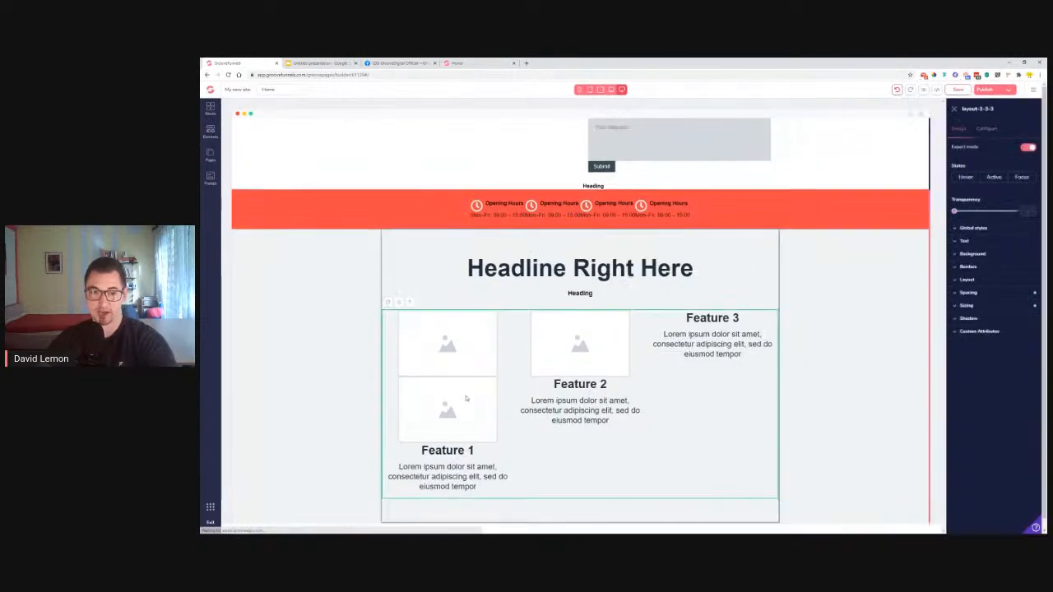
click(953, 109)
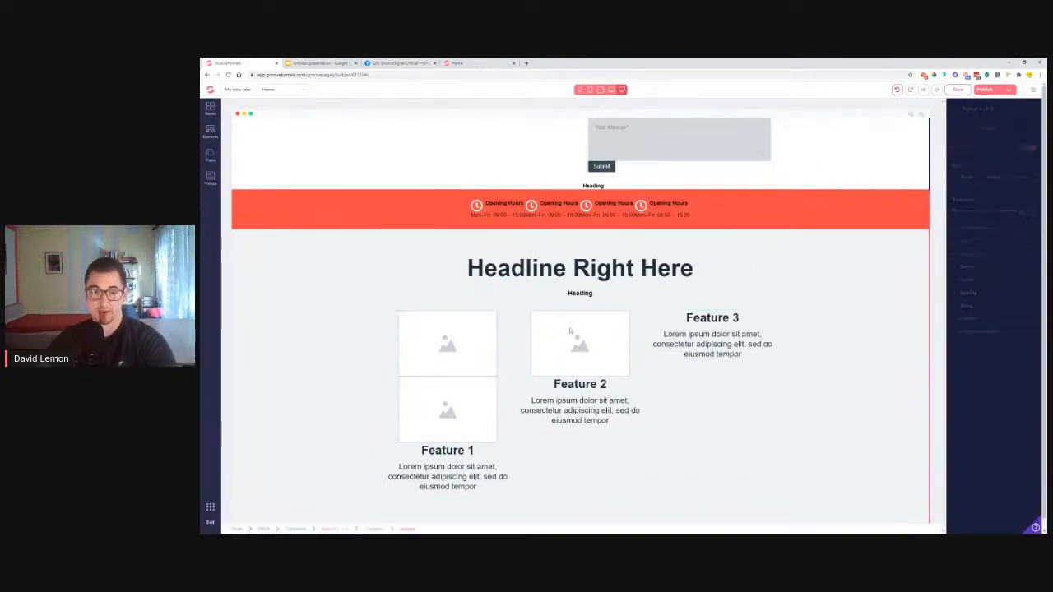
drag(542, 379, 781, 367)
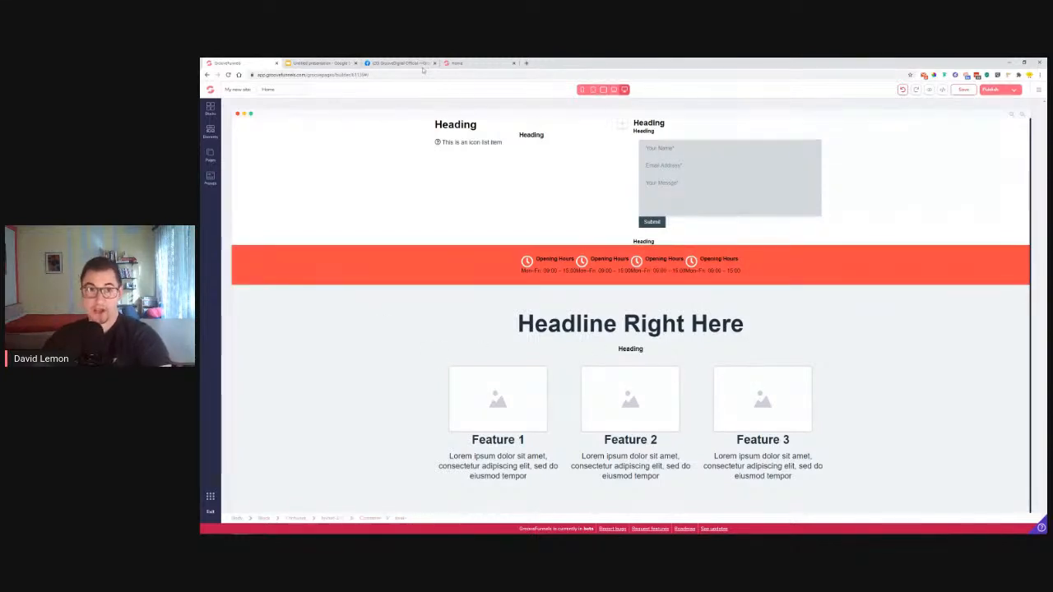
click(465, 63)
scroll(706, 307, down, 3)
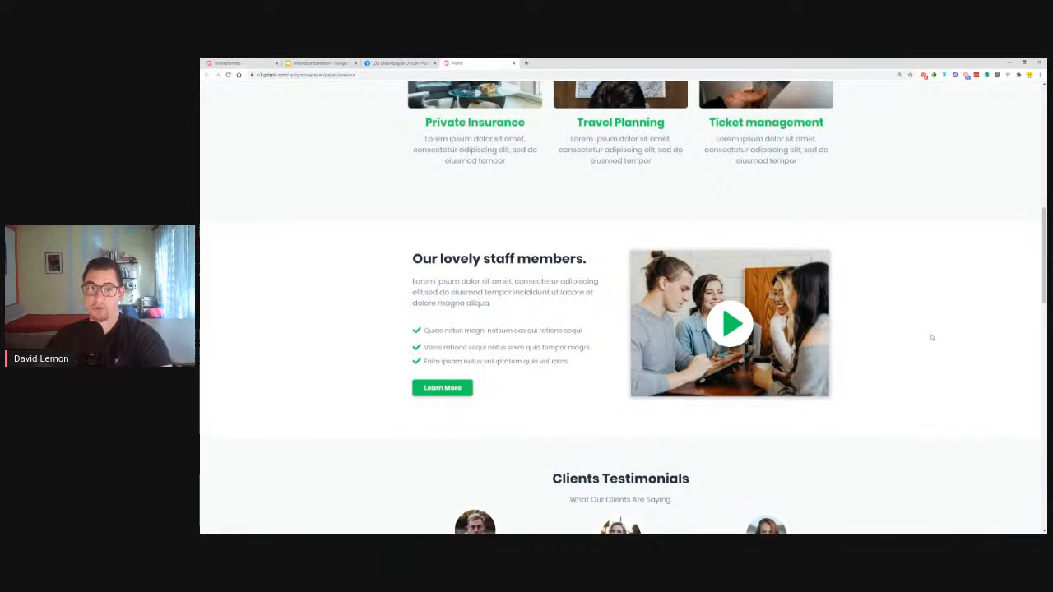
scroll(519, 333, up, 7)
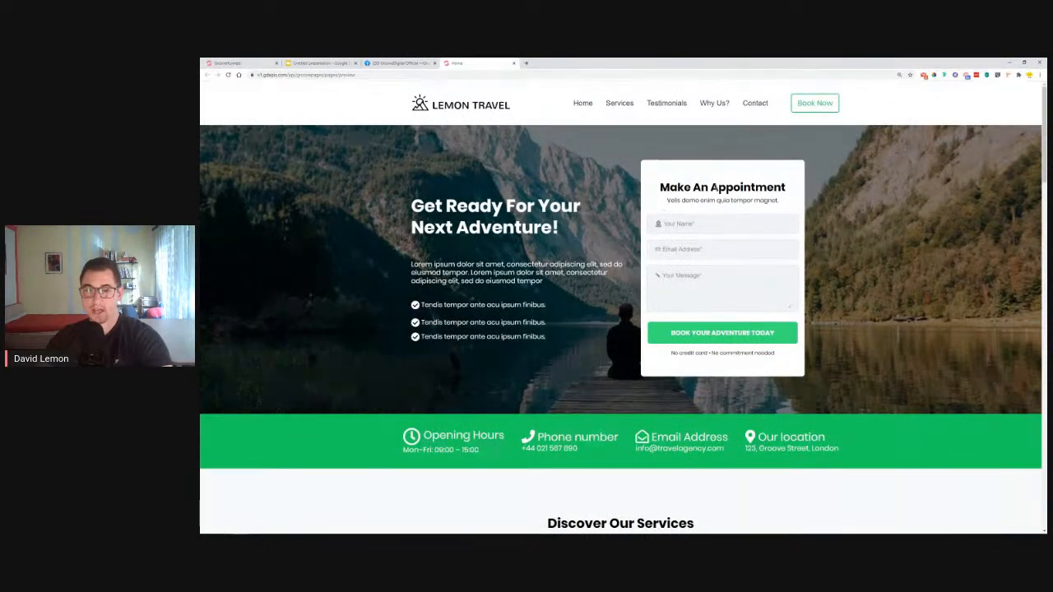
scroll(757, 280, down, 3)
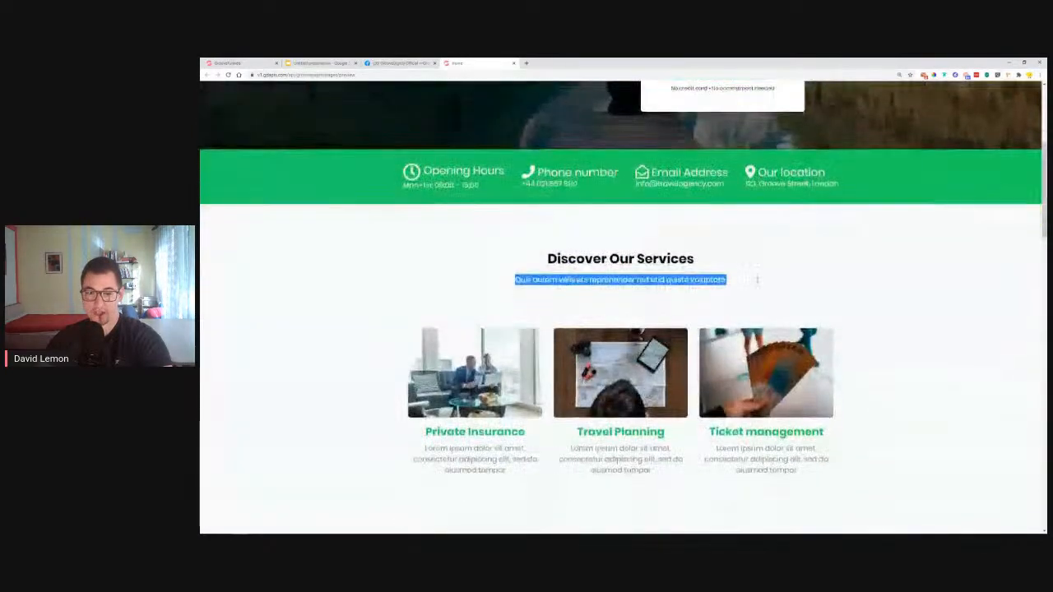
scroll(757, 280, down, 3)
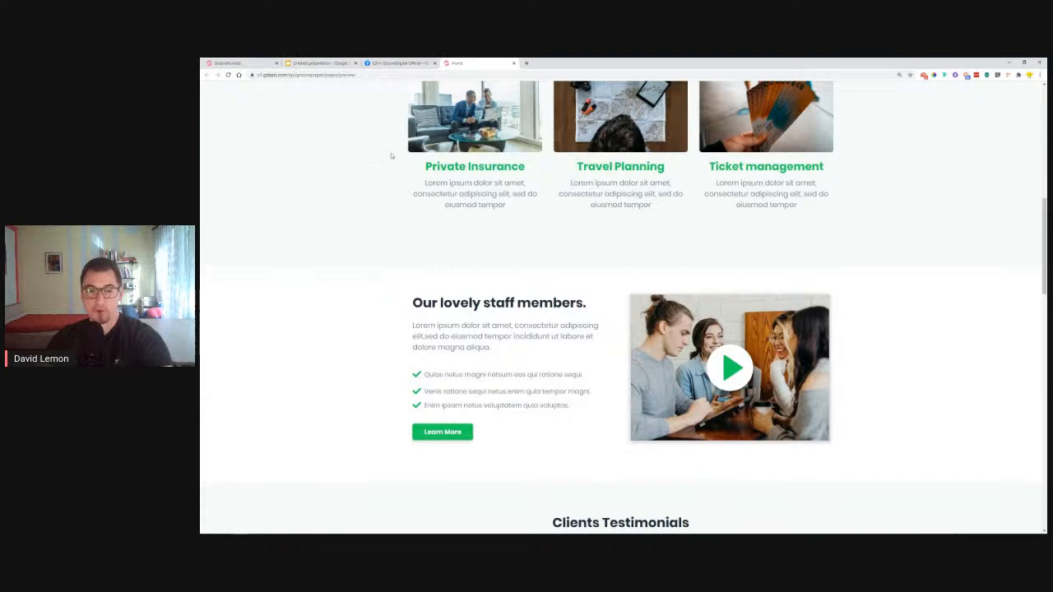
click(244, 63)
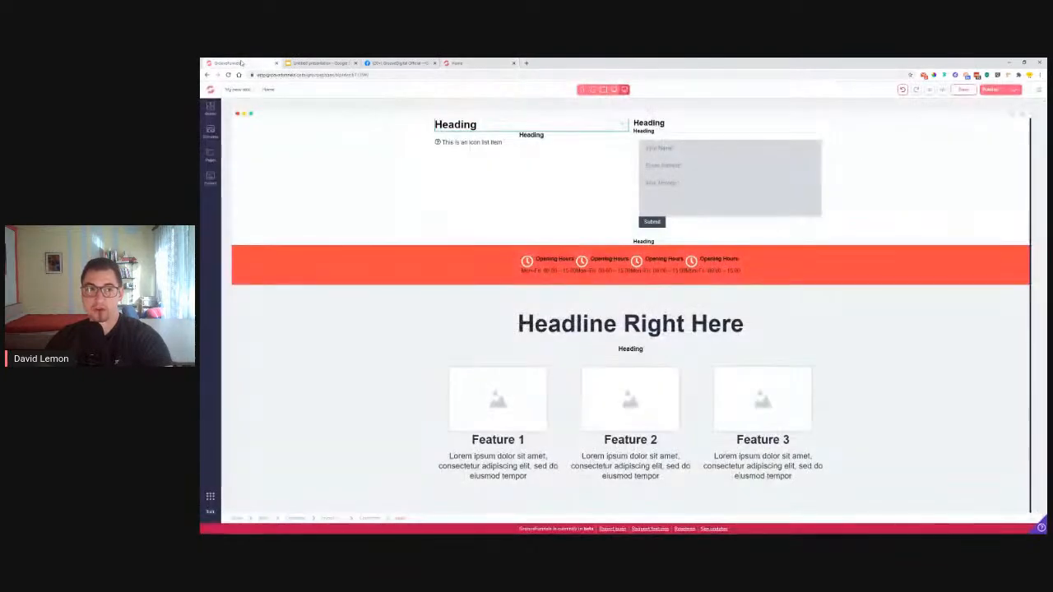
Drag a headline-with-image Call to action wireframe below the features block
click(288, 130)
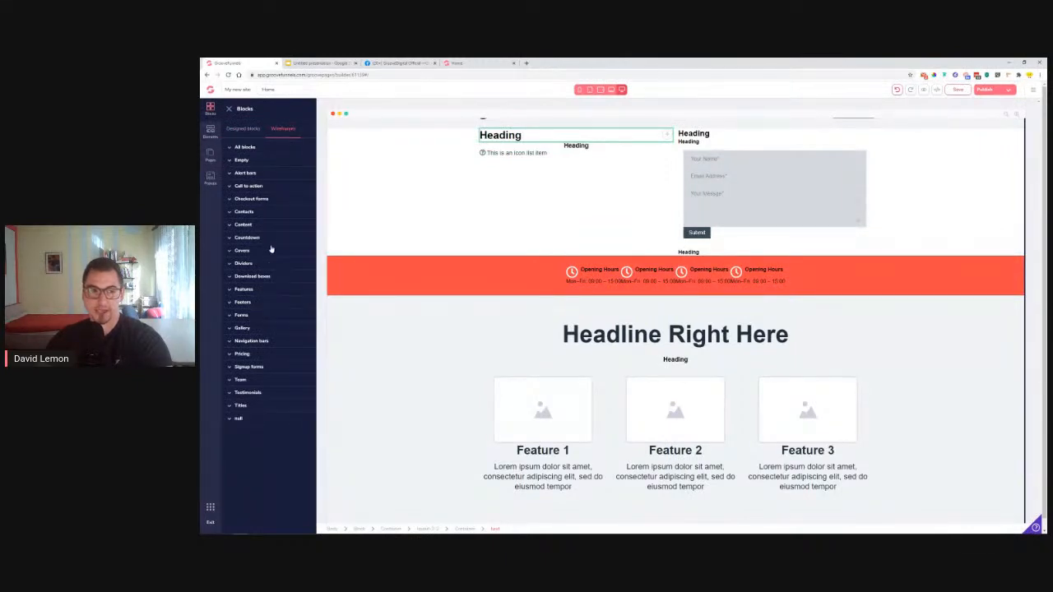
click(254, 188)
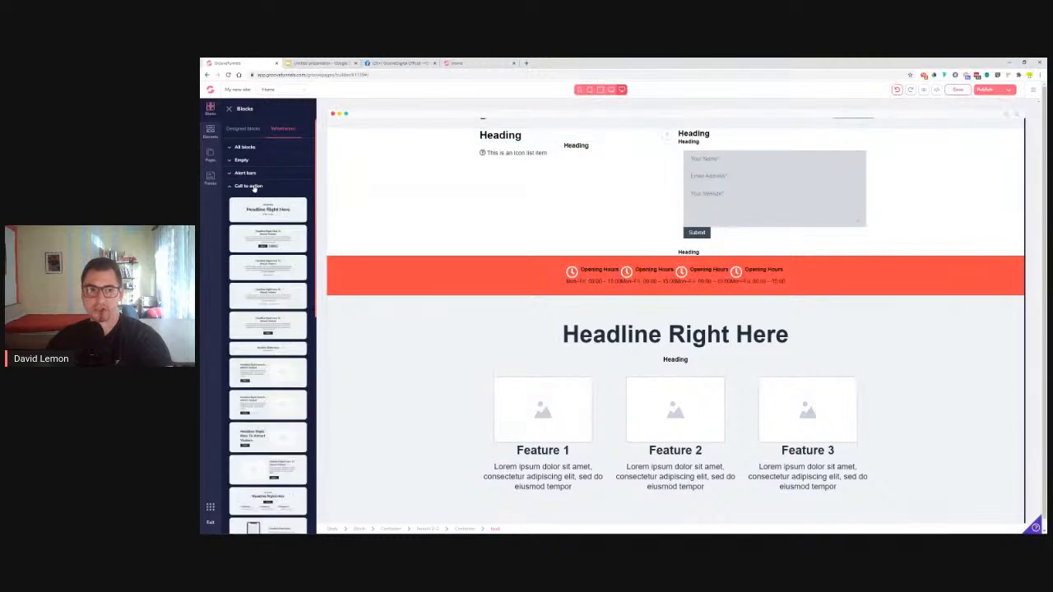
scroll(266, 219, down, 3)
scroll(266, 218, down, 1)
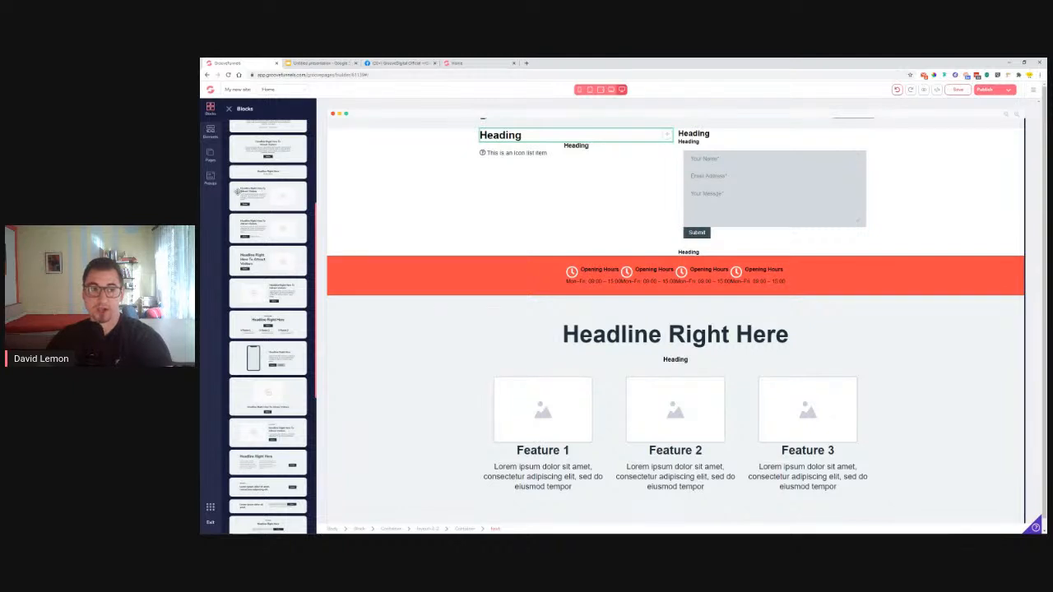
drag(255, 195, 642, 500)
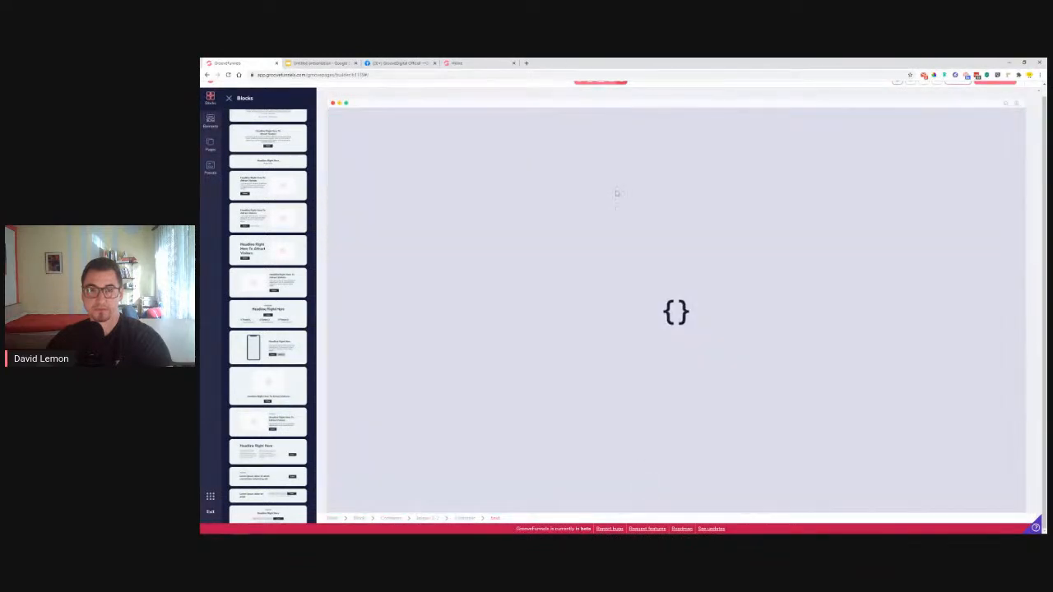
Check the reference page's staff section, then bring up the page elements list in the editor
click(455, 63)
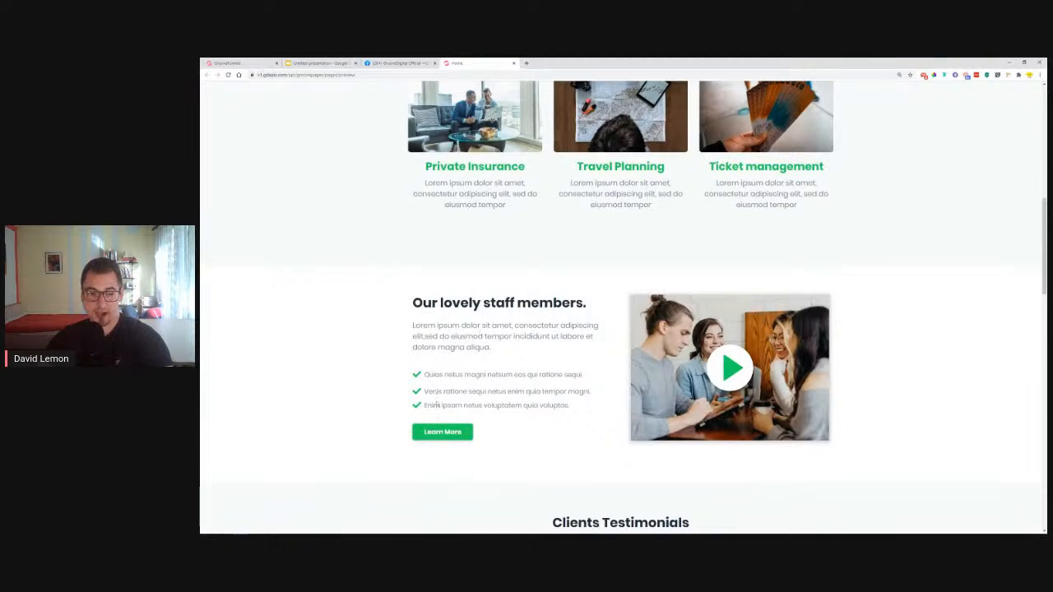
click(254, 62)
scroll(496, 352, down, 1)
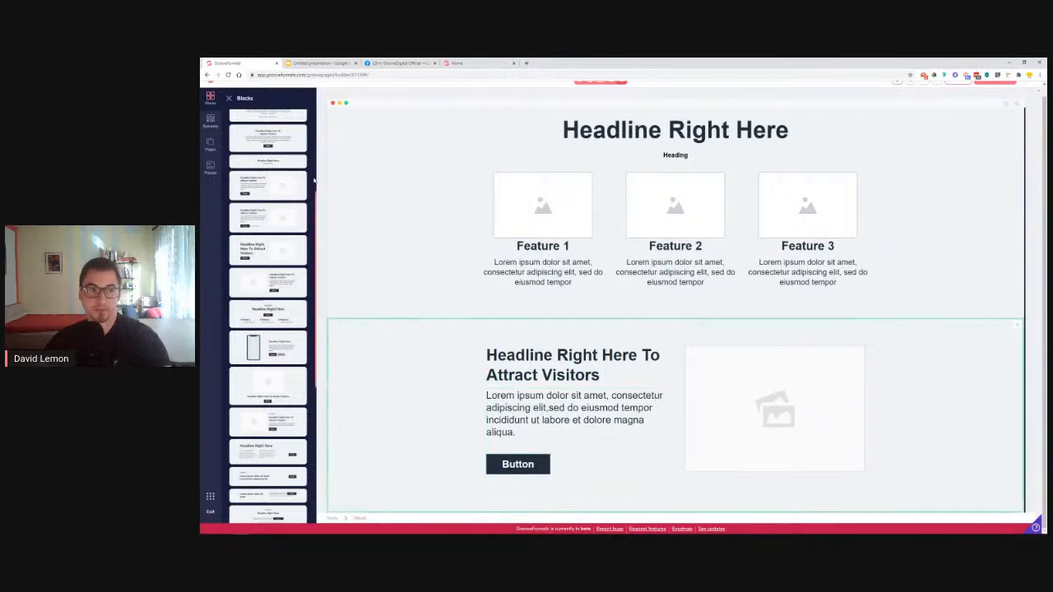
click(213, 123)
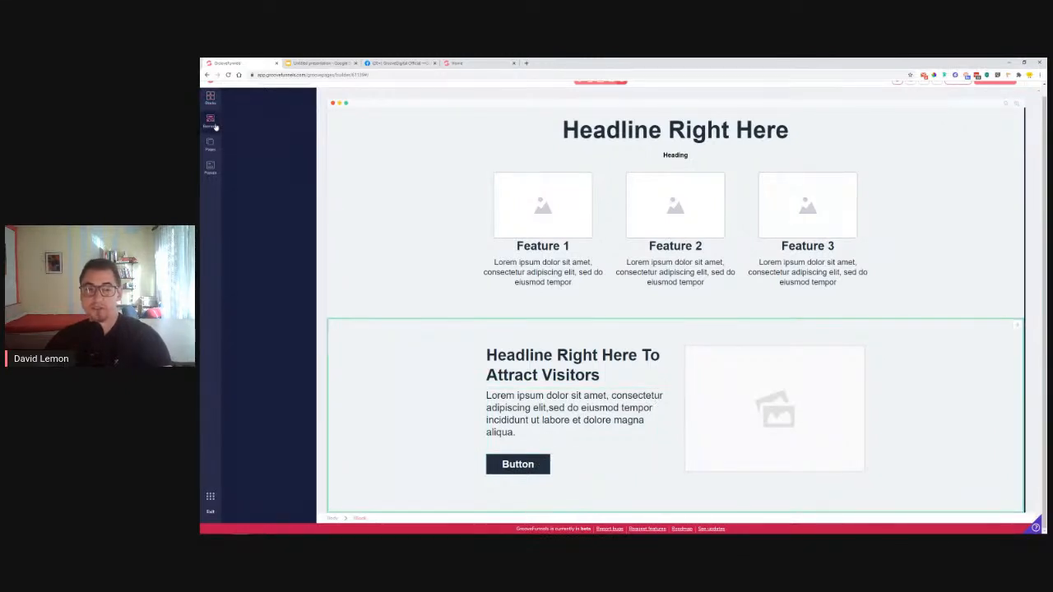
Add an Icon List Item to the CTA section, move the paragraph above it, and save
scroll(271, 346, down, 2)
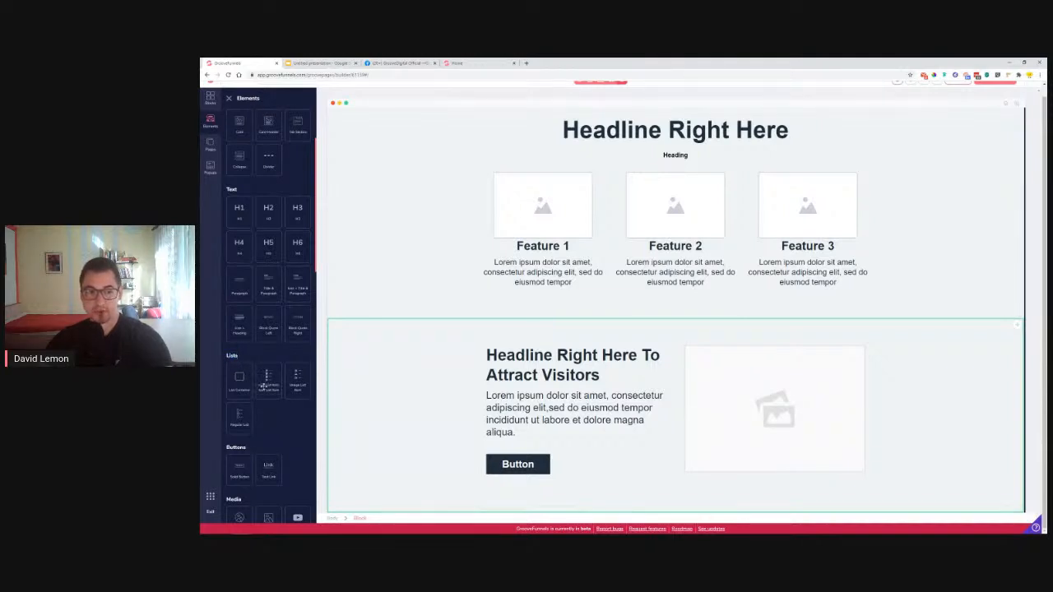
drag(264, 383, 499, 448)
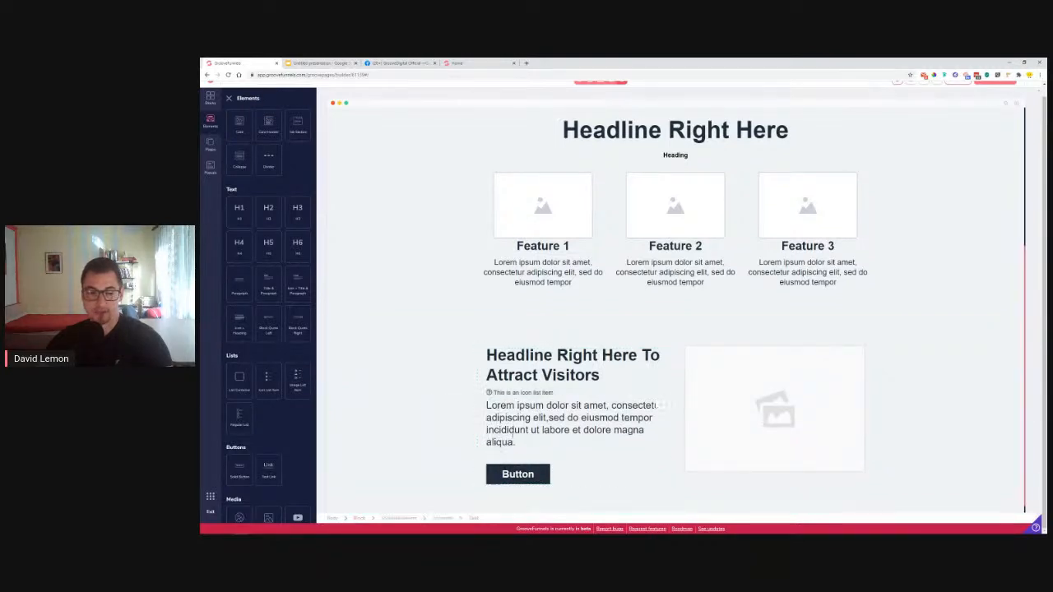
click(546, 415)
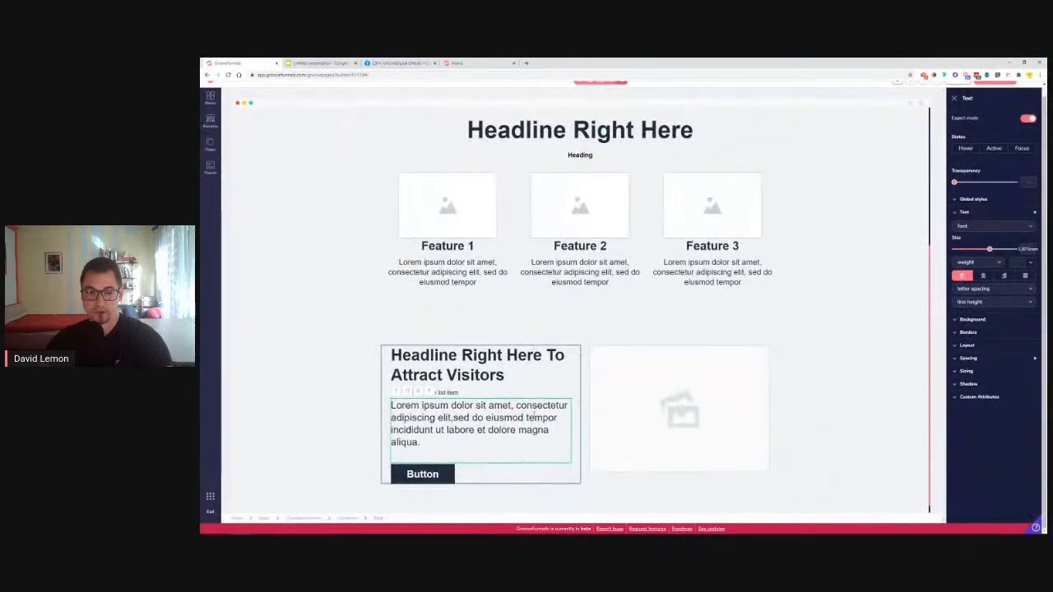
click(955, 99)
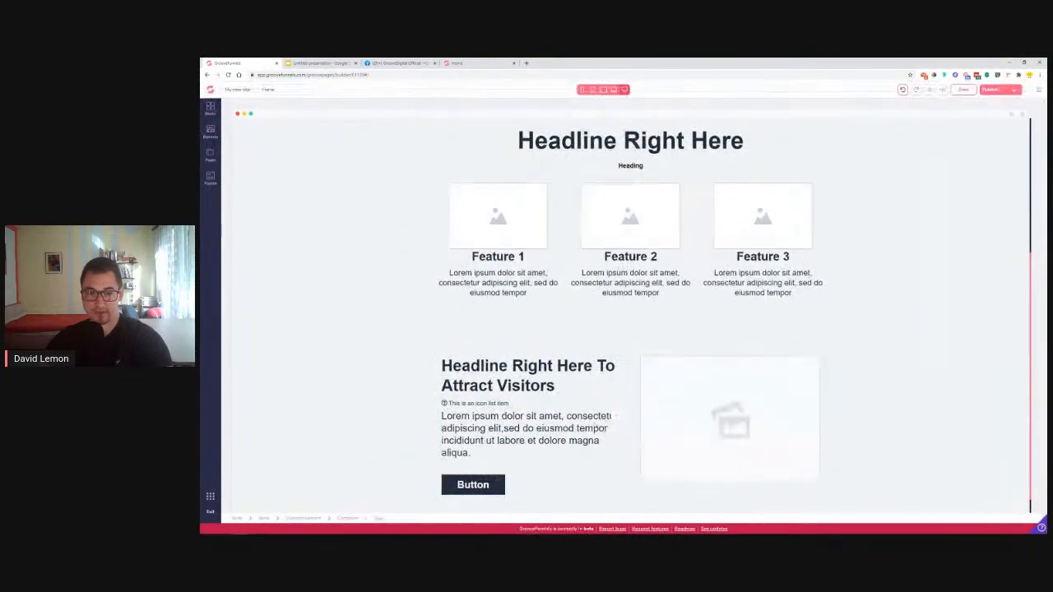
mouse_move(617, 420)
mouse_down()
mouse_move(617, 404)
mouse_move(605, 433)
mouse_up()
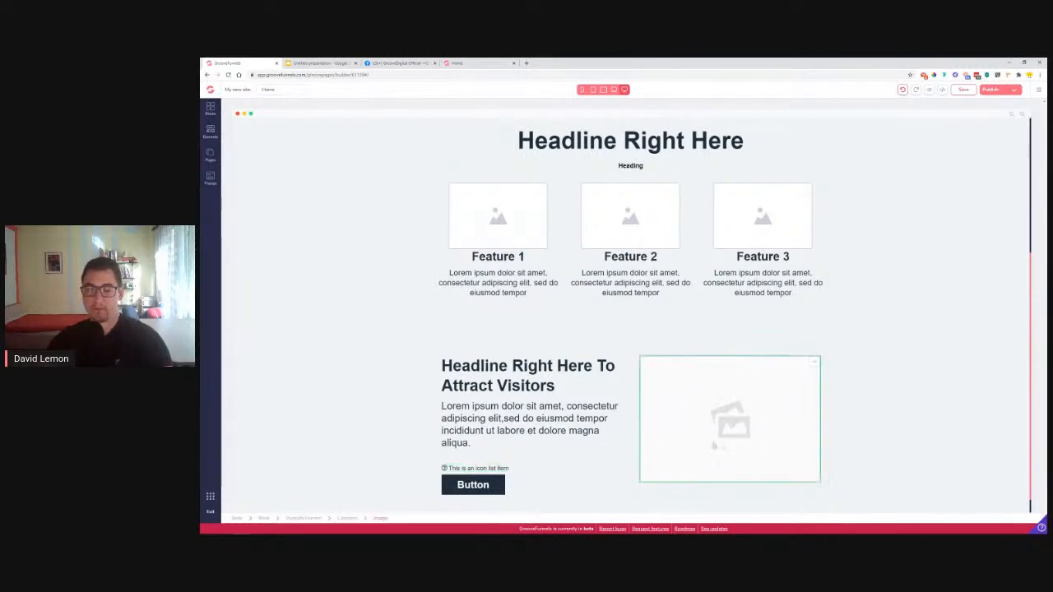
scroll(695, 442, down, 1)
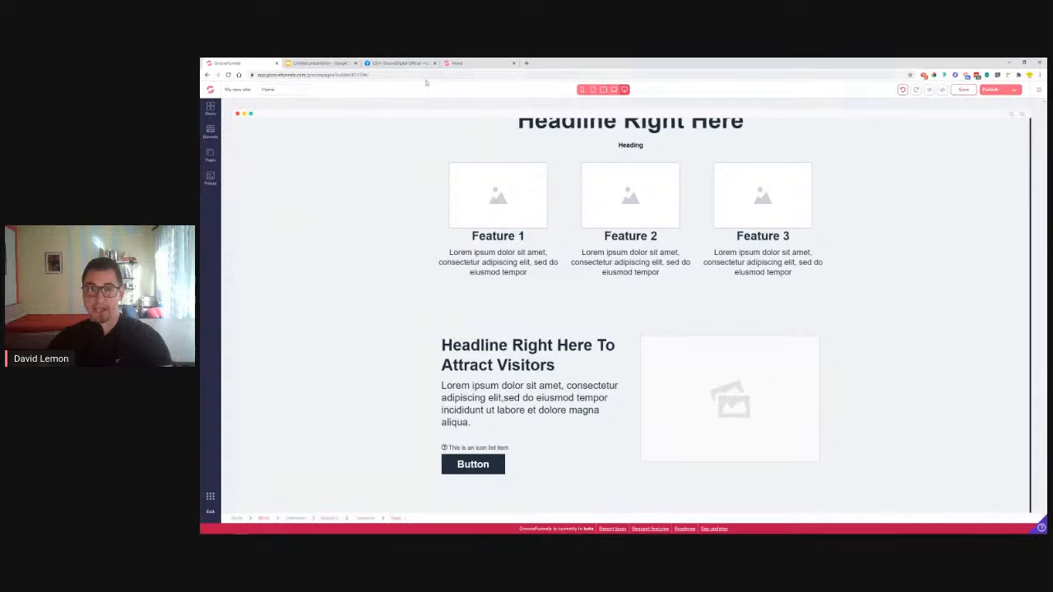
click(957, 90)
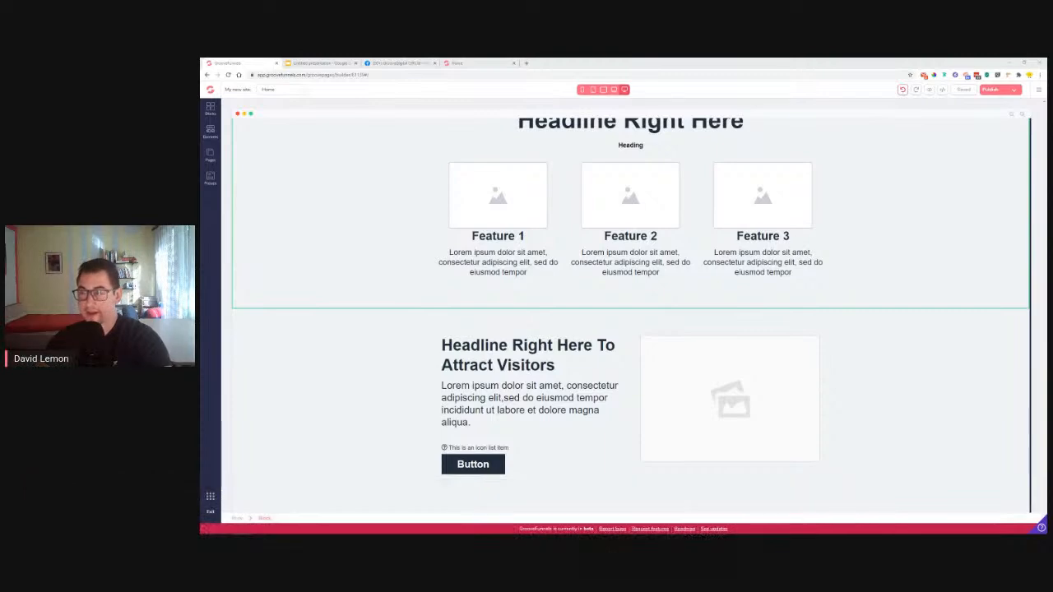
Close an unneeded browser tab, reorder the tabs, and switch to the Lemon Travel reference page
scroll(625, 313, up, 1)
scroll(828, 264, down, 1)
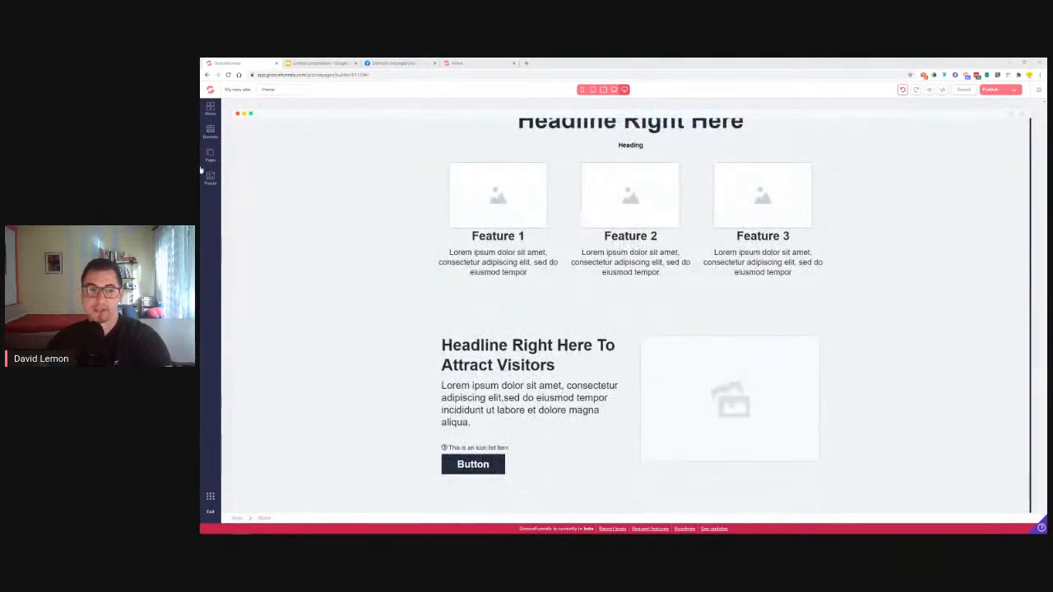
click(211, 136)
scroll(271, 328, down, 6)
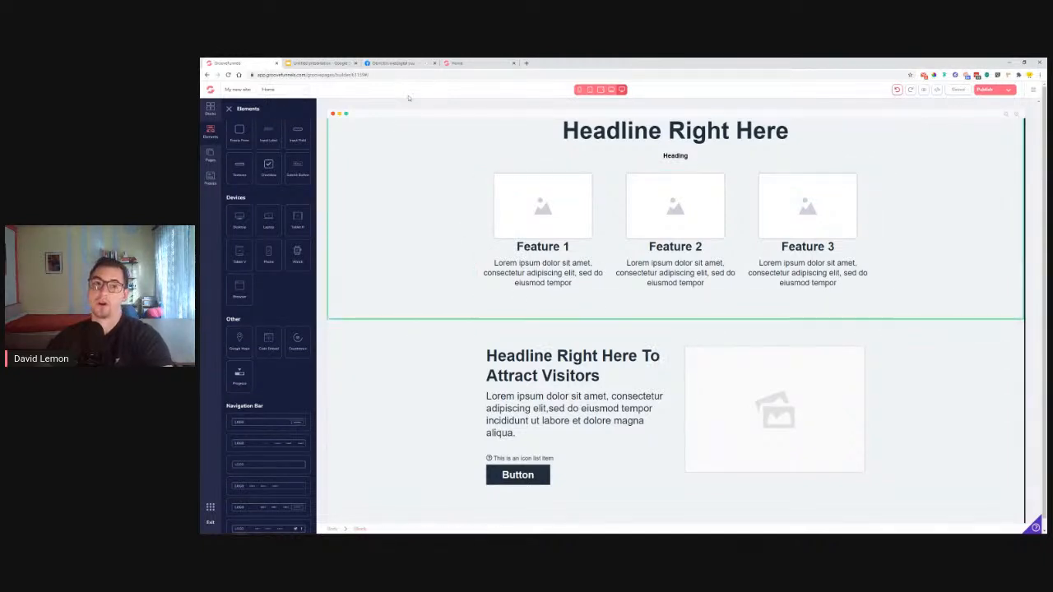
click(434, 62)
drag(302, 66, 380, 64)
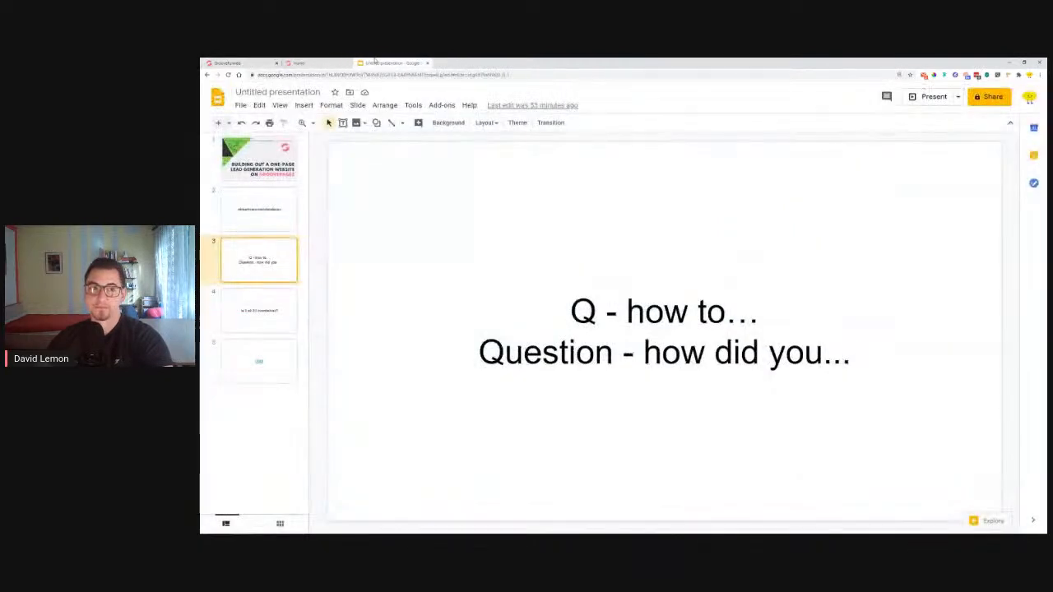
click(317, 63)
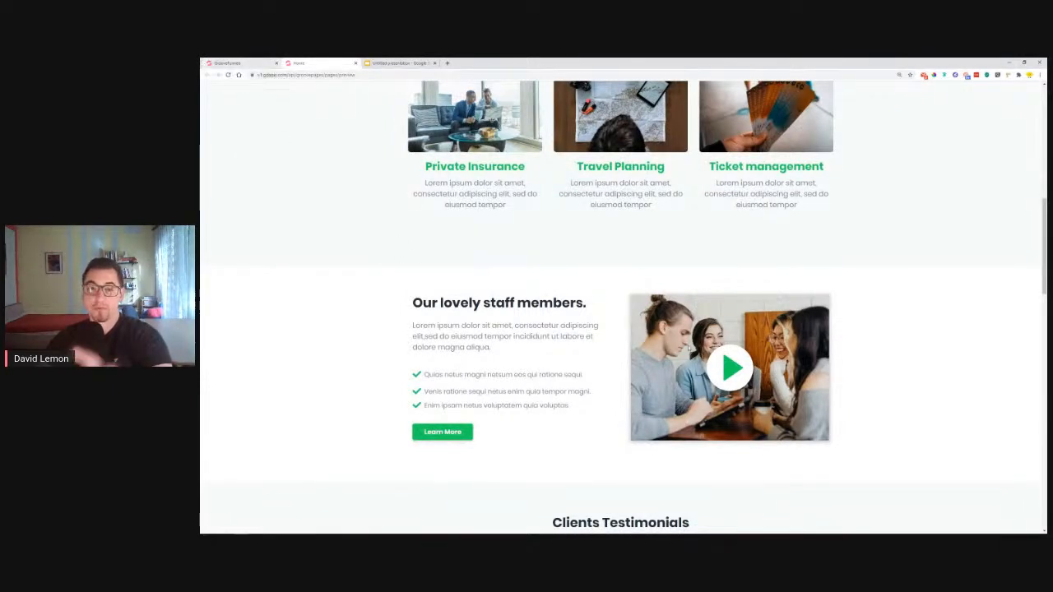
Review the reference site's Clients Testimonials section, then show the Blocks library in the builder
scroll(697, 287, up, 1)
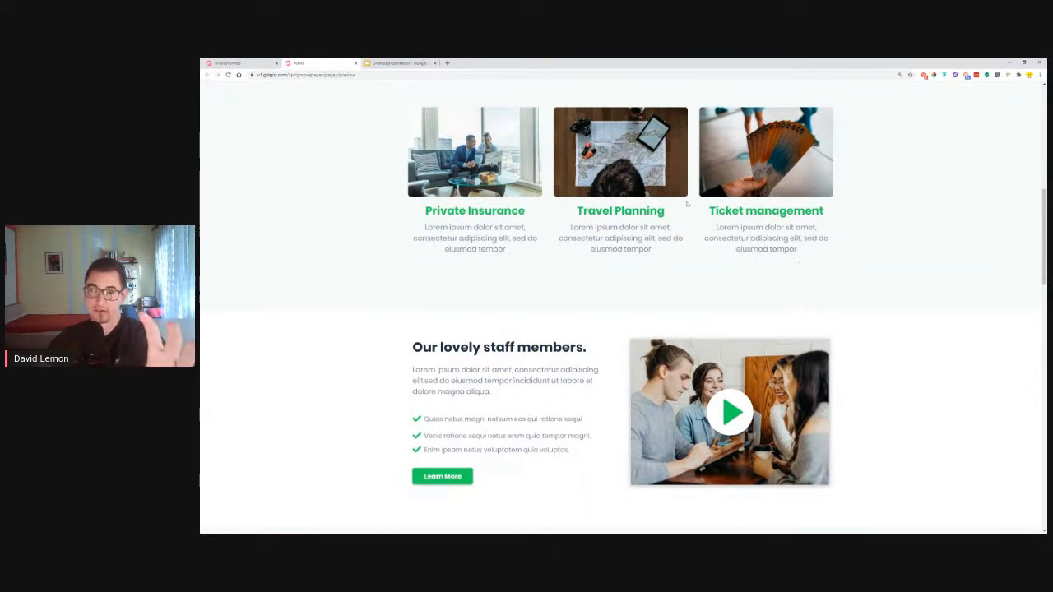
scroll(622, 312, down, 2)
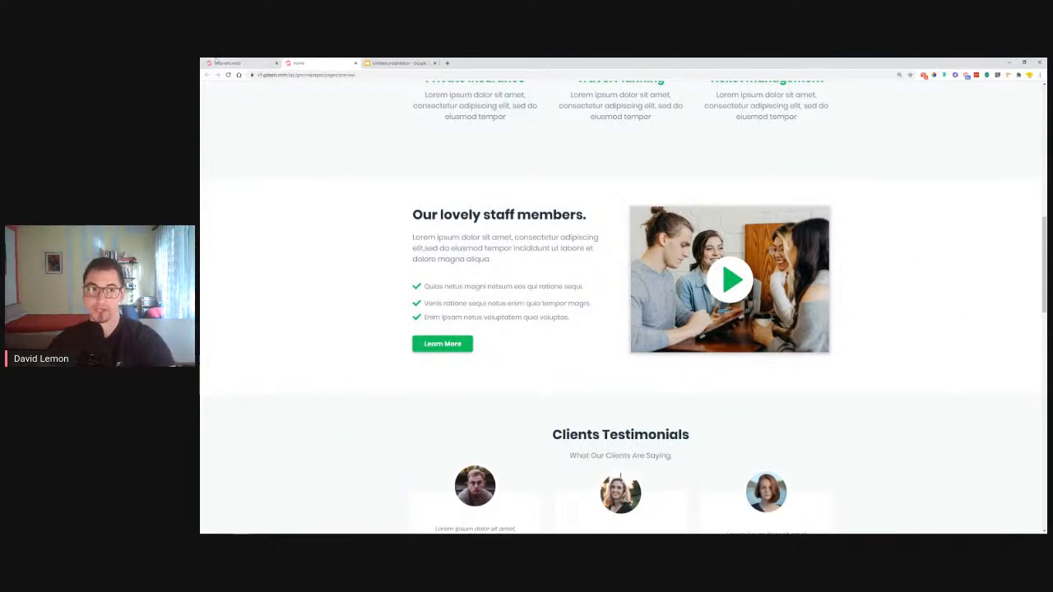
click(218, 63)
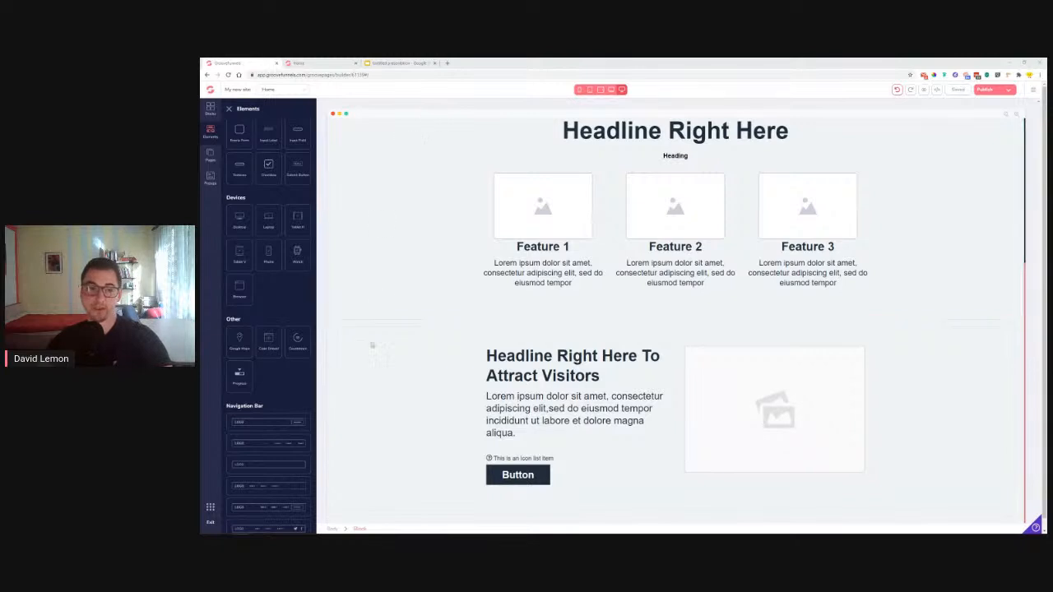
key(ctrl+Tab)
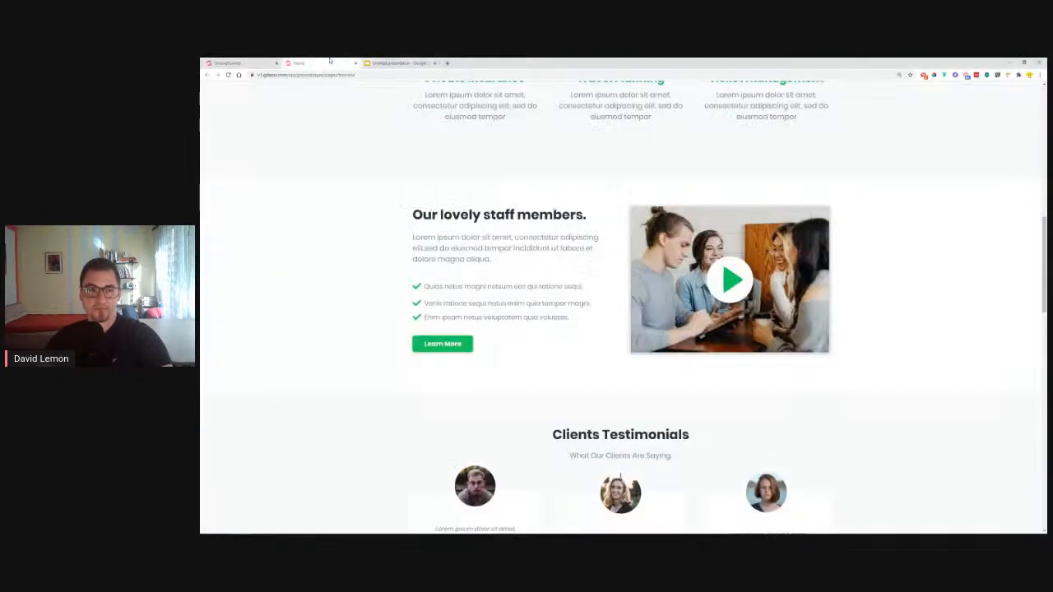
scroll(402, 231, down, 3)
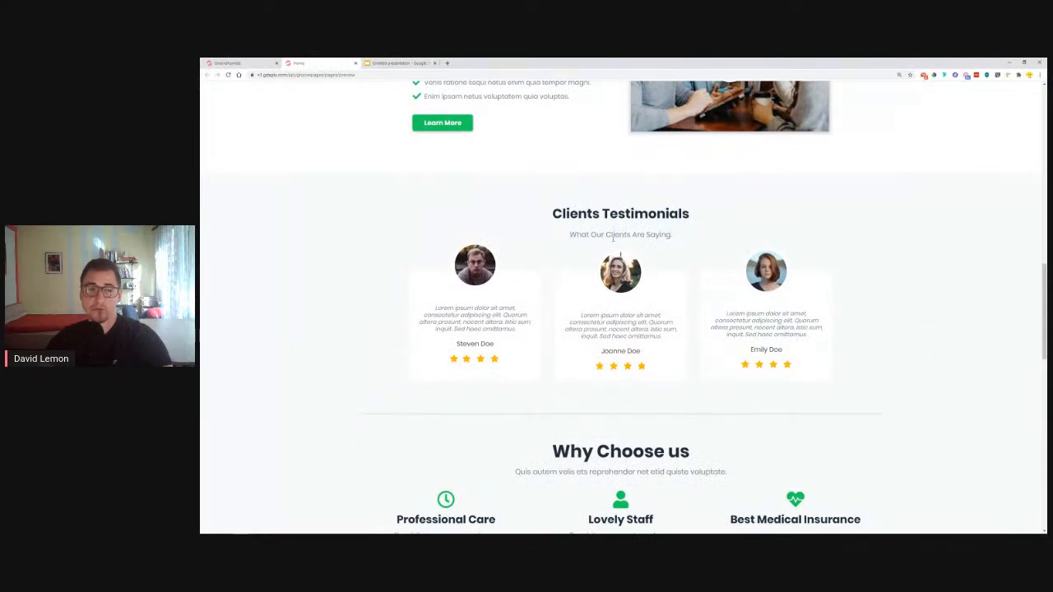
click(239, 62)
click(210, 97)
Drag a three-card Testimonials wireframe below the Attract Visitors headline section
click(295, 119)
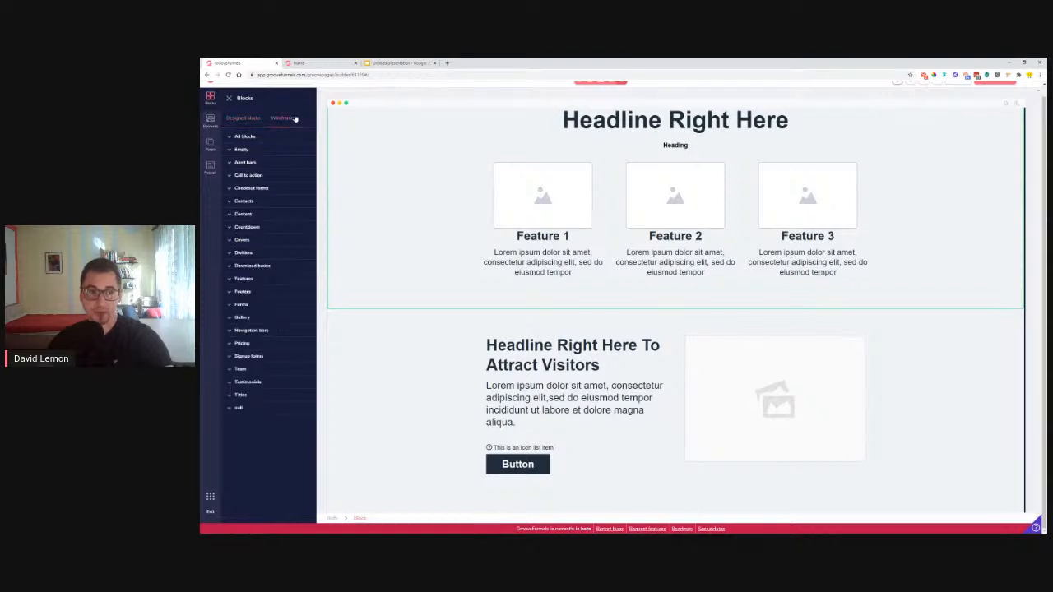
click(265, 386)
scroll(268, 387, down, 4)
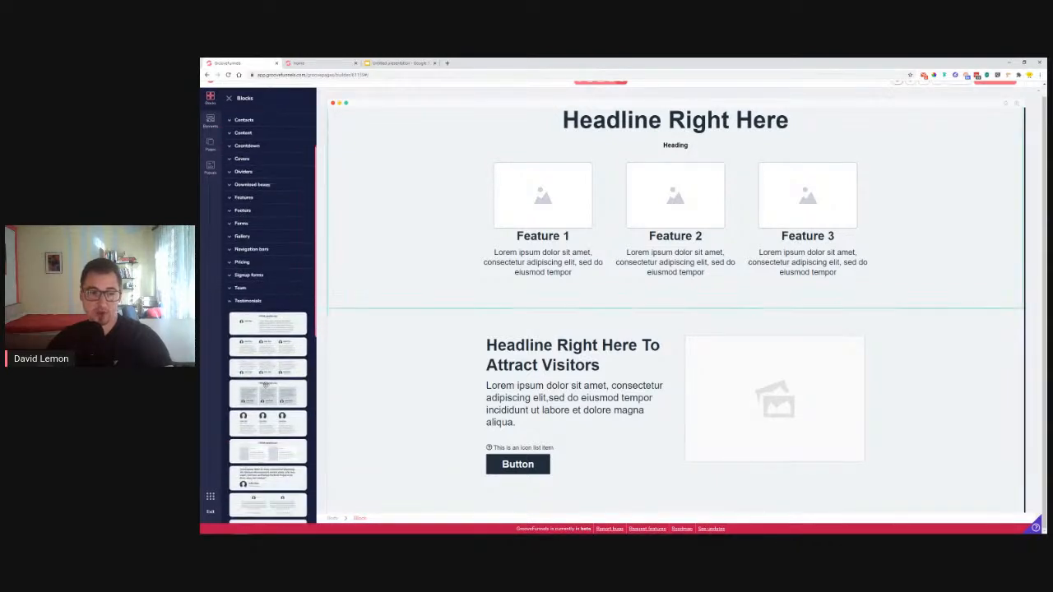
scroll(271, 378, down, 5)
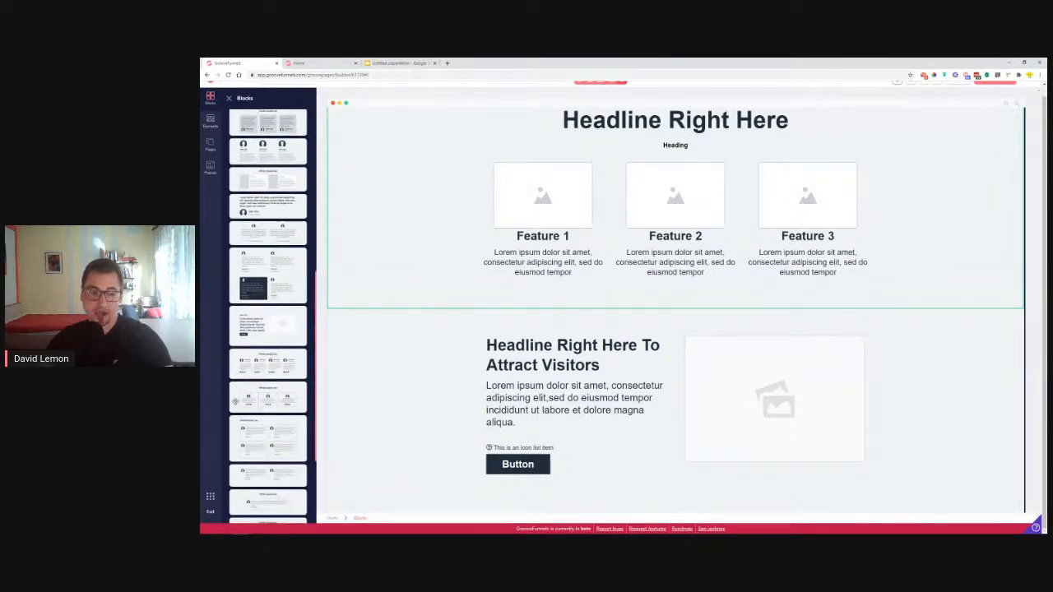
drag(252, 396, 623, 506)
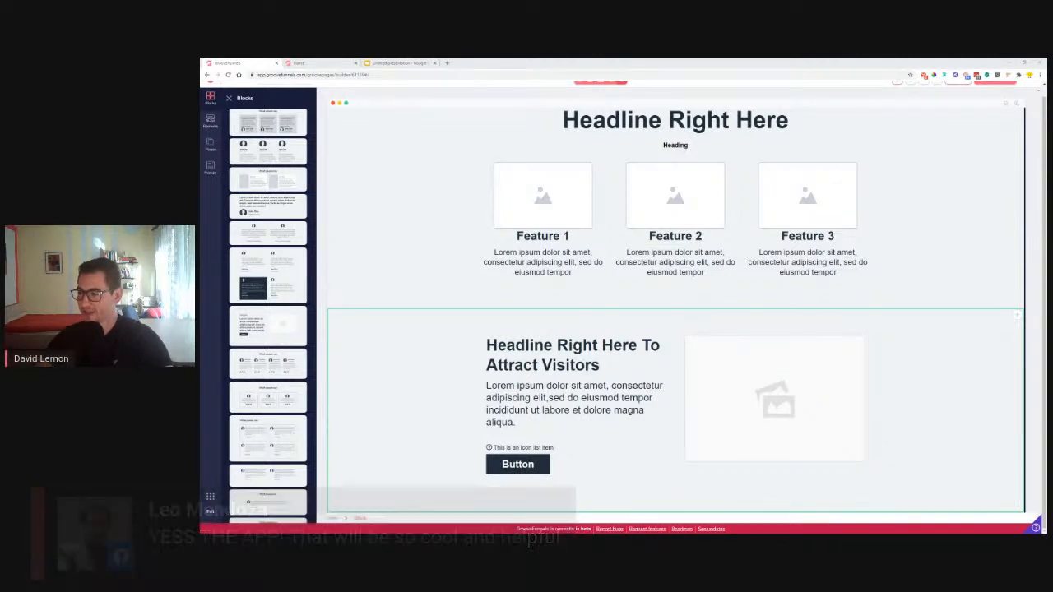
Compare with the reference site's testimonials, then select the first card's LinkedIn icon
scroll(443, 382, down, 3)
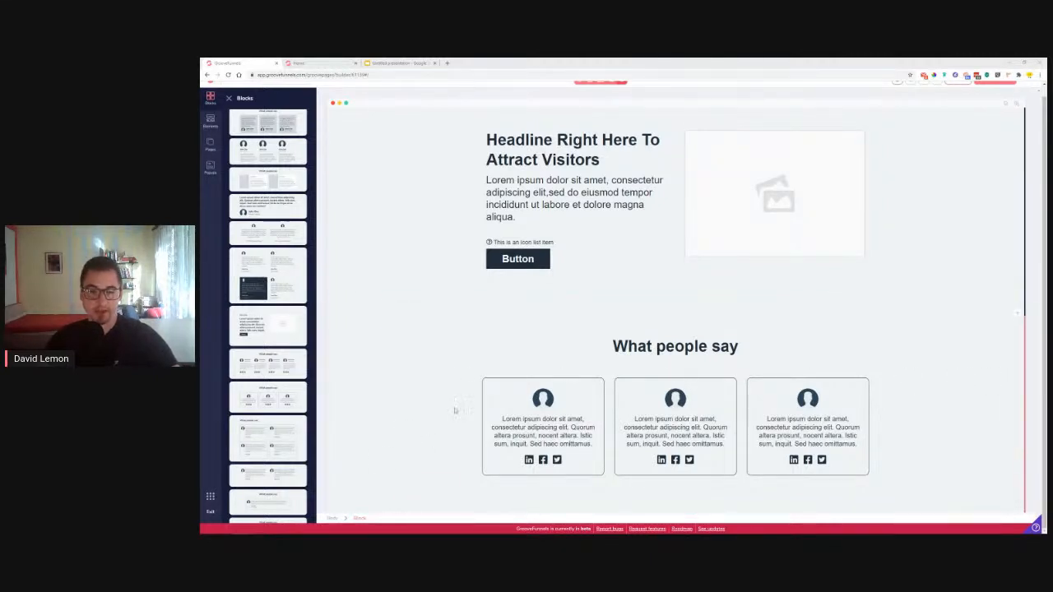
click(325, 64)
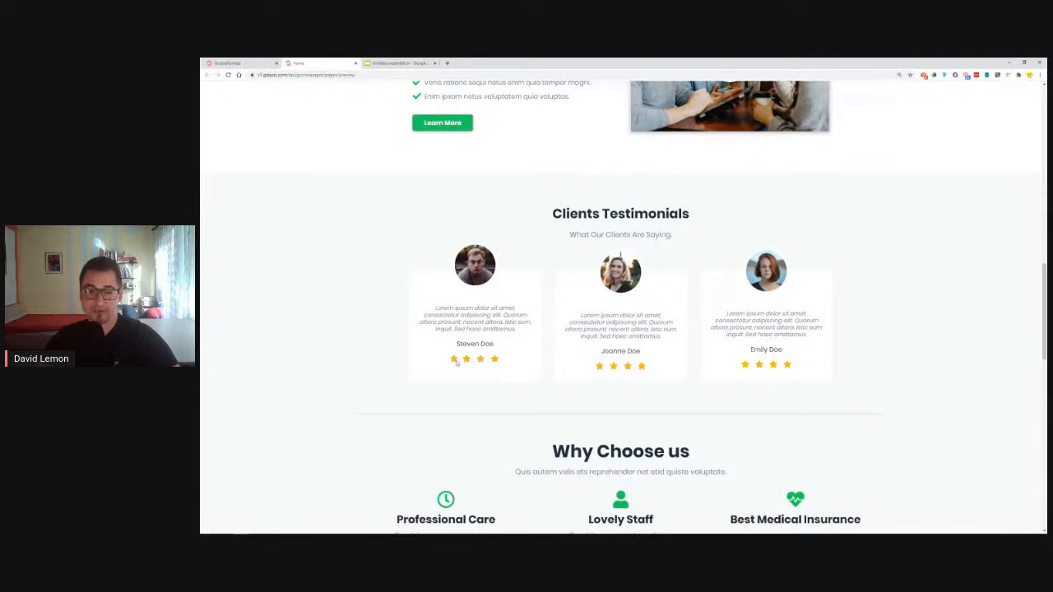
click(259, 63)
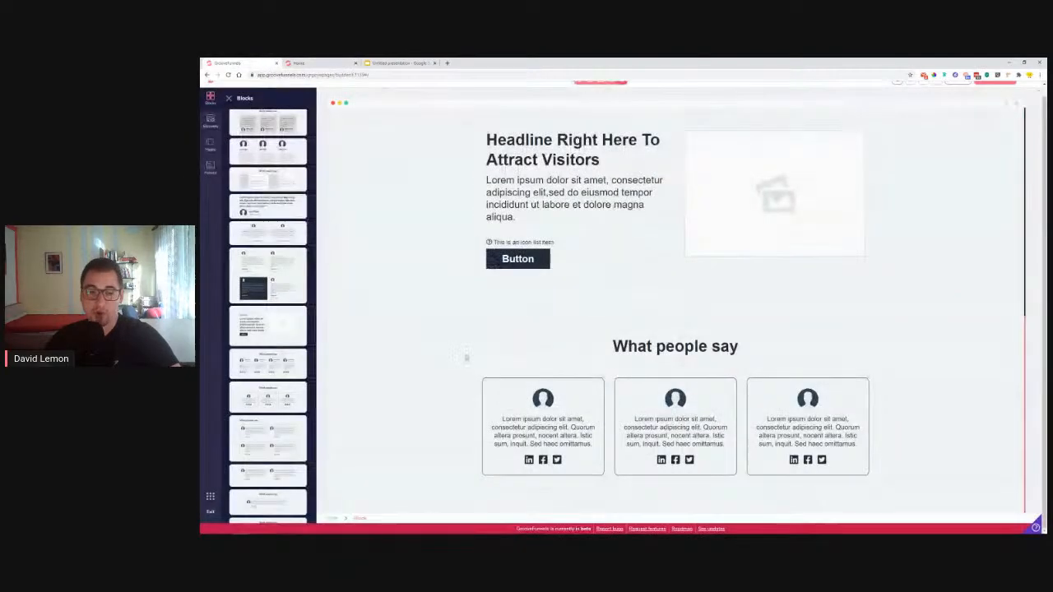
click(529, 460)
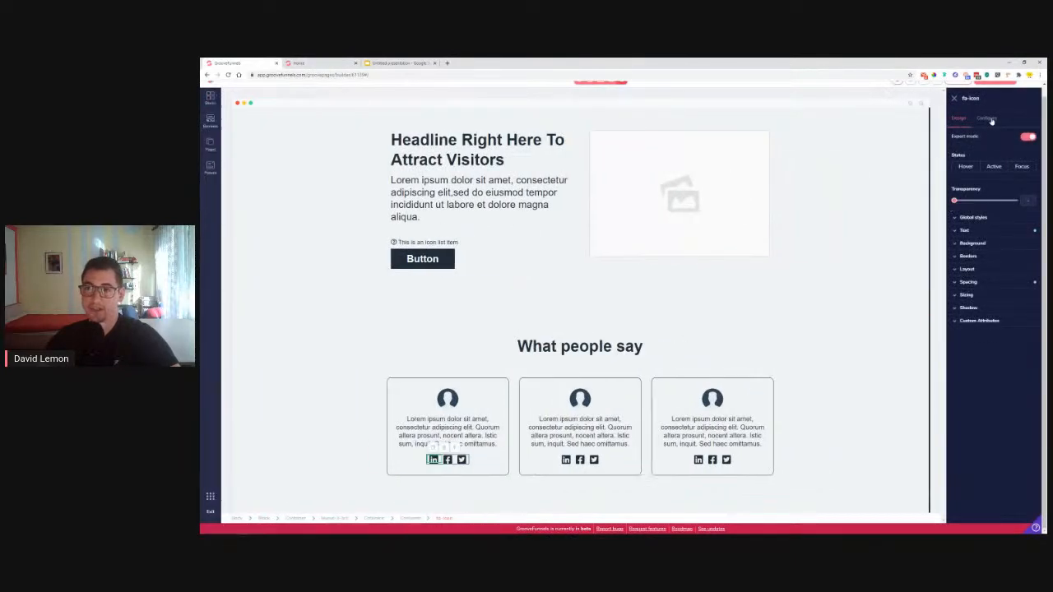
Change the LinkedIn icon to a solid star (fas fa-star) in orange-tinted yellow
click(991, 121)
triple_click(995, 151)
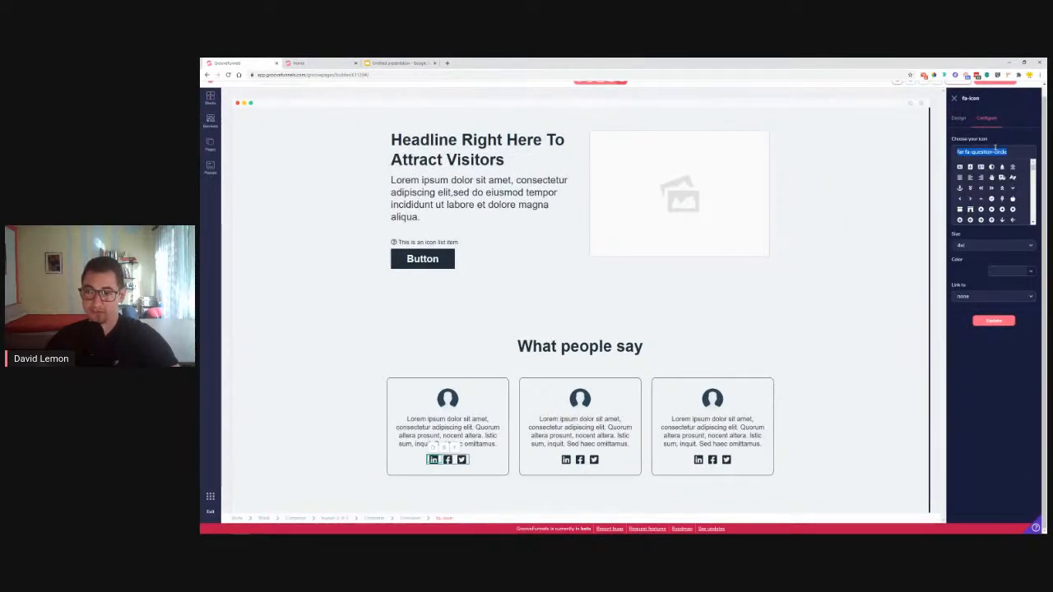
text(star)
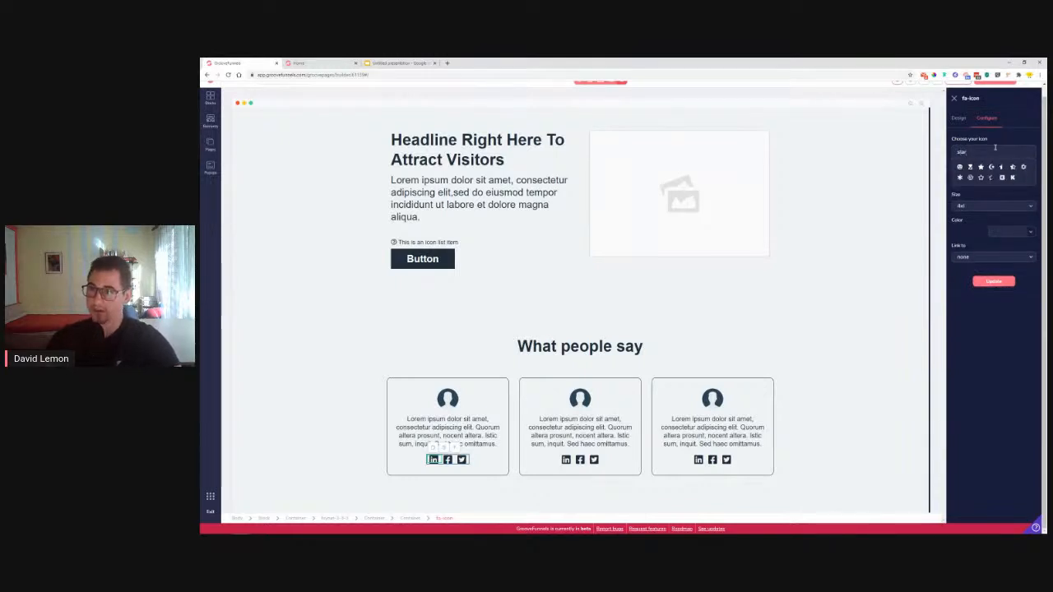
click(981, 168)
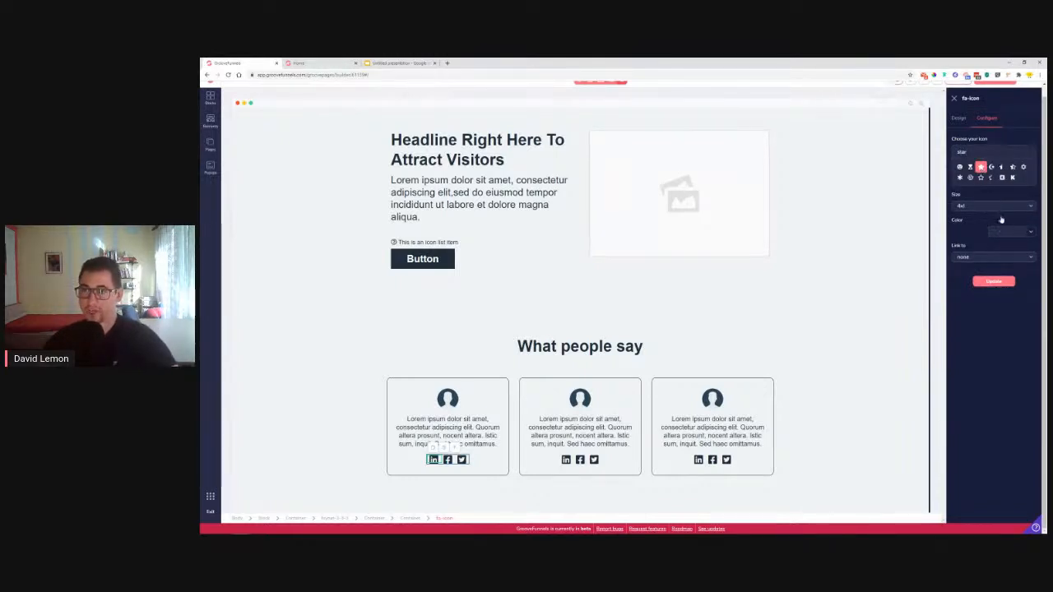
click(1030, 274)
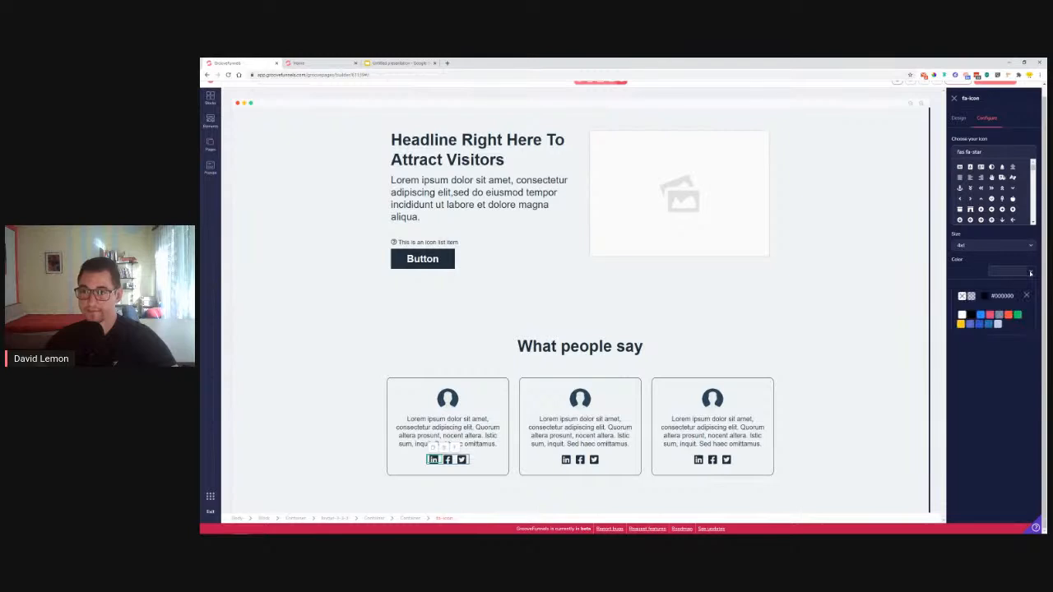
click(960, 323)
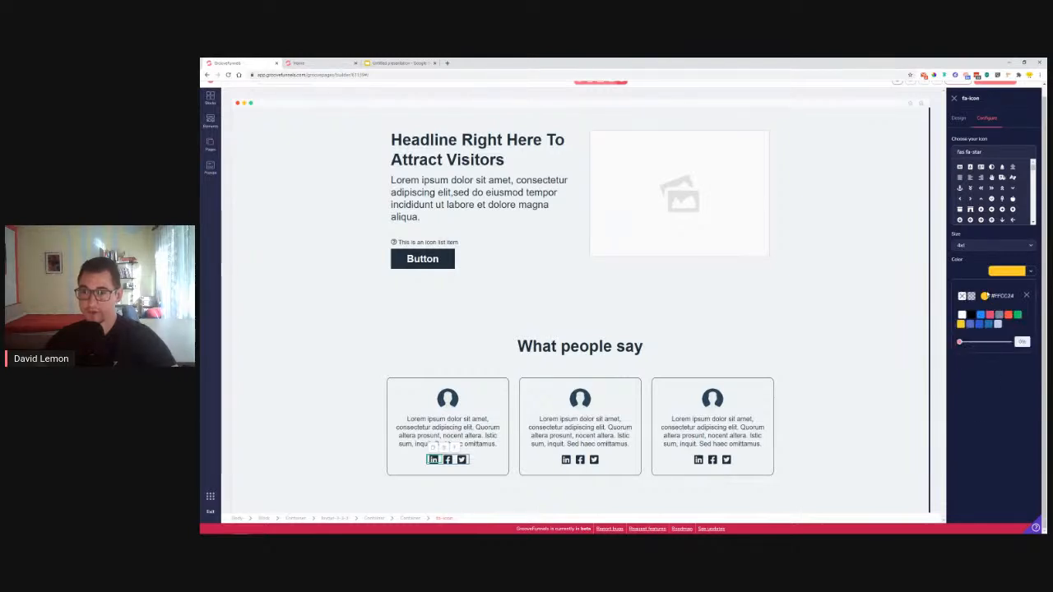
click(985, 297)
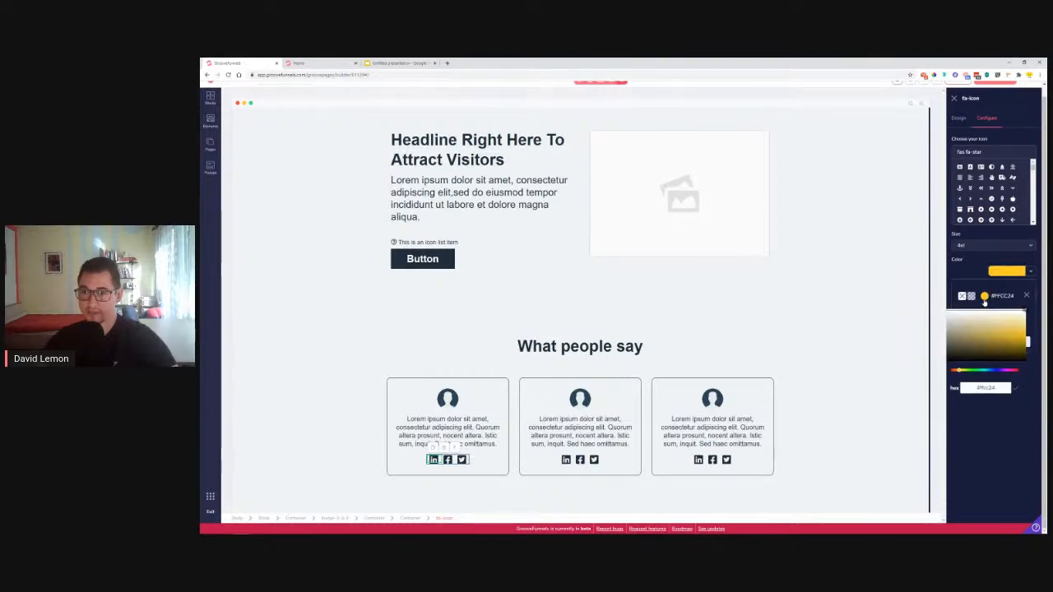
click(959, 370)
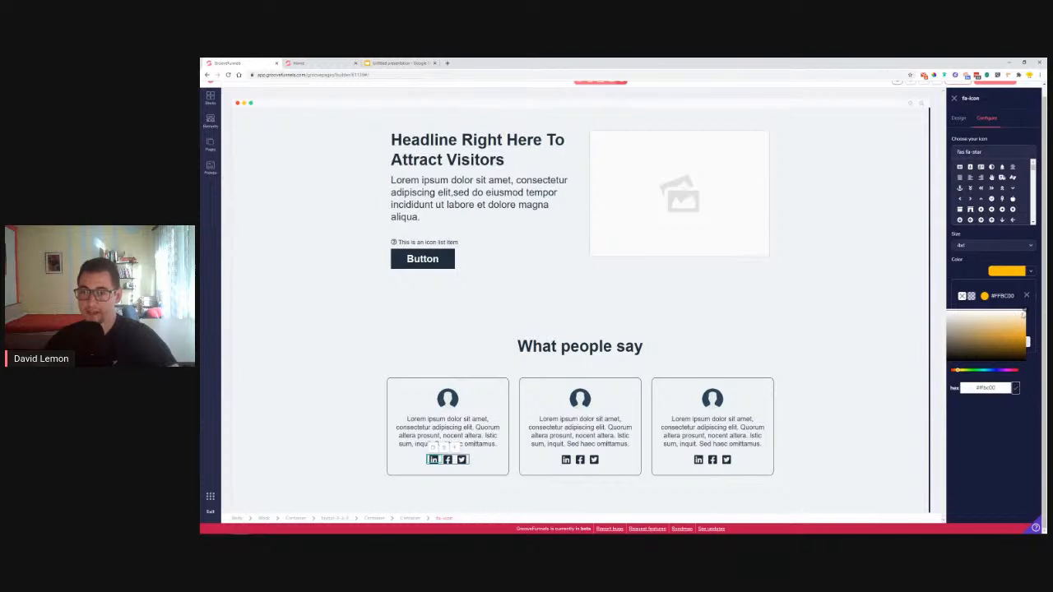
click(1027, 296)
click(1004, 320)
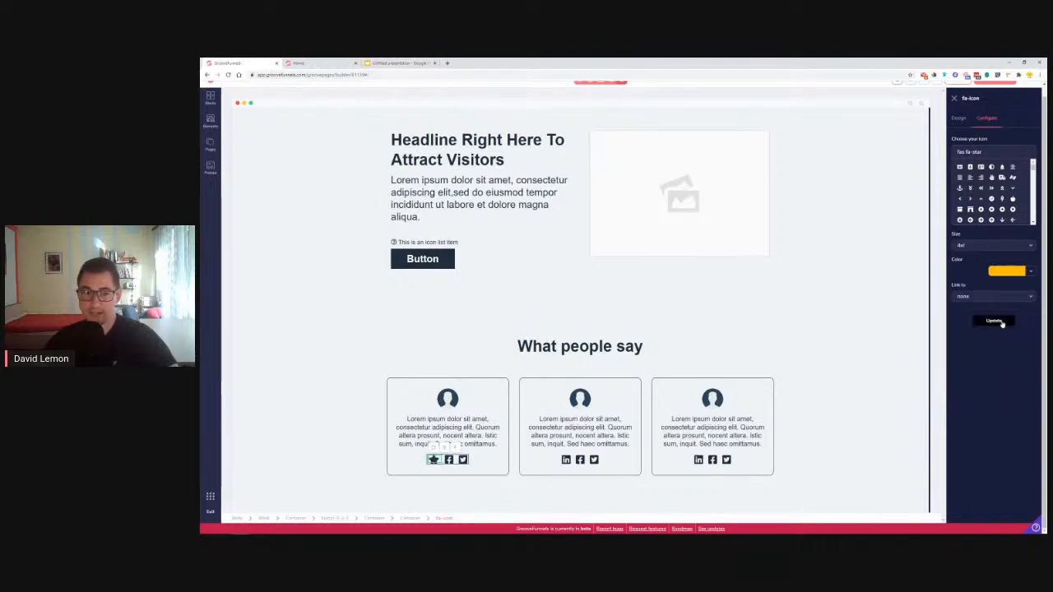
click(957, 118)
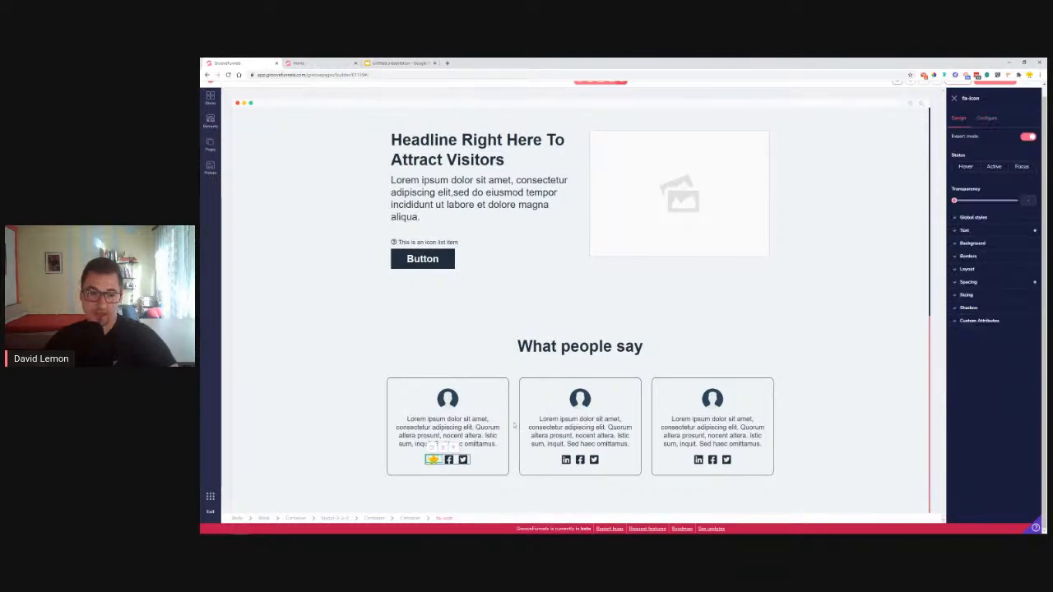
Duplicate the star icon and delete the Facebook and Twitter icons
click(433, 449)
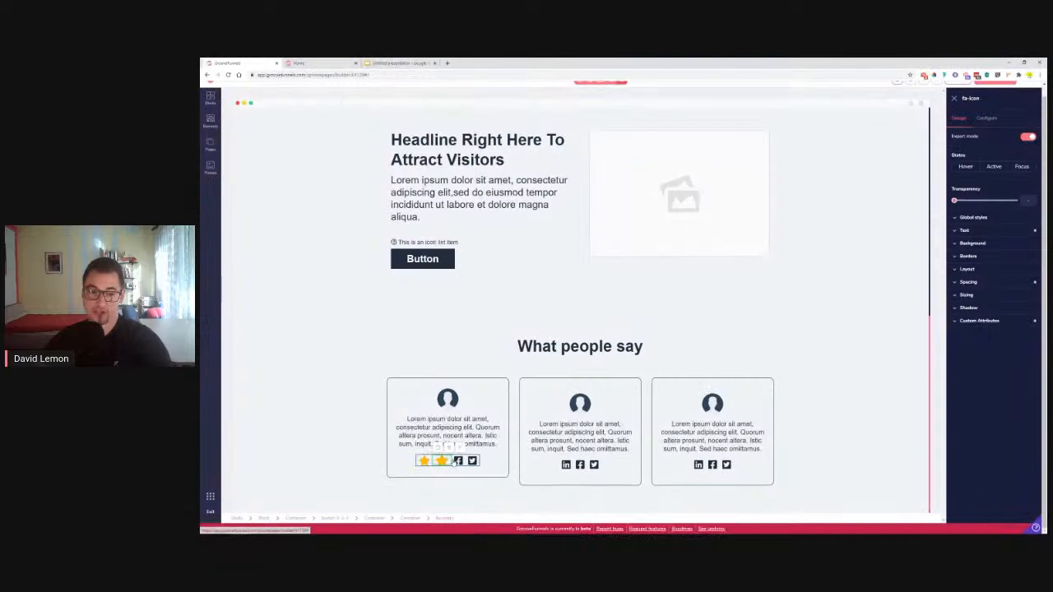
click(468, 451)
click(636, 319)
click(515, 475)
click(474, 456)
click(636, 318)
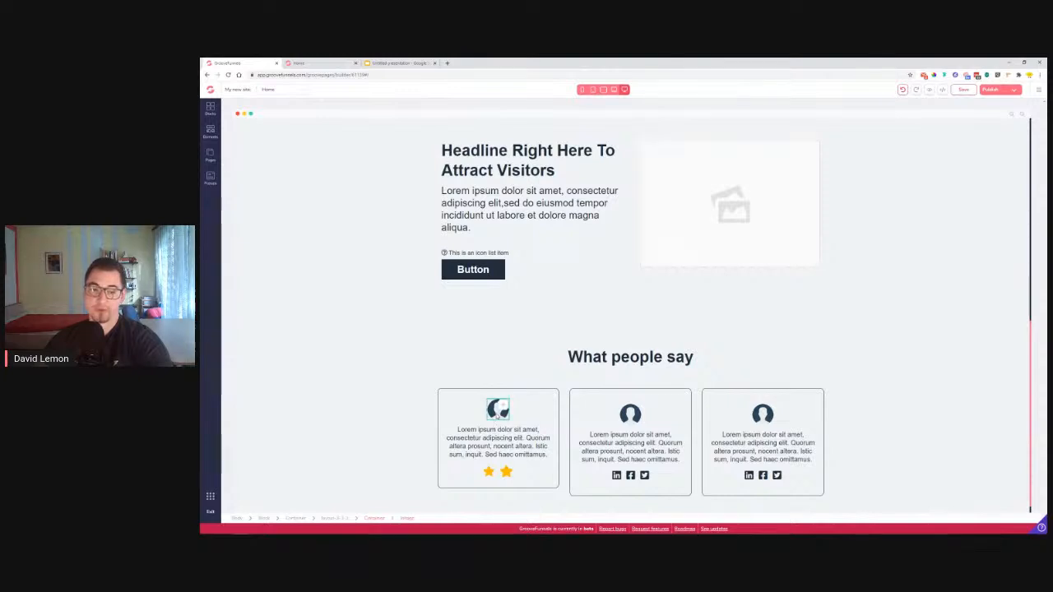
Save the page, then check the reference site's Why Choose us section before returning
click(498, 411)
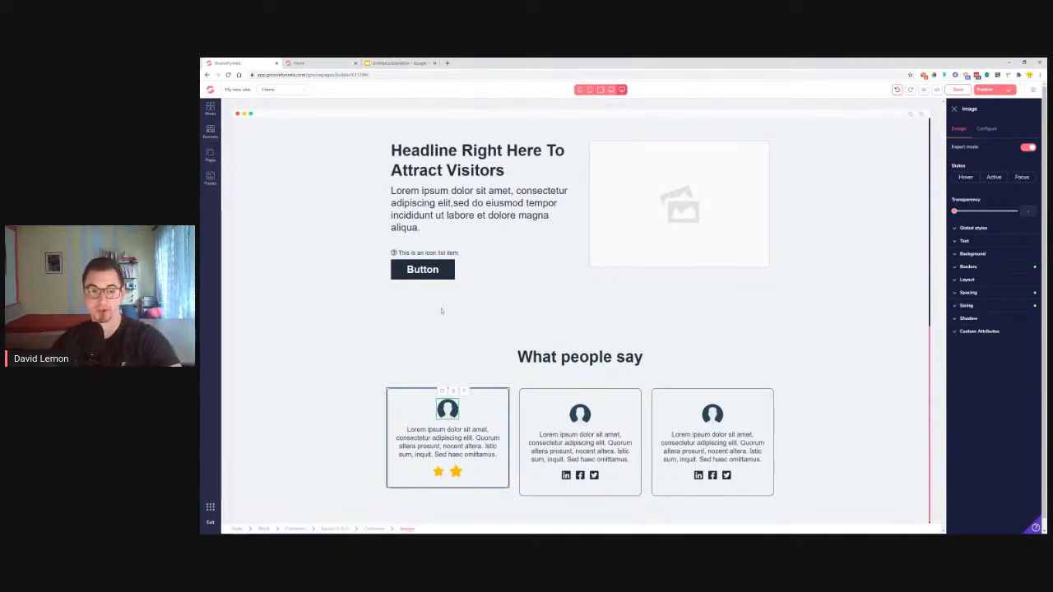
scroll(375, 329, down, 1)
click(961, 91)
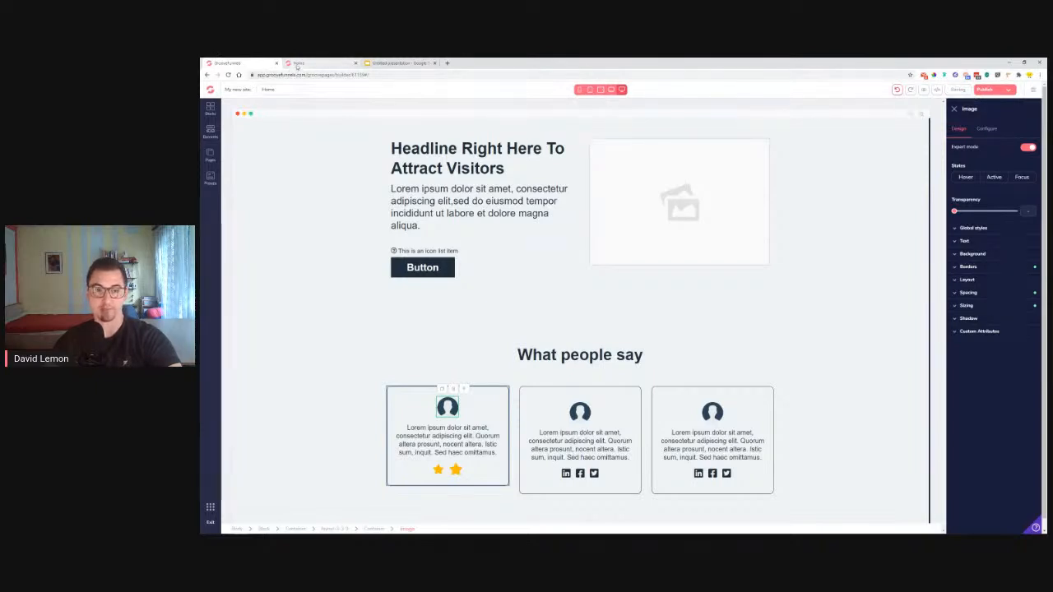
click(298, 64)
scroll(706, 185, down, 5)
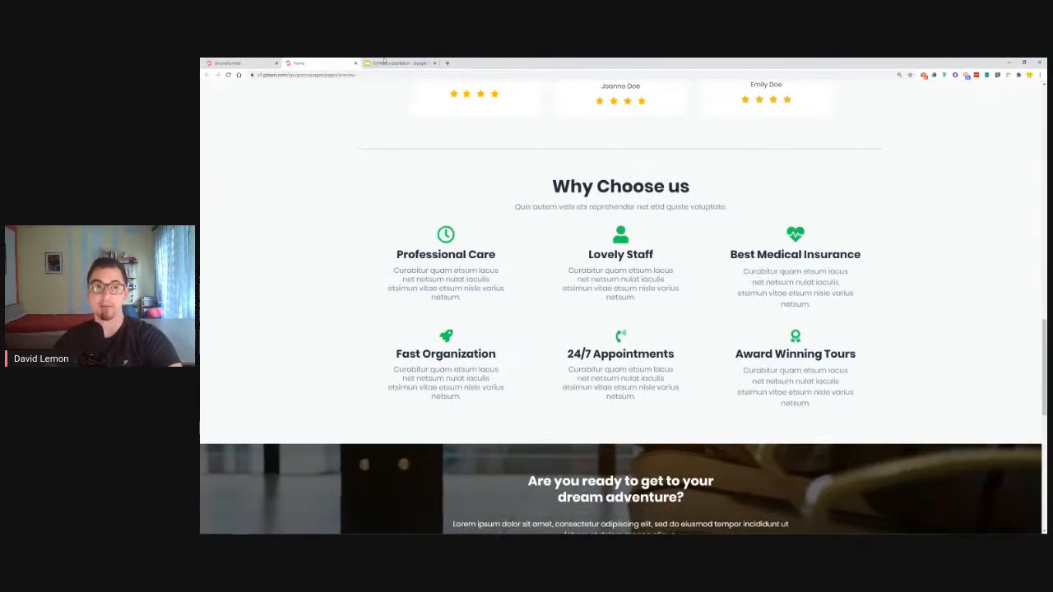
click(235, 63)
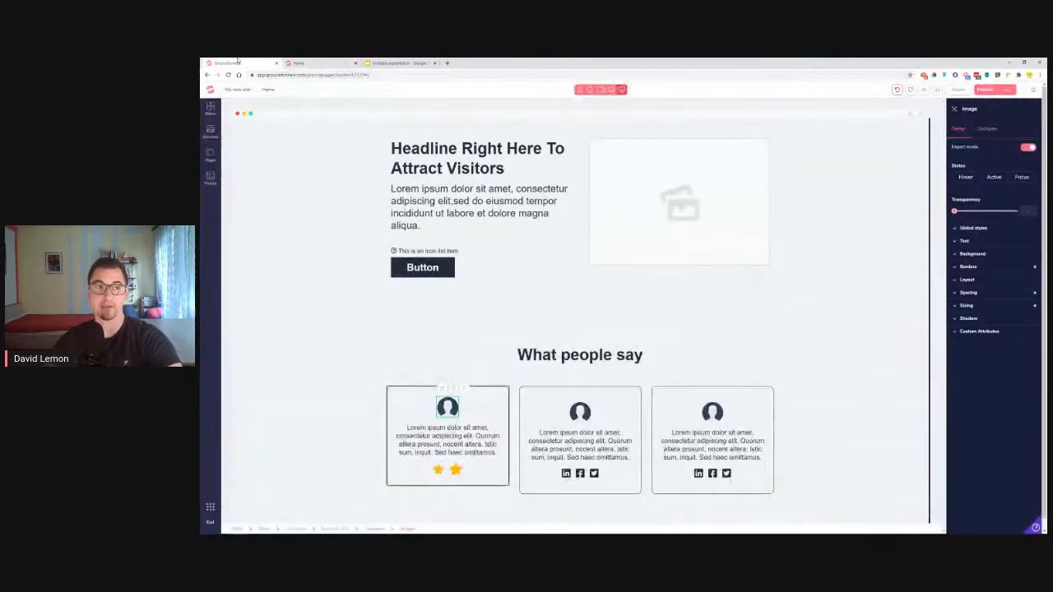
Drag a three-feature Features wireframe below the 'What people say' testimonials
click(212, 110)
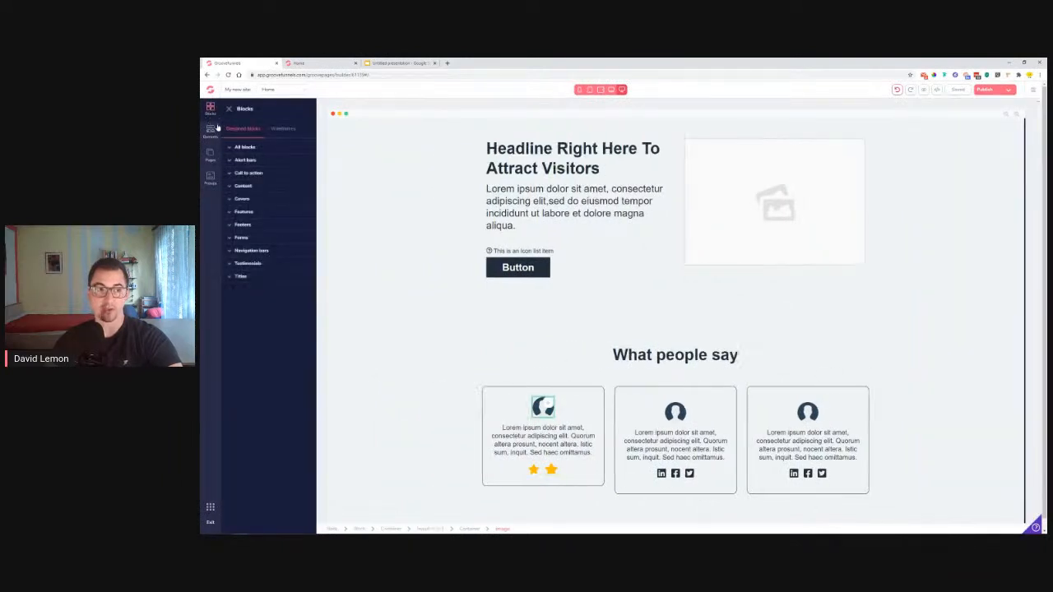
click(283, 129)
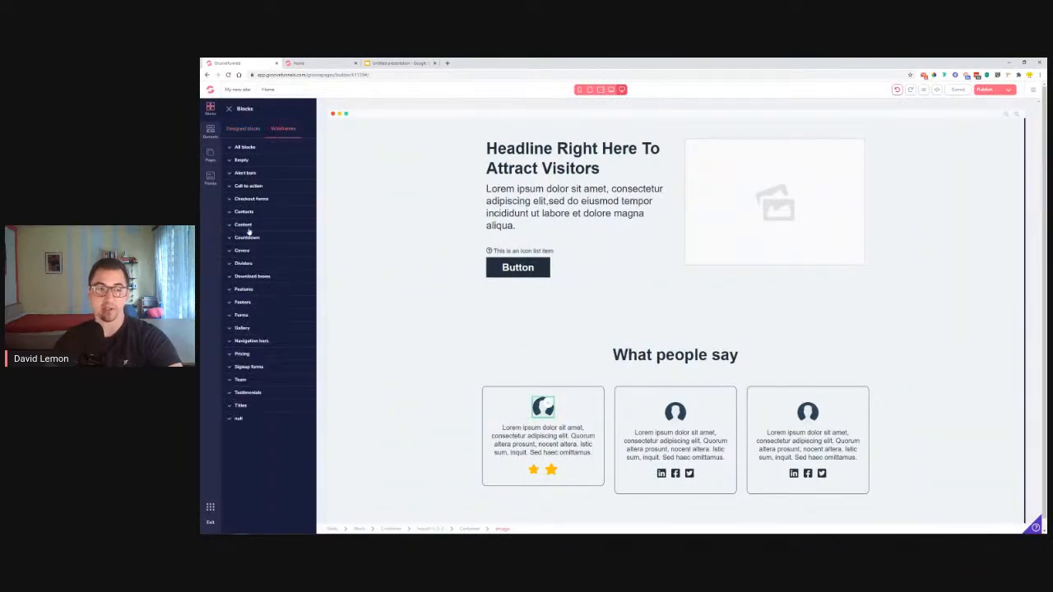
click(247, 290)
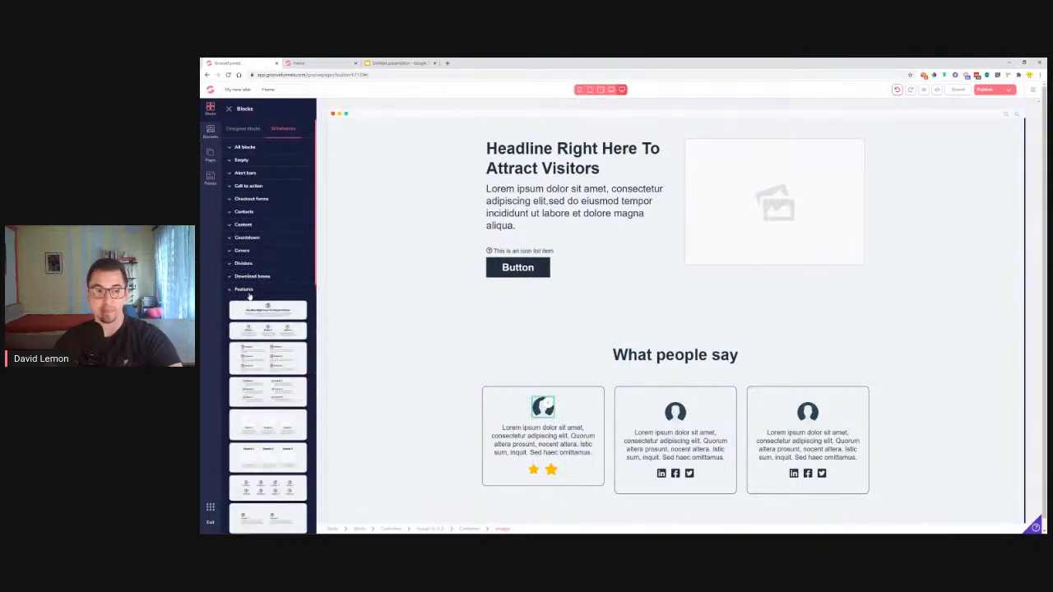
scroll(255, 300, down, 5)
scroll(259, 303, down, 3)
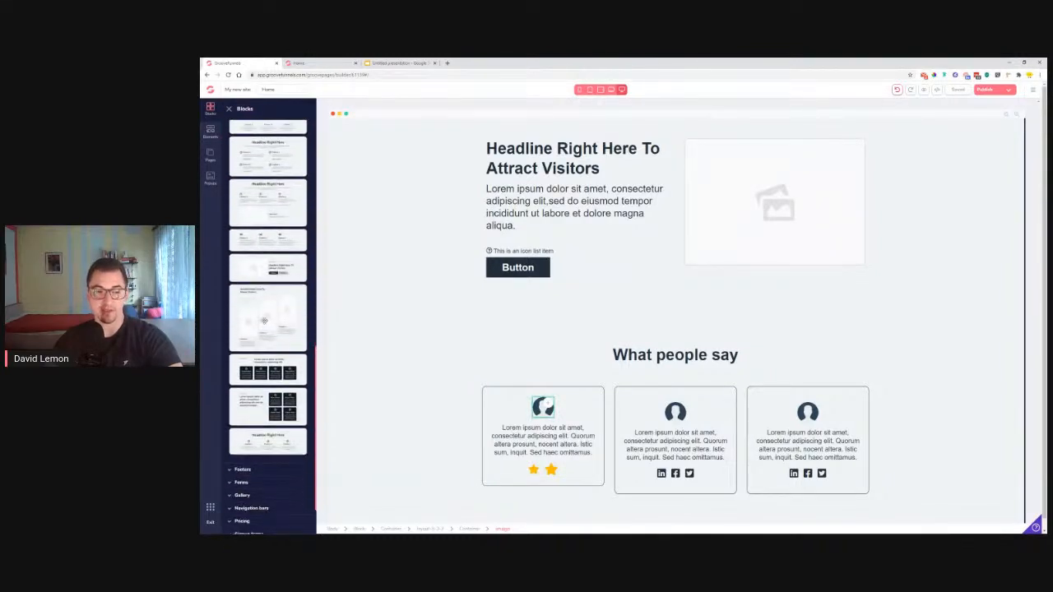
drag(463, 442, 682, 490)
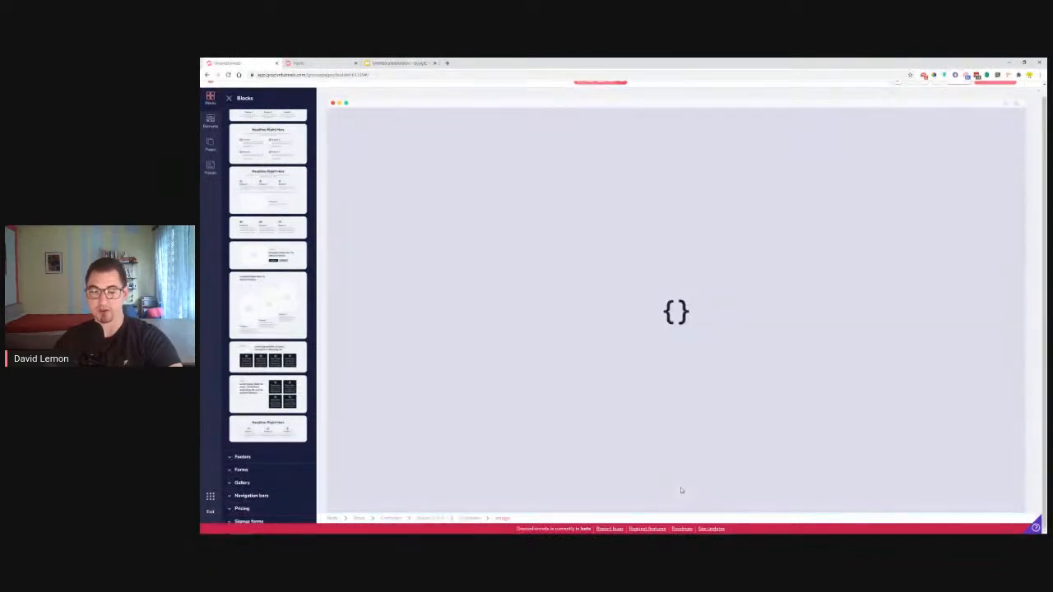
Duplicate the small Heading subtitle and move the copy under the new features headline
scroll(671, 475, down, 3)
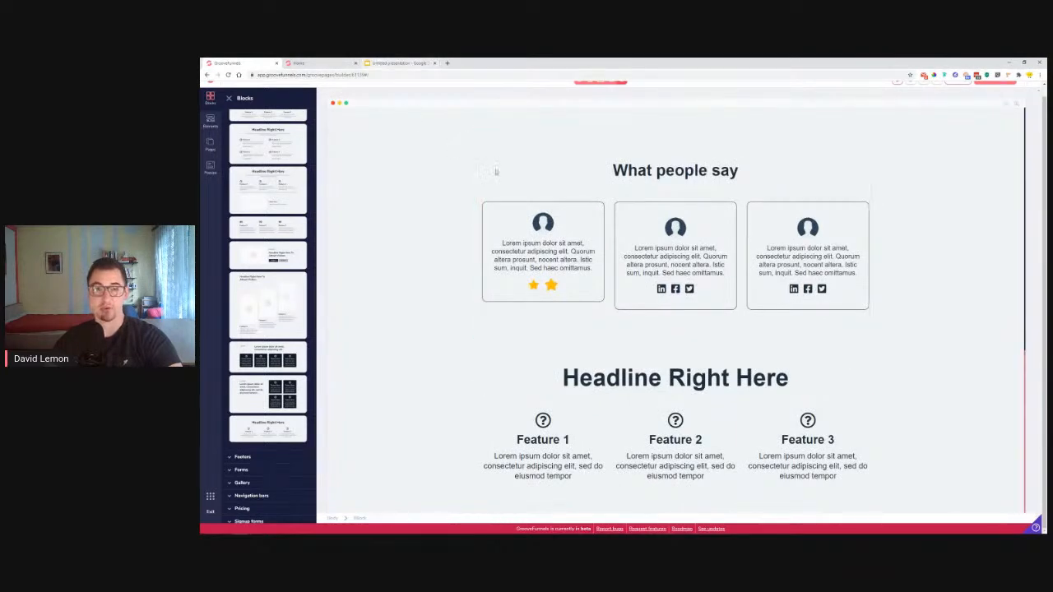
scroll(614, 191, up, 2)
scroll(615, 191, up, 5)
scroll(672, 205, up, 5)
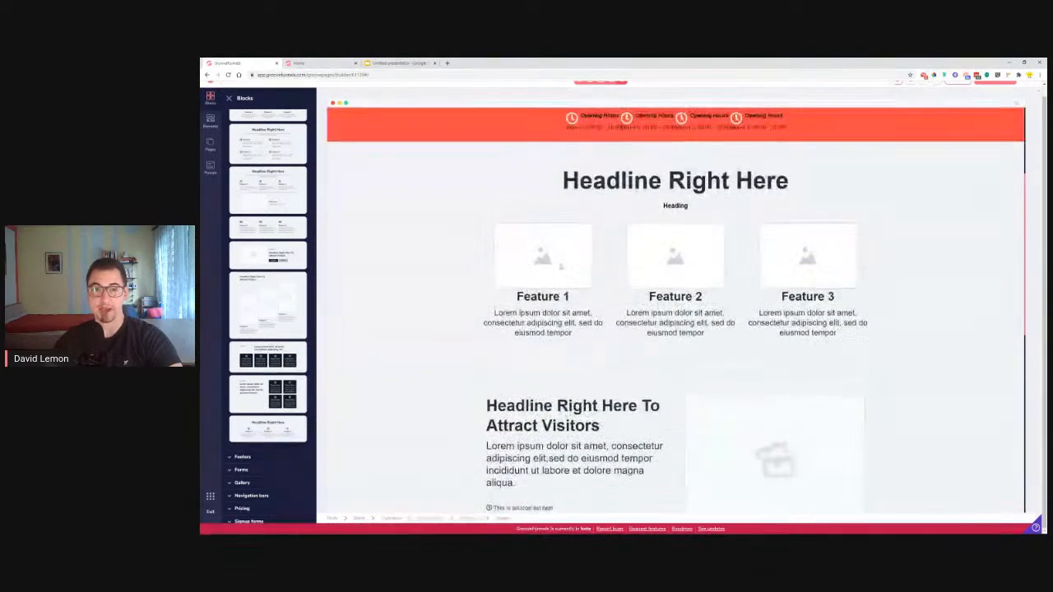
click(672, 205)
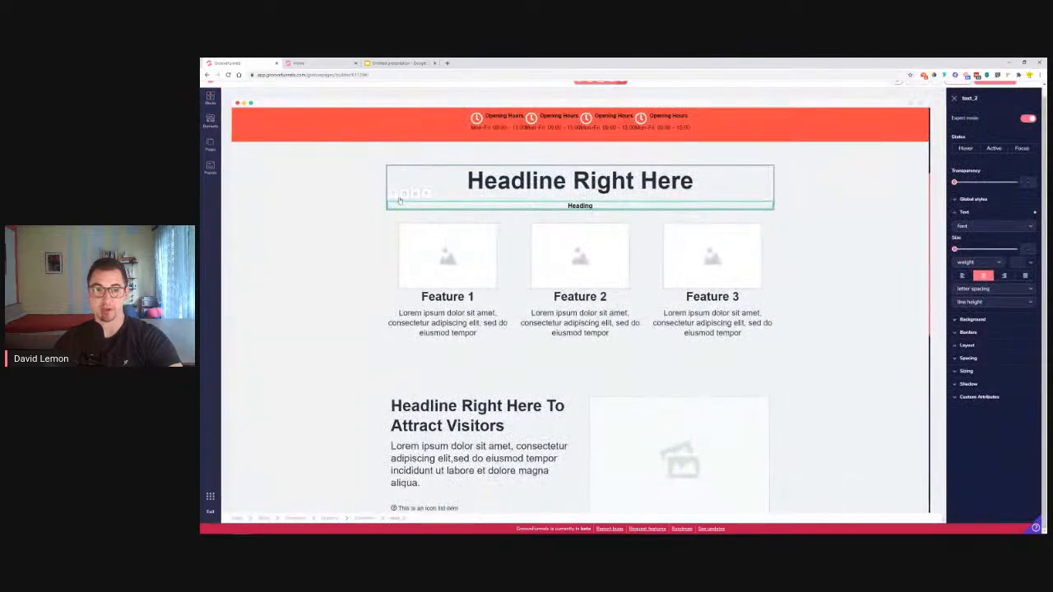
click(403, 195)
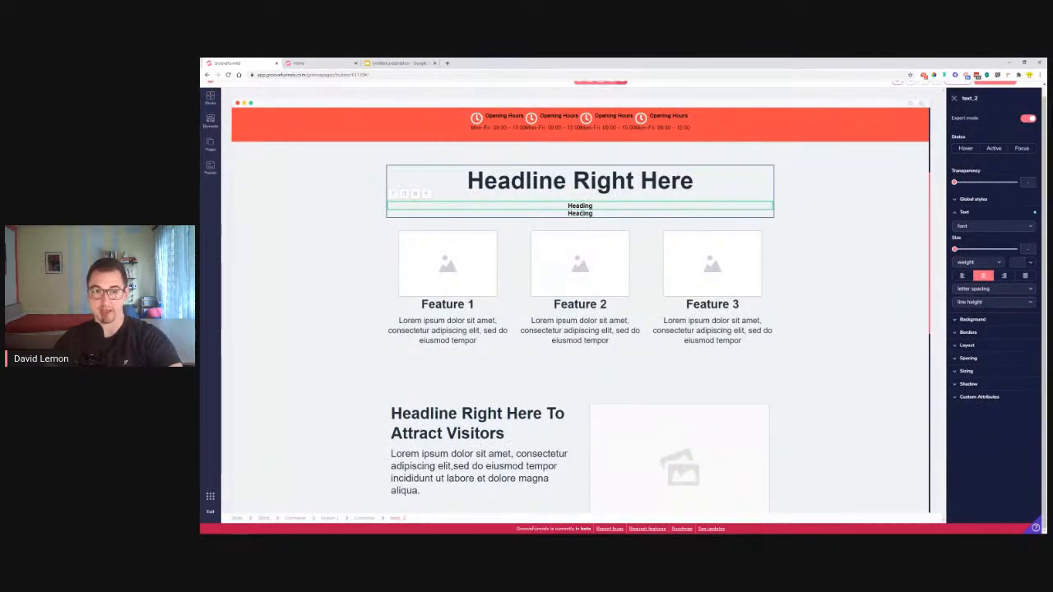
click(805, 232)
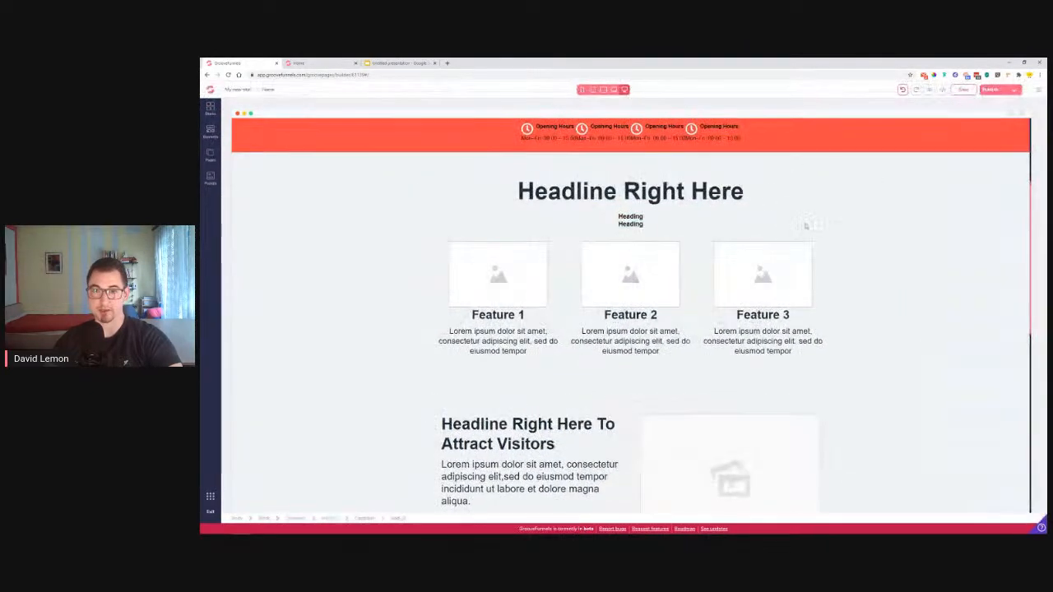
drag(817, 226, 654, 418)
click(654, 418)
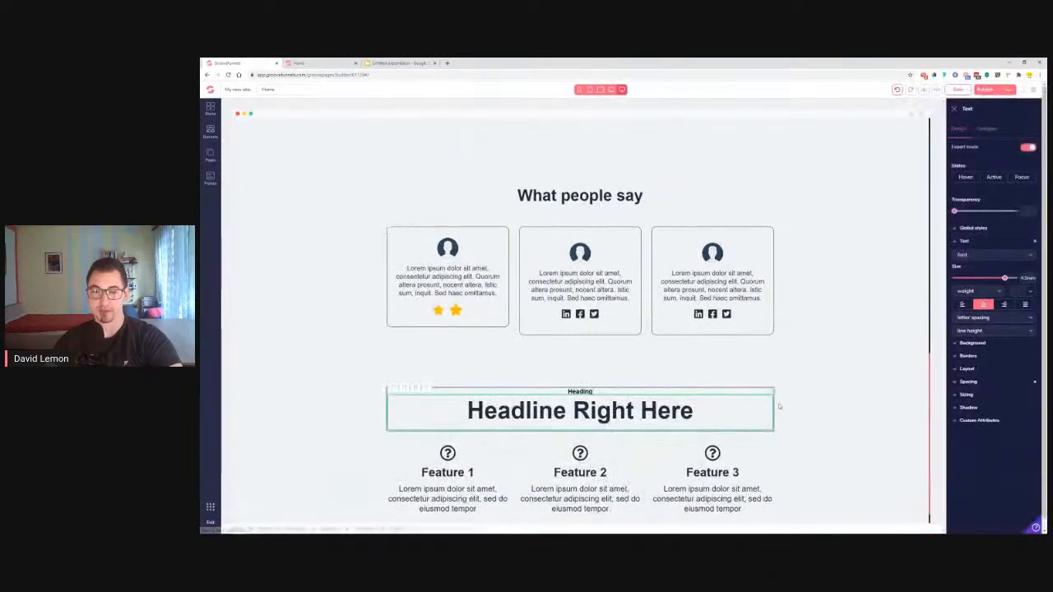
click(955, 110)
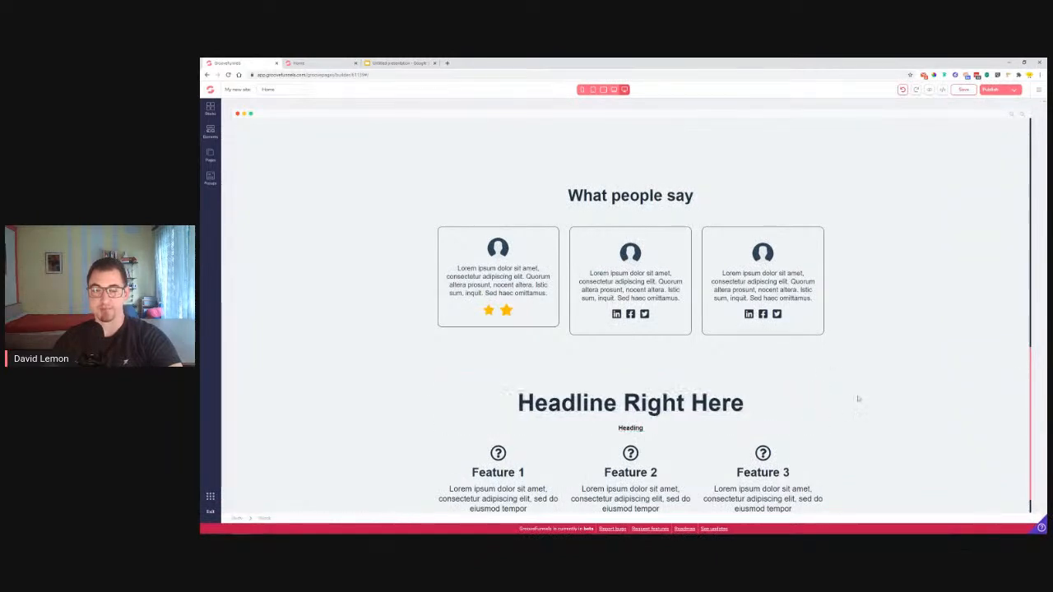
scroll(865, 400, down, 1)
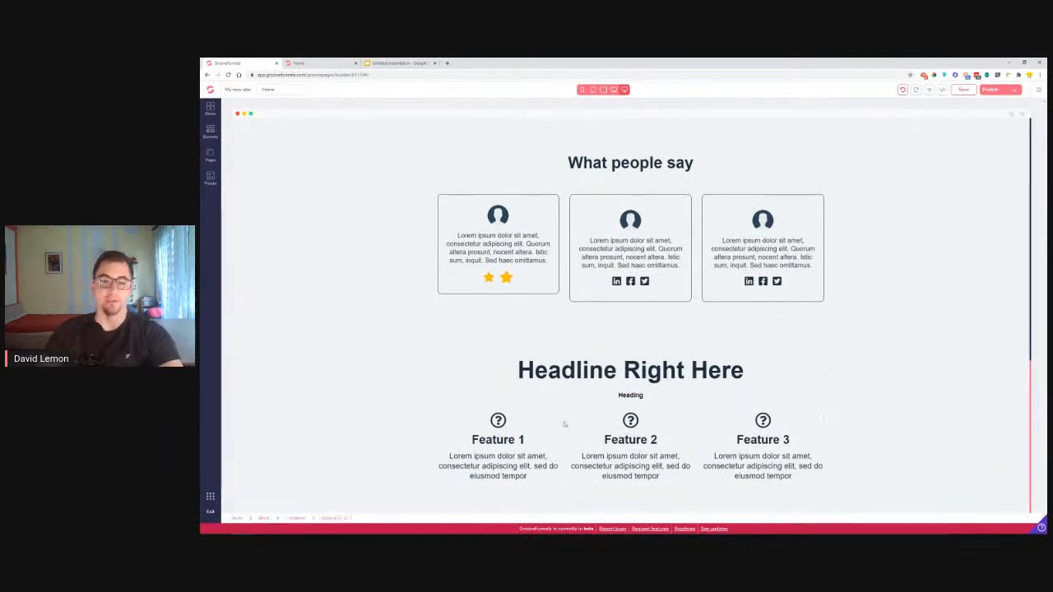
click(465, 442)
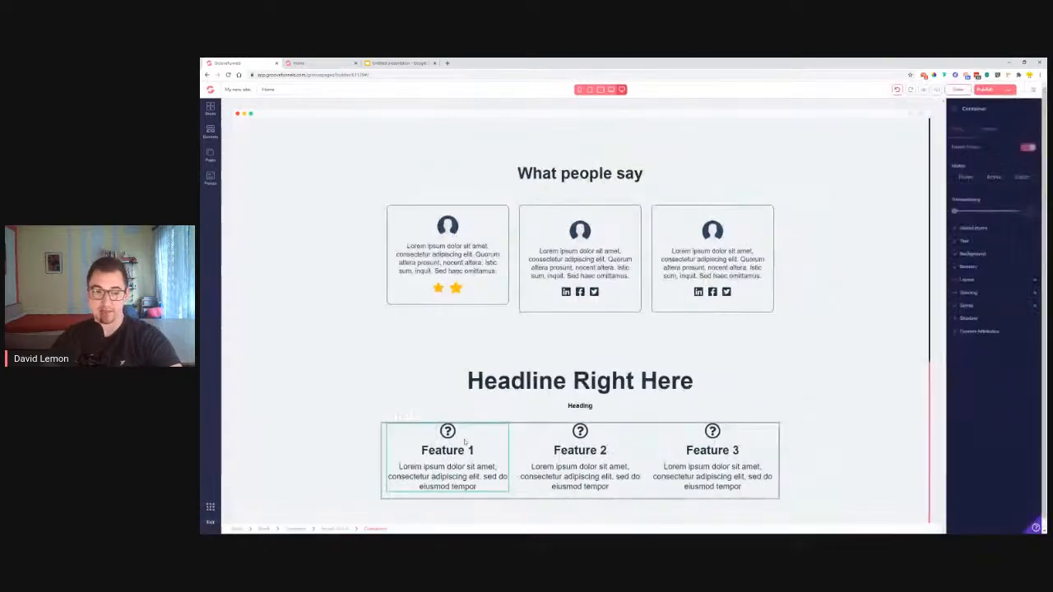
click(415, 418)
scroll(465, 477, down, 1)
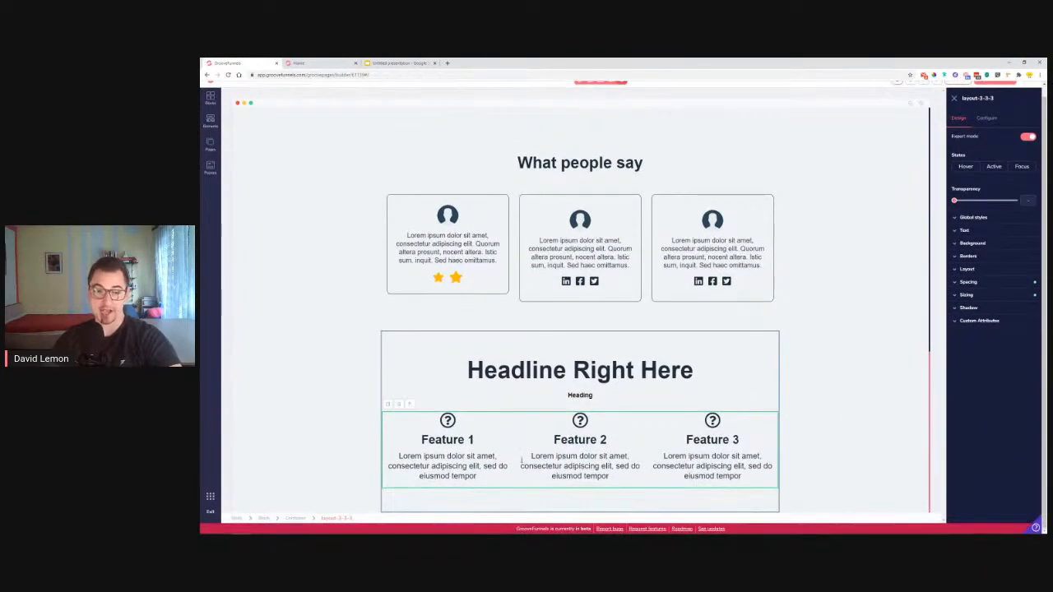
click(389, 406)
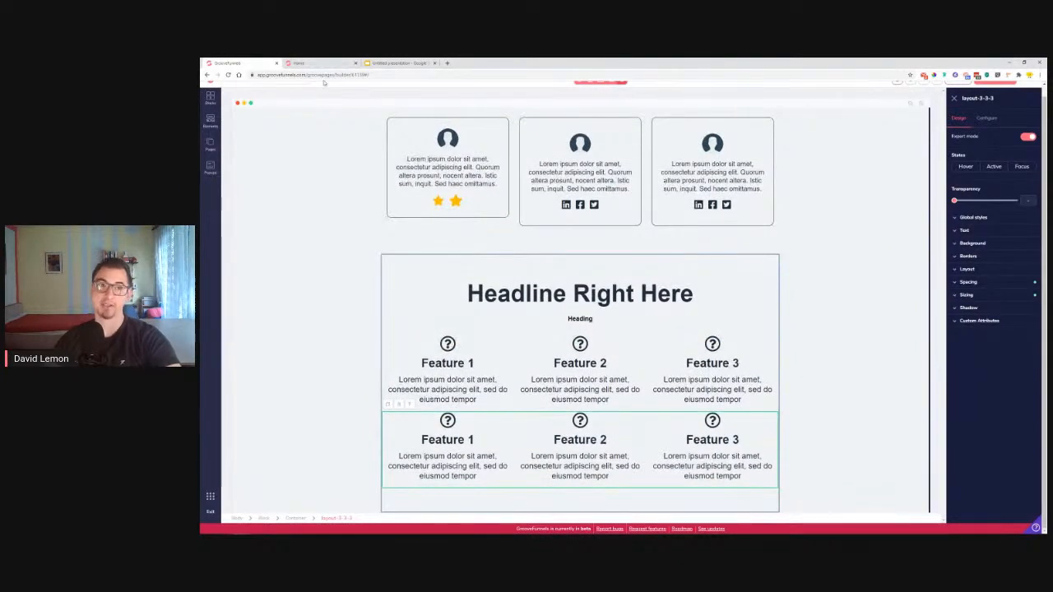
click(321, 63)
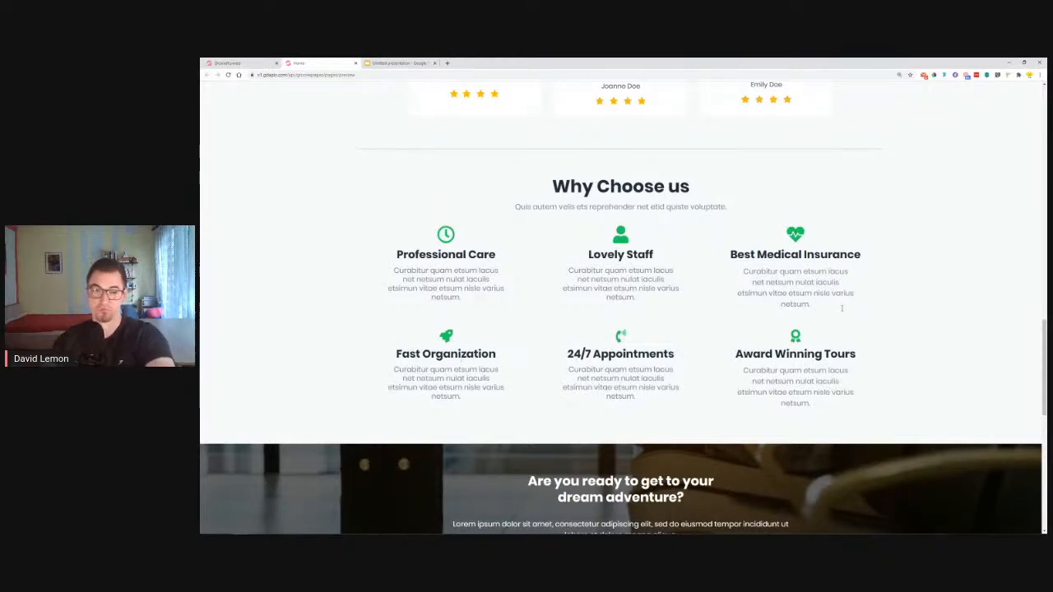
scroll(470, 330, down, 4)
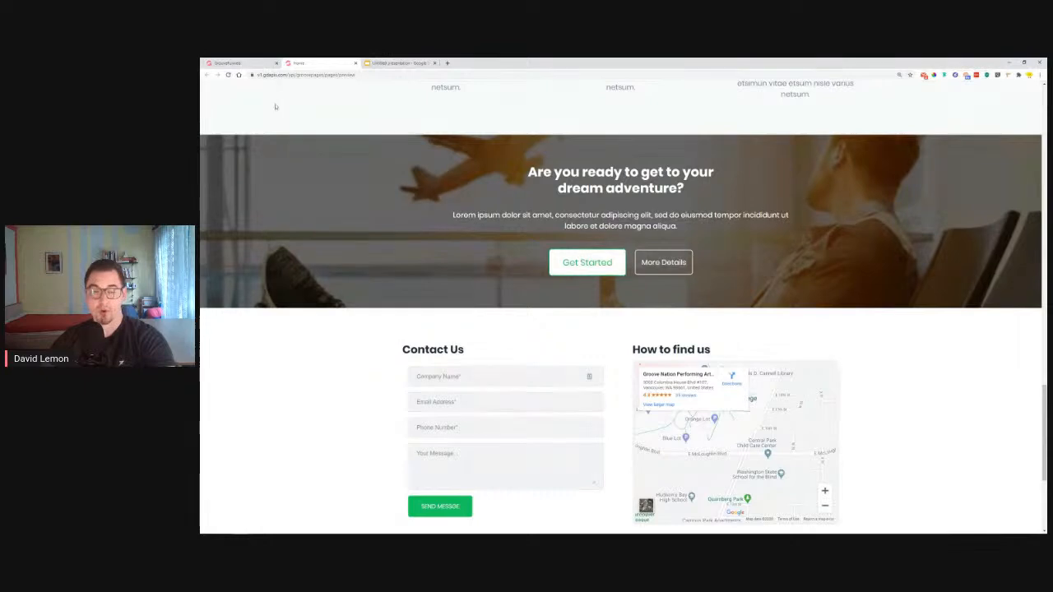
click(239, 63)
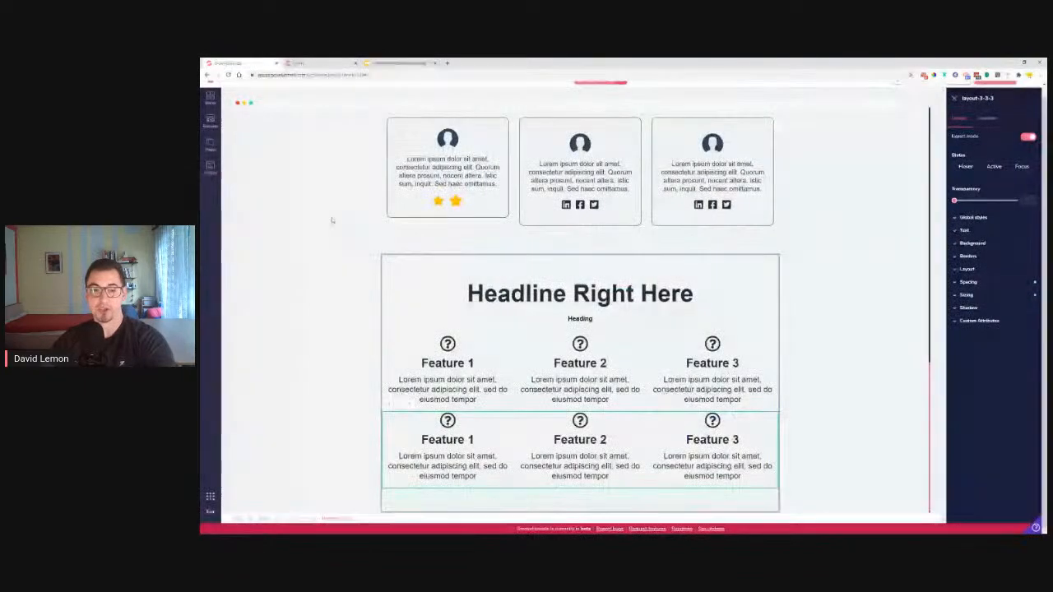
click(400, 406)
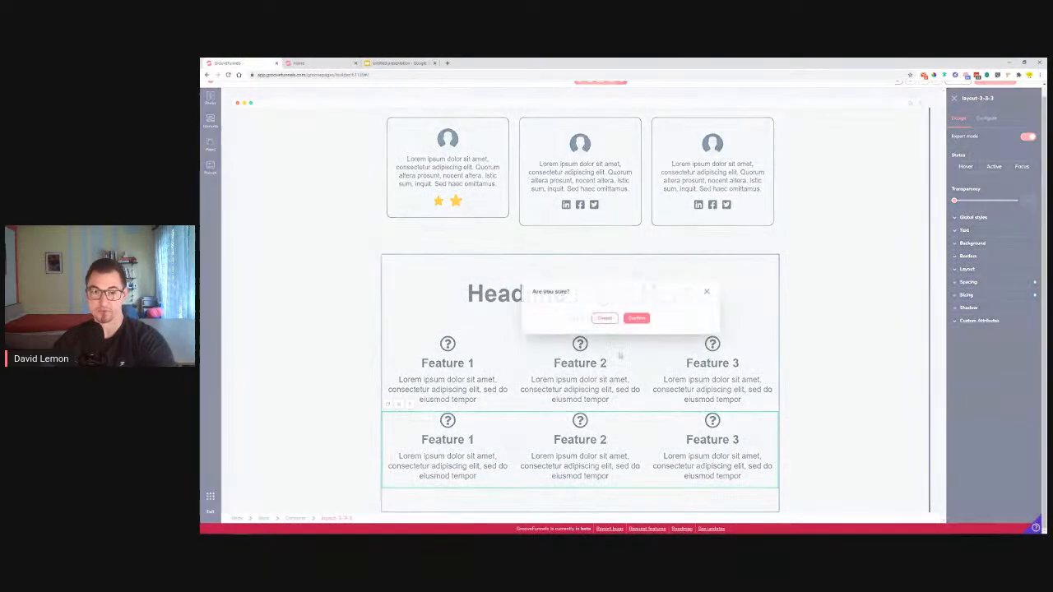
click(635, 319)
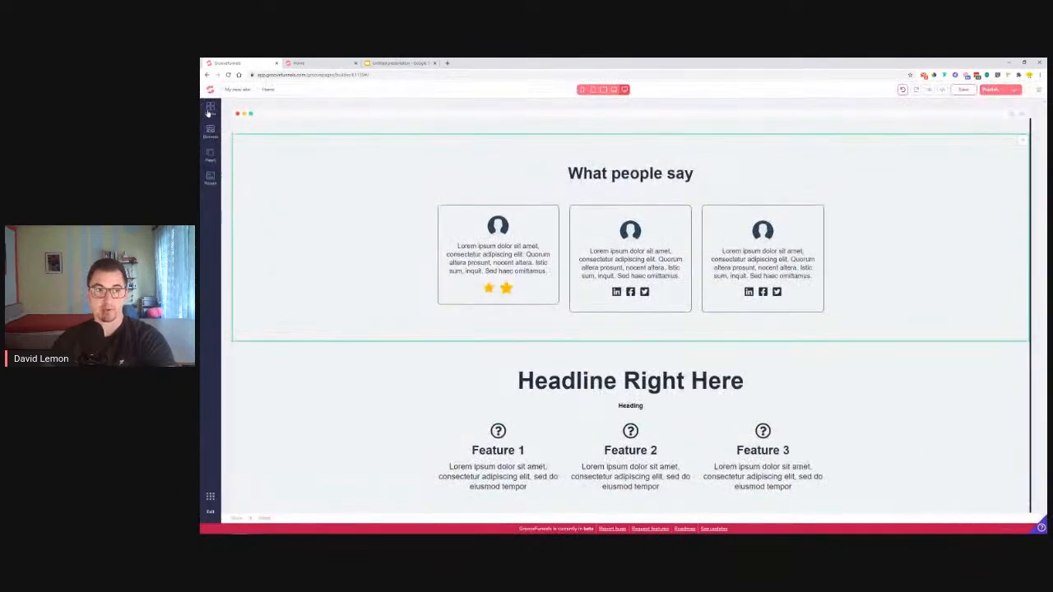
Drag a centered two-button Call to action wireframe below the second features block
click(209, 108)
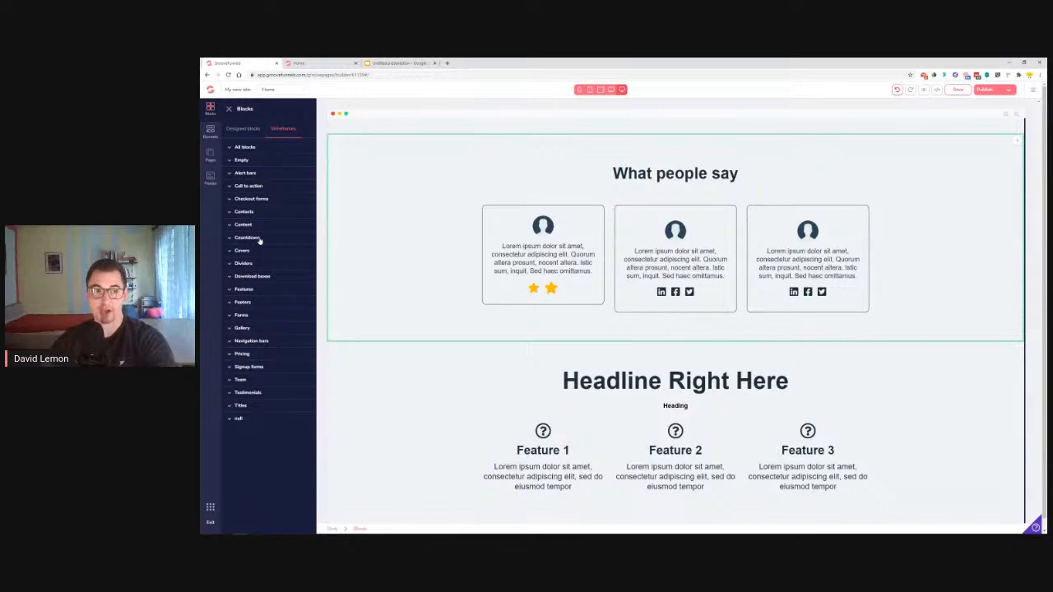
click(256, 186)
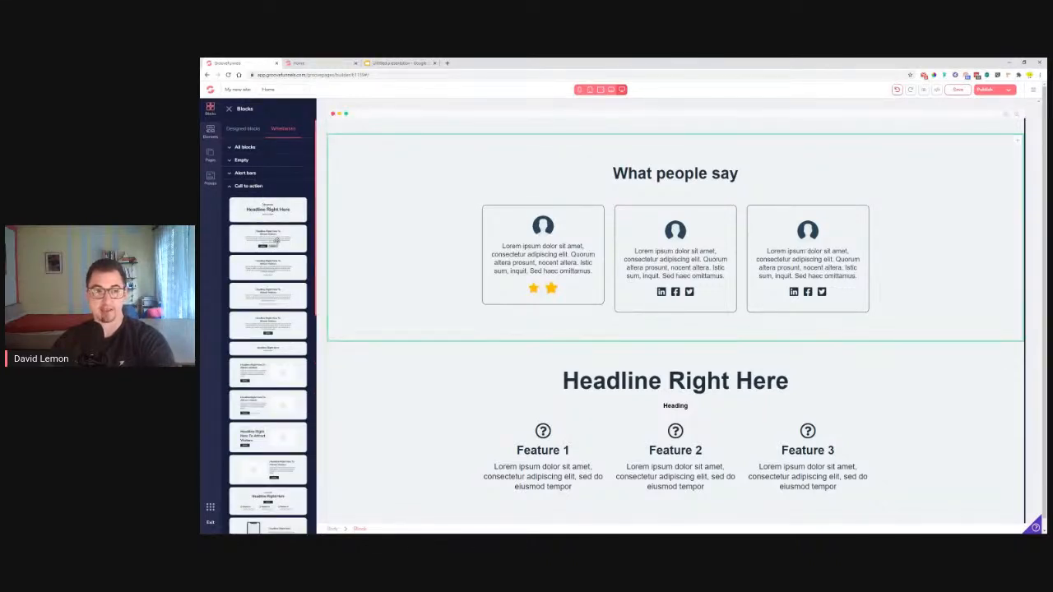
scroll(263, 241, down, 10)
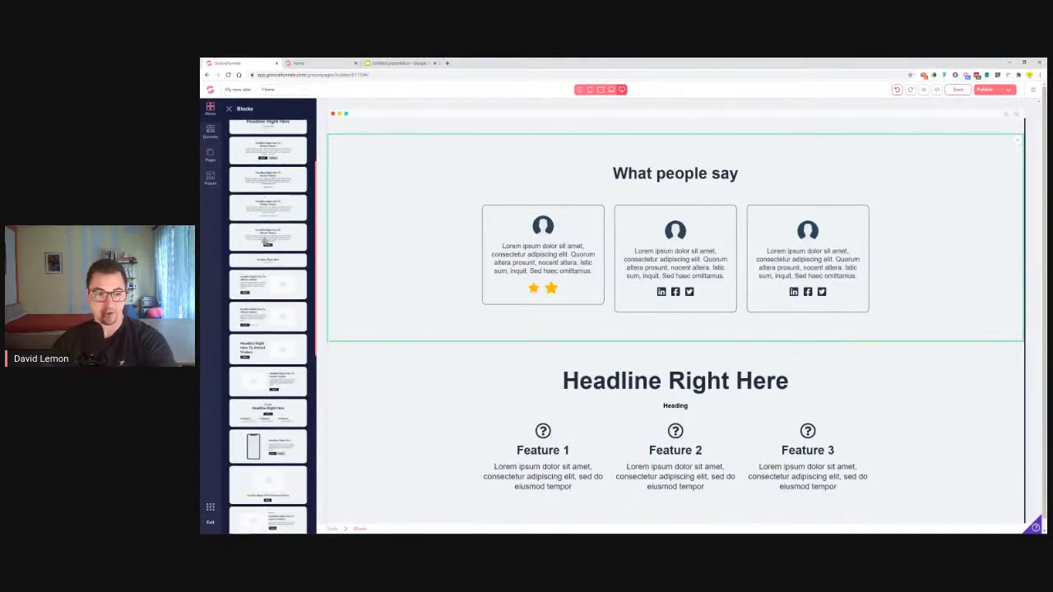
scroll(264, 240, up, 10)
drag(264, 245, 580, 509)
scroll(661, 341, down, 3)
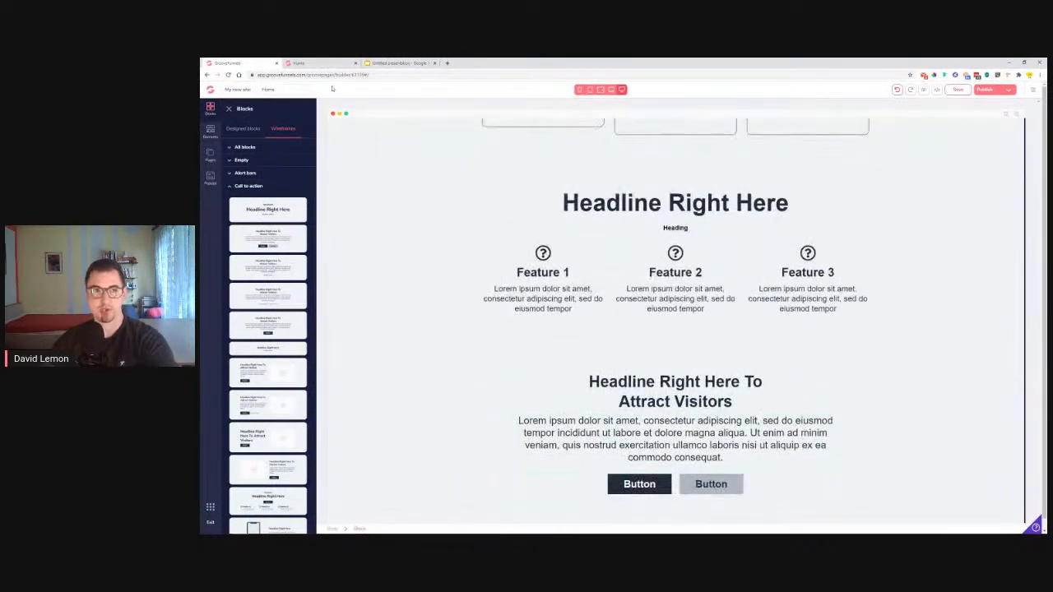
Scroll the reference Home preview to its 'dream adventure' banner, Contact Us form and map
click(299, 62)
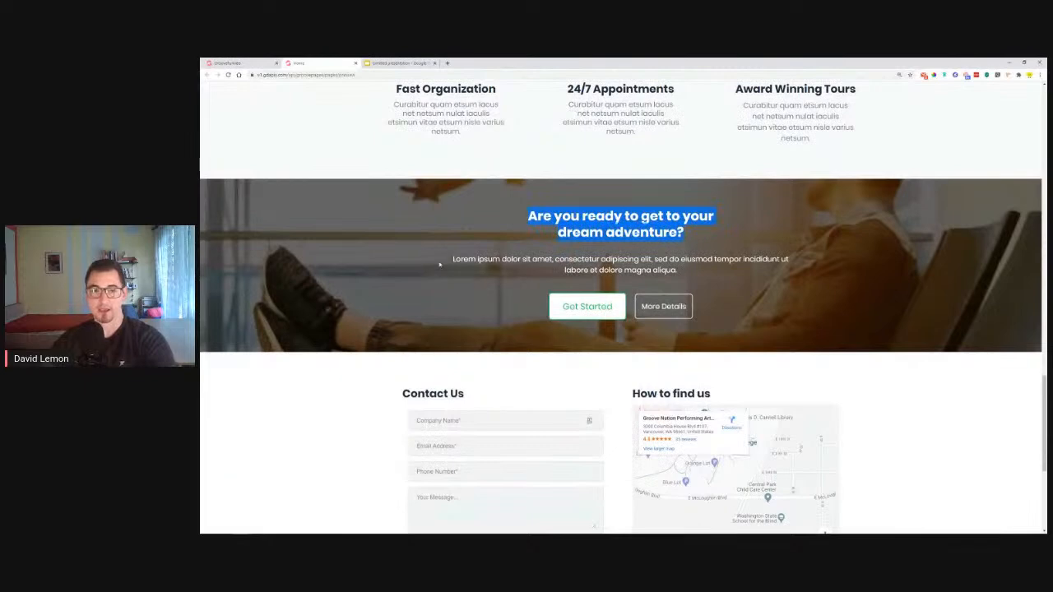
drag(519, 260, 569, 319)
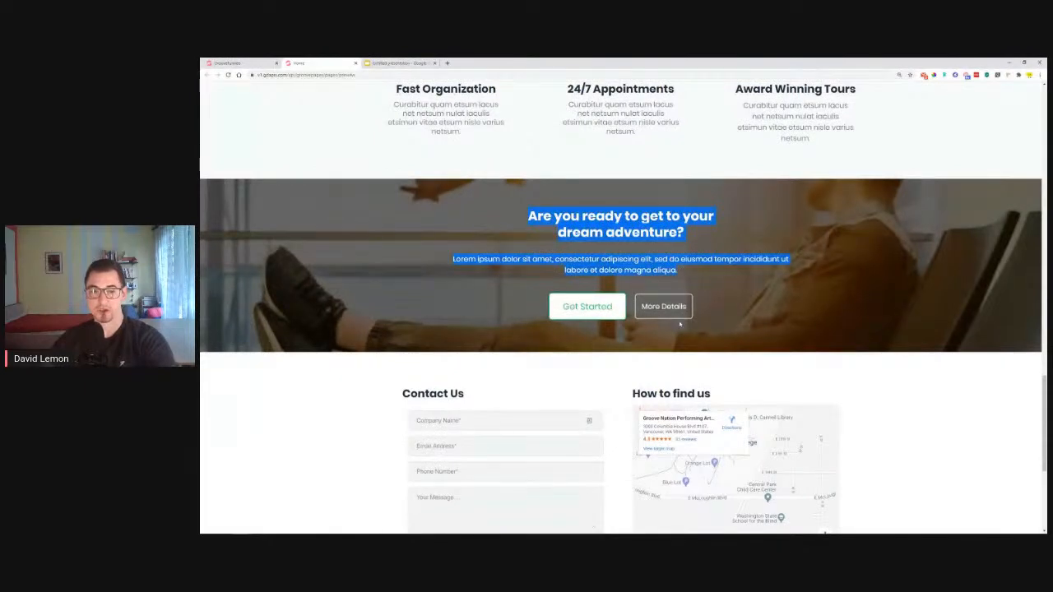
scroll(493, 288, down, 3)
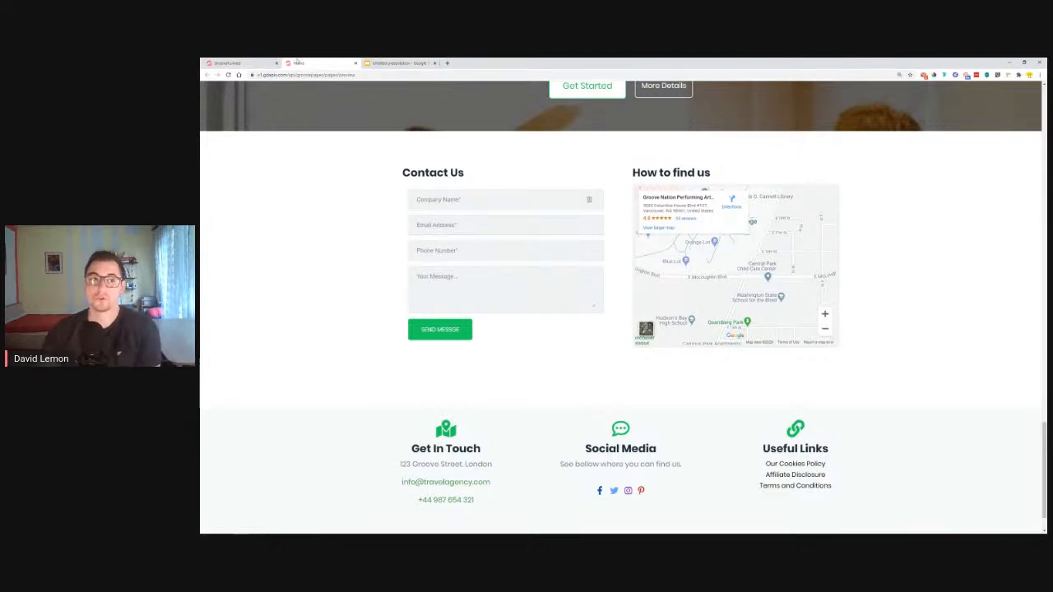
click(247, 62)
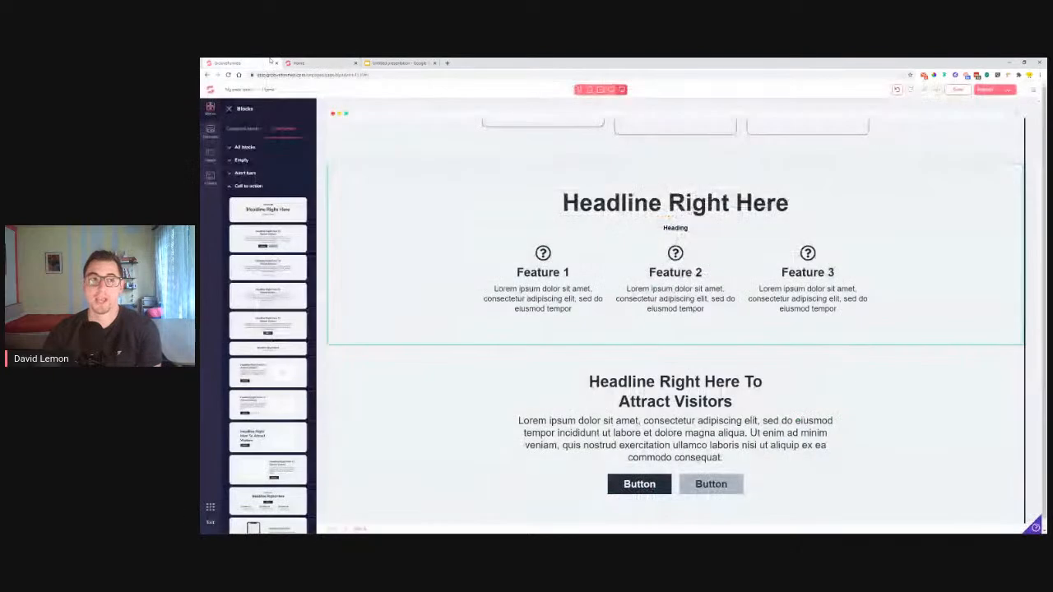
Reopen the Blocks library on Wireframes > Contacts and zoom the page to 125%
click(229, 111)
click(215, 112)
click(278, 133)
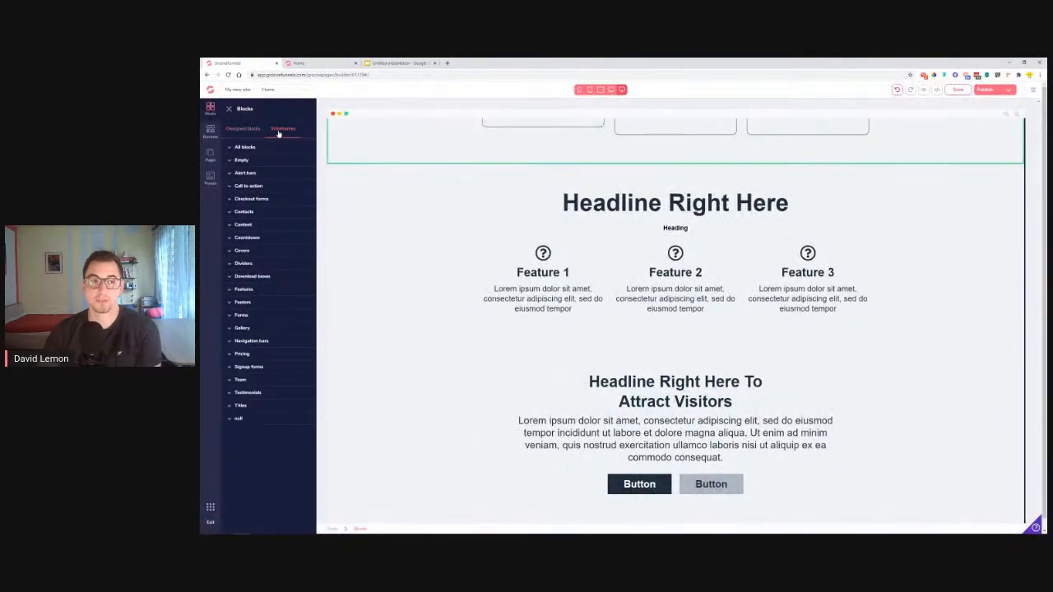
click(245, 213)
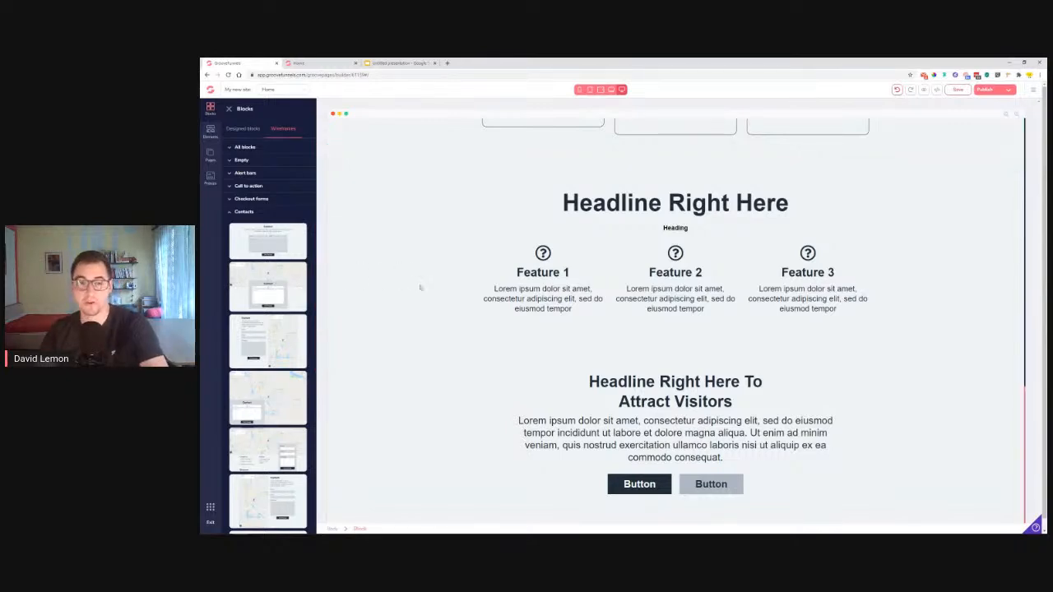
key(ctrl+plus)
key(ctrl+plus)
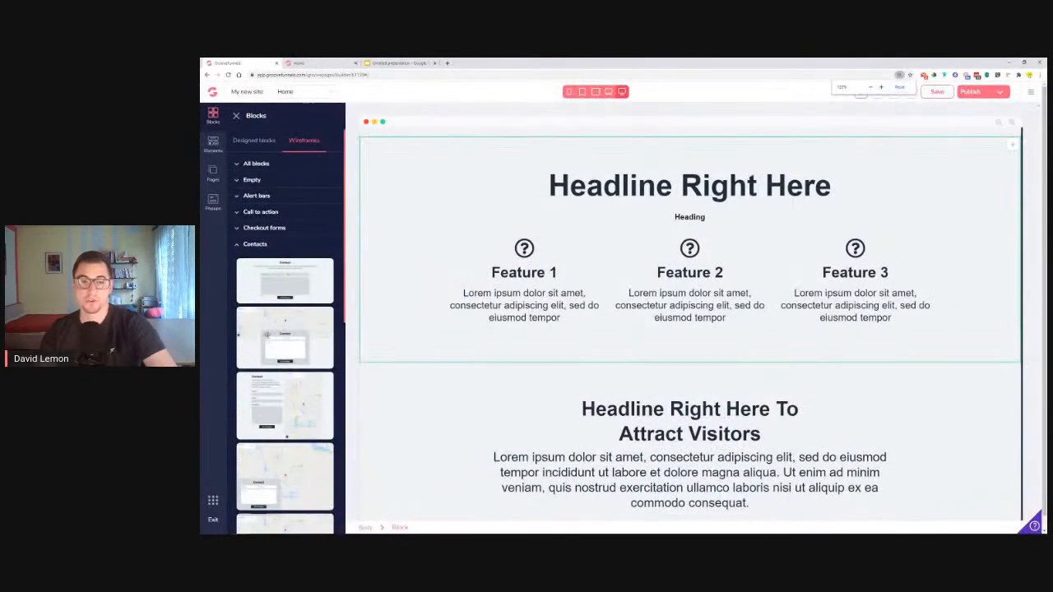
Browse the contact blocks, then collapse Contacts and expand the Empty wireframe category
scroll(317, 378, down, 2)
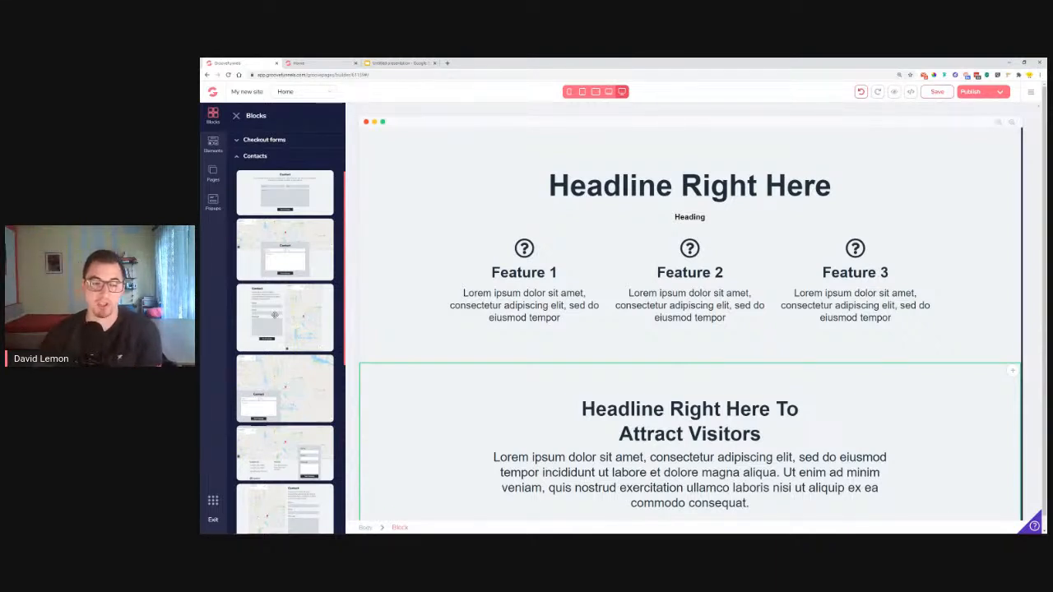
scroll(303, 322, down, 3)
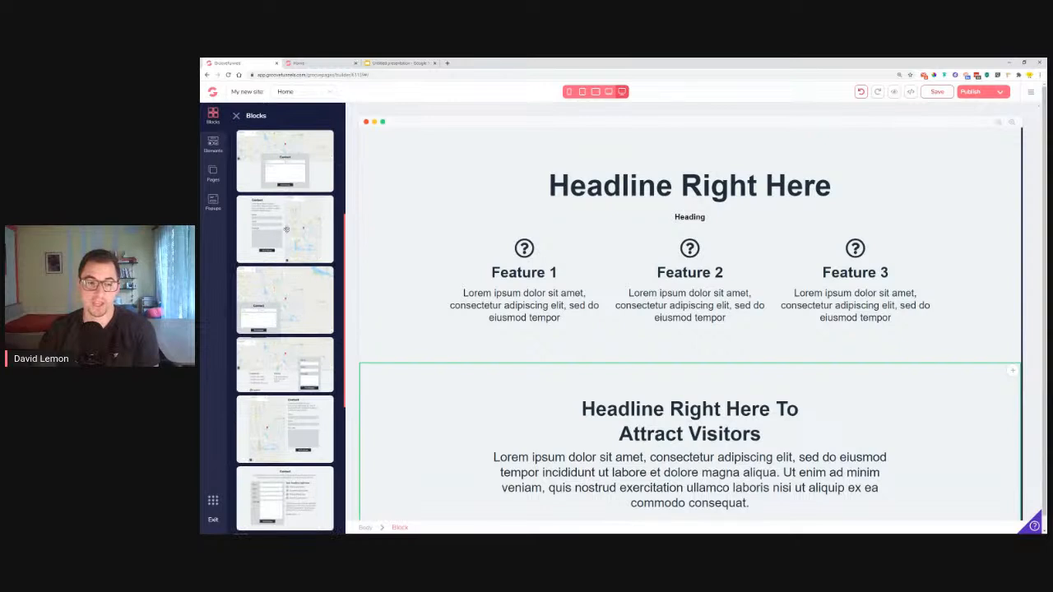
scroll(315, 227, down, 4)
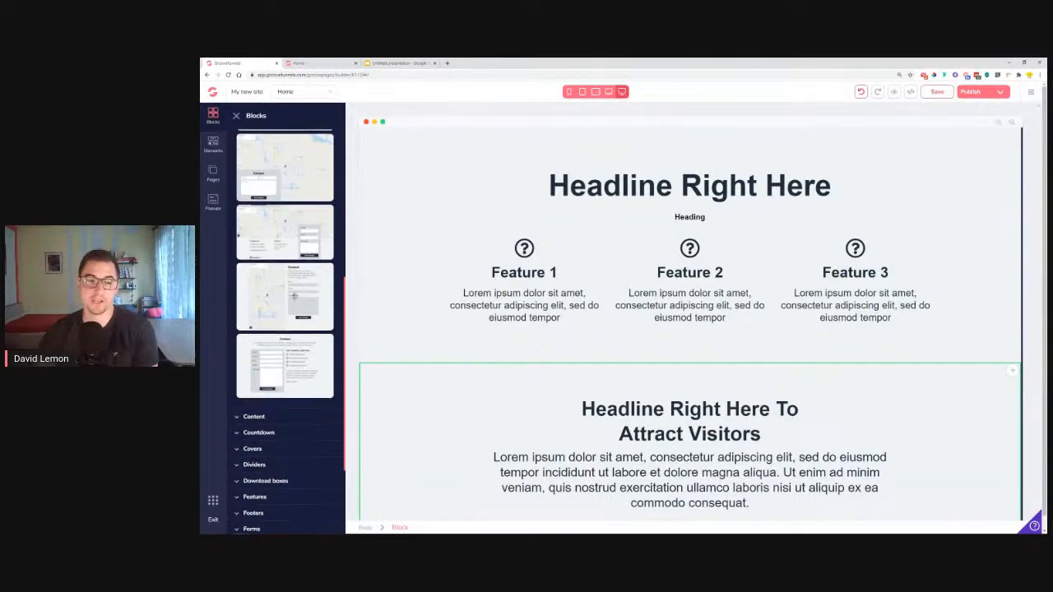
scroll(311, 301, up, 4)
scroll(311, 302, up, 2)
scroll(653, 313, down, 3)
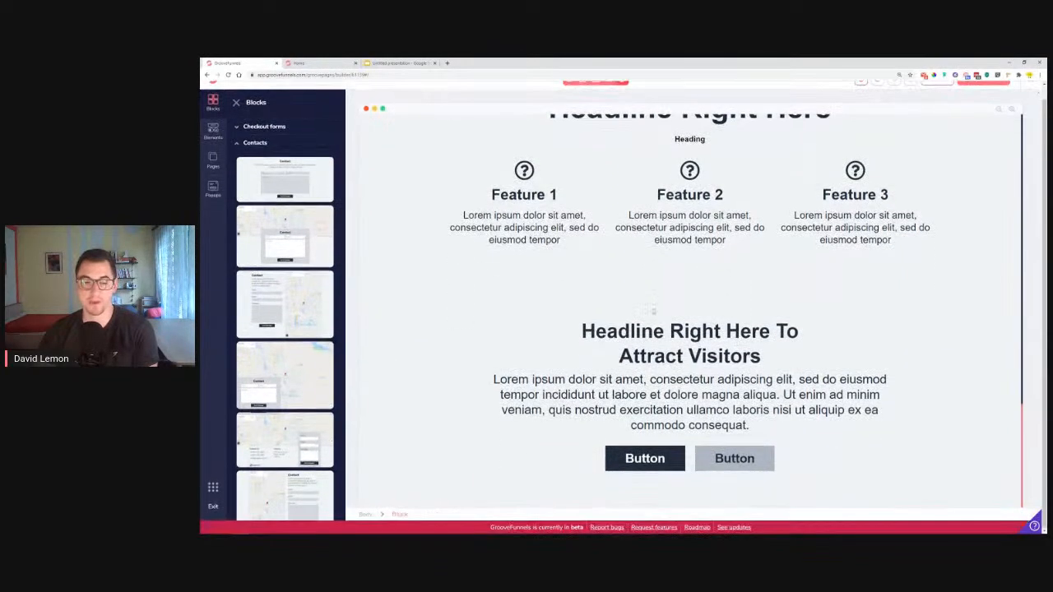
click(253, 144)
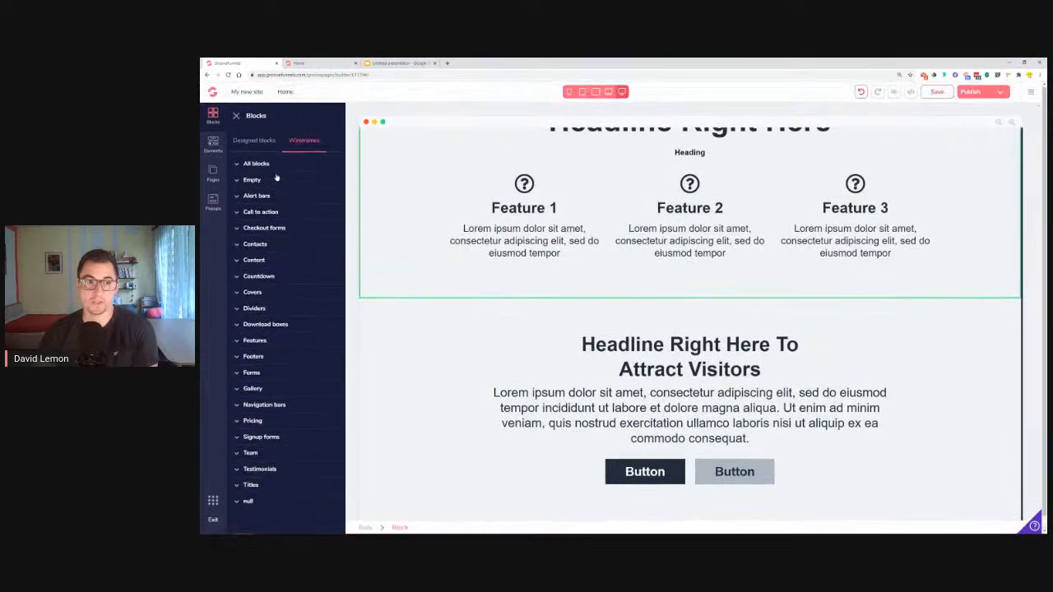
click(270, 181)
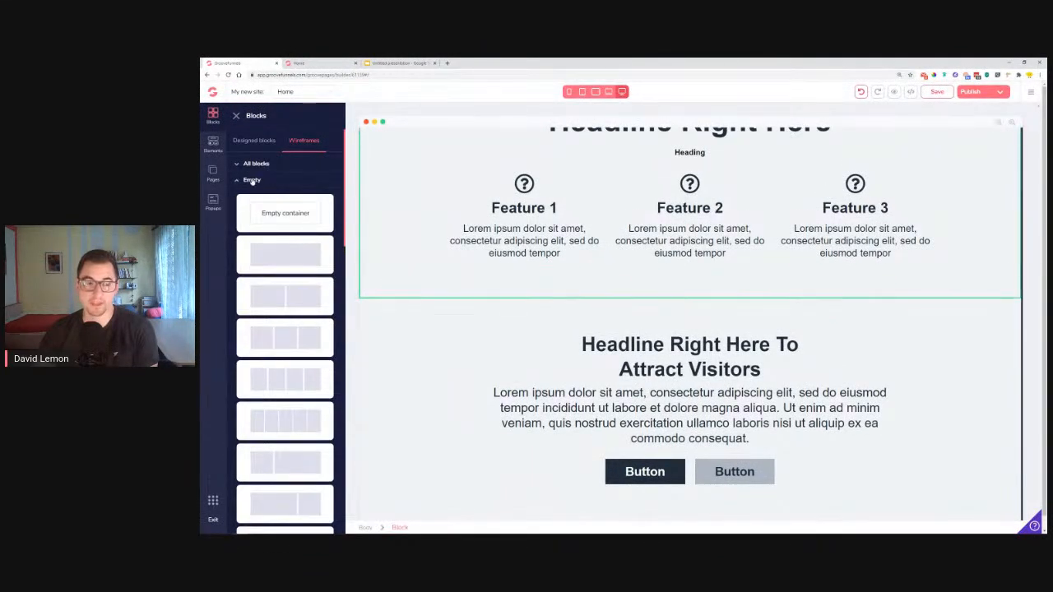
Place a two-column Empty wireframe below Attract Visitors and compare with the reference Contact Us layout
drag(279, 295, 653, 484)
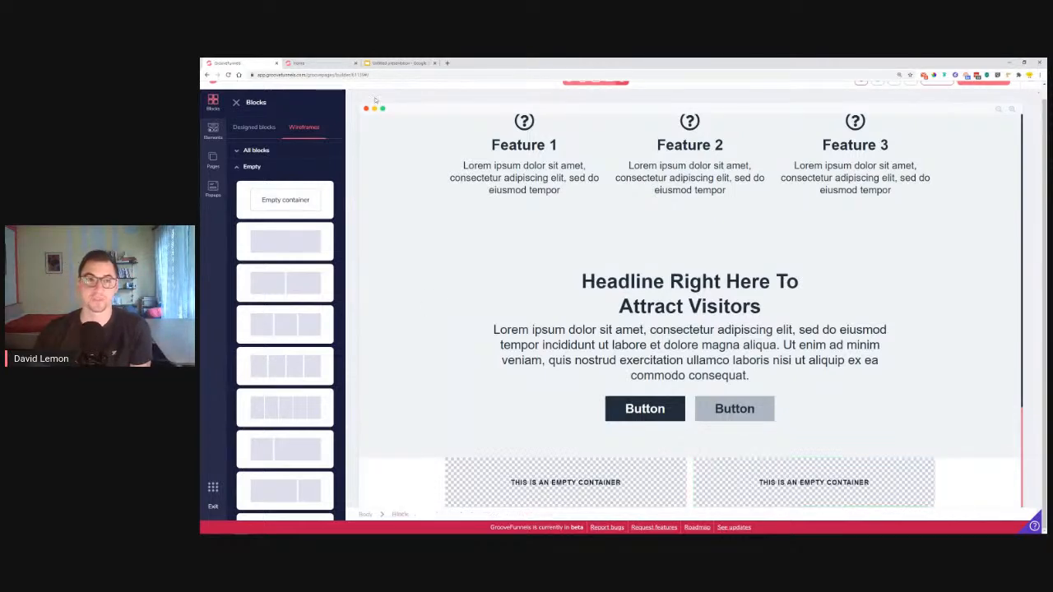
click(312, 63)
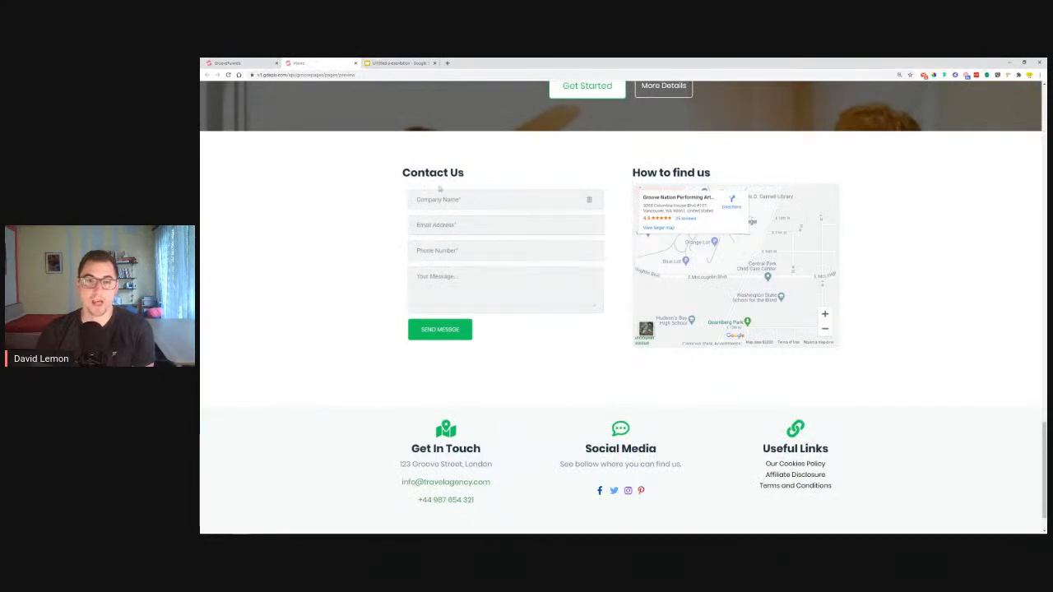
drag(402, 173, 466, 173)
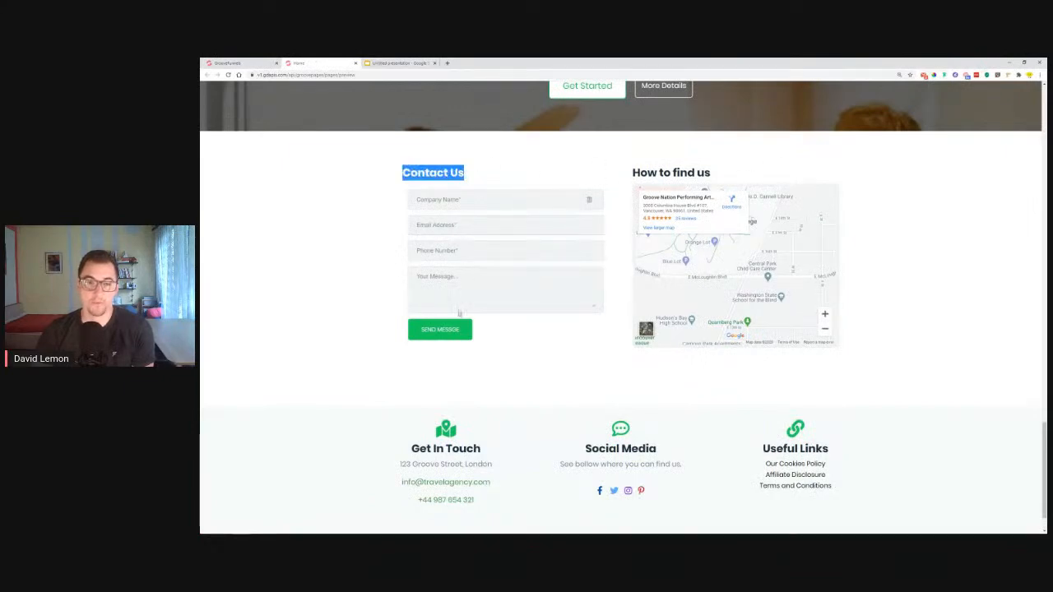
drag(634, 175, 763, 168)
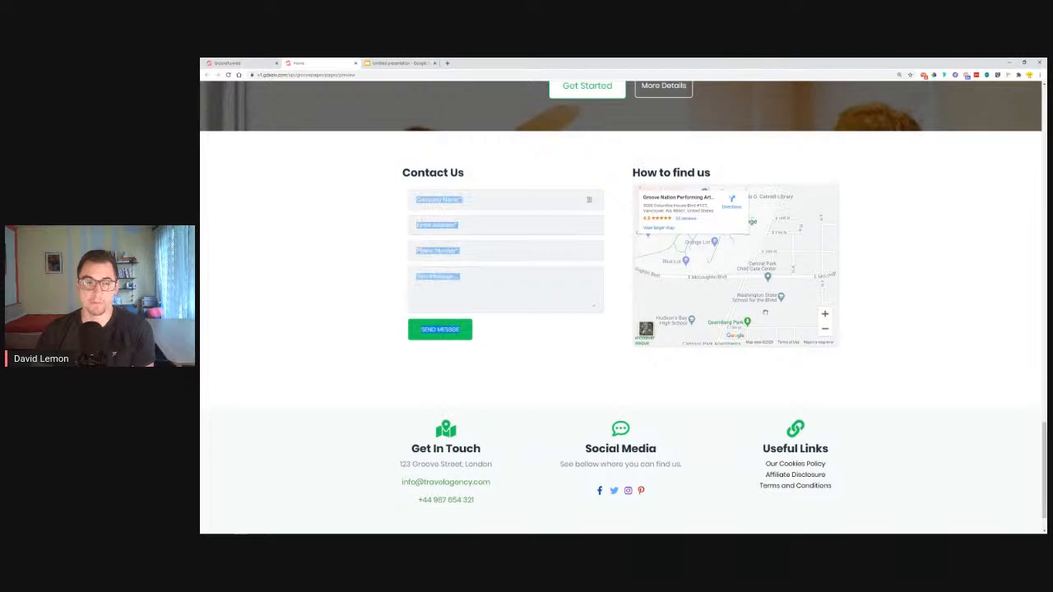
click(265, 63)
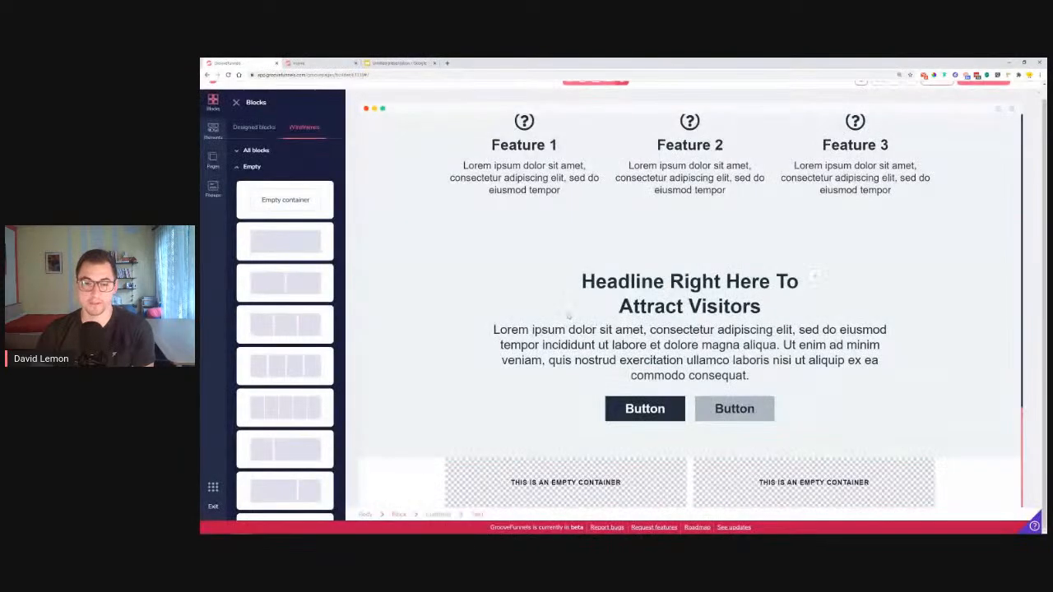
Drag an H3 heading into each of the two new empty columns
click(213, 131)
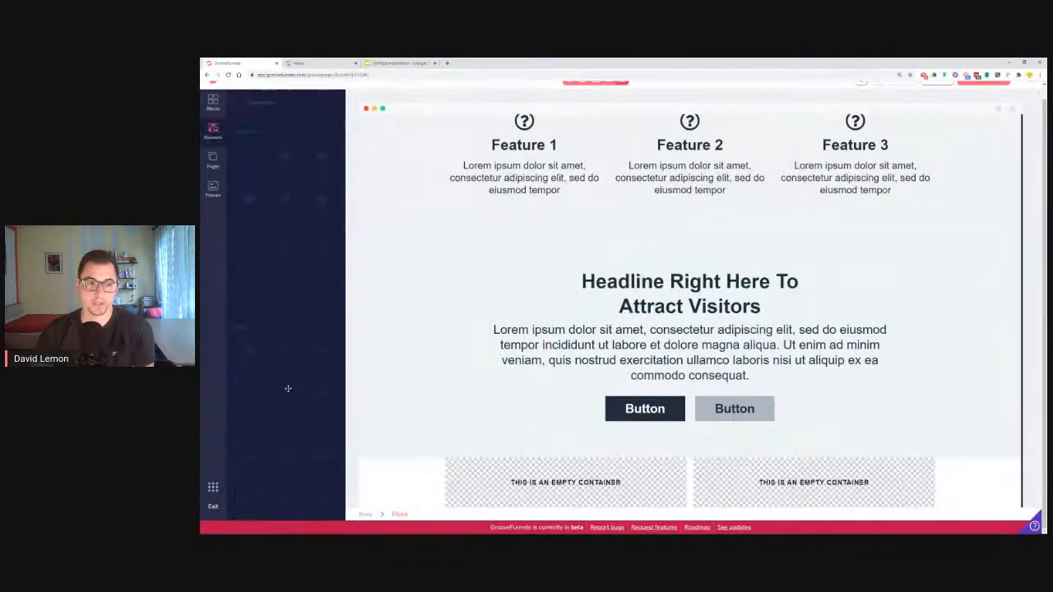
scroll(288, 390, down, 2)
drag(322, 274, 487, 483)
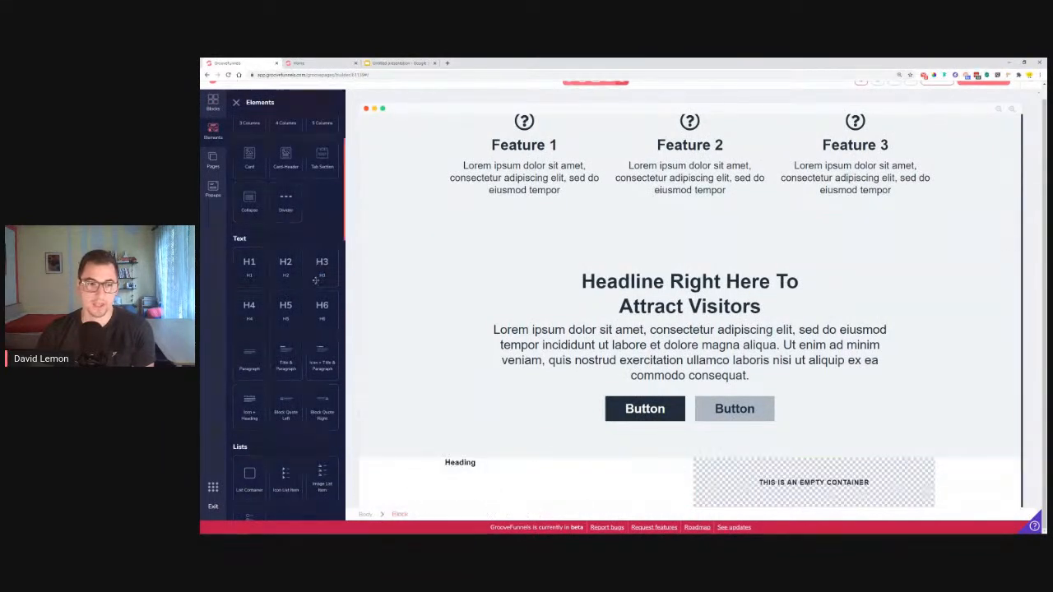
drag(317, 277, 765, 486)
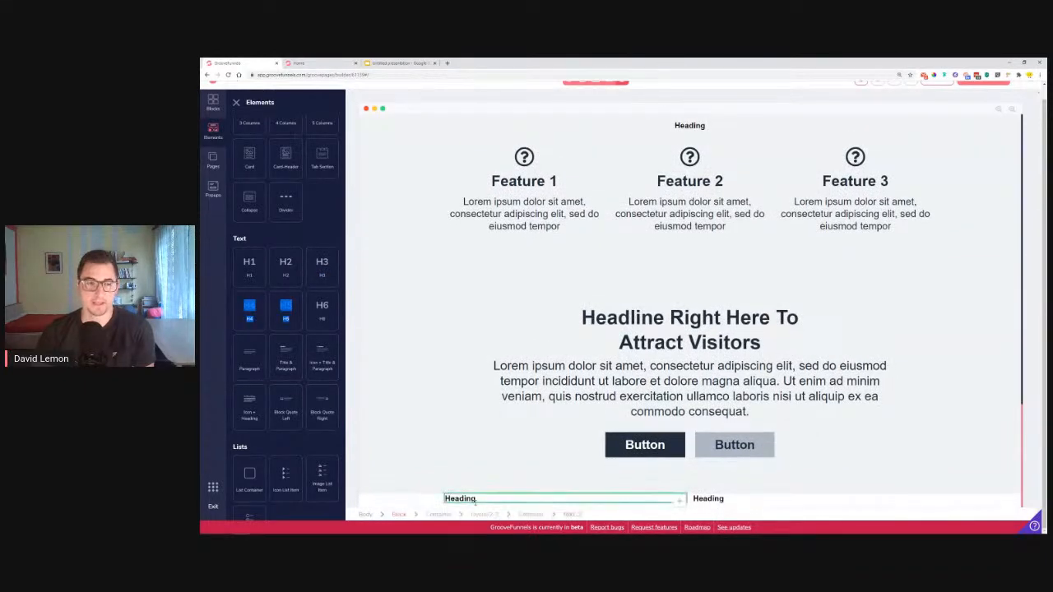
Duplicate the existing contact form and move the copy into the new left column
scroll(788, 251, up, 10)
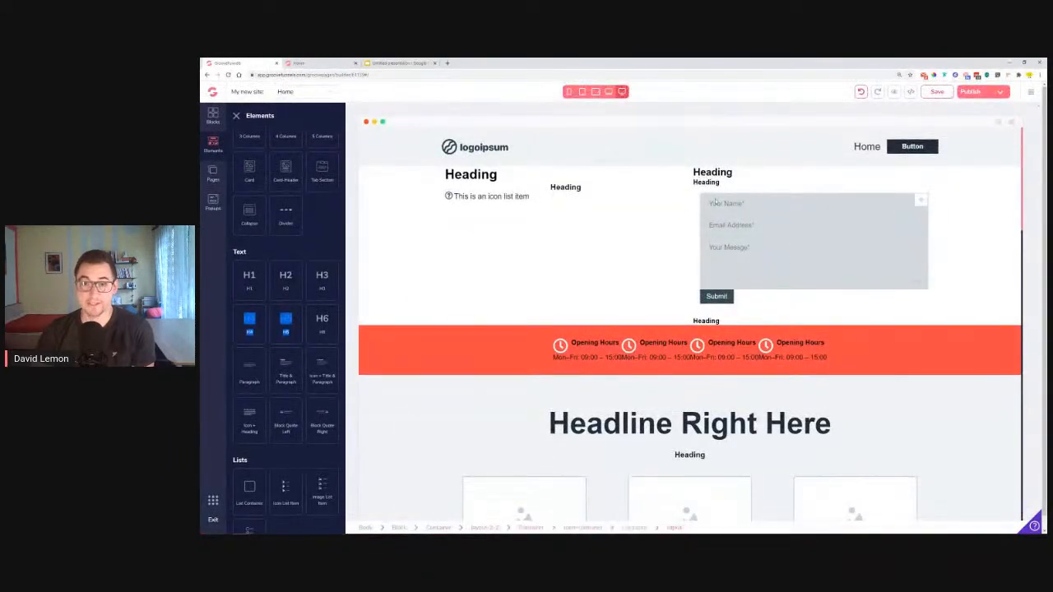
click(716, 195)
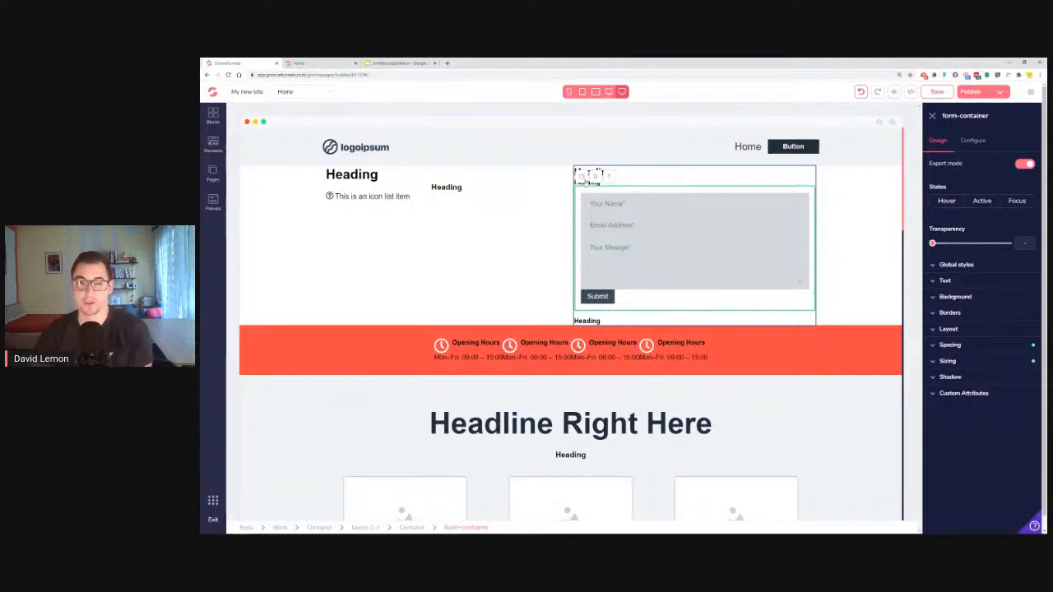
click(590, 174)
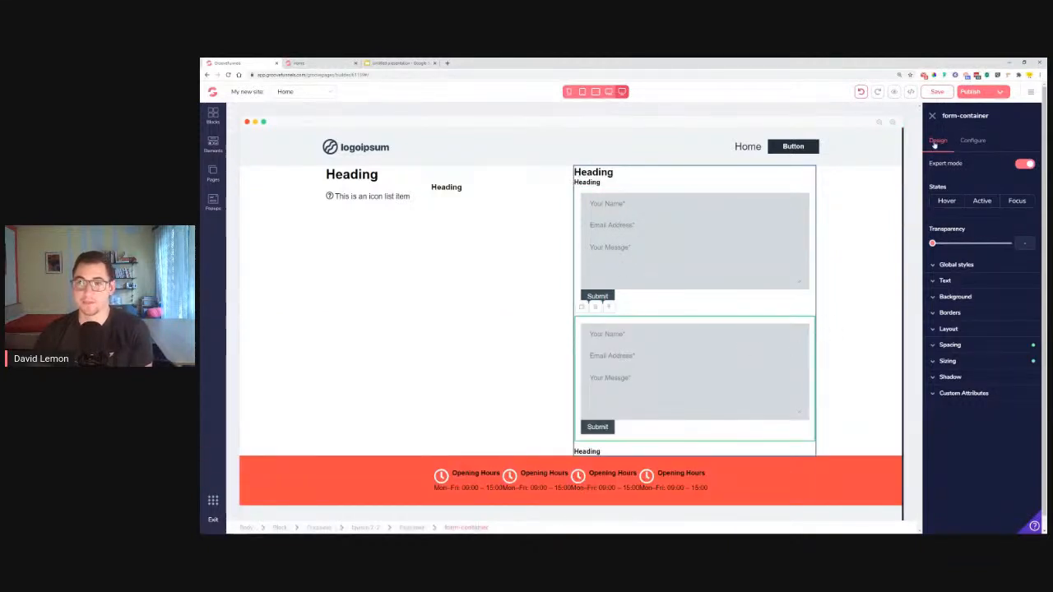
click(934, 117)
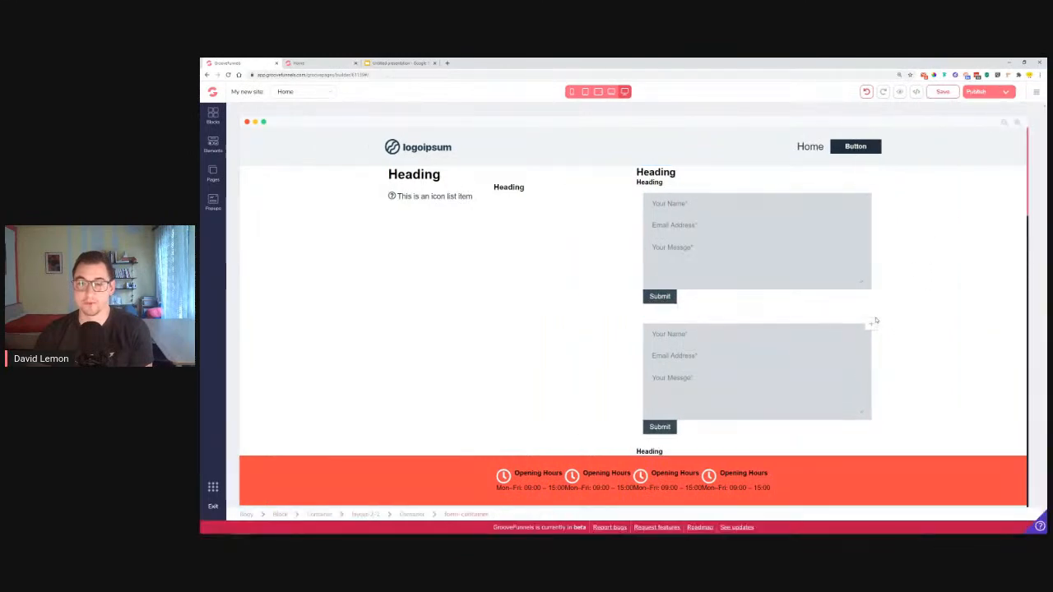
drag(869, 326, 435, 494)
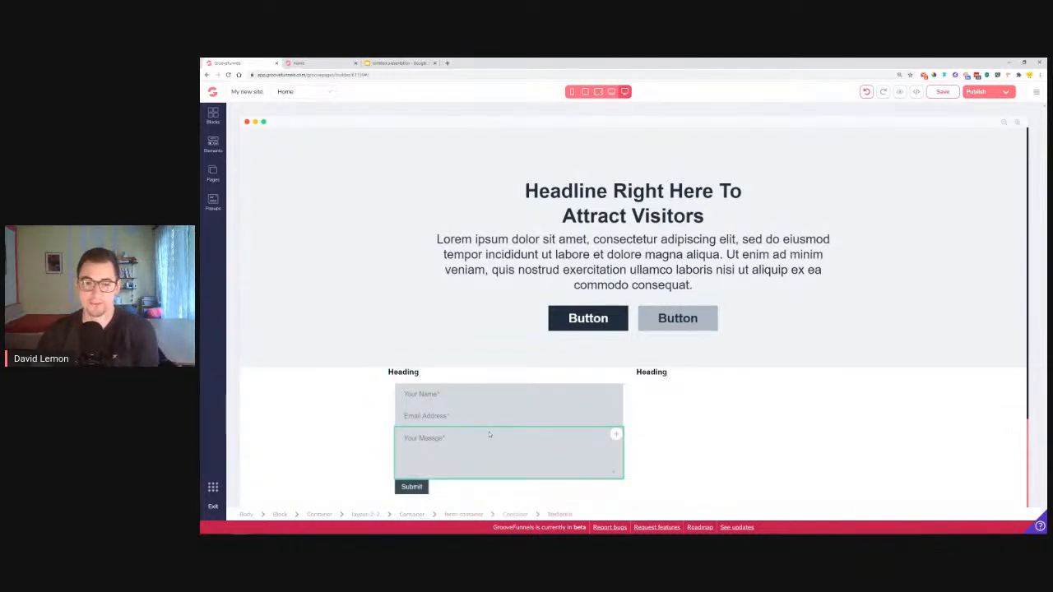
click(325, 64)
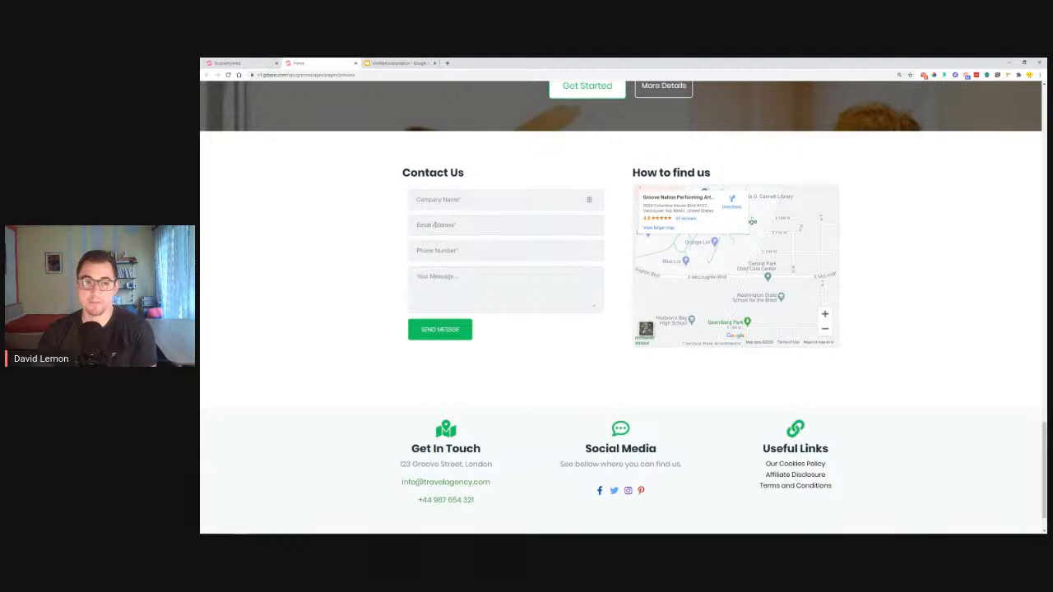
Duplicate the form's Email Address field and change the copy's placeholder to 'Phone Number'
click(239, 62)
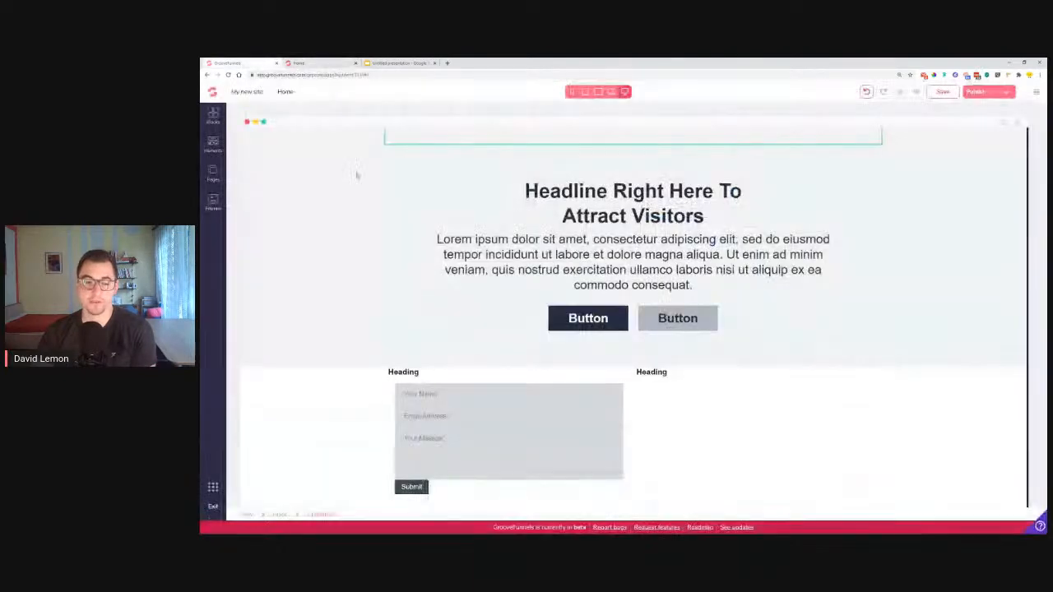
click(438, 416)
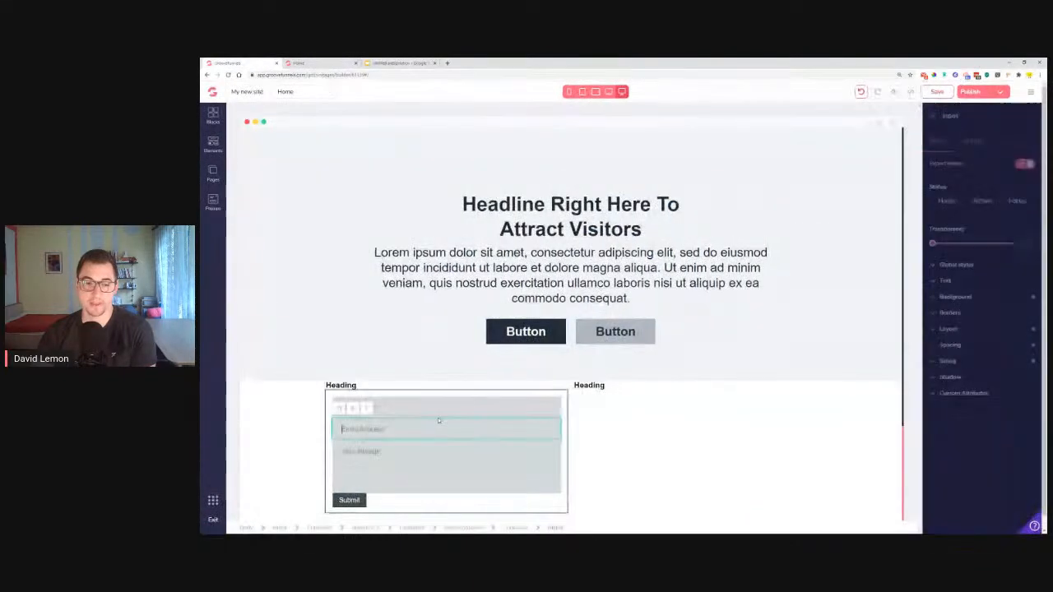
click(340, 411)
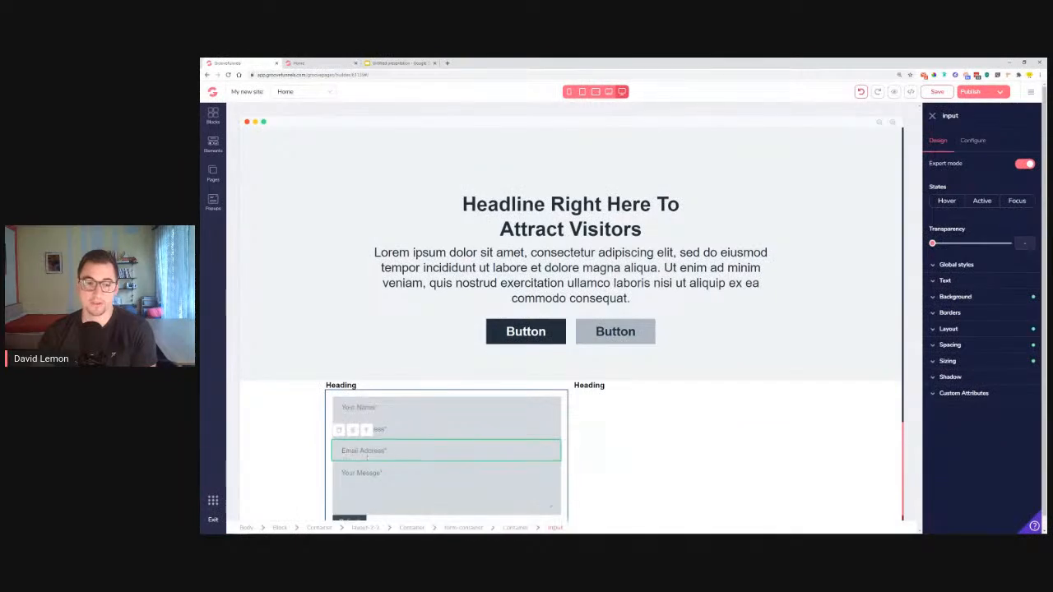
click(973, 140)
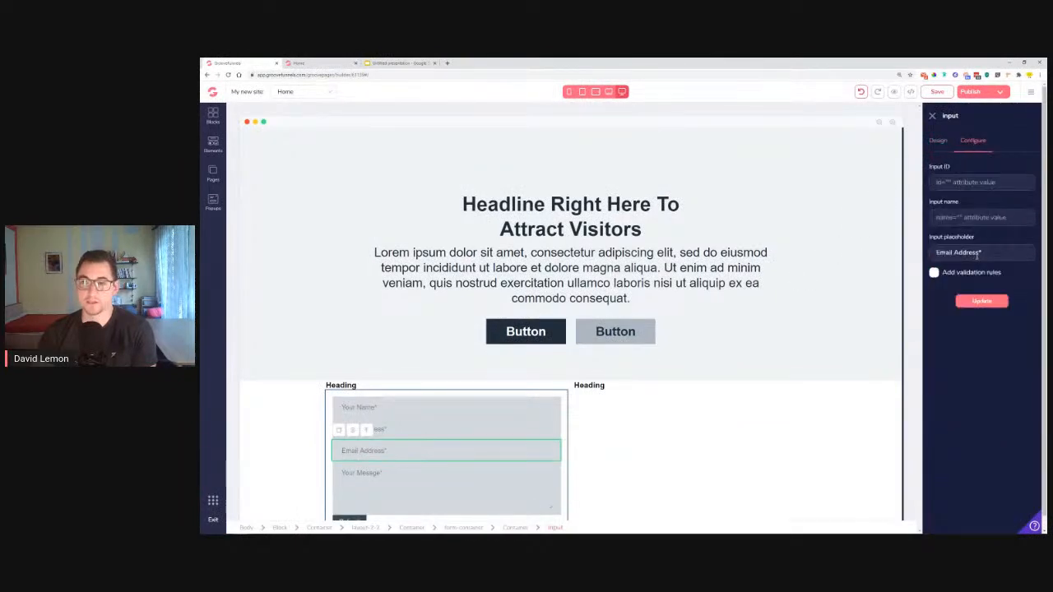
drag(978, 255, 935, 254)
key(BackSpace)
text(Phone Num)
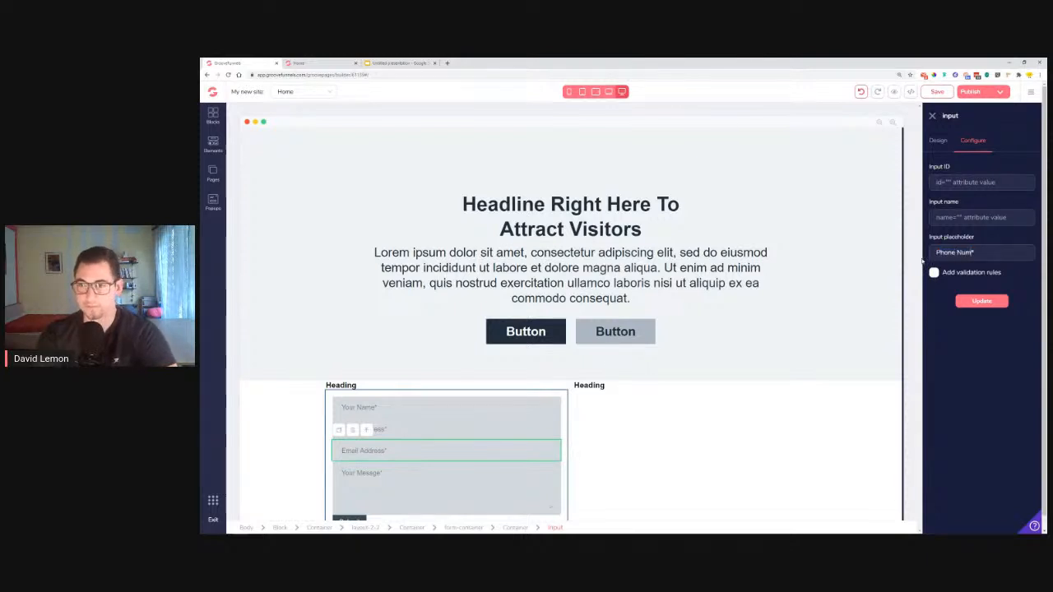
text(ber)
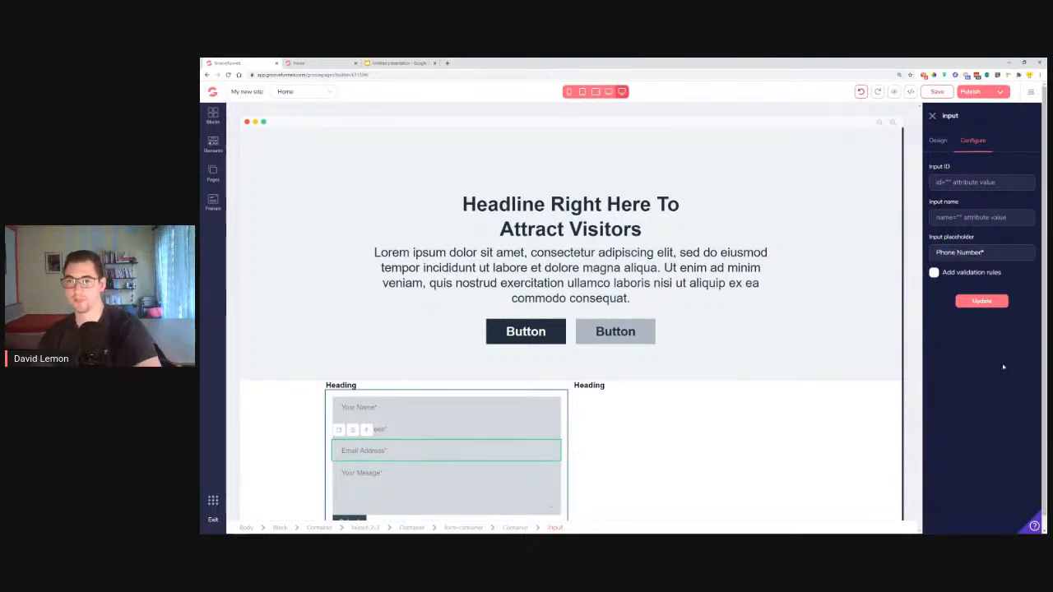
click(984, 304)
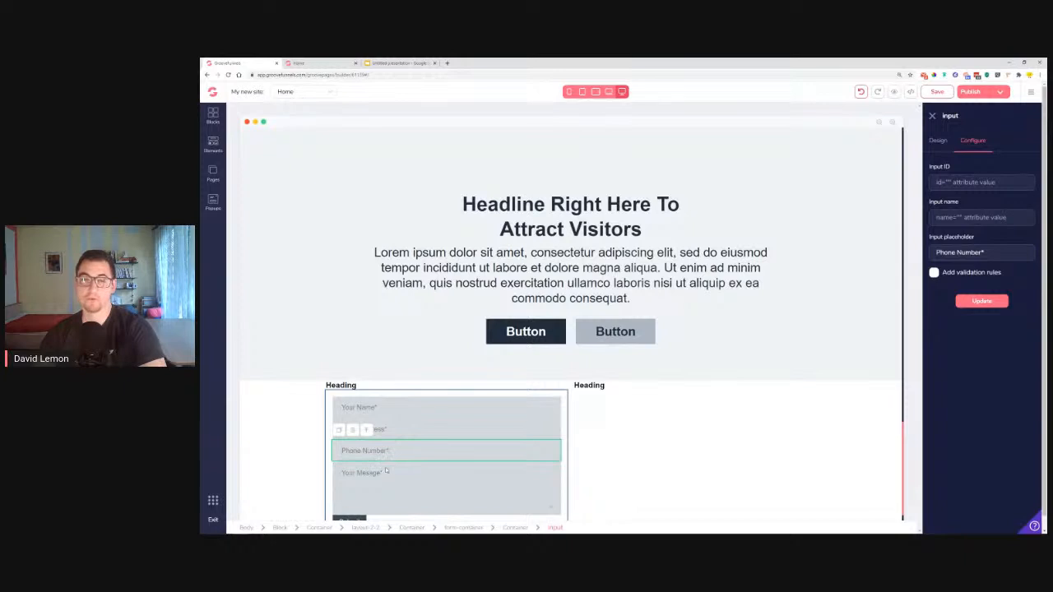
scroll(386, 470, down, 1)
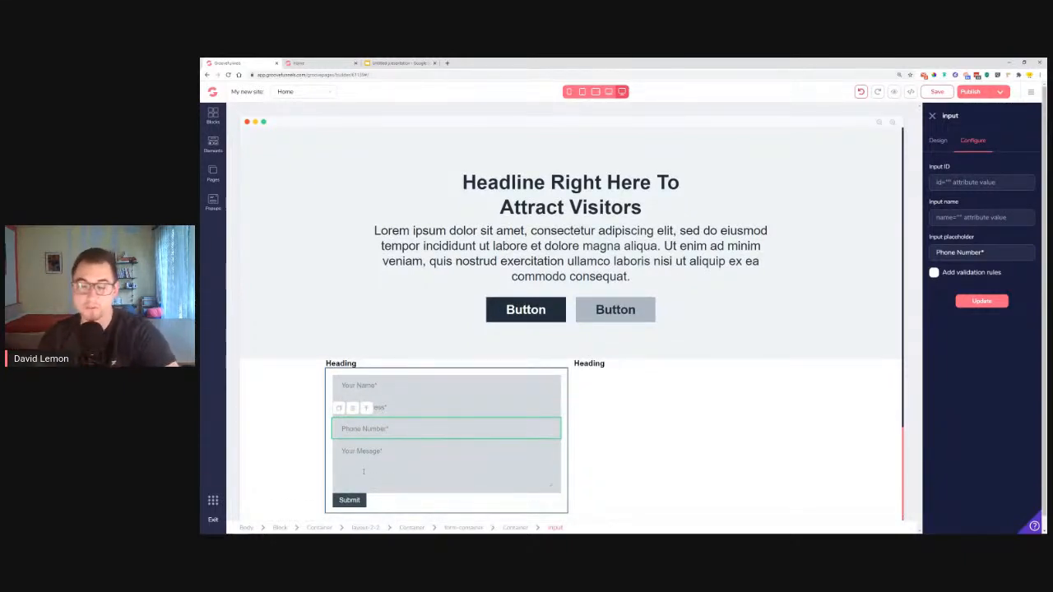
click(363, 472)
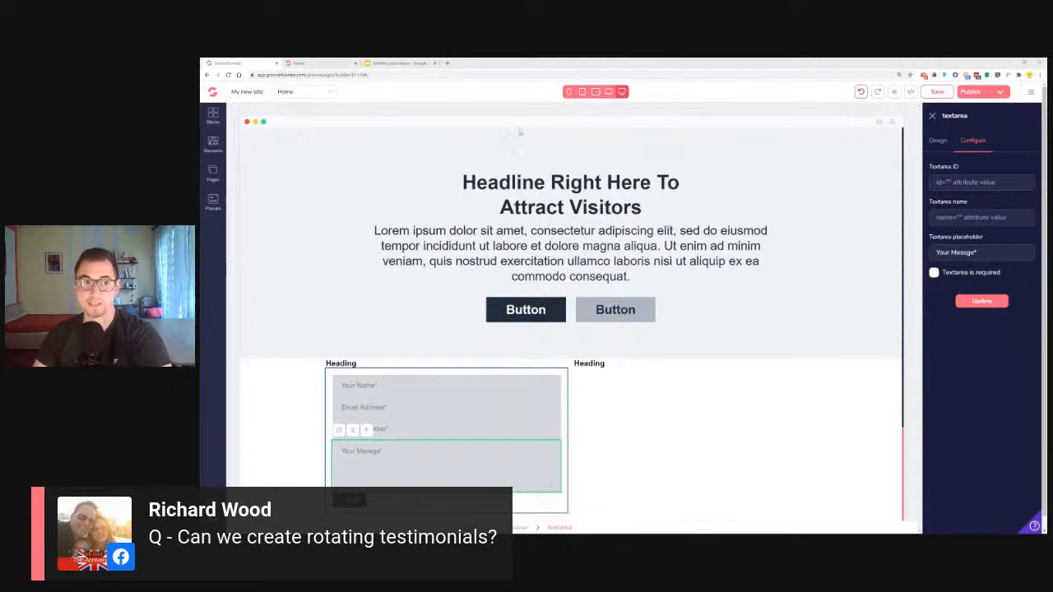
Browse the Elements library, then close it so the page spans the full width
click(213, 144)
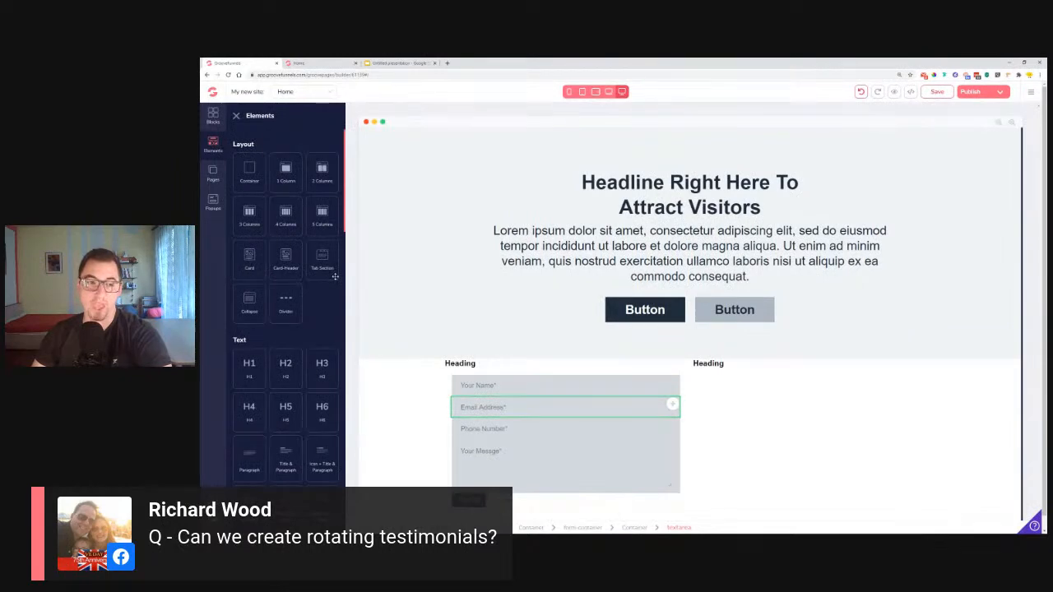
scroll(333, 279, down, 5)
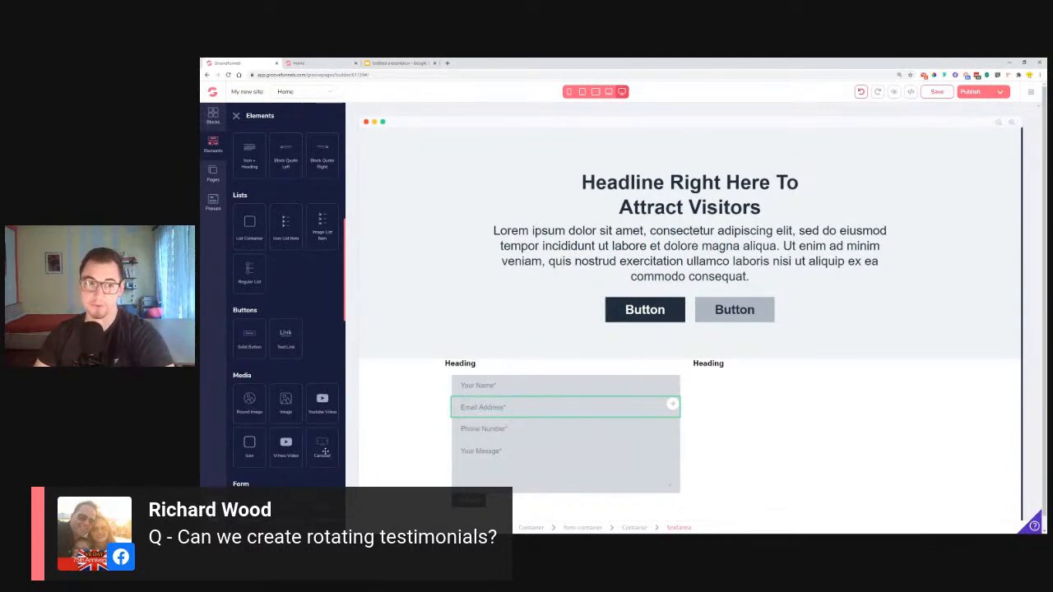
click(236, 117)
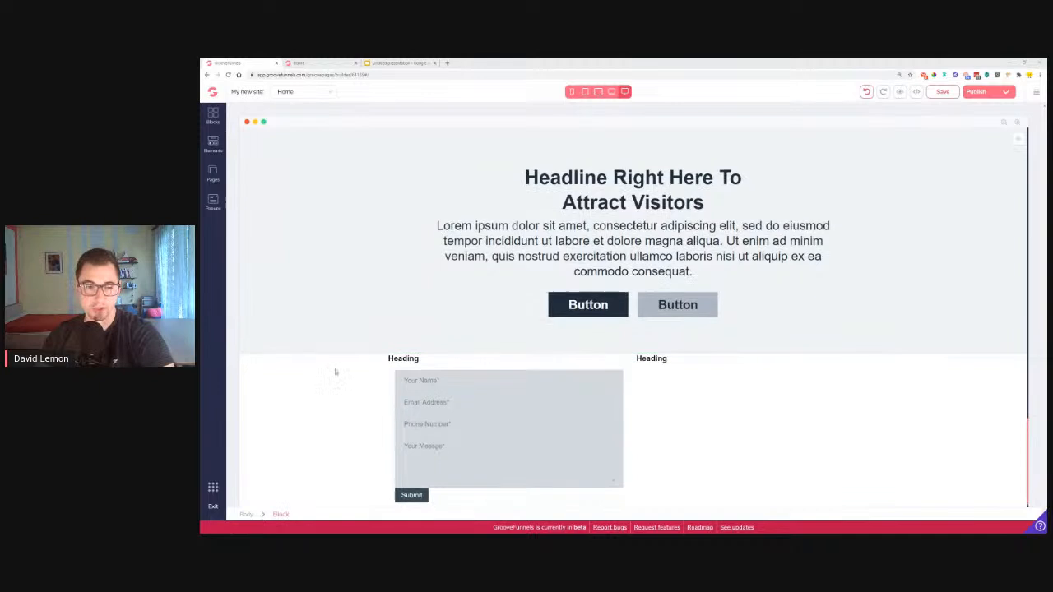
Drag a Google Maps element from the Elements library into the right-hand column
scroll(351, 386, down, 1)
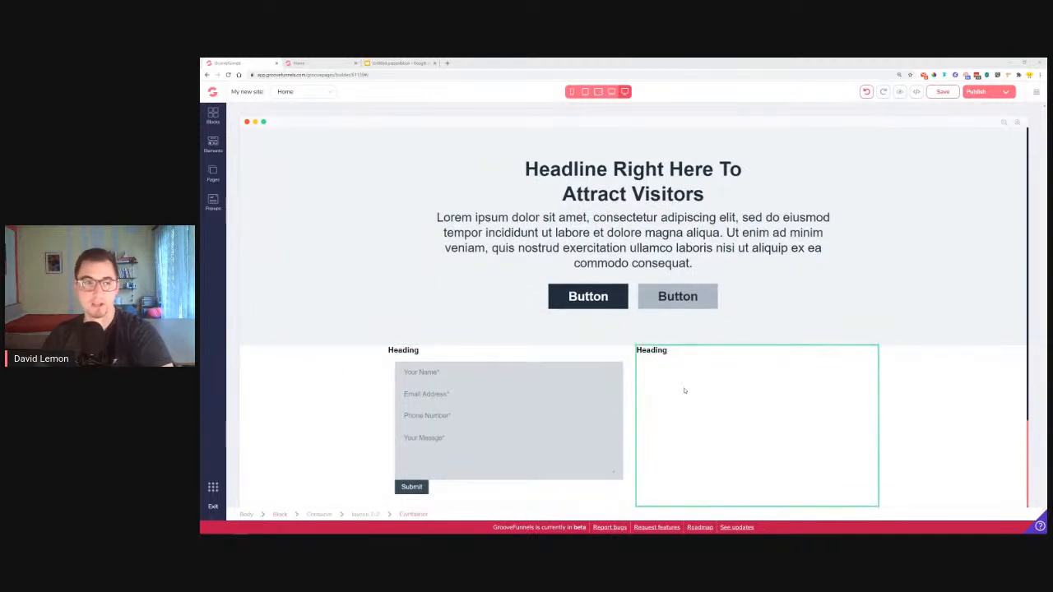
click(212, 145)
scroll(286, 362, down, 10)
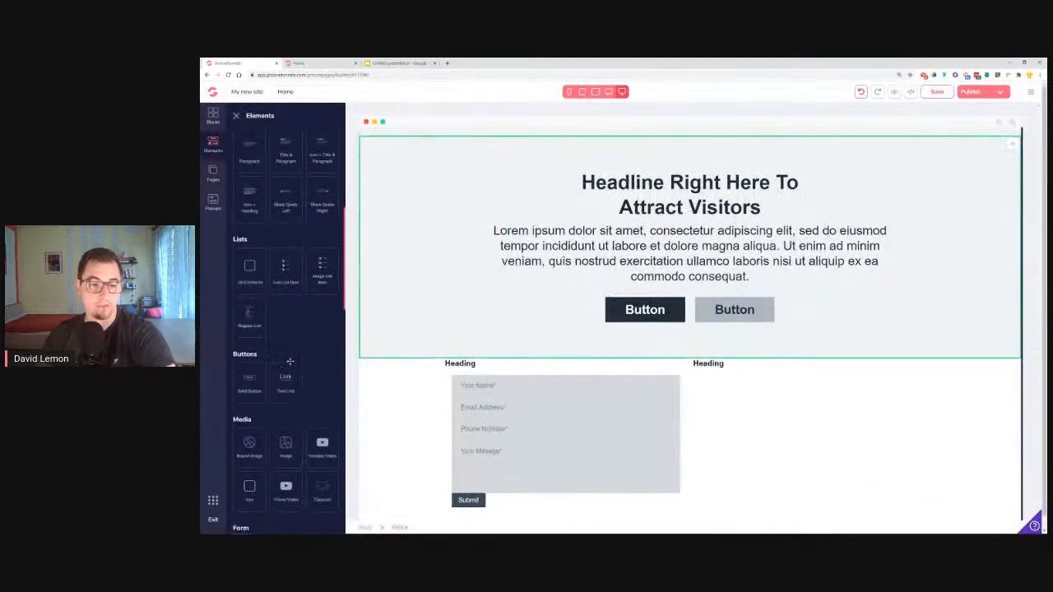
scroll(287, 365, down, 5)
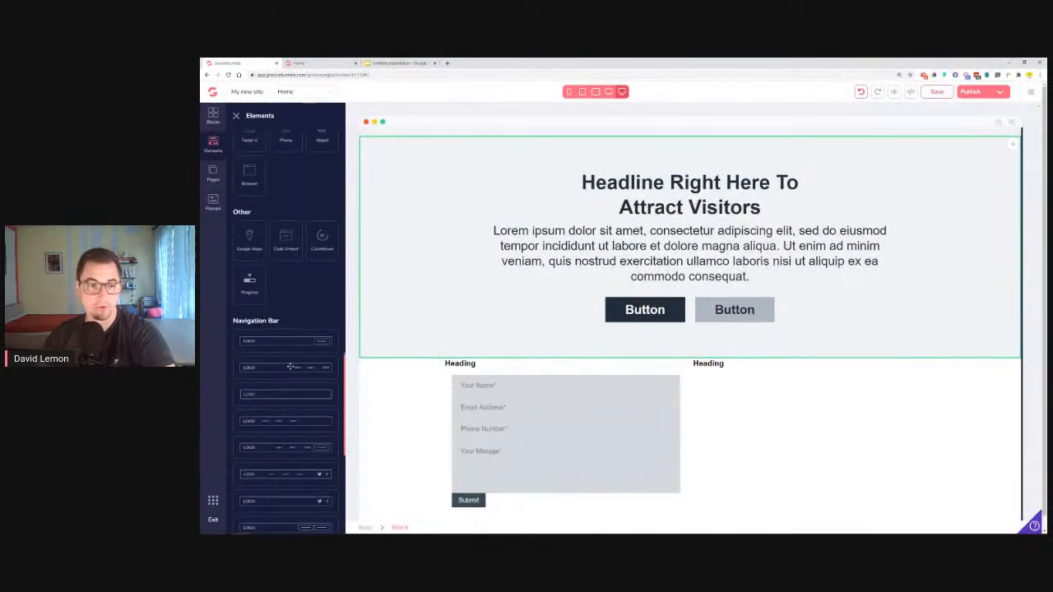
scroll(290, 367, up, 5)
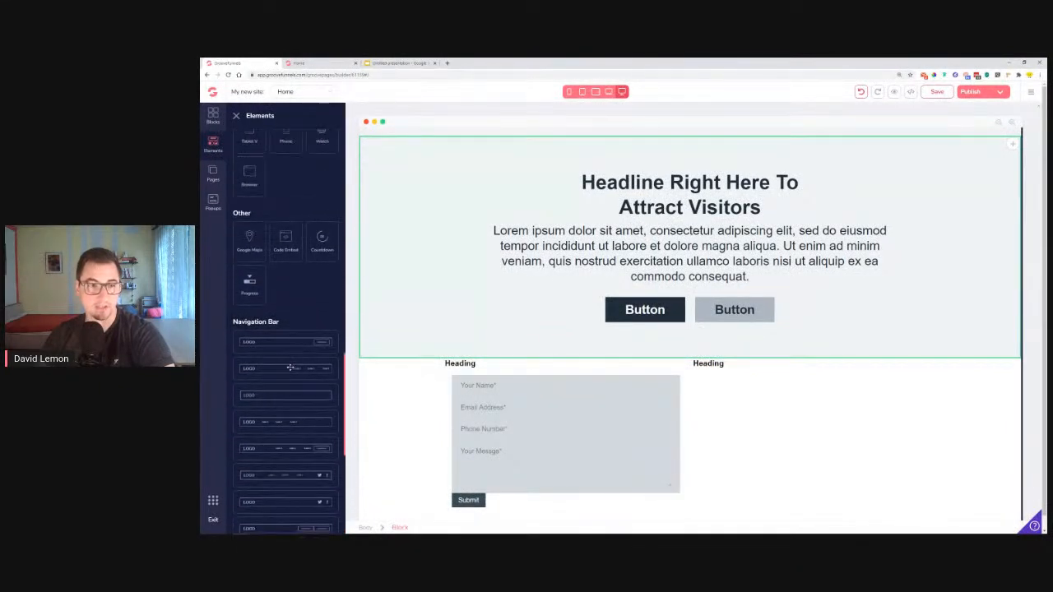
drag(255, 251, 741, 409)
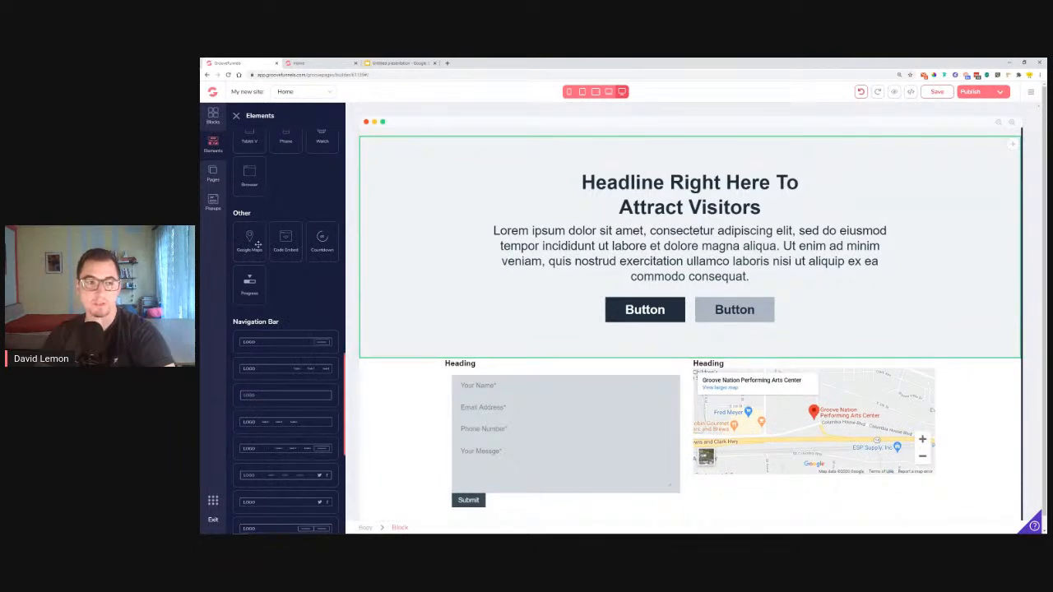
Select the new map and compare it with the reference site's Contact Us section
drag(234, 211, 253, 215)
scroll(265, 227, up, 5)
scroll(267, 234, down, 5)
scroll(266, 236, down, 3)
scroll(242, 241, up, 4)
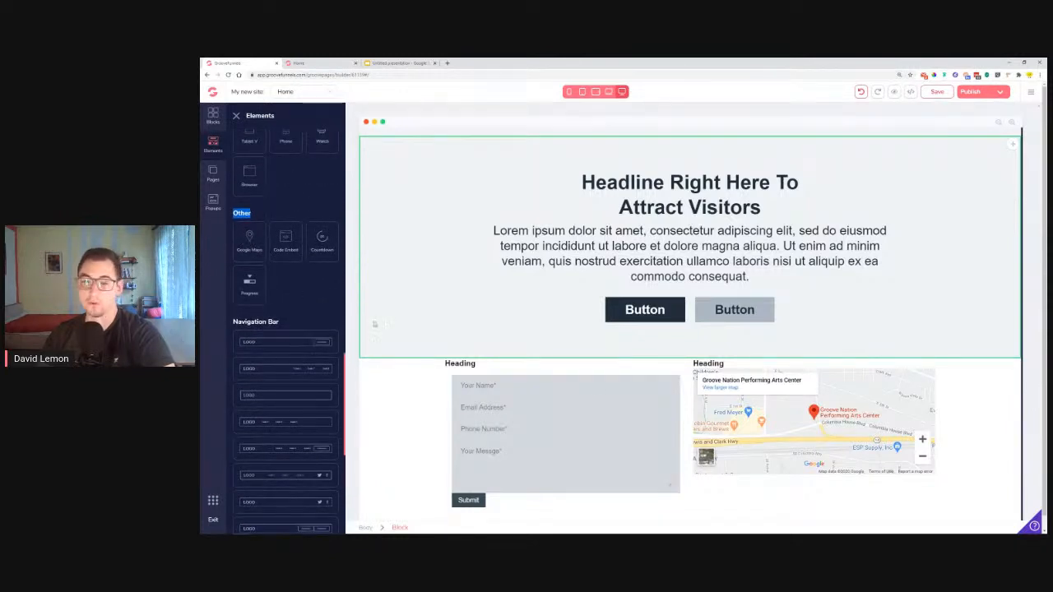
click(831, 428)
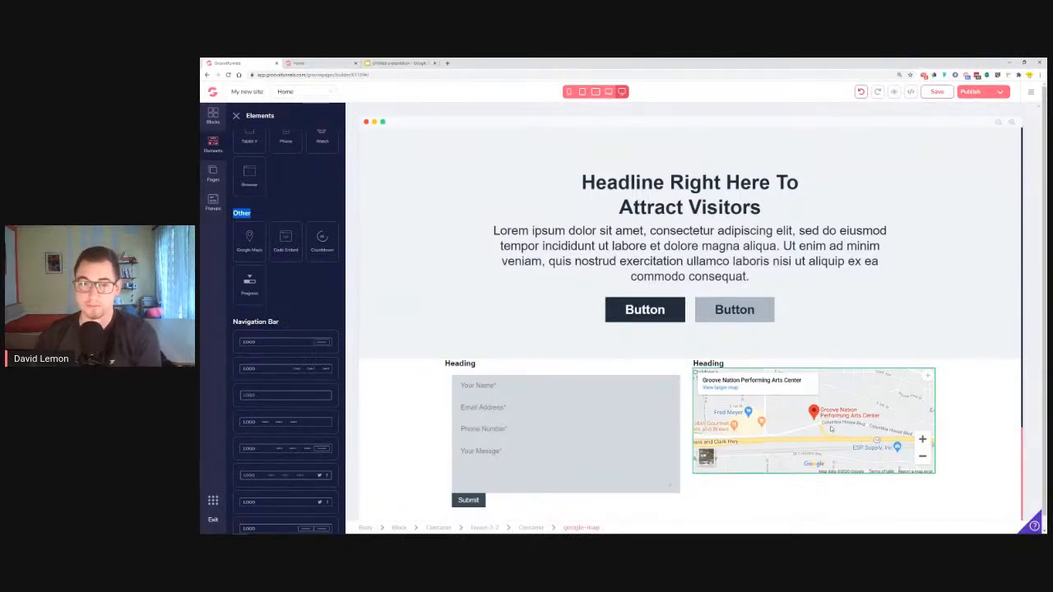
click(321, 63)
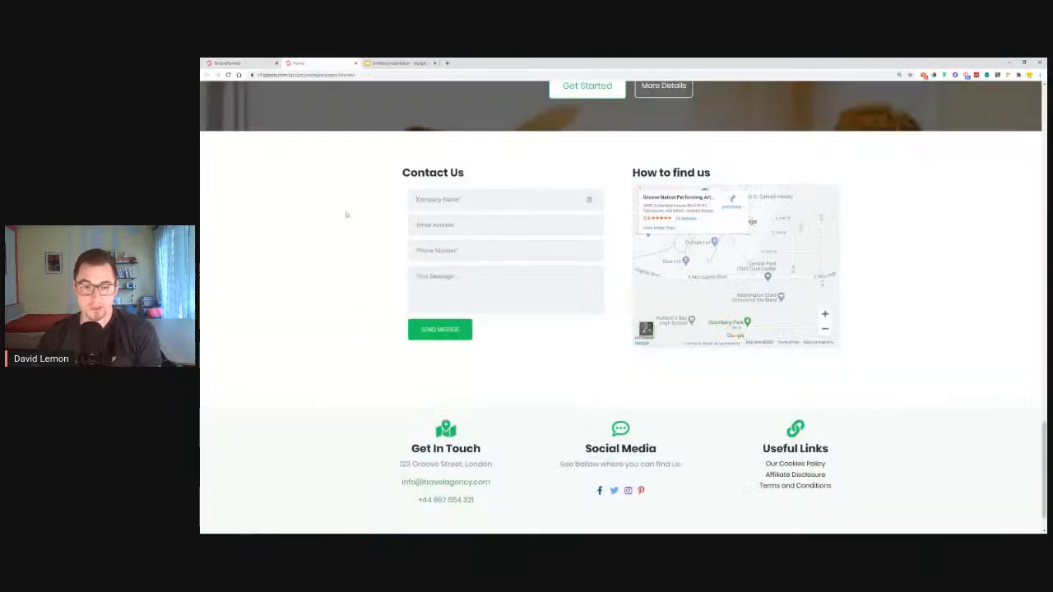
scroll(368, 277, down, 1)
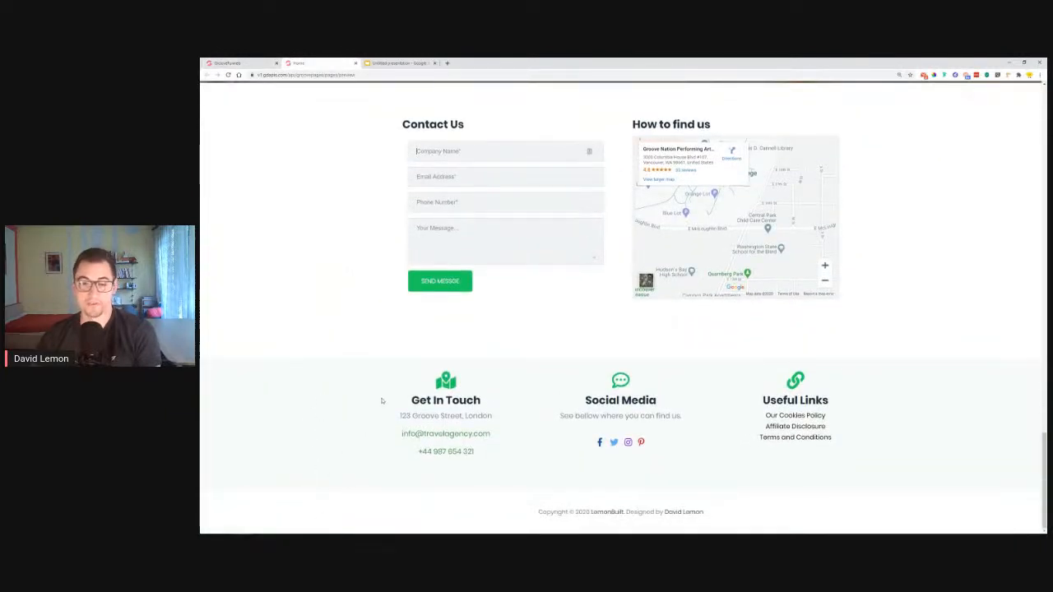
Add a three-column Feature 1/2/3 wireframe block below the contact-and-map section
scroll(382, 401, up, 5)
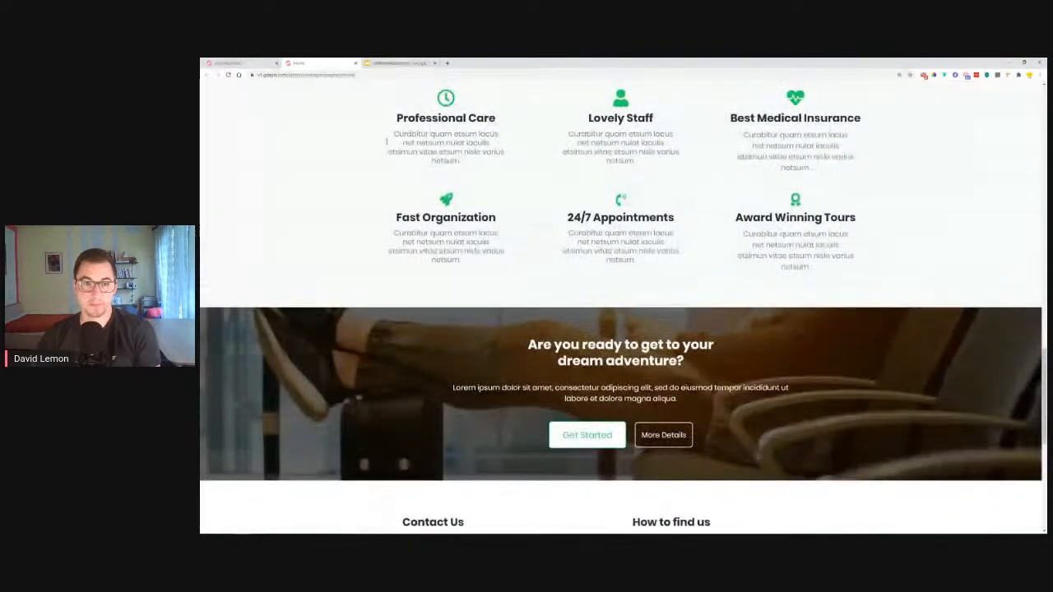
scroll(381, 274, down, 5)
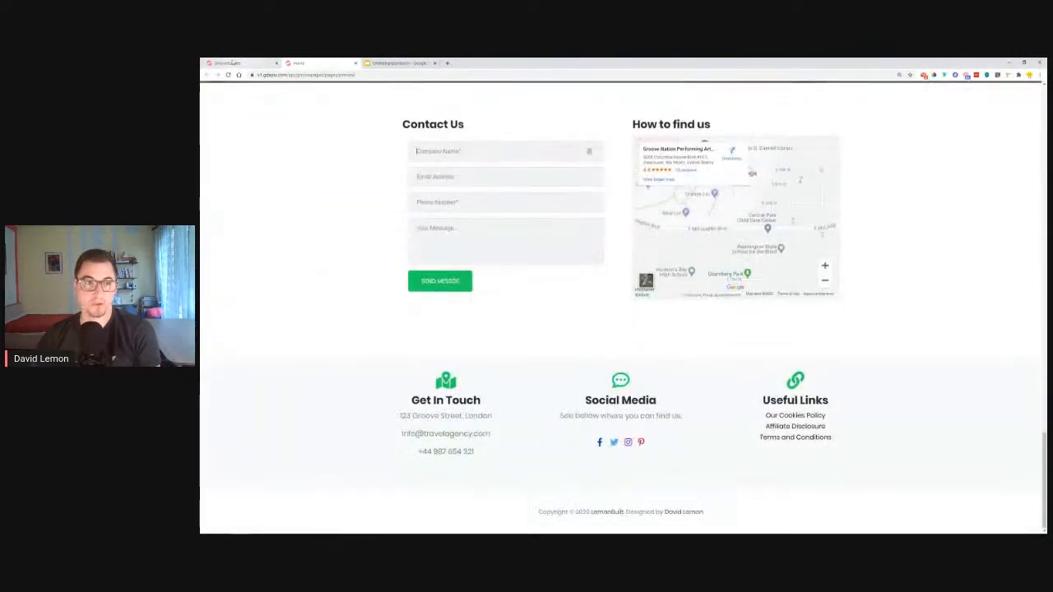
click(233, 63)
click(212, 117)
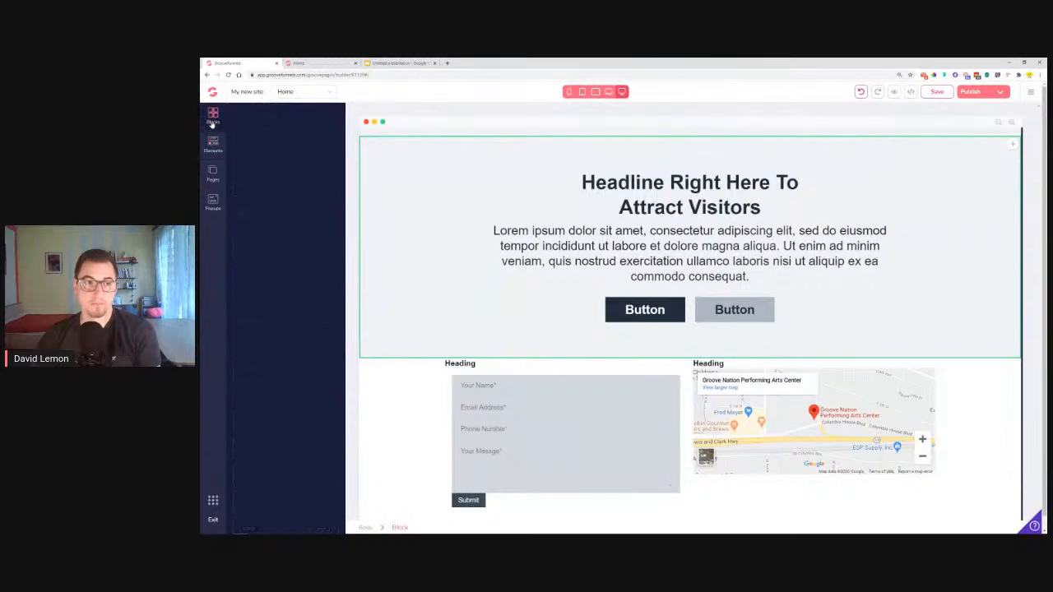
click(298, 141)
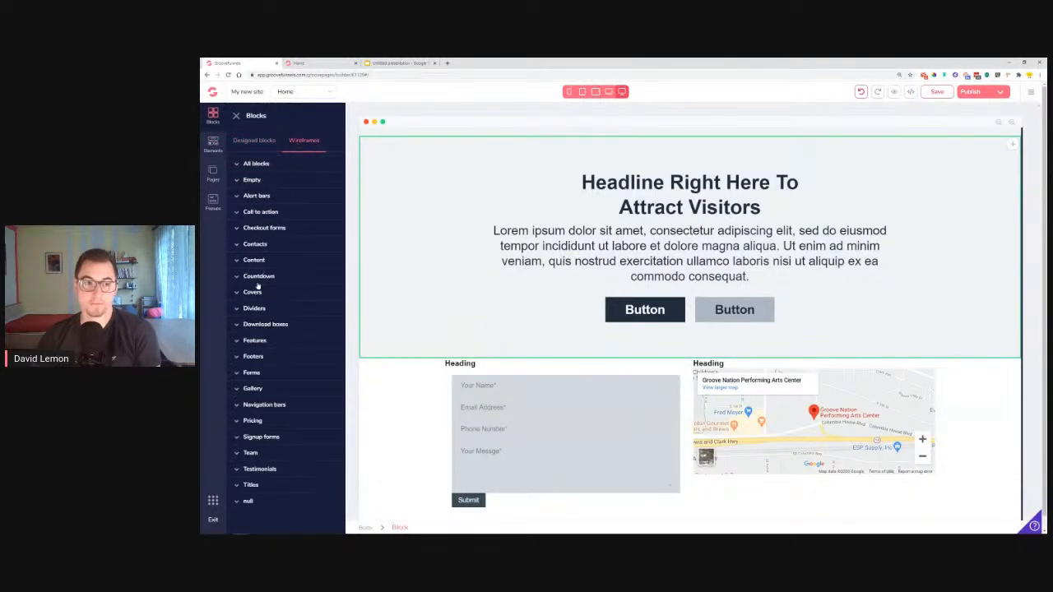
click(264, 341)
scroll(265, 346, down, 1)
drag(266, 345, 720, 372)
drag(667, 531, 670, 484)
Recheck the reference contact section, then expand the Empty wireframe category
scroll(670, 482, down, 1)
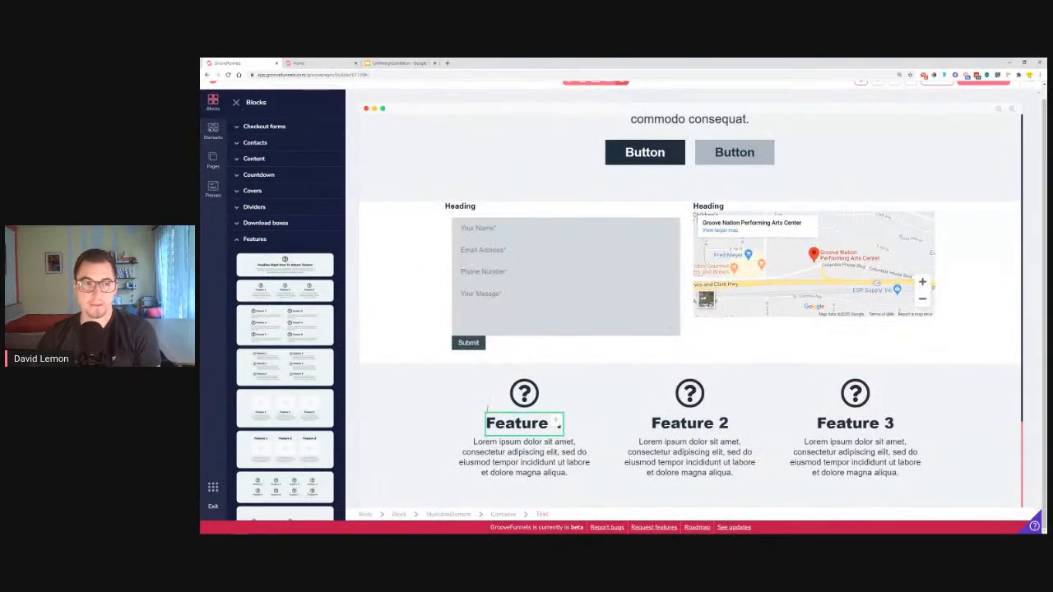
click(336, 62)
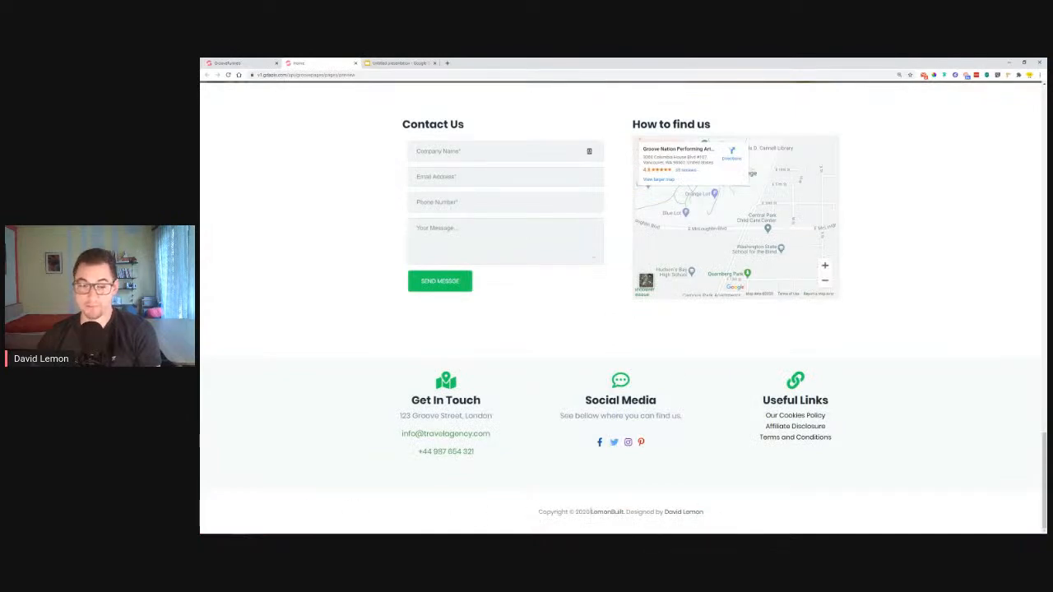
click(235, 62)
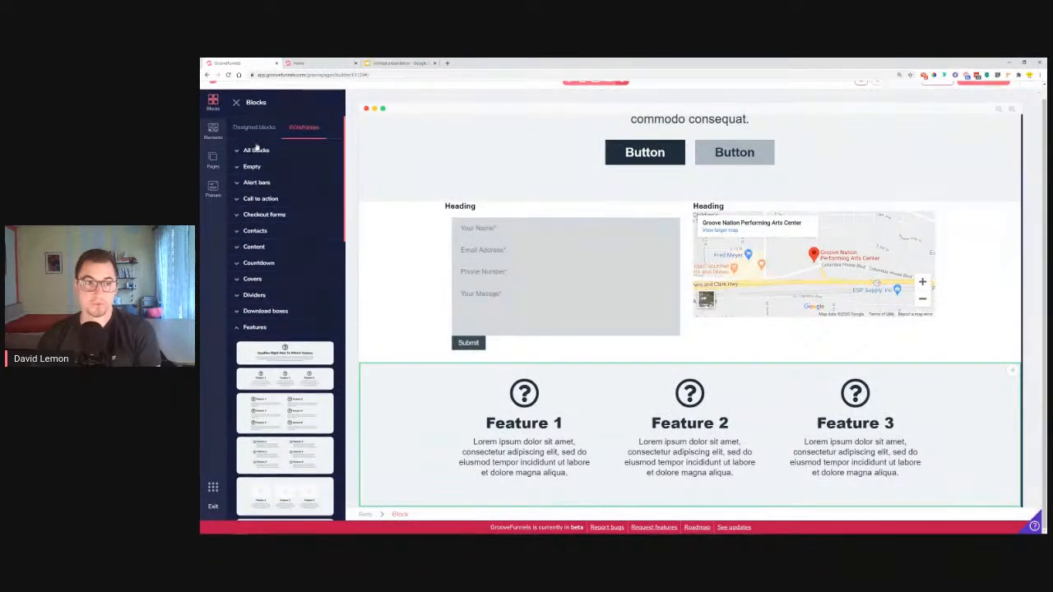
click(274, 181)
Add an empty container at the page bottom with Vertical direction and center secondary alignment
drag(269, 210, 662, 500)
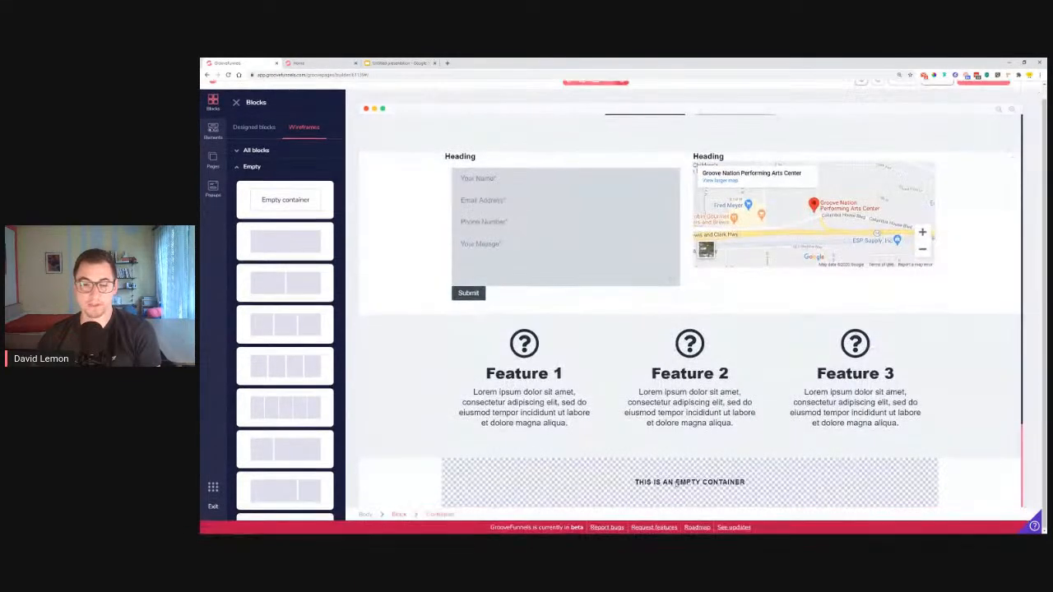
click(696, 473)
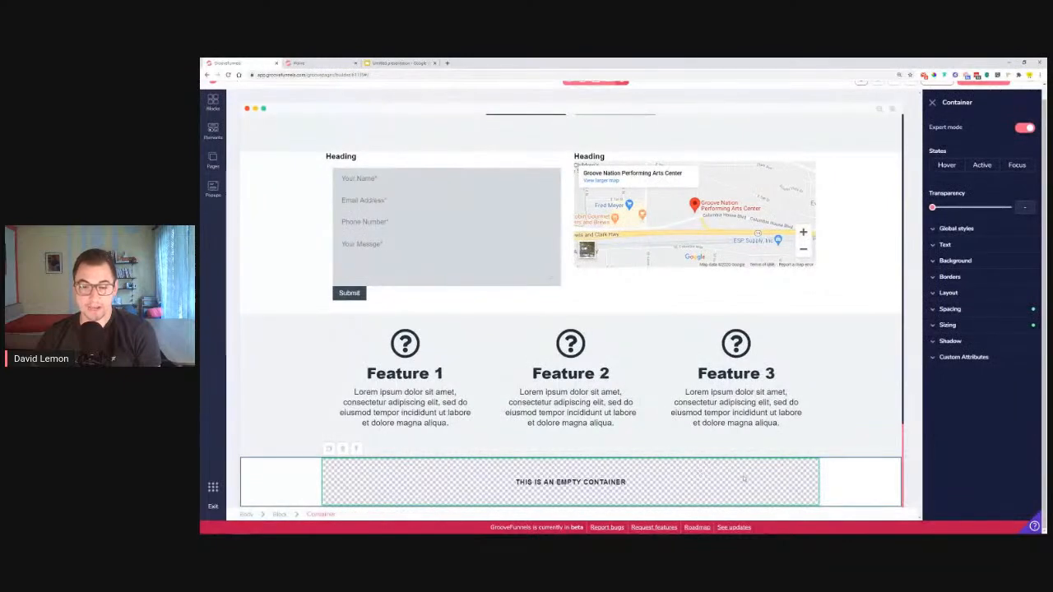
click(954, 293)
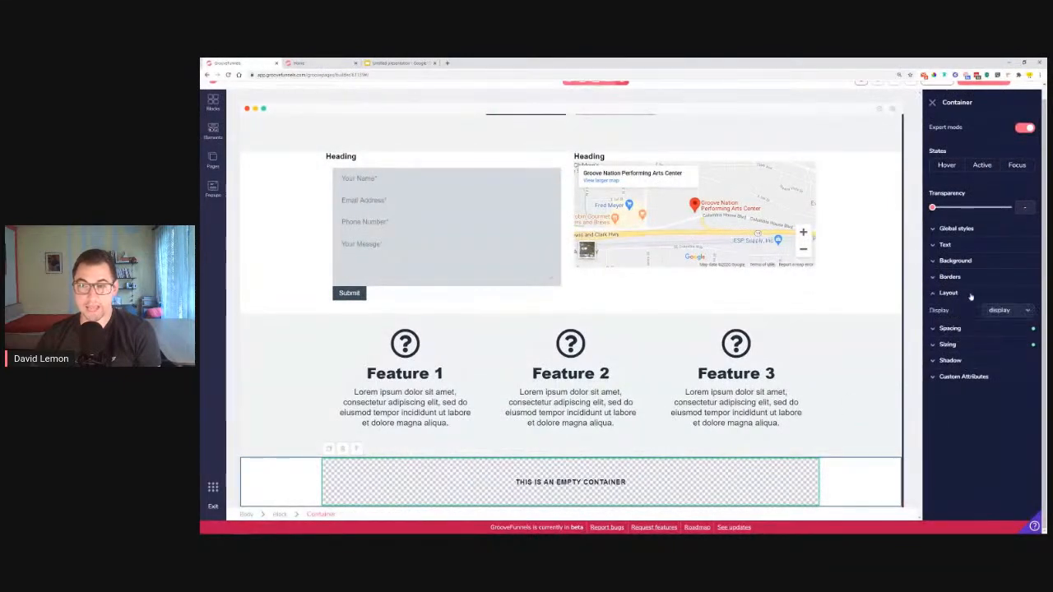
click(1011, 337)
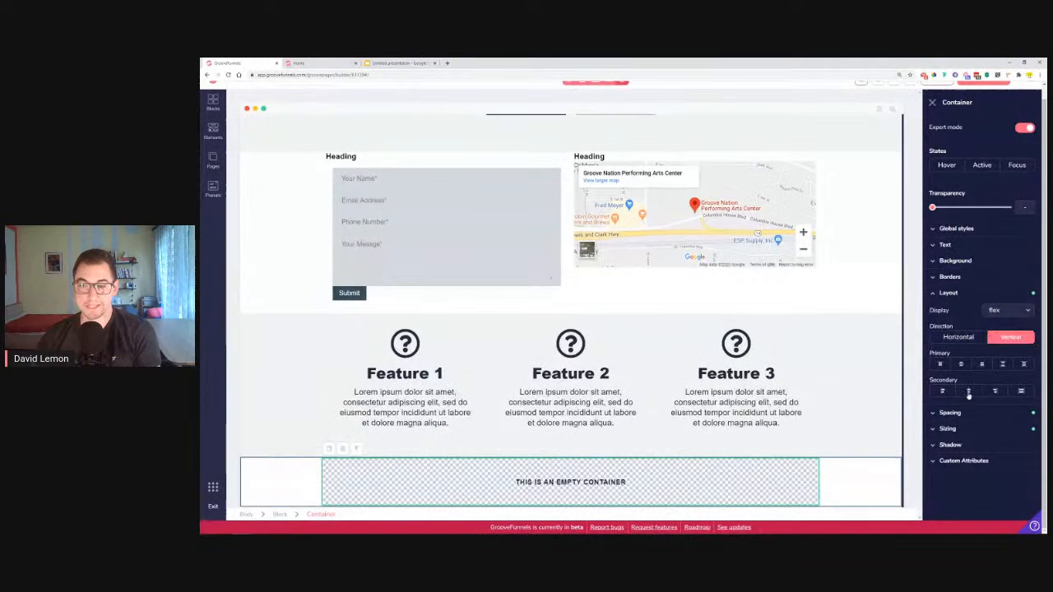
click(969, 392)
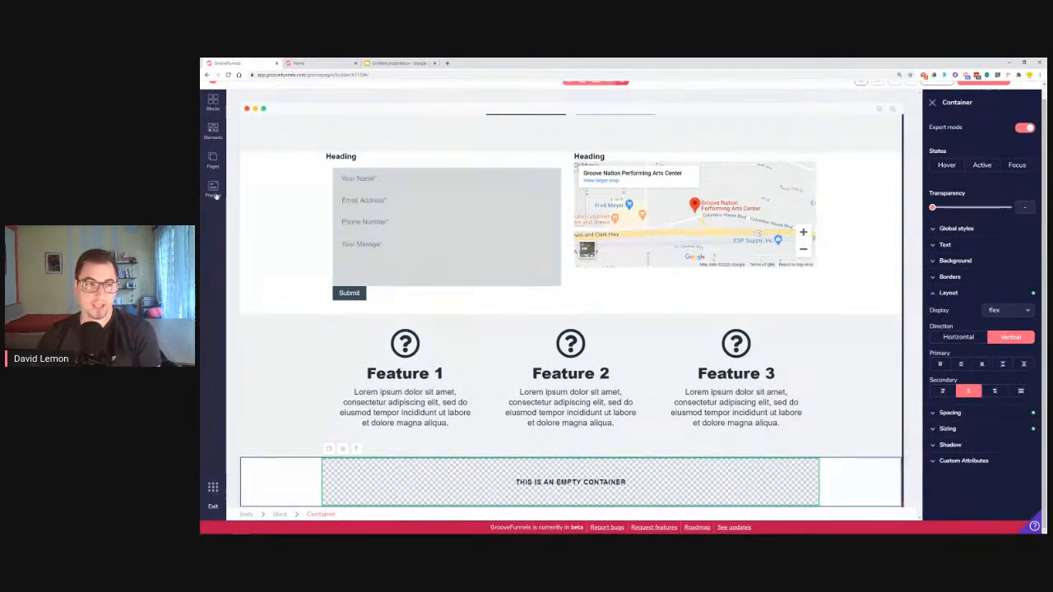
click(213, 130)
Drop a text element into the bottom container and trim it to the first lorem ipsum sentence
scroll(288, 364, down, 3)
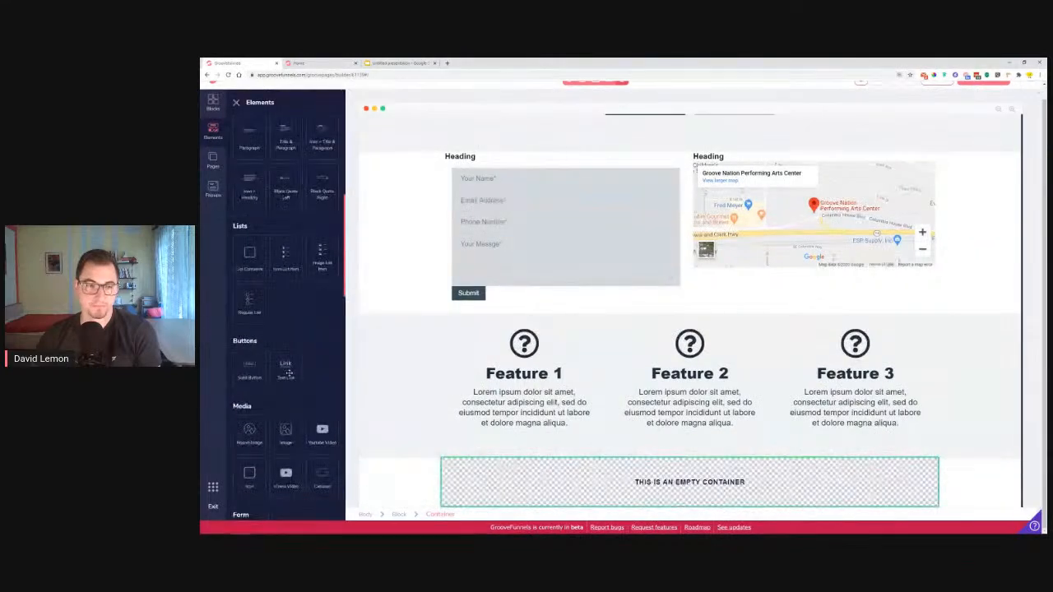
scroll(286, 361, up, 2)
drag(249, 227, 697, 485)
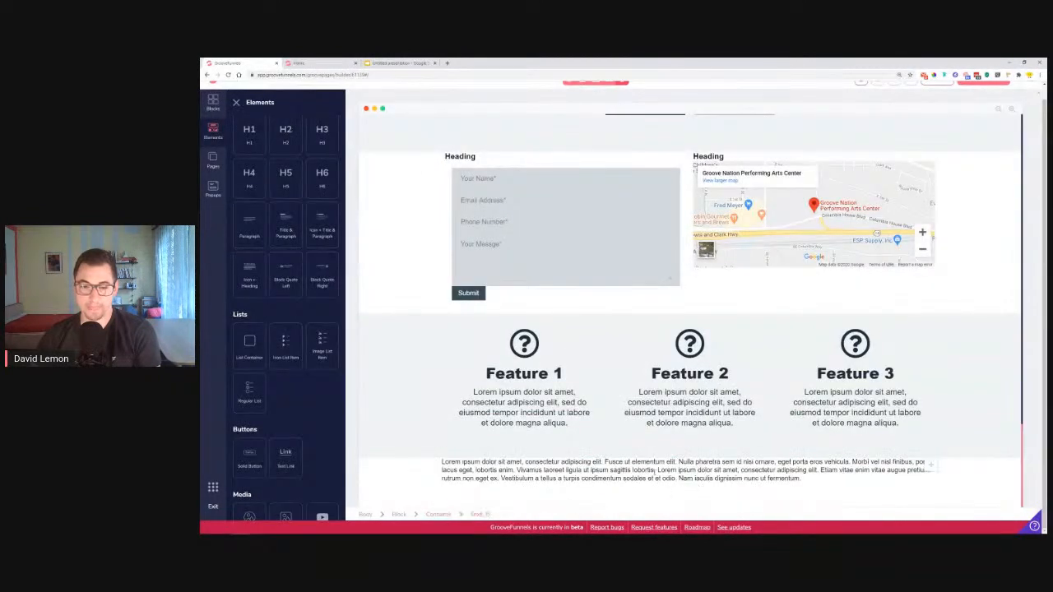
click(655, 470)
drag(484, 463, 712, 487)
click(683, 480)
drag(682, 479, 484, 462)
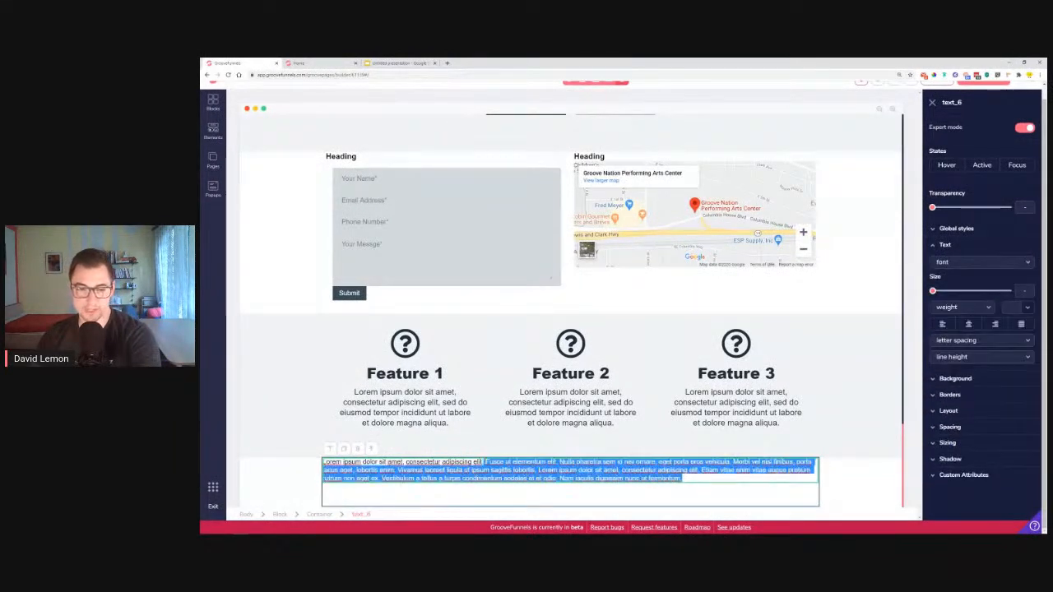
key(BackSpace)
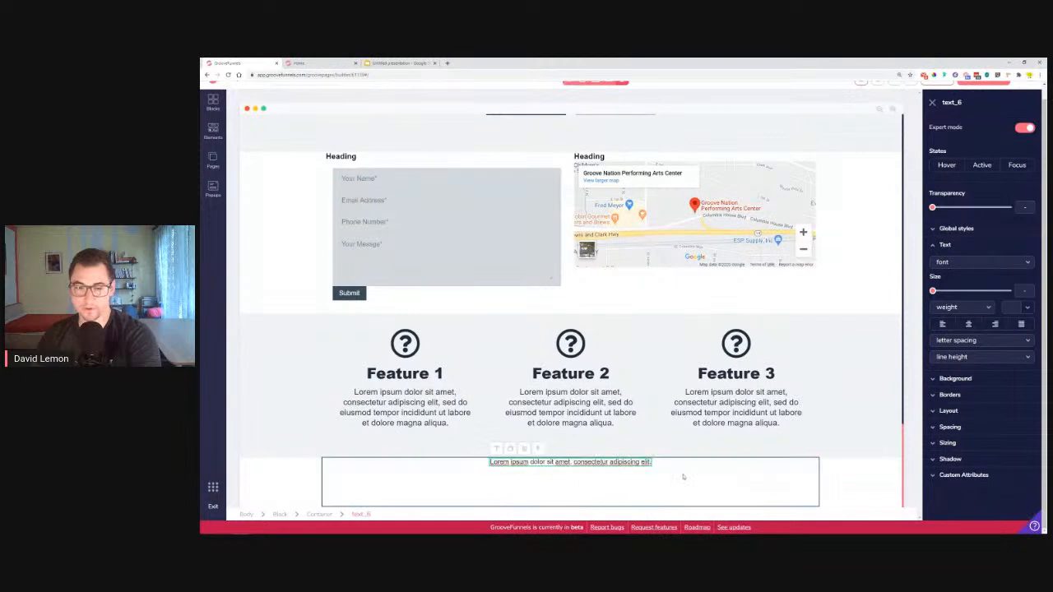
Centre the paragraph vertically by setting the container's main-axis alignment to center
click(801, 490)
click(964, 310)
click(965, 310)
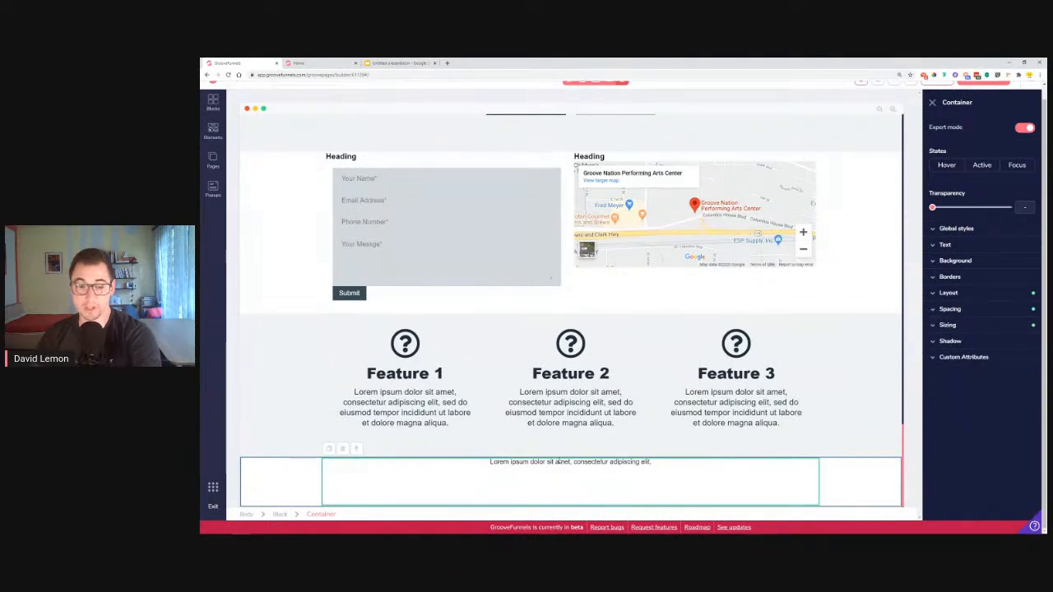
click(957, 294)
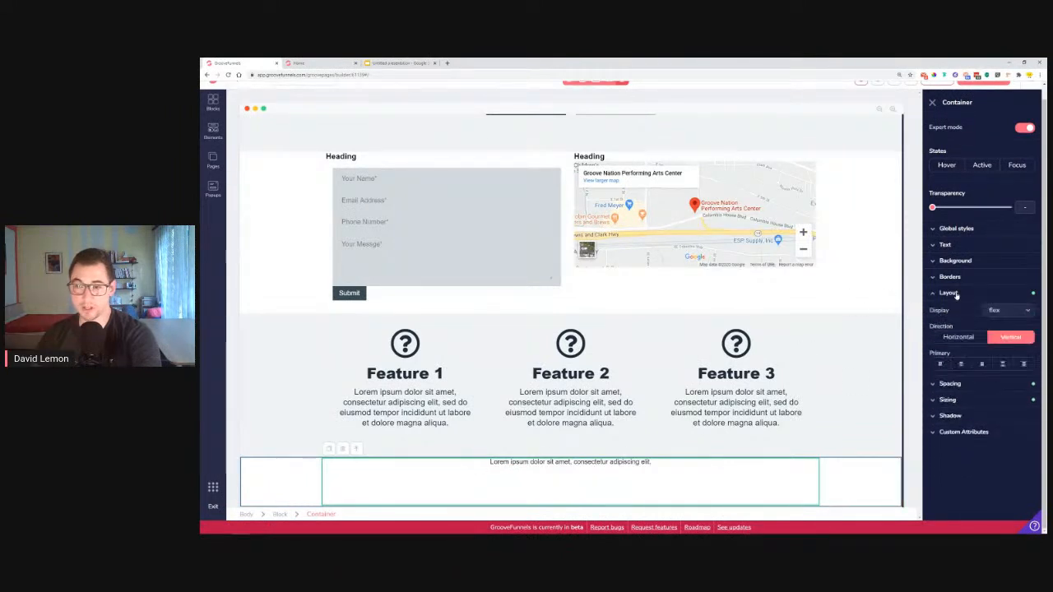
click(960, 365)
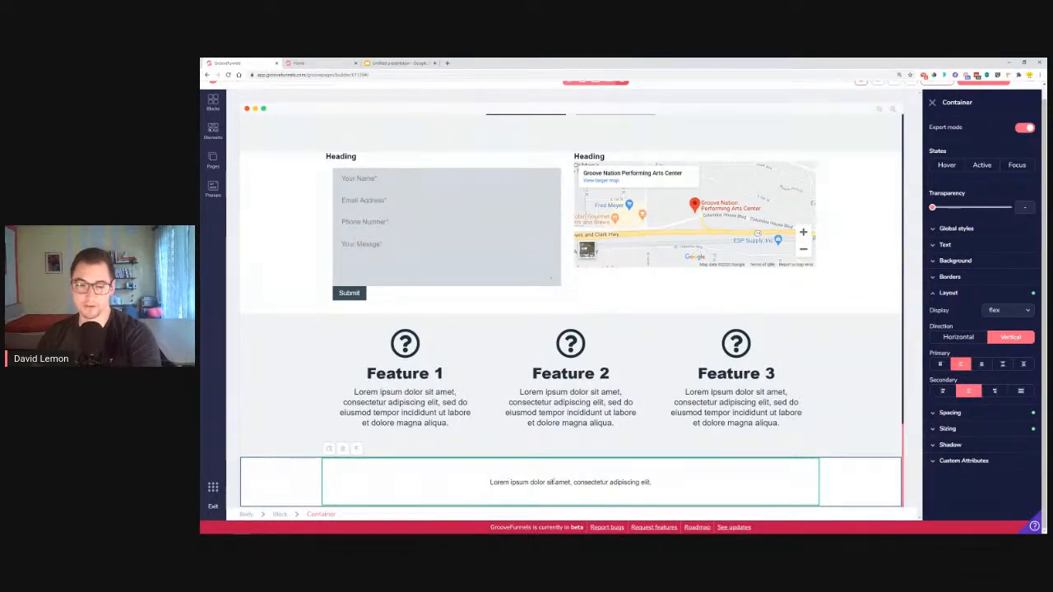
click(632, 503)
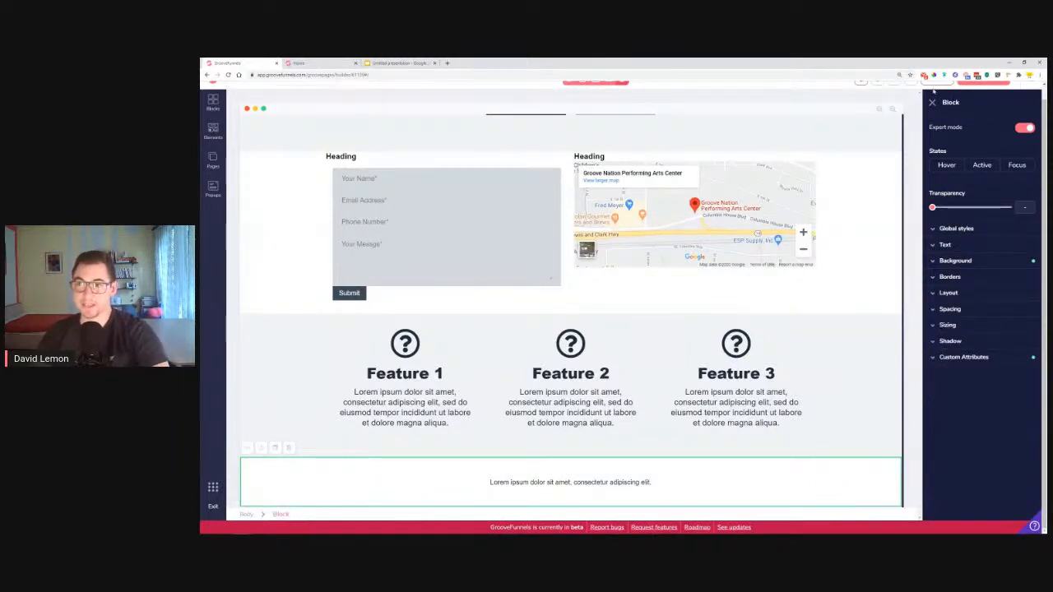
scroll(559, 382, up, 20)
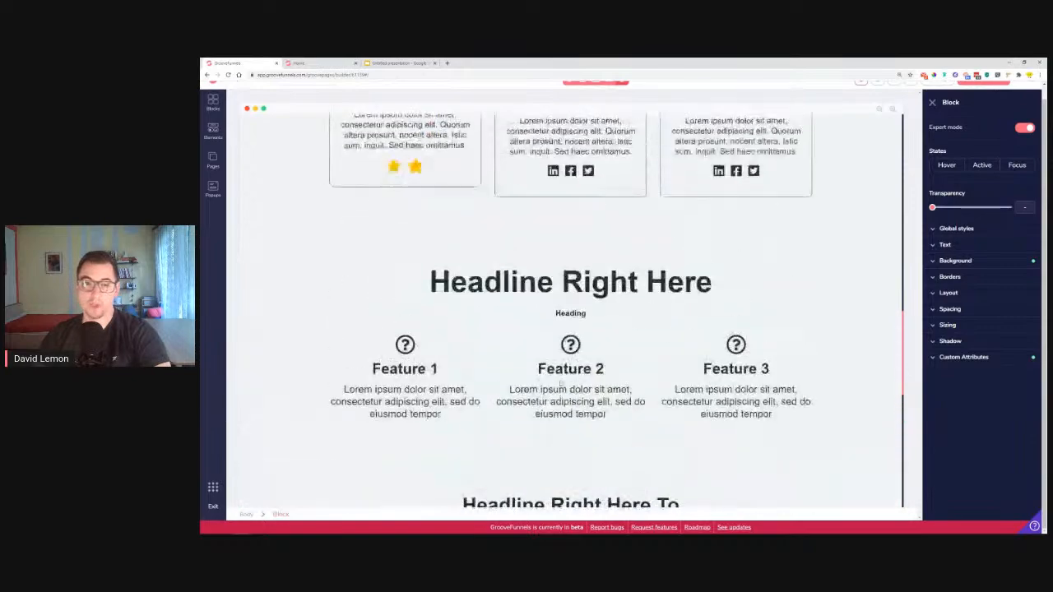
click(301, 64)
scroll(551, 203, up, 2)
scroll(518, 293, down, 2)
scroll(548, 324, up, 4)
scroll(550, 327, up, 15)
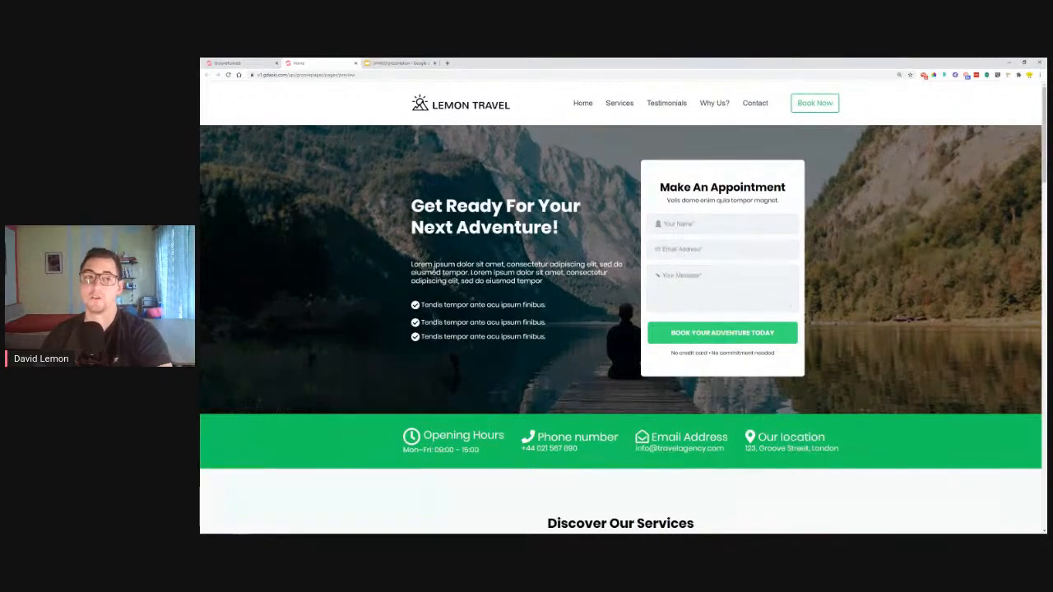
click(235, 63)
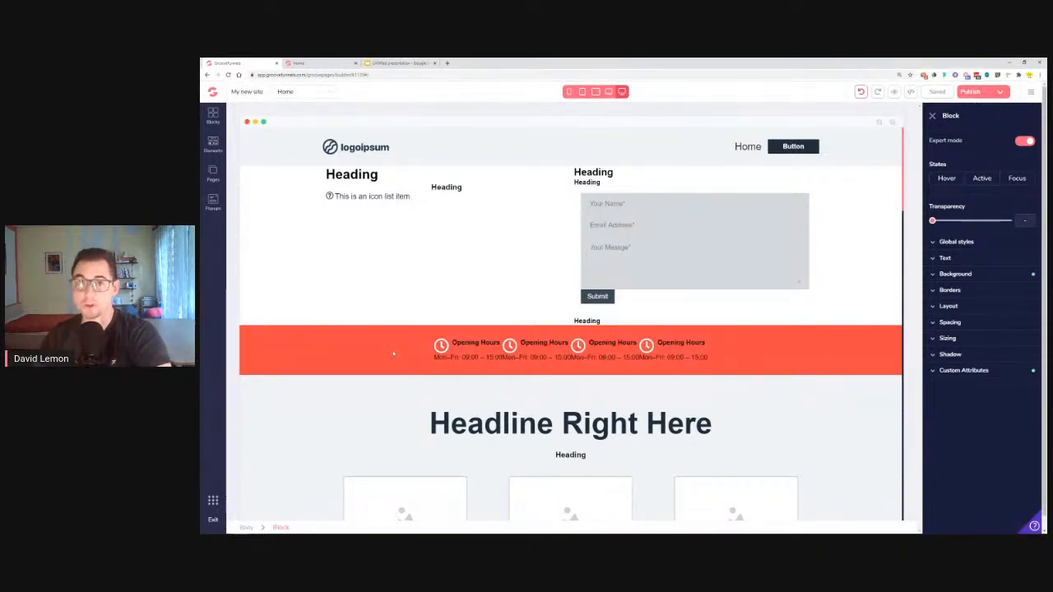
scroll(400, 305, down, 5)
scroll(313, 257, down, 10)
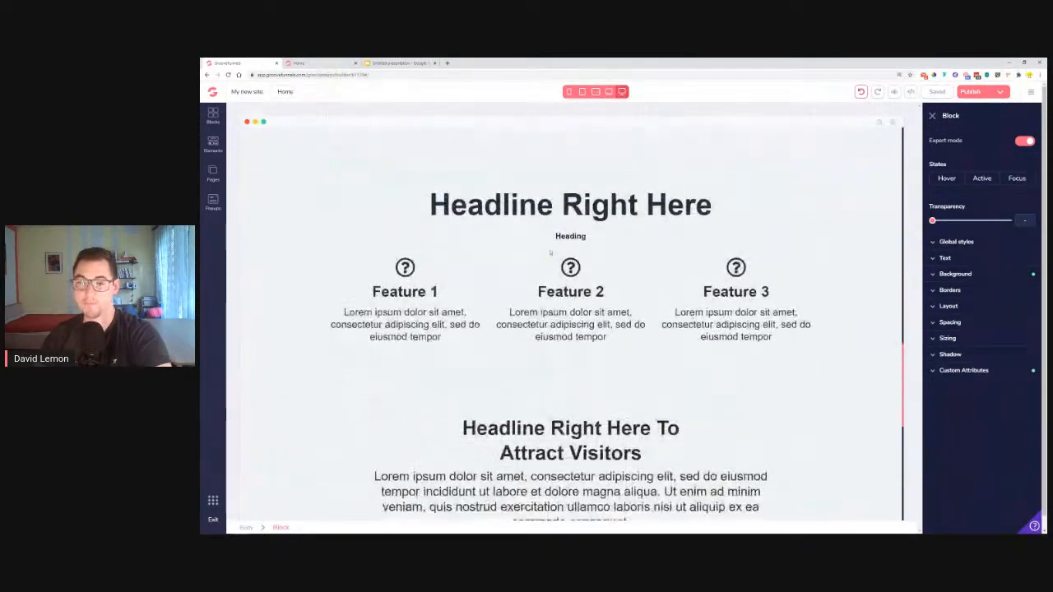
scroll(568, 354, up, 15)
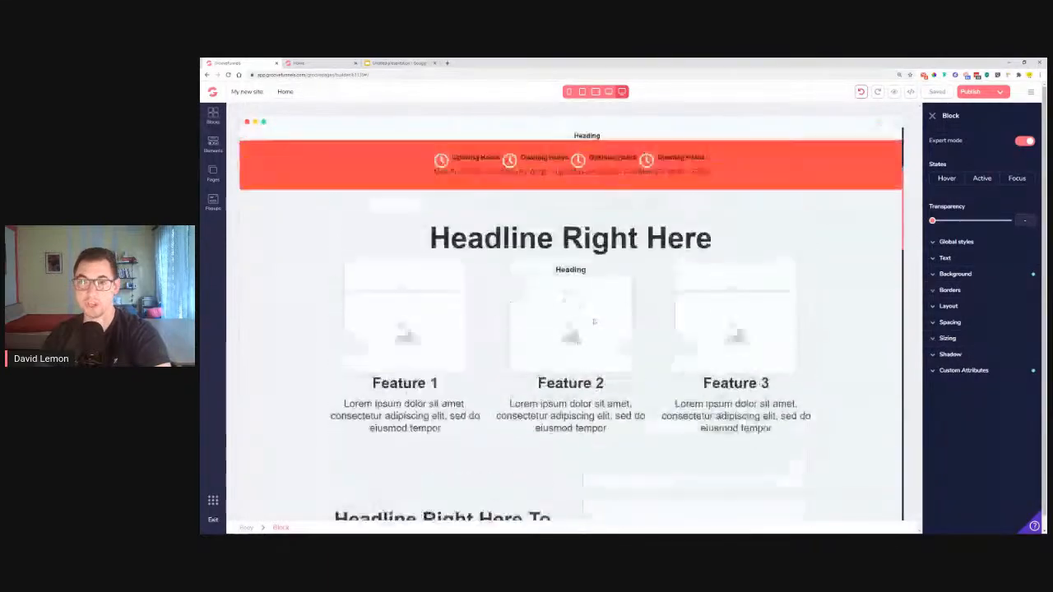
scroll(594, 321, up, 3)
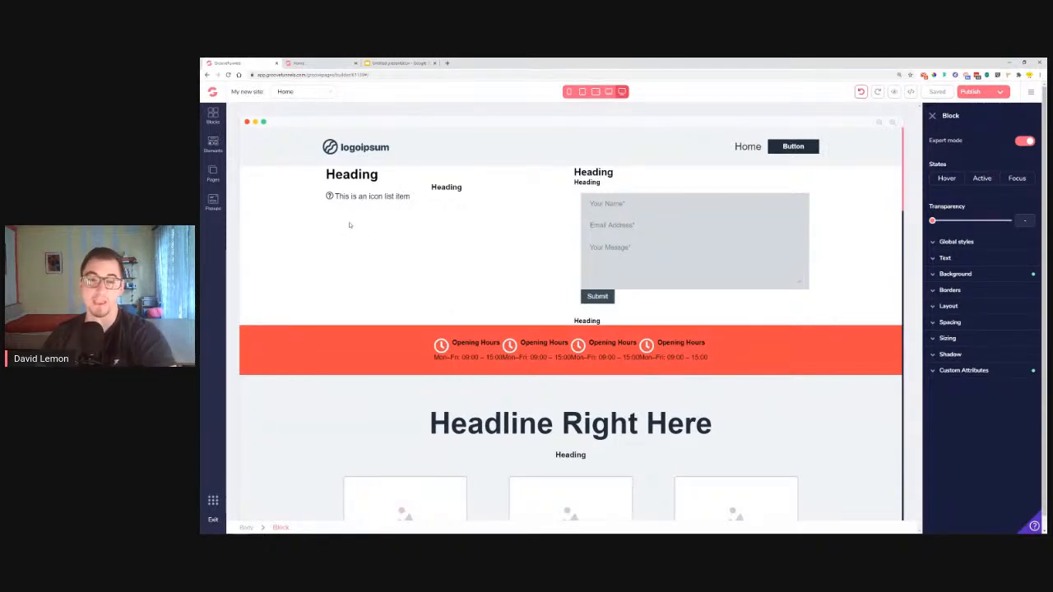
scroll(482, 305, down, 3)
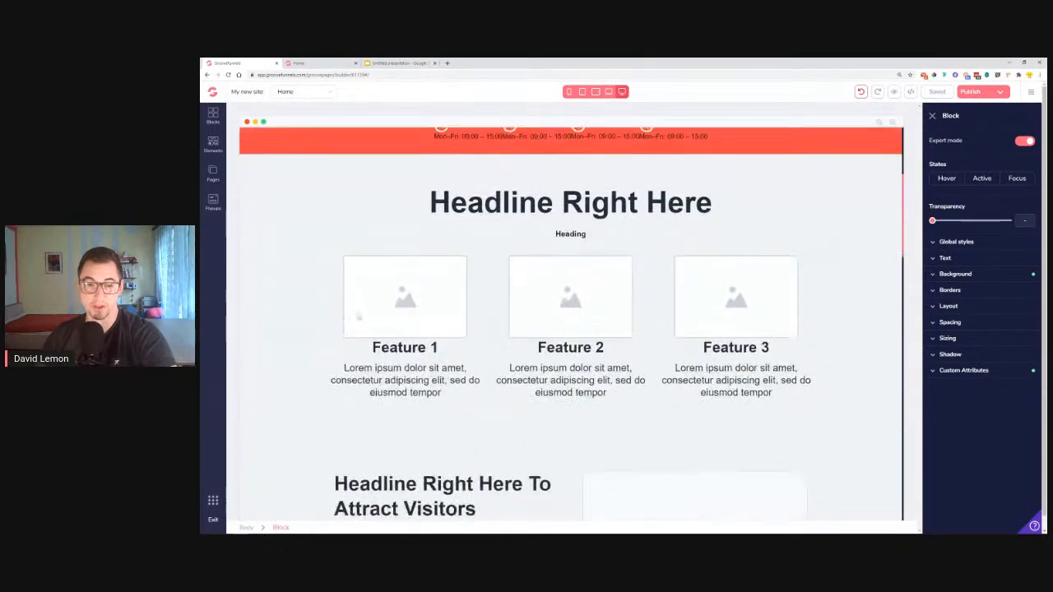
scroll(337, 312, down, 4)
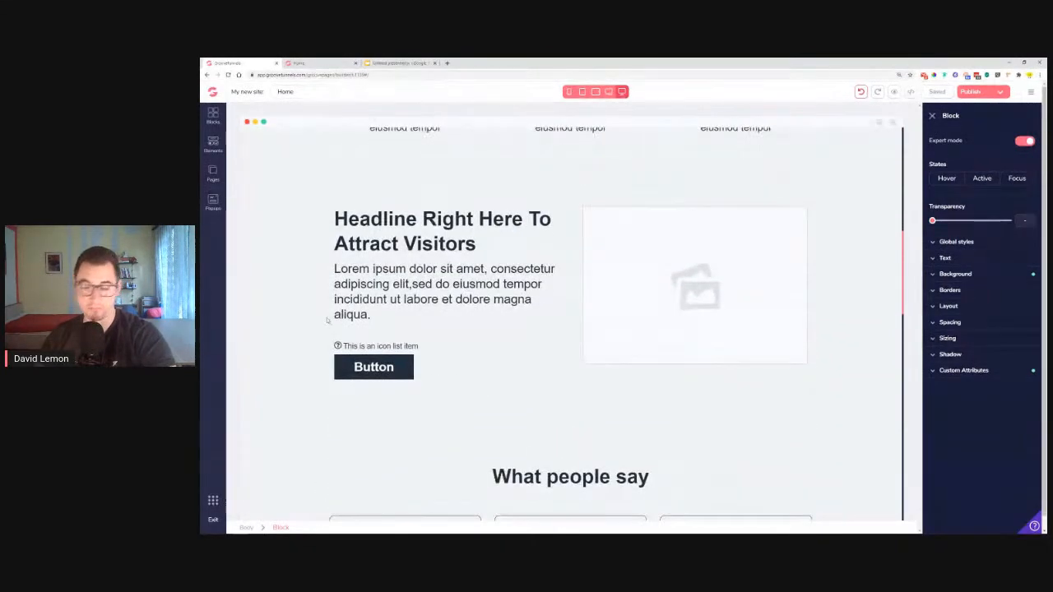
scroll(520, 328, down, 2)
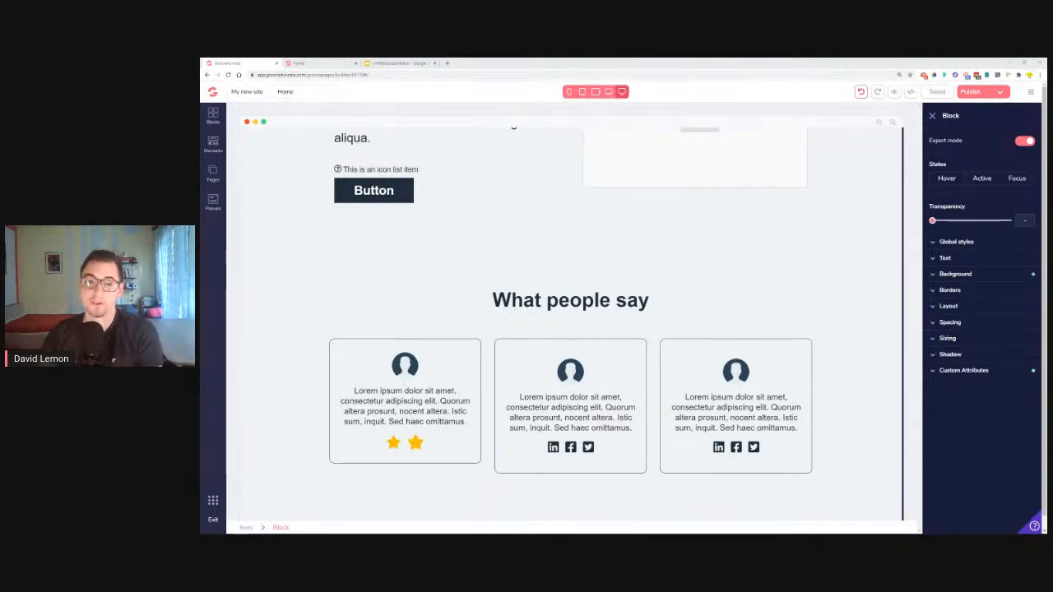
scroll(797, 308, up, 10)
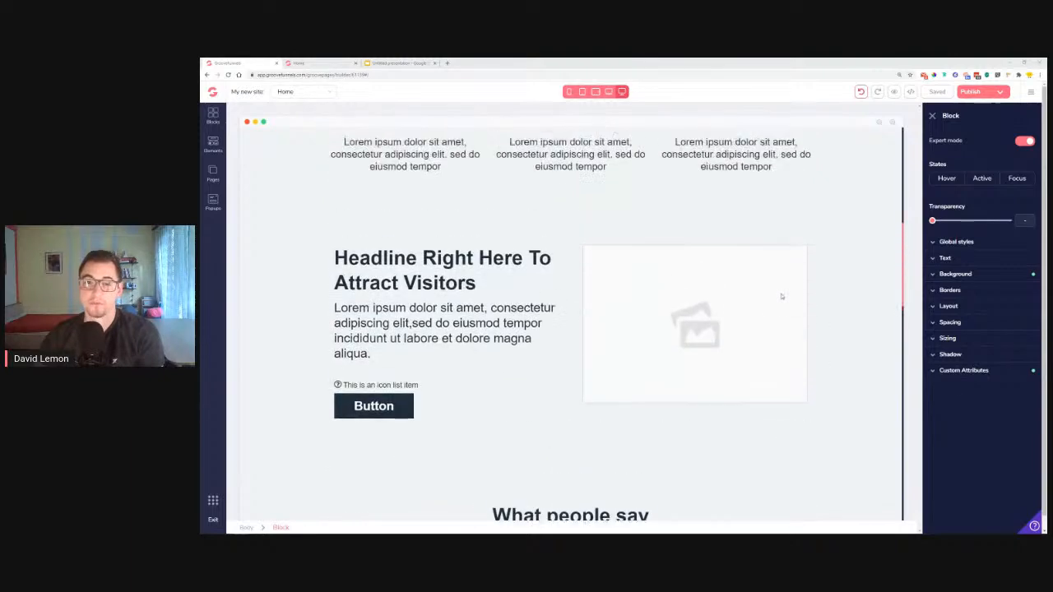
scroll(812, 268, up, 1)
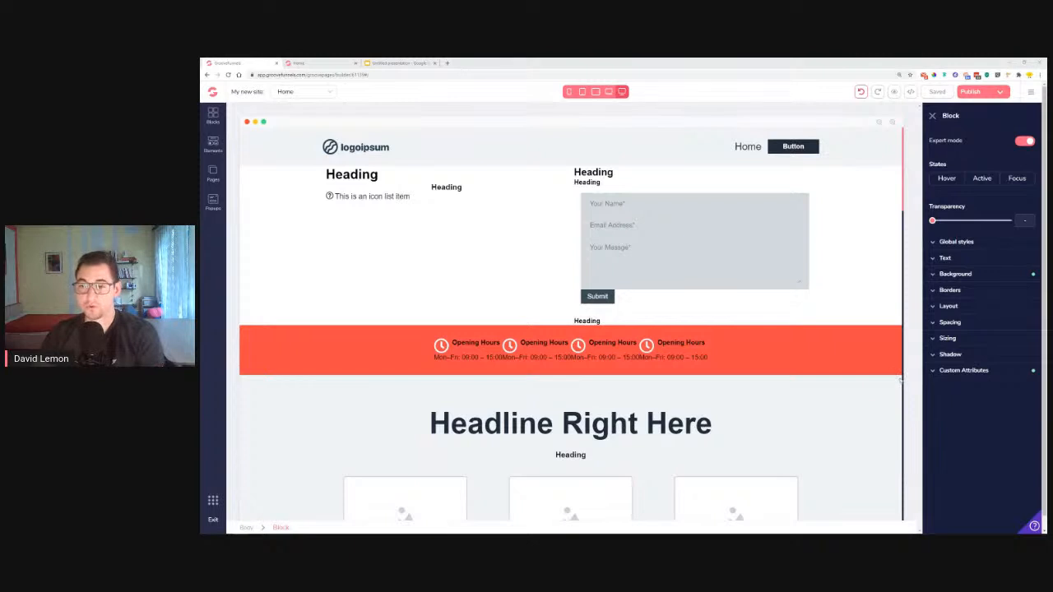
scroll(887, 367, down, 2)
scroll(873, 301, down, 2)
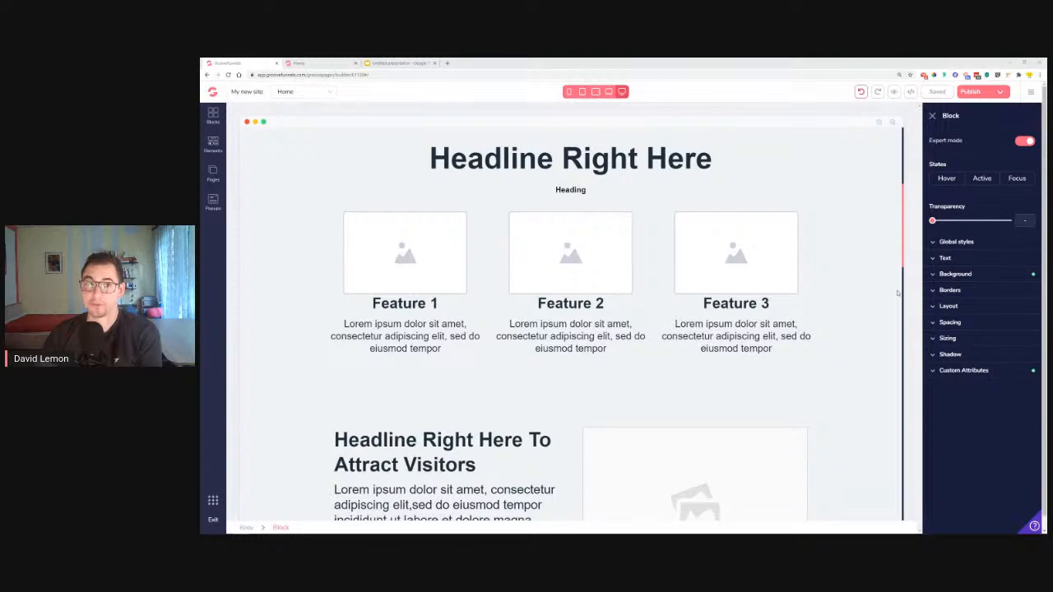
click(213, 501)
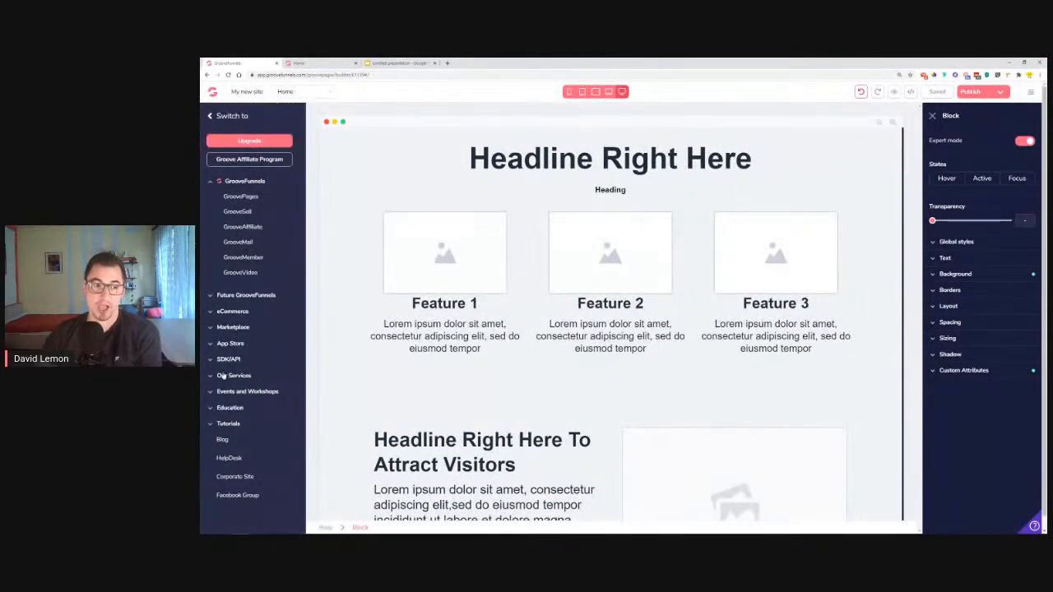
click(221, 360)
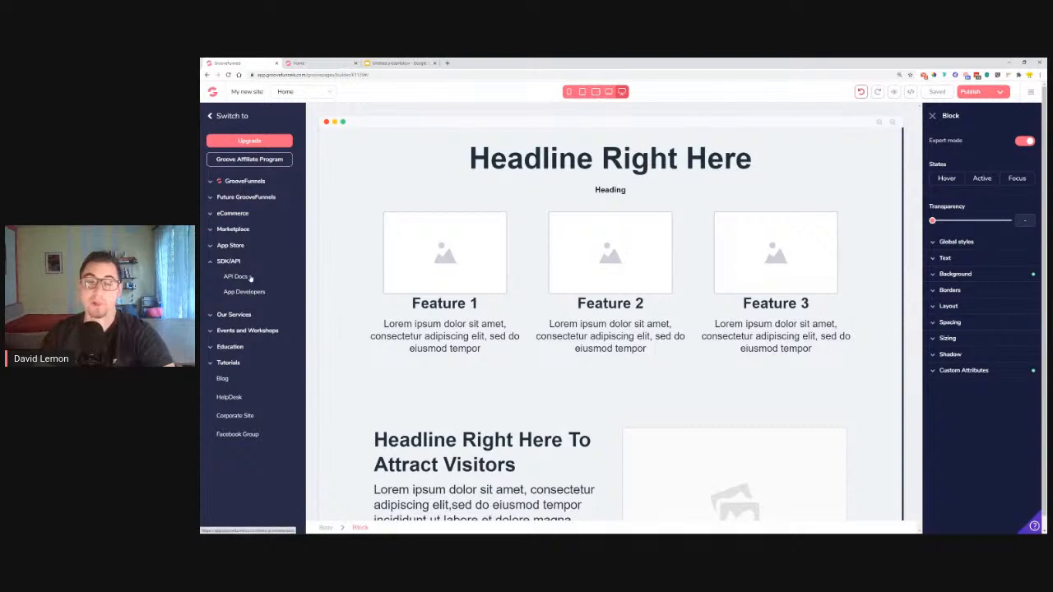
click(229, 262)
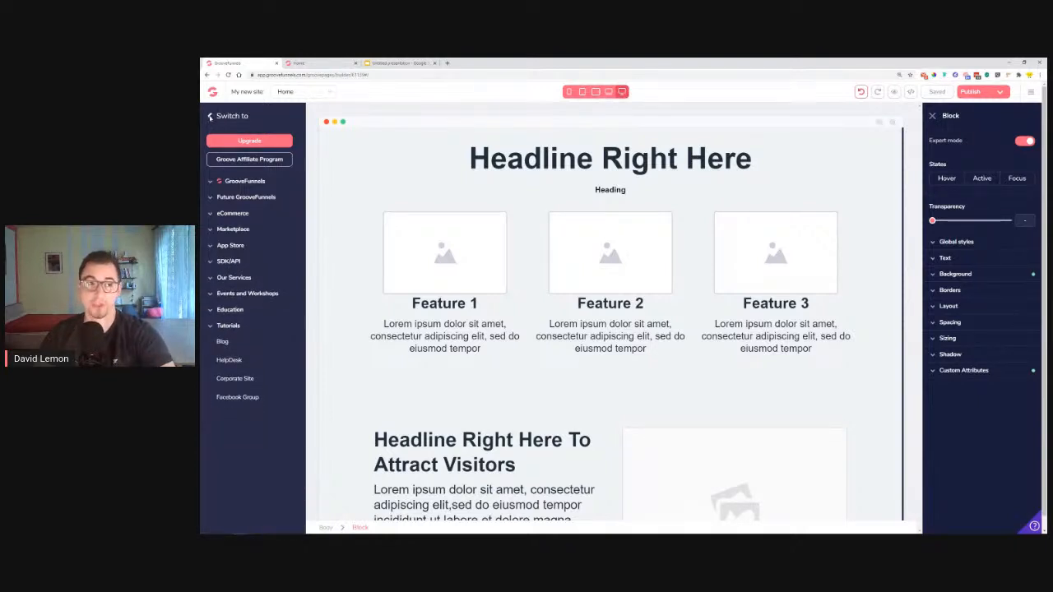
click(210, 117)
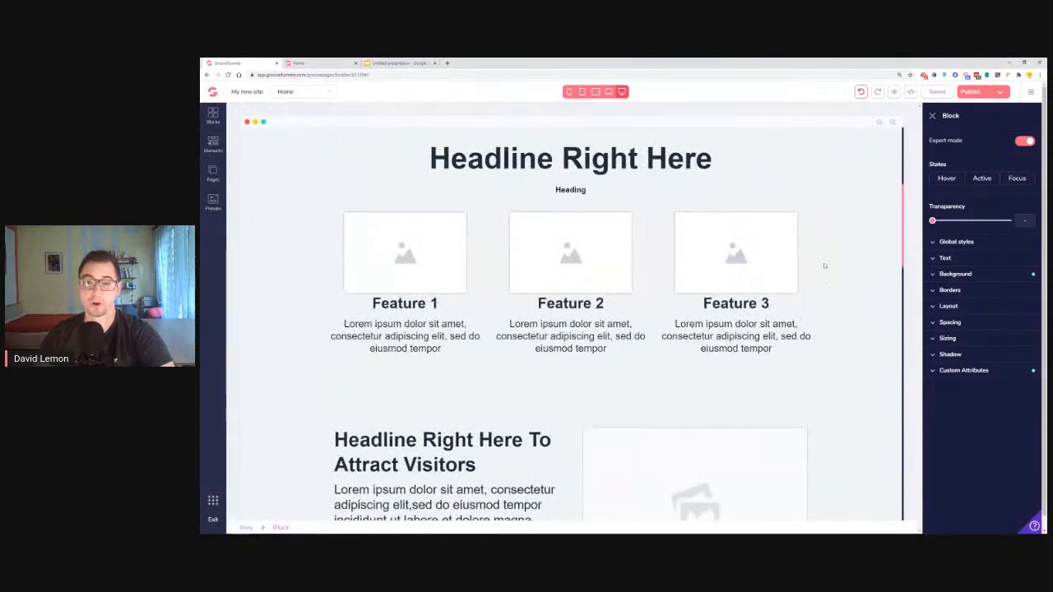
scroll(844, 272, down, 2)
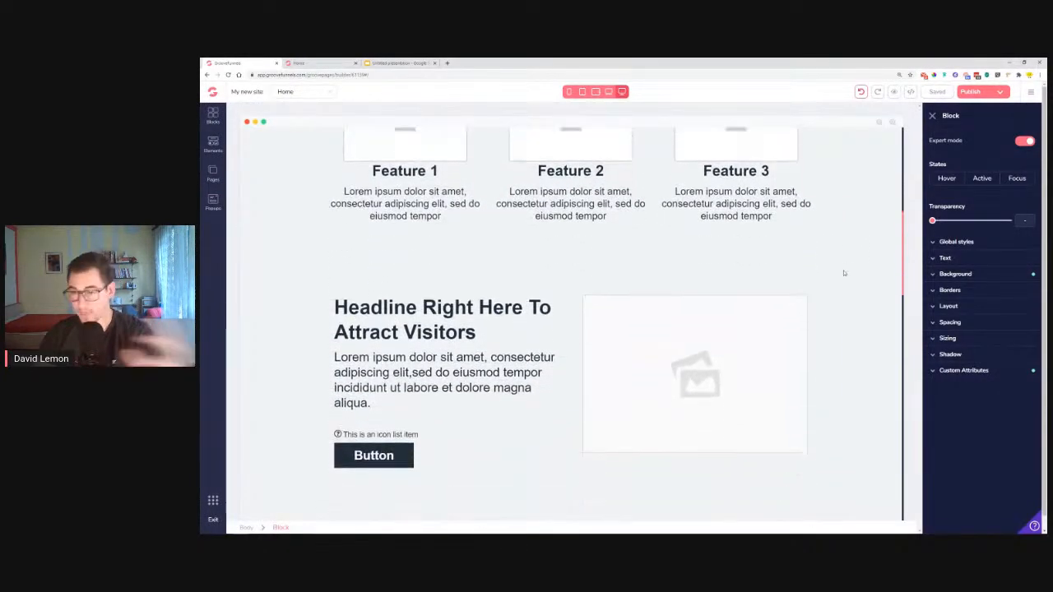
scroll(843, 272, down, 1)
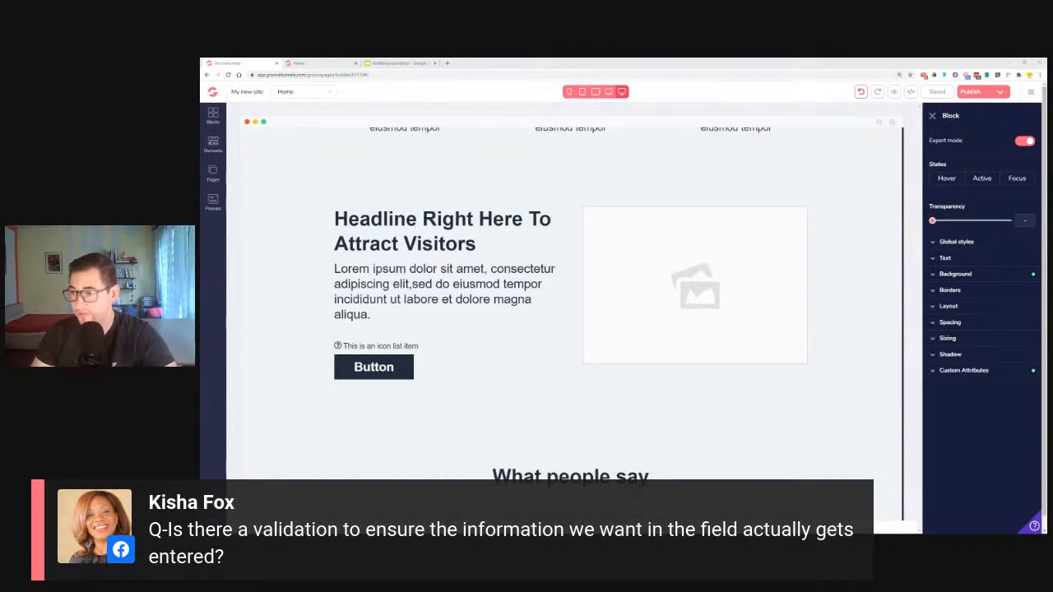
scroll(874, 274, up, 8)
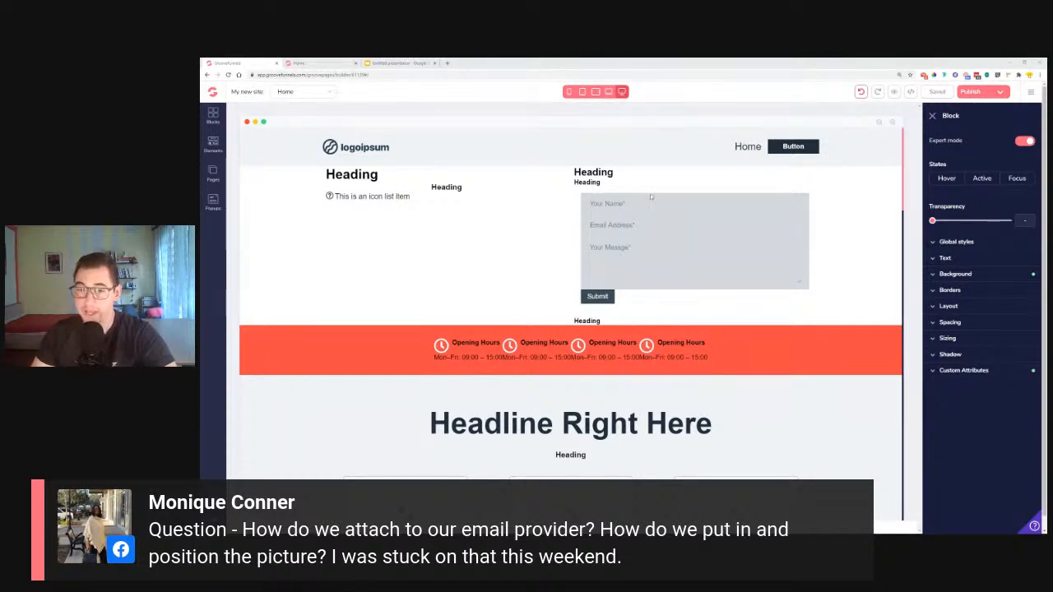
scroll(727, 351, down, 2)
scroll(728, 351, down, 1)
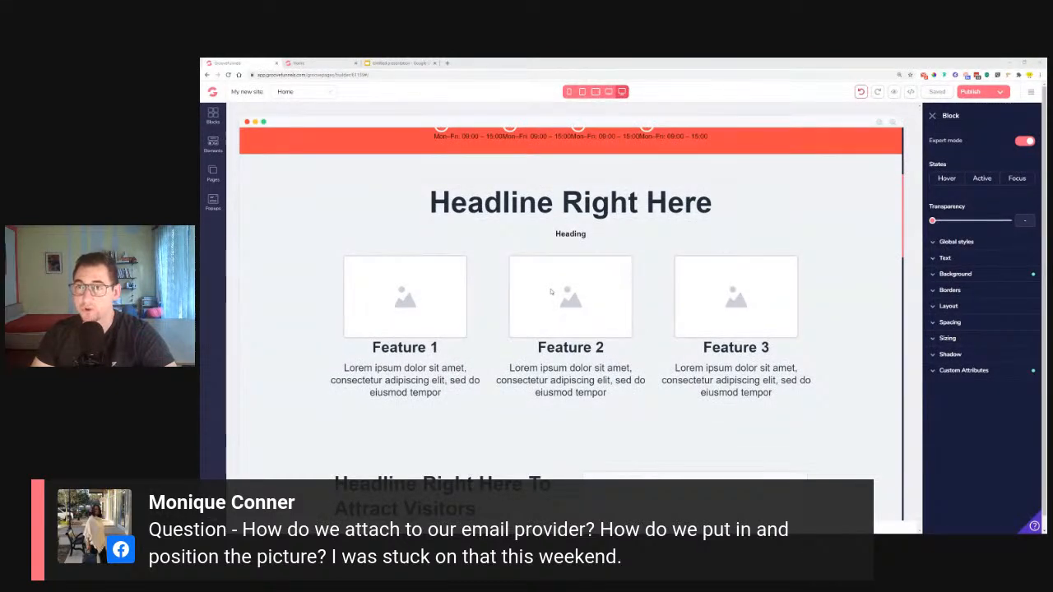
scroll(551, 292, up, 3)
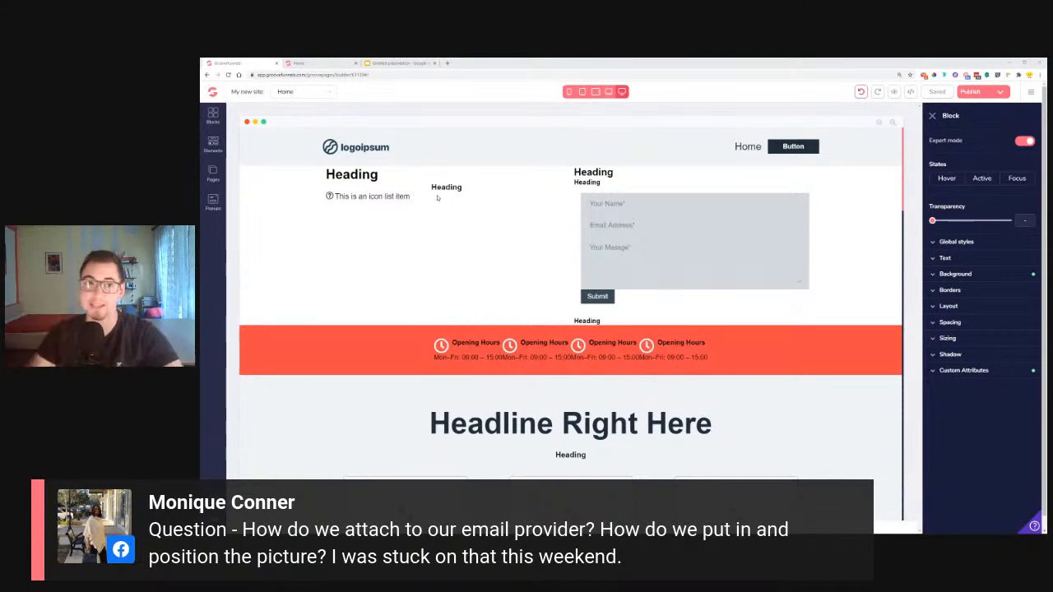
scroll(482, 225, down, 2)
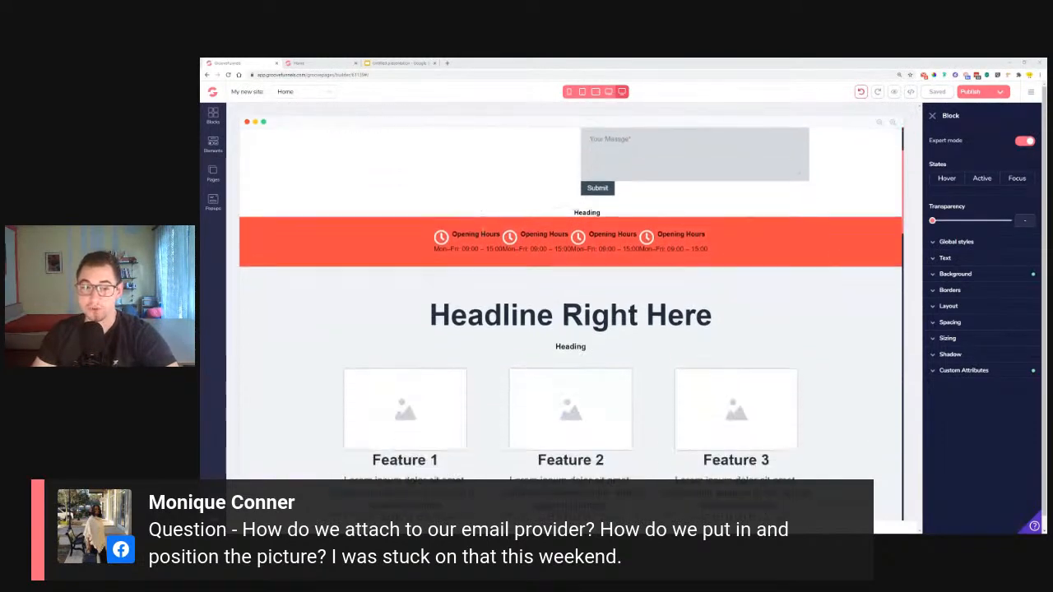
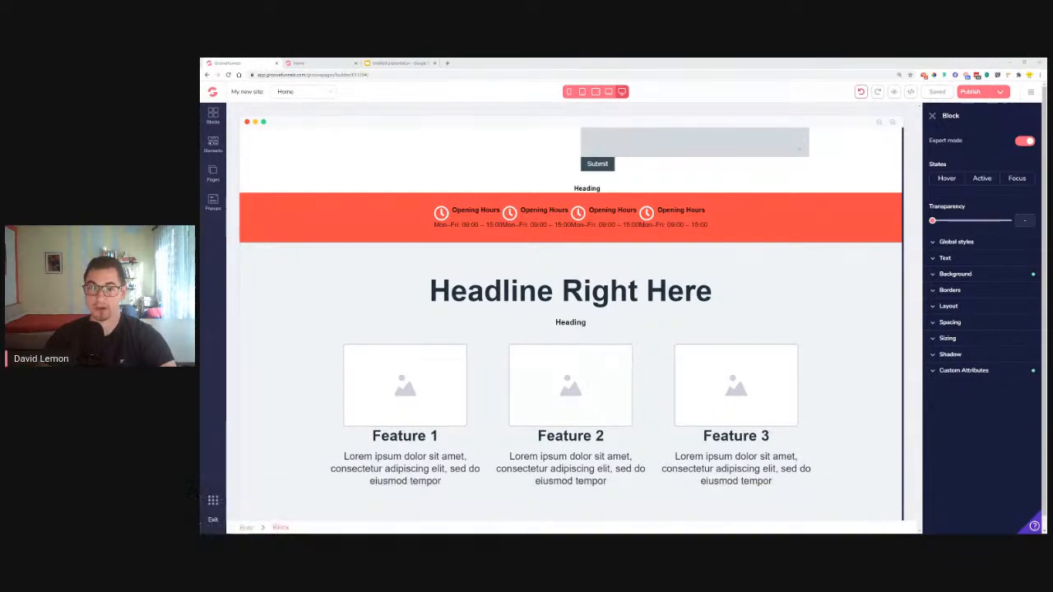
Check the Lemon Travel reference page, then select the logoipsum logo in the header
scroll(571, 321, up, 2)
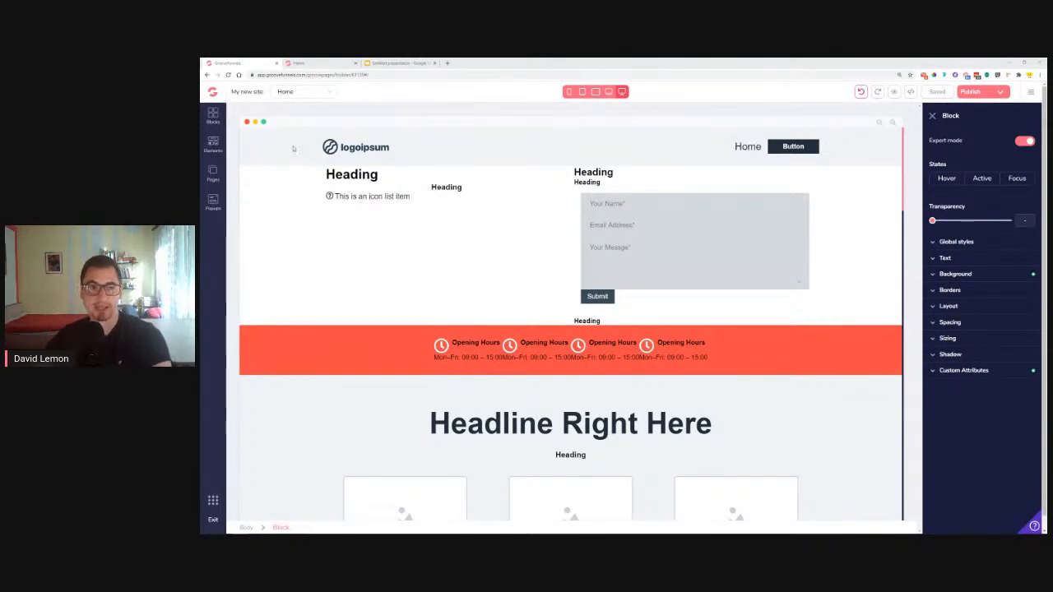
click(310, 63)
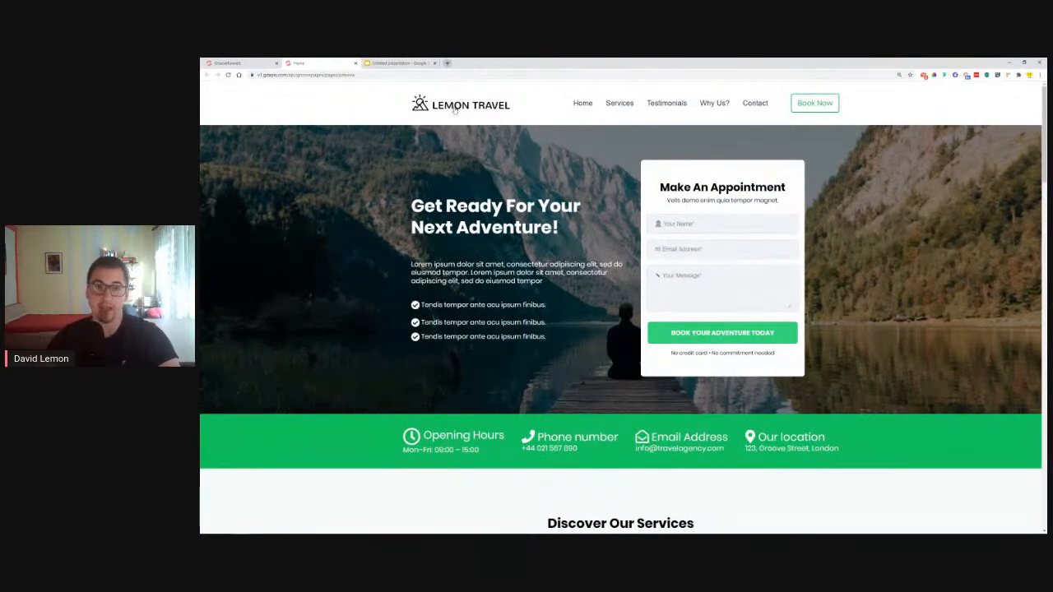
click(230, 62)
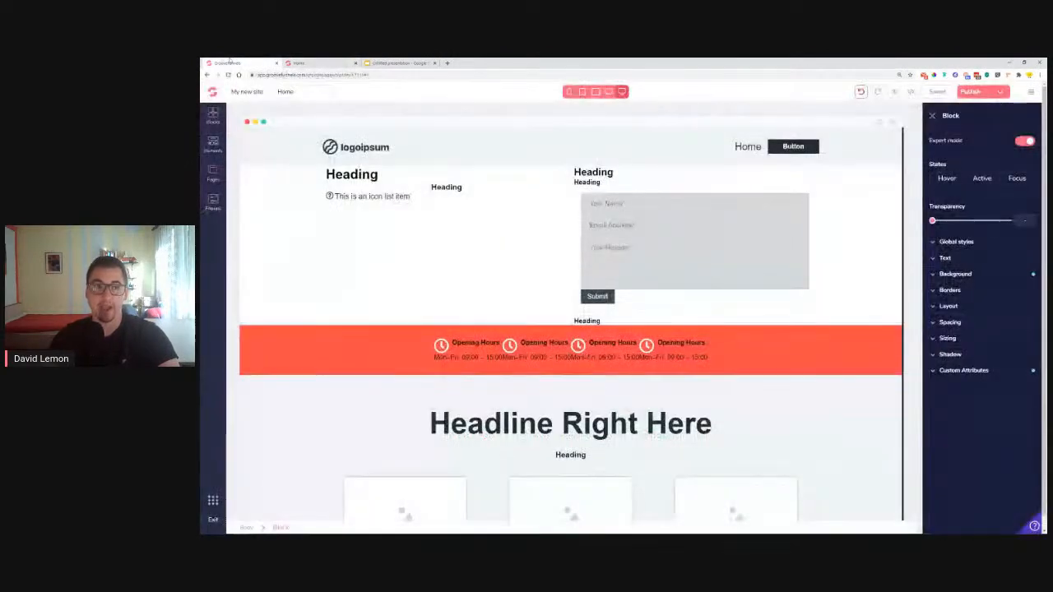
click(360, 156)
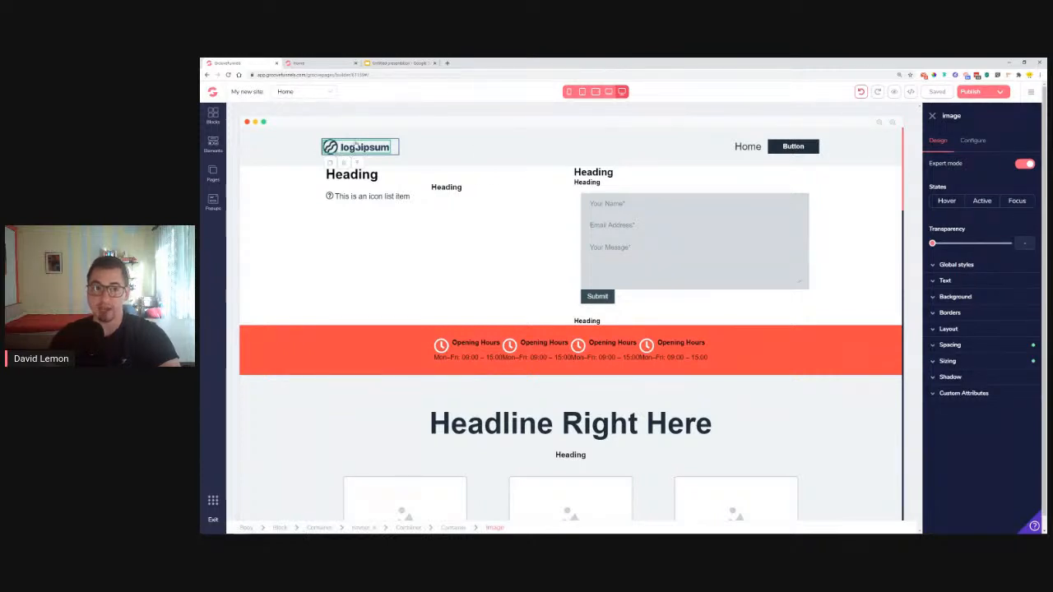
Swap the logoipsum header logo for the Lemon Travel logo image from My Files
click(971, 141)
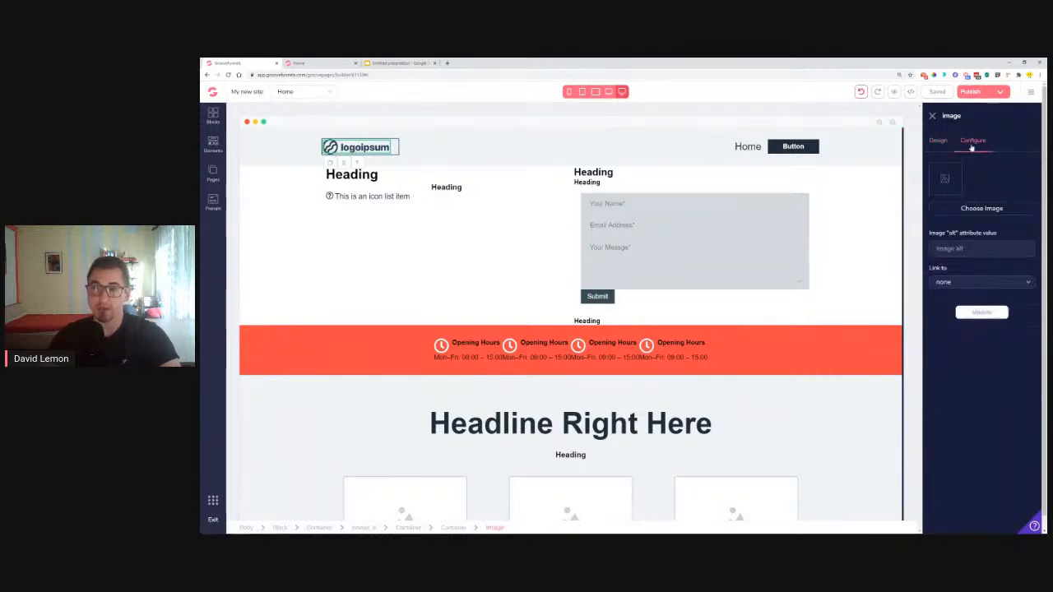
click(981, 209)
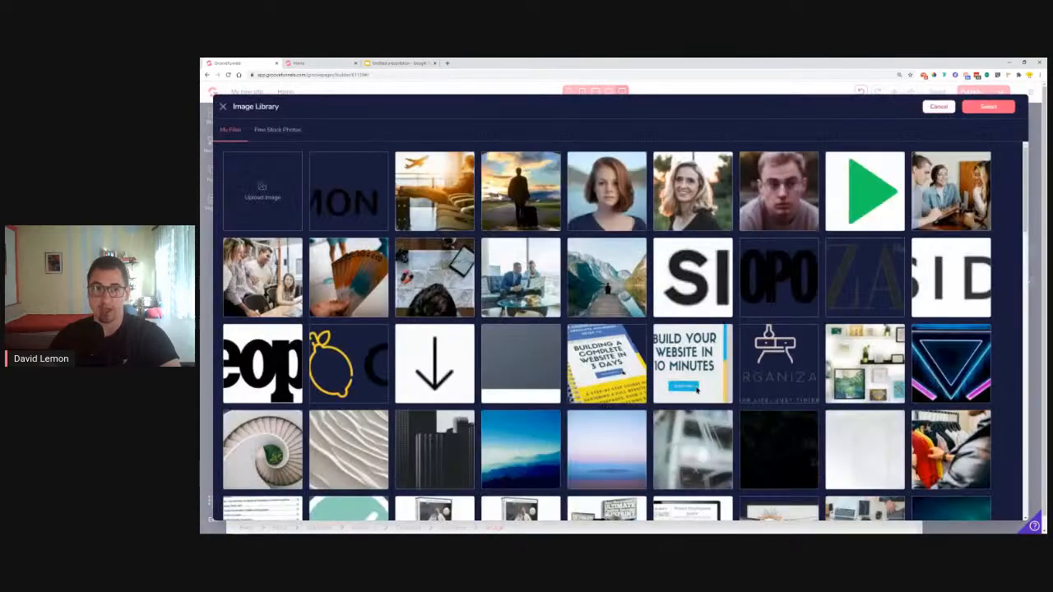
click(344, 201)
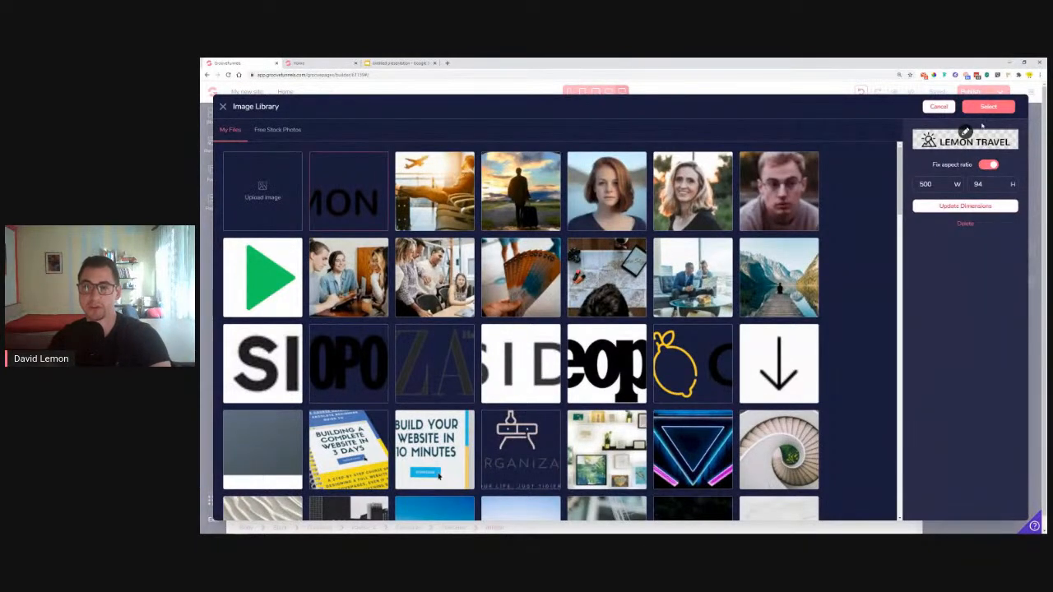
click(991, 108)
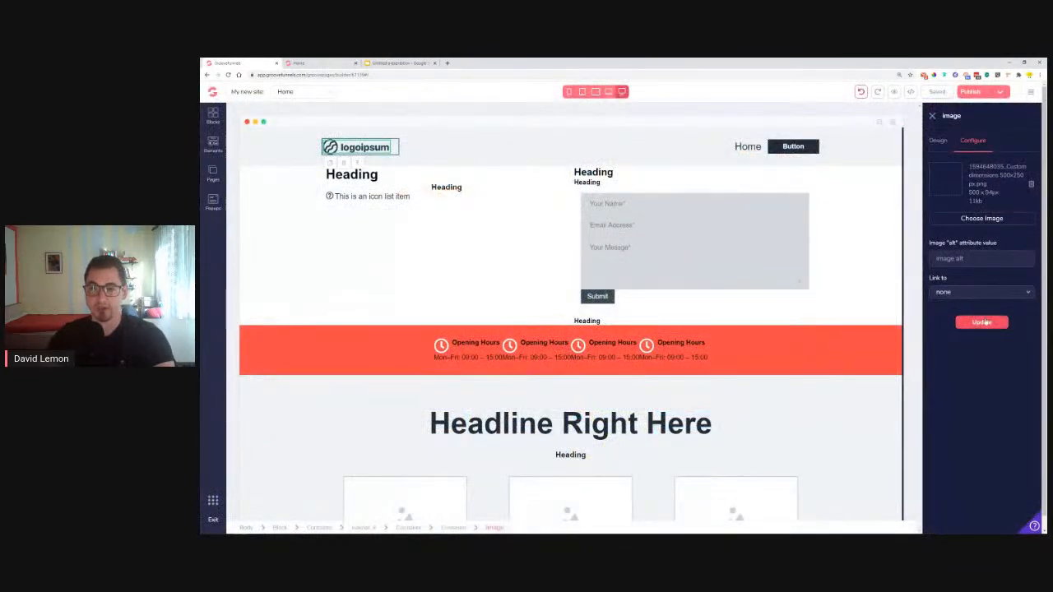
click(976, 321)
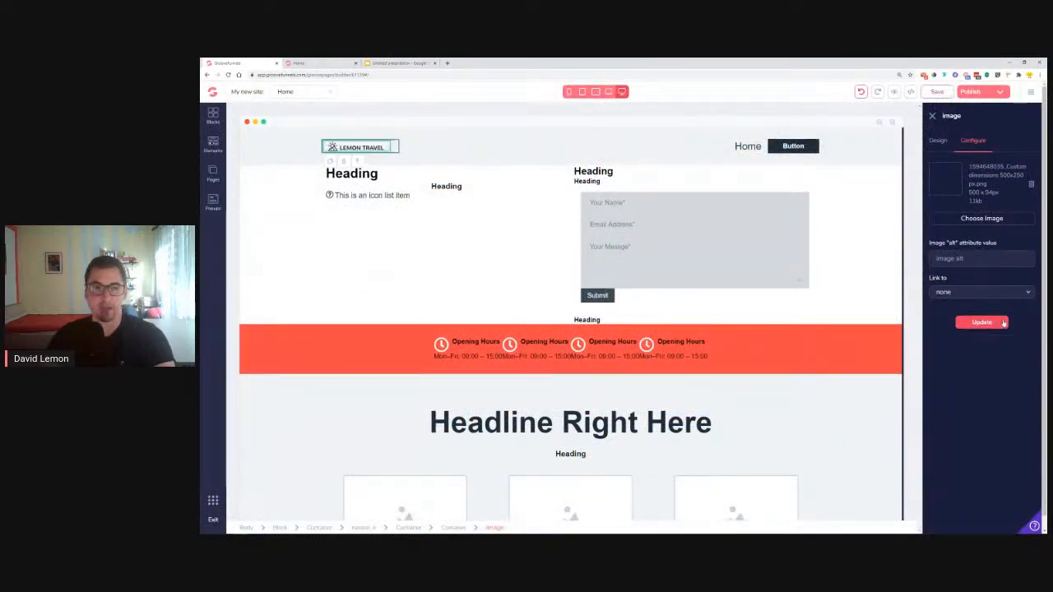
Set the LEMON TRAVEL logo's minimum width to 20rem under Design > Sizing
click(942, 150)
click(958, 365)
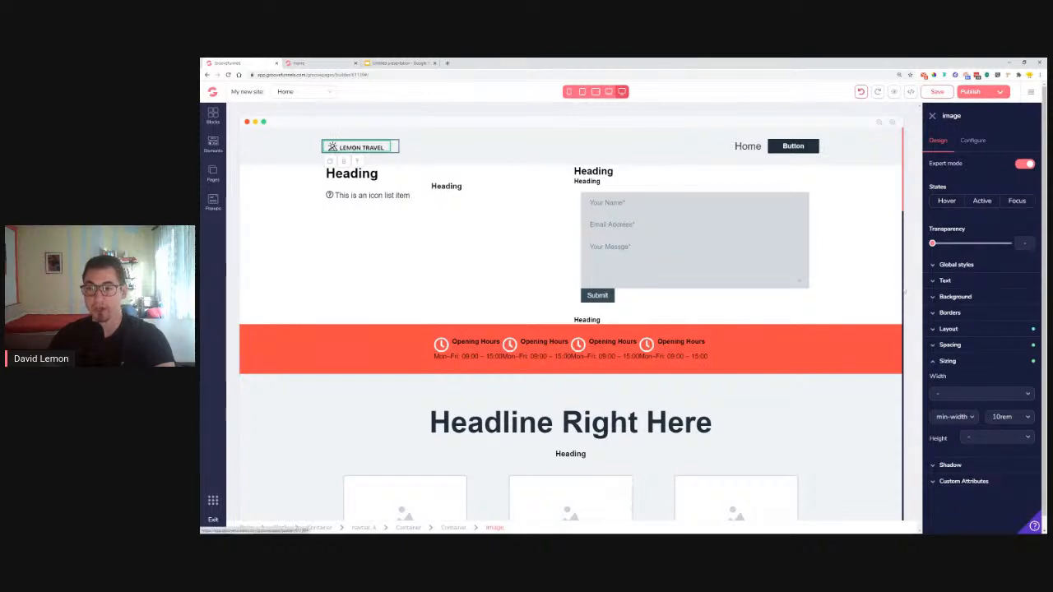
click(1009, 420)
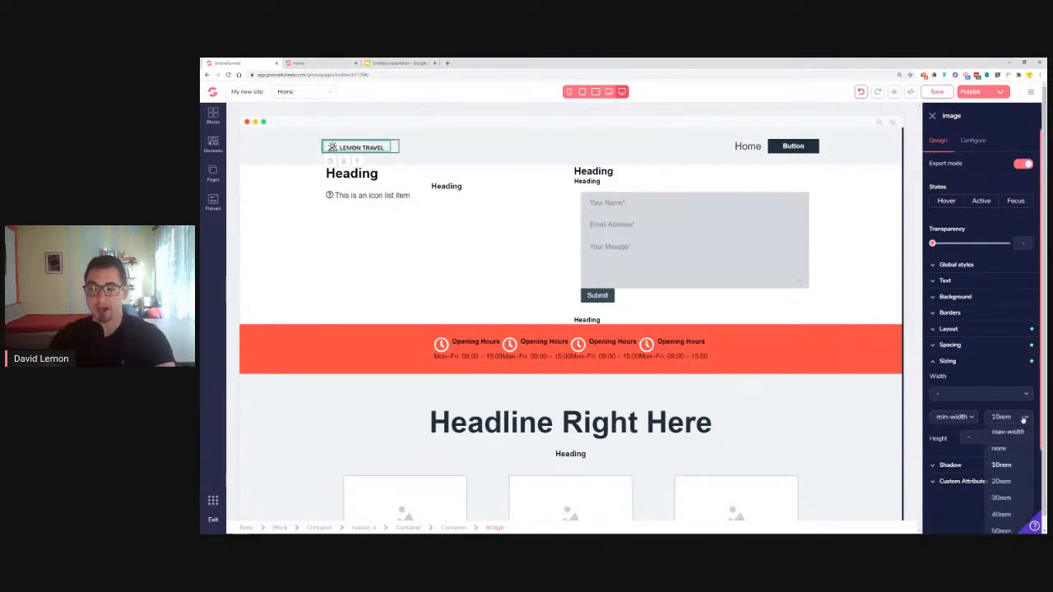
click(1019, 483)
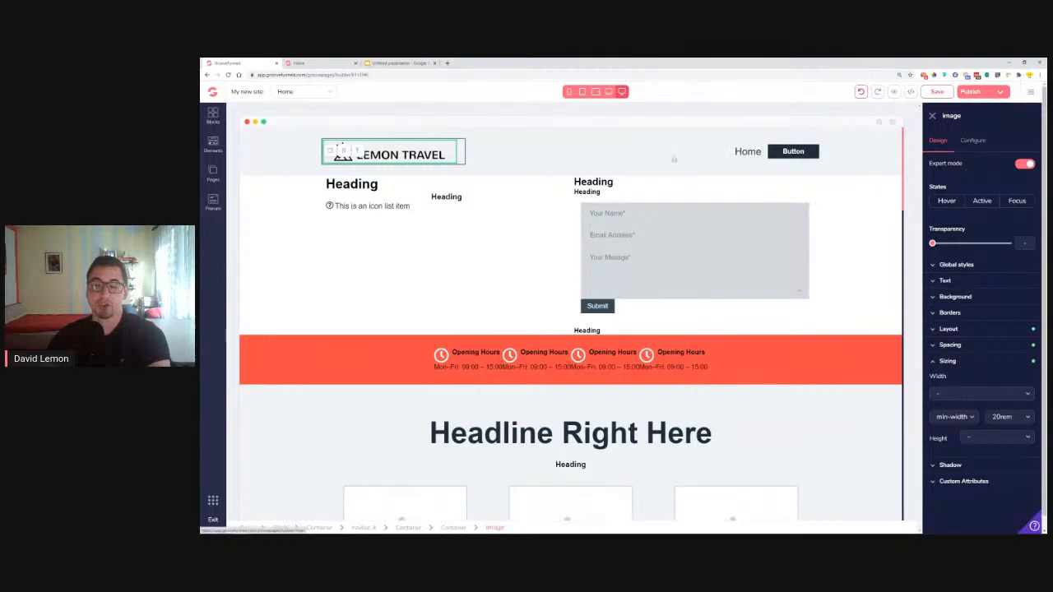
scroll(651, 235, down, 5)
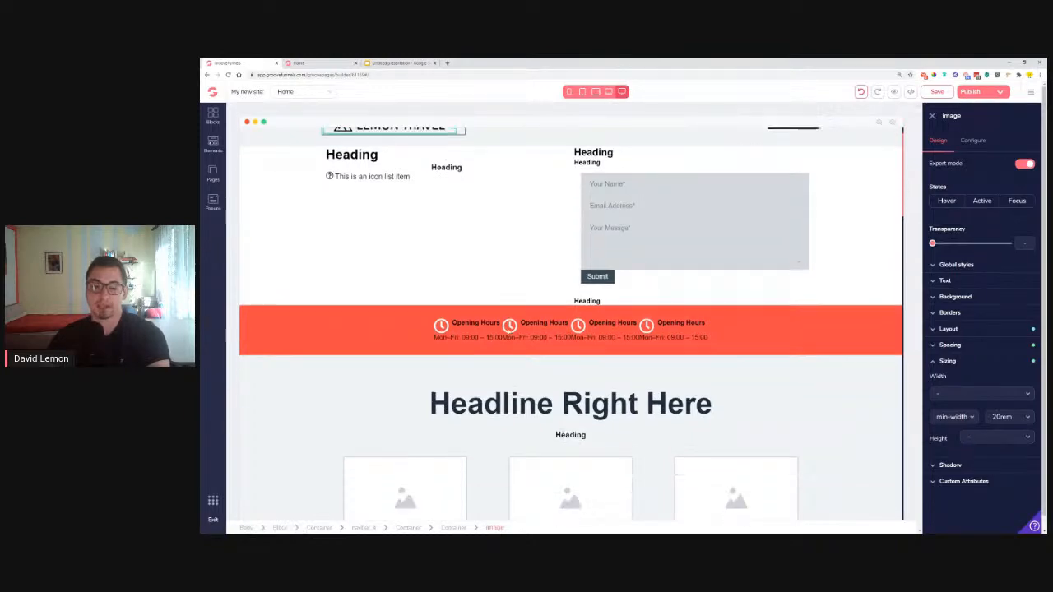
scroll(533, 366, up, 5)
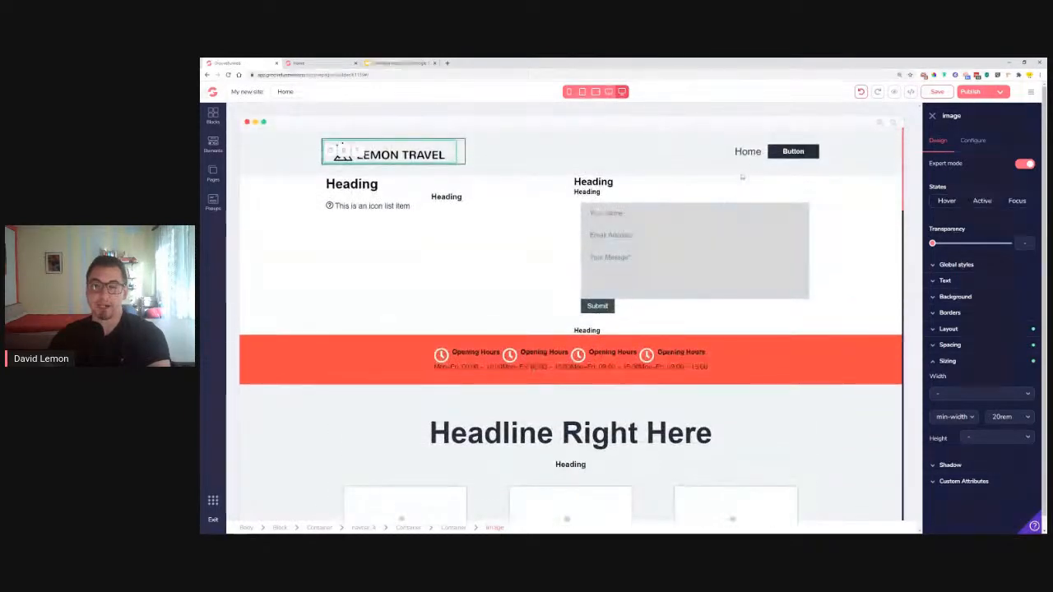
click(794, 152)
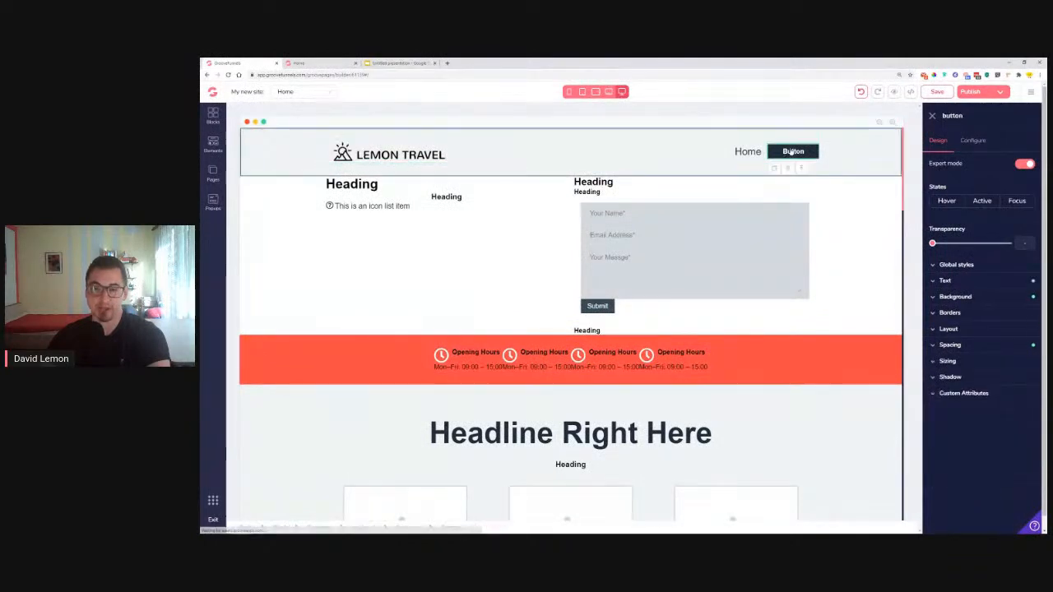
Change the header navigation button's label from 'Button' to 'BOOK NOW'
click(329, 65)
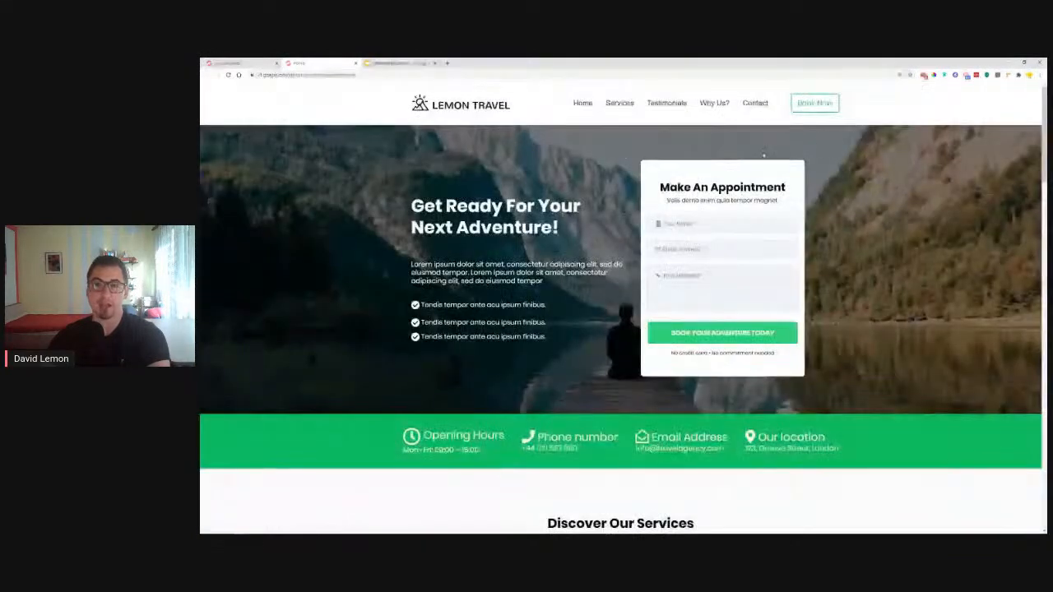
click(239, 64)
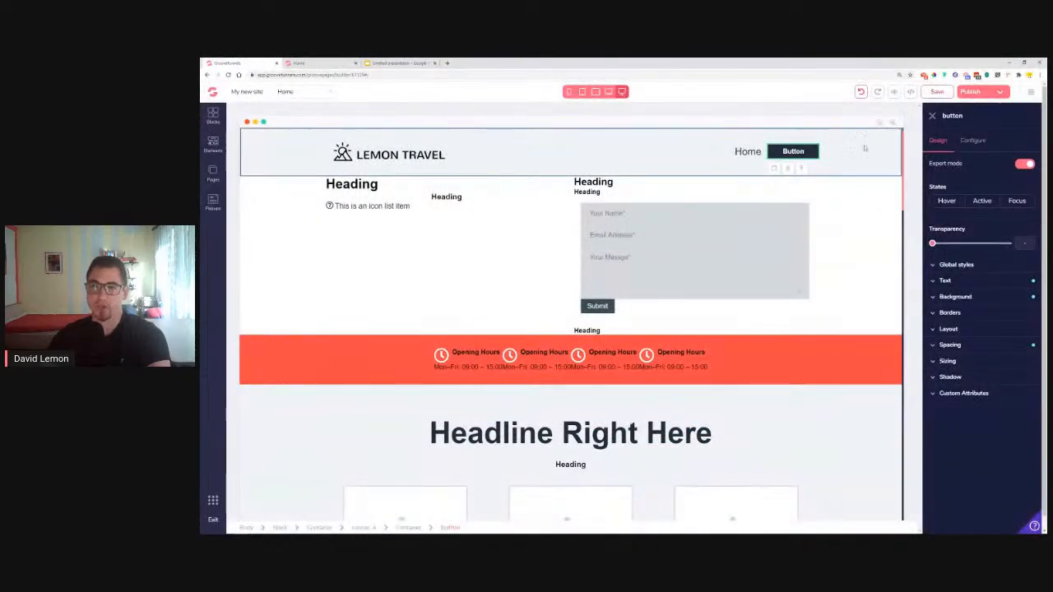
click(973, 141)
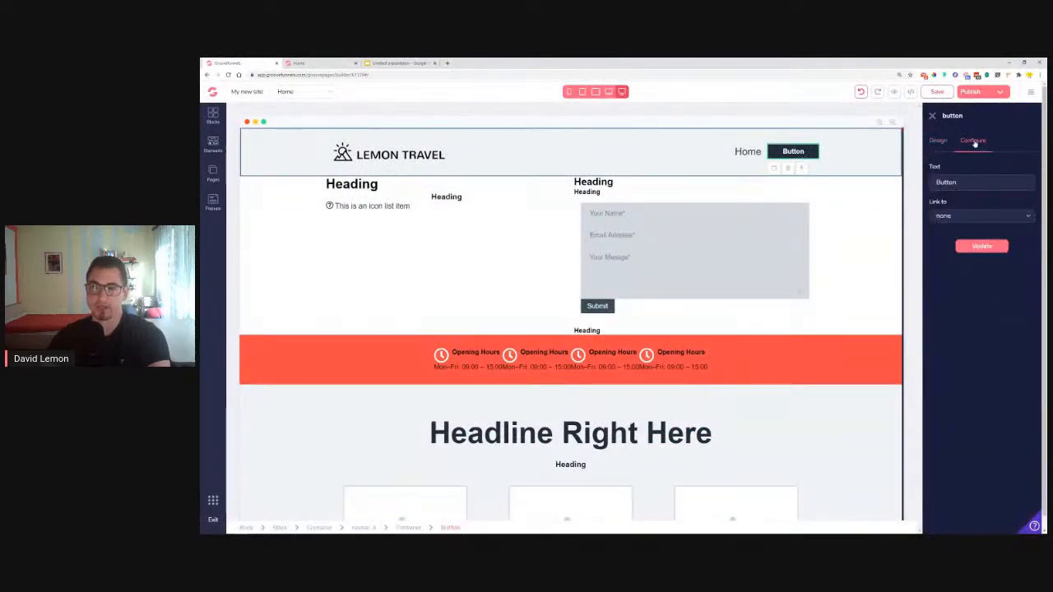
double_click(956, 182)
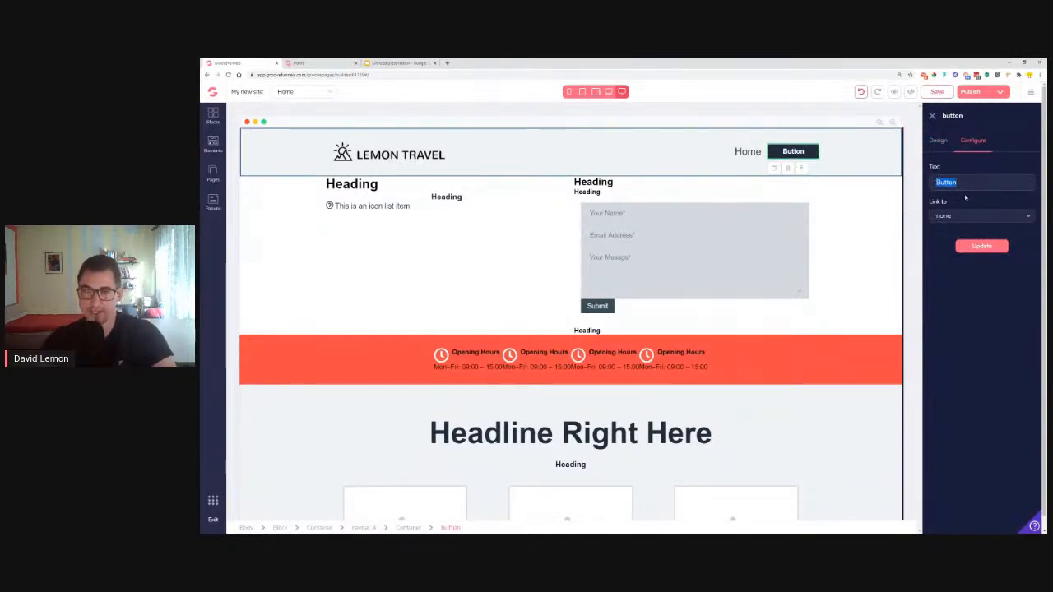
text(BOOK NOW)
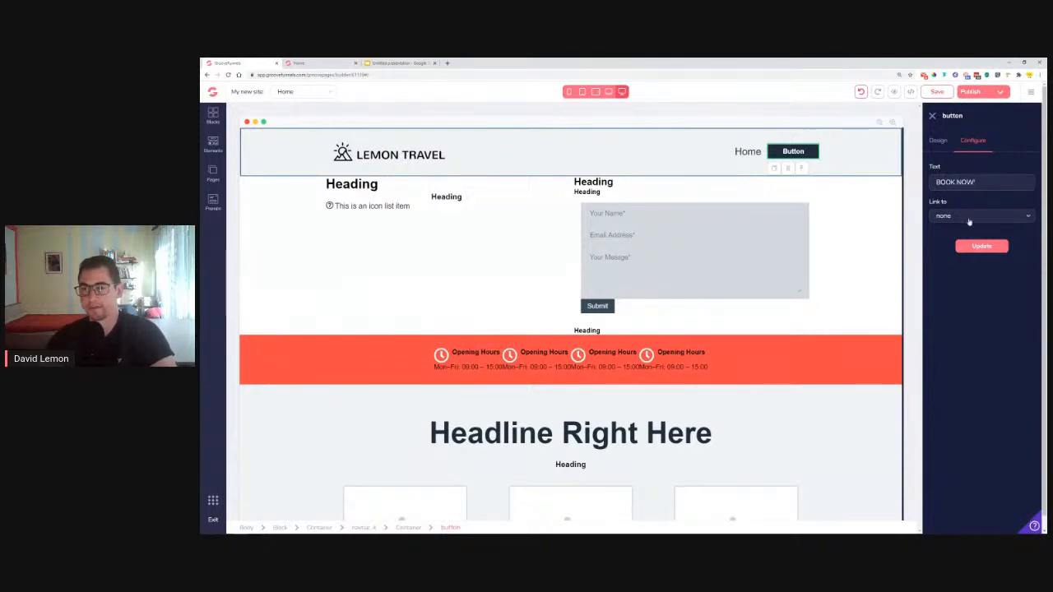
click(980, 247)
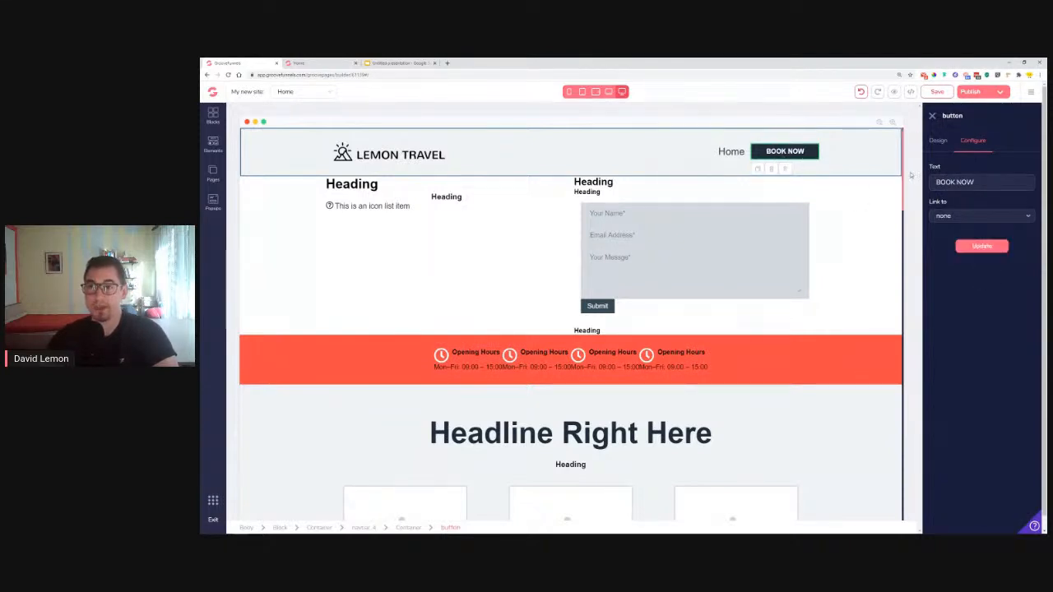
click(938, 142)
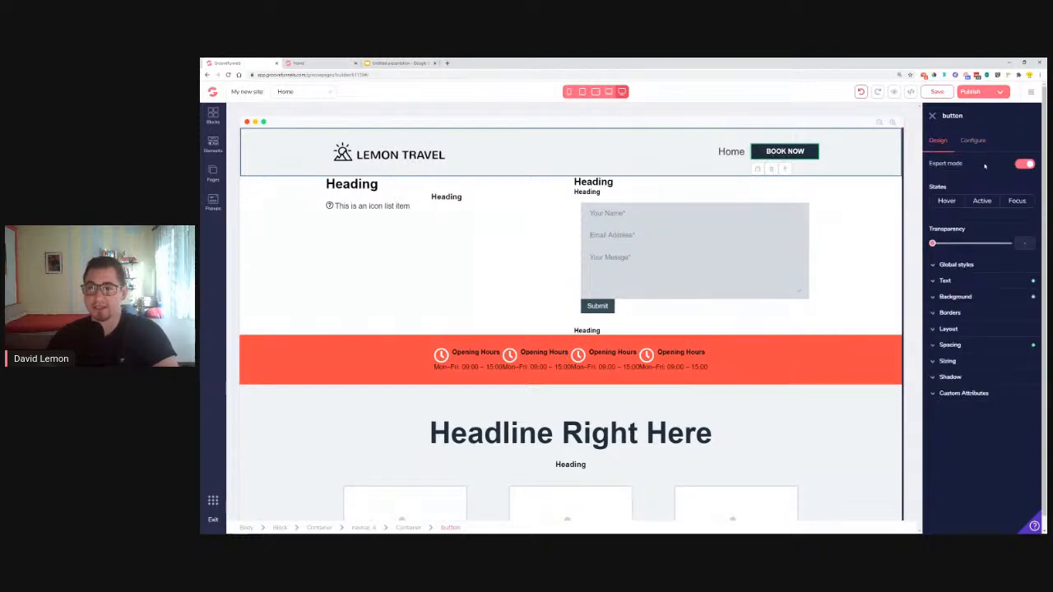
Style the BOOK NOW label in poppins, normal weight, red #FE4B4B
click(977, 280)
click(976, 299)
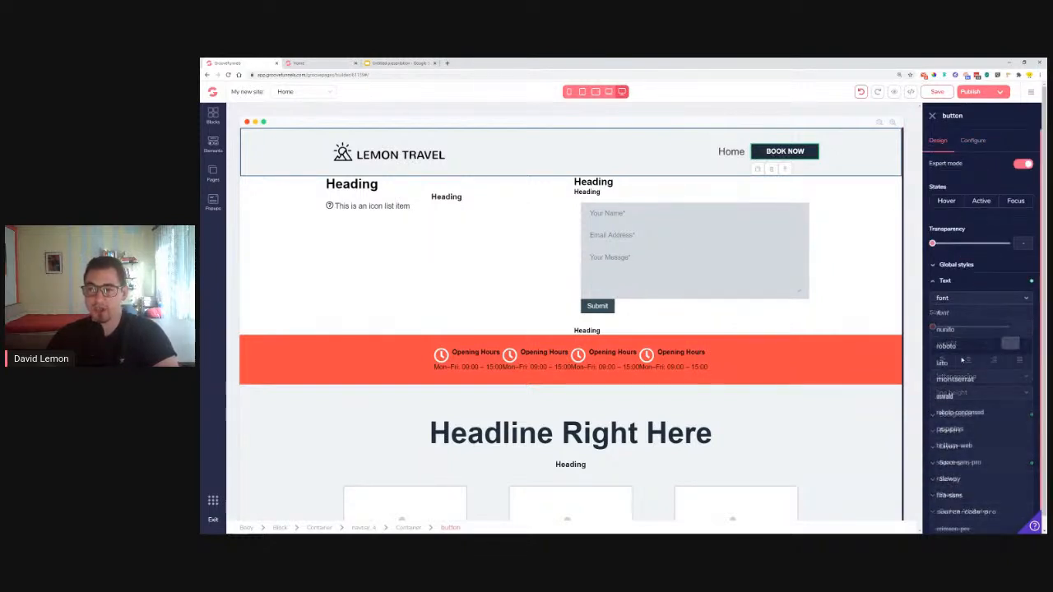
click(950, 429)
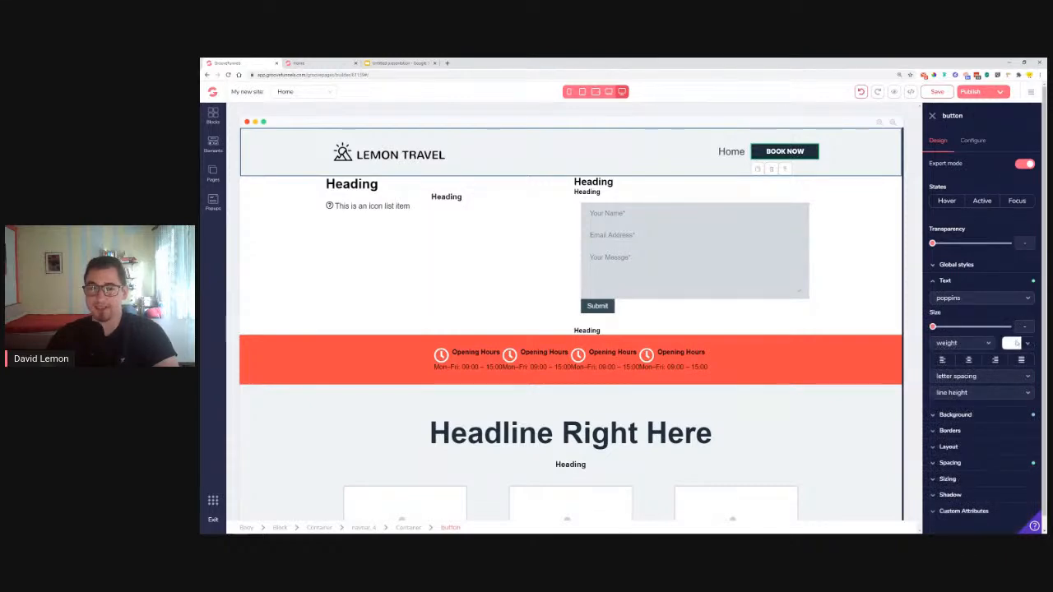
click(304, 63)
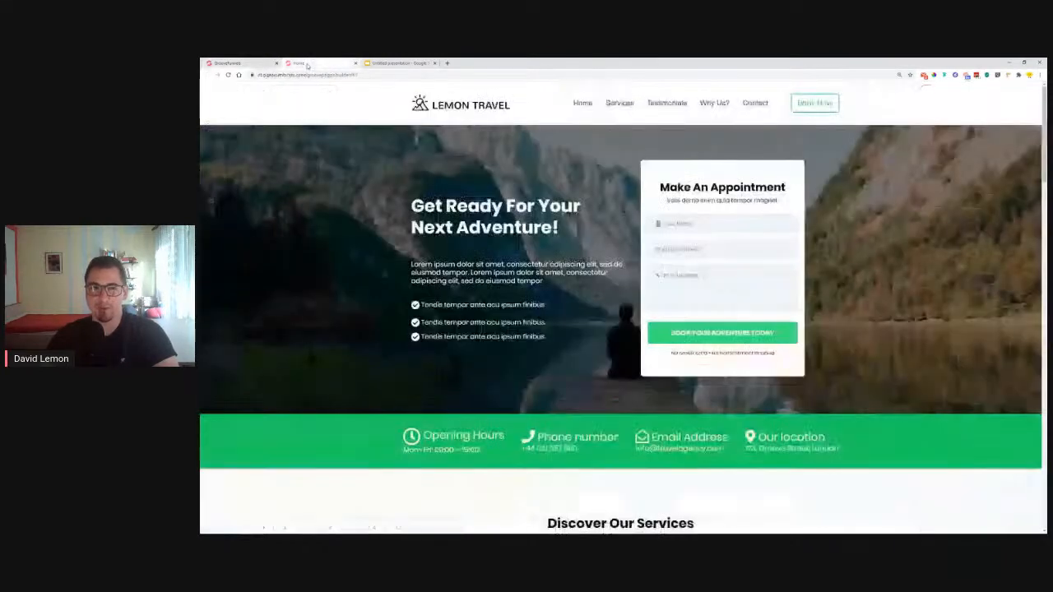
click(234, 62)
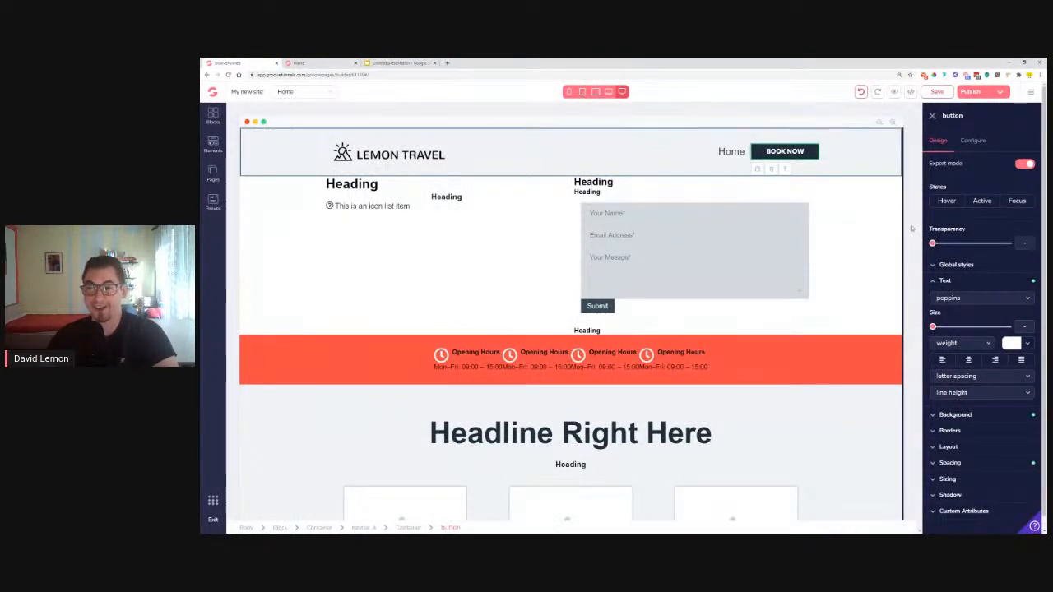
click(952, 344)
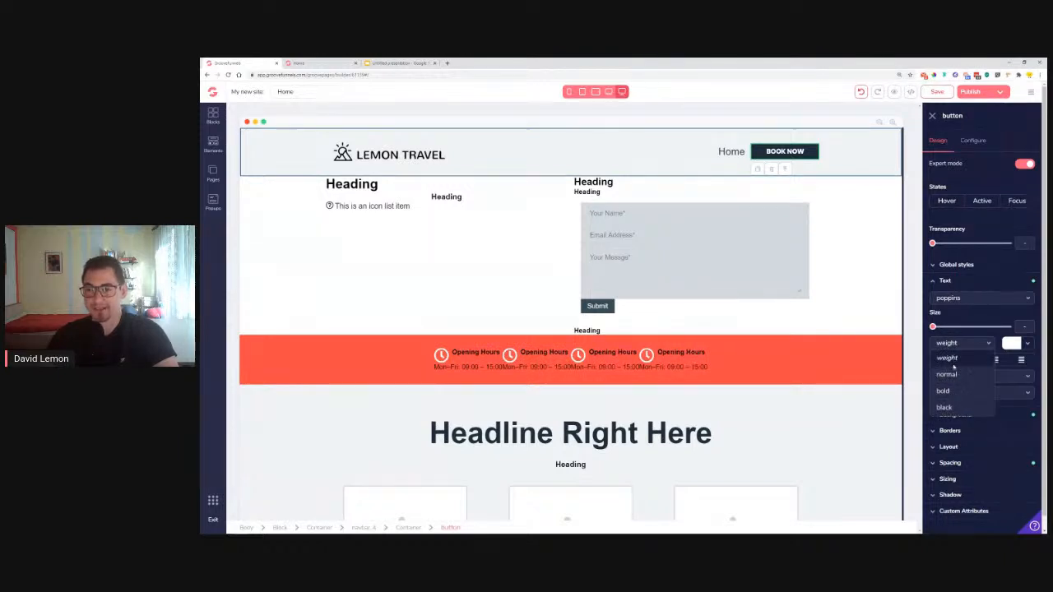
click(955, 376)
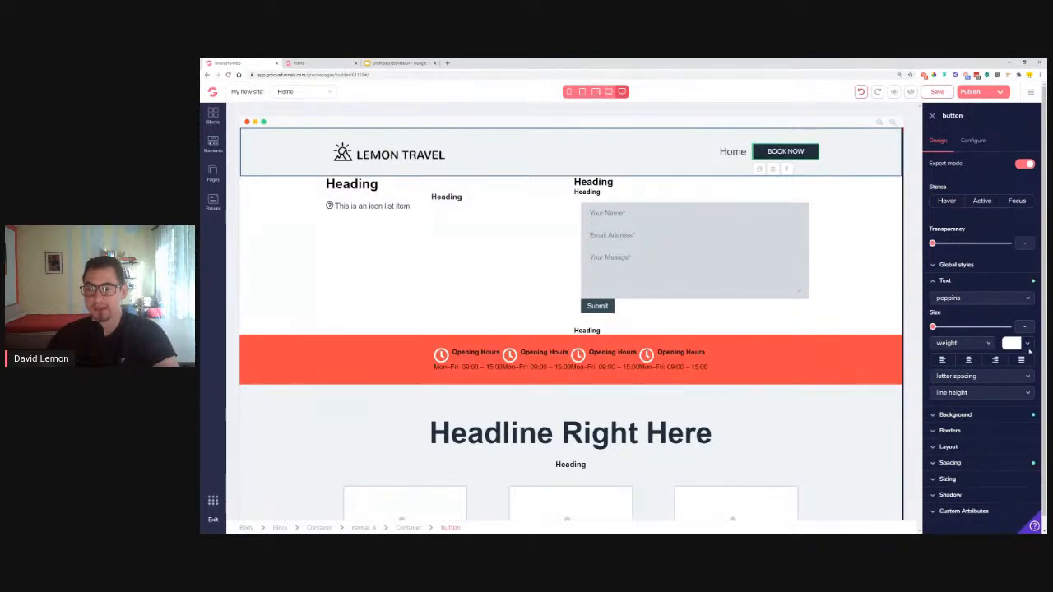
click(1028, 343)
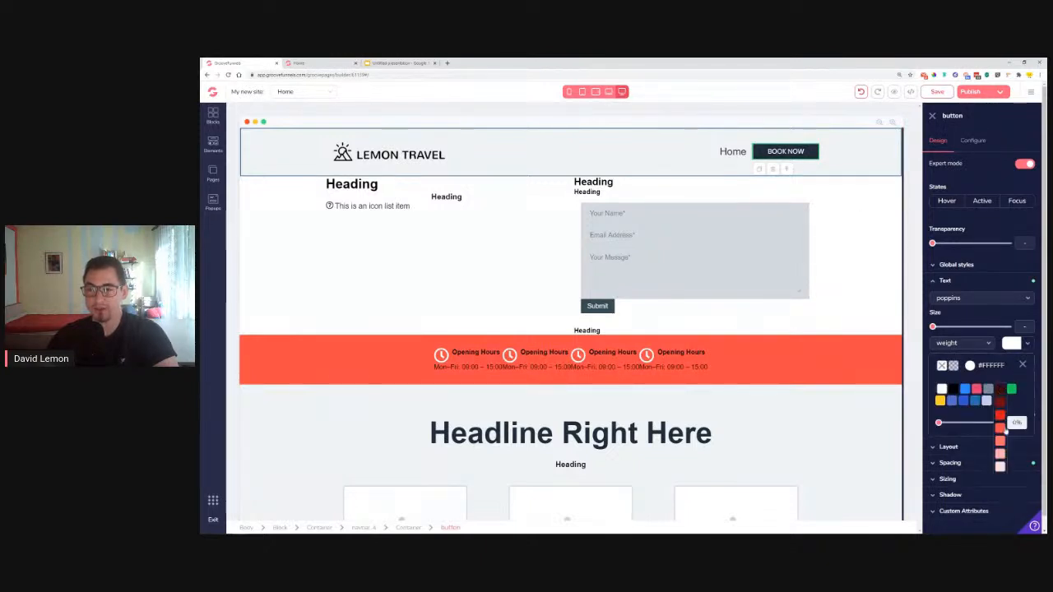
click(1005, 430)
click(1022, 365)
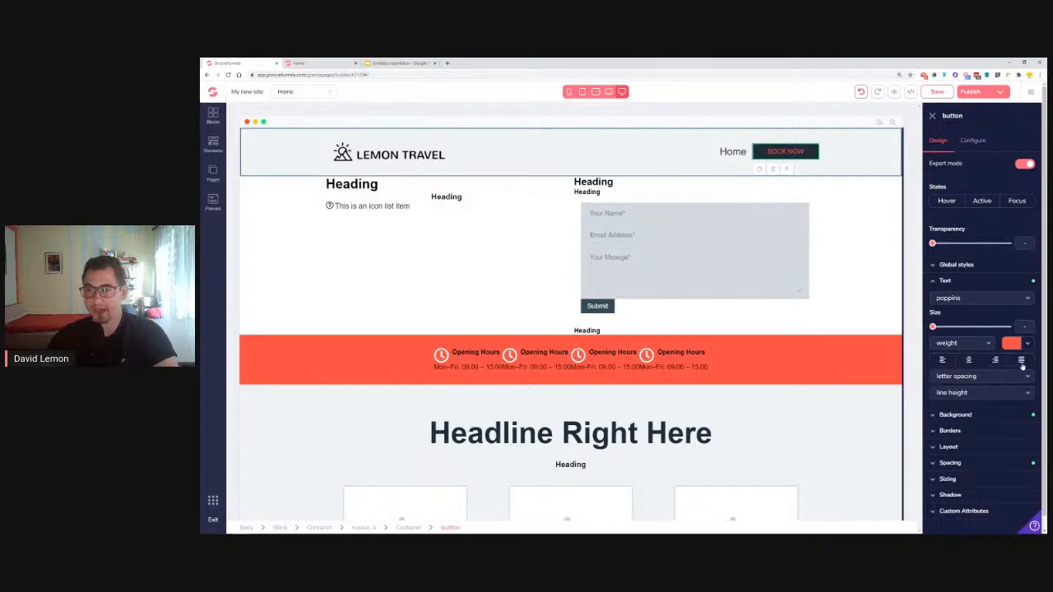
click(933, 281)
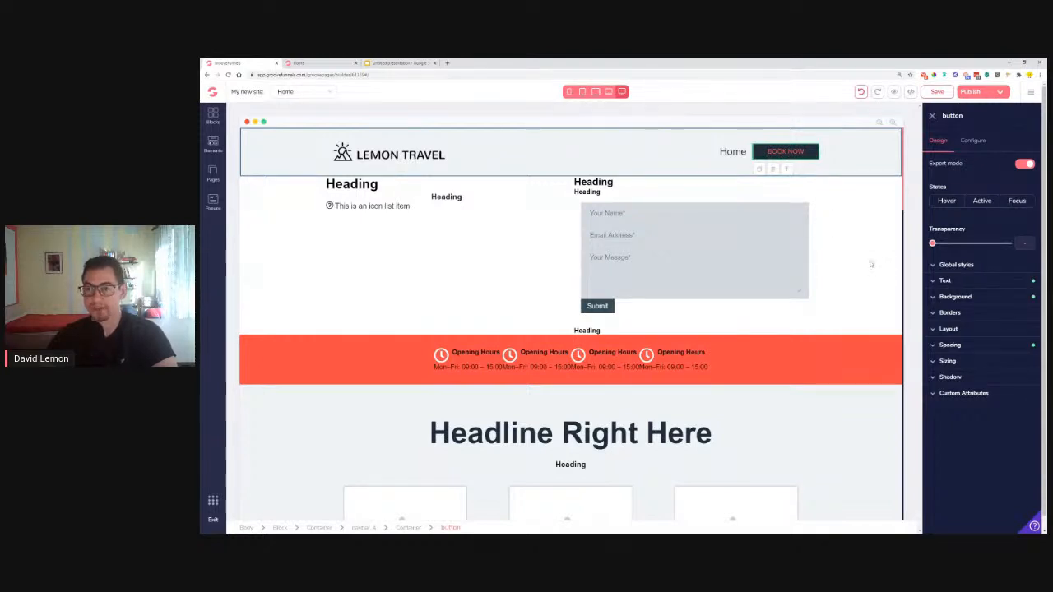
Clear the BOOK NOW button's background colour, fading it to fully transparent
click(955, 297)
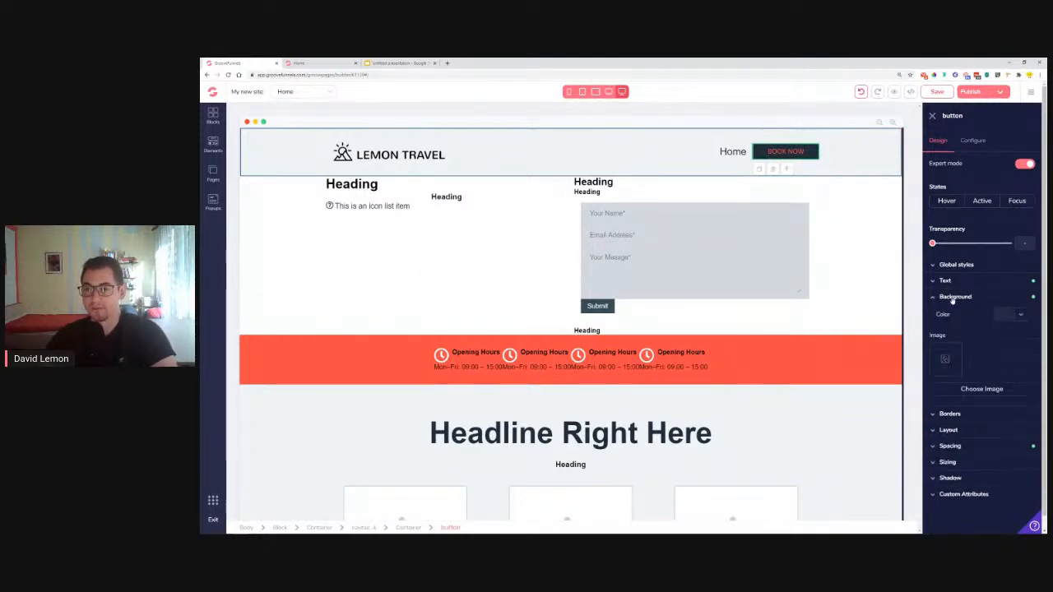
click(1018, 315)
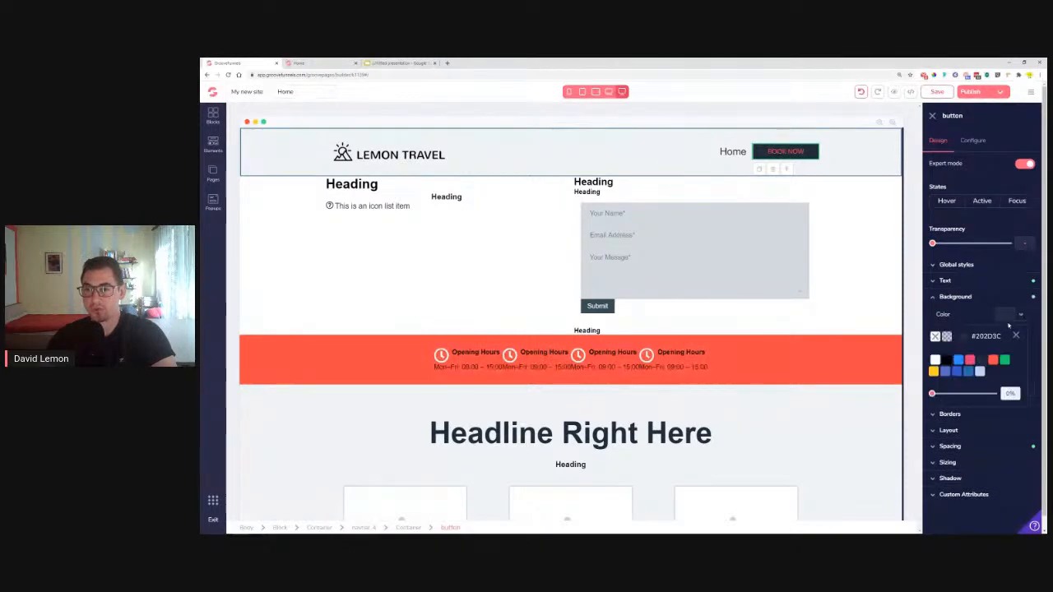
click(935, 337)
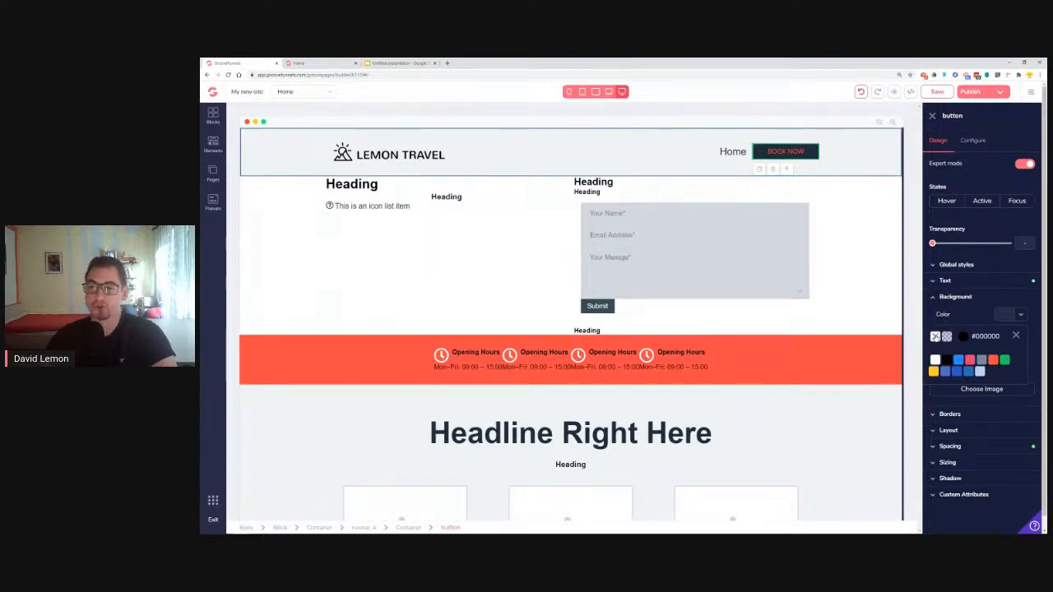
click(963, 338)
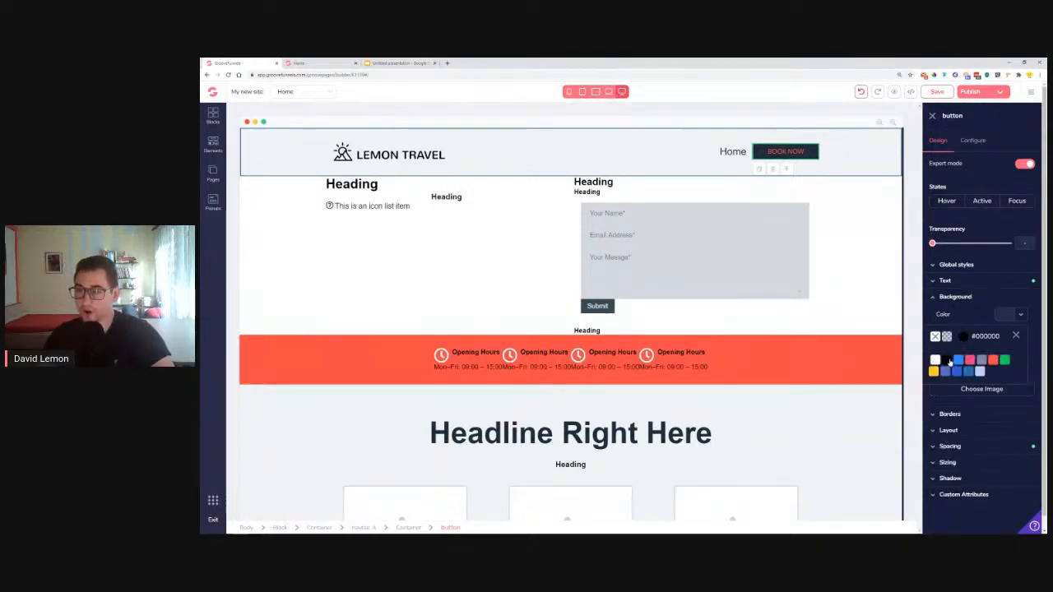
click(947, 360)
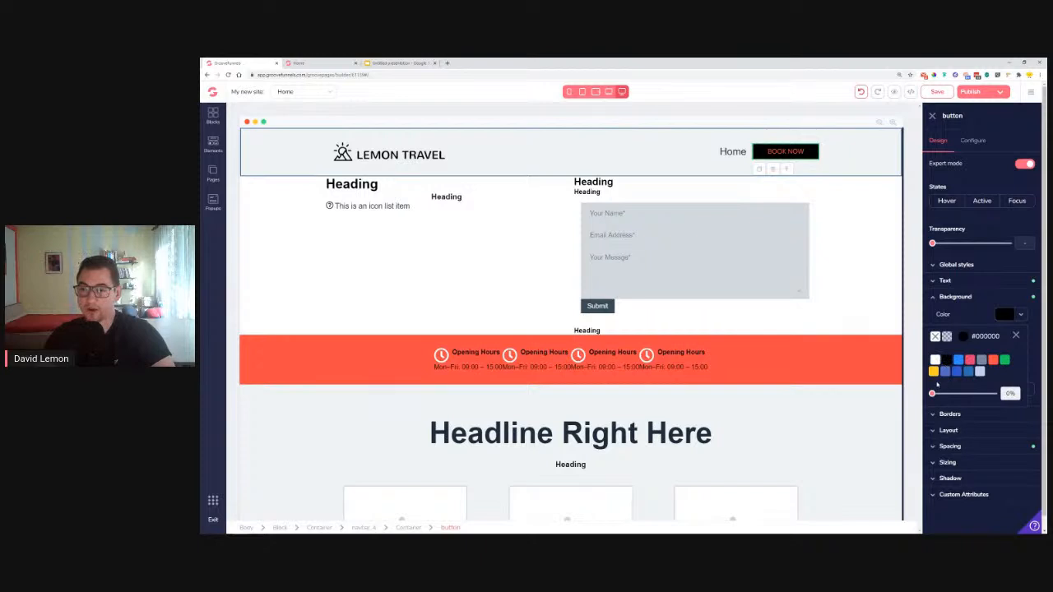
drag(933, 396, 996, 398)
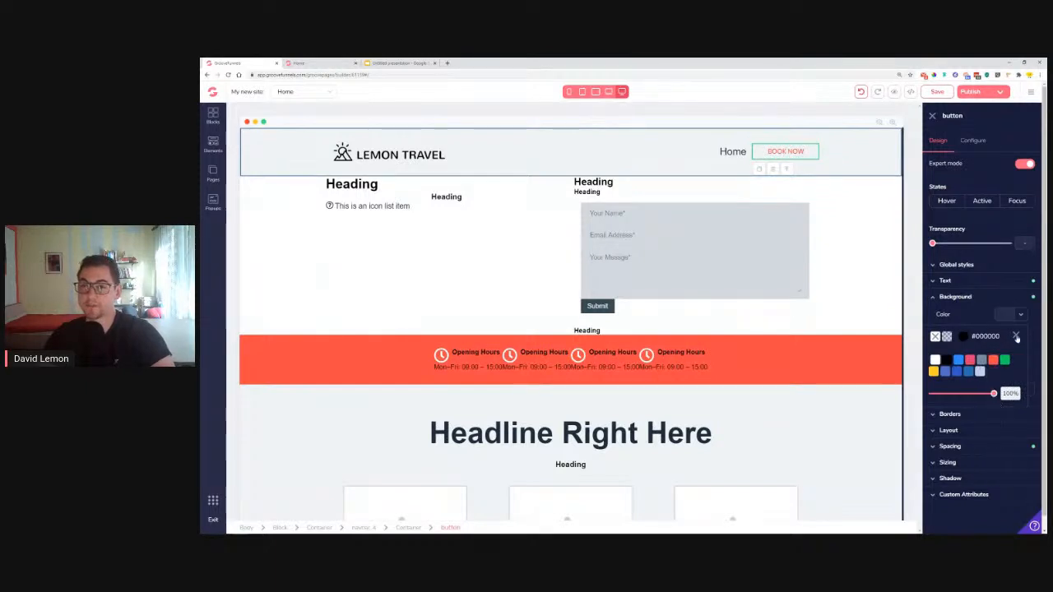
click(1016, 337)
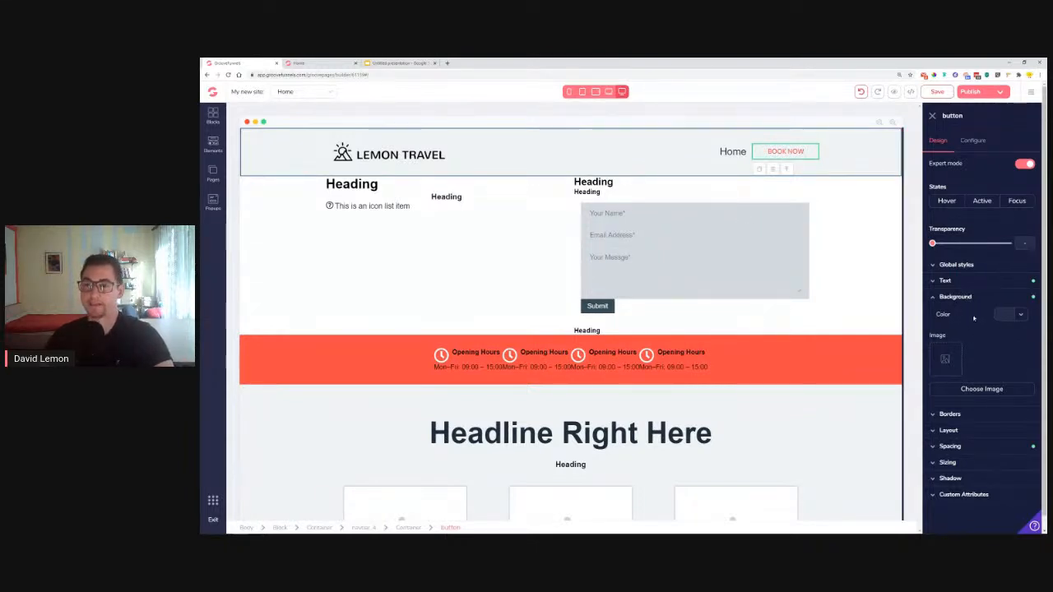
click(955, 297)
click(955, 315)
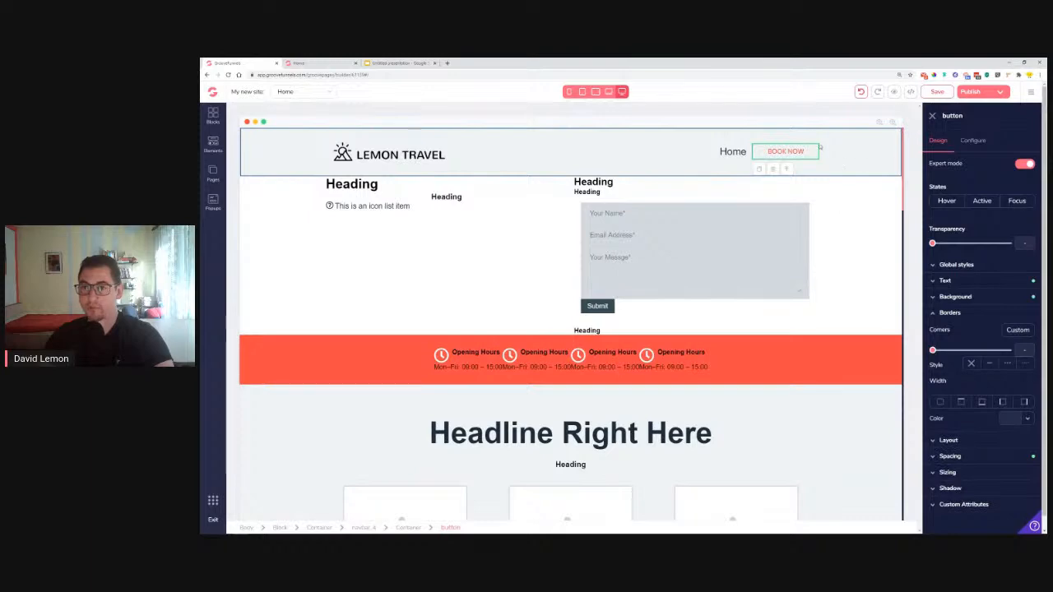
Give the BOOK NOW button a 2px red border on all four sides
click(318, 64)
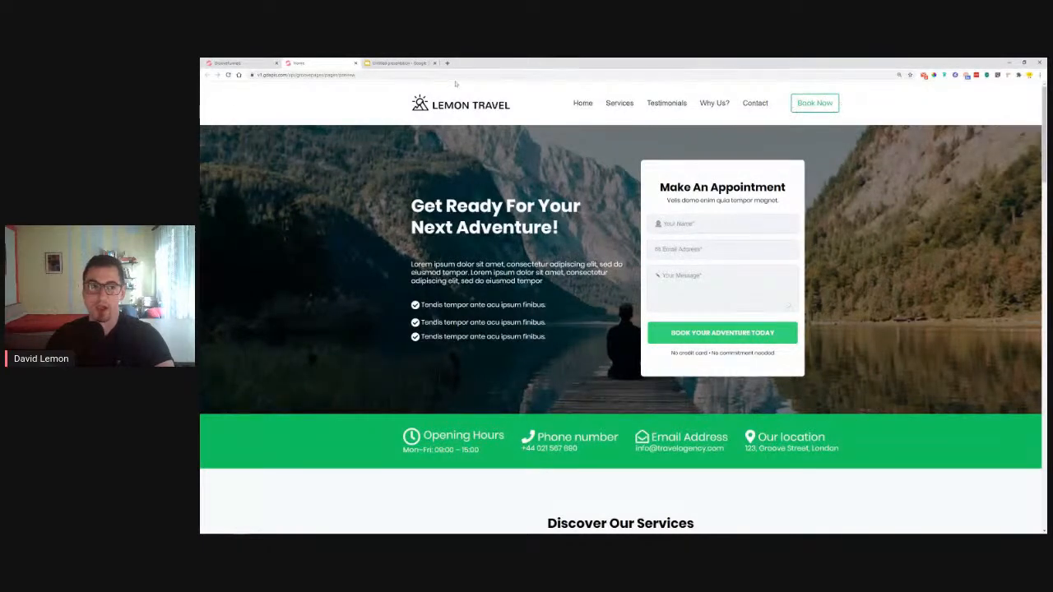
click(238, 64)
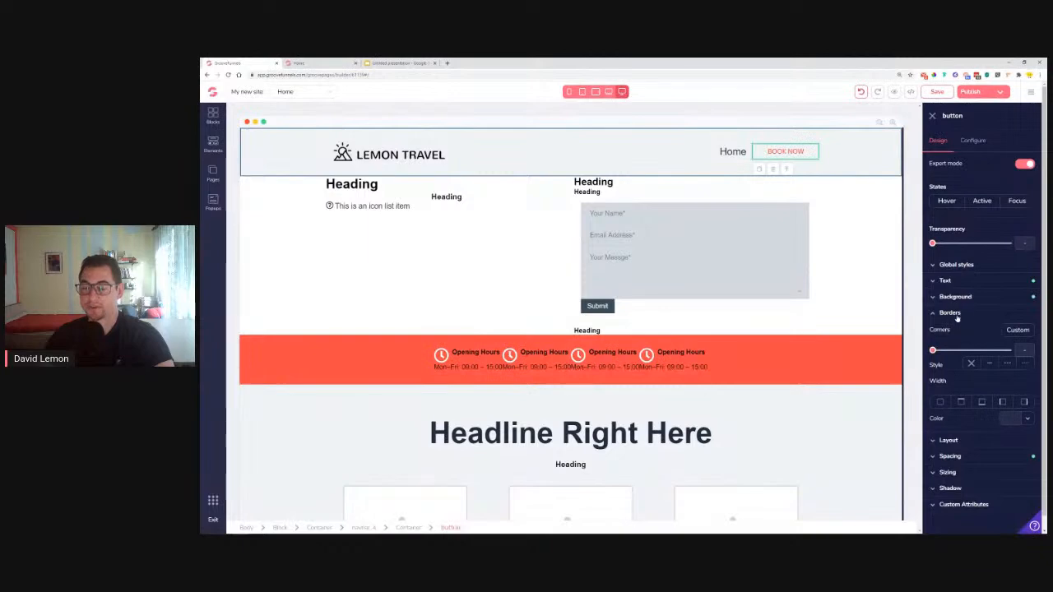
click(940, 402)
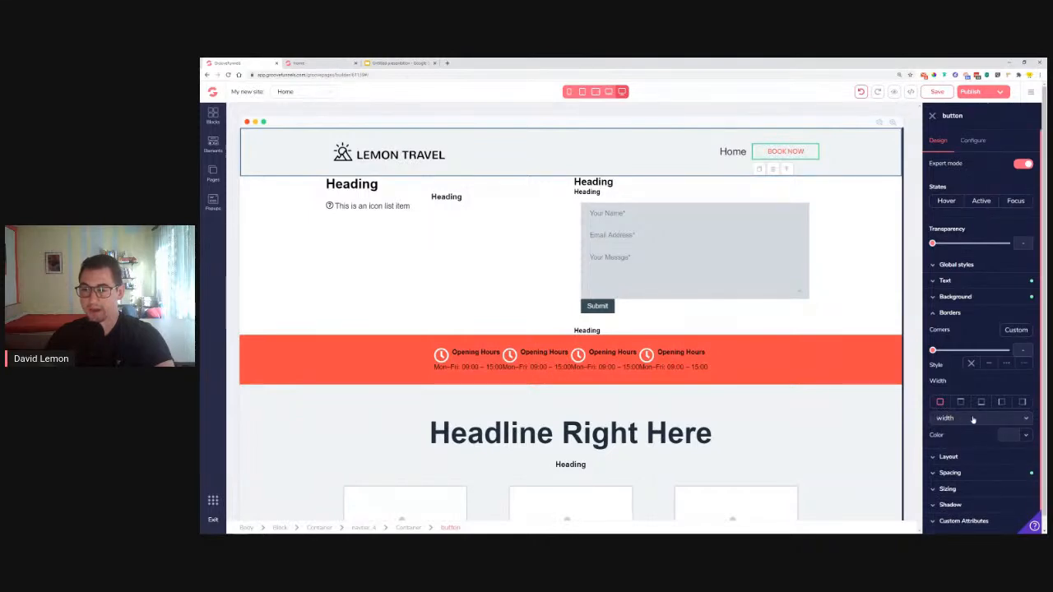
click(955, 419)
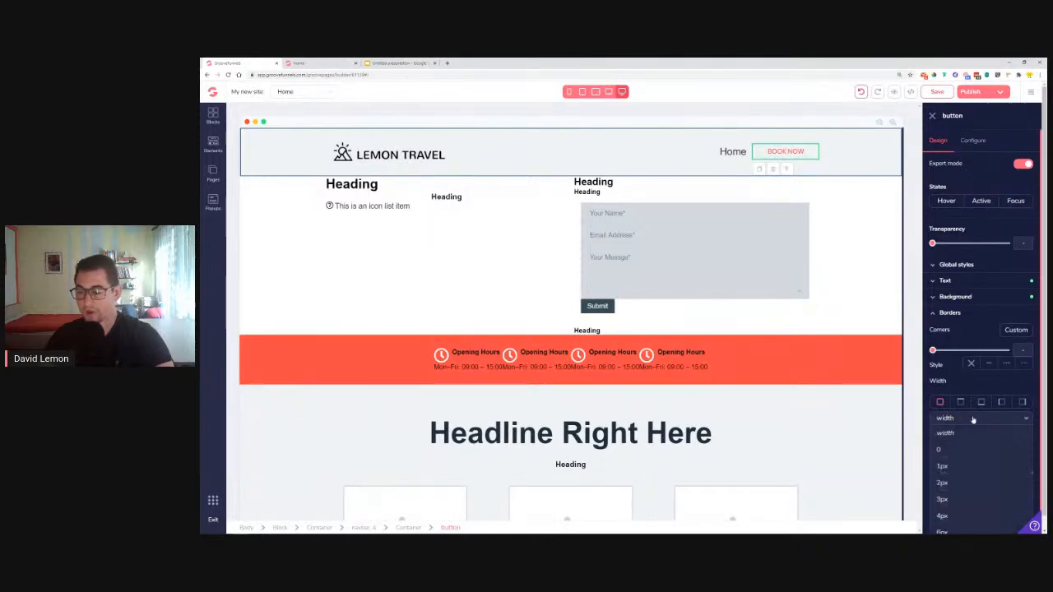
click(957, 483)
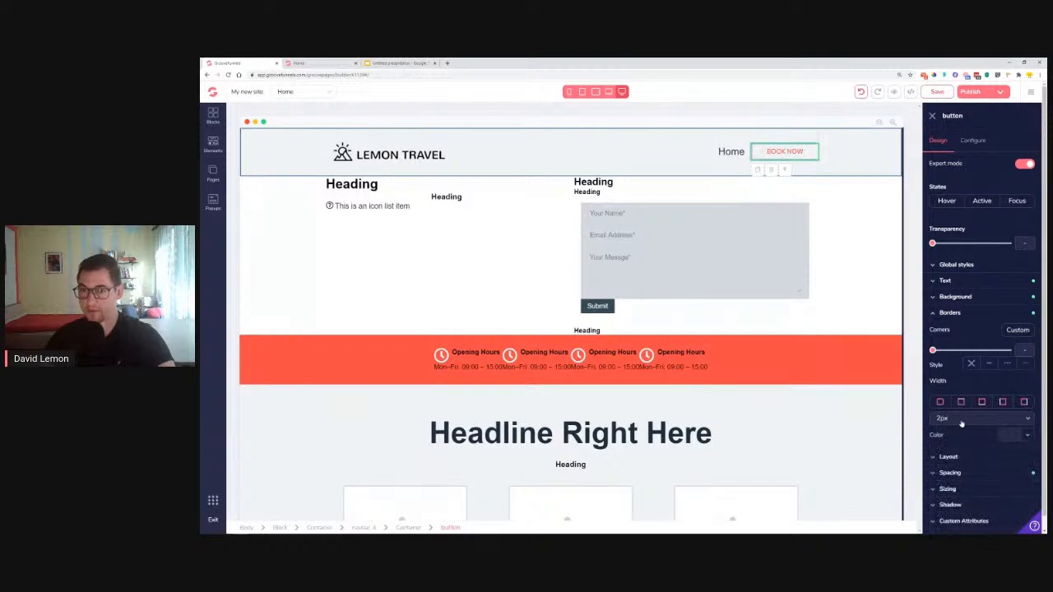
click(1027, 436)
mouse_move(996, 489)
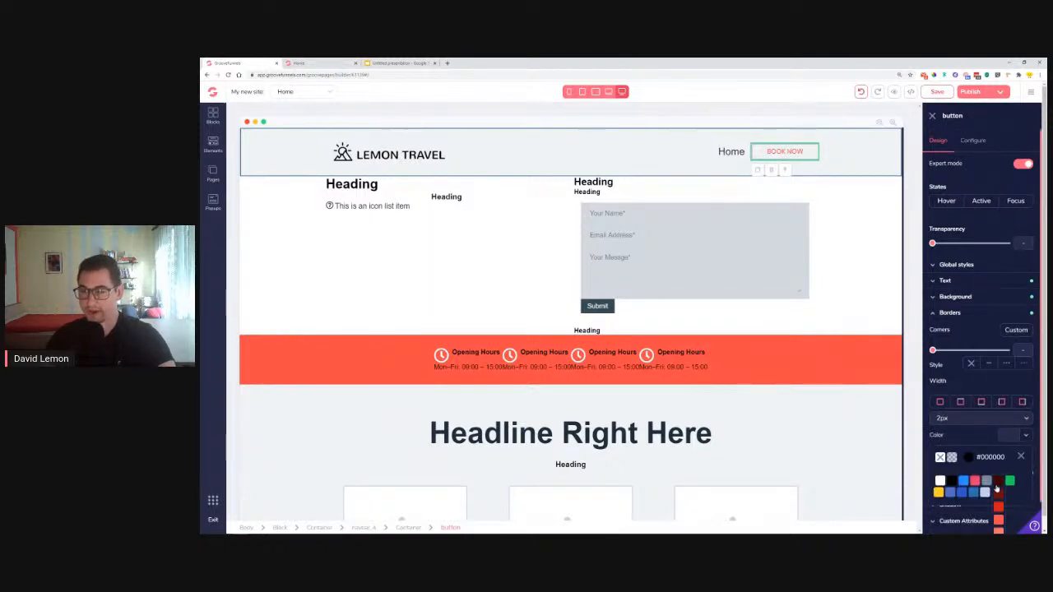
click(999, 521)
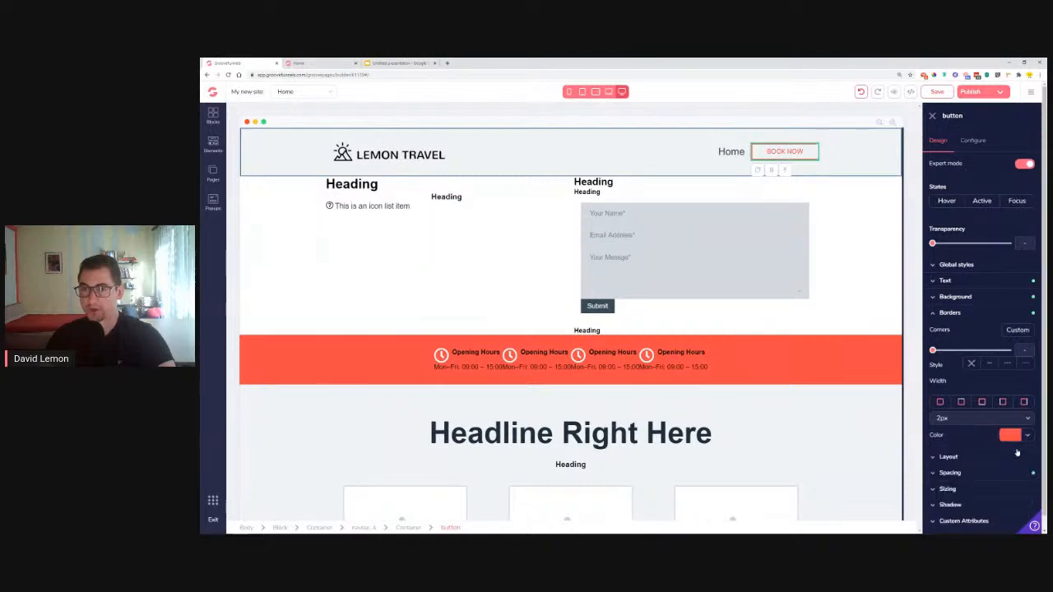
click(633, 151)
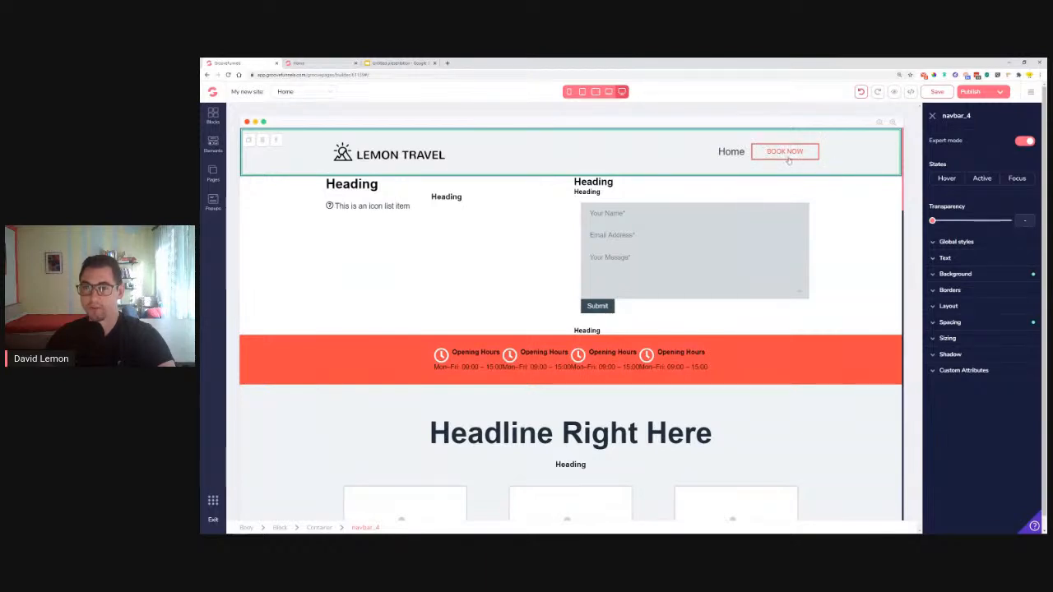
Round the BOOK NOW button's corners to 35rem for an outlined look
click(813, 159)
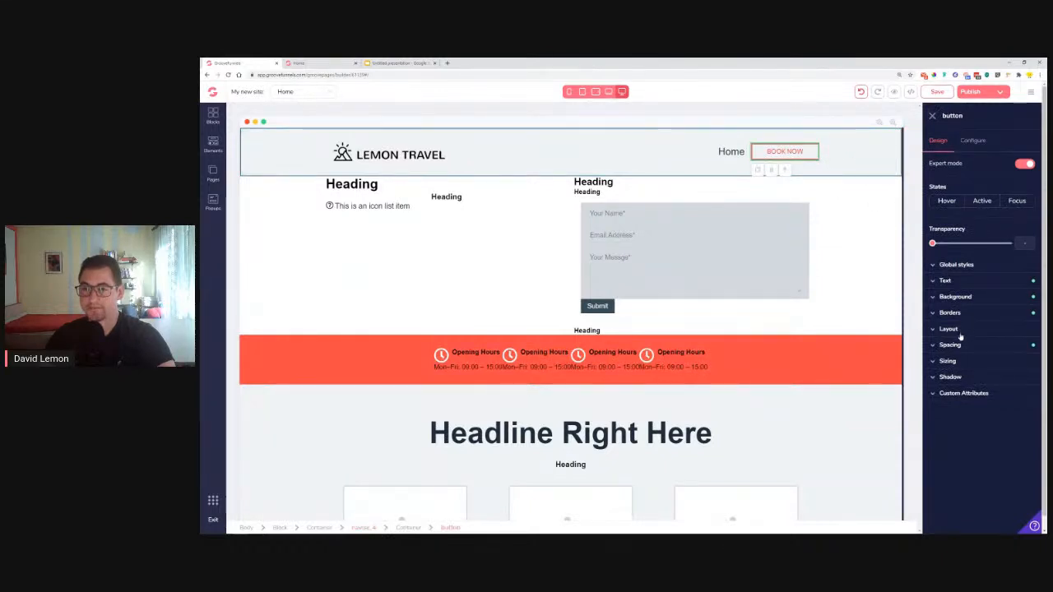
click(951, 313)
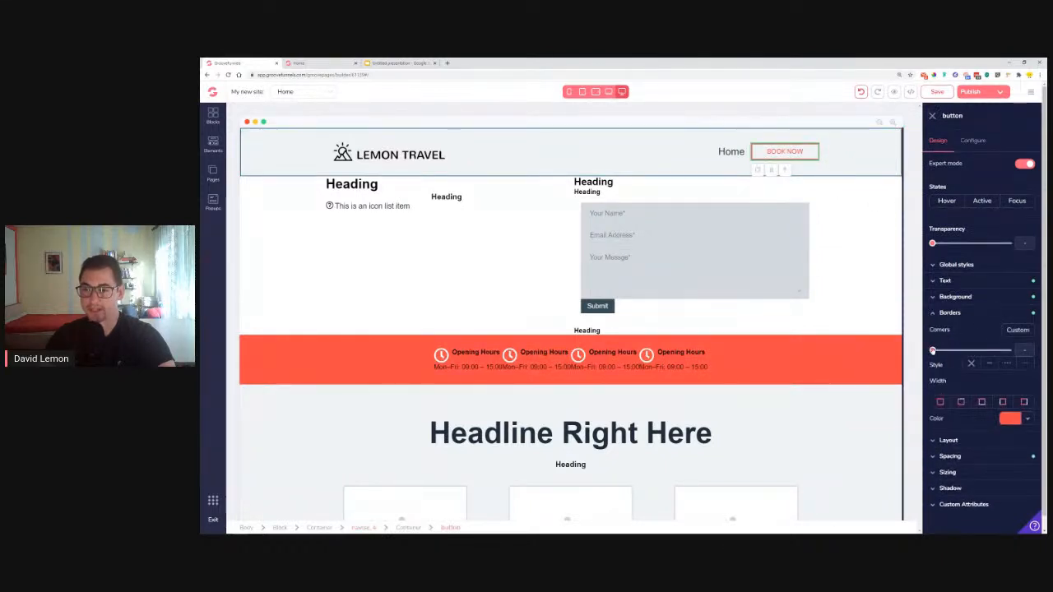
mouse_move(933, 352)
mouse_down()
mouse_move(967, 352)
mouse_move(933, 351)
mouse_up()
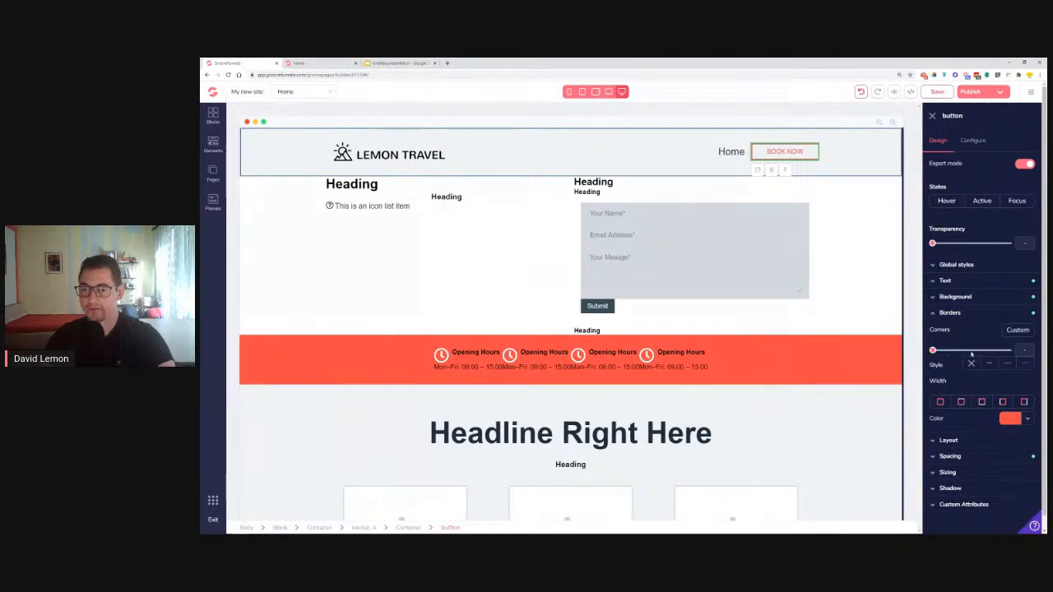
drag(933, 352, 973, 353)
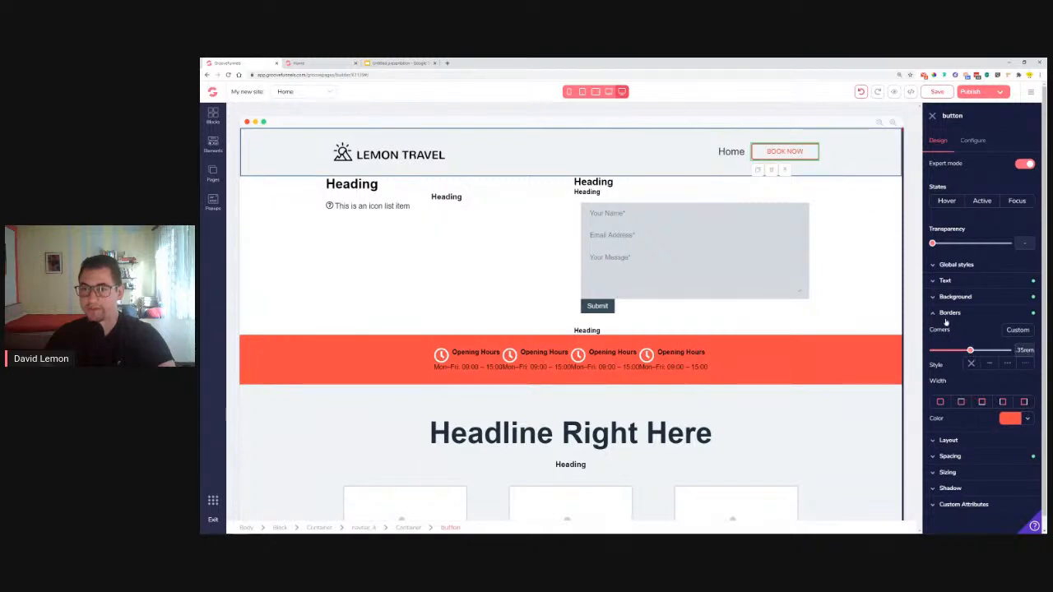
click(875, 169)
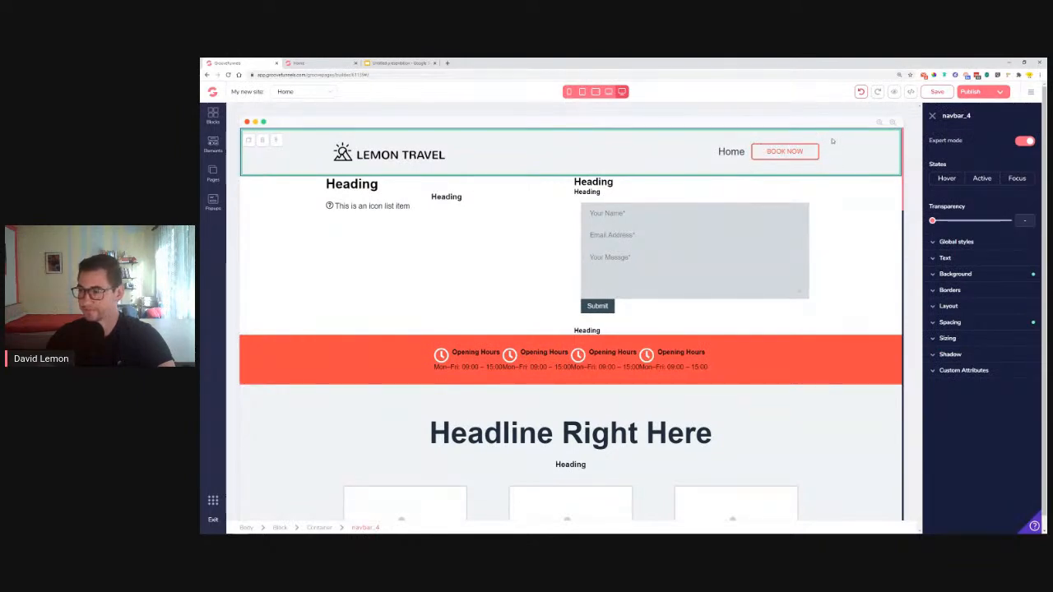
click(781, 152)
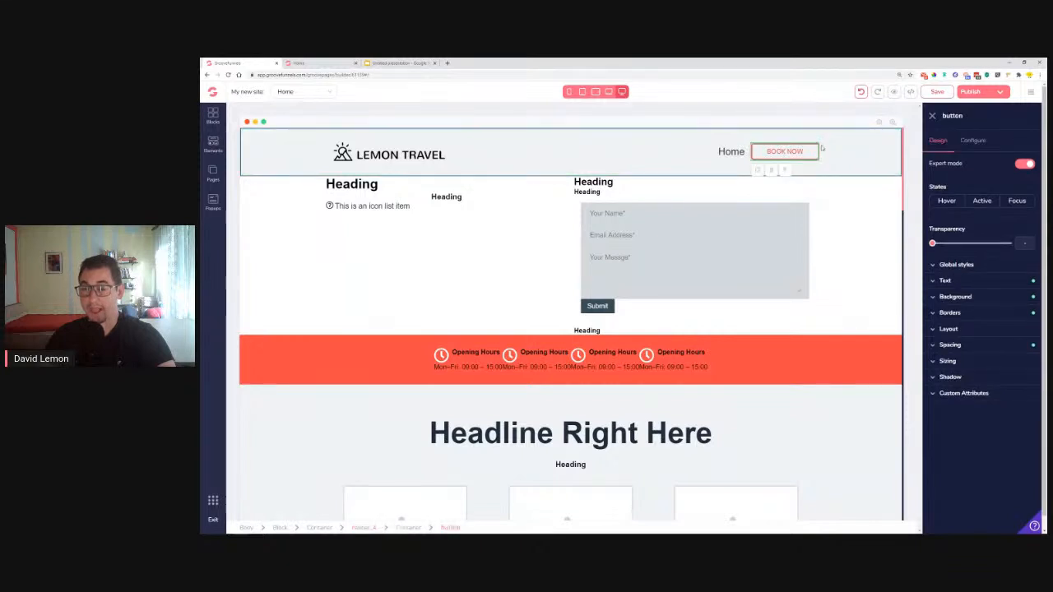
Cut the BOOK NOW side padding from 2.25rem to 1rem, keeping 0.5rem top/bottom
click(950, 345)
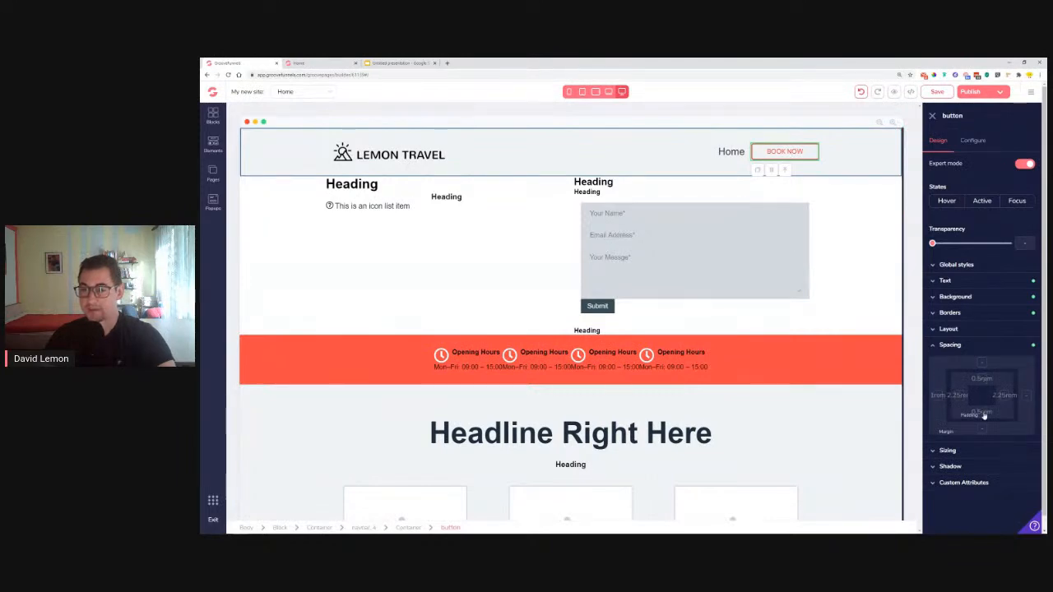
click(982, 380)
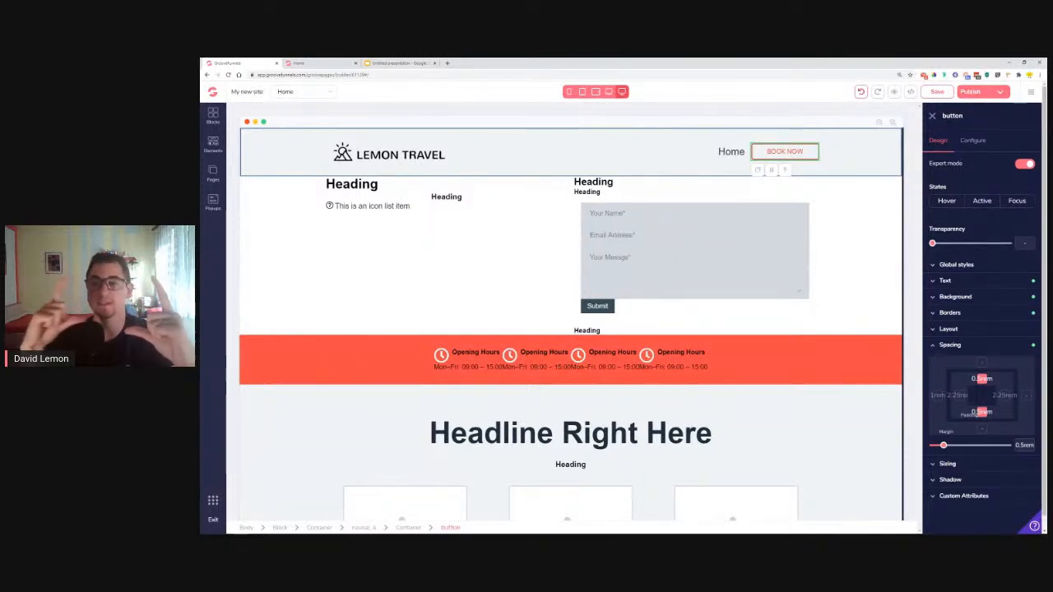
mouse_move(944, 445)
mouse_down()
mouse_move(962, 443)
mouse_move(943, 449)
mouse_up()
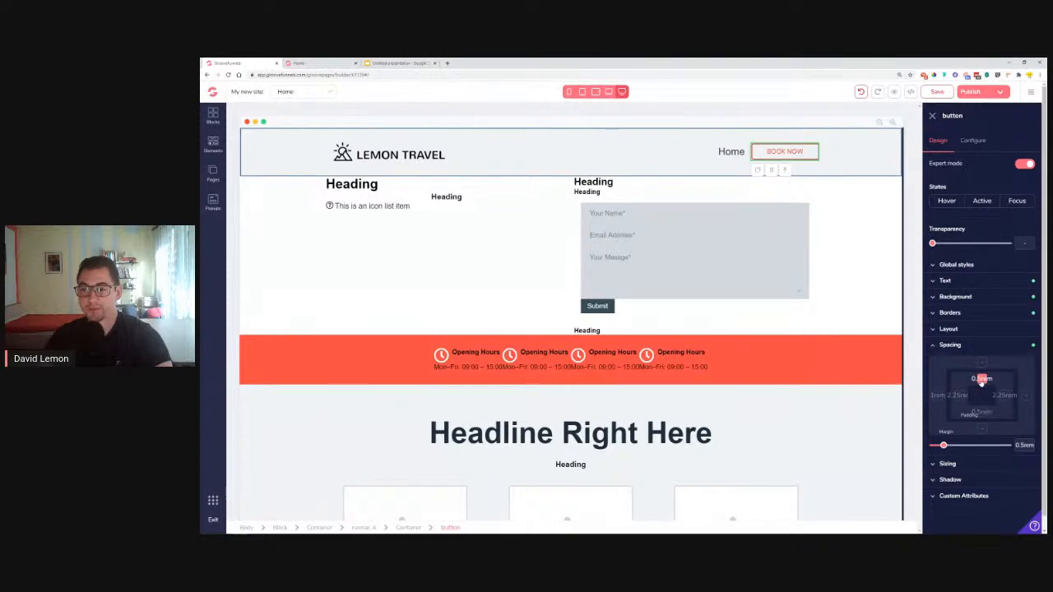
mouse_move(958, 398)
drag(973, 445, 970, 445)
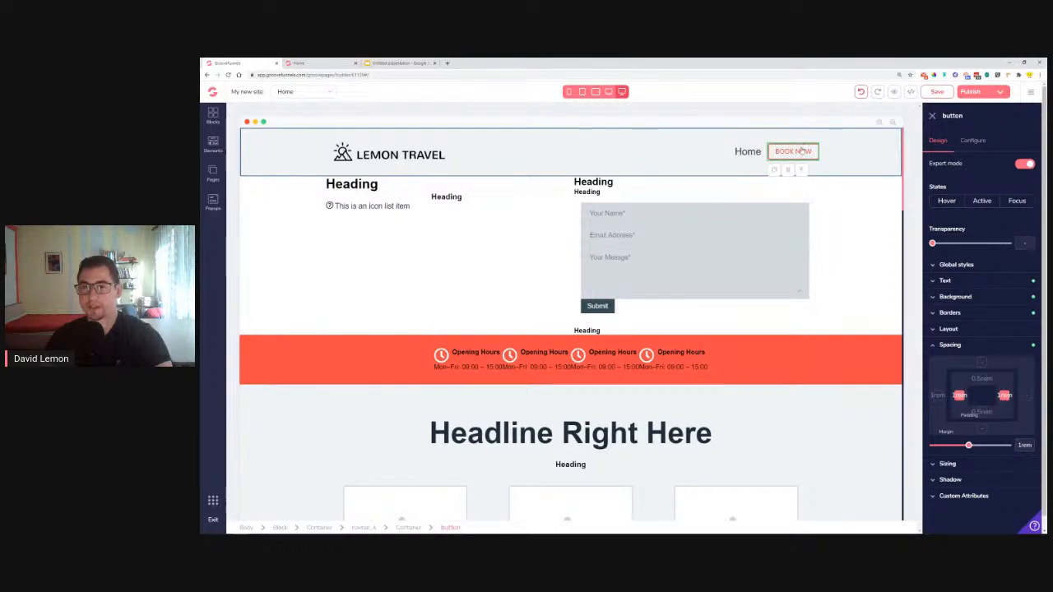
Reduce the BOOK NOW label's font size and preview the header navbar
click(945, 281)
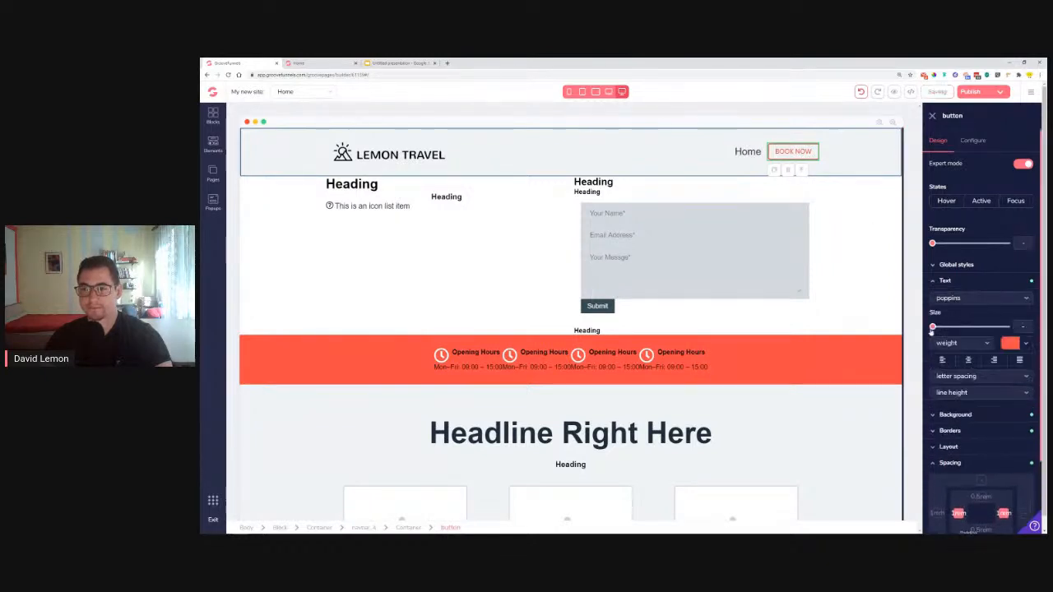
drag(933, 328, 951, 333)
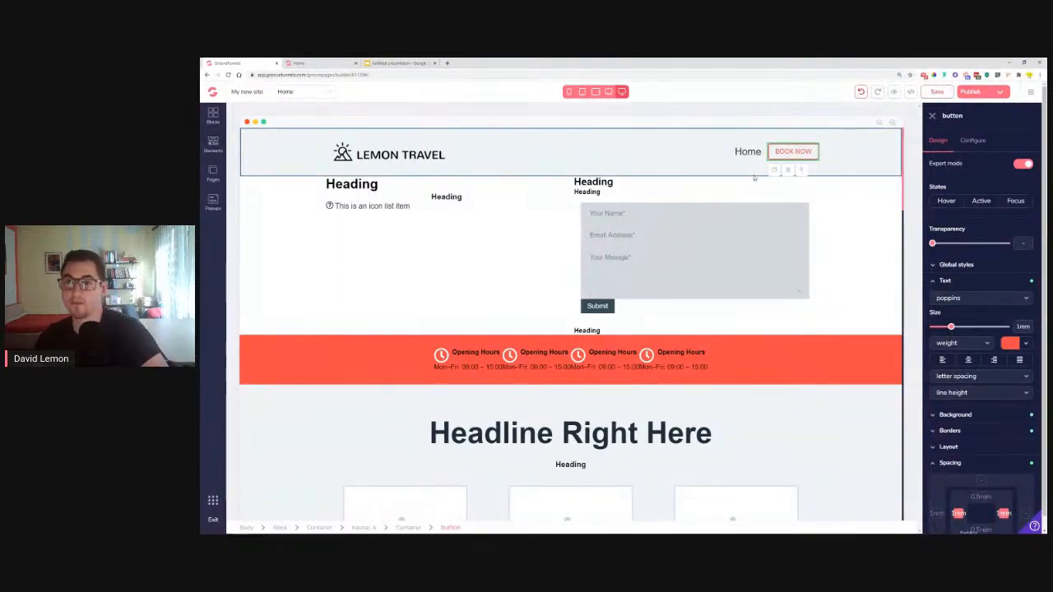
click(866, 161)
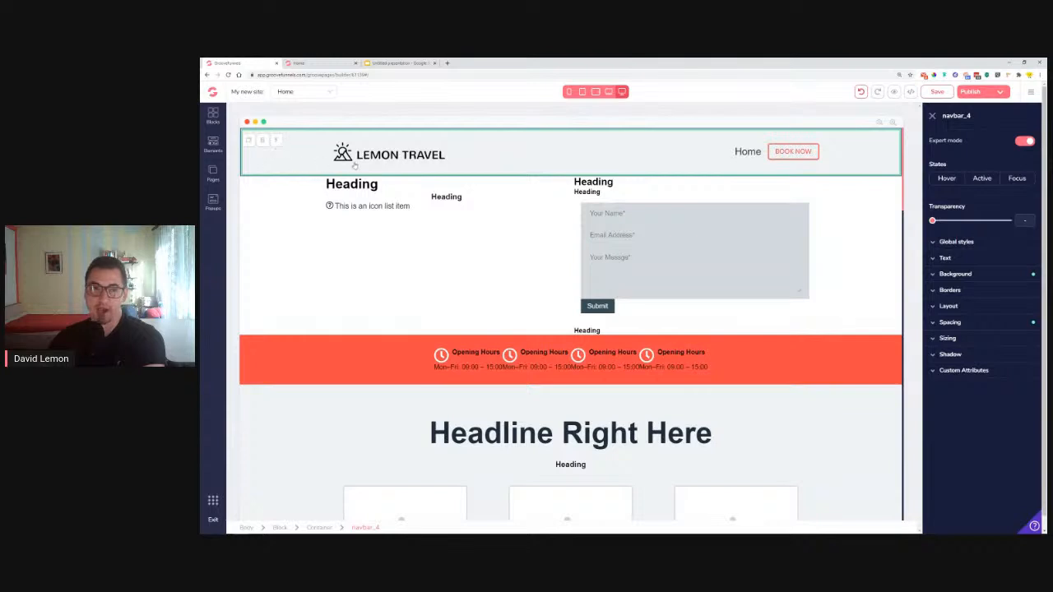
Set the header block's background colour to white #FFFFFF
click(274, 142)
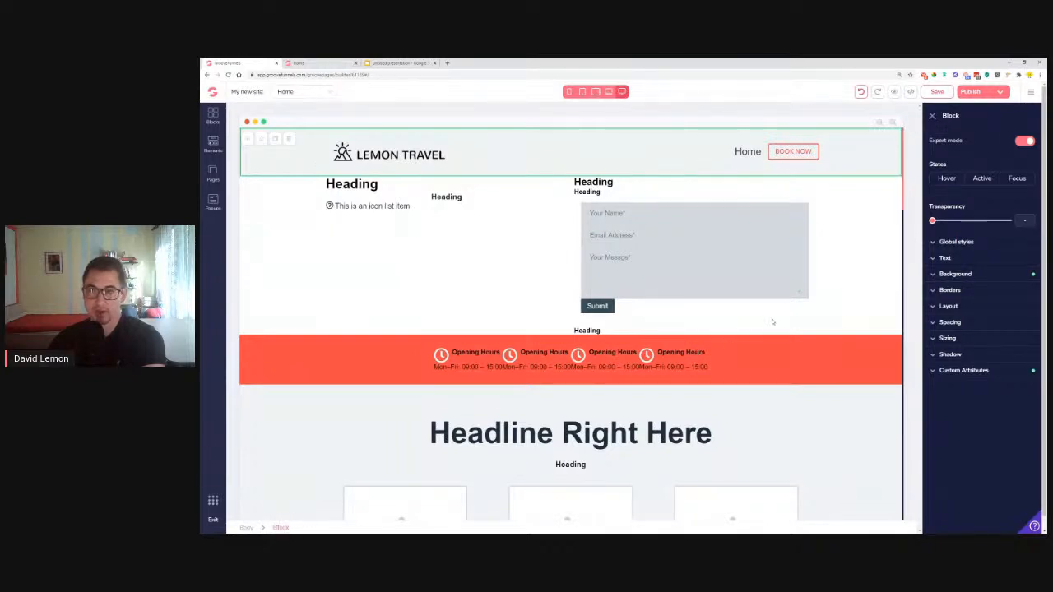
click(955, 274)
click(1005, 291)
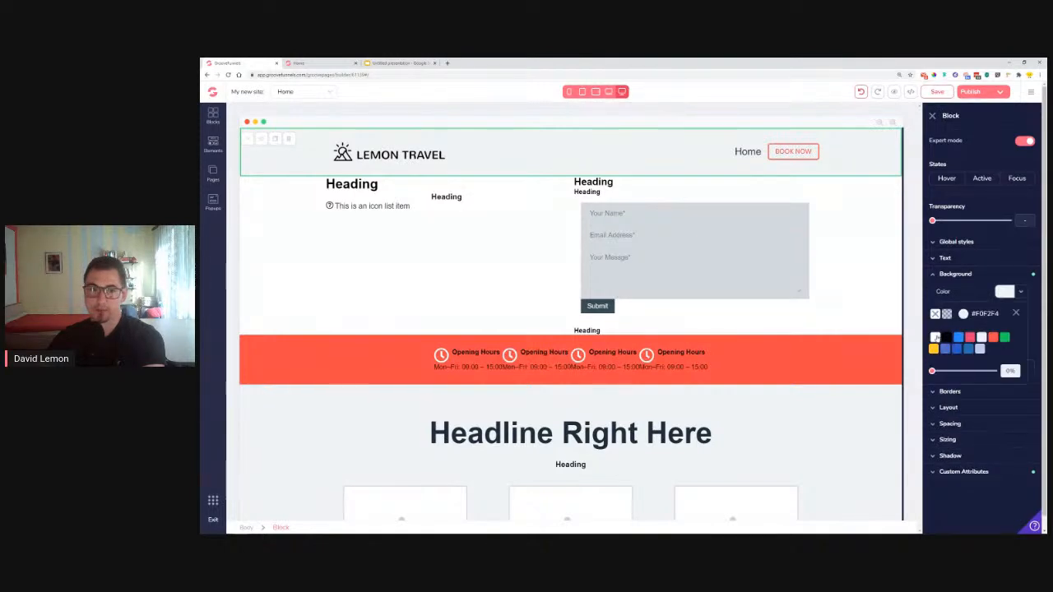
click(935, 315)
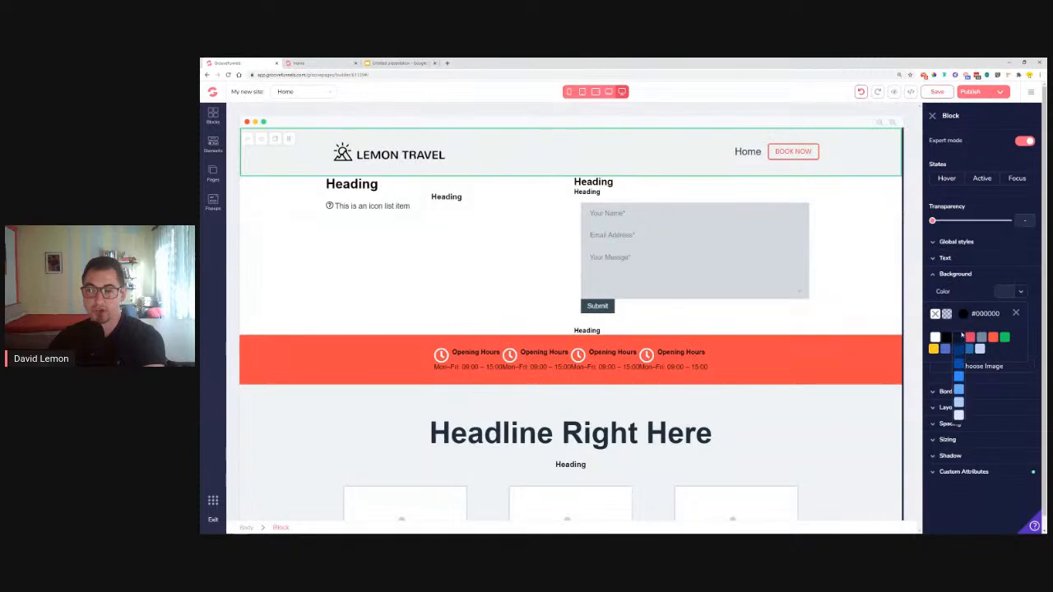
click(950, 339)
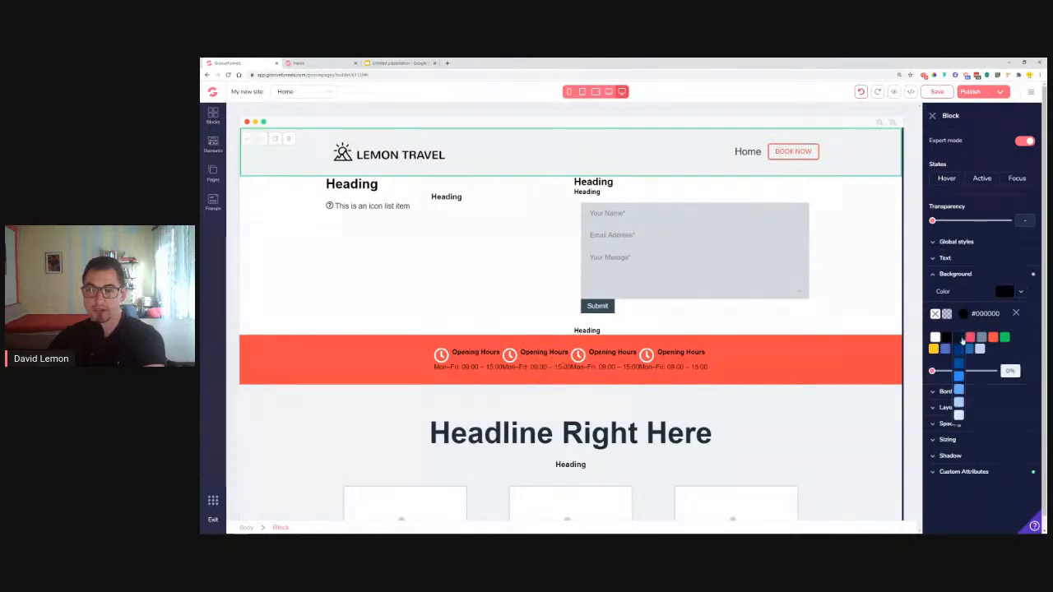
click(938, 338)
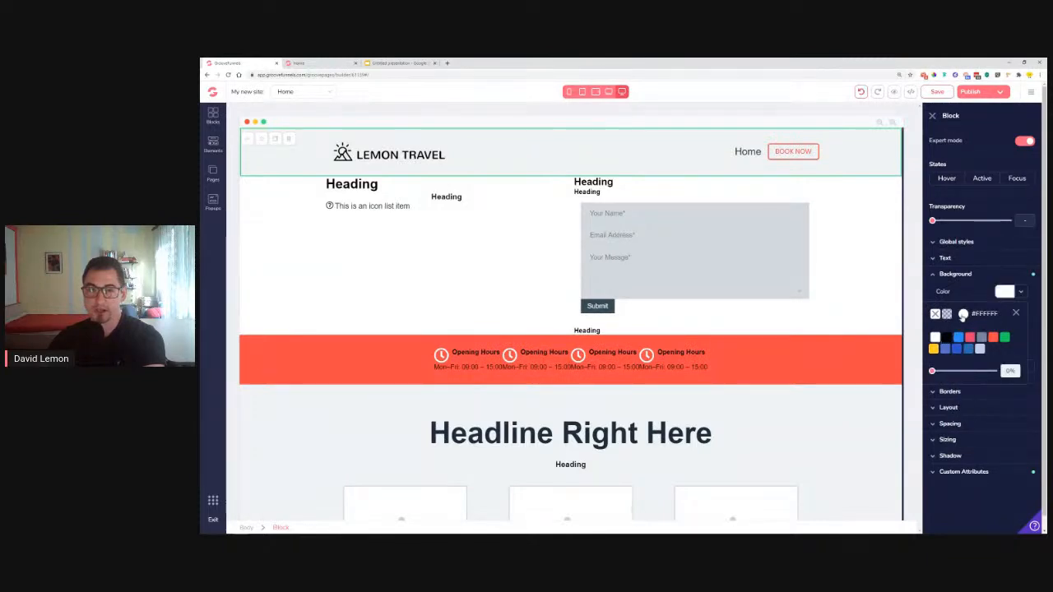
click(964, 314)
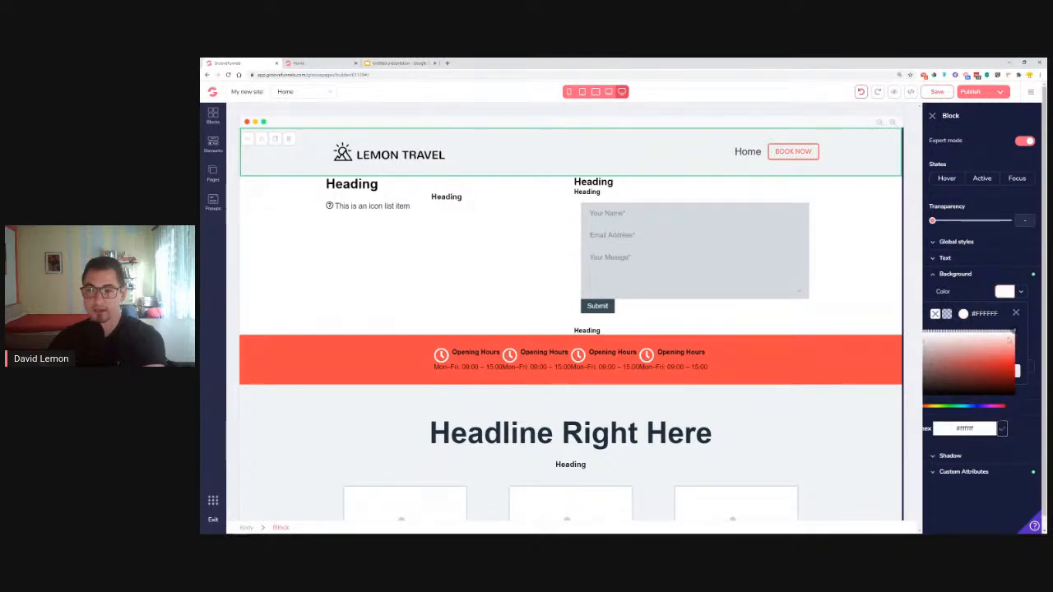
click(1003, 430)
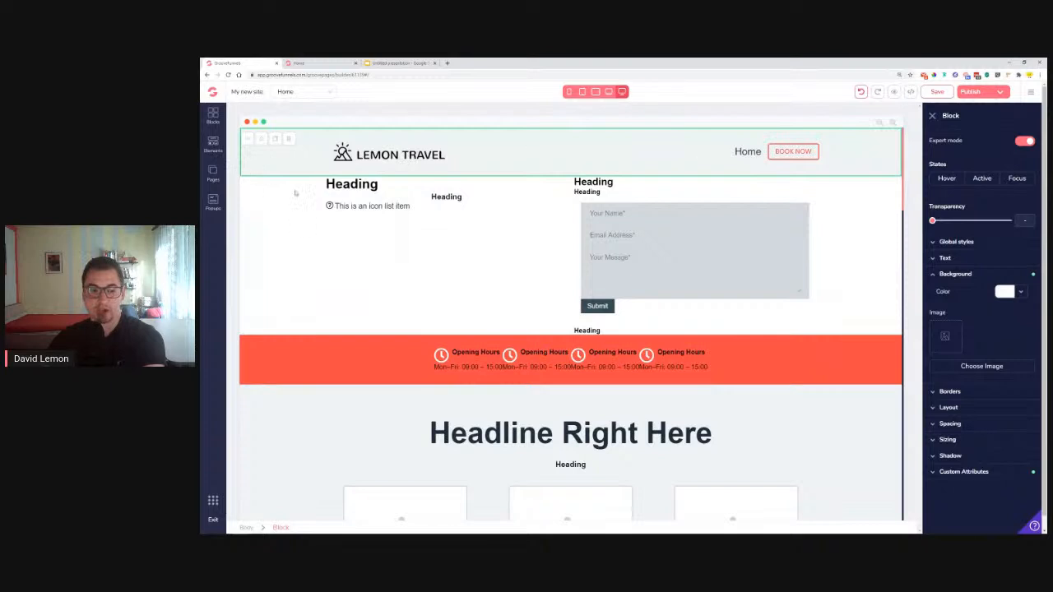
Make the navbar_4 navigation bar's background white as well
click(312, 152)
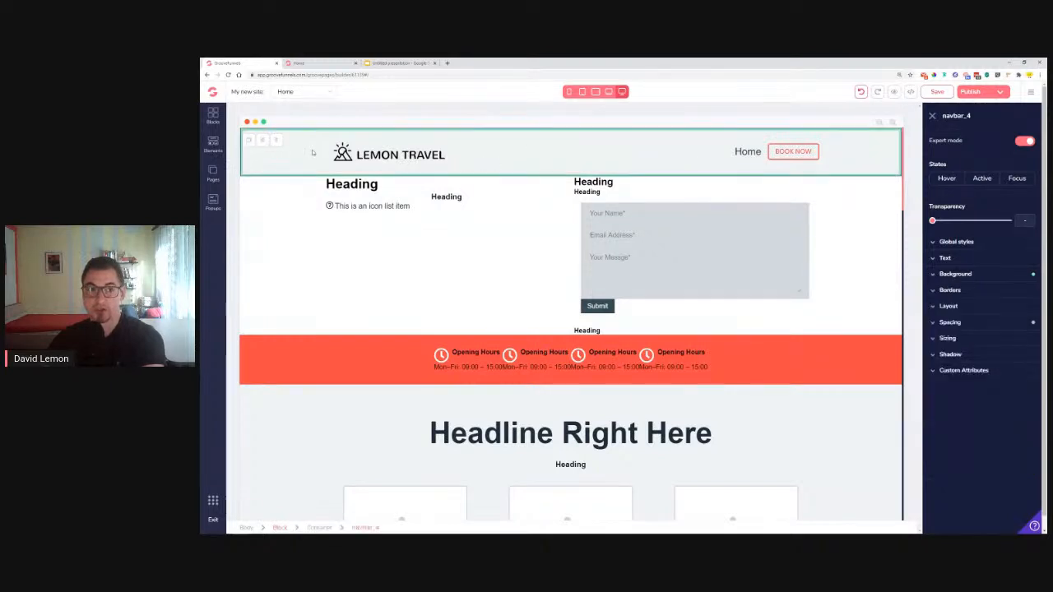
click(974, 274)
click(1006, 291)
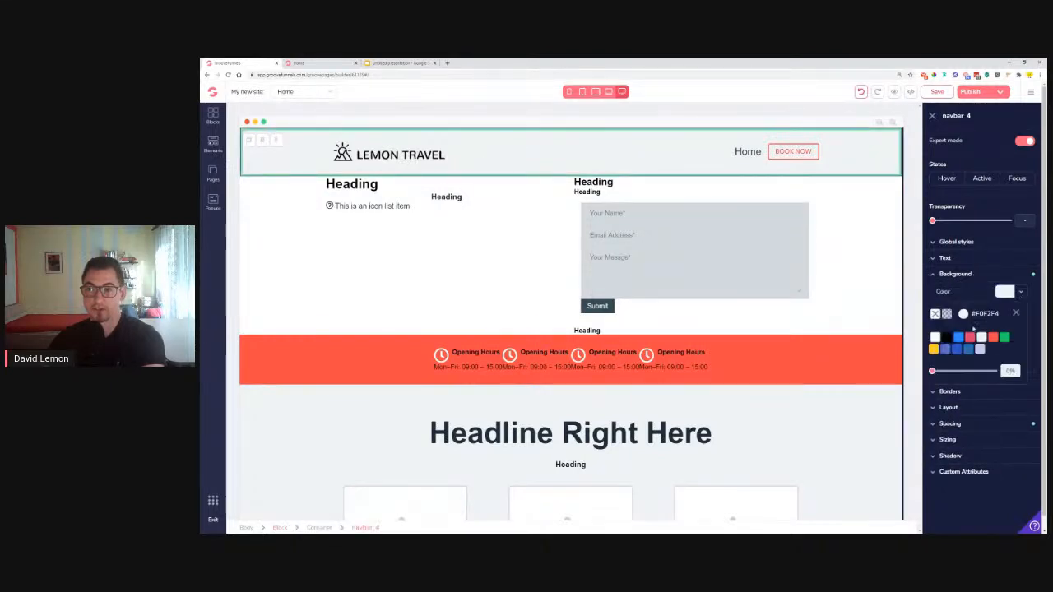
click(935, 338)
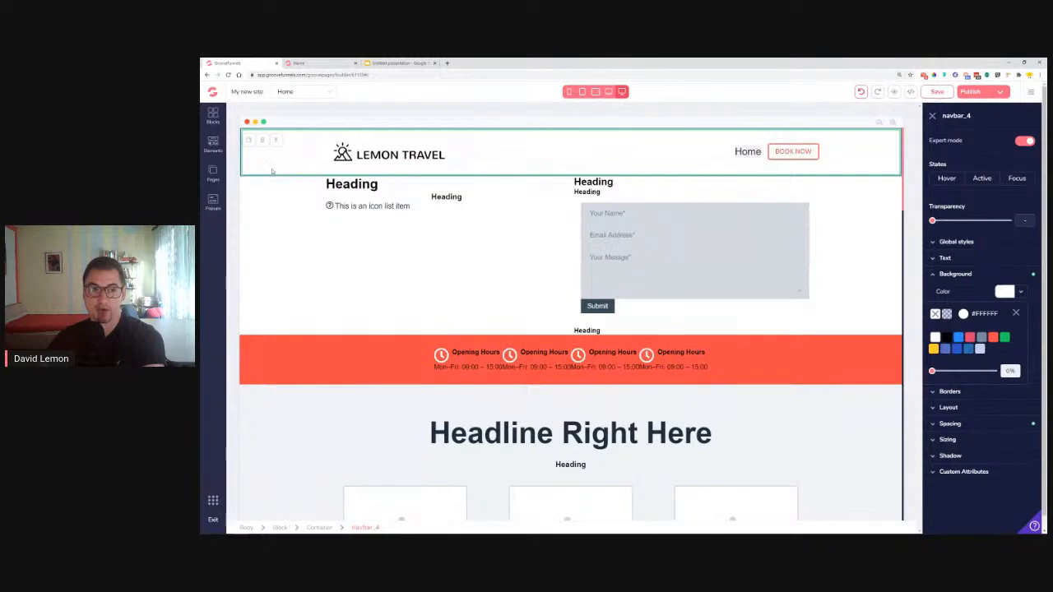
Select the Home link and navigation bar and look at the menu's background colour options
click(746, 155)
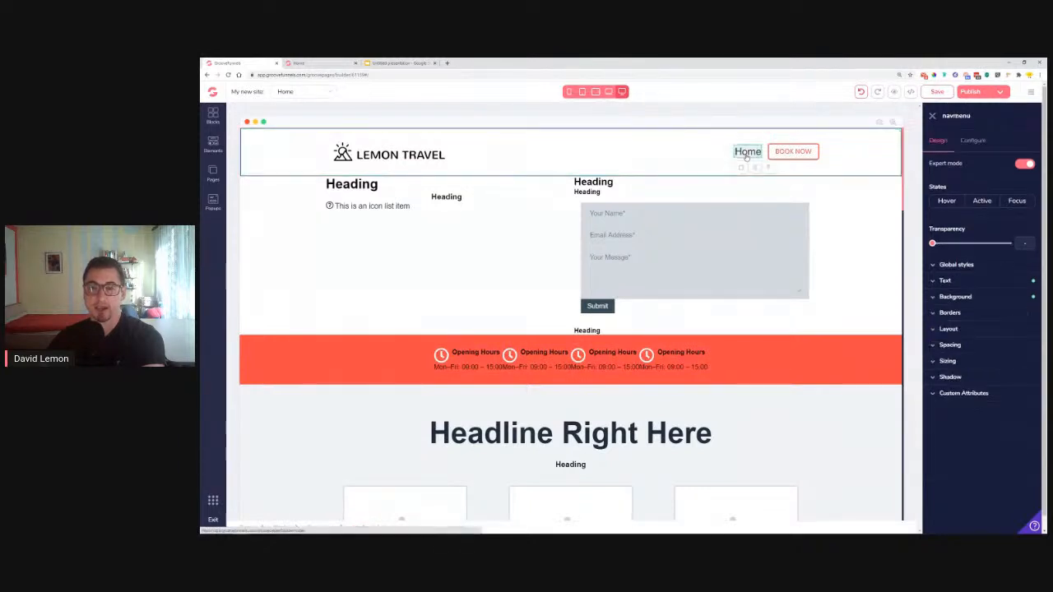
click(698, 164)
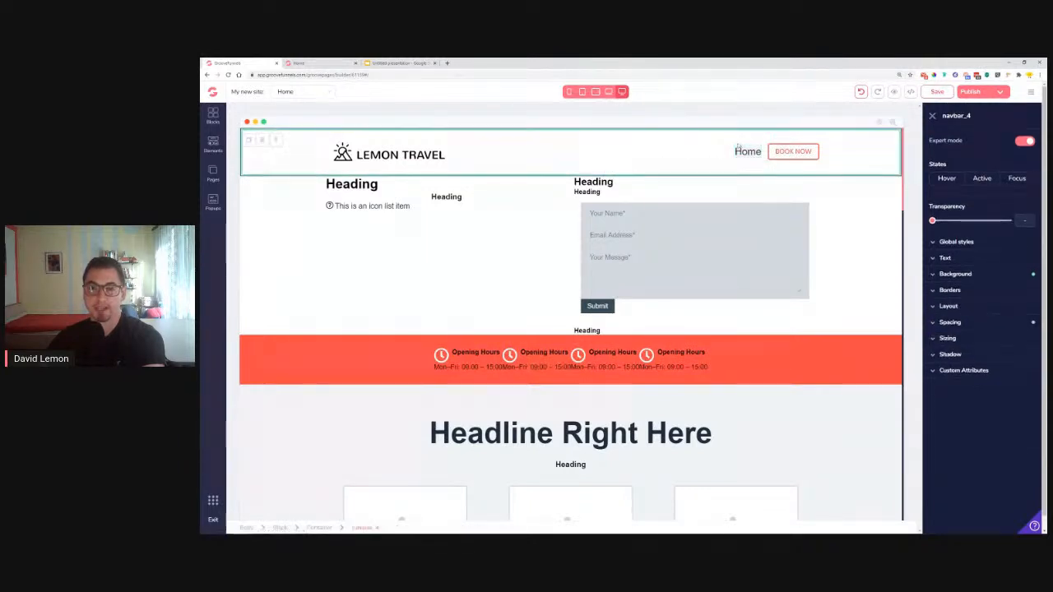
click(749, 155)
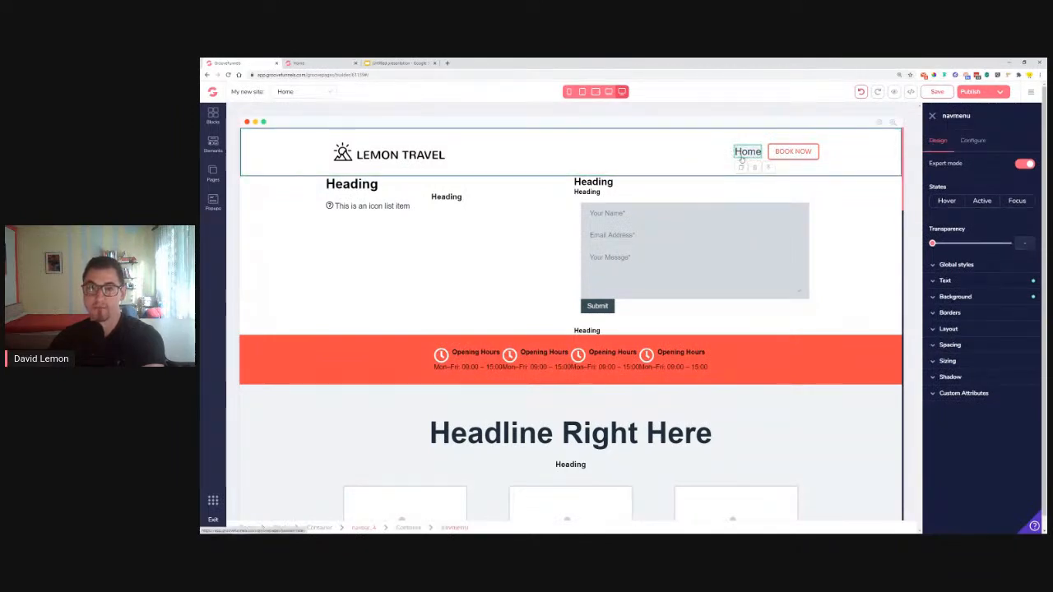
click(979, 297)
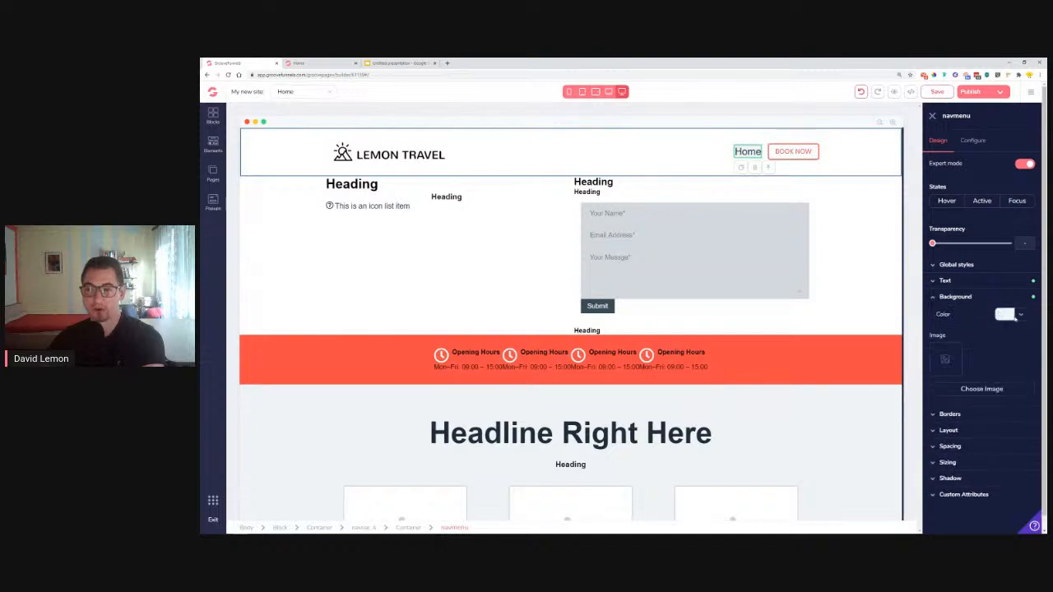
click(1015, 316)
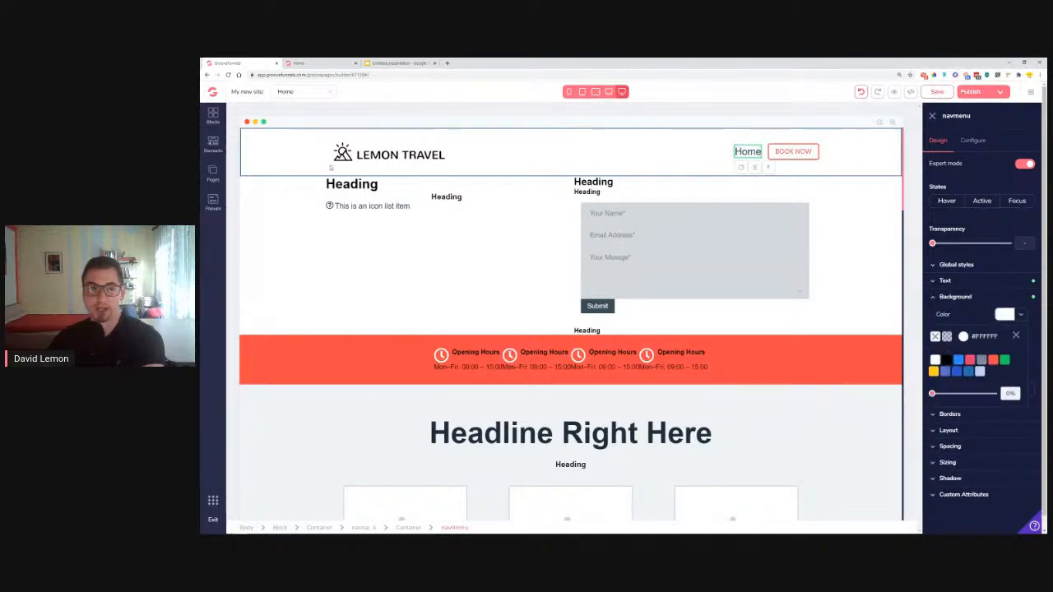
click(276, 212)
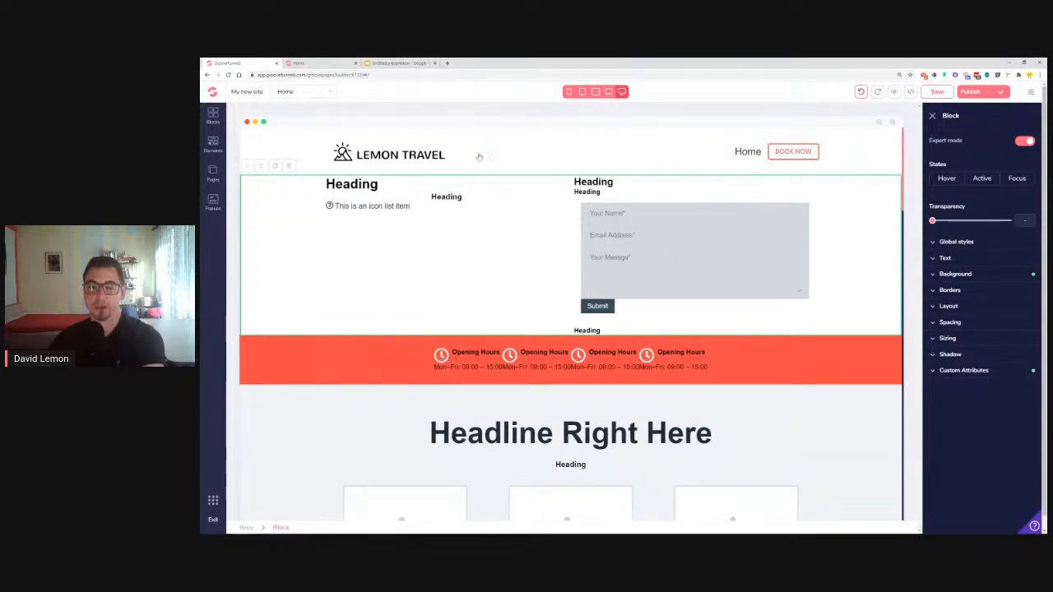
Set the Home menu link font to poppins, then view the live Lemon Travel site
click(748, 154)
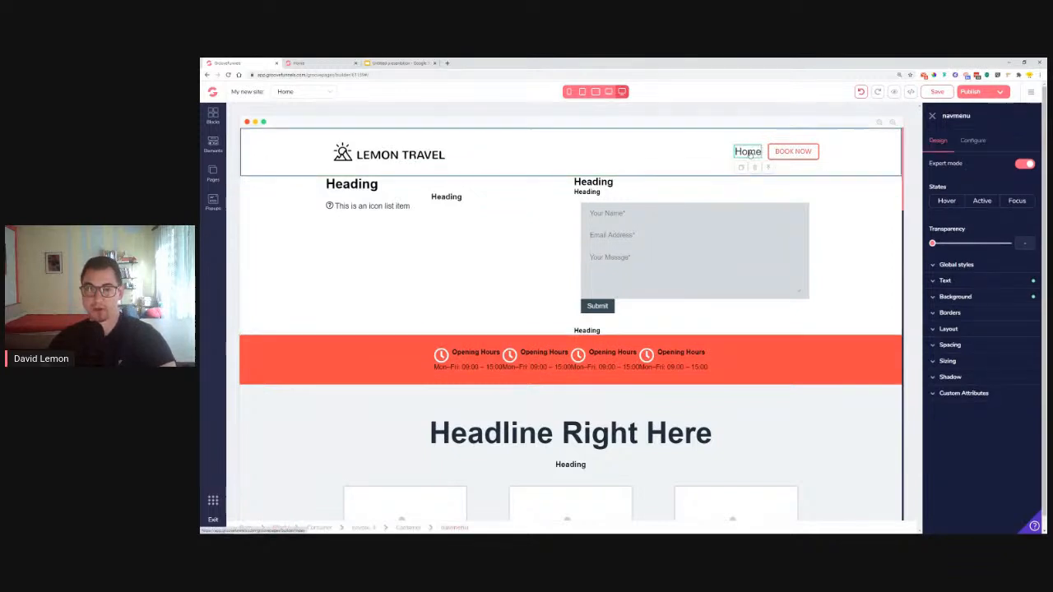
click(945, 280)
click(979, 297)
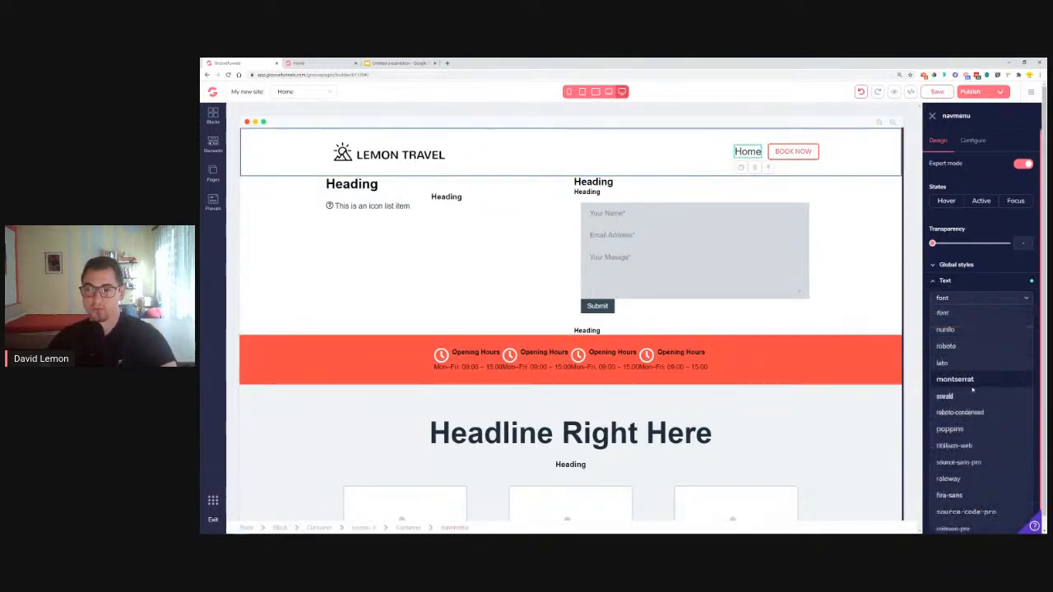
click(951, 428)
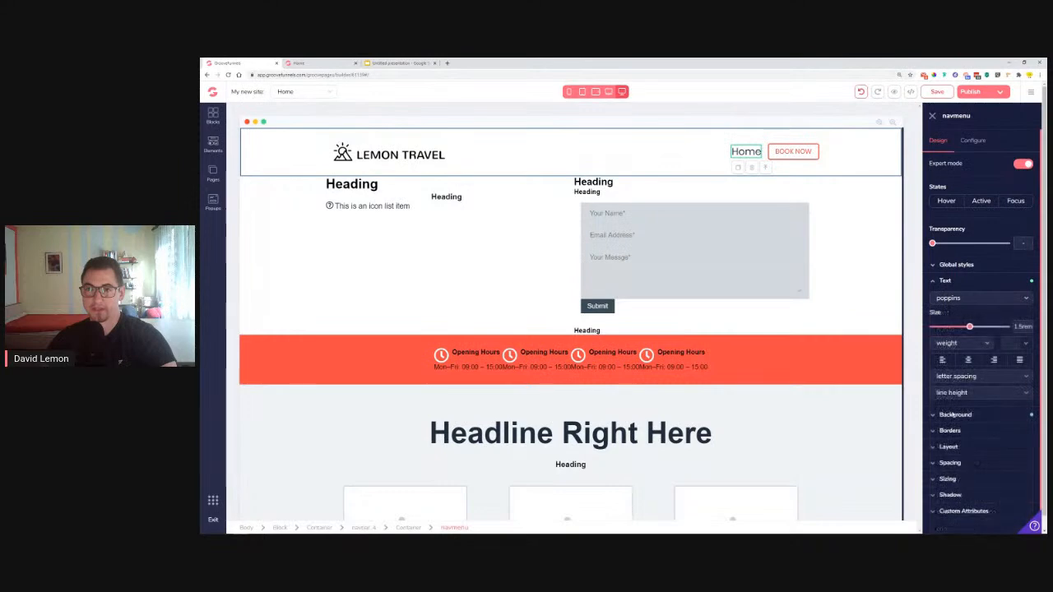
click(891, 175)
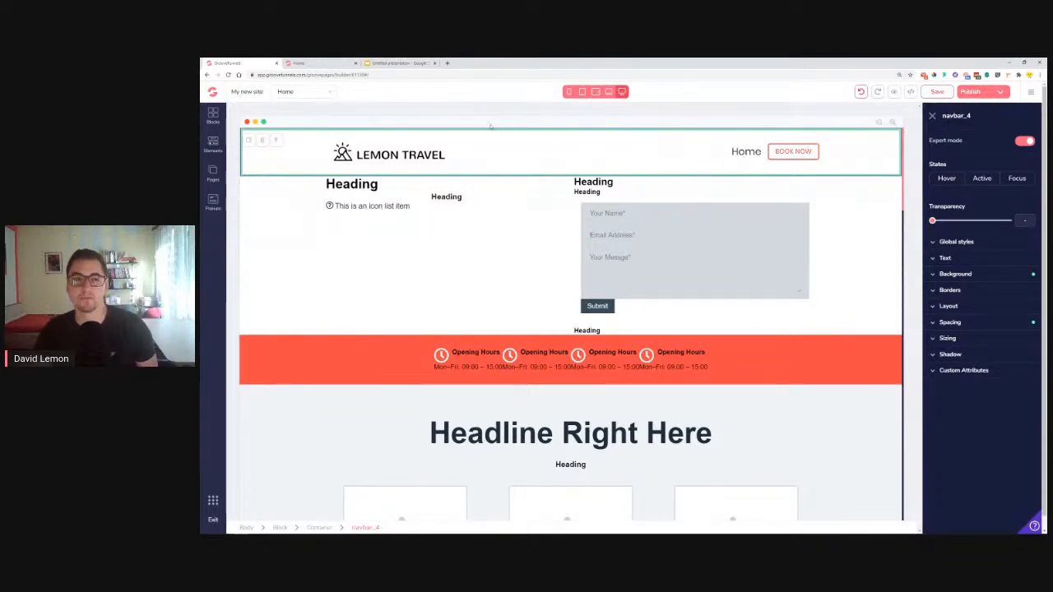
click(298, 63)
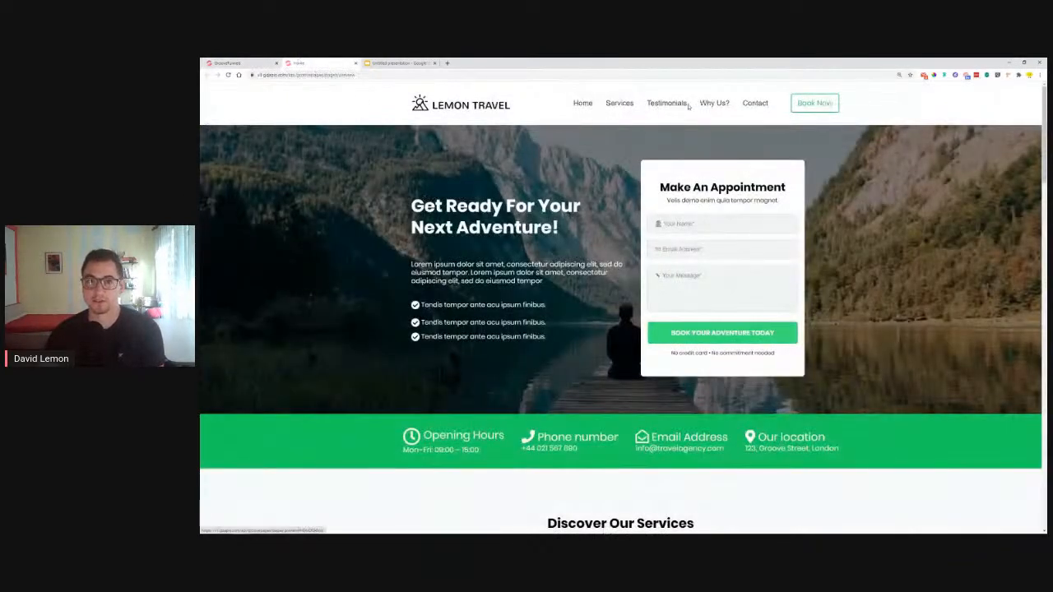
Switch back to the GrooveFunnels page builder tab
click(234, 62)
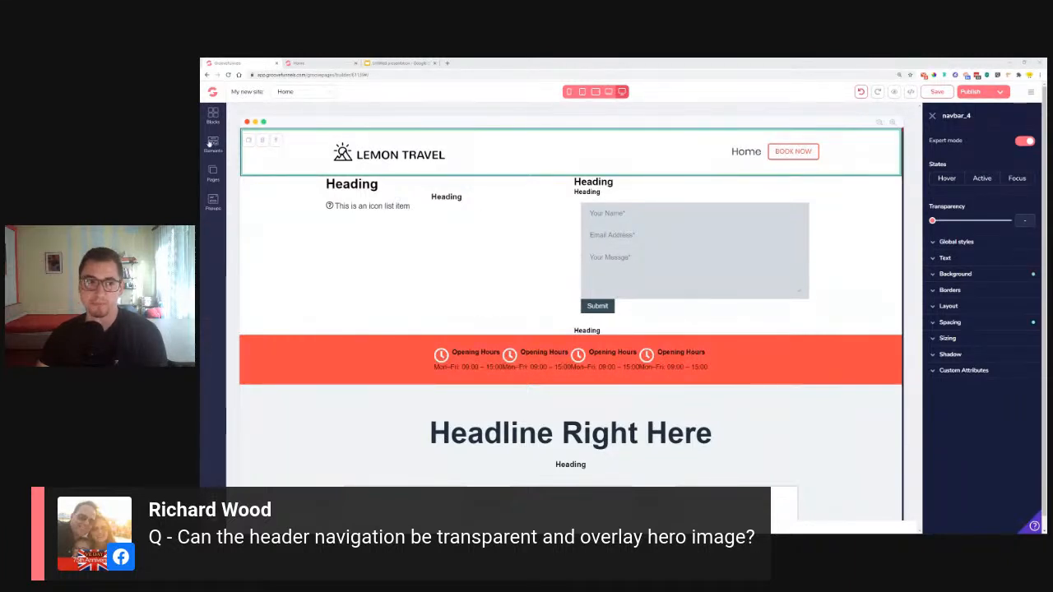
Add a new Blank Canvas page, Page 2
click(213, 172)
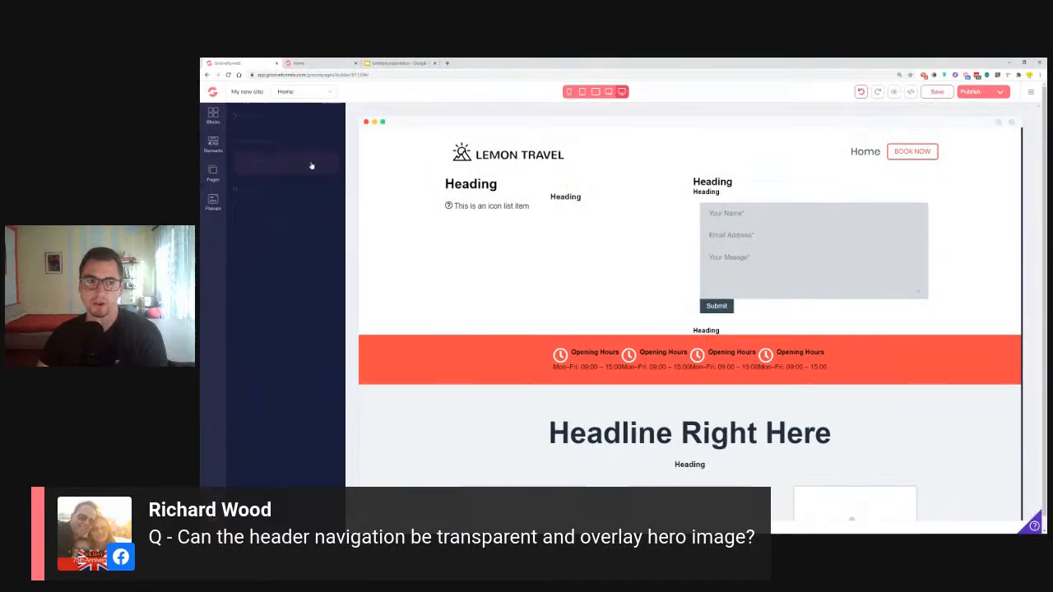
click(332, 116)
click(276, 189)
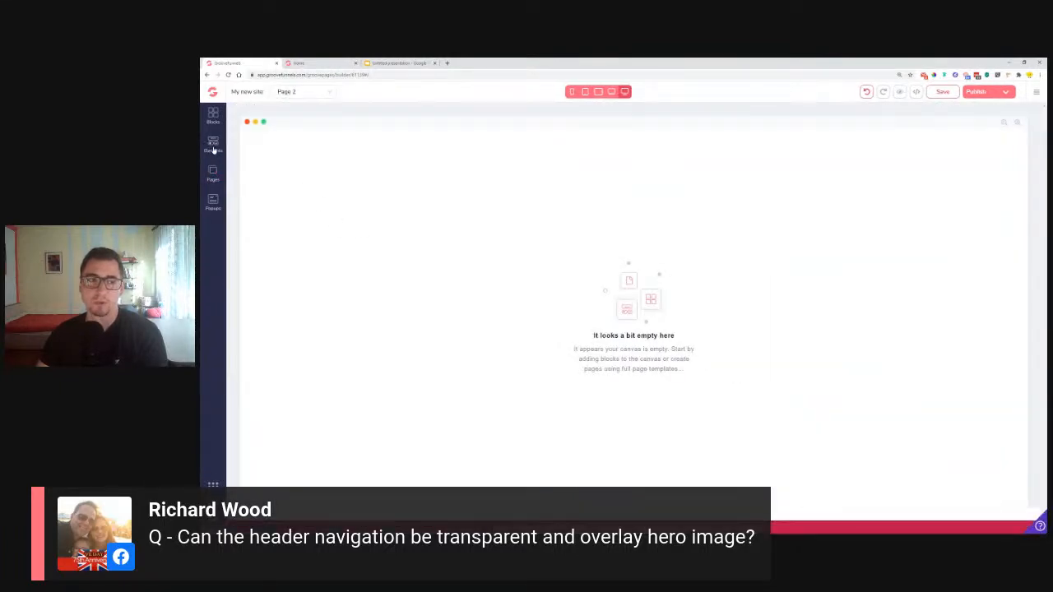
Place an Empty container from Blocks > Wireframes > Empty onto Page 2
click(209, 149)
click(213, 115)
click(304, 142)
click(255, 180)
drag(277, 212, 439, 180)
click(467, 161)
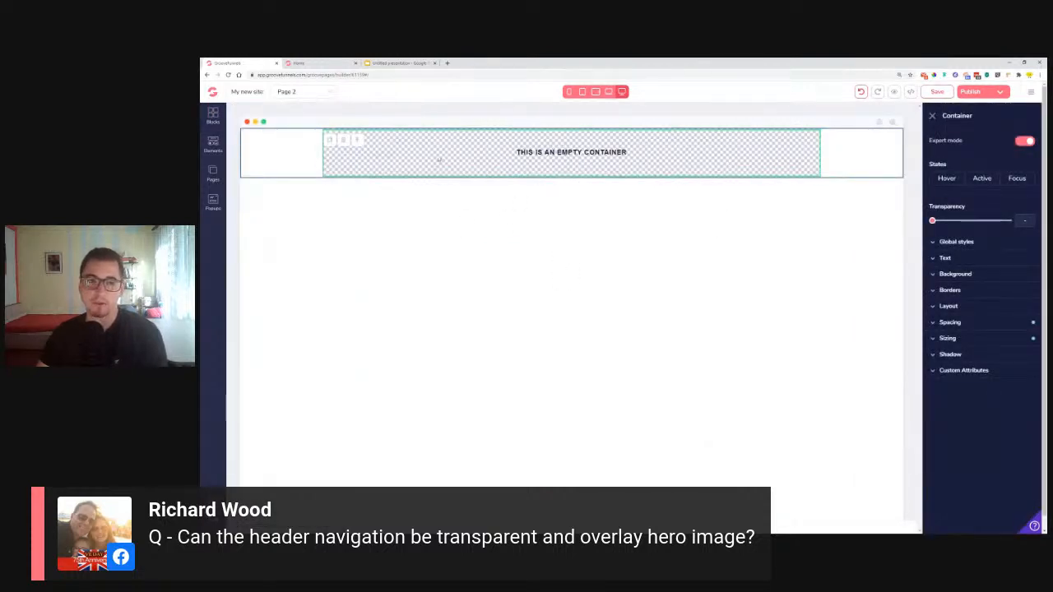
Scroll the Elements list down to the Navigation Bar layouts
click(213, 116)
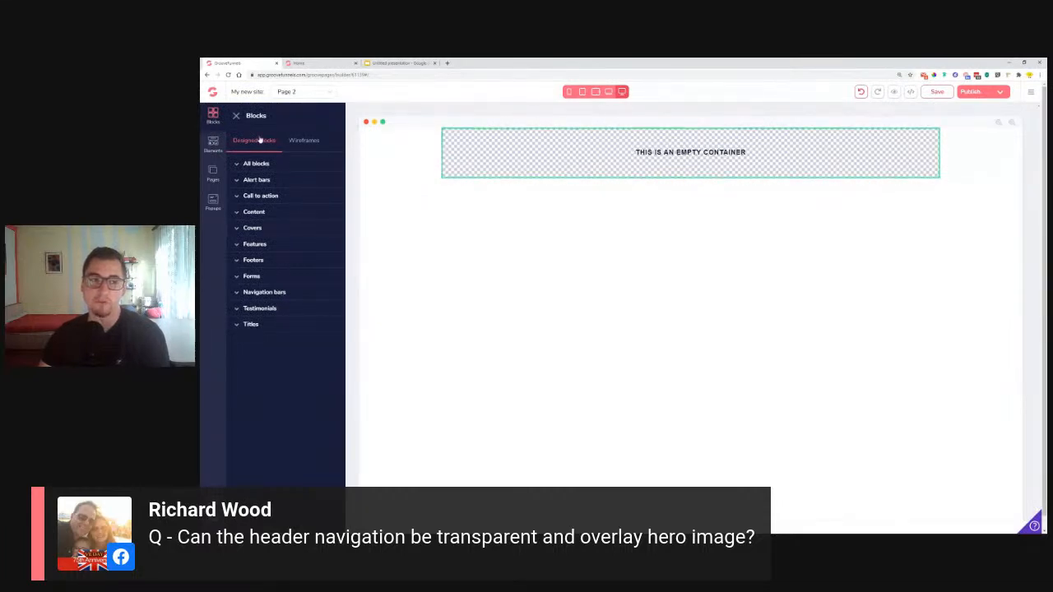
click(212, 142)
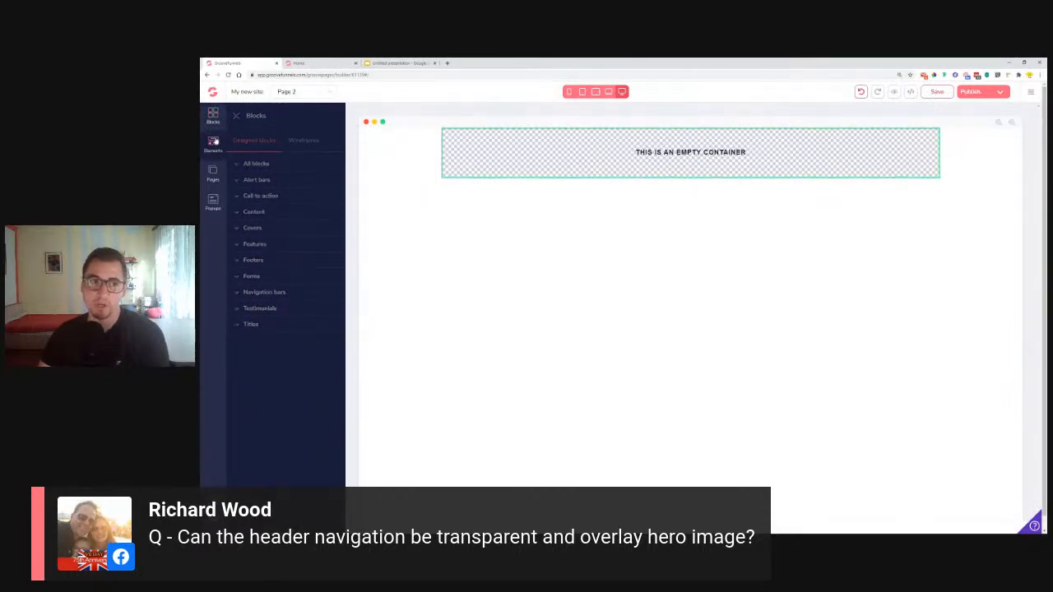
scroll(288, 288, down, 10)
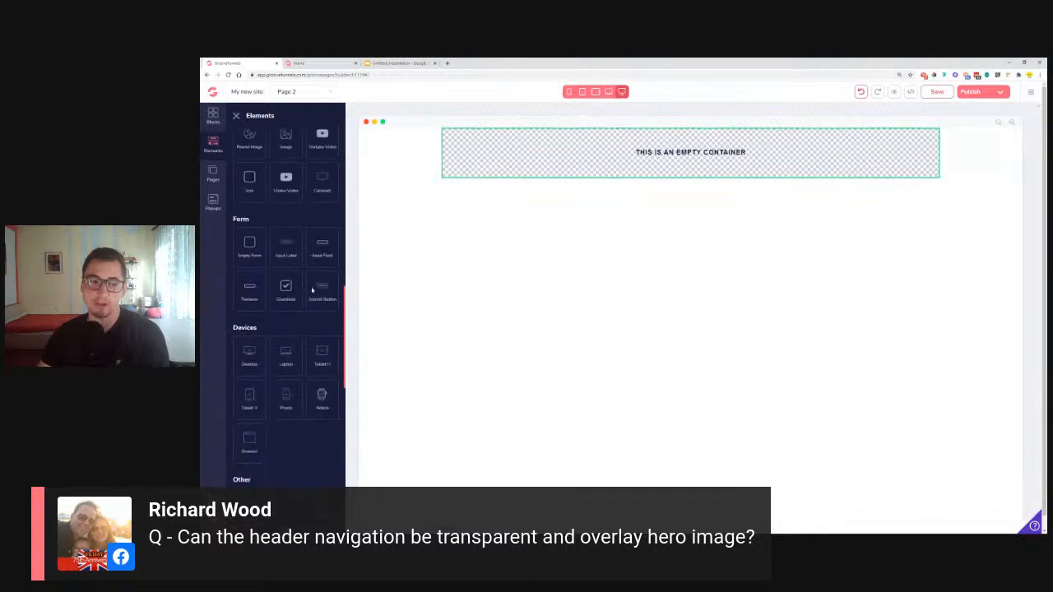
scroll(312, 290, down, 4)
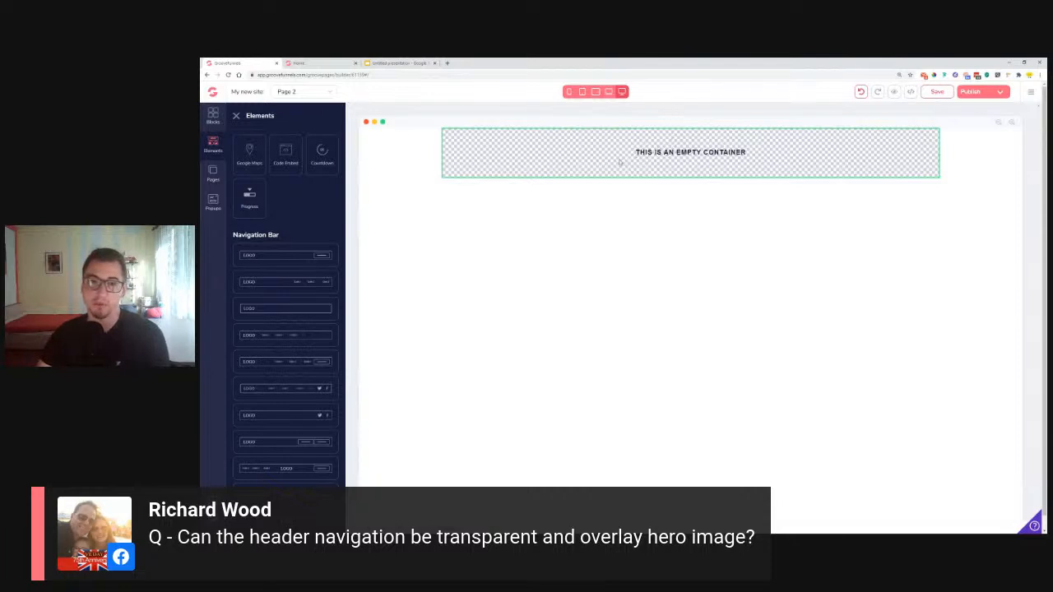
Drag a navigation bar from Elements into the empty container
click(658, 152)
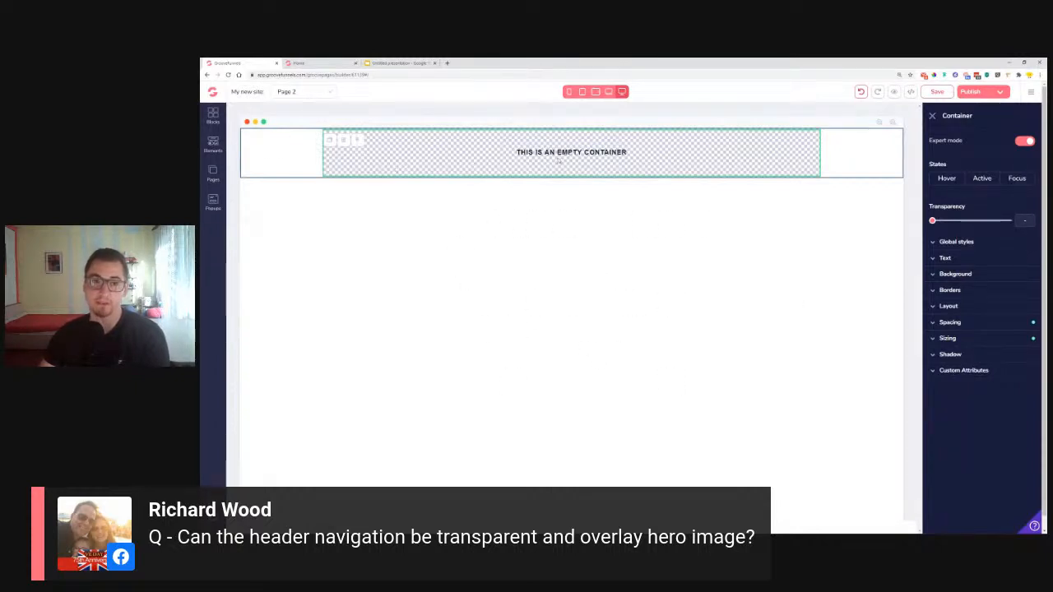
click(210, 146)
scroll(266, 379, down, 5)
scroll(265, 379, down, 5)
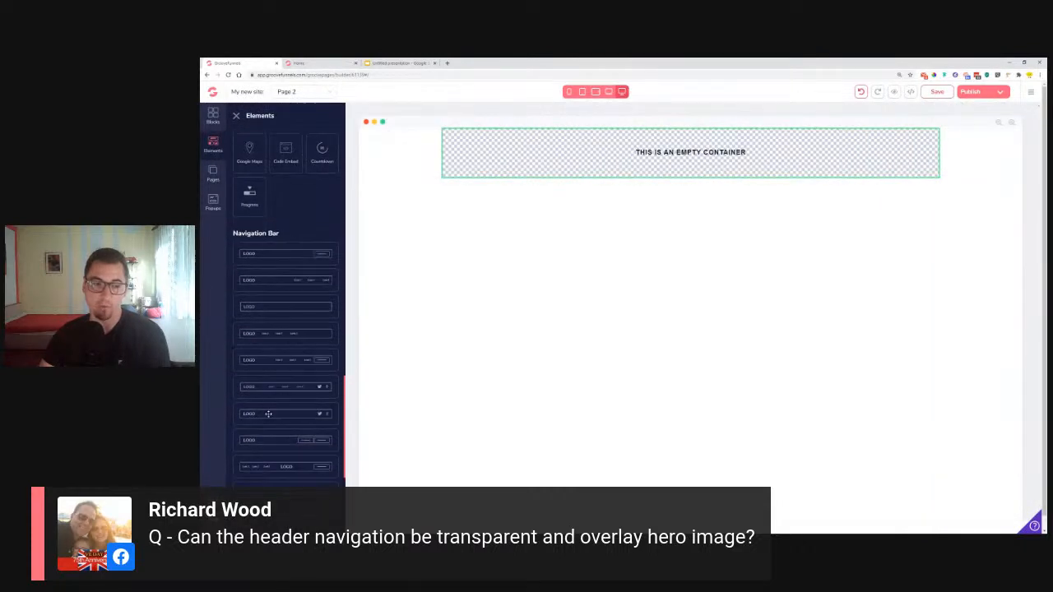
drag(270, 364, 649, 149)
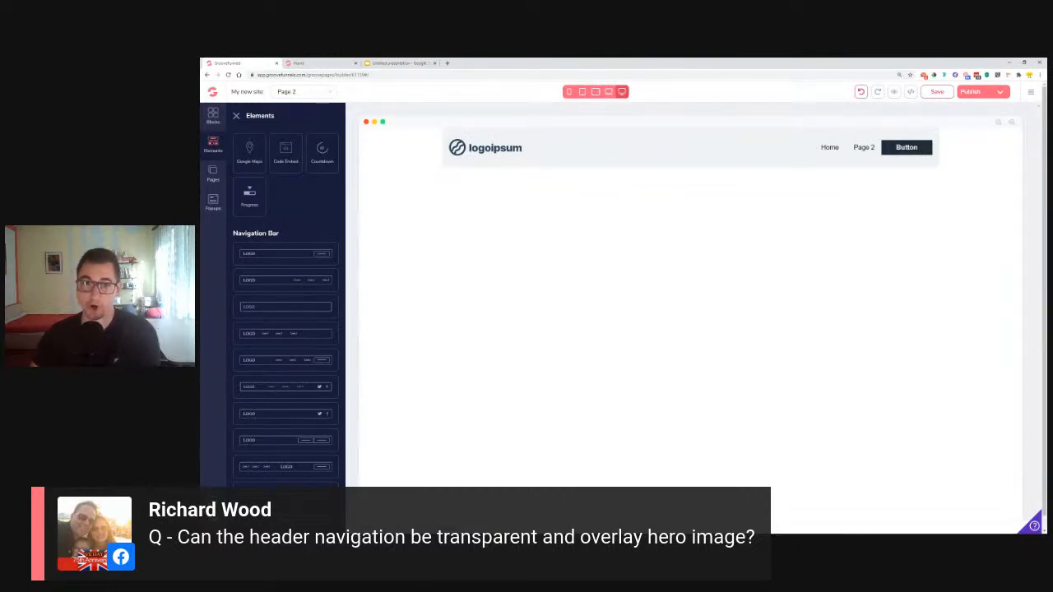
click(654, 141)
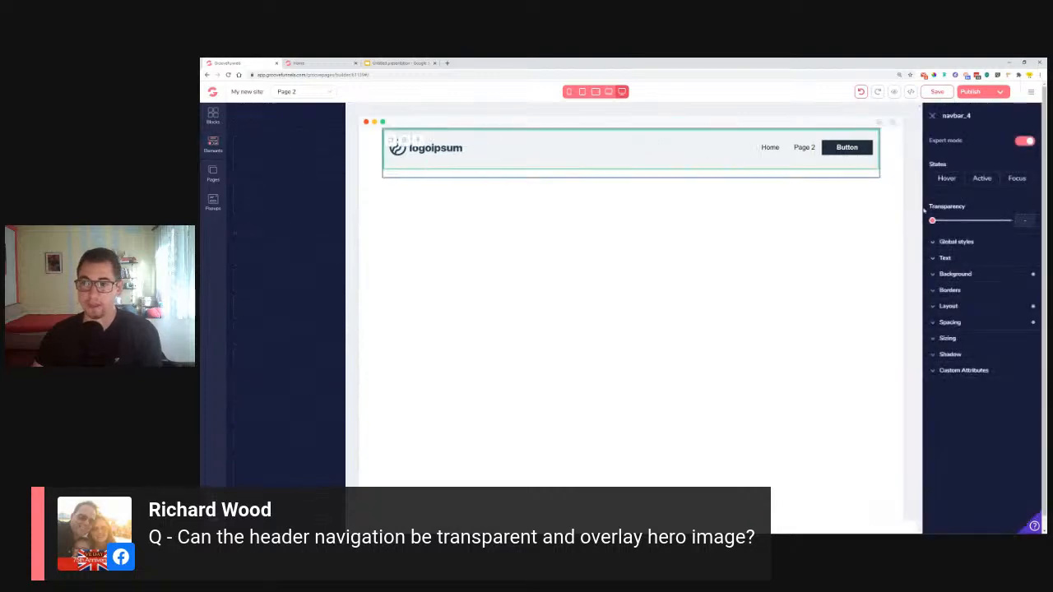
Give the navbar a white background at 100% opacity
click(1028, 274)
click(1015, 292)
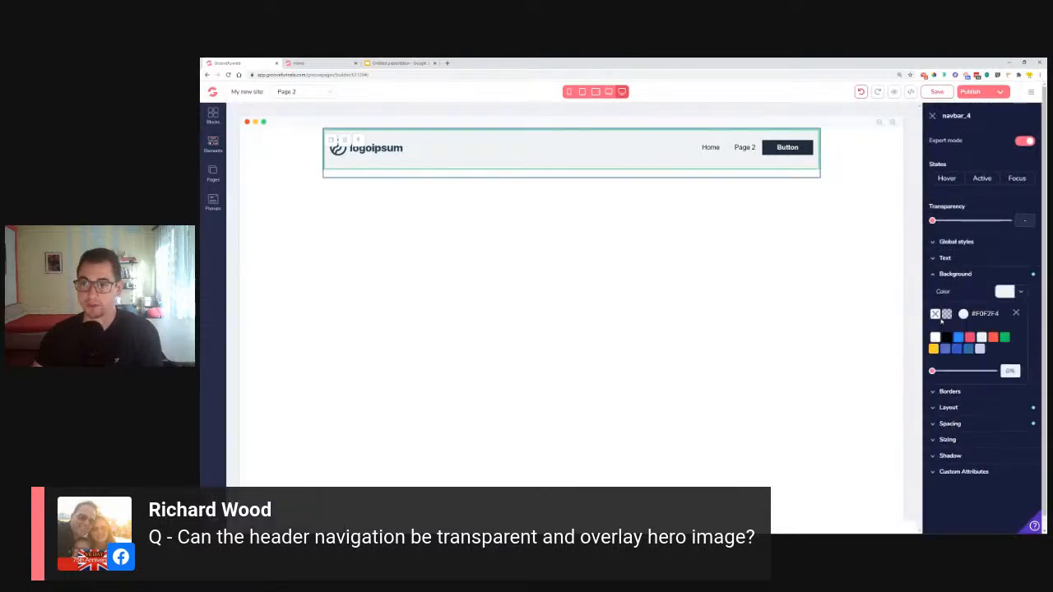
click(936, 314)
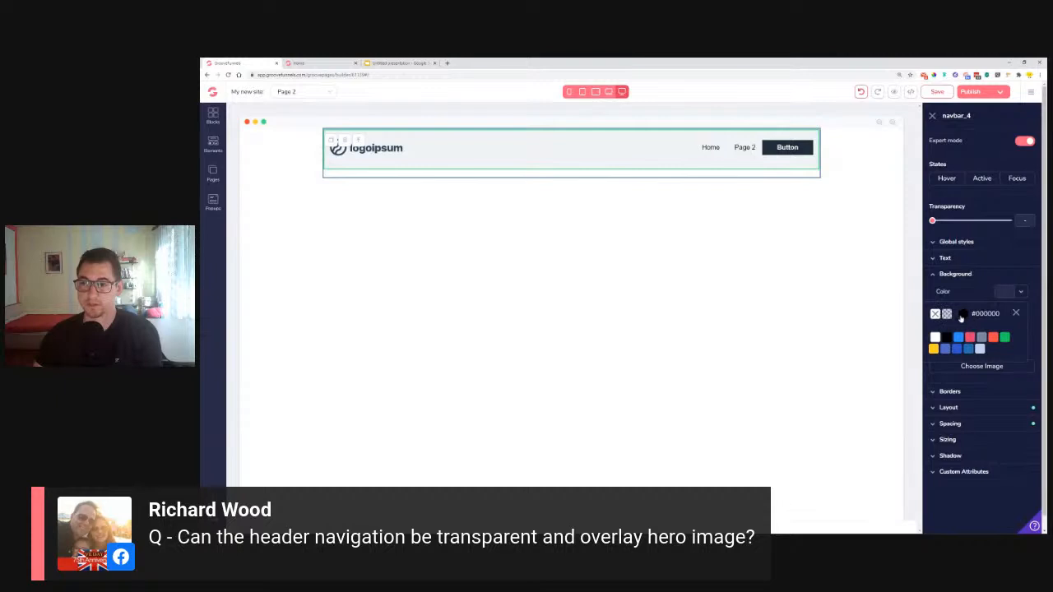
click(935, 338)
drag(945, 375, 997, 370)
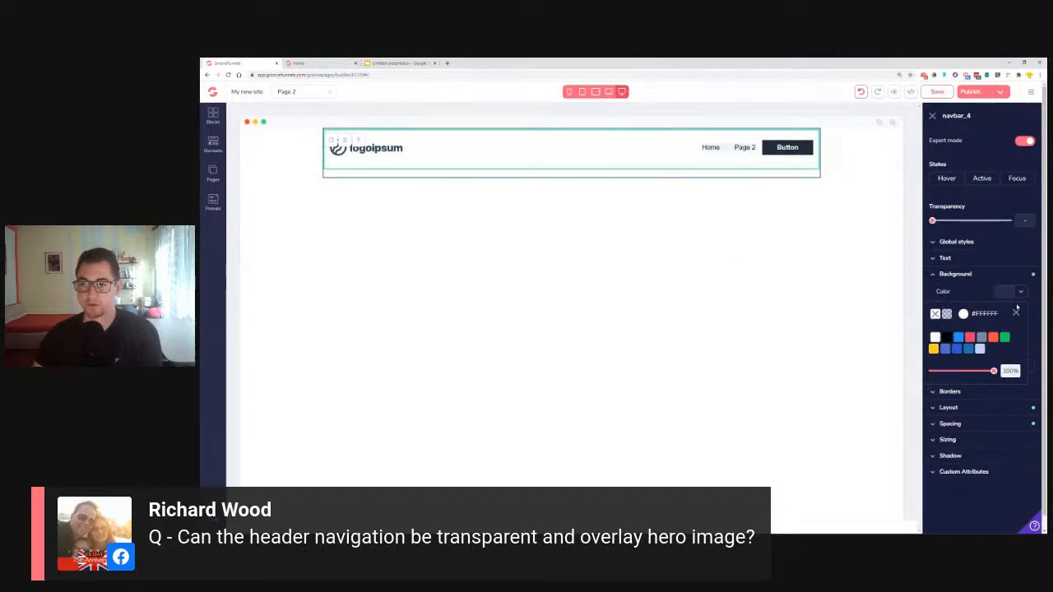
Select the Home / Page 2 navigation menu, then open the Home page in the editor
click(1016, 312)
click(727, 150)
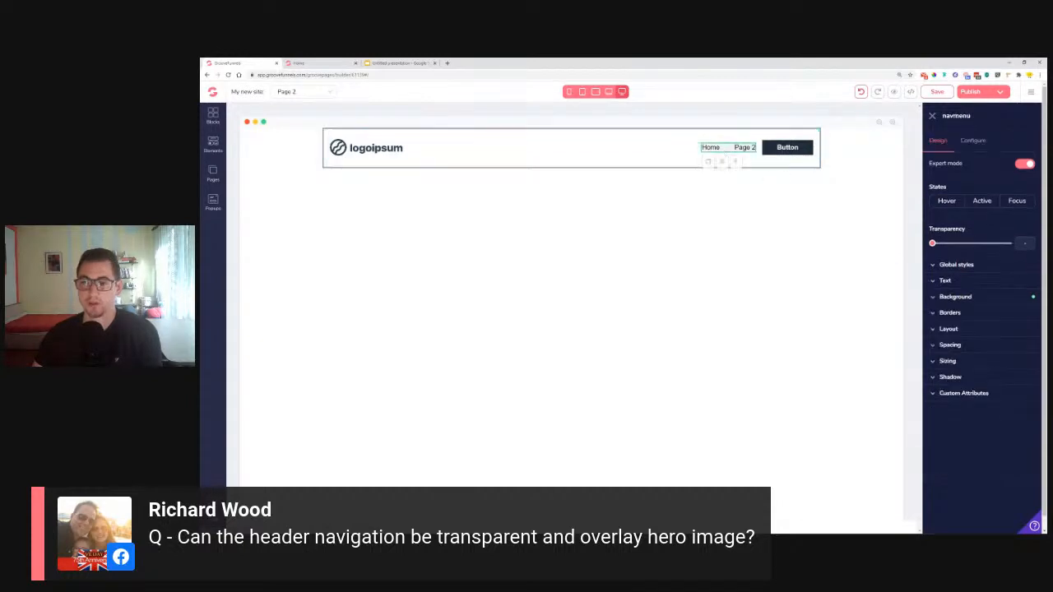
click(987, 299)
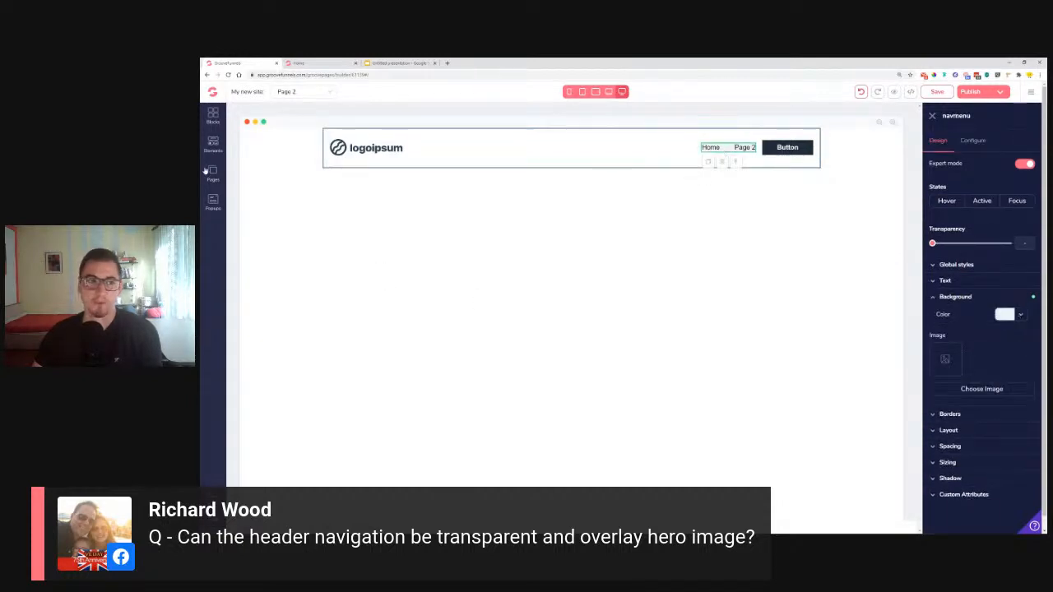
click(208, 171)
click(280, 162)
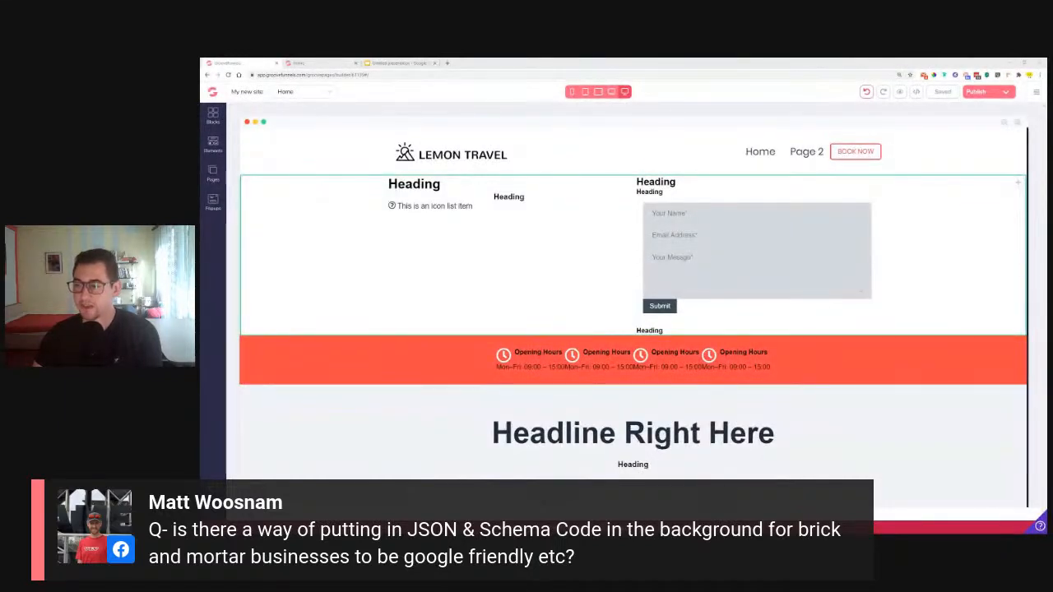
Review the Site settings code-include fields, then view the live Lemon Travel reference page
click(1036, 91)
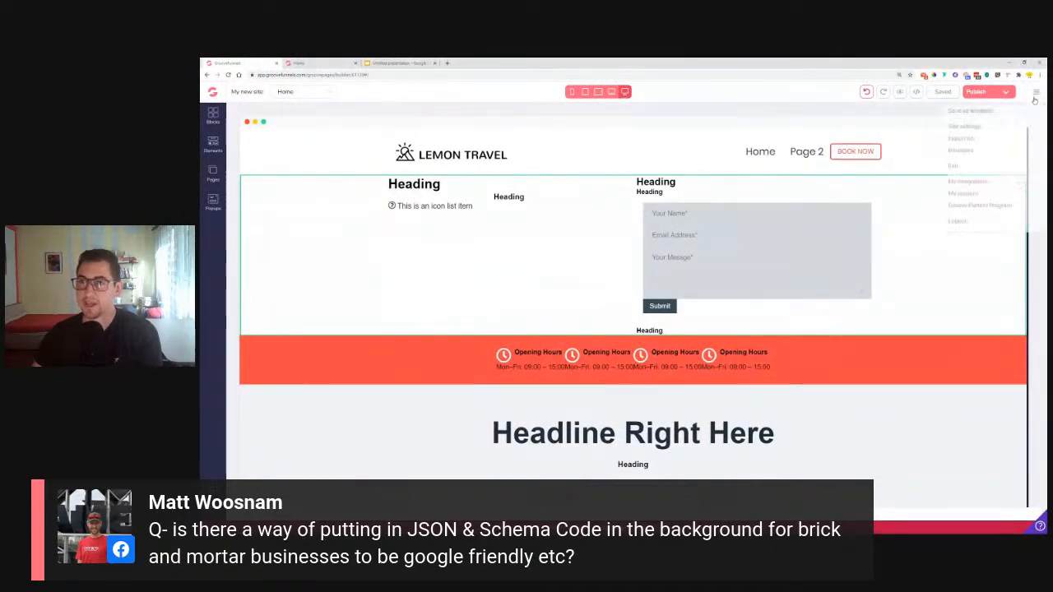
click(965, 127)
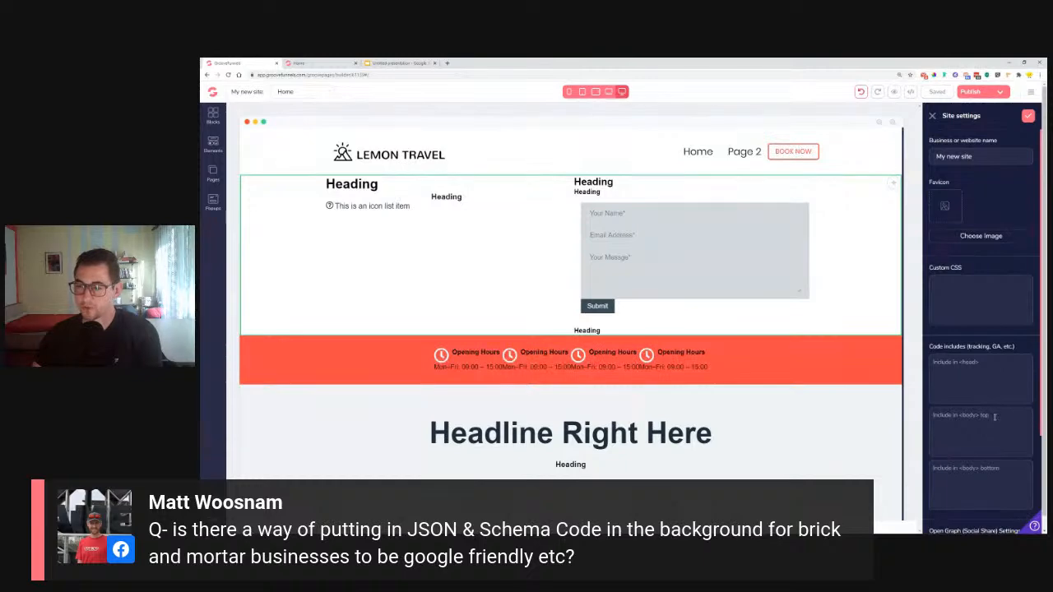
scroll(994, 411, down, 1)
scroll(946, 312, up, 1)
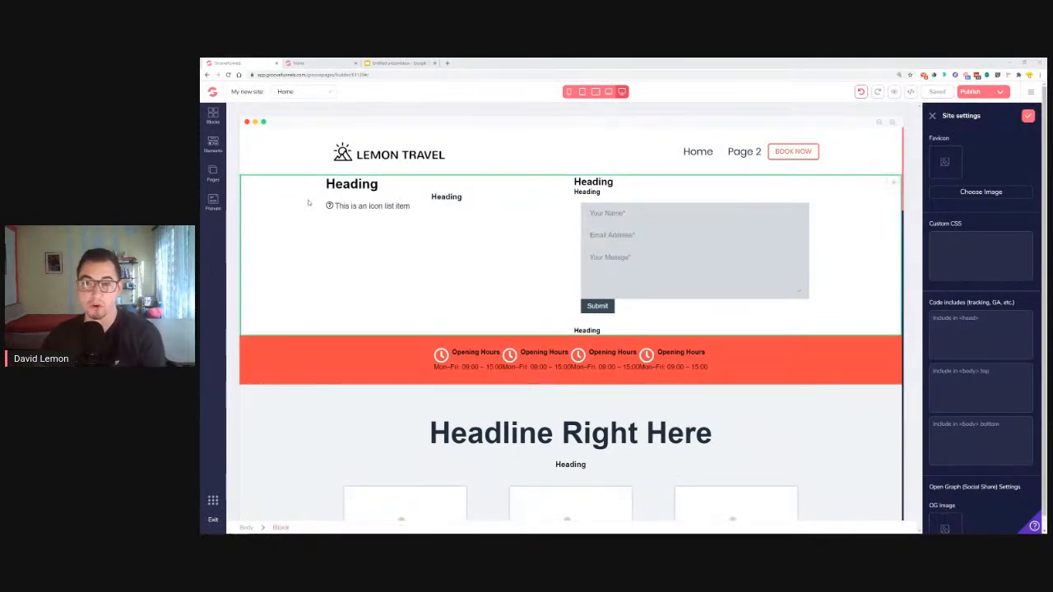
click(321, 66)
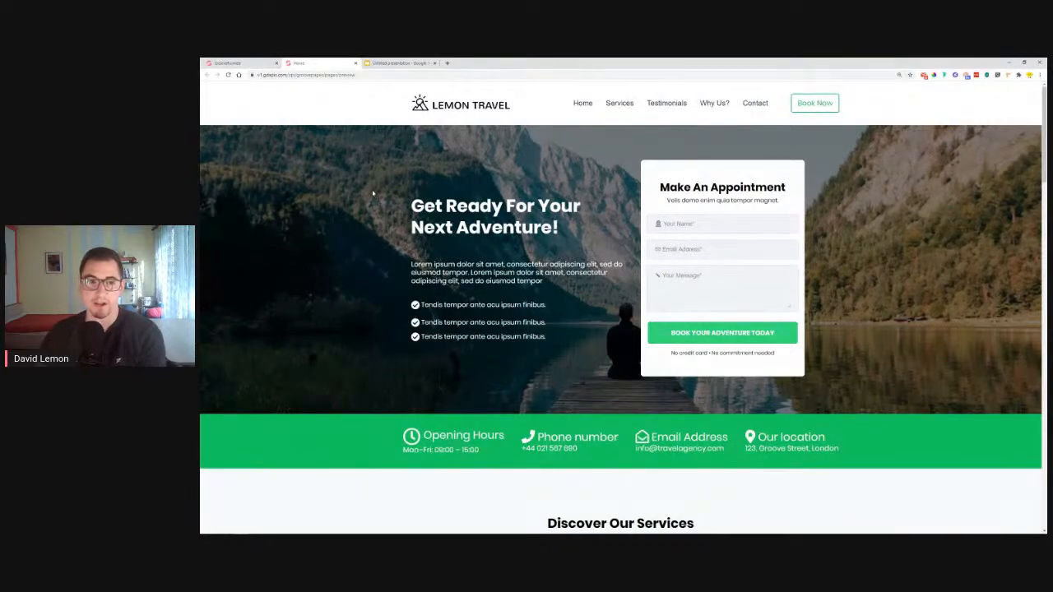
Select the hero block and search free stock photos for 'travel' as its background
click(238, 62)
click(377, 224)
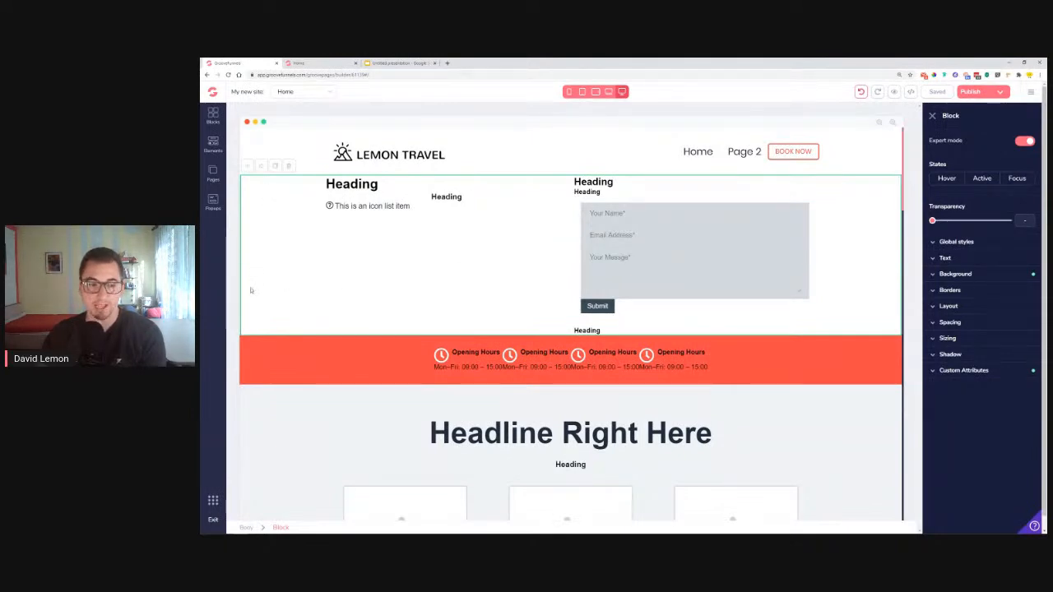
click(979, 275)
click(983, 366)
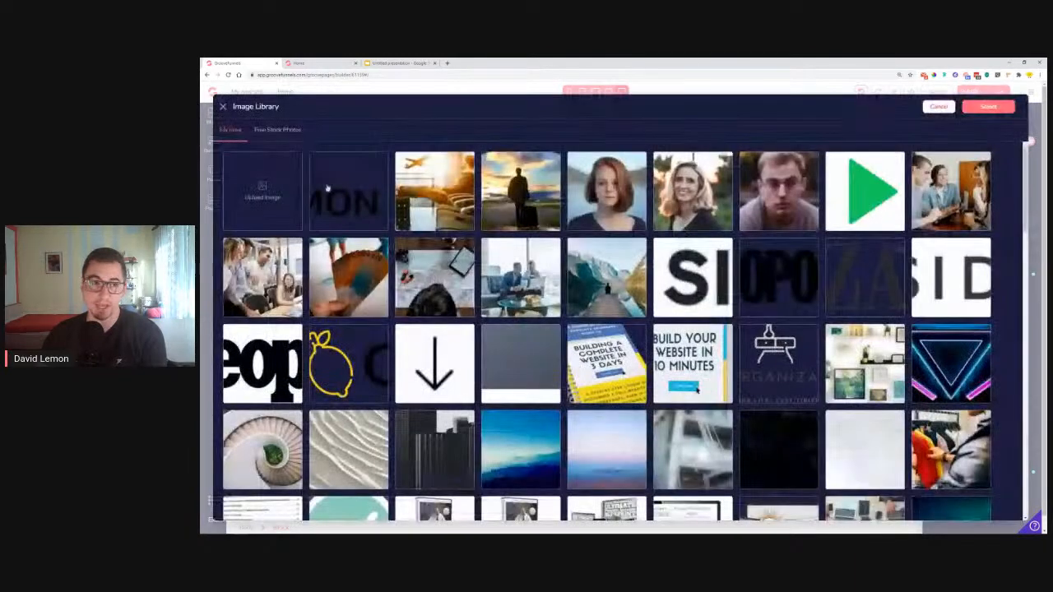
click(291, 133)
click(290, 153)
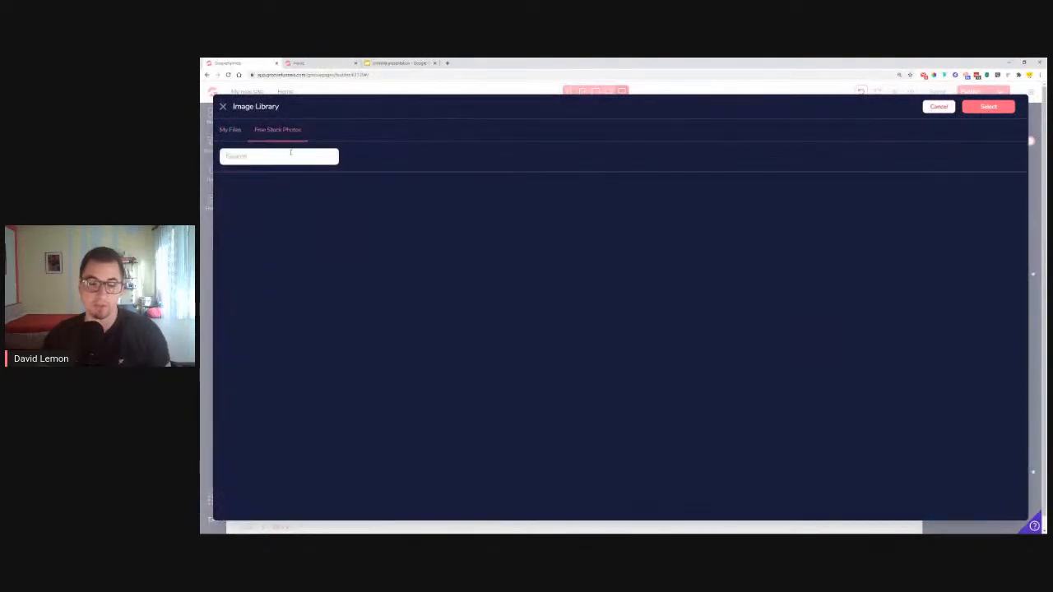
text(travel)
key(Return)
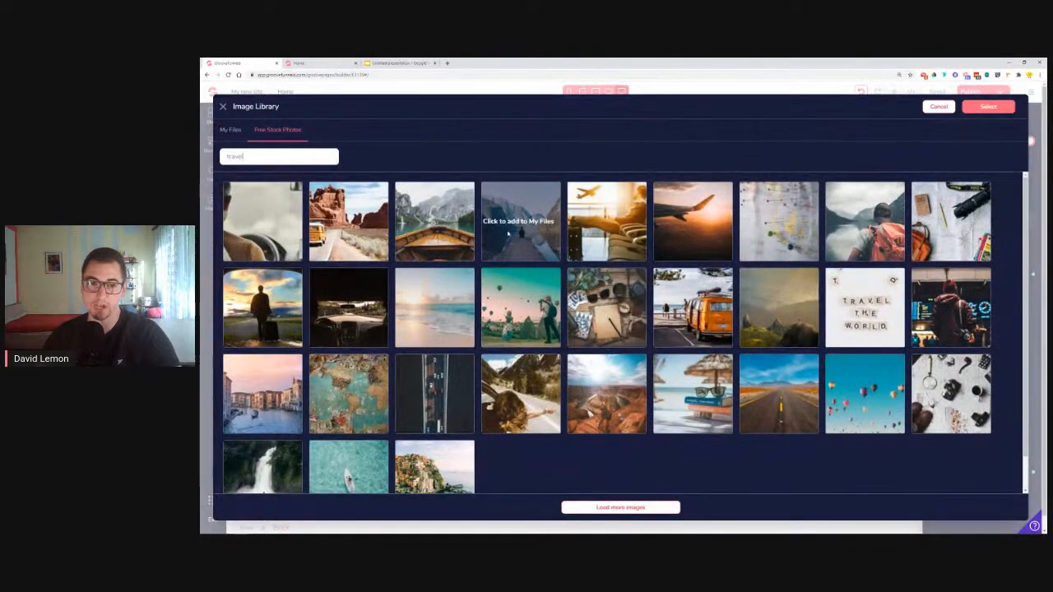
Set the mountain lake photo from My Files as the hero background
click(939, 107)
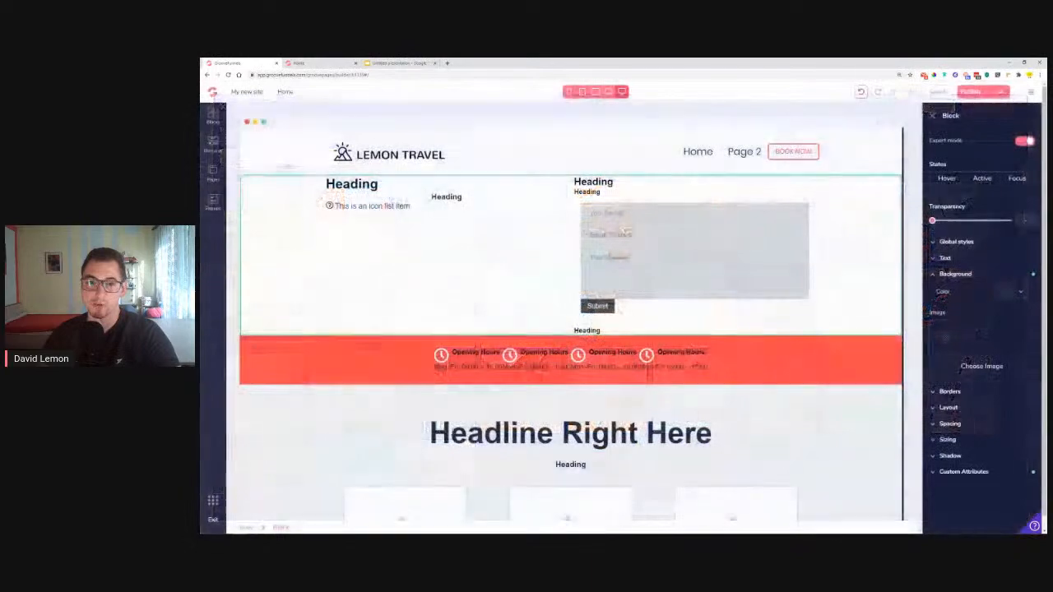
click(980, 368)
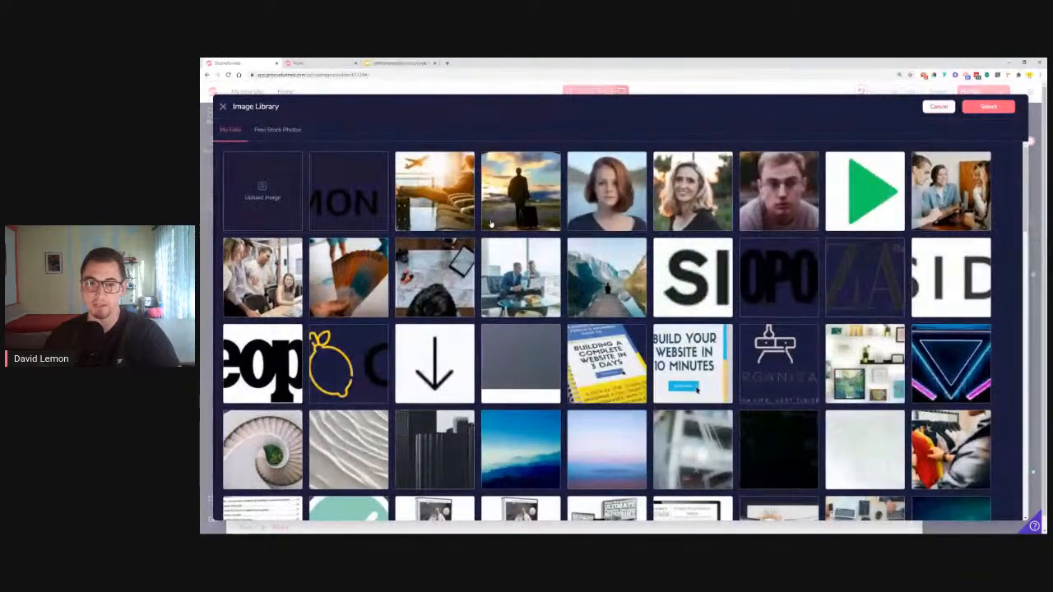
click(607, 284)
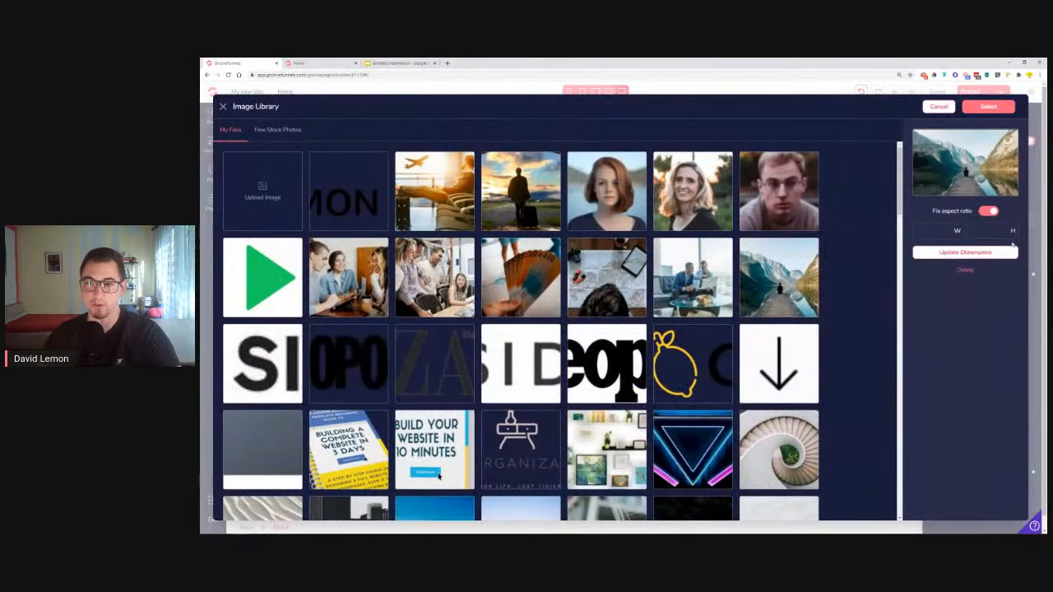
click(987, 108)
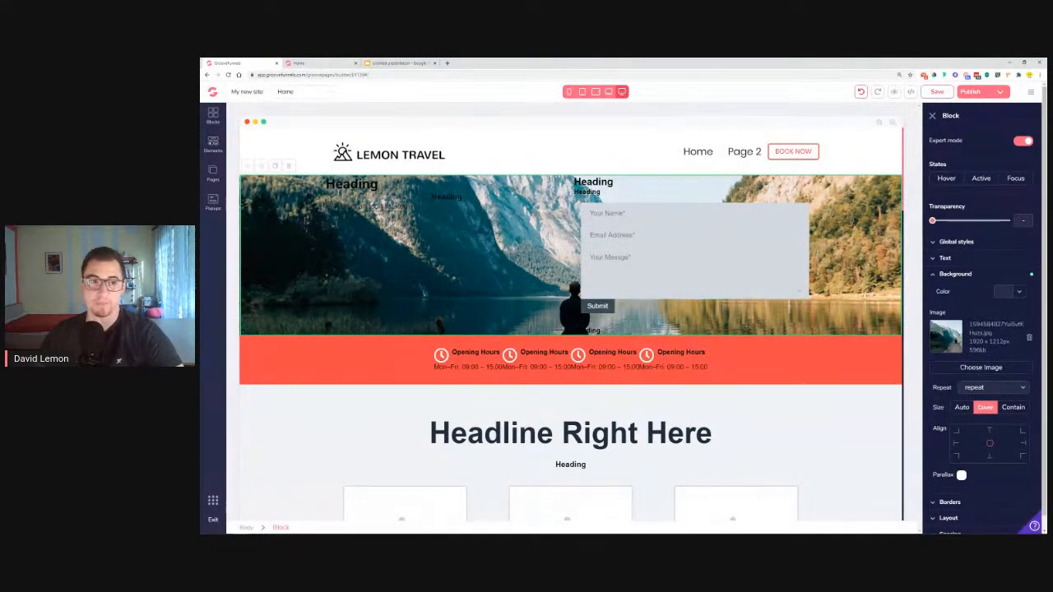
Make the hero heading text white (#FFFFFF)
click(557, 250)
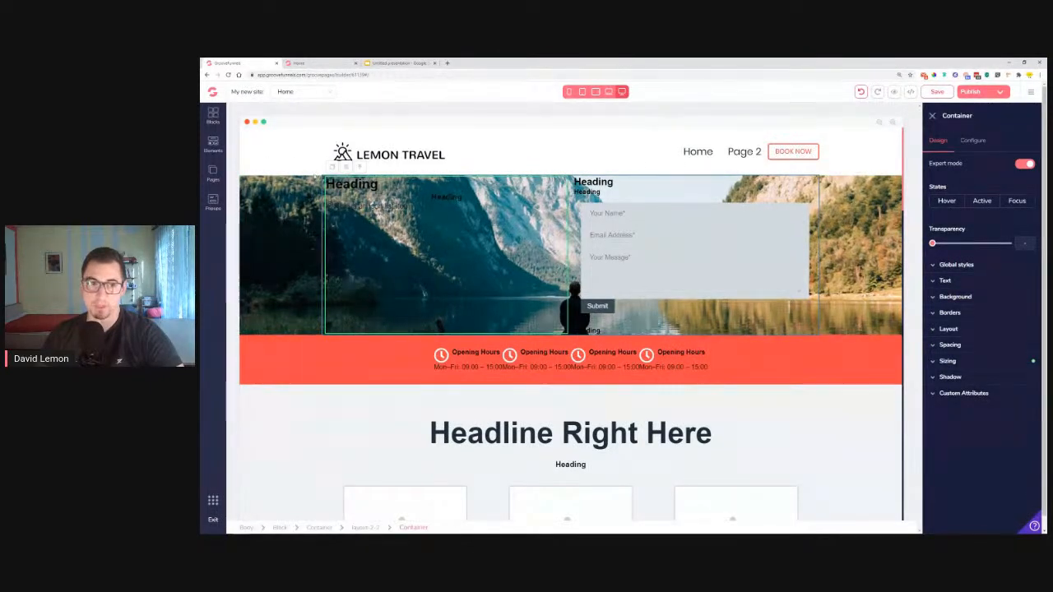
click(352, 183)
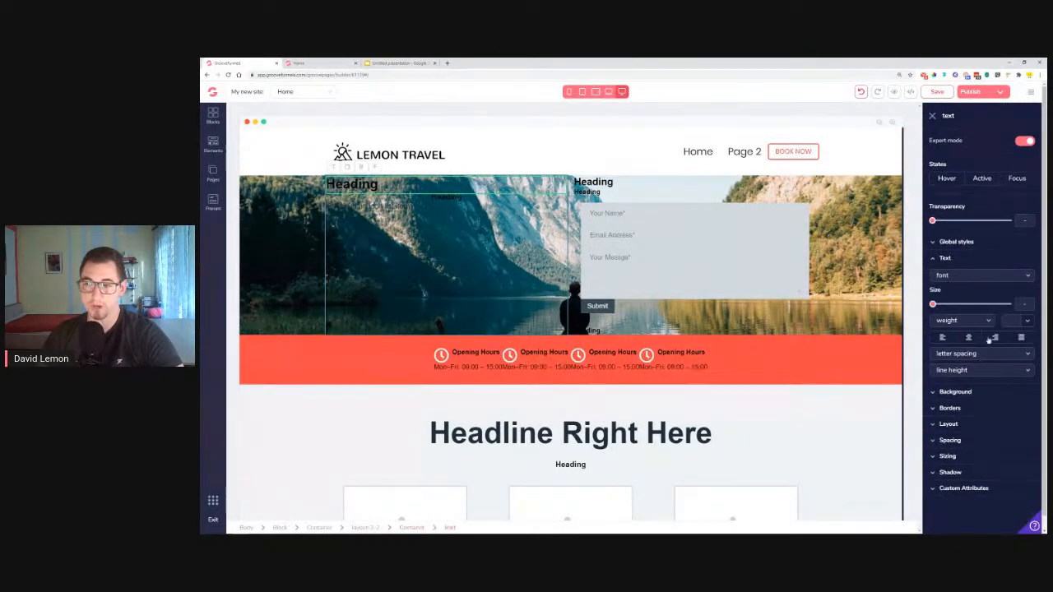
click(1027, 322)
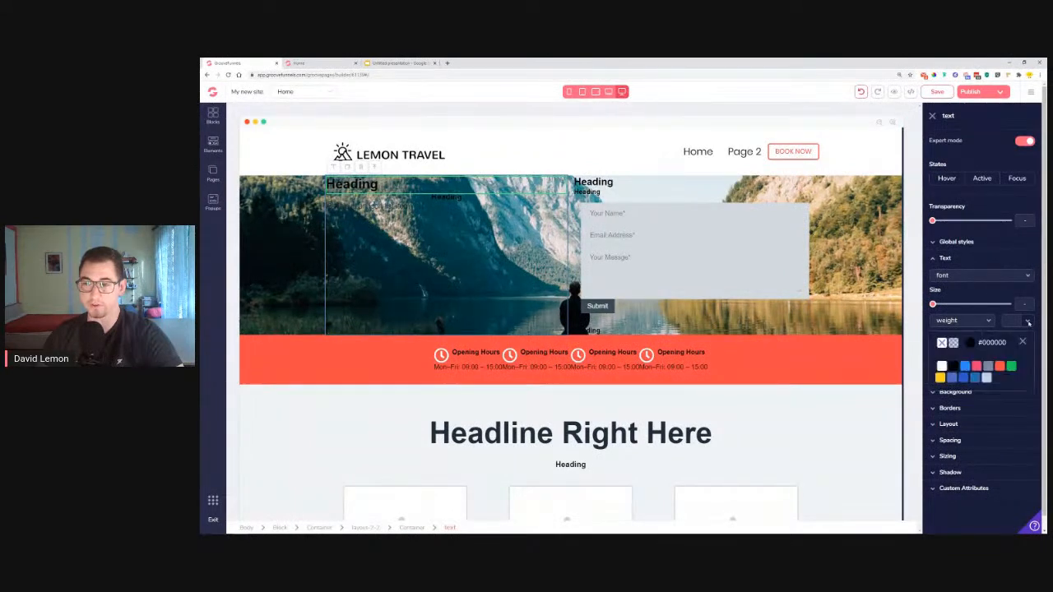
click(942, 367)
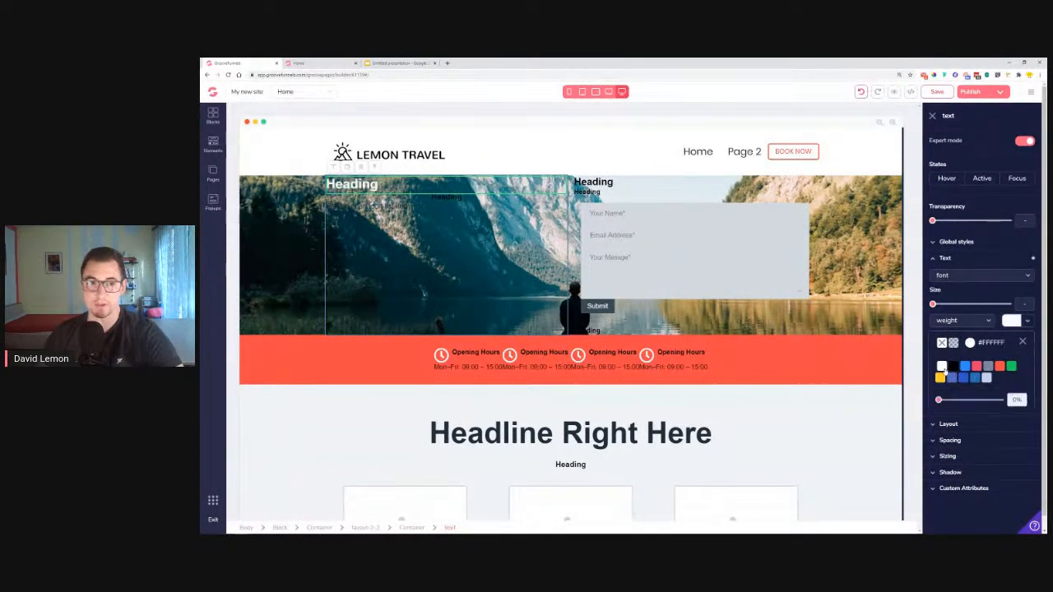
Replace the hero heading with 'Get Ready For Your Next Adventure!' copied from the live site
click(298, 63)
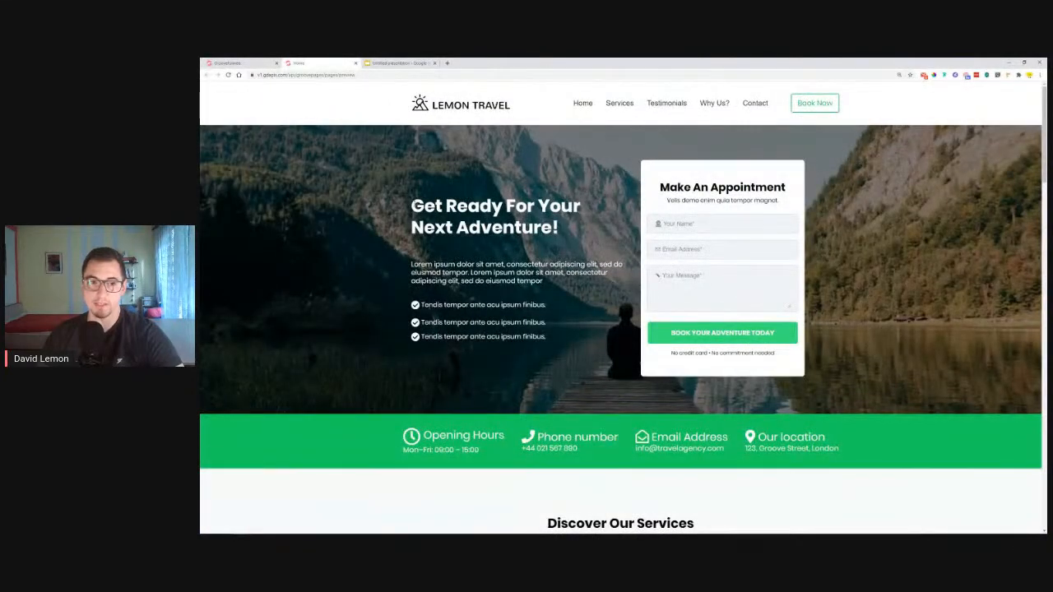
drag(411, 205, 560, 230)
right_click(531, 225)
click(546, 230)
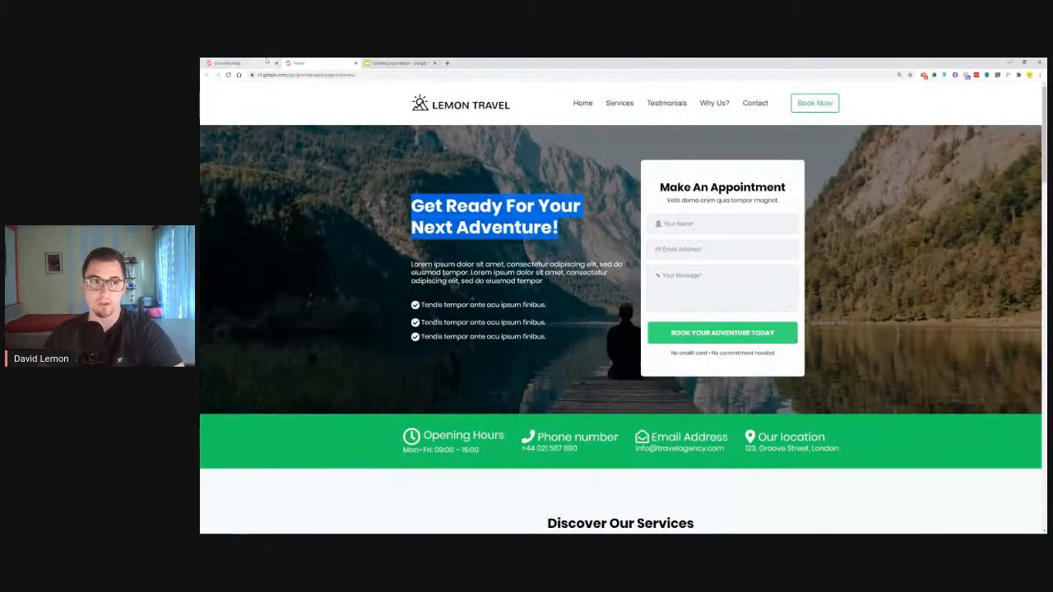
click(264, 61)
double_click(348, 182)
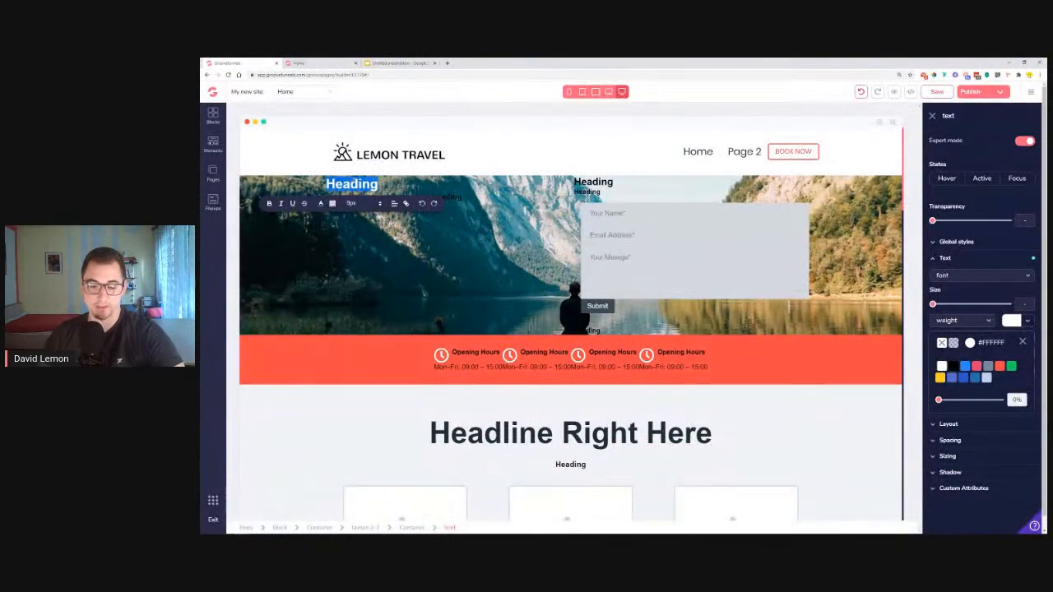
key(ctrl+v)
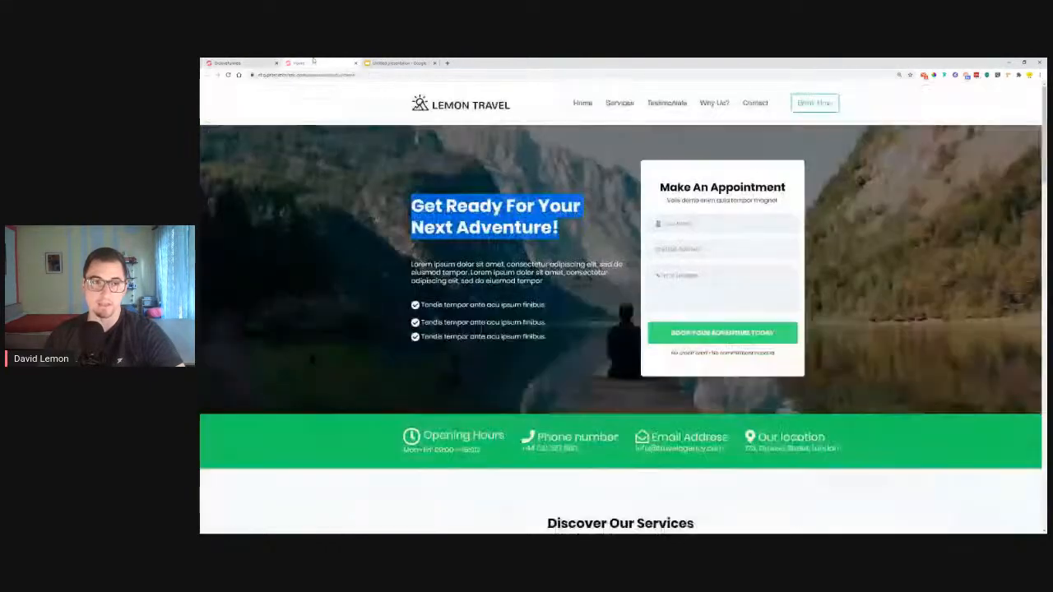
Make the icon list text and icon white, and enlarge the icon to 1.25rem
drag(408, 265, 543, 281)
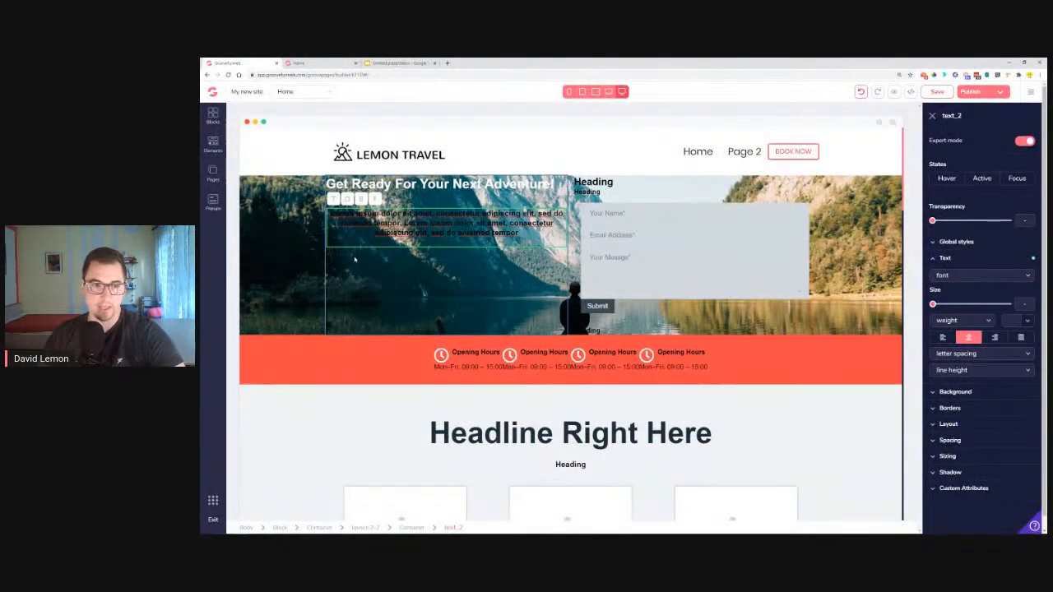
click(352, 250)
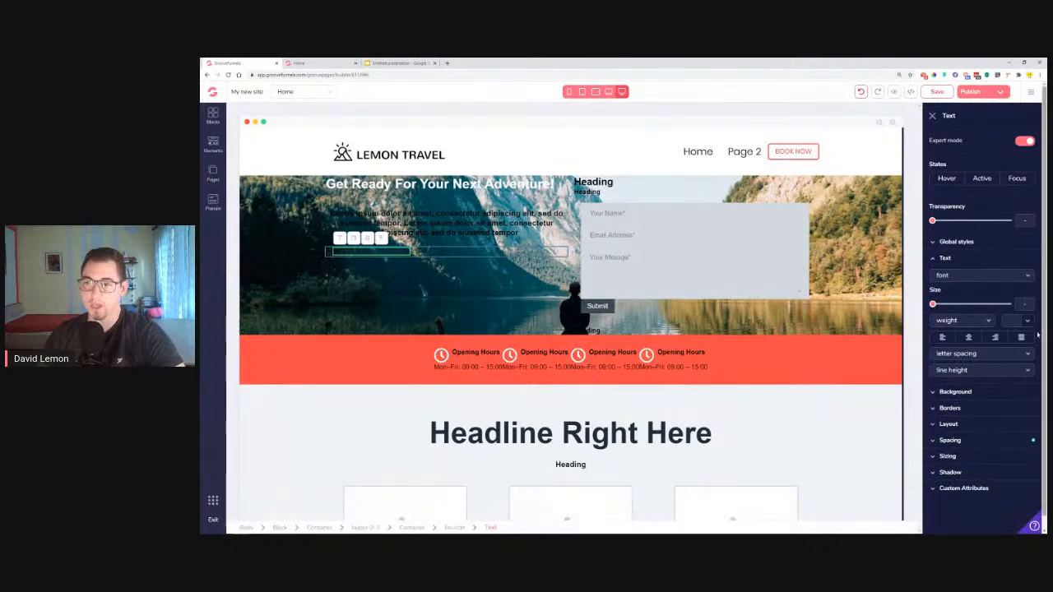
click(1027, 321)
click(942, 366)
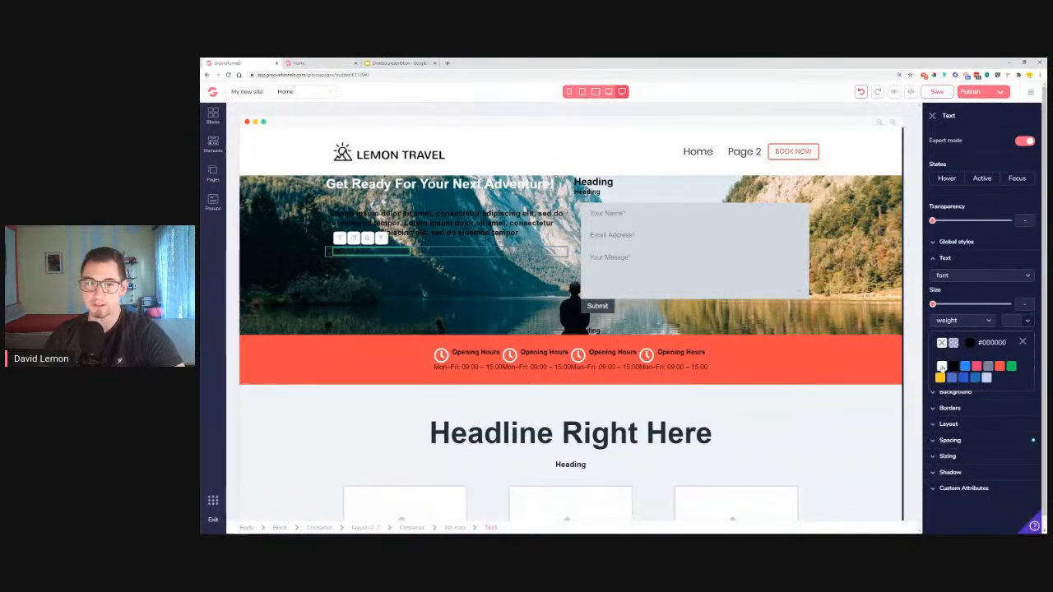
click(330, 251)
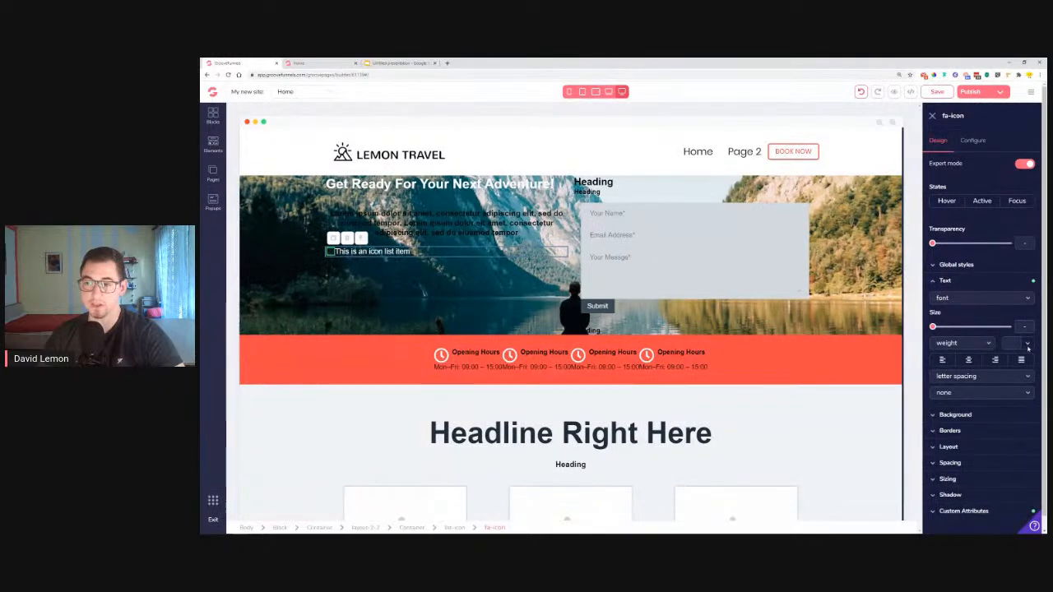
click(1025, 342)
click(942, 389)
drag(933, 327, 965, 336)
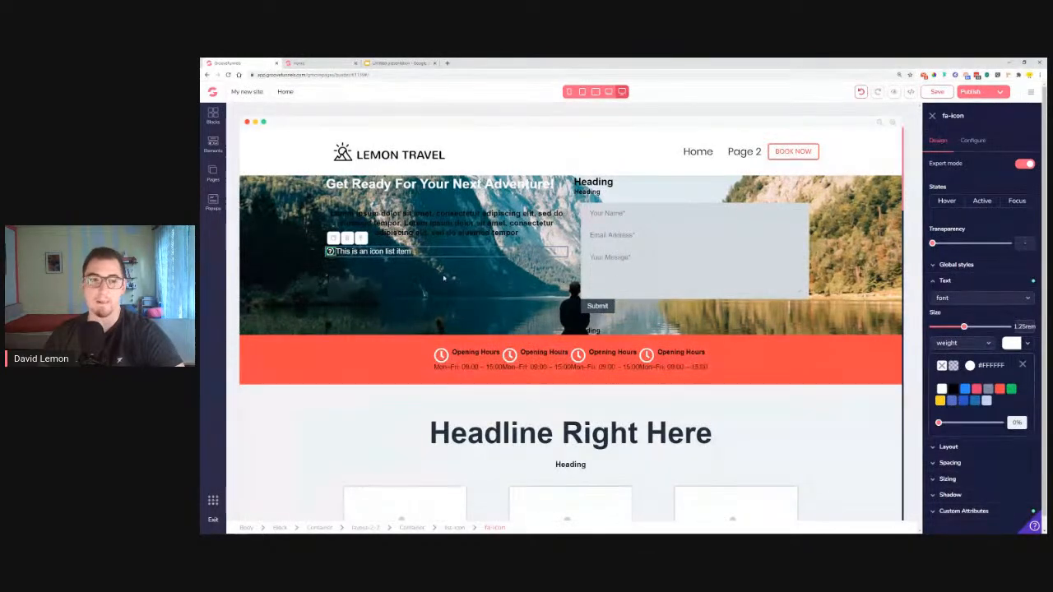
Make the hero's Lorem ipsum paragraph white
click(442, 224)
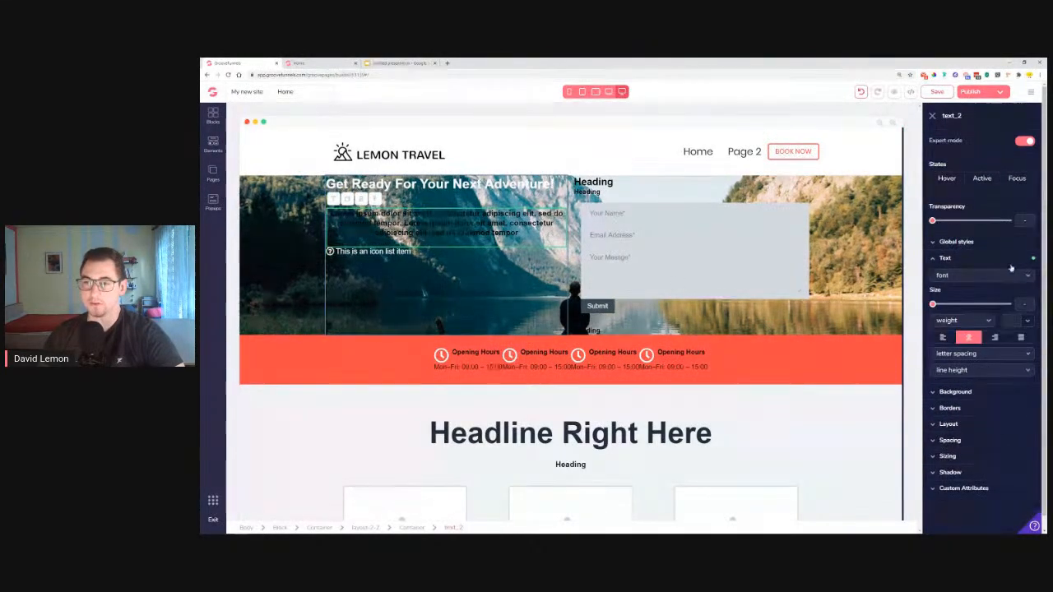
click(1029, 321)
click(942, 367)
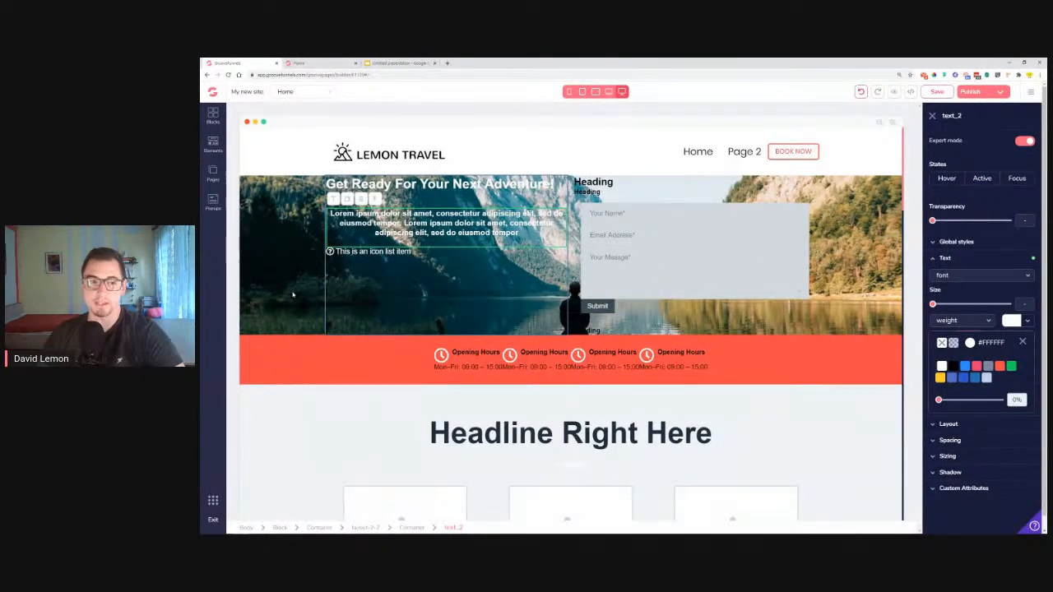
click(293, 294)
Overlay the hero image with black at 50% transparency, then view the reference site
click(990, 274)
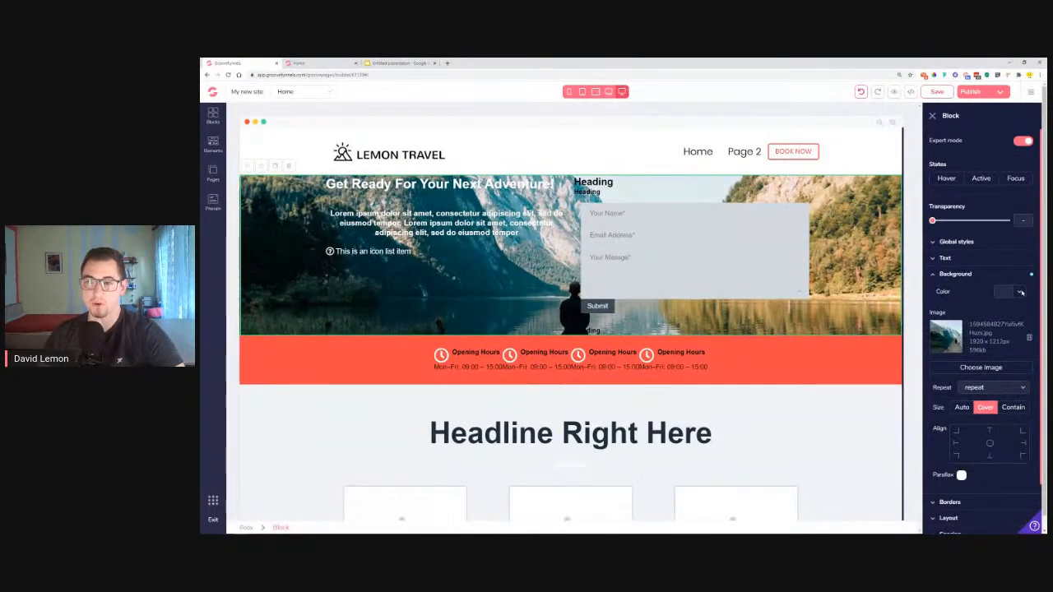
click(1021, 293)
click(945, 338)
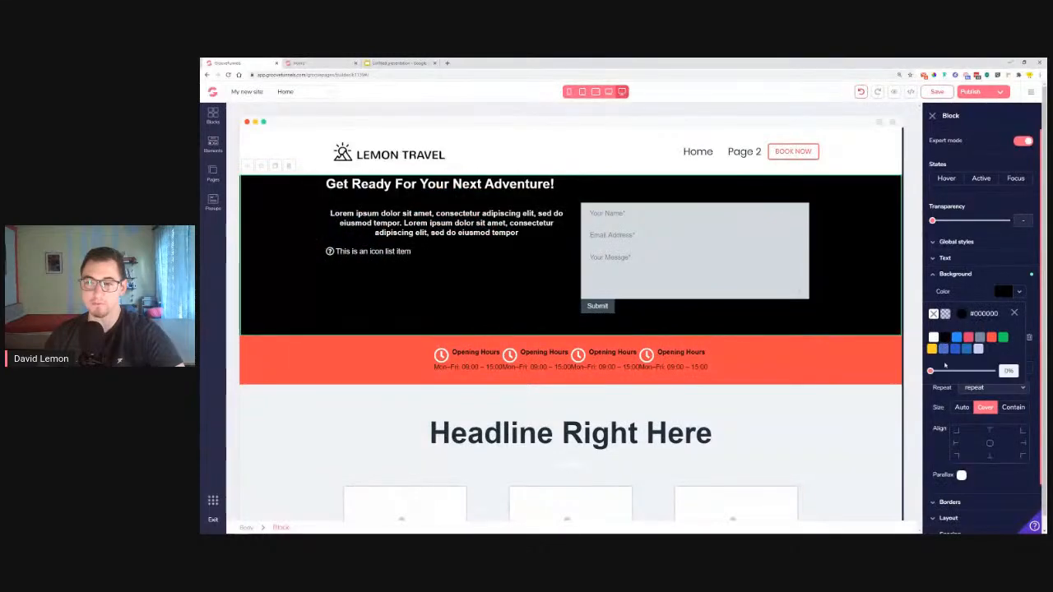
drag(931, 372, 961, 373)
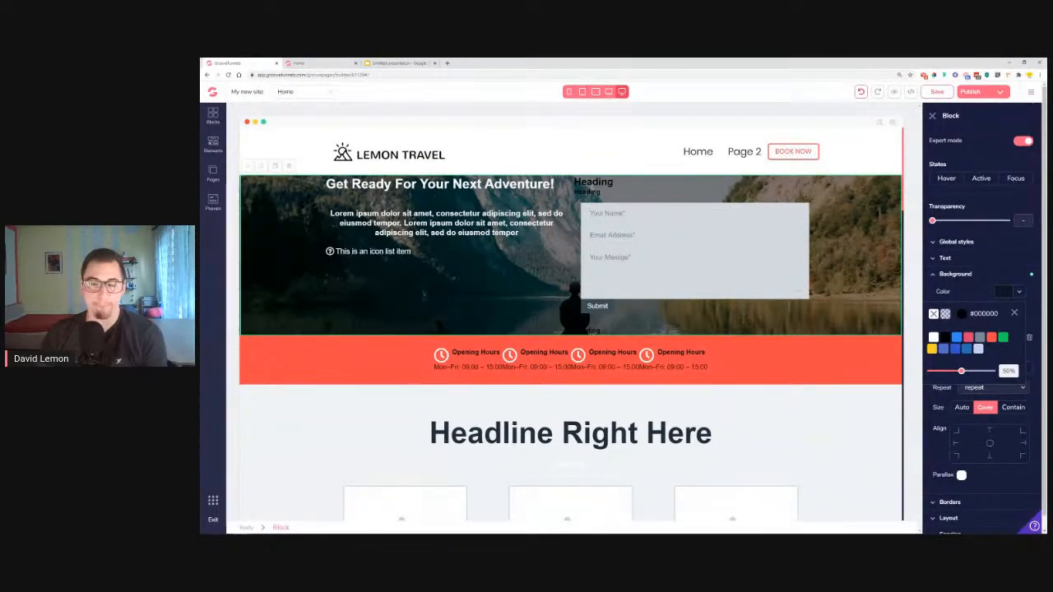
click(299, 63)
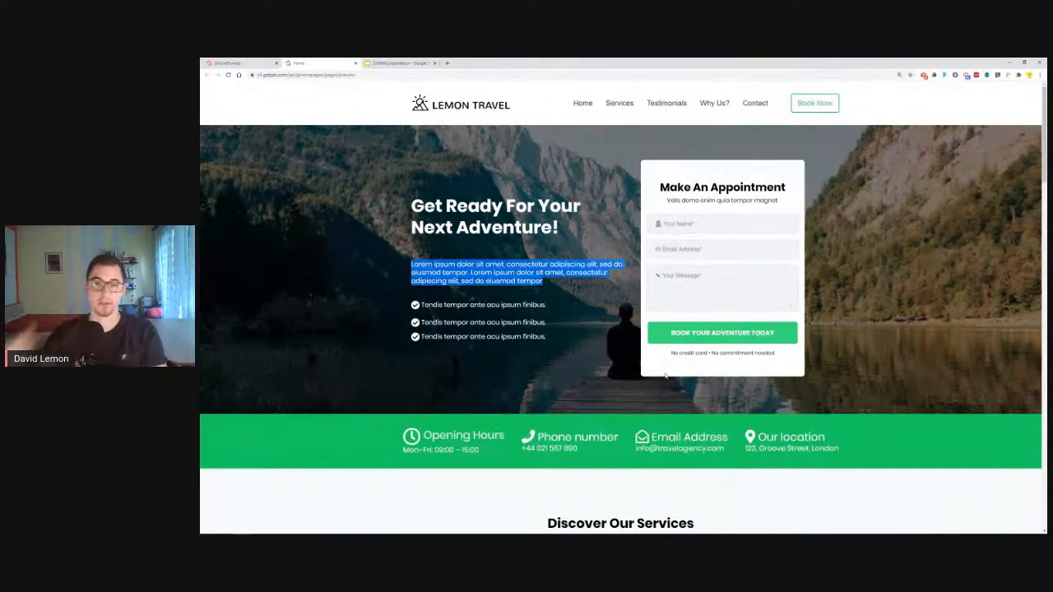
Add an empty container to the booking form column, then check the reference page
click(241, 62)
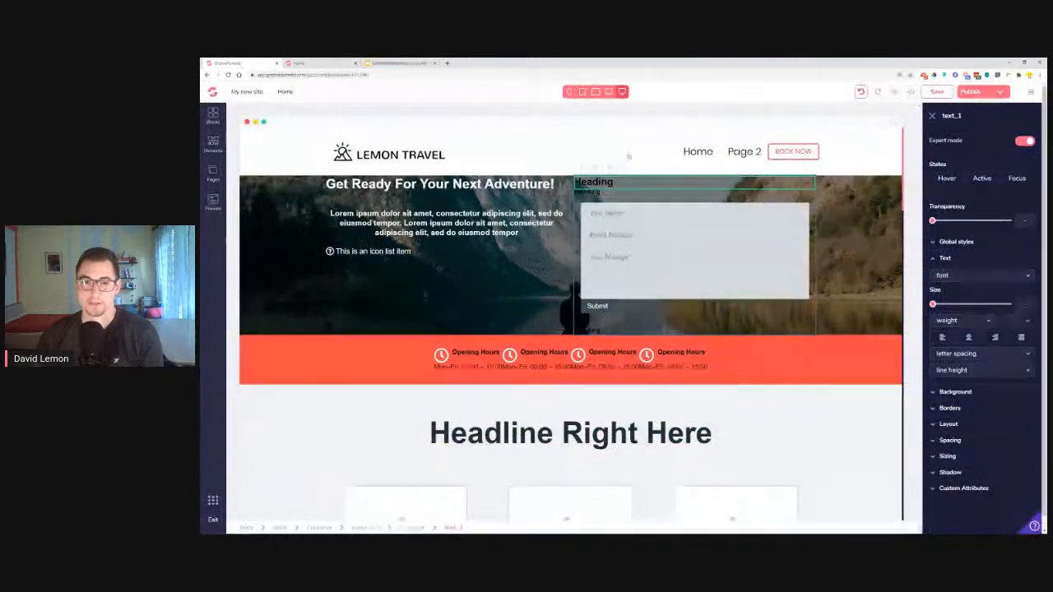
click(578, 201)
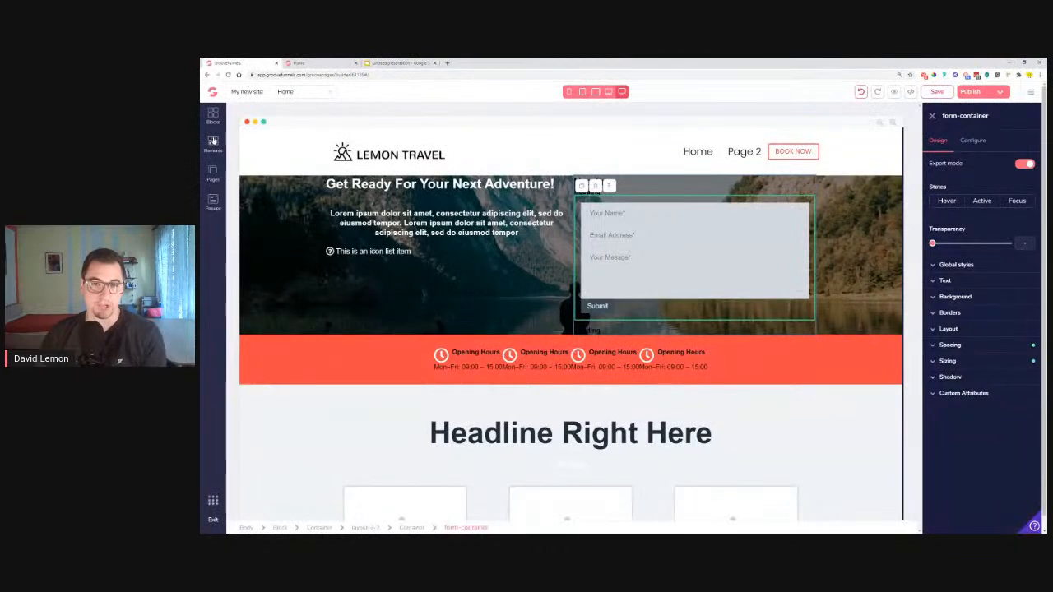
click(212, 141)
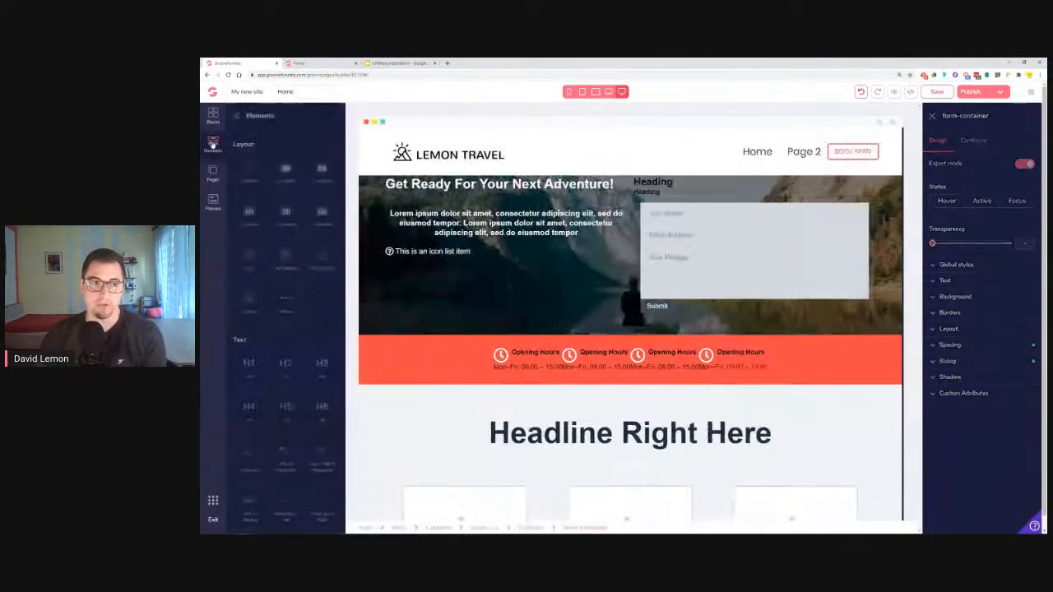
drag(683, 227, 790, 186)
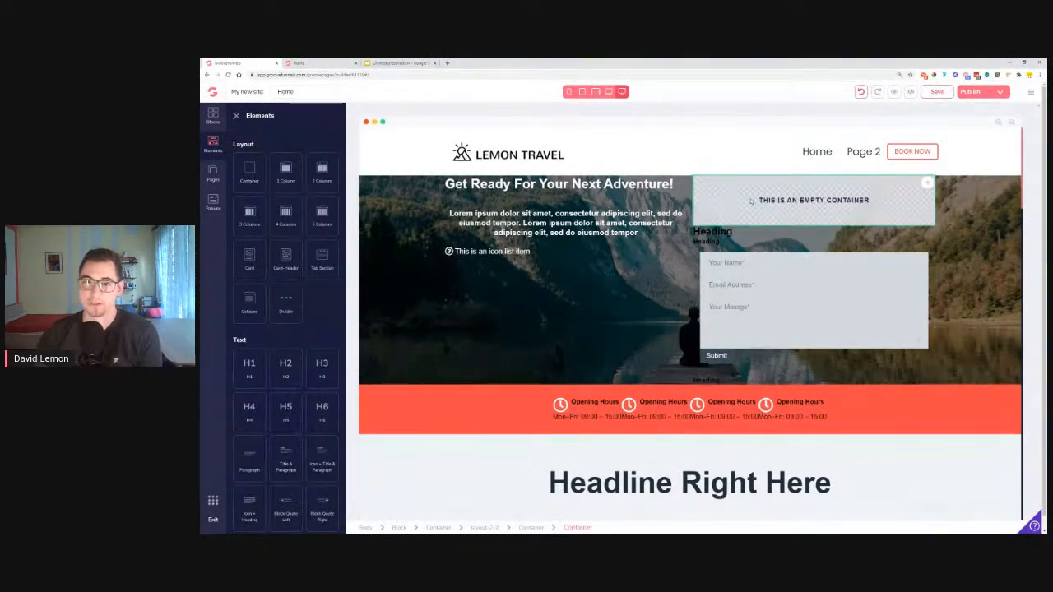
click(322, 63)
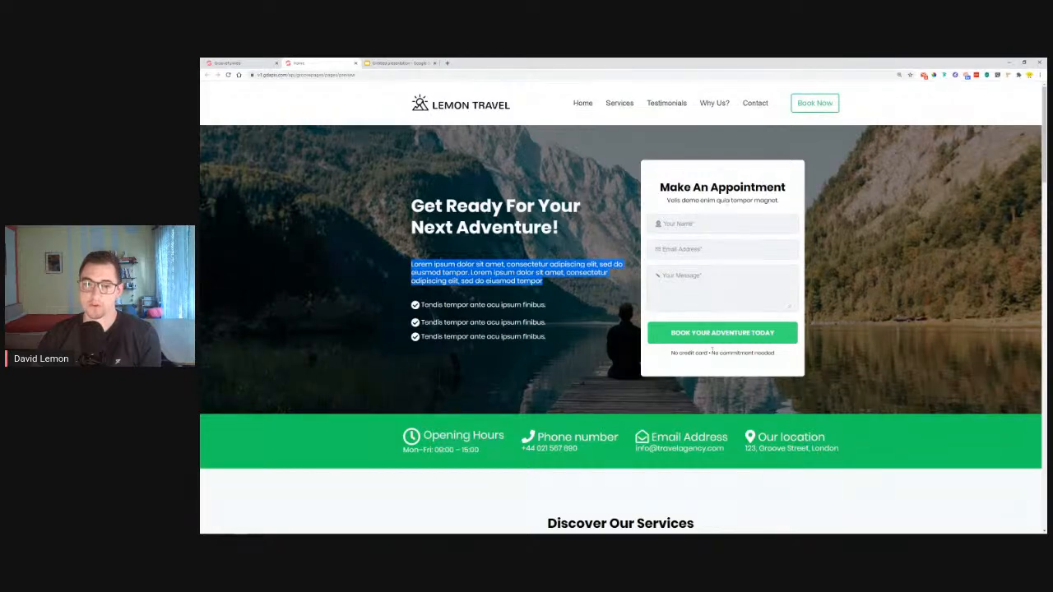
Move the large Heading into the container above the small Heading and the form
click(241, 62)
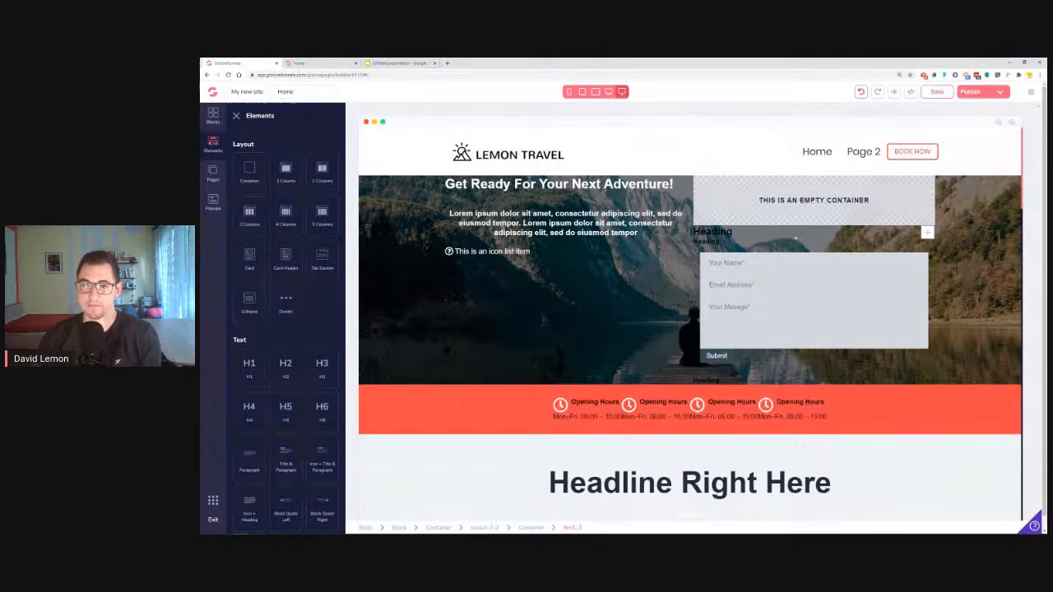
drag(927, 234, 919, 189)
click(856, 194)
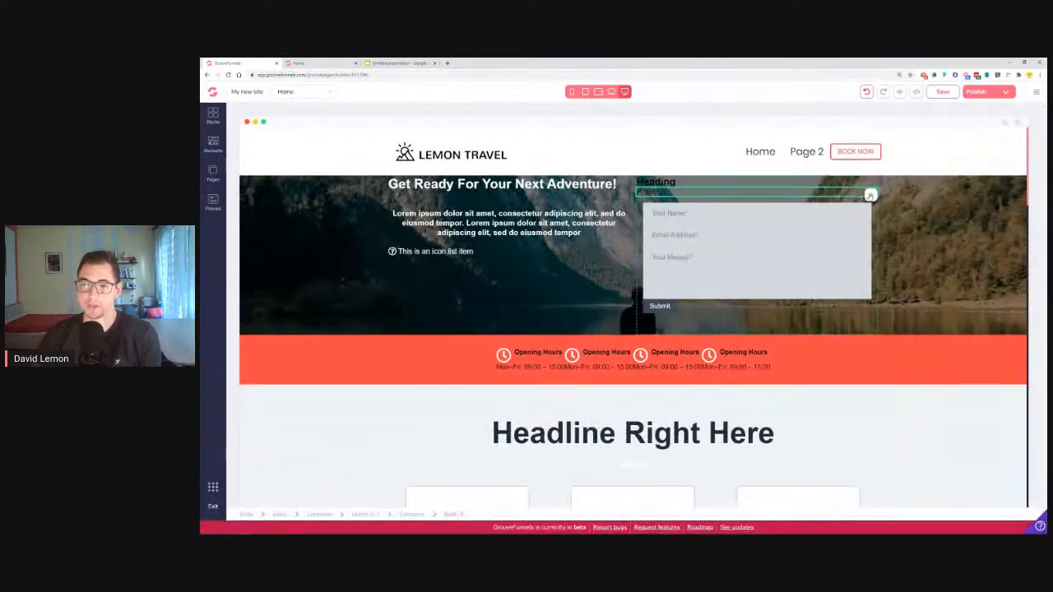
drag(870, 196, 870, 186)
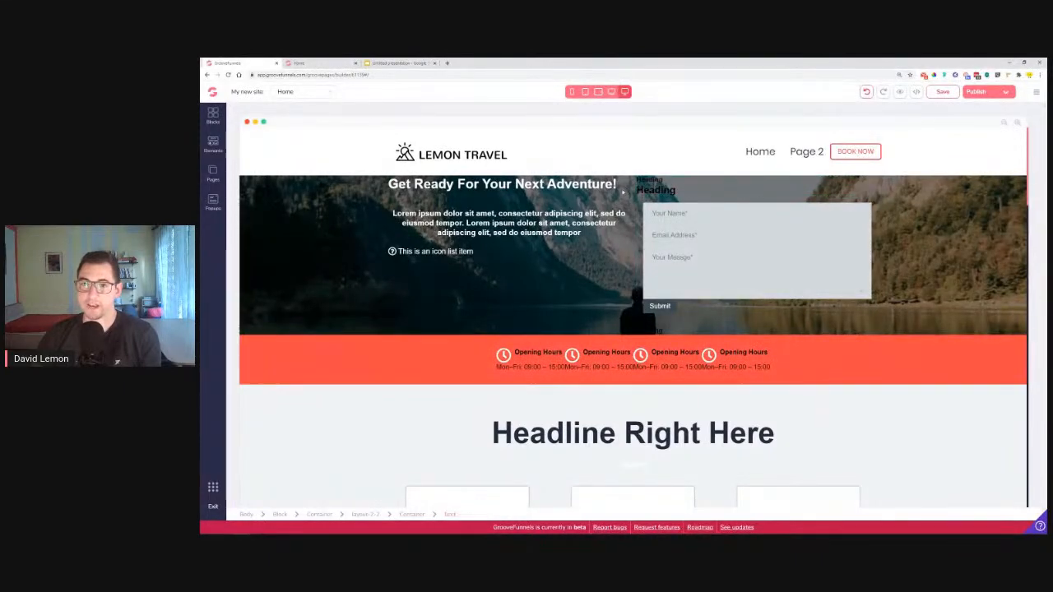
drag(873, 192, 874, 182)
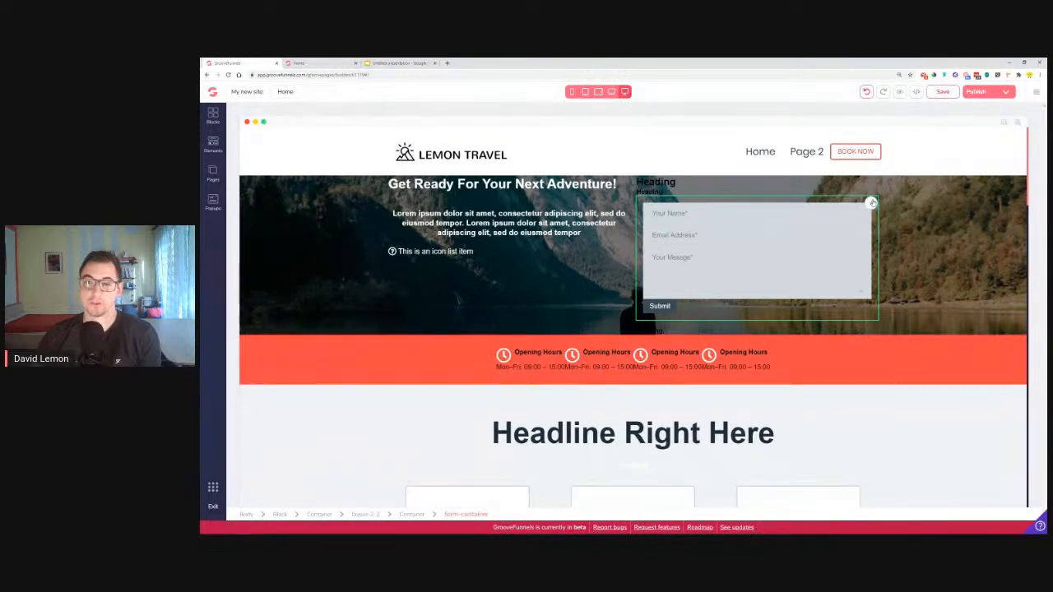
mouse_move(871, 203)
mouse_down()
mouse_move(868, 191)
mouse_move(865, 237)
mouse_move(868, 195)
mouse_up()
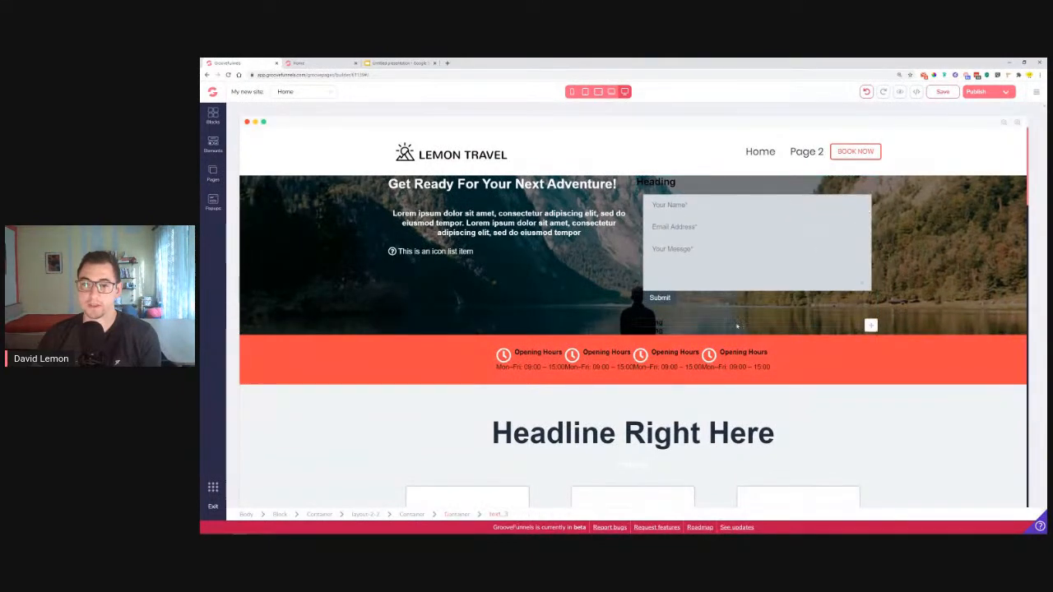
Move the small text from below Submit up and adjust its position
drag(870, 325, 869, 193)
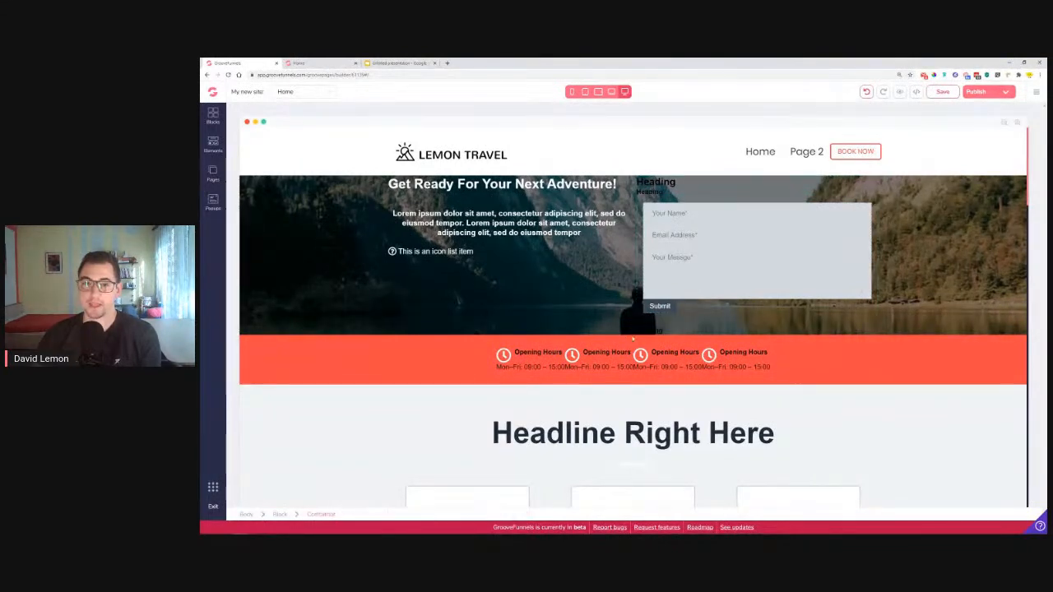
click(871, 333)
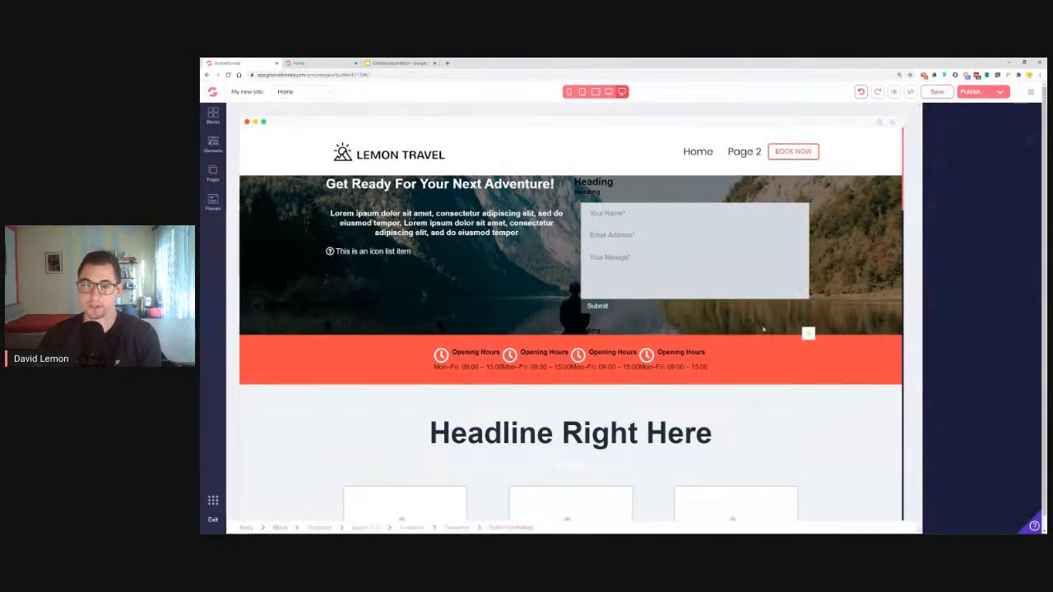
click(933, 115)
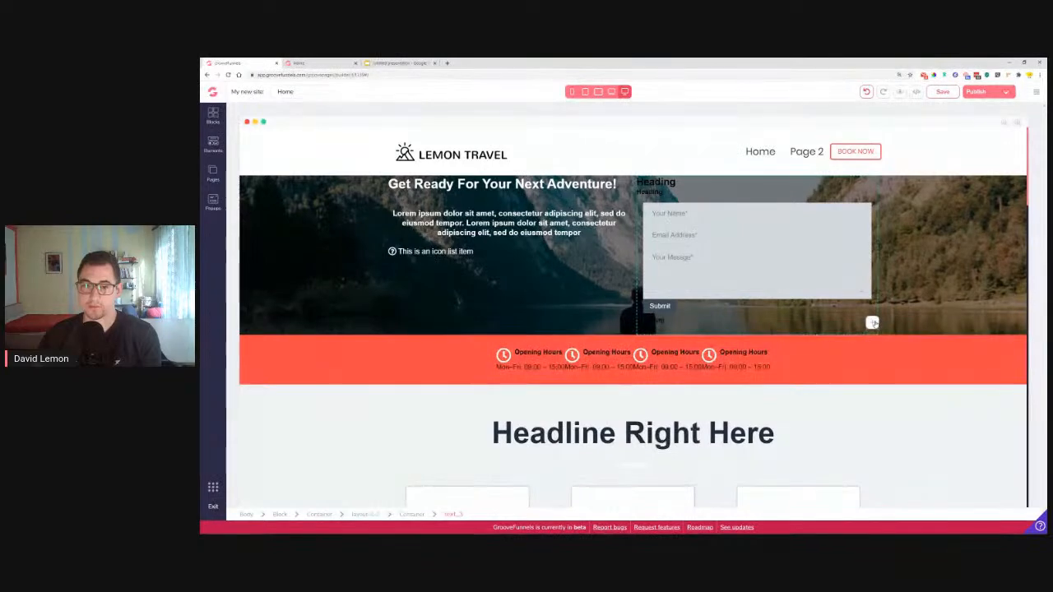
drag(875, 323, 873, 329)
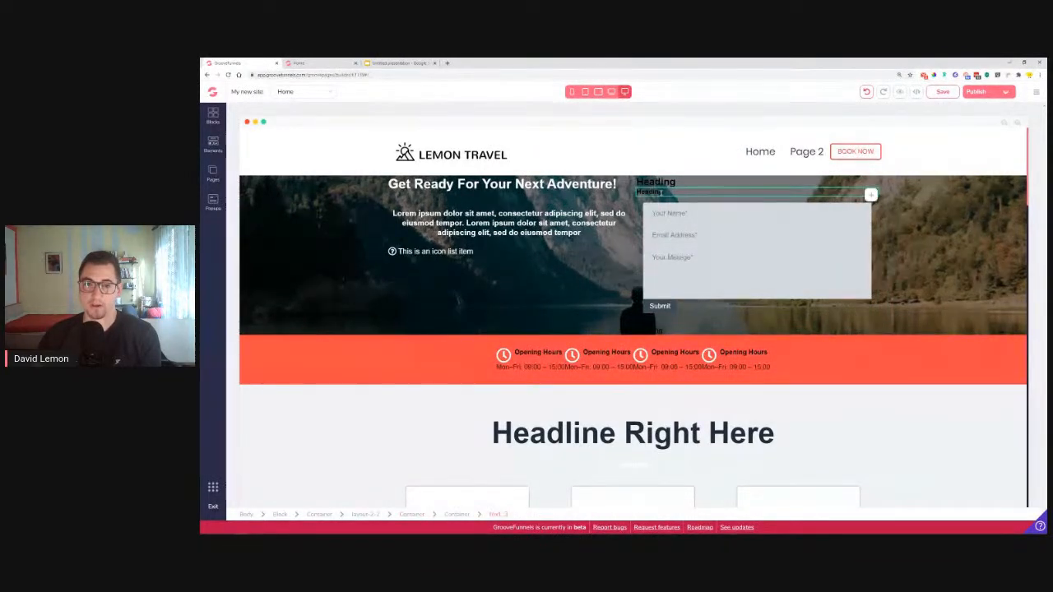
Set the form column Heading's text colour to white (#FFFFFF)
click(715, 194)
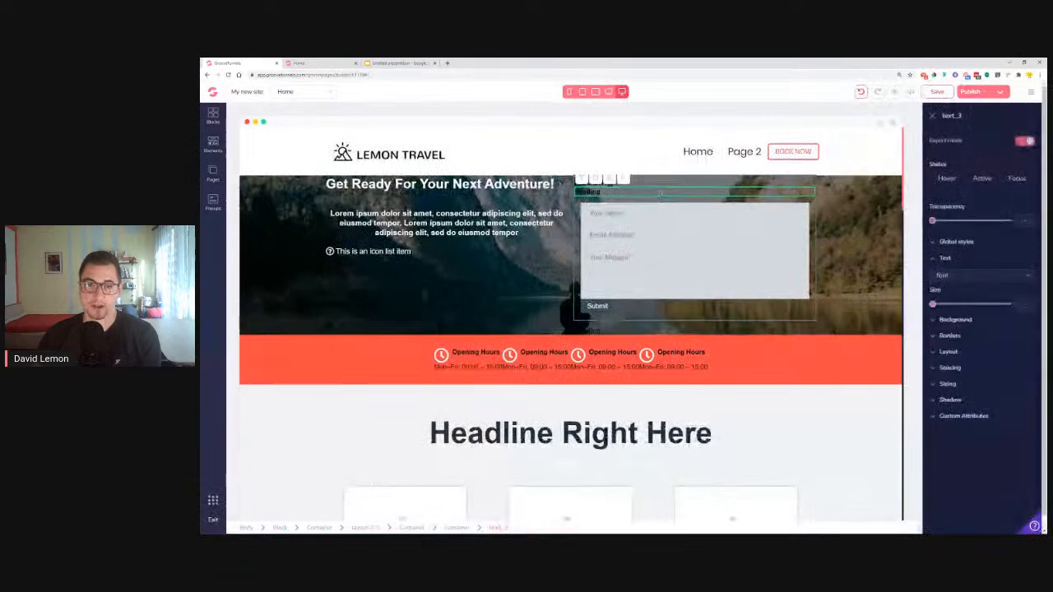
click(458, 528)
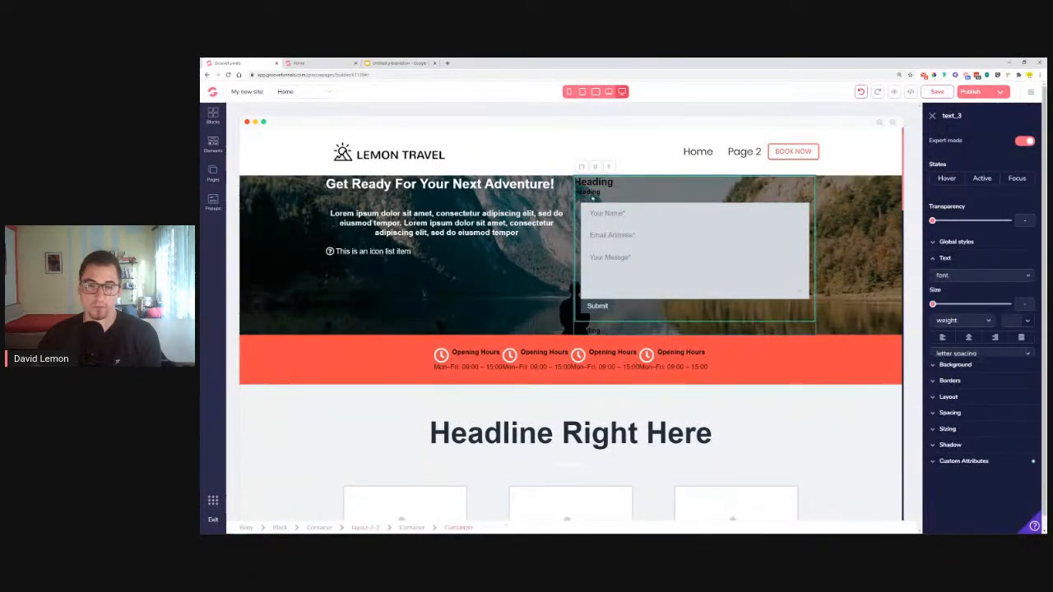
click(1027, 321)
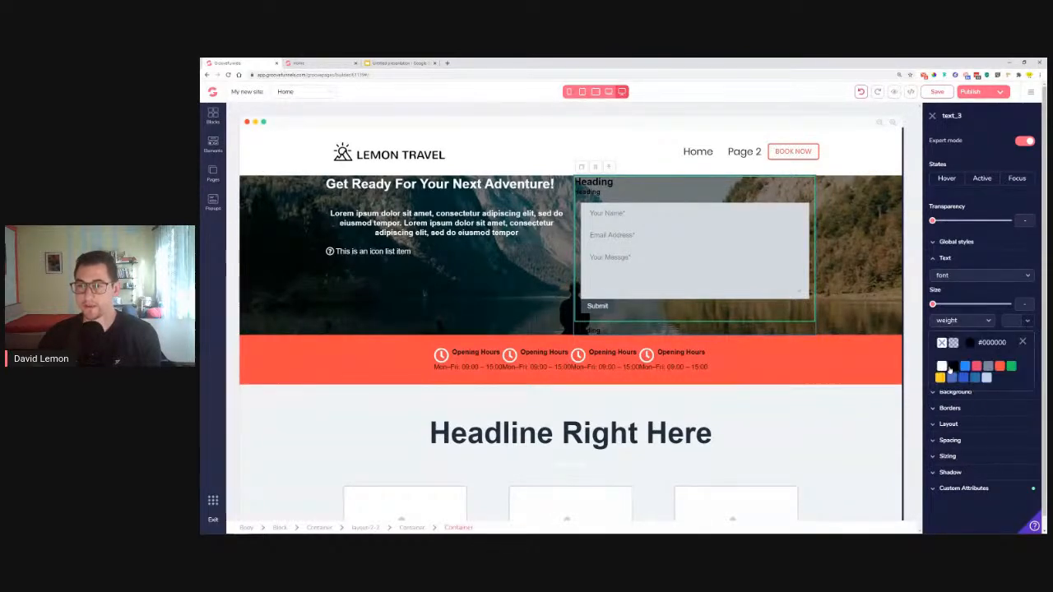
click(942, 367)
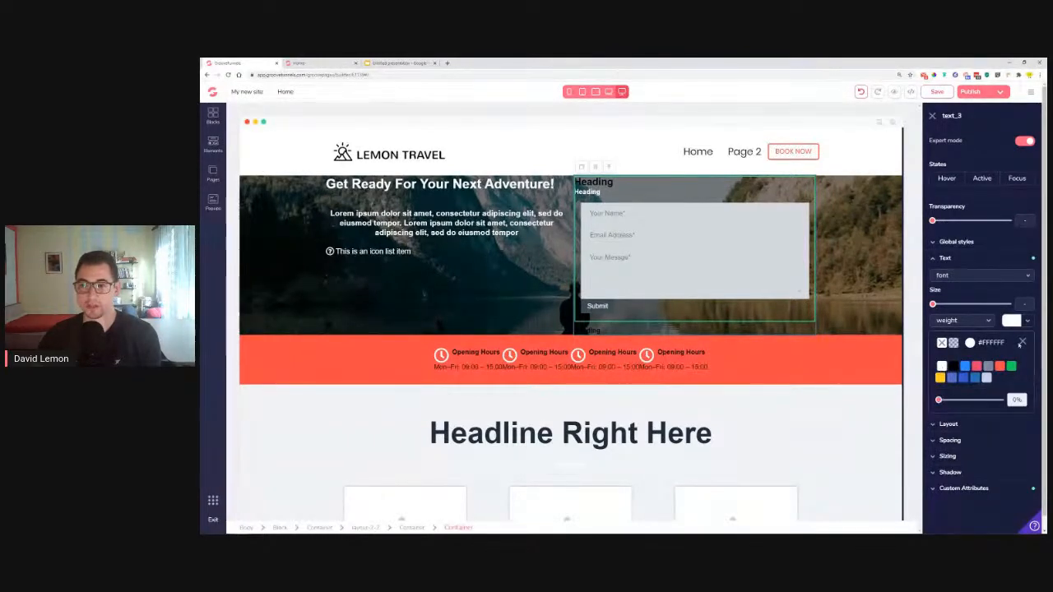
click(1022, 342)
click(976, 258)
Make the Heading's background transparent instead of white
click(976, 274)
click(1020, 291)
click(935, 337)
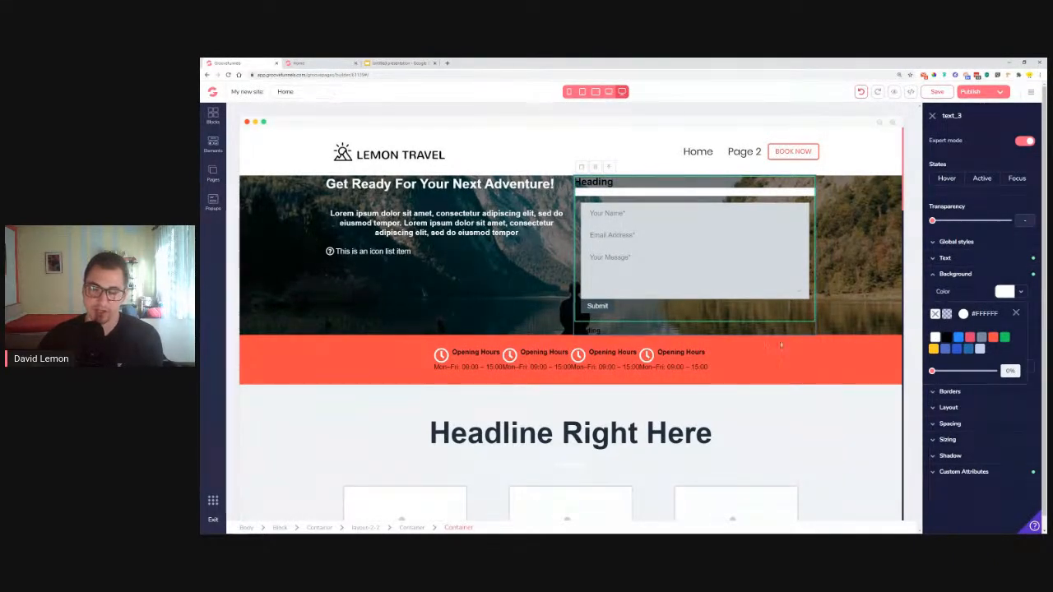
click(1017, 314)
click(1004, 292)
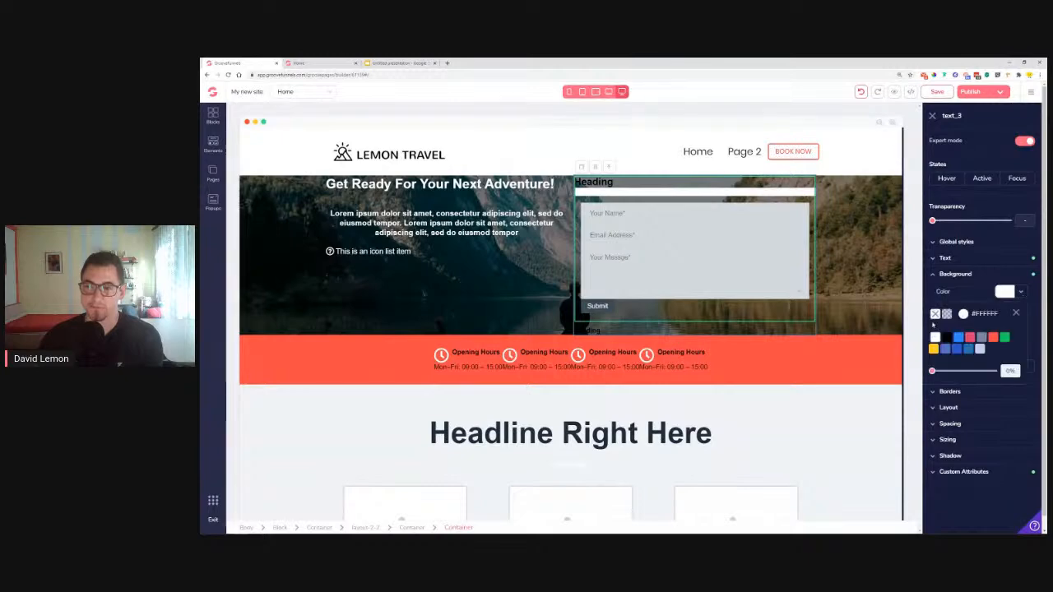
click(936, 313)
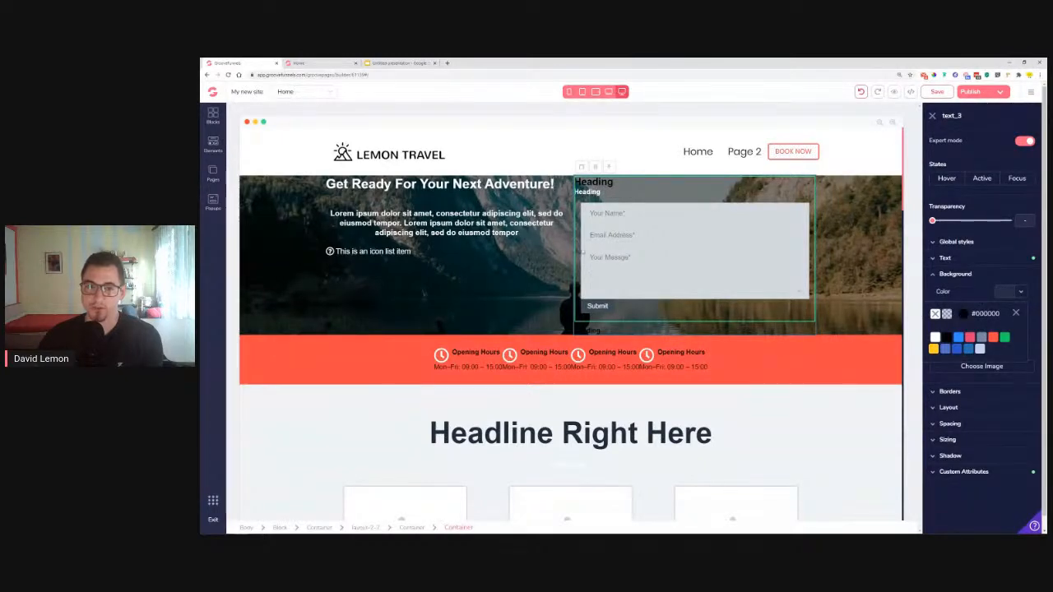
click(691, 201)
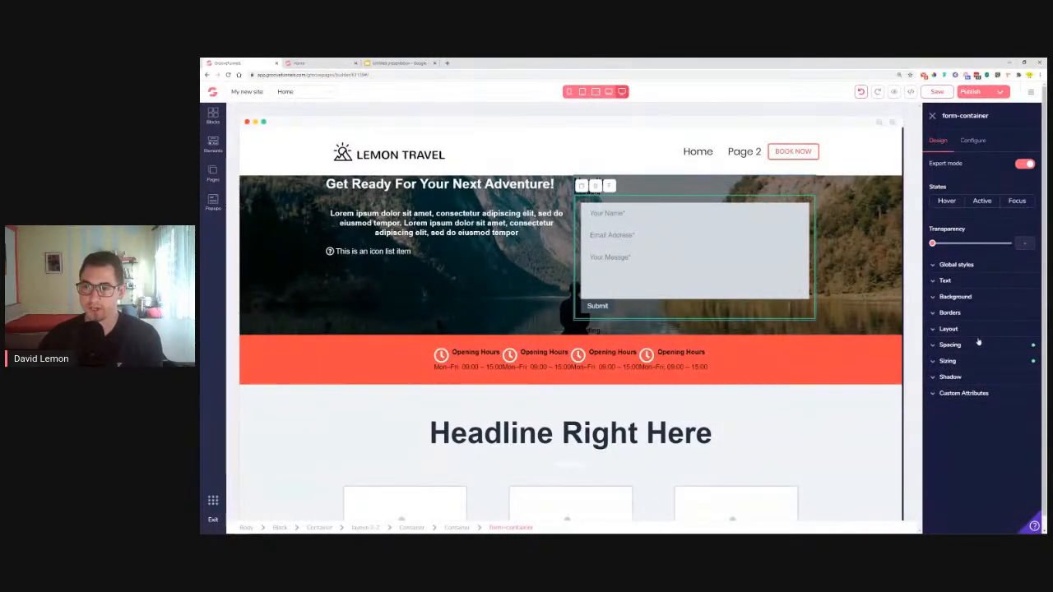
click(955, 296)
click(1005, 314)
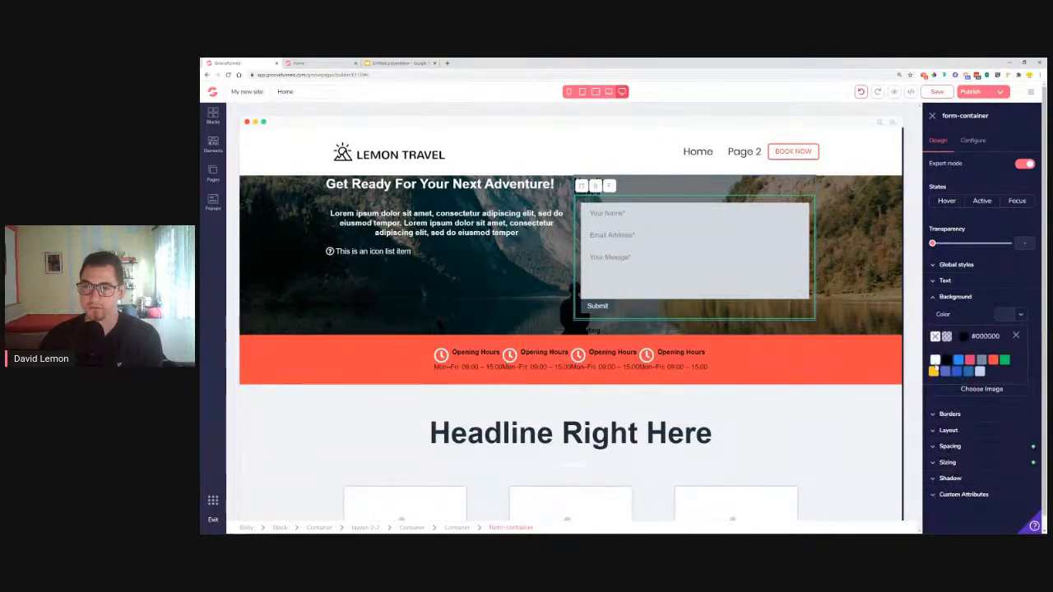
click(935, 360)
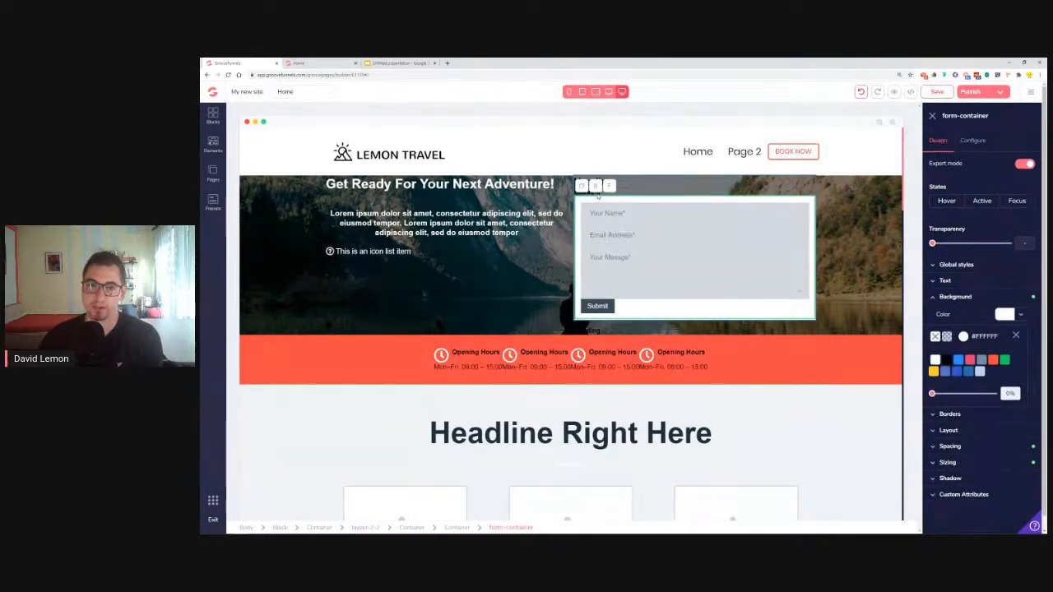
click(658, 185)
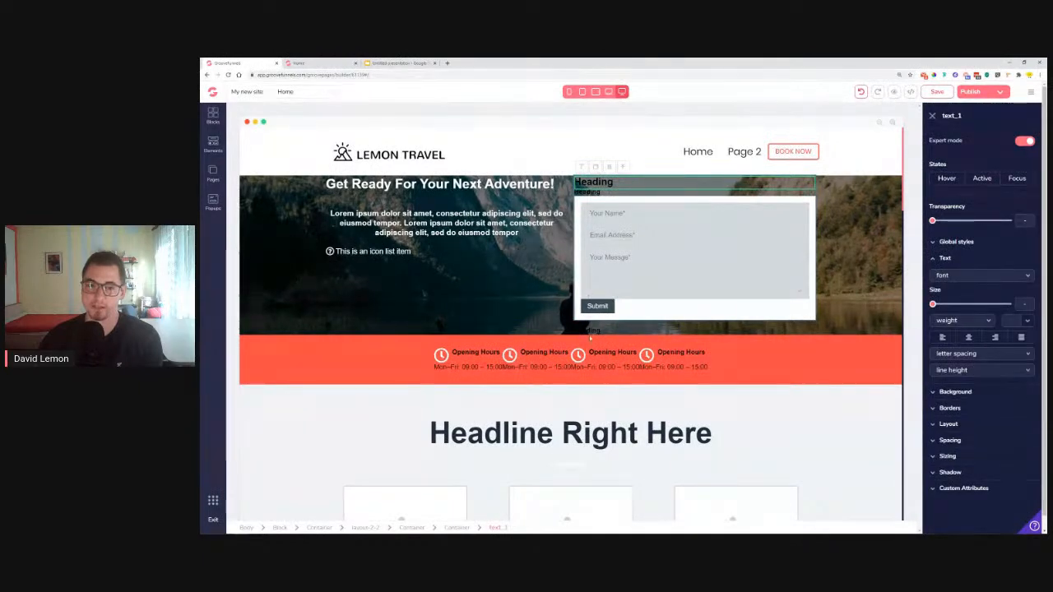
click(749, 327)
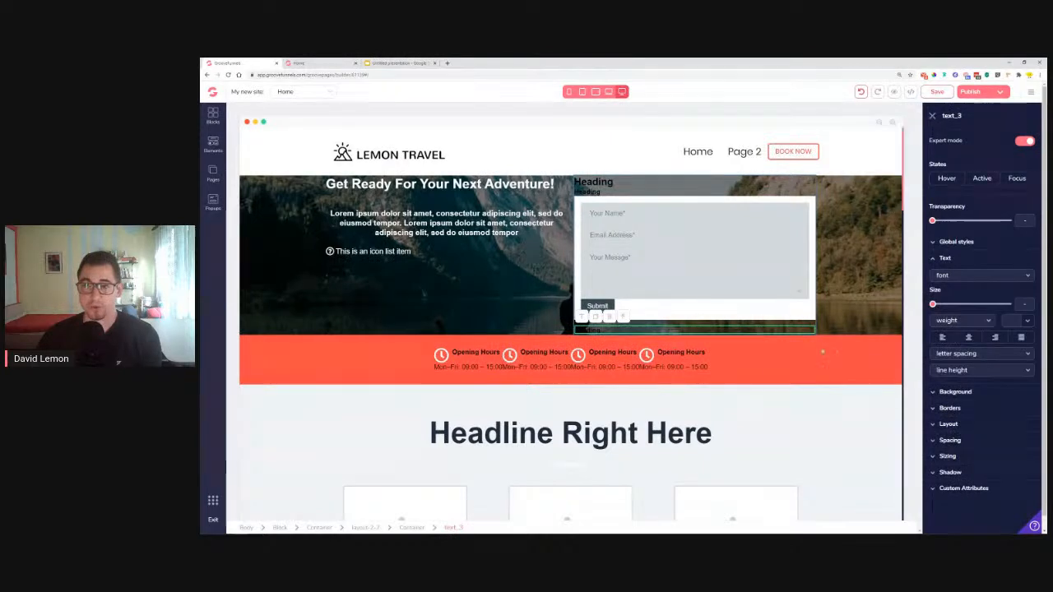
click(933, 116)
drag(873, 330, 789, 321)
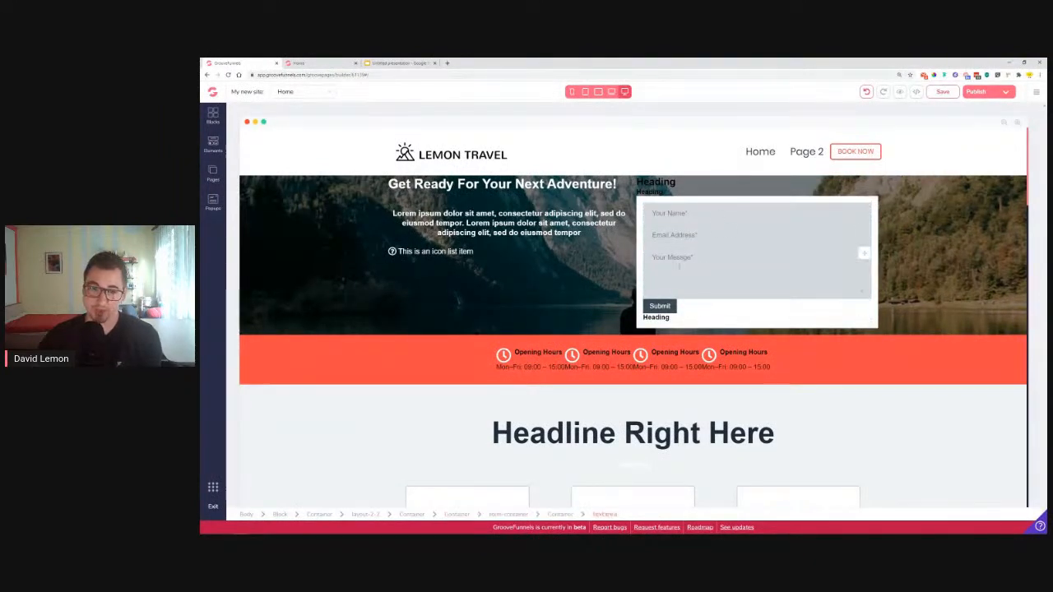
click(660, 192)
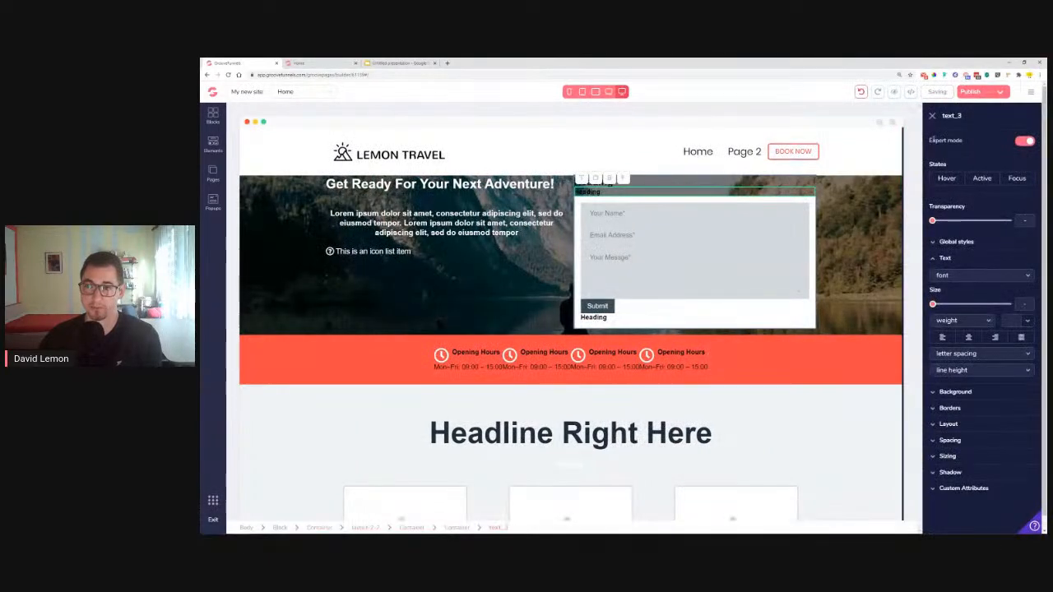
click(932, 117)
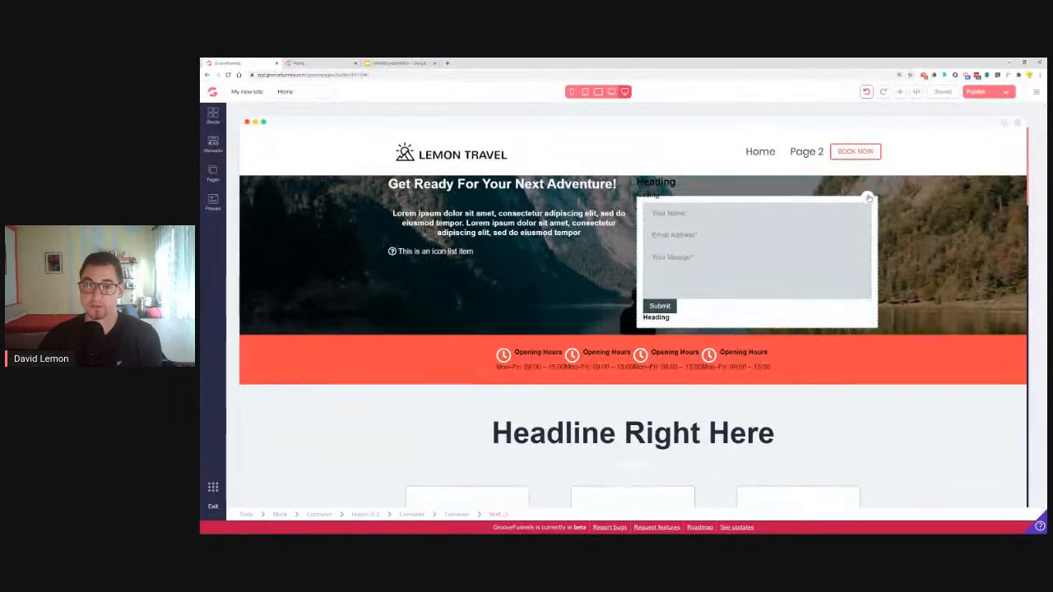
mouse_move(855, 202)
mouse_down()
mouse_move(845, 201)
mouse_move(870, 184)
mouse_move(869, 196)
mouse_up()
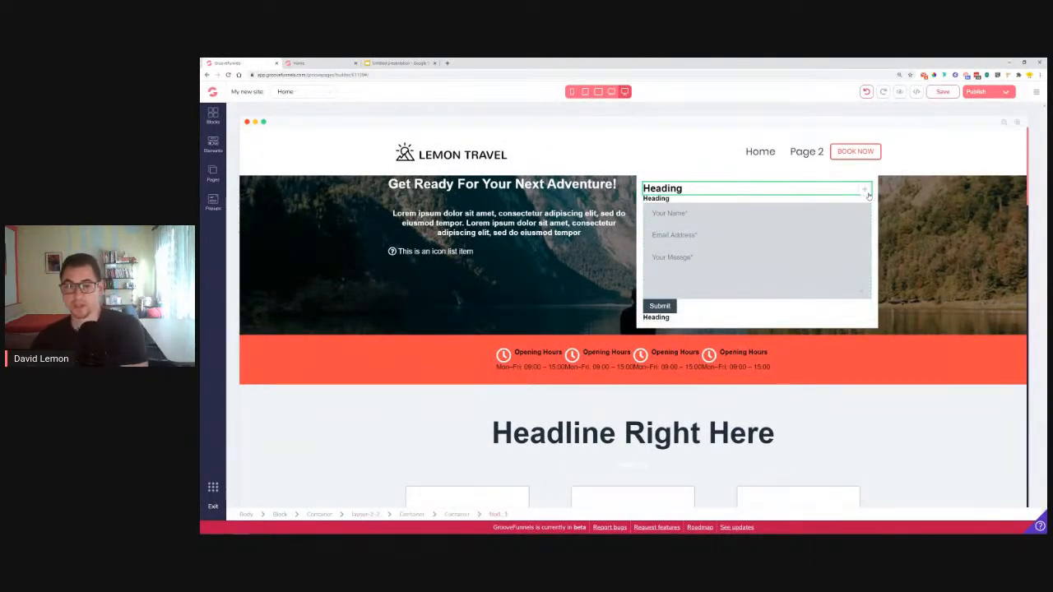
Centre the form's top heading and replace it with 'Make An Appointment' from the live page
click(665, 188)
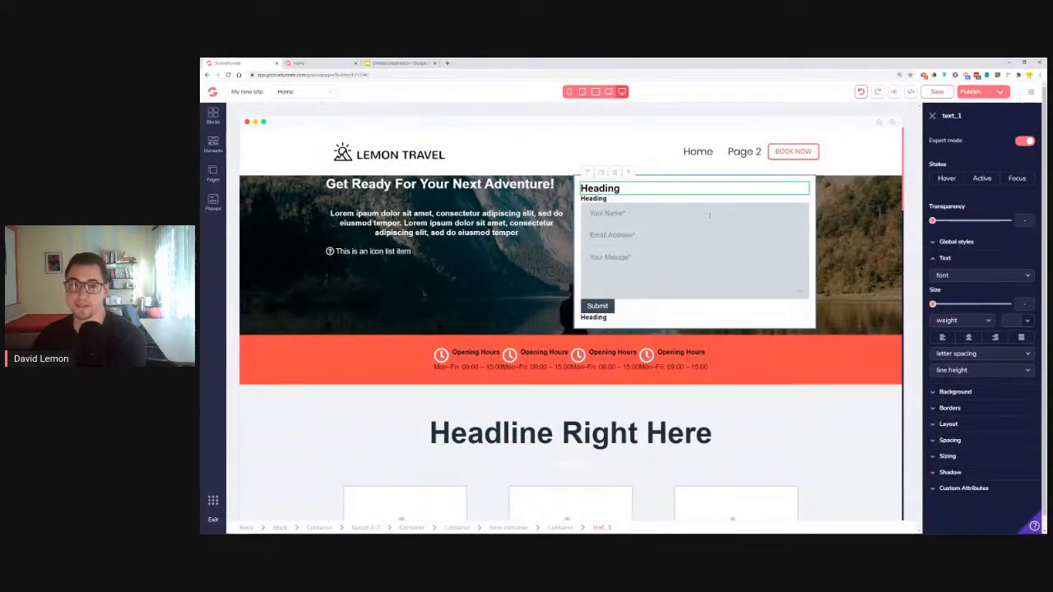
click(969, 338)
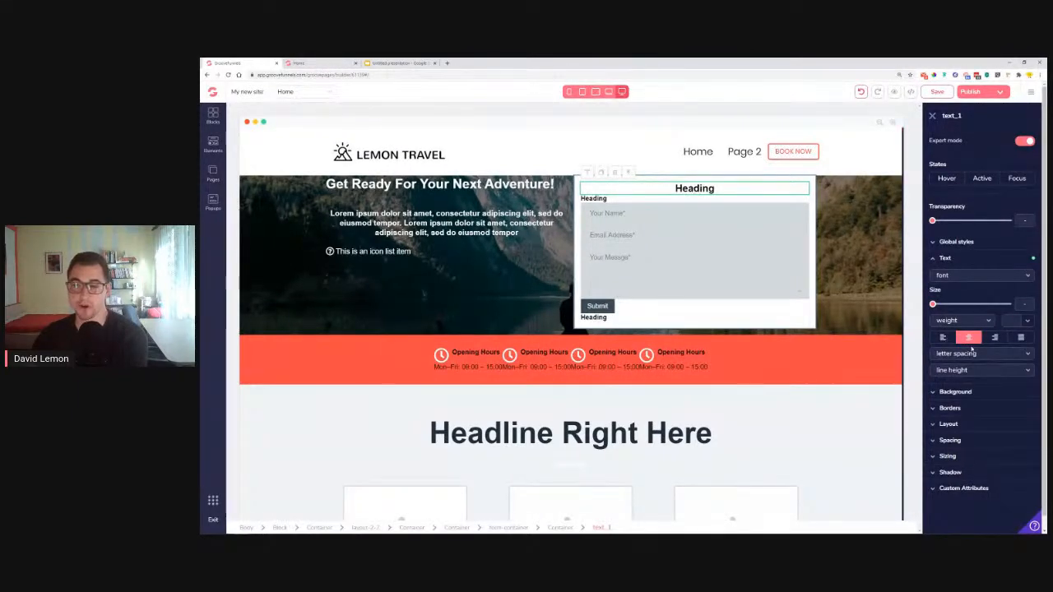
click(303, 62)
drag(660, 187, 786, 187)
key(ctrl+c)
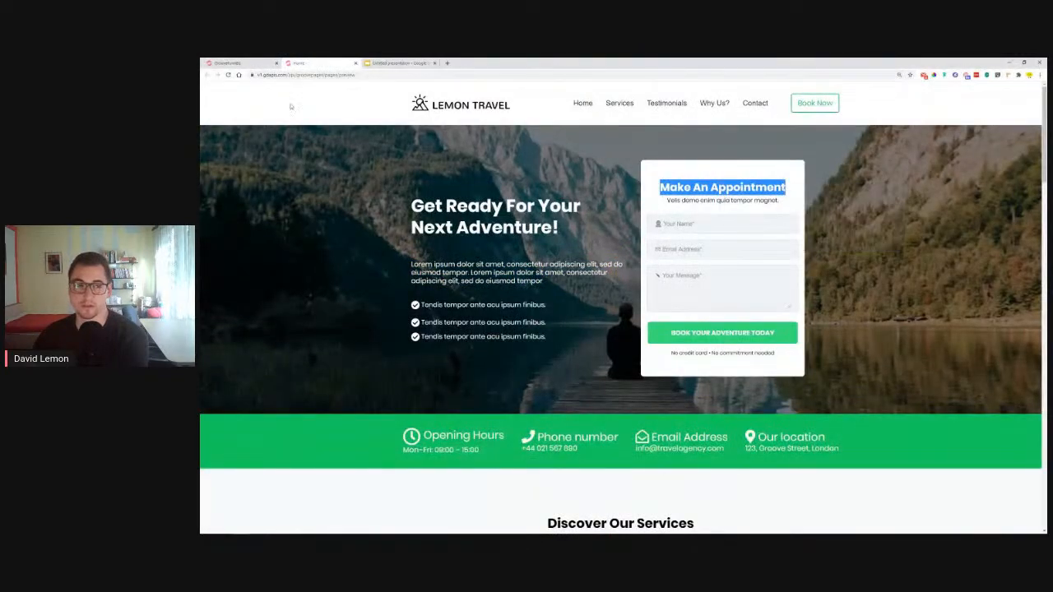
click(251, 63)
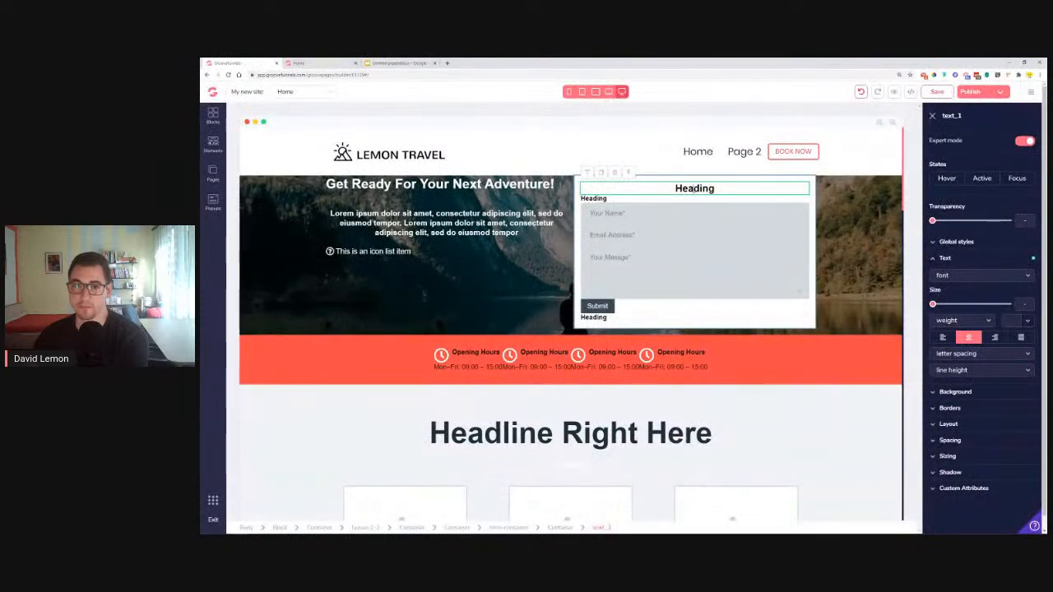
right_click(692, 187)
click(716, 229)
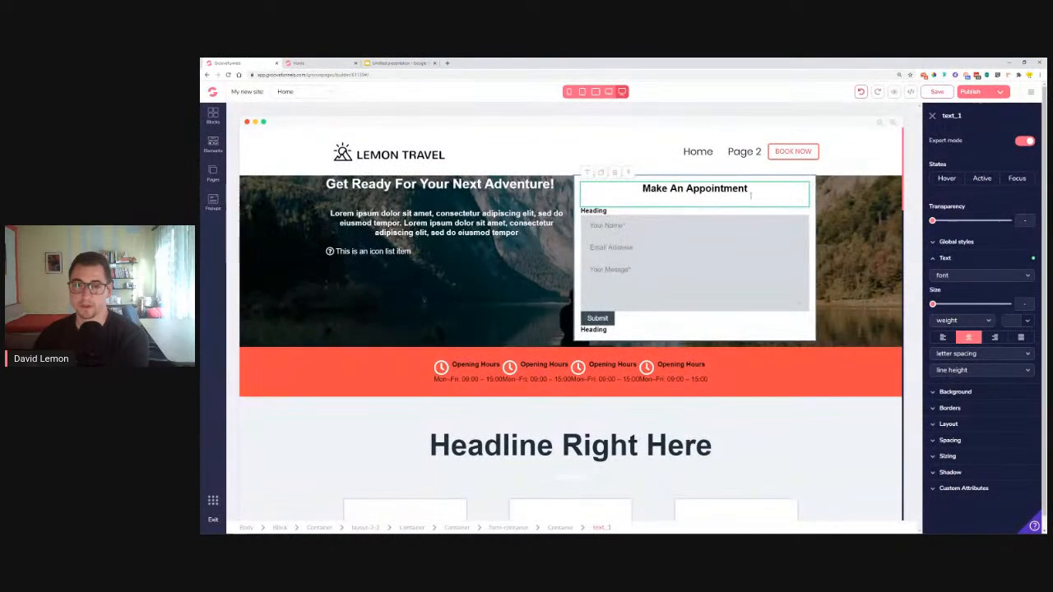
key(BackSpace)
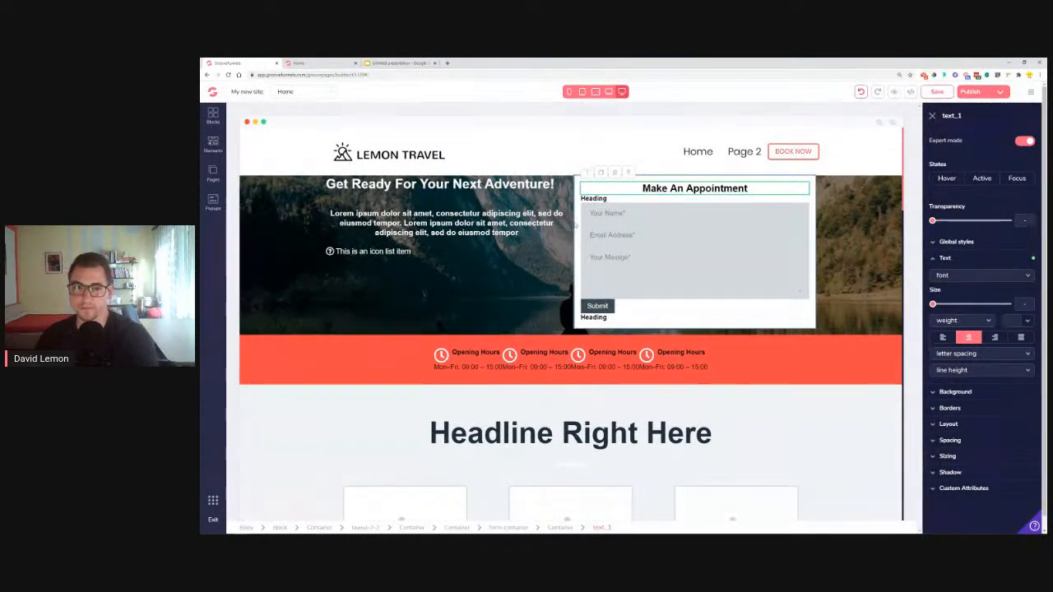
Copy the subtitle line from the live reference page
click(323, 63)
click(674, 201)
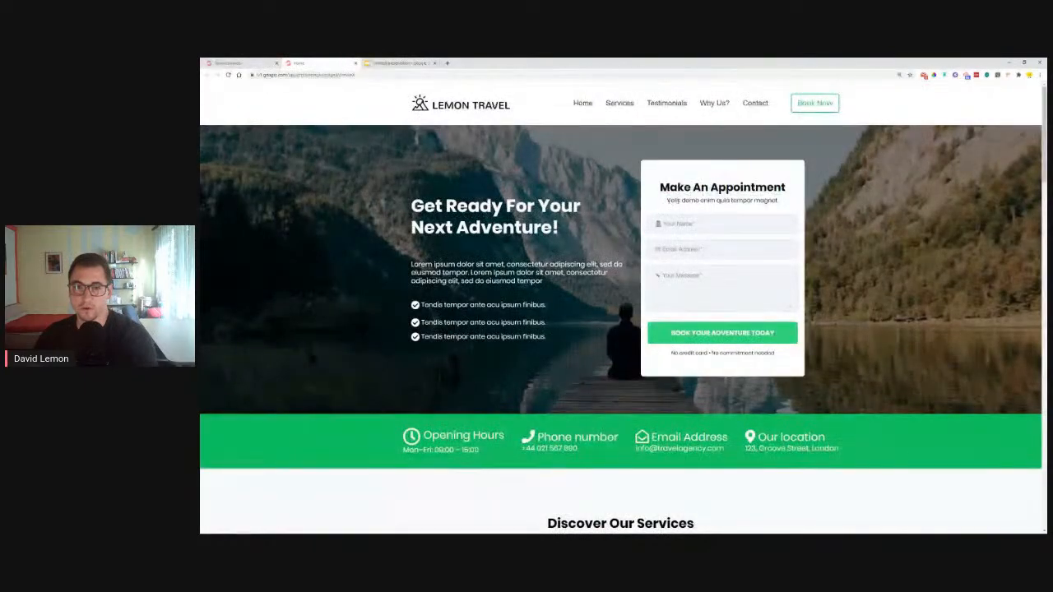
drag(670, 202, 785, 209)
right_click(752, 202)
click(670, 202)
drag(668, 201, 780, 203)
right_click(758, 200)
click(790, 205)
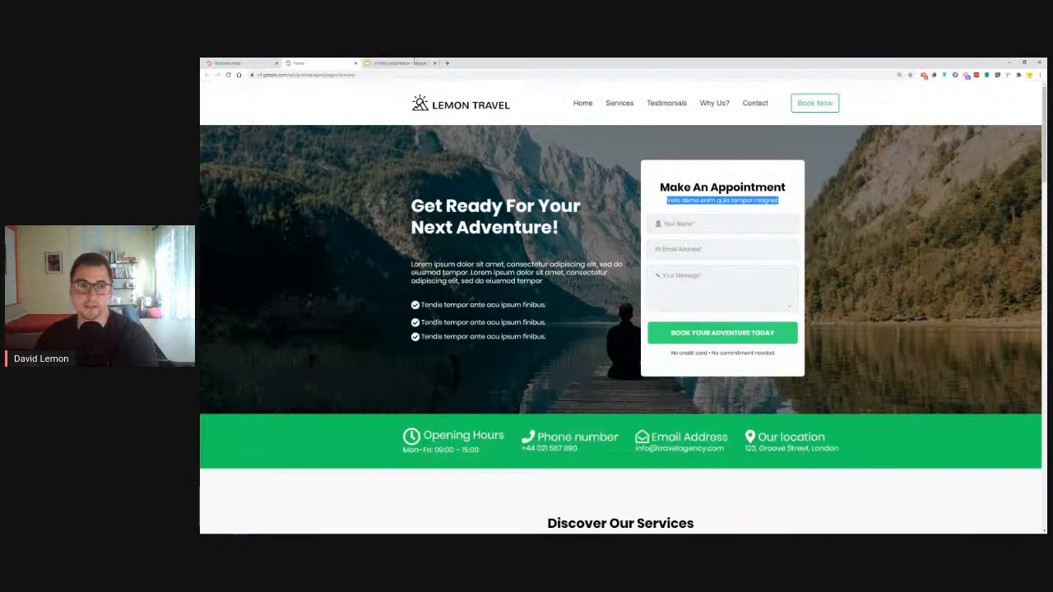
click(227, 64)
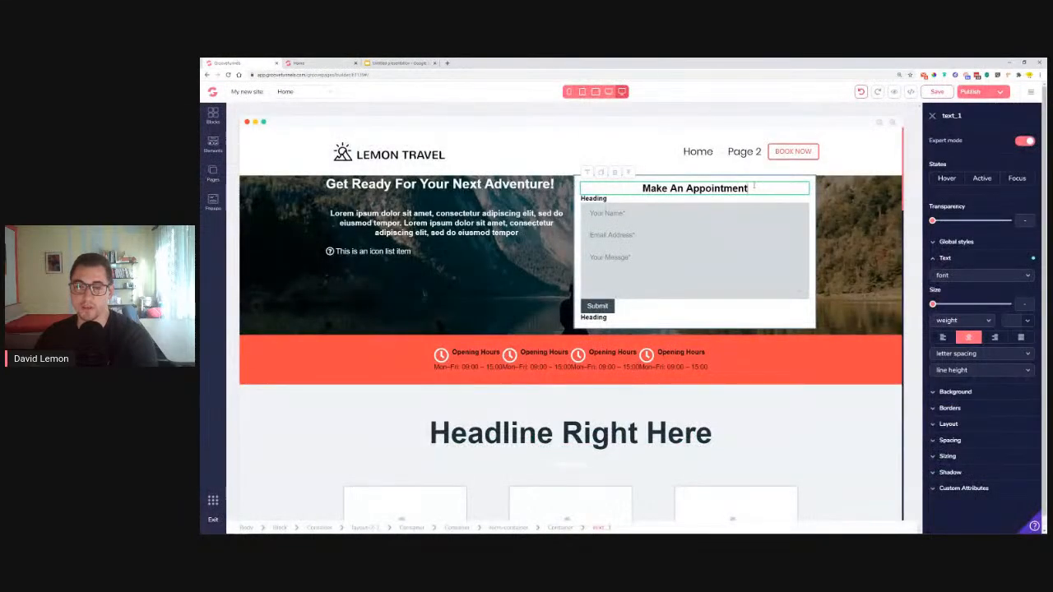
Centre the second placeholder heading and paste the subtitle over it
click(598, 199)
click(969, 337)
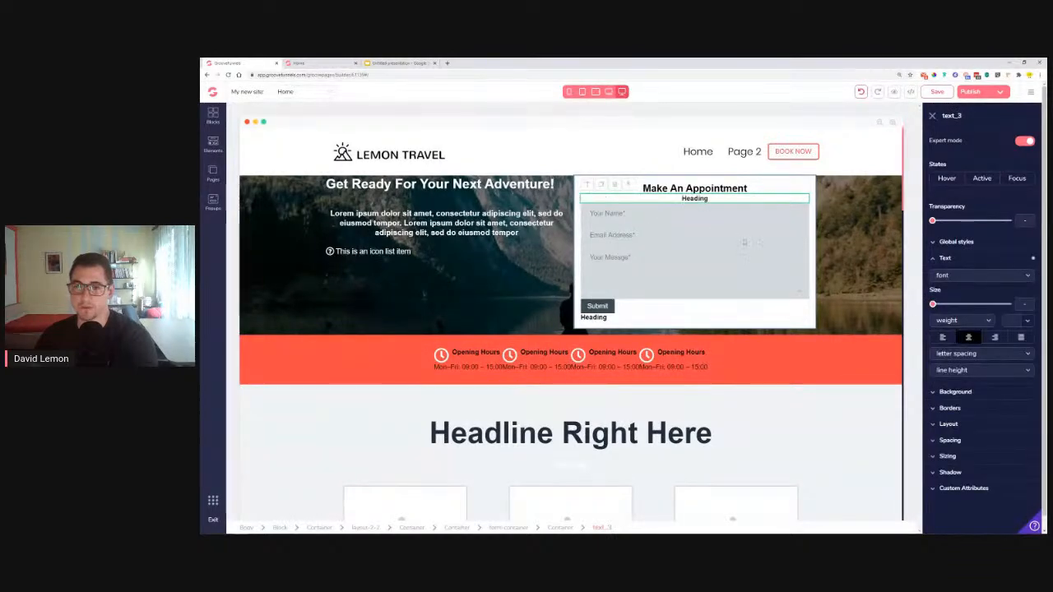
double_click(694, 199)
right_click(697, 200)
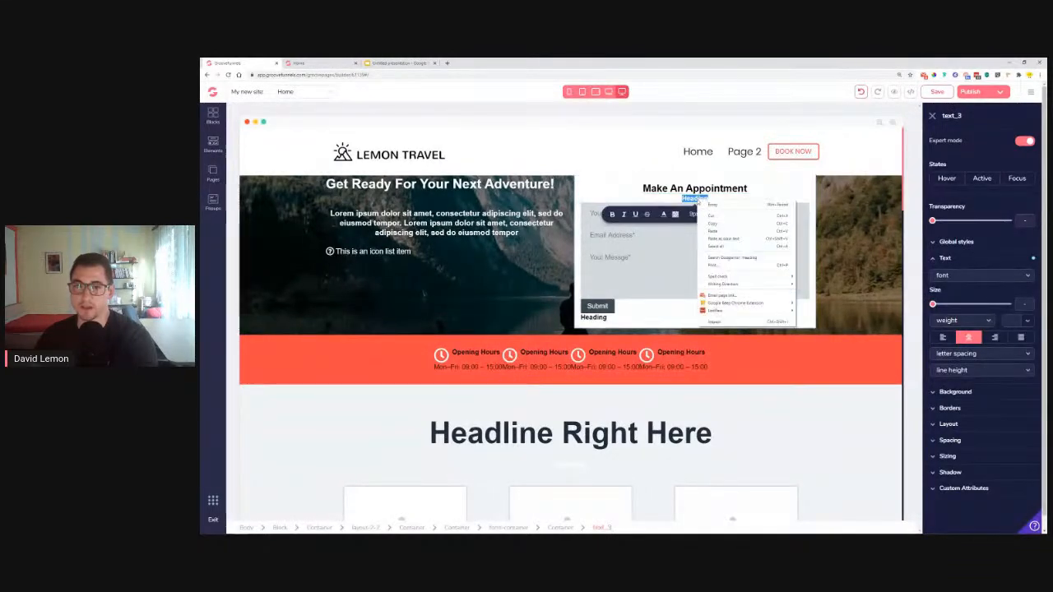
click(712, 231)
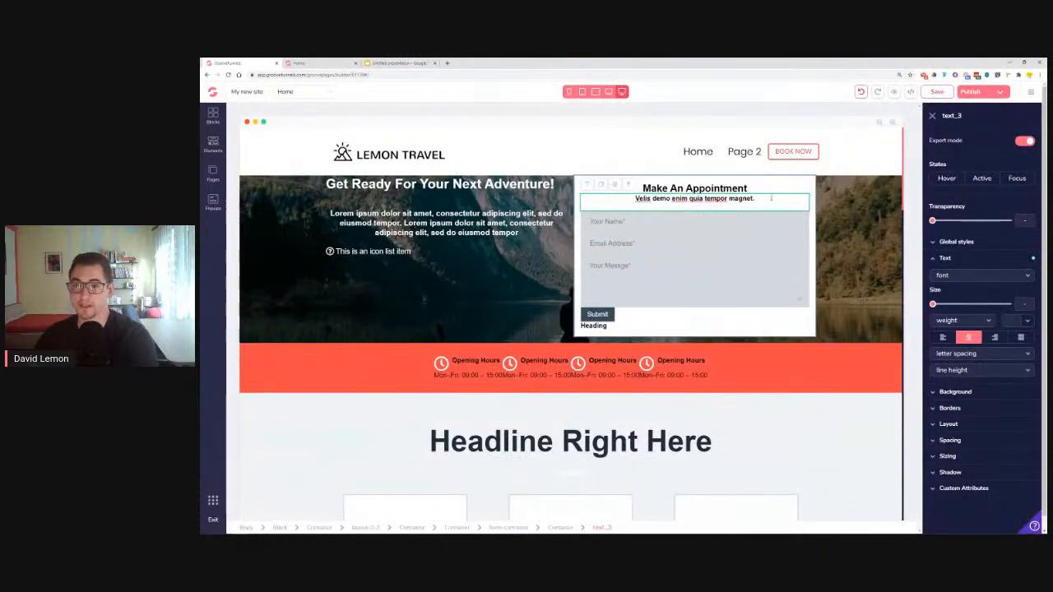
key(Delete)
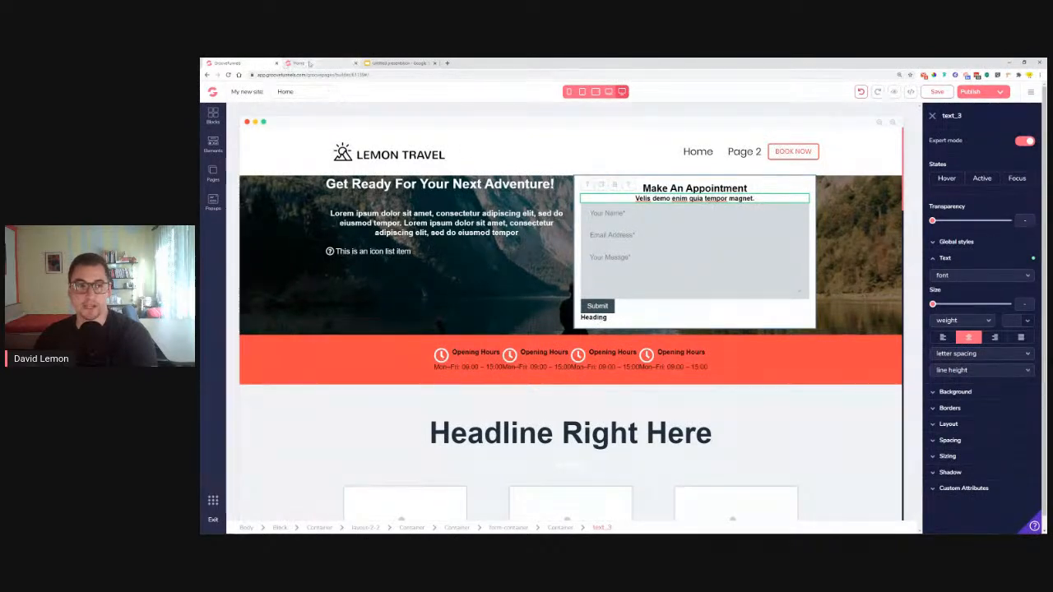
Replace the bottom heading with a centred 'No credit card • No commitment needed'
click(310, 63)
drag(778, 353, 671, 353)
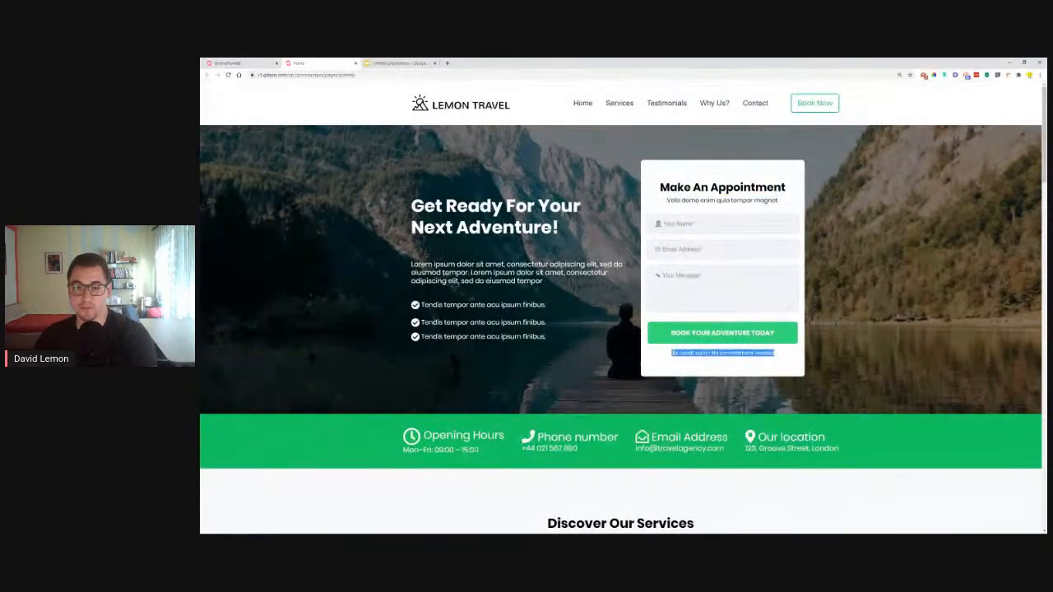
right_click(671, 353)
click(699, 360)
click(231, 63)
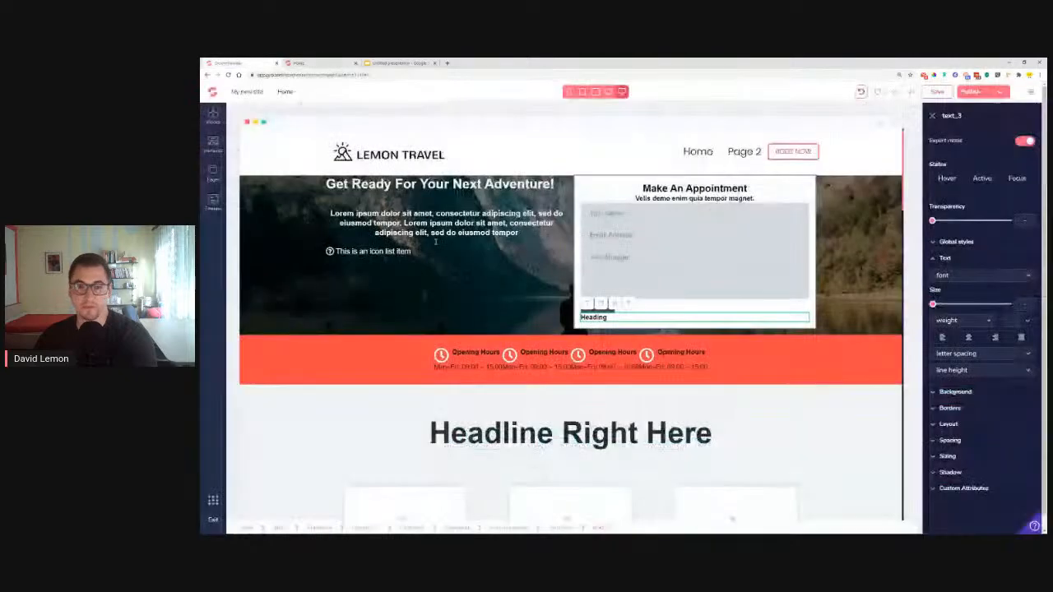
double_click(594, 316)
right_click(606, 327)
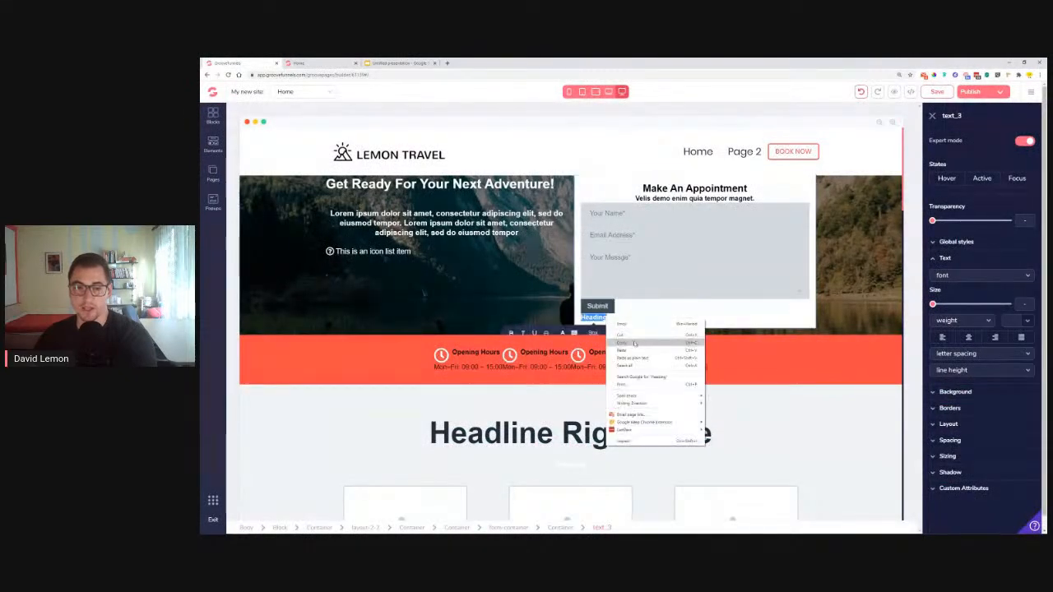
click(644, 346)
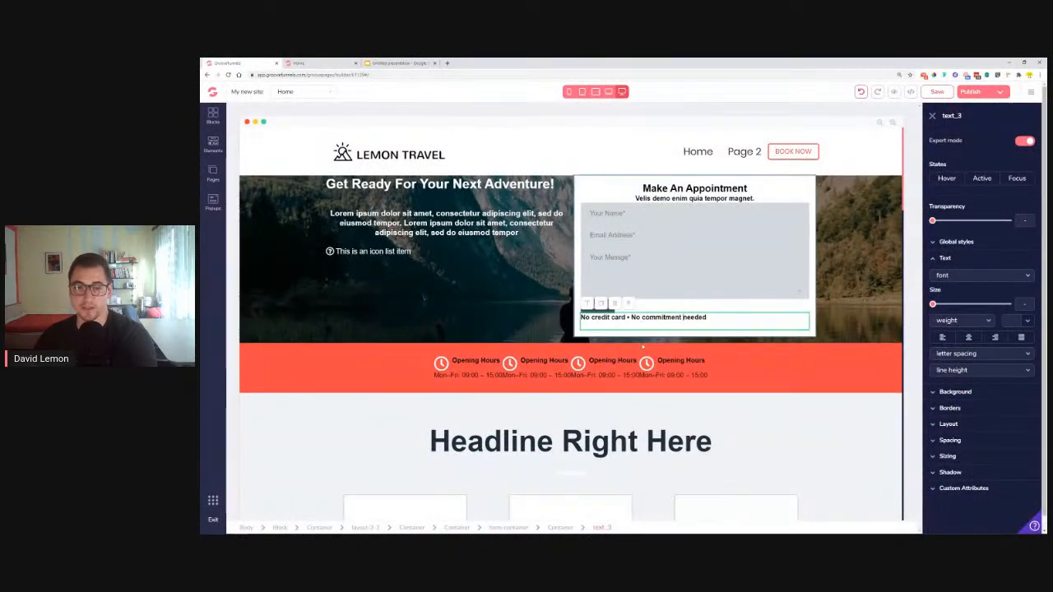
click(968, 337)
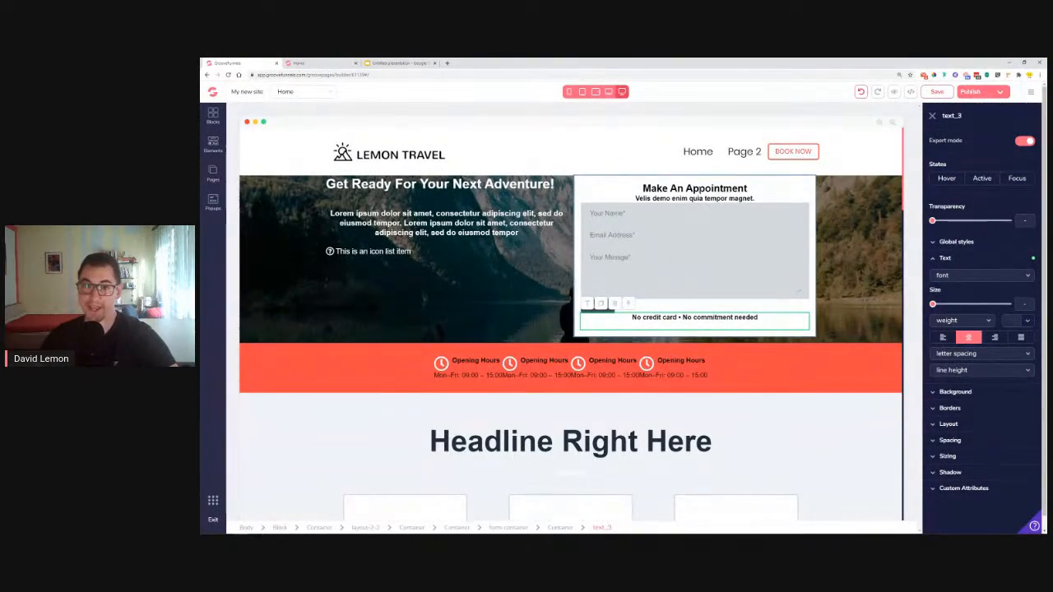
click(694, 189)
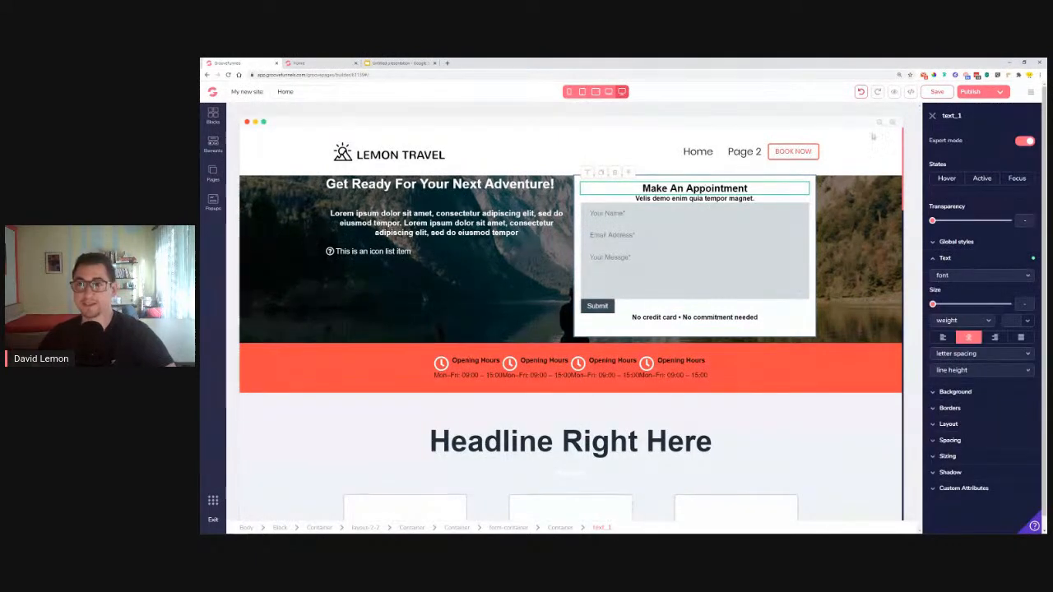
Save, then make the title Poppins 1.875rem and save it as global style 'Black section Title'
click(935, 92)
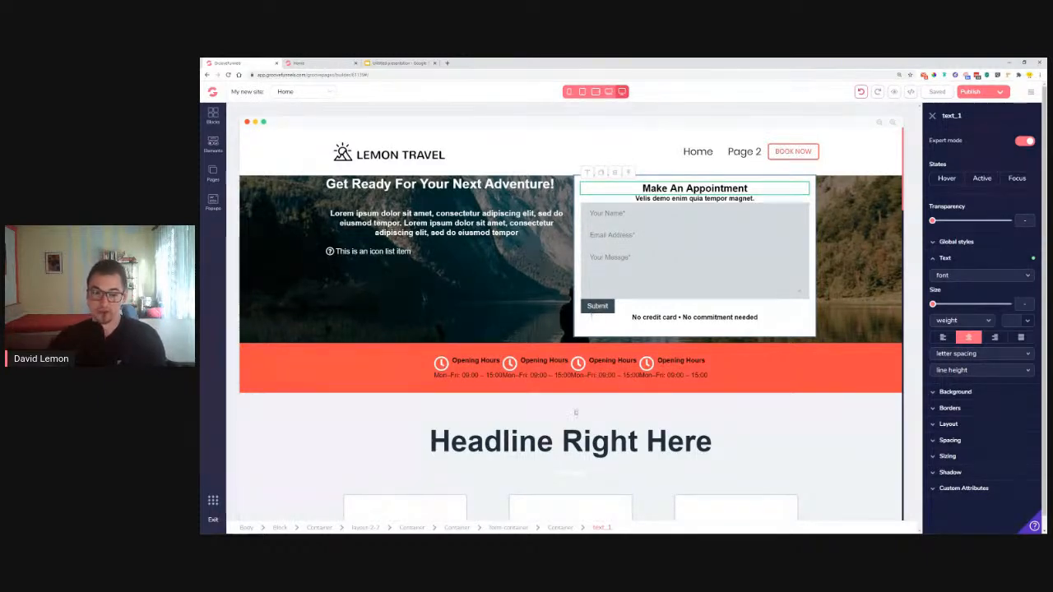
scroll(576, 413, down, 2)
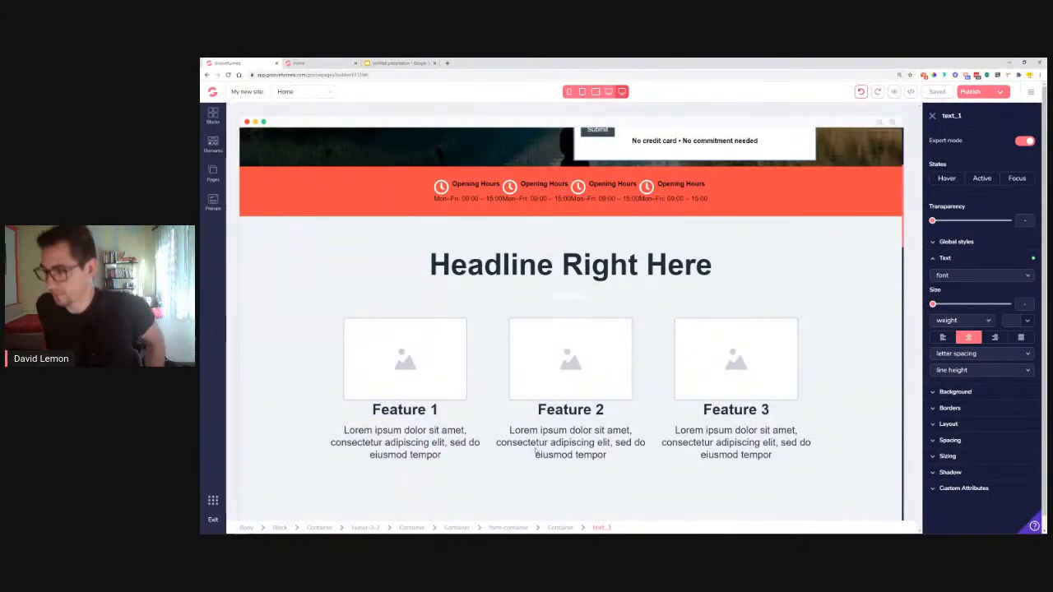
scroll(536, 451, up, 2)
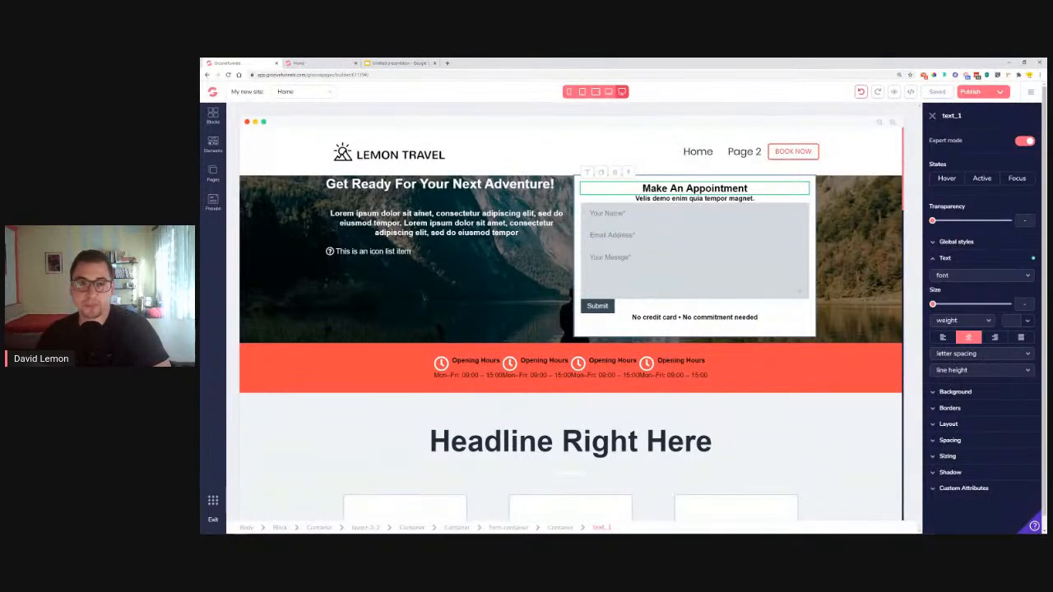
click(965, 279)
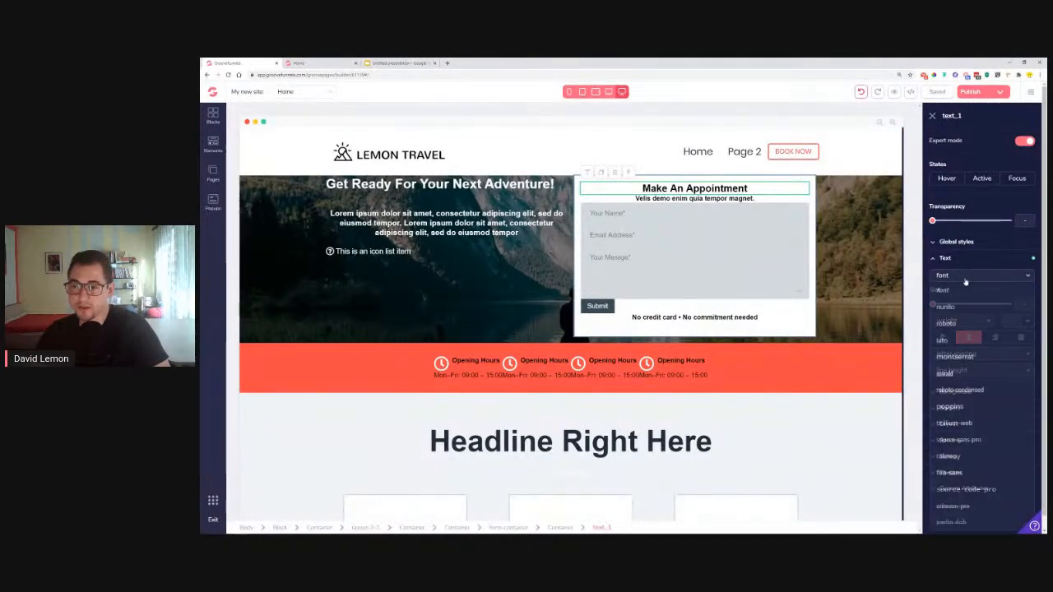
click(950, 406)
drag(935, 304, 977, 305)
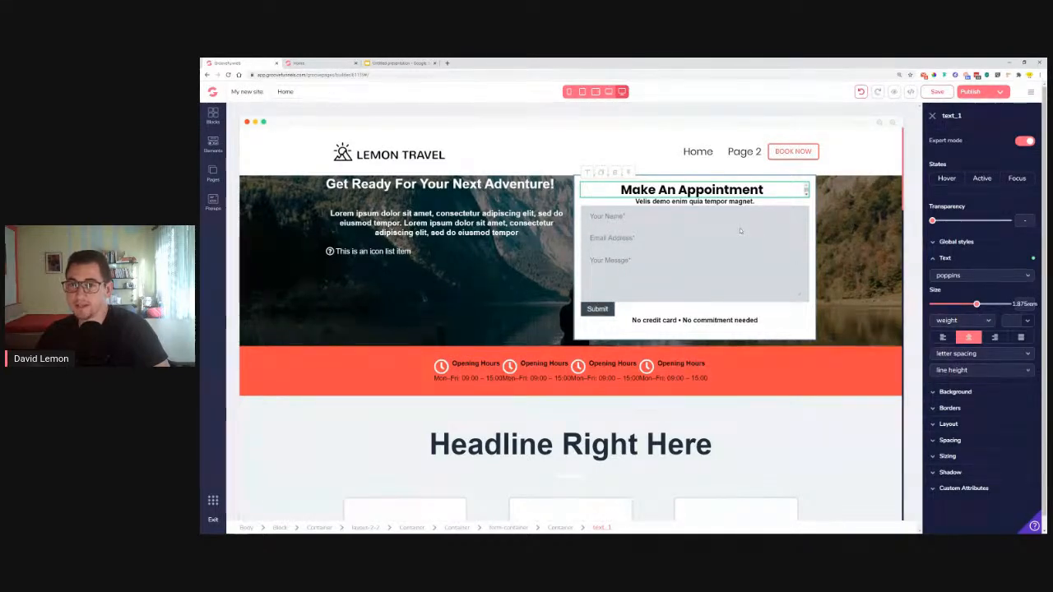
click(977, 242)
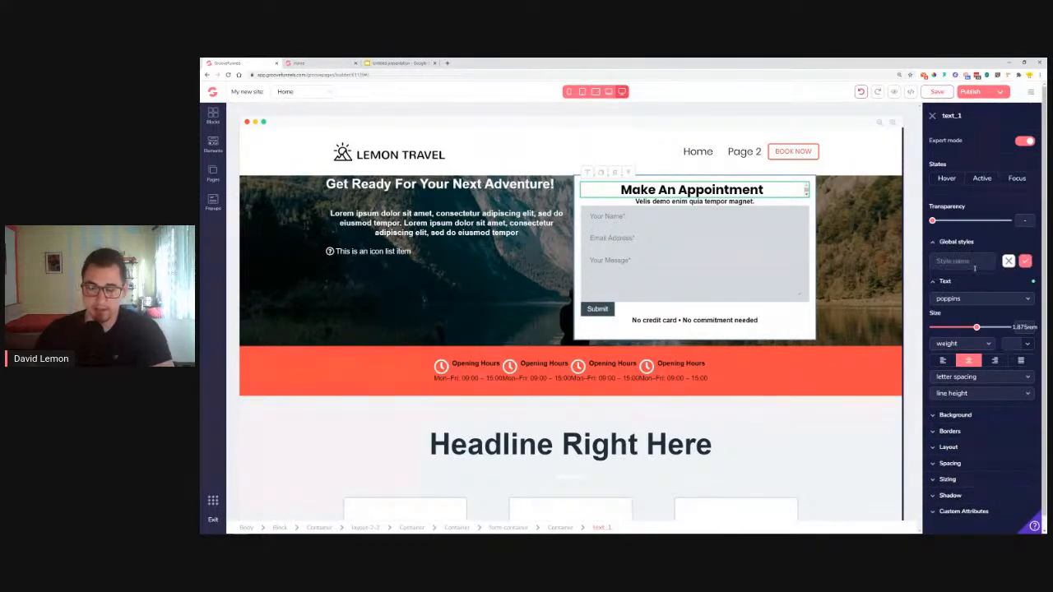
text(Bl)
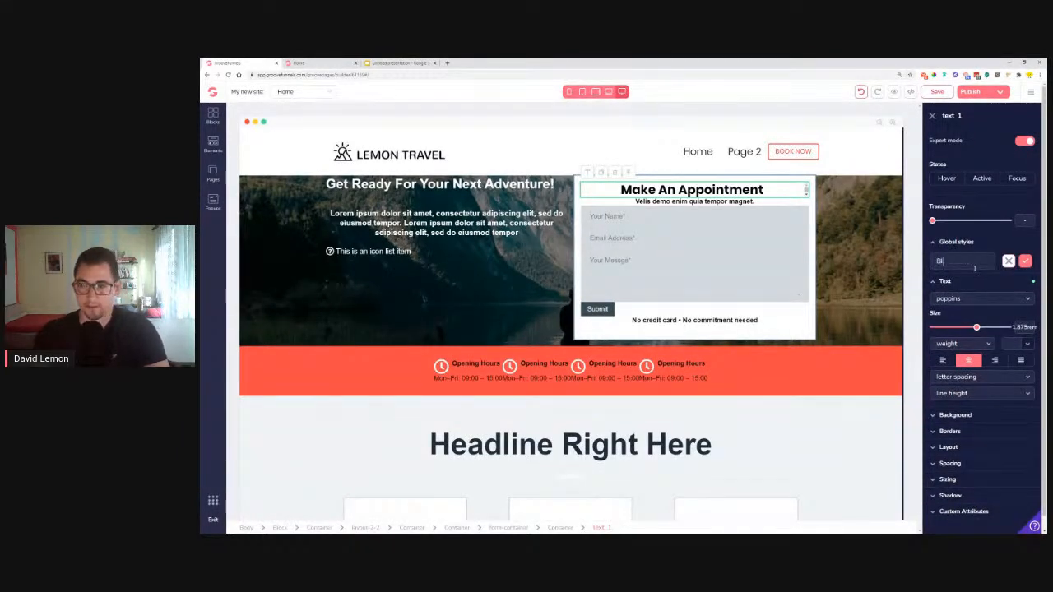
text(ack section Title)
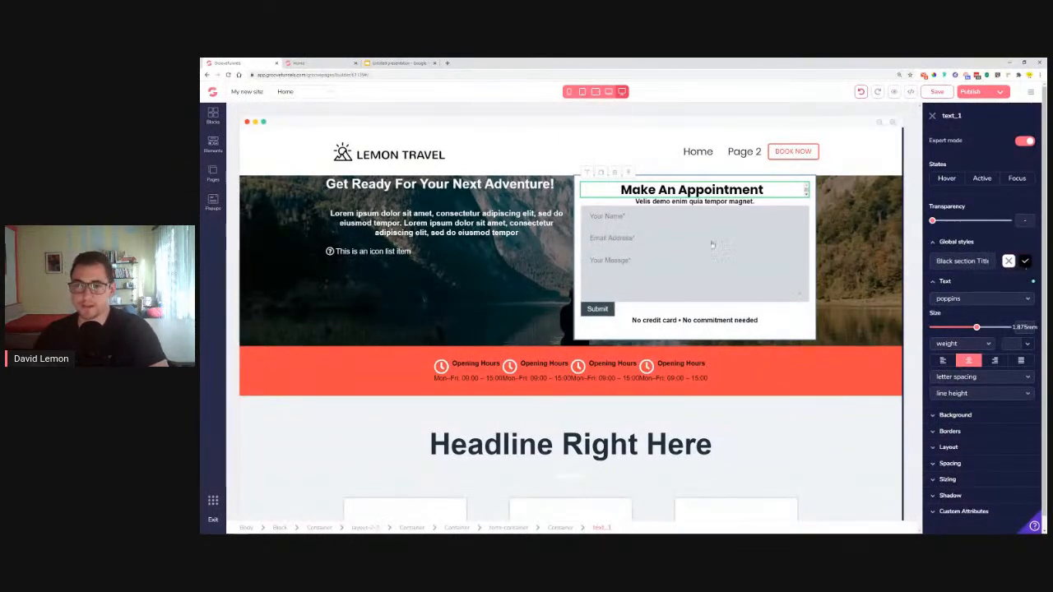
key(Return)
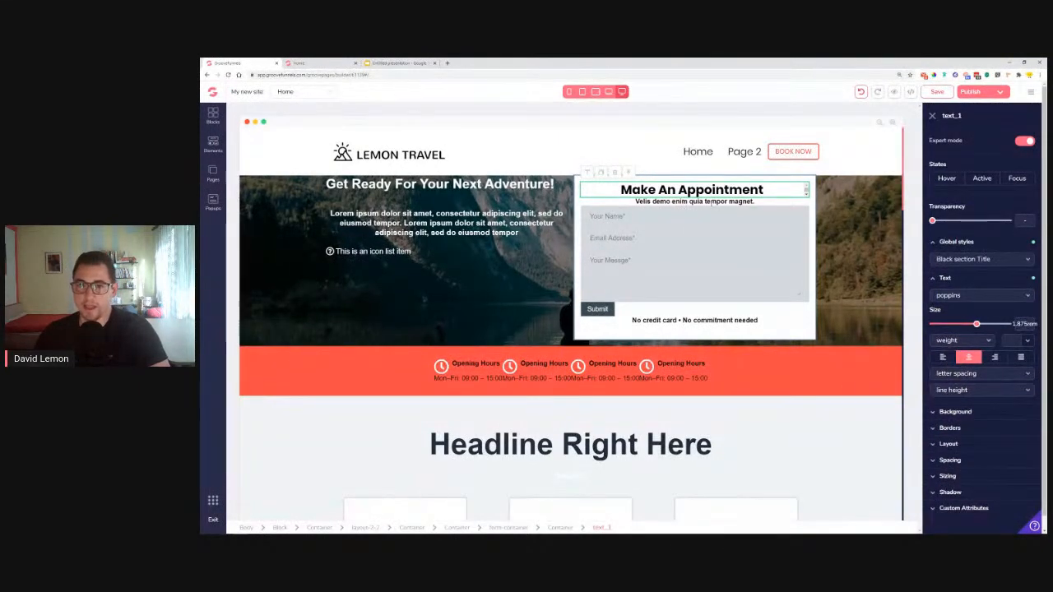
Set the subtitle to Poppins at normal weight
click(694, 202)
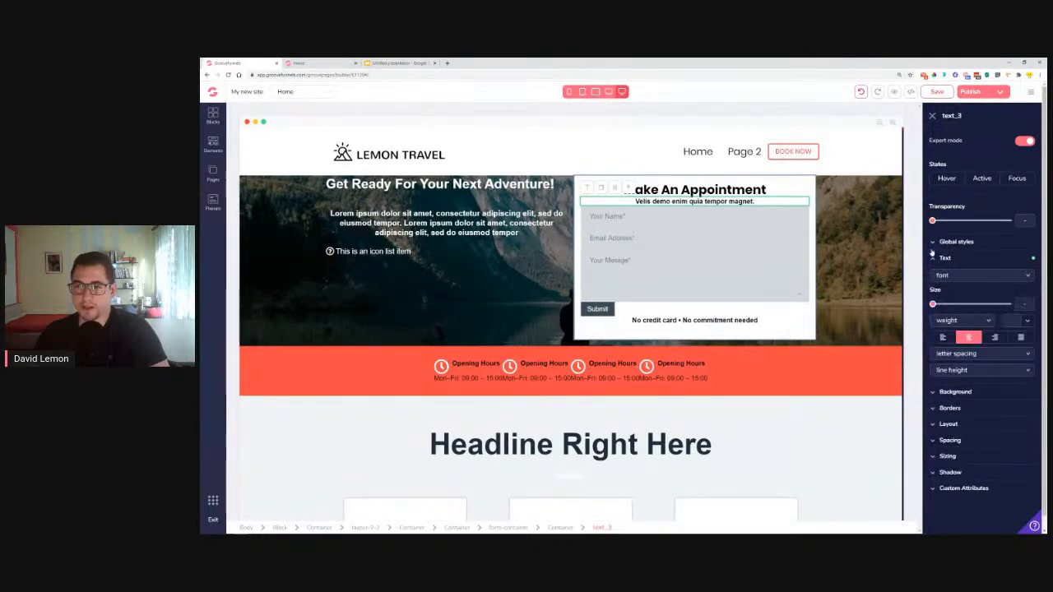
click(964, 278)
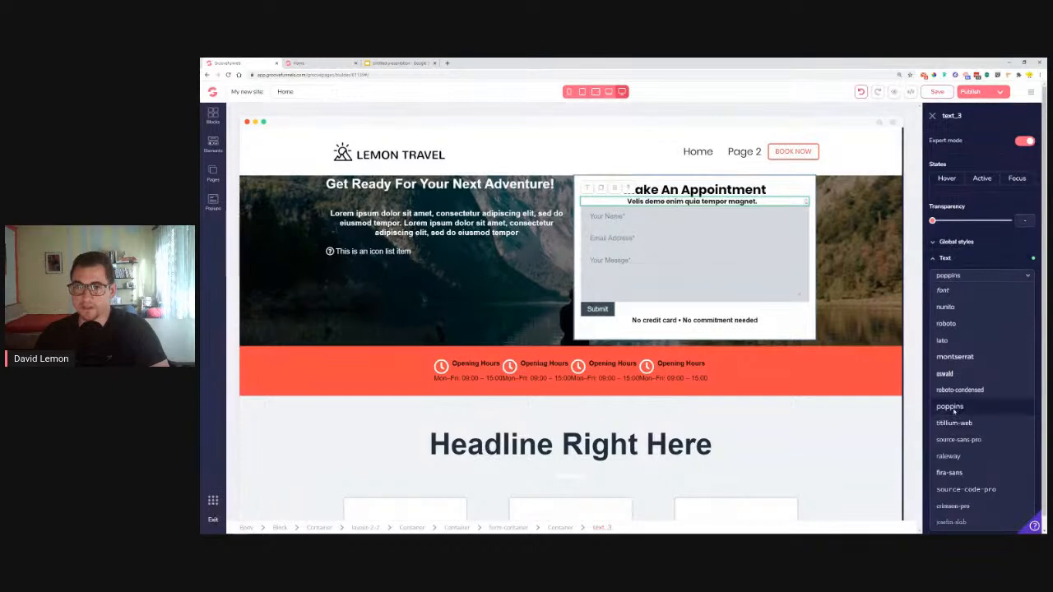
click(950, 407)
click(954, 321)
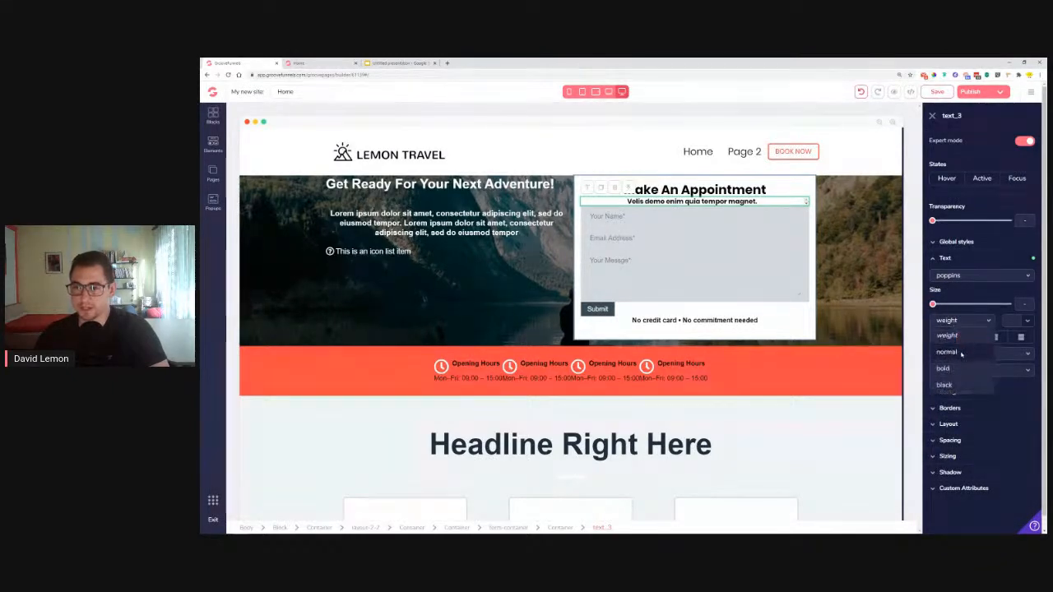
click(957, 354)
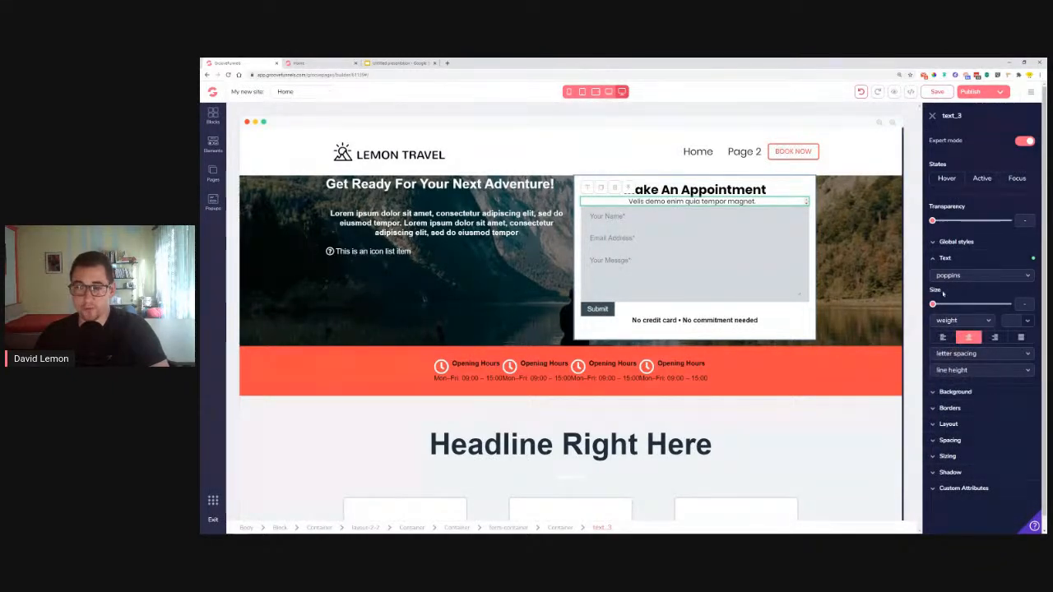
Make the subtitle 1rem and grey #78889B
drag(933, 306, 951, 306)
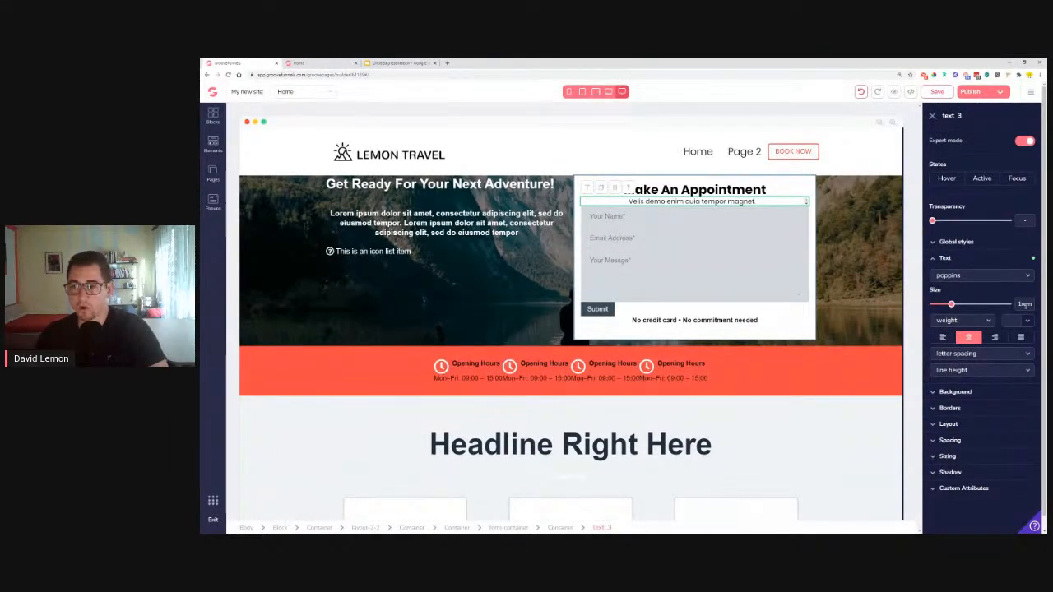
click(1020, 320)
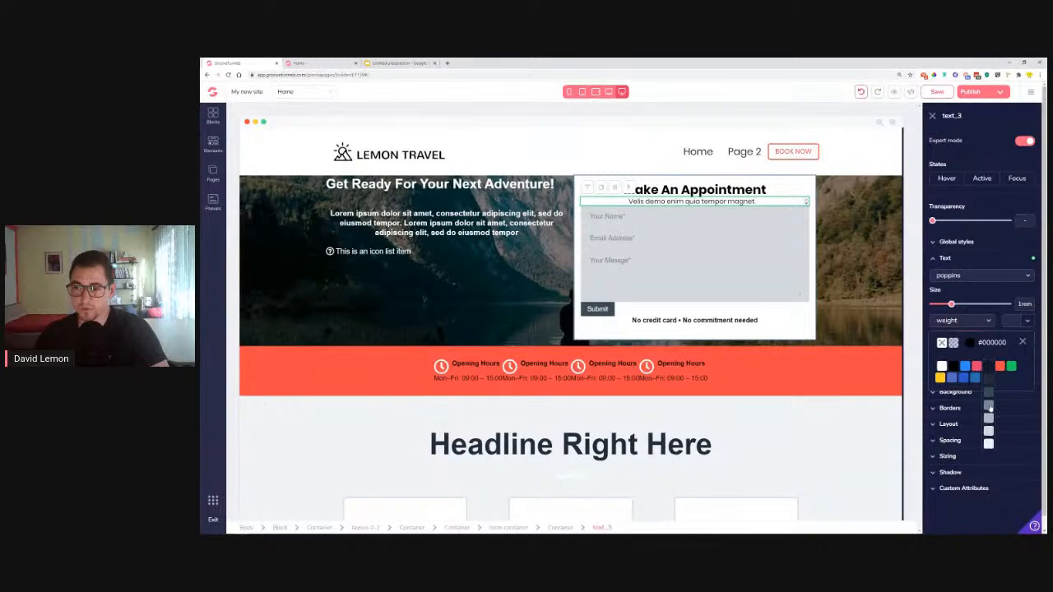
click(989, 404)
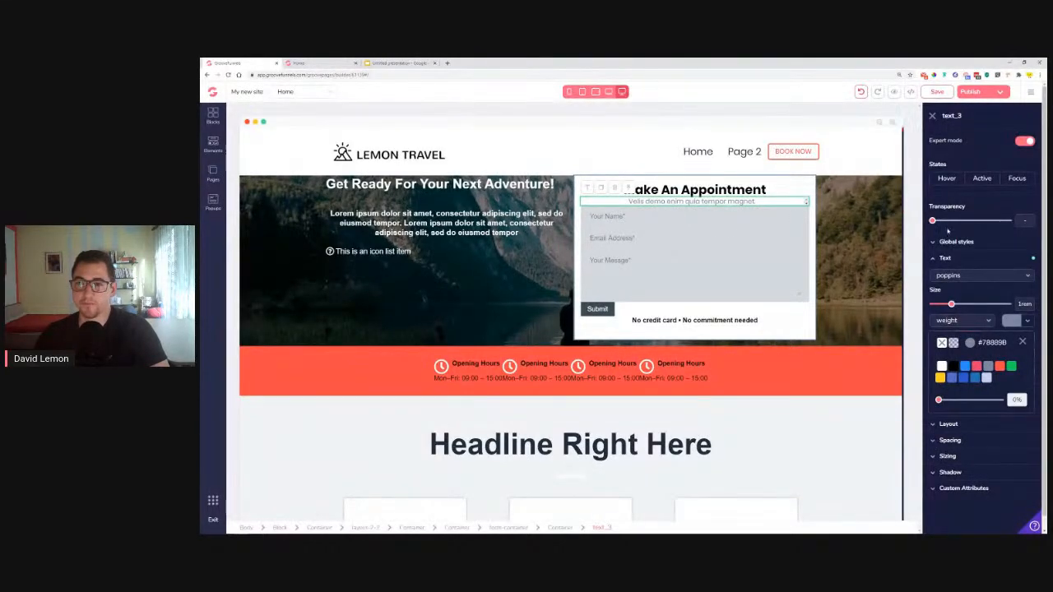
Save the subtitle's look as a new global style, Grey Section SubTitle
click(956, 241)
click(980, 260)
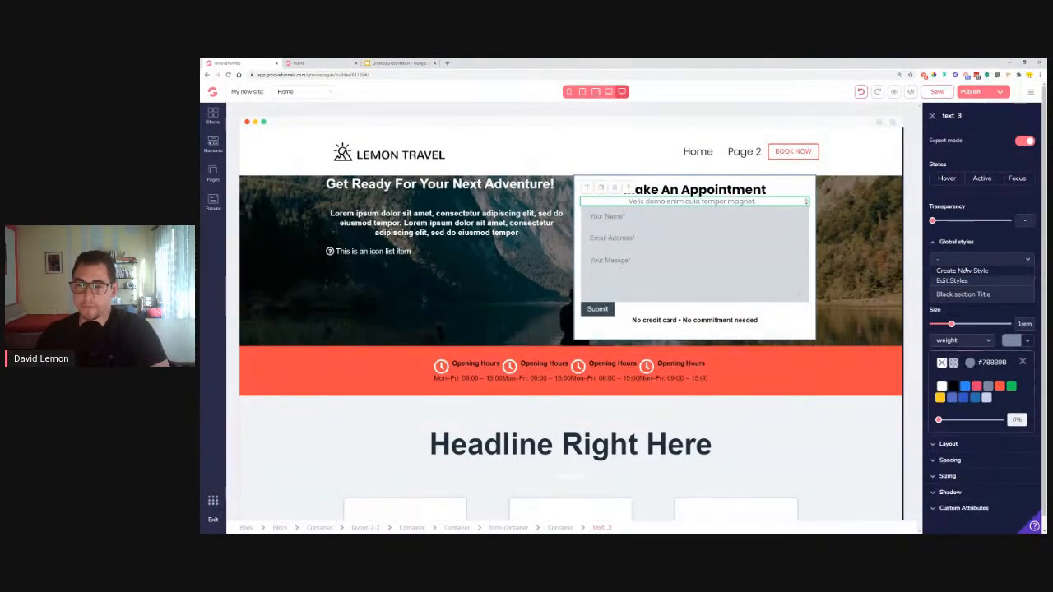
click(961, 269)
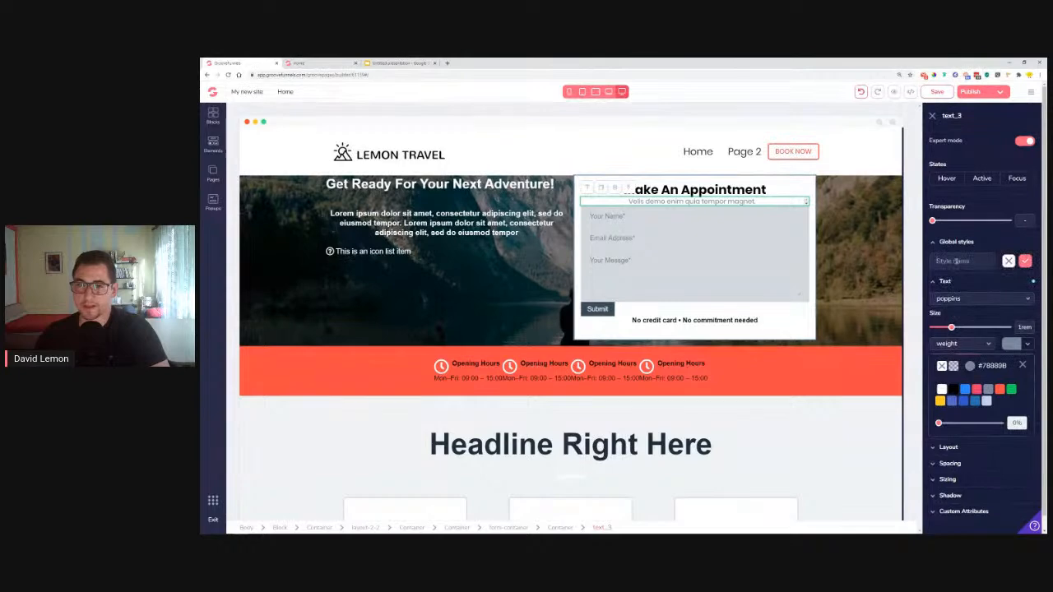
text(Grey Section)
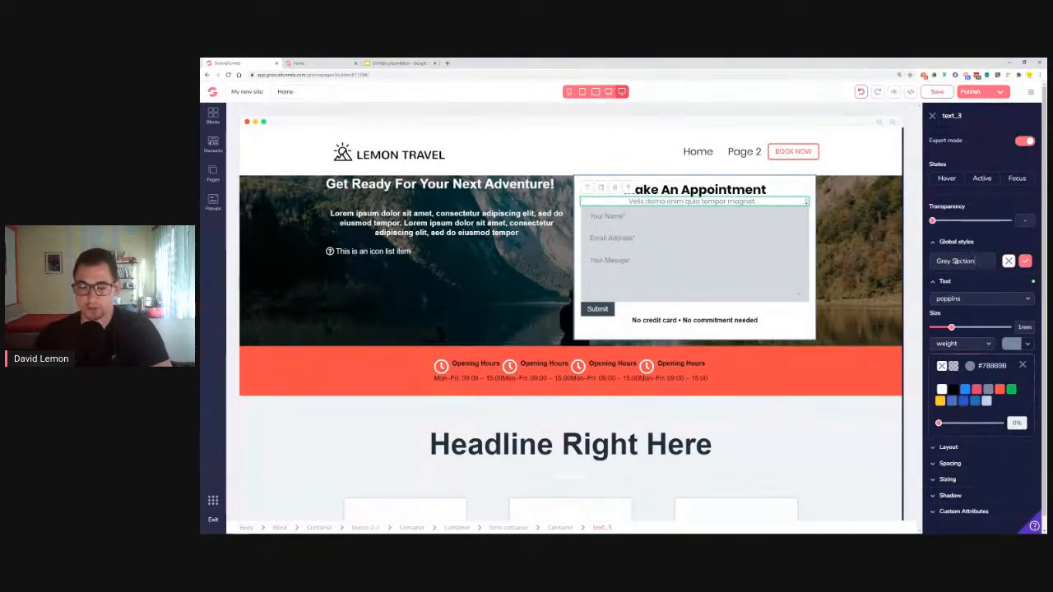
text( Sub)
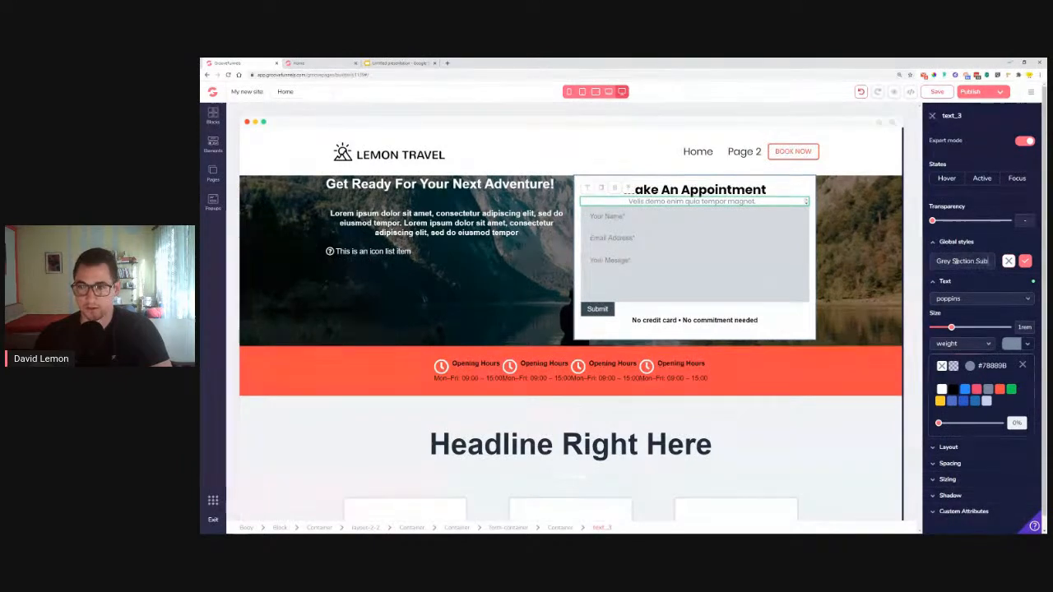
text(Title)
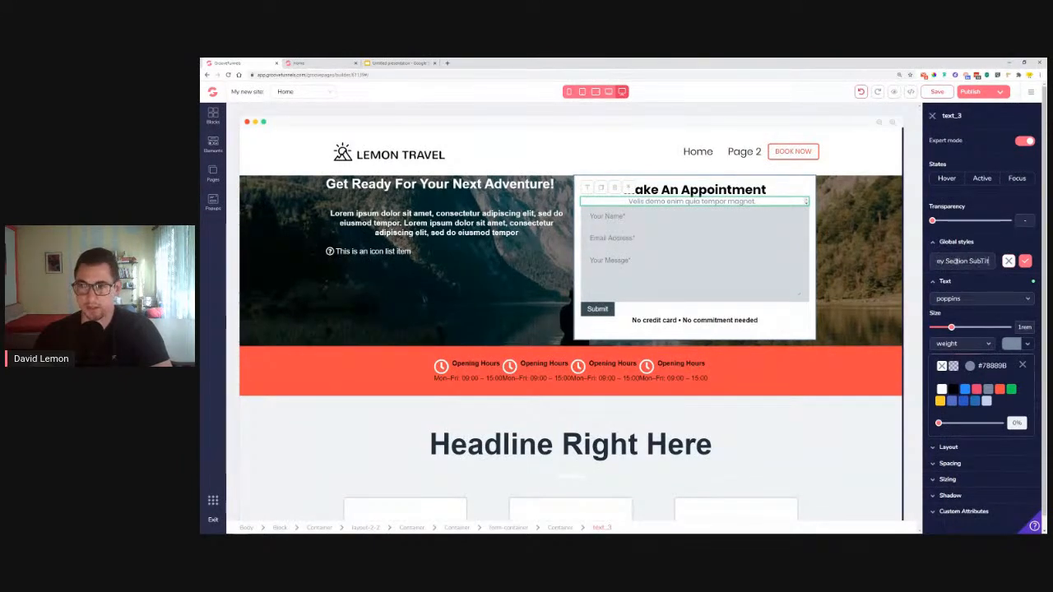
click(1025, 261)
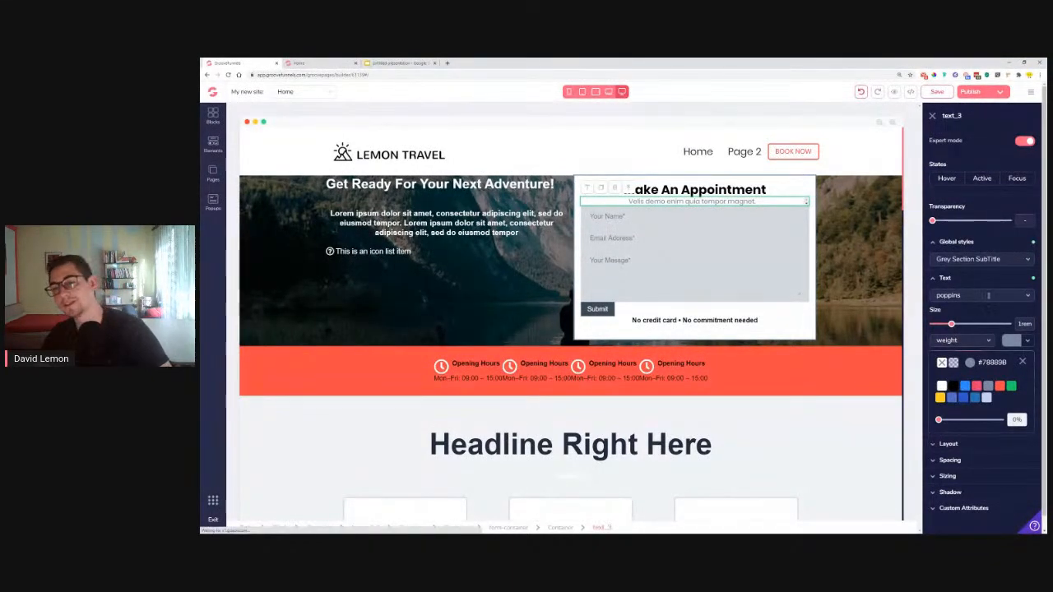
click(986, 281)
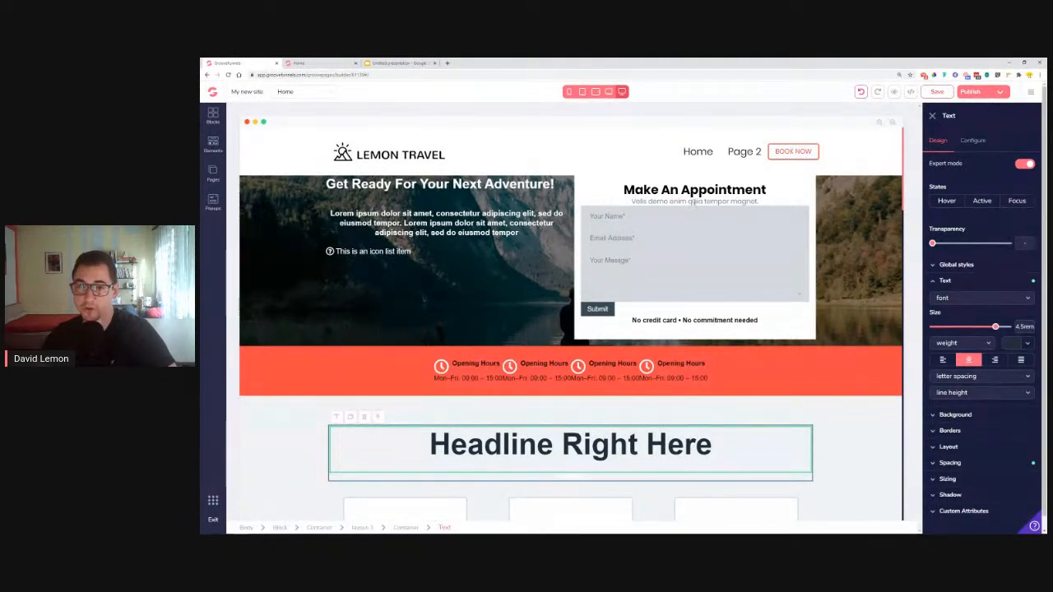
Apply Grey Section SubTitle to the 'No credit card' line and resize it to .875rem
click(673, 320)
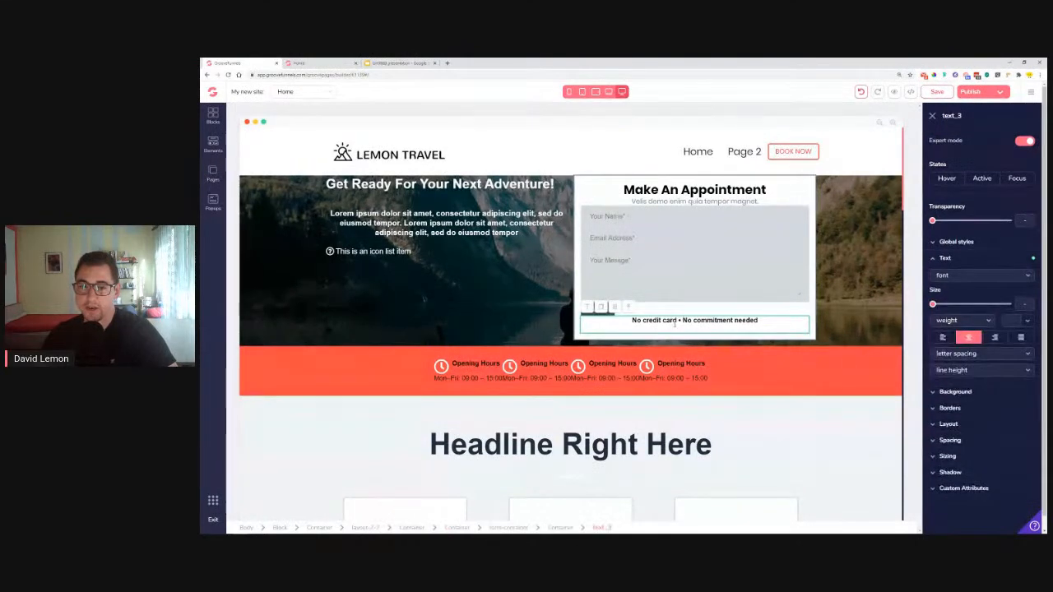
click(956, 242)
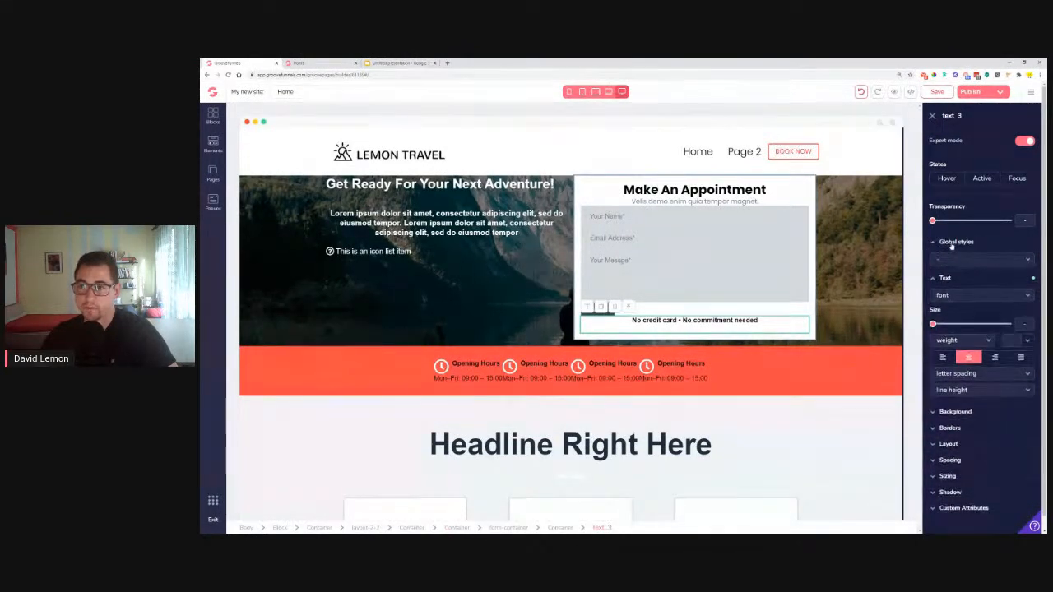
click(979, 260)
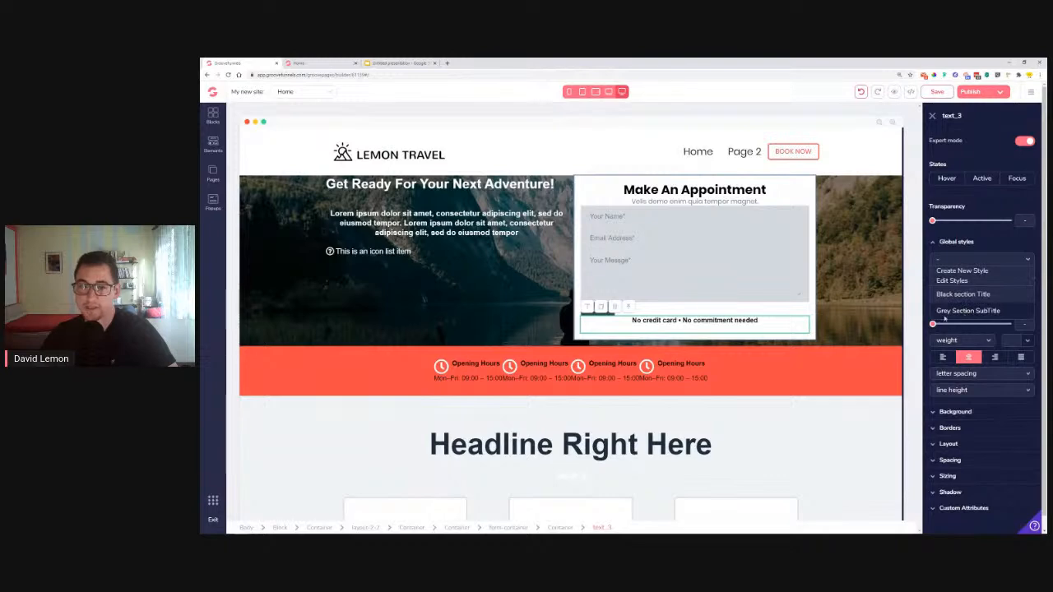
click(968, 311)
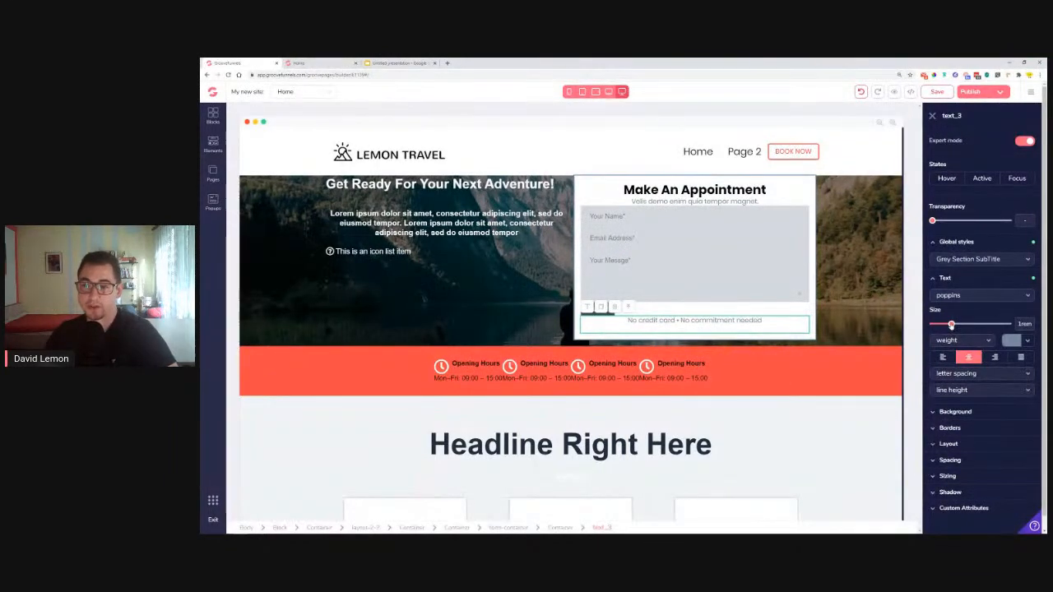
drag(952, 325, 945, 325)
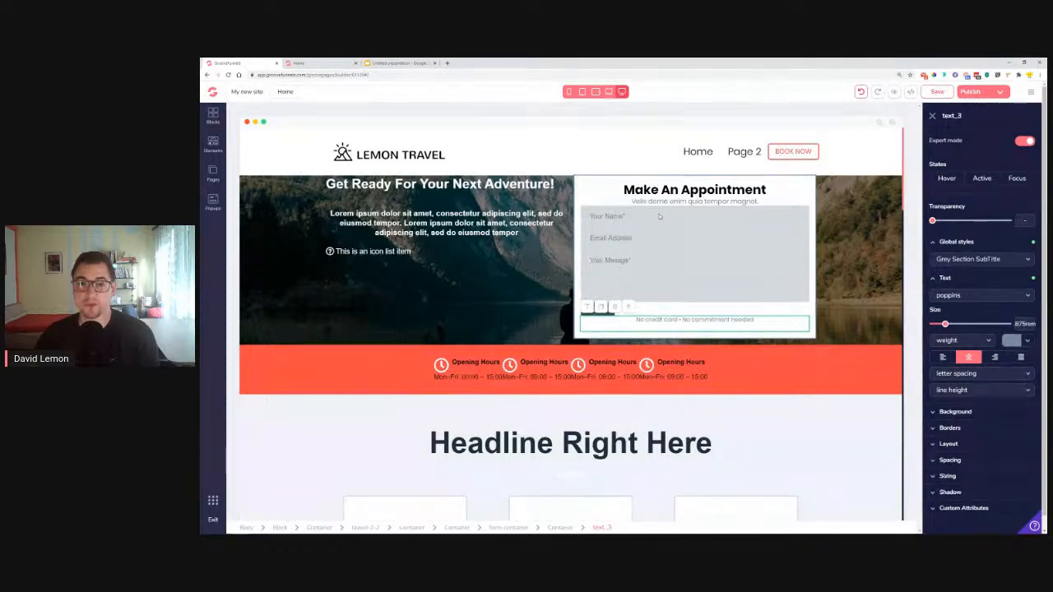
click(590, 215)
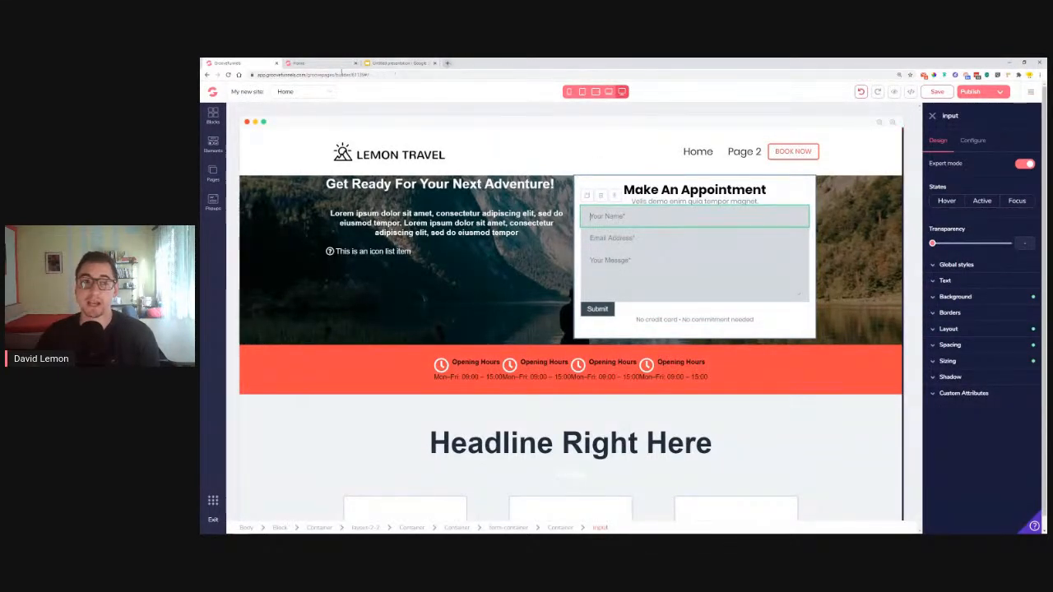
Search Google for 'text icons', open coolsymbol.com and copy the envelope symbol
click(322, 64)
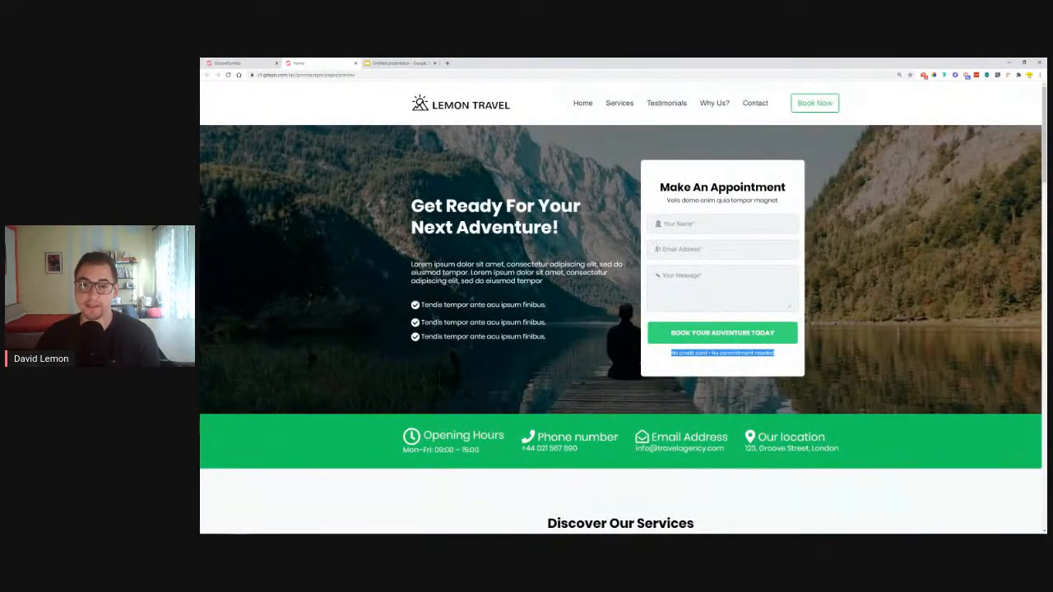
click(447, 62)
text(text icons)
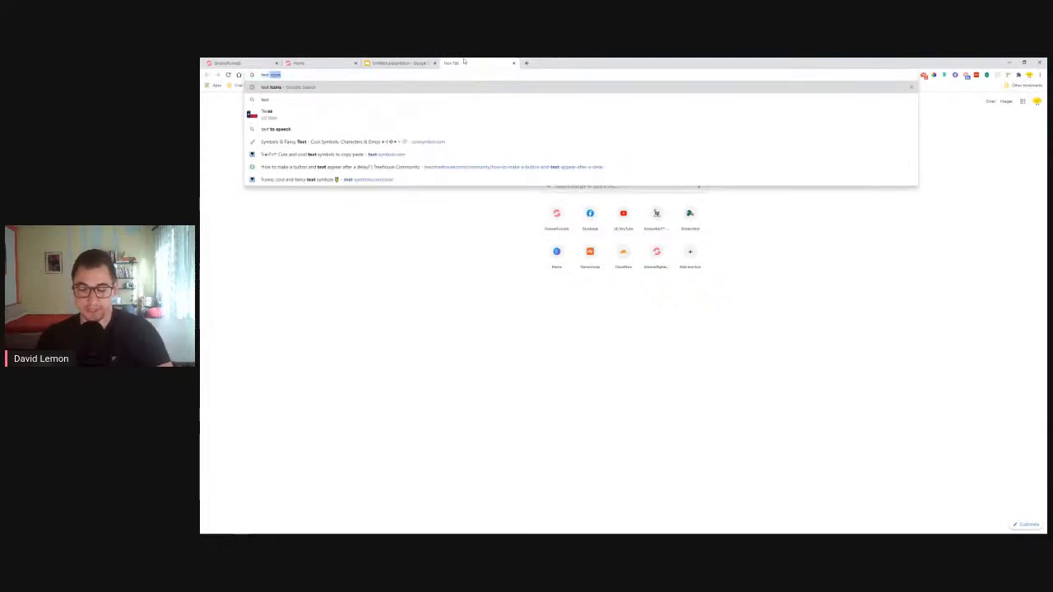
key(Return)
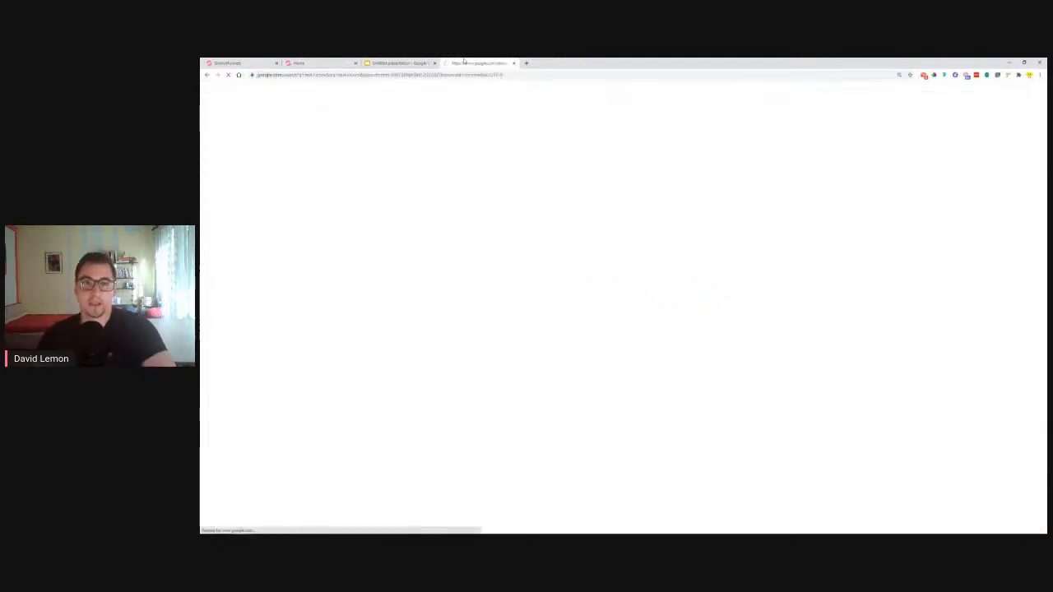
click(317, 189)
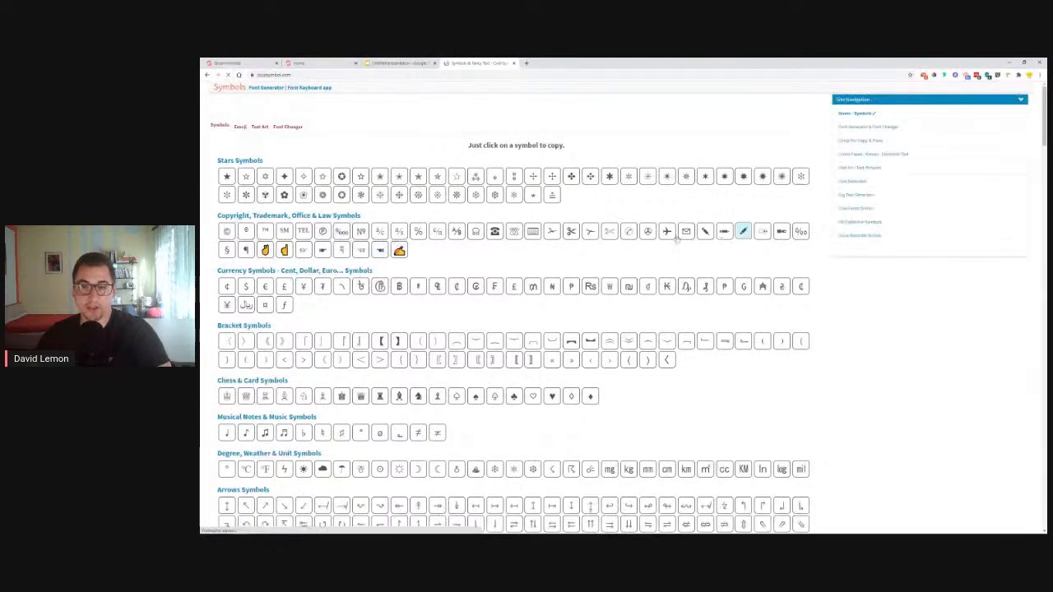
click(686, 232)
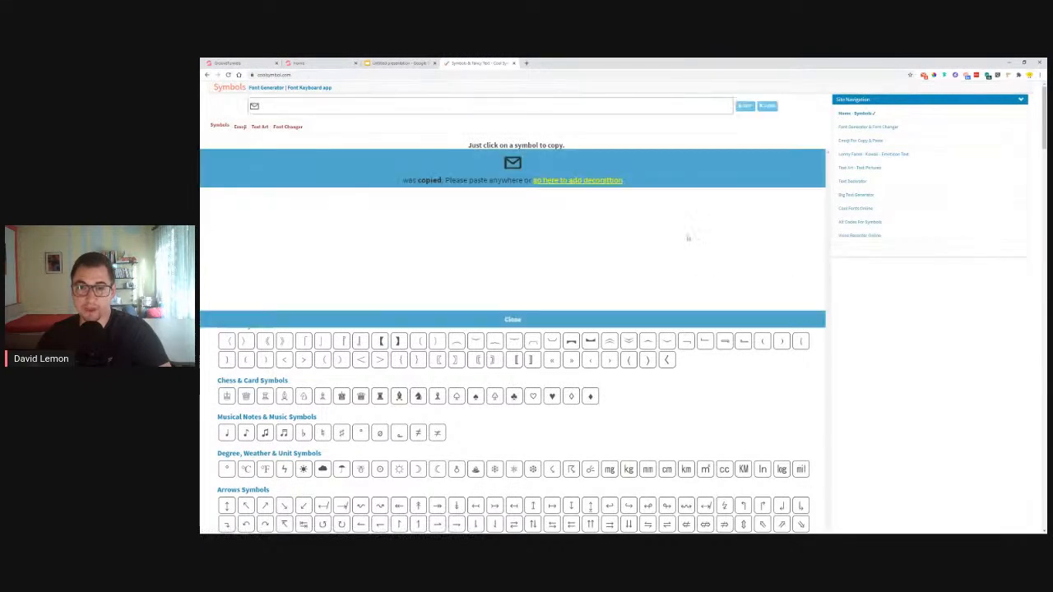
click(513, 321)
Add the envelope symbol to the start of the Email Address placeholder
click(244, 61)
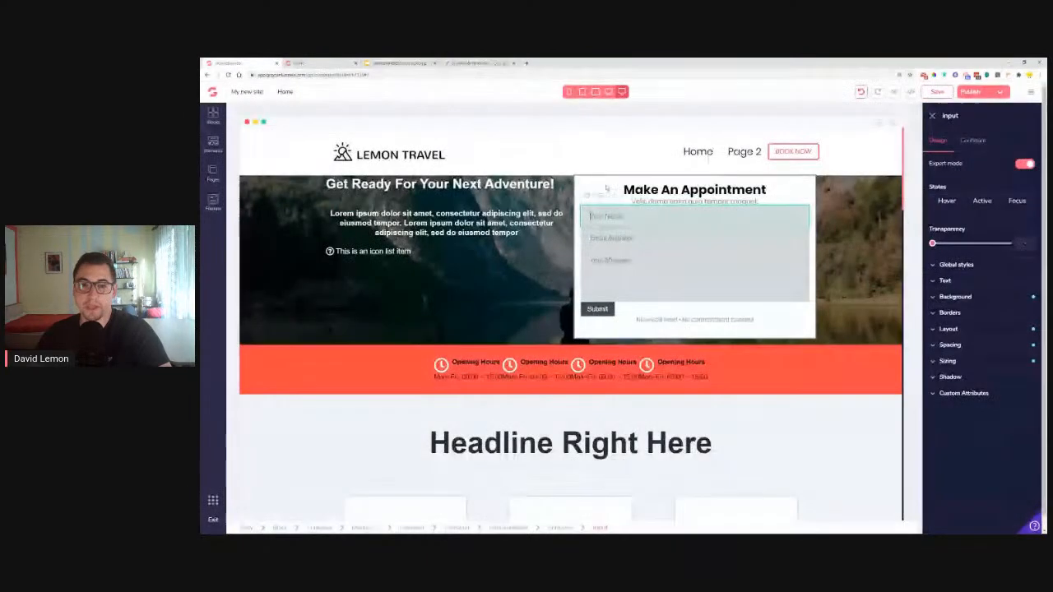
click(973, 141)
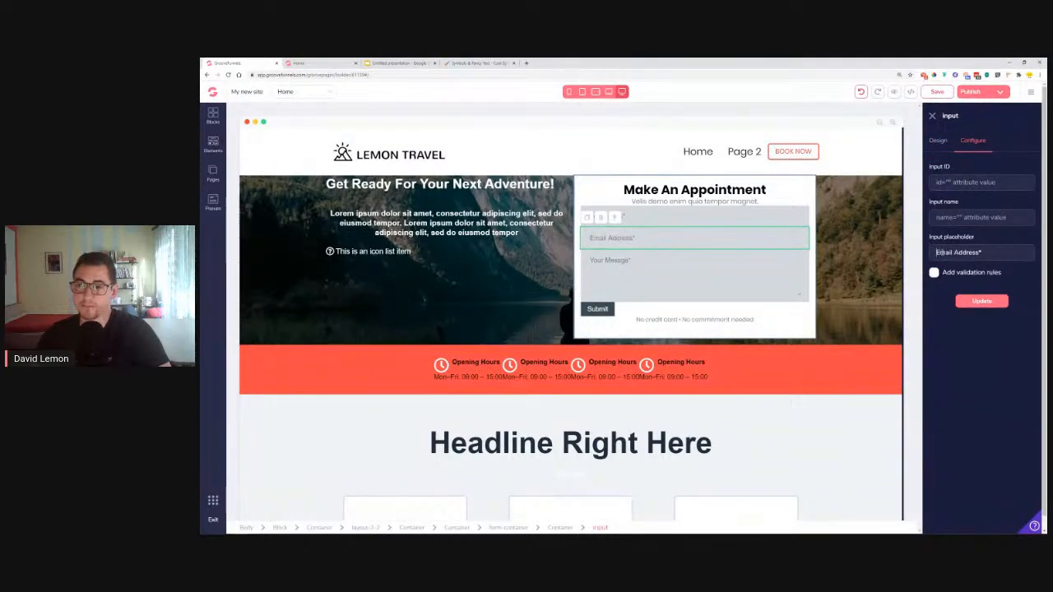
text(✉)
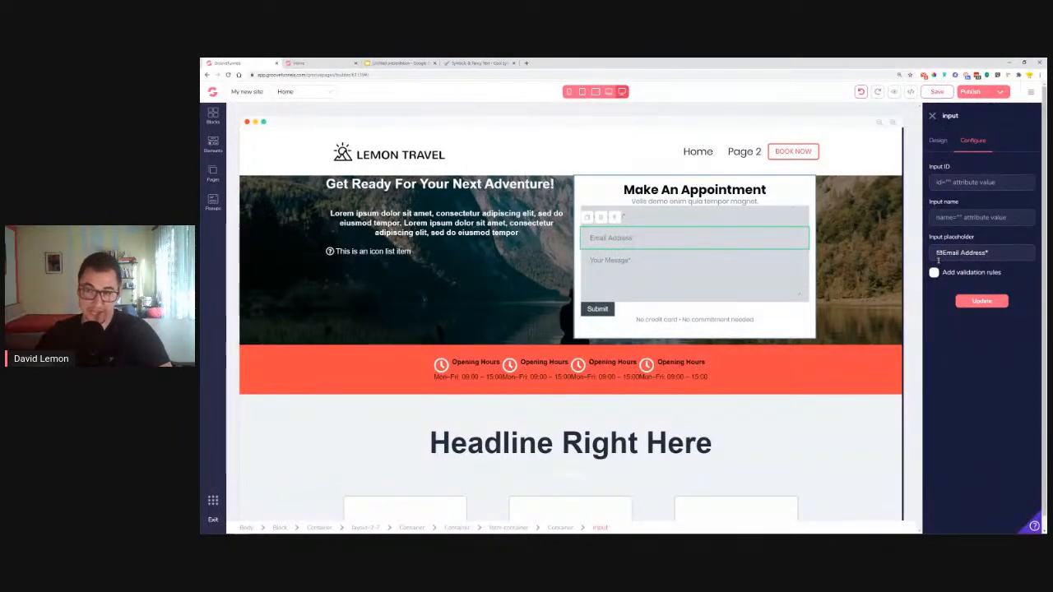
click(981, 300)
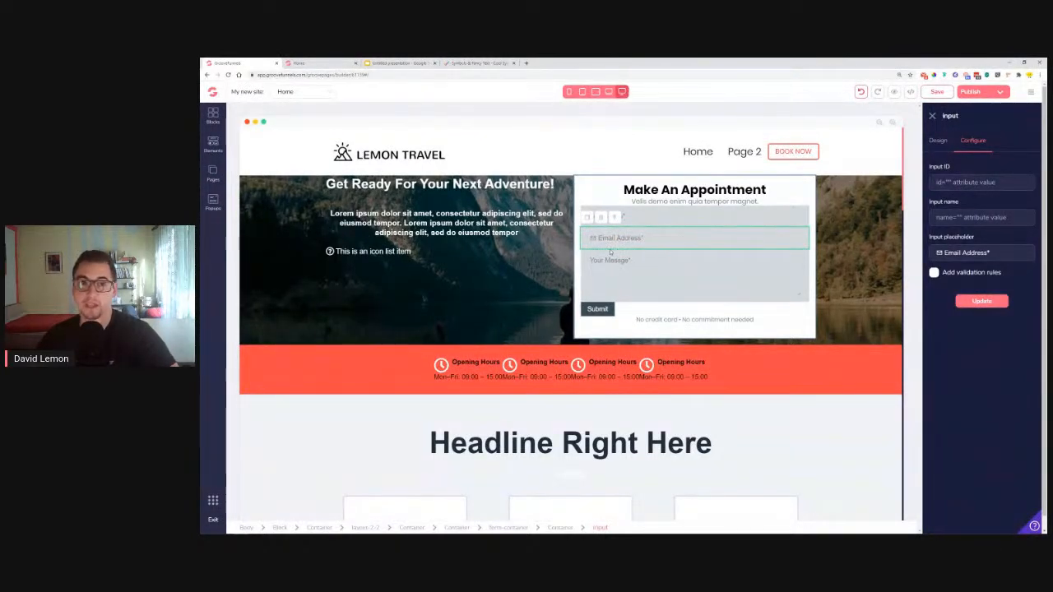
Copy the pencil symbol and put it before the 'Your Messge*' placeholder
click(482, 62)
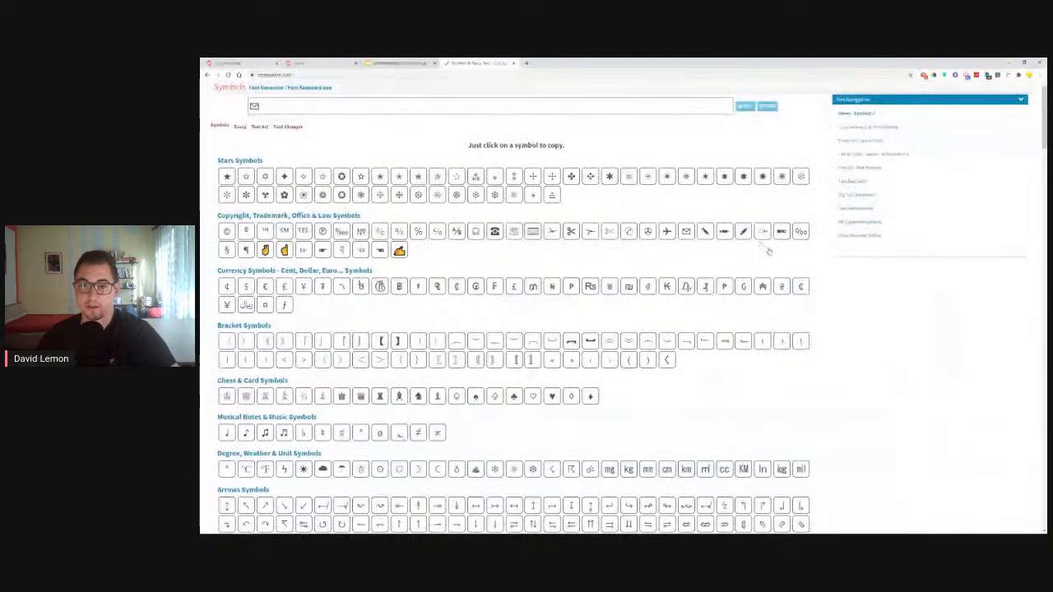
click(706, 232)
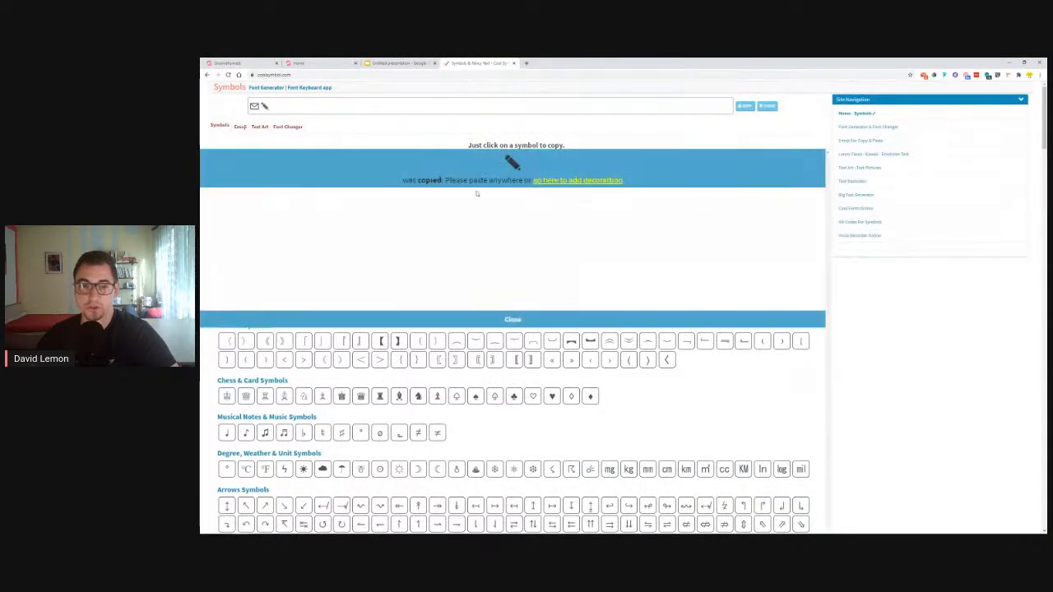
click(512, 320)
click(231, 62)
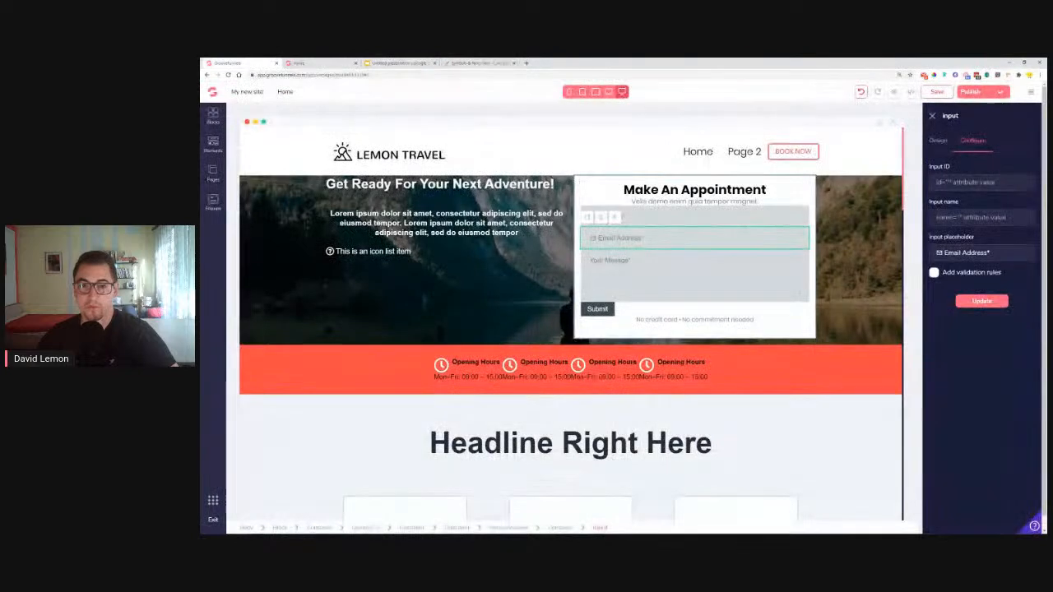
click(637, 261)
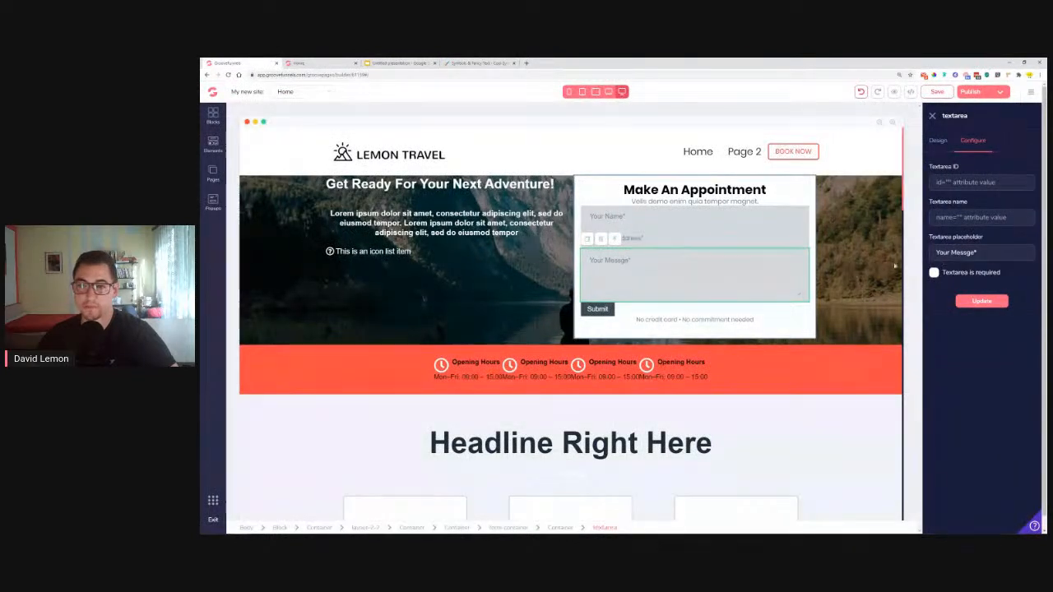
click(939, 253)
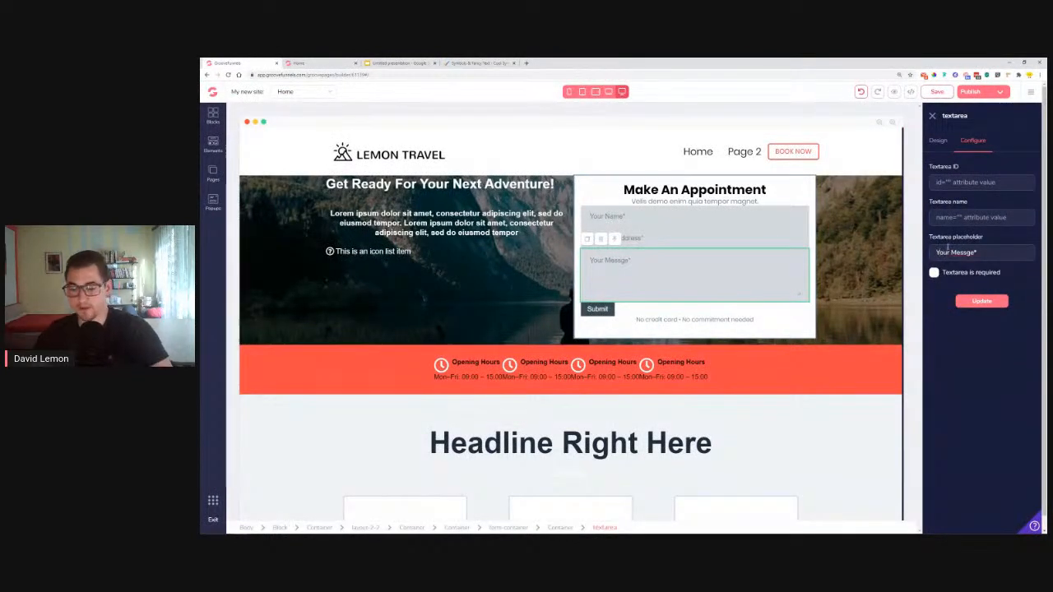
key(ctrl+v)
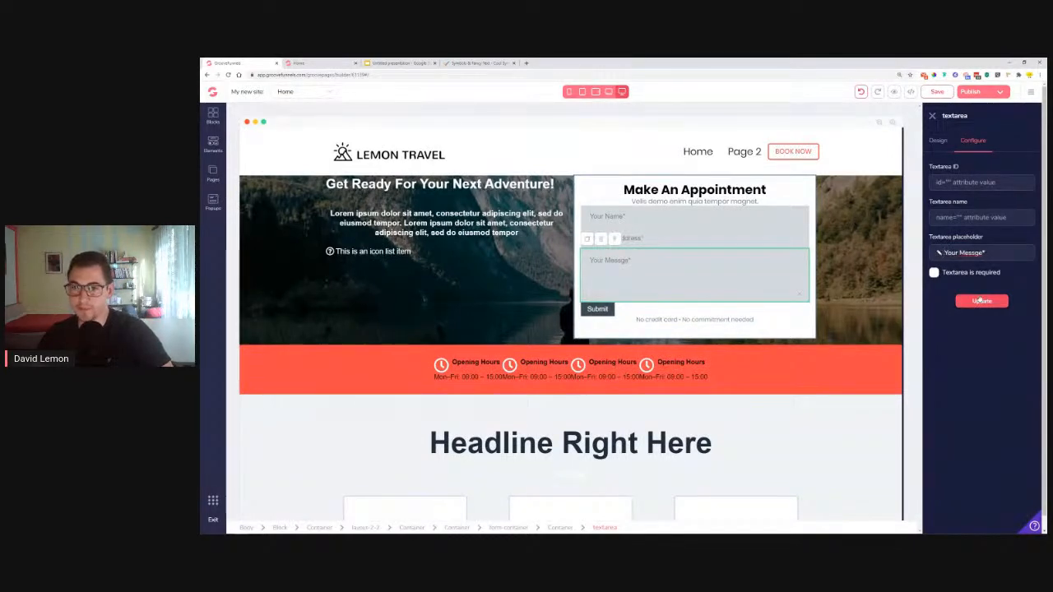
click(983, 302)
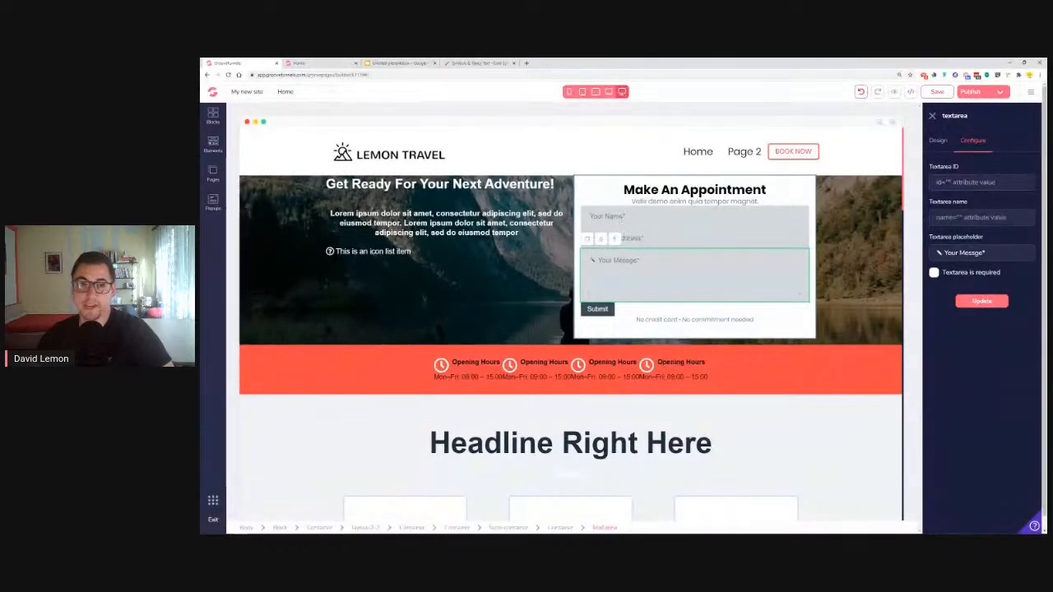
click(486, 63)
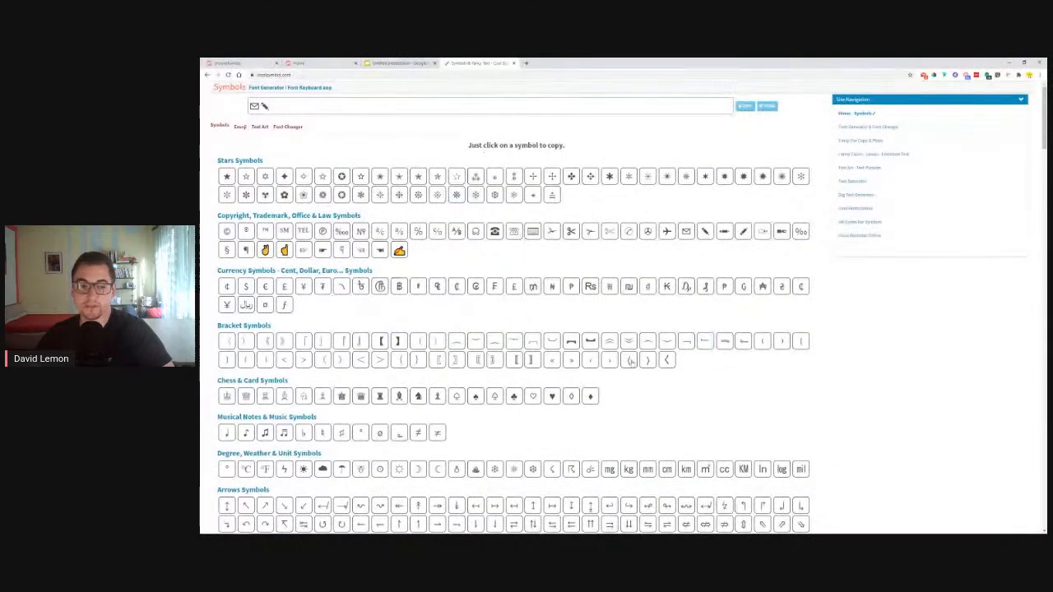
Search Google for 'user text icons' and look through the results
scroll(754, 379, down, 2)
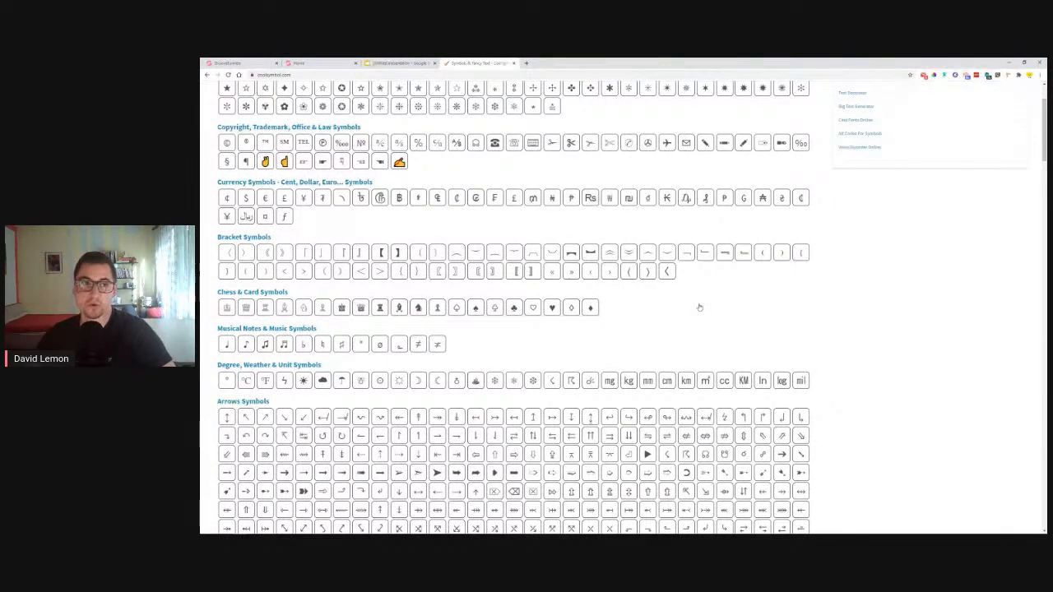
scroll(699, 306, down, 9)
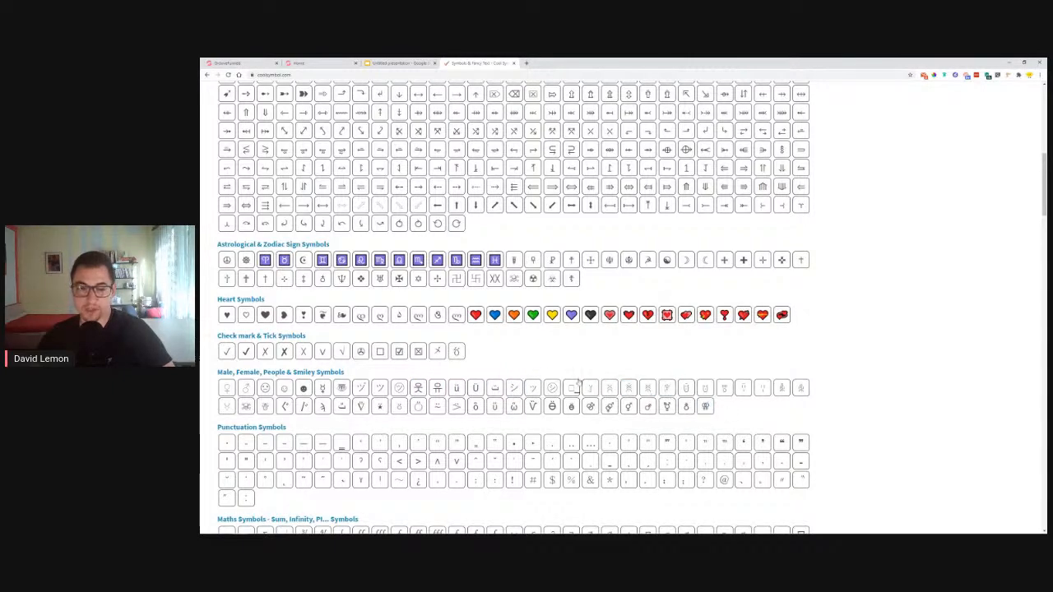
scroll(582, 380, up, 10)
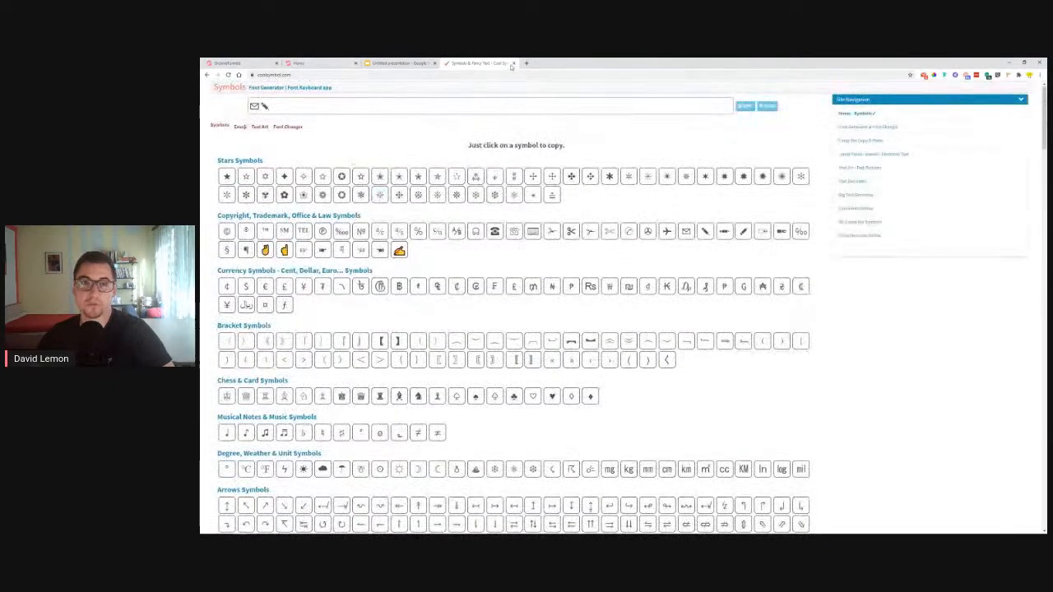
click(207, 74)
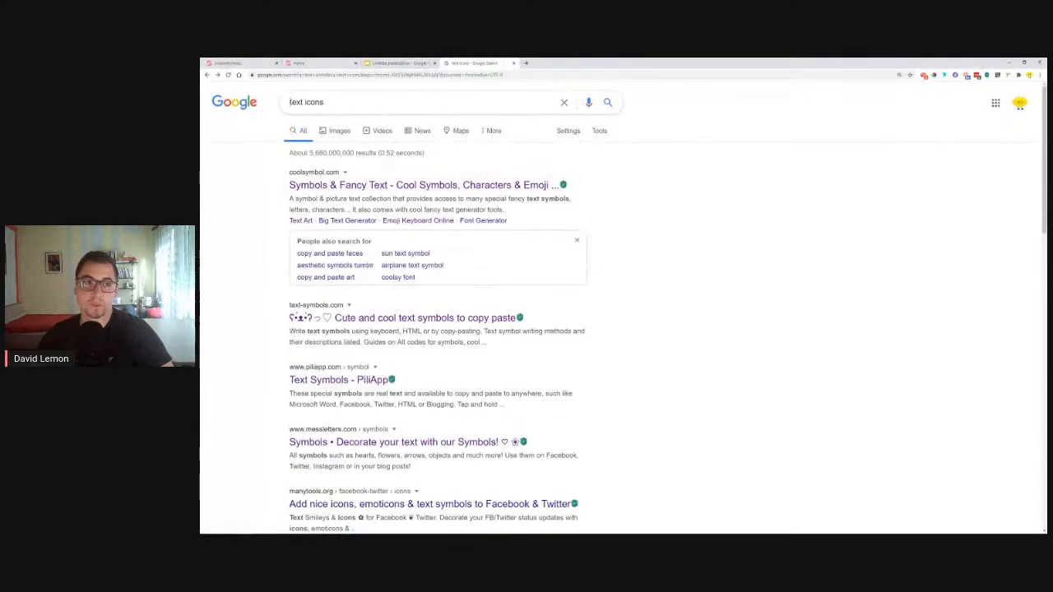
click(289, 102)
text(user)
key(Return)
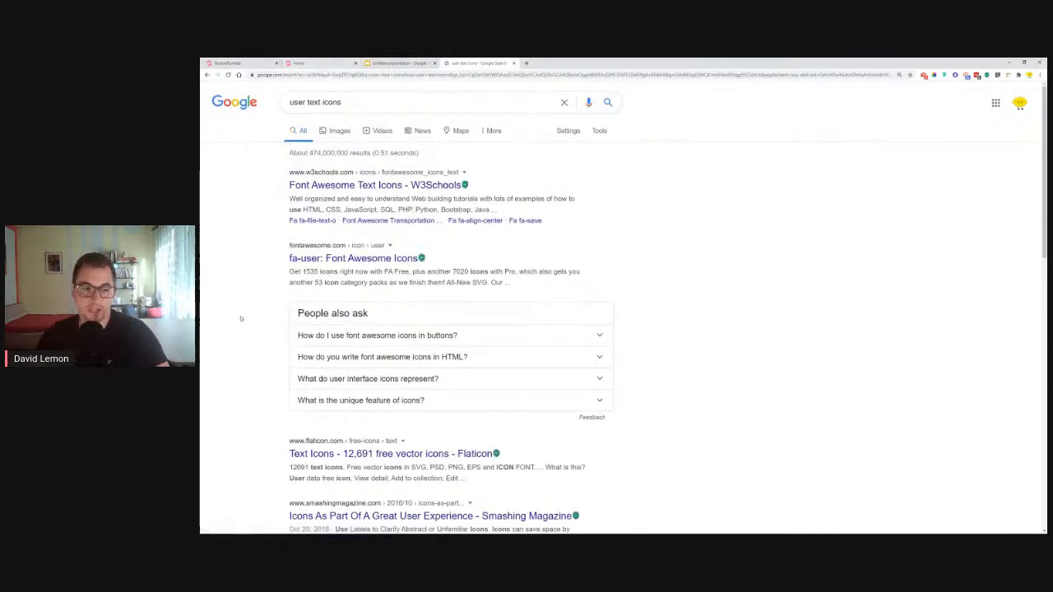
scroll(241, 319, down, 3)
scroll(241, 319, up, 3)
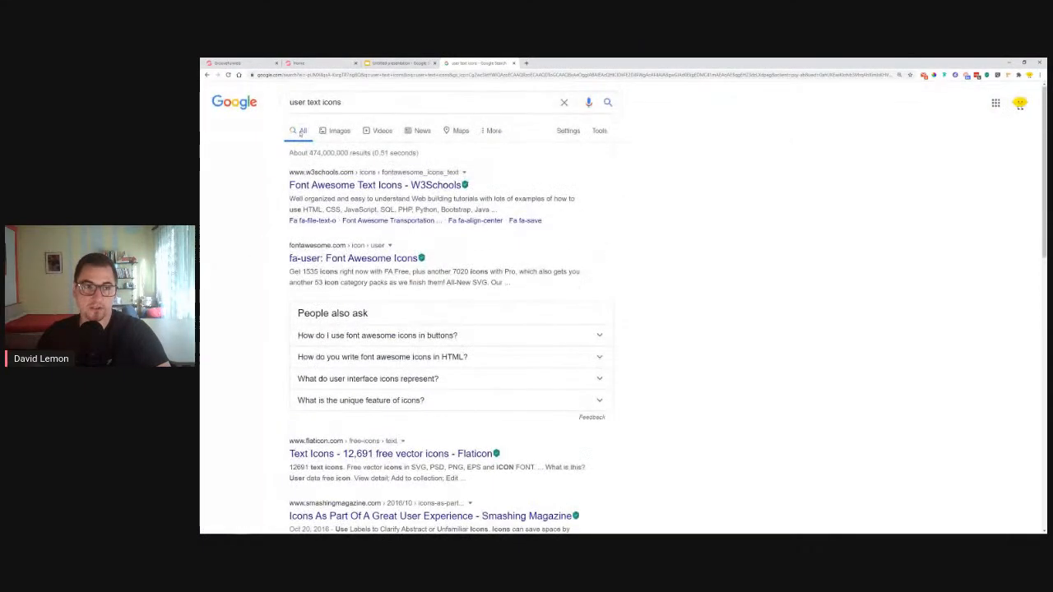
scroll(224, 324, down, 6)
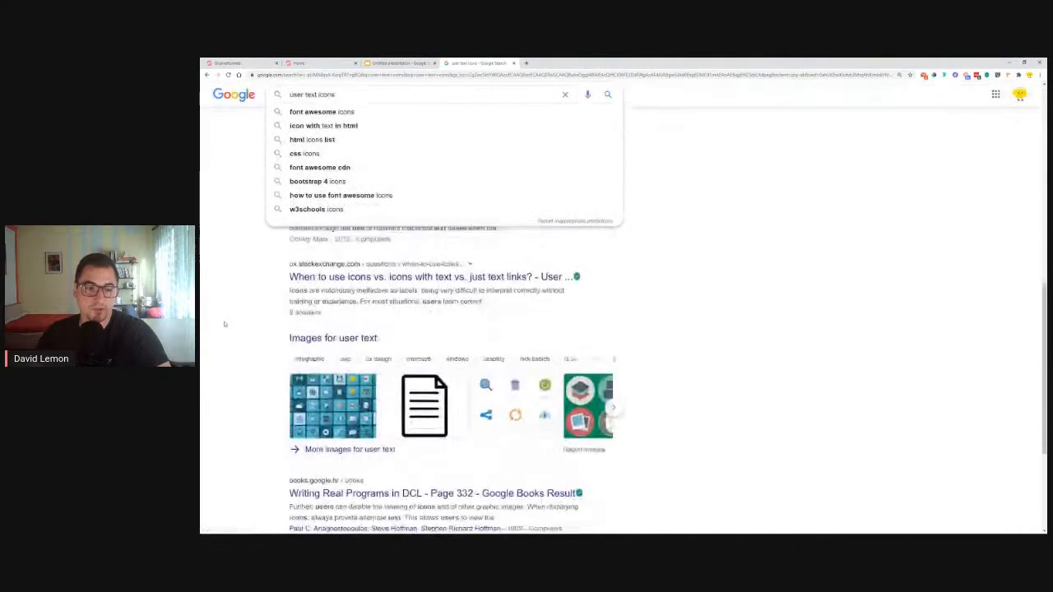
scroll(224, 324, down, 1)
scroll(223, 324, up, 3)
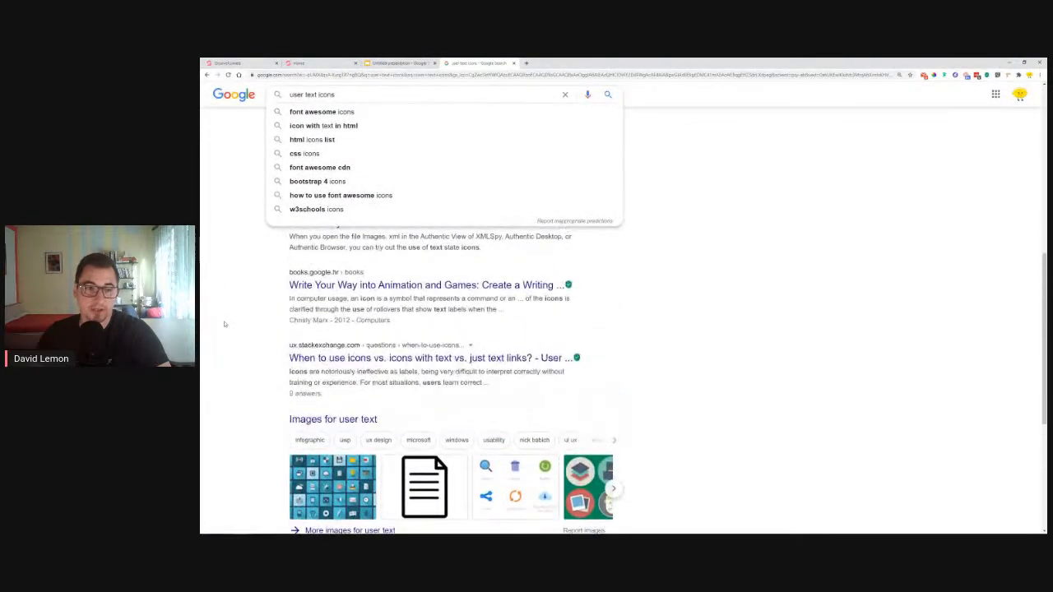
scroll(223, 324, up, 1)
scroll(706, 302, up, 6)
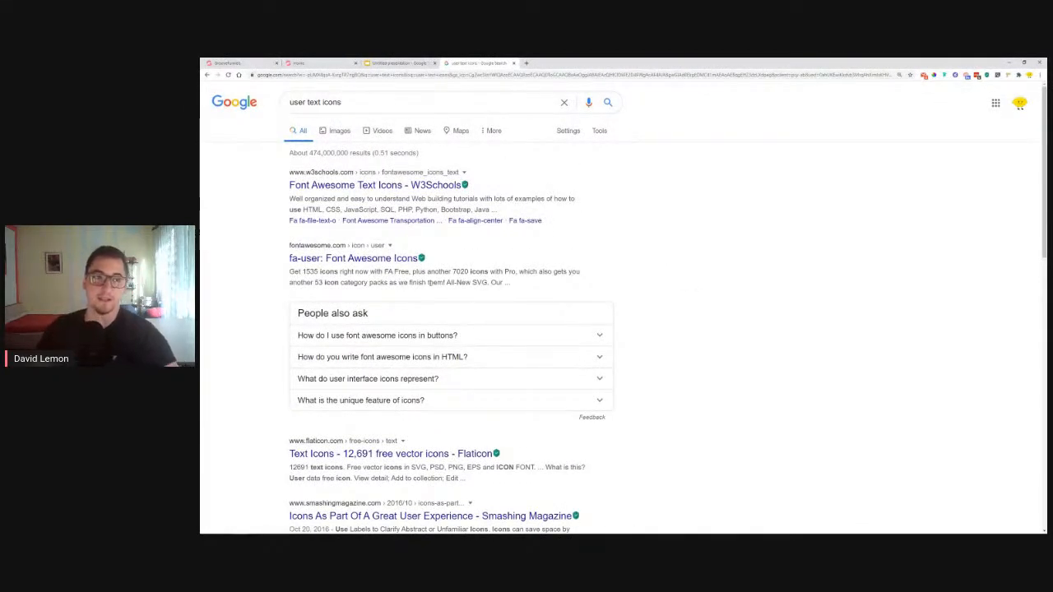
click(238, 62)
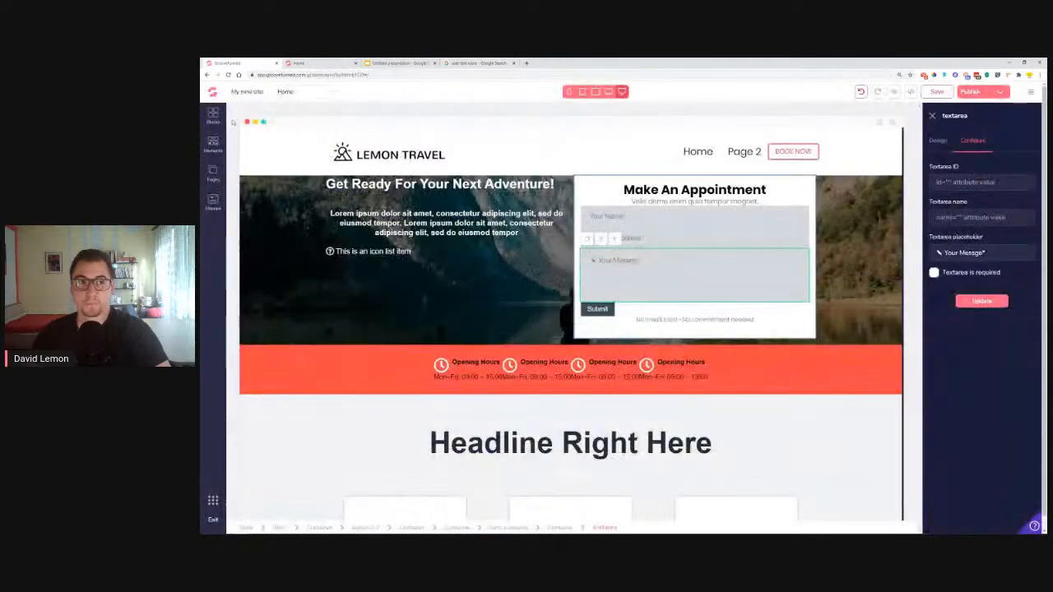
Close the Google results and extra GrooveFunnels loading tabs, ending in the page builder
middle_click(213, 92)
click(313, 61)
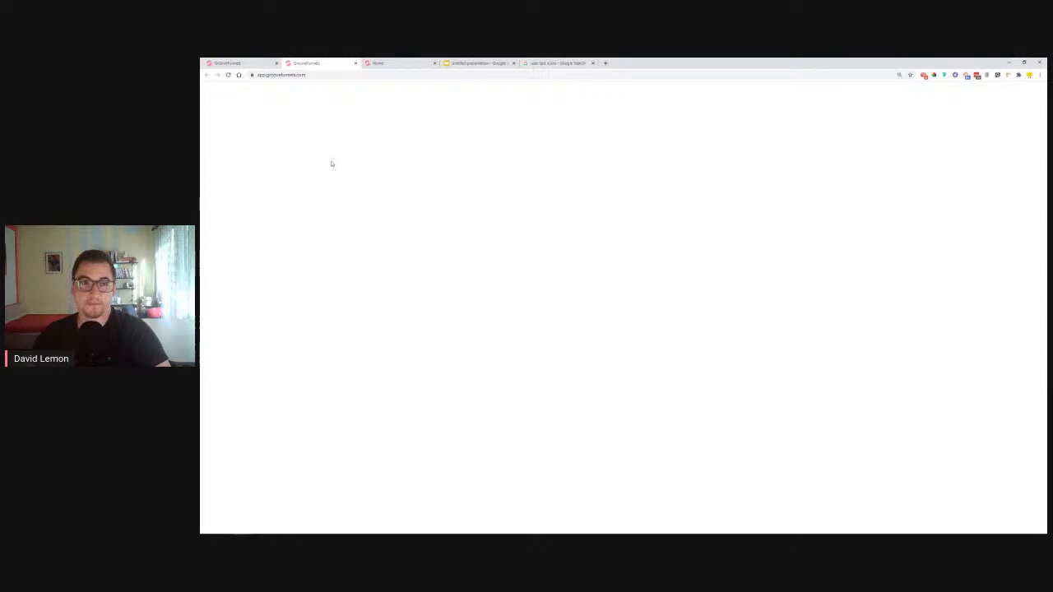
click(584, 63)
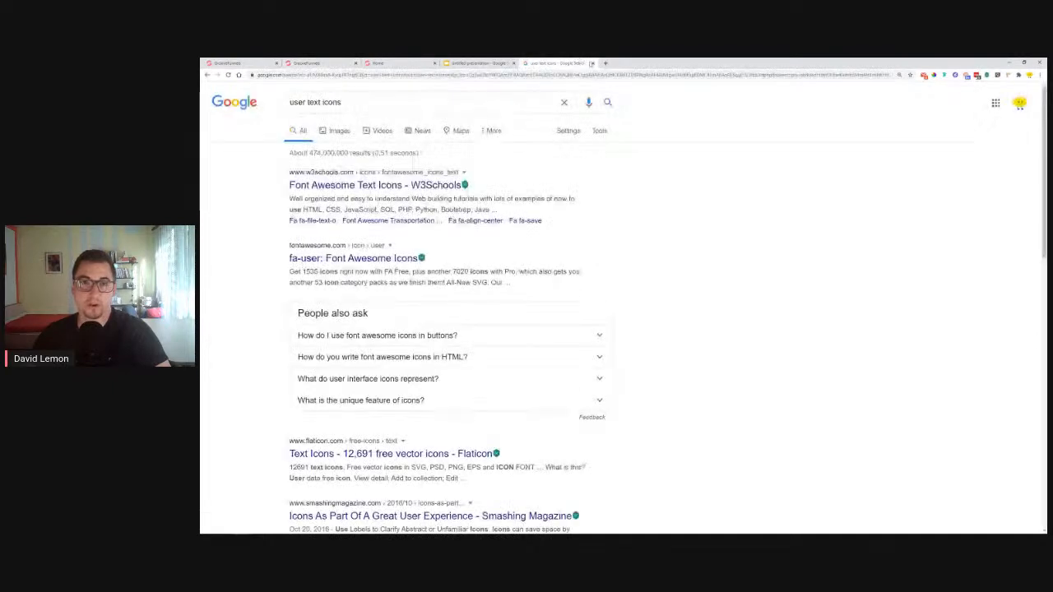
click(592, 64)
click(306, 62)
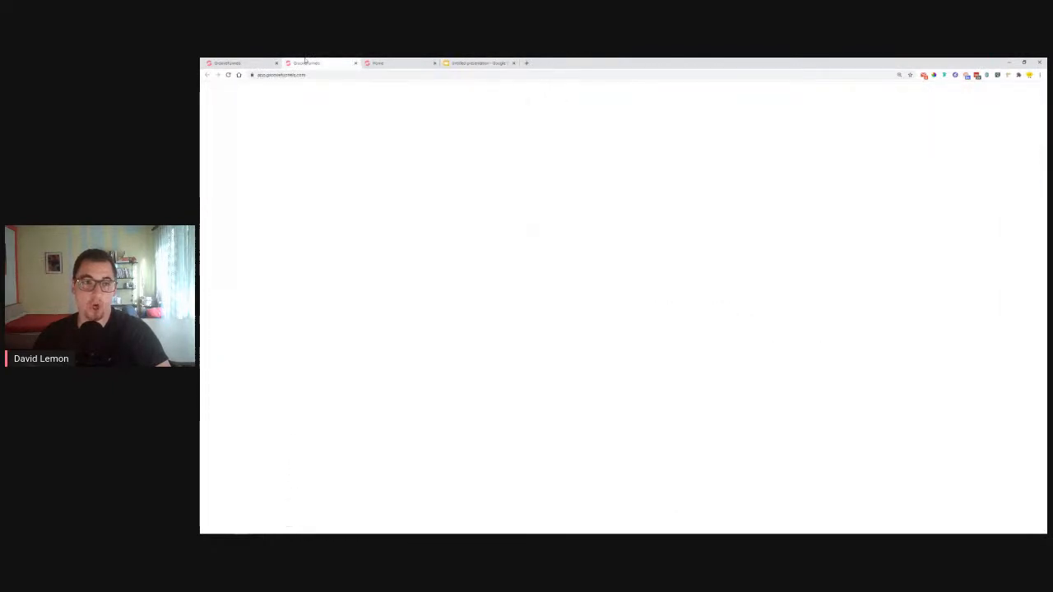
click(355, 63)
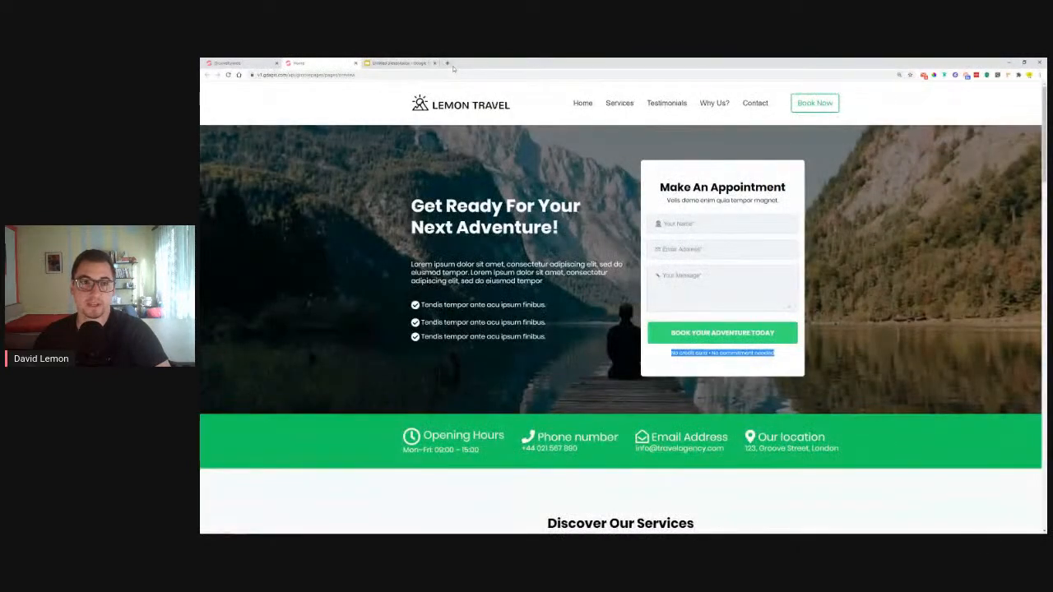
click(451, 63)
click(557, 216)
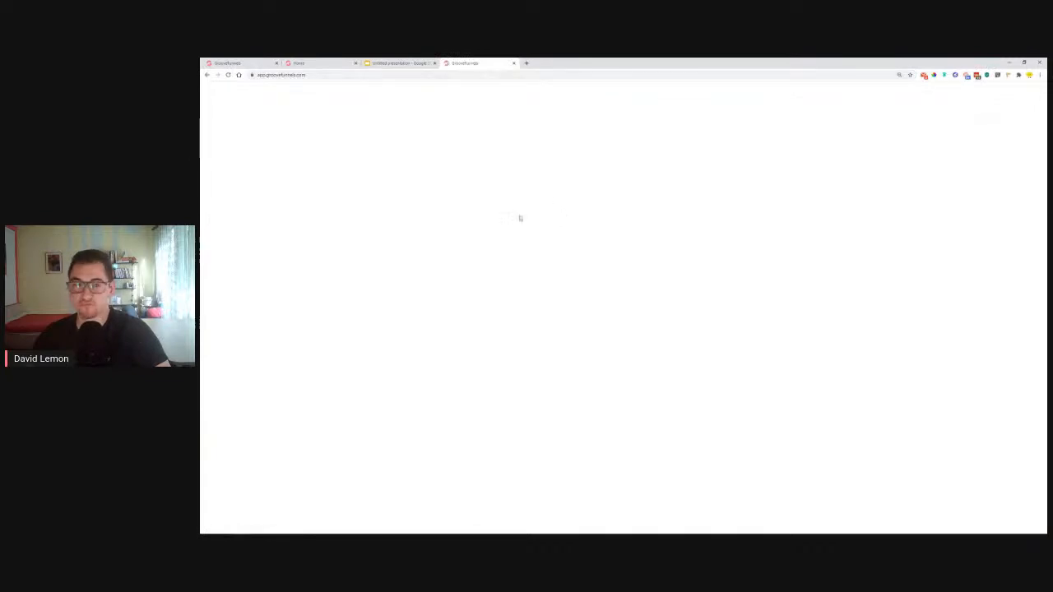
click(514, 63)
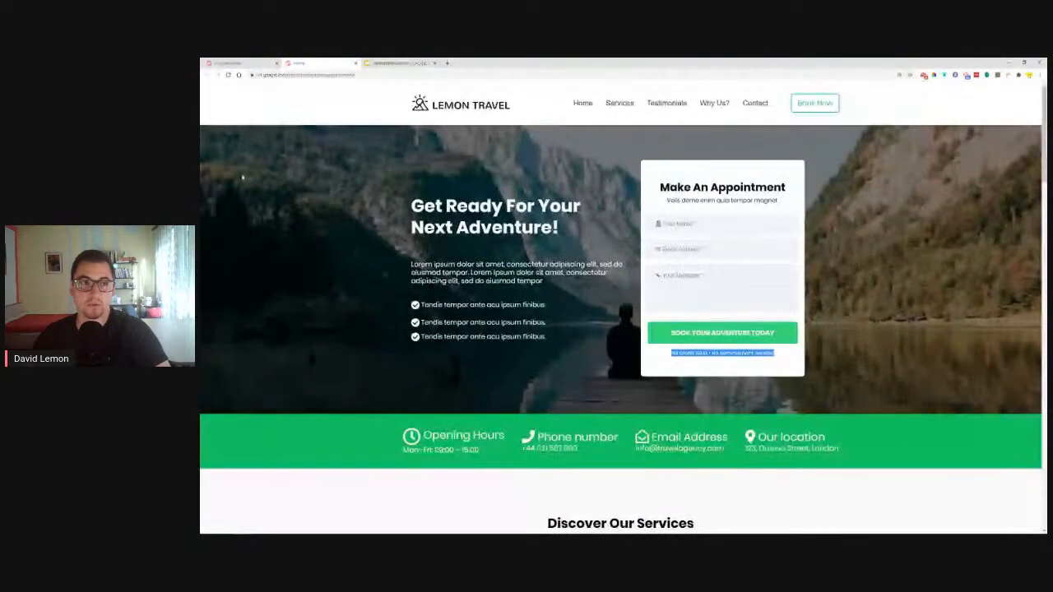
click(235, 63)
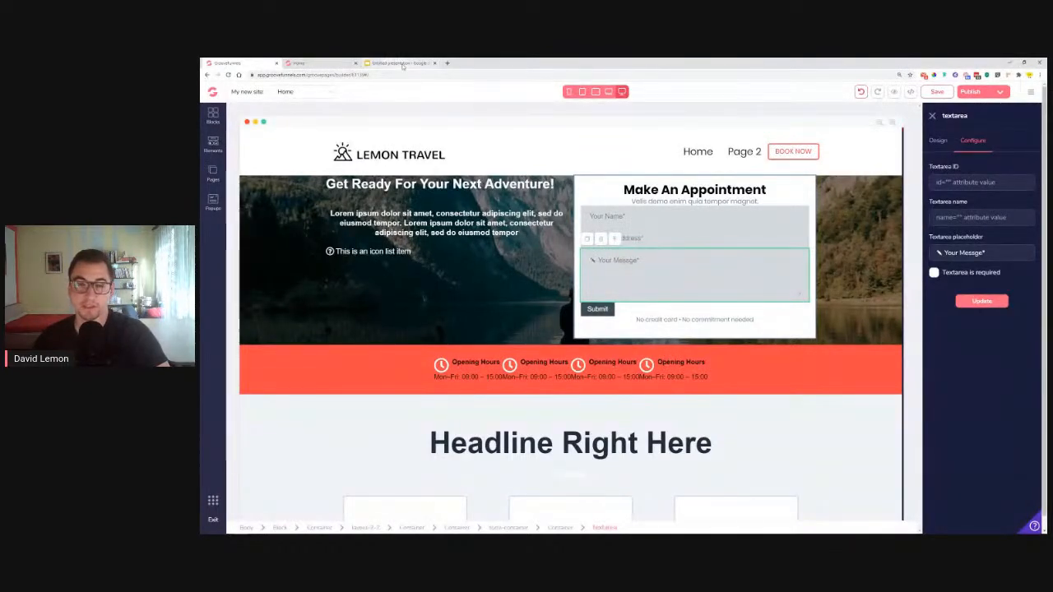
Lighten the Your Name input's background colour
click(592, 217)
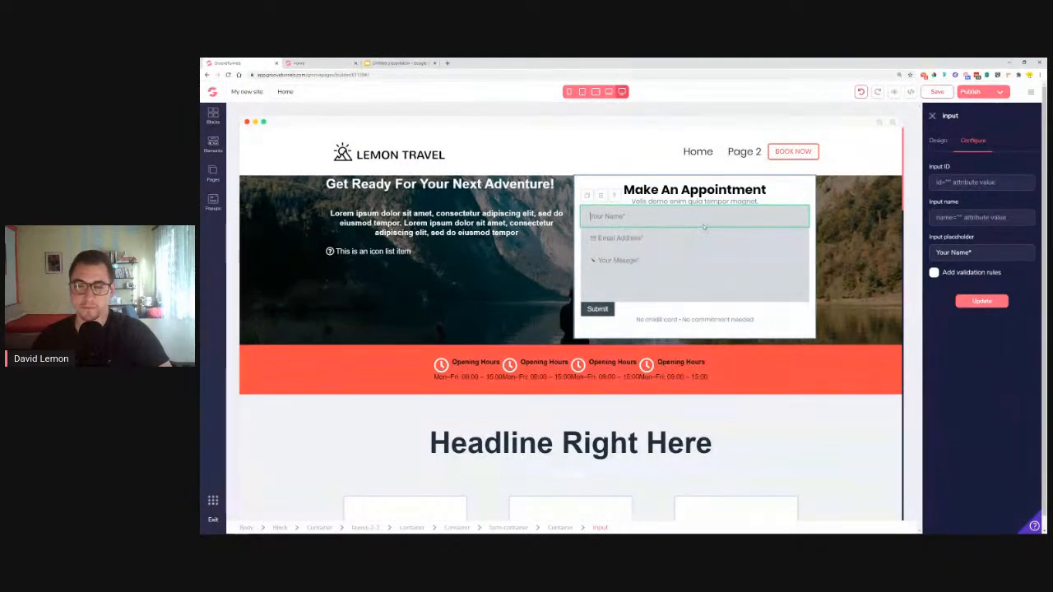
click(937, 140)
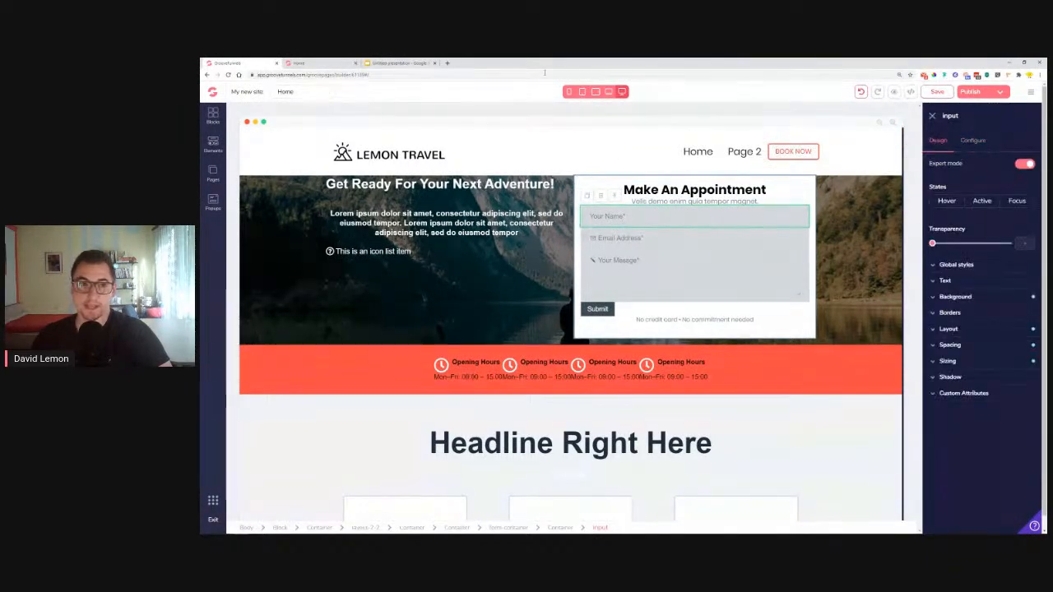
click(317, 63)
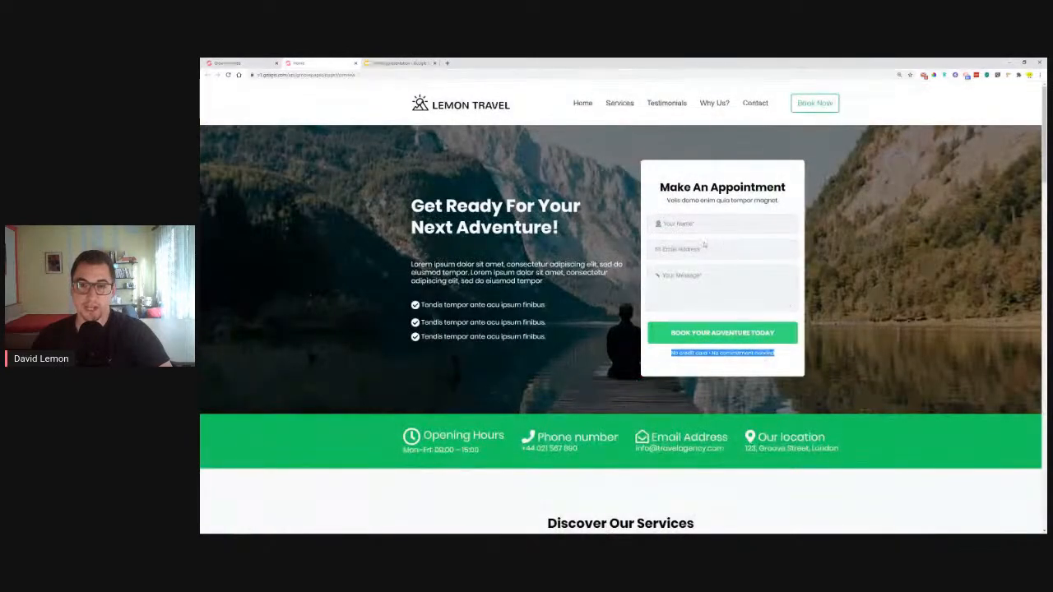
click(230, 63)
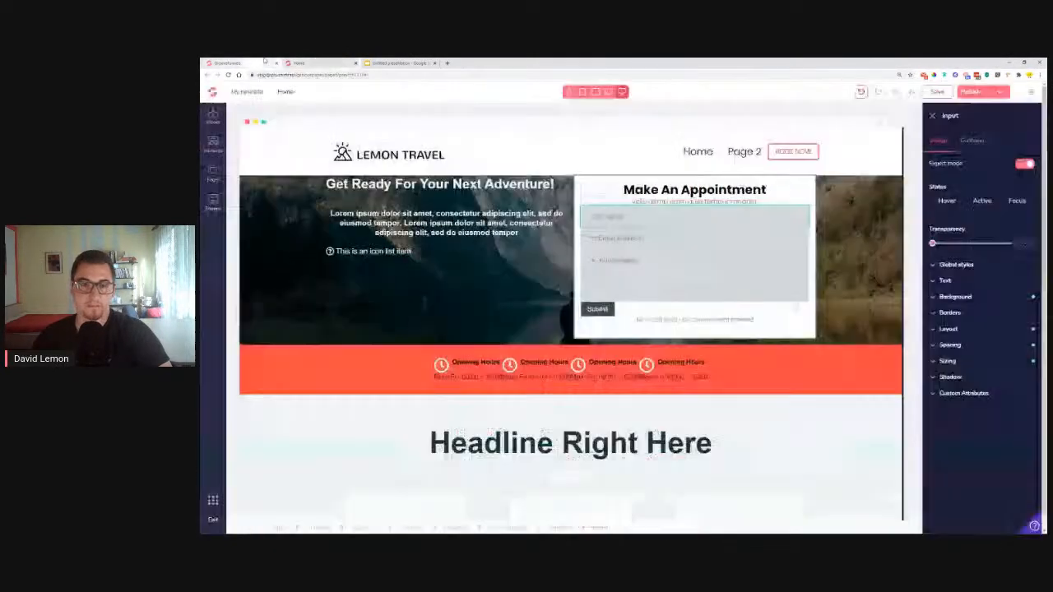
click(973, 297)
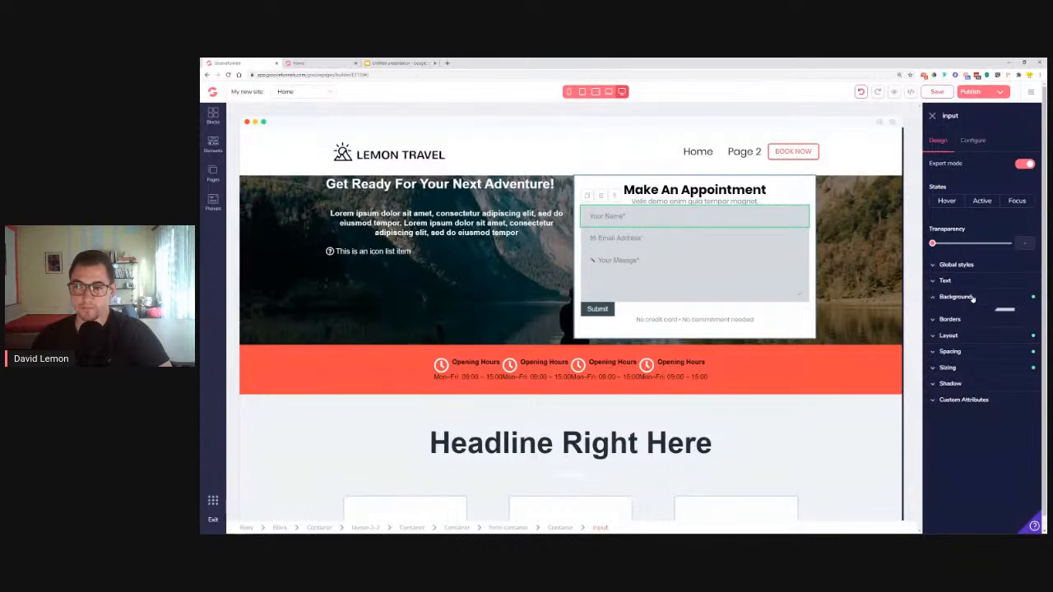
click(1005, 314)
mouse_move(985, 363)
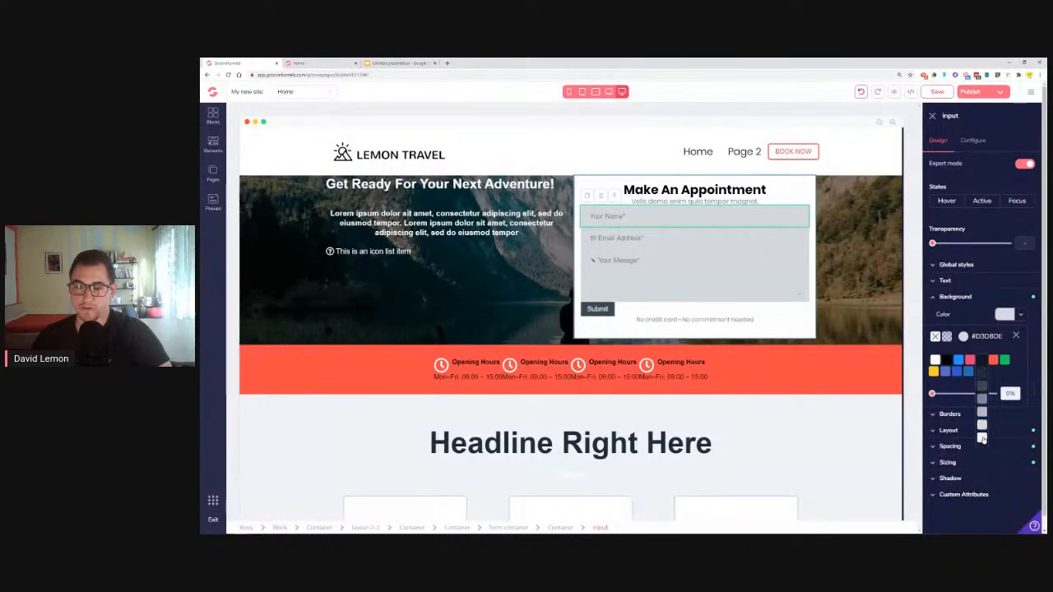
click(983, 439)
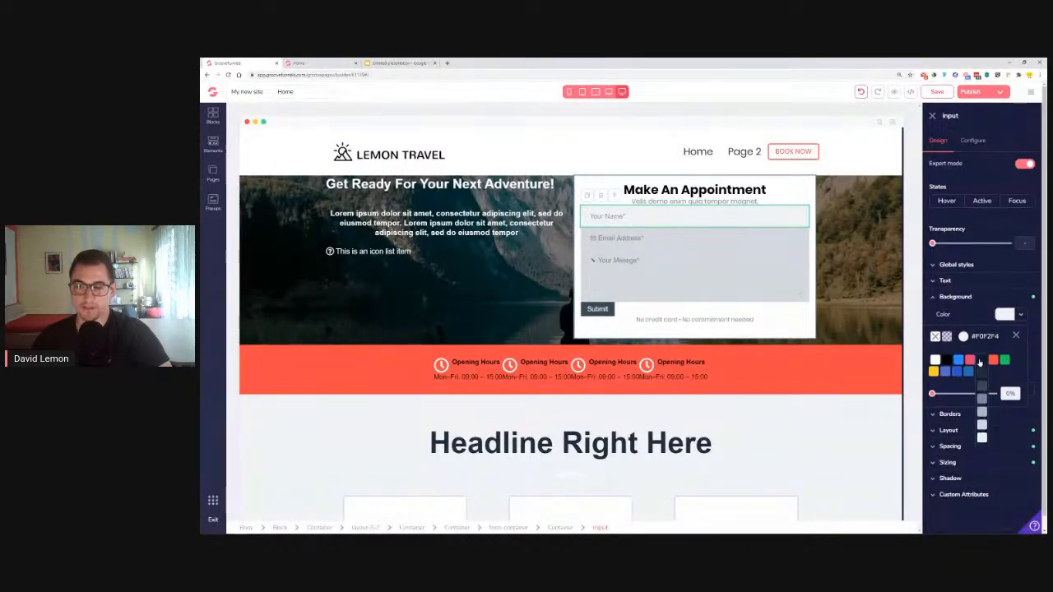
click(1016, 337)
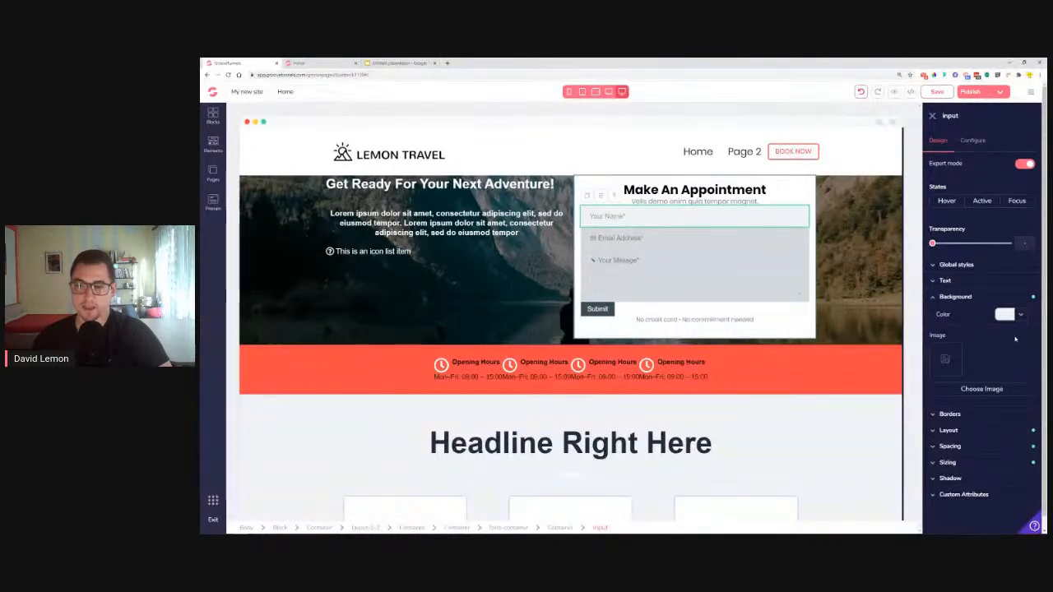
Give the input a 1px light grey (#D3DBDE) border on all four sides
click(946, 415)
scroll(945, 418, down, 1)
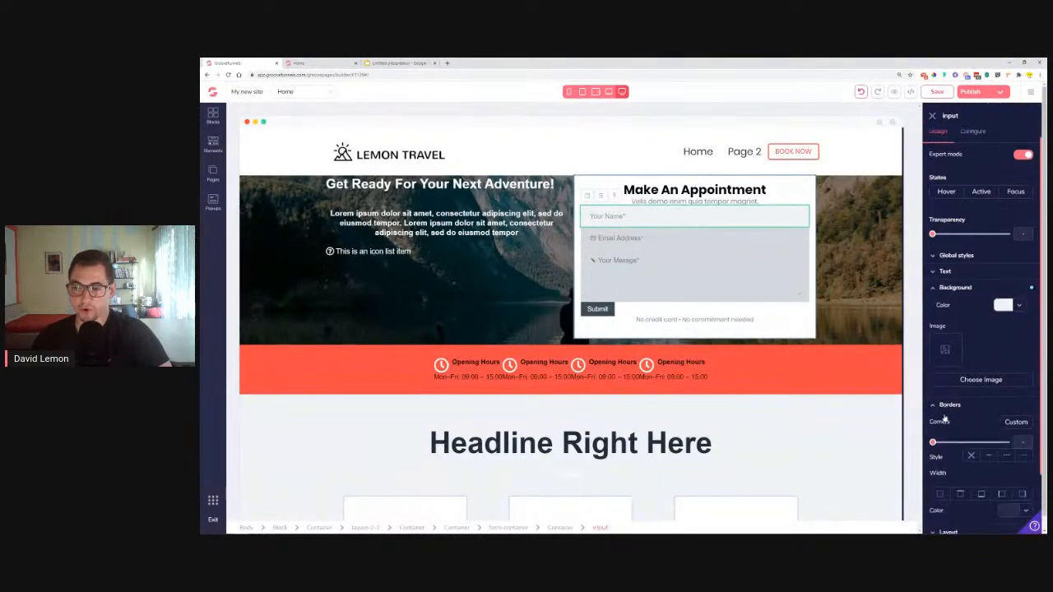
click(941, 424)
scroll(954, 424, down, 1)
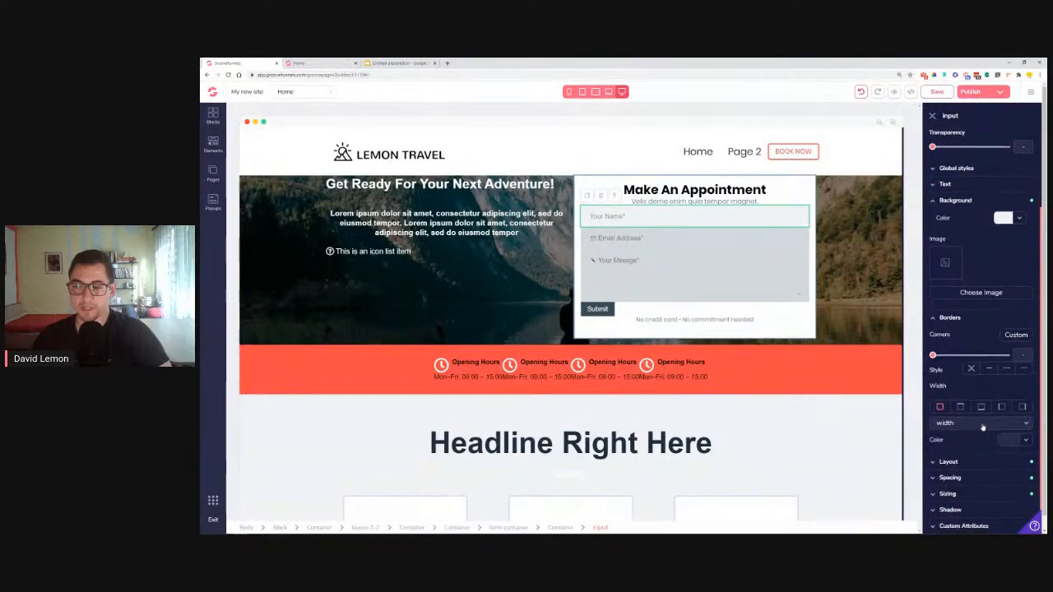
click(969, 421)
scroll(969, 437, down, 1)
click(969, 442)
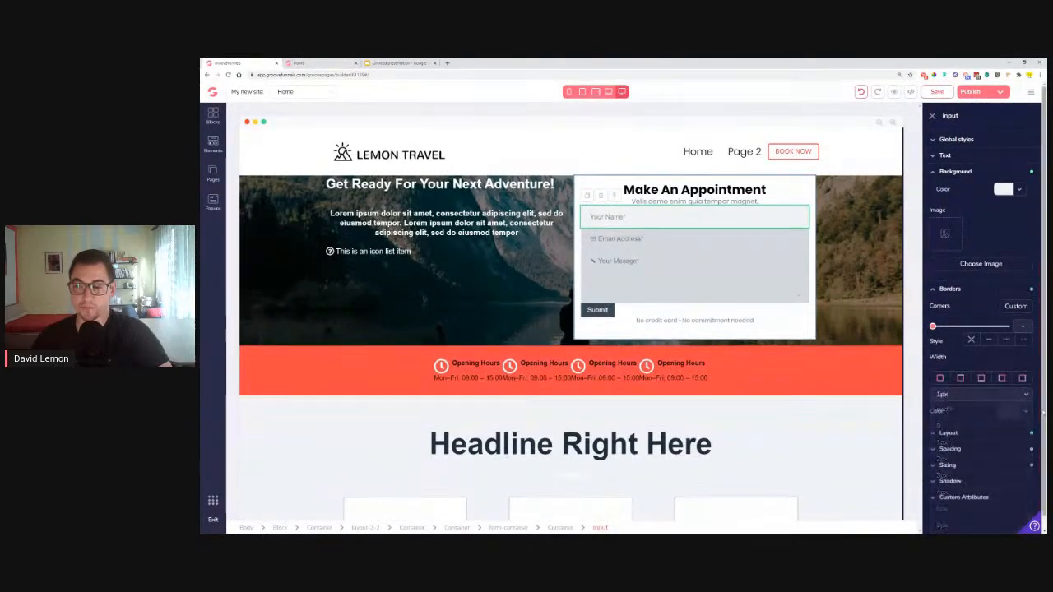
click(1025, 442)
scroll(987, 502, down, 2)
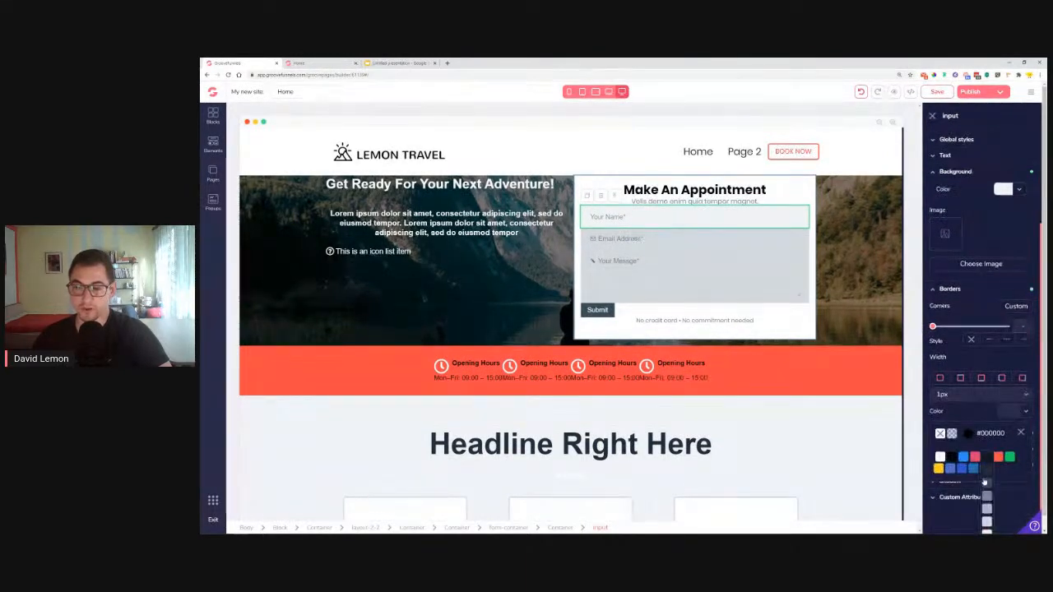
click(987, 512)
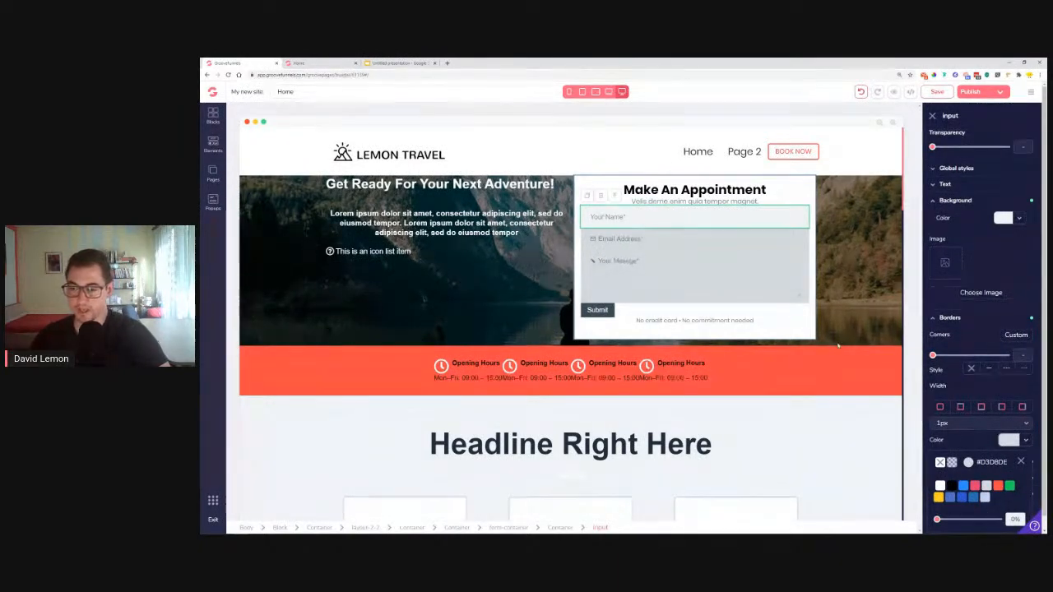
click(1021, 461)
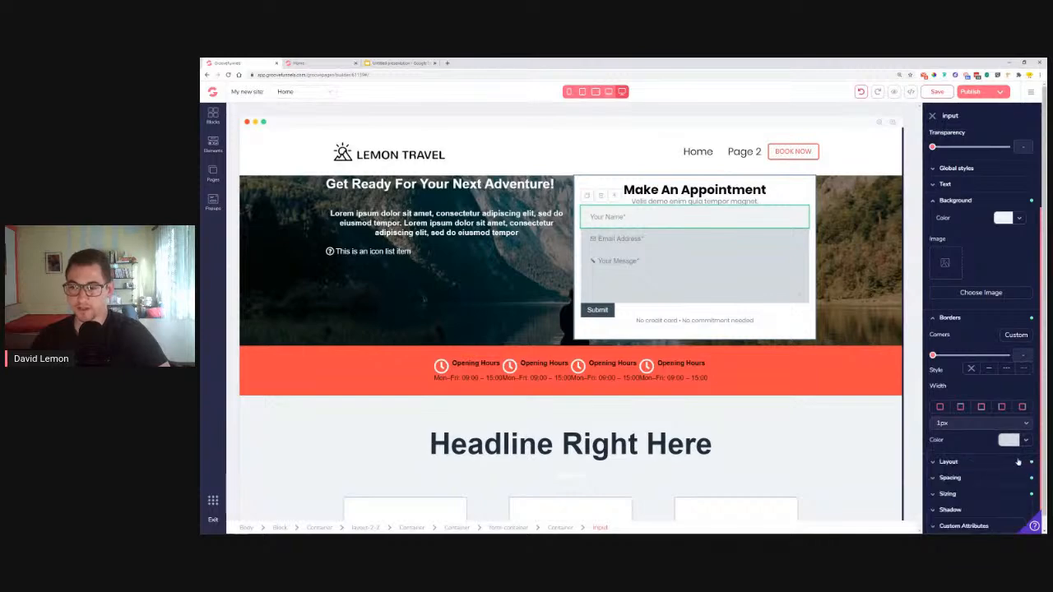
Round the Your Name input's corners
drag(934, 356, 983, 357)
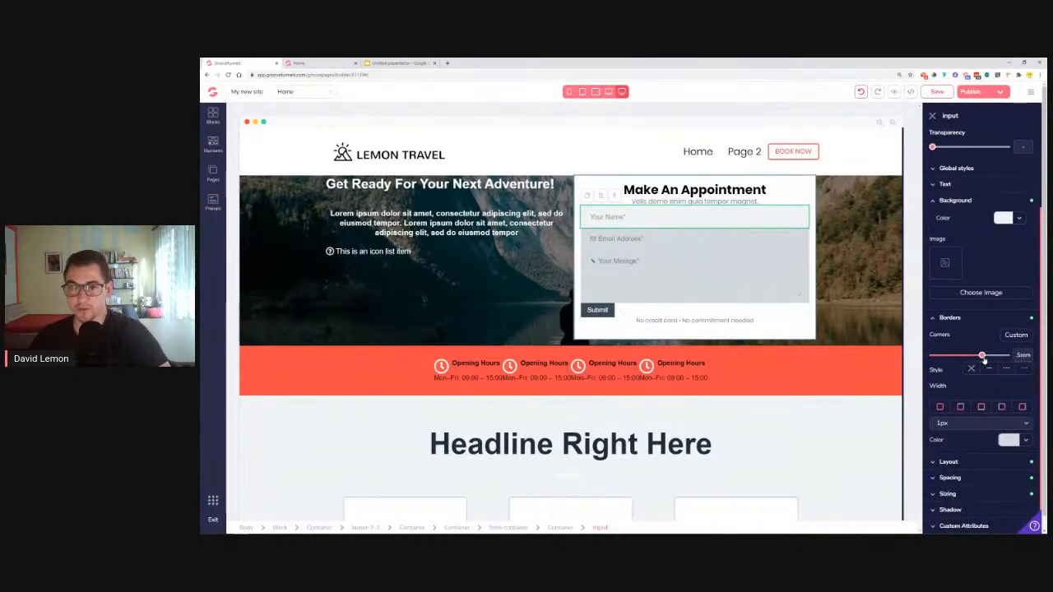
click(738, 235)
click(729, 216)
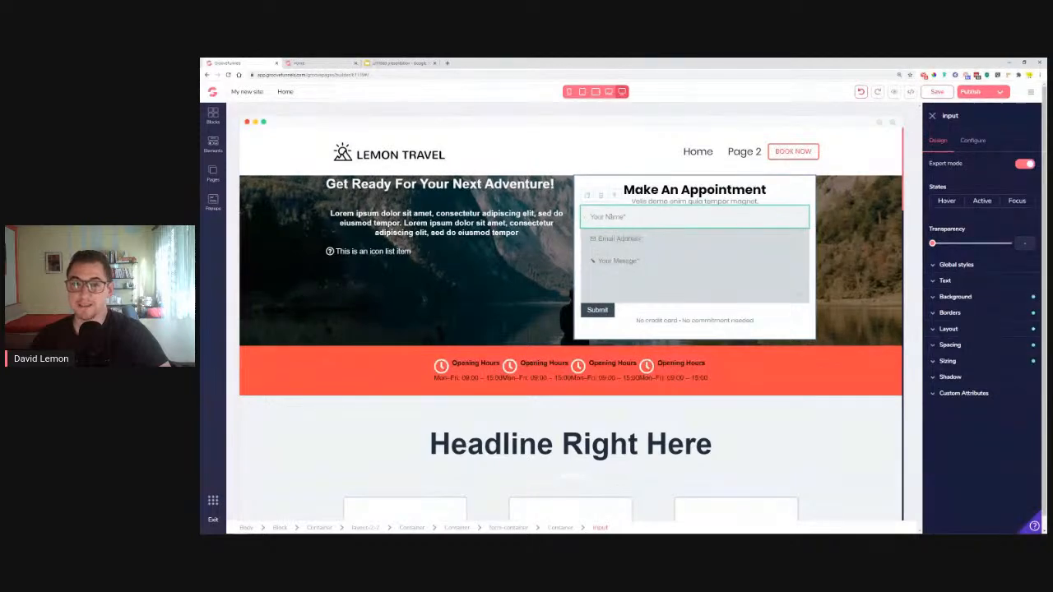
Change the Your Name field's text font to poppins and its size to .875rem
click(945, 281)
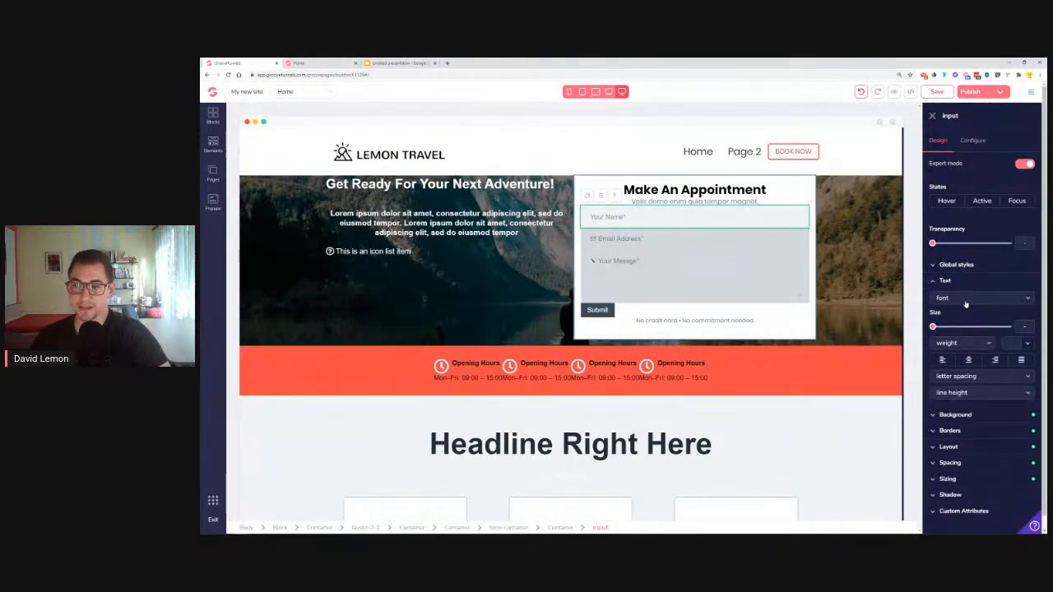
click(975, 298)
click(953, 428)
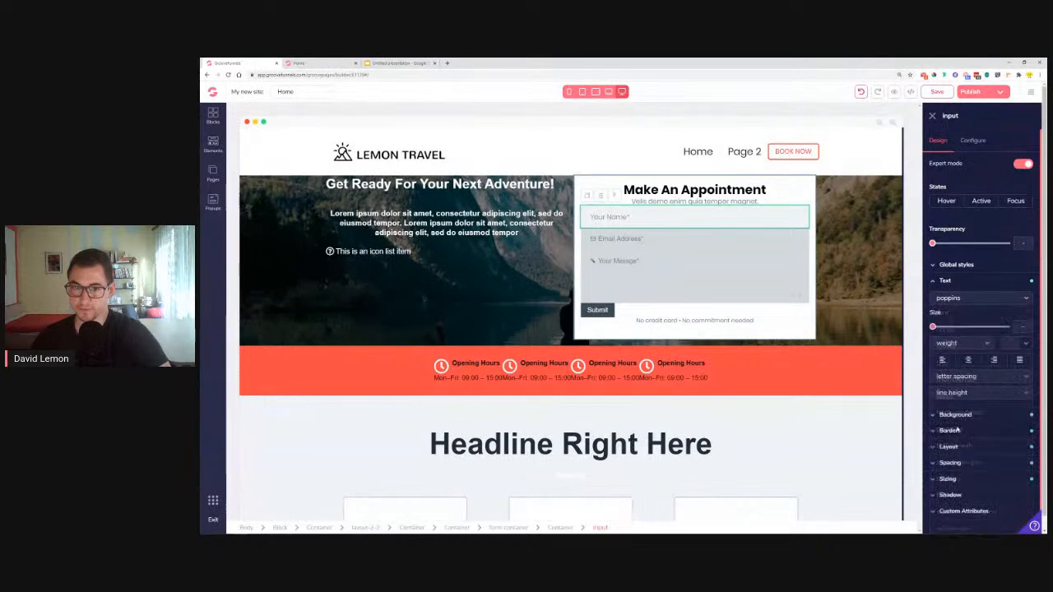
drag(932, 327, 946, 326)
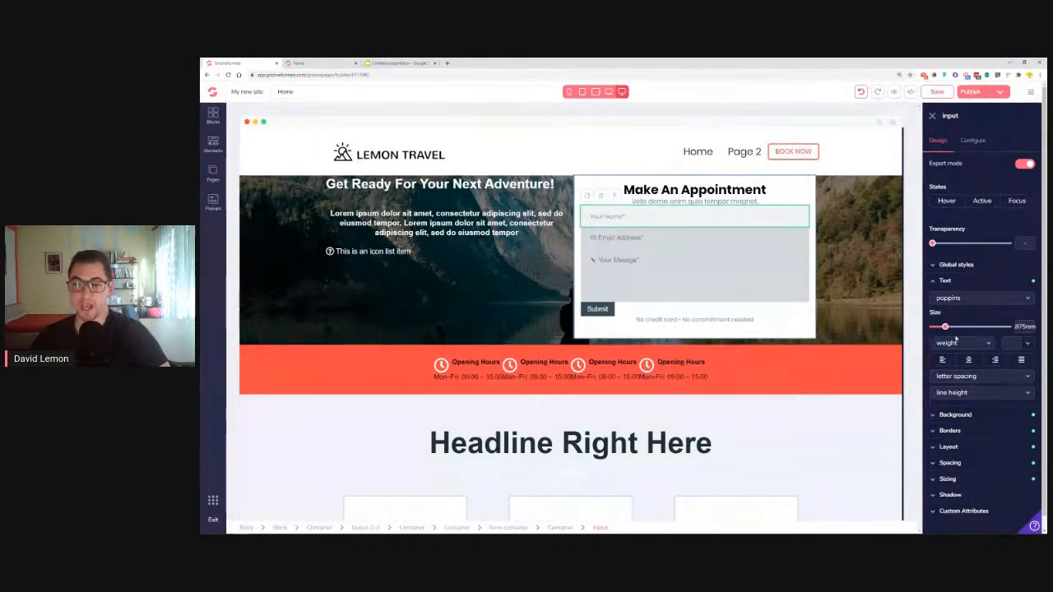
click(947, 282)
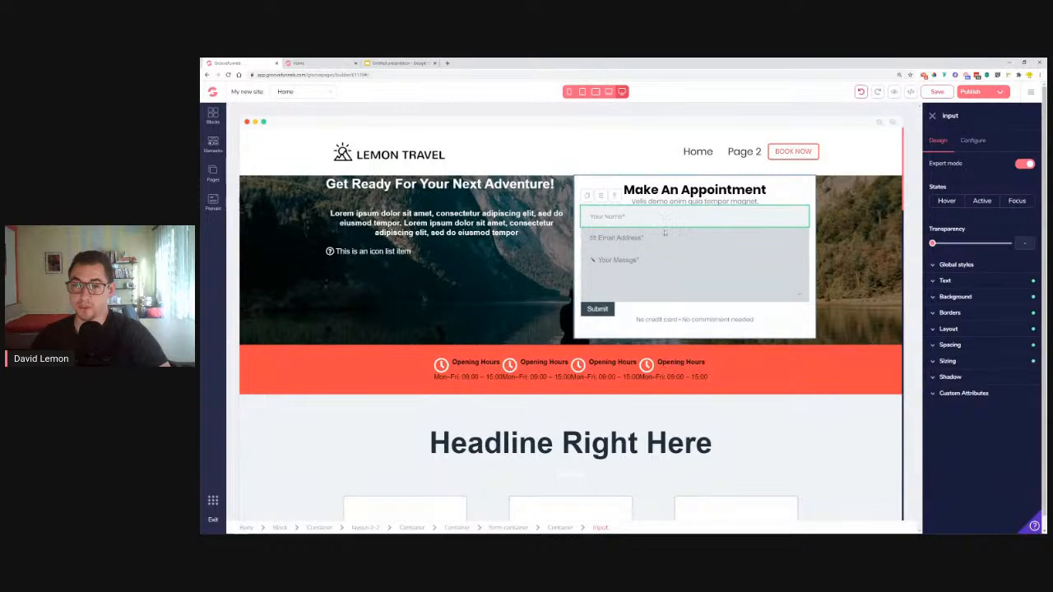
Save the Your Name input's styling as a new global style called 'Form style'
click(984, 265)
click(975, 282)
click(968, 294)
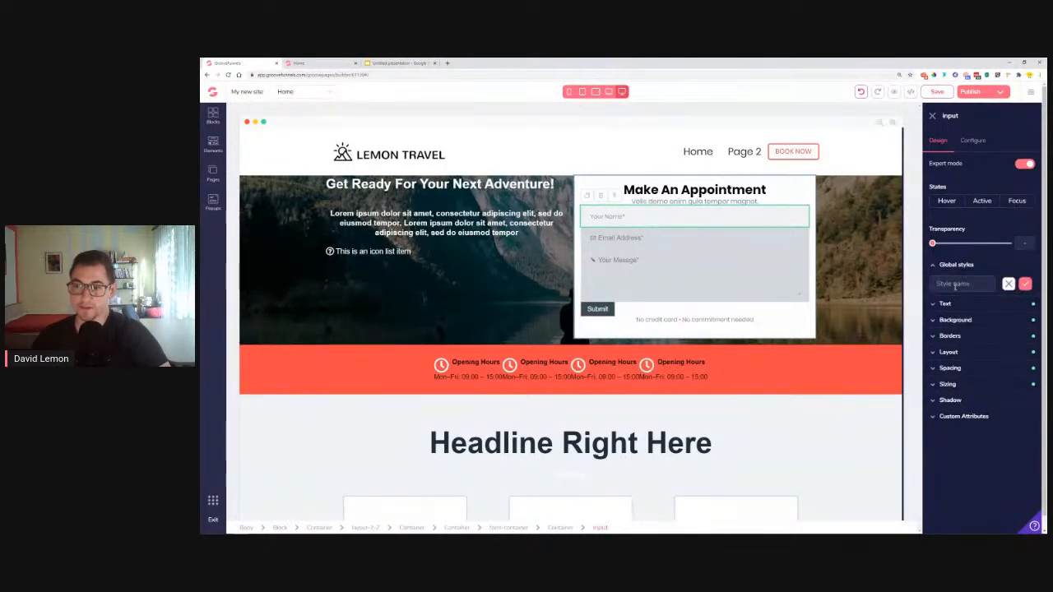
text(Form style)
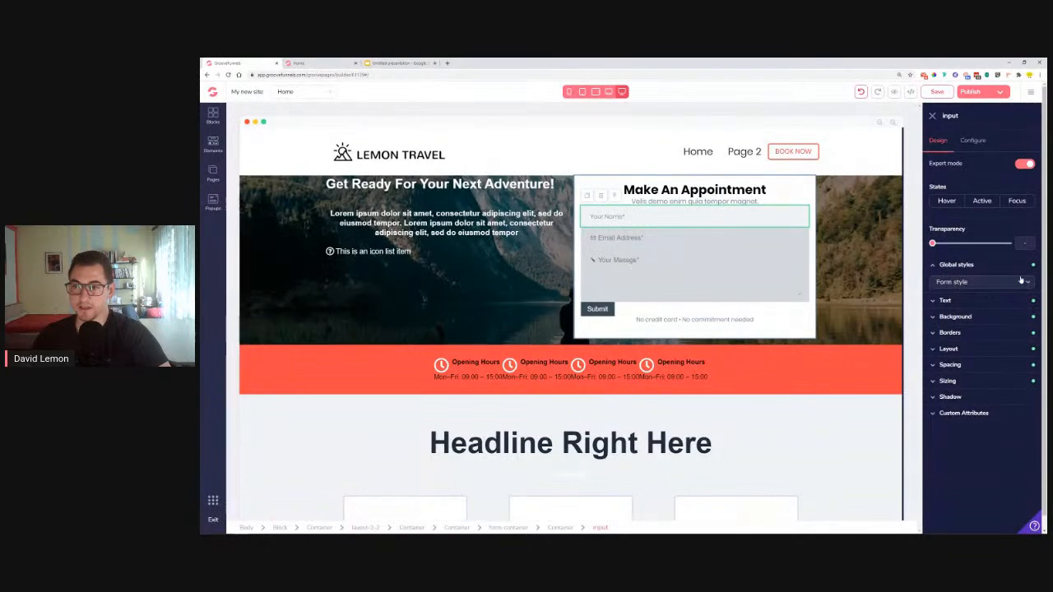
click(682, 236)
Apply Form style to the Email Address input and the Your Message text area
click(988, 265)
click(981, 283)
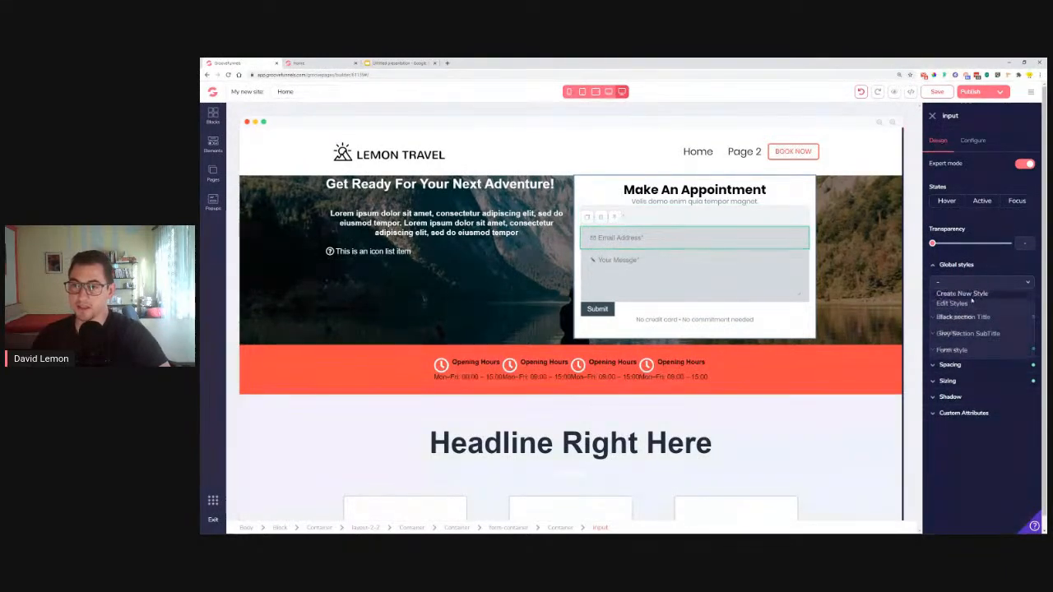
click(958, 351)
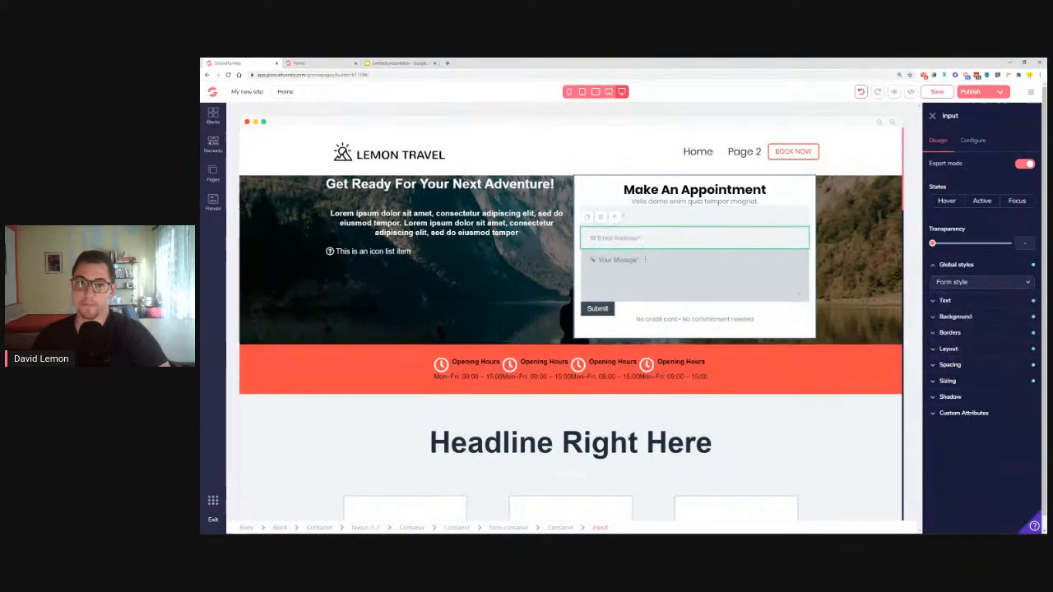
click(656, 258)
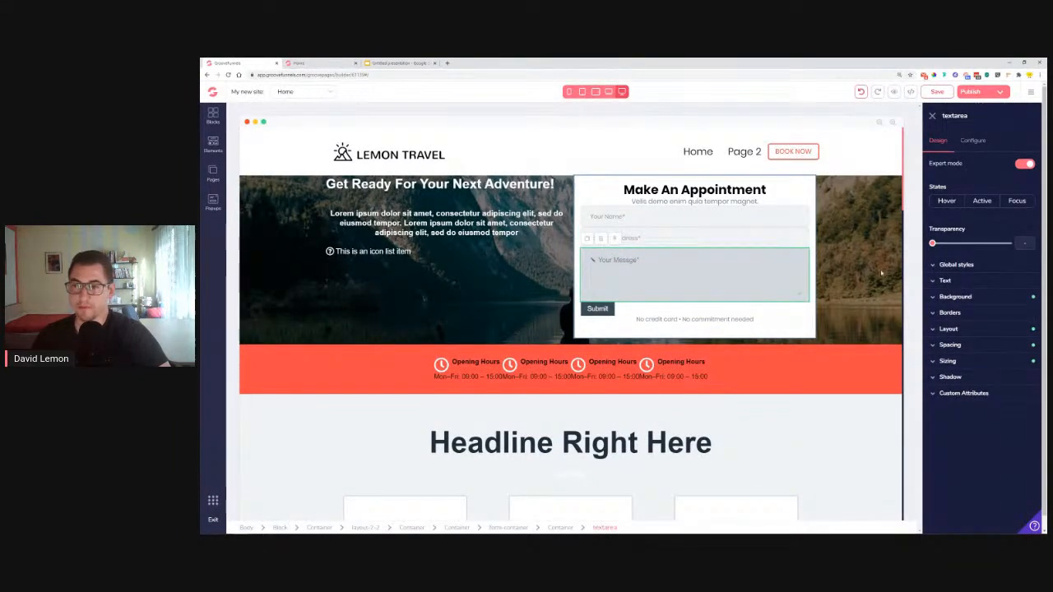
click(980, 285)
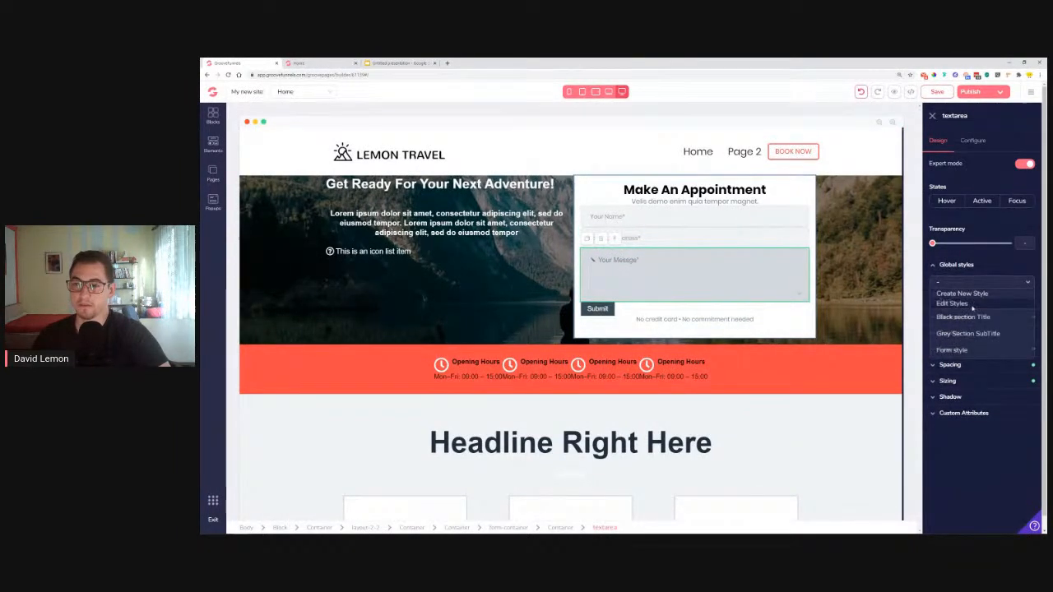
click(953, 350)
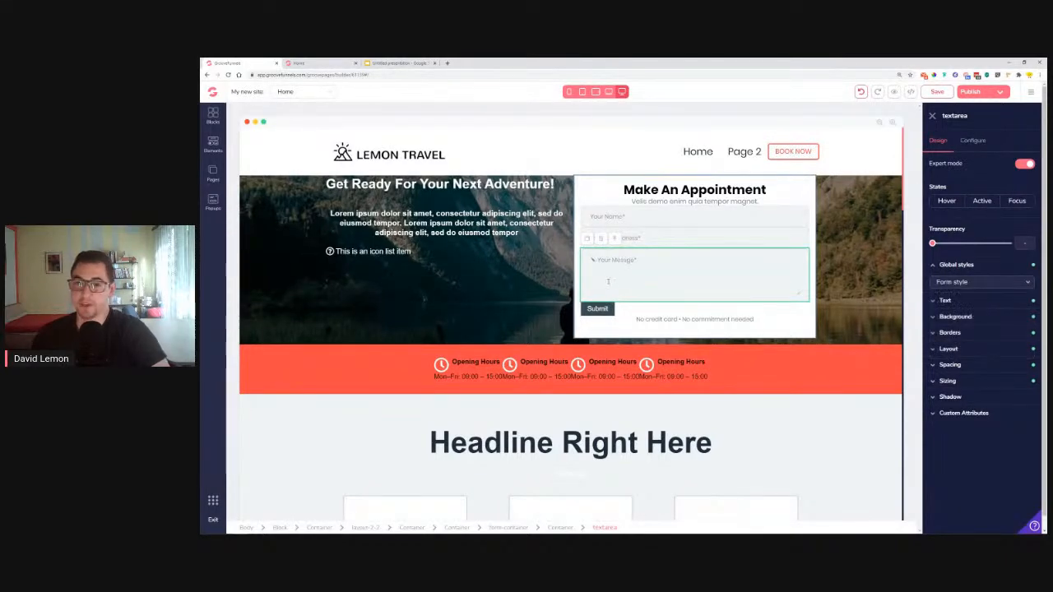
Give the Email Address field a 1.5rem margin, then view the finished Lemon Travel reference page
click(677, 236)
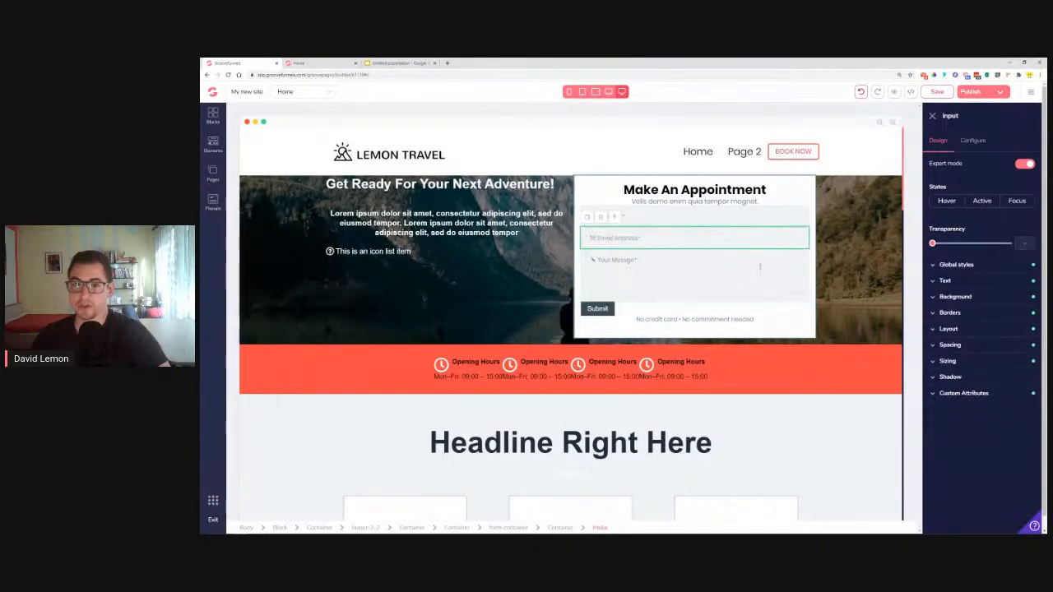
click(975, 345)
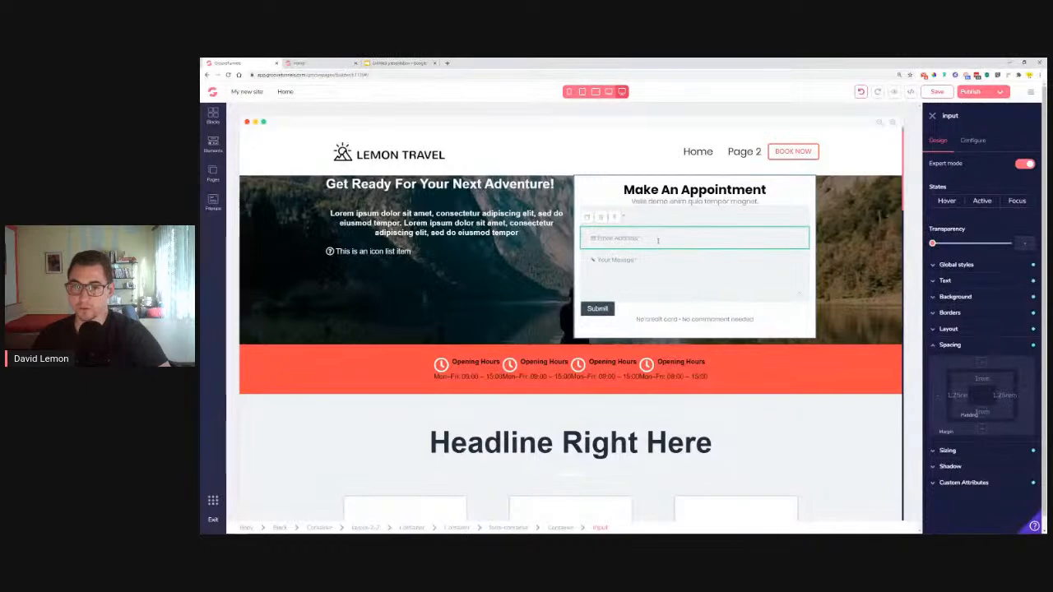
click(984, 368)
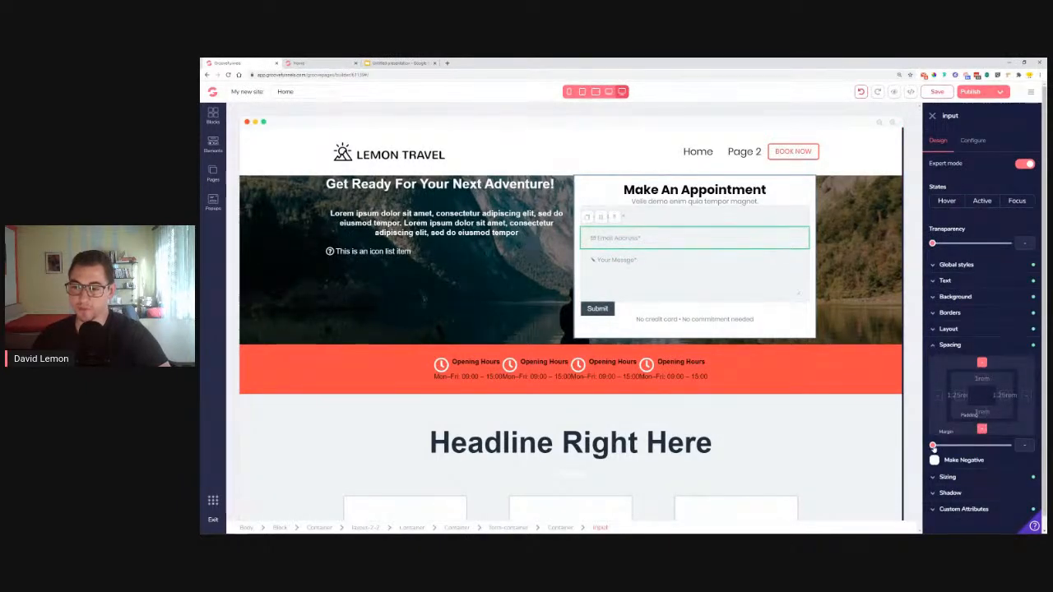
drag(933, 446, 954, 446)
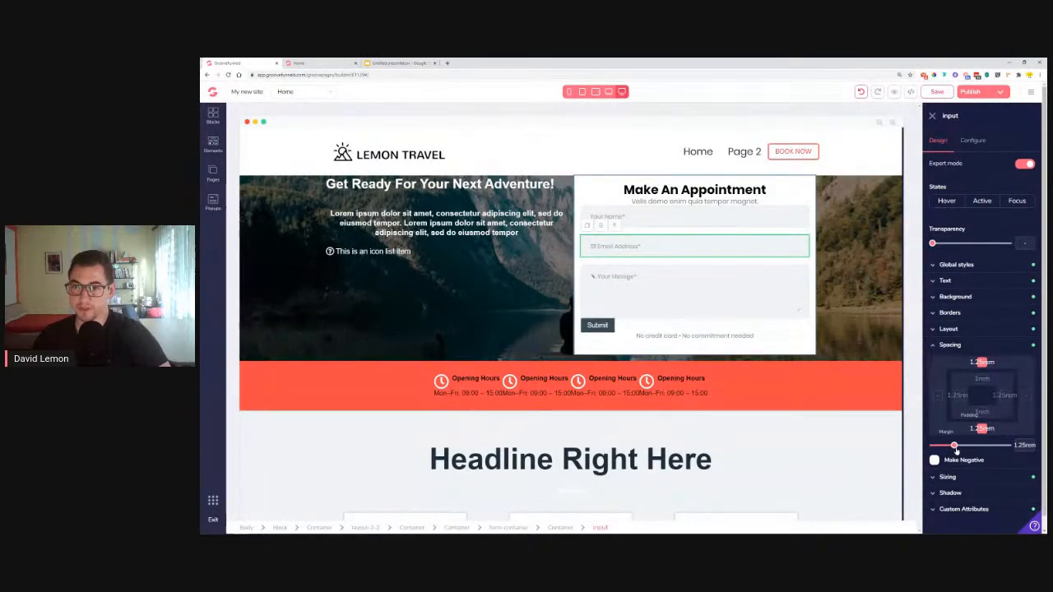
drag(954, 446, 957, 446)
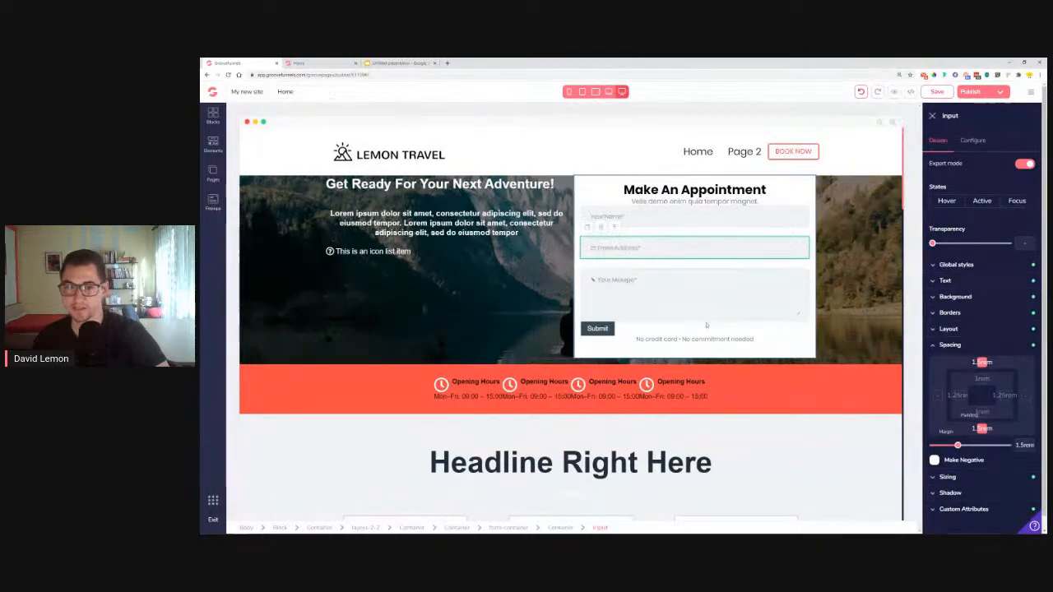
click(597, 329)
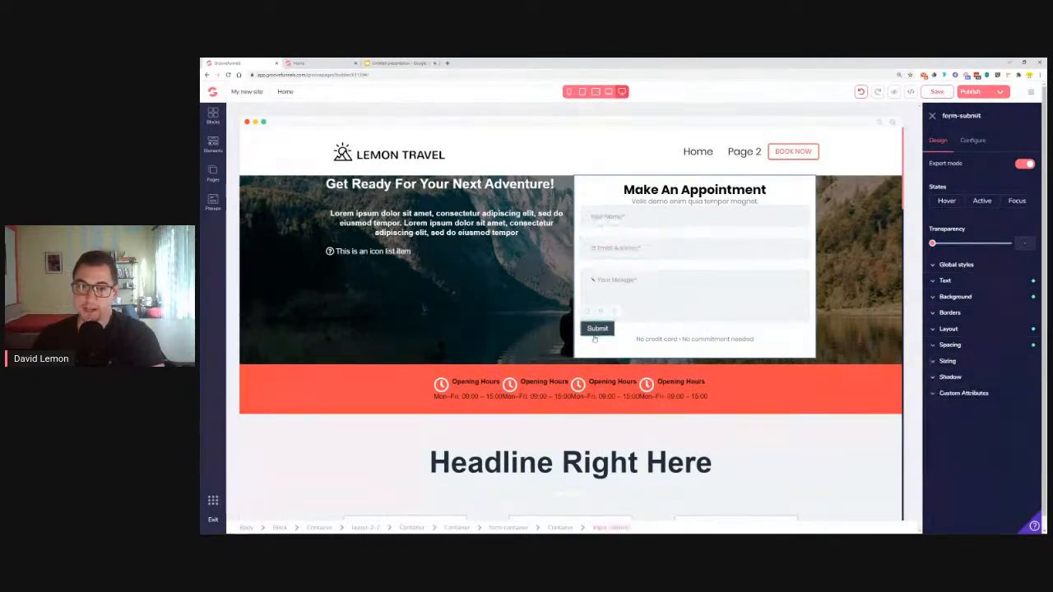
click(335, 63)
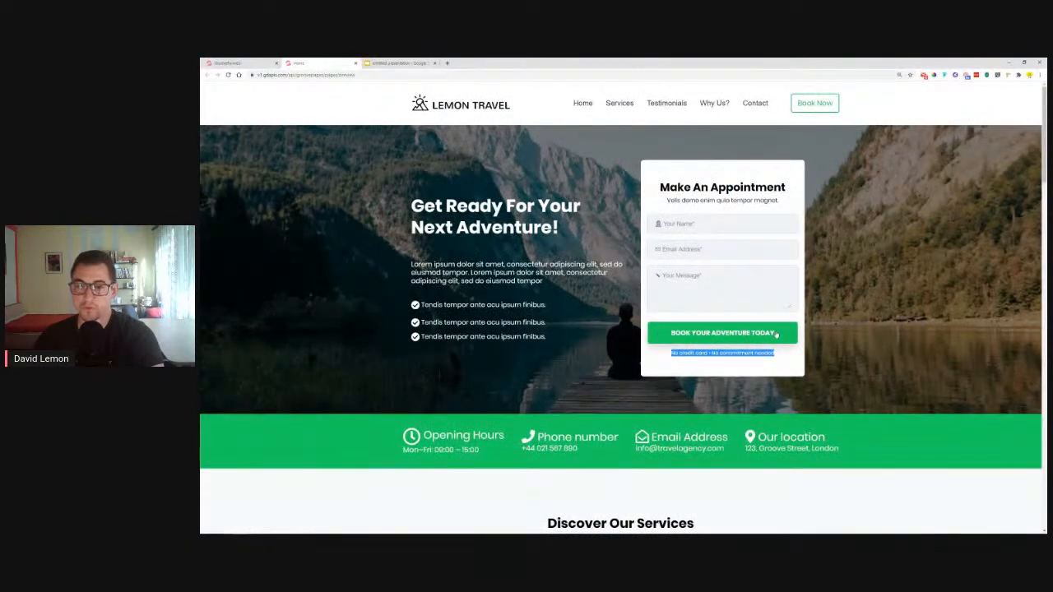
Back in the editor, try centre and start alignment on the form container, then undo
click(239, 63)
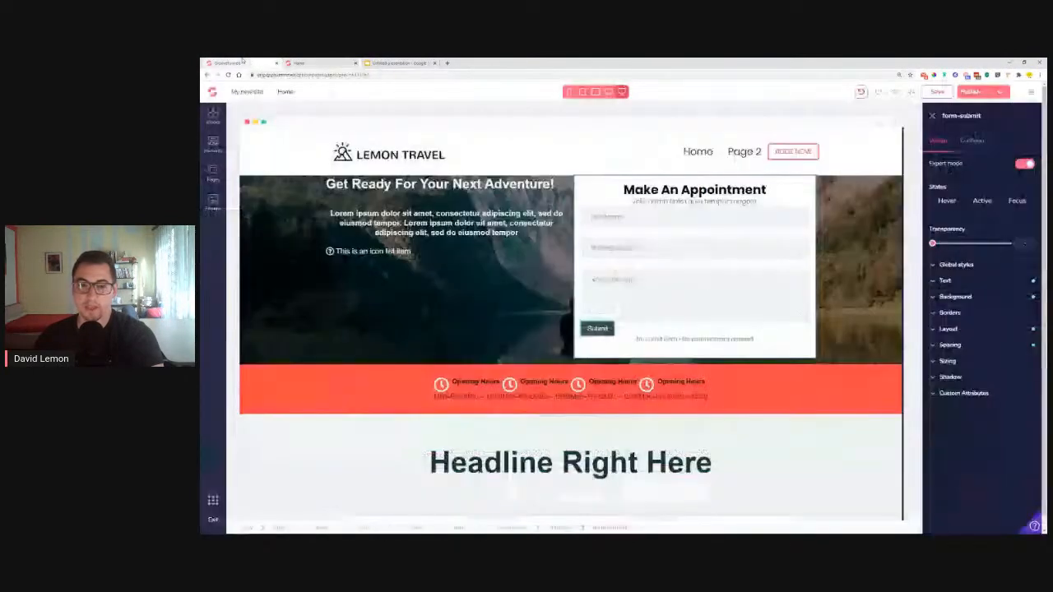
click(705, 333)
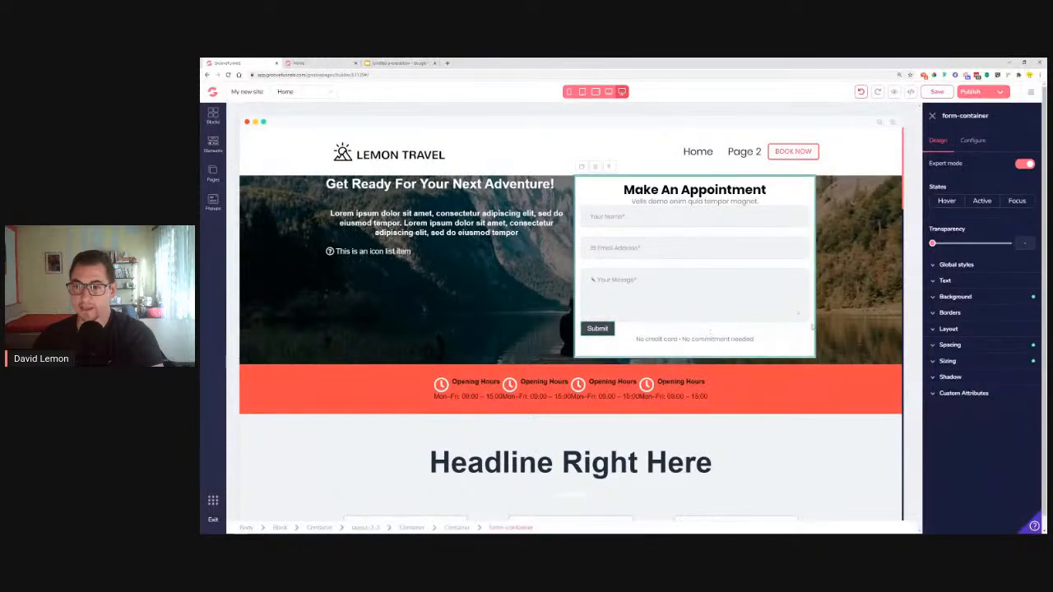
click(951, 330)
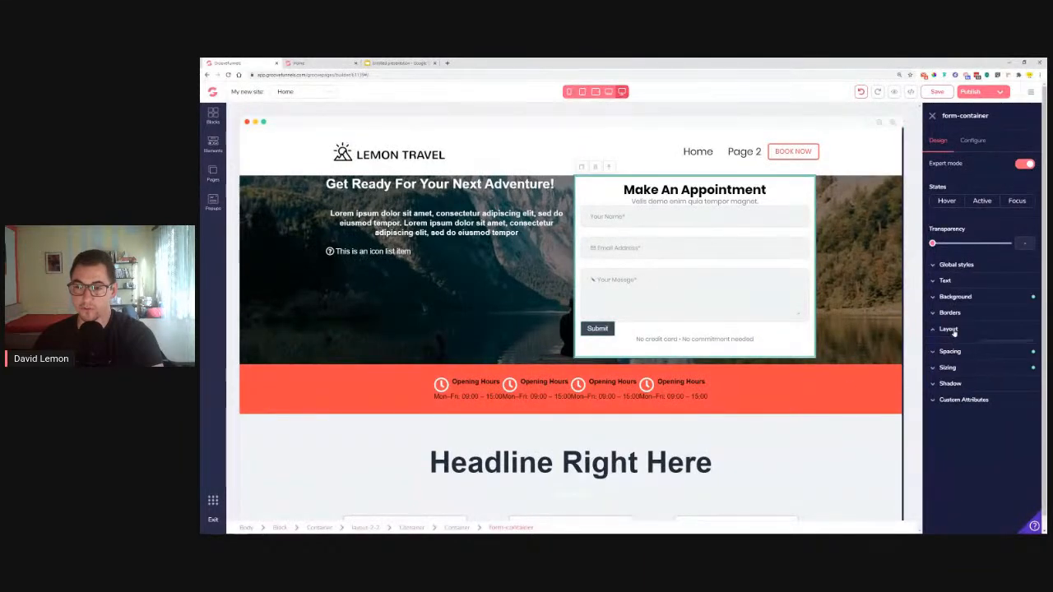
click(961, 400)
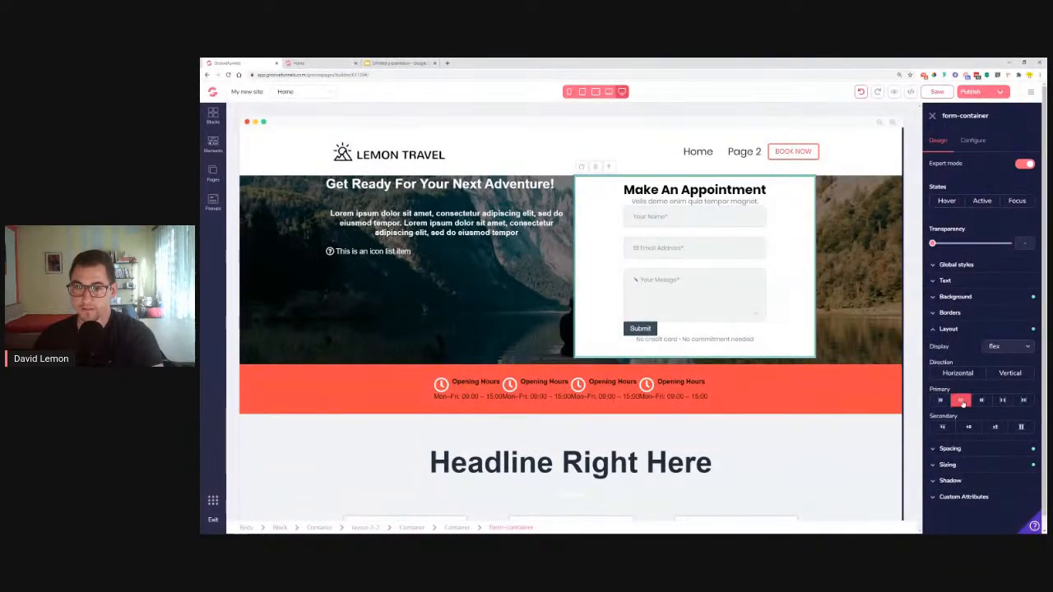
click(940, 401)
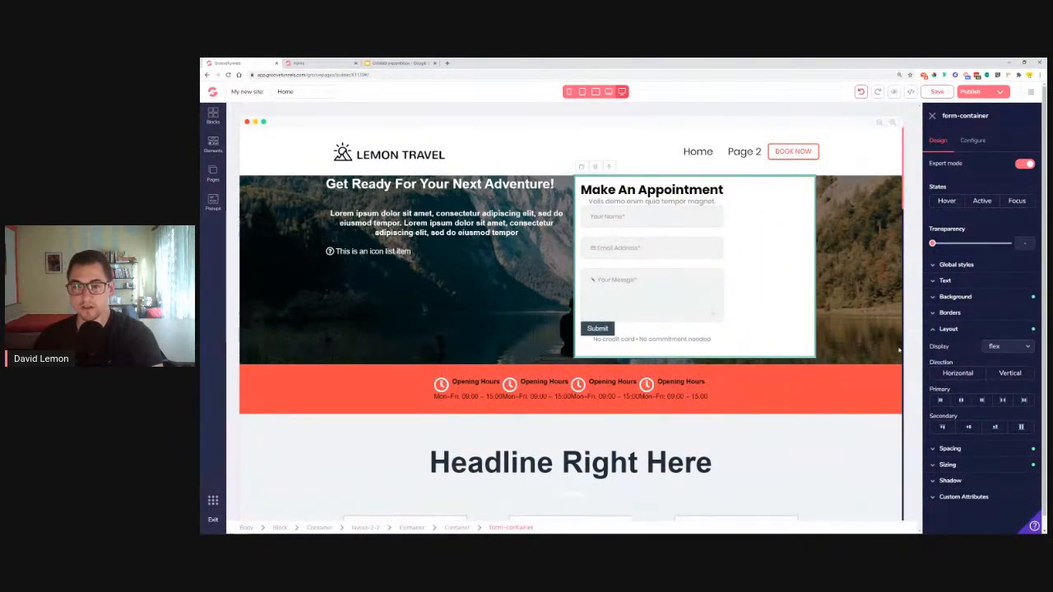
click(862, 91)
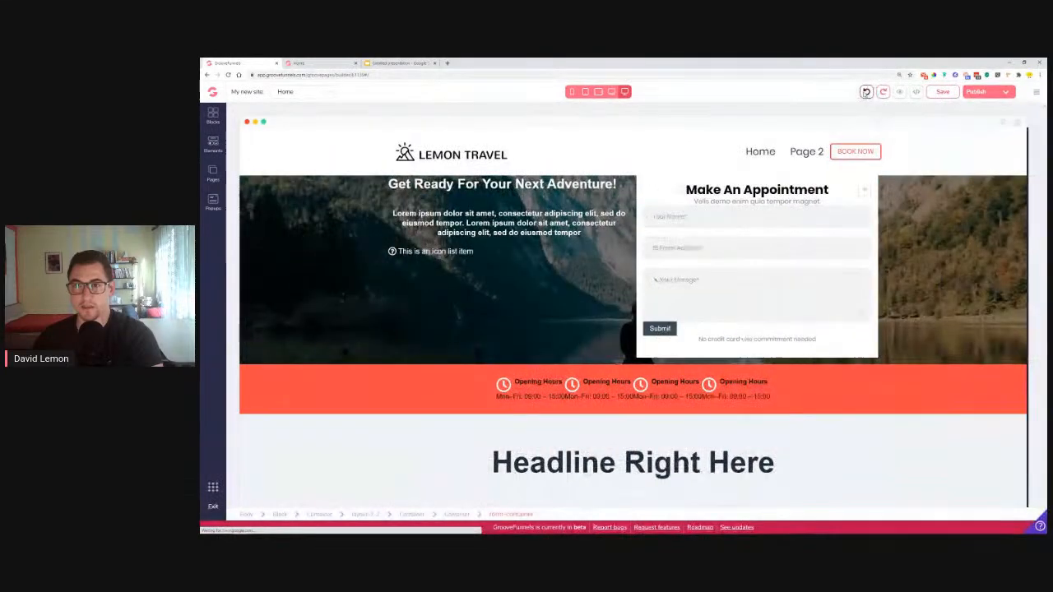
Select the Your Name input, then the Submit button, and show its layout settings
click(771, 226)
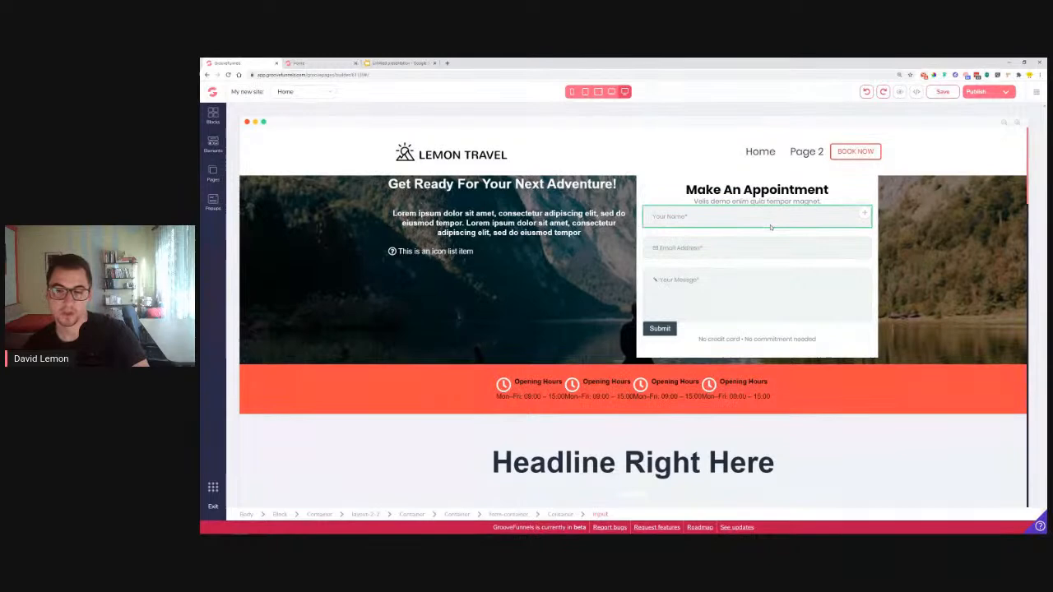
click(665, 331)
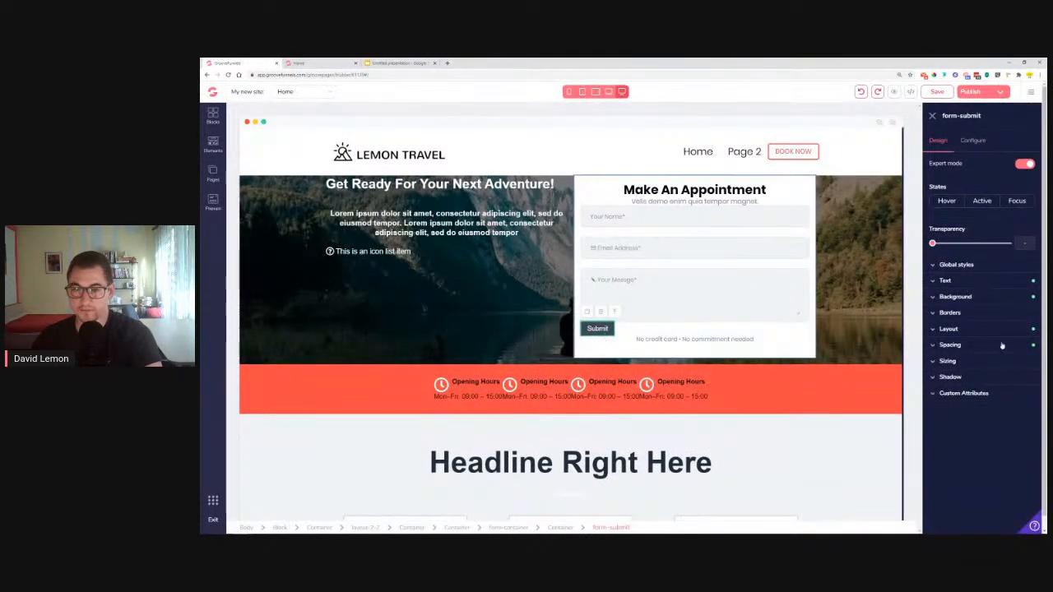
click(979, 329)
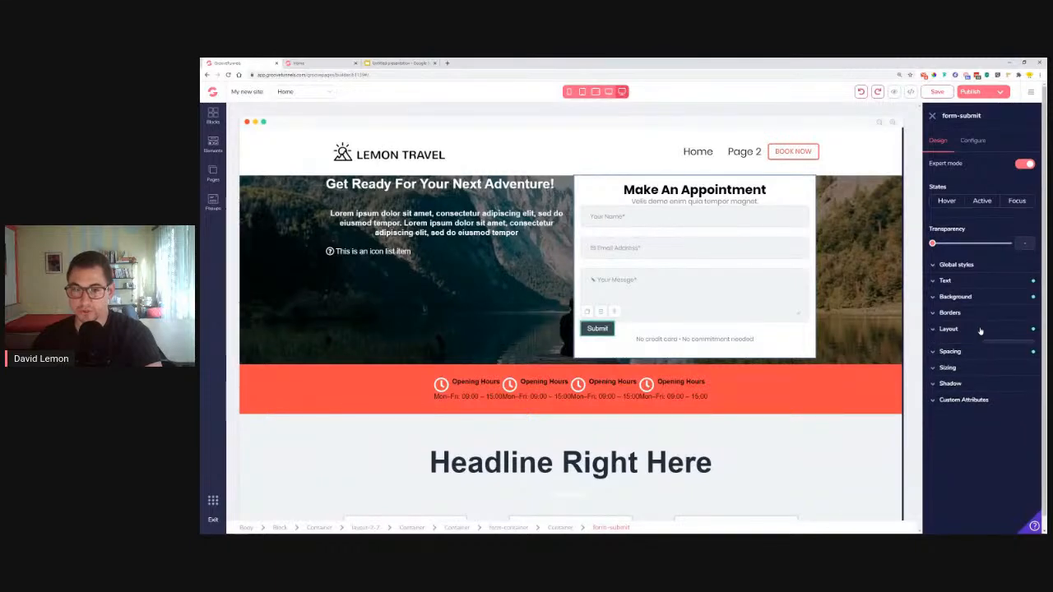
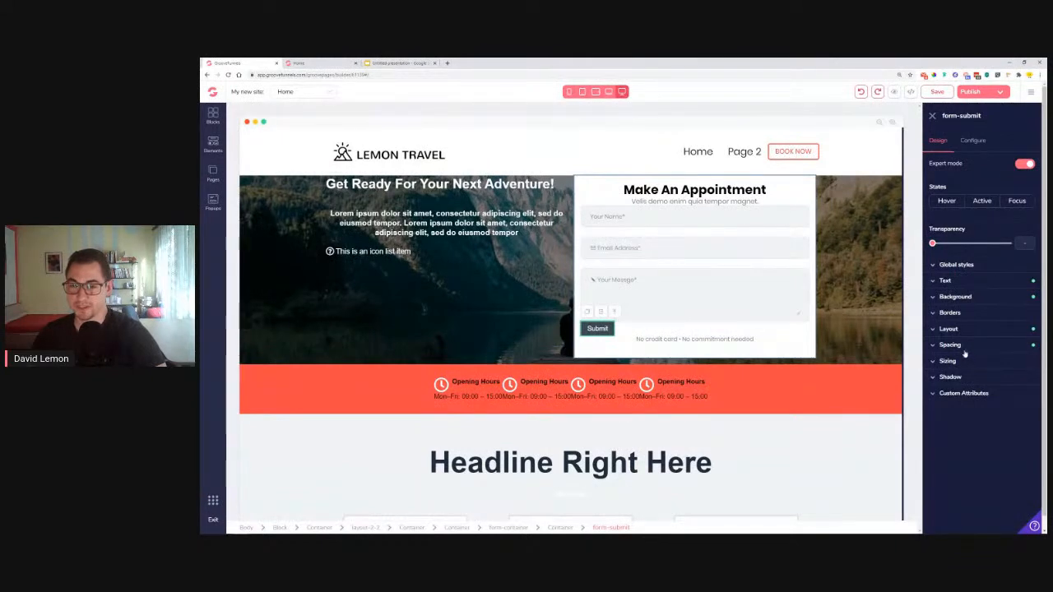
Change the submit button's label from 'Submit' to 'BOOK YOUR ADVENTURE TODAY'
click(346, 62)
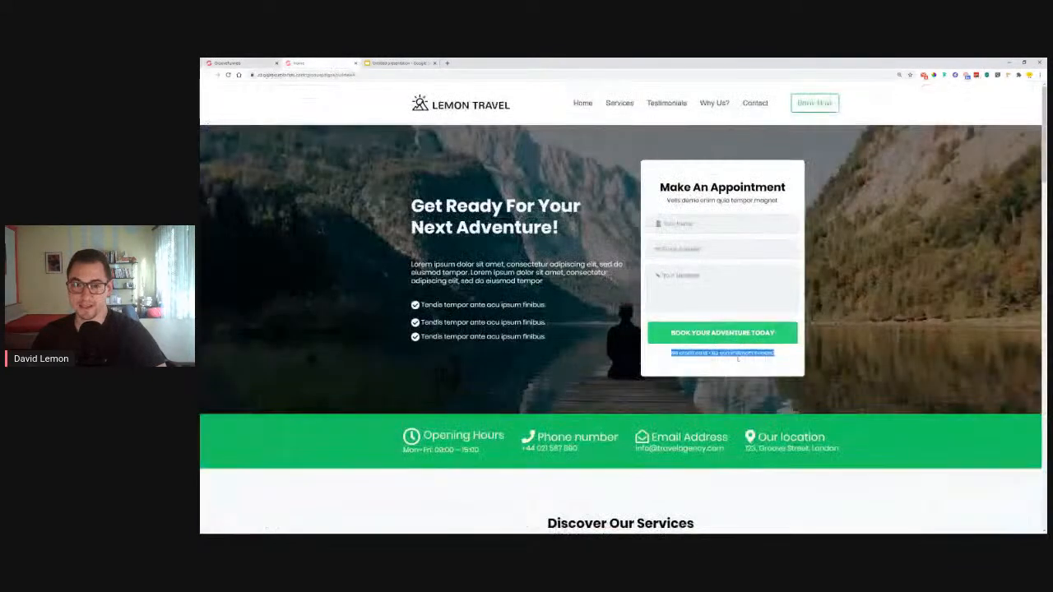
click(262, 63)
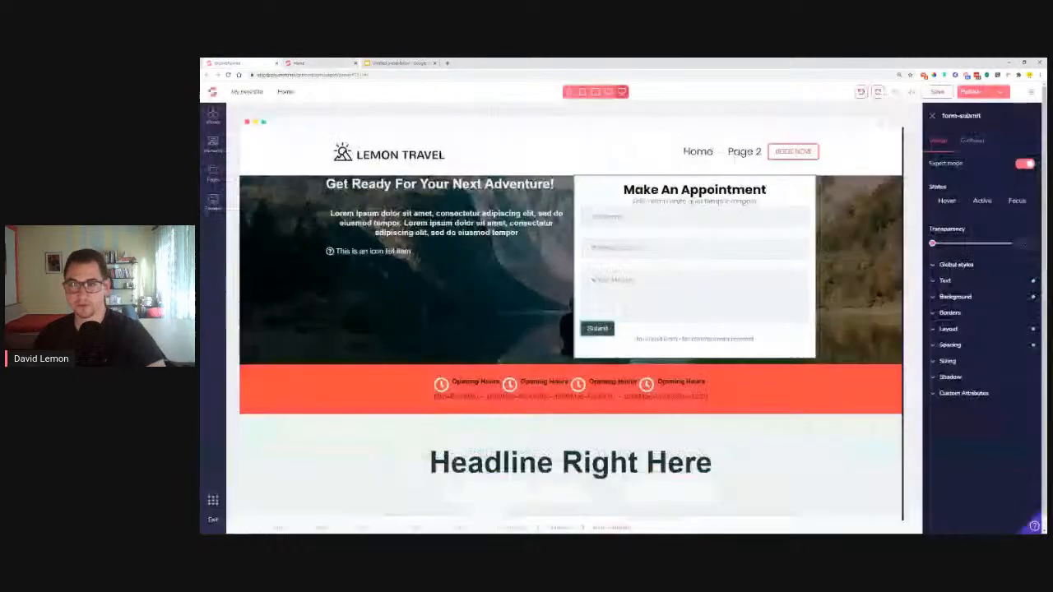
click(973, 140)
click(975, 181)
text(BOOK YOUR)
text( ADVENTURE)
text( TODAY)
click(983, 247)
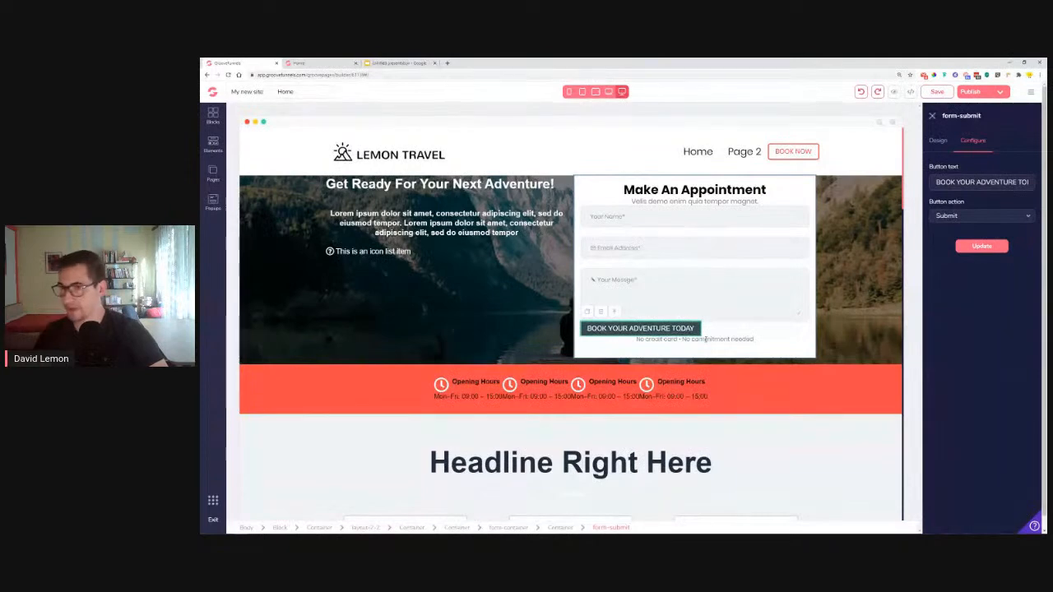
Give the submit button 6rem of left and right padding
click(938, 142)
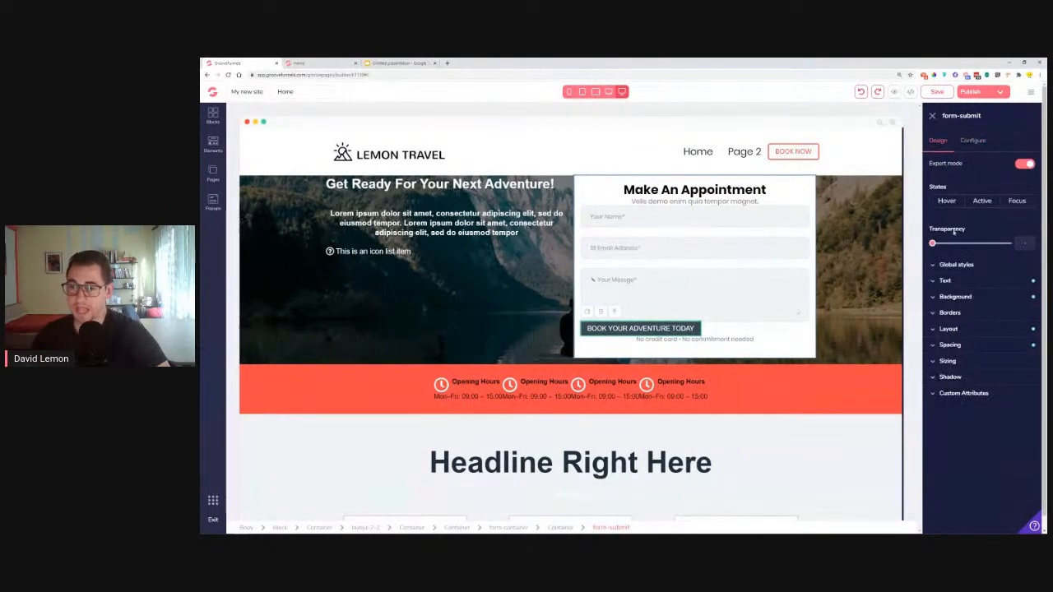
click(958, 346)
click(960, 399)
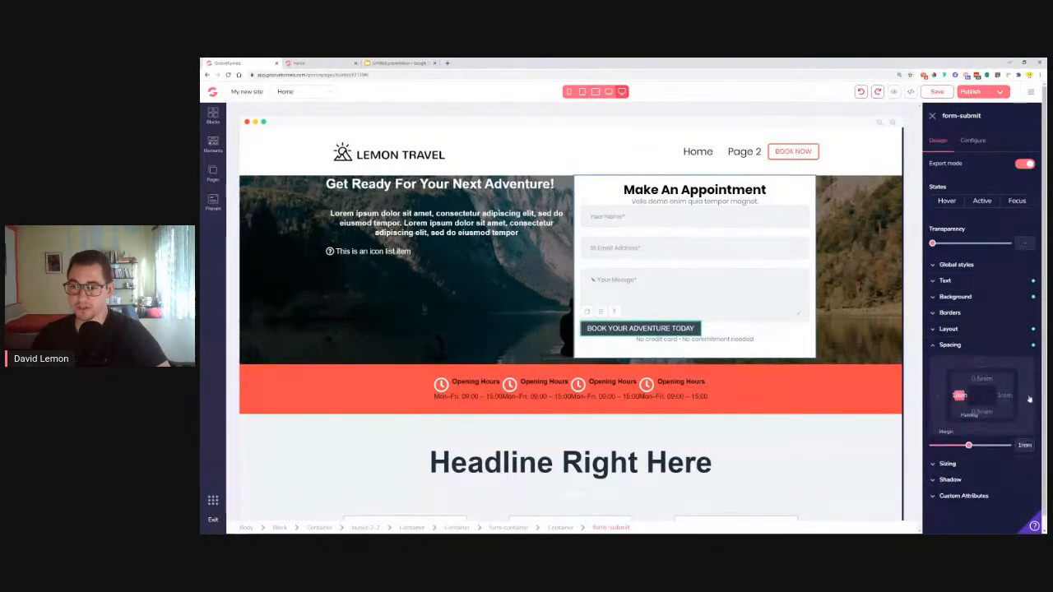
drag(969, 445, 1005, 445)
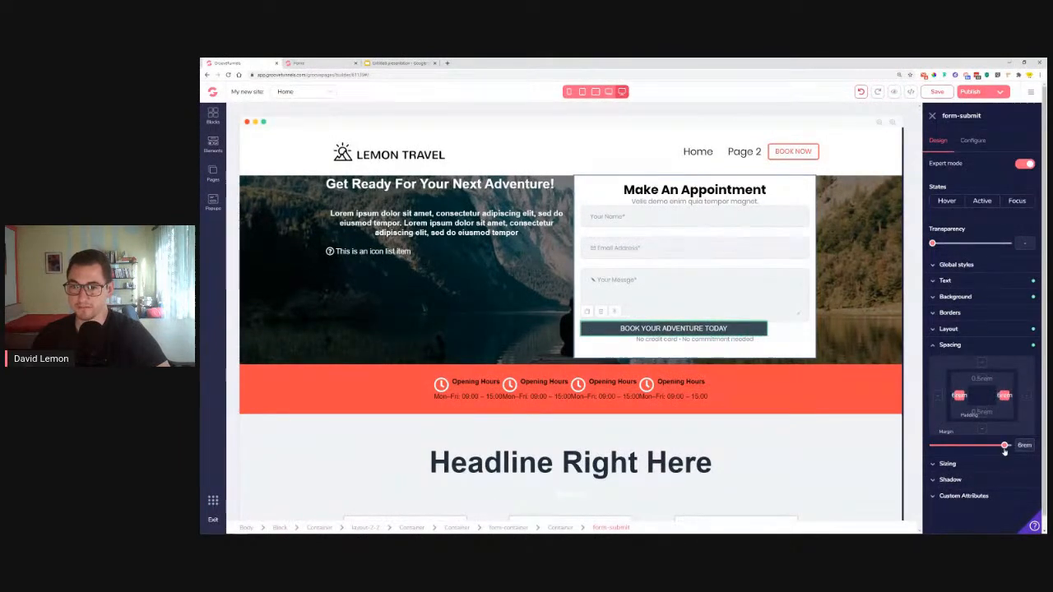
Push the submit button right with a 3rem left margin
click(964, 281)
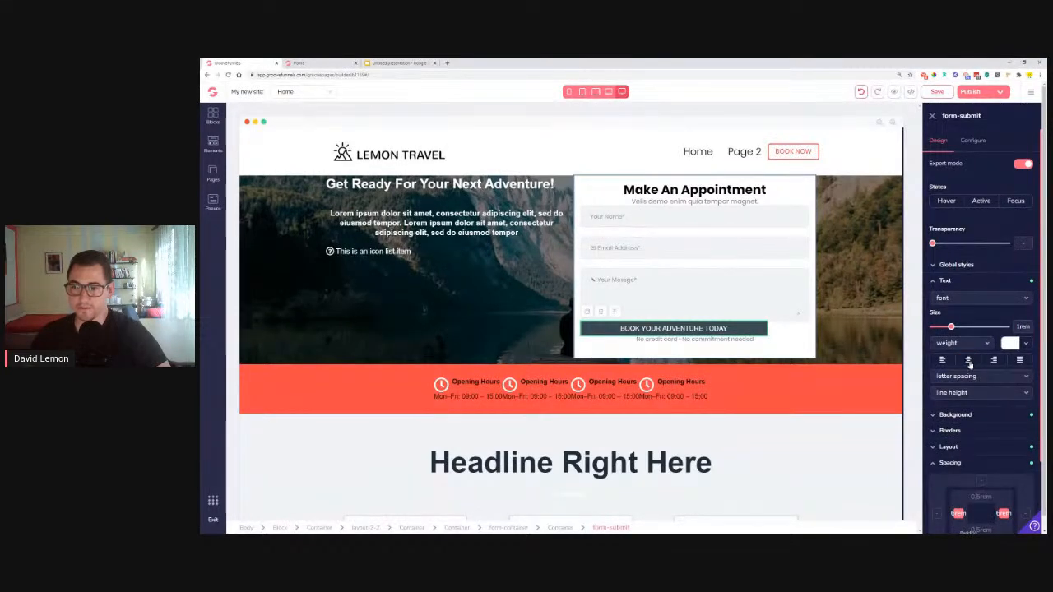
click(946, 282)
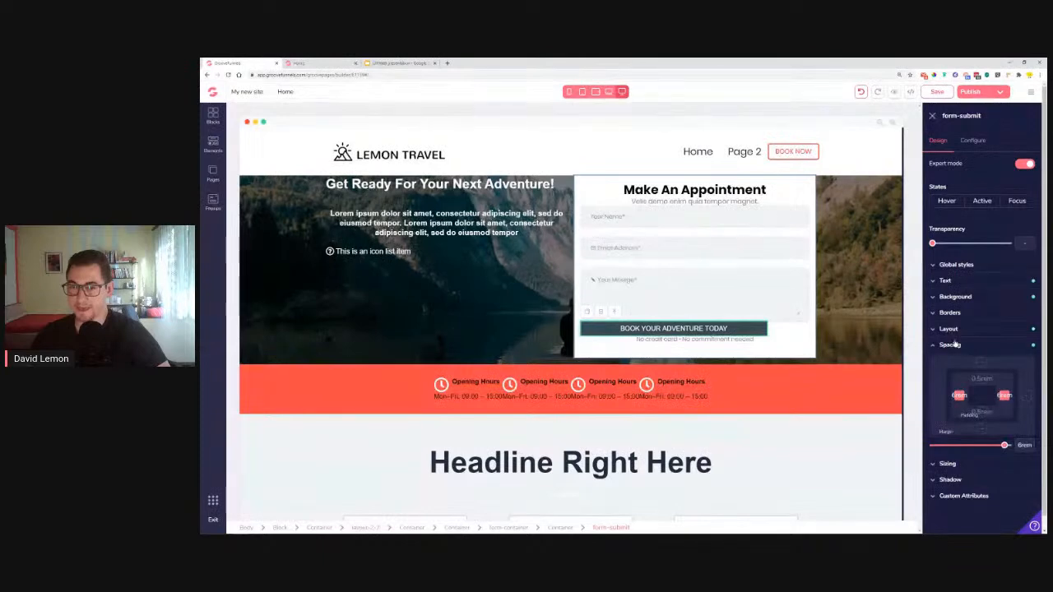
click(938, 397)
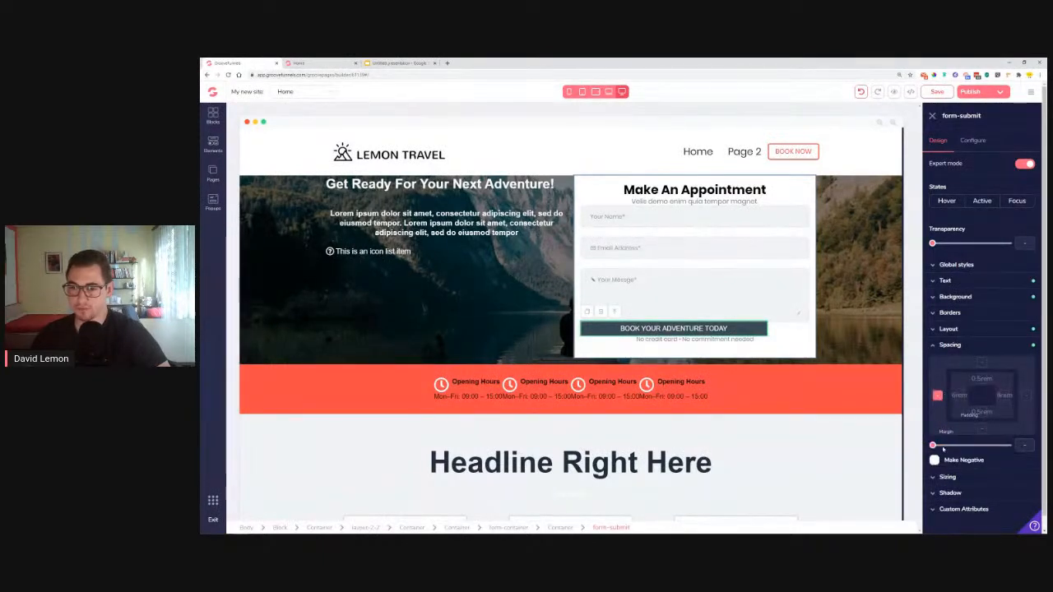
drag(934, 447, 975, 448)
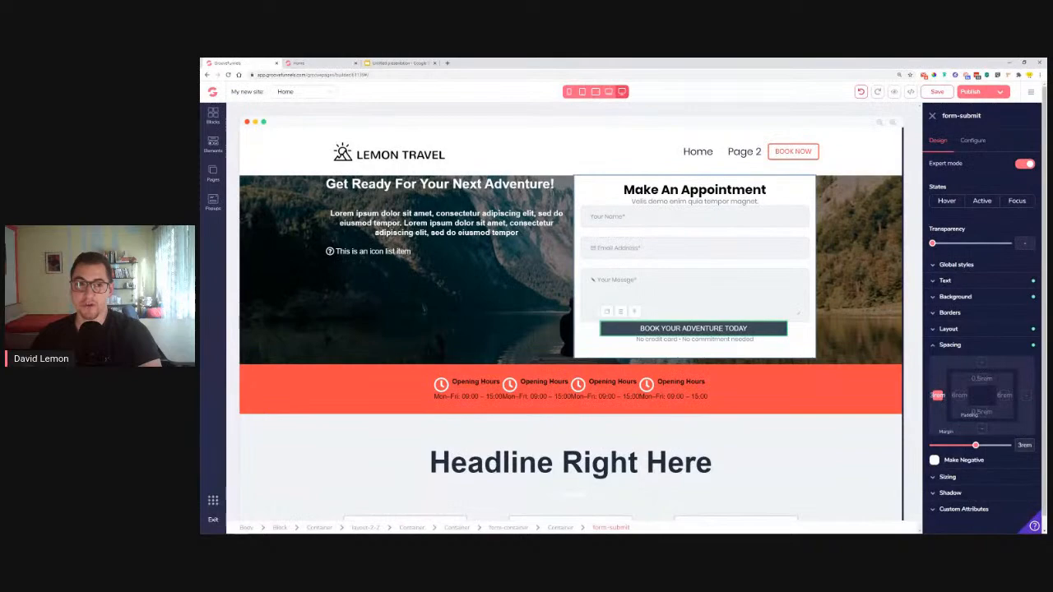
click(302, 62)
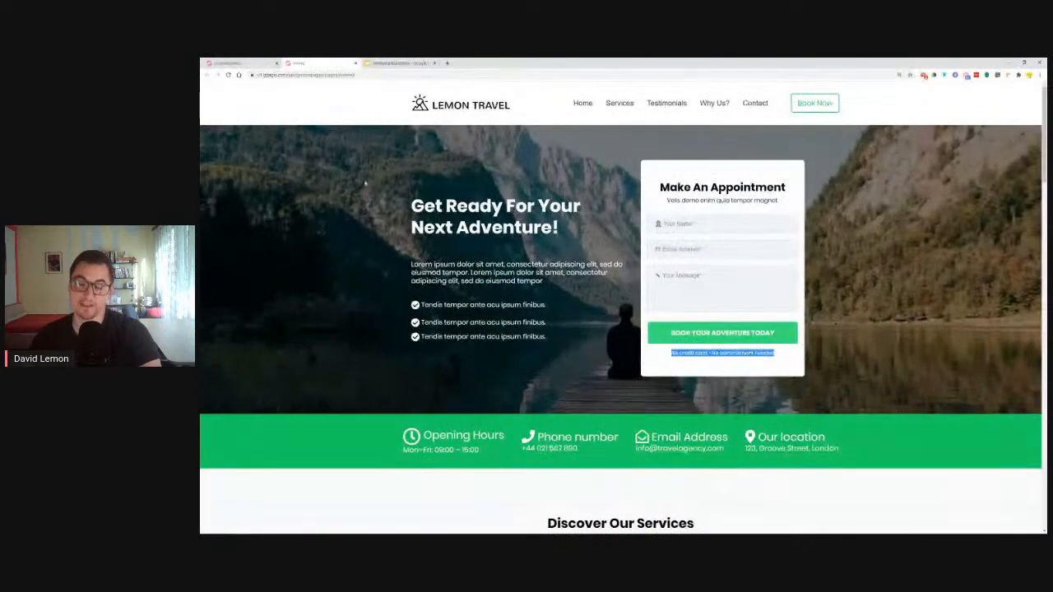
scroll(355, 333, down, 4)
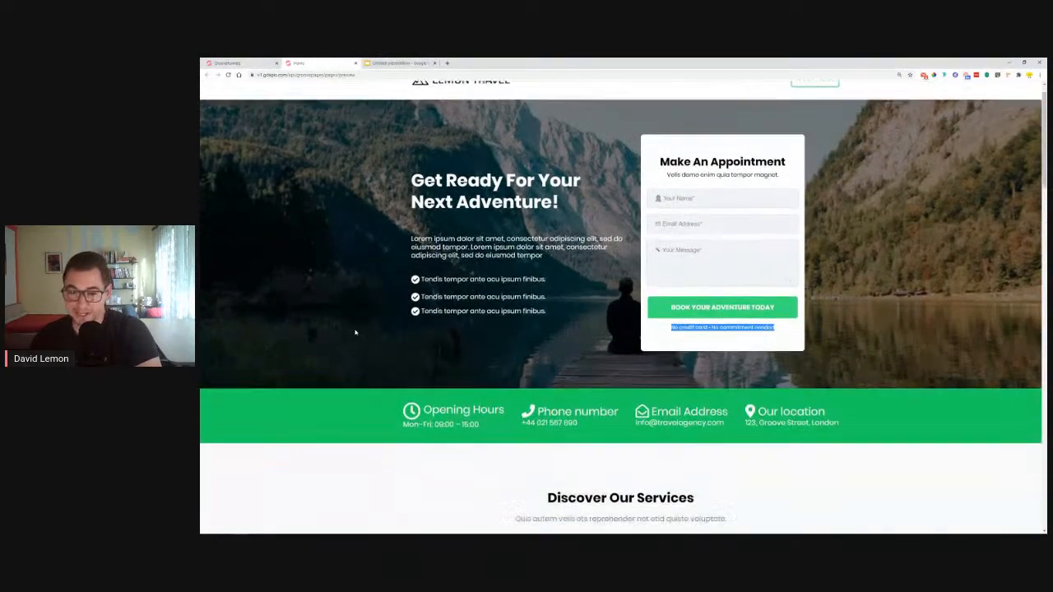
scroll(367, 303, down, 10)
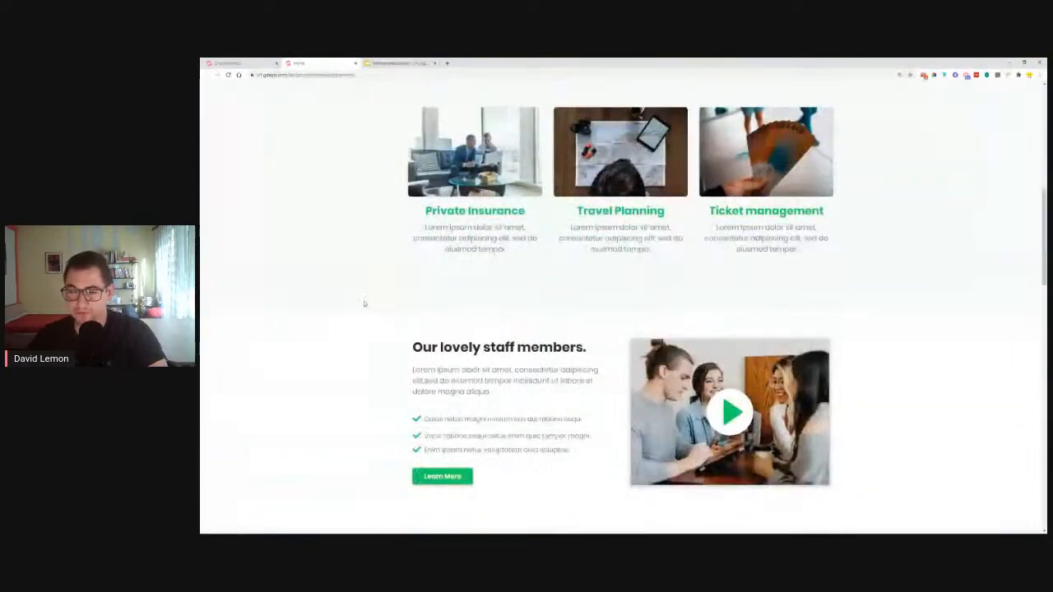
scroll(372, 285, down, 6)
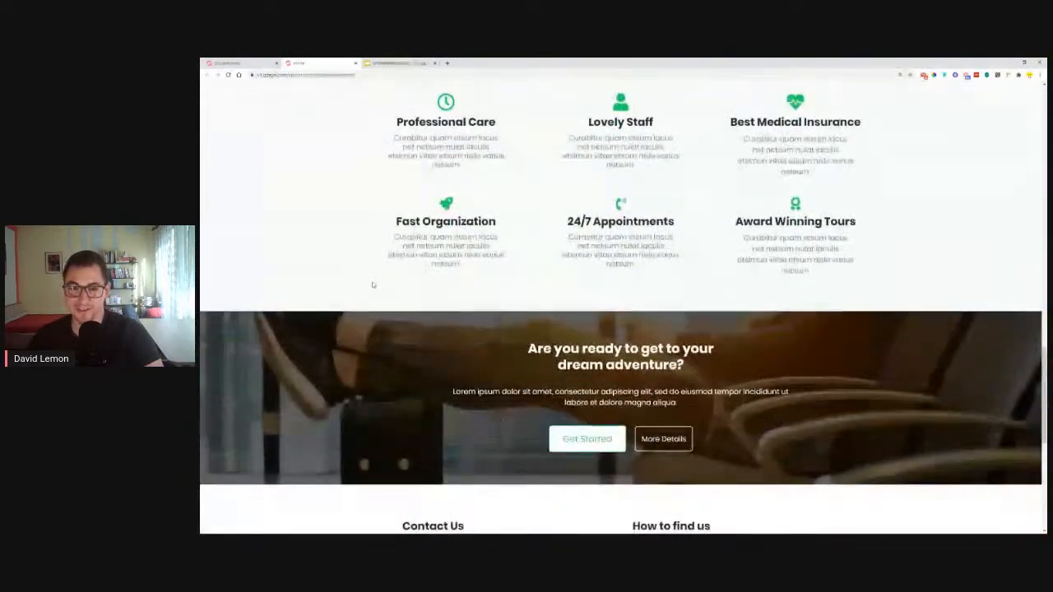
scroll(372, 285, up, 14)
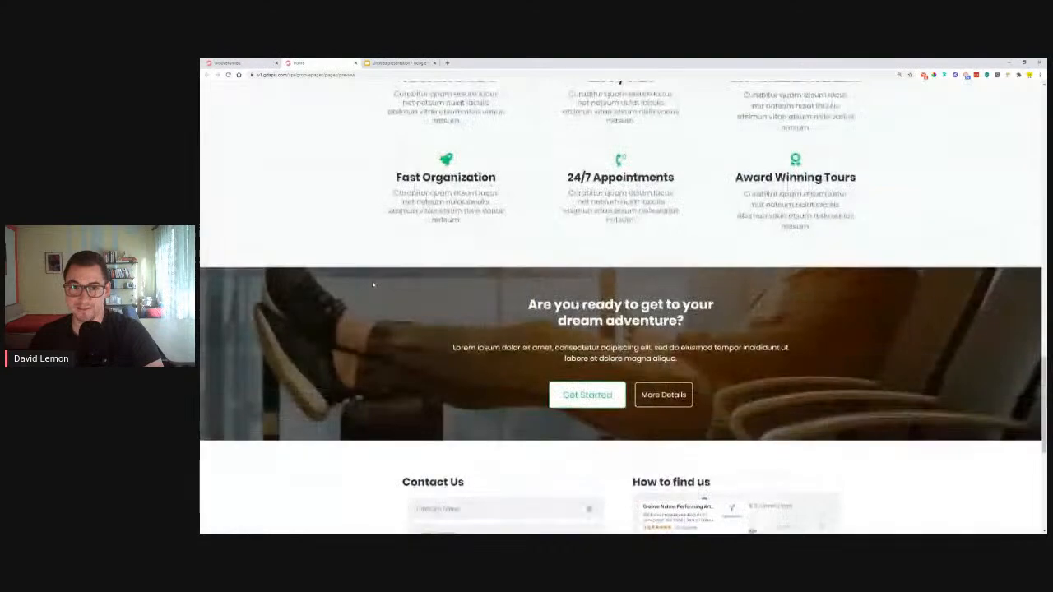
scroll(372, 281, up, 5)
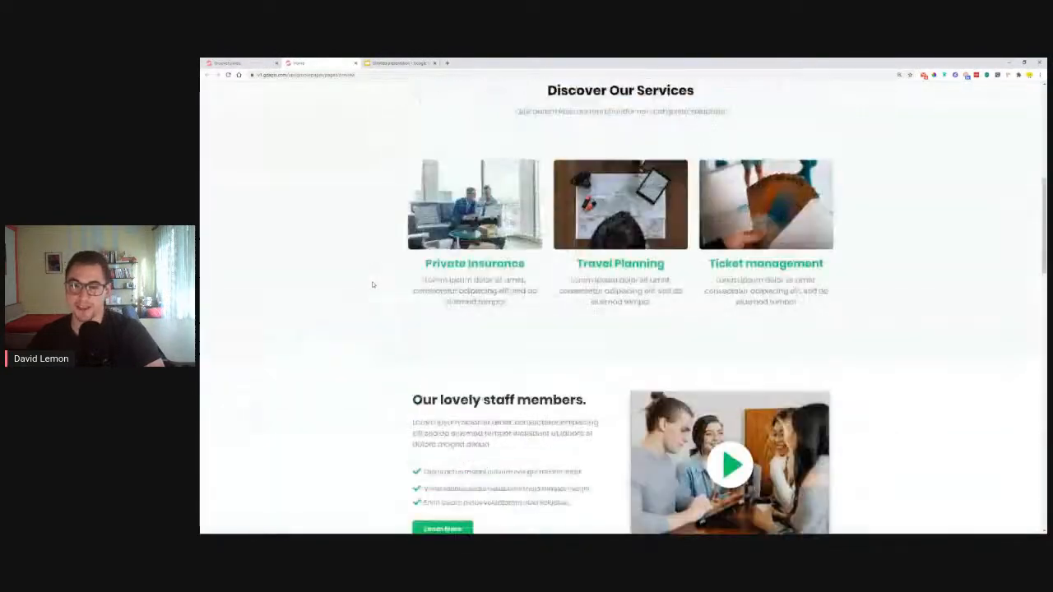
click(1024, 63)
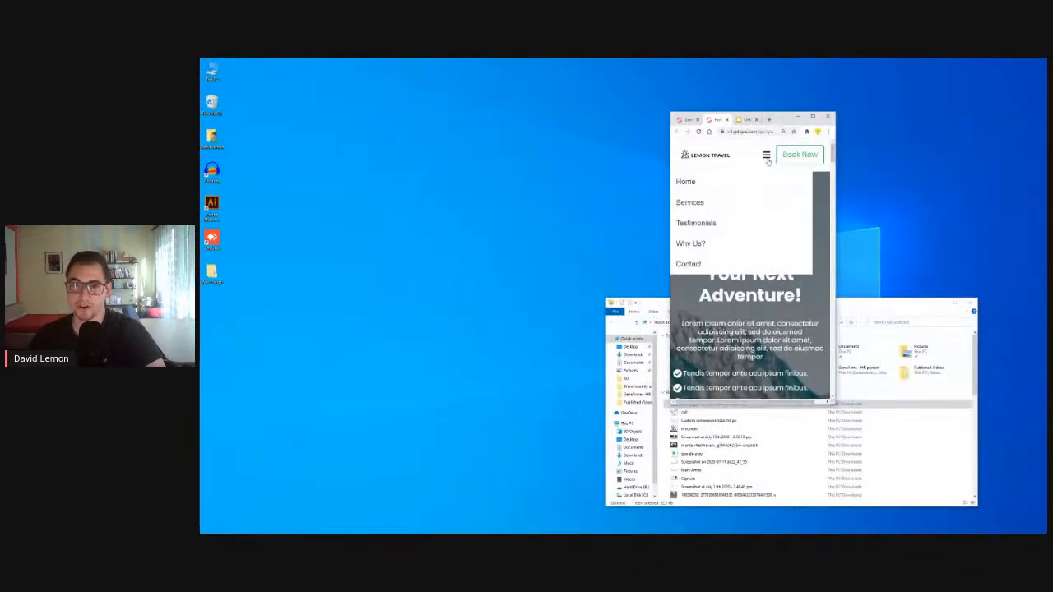
scroll(760, 230, down, 10)
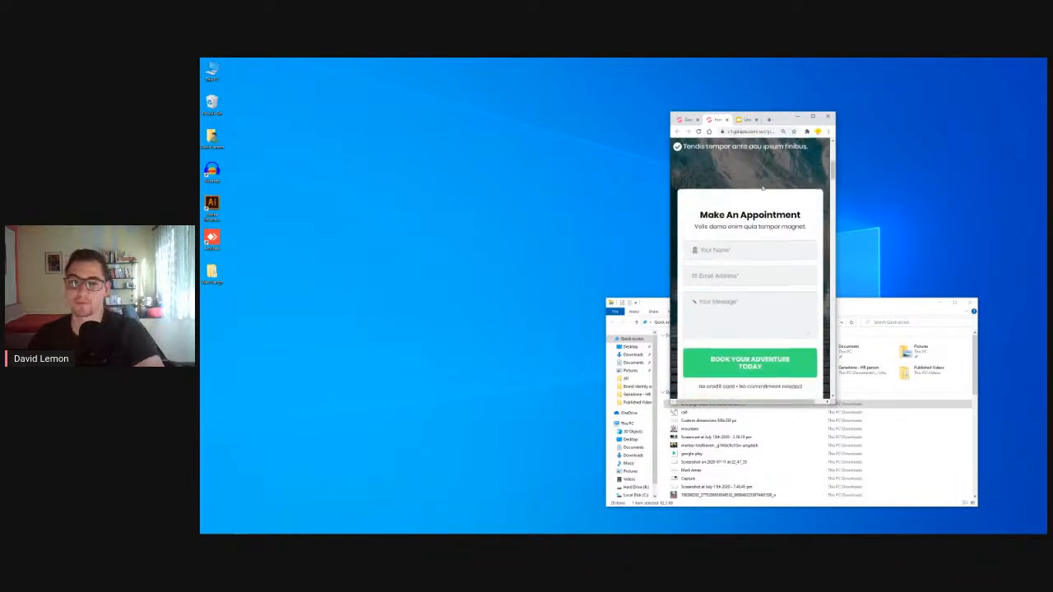
scroll(759, 230, down, 3)
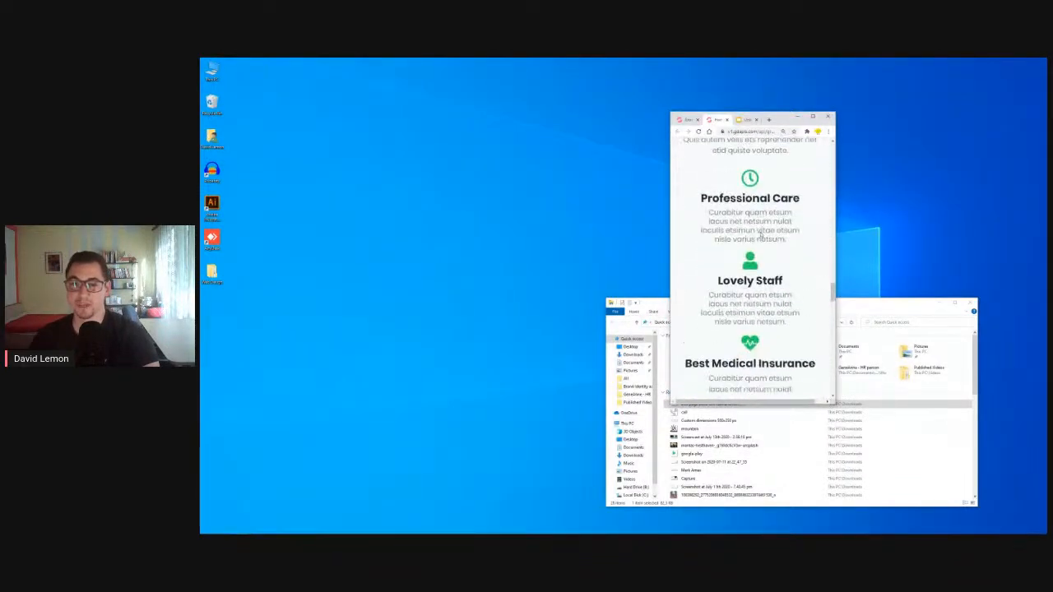
scroll(761, 236, down, 5)
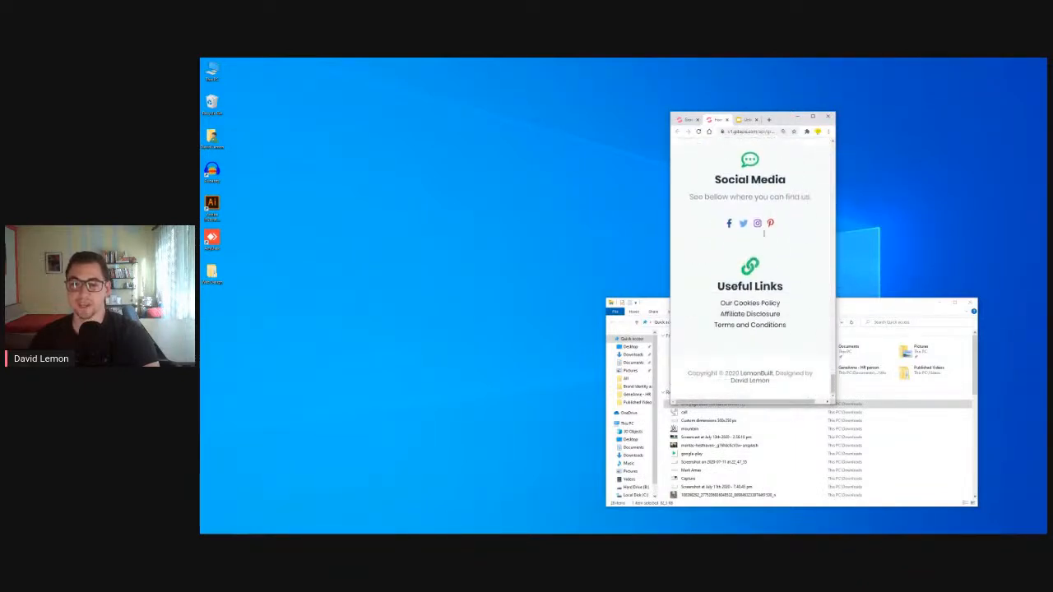
scroll(764, 237, up, 15)
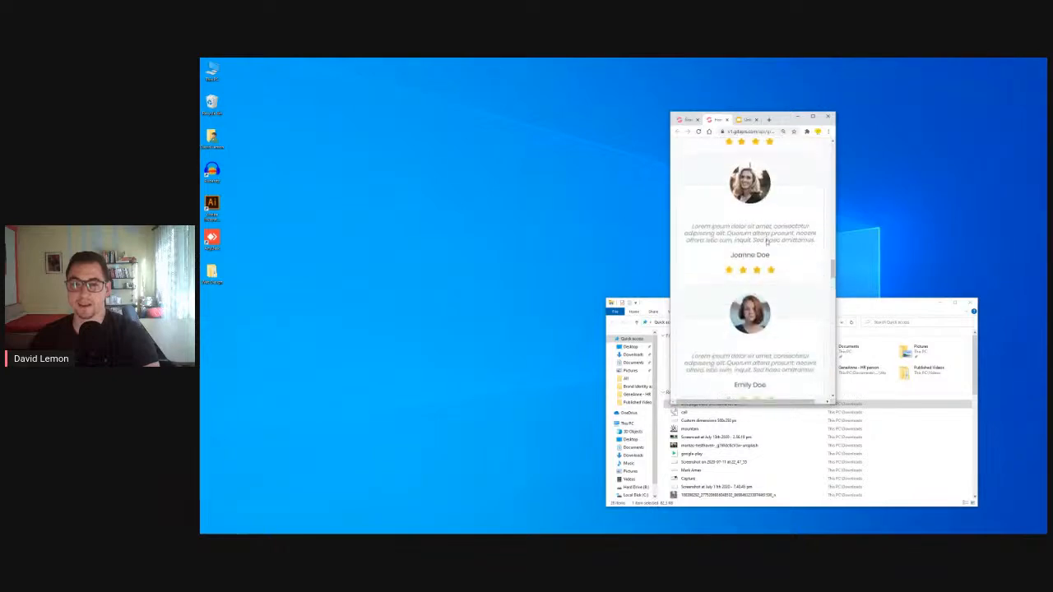
scroll(767, 241, up, 10)
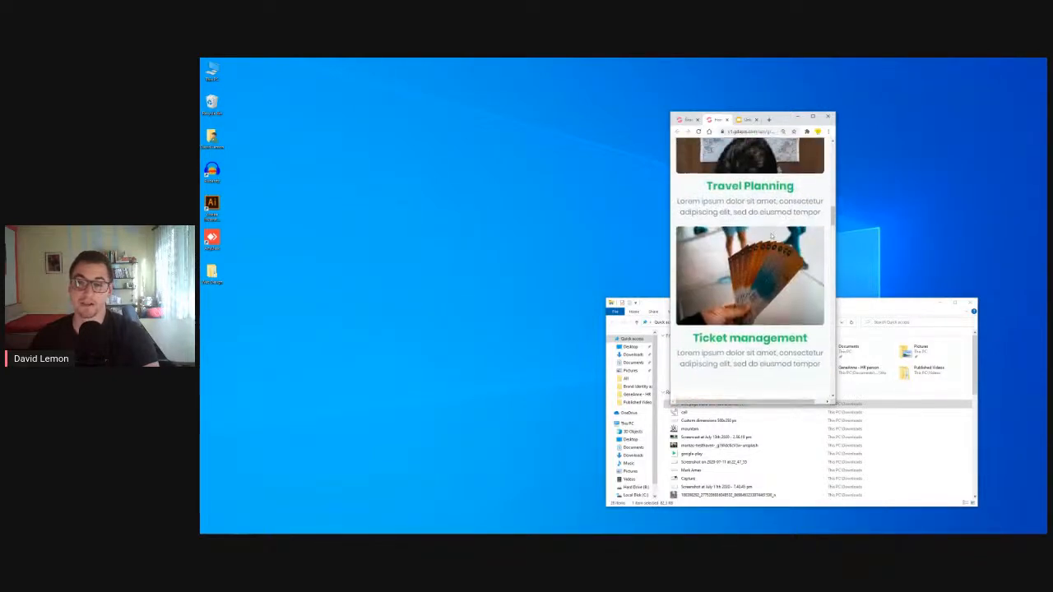
scroll(774, 232, up, 5)
click(812, 117)
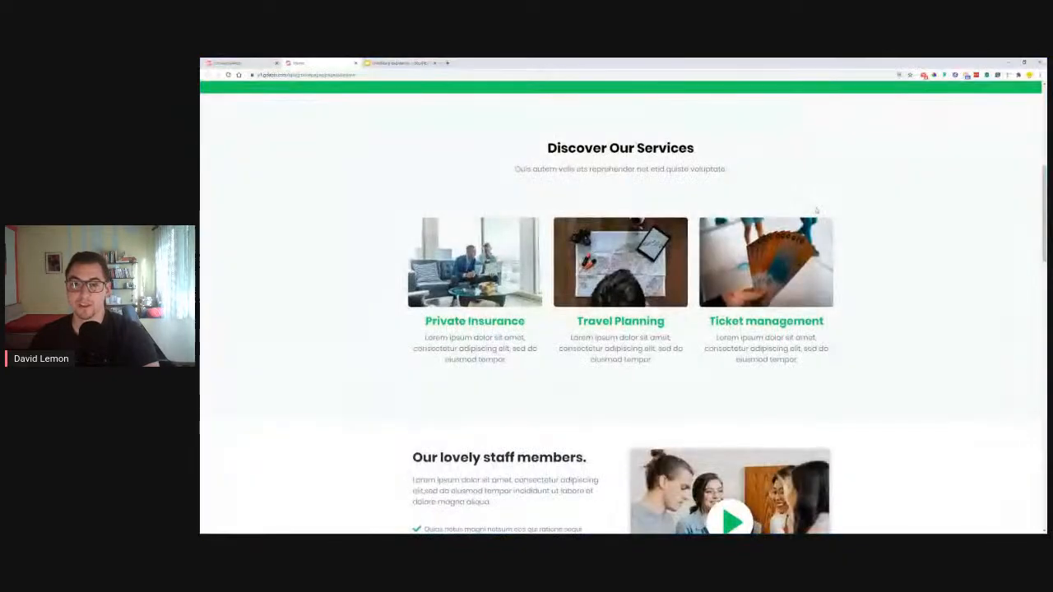
scroll(824, 224, up, 5)
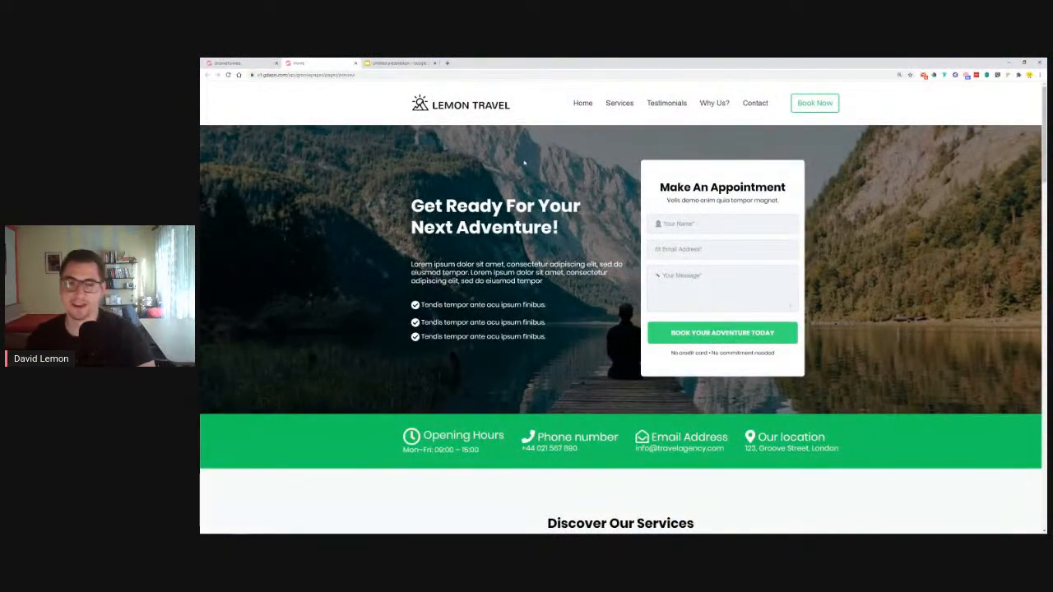
click(238, 63)
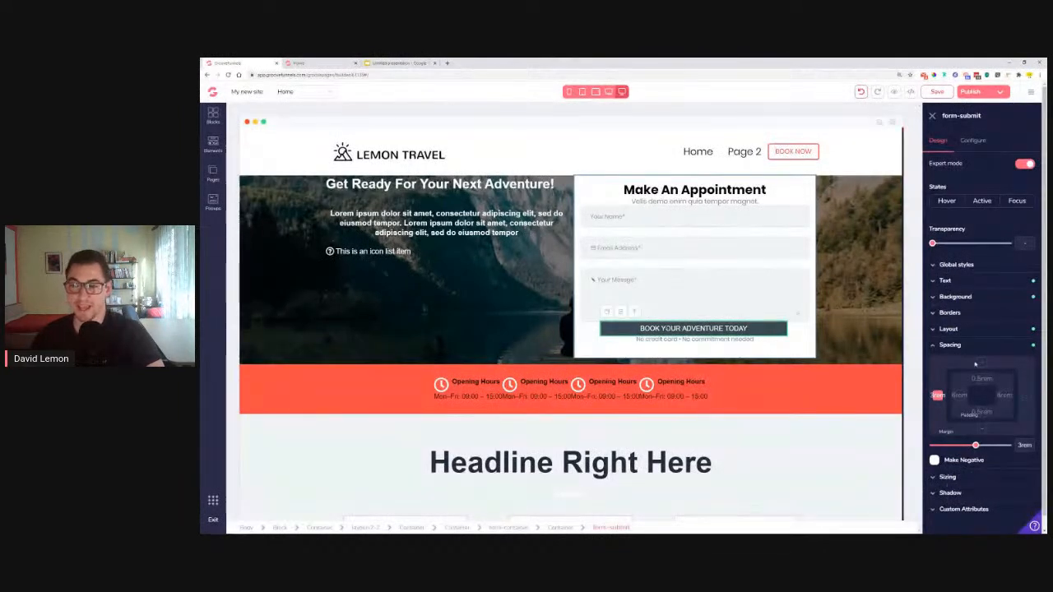
Make the button background red, comparing it against the live reference page
click(944, 348)
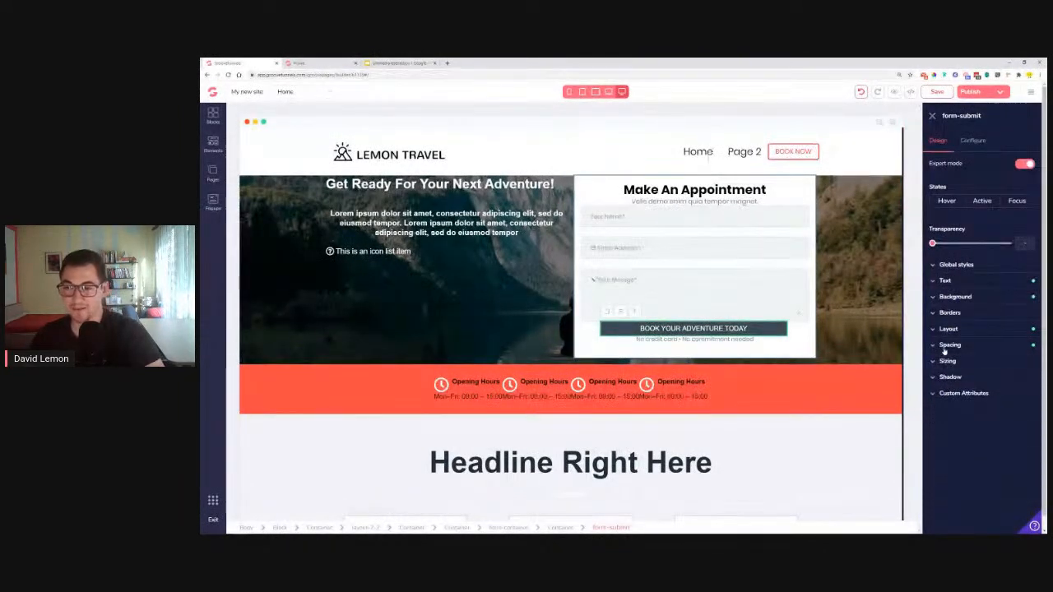
click(974, 298)
click(1007, 314)
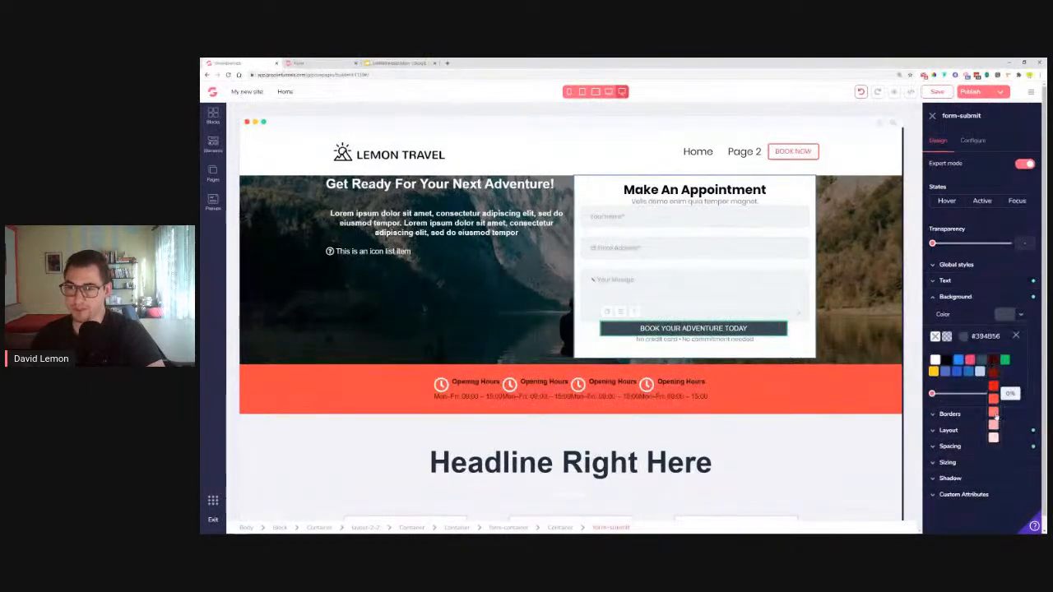
click(993, 400)
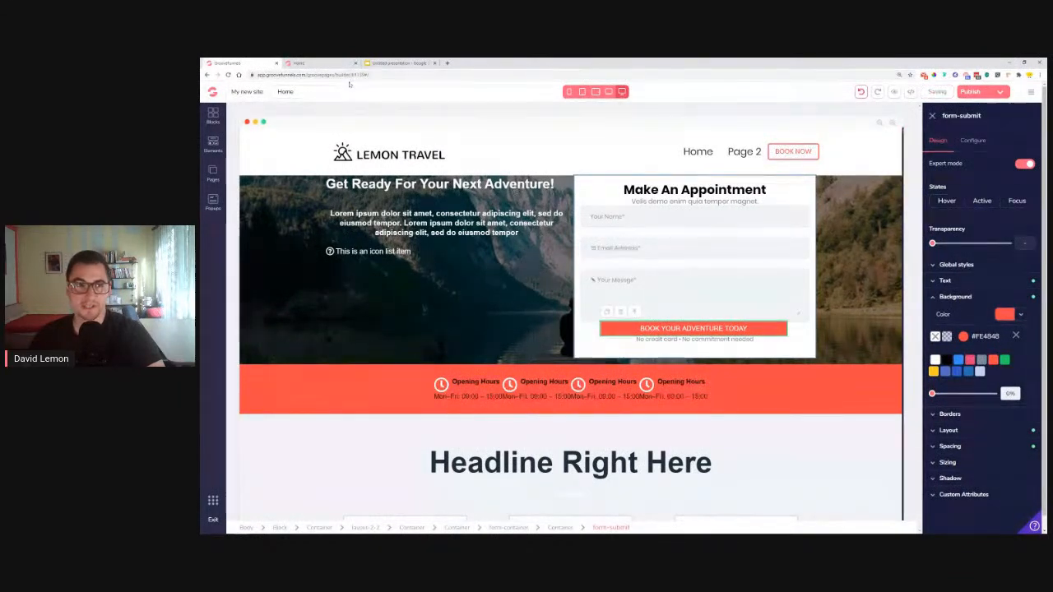
click(320, 63)
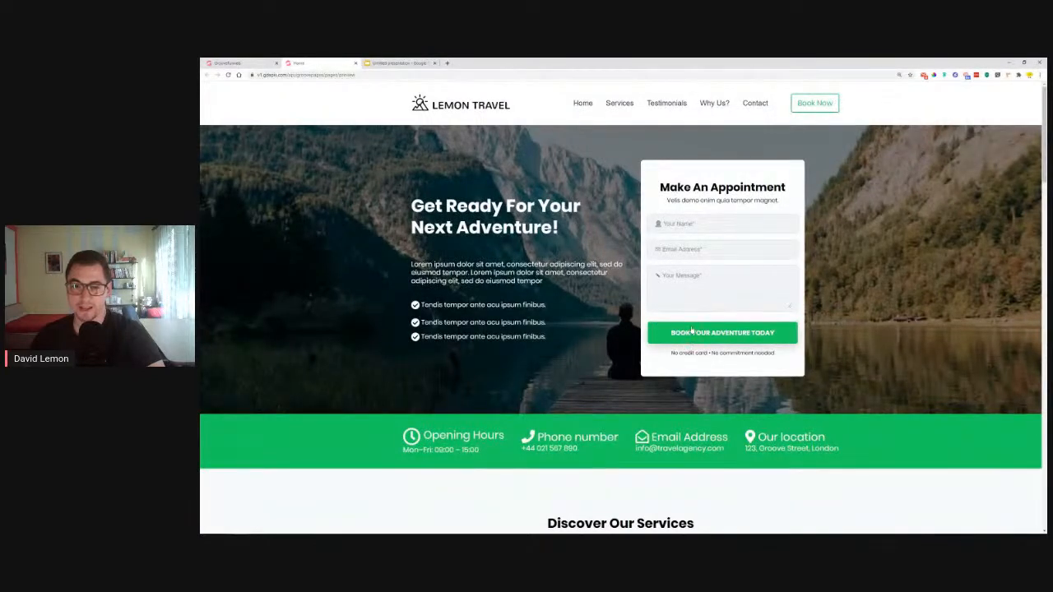
click(246, 63)
click(1016, 337)
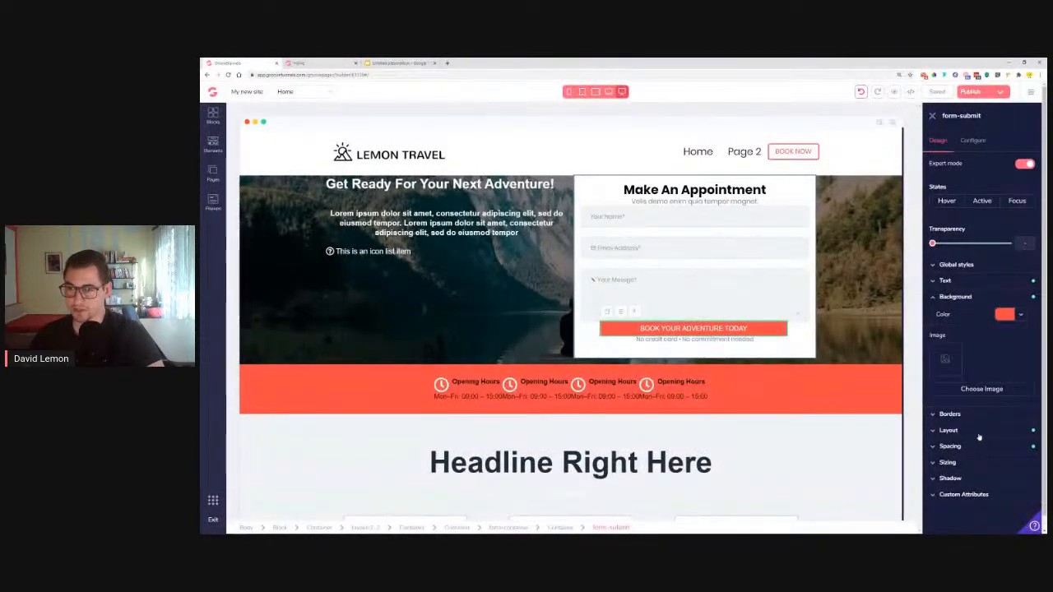
Set the button's top and bottom padding to 1.25rem
click(961, 446)
scroll(971, 428, down, 1)
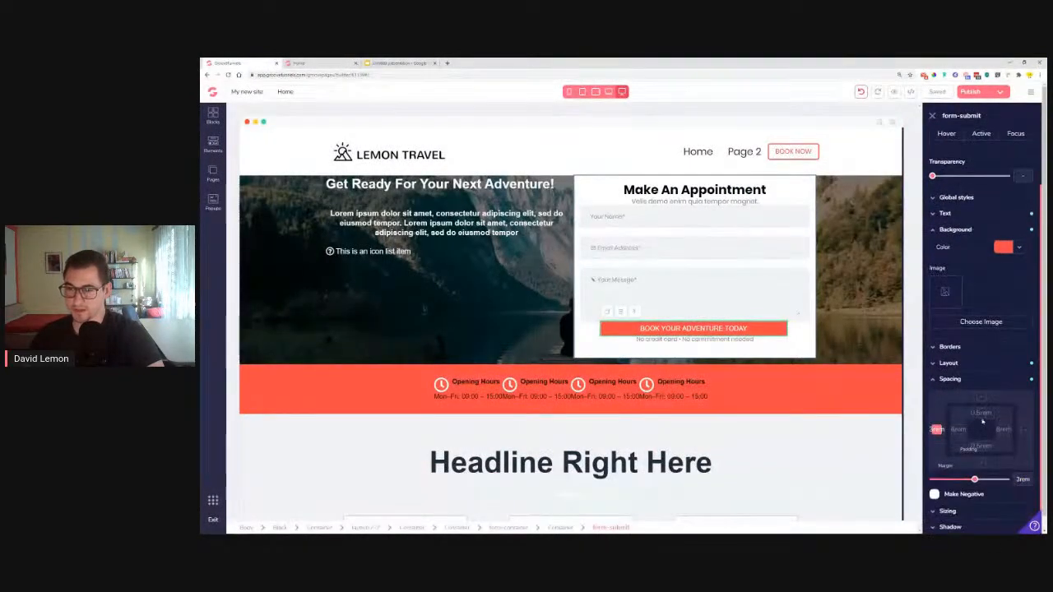
click(982, 413)
drag(974, 479, 946, 480)
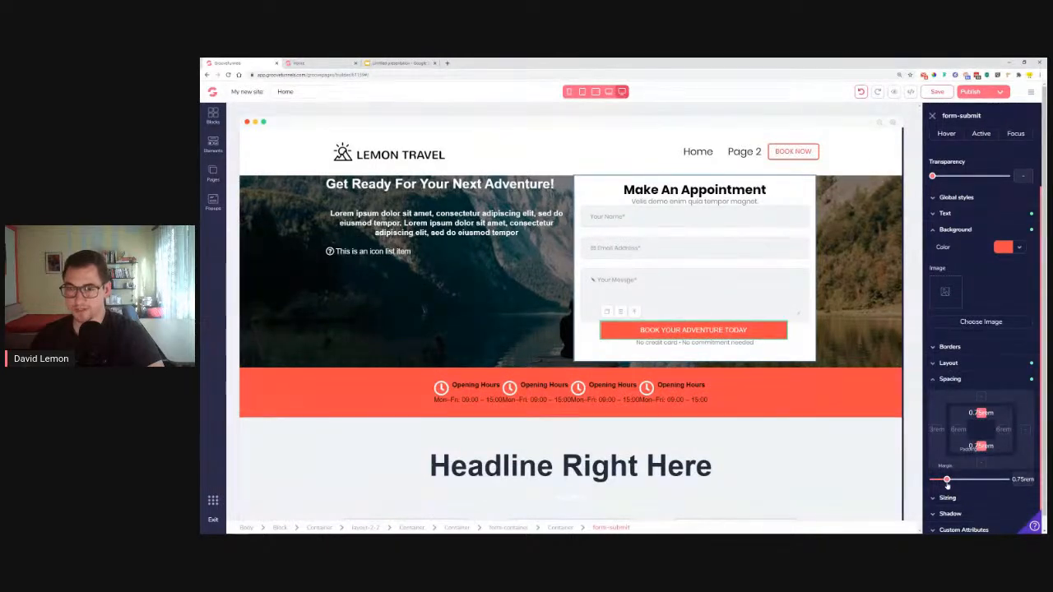
drag(948, 481, 948, 481)
Round the button's corners to .35rem and set its text font to Poppins
click(941, 352)
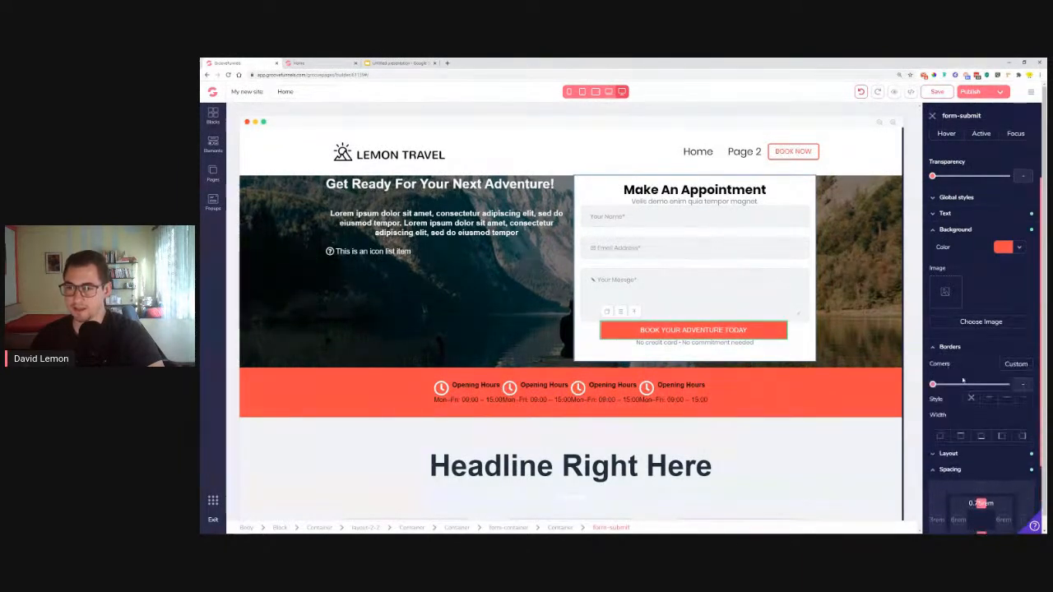
drag(933, 385, 966, 392)
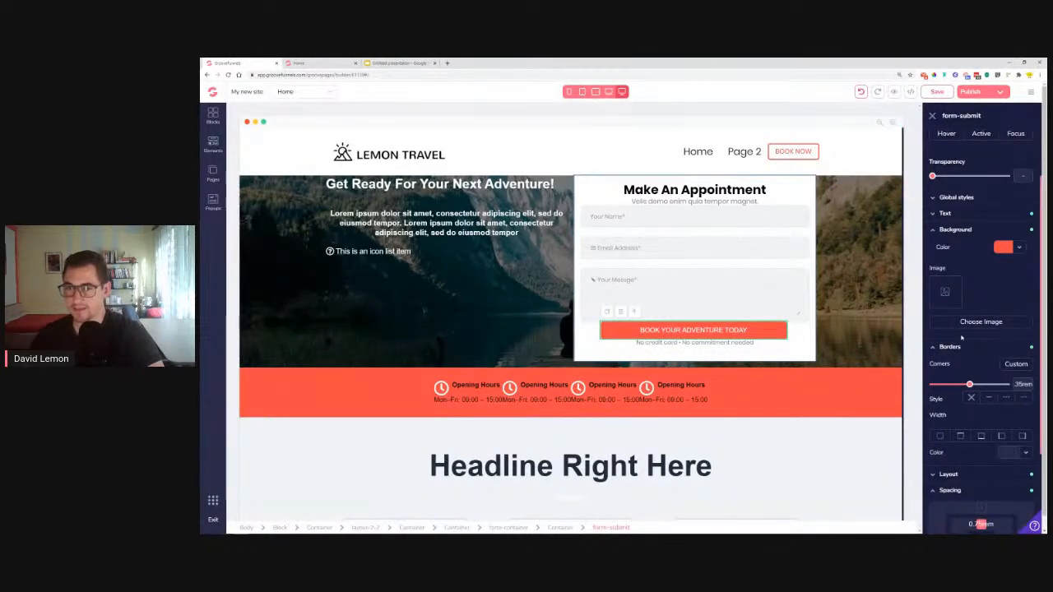
click(945, 214)
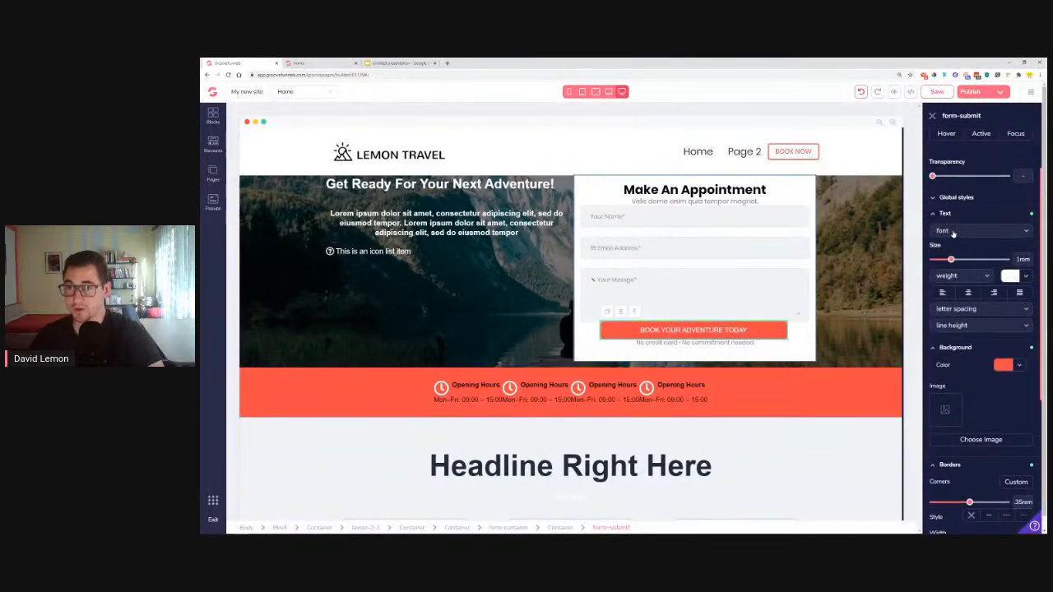
click(953, 232)
click(954, 360)
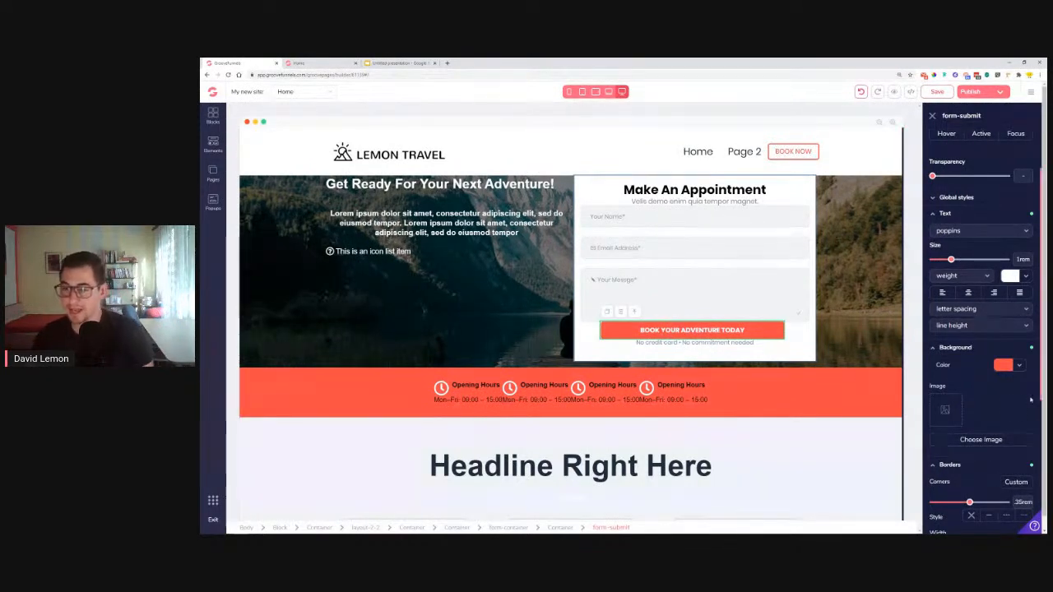
Add a 1.75rem margin above and below the button
click(969, 349)
click(948, 370)
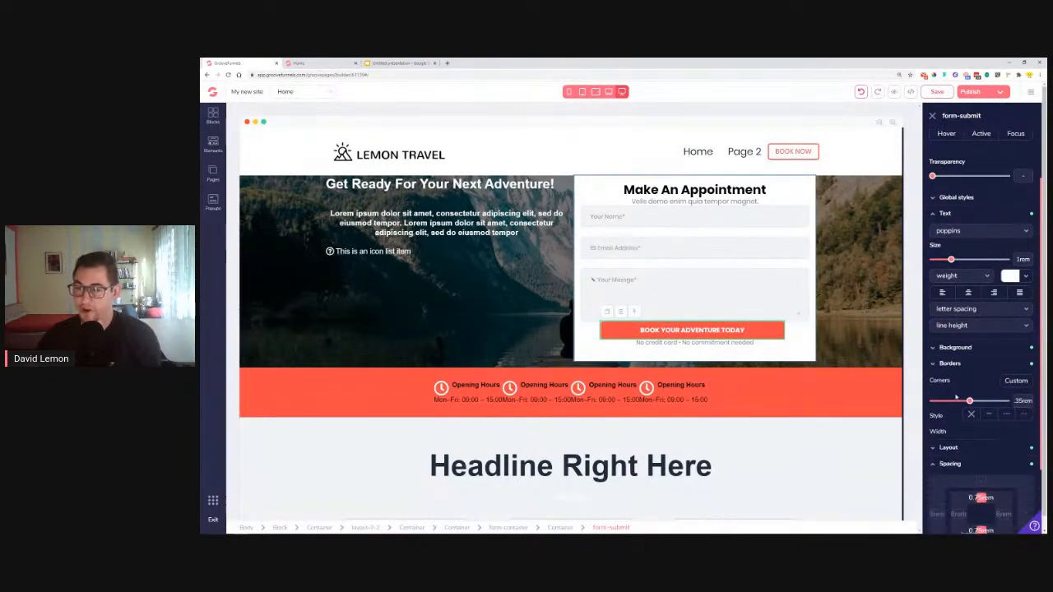
click(981, 414)
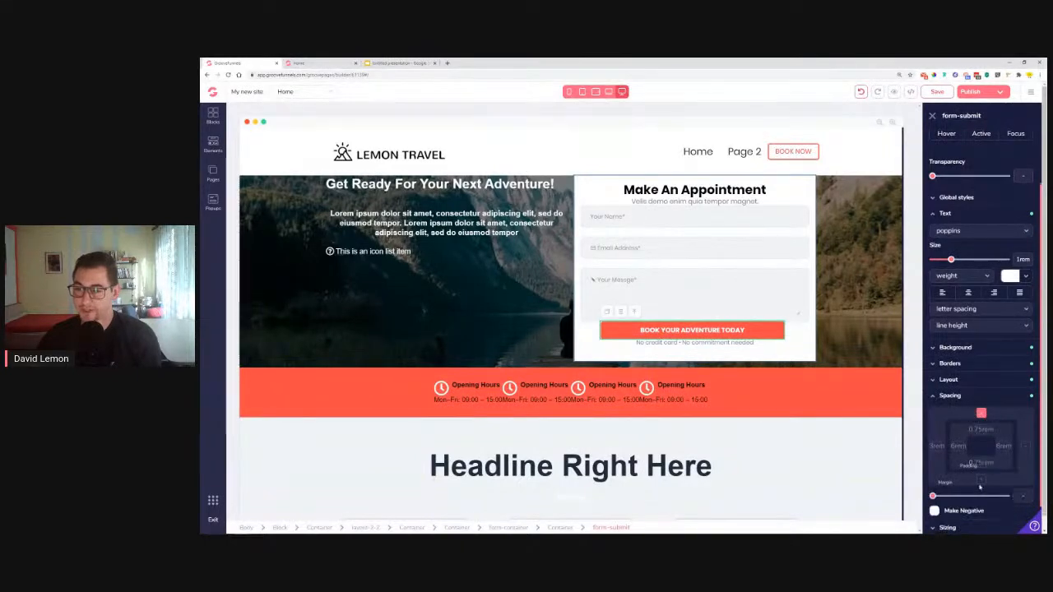
click(980, 481)
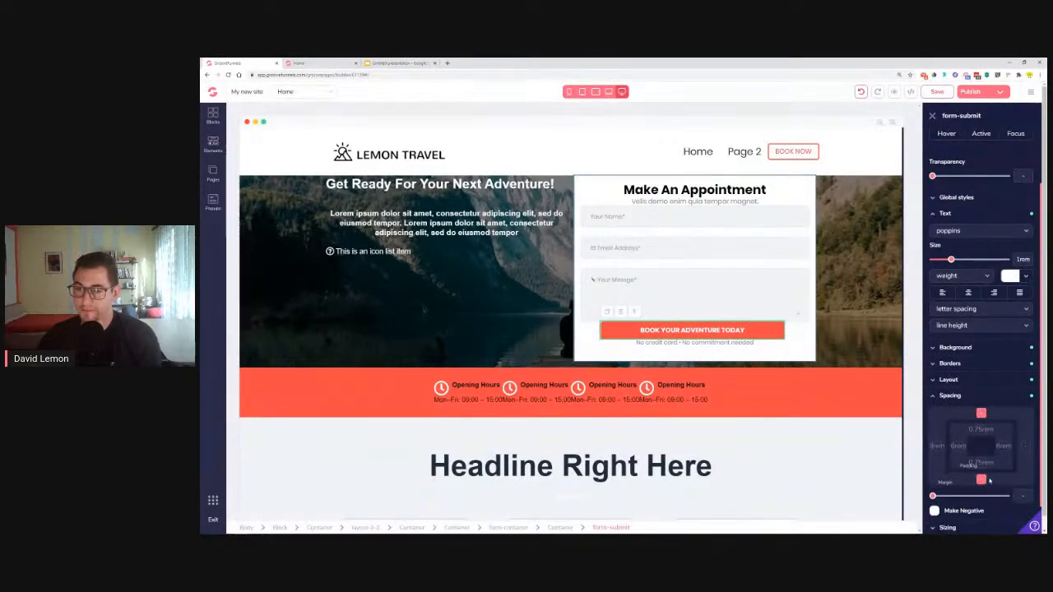
drag(933, 497, 964, 503)
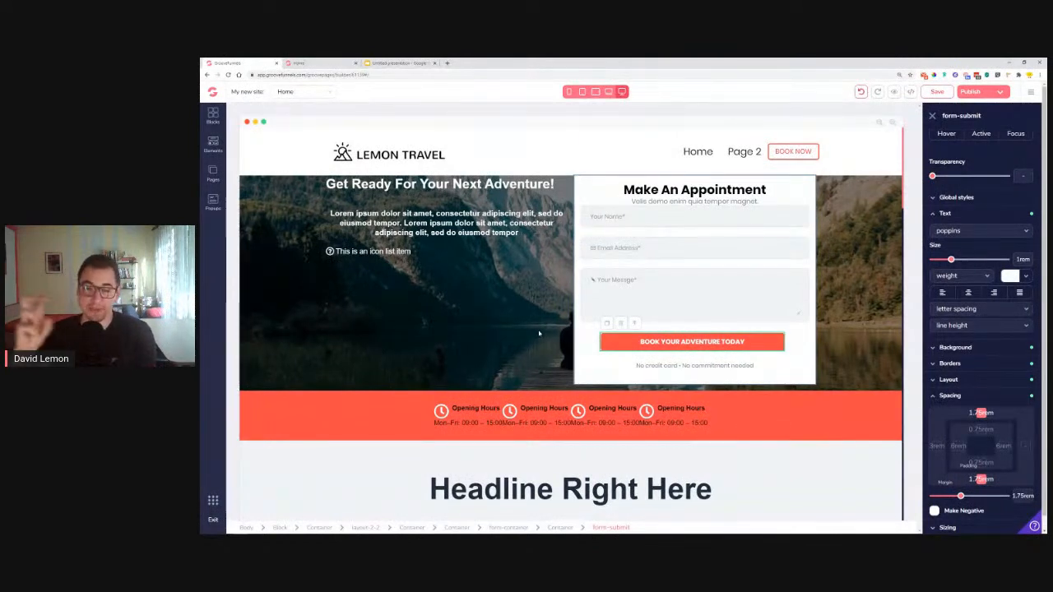
Reduce the Email Address field's top and bottom margins to tighten the field gaps
click(650, 255)
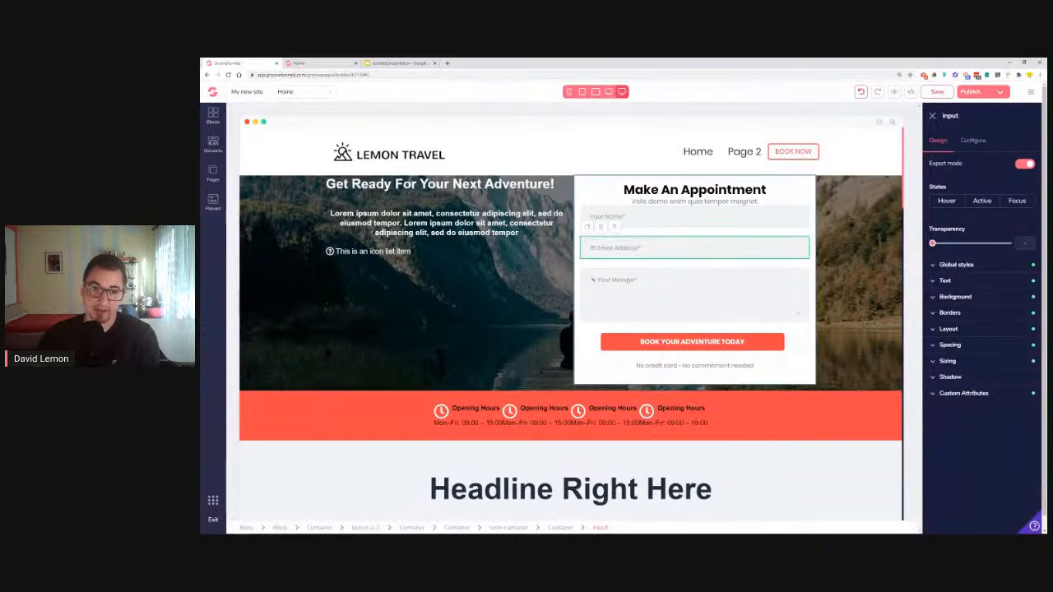
click(980, 344)
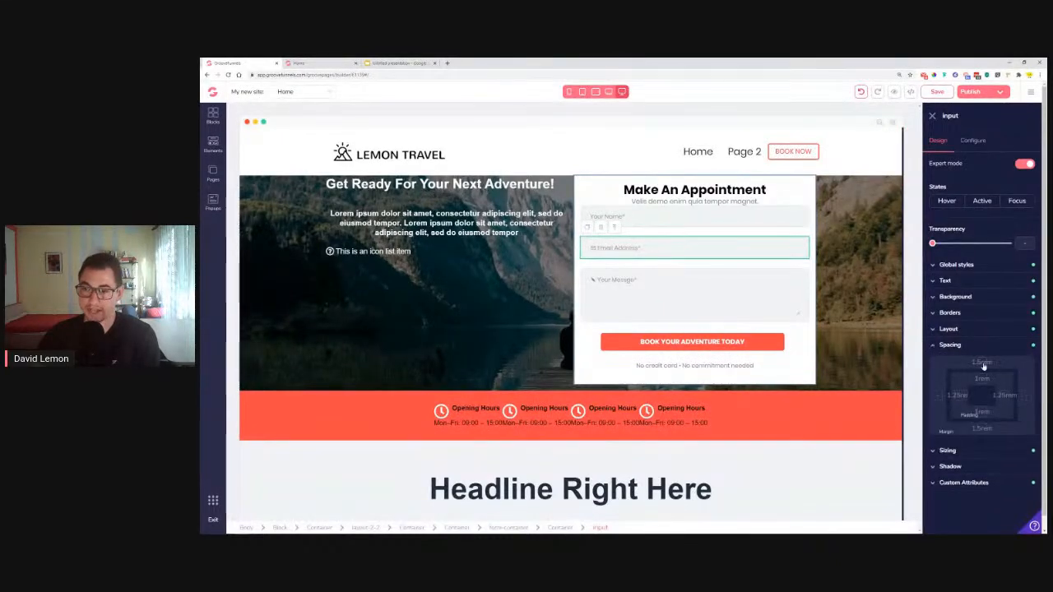
click(982, 429)
drag(958, 446, 947, 445)
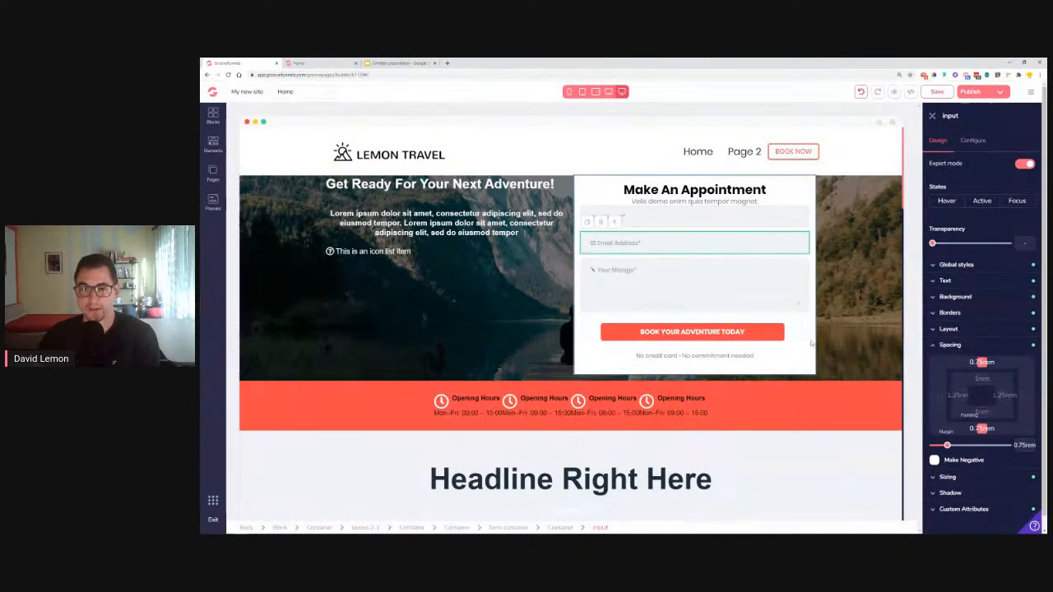
Give the subtitle under Make An Appointment a 1rem bottom and 0.5rem top margin
click(812, 344)
click(712, 203)
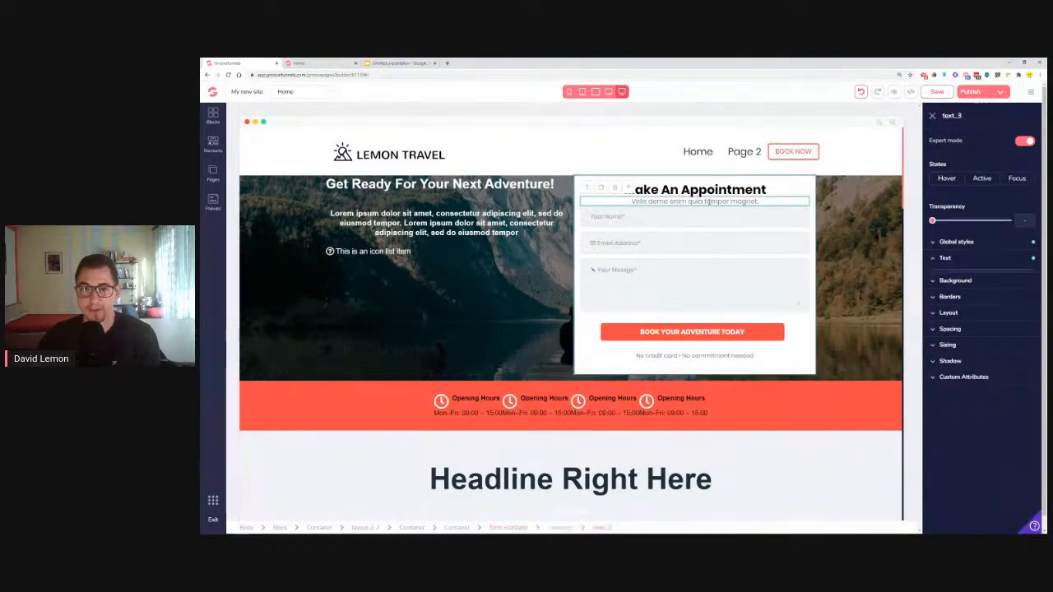
click(976, 441)
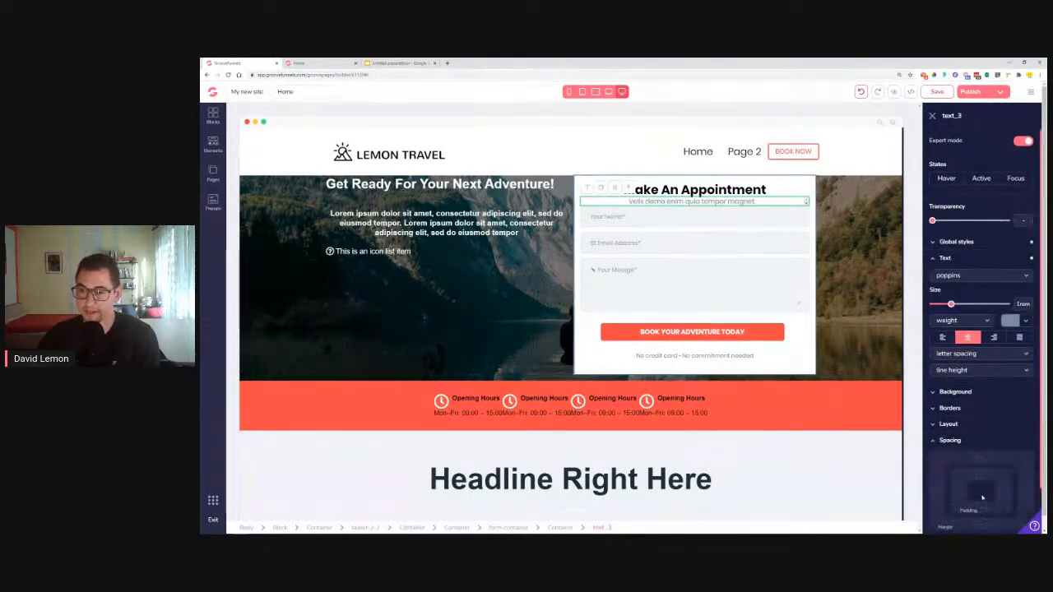
click(979, 523)
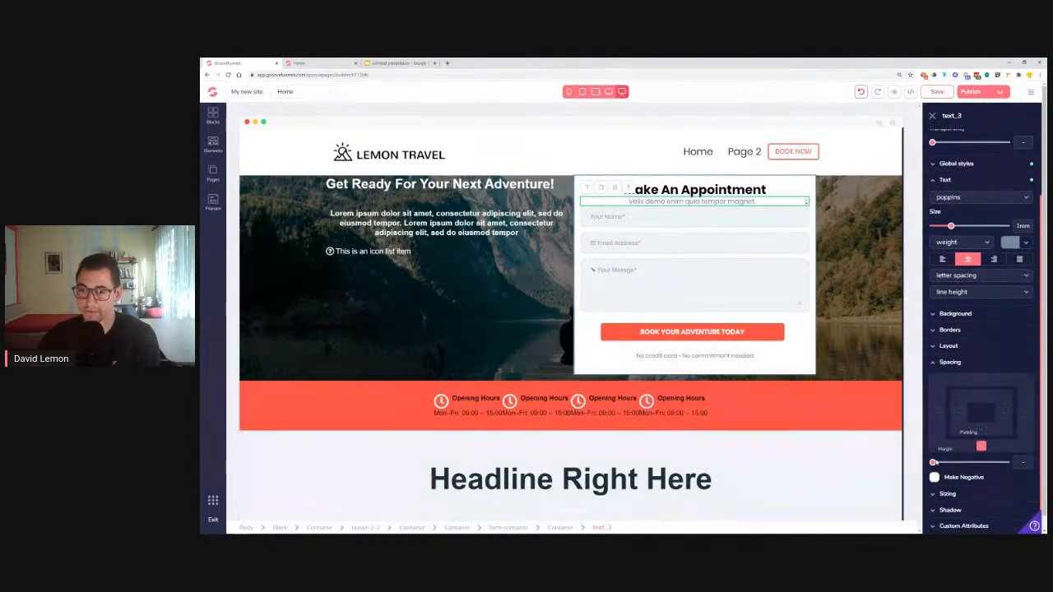
drag(944, 467, 951, 467)
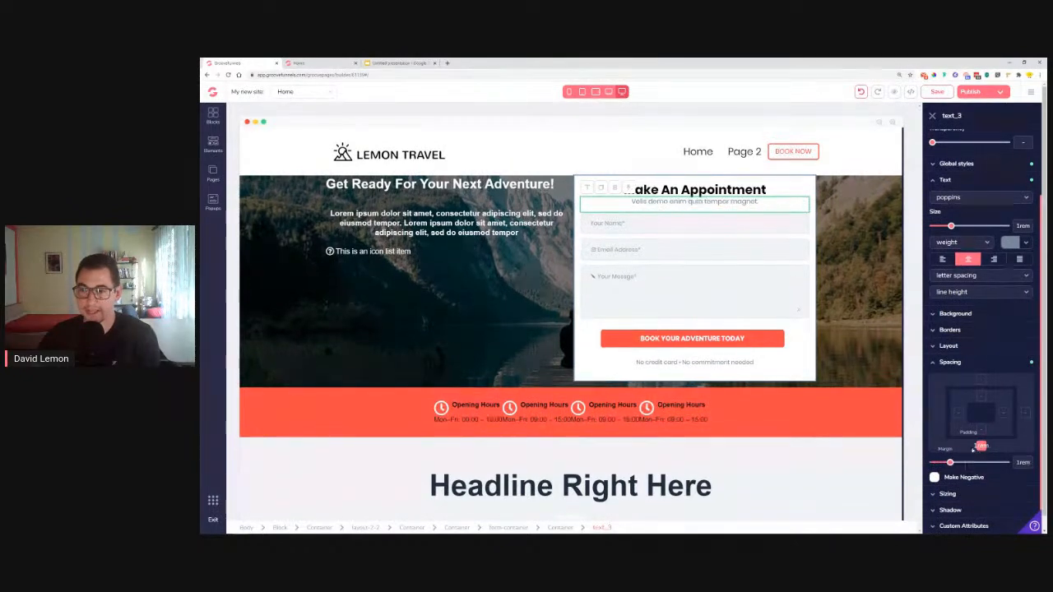
click(982, 447)
click(982, 414)
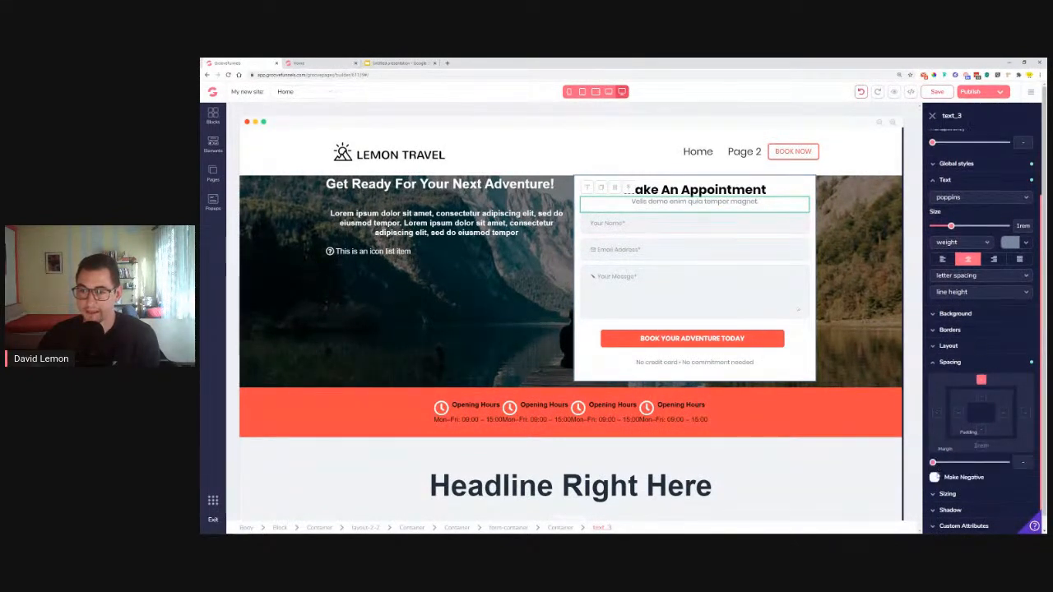
drag(937, 466, 944, 468)
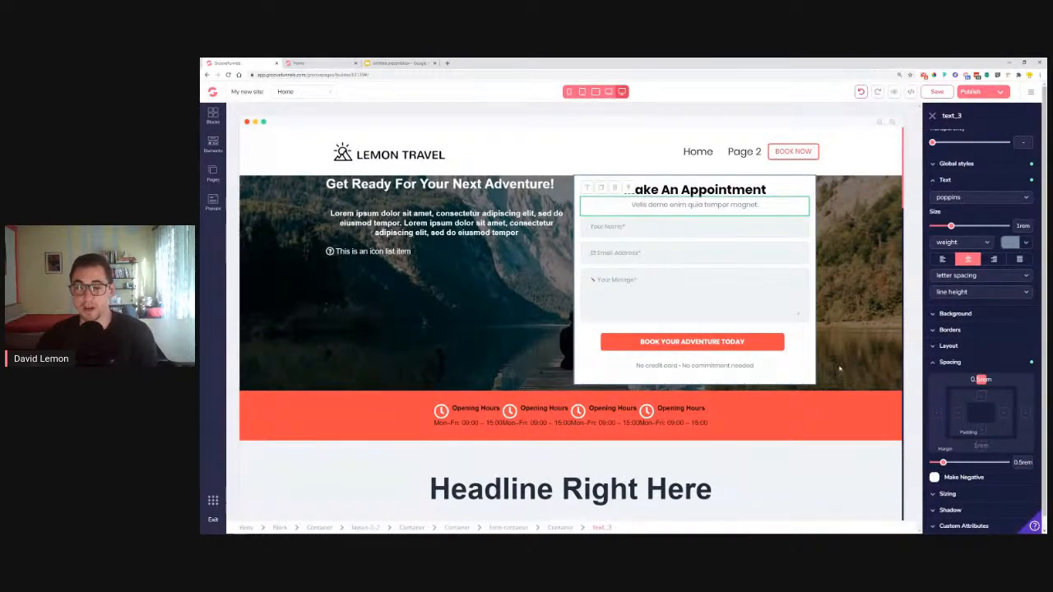
click(814, 366)
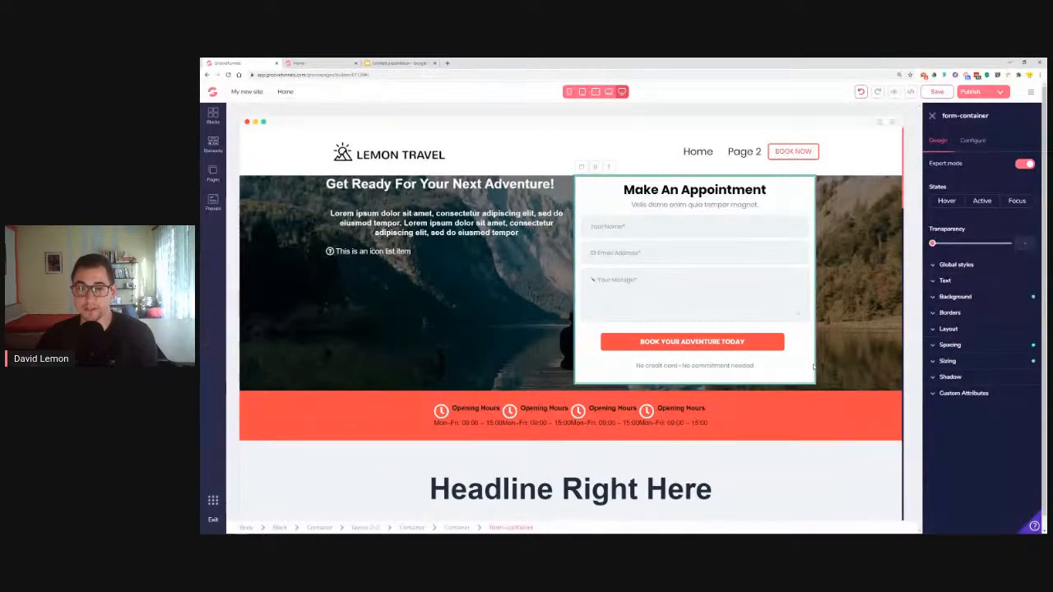
Set the form container's side padding to 3.5rem and round its corners
click(978, 349)
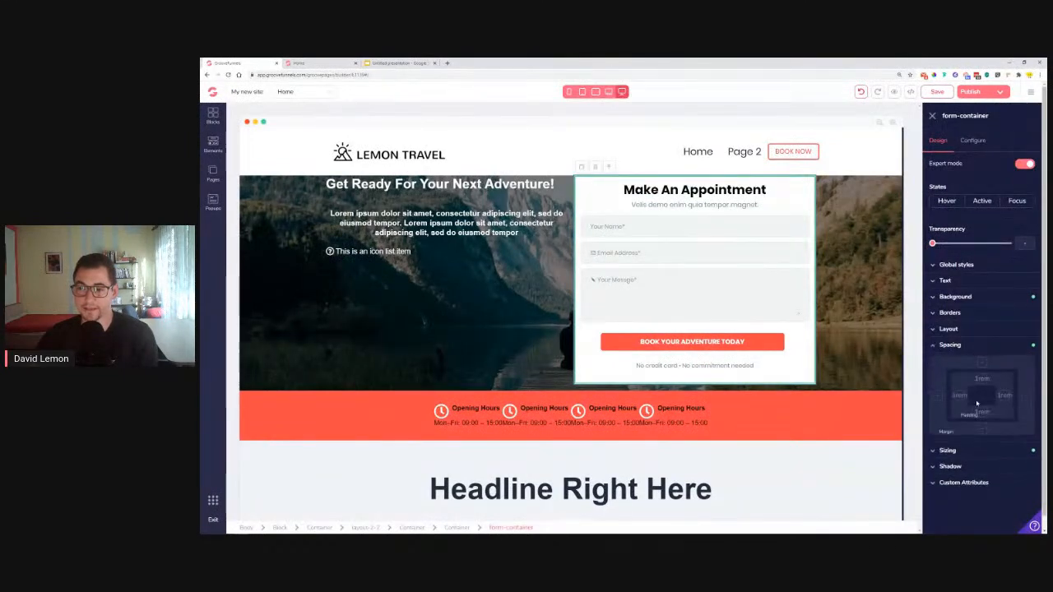
click(961, 396)
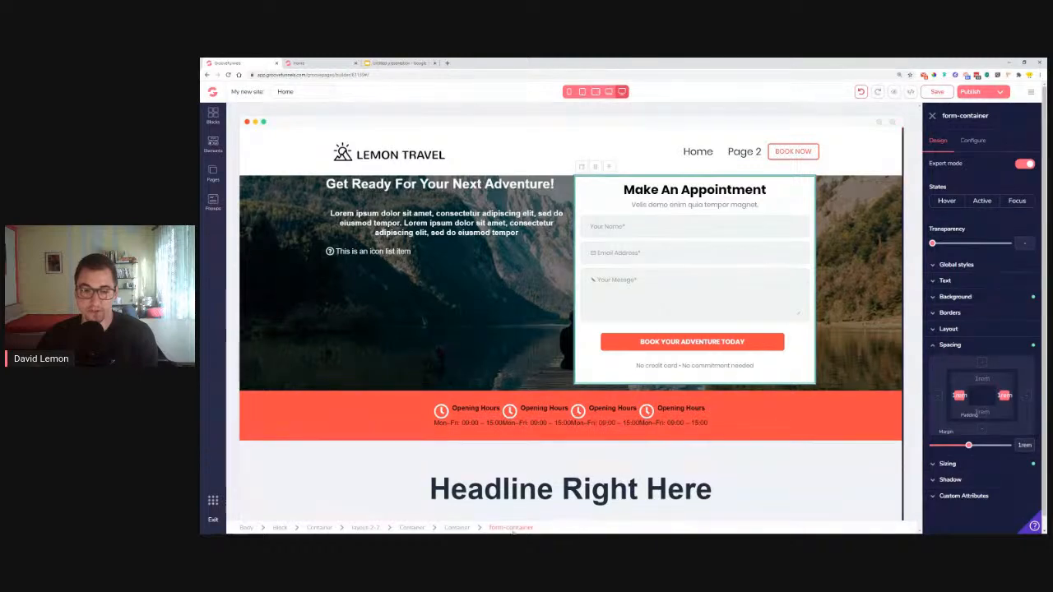
drag(969, 445, 994, 453)
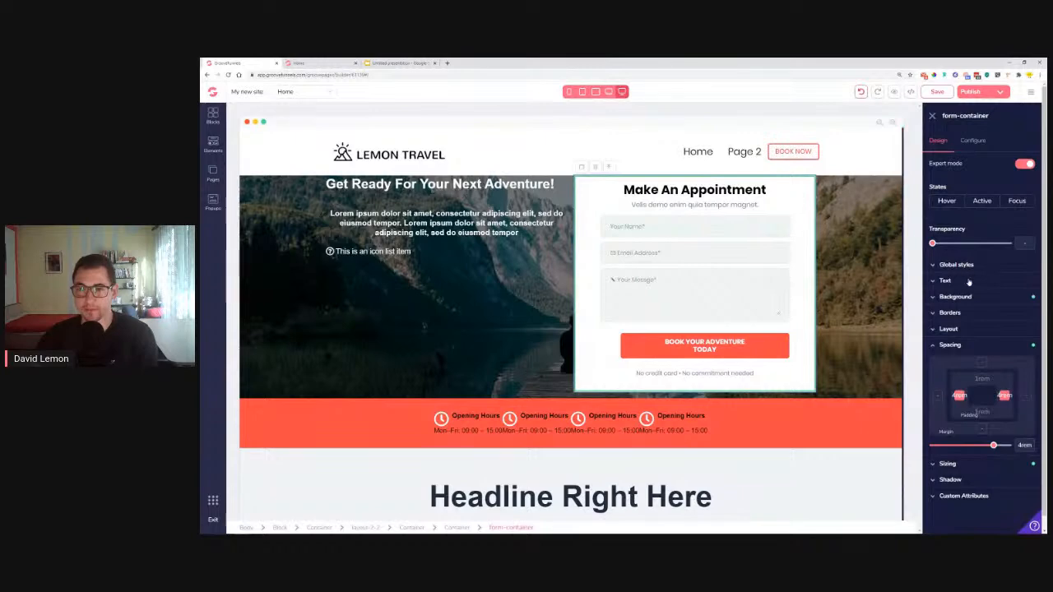
click(952, 313)
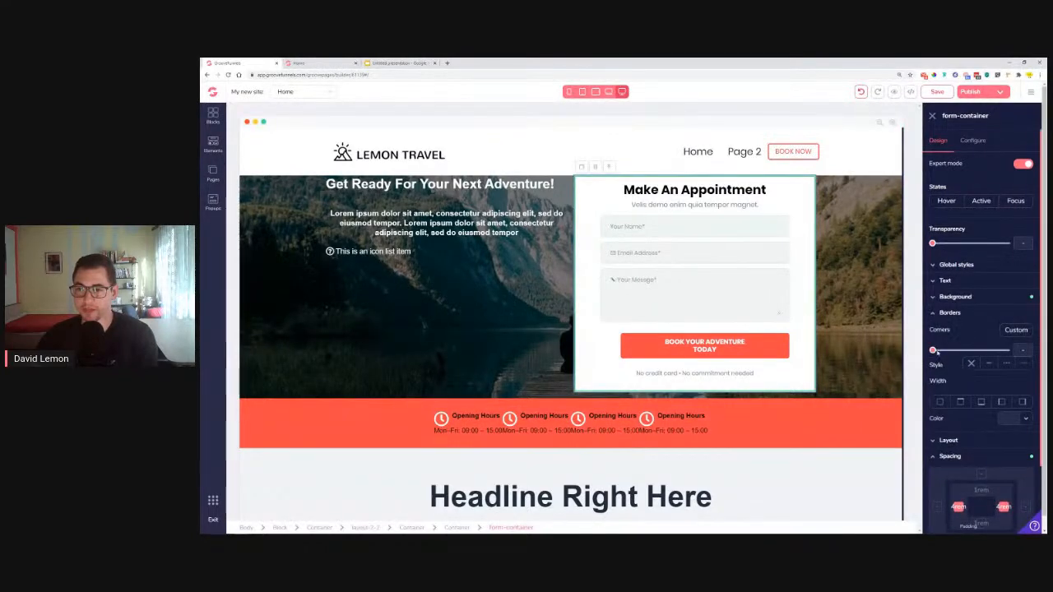
drag(933, 350, 984, 362)
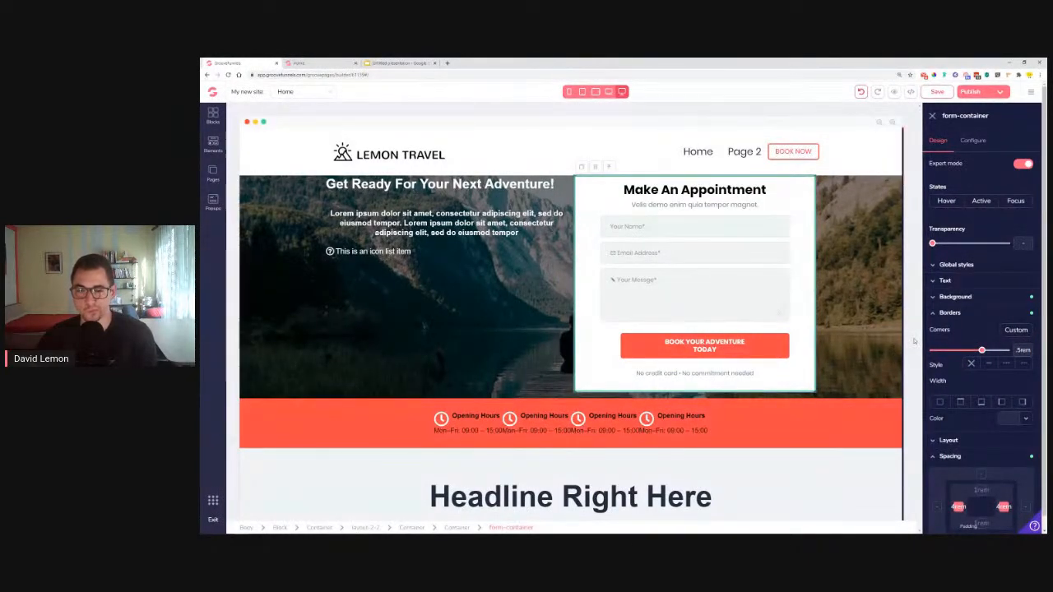
Increase the surrounding container's left and right spacing to 5.5rem
click(458, 528)
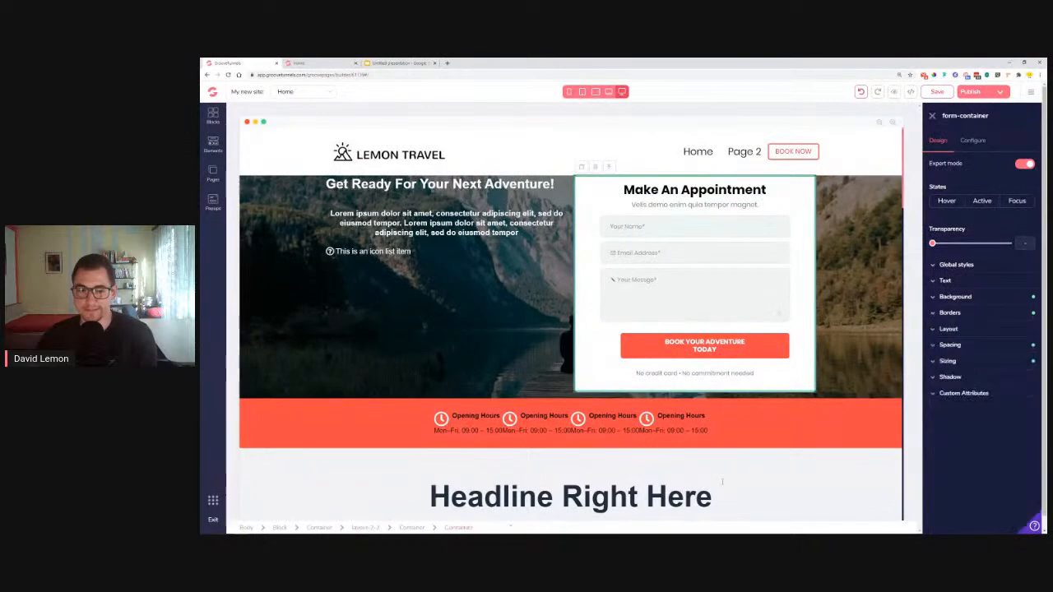
click(971, 346)
click(958, 396)
drag(994, 447, 999, 448)
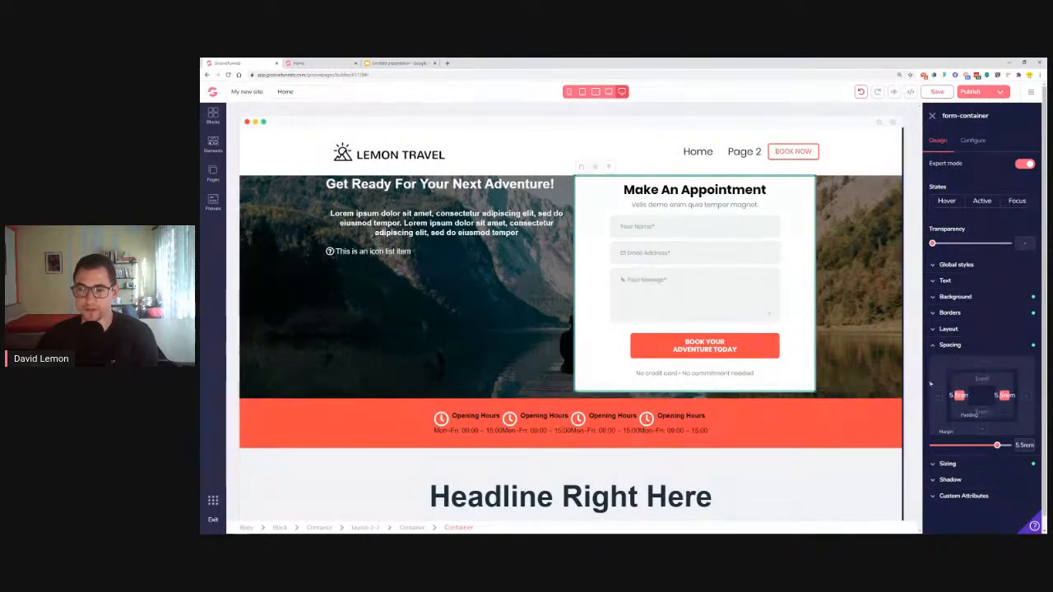
Raise the form card's inner side padding further, to 5rem
click(374, 528)
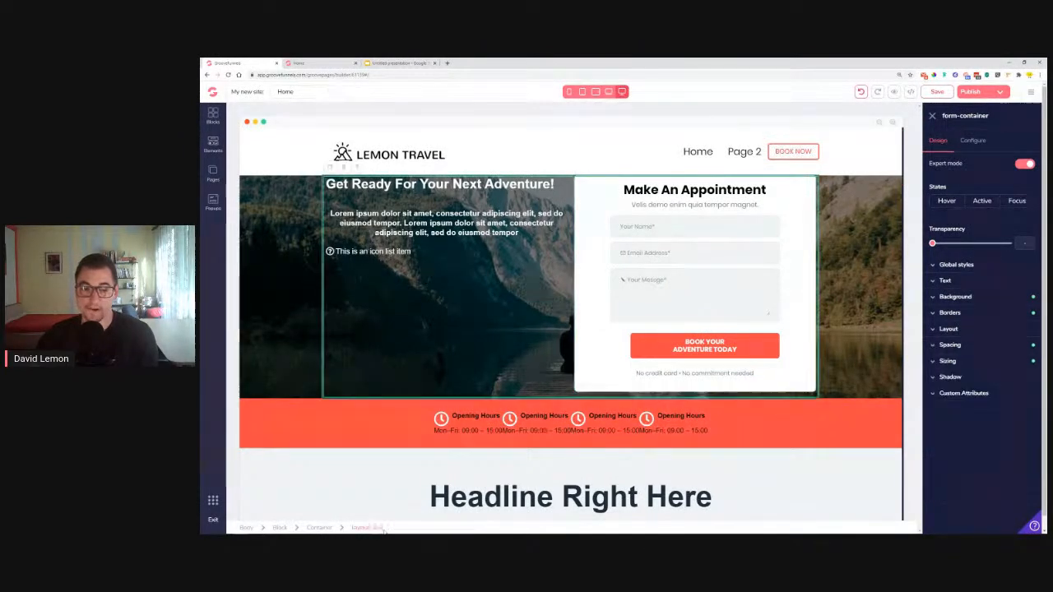
click(812, 239)
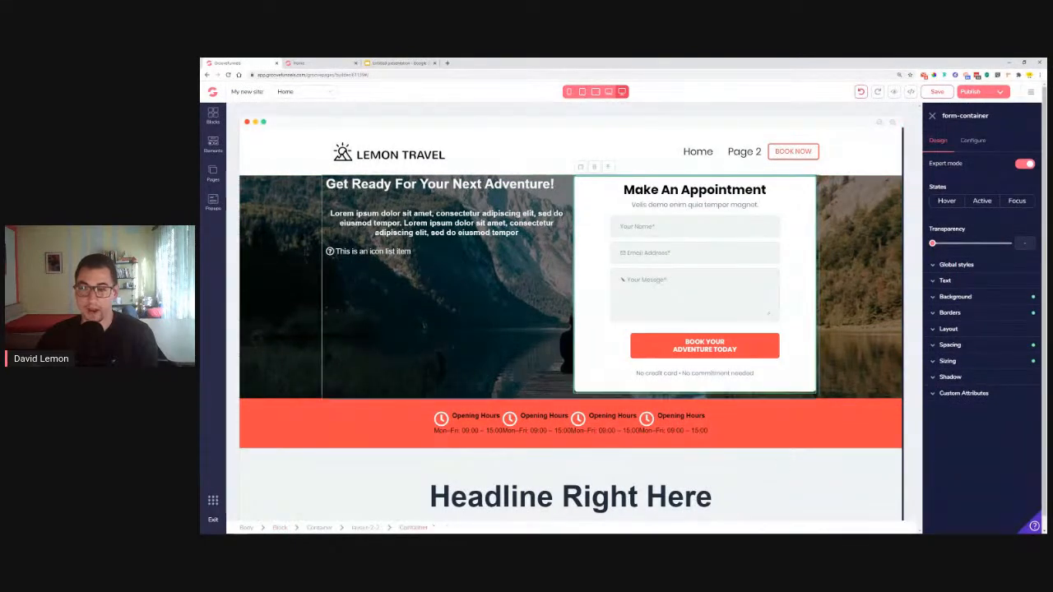
click(989, 346)
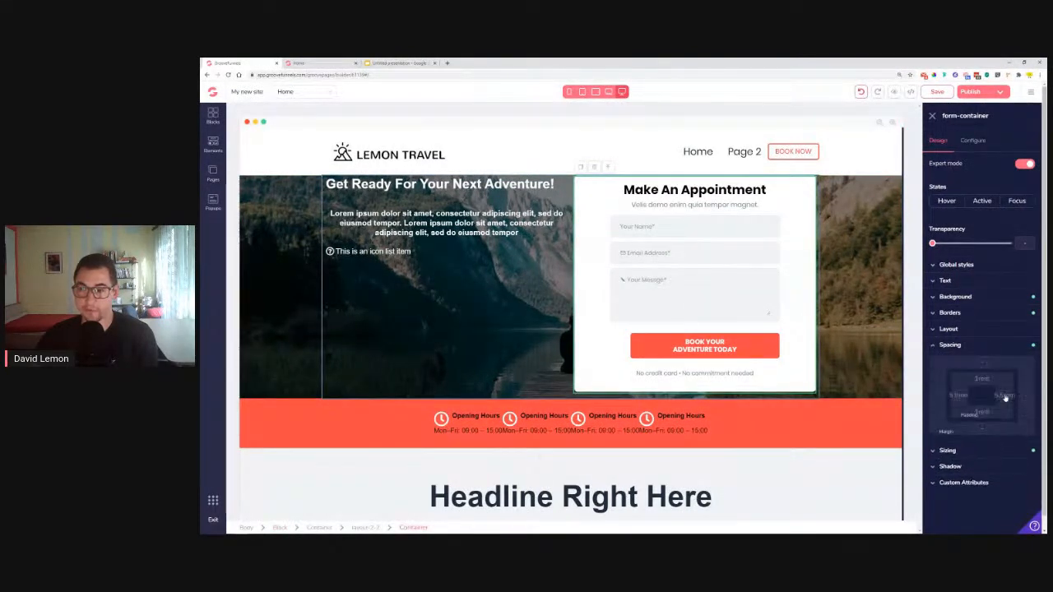
drag(997, 445, 1001, 453)
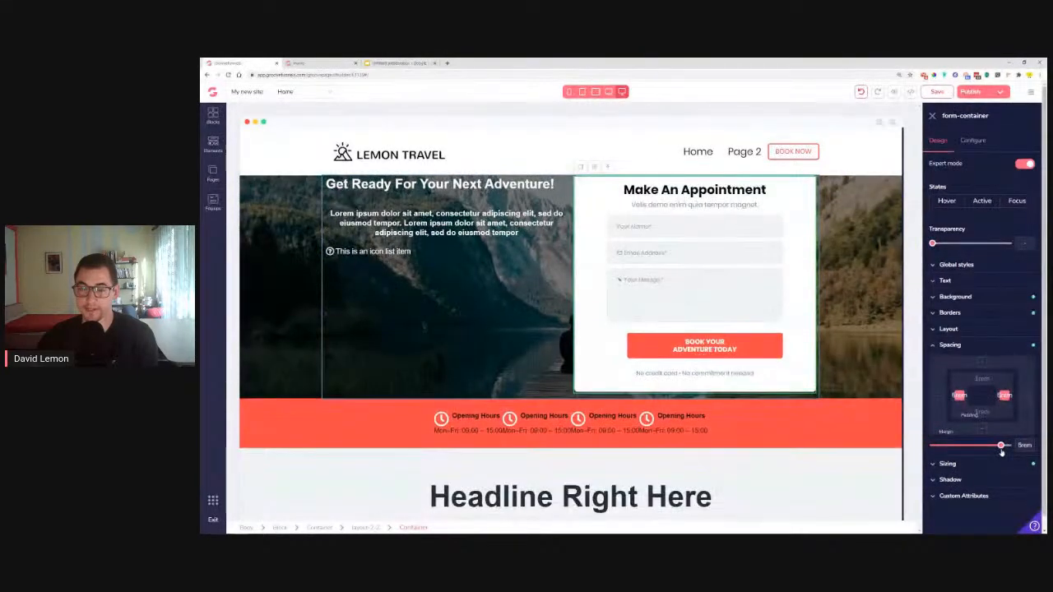
Cut the BOOK YOUR ADVENTURE TODAY button's side margins to 0.25rem so it spans the form
click(679, 360)
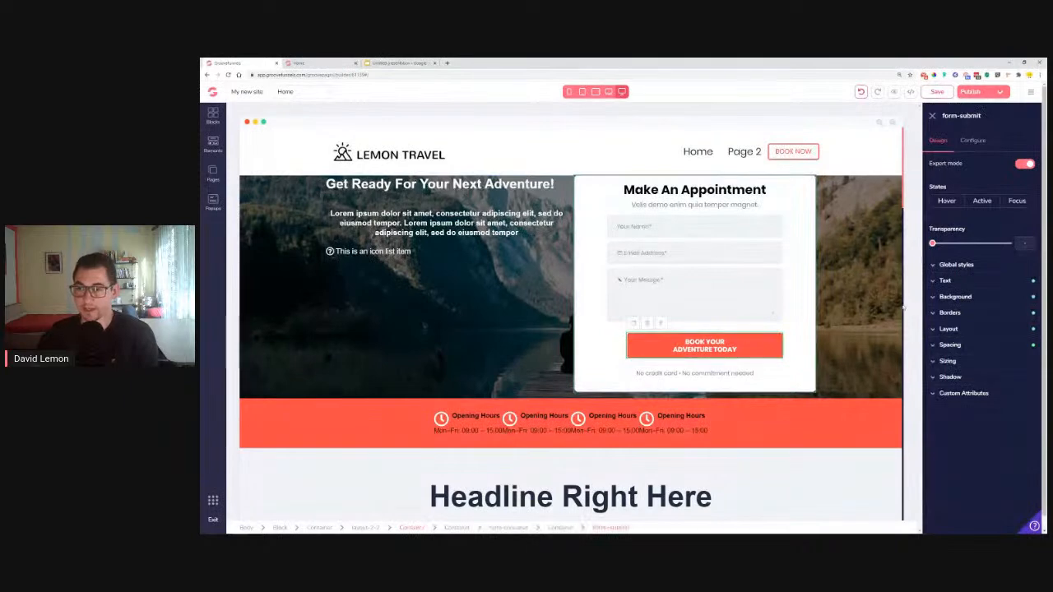
click(967, 347)
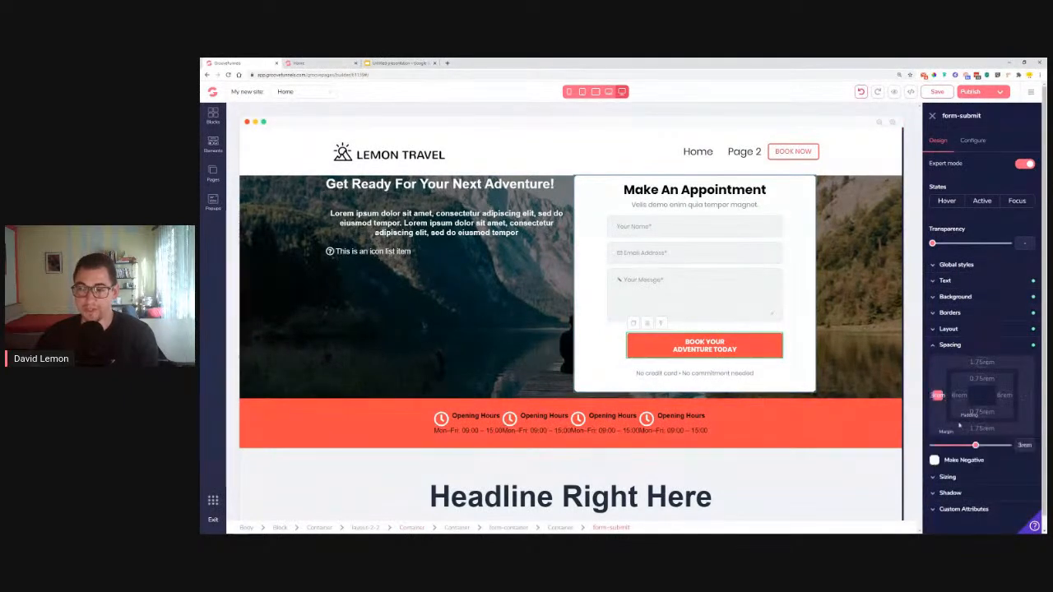
drag(975, 445, 936, 447)
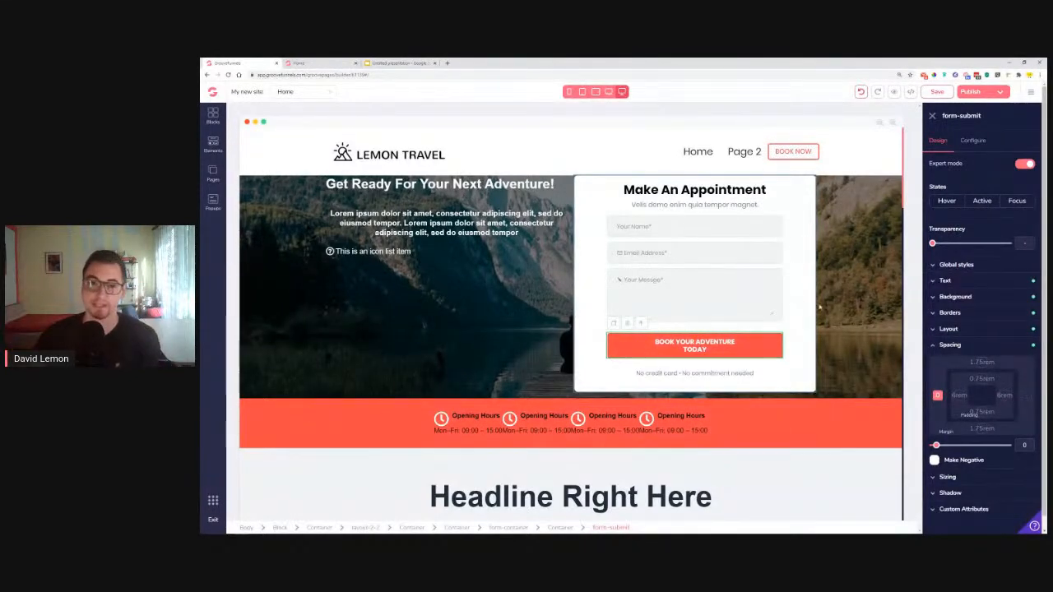
click(586, 261)
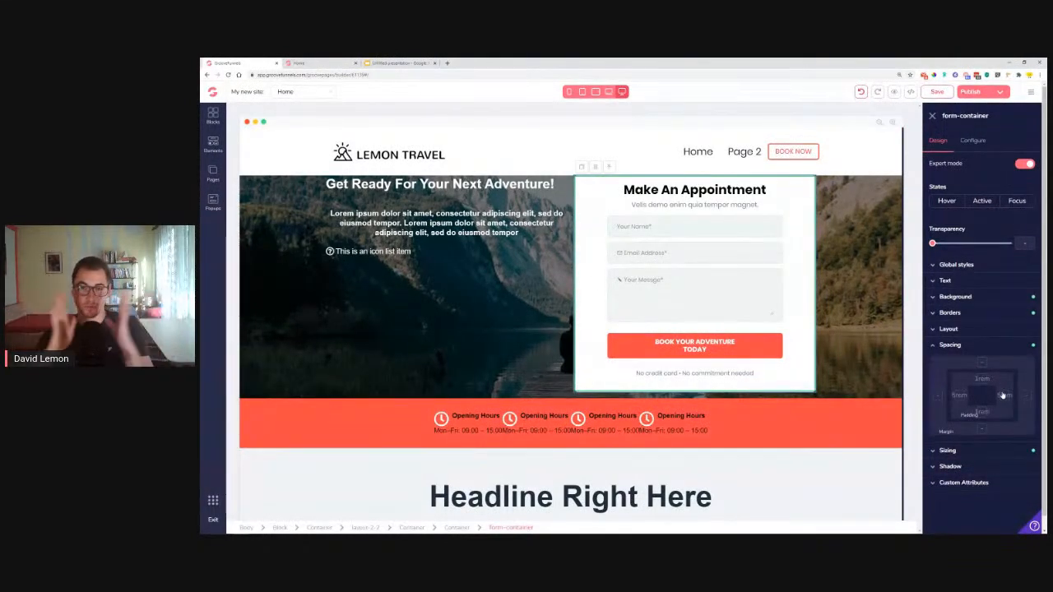
Try a 40rem, then a 50rem maximum width on the form container
click(983, 451)
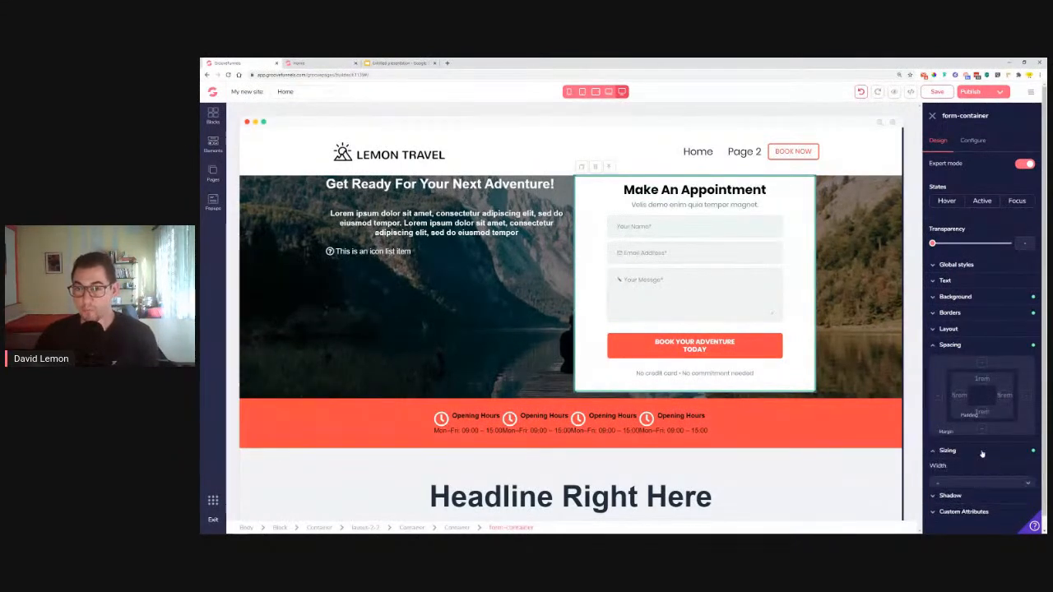
scroll(984, 448, down, 1)
click(1012, 461)
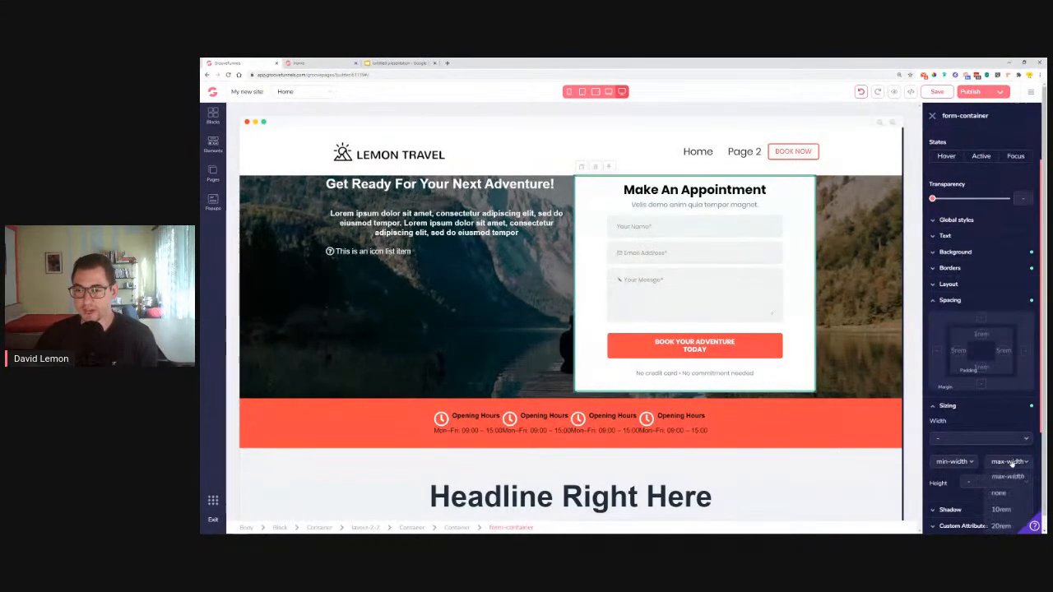
click(1003, 439)
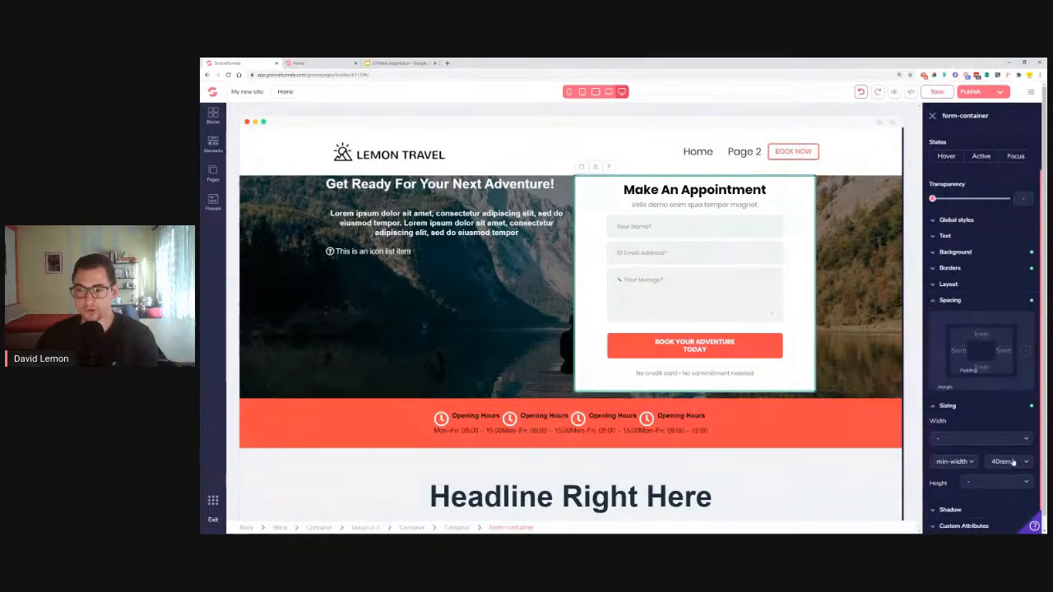
click(1013, 462)
click(1010, 488)
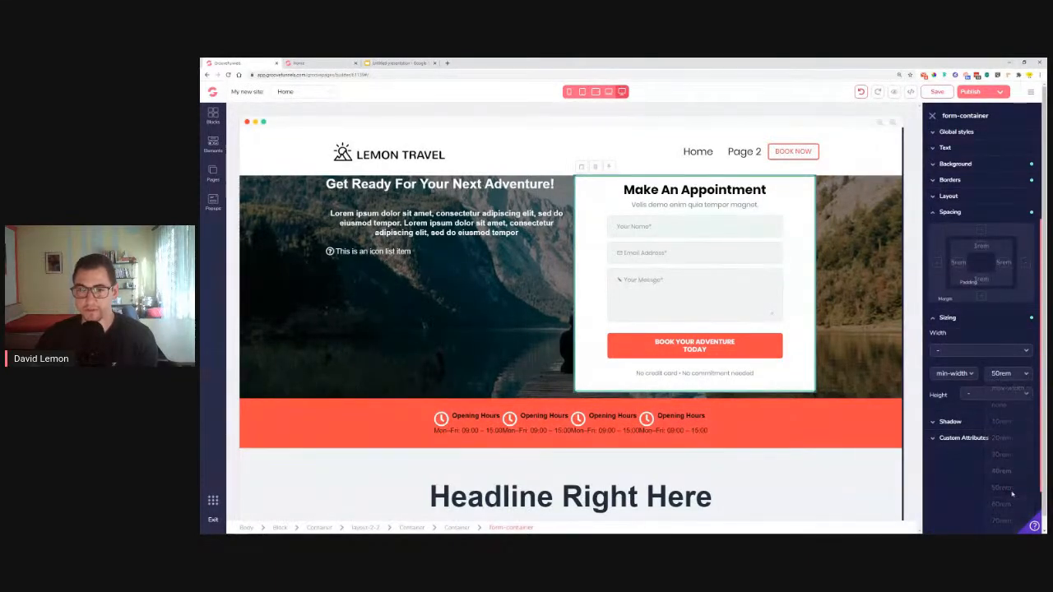
Limit the column holding the form to a 30rem maximum width
click(466, 529)
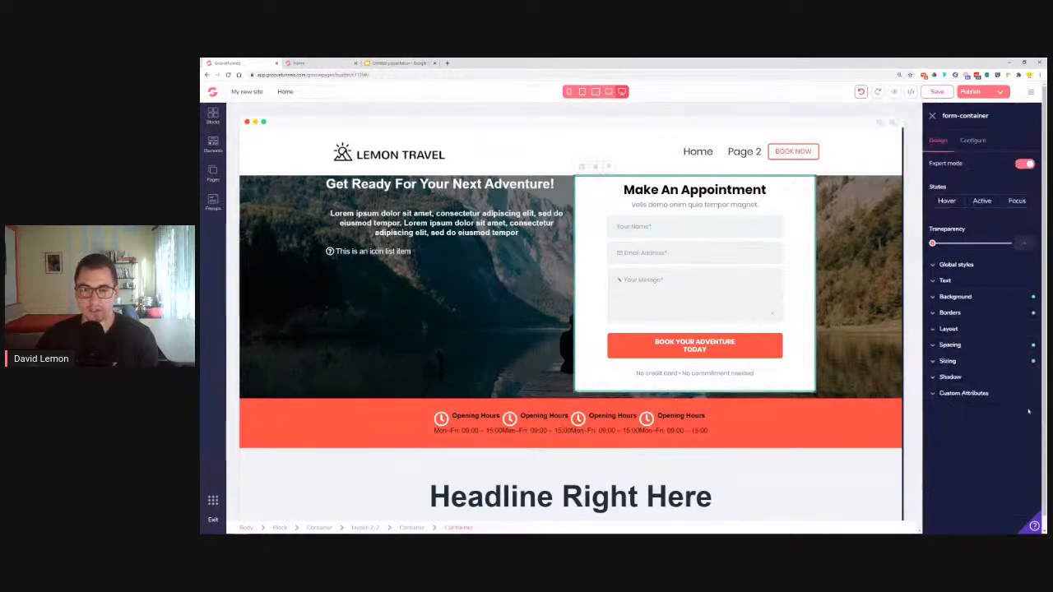
click(1004, 363)
click(1009, 417)
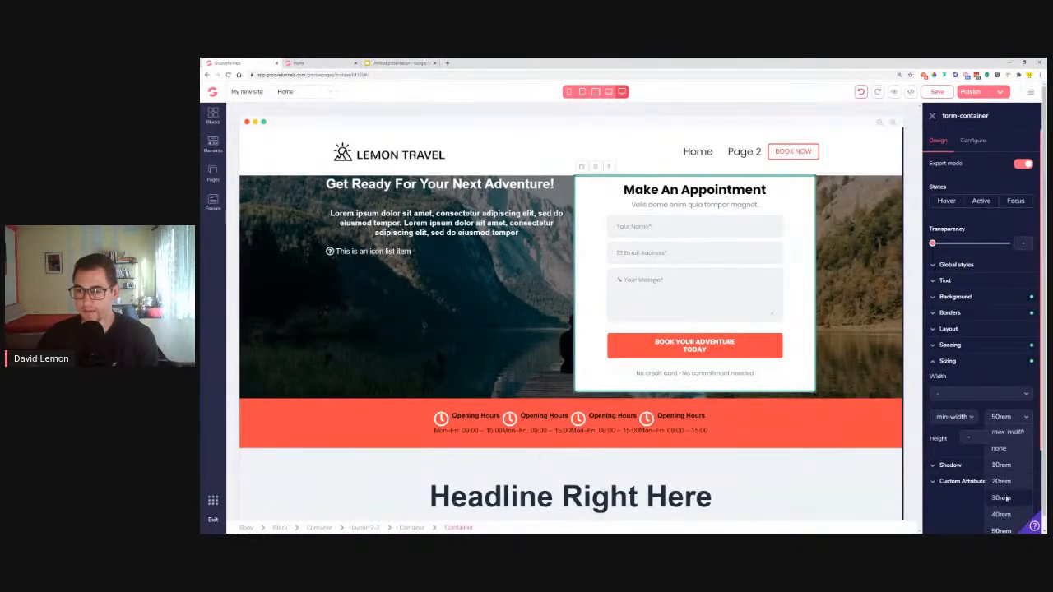
click(1005, 498)
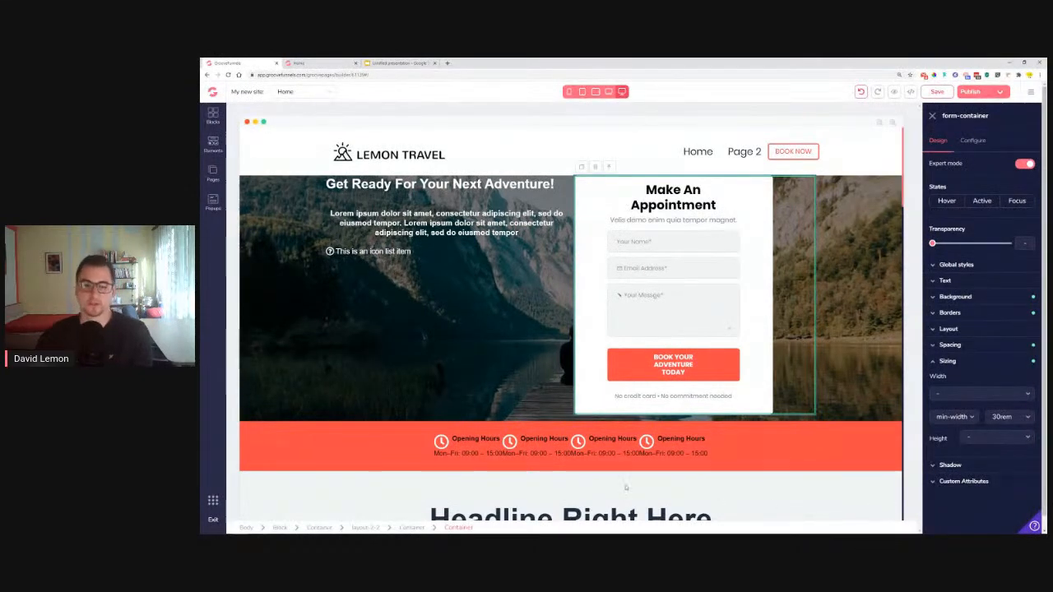
click(1016, 419)
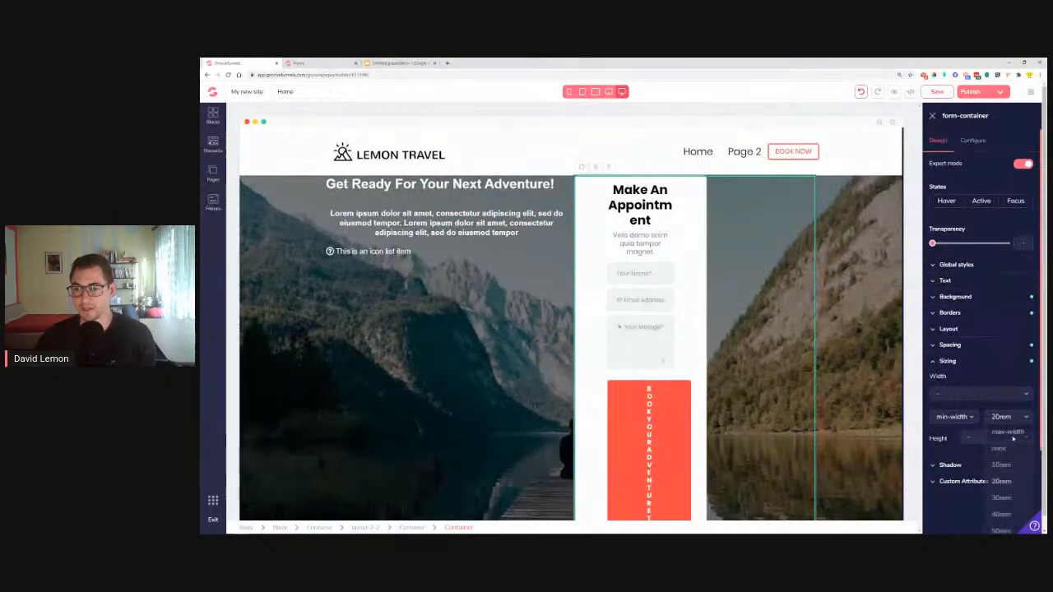
click(1010, 497)
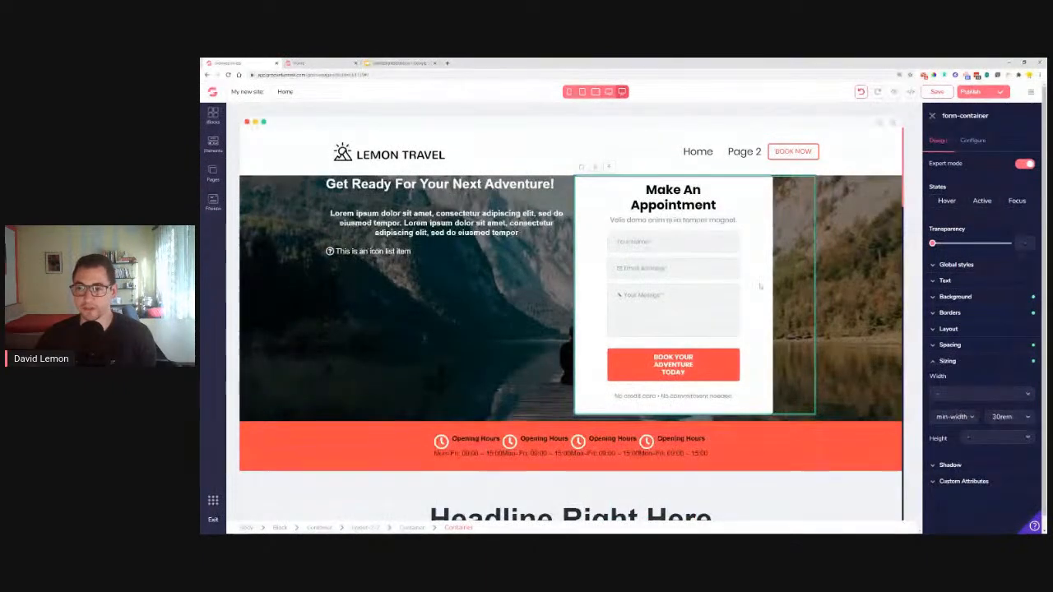
click(674, 201)
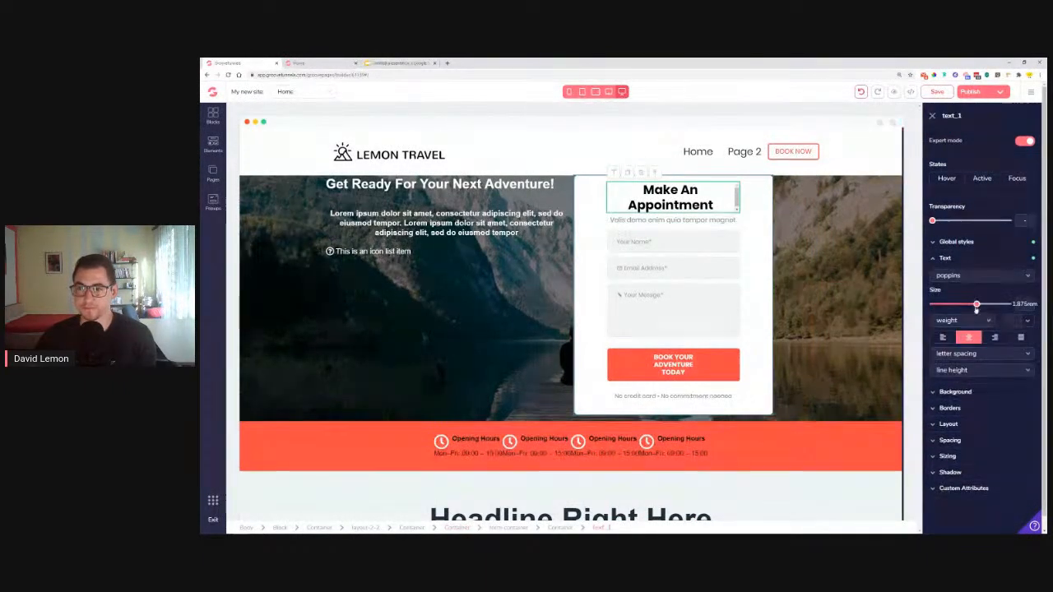
Shrink the Make An Appointment heading's font size and set the button text to .75rem
drag(977, 306, 972, 306)
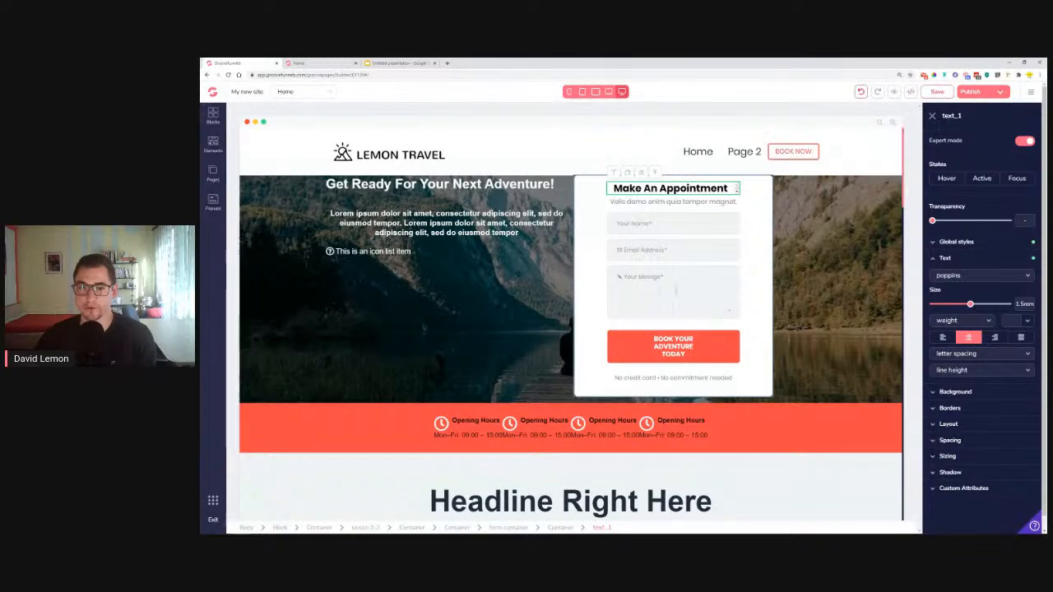
click(680, 352)
click(945, 281)
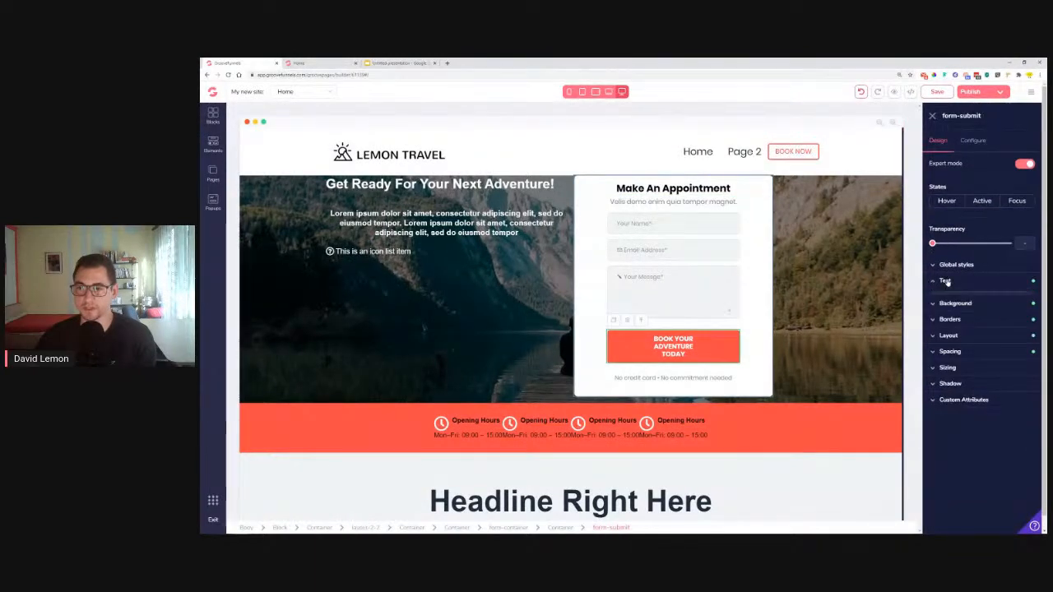
drag(952, 328, 946, 328)
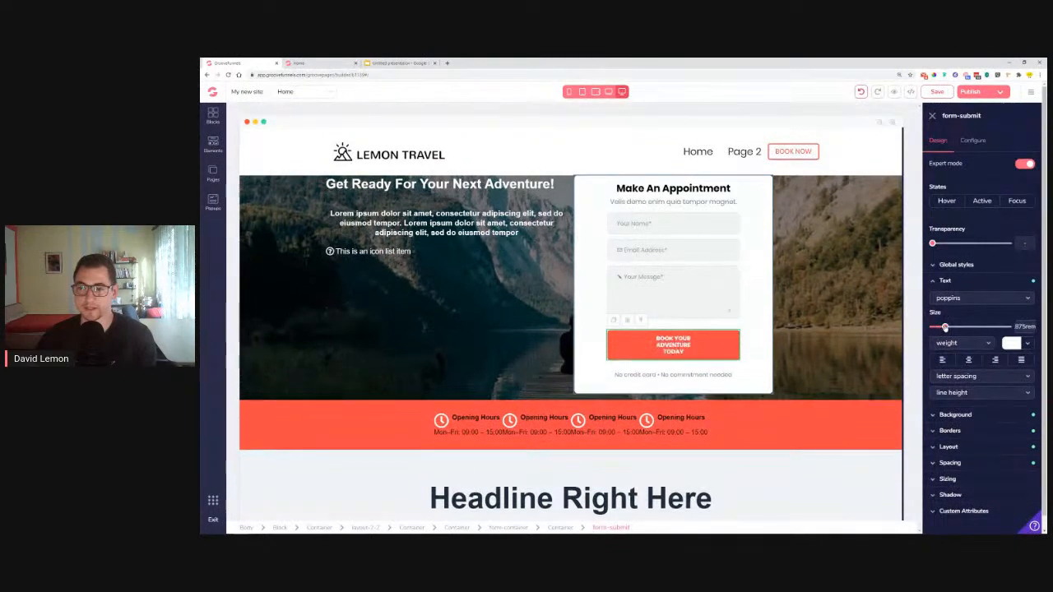
Reduce the booking button's side spacing to 3rem so its label fits one line
click(970, 463)
scroll(970, 461, down, 2)
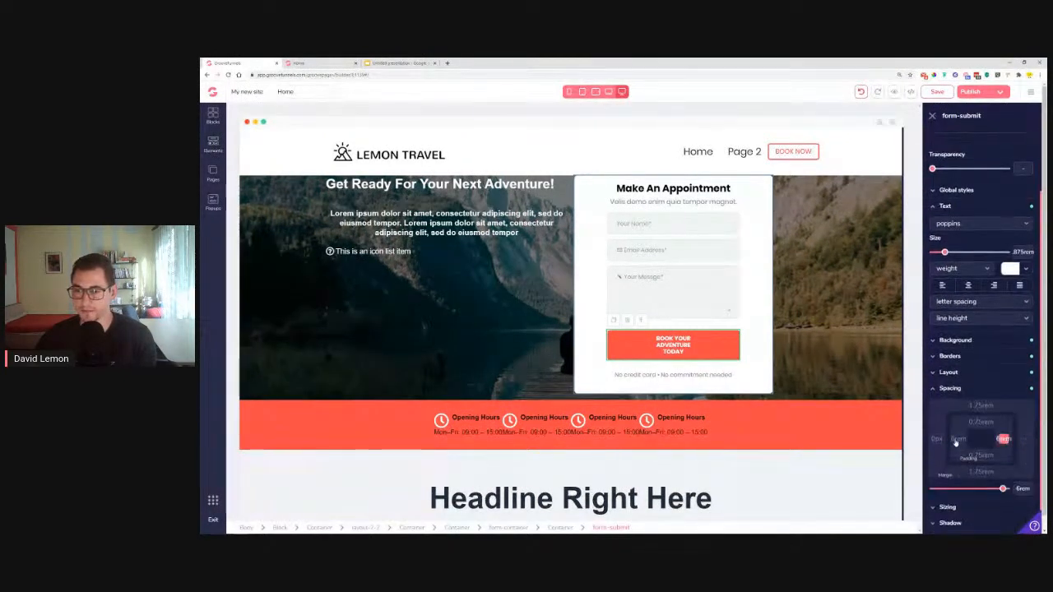
drag(1003, 488, 985, 490)
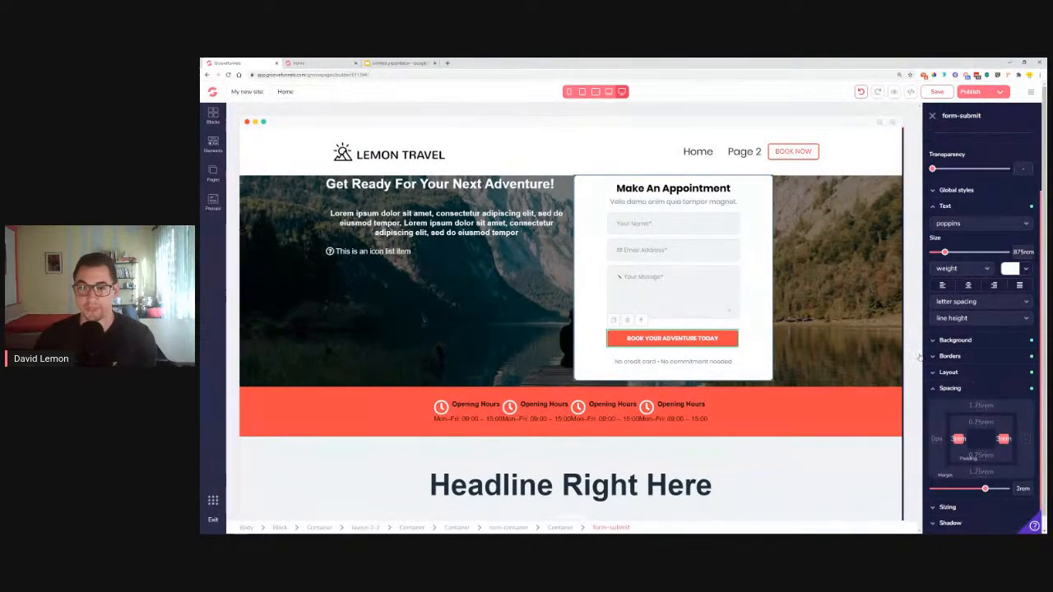
click(267, 235)
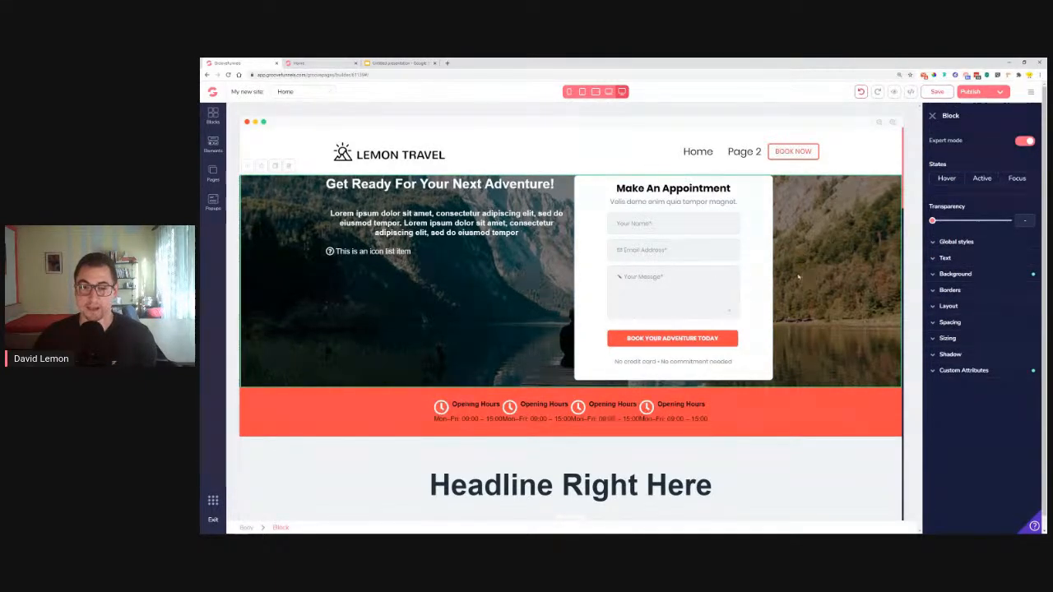
Give the hero block 4rem vertical padding and the form card an xl drop shadow
click(957, 326)
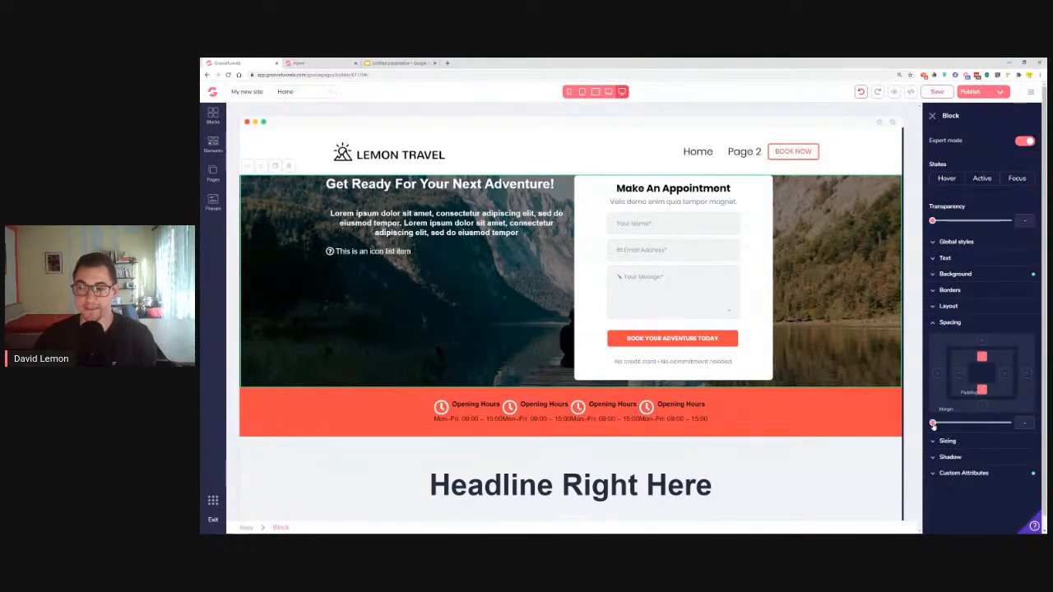
drag(933, 424, 993, 436)
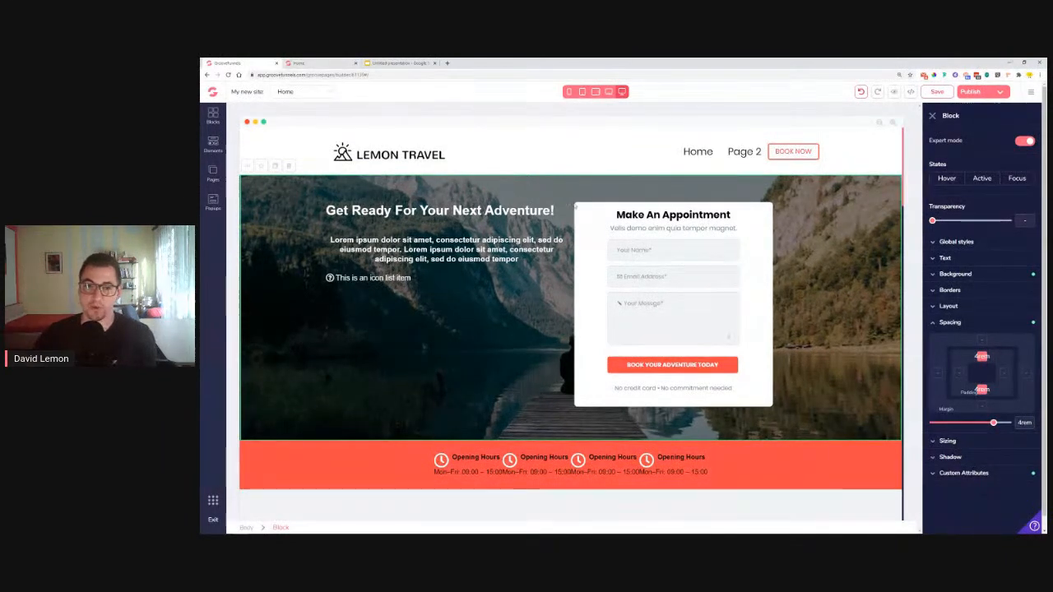
click(585, 207)
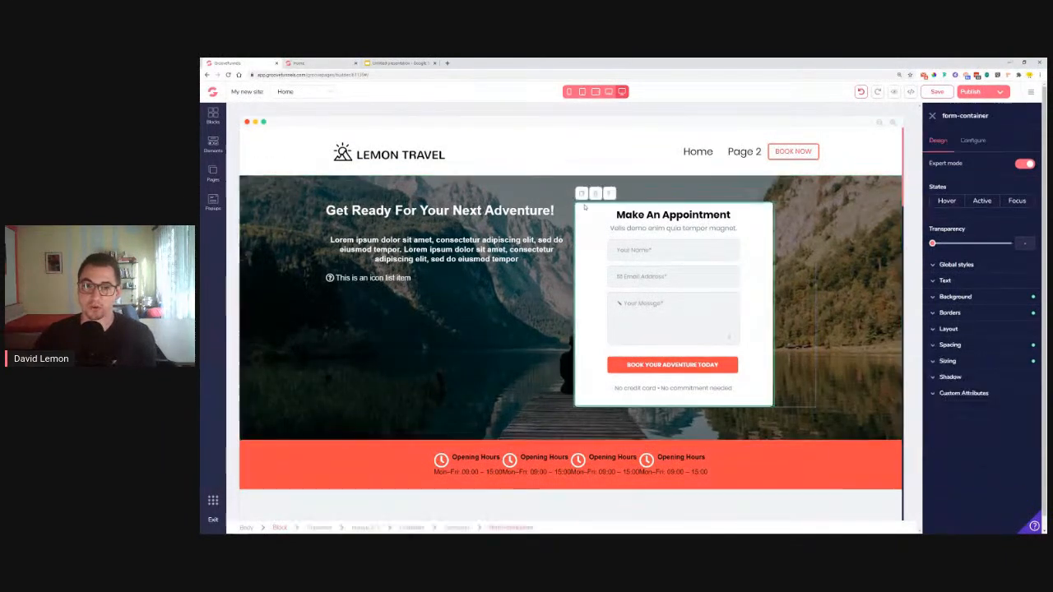
click(958, 377)
click(972, 394)
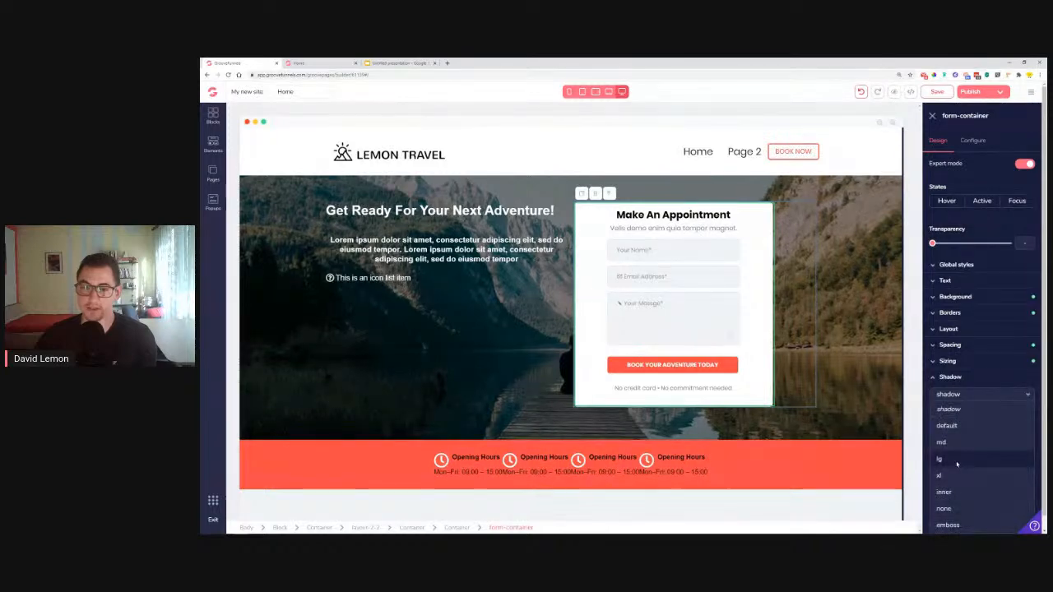
click(957, 465)
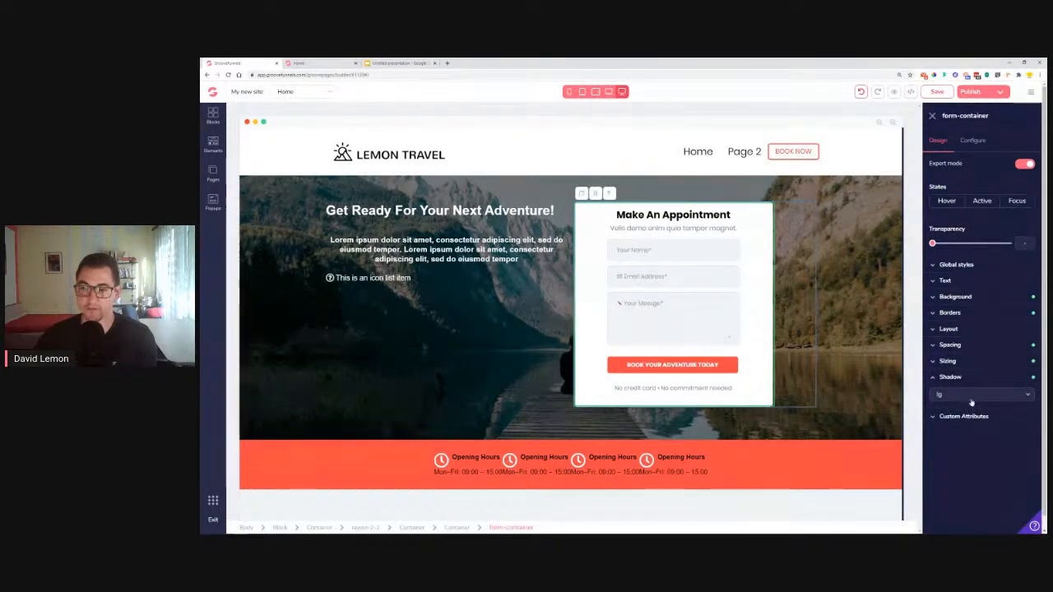
click(972, 395)
click(962, 476)
click(493, 393)
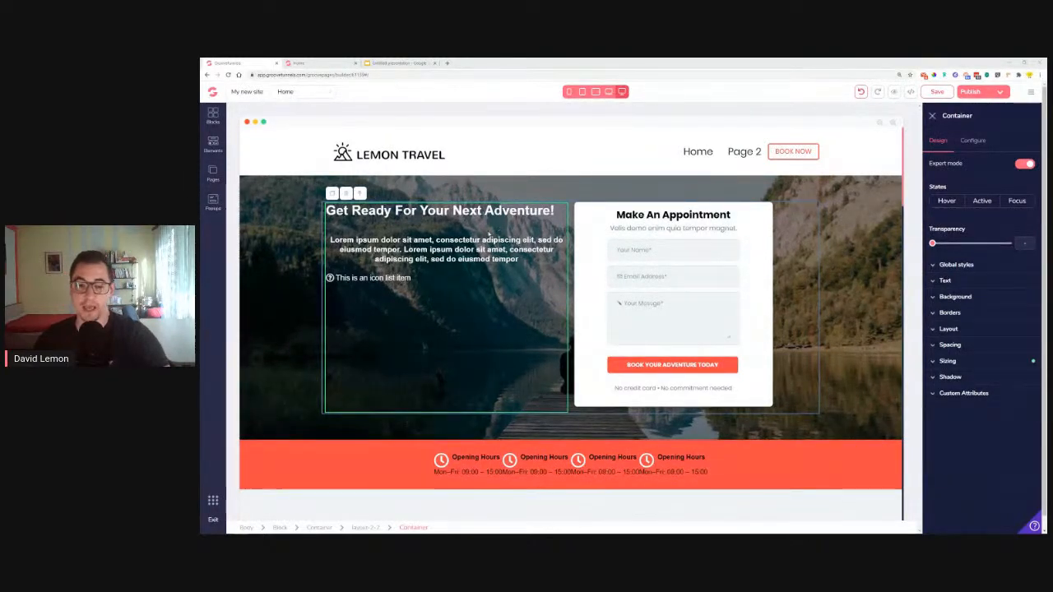
scroll(490, 227, down, 15)
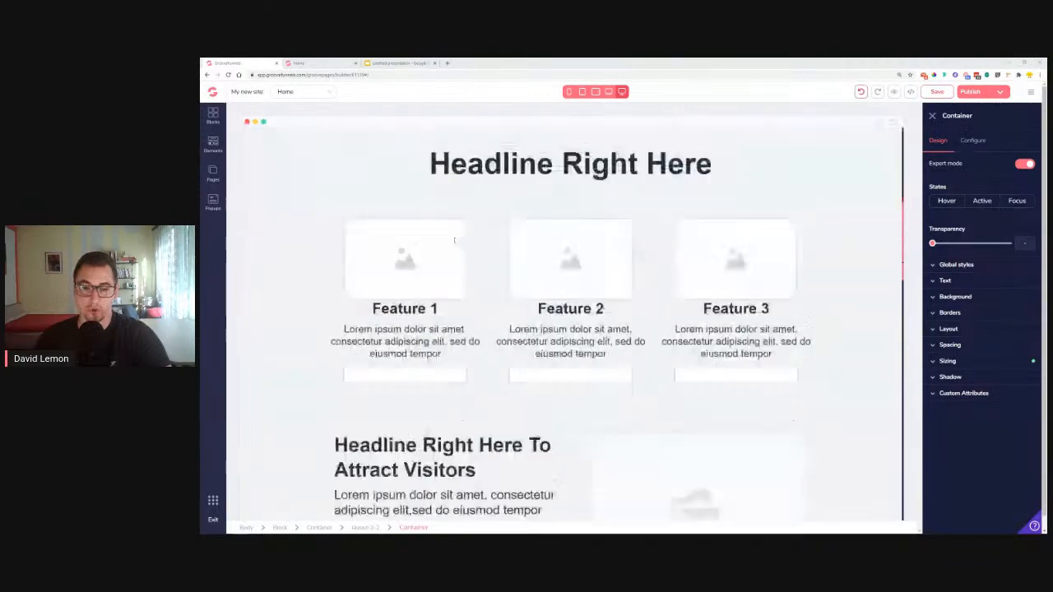
scroll(583, 345, down, 3)
scroll(583, 345, up, 15)
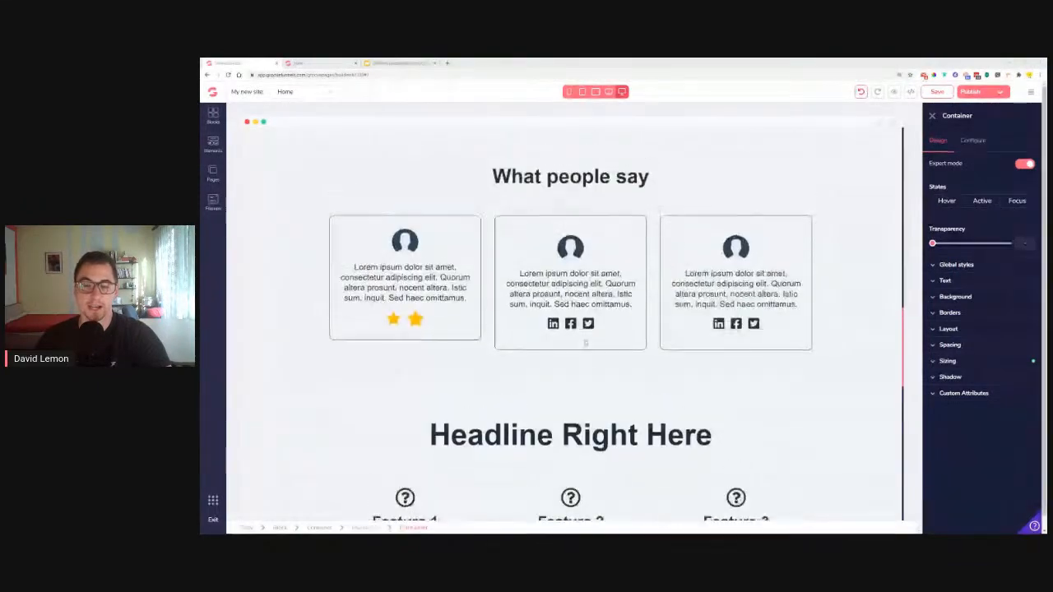
scroll(585, 342, up, 3)
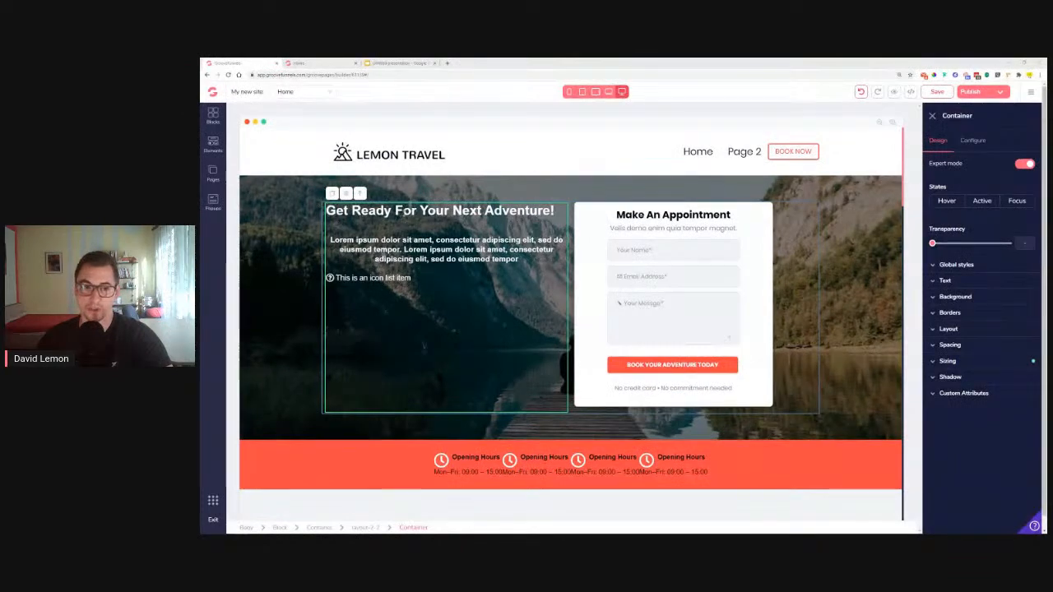
scroll(440, 243, down, 15)
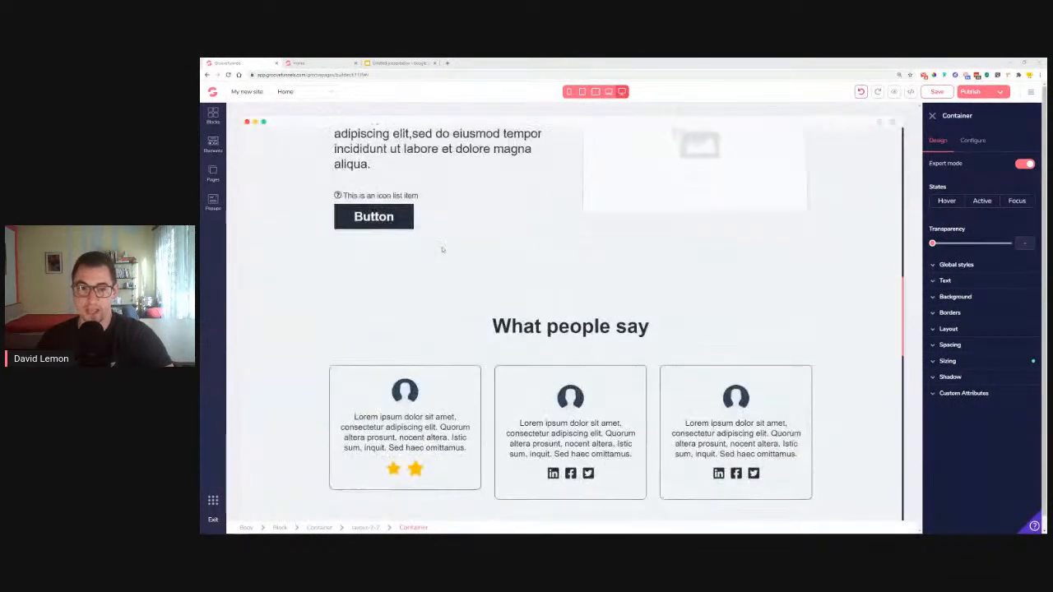
scroll(442, 249, down, 10)
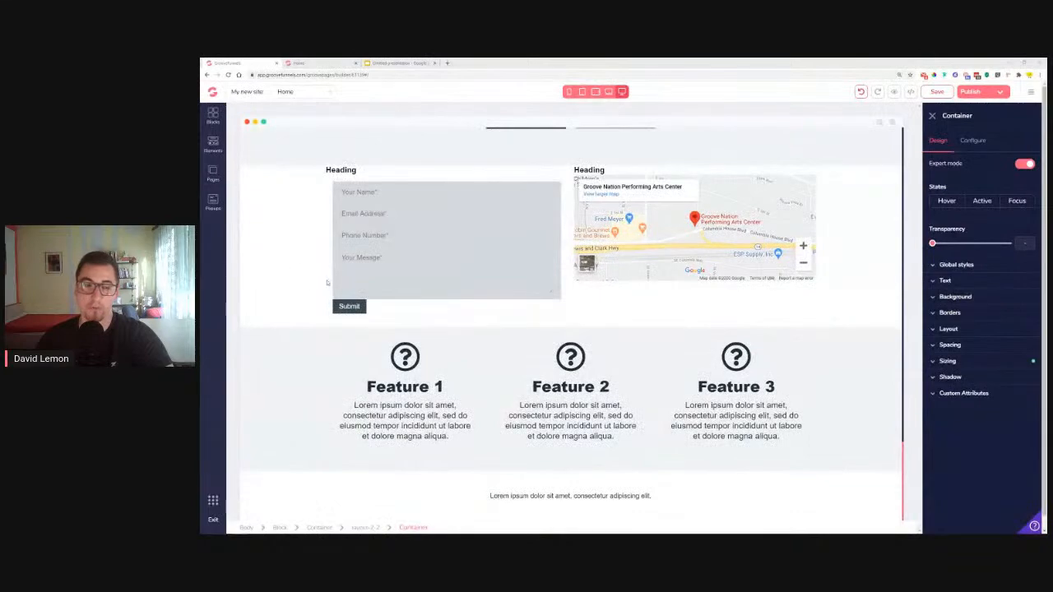
scroll(299, 283, up, 20)
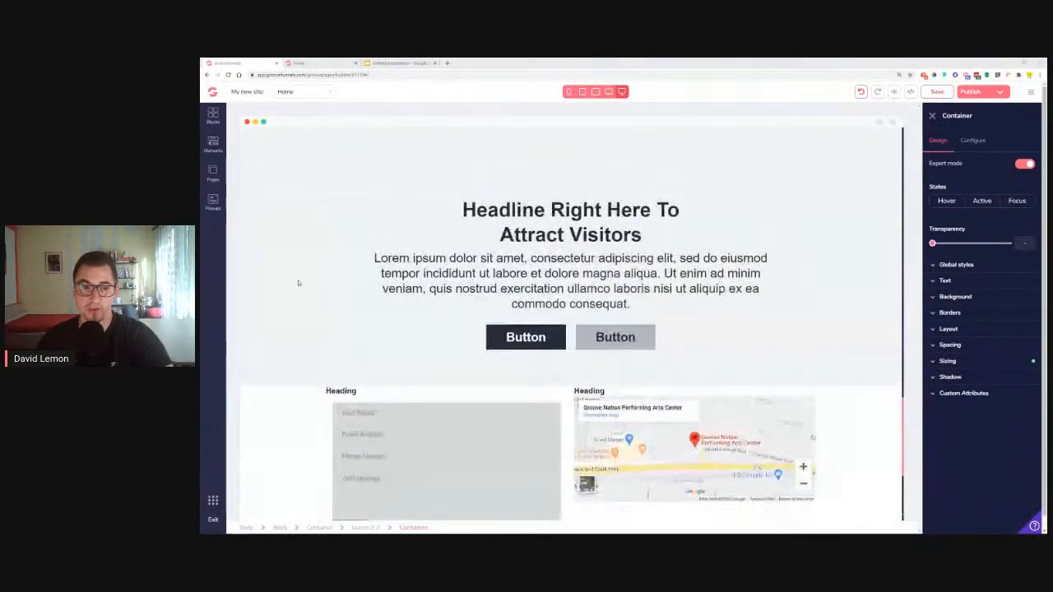
scroll(385, 349, down, 2)
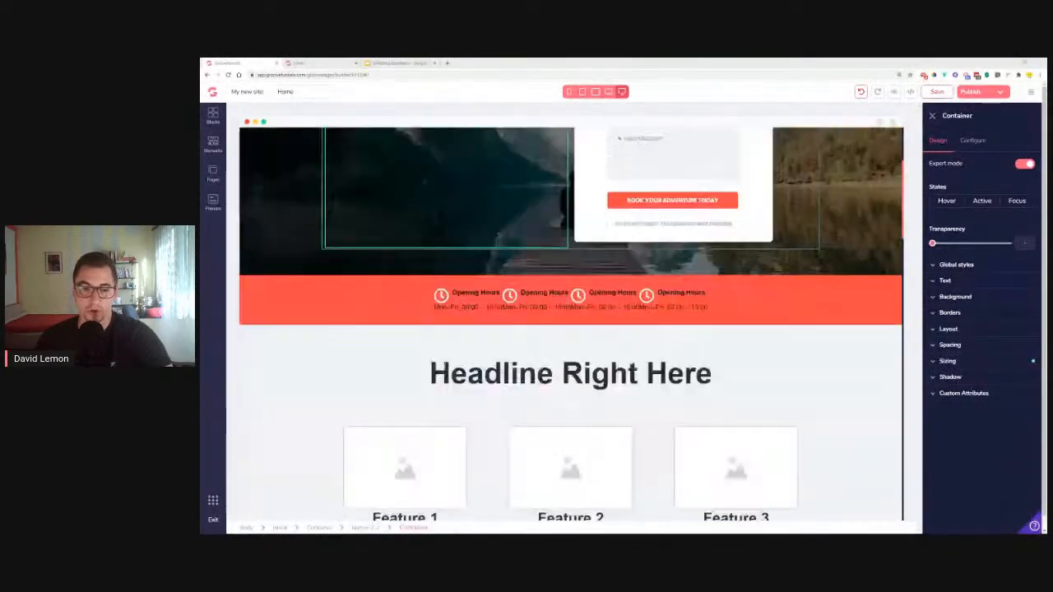
scroll(385, 350, up, 2)
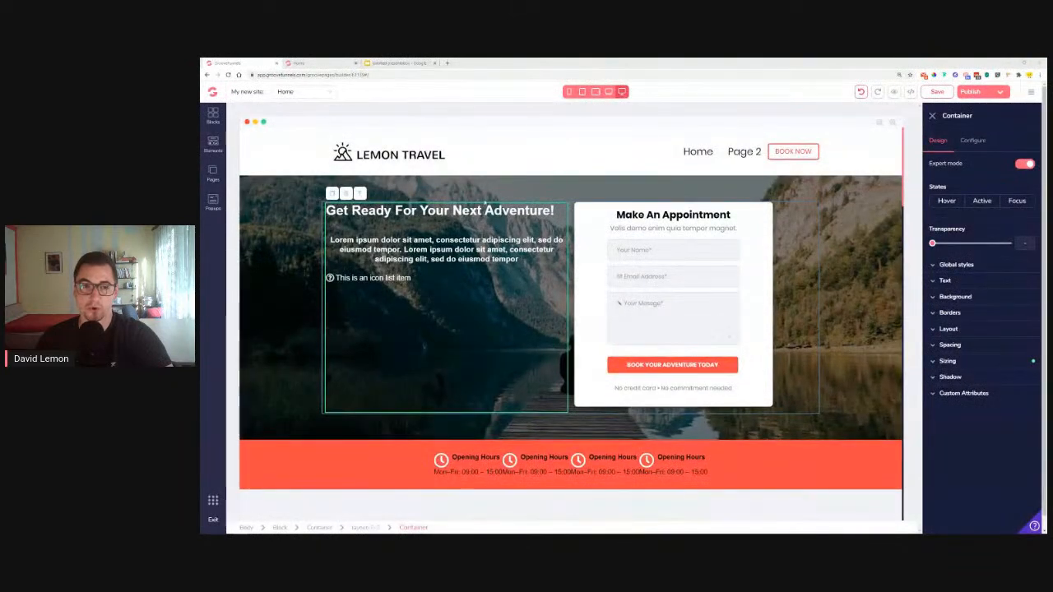
Set the hero headline font to Poppins and make it much larger
click(440, 211)
click(967, 277)
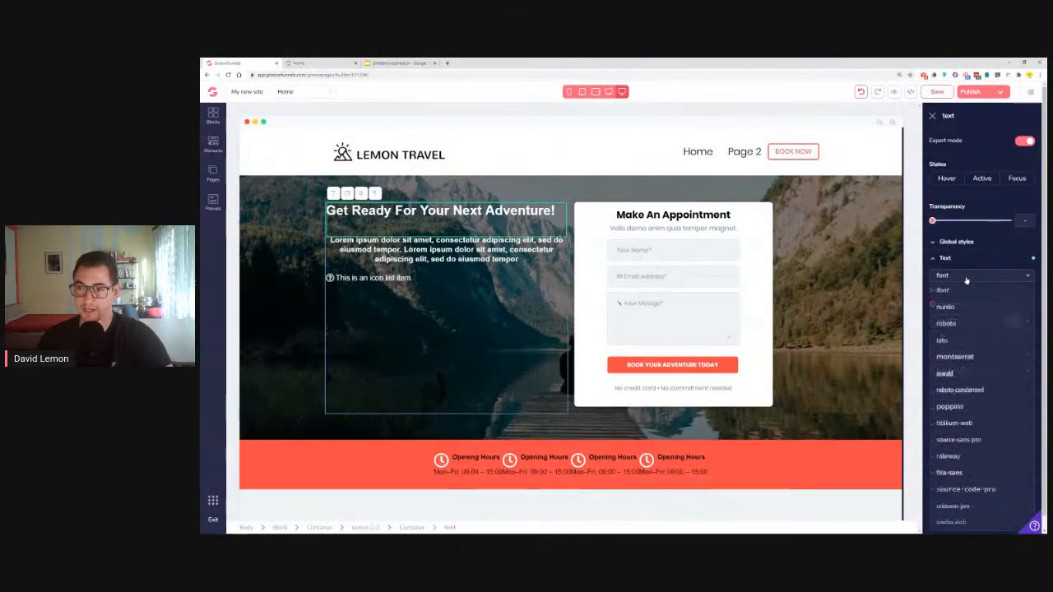
click(950, 407)
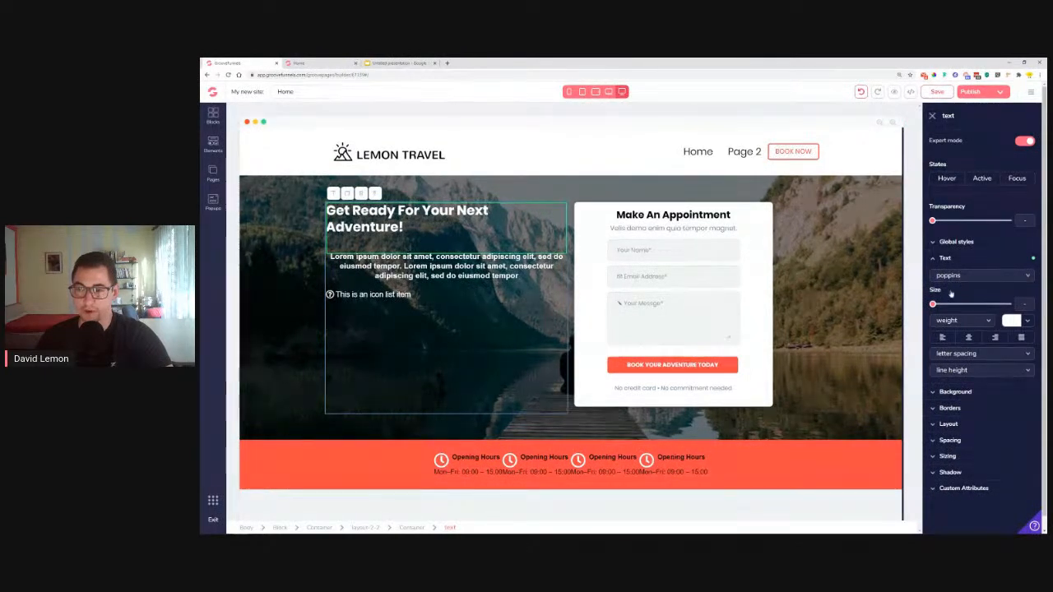
drag(933, 305, 990, 307)
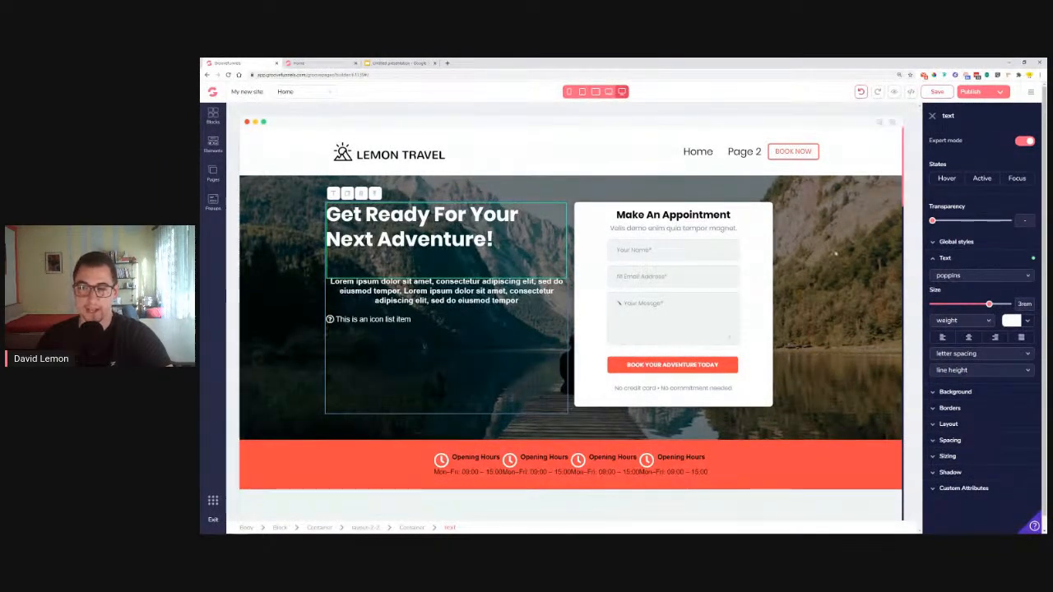
Make the paragraph below left-aligned, normal-weight Poppins at 1rem
click(436, 292)
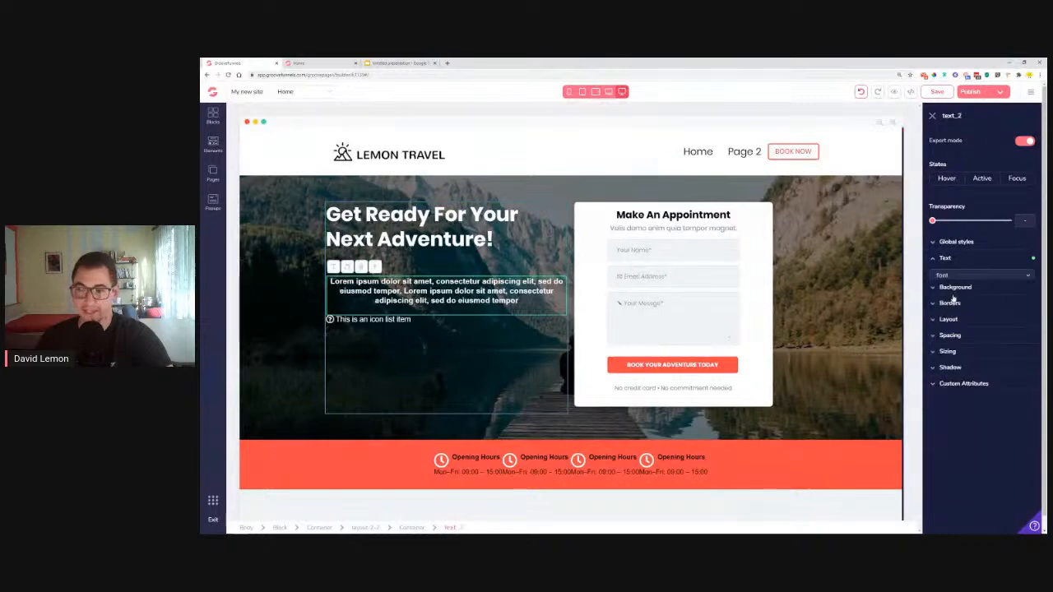
click(943, 337)
click(960, 273)
click(947, 406)
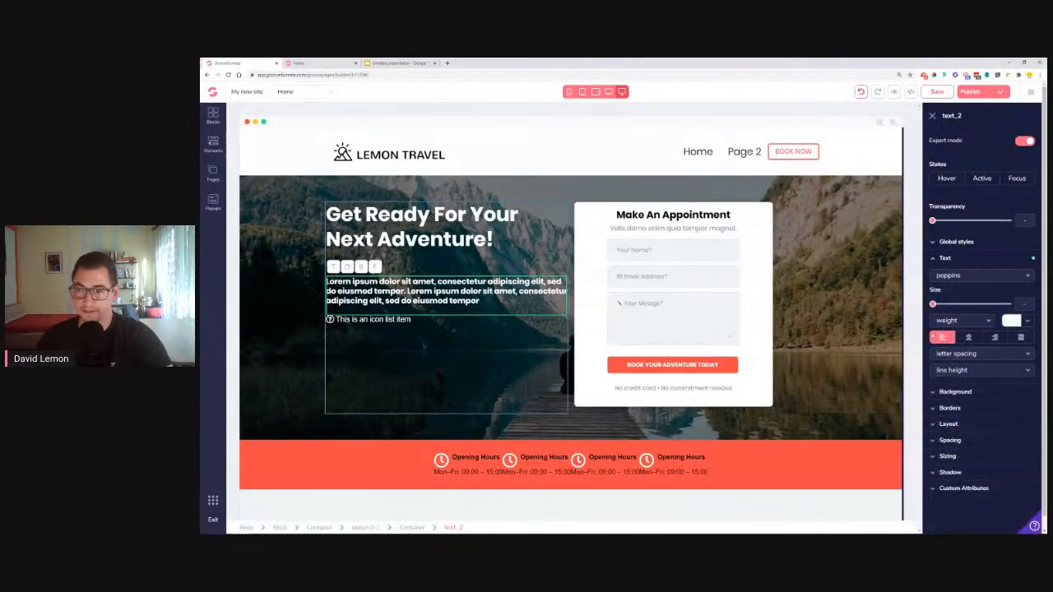
click(962, 320)
click(946, 352)
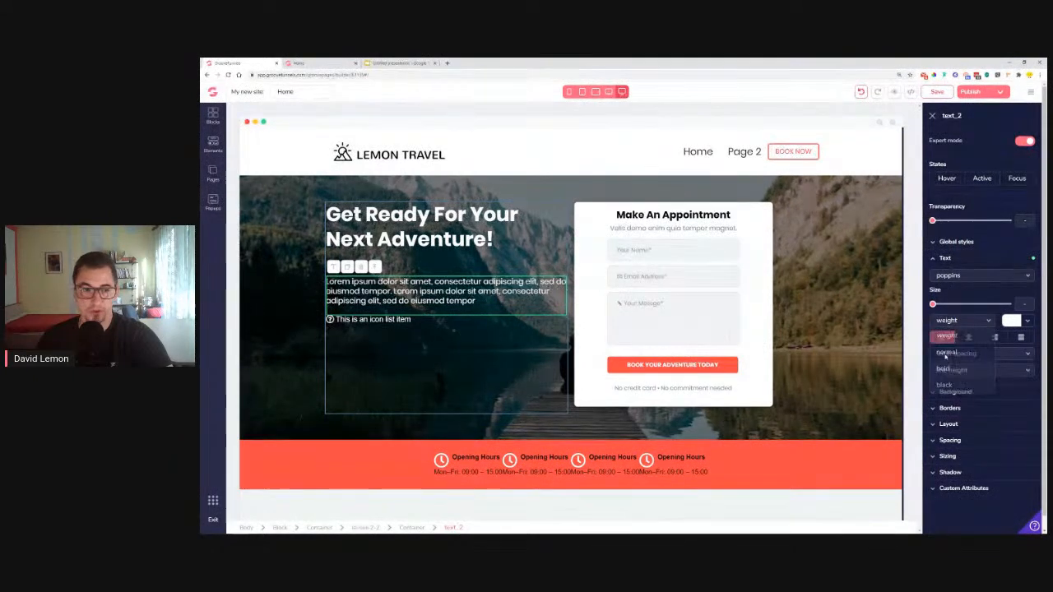
drag(933, 304, 951, 305)
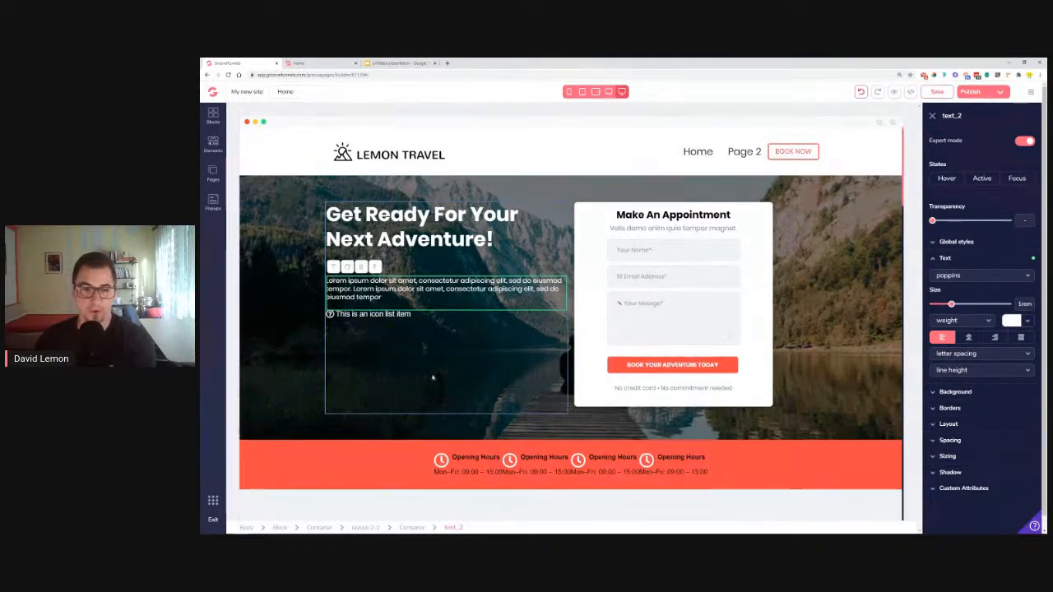
Set the hero's icon list item text to Poppins at 1rem
click(363, 314)
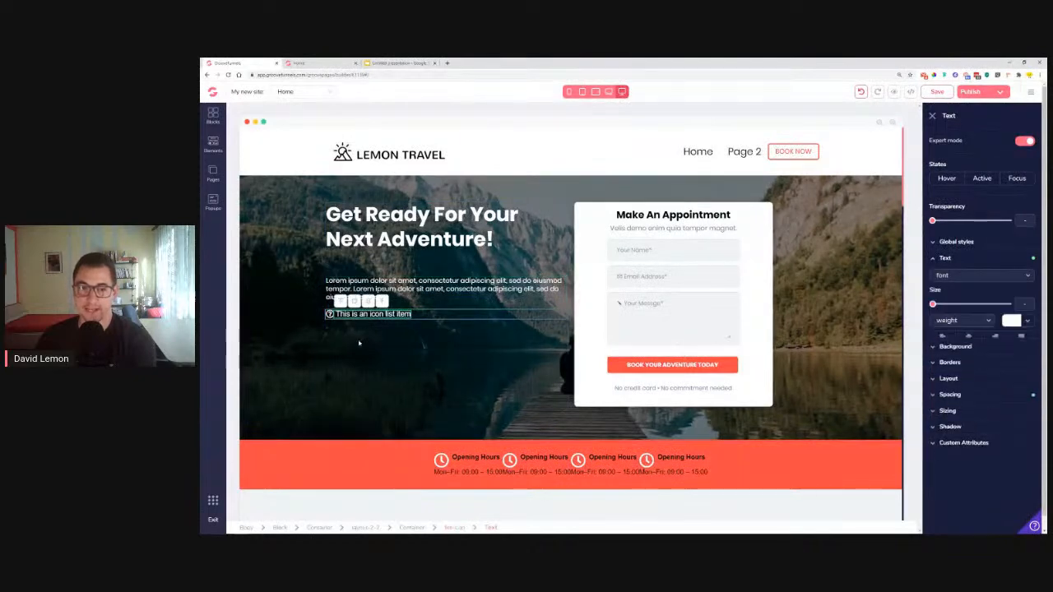
click(960, 277)
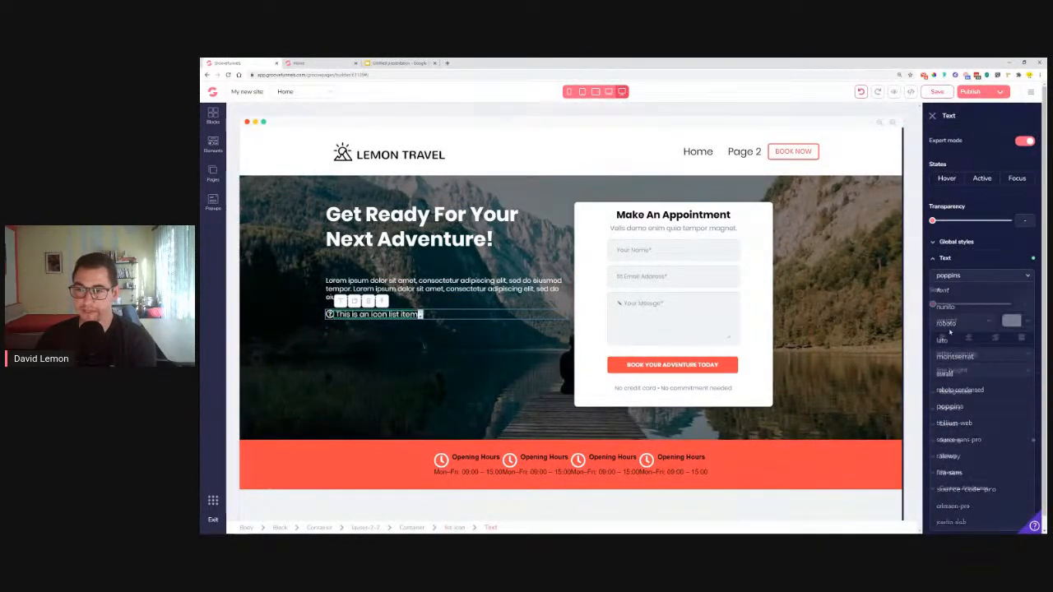
drag(933, 305, 951, 310)
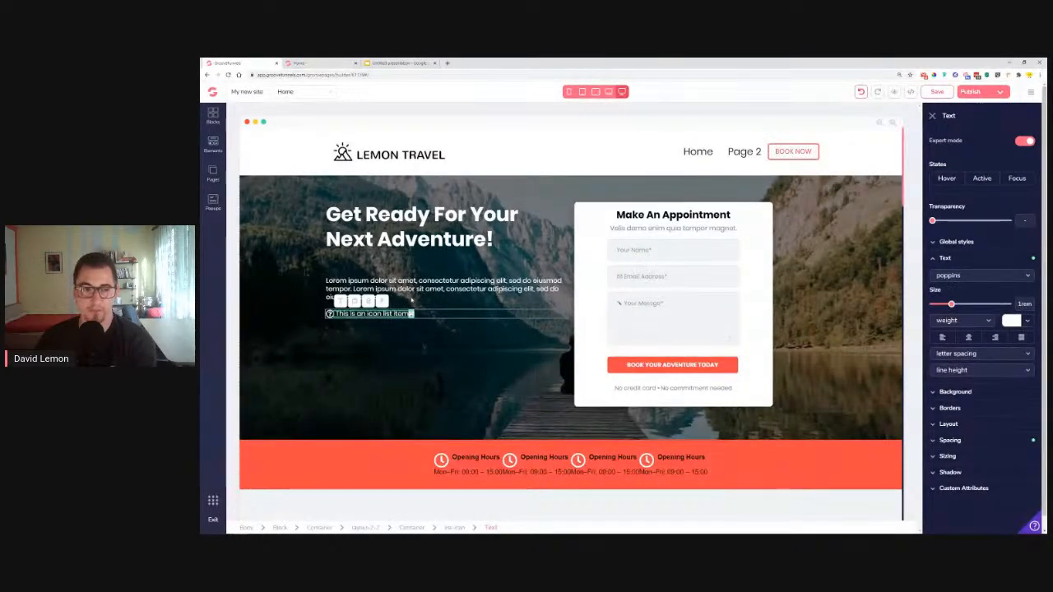
Replace the item text with the reference line 'Tendis tempor ante acu ipsum finibus.'
click(317, 64)
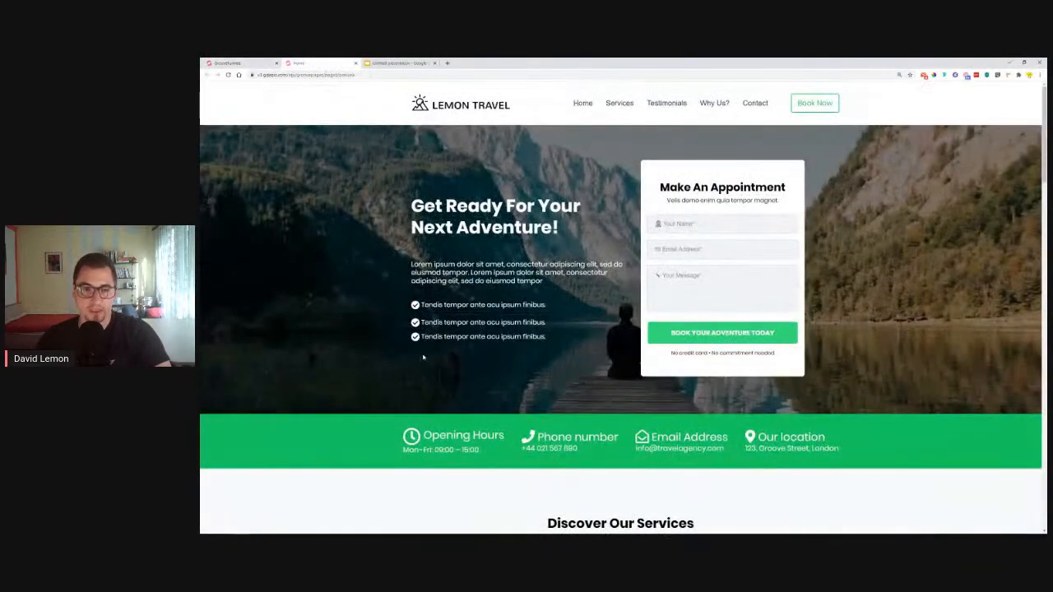
drag(423, 303, 568, 312)
key(ctrl+c)
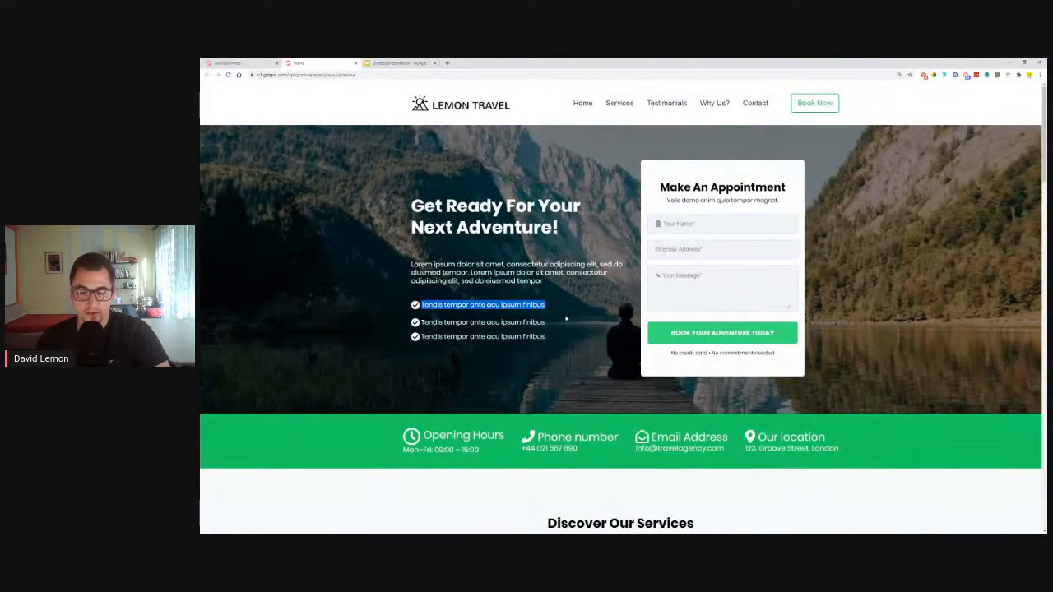
click(217, 64)
double_click(392, 314)
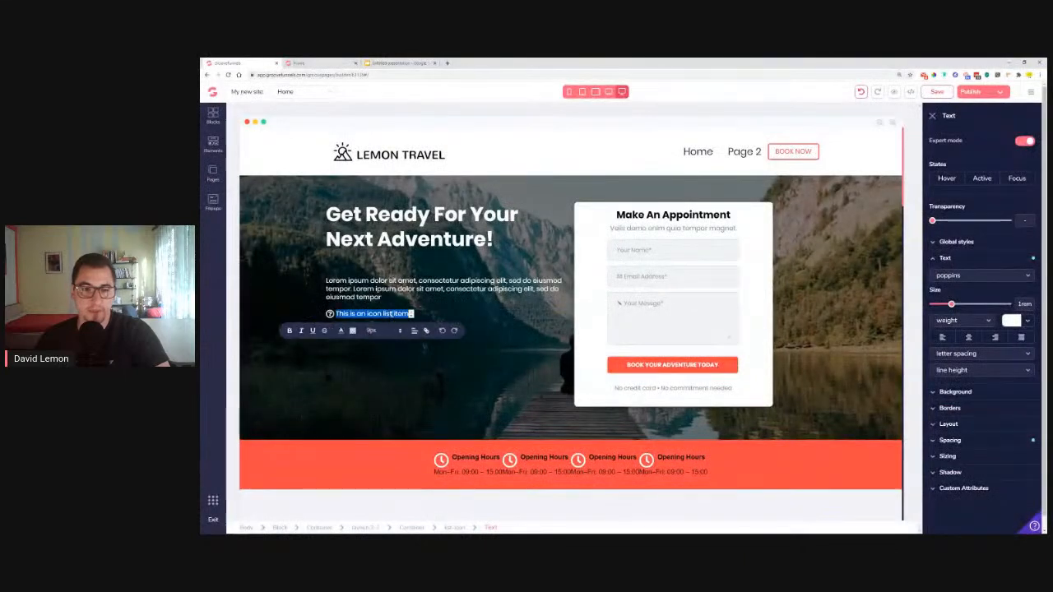
key(ctrl+v)
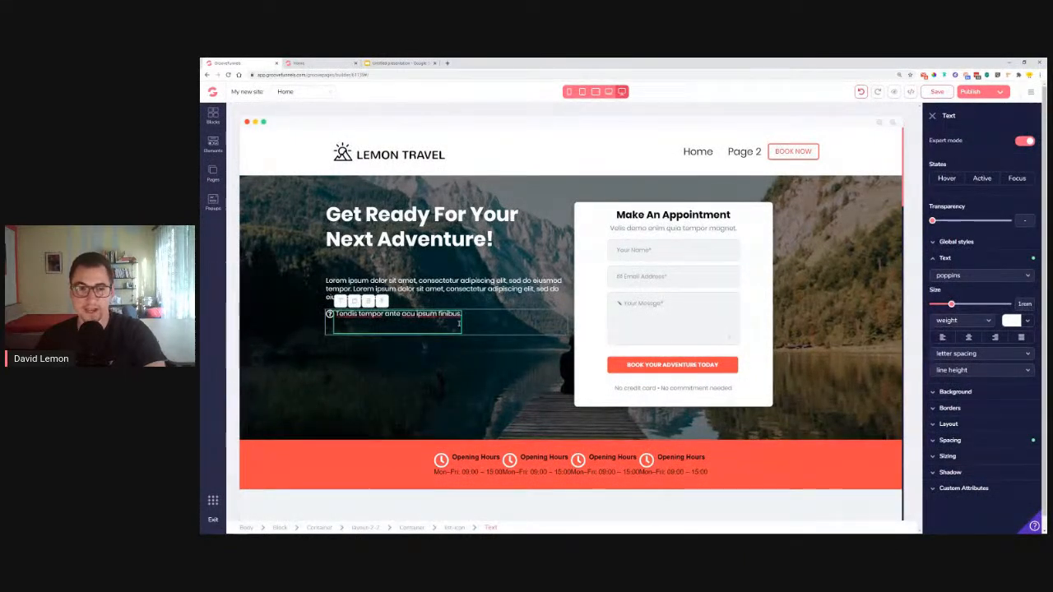
key(BackSpace)
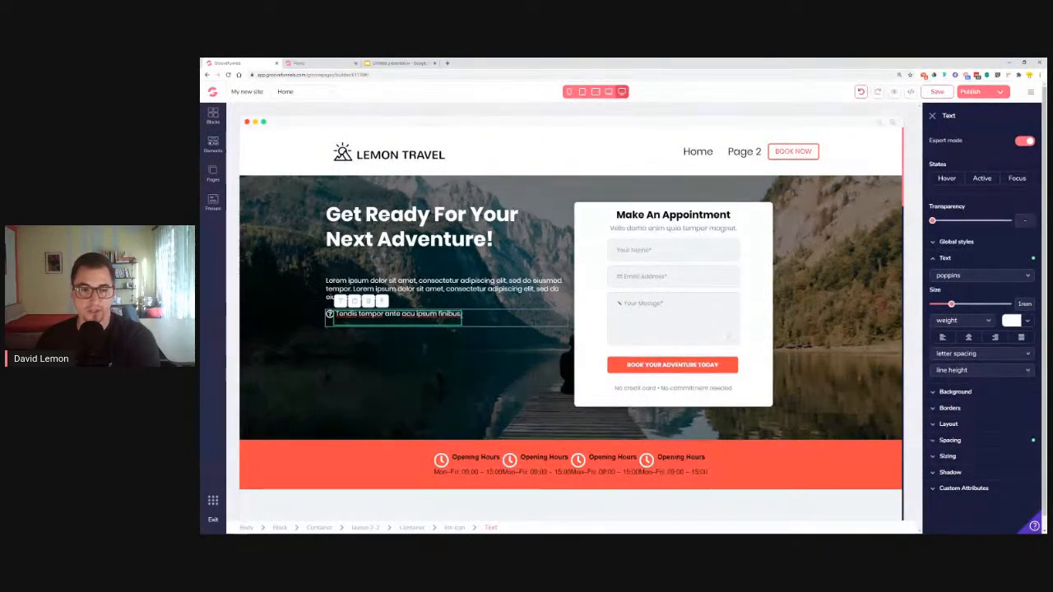
key(BackSpace)
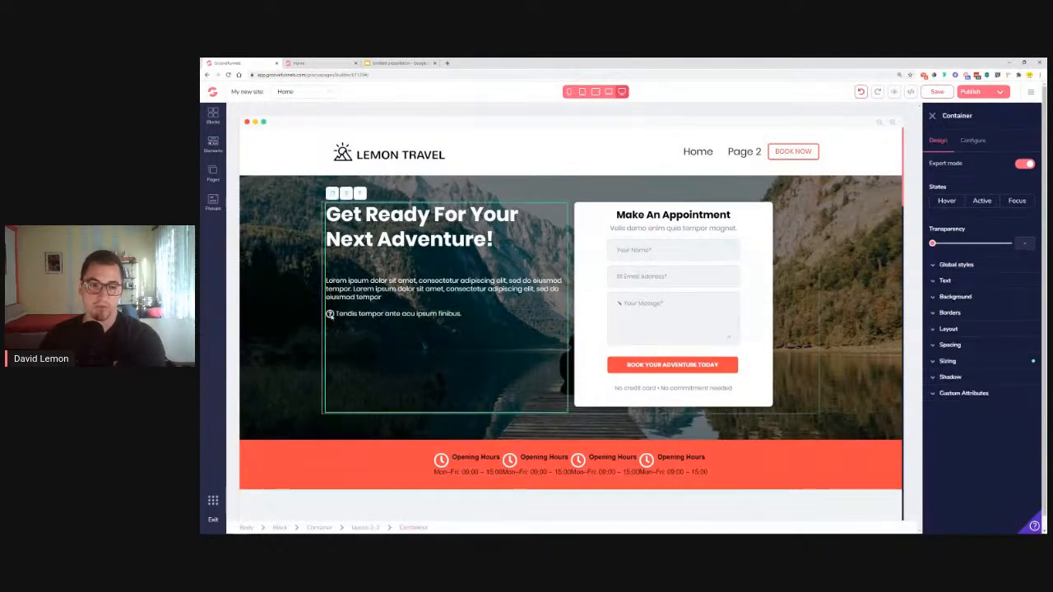
Swap the checklist item's question-circle icon for fa-check-circle
click(330, 315)
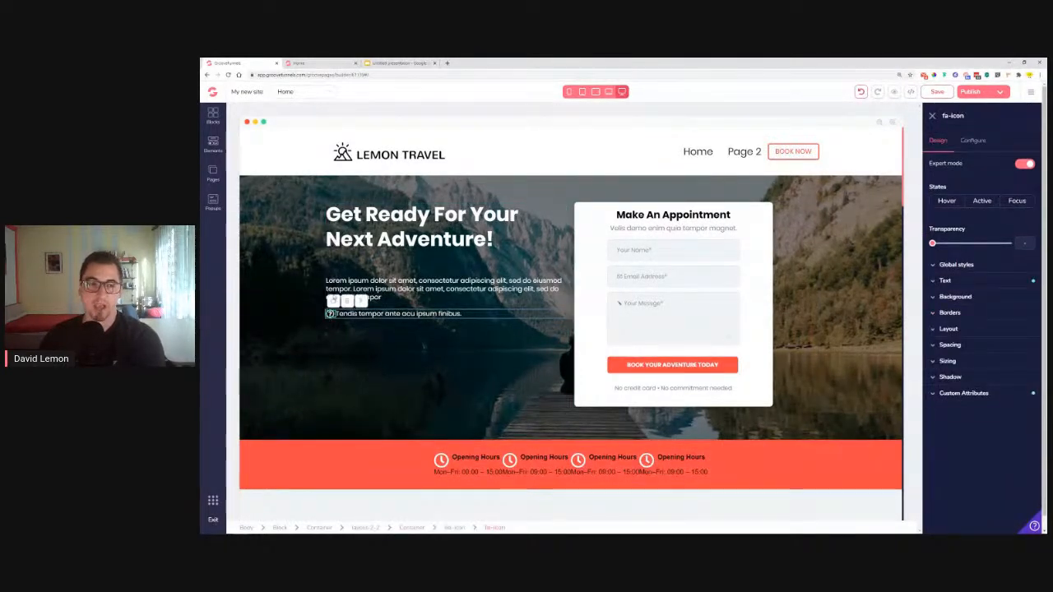
click(301, 64)
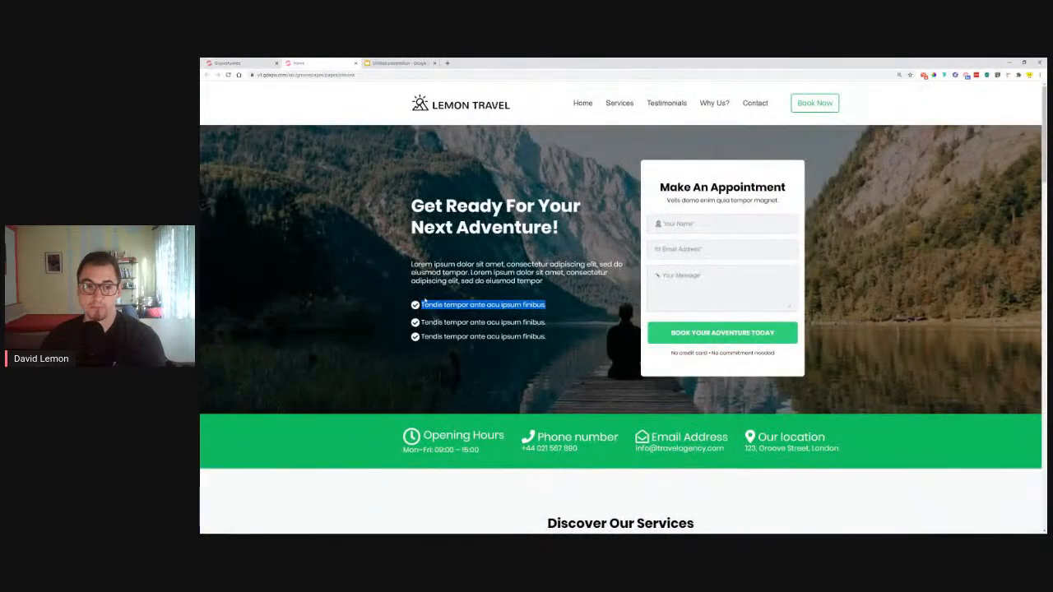
click(246, 63)
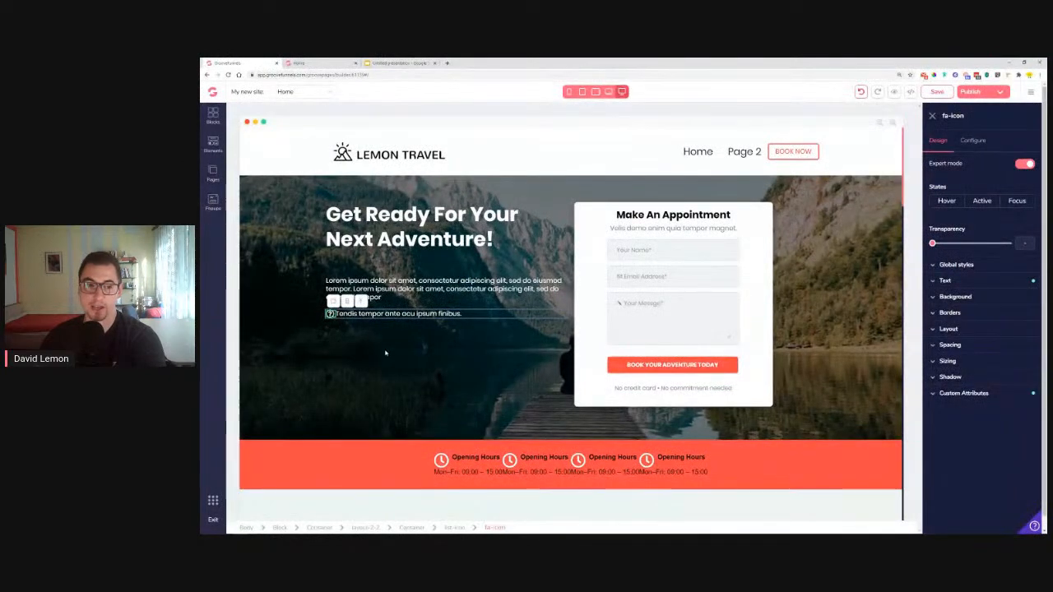
click(970, 141)
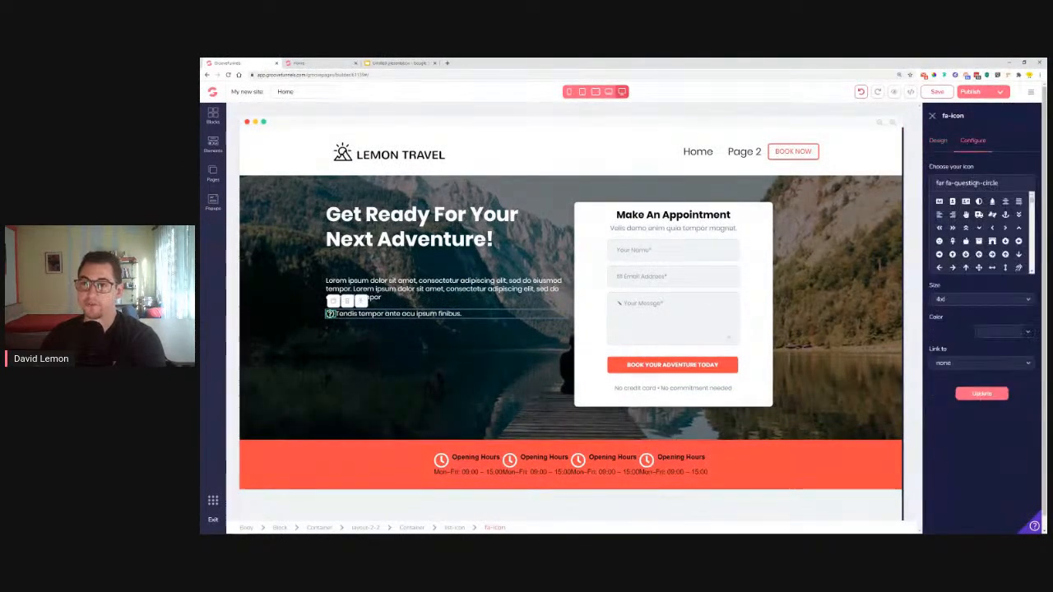
triple_click(976, 183)
text(check)
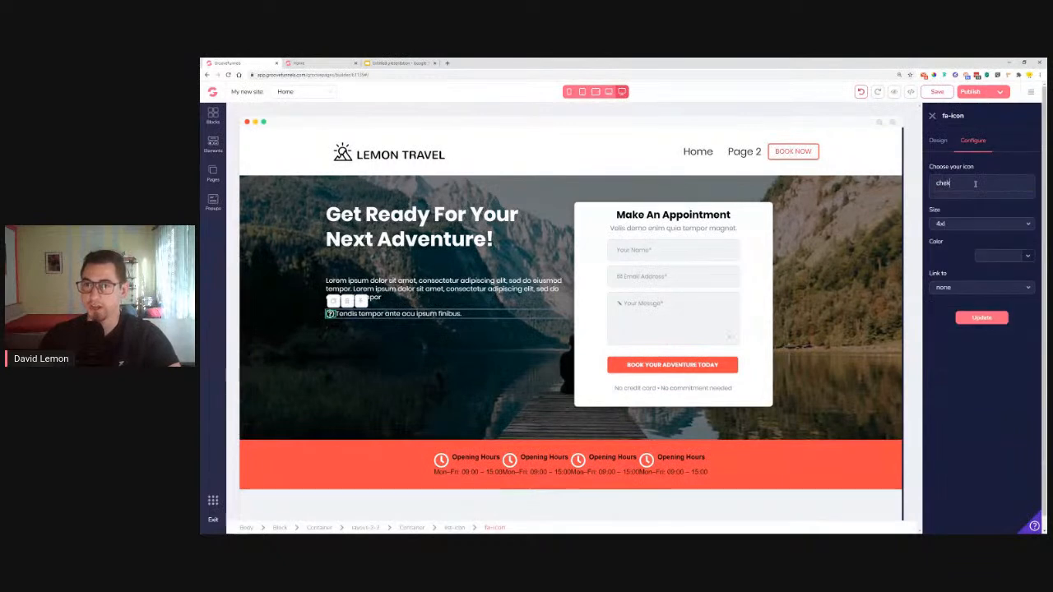
click(966, 202)
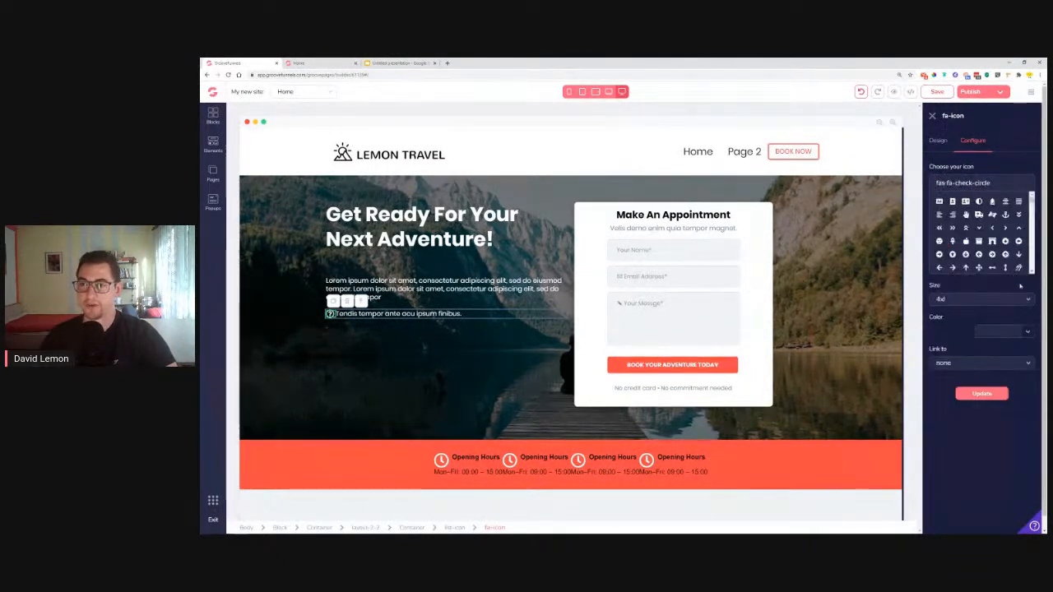
Make the check-circle icon white, apply it, and select the checklist row
click(1028, 332)
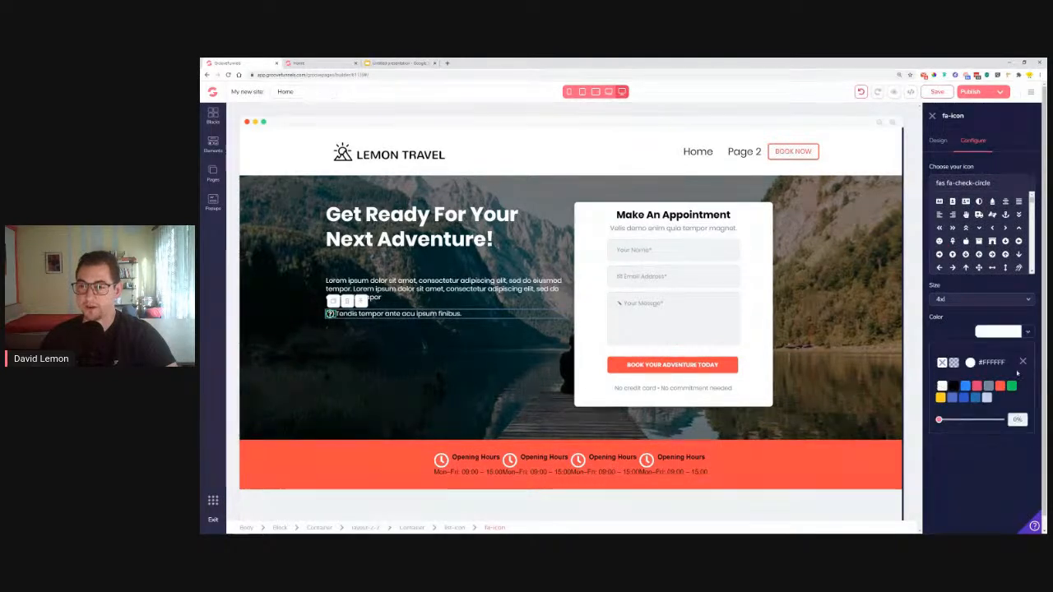
click(1024, 364)
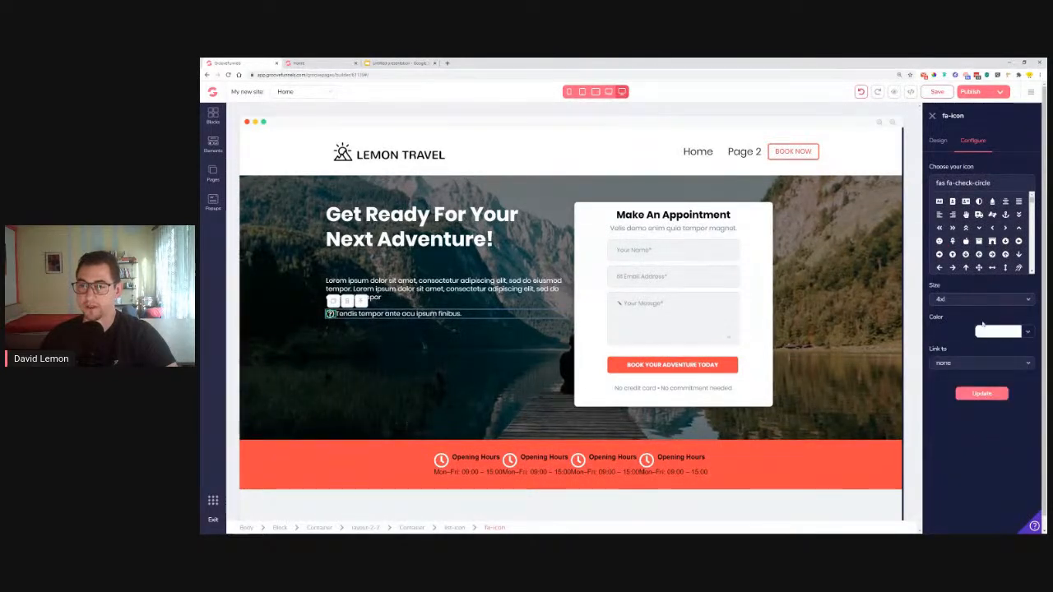
click(979, 395)
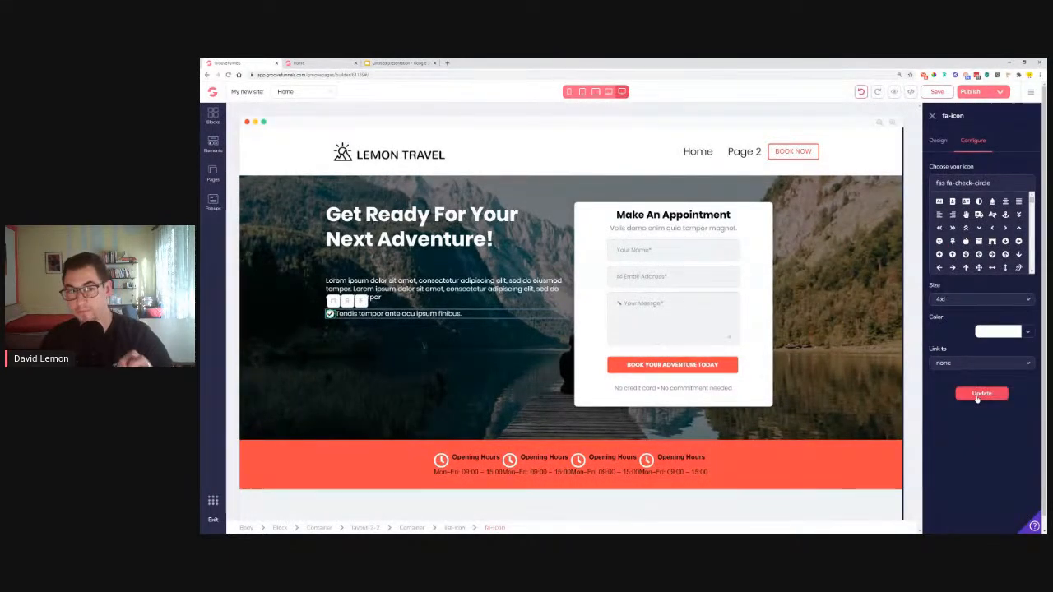
click(939, 143)
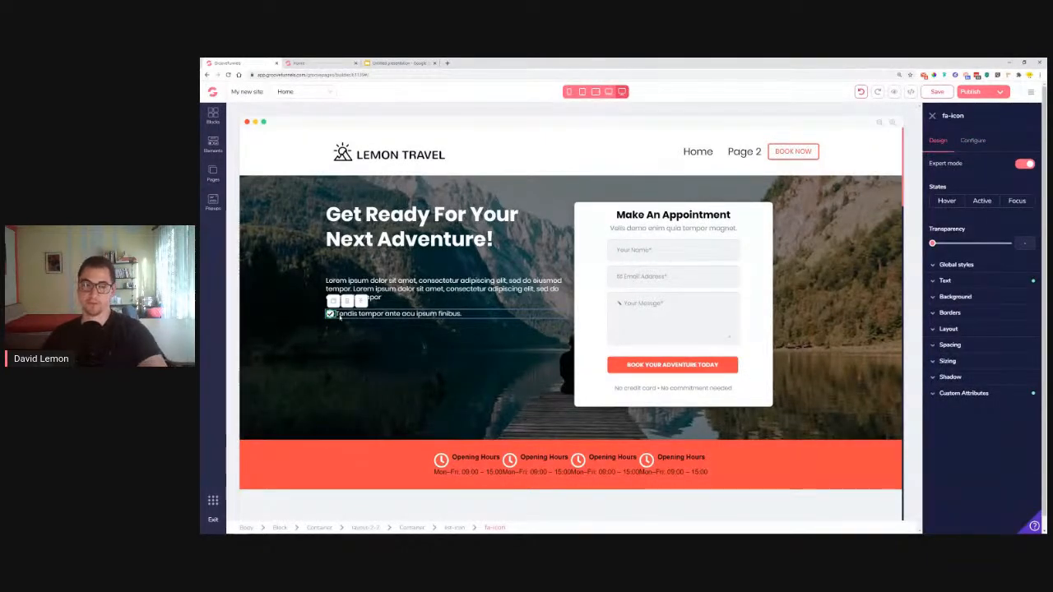
click(484, 321)
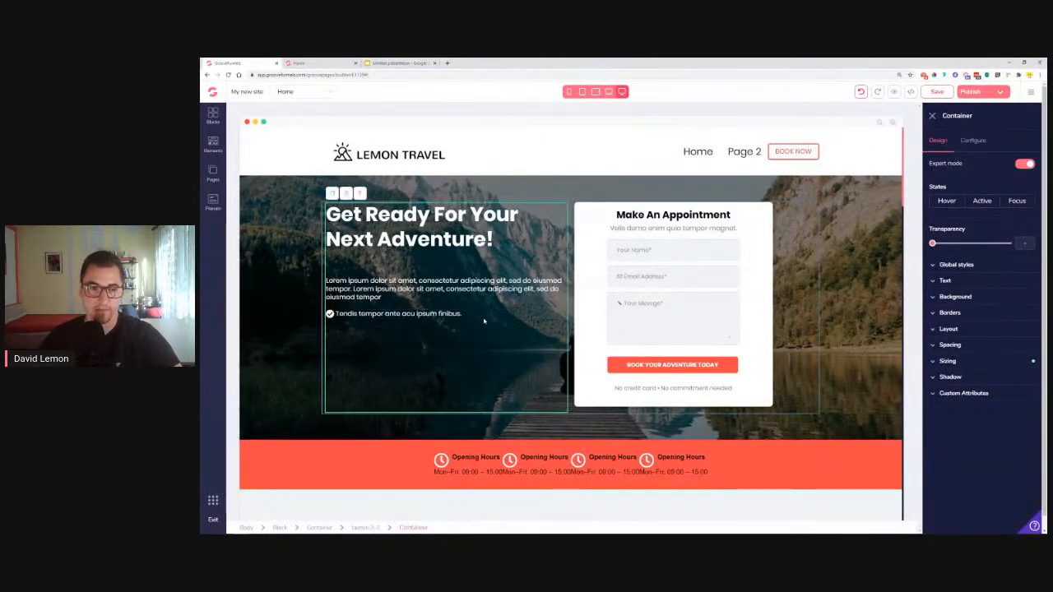
click(379, 316)
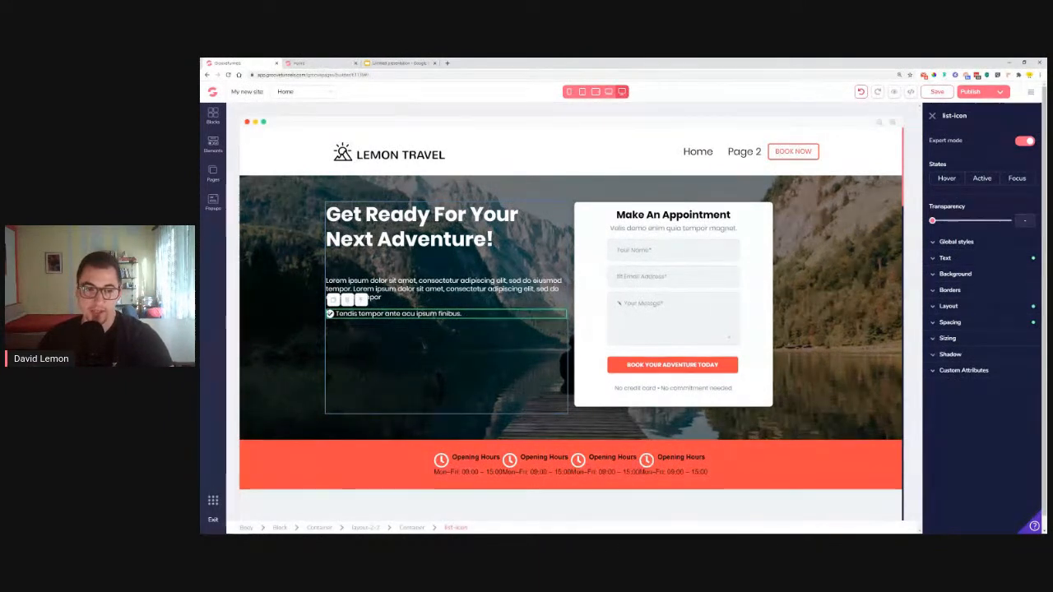
Duplicate the checklist line into three items and shrink their check icons to 1.5rem
click(333, 302)
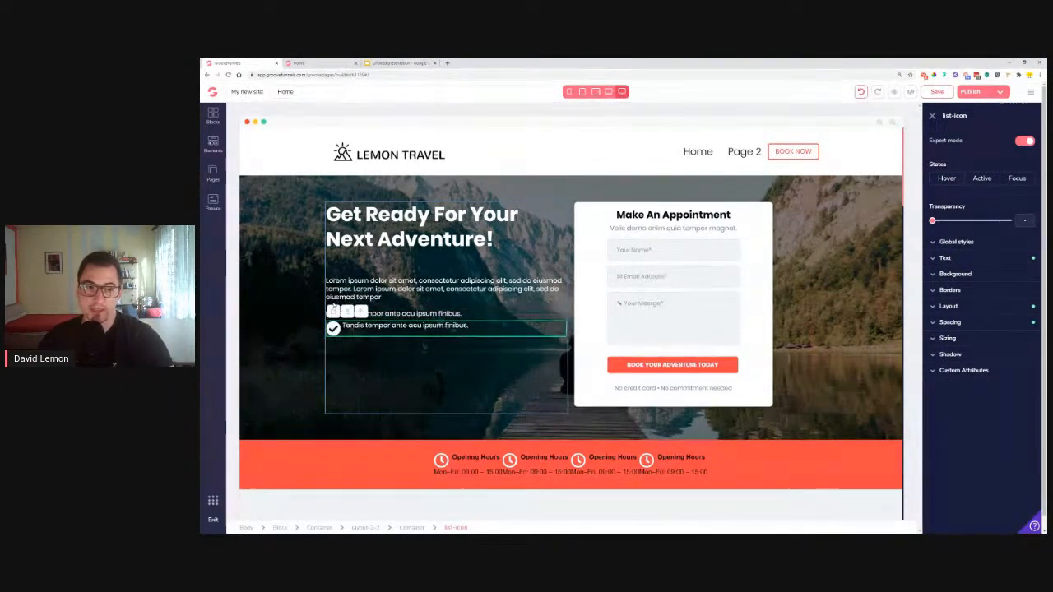
click(333, 314)
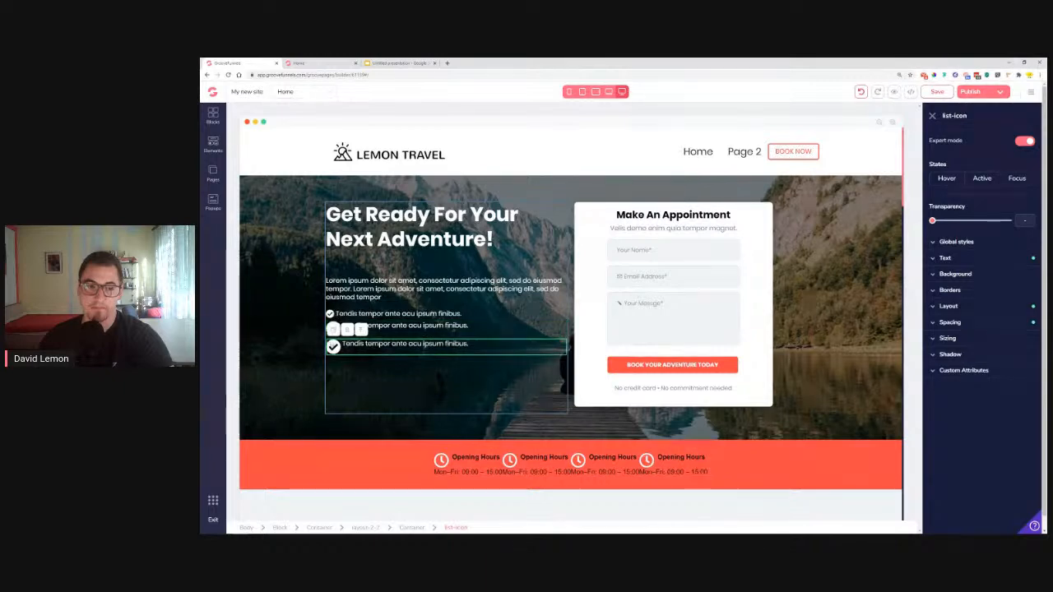
click(333, 347)
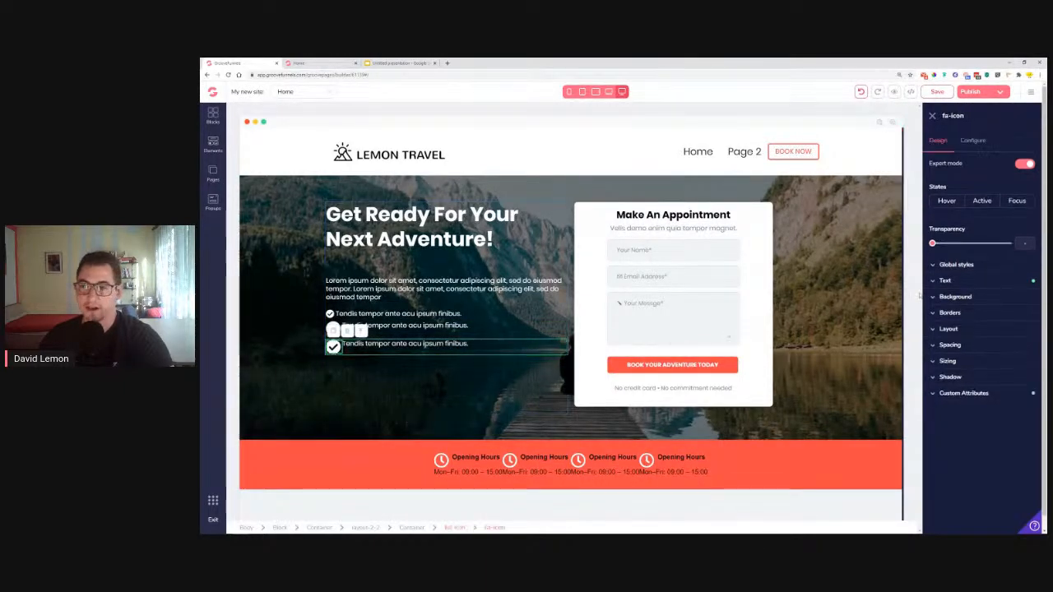
click(960, 282)
drag(983, 328, 965, 326)
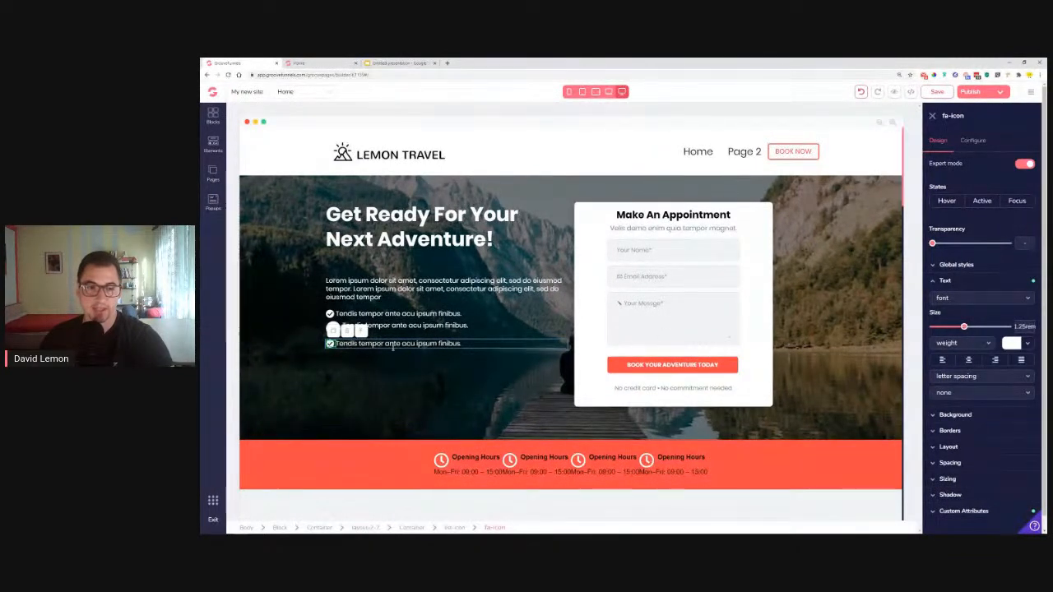
click(456, 325)
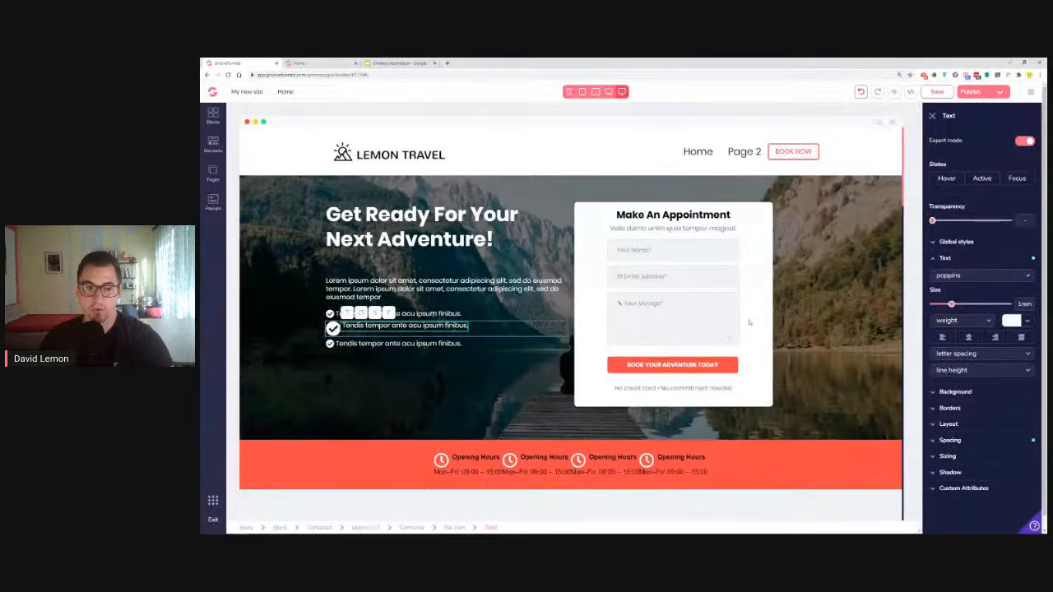
click(333, 329)
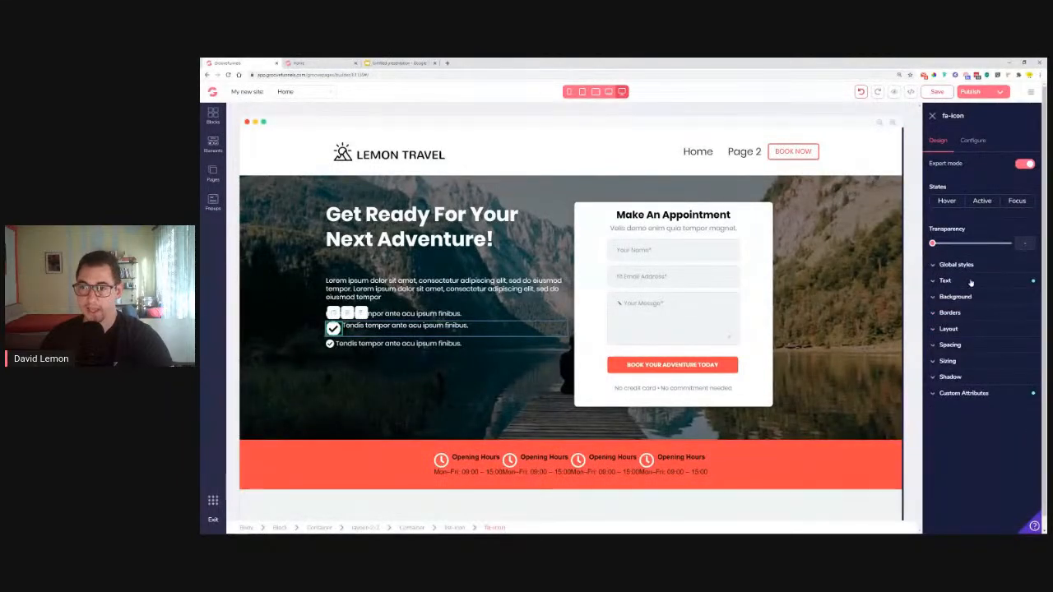
click(945, 280)
drag(988, 328, 970, 328)
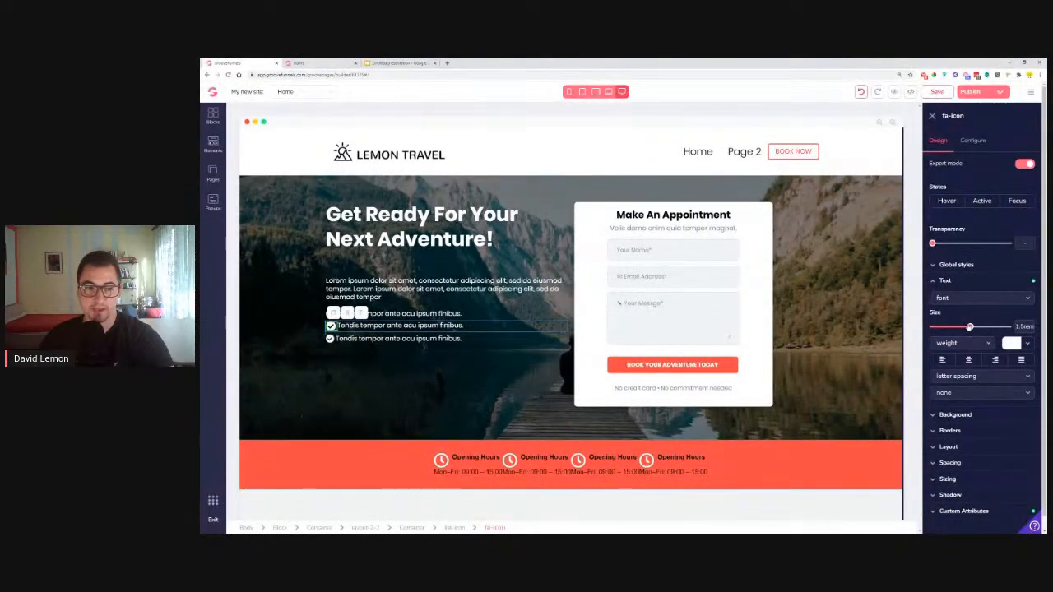
Give the second checklist line a 0.5rem top margin
click(411, 364)
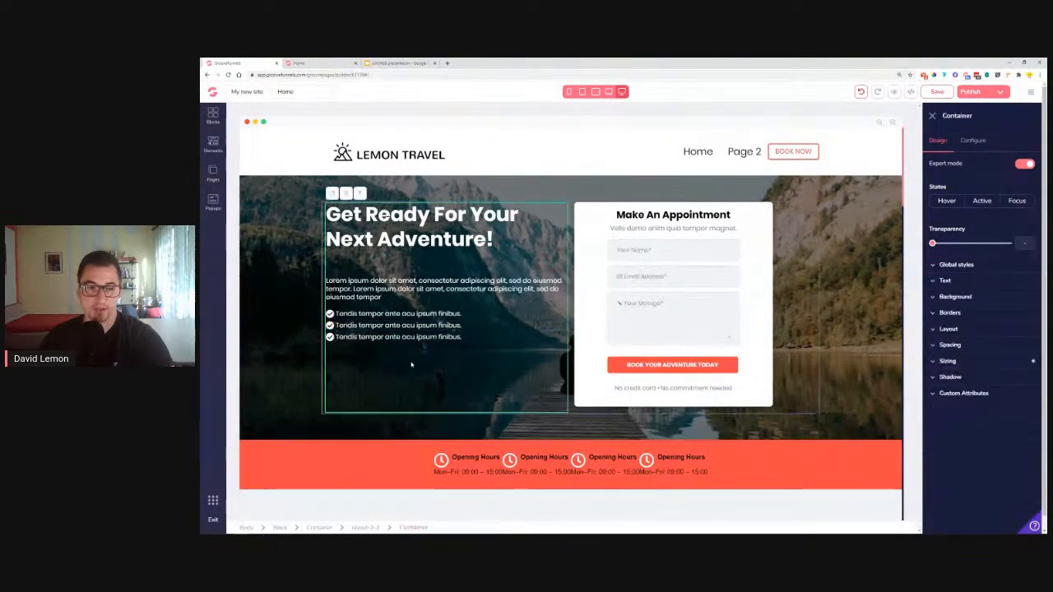
click(489, 329)
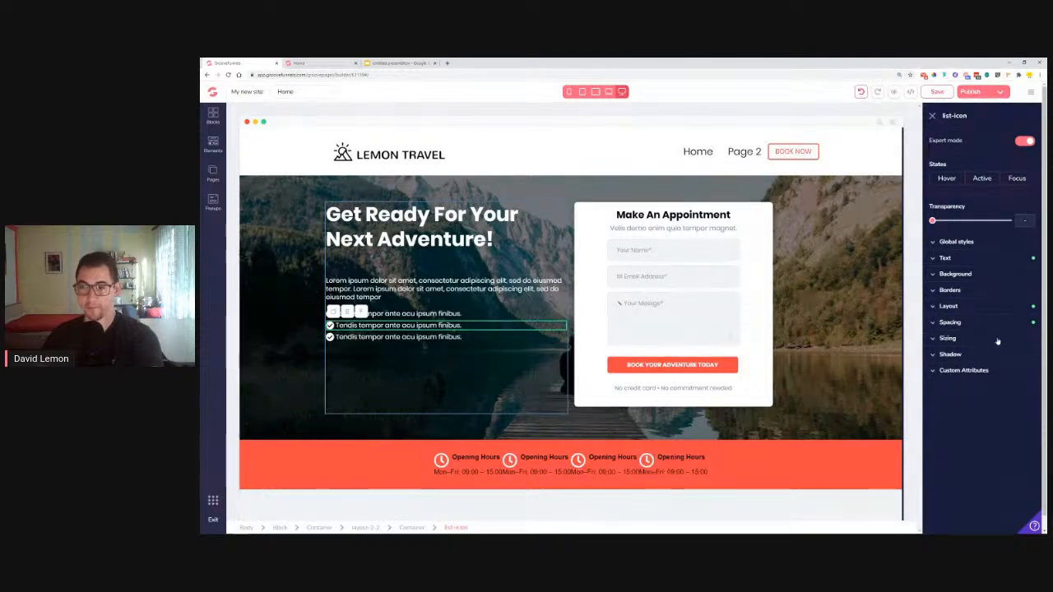
click(963, 322)
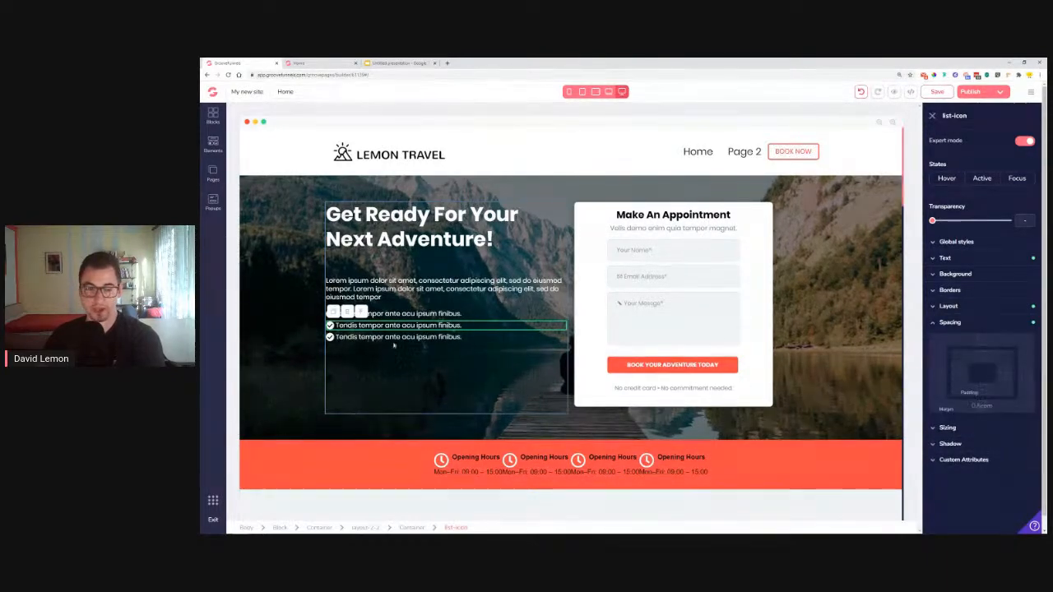
click(985, 344)
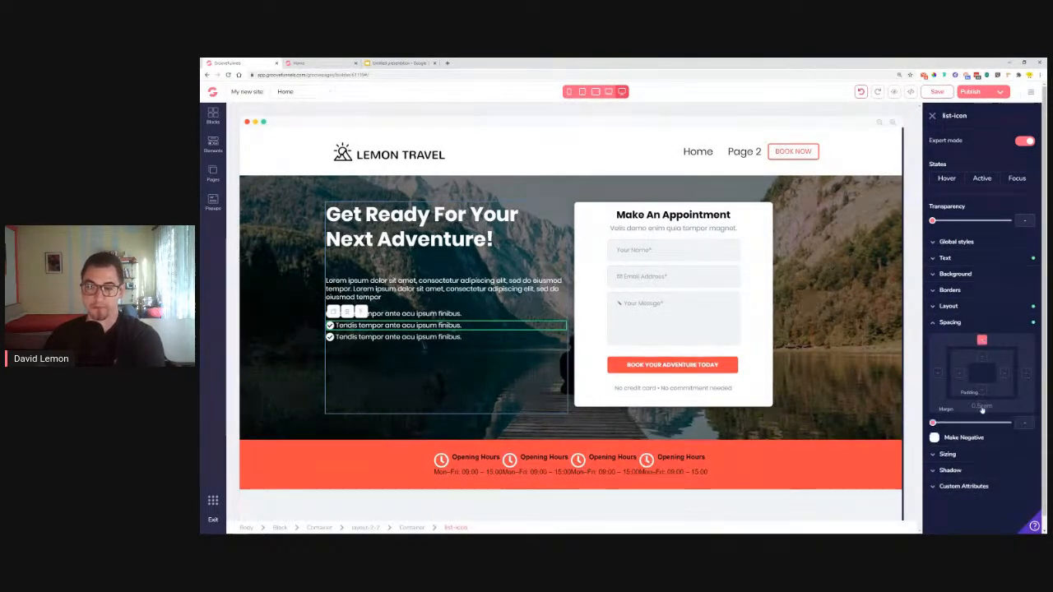
drag(933, 423, 950, 423)
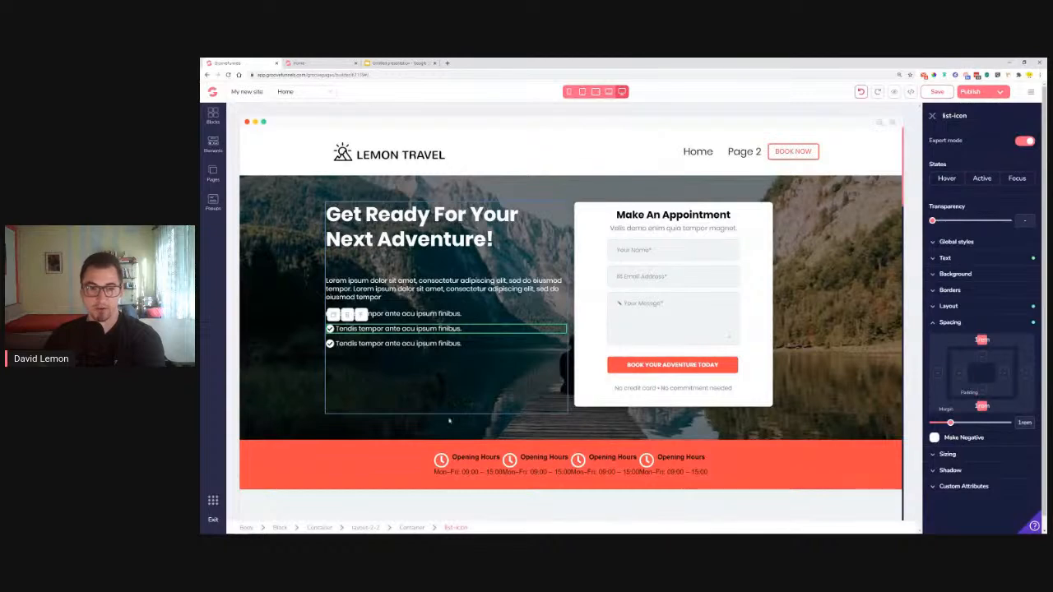
Set the intro paragraph's margin to 0.75rem to push the checklist lower
click(441, 381)
click(527, 289)
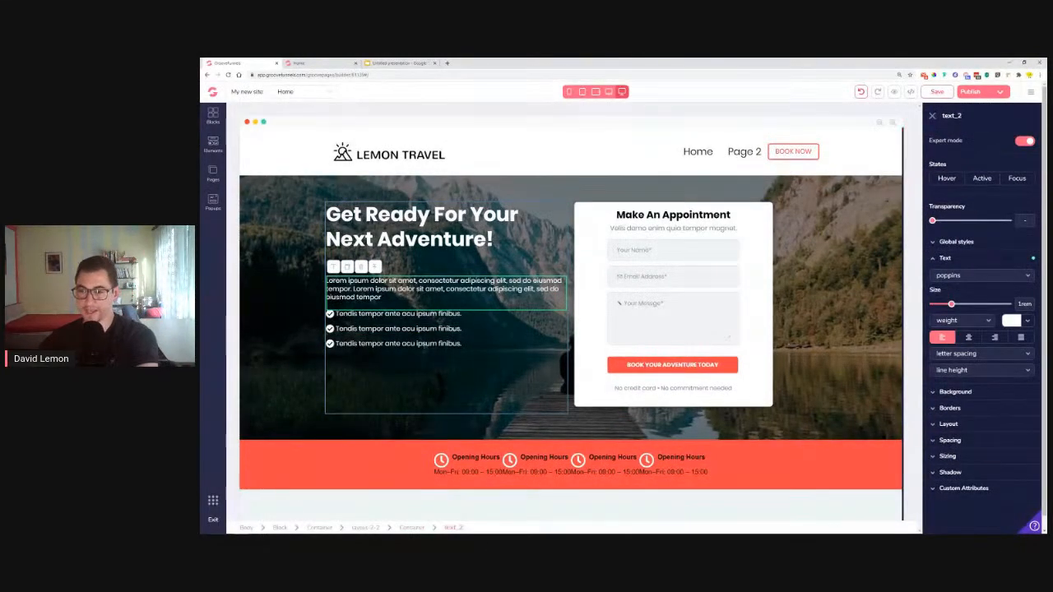
click(951, 441)
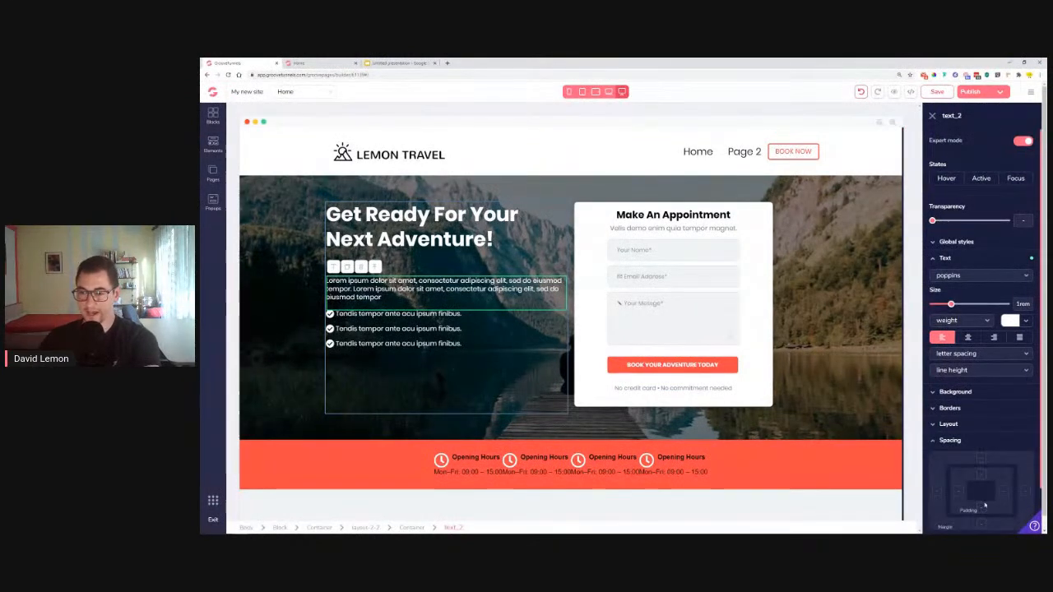
scroll(979, 518, down, 2)
drag(932, 463, 947, 464)
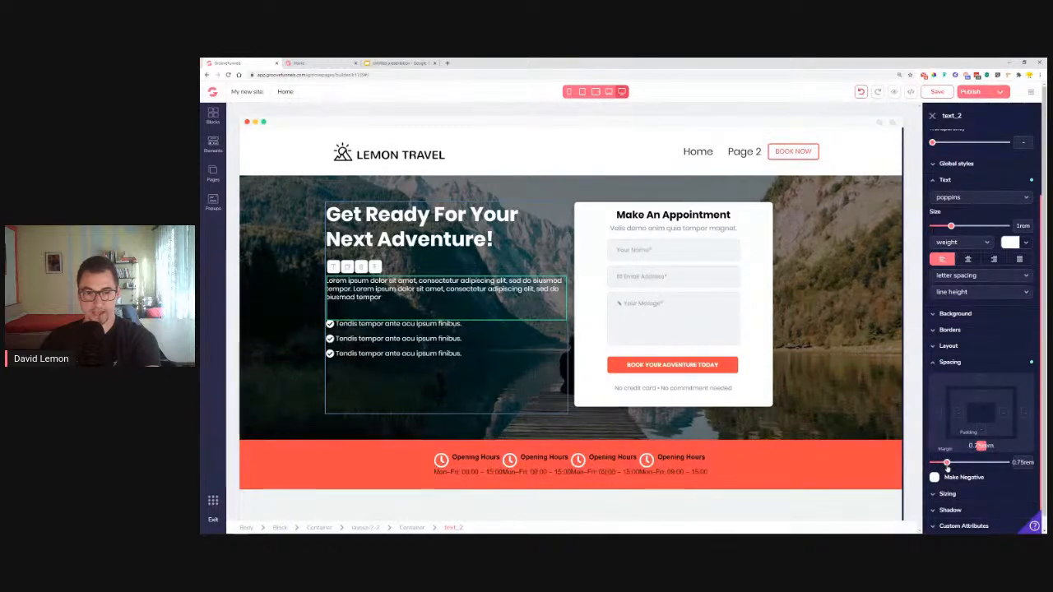
Compare the hero with the live Lemon Travel page and close the settings panel
click(290, 344)
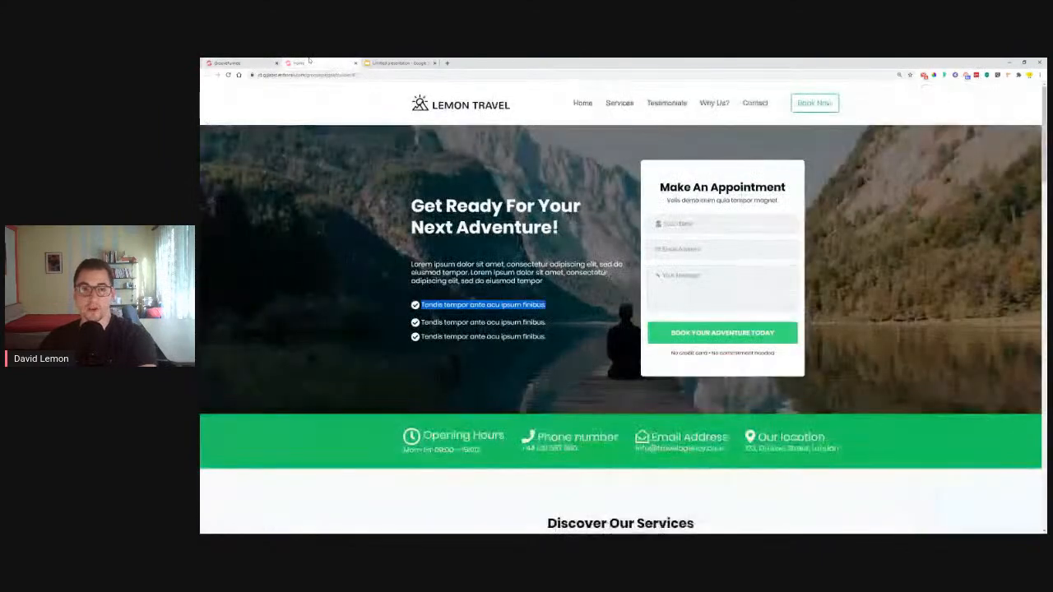
click(317, 63)
click(223, 62)
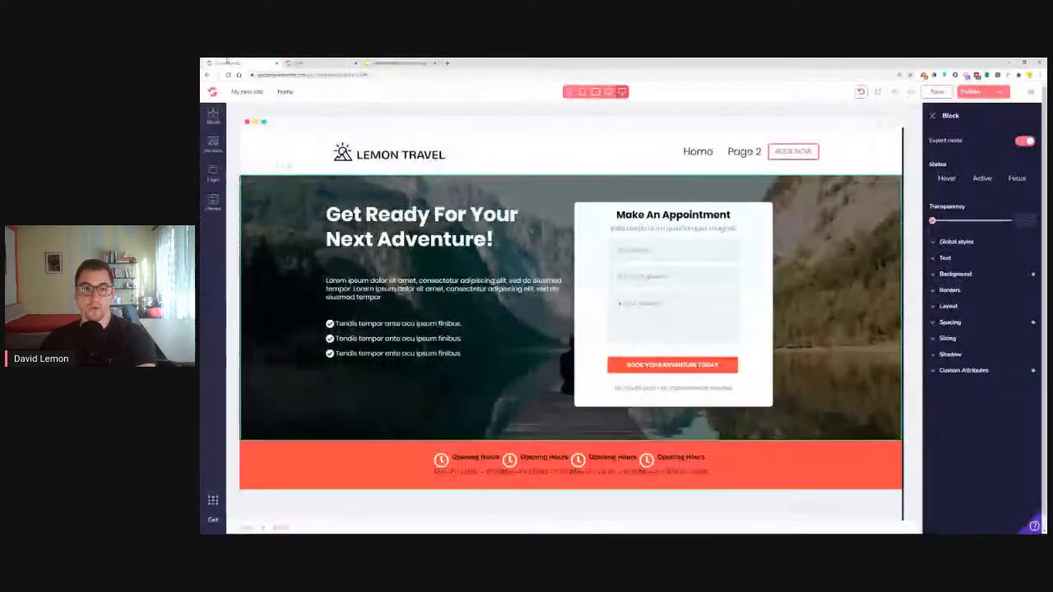
click(931, 116)
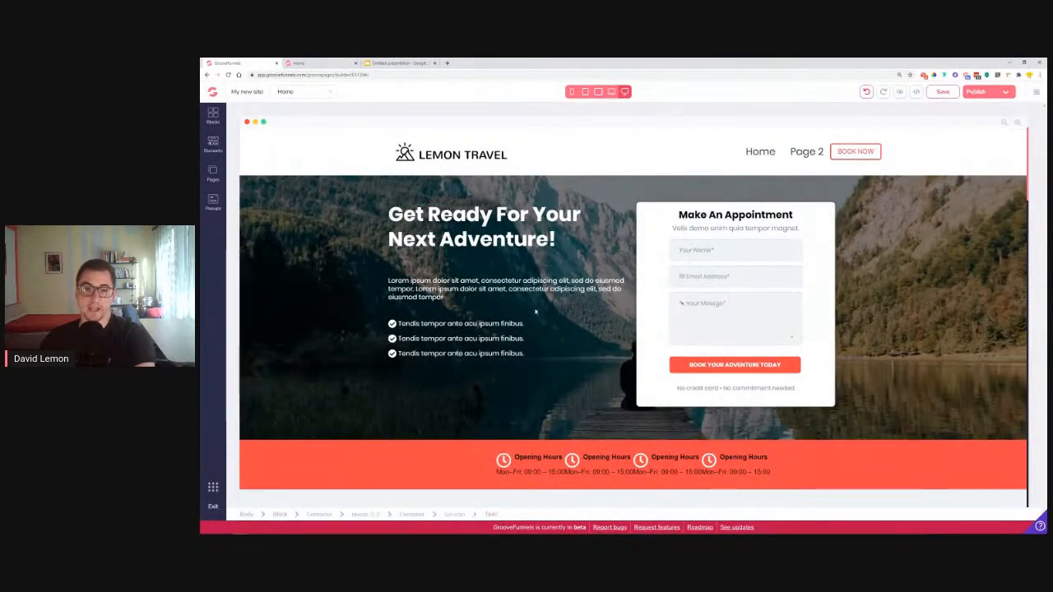
scroll(520, 315, down, 2)
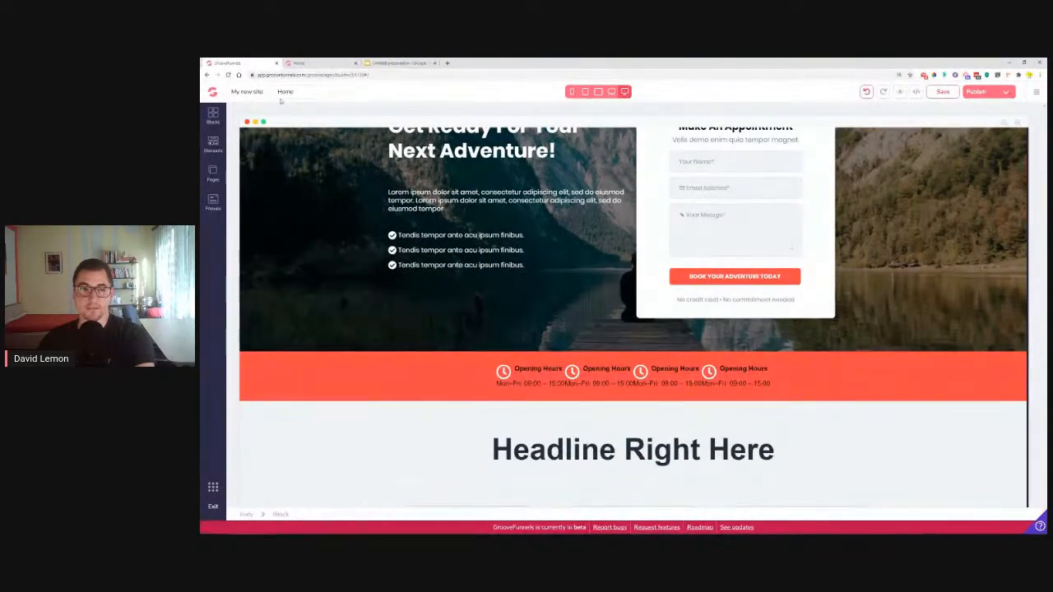
Make the Opening Hours heading white Poppins text at 1.25rem
click(334, 64)
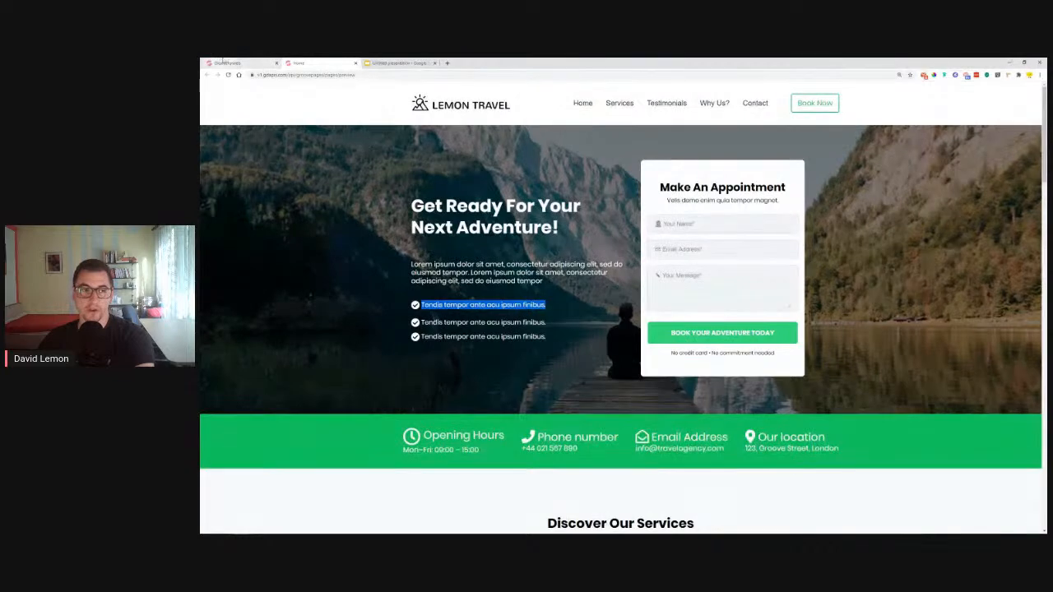
click(228, 63)
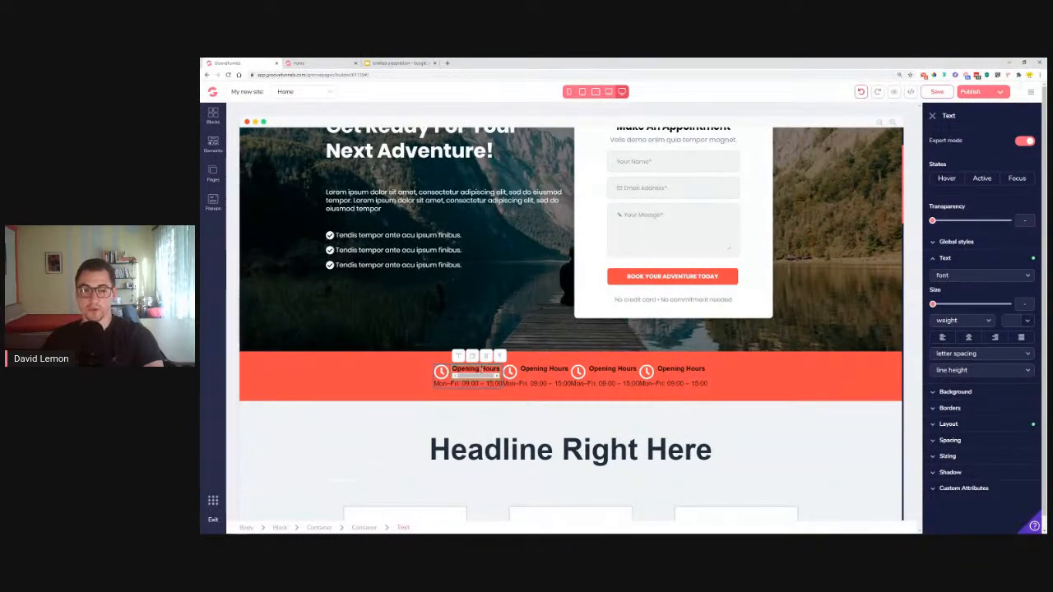
triple_click(482, 370)
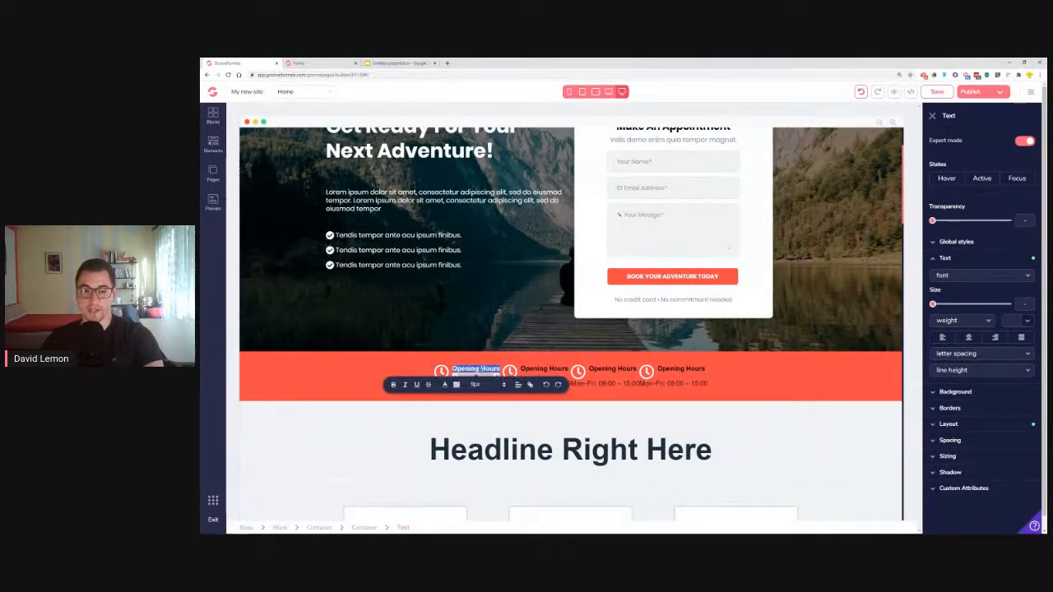
click(946, 278)
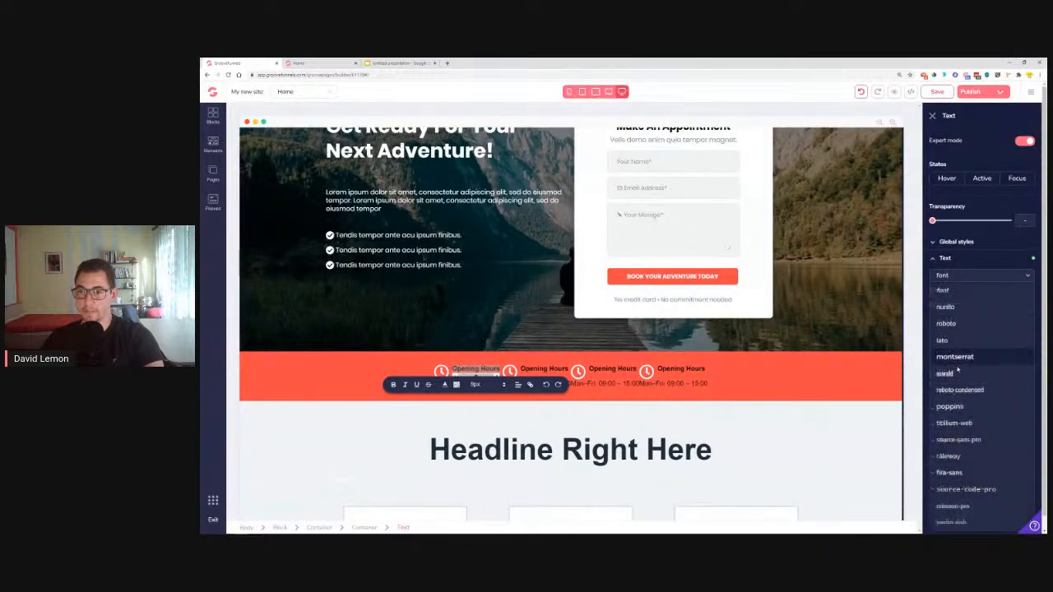
click(998, 357)
click(1027, 321)
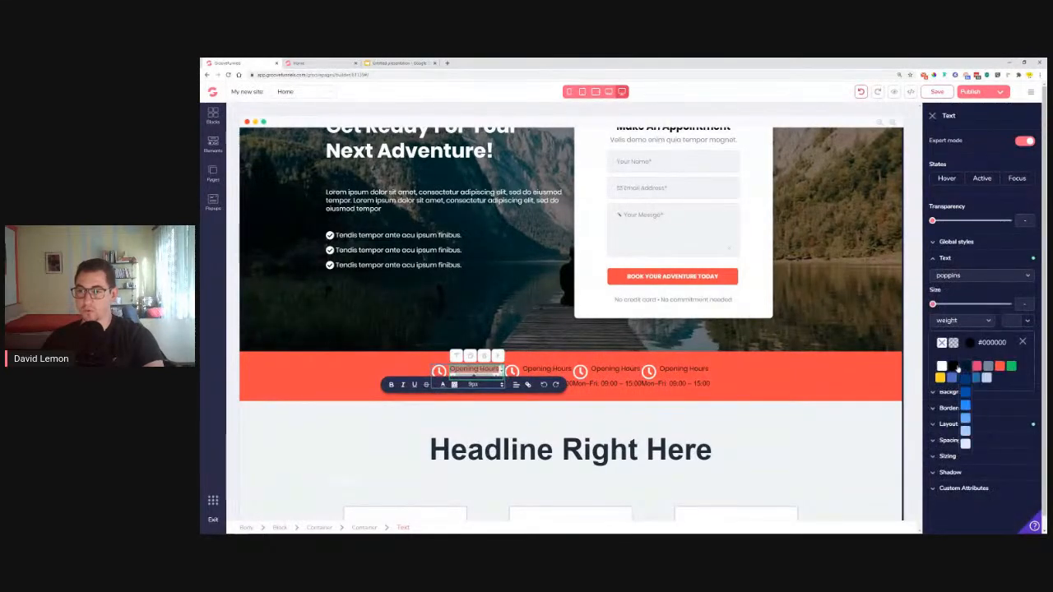
drag(932, 305, 964, 307)
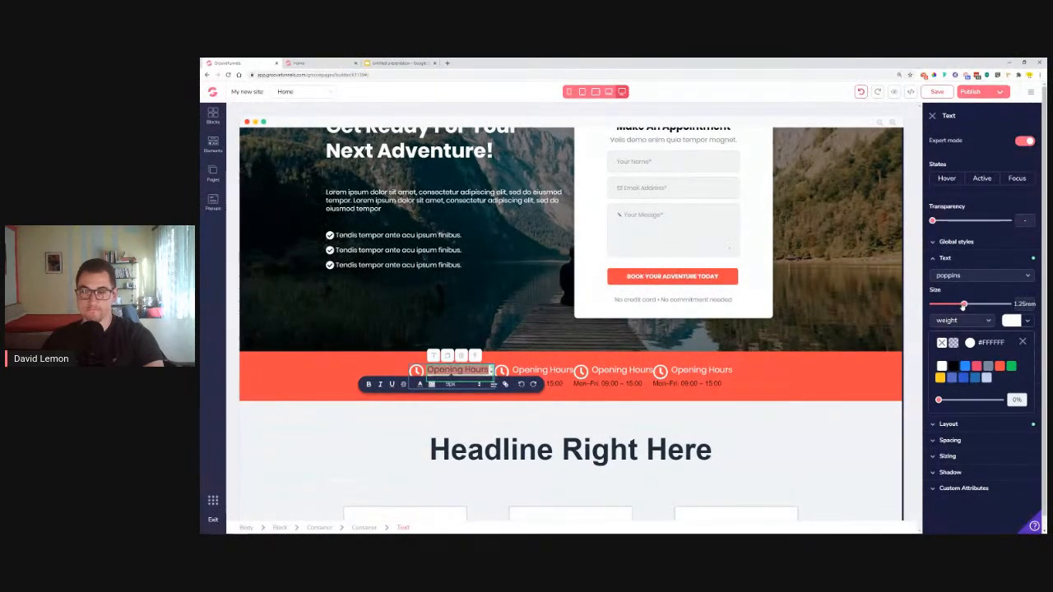
click(1021, 341)
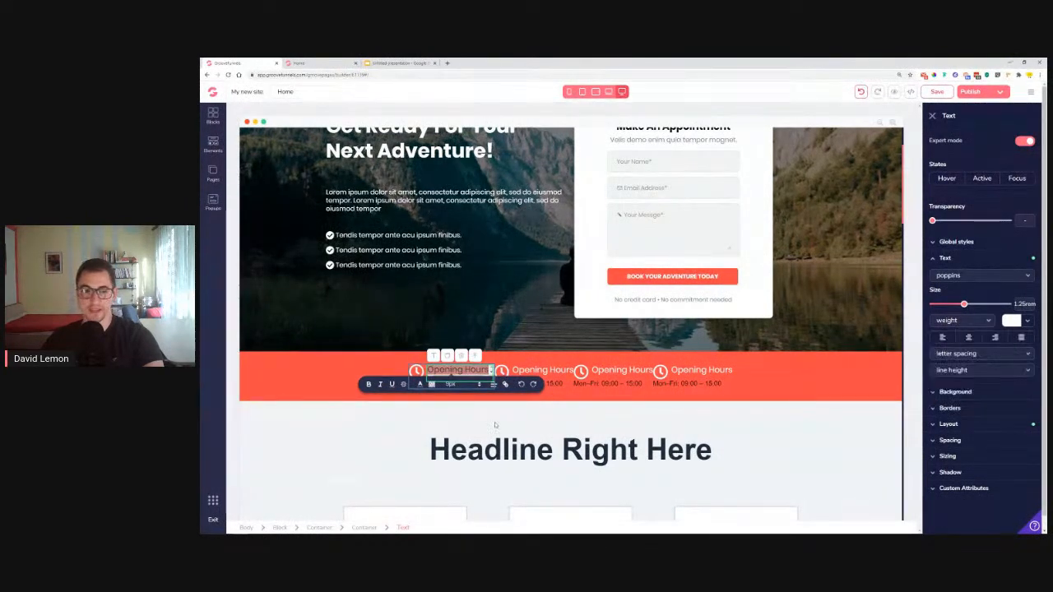
click(347, 375)
Make the Mon–Fri time line below it white Poppins text
click(463, 384)
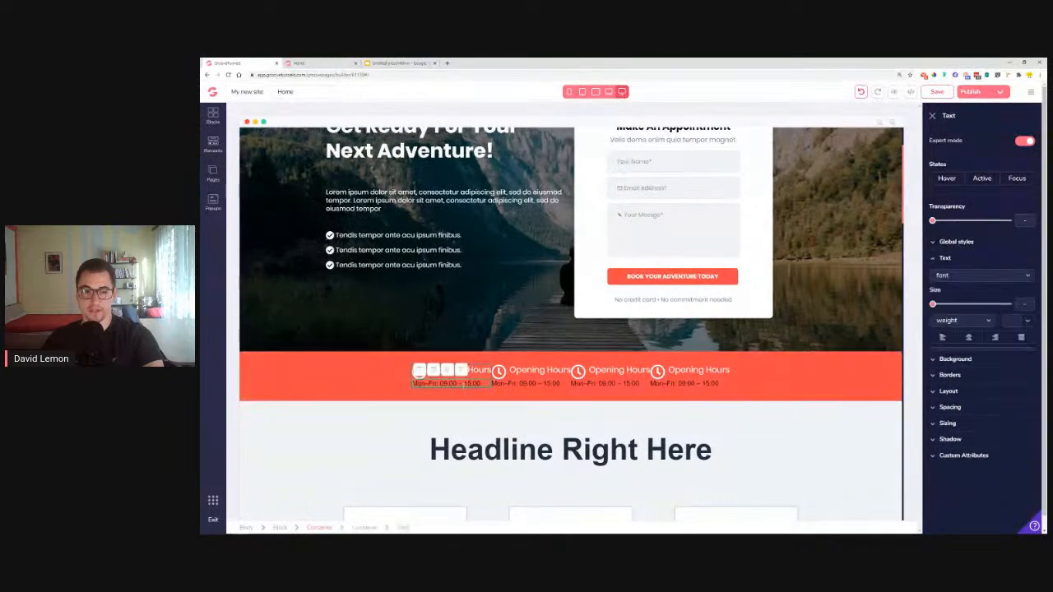
double_click(463, 384)
click(1027, 321)
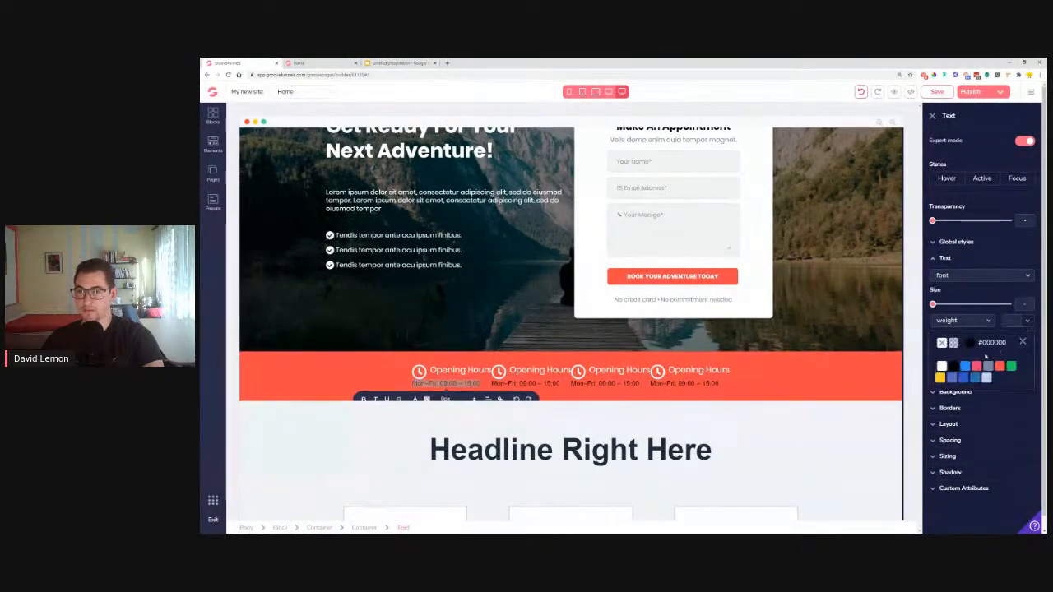
click(942, 366)
click(1024, 342)
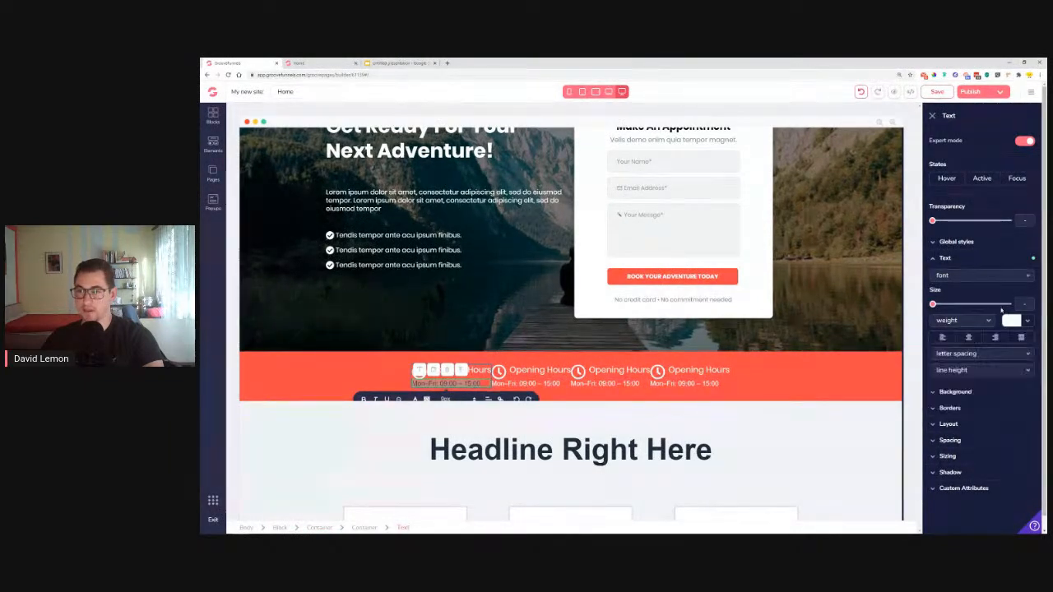
click(982, 278)
click(950, 407)
Check the info bar against the reference page, inspecting the other columns' headings and time lines
click(351, 375)
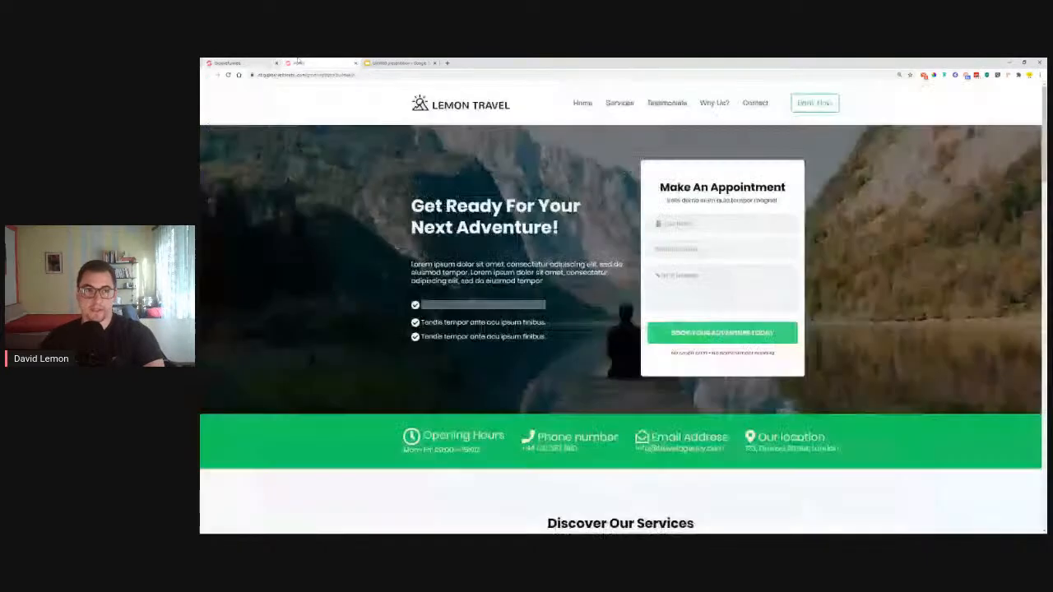
click(309, 63)
click(244, 63)
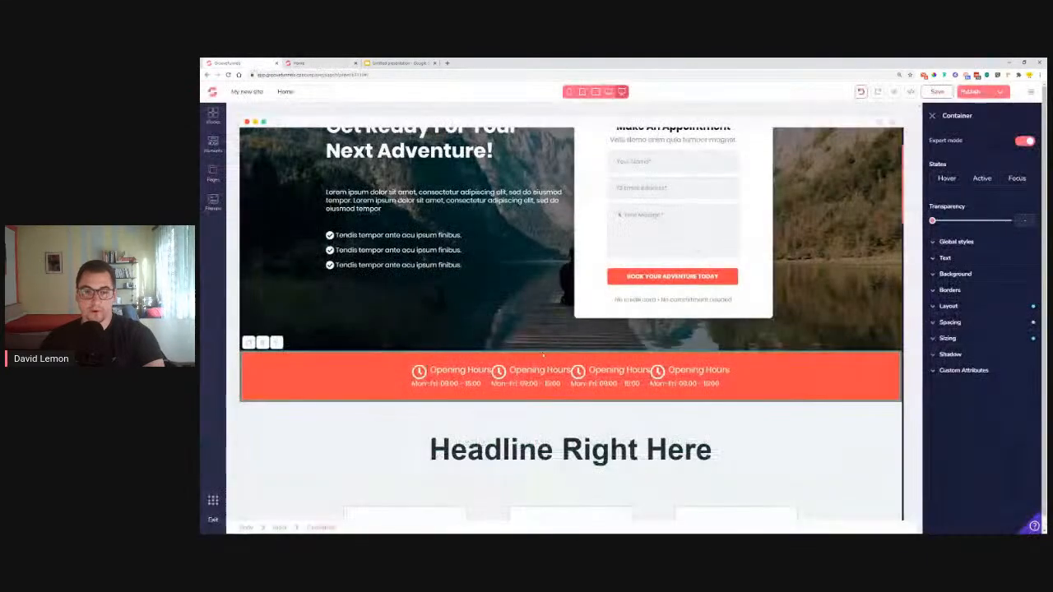
click(457, 370)
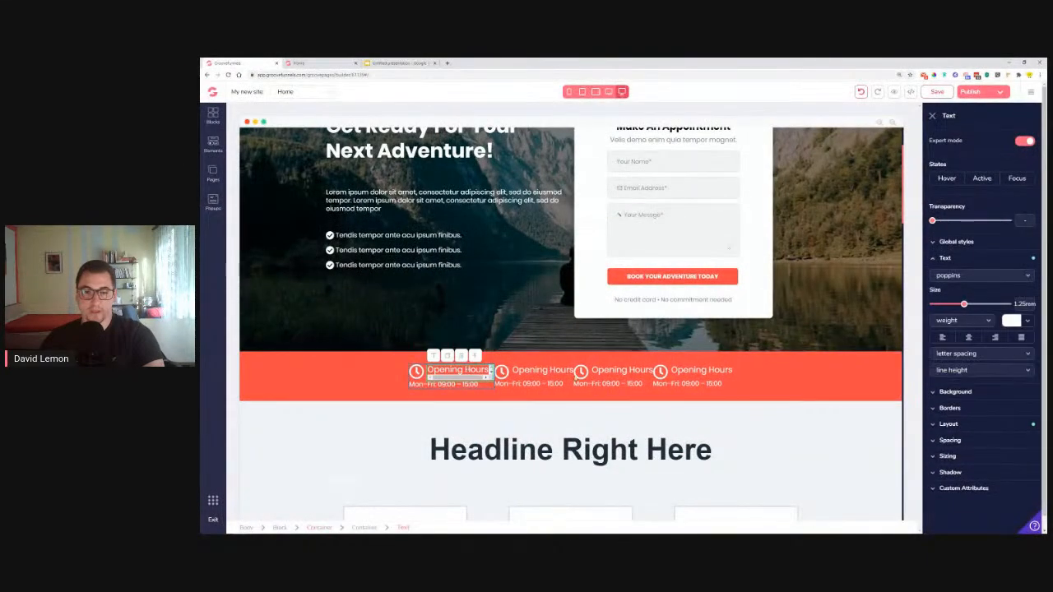
click(539, 370)
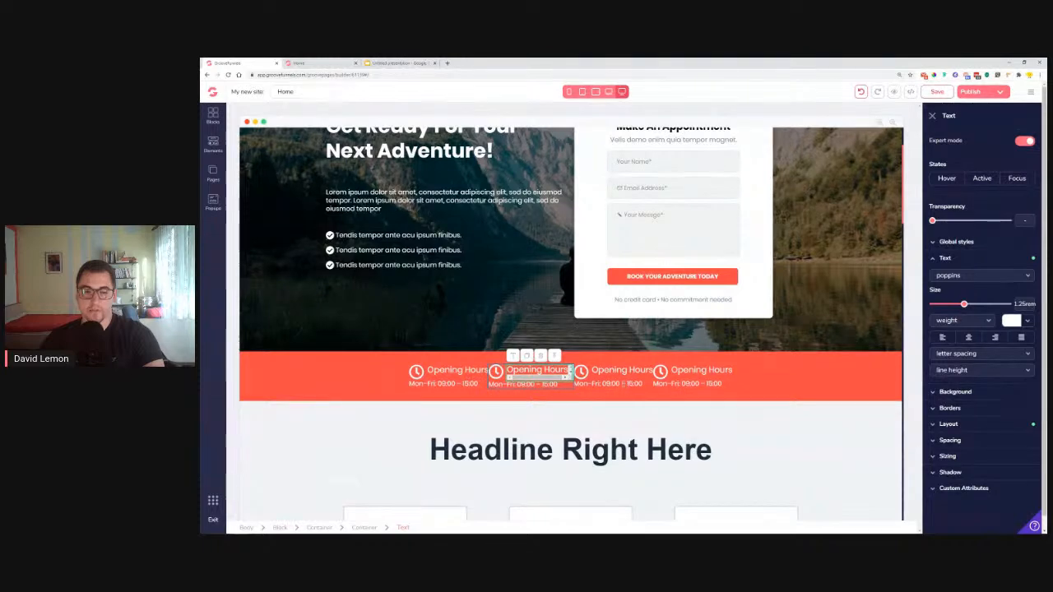
click(624, 384)
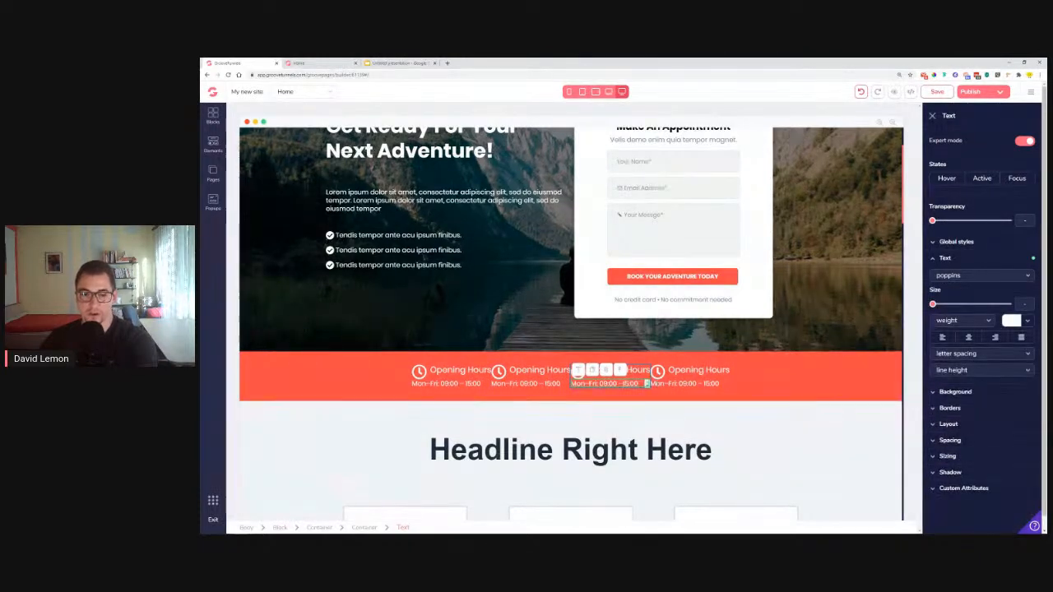
click(754, 384)
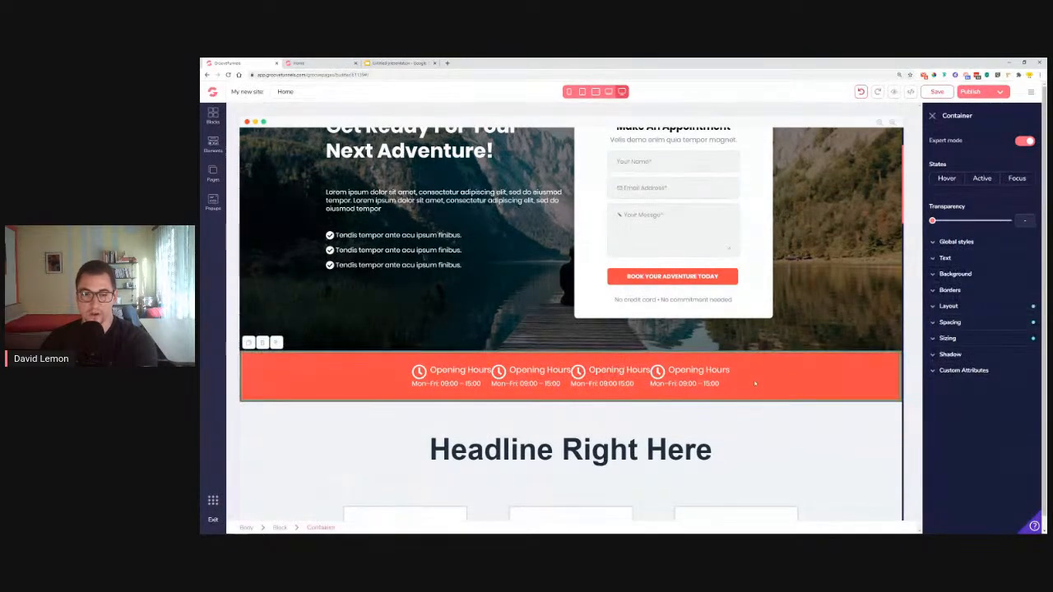
click(644, 384)
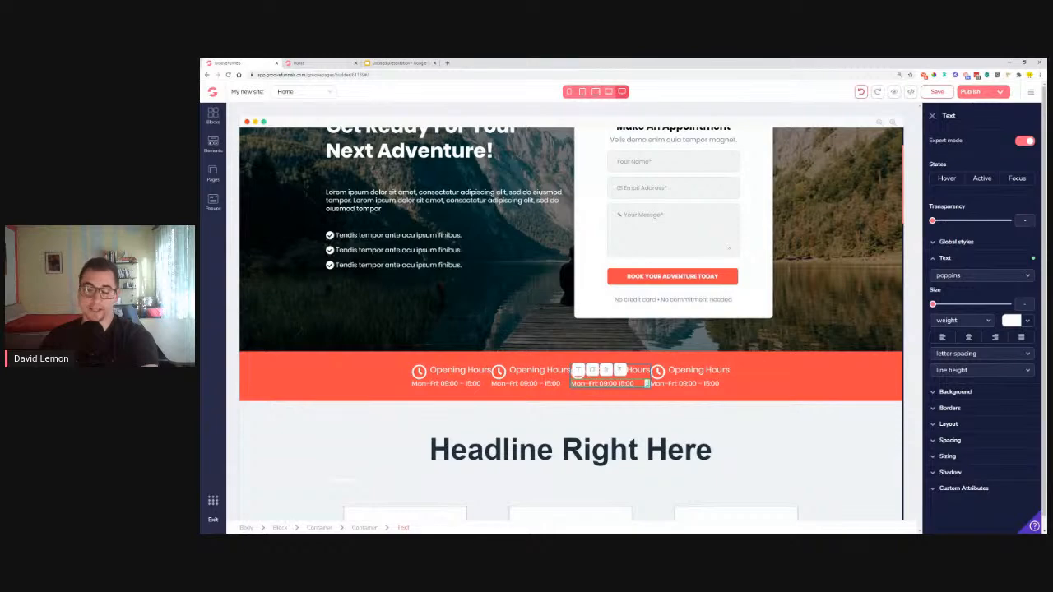
click(518, 378)
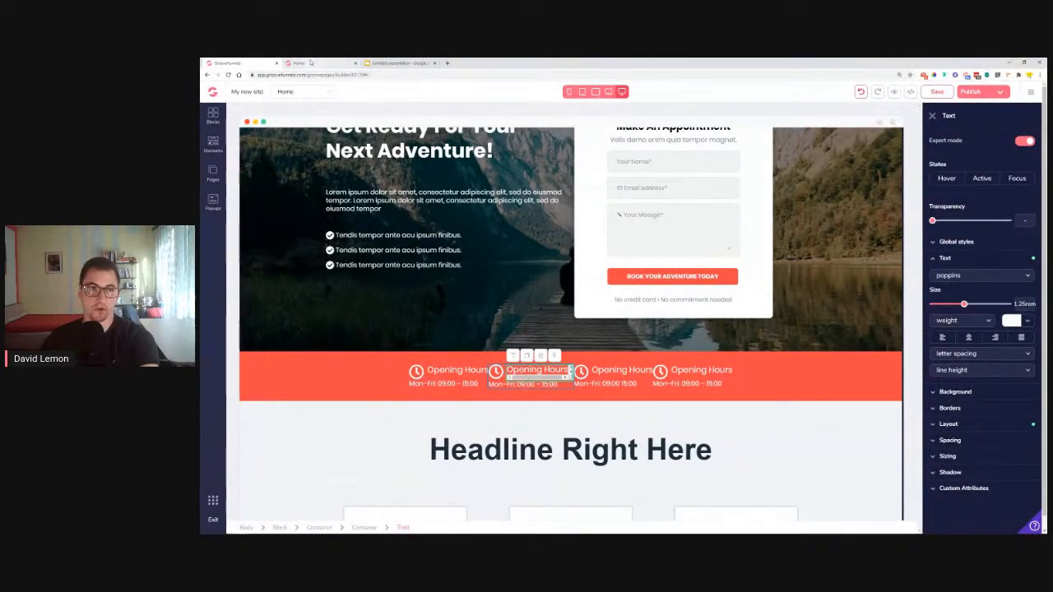
Change the second column's clock icon to the phone icon
click(496, 372)
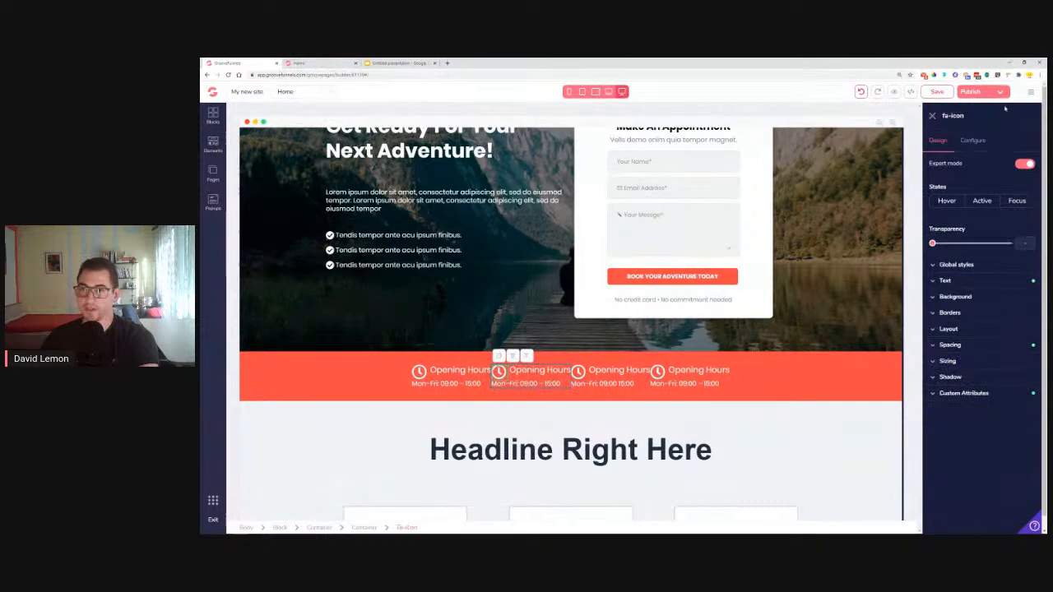
click(973, 140)
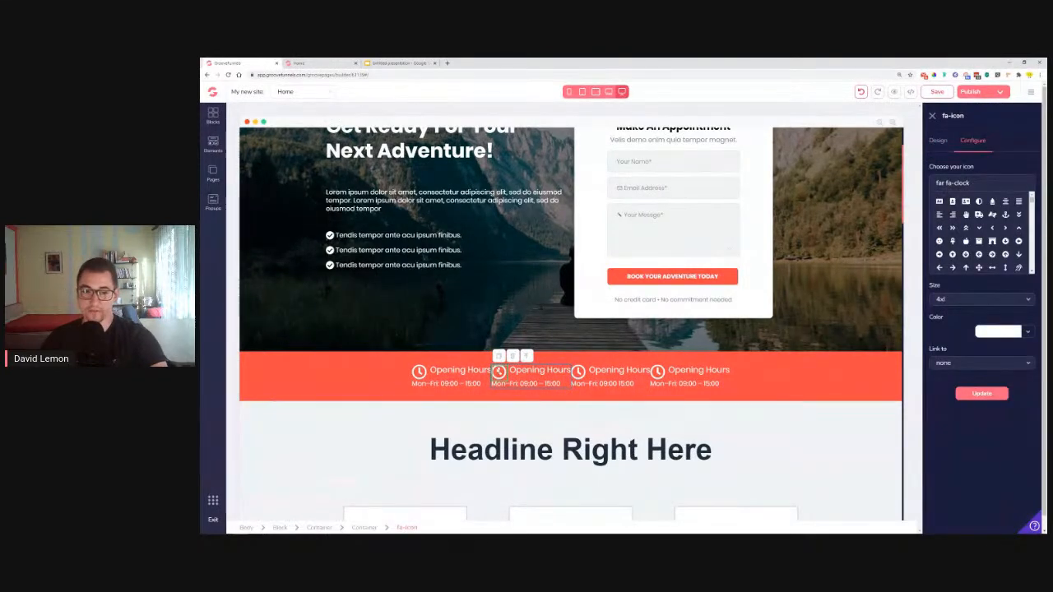
drag(979, 184, 922, 195)
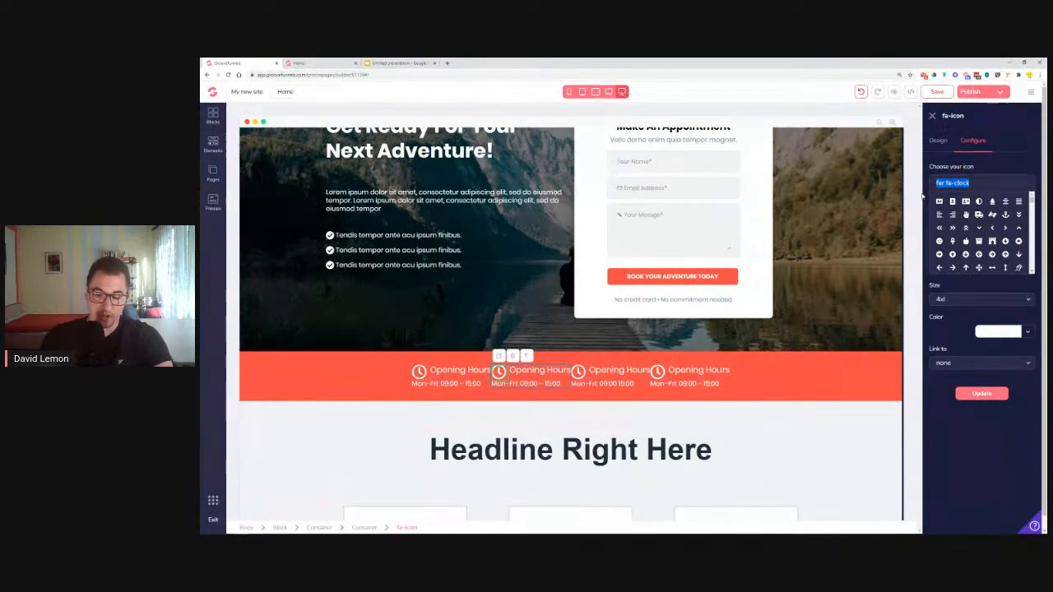
text(phon)
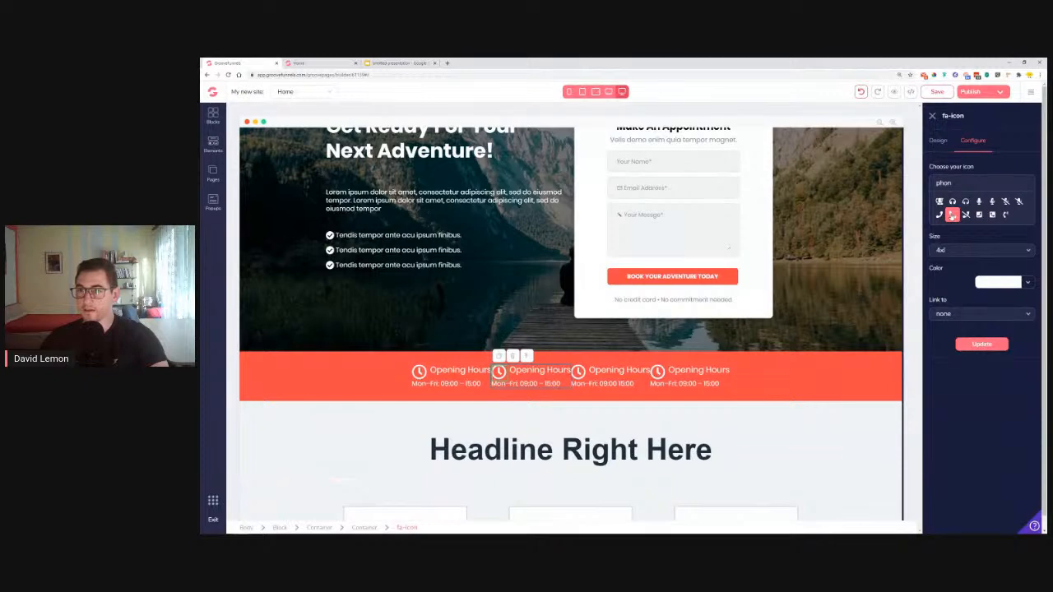
click(952, 215)
click(988, 396)
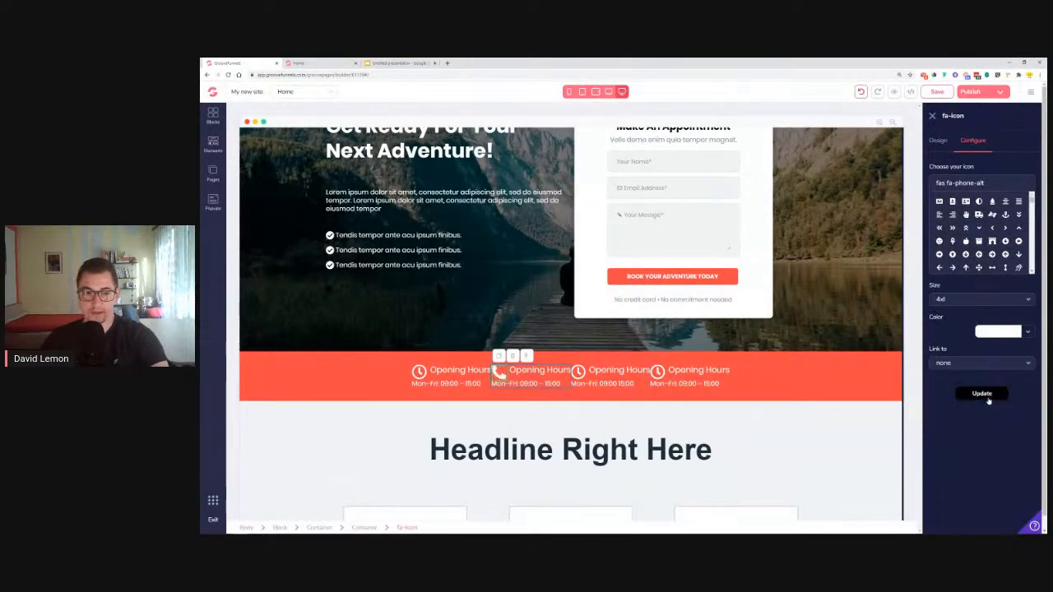
Retype the second column's heading as 'Phone Number'
click(537, 370)
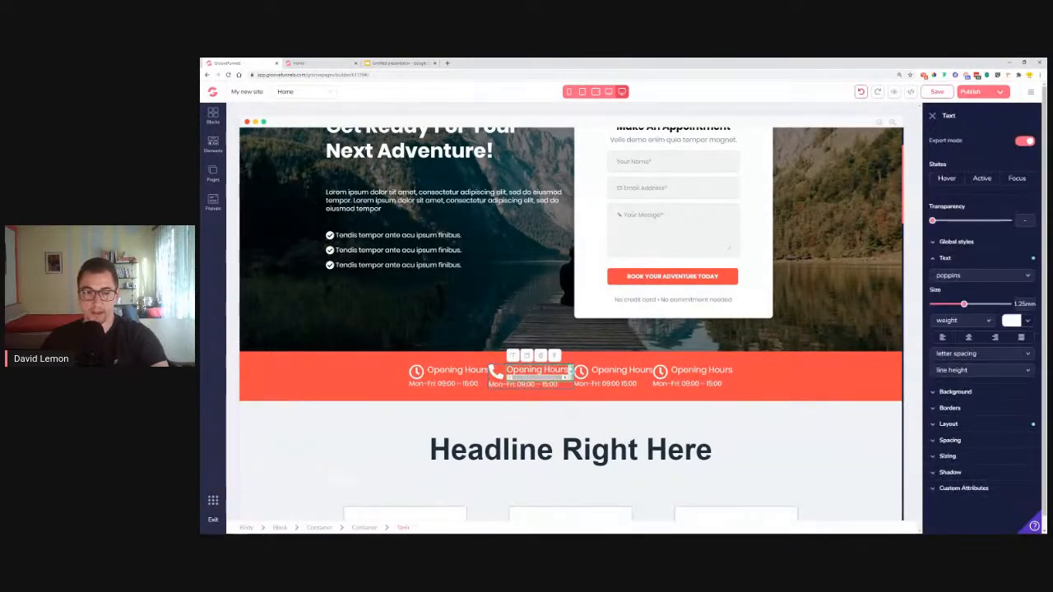
double_click(525, 370)
click(322, 63)
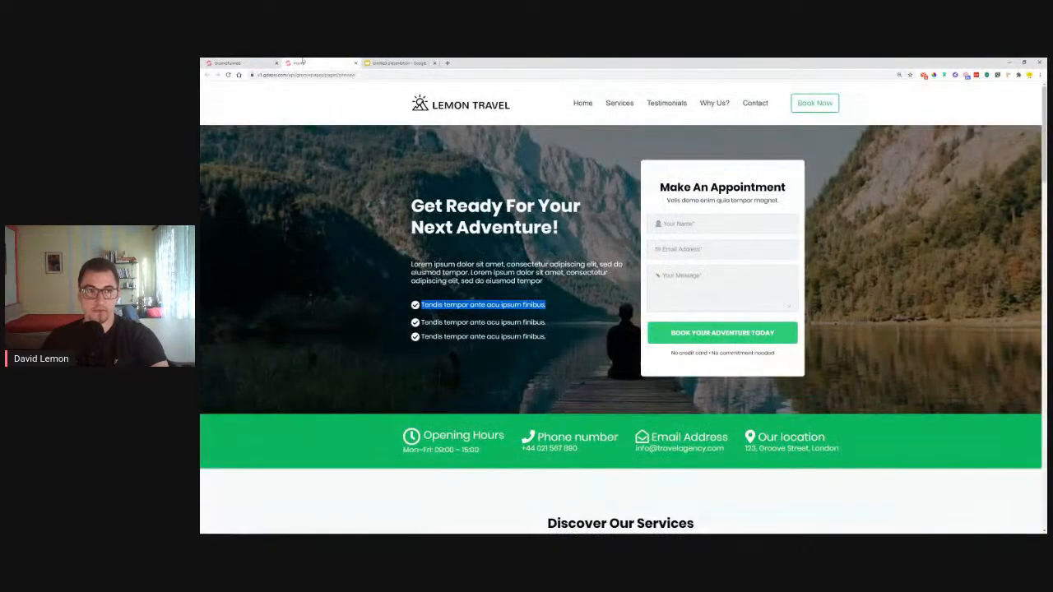
click(239, 62)
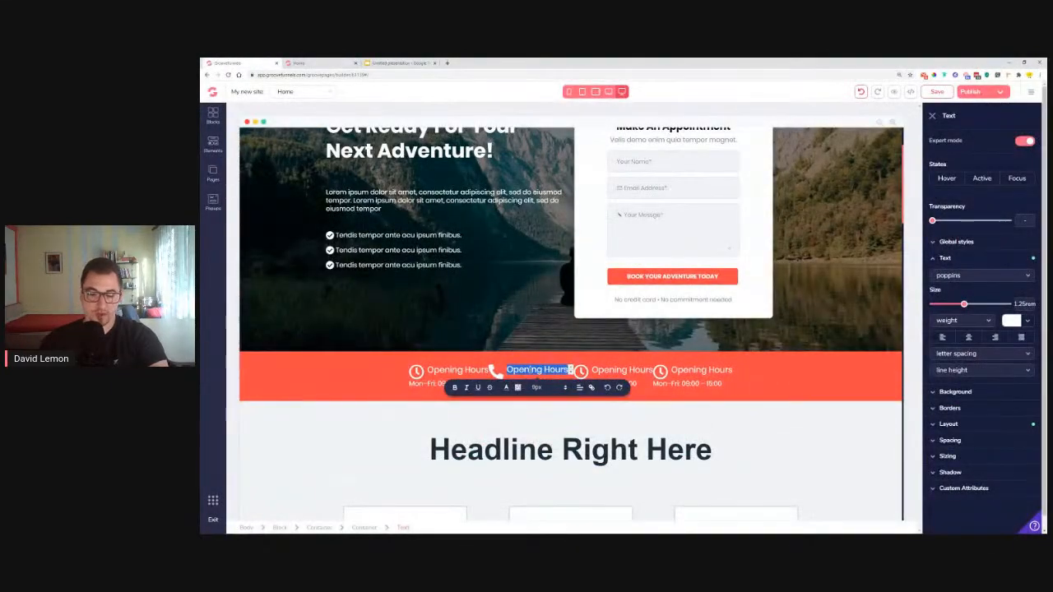
text(Phone Number)
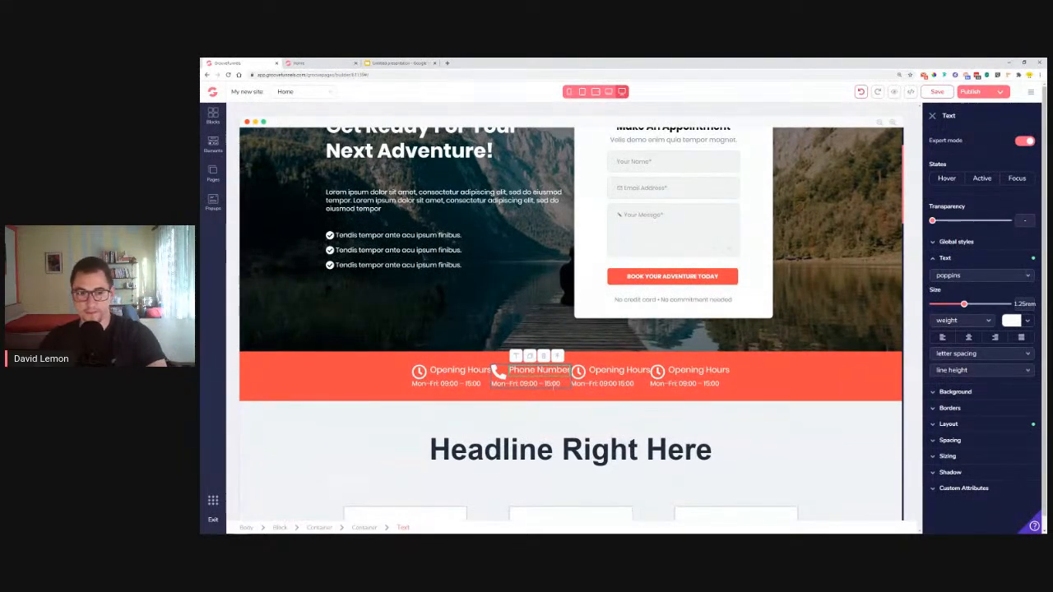
Replace the time line with the phone number copied from the reference page
key(ctrl+Tab)
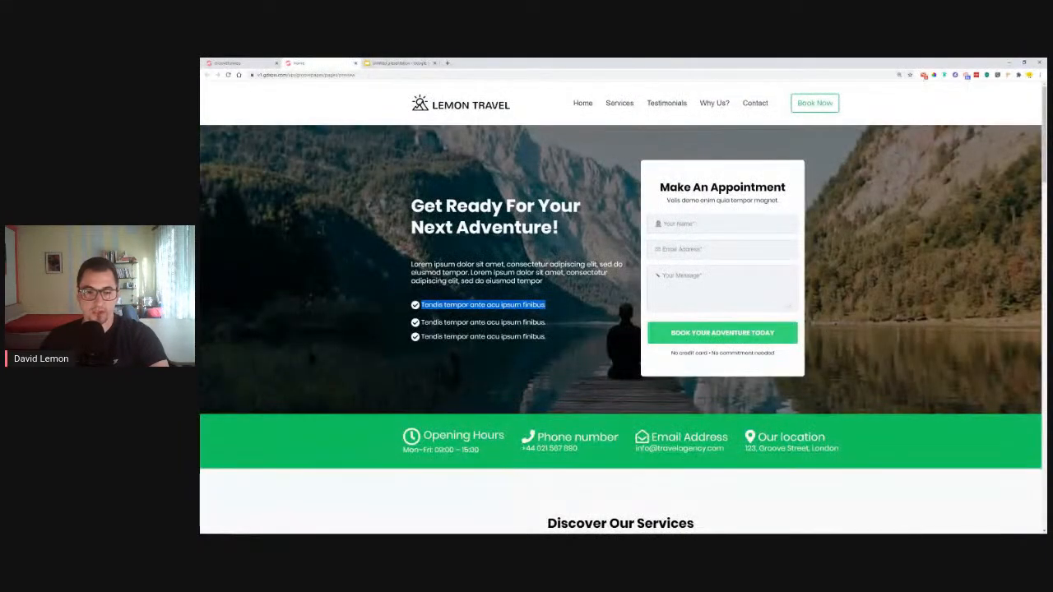
drag(575, 450, 521, 450)
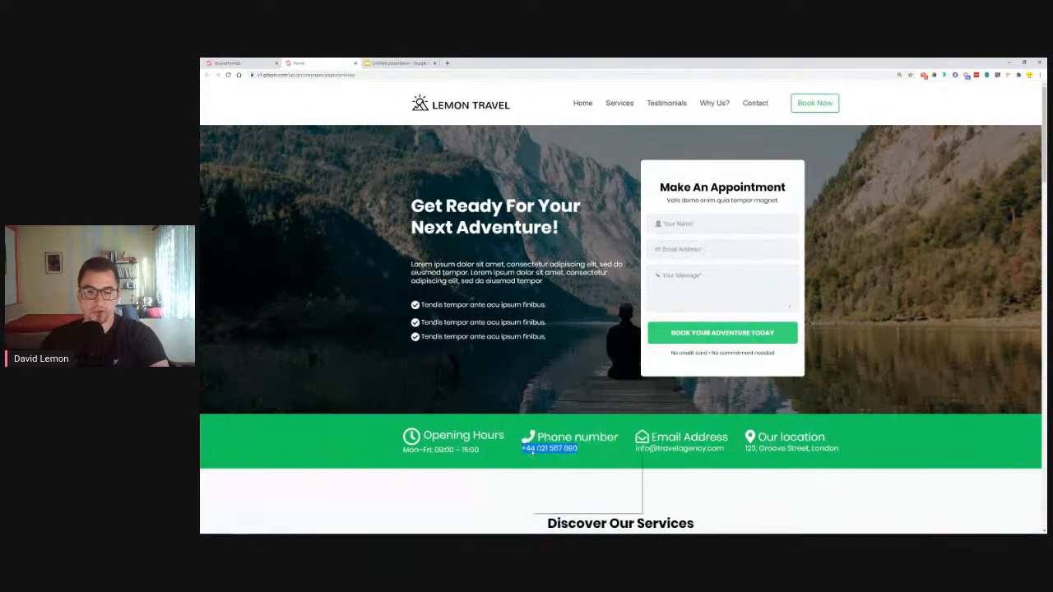
key(ctrl+shift+Tab)
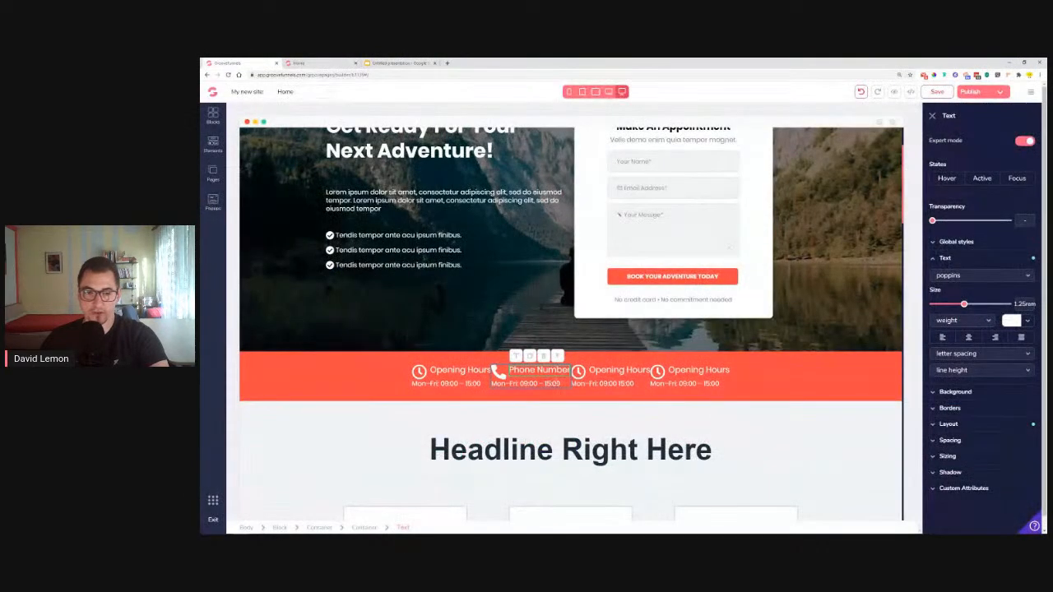
triple_click(557, 384)
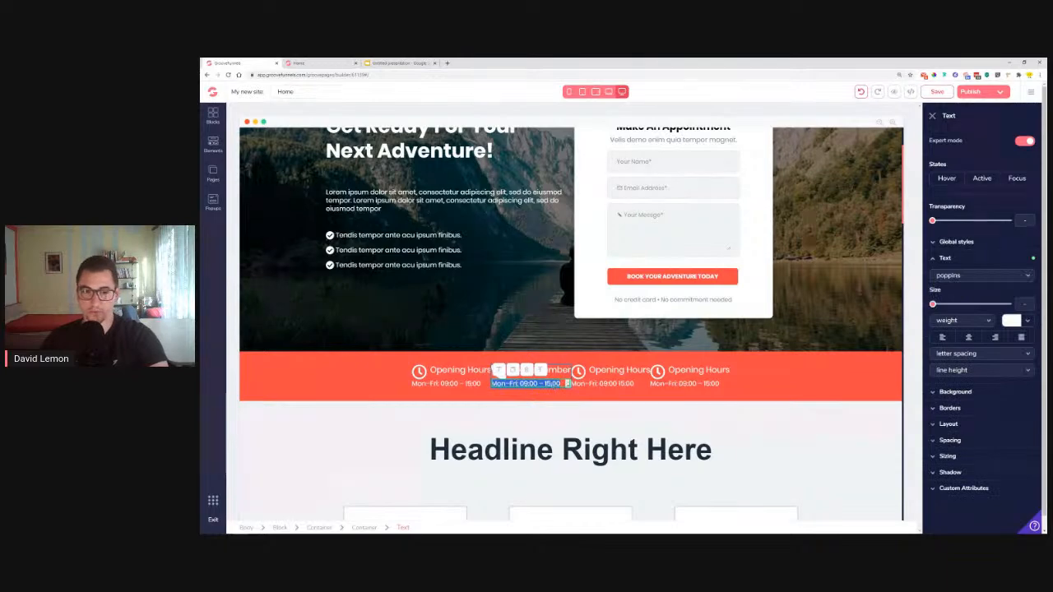
key(ctrl+v)
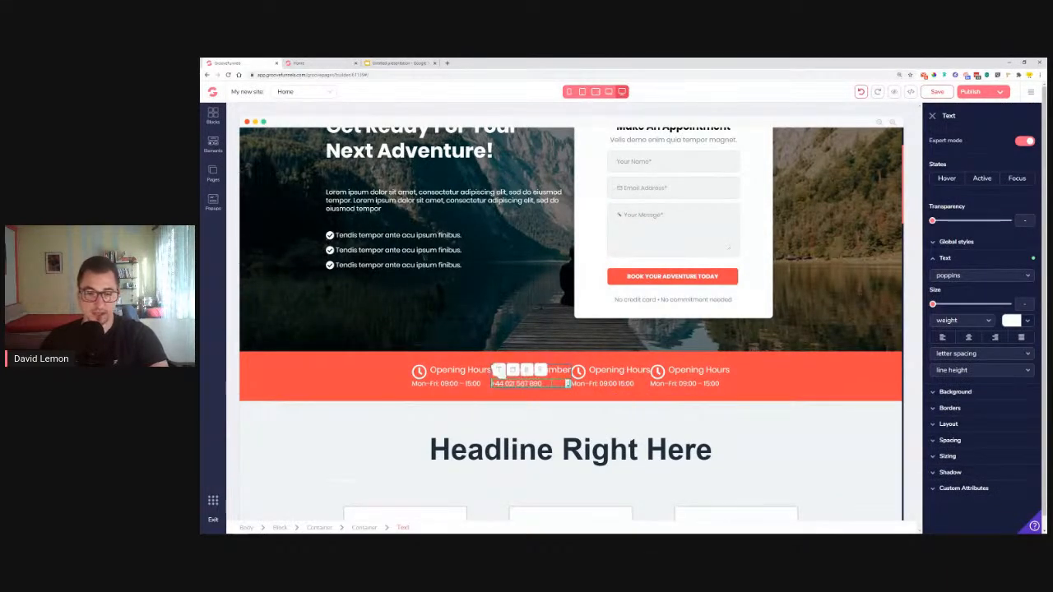
click(558, 401)
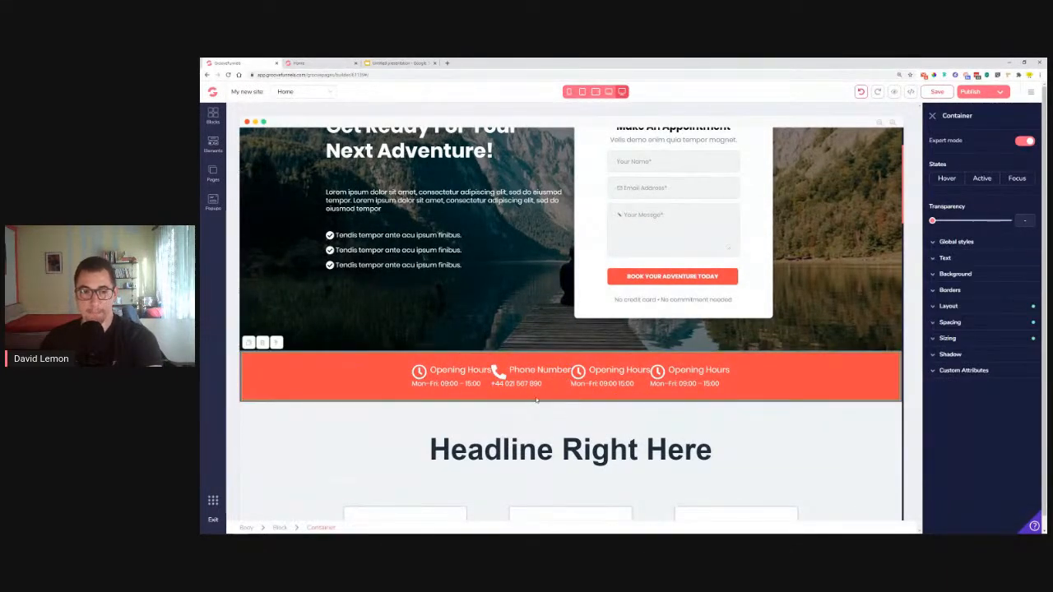
Rename the third info-bar label to 'Email Address'
click(323, 64)
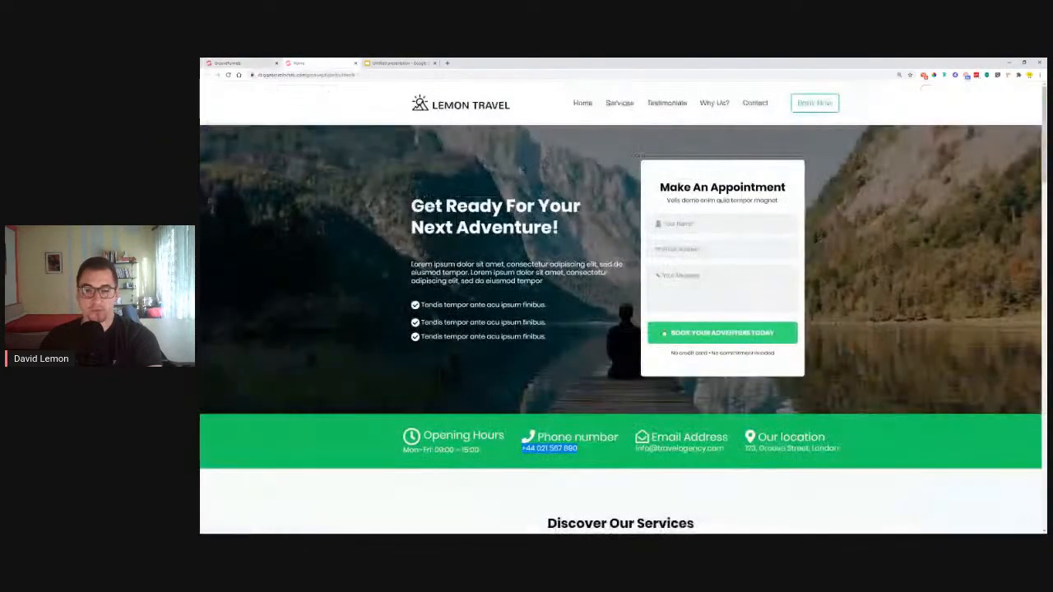
click(246, 64)
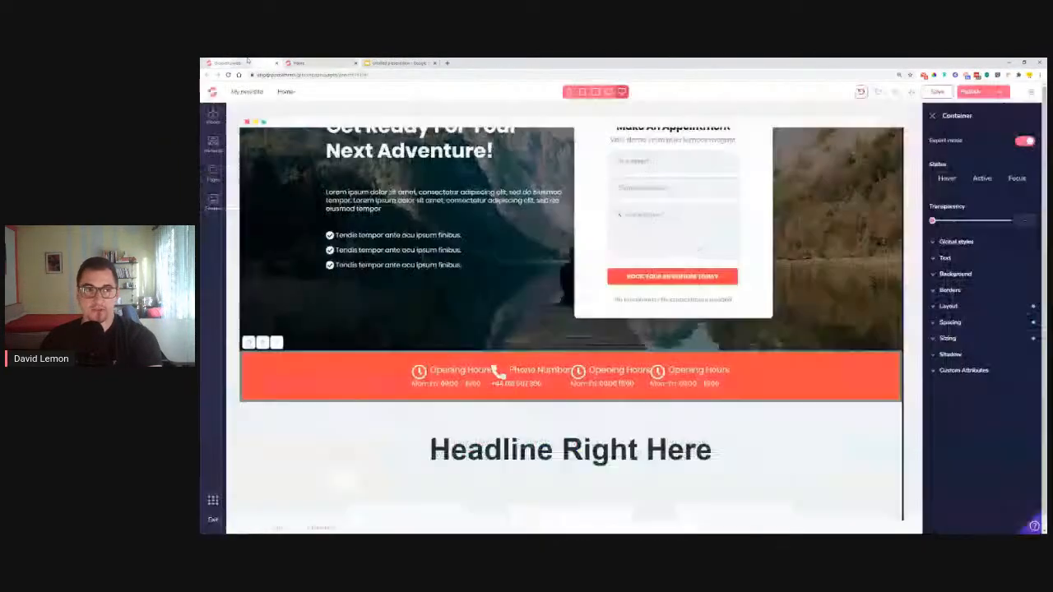
double_click(621, 371)
text(Email Address)
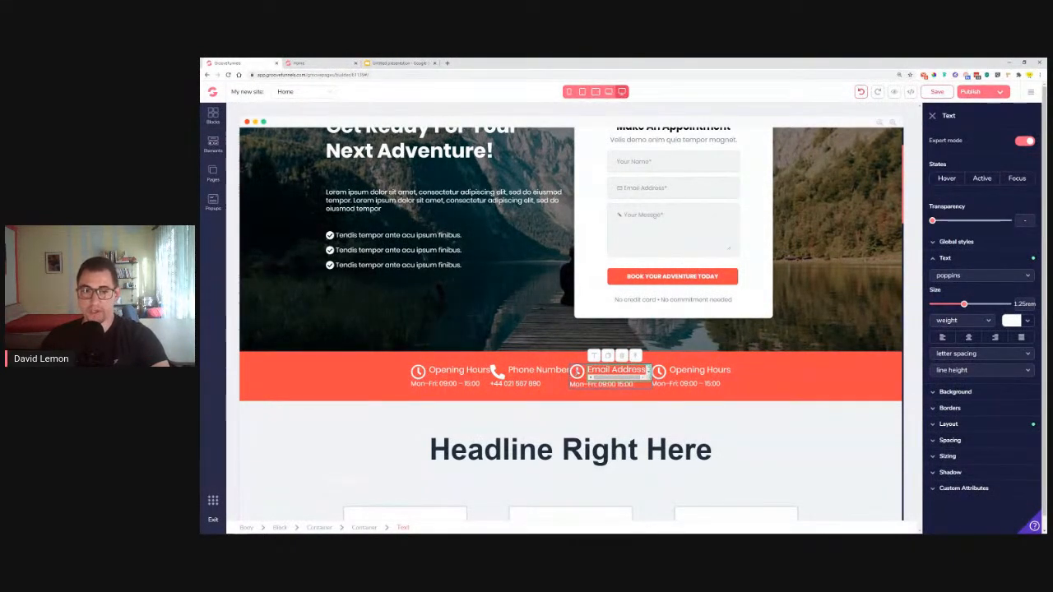
Change the third item's clock icon to the open envelope icon
click(578, 372)
click(973, 140)
triple_click(977, 183)
text(enve)
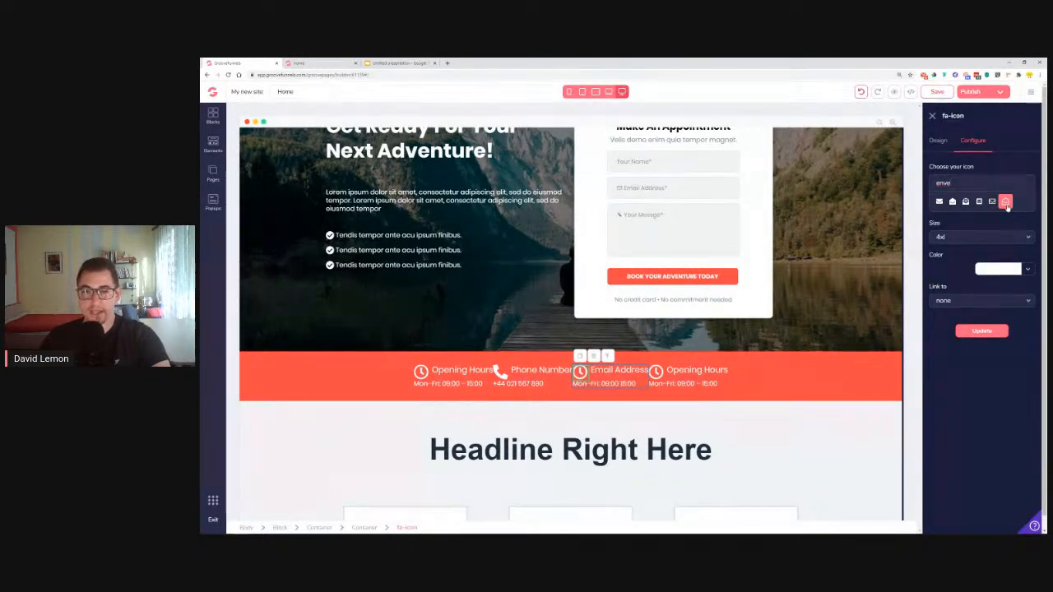
click(984, 332)
click(981, 395)
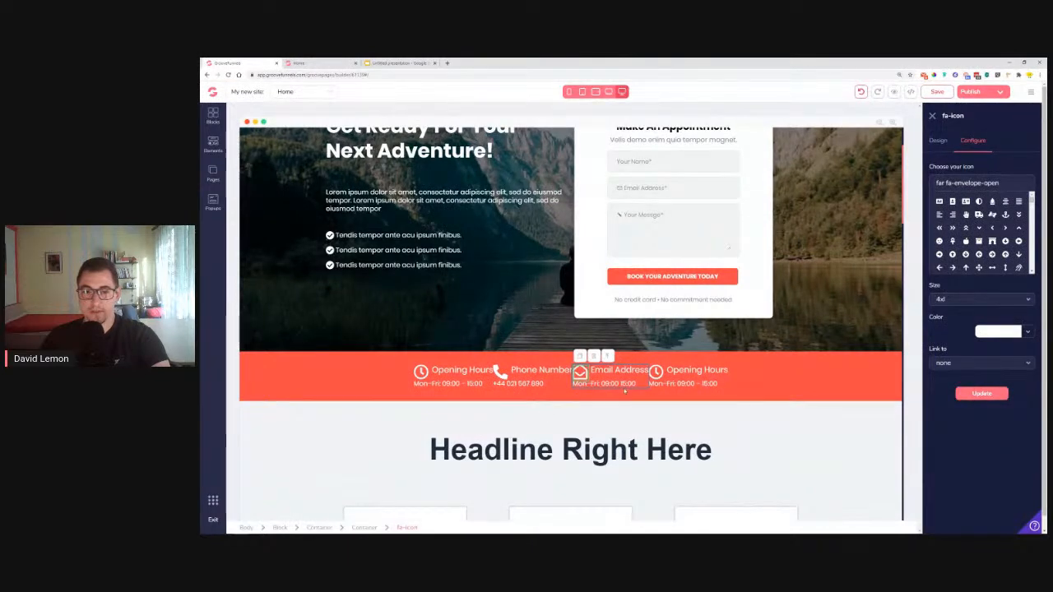
Replace the hours text beneath with the contact email address
double_click(604, 383)
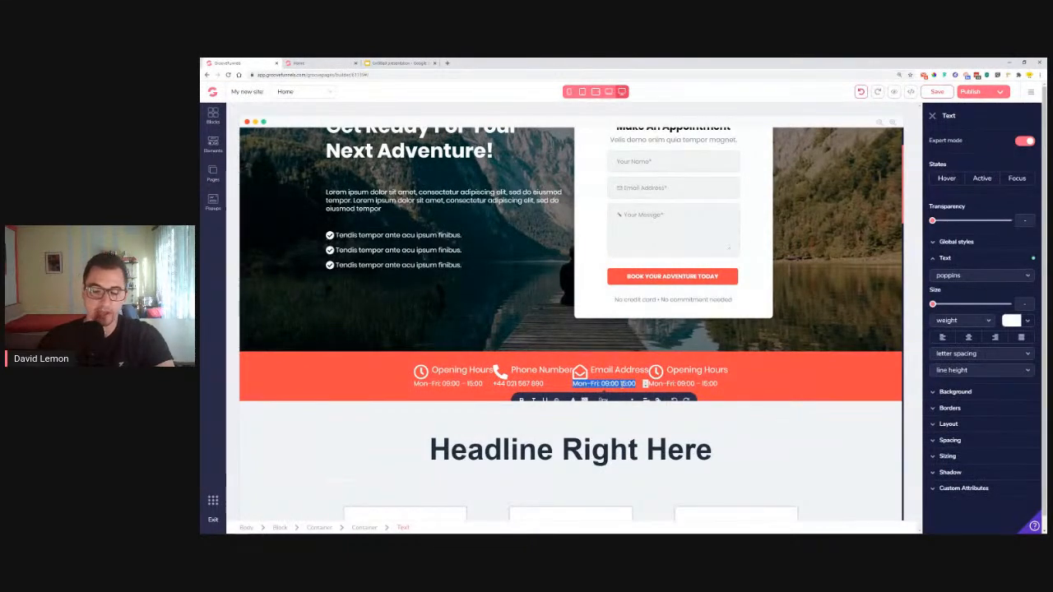
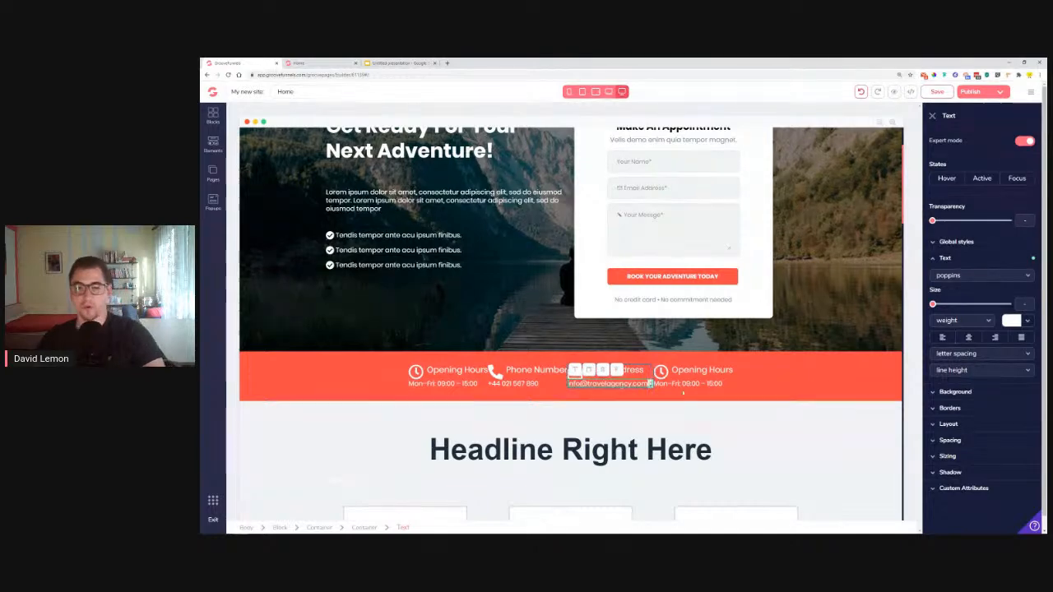
click(799, 377)
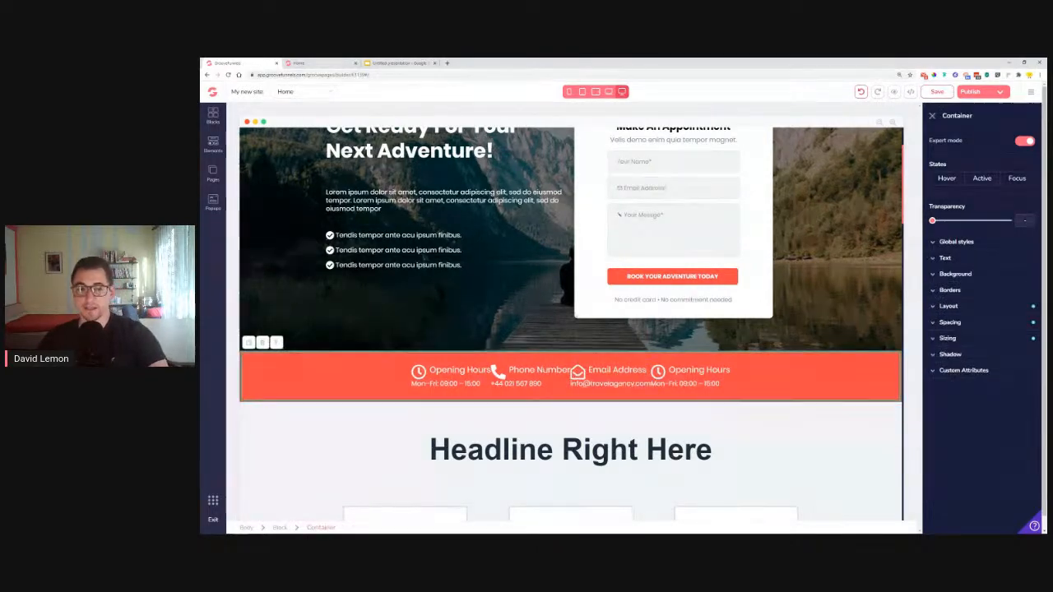
scroll(536, 346, up, 1)
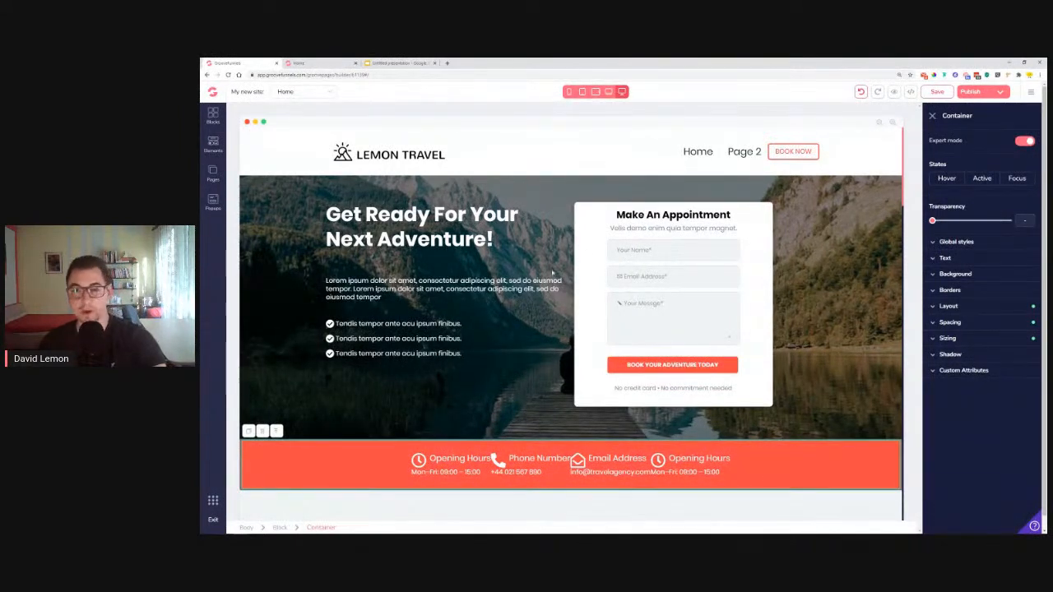
scroll(580, 256, down, 1)
scroll(579, 256, up, 1)
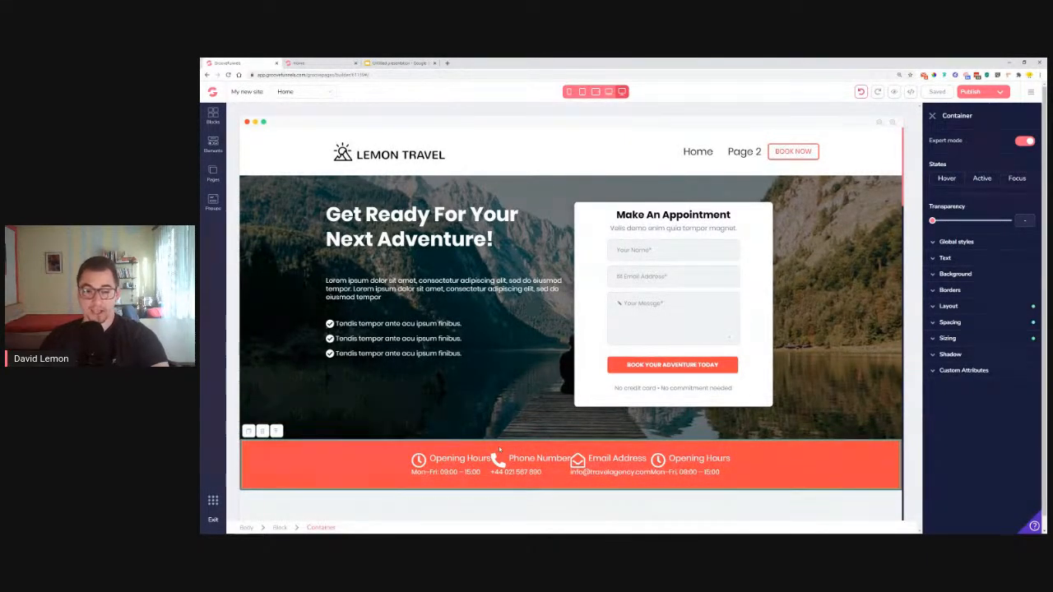
scroll(576, 442, down, 5)
scroll(628, 406, up, 5)
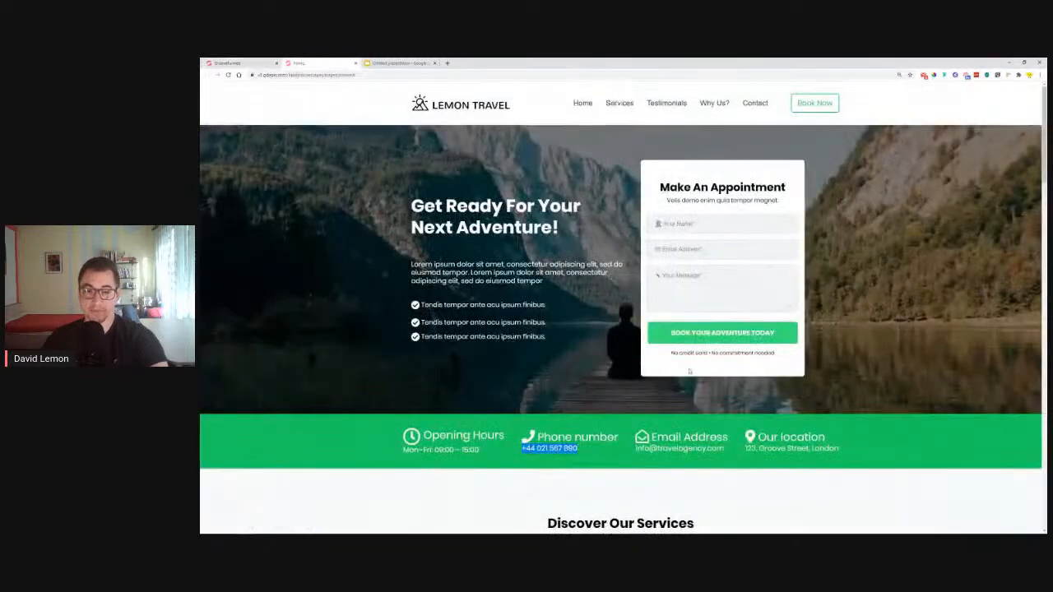
drag(826, 438, 757, 438)
drag(848, 455, 753, 461)
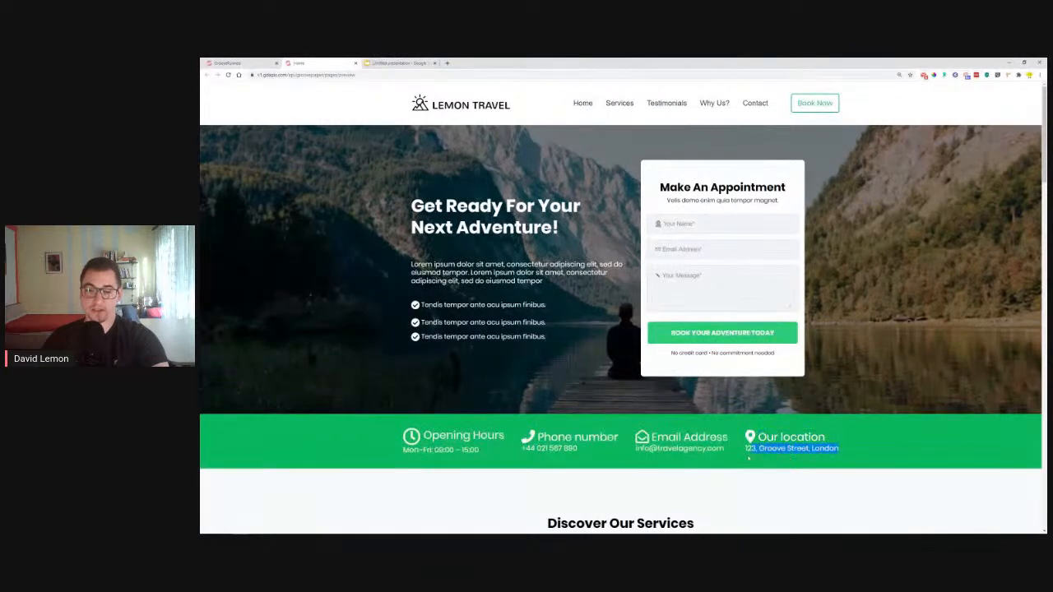
right_click(755, 450)
click(768, 456)
click(234, 64)
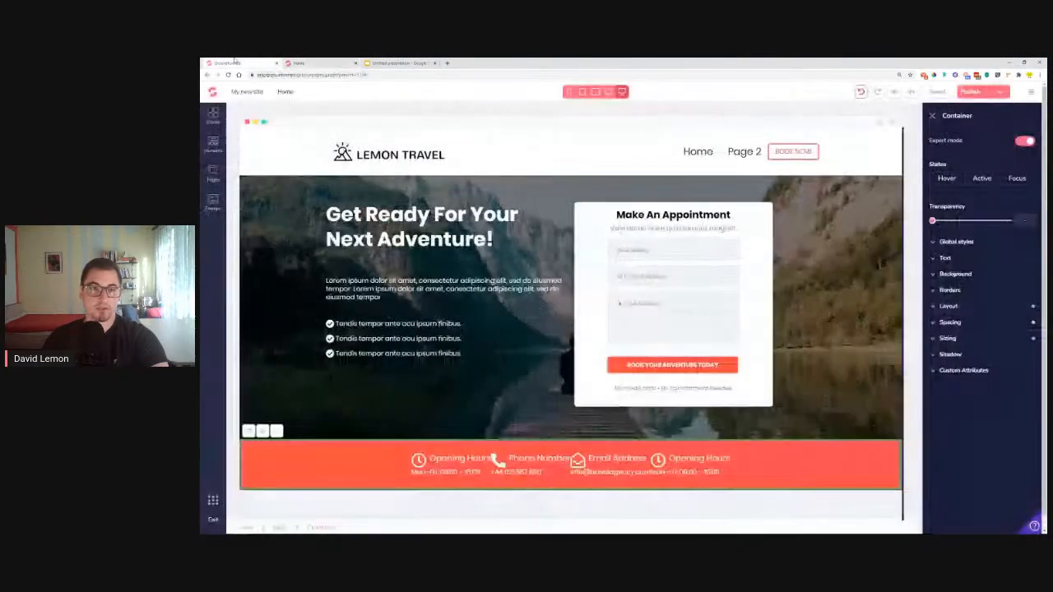
Rename the last info-bar label to 'Our Location'
double_click(697, 459)
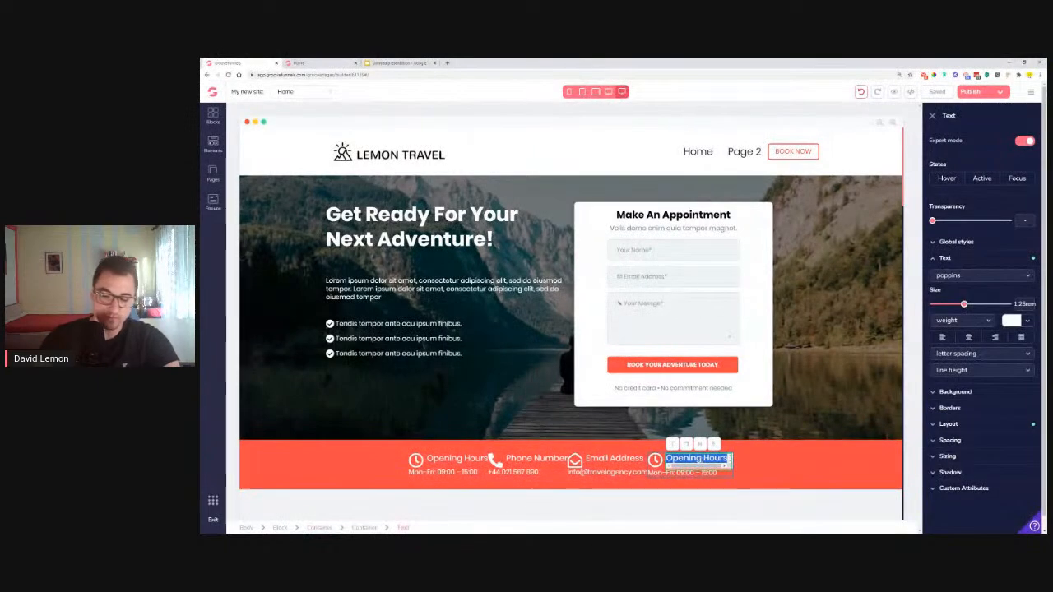
double_click(698, 459)
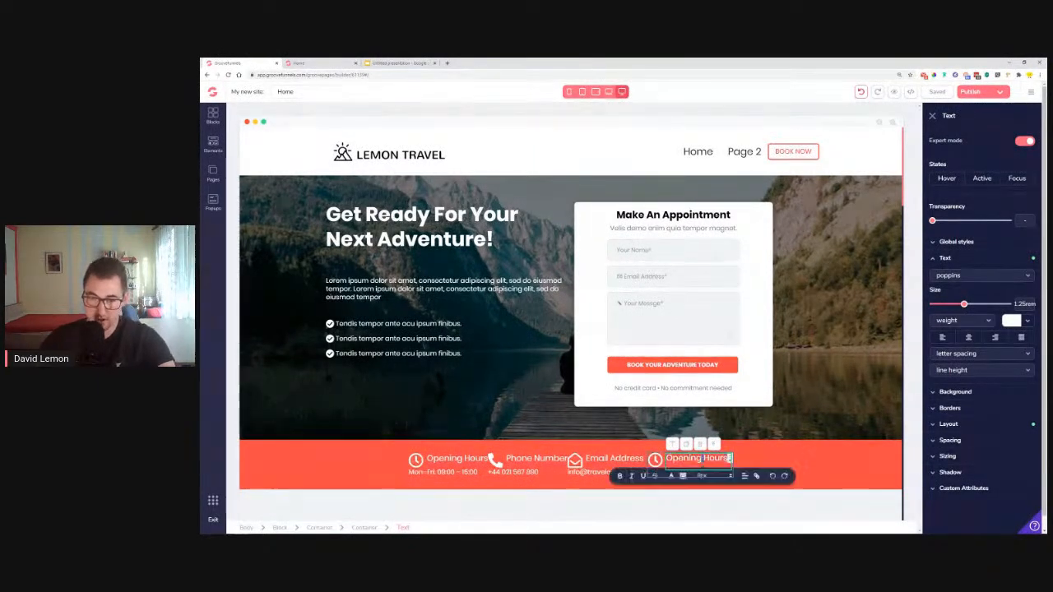
text(Our Loc)
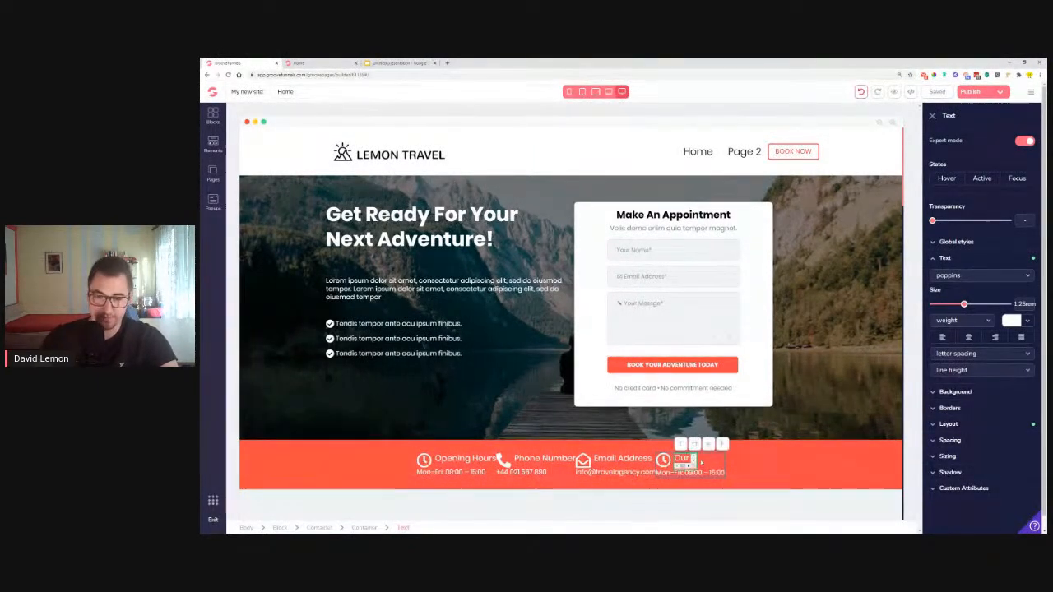
text(ation)
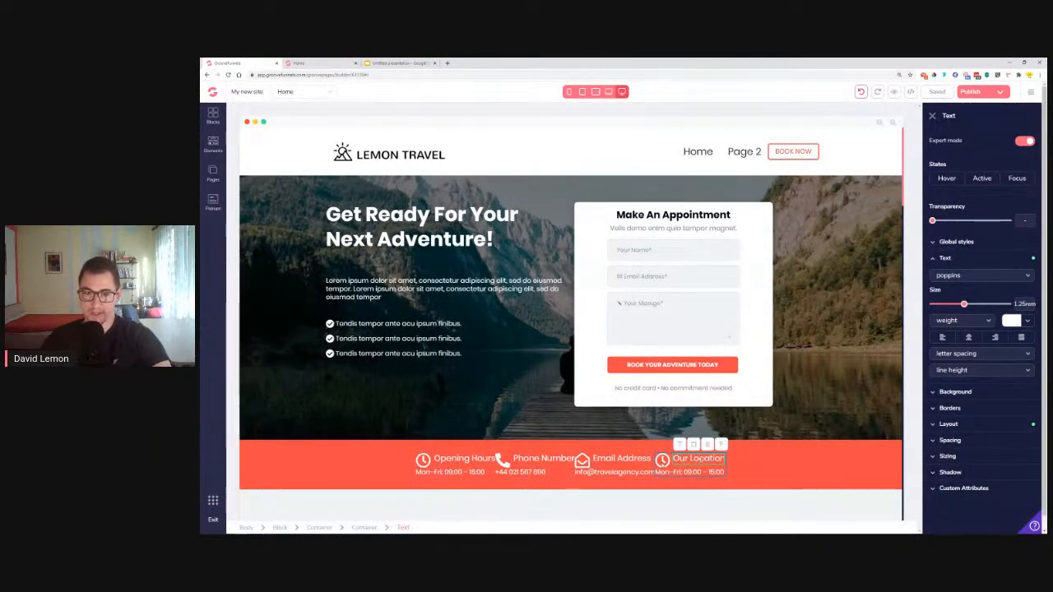
Give the item a map-marker icon and paste the street address over the hours
click(663, 460)
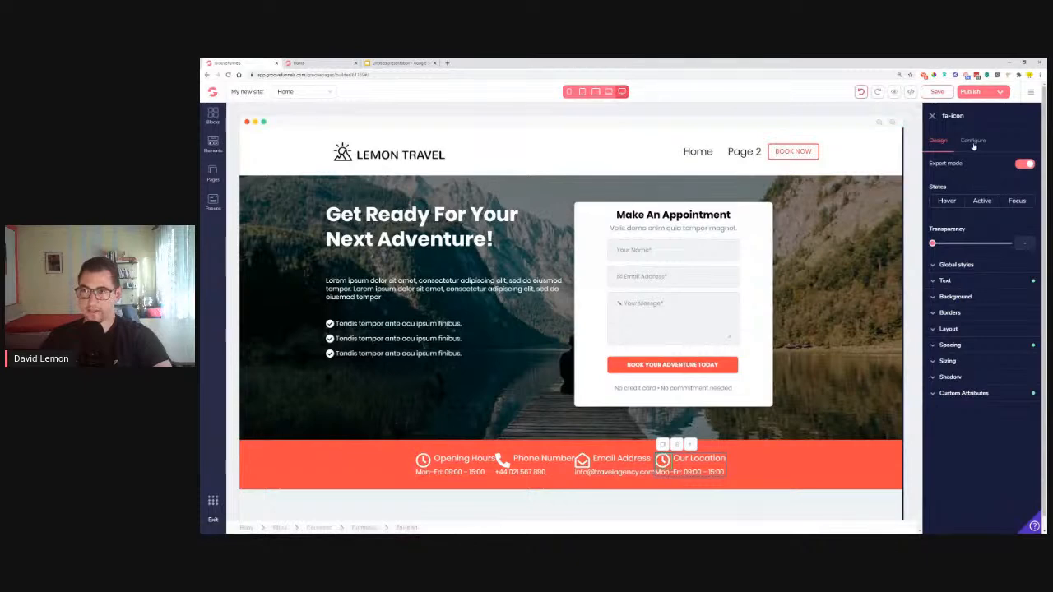
click(974, 144)
triple_click(987, 179)
text(pin)
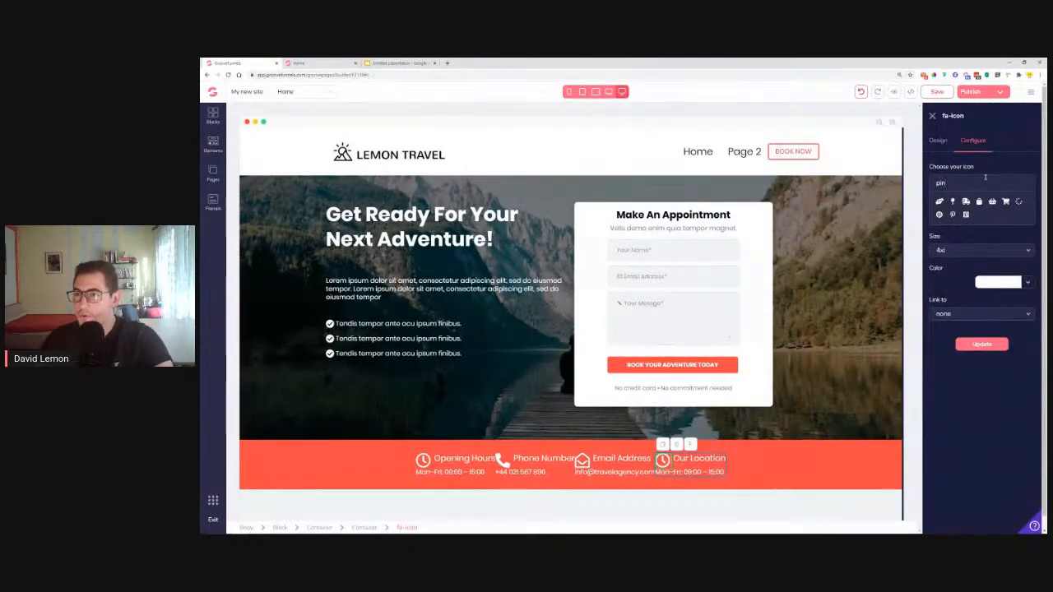
key(BackSpace)
key(BackSpace)
key(BackSpace)
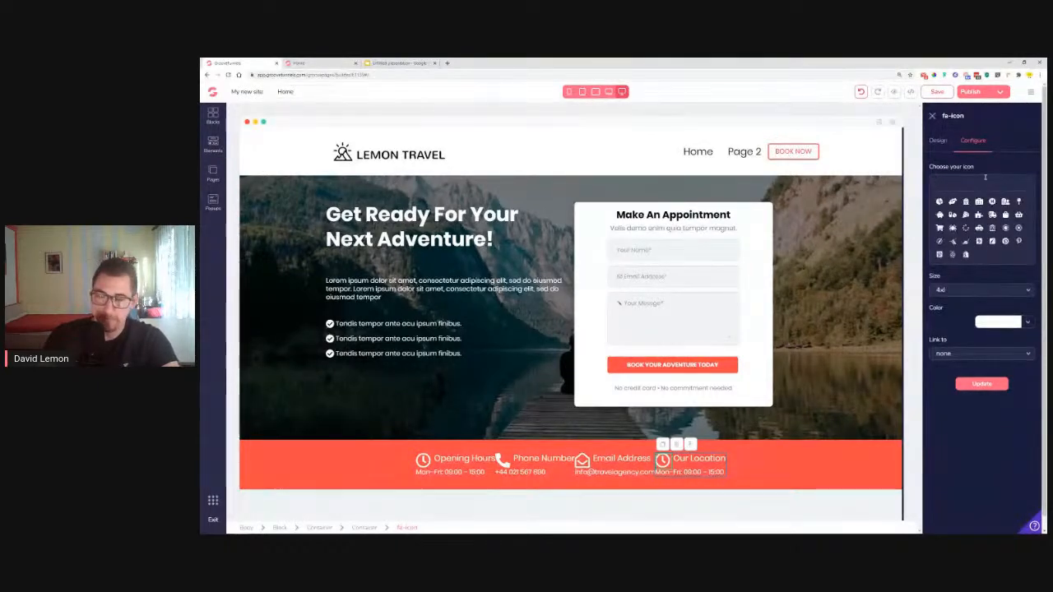
text(map)
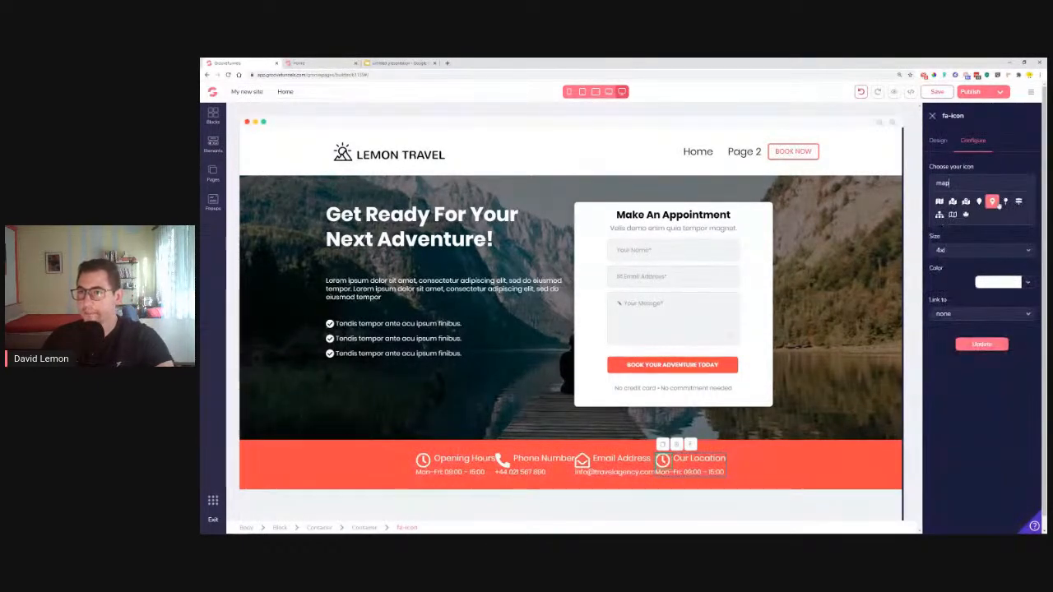
click(992, 203)
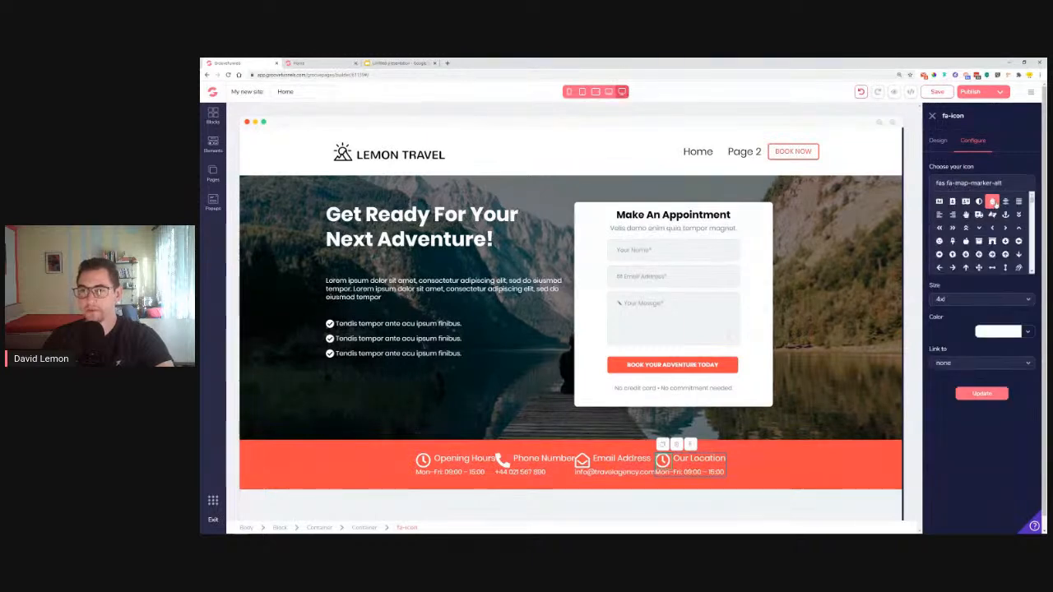
click(983, 395)
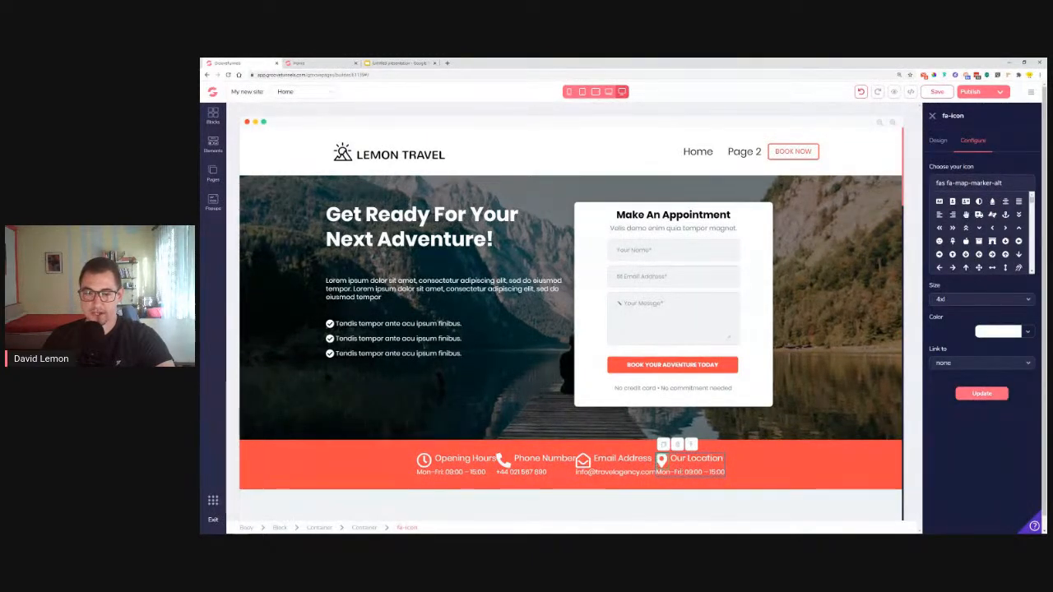
triple_click(722, 472)
key(ctrl+v)
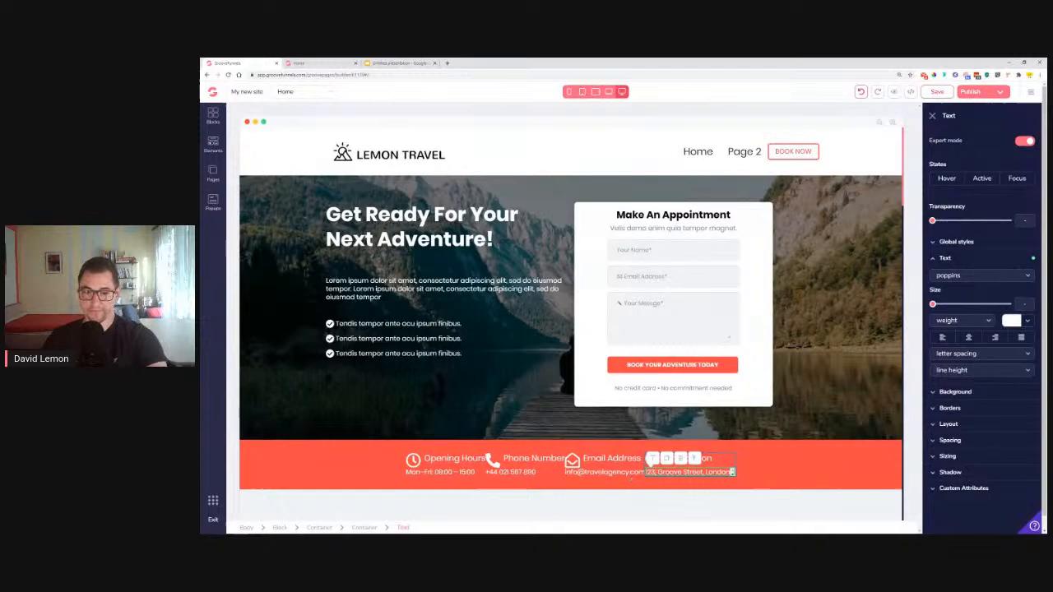
Give the Email Address item's container 1.25rem side margins
click(605, 472)
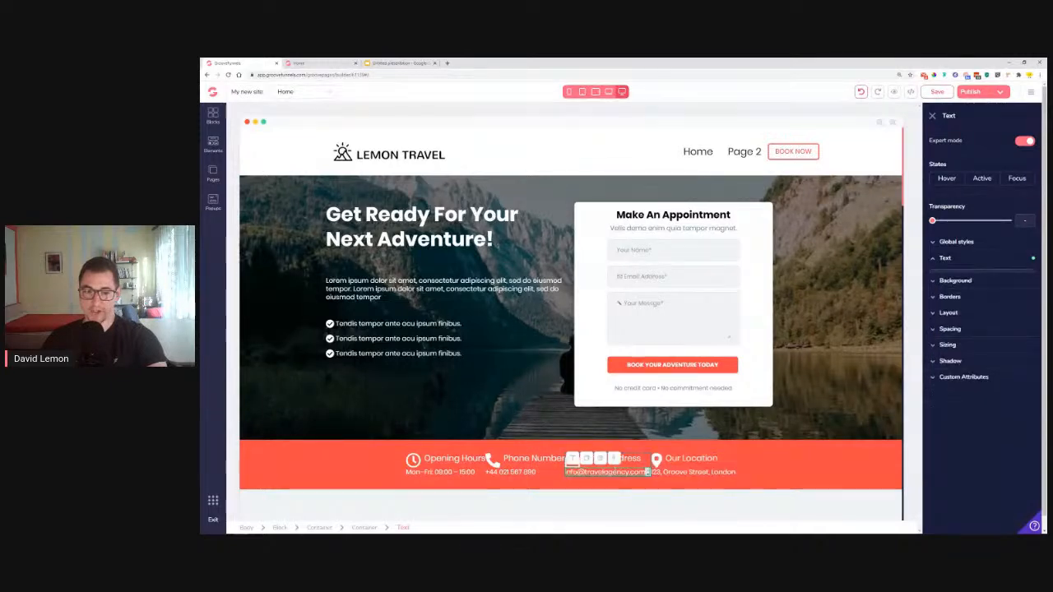
click(616, 459)
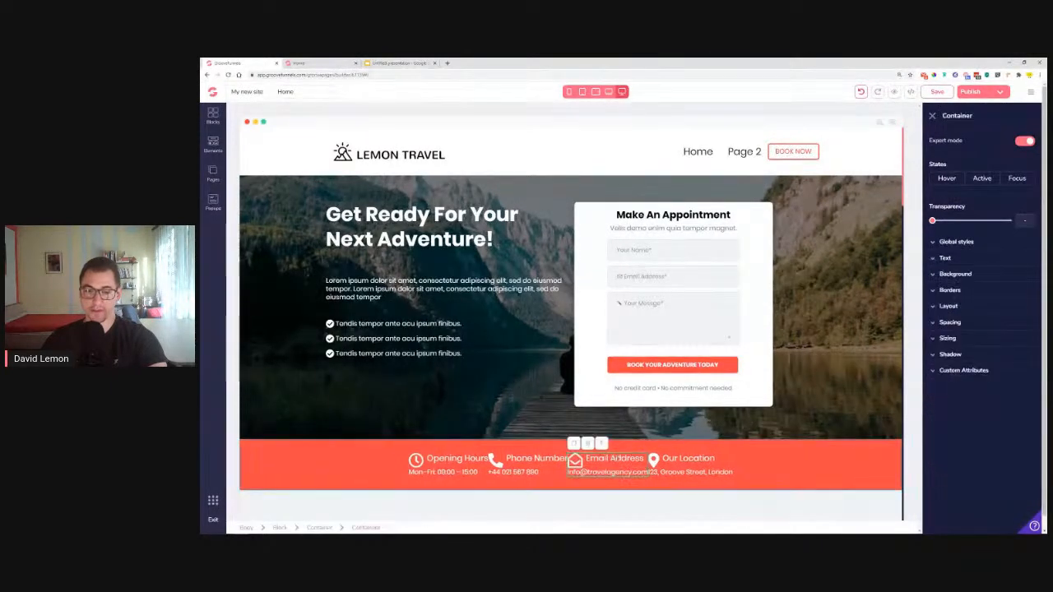
click(953, 323)
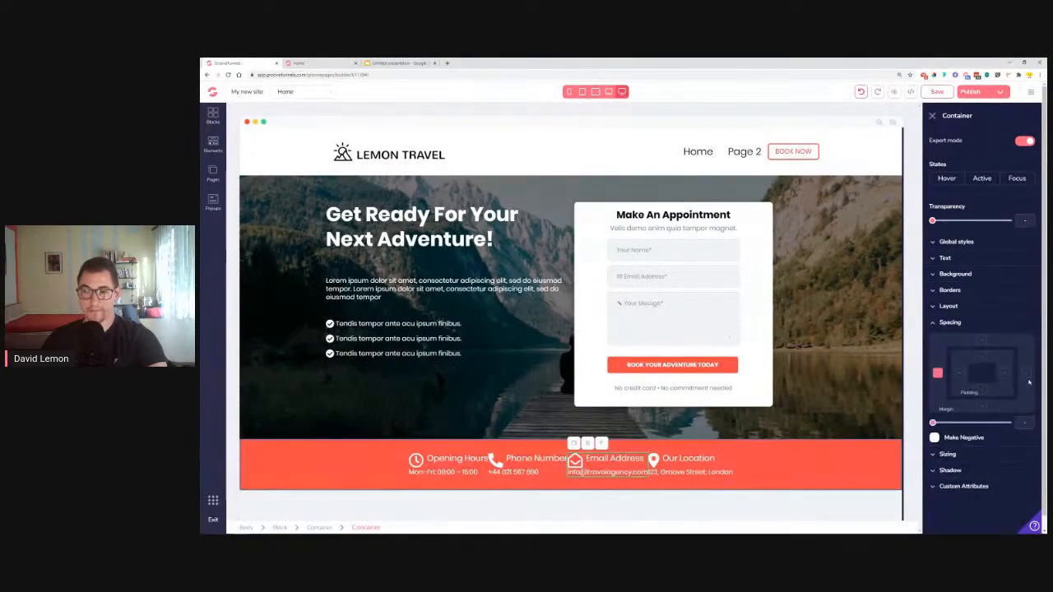
drag(933, 423, 959, 425)
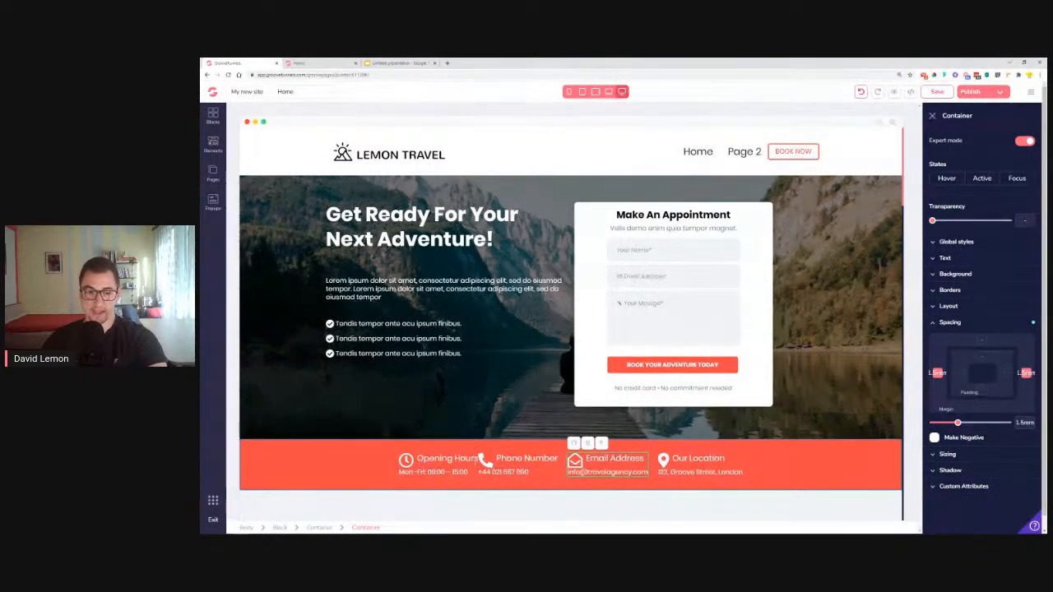
Add the same side margin to the Opening Hours item's container and check the live page
click(460, 458)
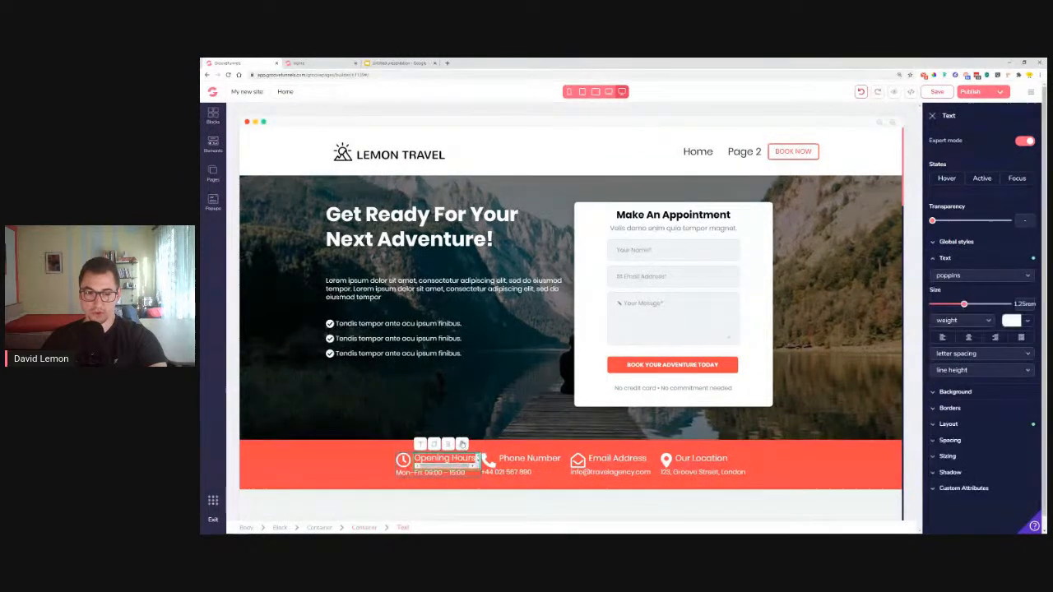
click(461, 444)
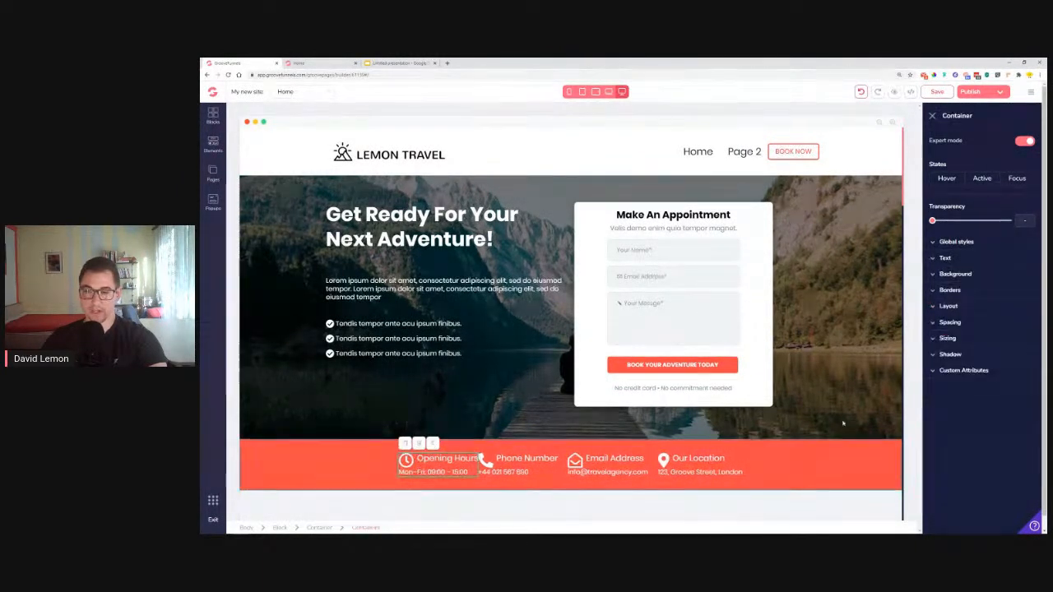
click(962, 324)
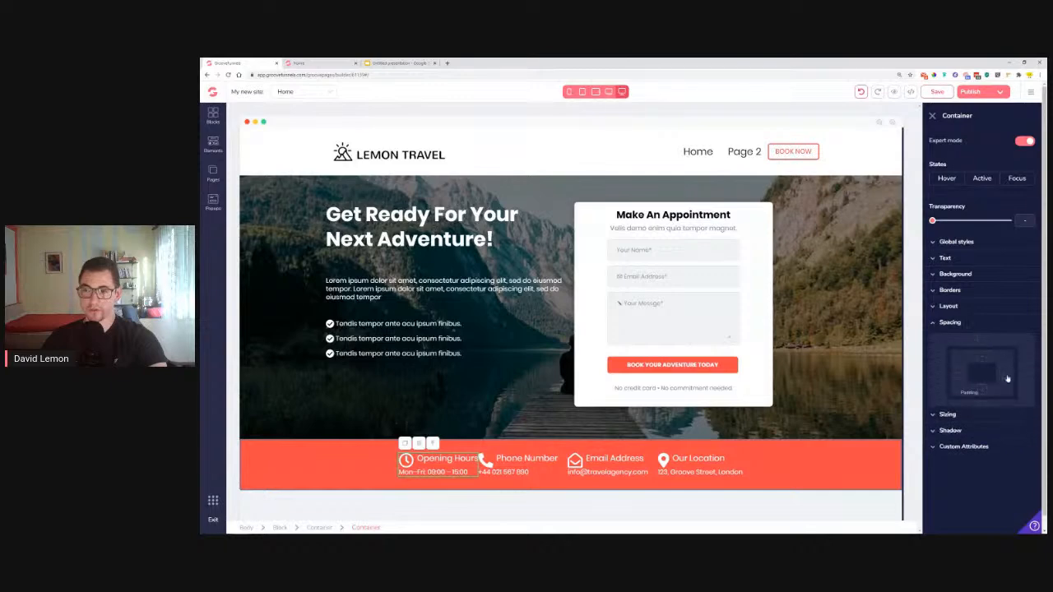
drag(933, 424, 957, 431)
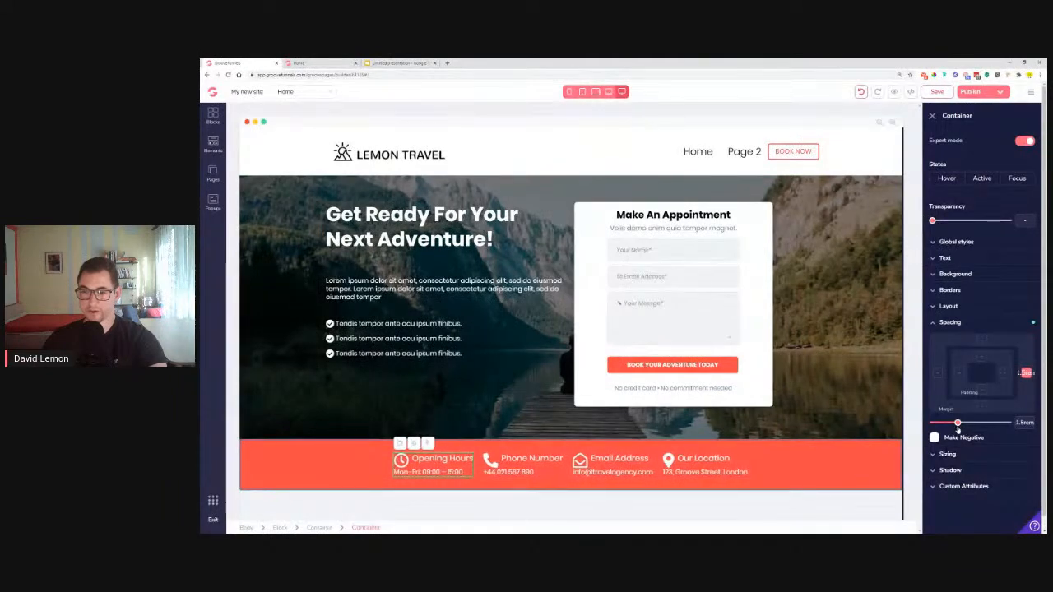
click(868, 470)
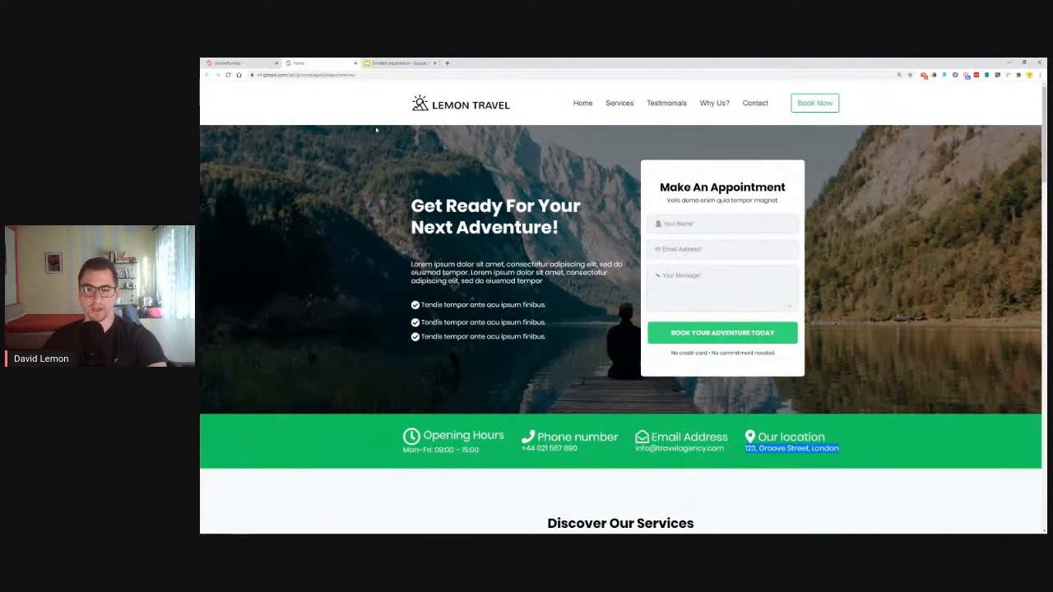
click(228, 62)
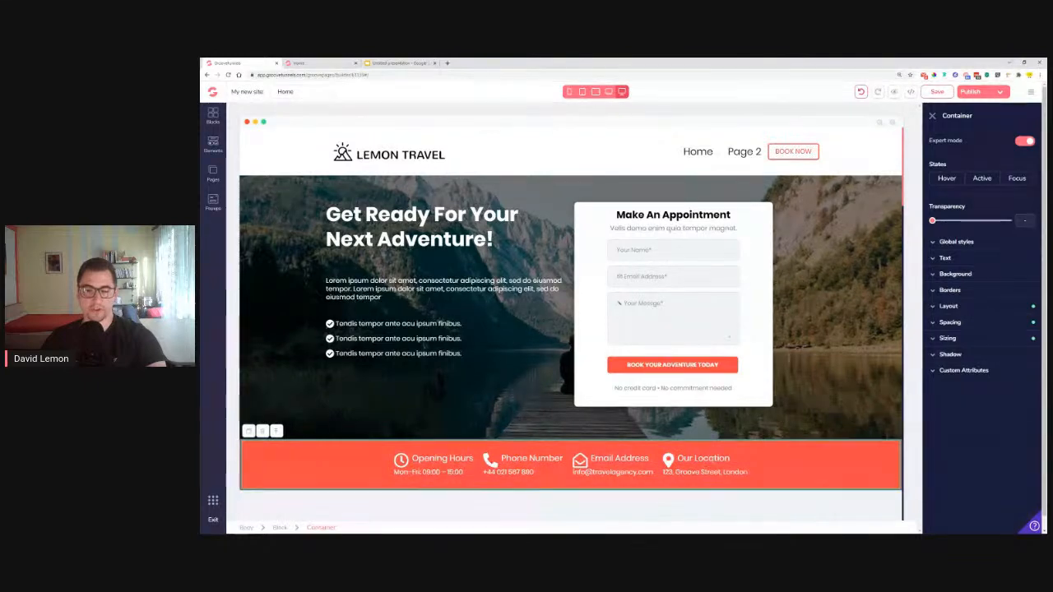
Apply the Black section Title global style to 'Headline Right Here' and size it 2.25rem
scroll(571, 321, down, 3)
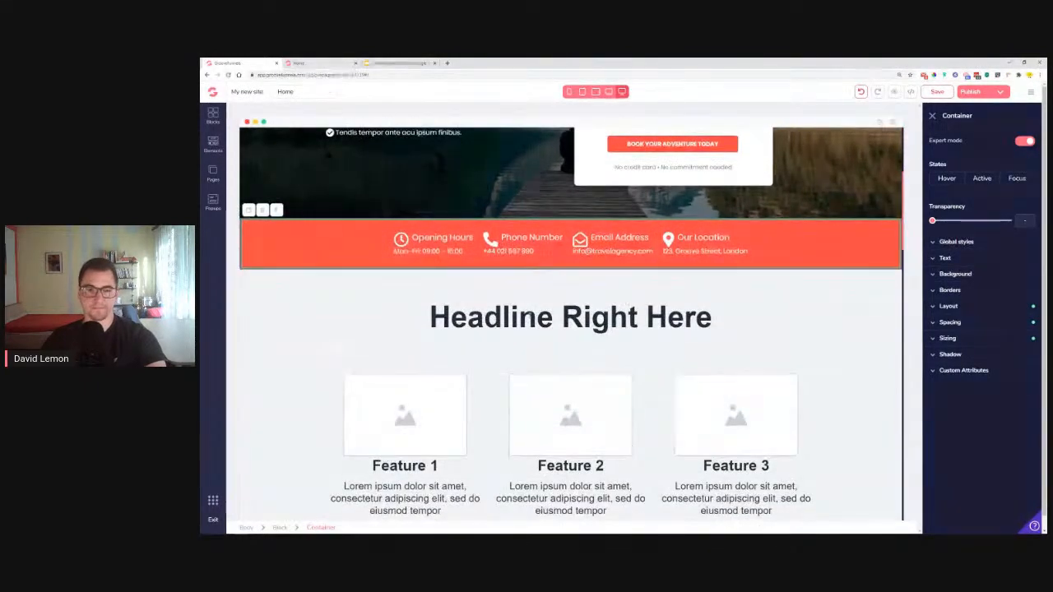
scroll(640, 245, up, 3)
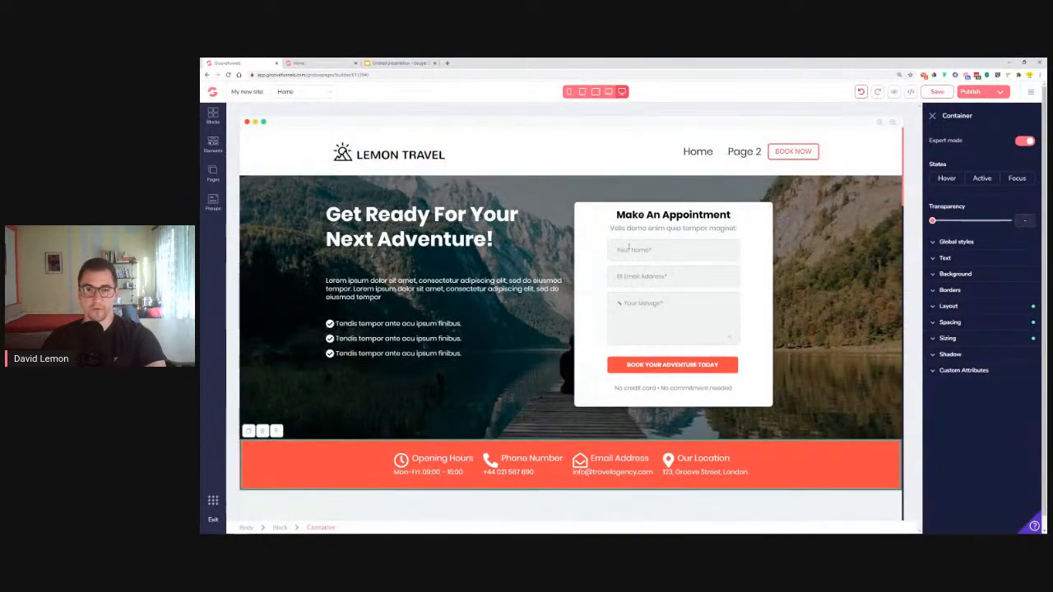
scroll(629, 247, down, 3)
click(570, 362)
click(944, 280)
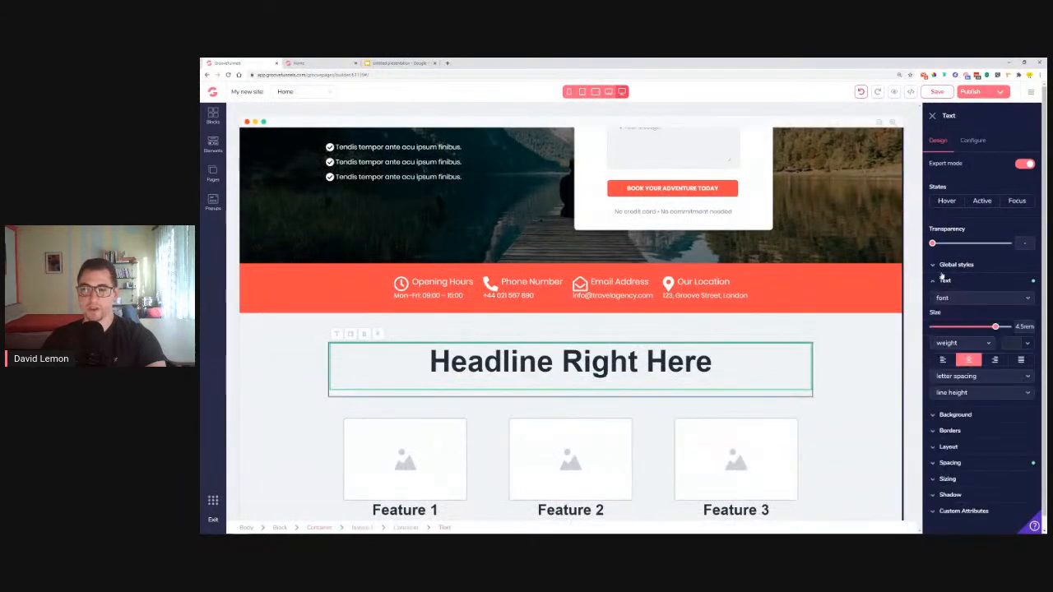
click(954, 265)
click(979, 282)
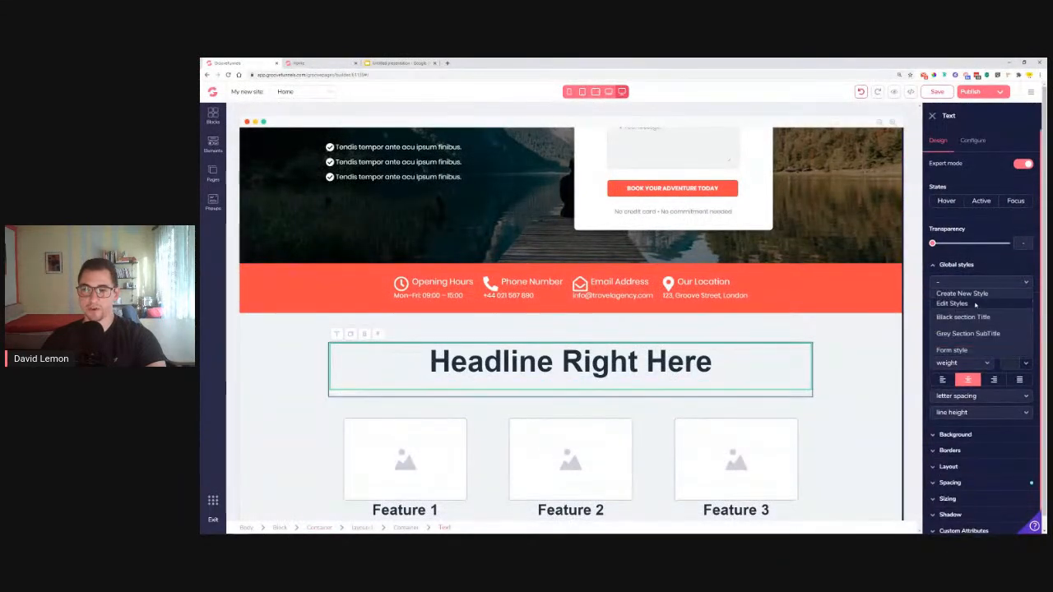
click(975, 317)
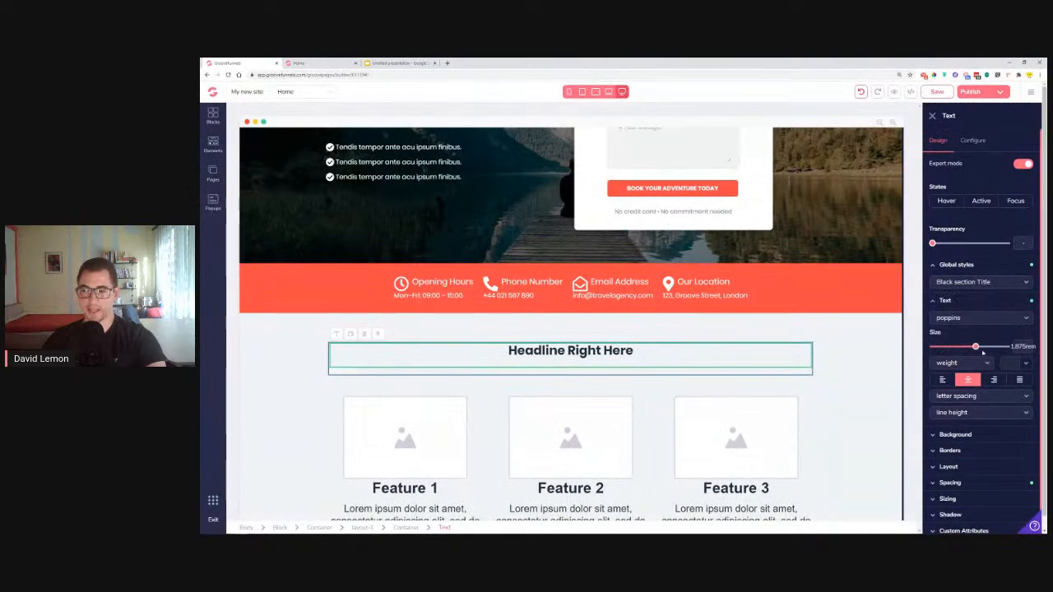
drag(975, 348, 981, 349)
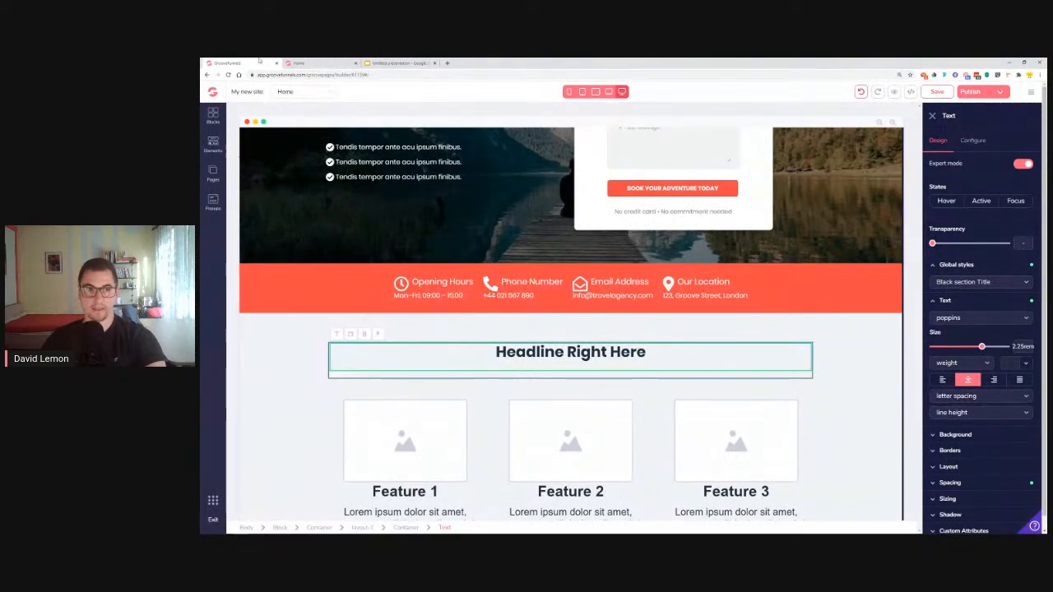
Compare the restyled headline with the live reference page
key(ctrl+Tab)
scroll(603, 403, down, 1)
scroll(603, 403, down, 3)
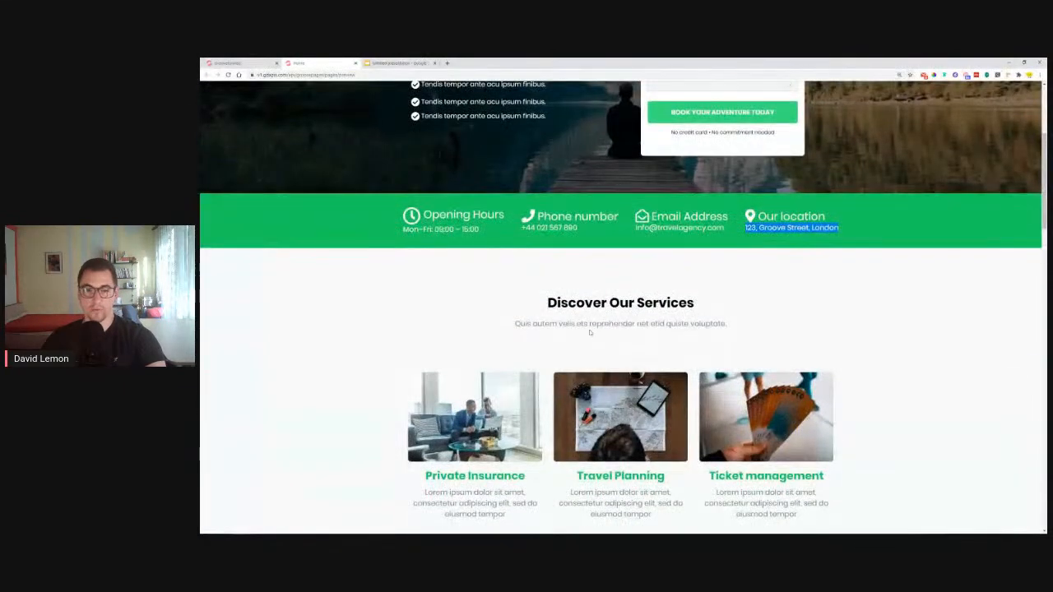
click(257, 62)
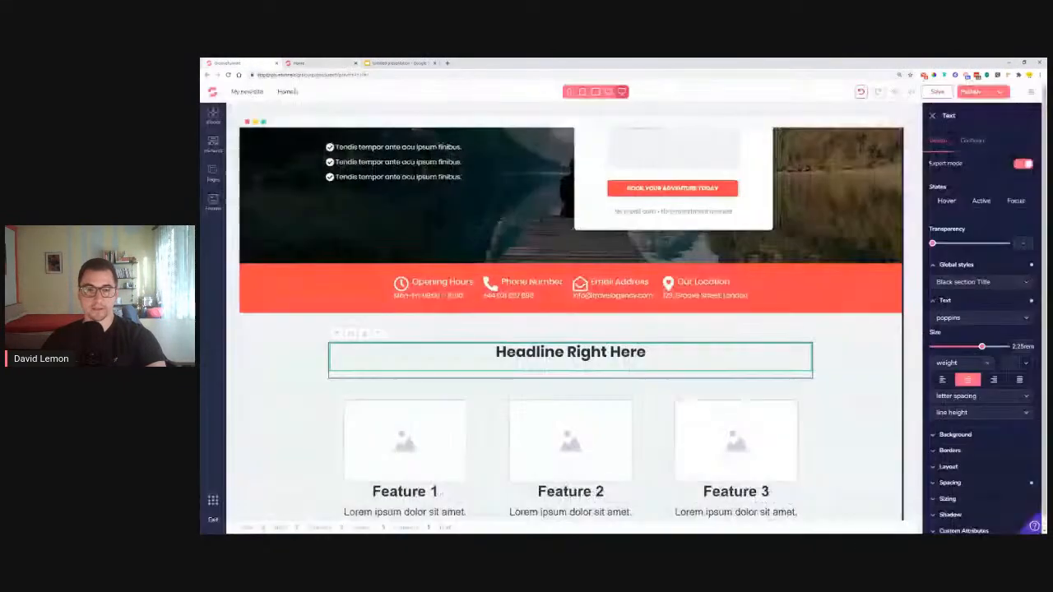
Make the empty text below the headline dark grey and apply the Grey Section SubTitle global style
click(590, 378)
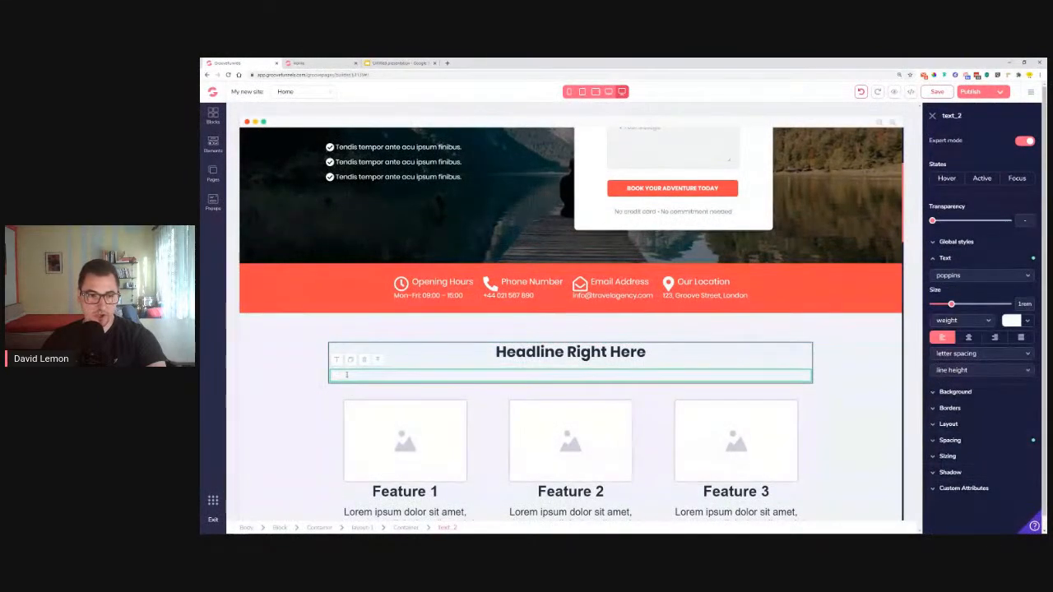
click(1012, 320)
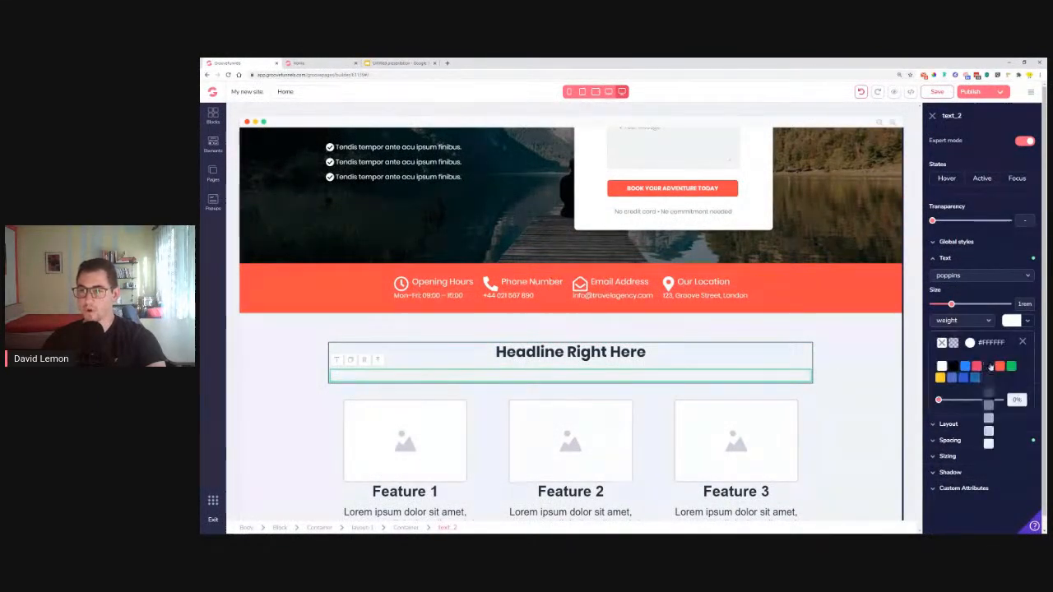
click(989, 397)
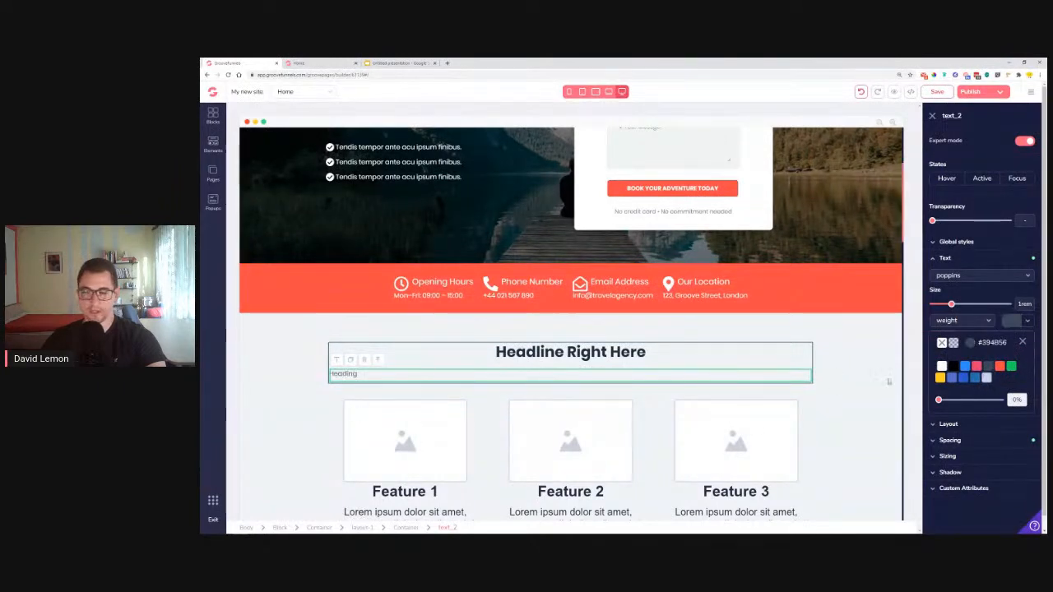
mouse_move(992, 363)
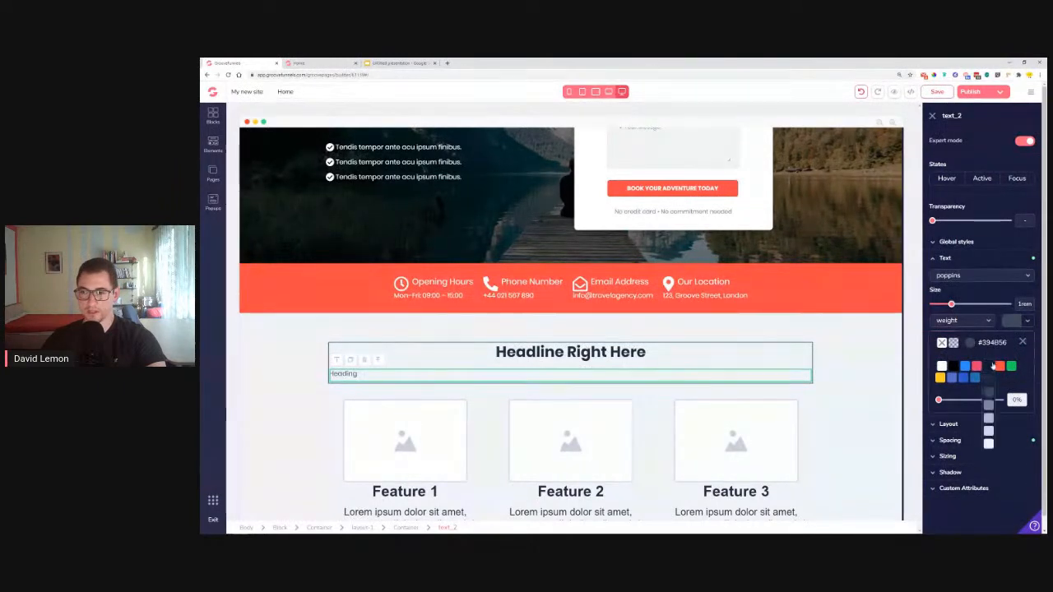
click(963, 261)
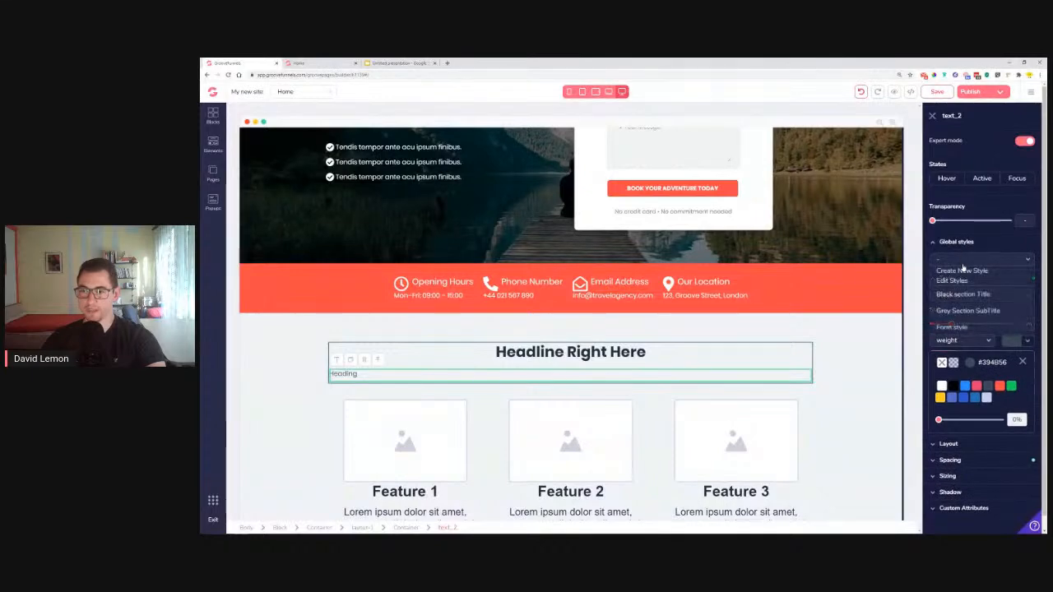
click(969, 311)
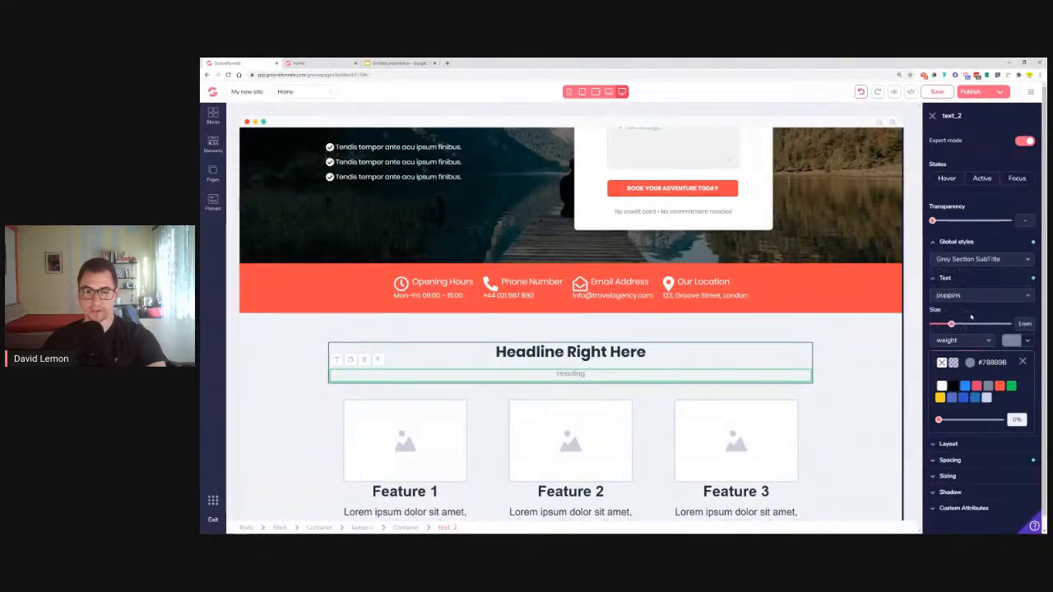
Replace the subtitle placeholder with the reference page's 'Quis autem velis…' sentence
double_click(570, 374)
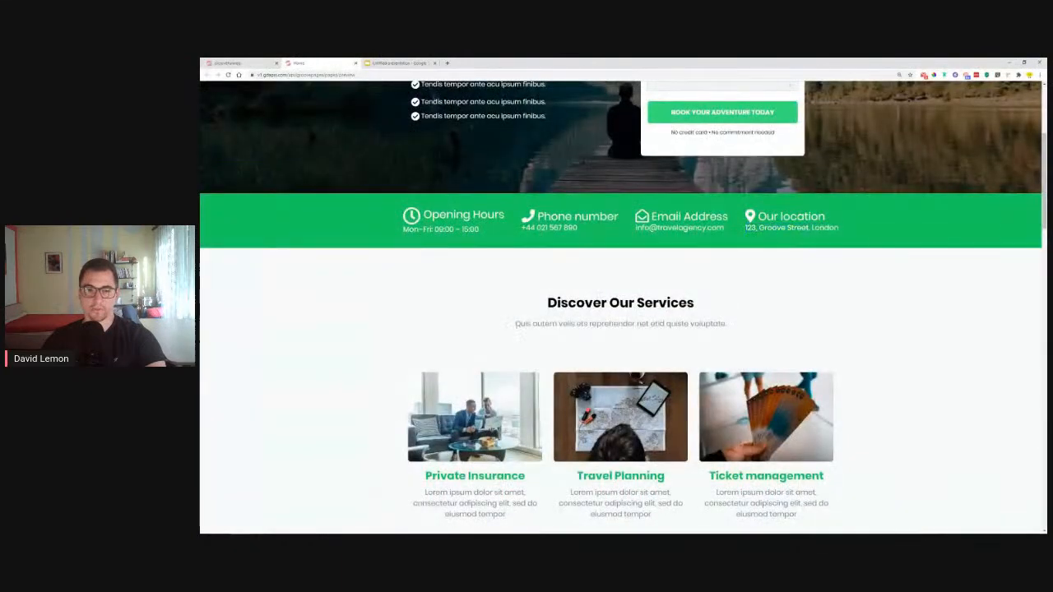
drag(515, 324, 732, 325)
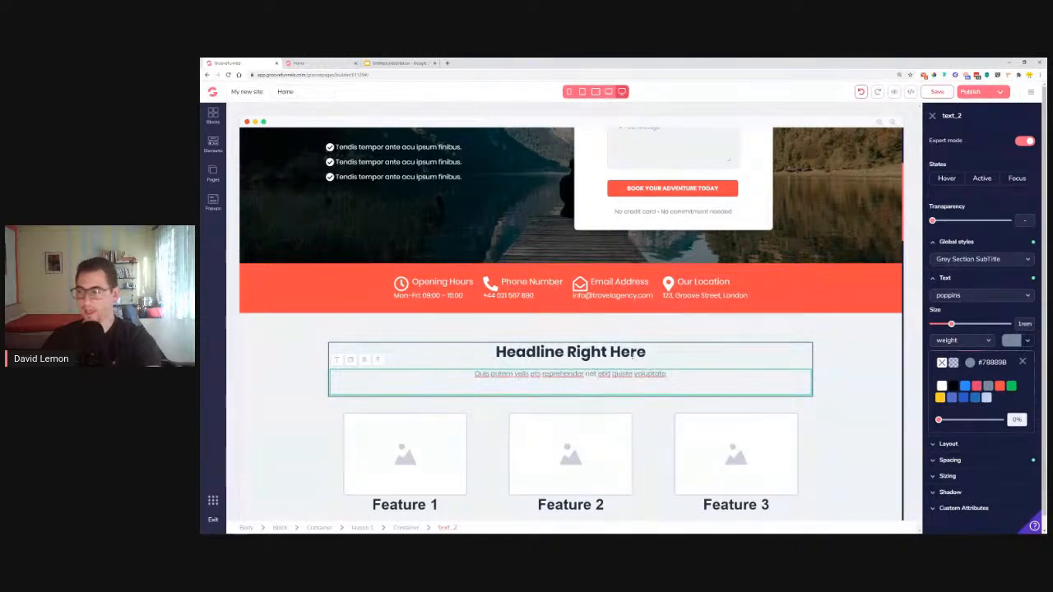
click(632, 354)
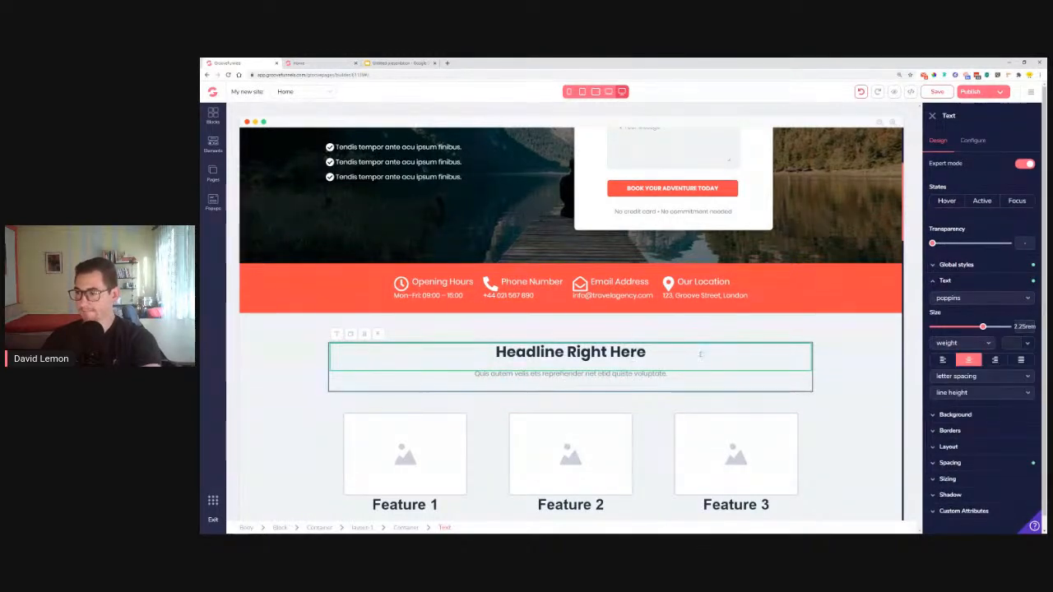
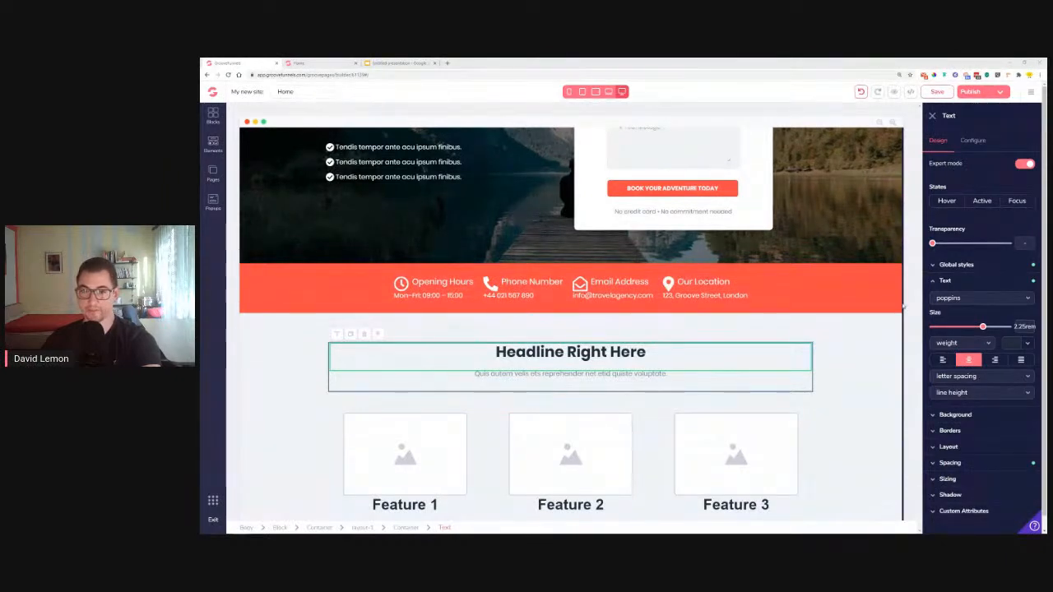
Browse the Empty wireframe blocks in the block library, then close it
click(212, 115)
click(305, 141)
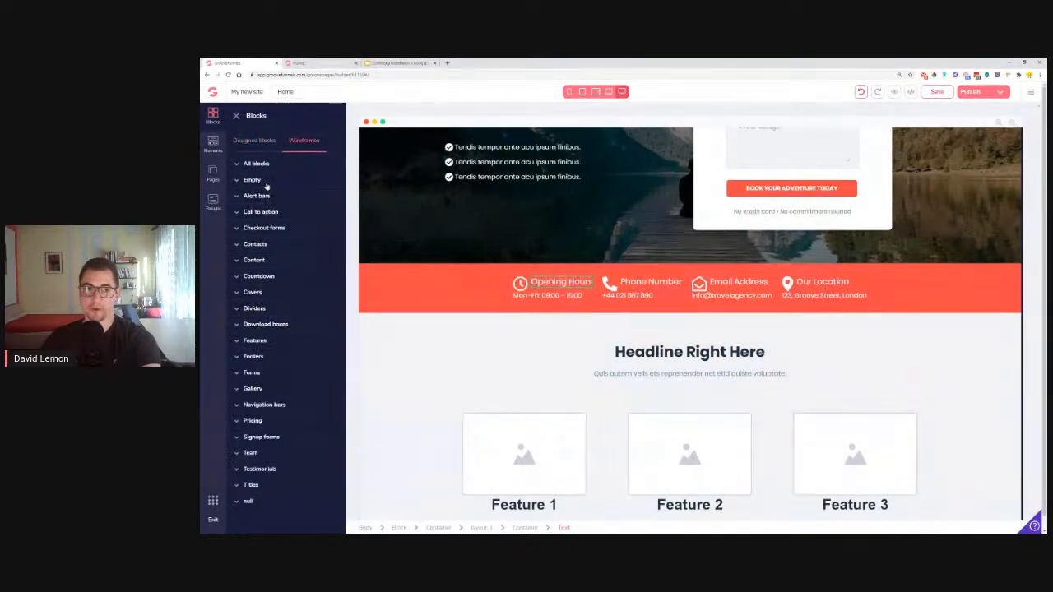
click(257, 181)
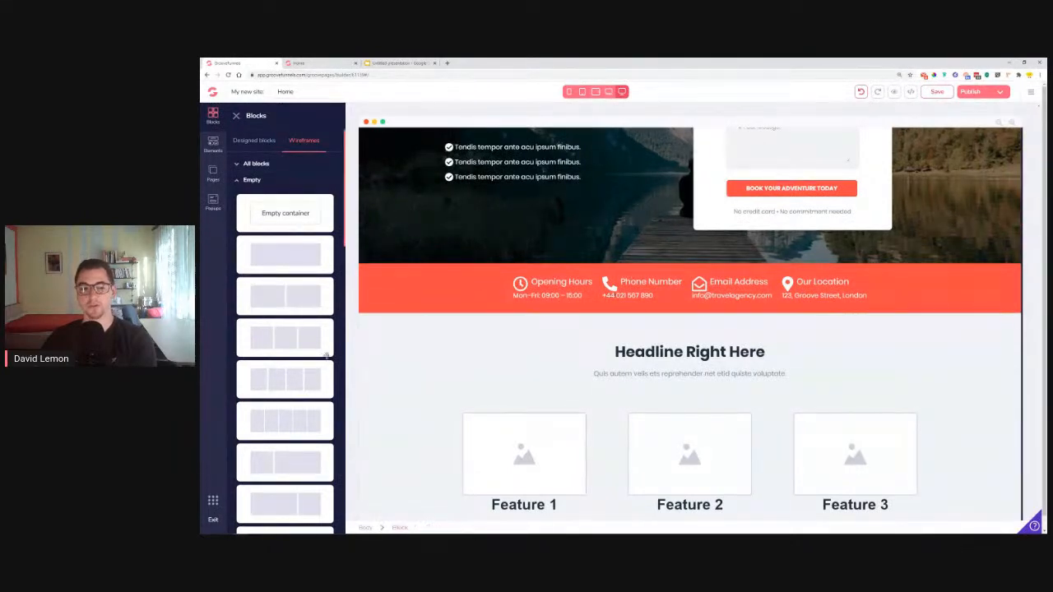
click(237, 116)
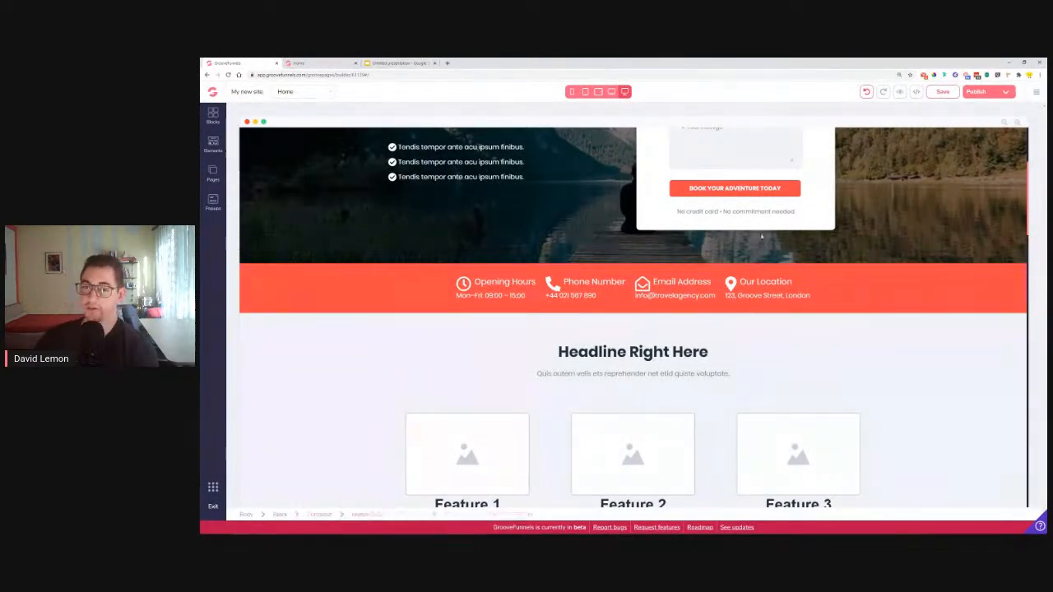
scroll(695, 338, down, 1)
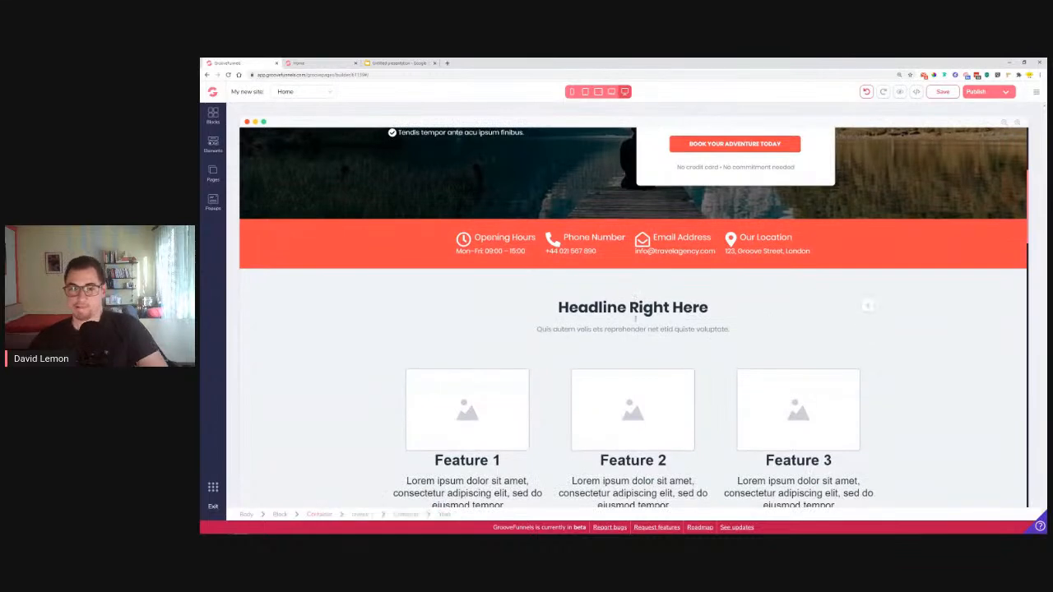
Give the Feature 1 image the office couch photo with corners rounded to .35rem
click(474, 412)
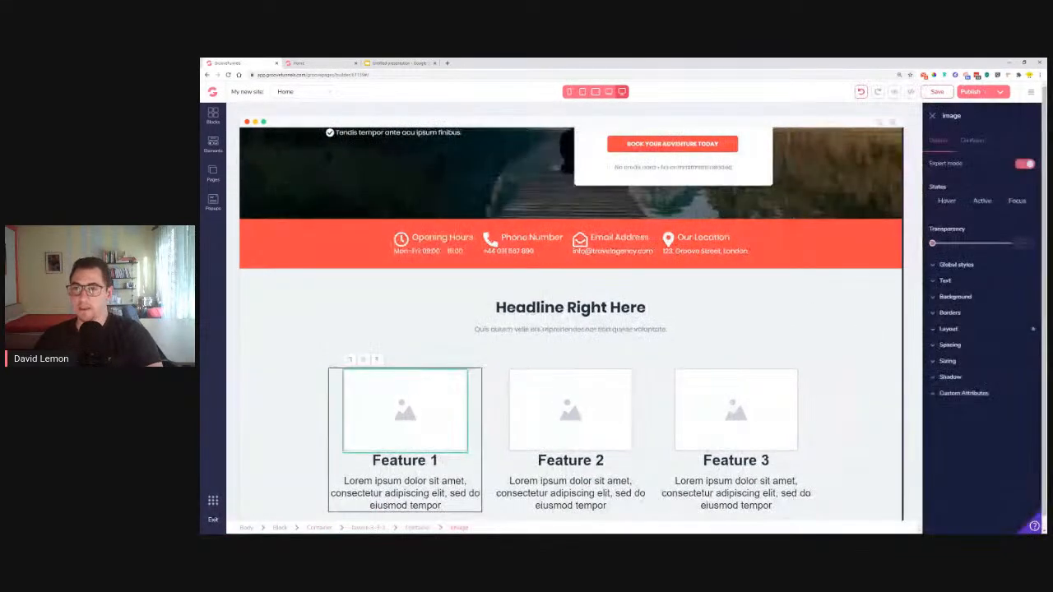
click(974, 140)
click(959, 209)
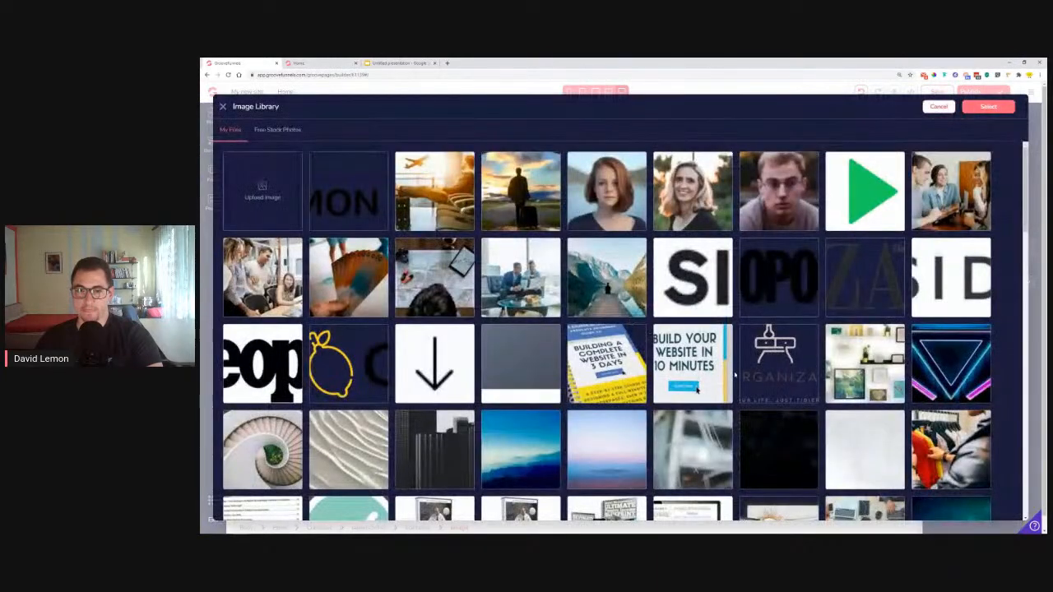
click(523, 293)
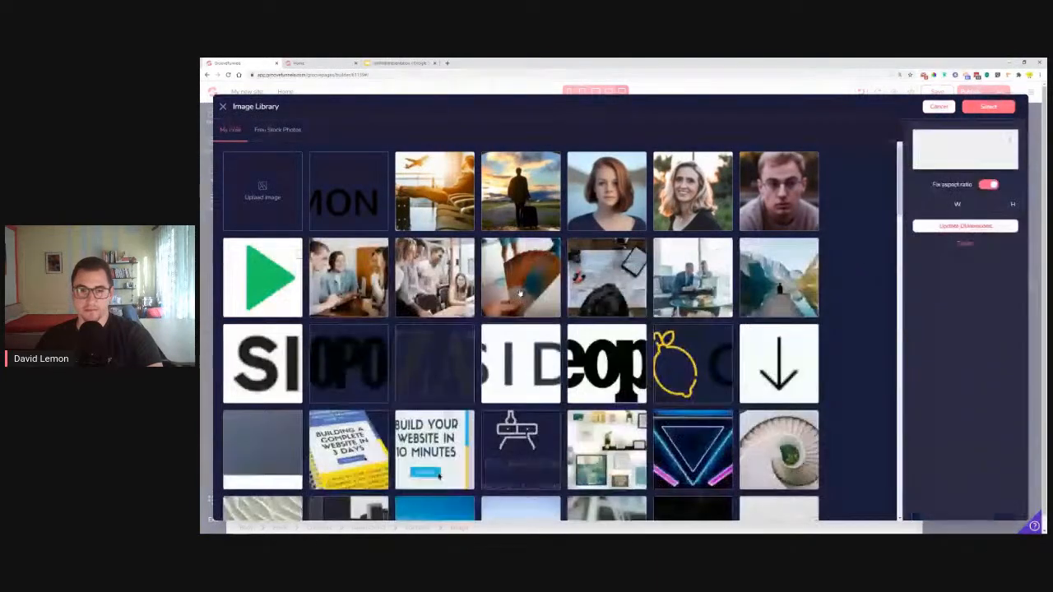
click(990, 107)
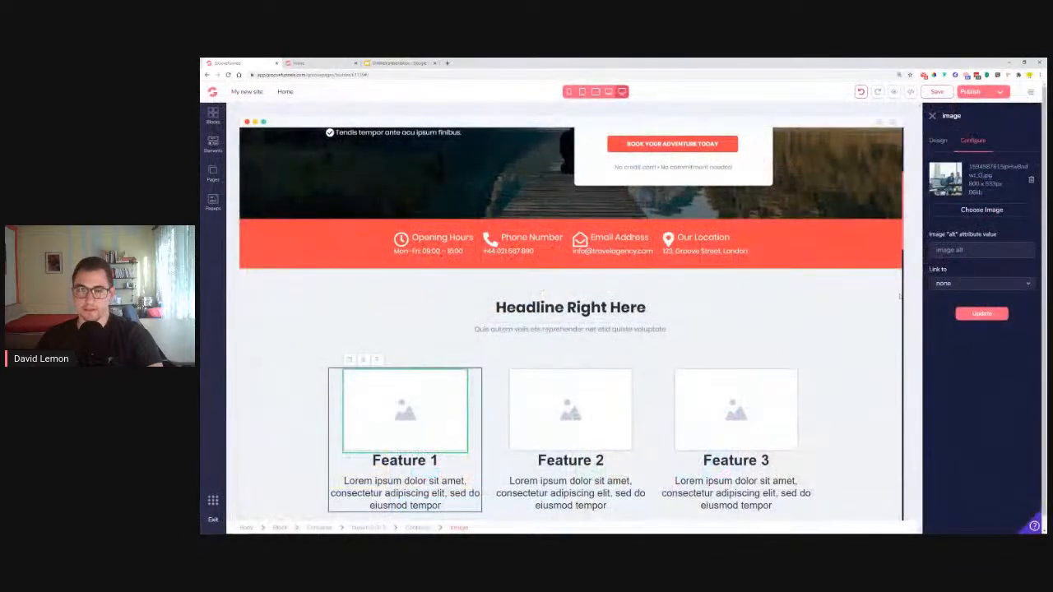
click(981, 315)
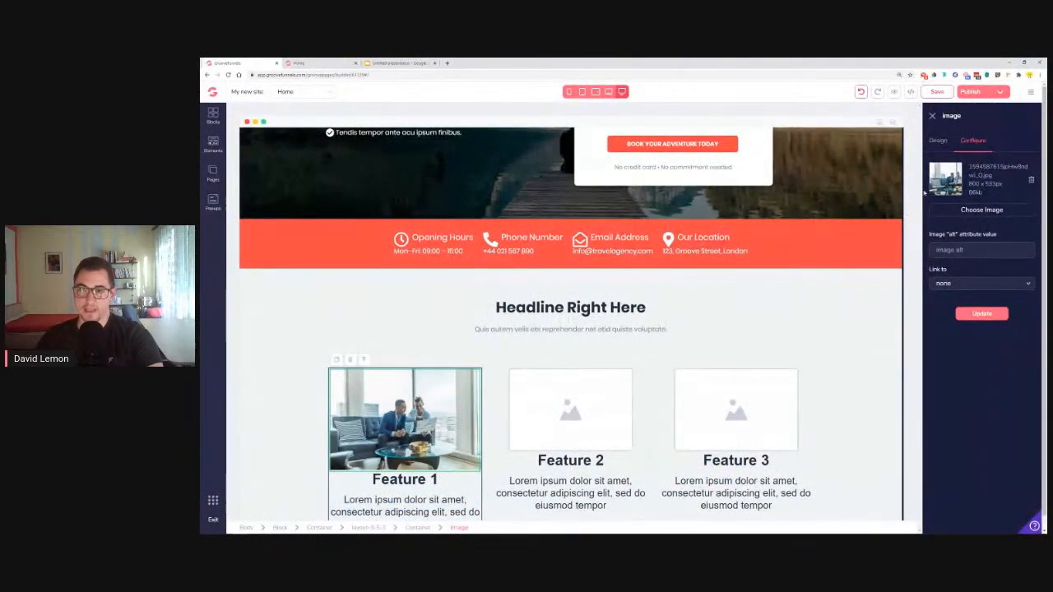
click(939, 141)
click(950, 313)
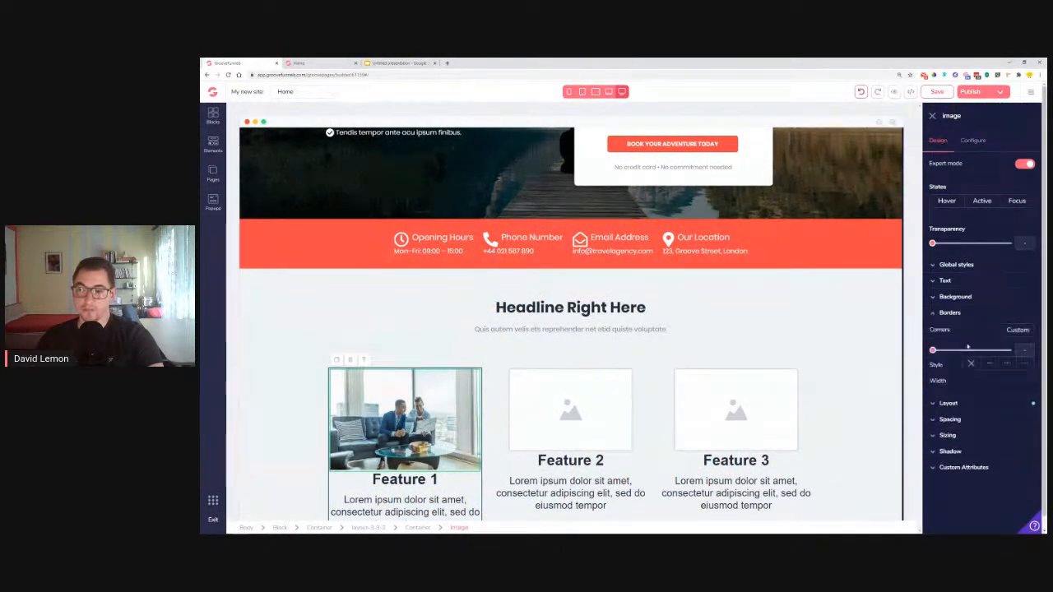
drag(942, 353, 970, 352)
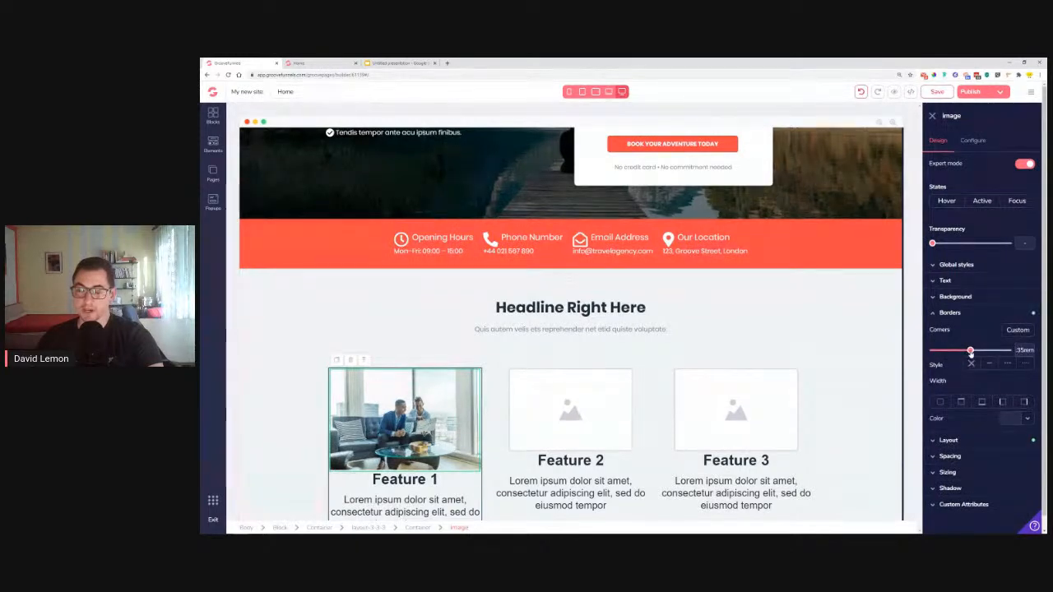
click(309, 419)
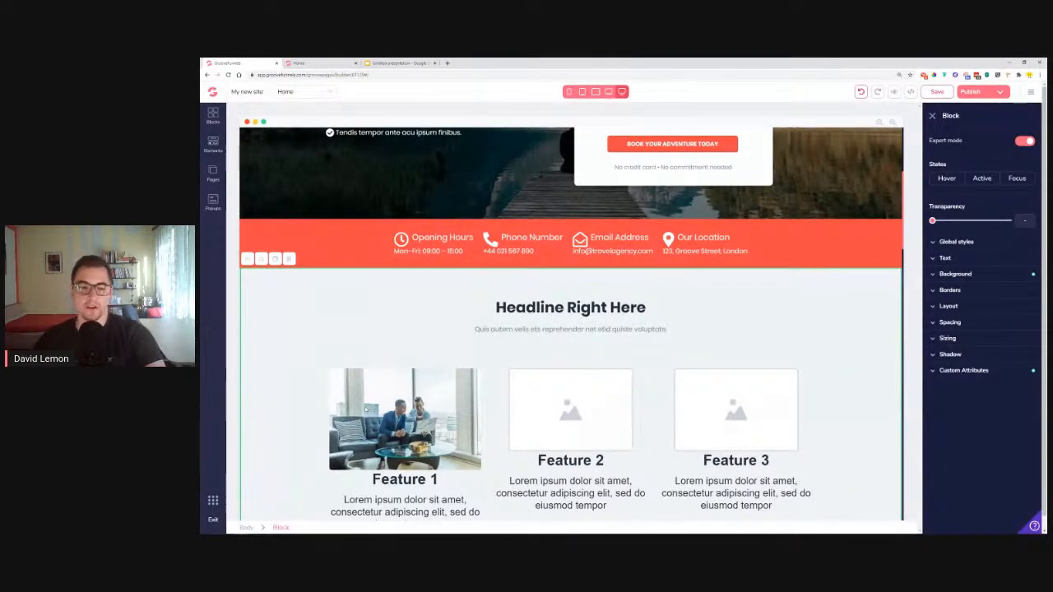
Apply the Black section Title global style to the Feature 1 heading
scroll(412, 408, down, 1)
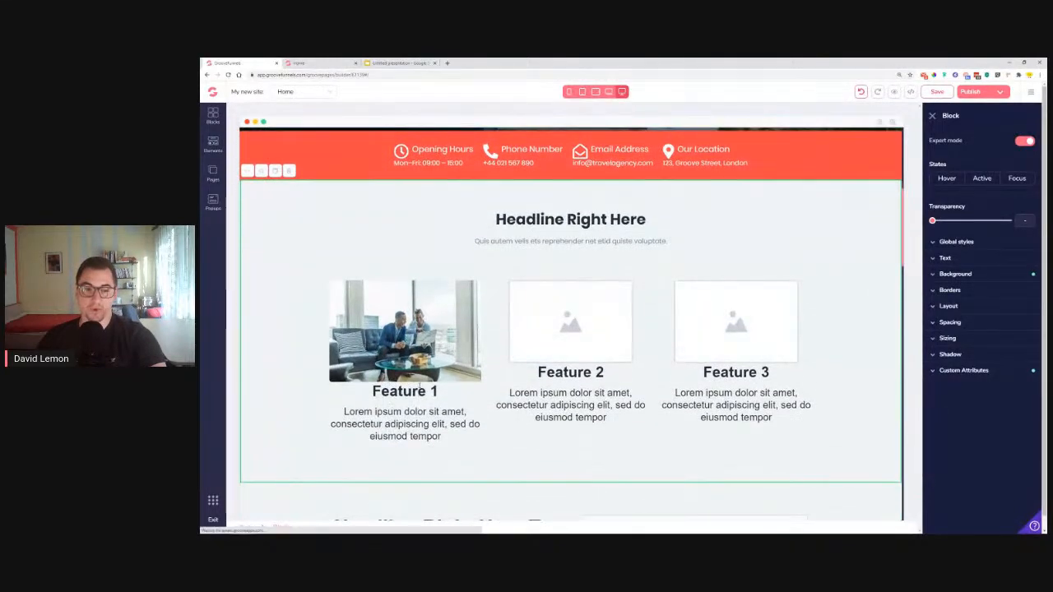
click(415, 390)
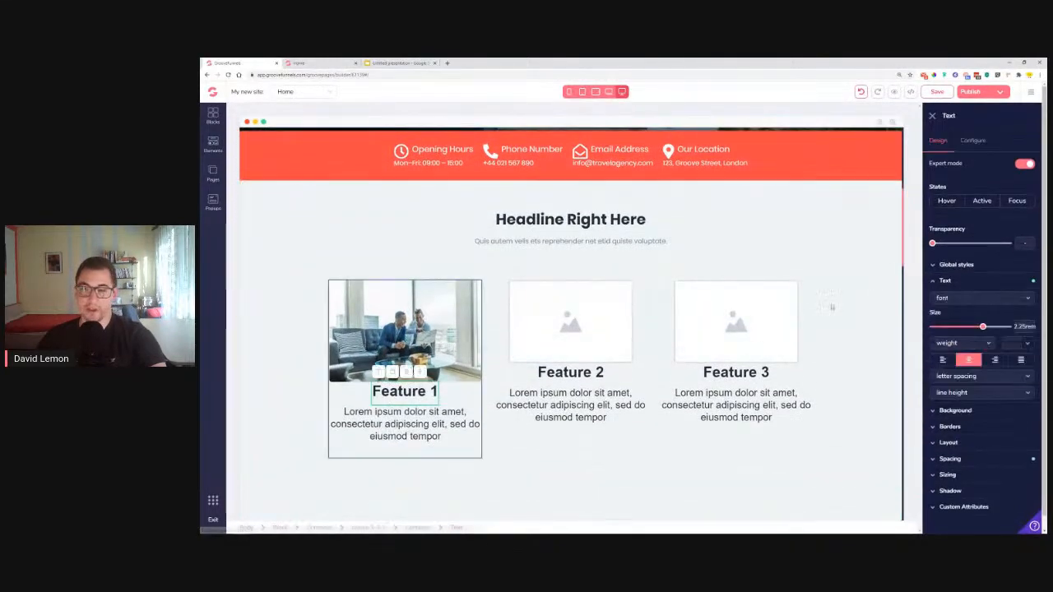
click(968, 266)
click(979, 282)
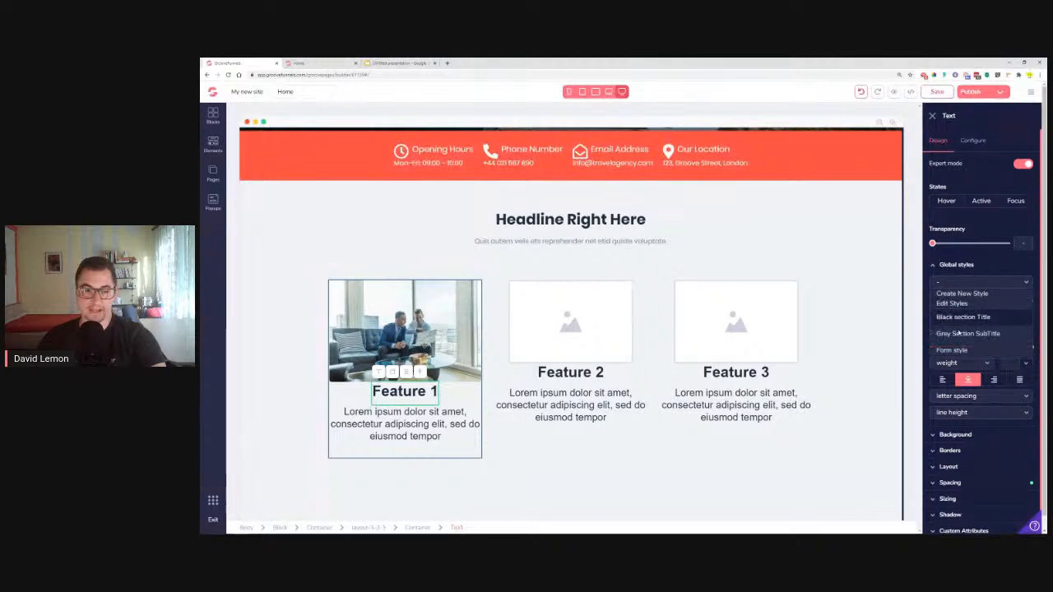
click(979, 318)
Style the Feature 1 paragraph as Grey Section SubTitle with tight line height
click(957, 265)
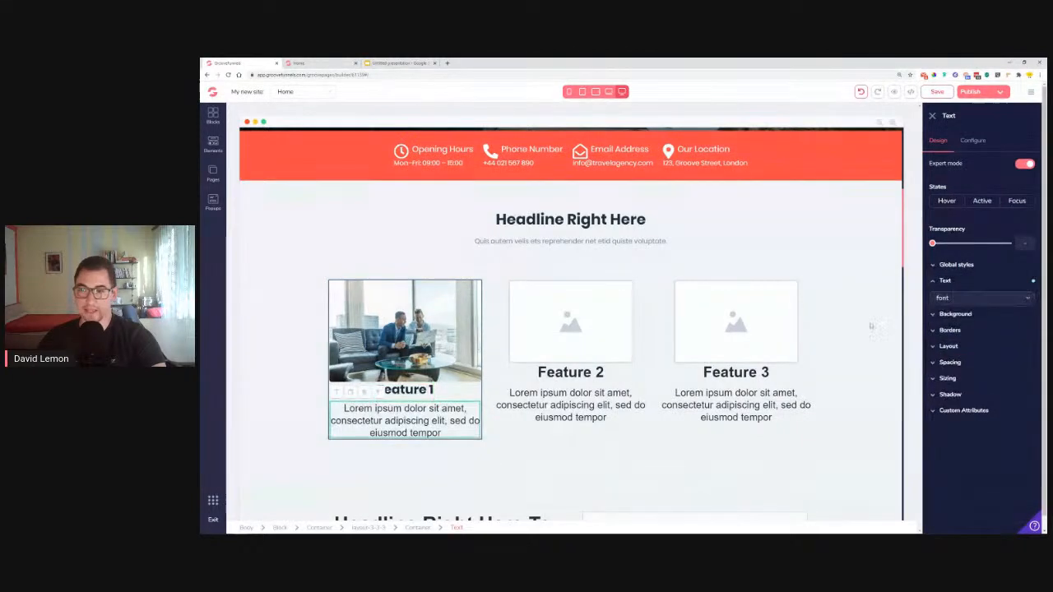
click(957, 265)
click(979, 282)
click(969, 333)
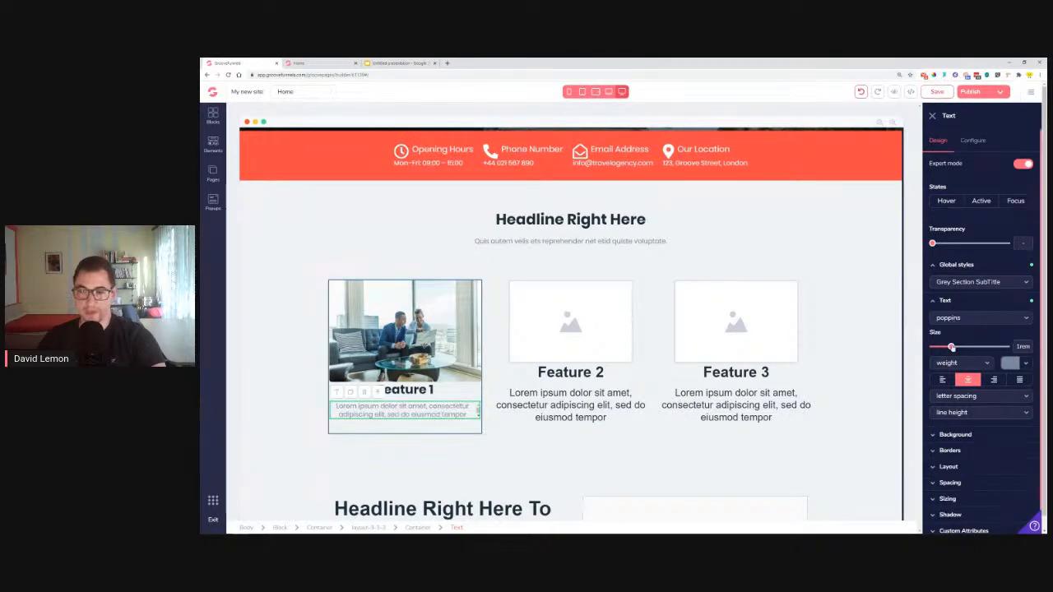
click(958, 402)
click(958, 401)
click(960, 415)
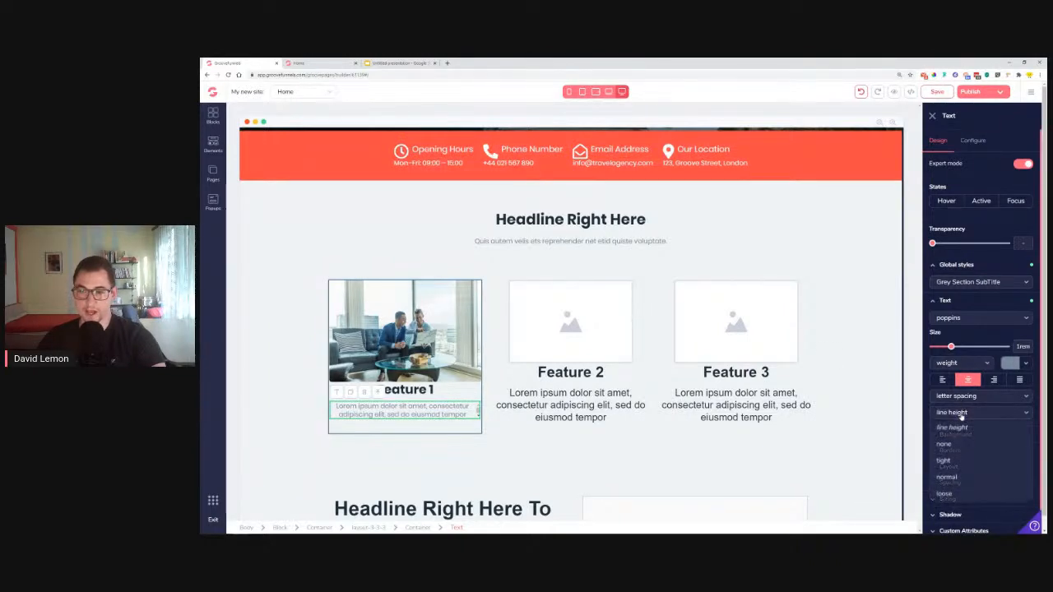
click(944, 460)
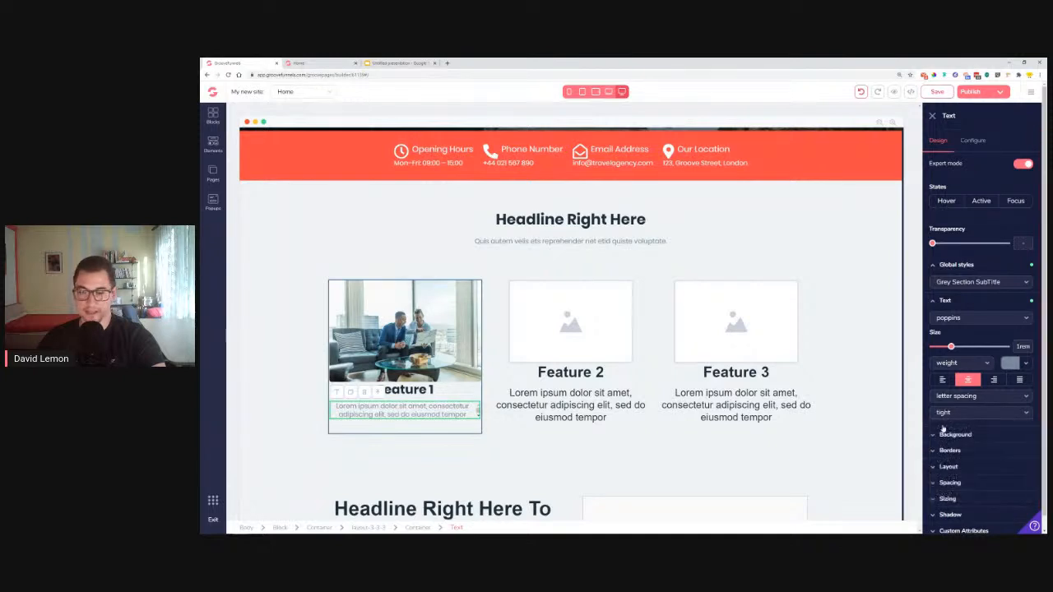
Double the Feature 1 paragraph text by pasting a second copy at its end
click(462, 417)
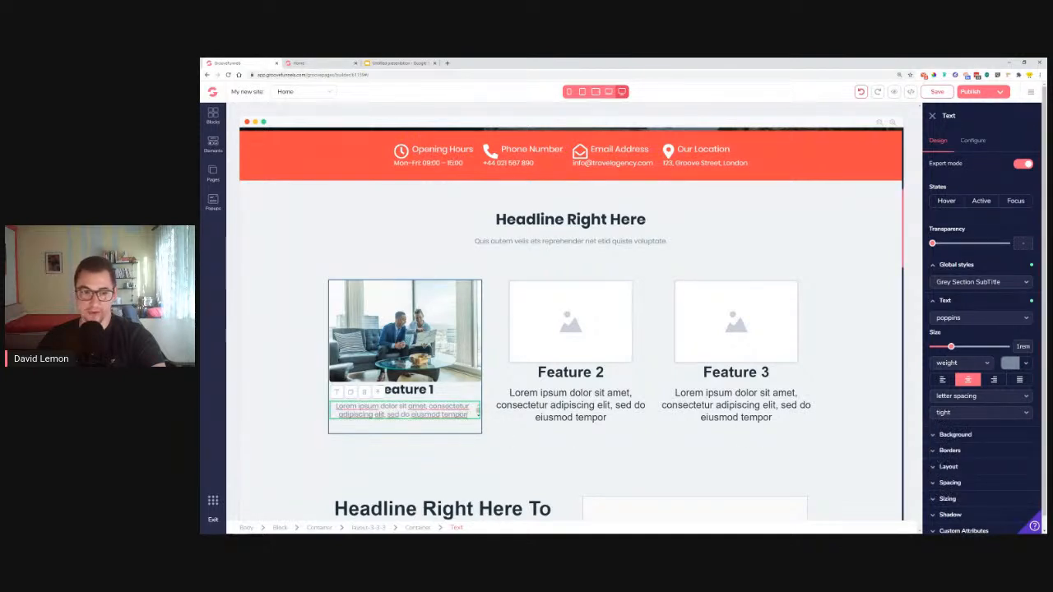
drag(465, 415, 333, 405)
key(ctrl+c)
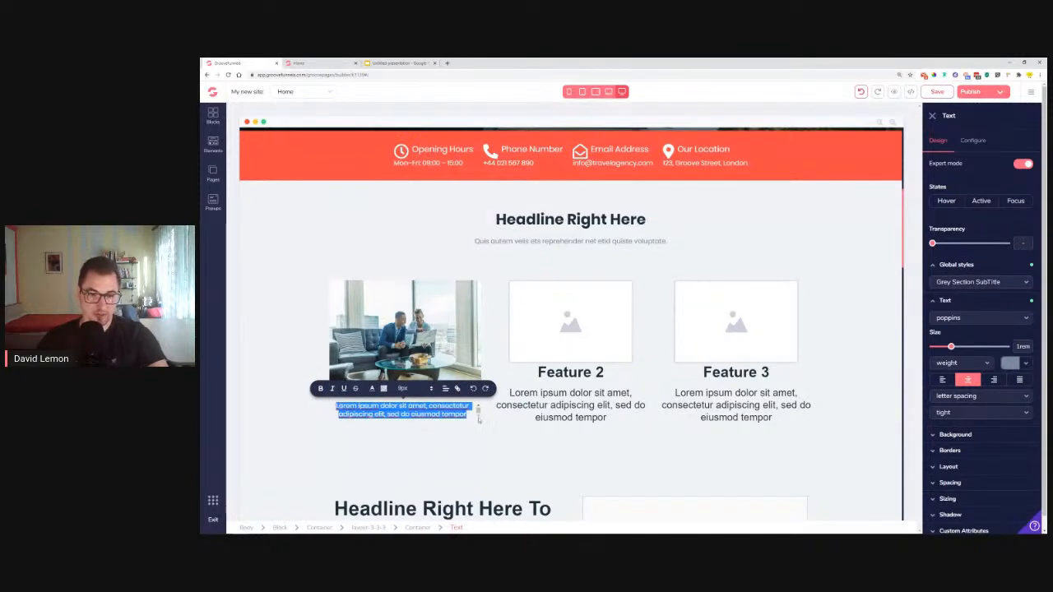
click(479, 413)
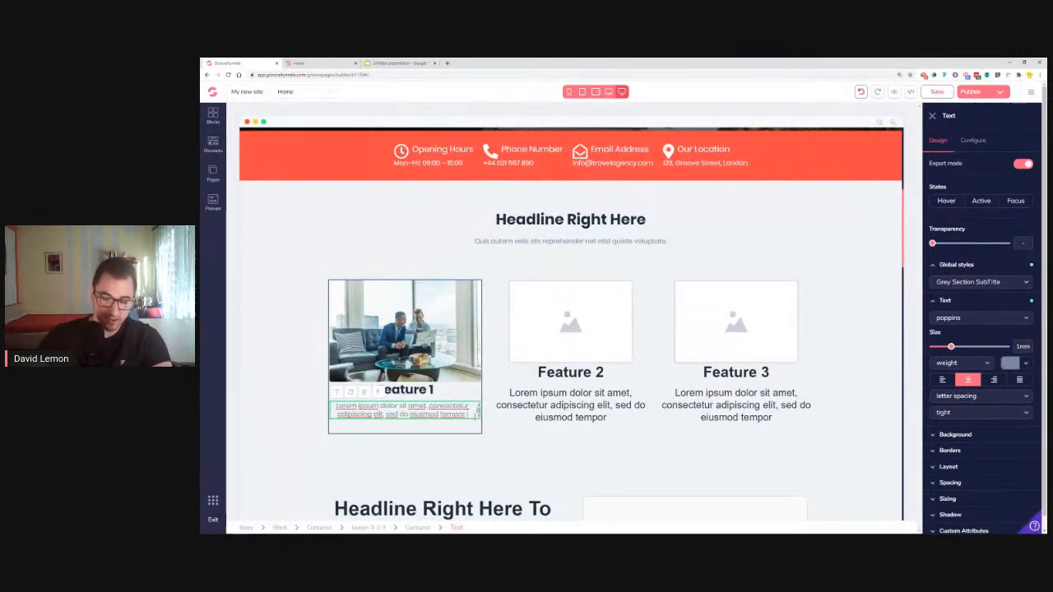
key(ctrl+v)
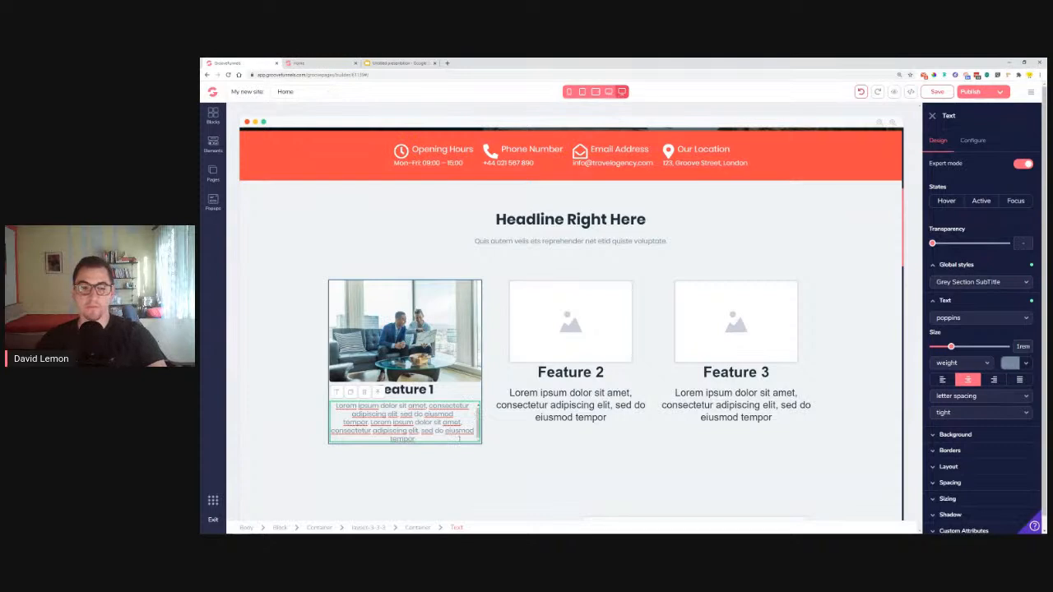
click(444, 463)
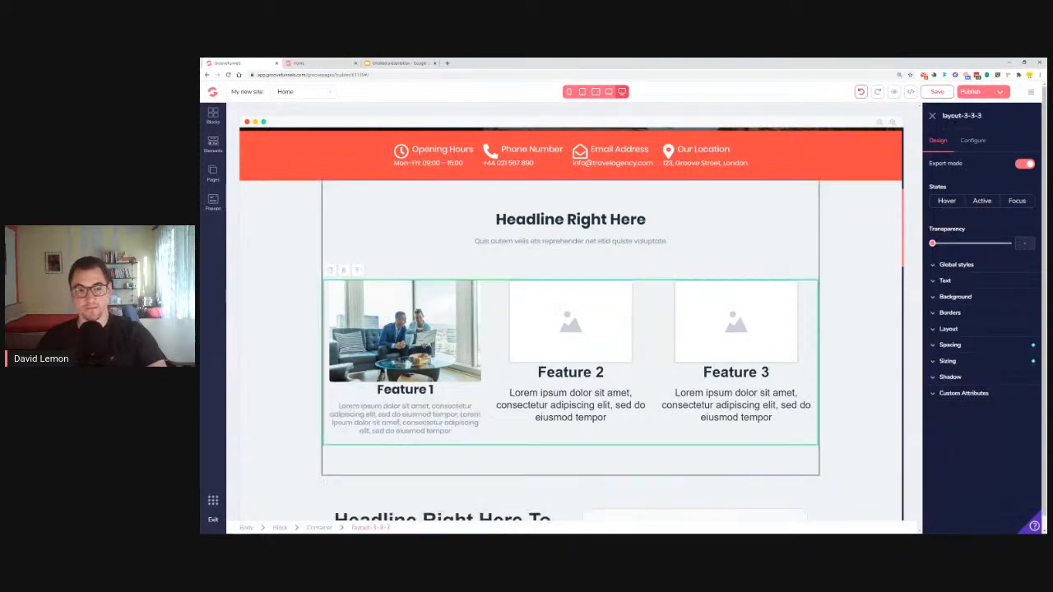
click(403, 419)
click(448, 440)
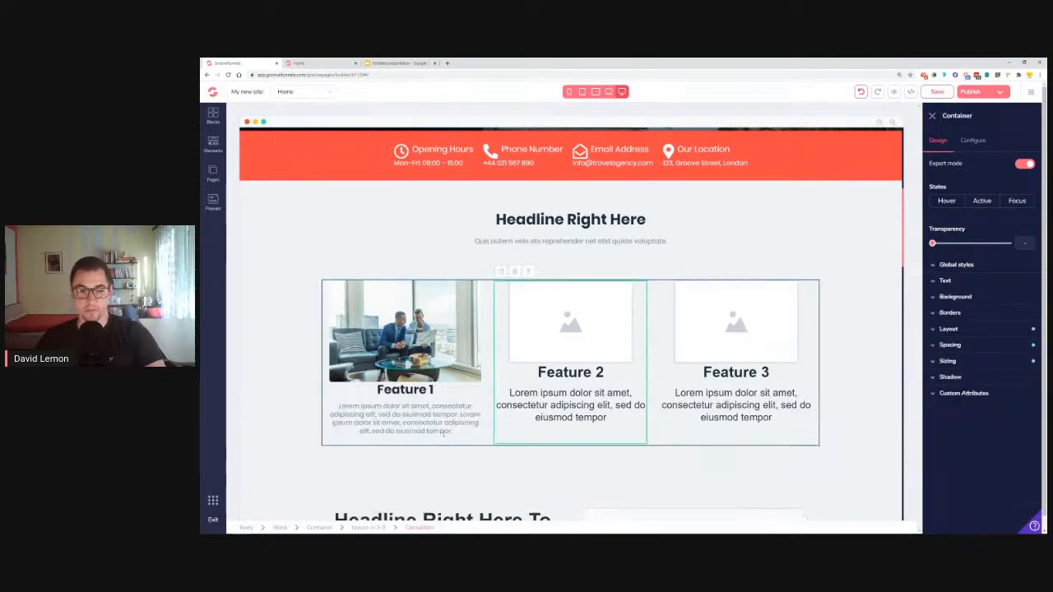
double_click(455, 430)
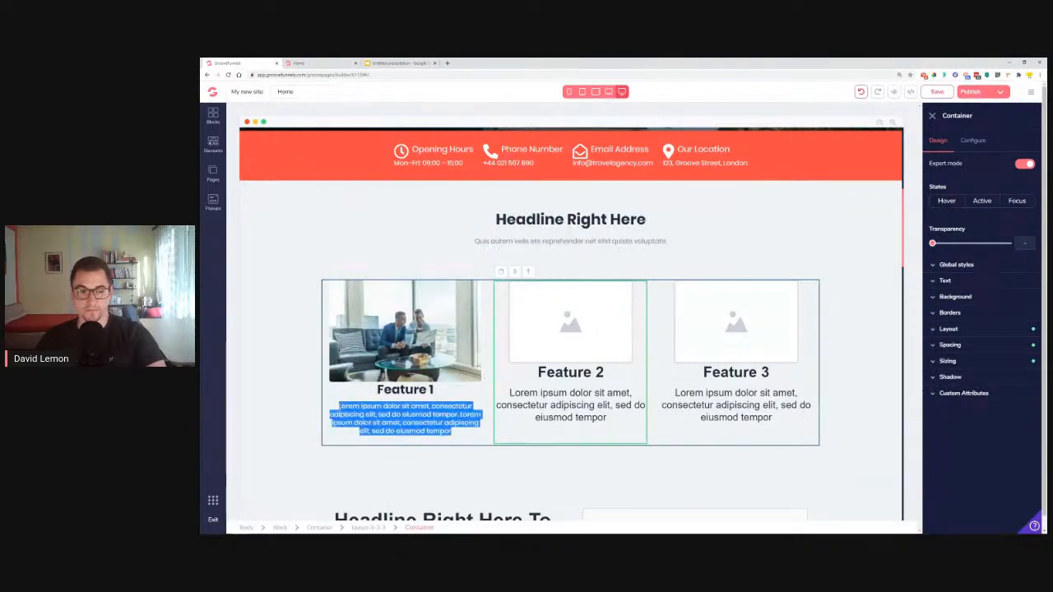
Put the map-and-tablet photo in Feature 2 with corners rounded to .25rem
click(598, 349)
click(978, 145)
click(979, 208)
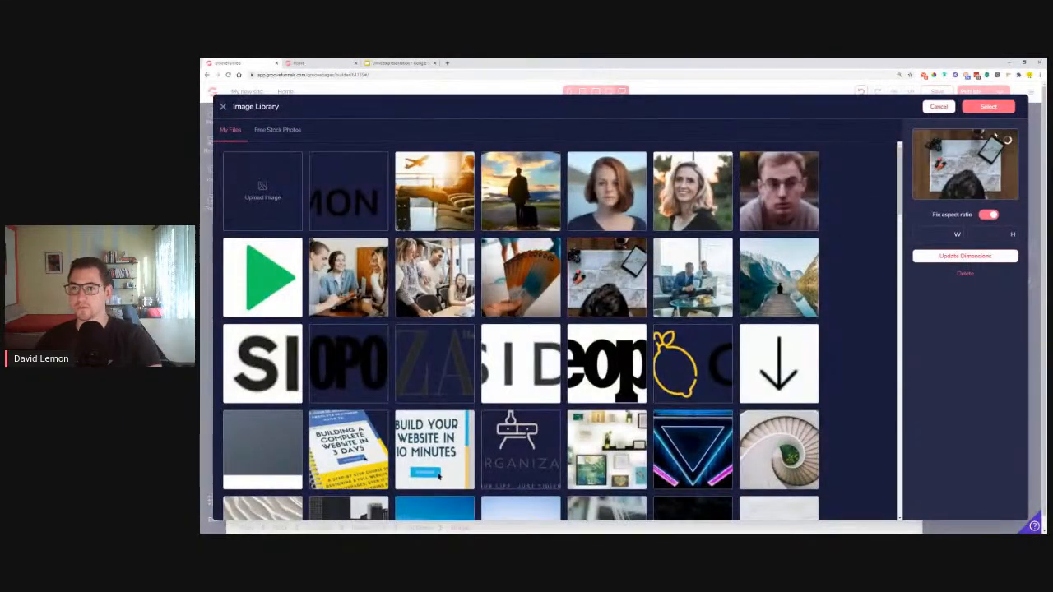
click(988, 106)
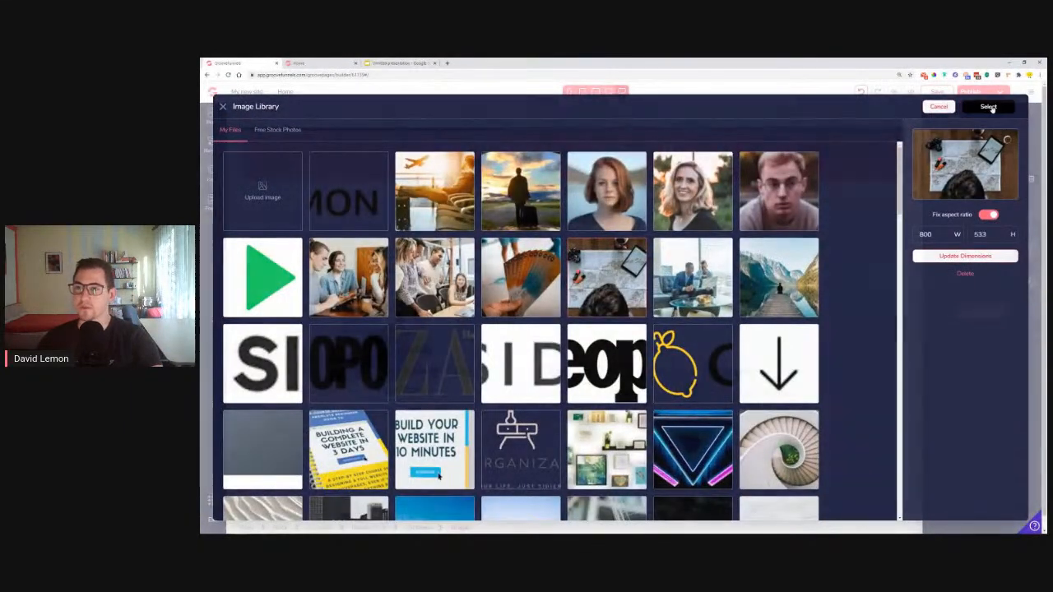
click(982, 313)
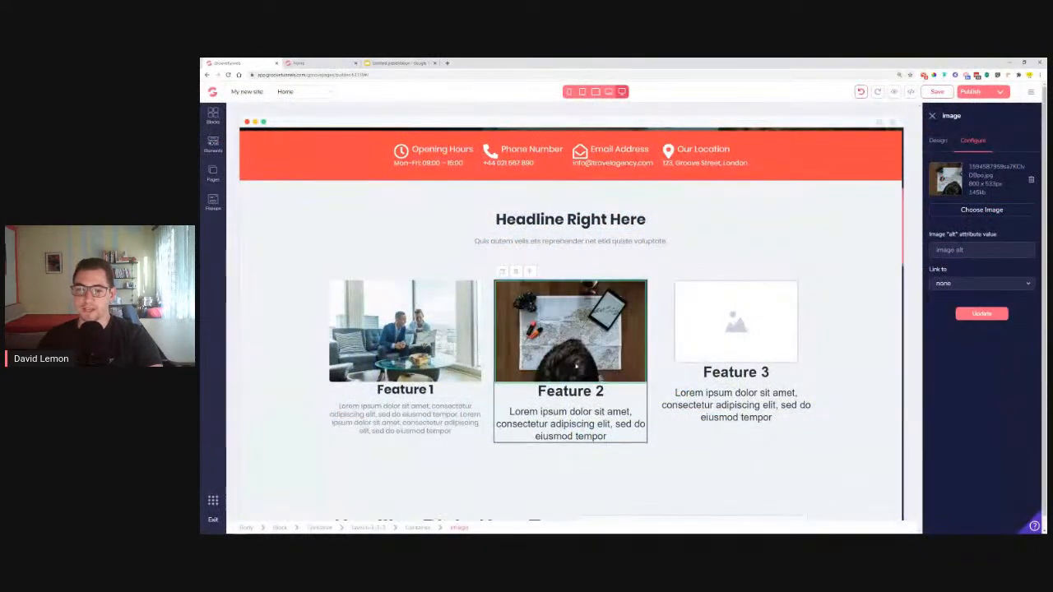
click(939, 140)
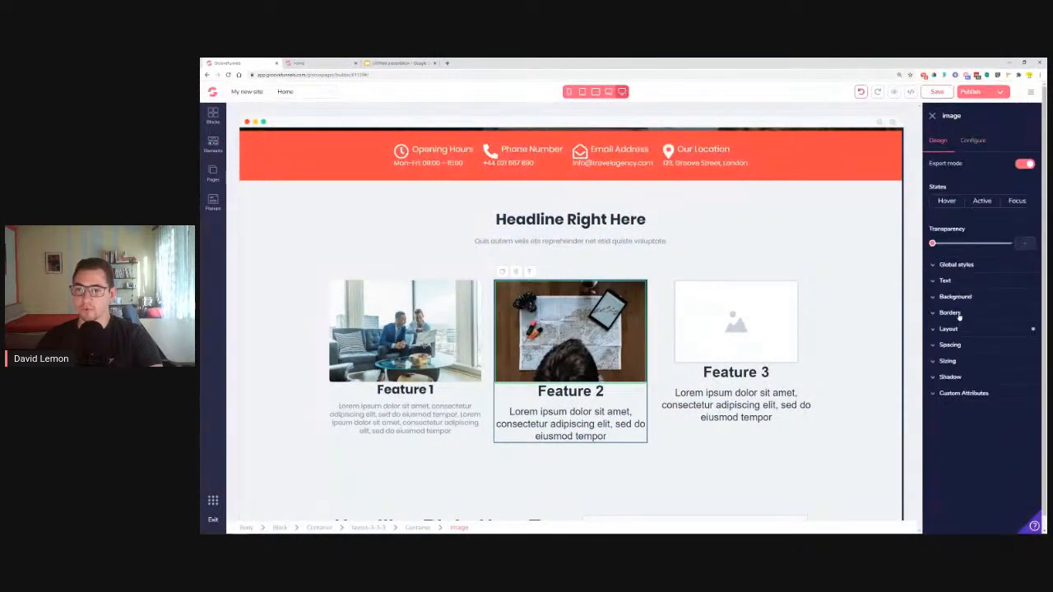
click(950, 313)
drag(933, 351, 958, 352)
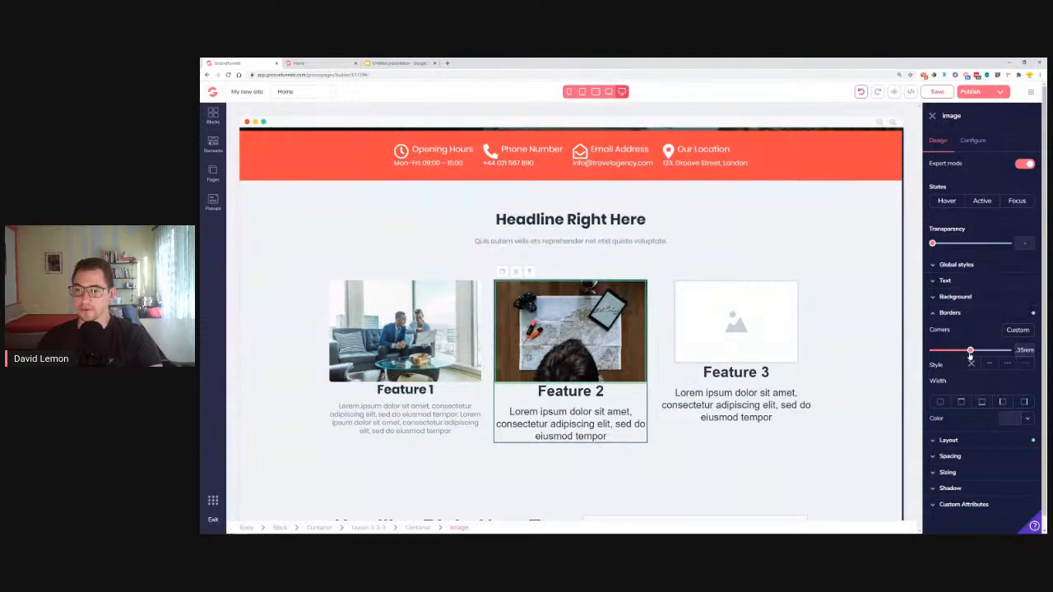
click(946, 314)
Apply the Black section Title global style to the Feature 2 heading
click(607, 394)
click(598, 393)
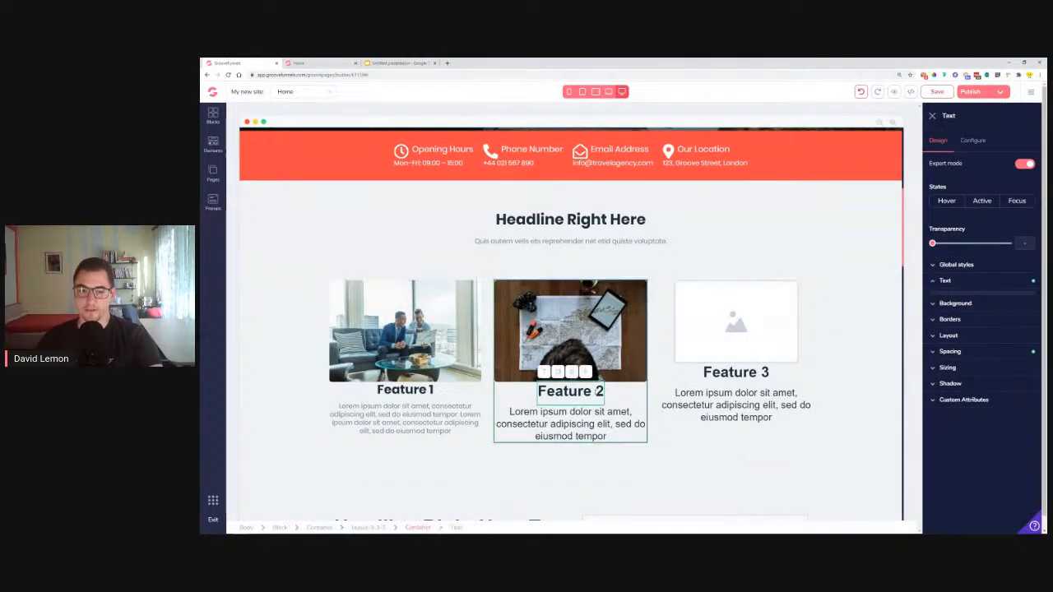
click(957, 265)
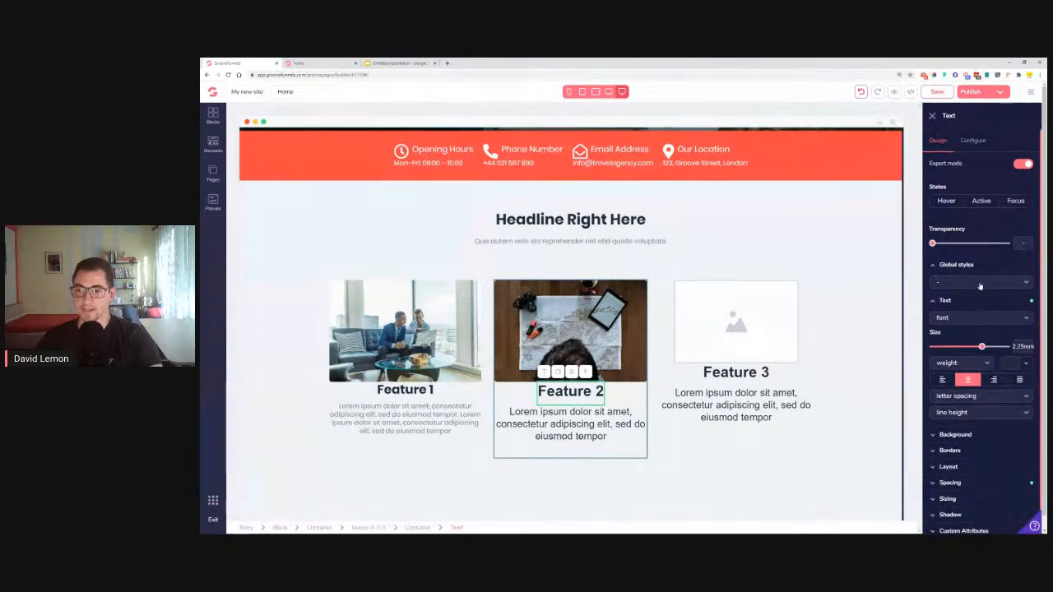
click(980, 284)
click(969, 319)
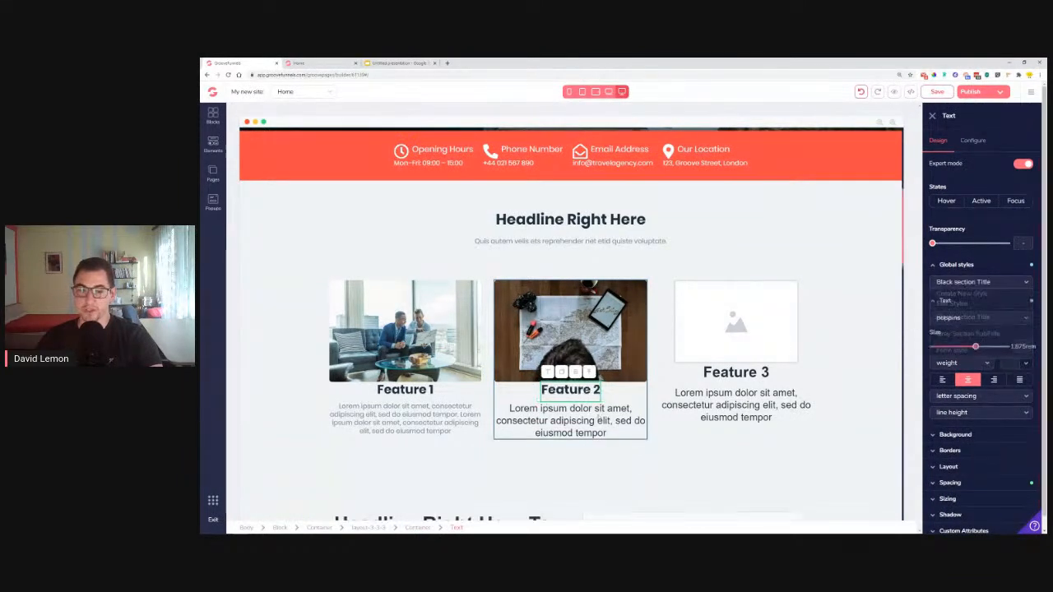
click(956, 265)
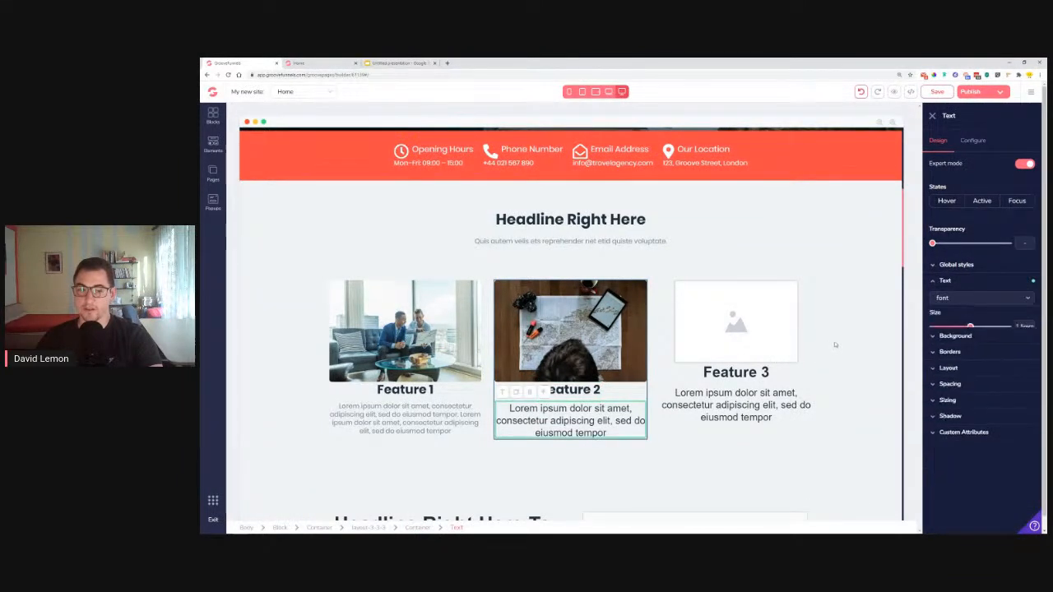
Apply Grey Section SubTitle to the Feature 2 paragraph and paste a second copy of its text
click(961, 265)
click(970, 282)
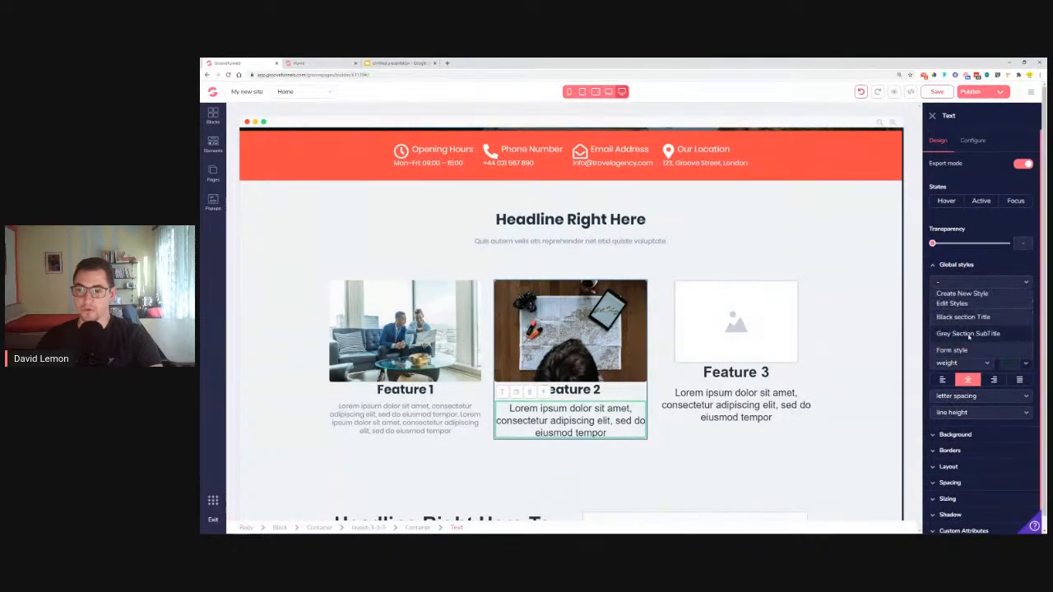
click(969, 334)
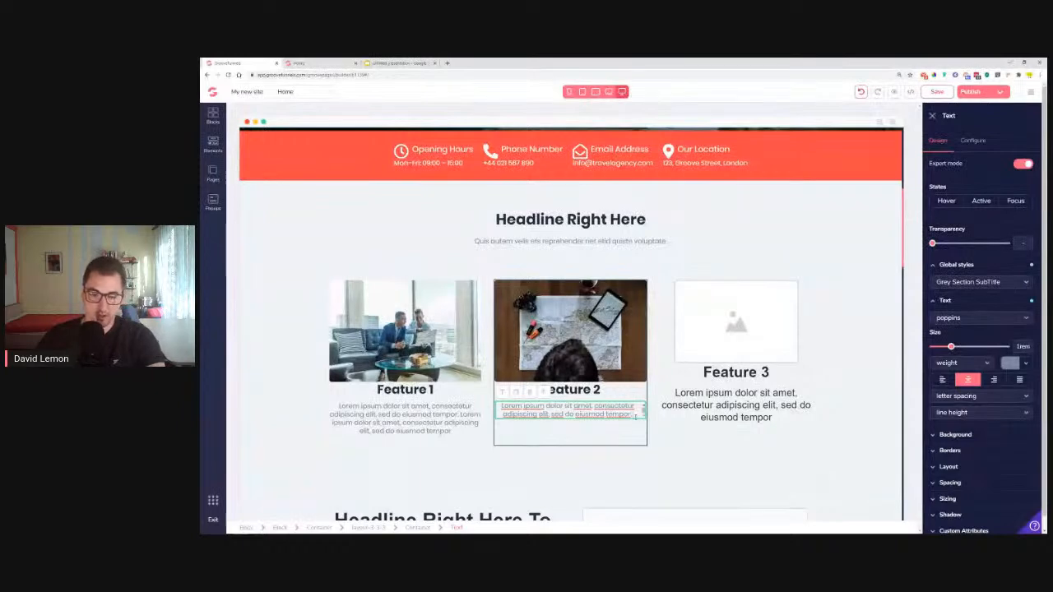
text(Lorem ipsum dolor sit amet, consectetur adipiscing elit, sed do eiusmod tempor)
key(ctrl+a)
key(ctrl+c)
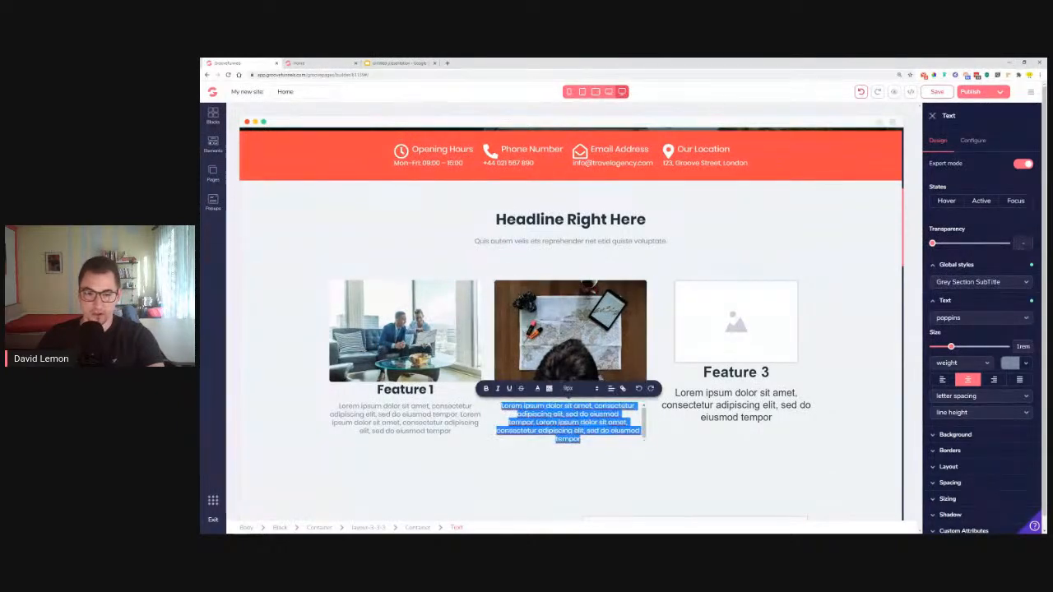
Set the Feature 2 paragraph's line height to tight
click(585, 461)
click(583, 428)
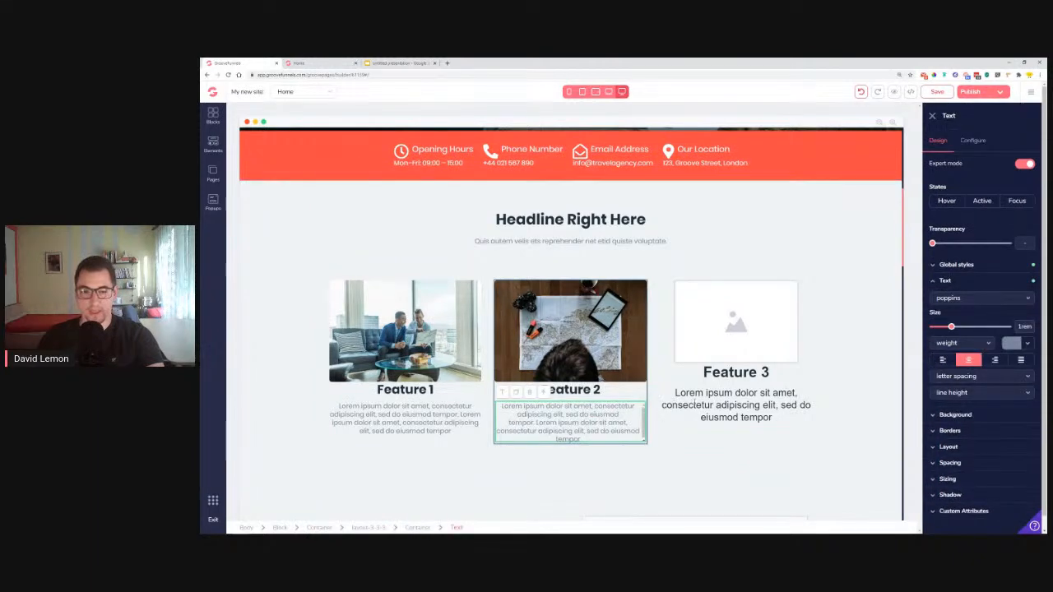
click(959, 394)
click(957, 442)
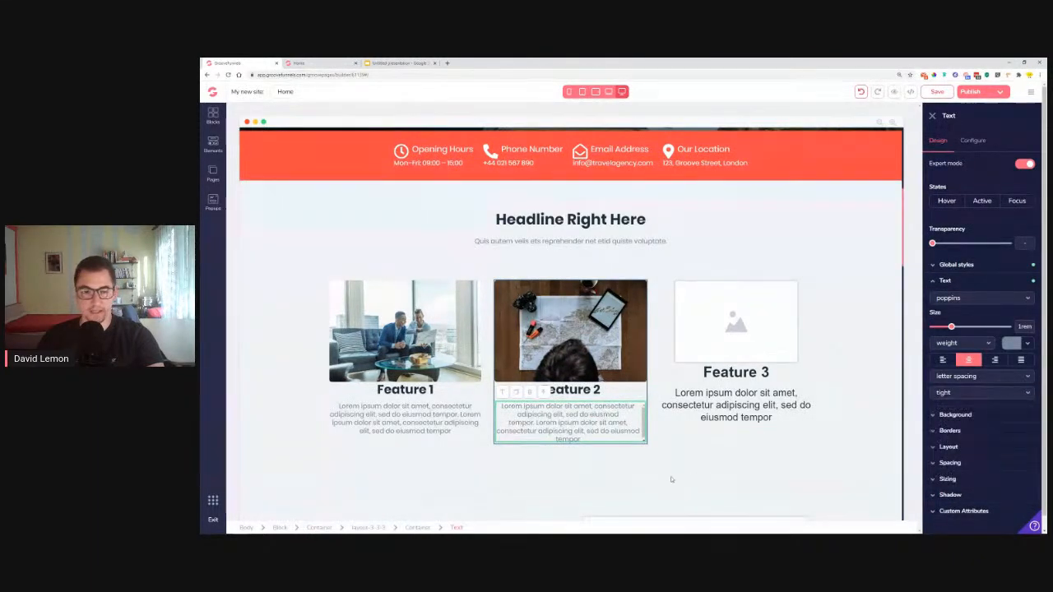
click(672, 471)
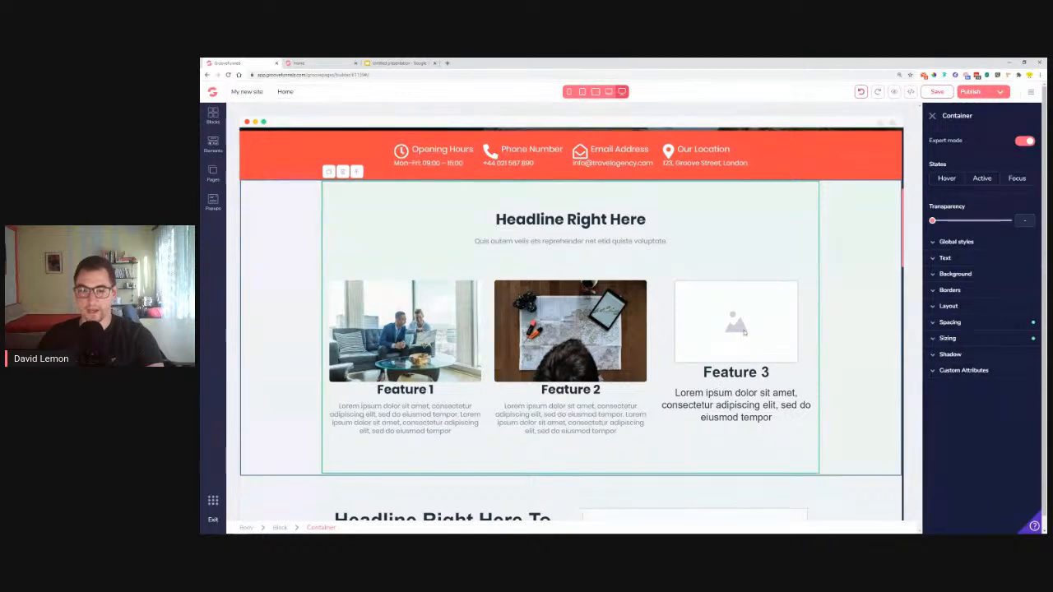
Place the colour-swatch fan photo in the Feature 3 image
click(745, 331)
click(973, 142)
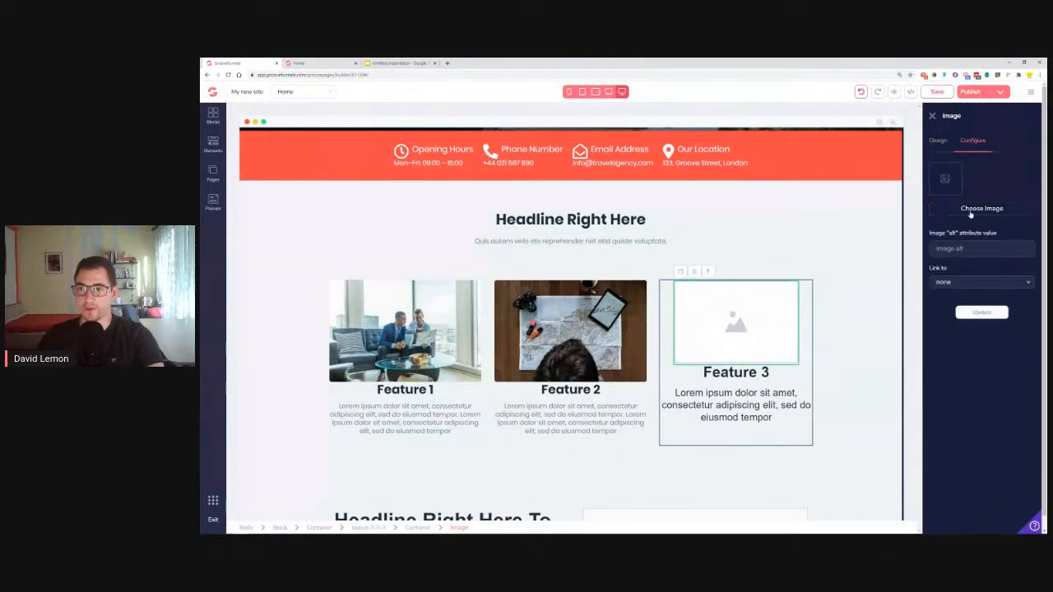
click(982, 209)
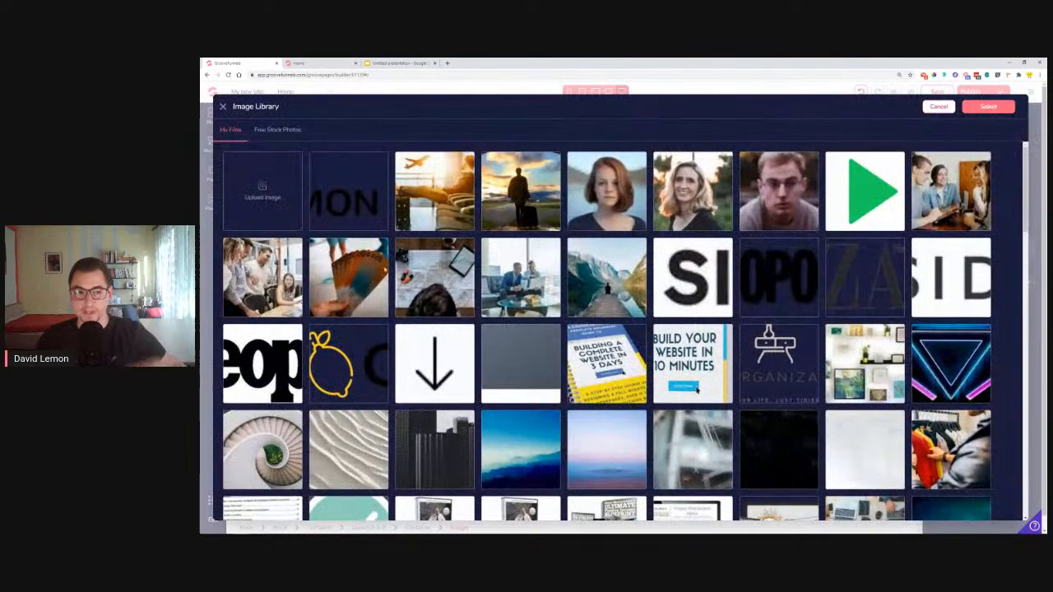
click(349, 278)
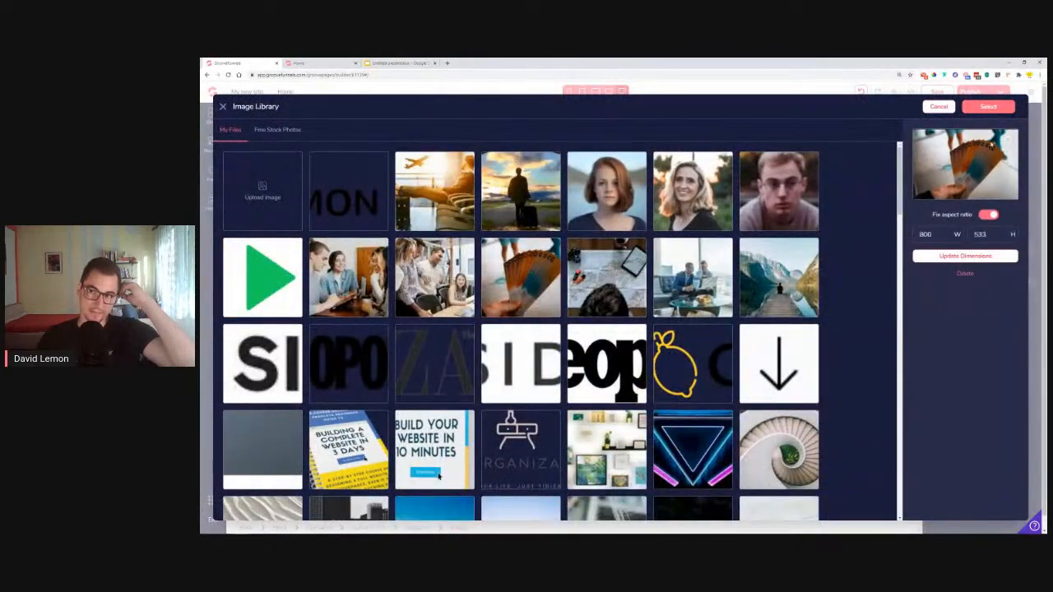
click(990, 106)
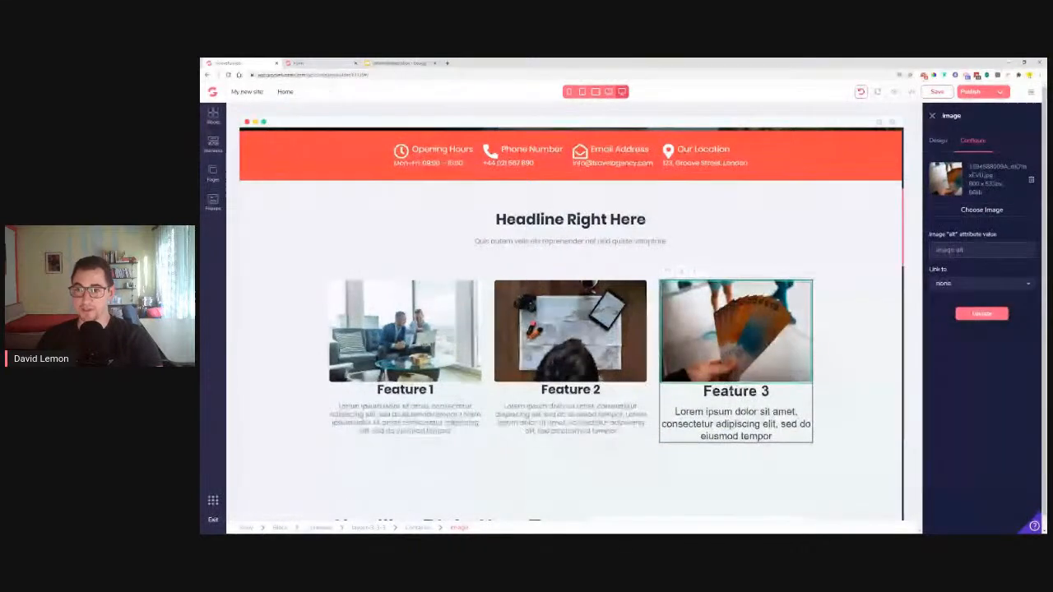
Apply the Black section Title global style to the Feature 3 heading
click(736, 393)
click(938, 141)
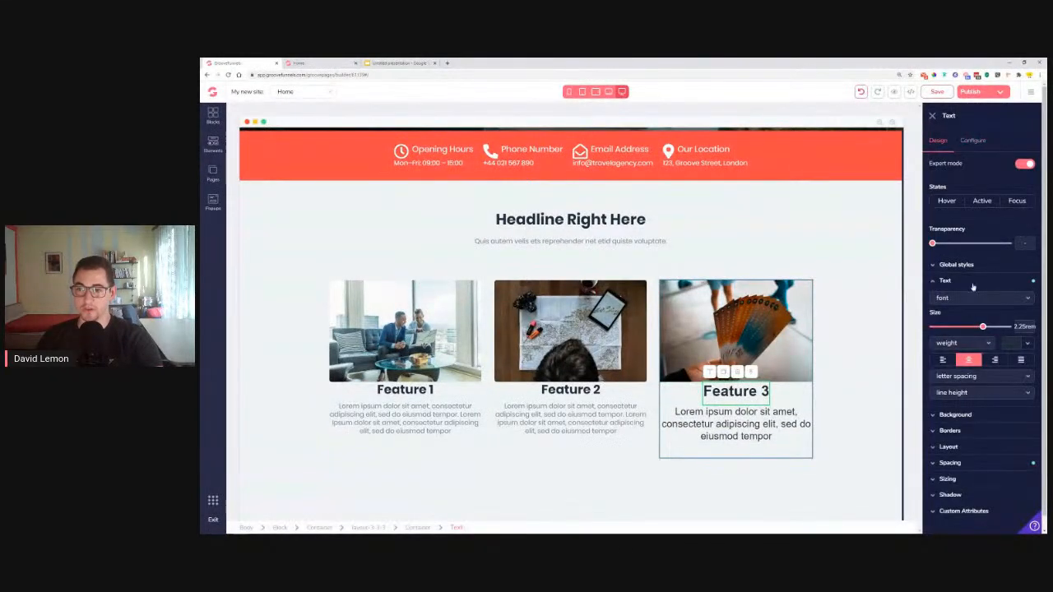
click(971, 265)
click(967, 284)
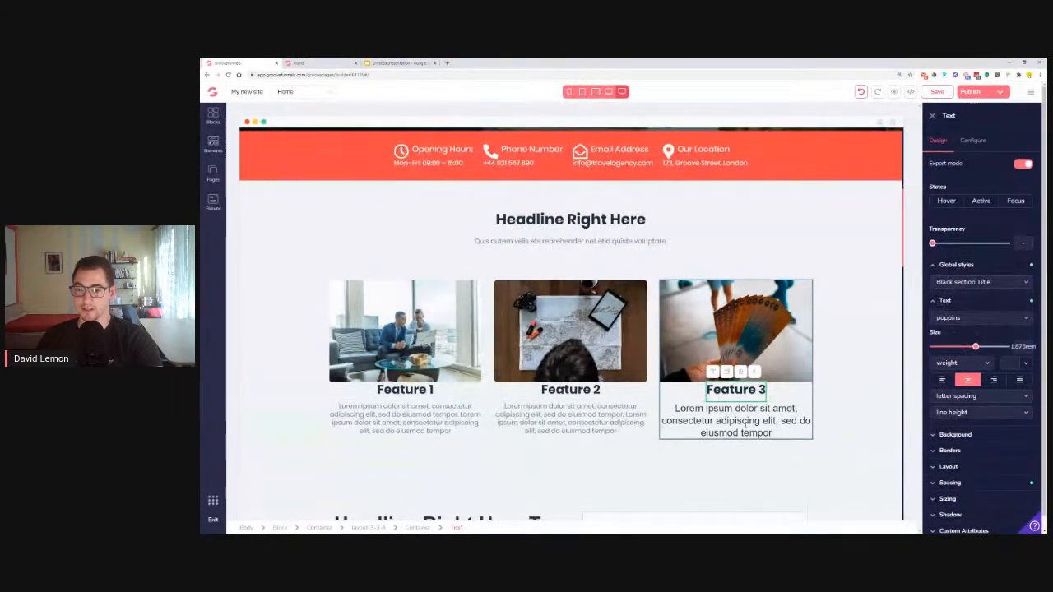
Replace the Feature 3 paragraph with the doubled lorem ipsum text
click(770, 421)
double_click(770, 421)
key(ctrl+a)
key(ctrl+v)
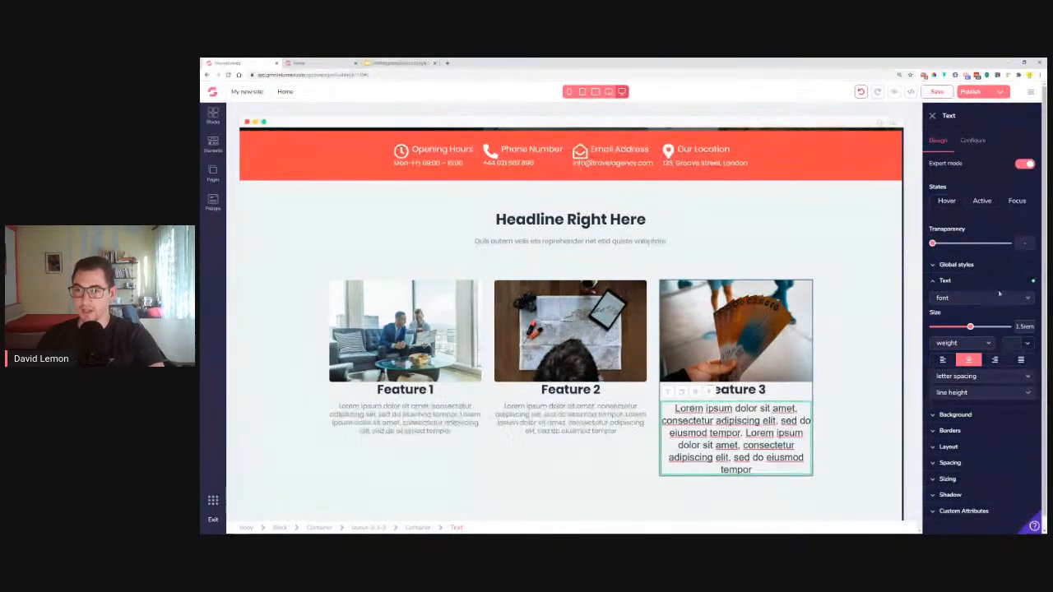
Style the Feature 3 paragraph as Grey Section SubTitle with tight line height
click(957, 265)
click(979, 282)
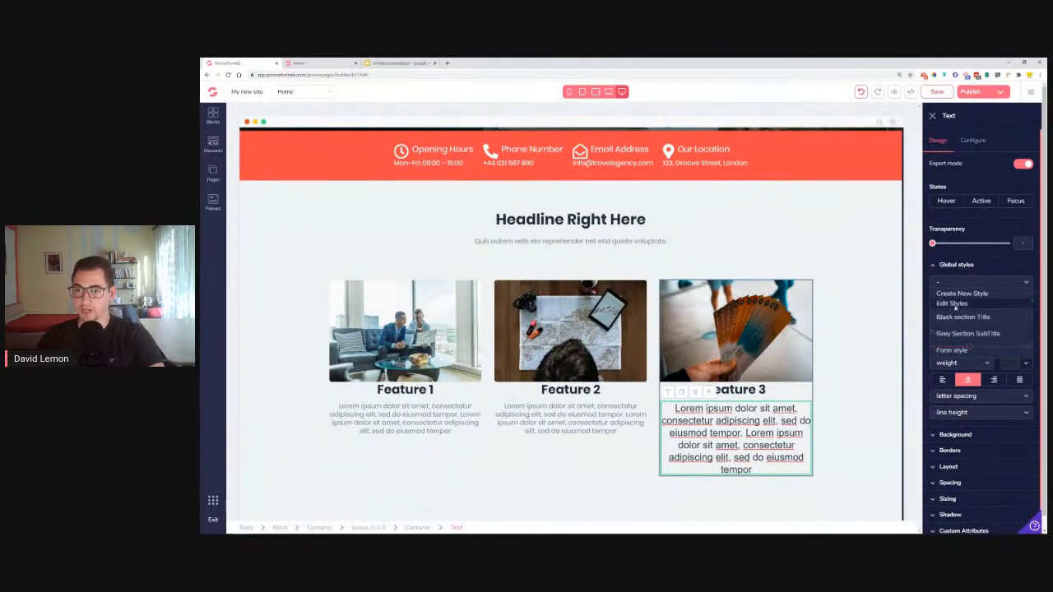
click(952, 334)
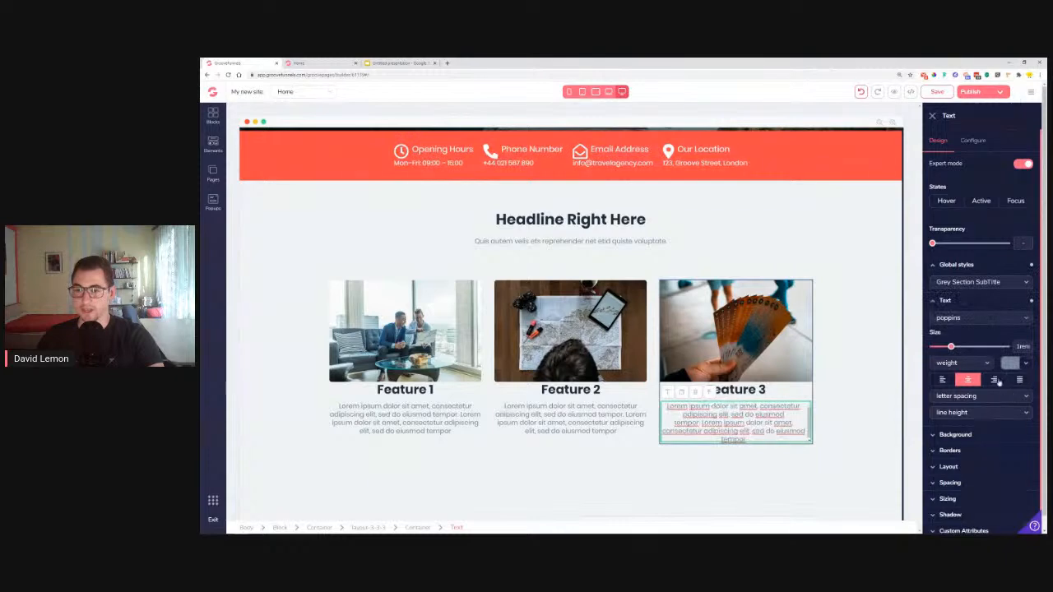
click(956, 412)
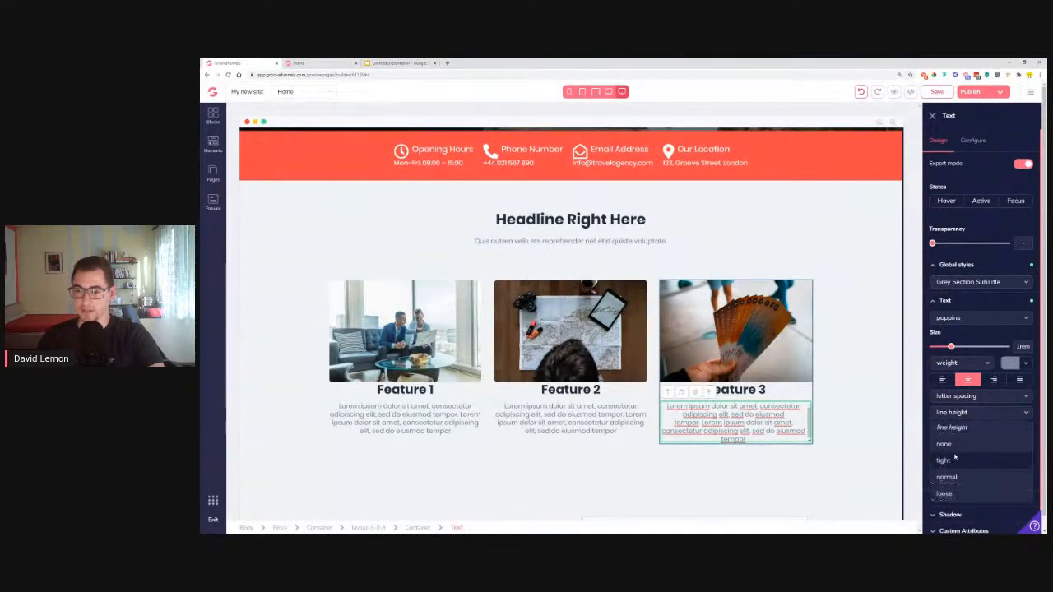
click(955, 441)
click(823, 382)
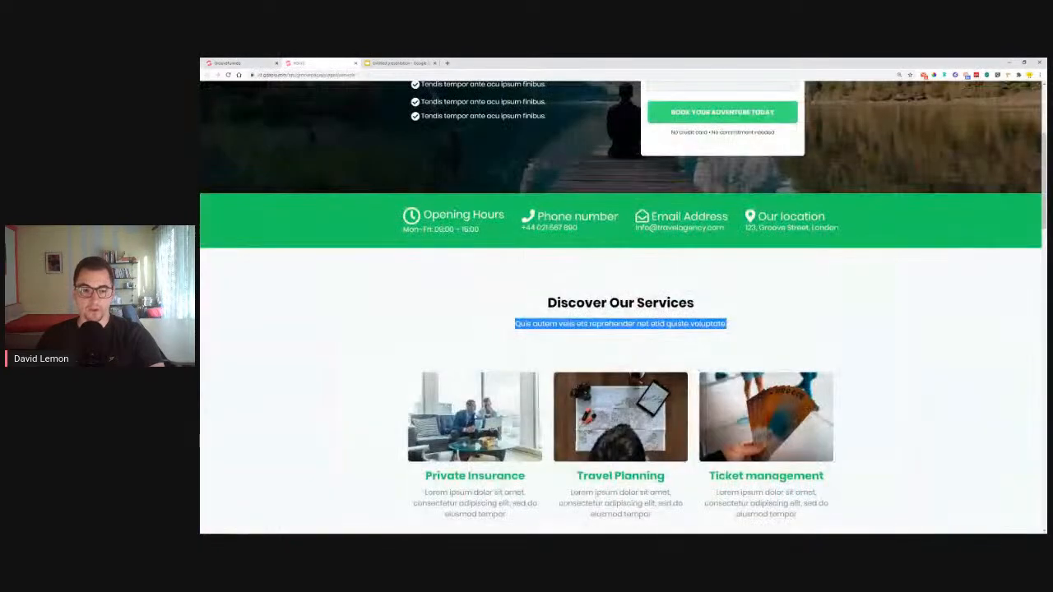
Replace the Feature 1 heading with 'Private Insurance' and make it red
scroll(400, 418, down, 3)
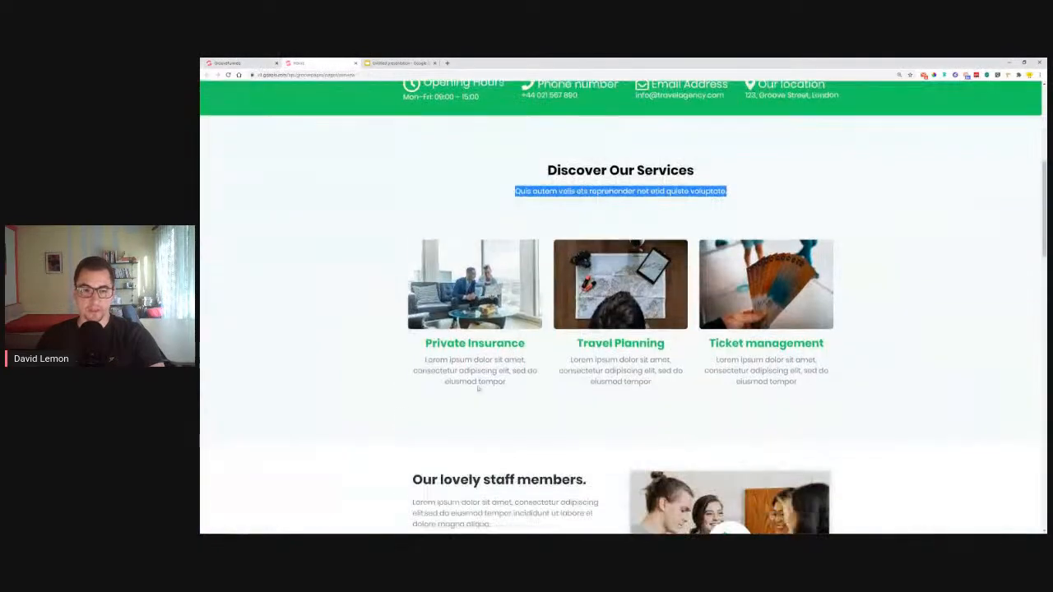
drag(527, 344, 423, 346)
key(ctrl+c)
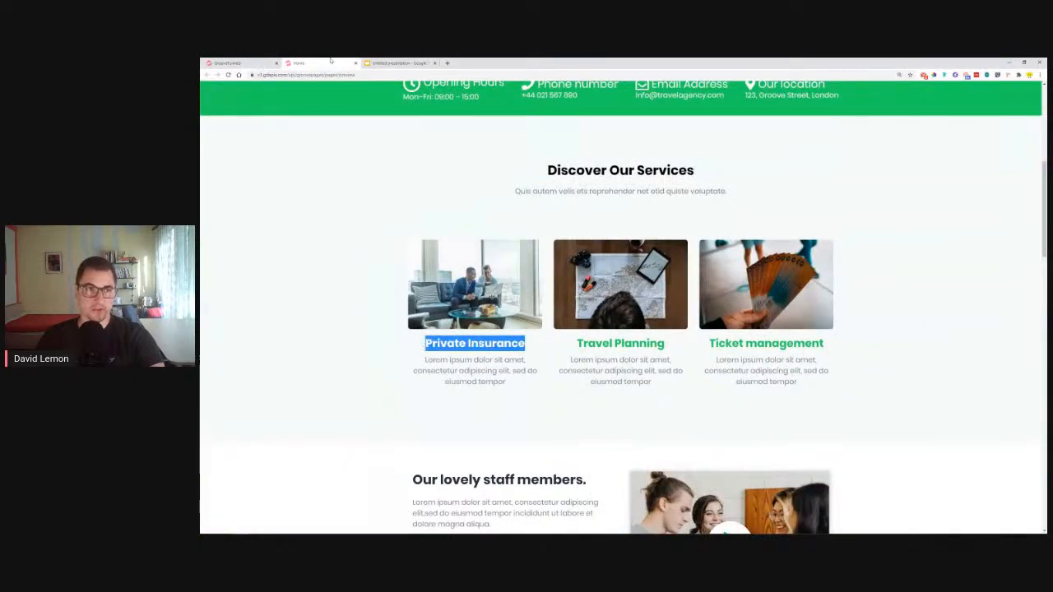
click(246, 63)
double_click(405, 390)
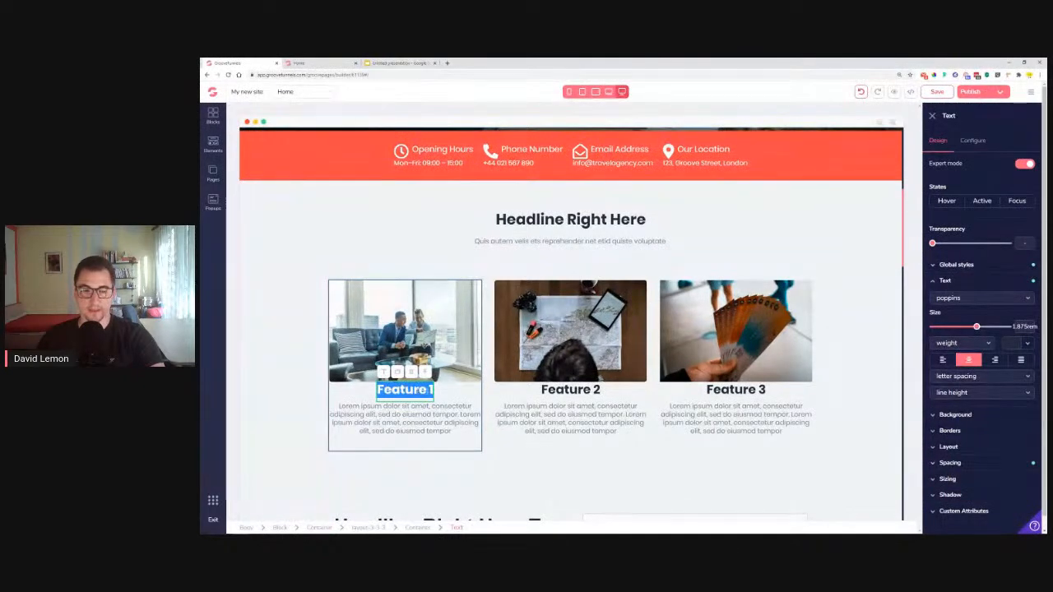
key(ctrl+v)
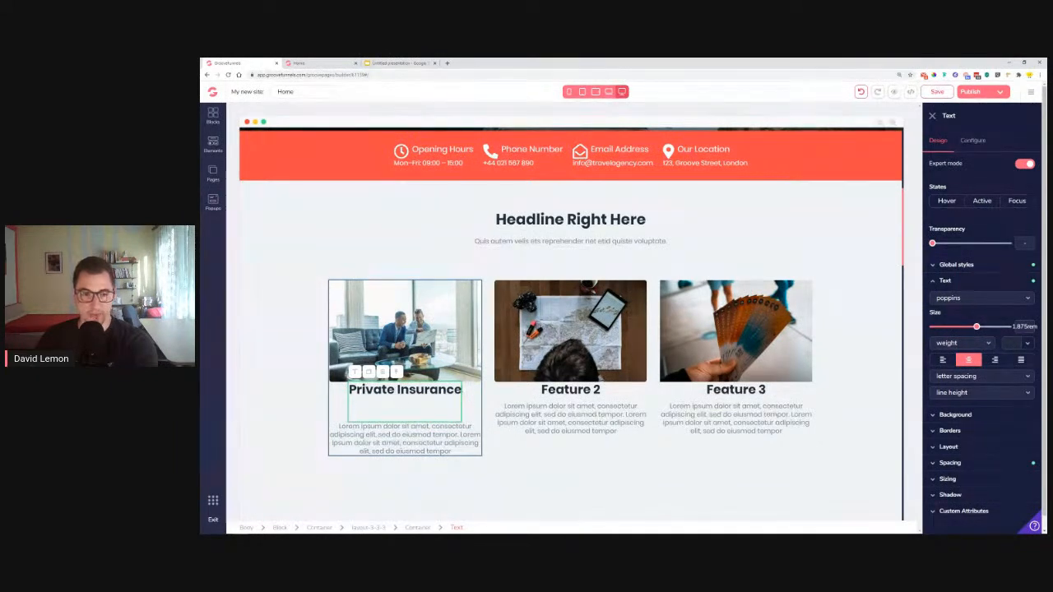
key(BackSpace)
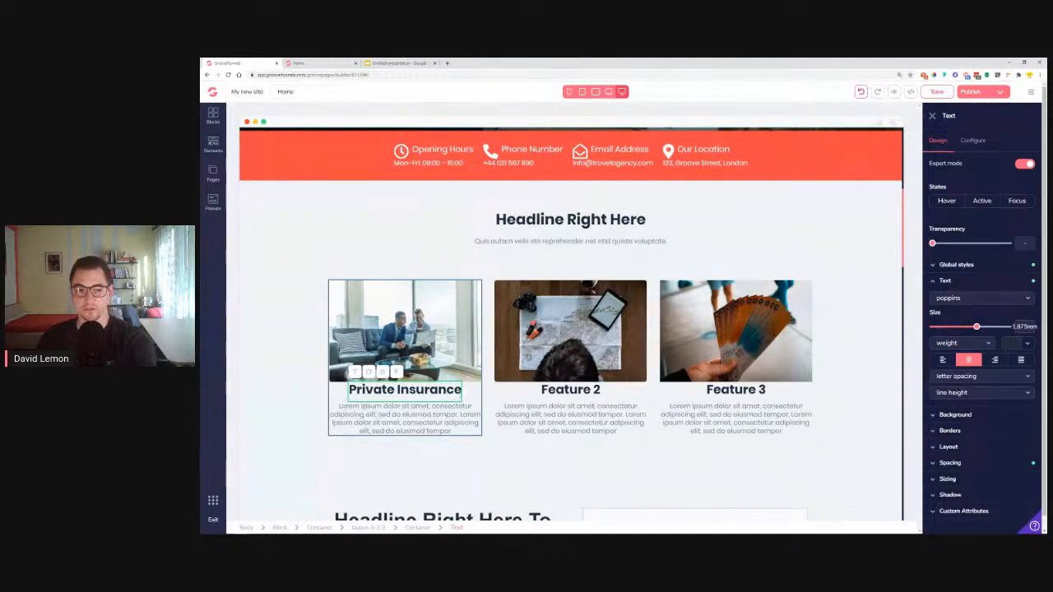
click(1026, 345)
click(1000, 389)
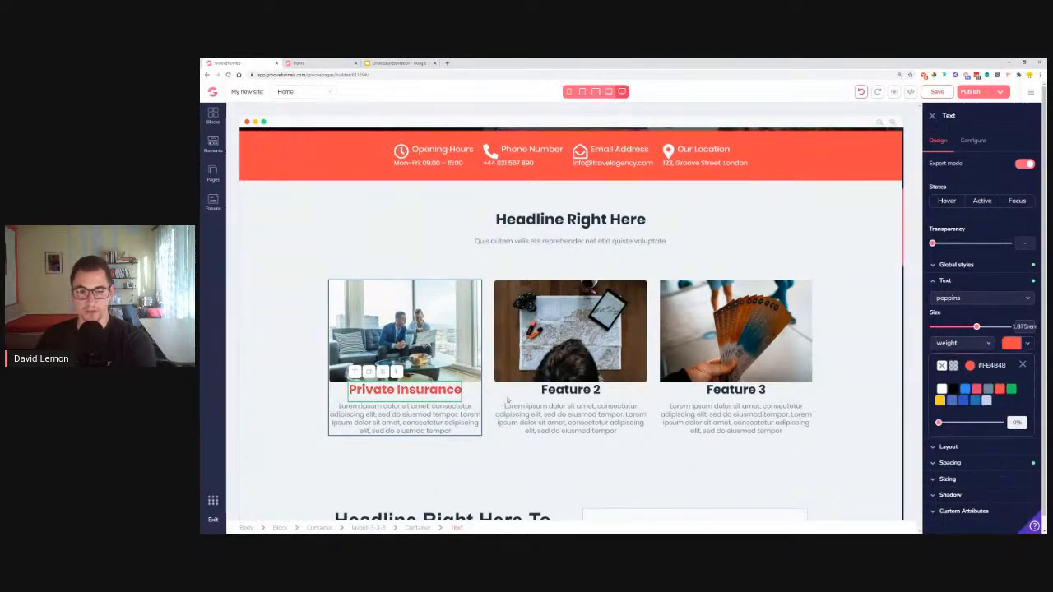
Copy 'Travel Planning' from the reference page over the Feature 2 heading and colour it red
click(288, 62)
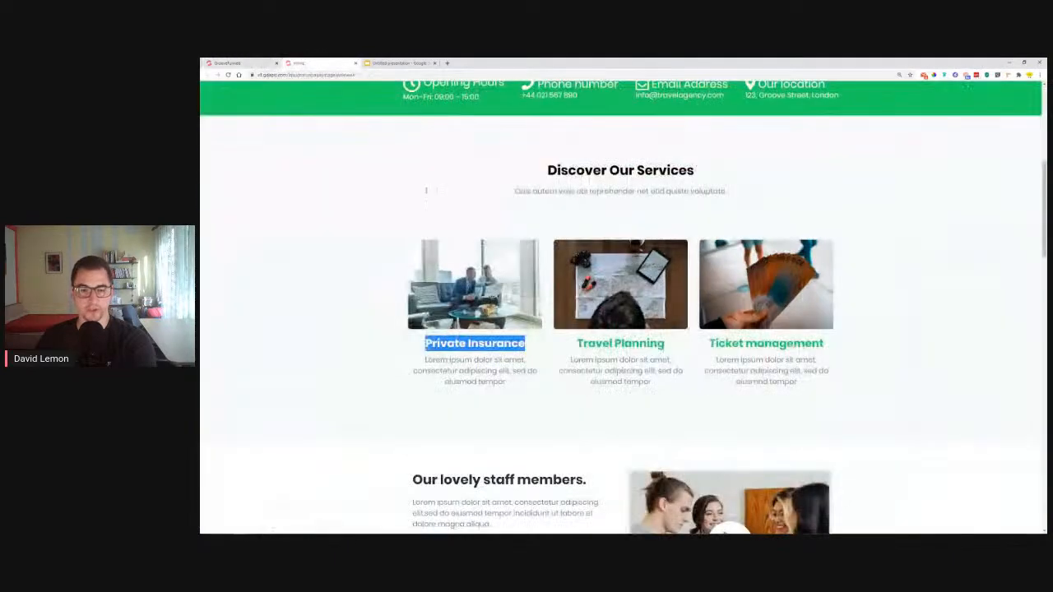
drag(577, 343, 665, 343)
key(ctrl+c)
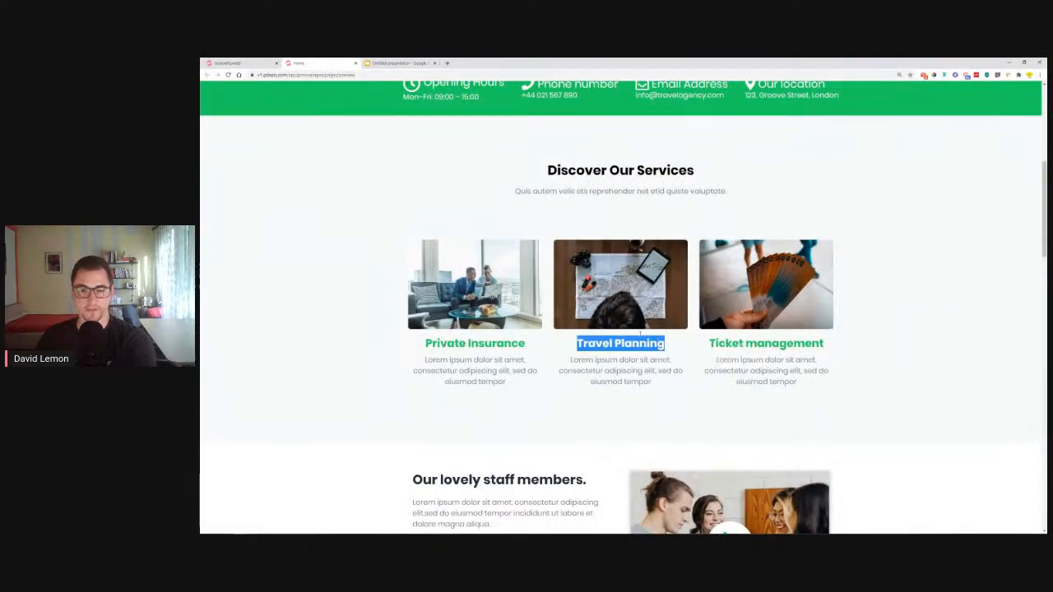
click(241, 63)
drag(541, 389, 601, 389)
right_click(582, 393)
click(603, 425)
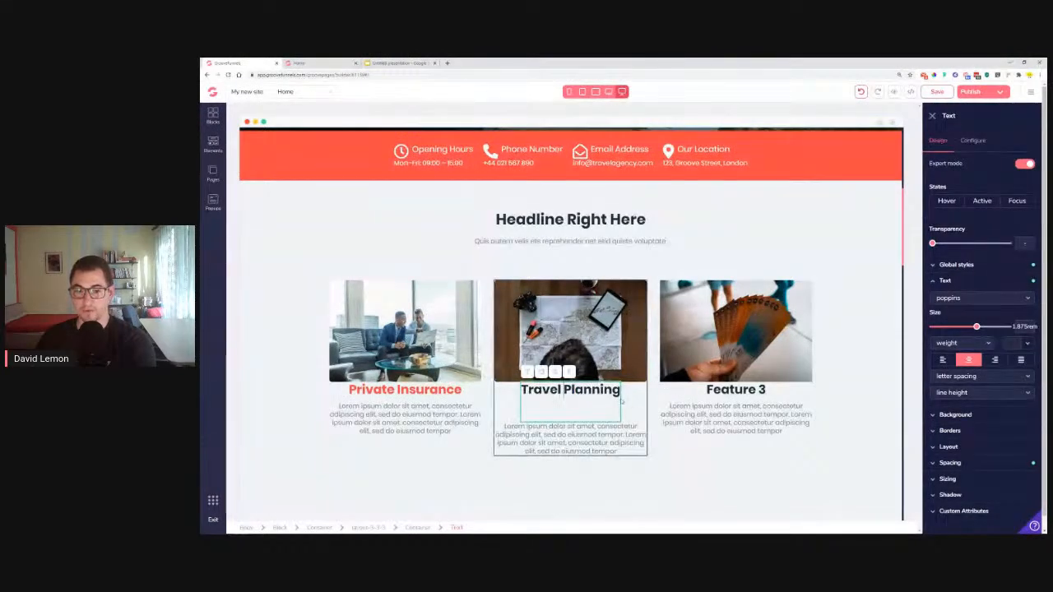
key(BackSpace)
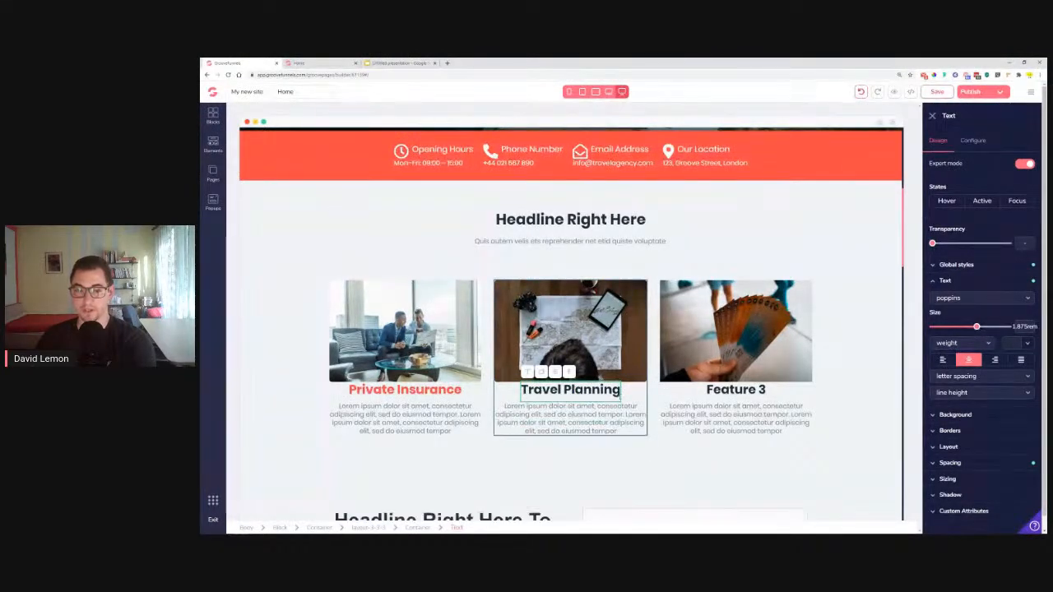
click(1018, 345)
mouse_move(1001, 392)
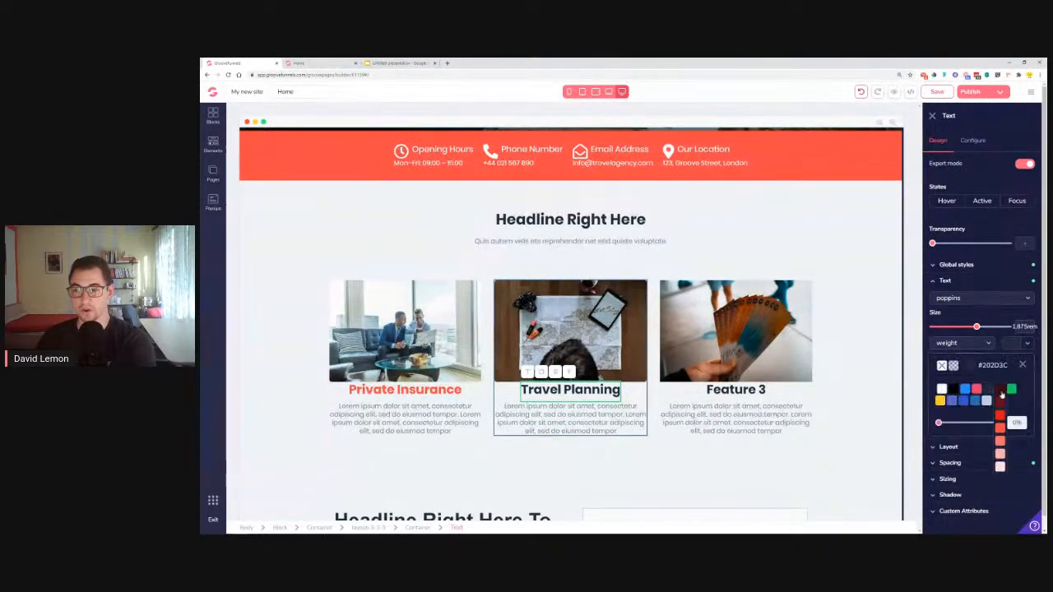
click(1001, 428)
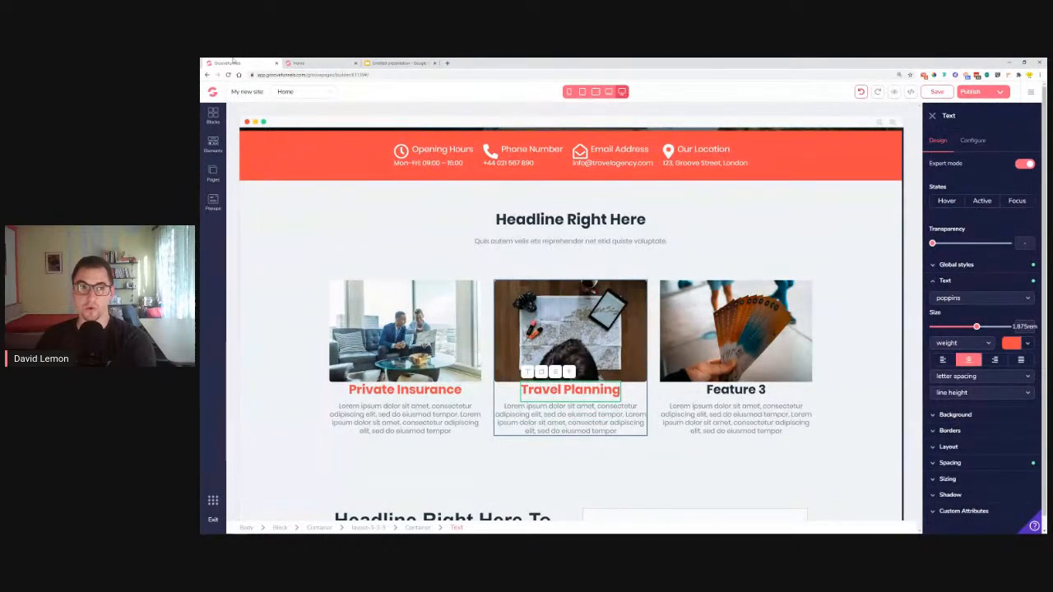
Paste 'Ticket management' over the Feature 3 heading and colour it red #FE4848
click(294, 63)
drag(708, 343, 834, 345)
click(215, 63)
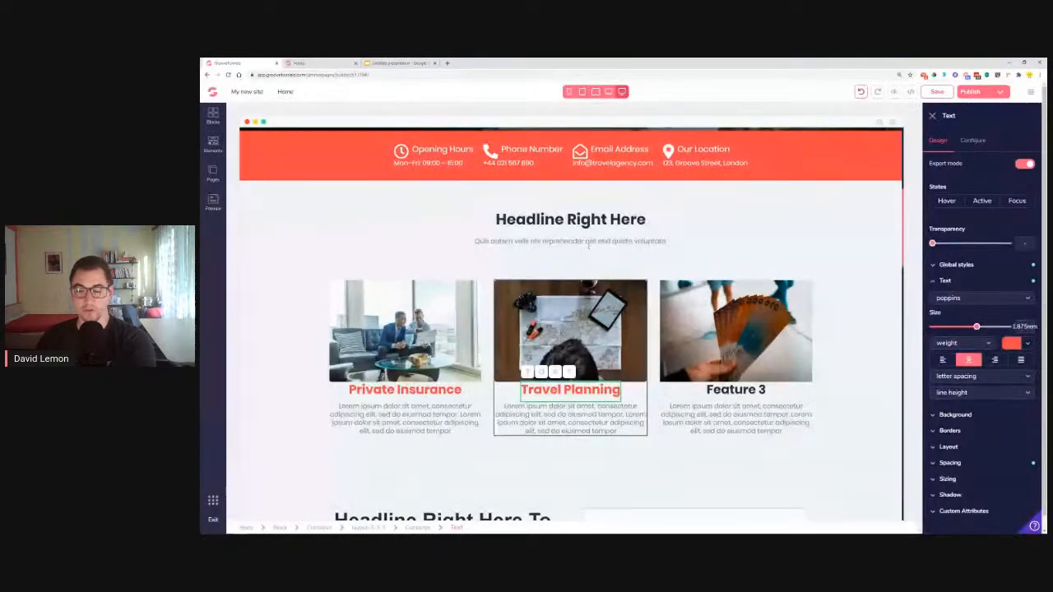
triple_click(738, 390)
right_click(738, 389)
click(721, 390)
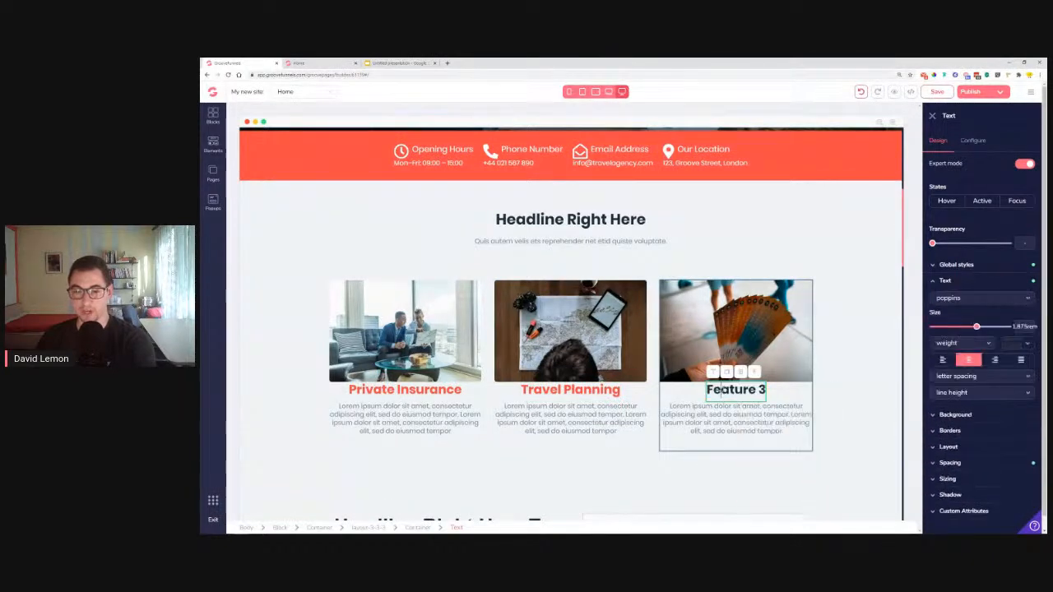
triple_click(735, 390)
right_click(729, 388)
click(741, 426)
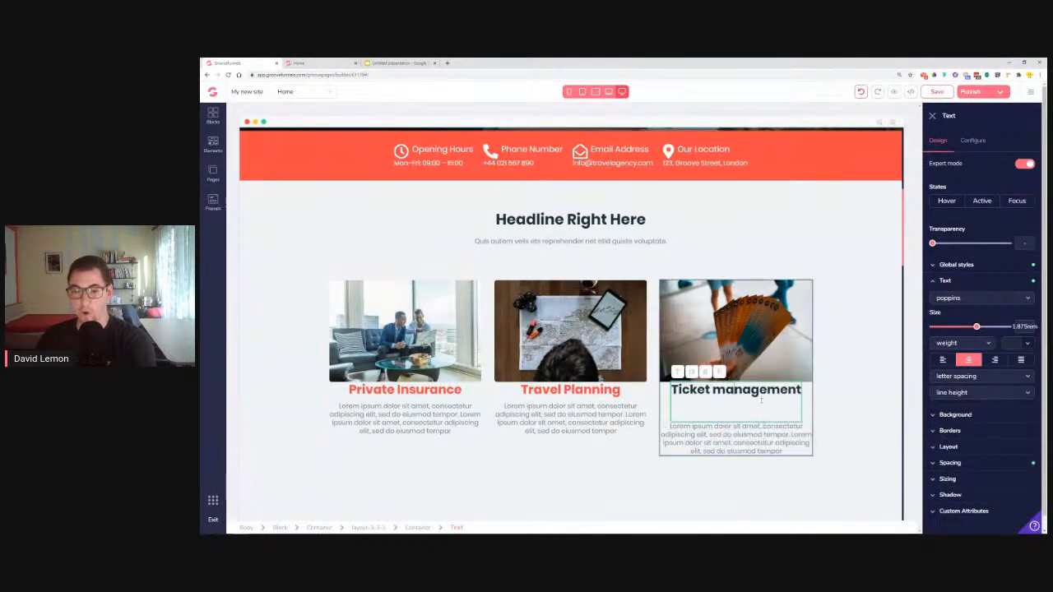
key(BackSpace)
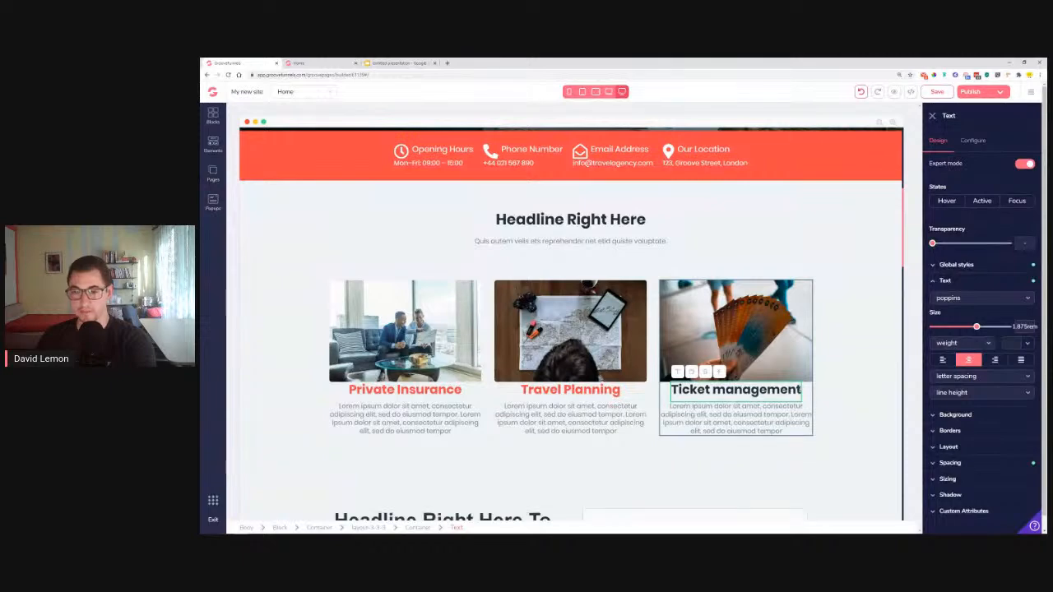
click(1027, 343)
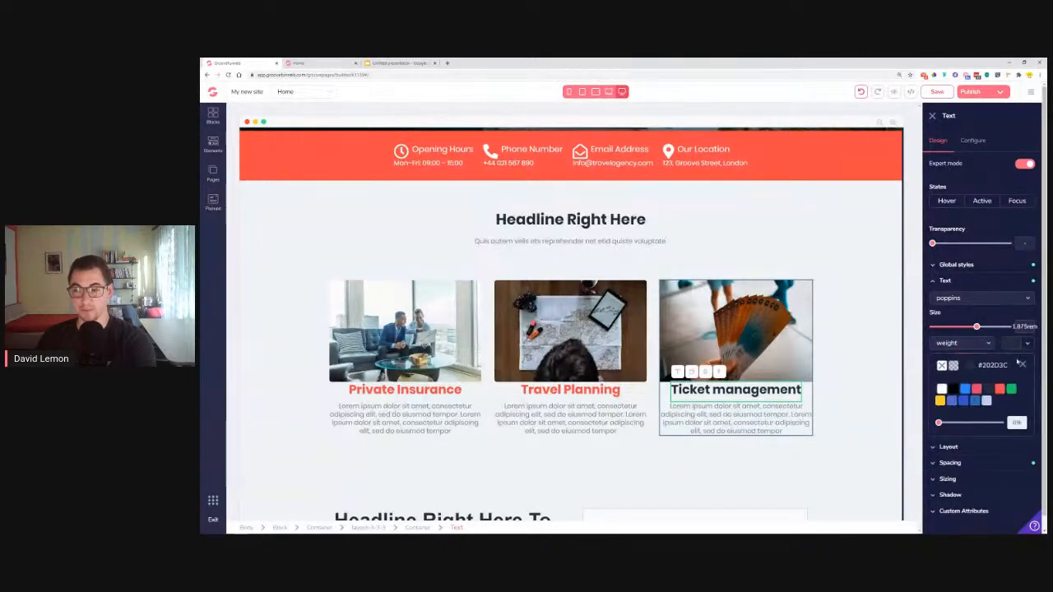
mouse_move(1001, 393)
click(1001, 428)
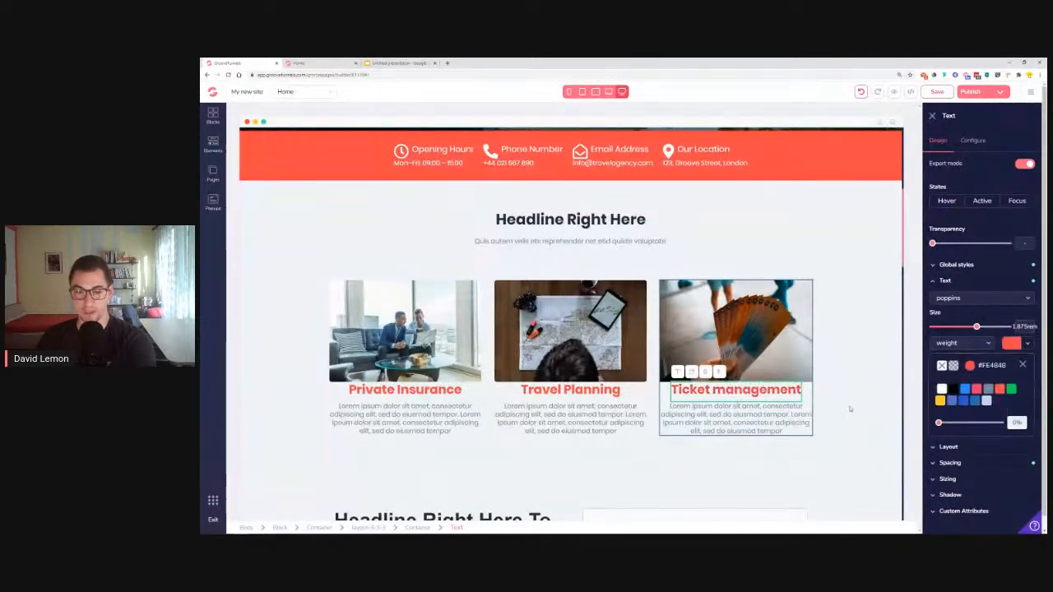
click(708, 463)
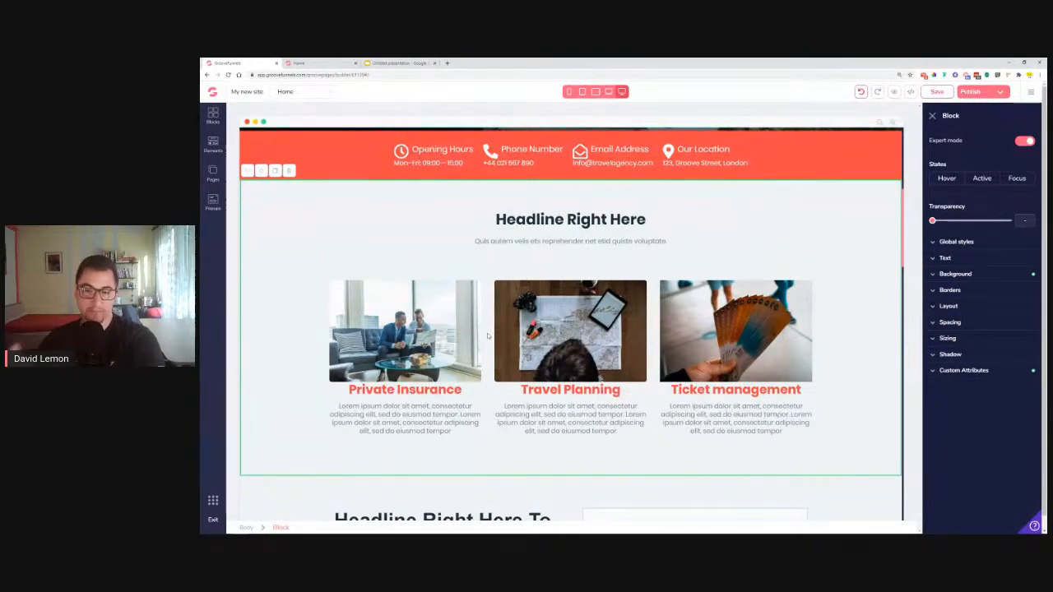
Copy the 'Our lovely staff members.' heading from the live reference site
scroll(326, 321, down, 3)
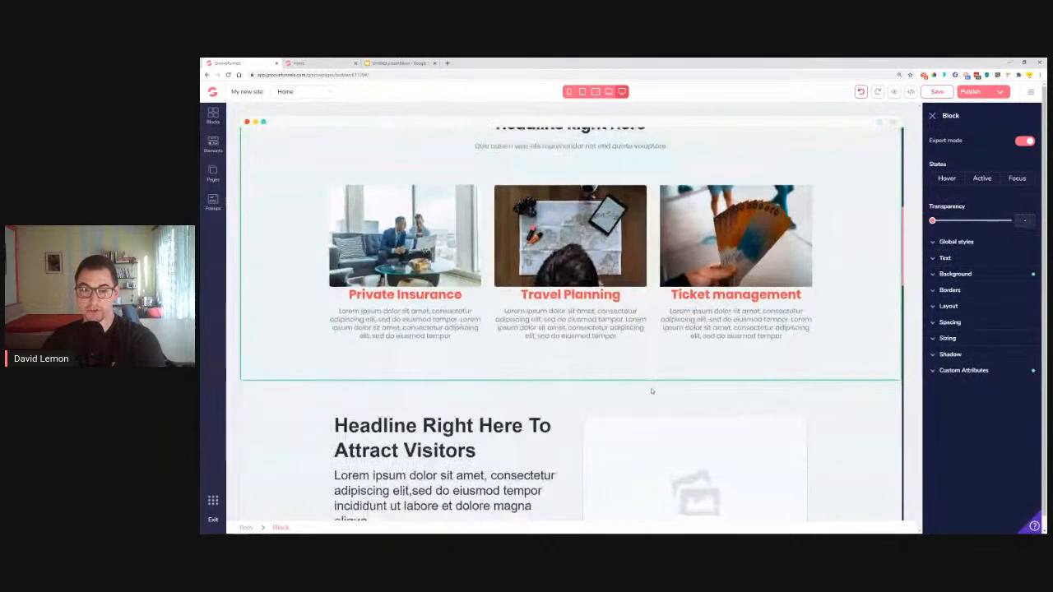
scroll(311, 324, up, 2)
scroll(311, 324, up, 3)
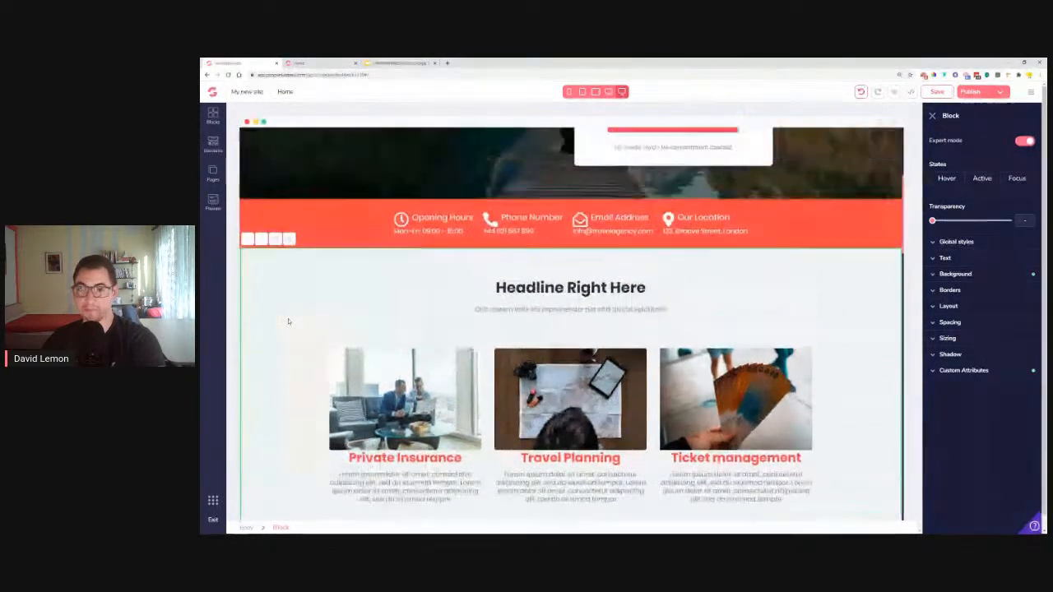
scroll(289, 332, down, 4)
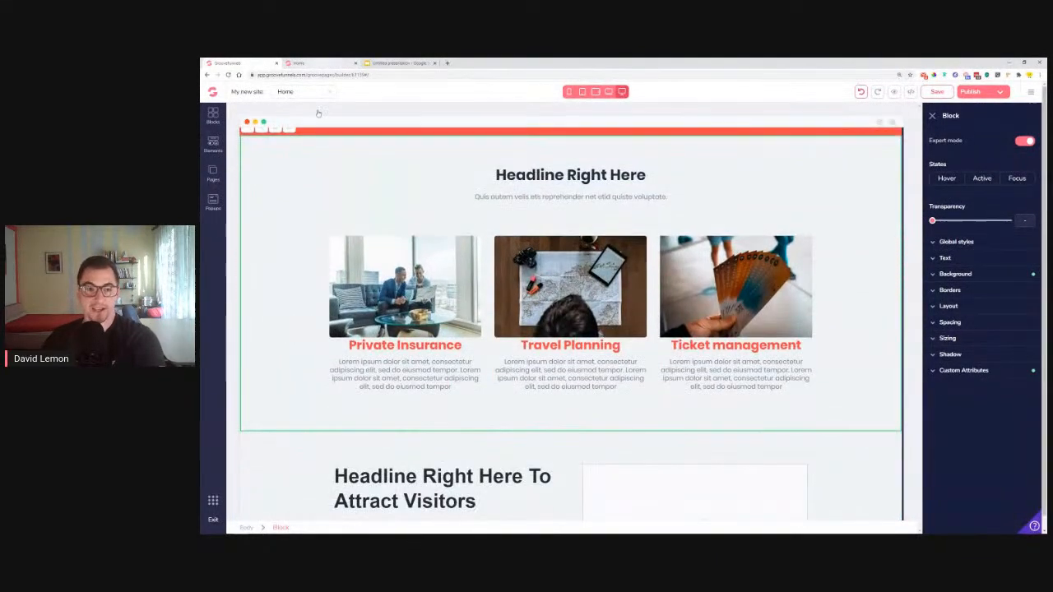
click(303, 63)
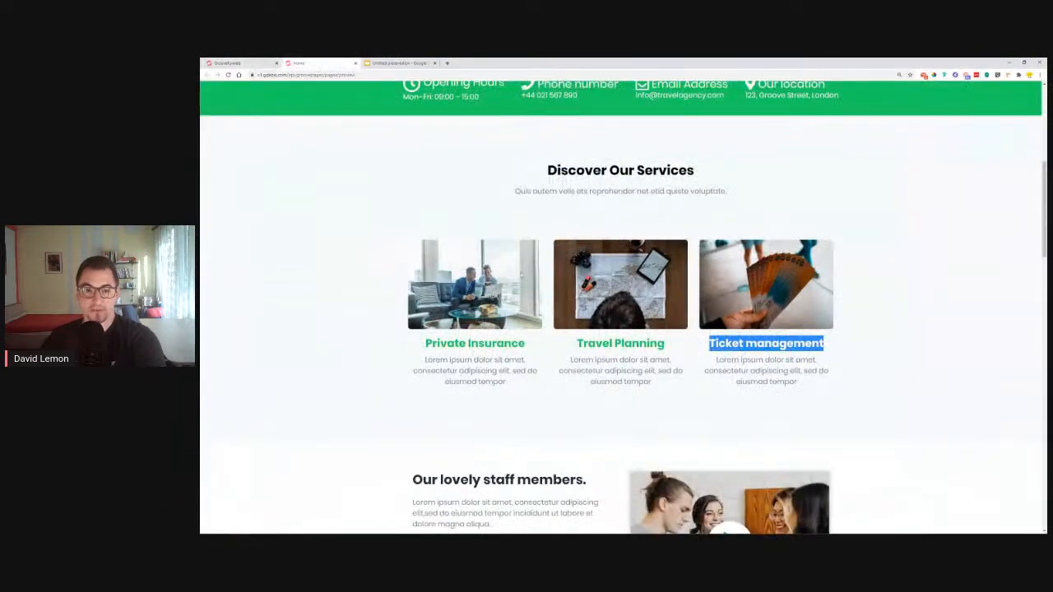
click(706, 423)
scroll(299, 392, down, 4)
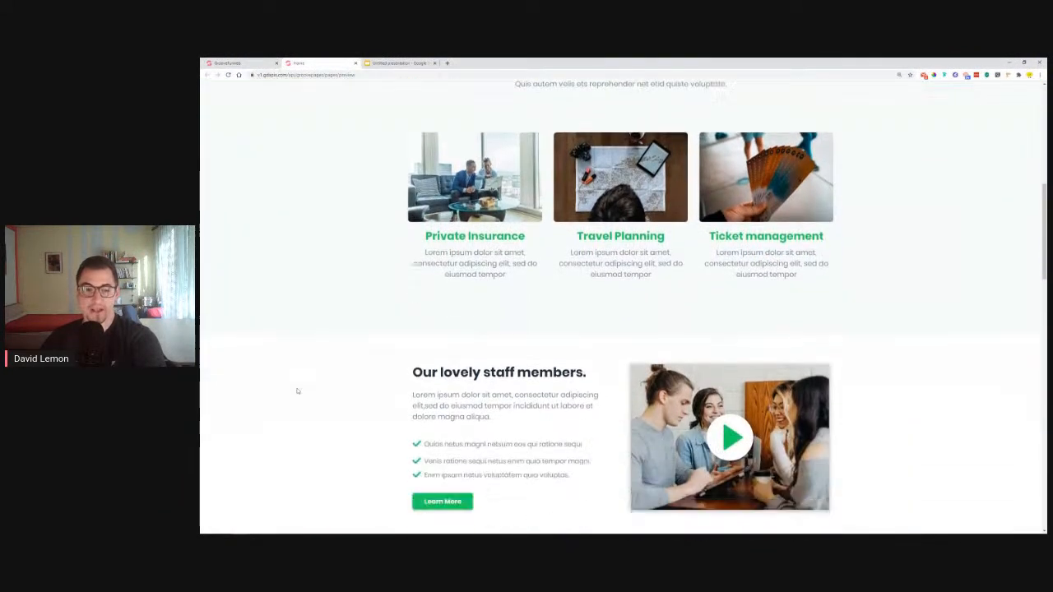
drag(377, 309, 414, 298)
right_click(415, 298)
click(439, 306)
Paste it over the Attract Visitors headline and apply Black section Title at 2.25rem
click(222, 63)
scroll(571, 323, down, 3)
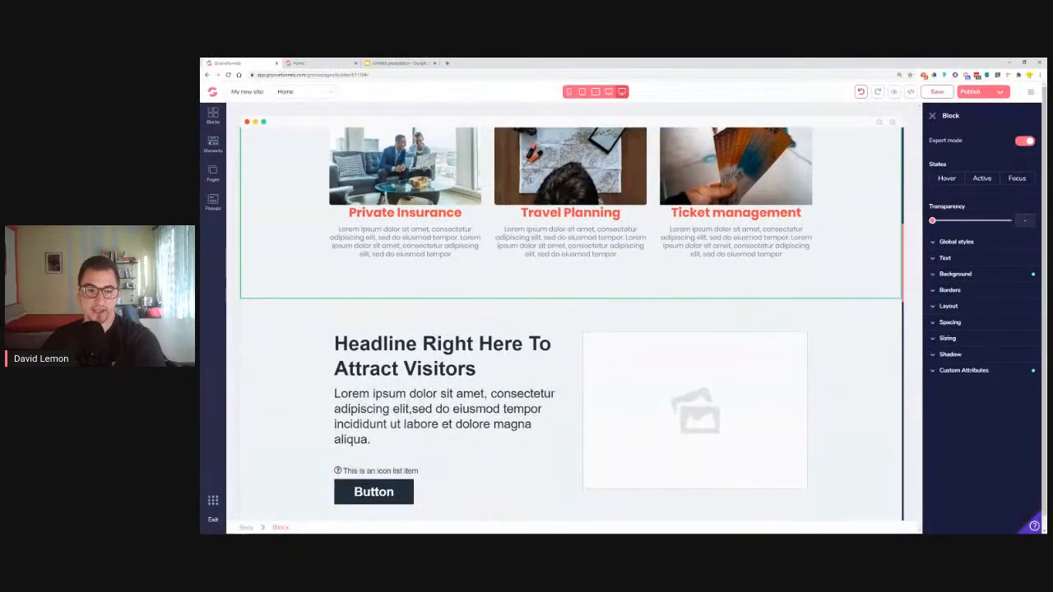
triple_click(422, 366)
right_click(423, 368)
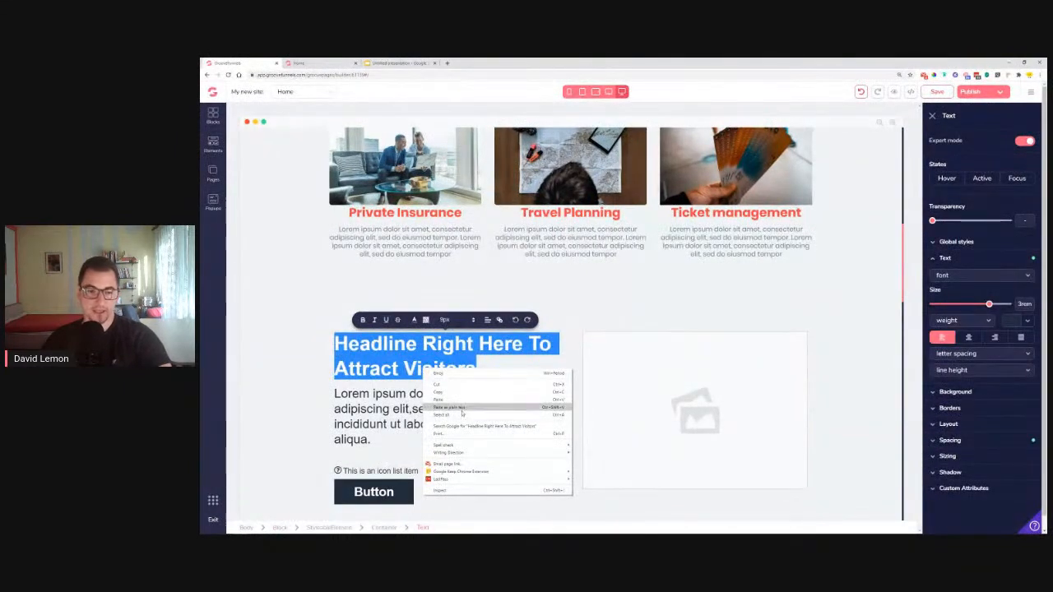
click(459, 401)
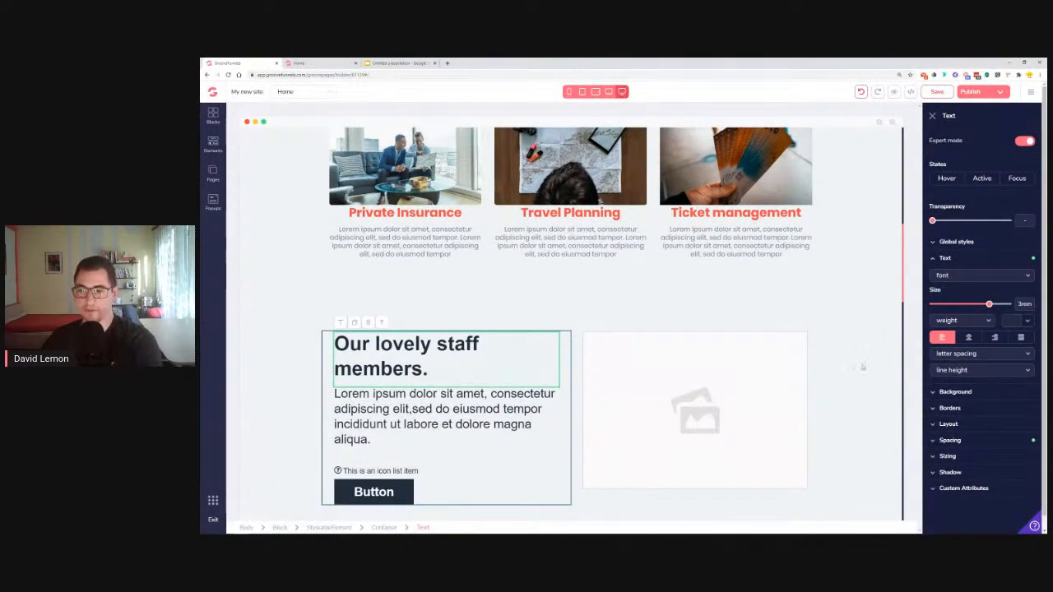
click(957, 242)
click(970, 263)
click(966, 292)
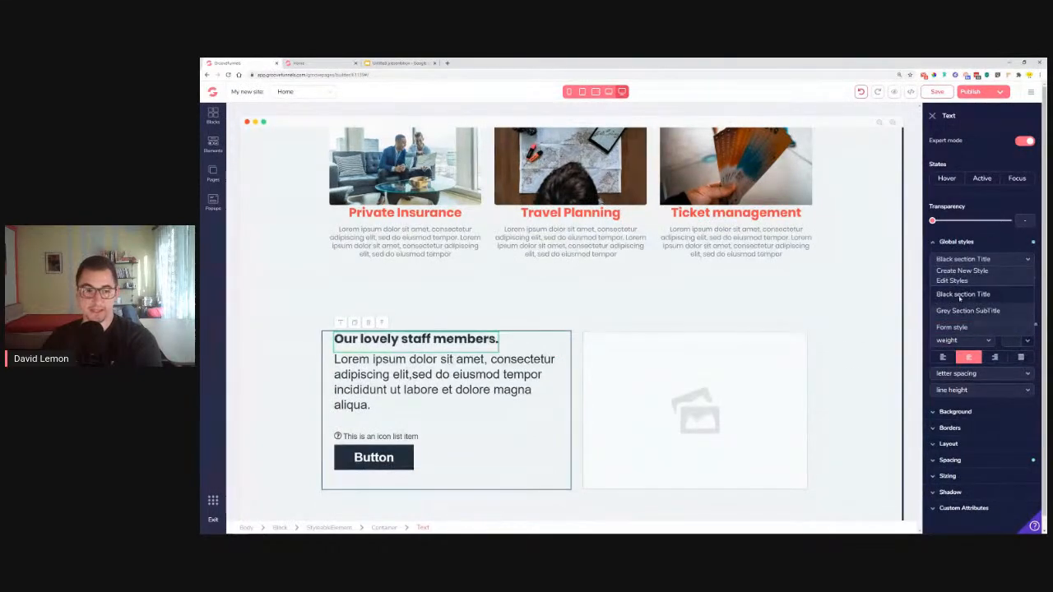
drag(976, 325, 983, 325)
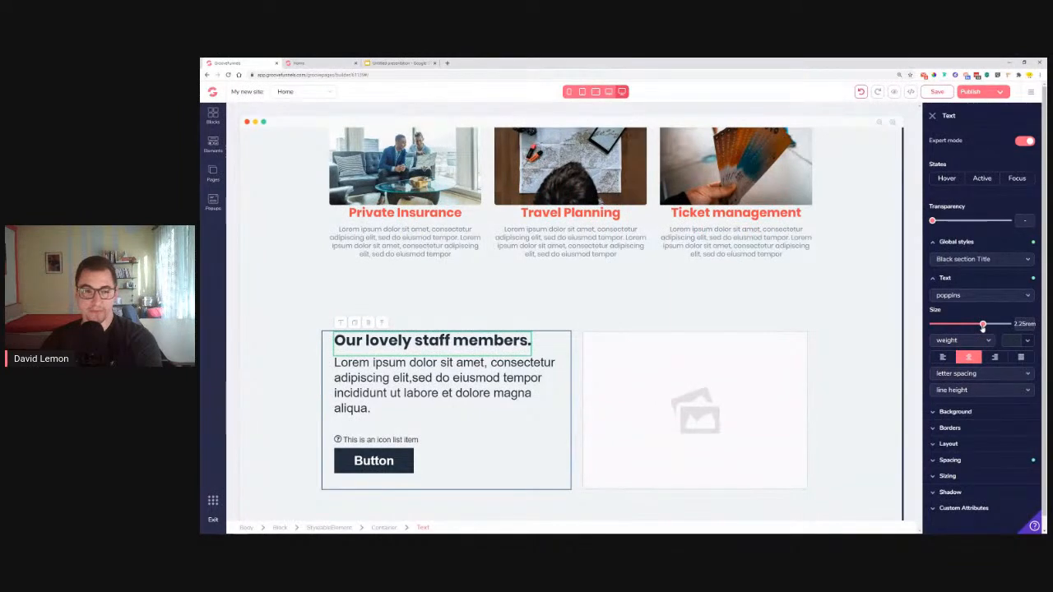
Style the staff section paragraph as Grey Section SubTitle, left-aligned, sized 1.25rem
click(325, 62)
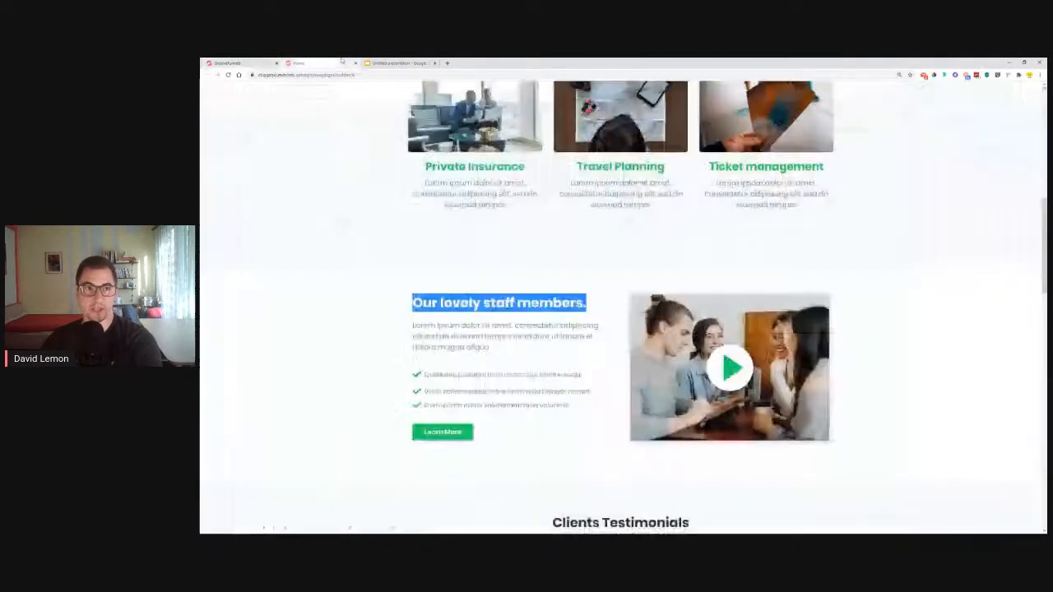
click(254, 64)
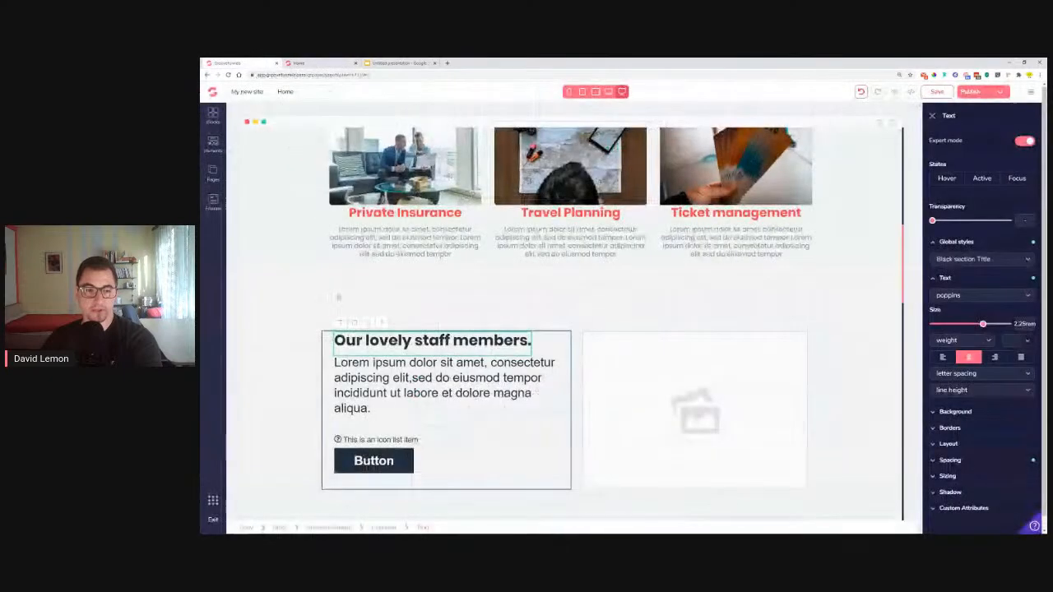
click(959, 243)
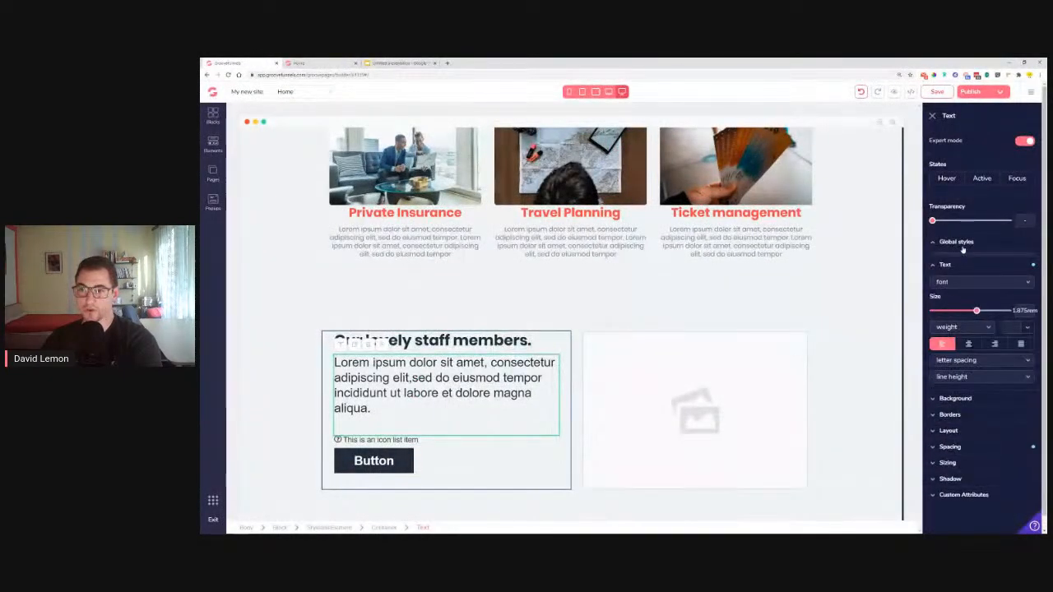
click(966, 260)
click(968, 311)
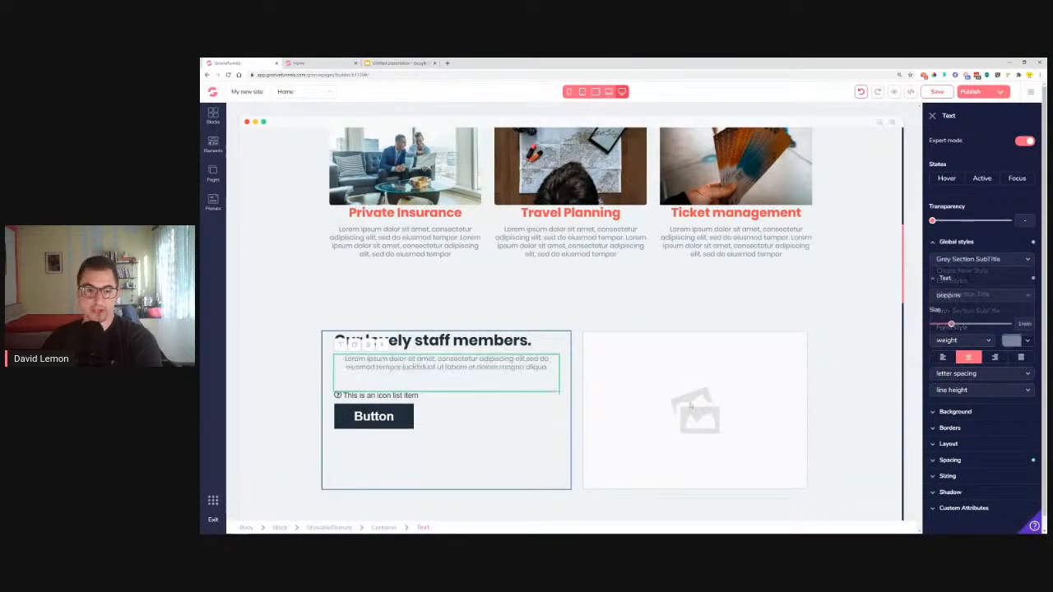
click(943, 358)
drag(953, 326, 966, 327)
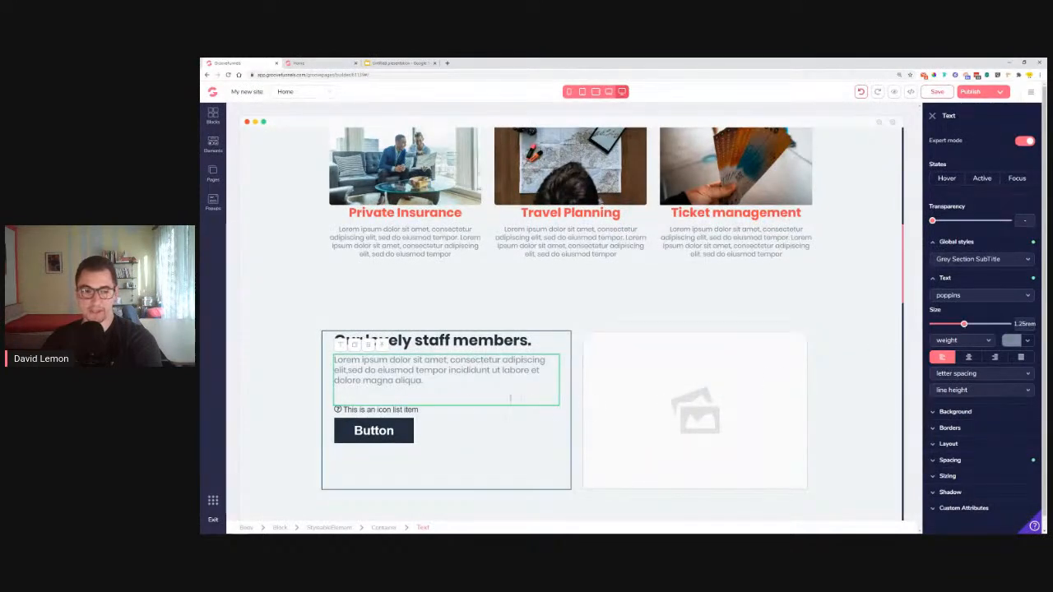
scroll(323, 247, up, 10)
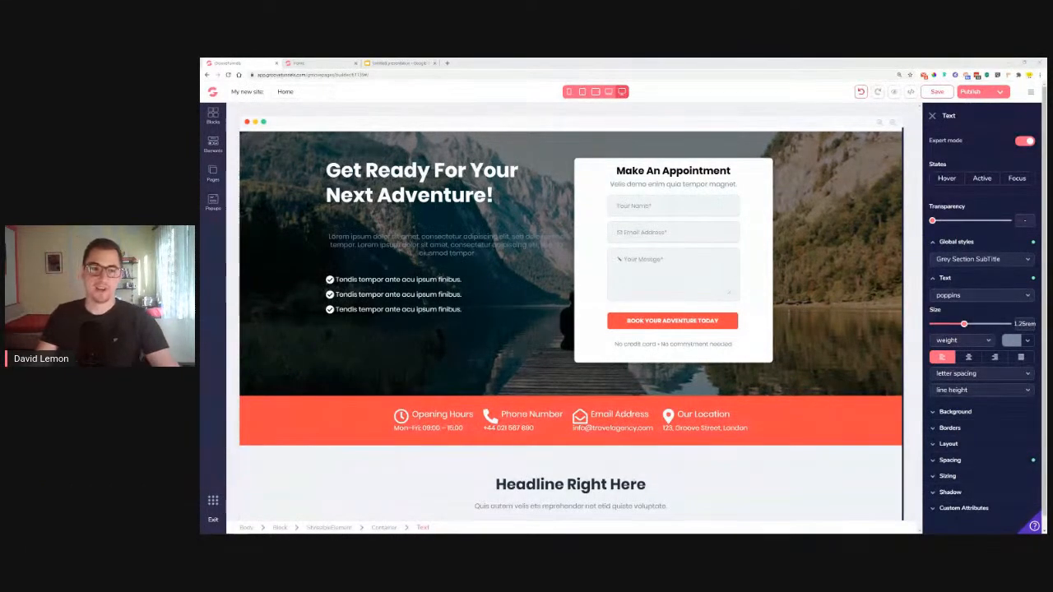
Make the hero's lorem ipsum paragraph white and left-aligned
click(444, 245)
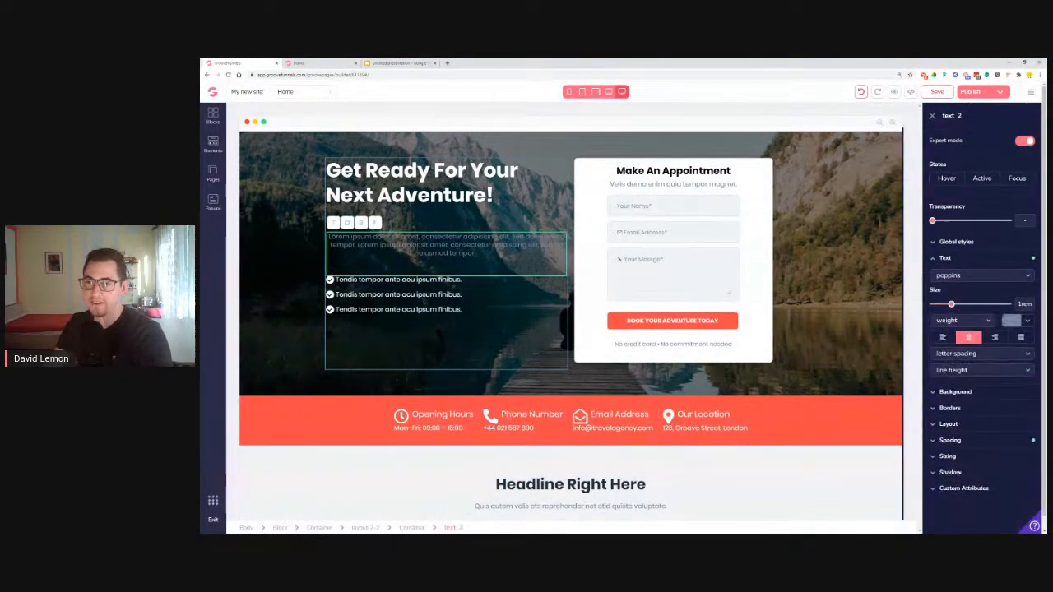
click(1012, 320)
click(942, 366)
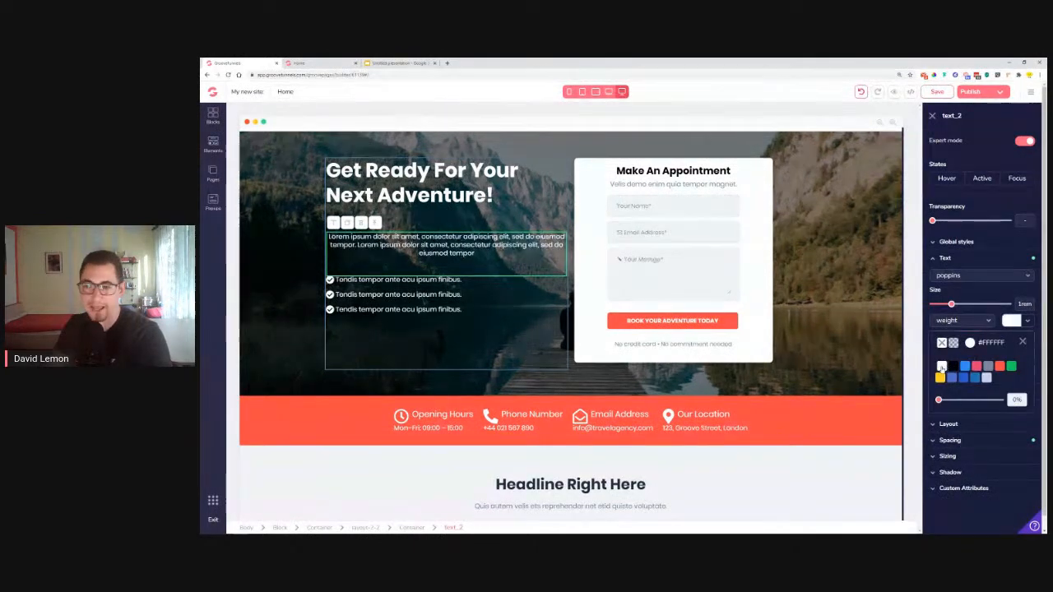
click(1024, 344)
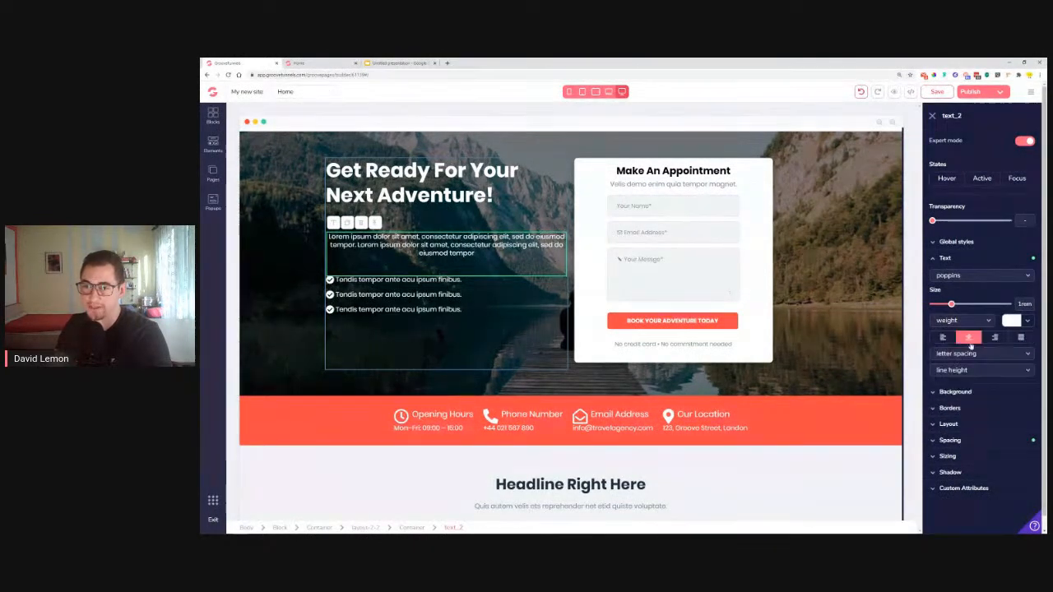
click(947, 337)
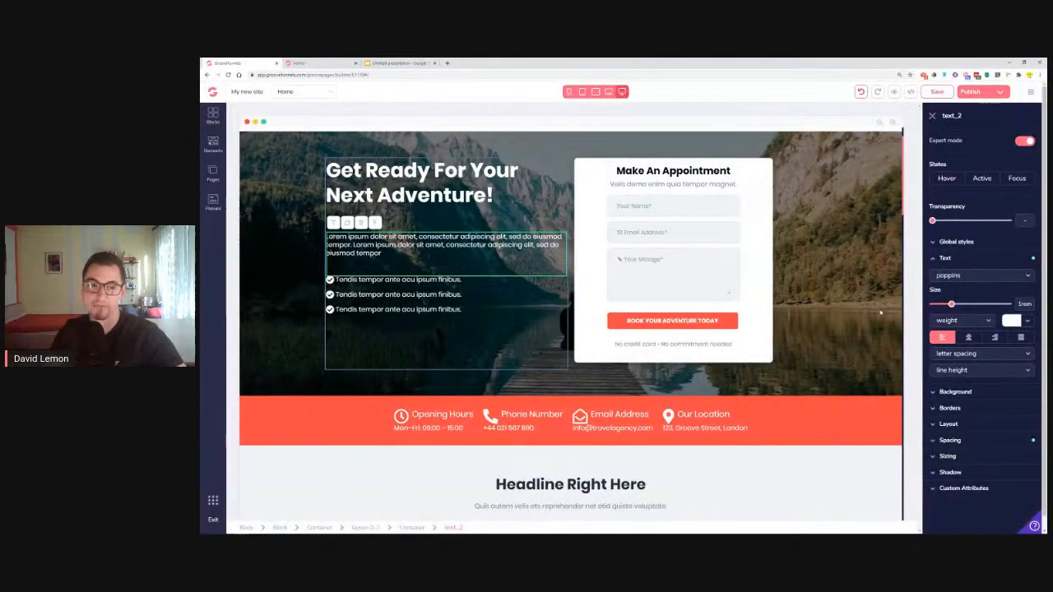
Scroll down past the services cards to the 'Our lovely staff members.' section
scroll(881, 313, down, 5)
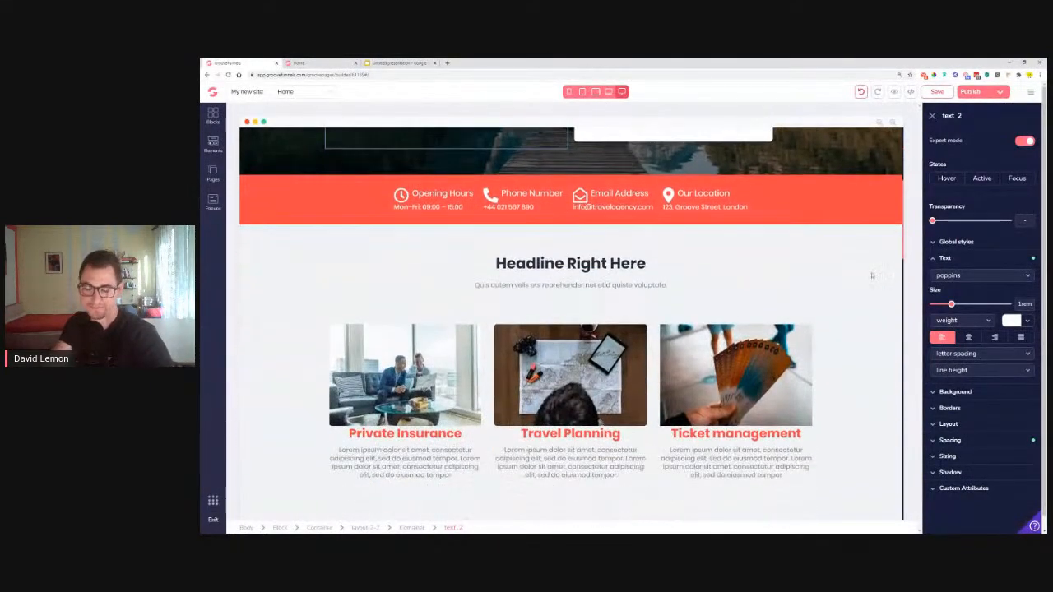
scroll(854, 260, down, 2)
scroll(877, 405, down, 3)
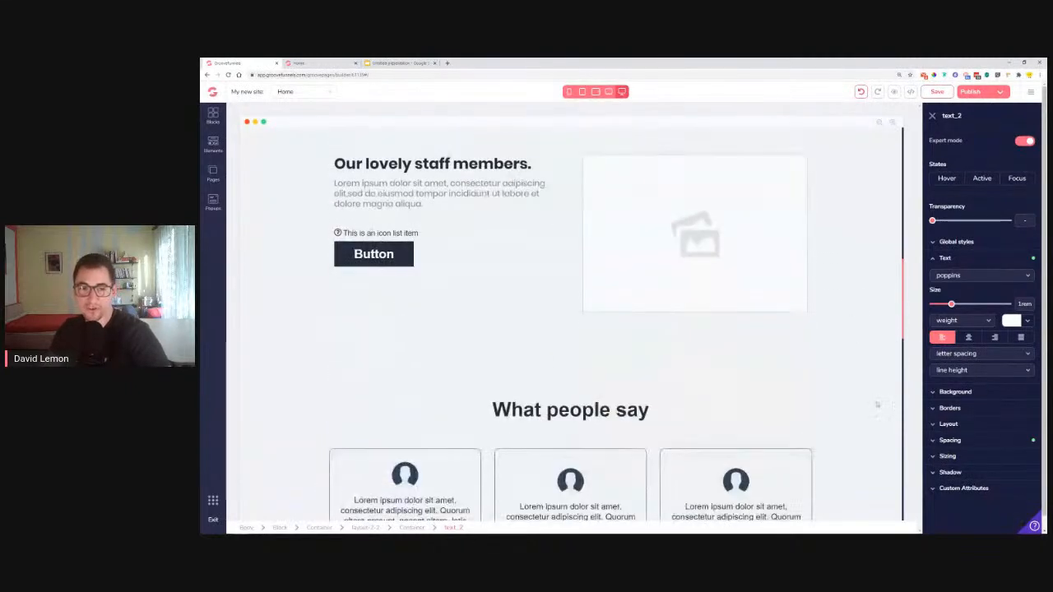
scroll(824, 349, down, 2)
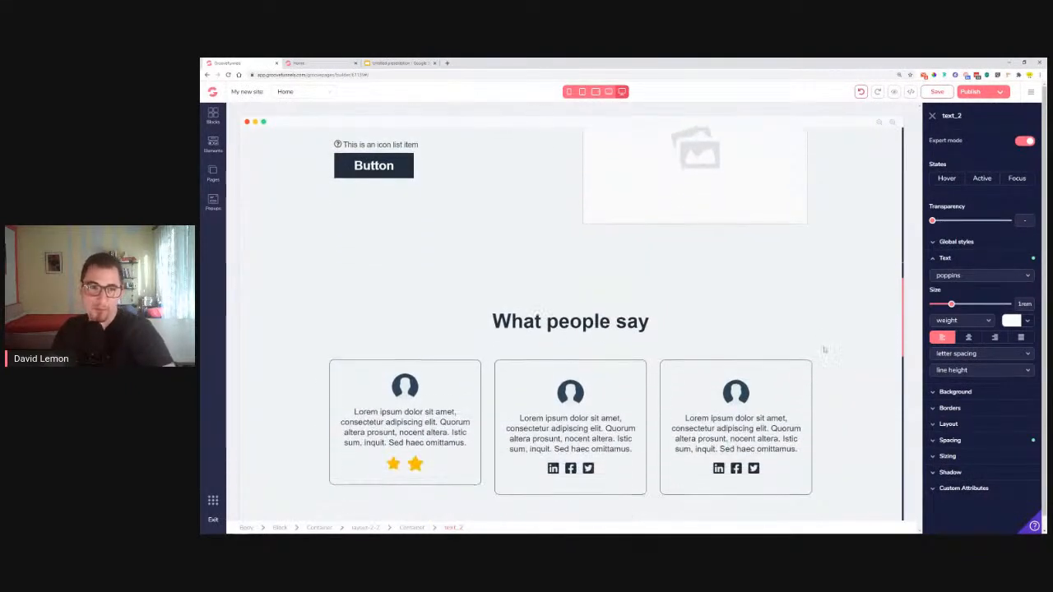
scroll(843, 296, up, 3)
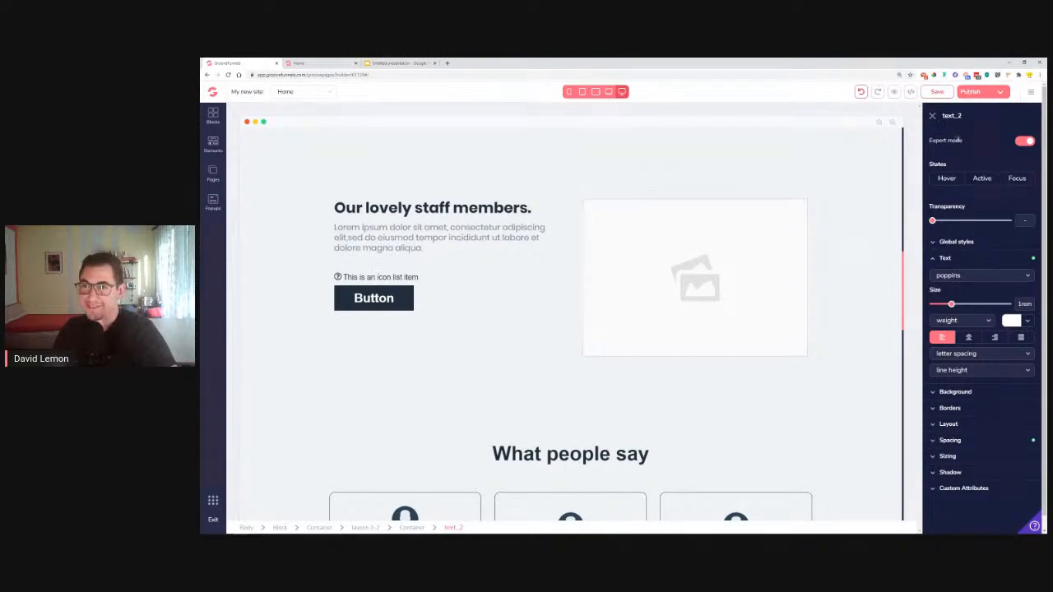
Paste 'Quias netus magni netsum eos qui ratione sequi' from the reference site into the icon list item
click(937, 91)
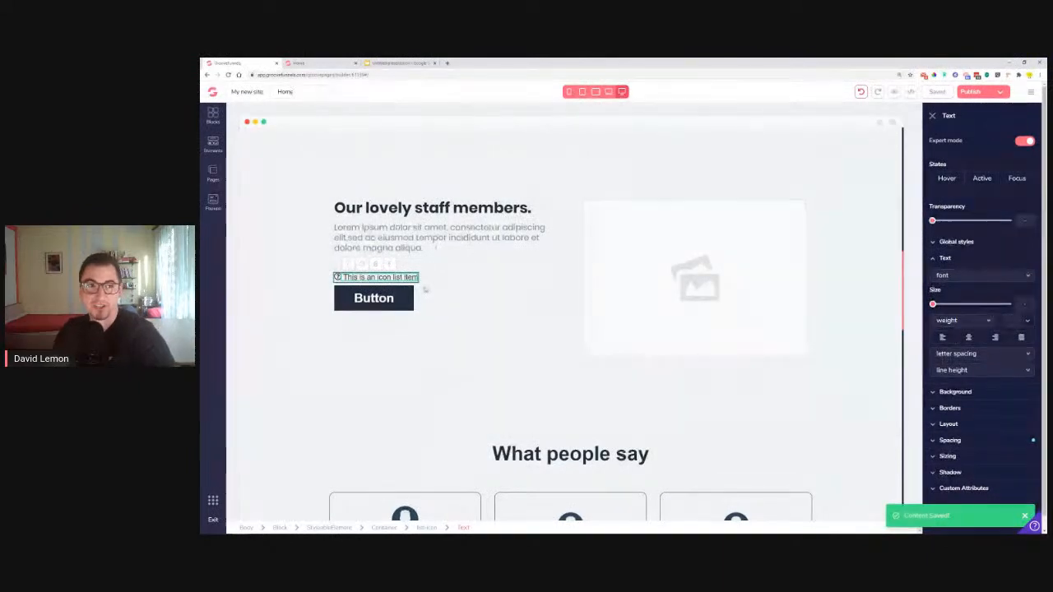
click(313, 62)
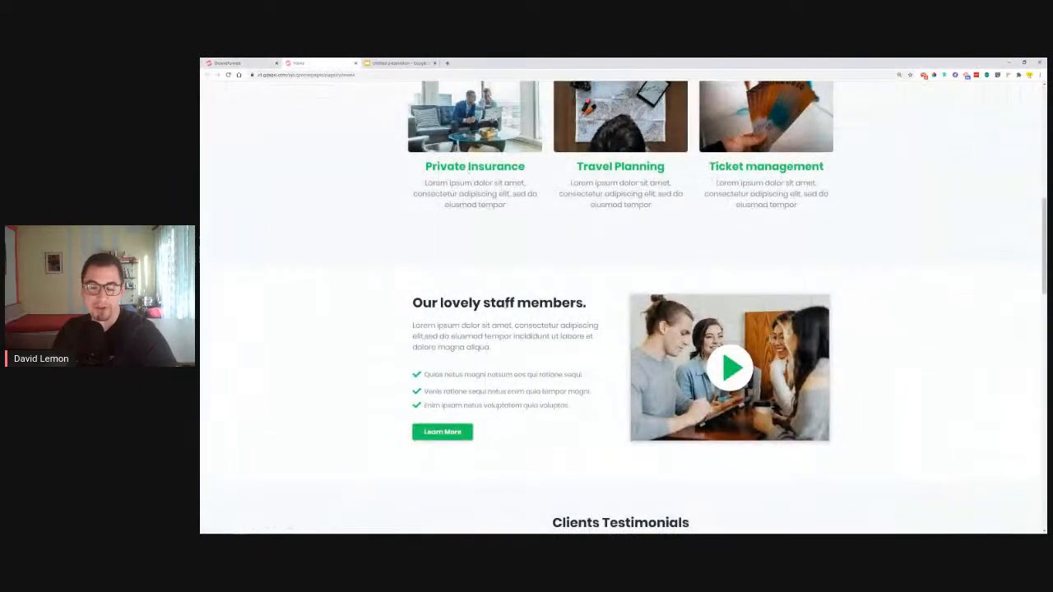
drag(424, 375, 581, 375)
right_click(582, 376)
click(601, 383)
scroll(408, 379, up, 5)
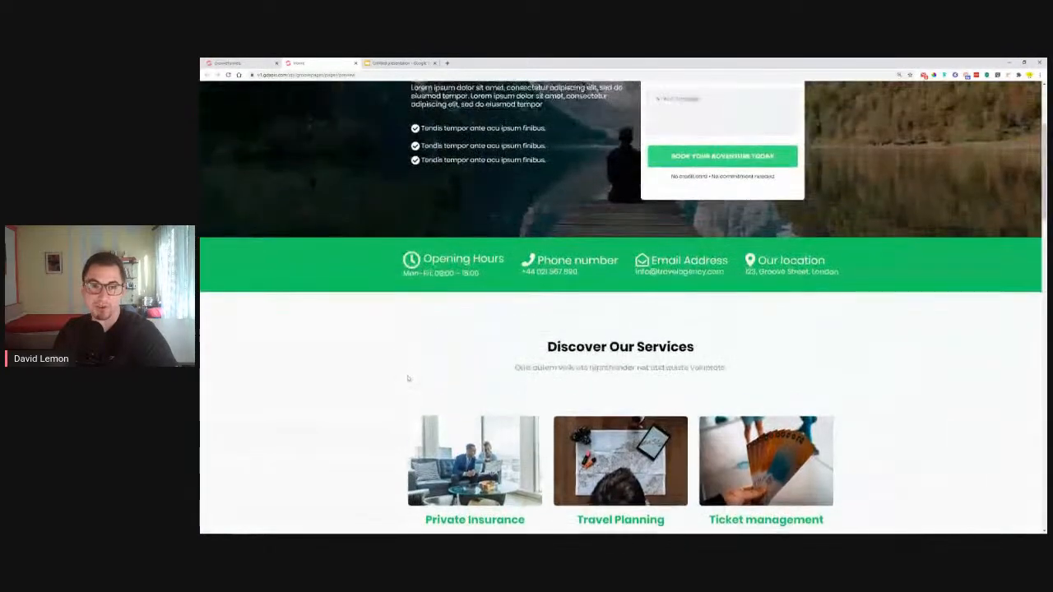
click(240, 63)
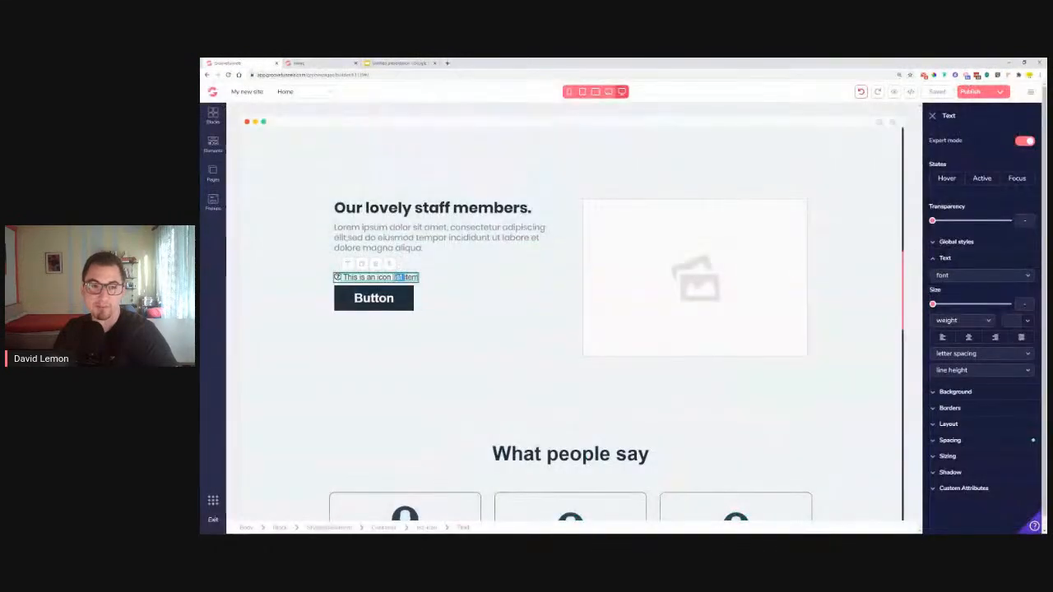
right_click(396, 278)
click(422, 312)
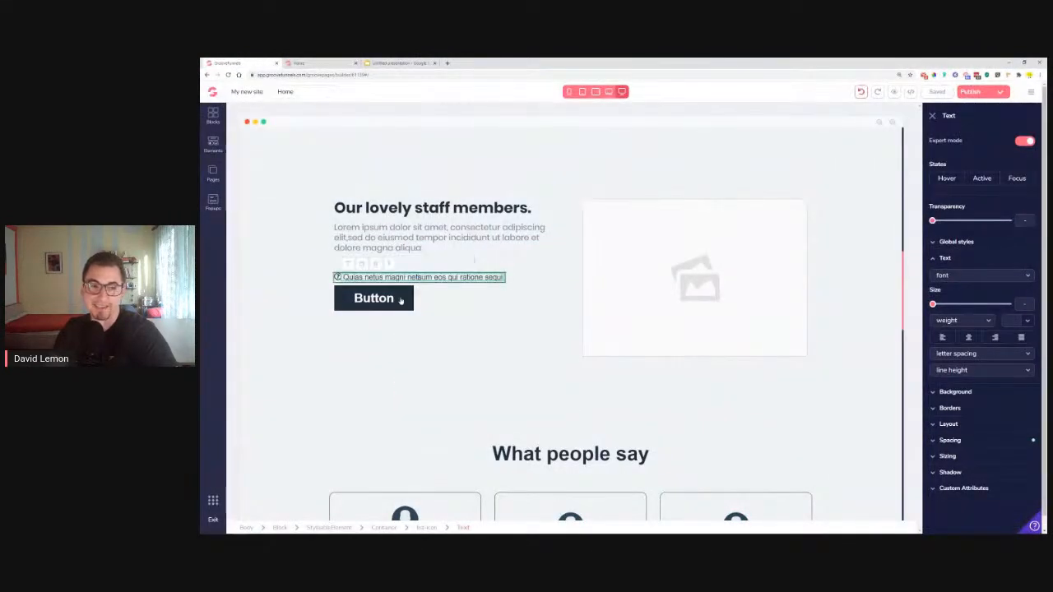
Style the list text in Poppins with the Grey Section SubTitle global style at 1.125rem
click(979, 274)
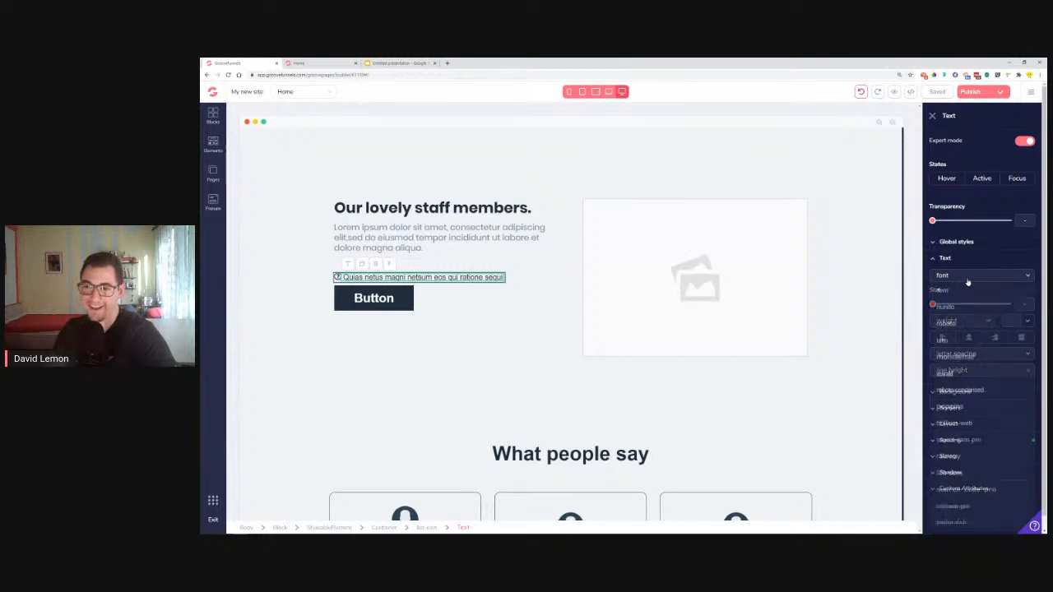
click(960, 412)
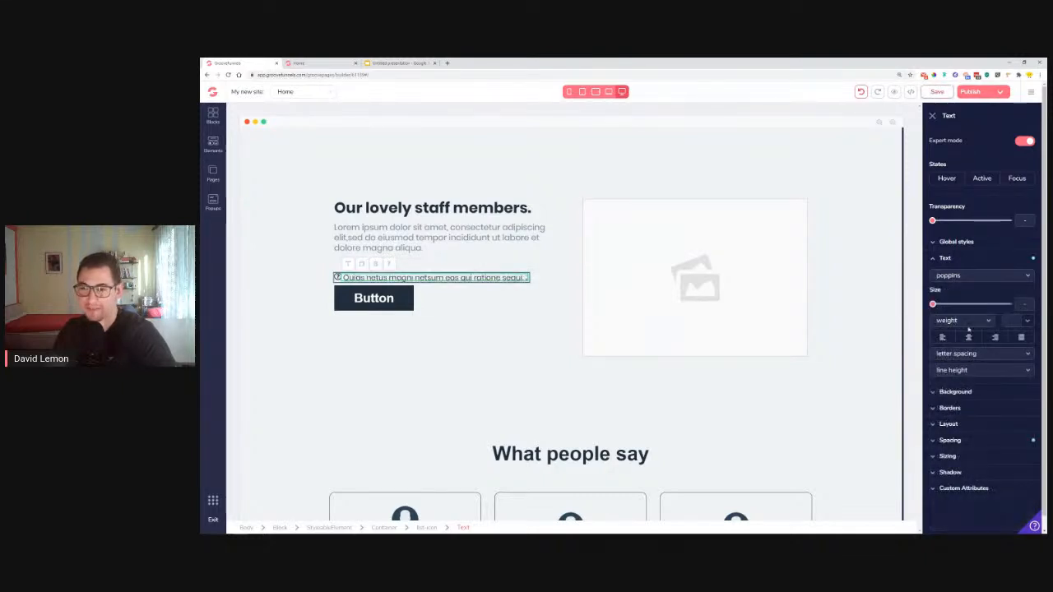
click(1027, 322)
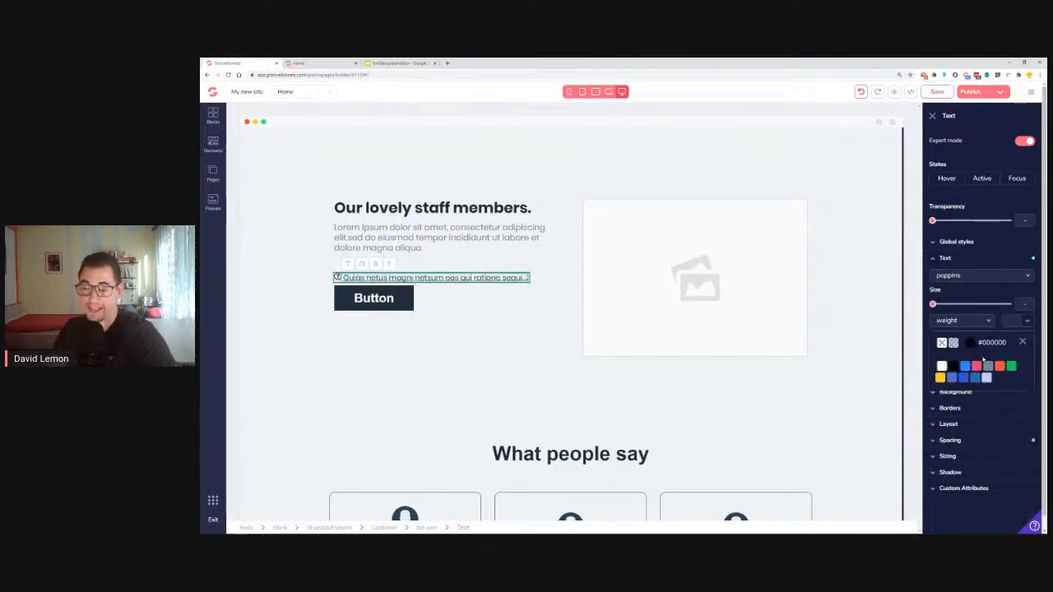
click(1023, 342)
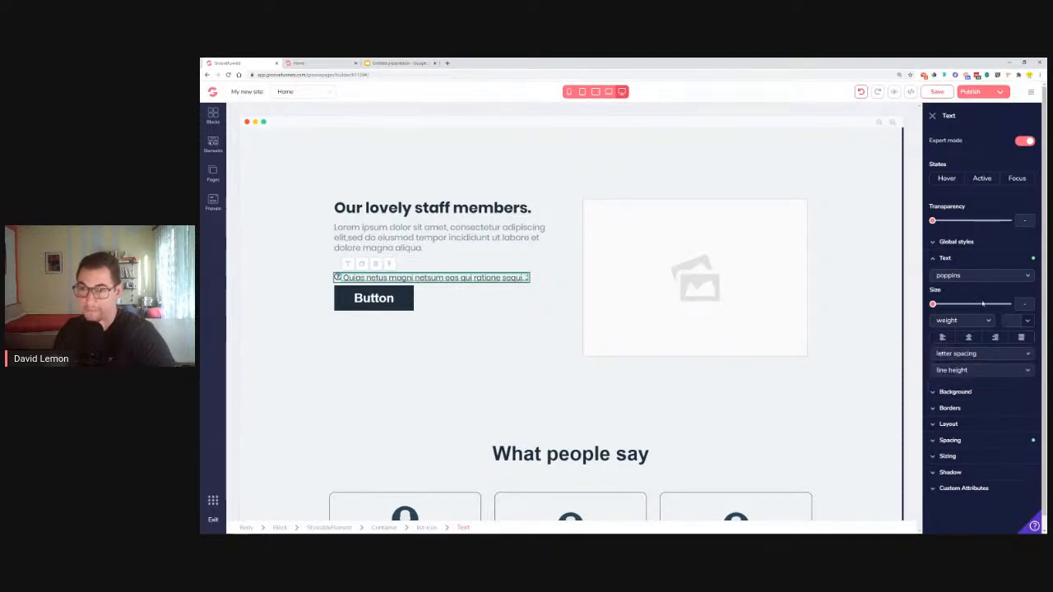
click(958, 243)
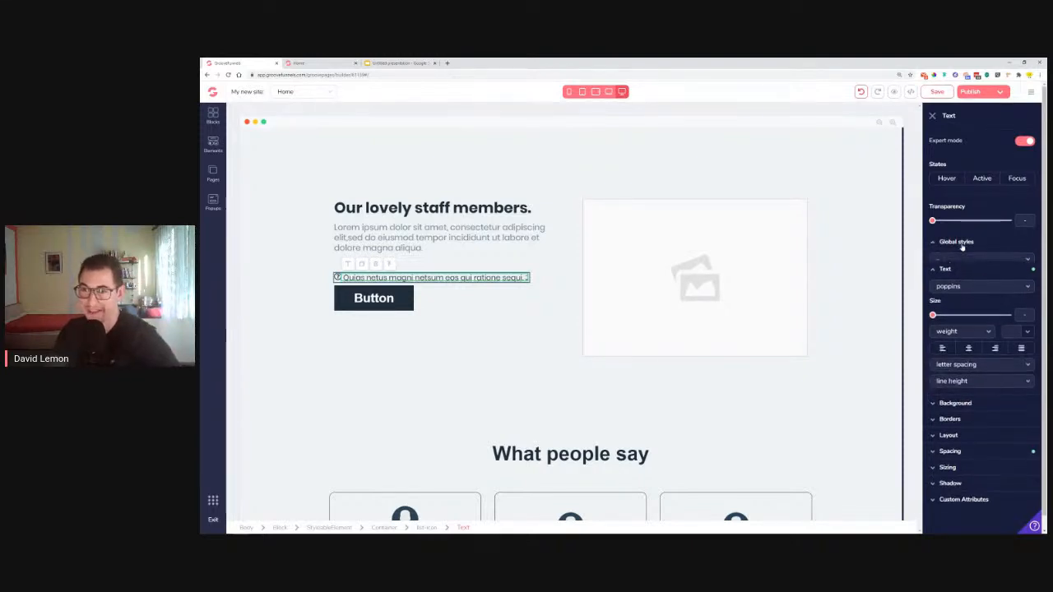
click(969, 260)
click(972, 311)
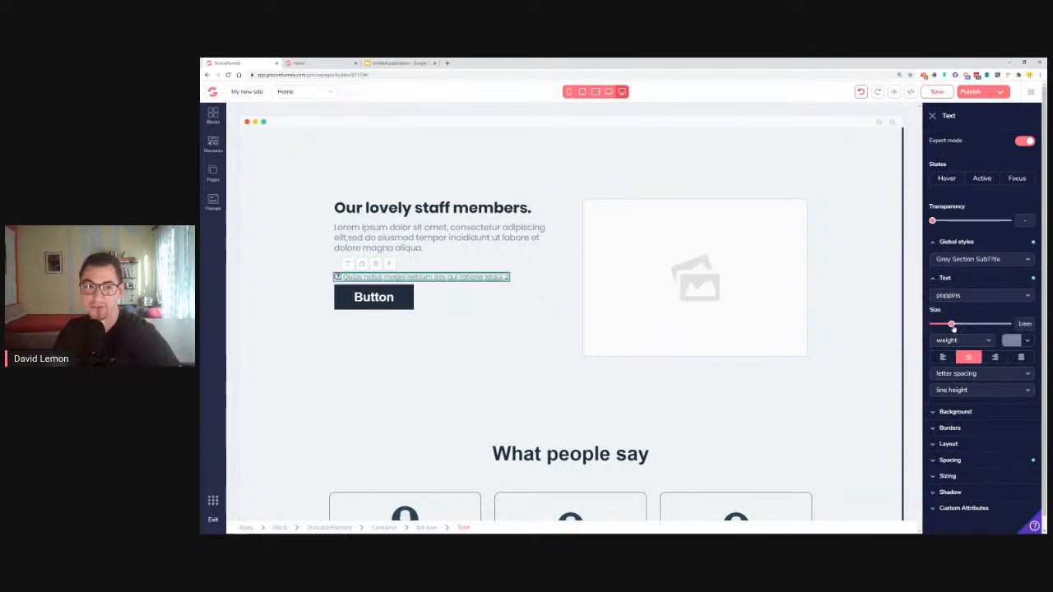
drag(952, 325, 958, 325)
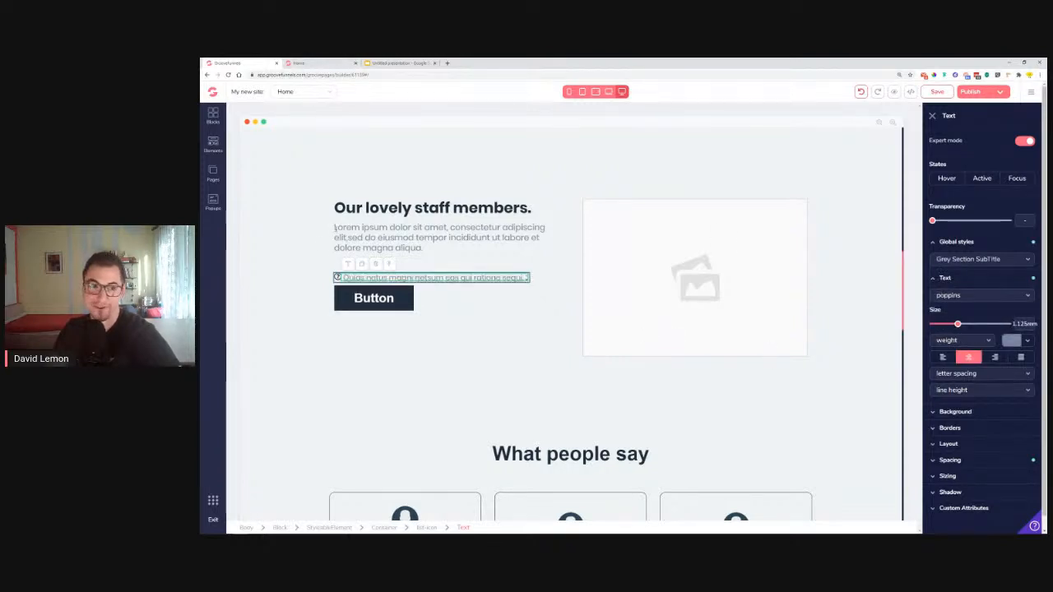
click(339, 278)
Replace the list icon with a red check mark and shrink it from 2.25rem to 1.5rem
click(972, 140)
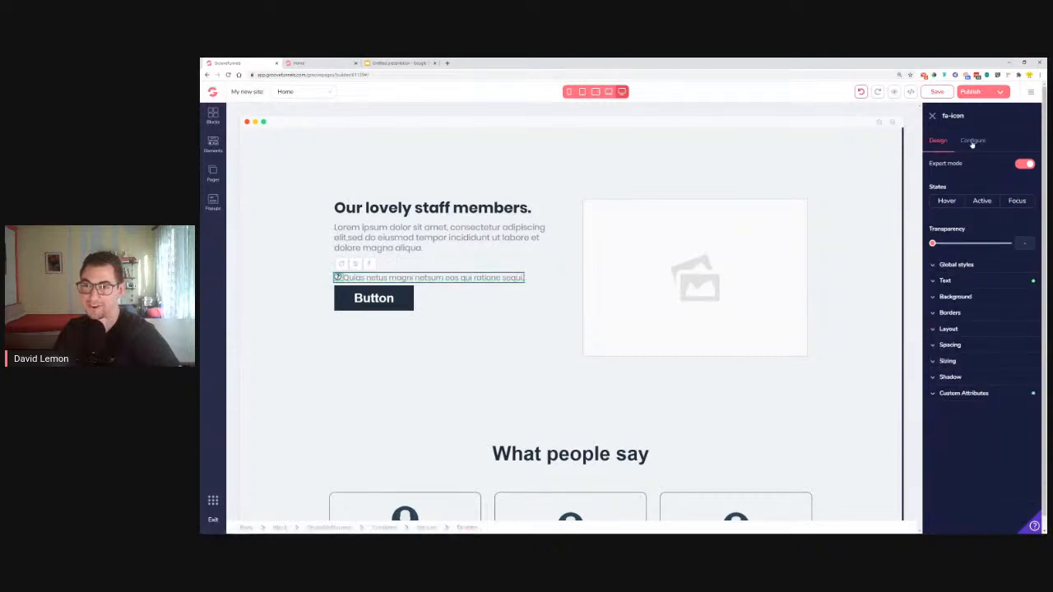
scroll(999, 247, down, 1)
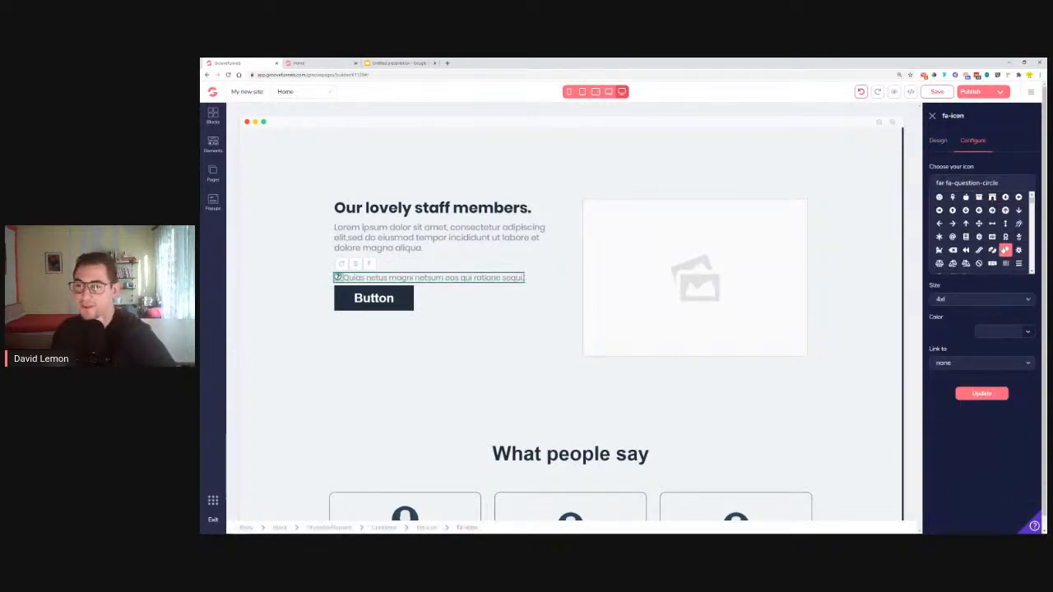
scroll(1003, 243, down, 2)
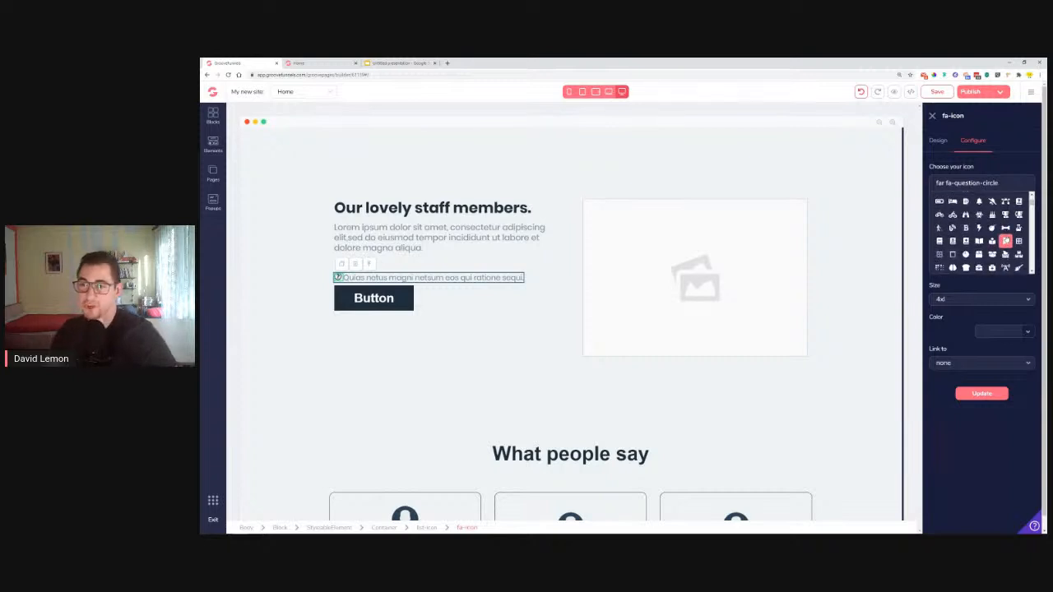
drag(998, 183, 909, 200)
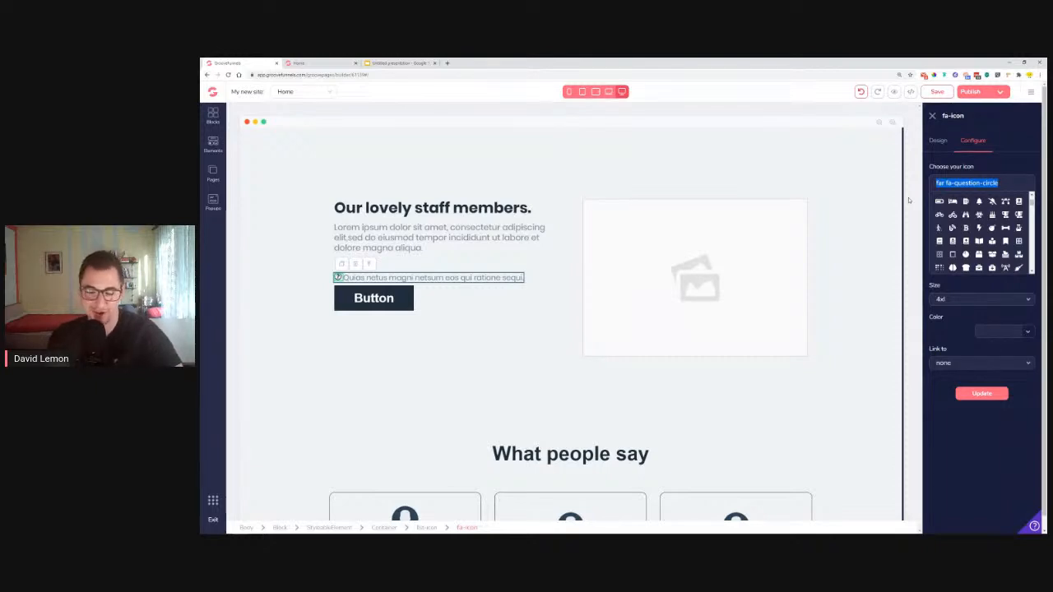
text(che)
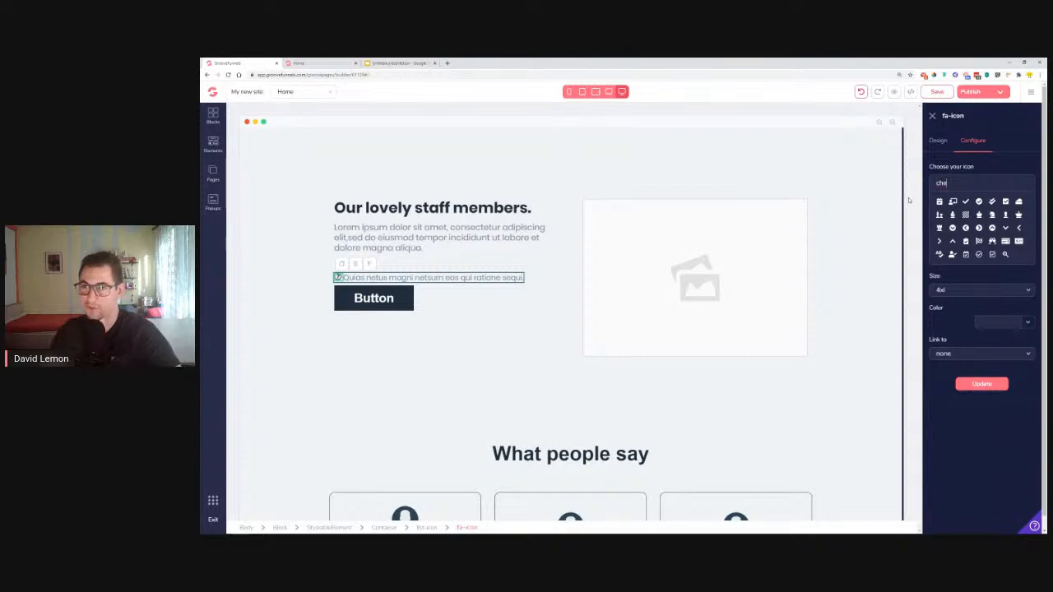
click(982, 384)
click(1032, 333)
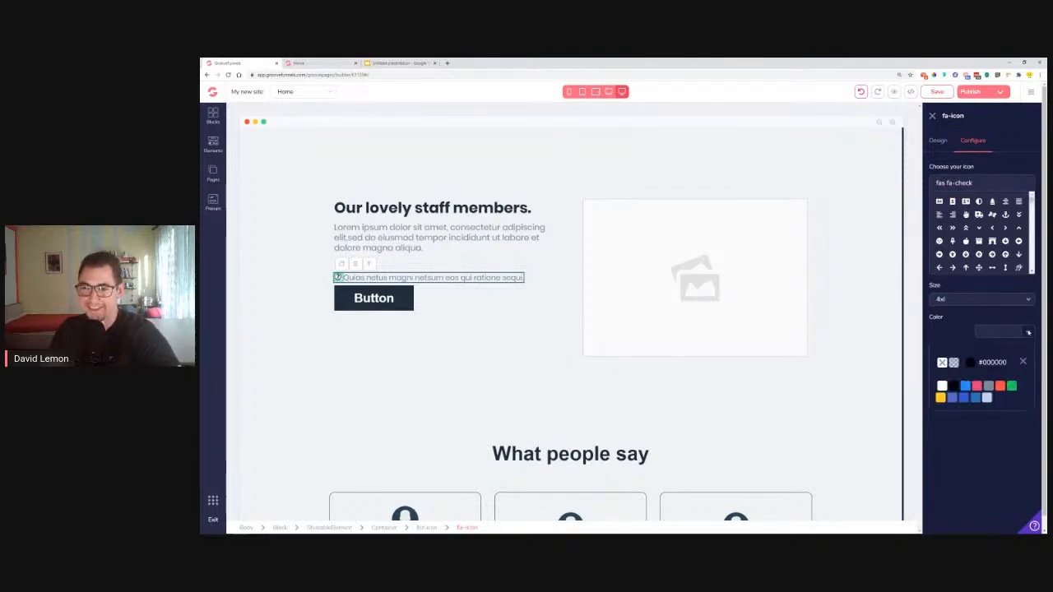
mouse_move(998, 391)
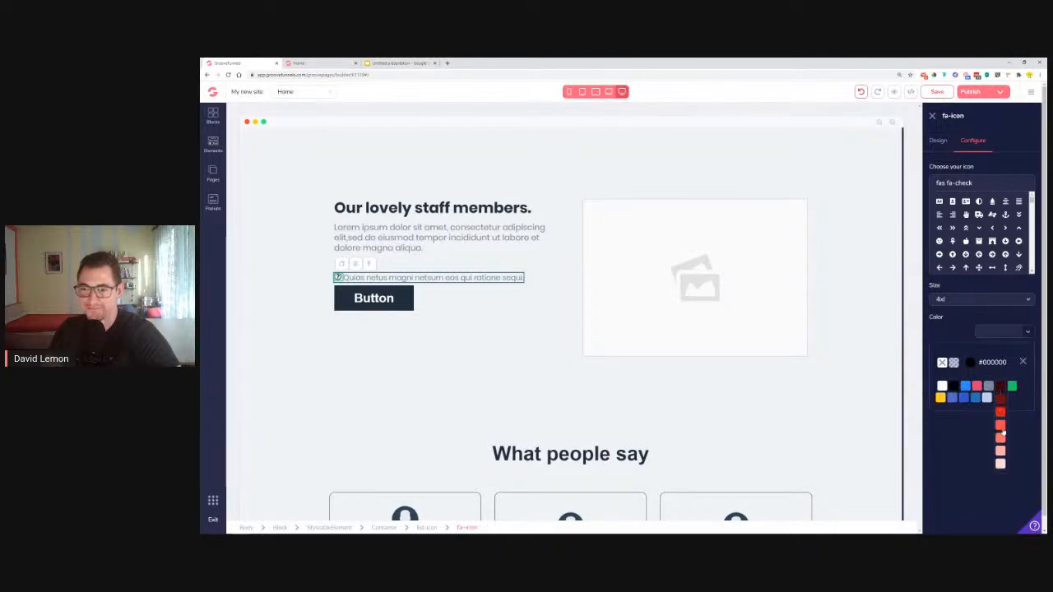
click(1002, 427)
click(1023, 363)
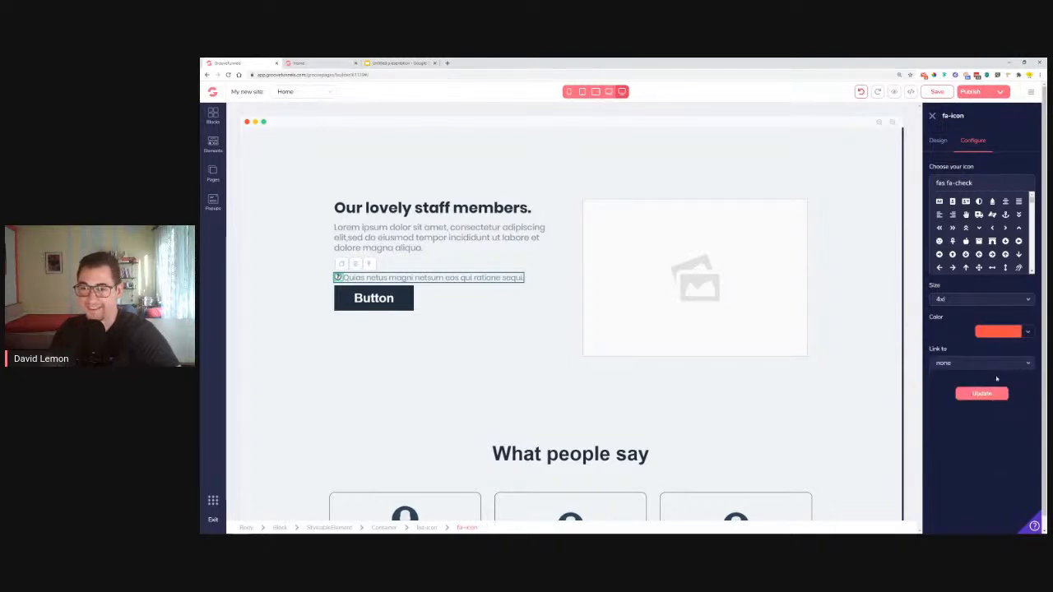
click(982, 394)
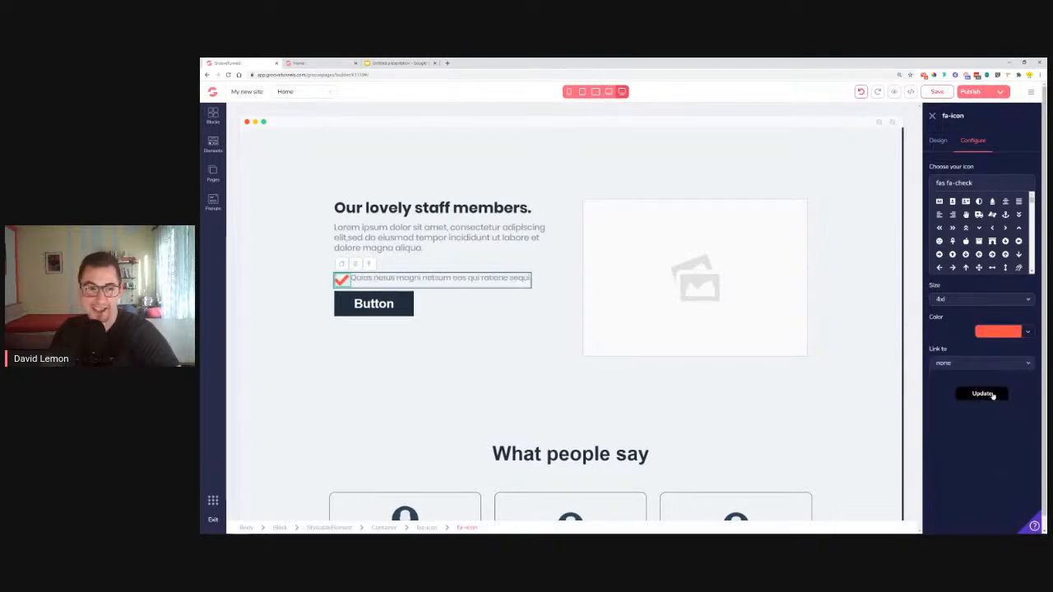
click(938, 141)
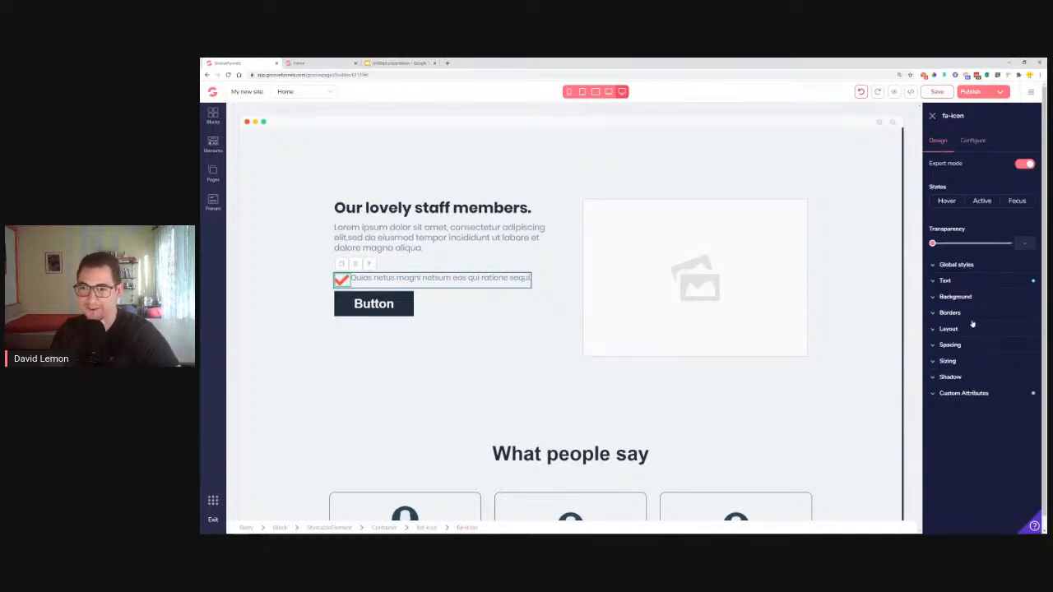
click(967, 281)
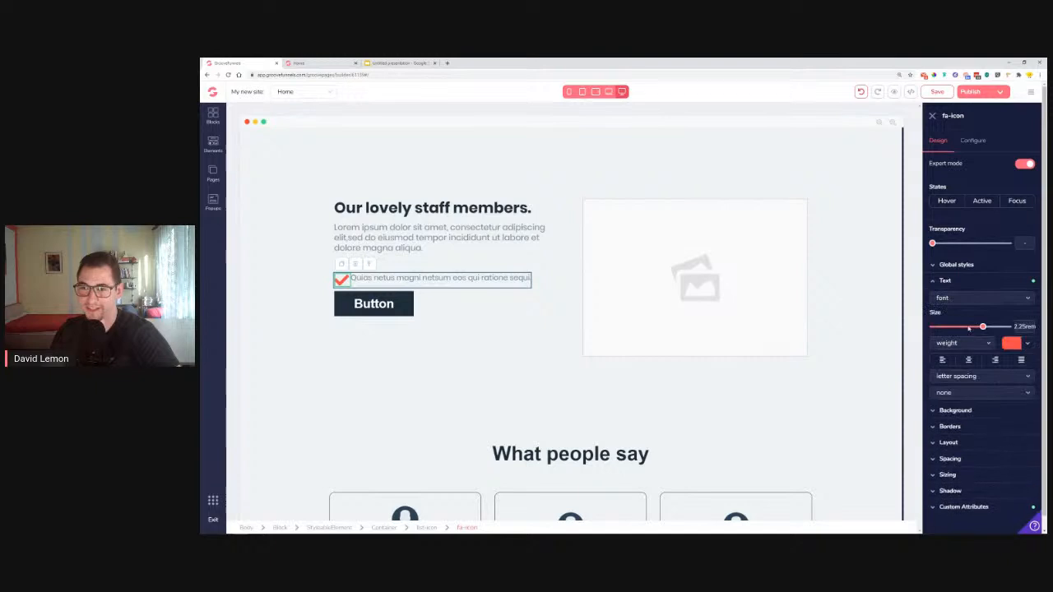
drag(981, 329, 973, 329)
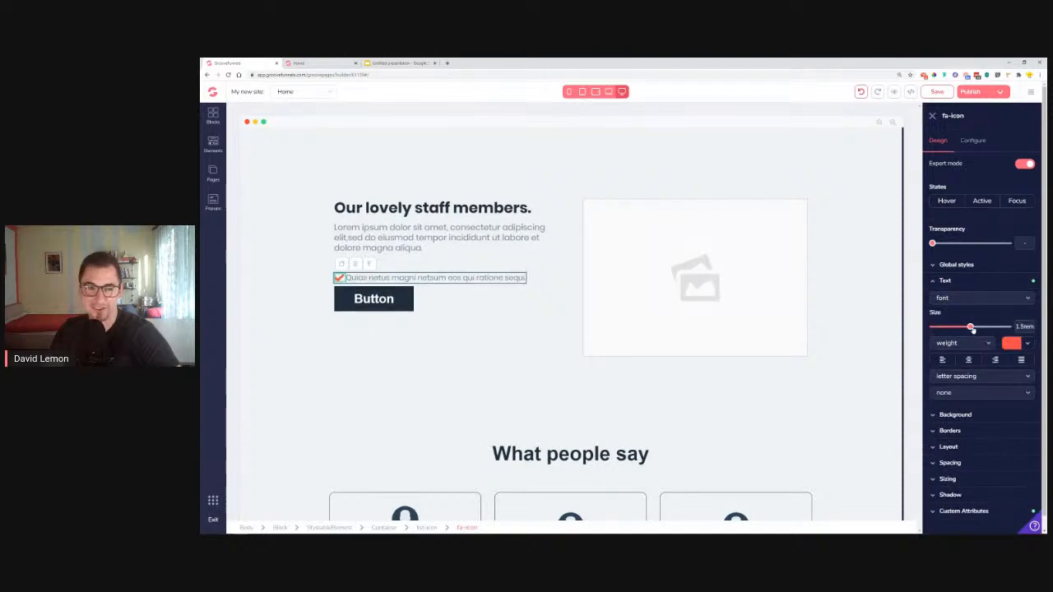
Duplicate the checklist item twice to make three lines
click(455, 284)
click(457, 279)
click(392, 264)
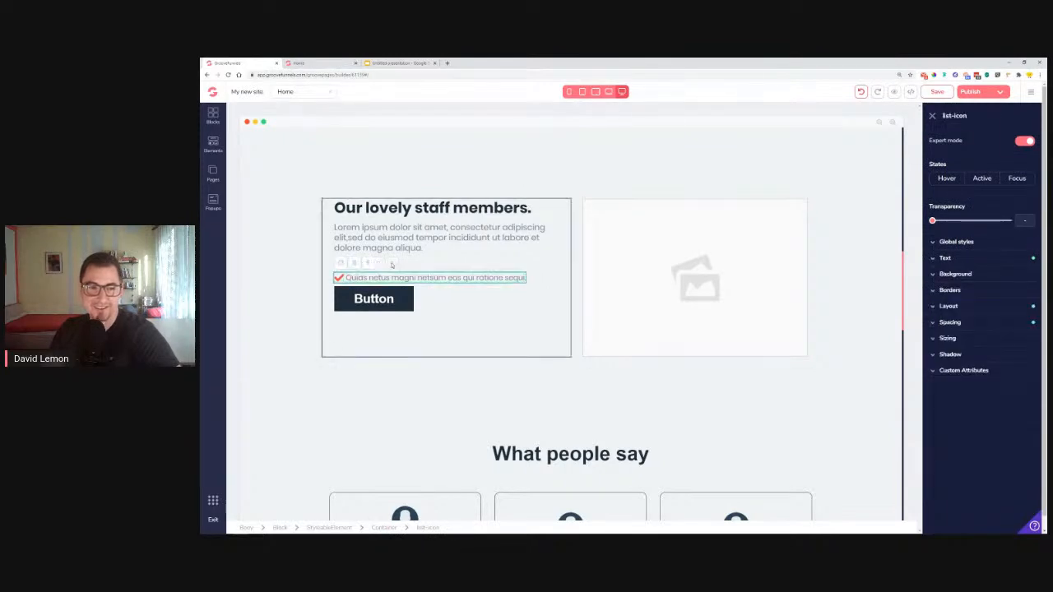
click(339, 264)
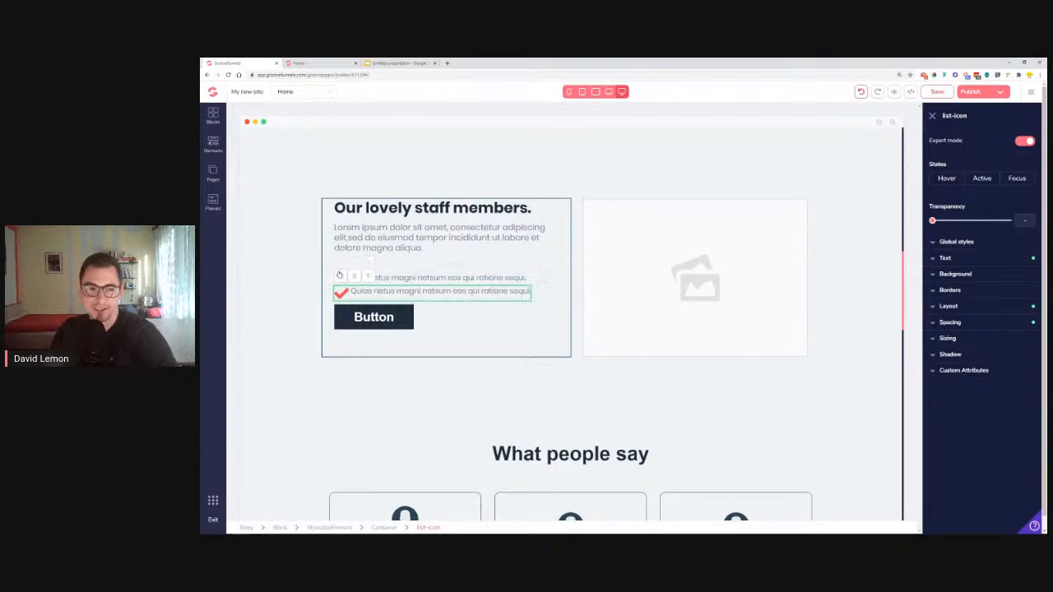
click(342, 281)
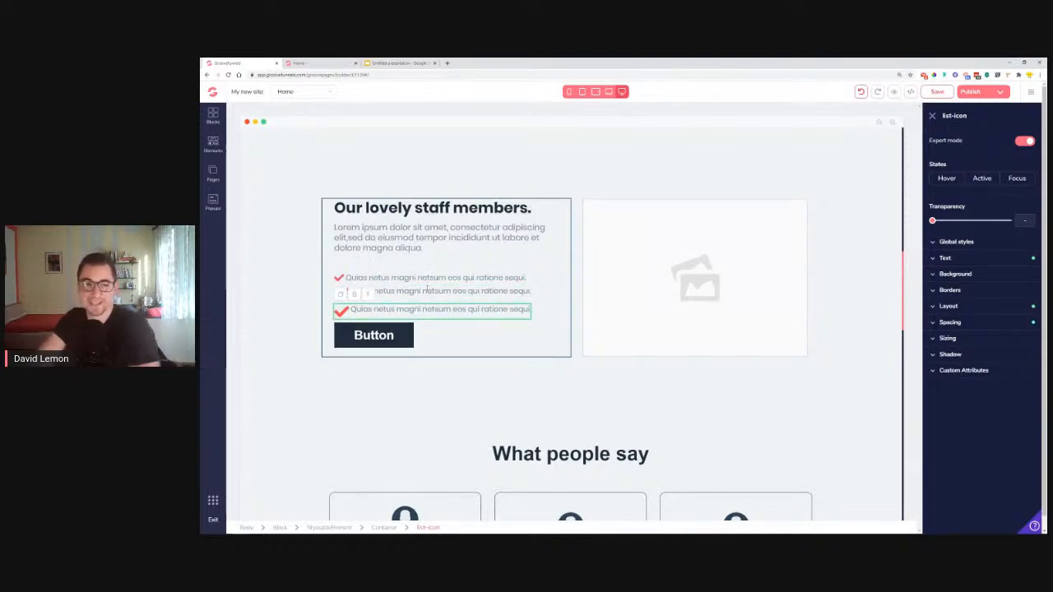
Shrink the second and third check icons to 1.5rem as well
click(341, 293)
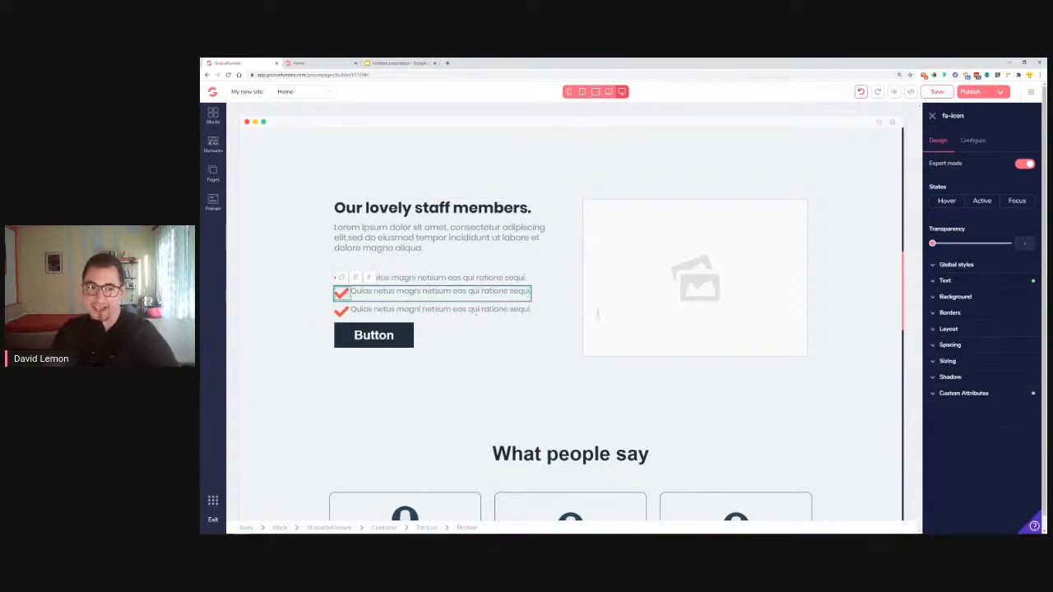
click(957, 282)
drag(984, 331, 973, 331)
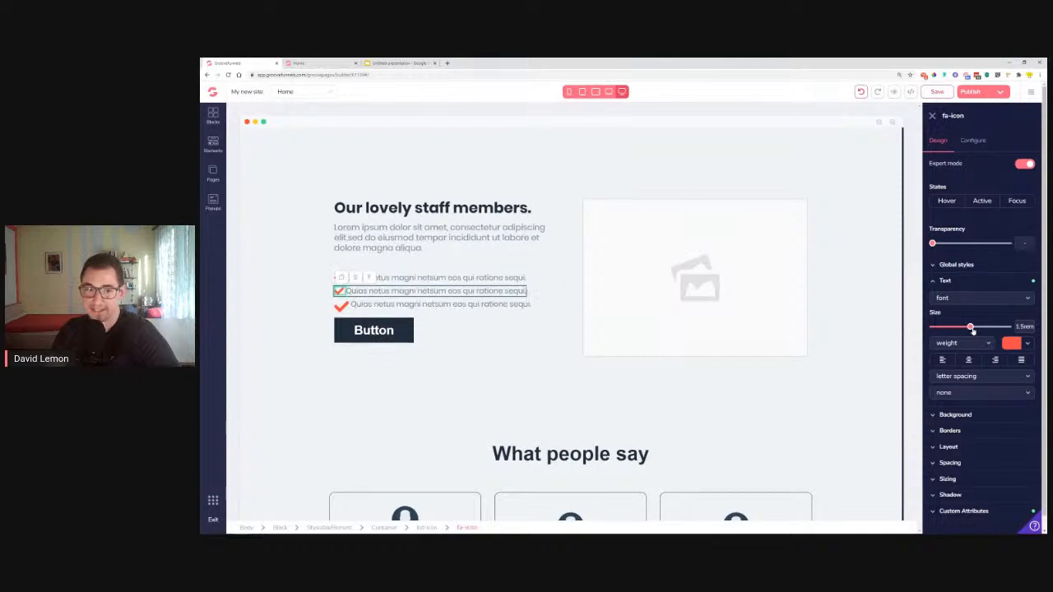
click(341, 306)
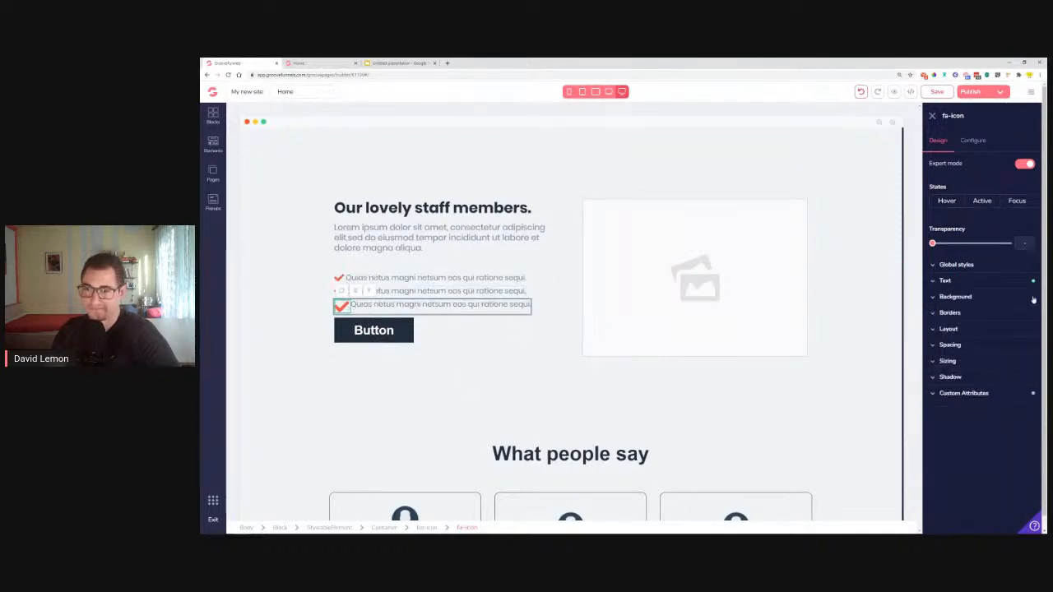
click(963, 284)
drag(982, 329, 971, 327)
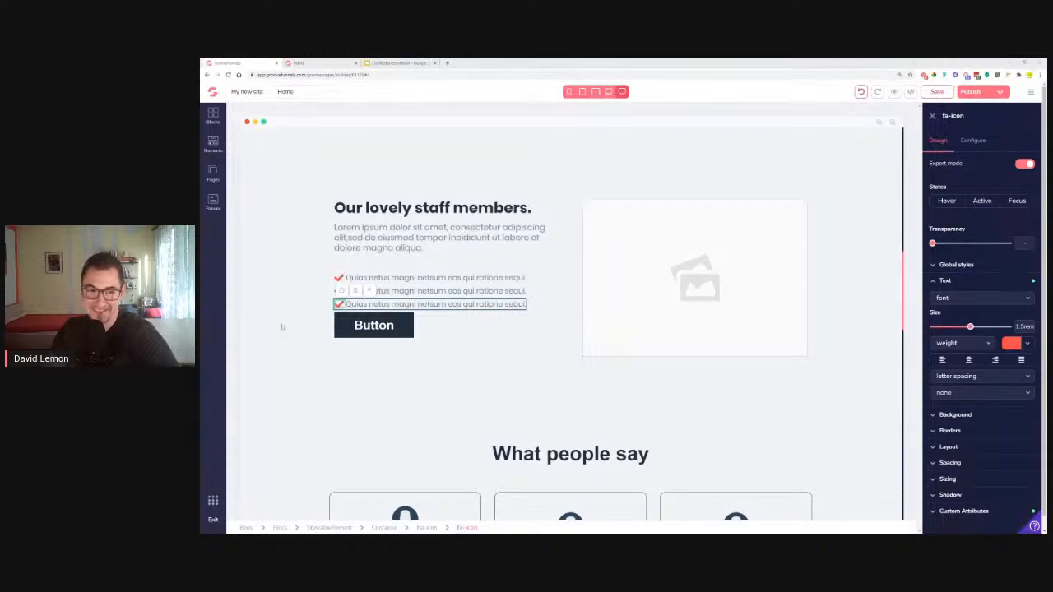
click(400, 329)
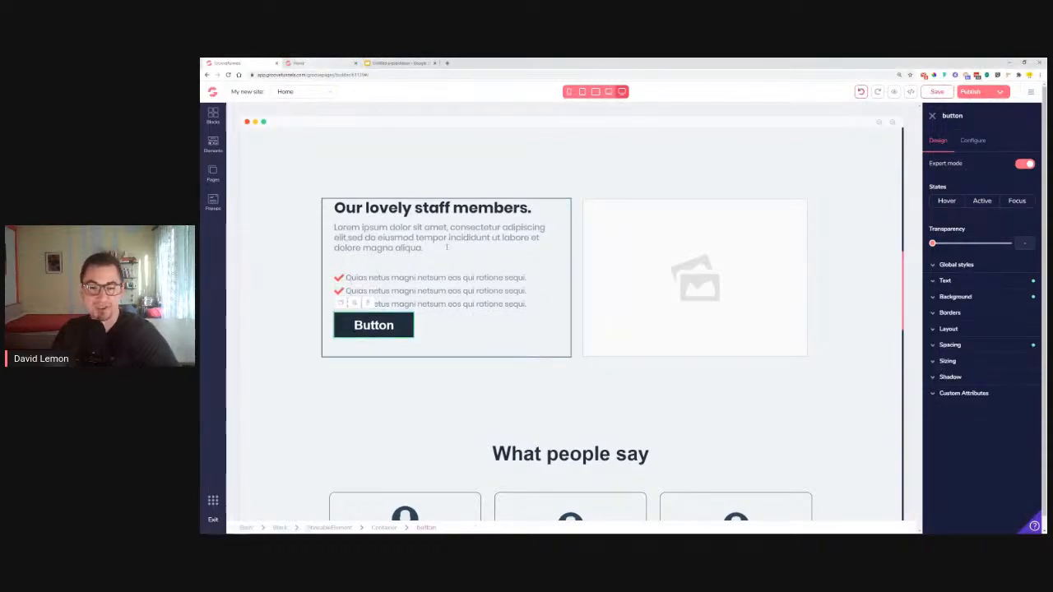
Check the reference page, then select the Book Your Adventure Today button
click(317, 62)
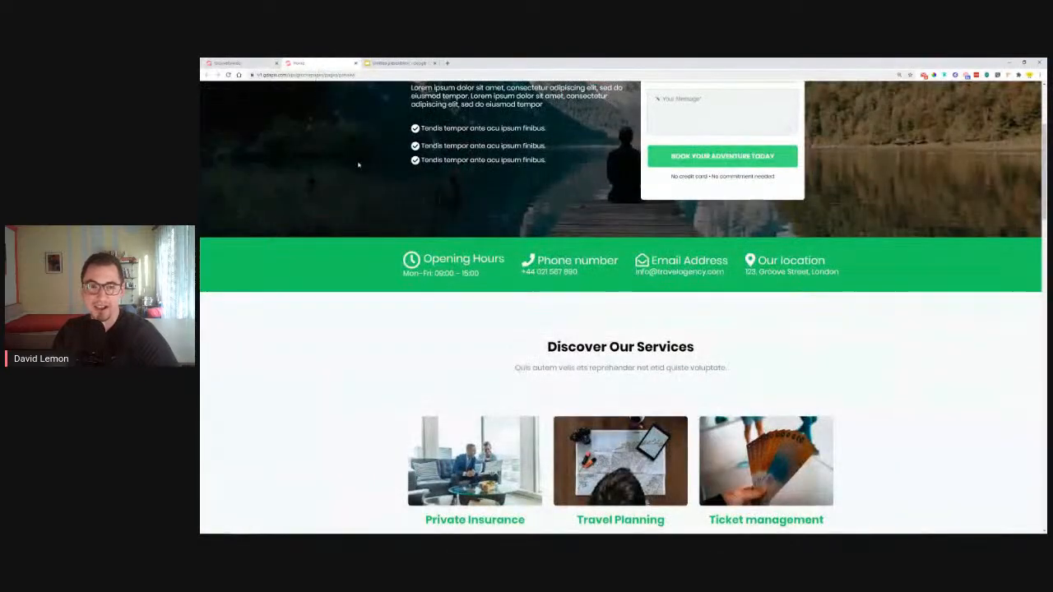
scroll(353, 156, up, 1)
scroll(362, 176, down, 5)
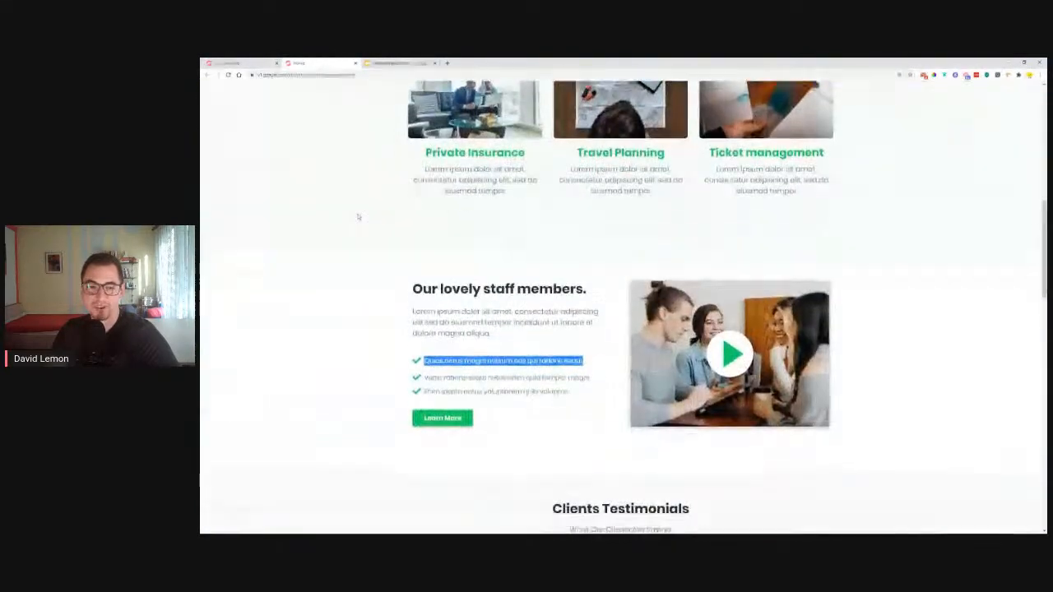
scroll(358, 217, down, 3)
click(239, 62)
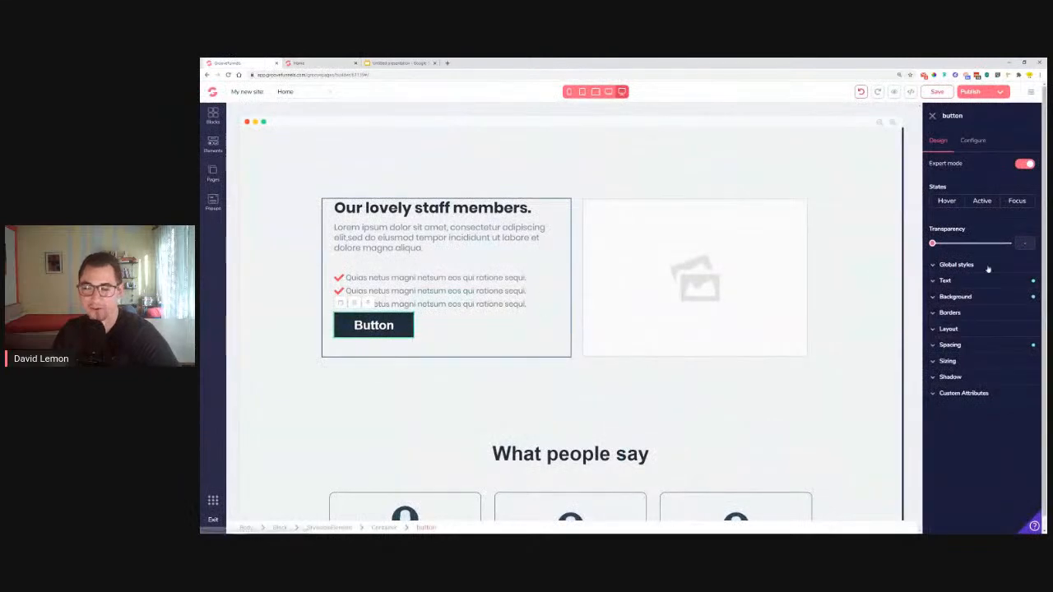
scroll(770, 228, up, 5)
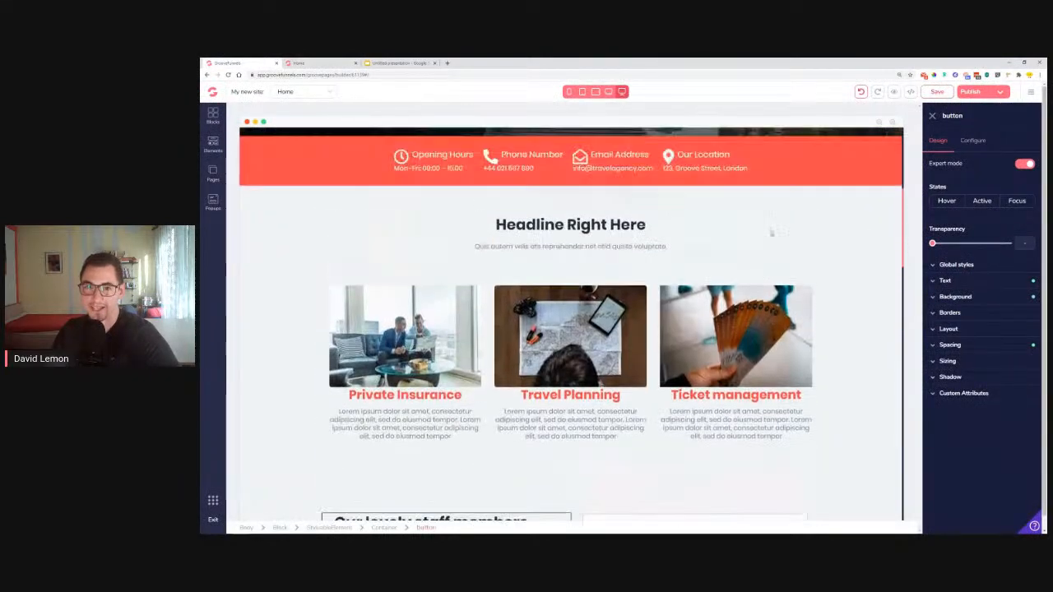
scroll(772, 230, up, 2)
click(712, 235)
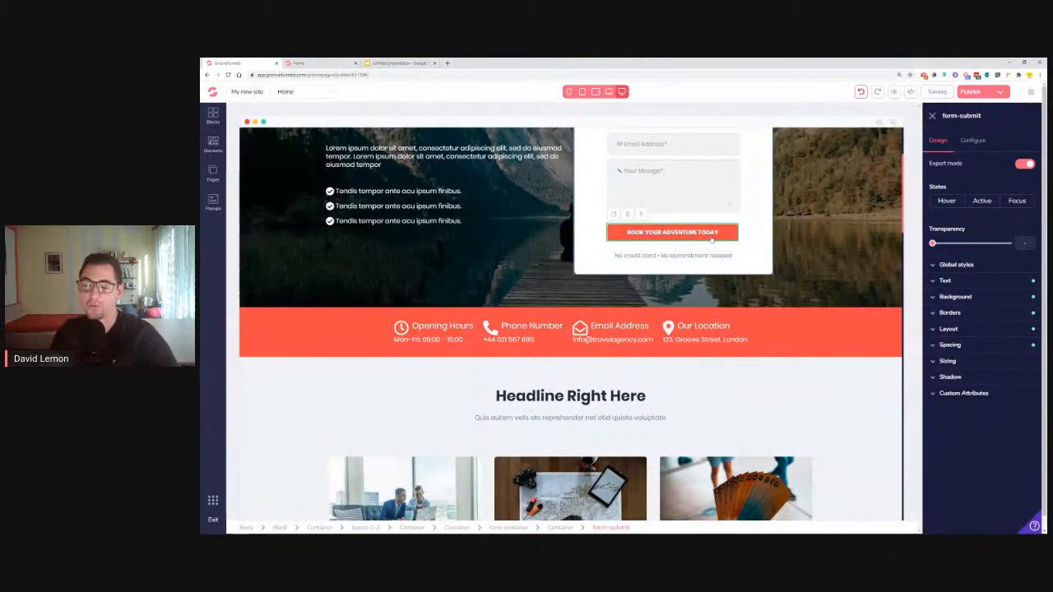
Save the button's styling as a new global style named 'Button'
scroll(773, 372, down, 1)
scroll(774, 374, up, 1)
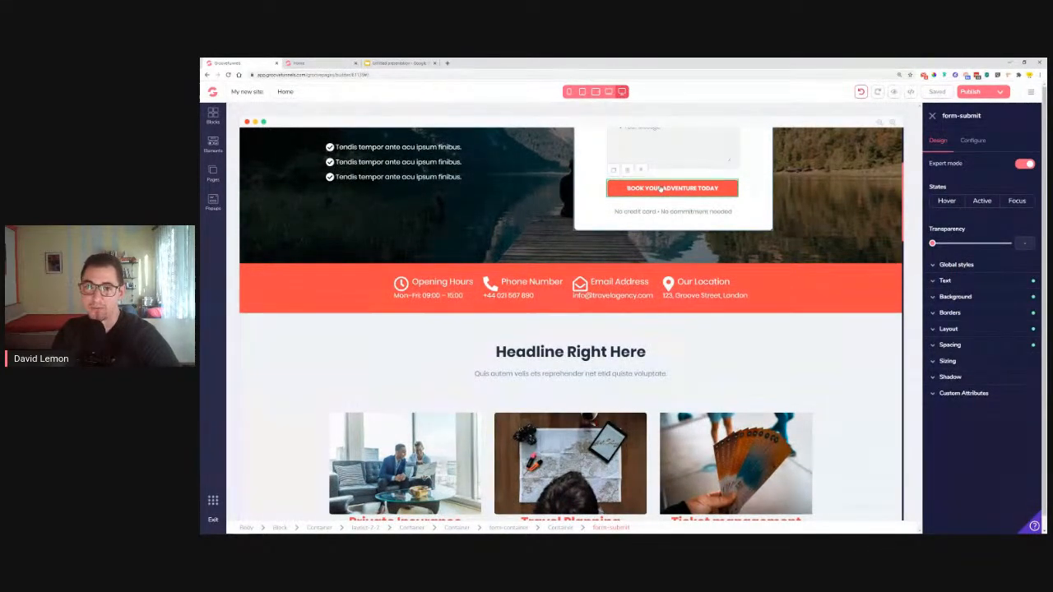
click(957, 265)
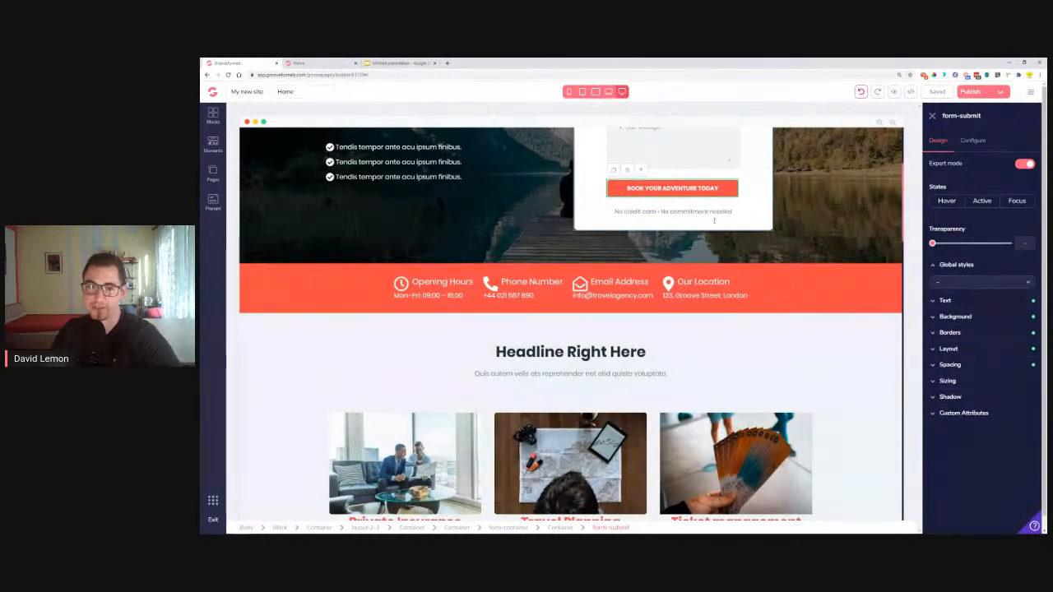
click(976, 282)
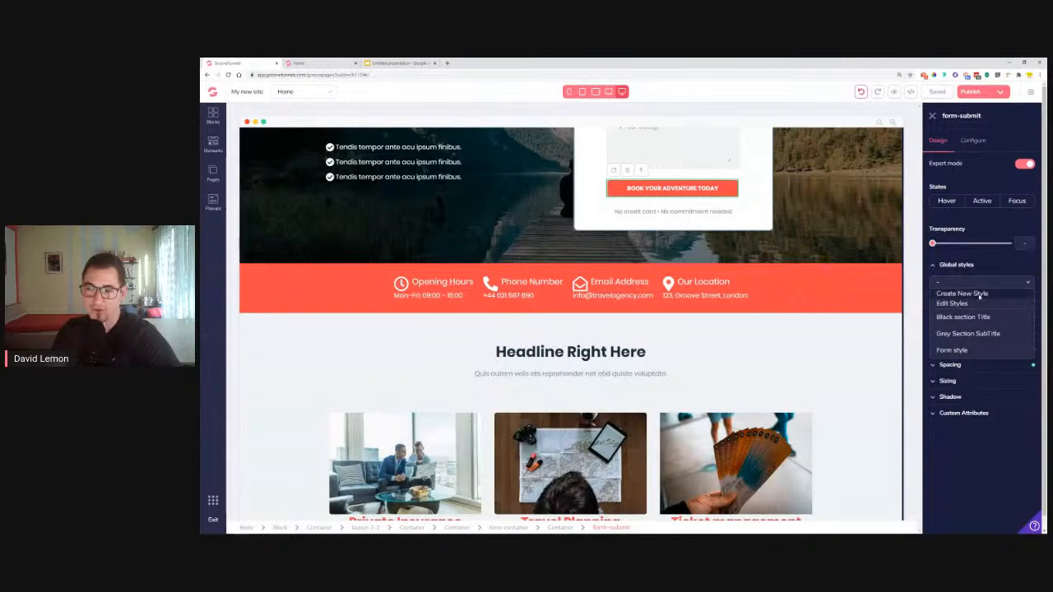
click(979, 295)
text(Bu)
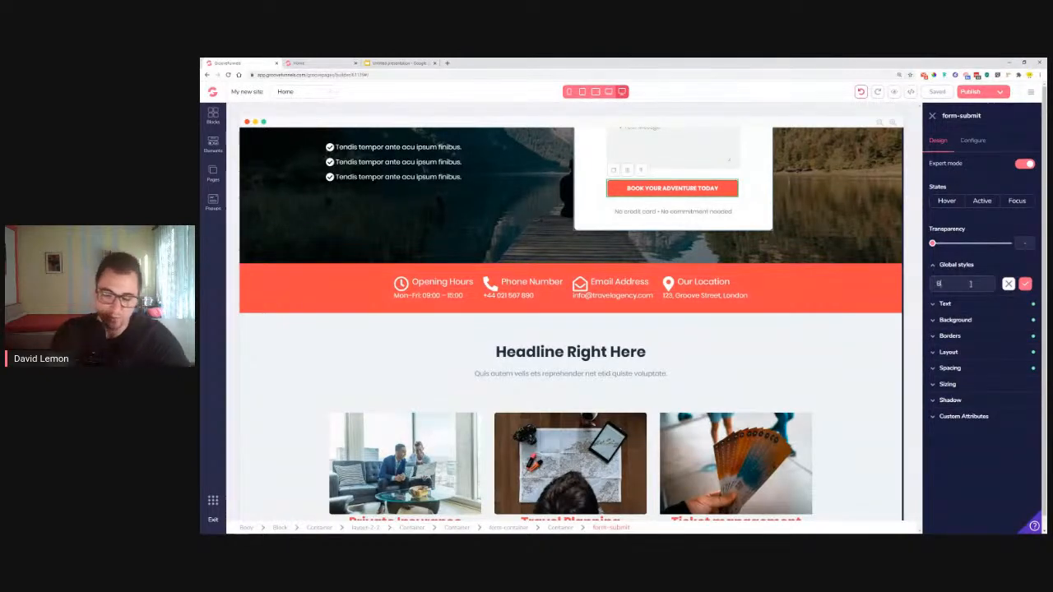
text(tton)
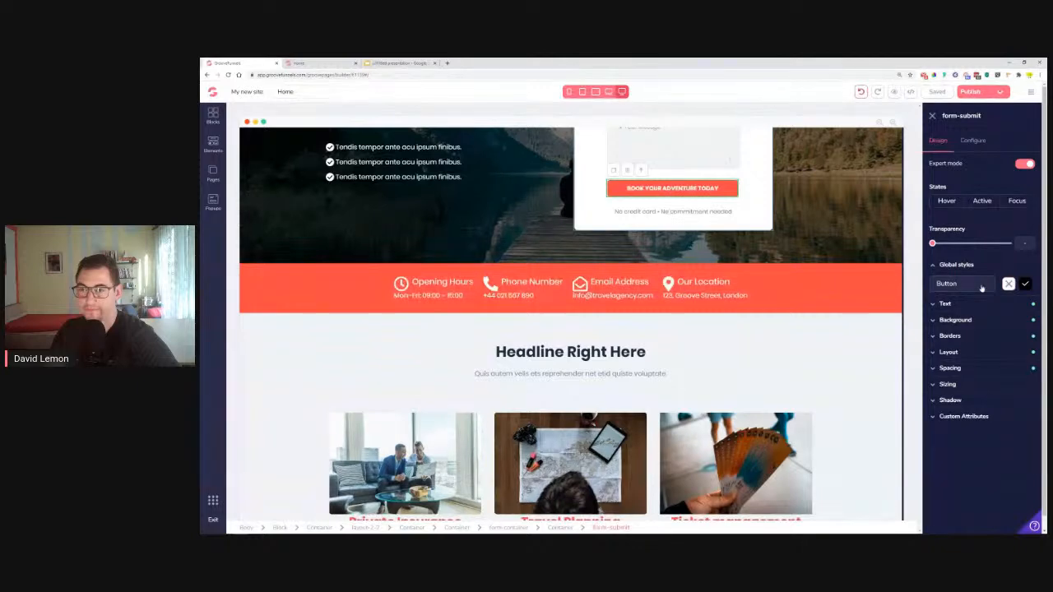
click(1025, 285)
scroll(370, 333, down, 10)
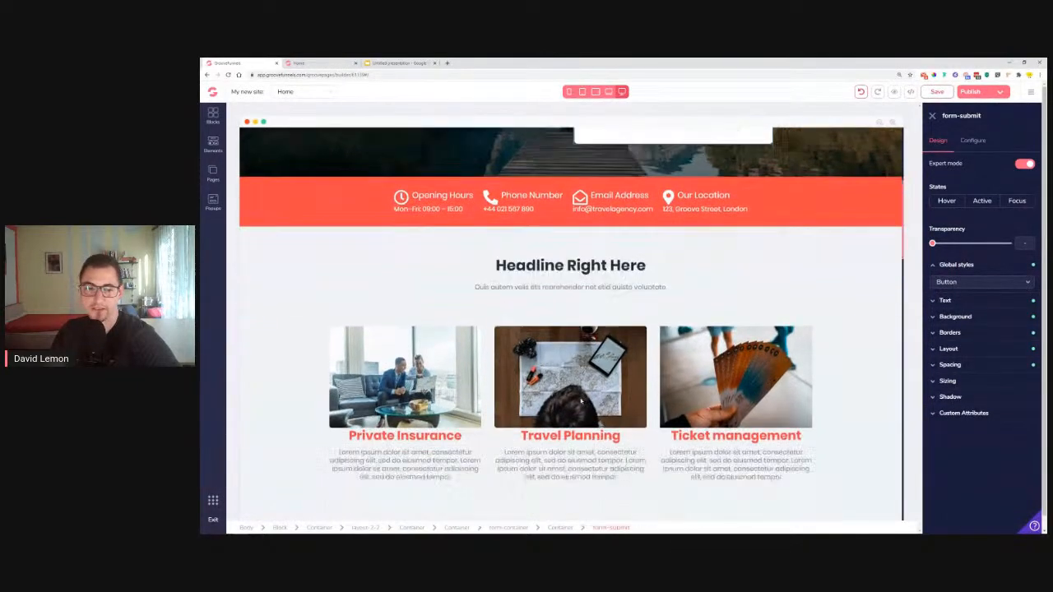
Apply the Button global style to the staff section button
click(370, 333)
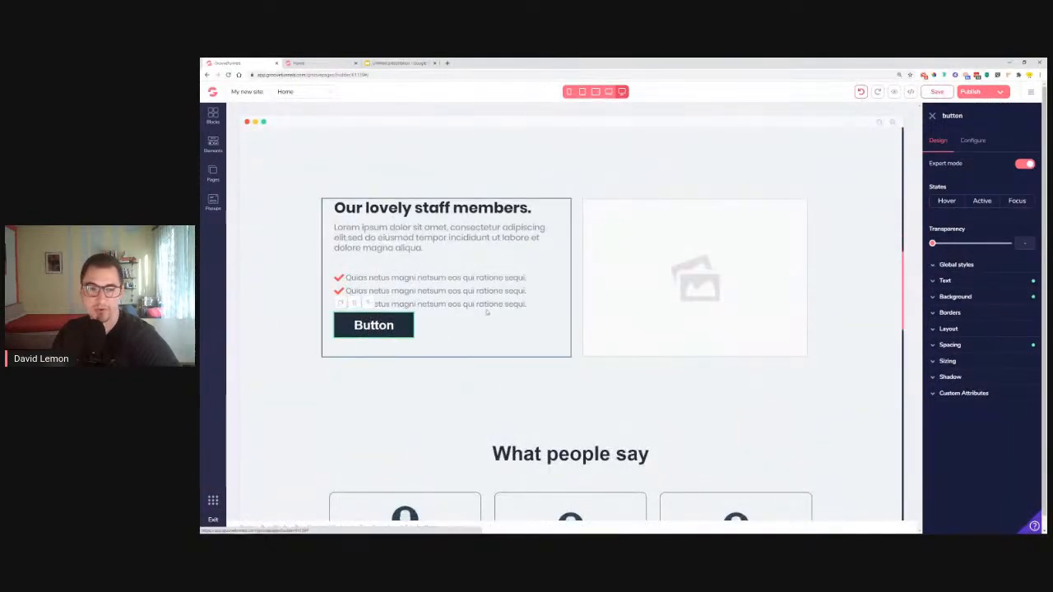
click(981, 284)
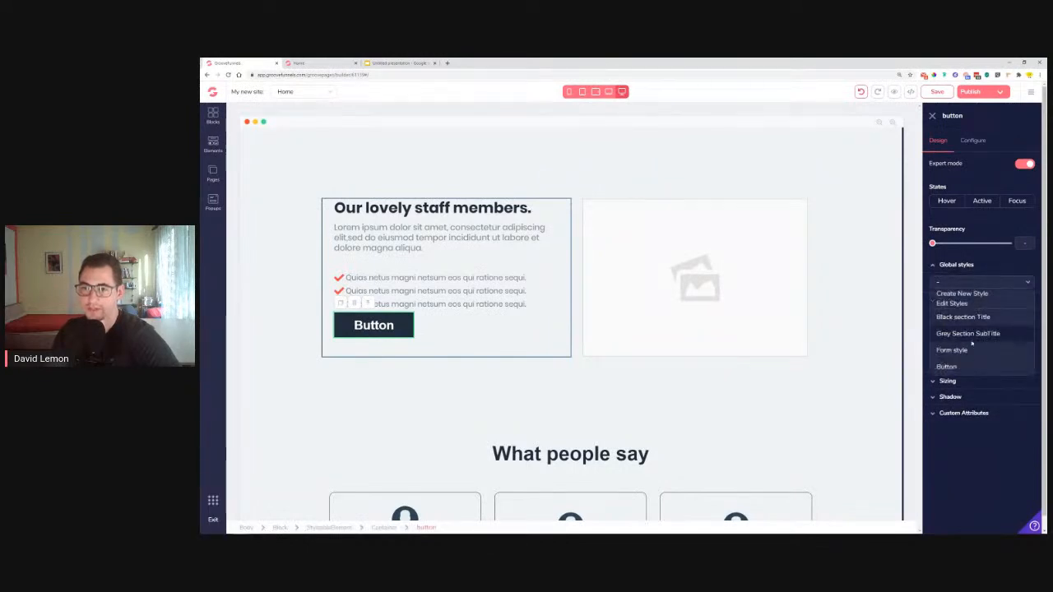
click(952, 369)
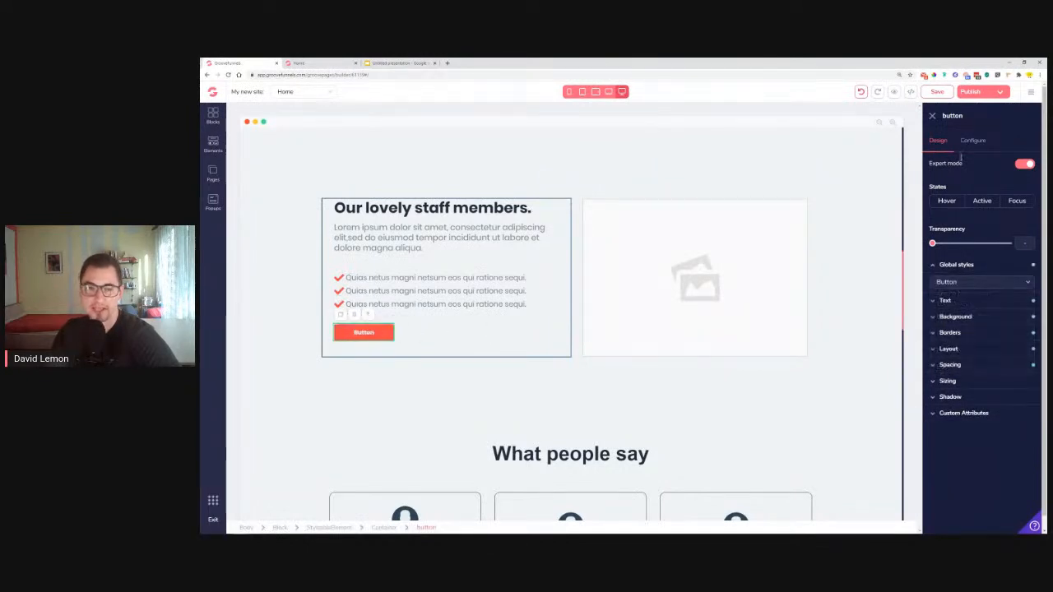
click(299, 63)
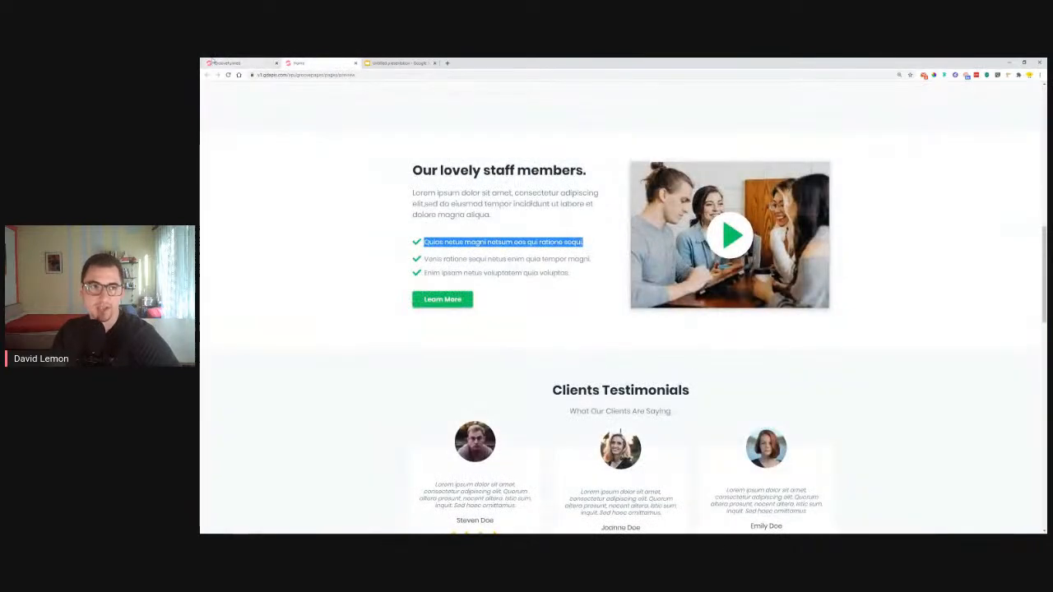
click(224, 62)
Change the button's label to 'Learn More'
click(979, 139)
double_click(946, 182)
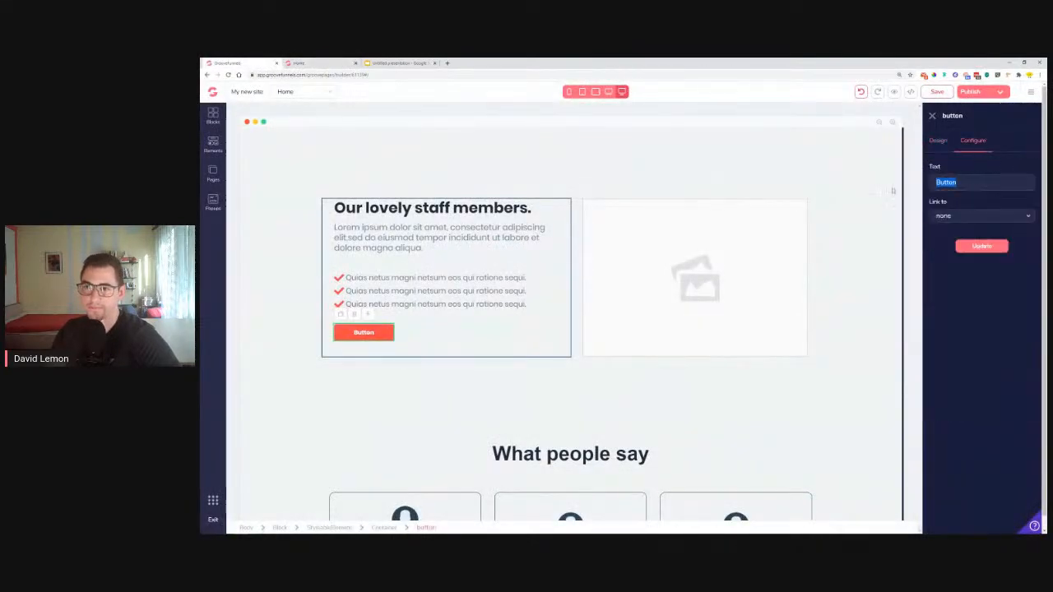
text(Leadrn More)
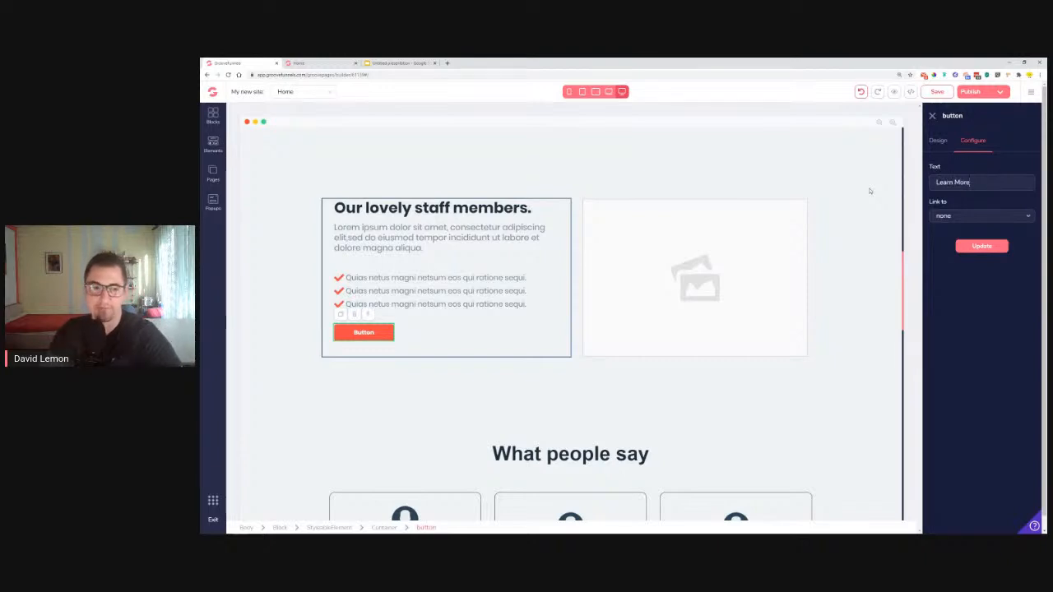
click(974, 247)
click(938, 142)
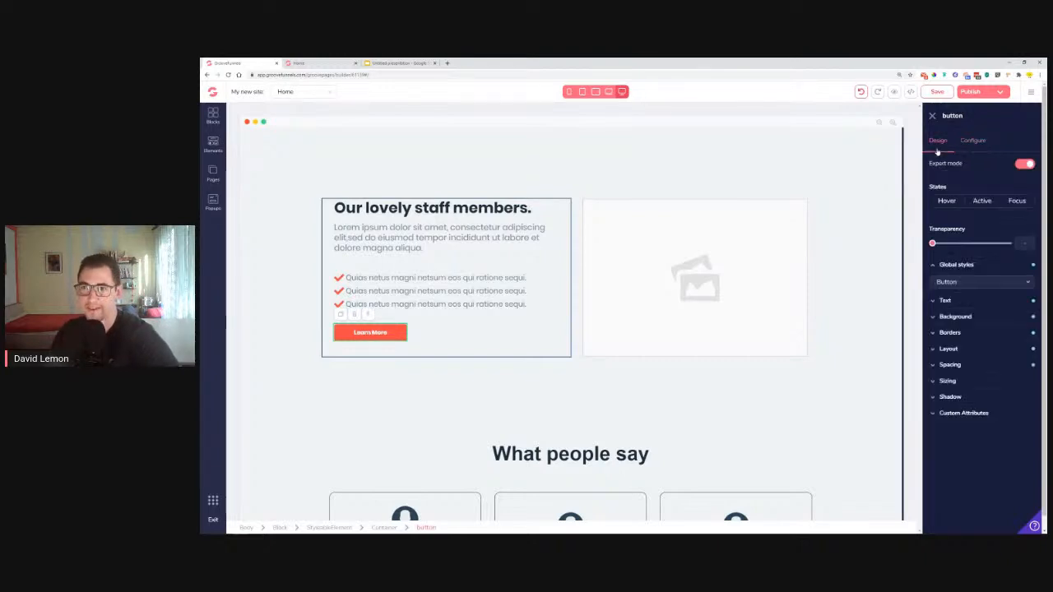
Reduce the Learn More label's font size and set its left and right padding to 2rem
click(946, 301)
drag(934, 347, 950, 359)
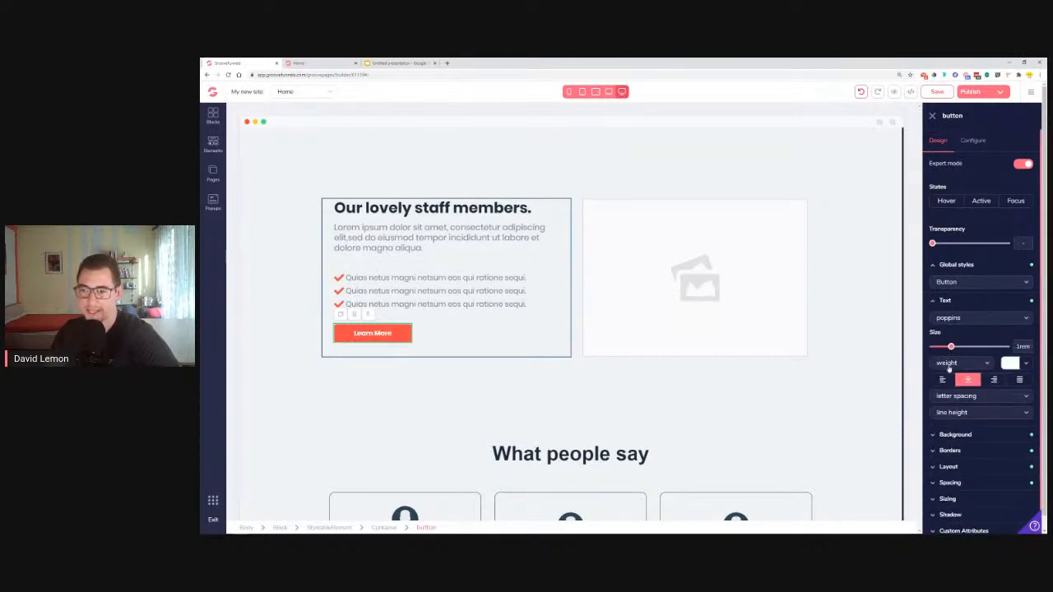
click(969, 482)
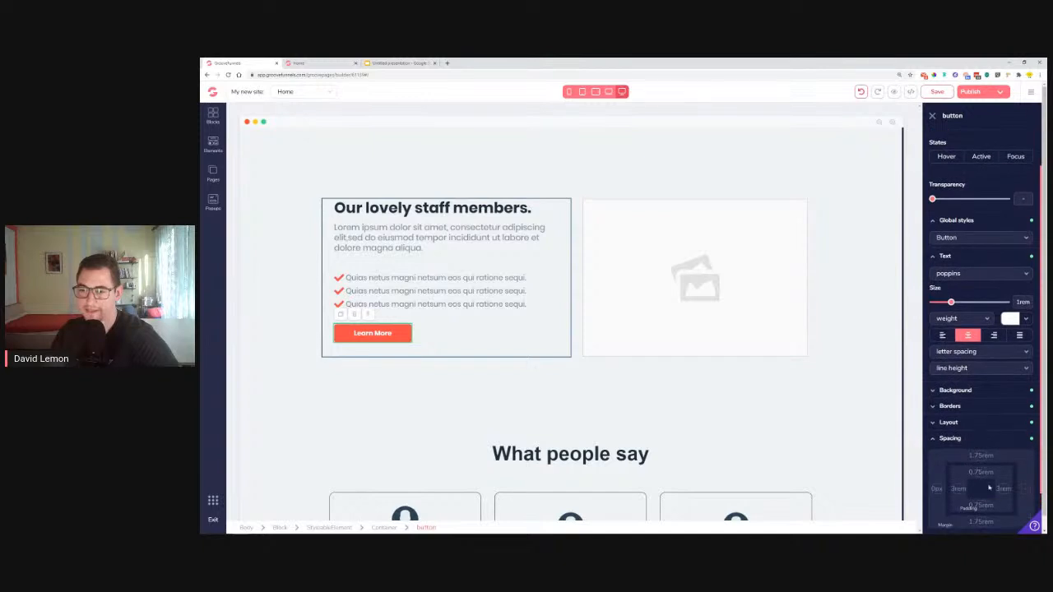
click(1004, 491)
click(958, 490)
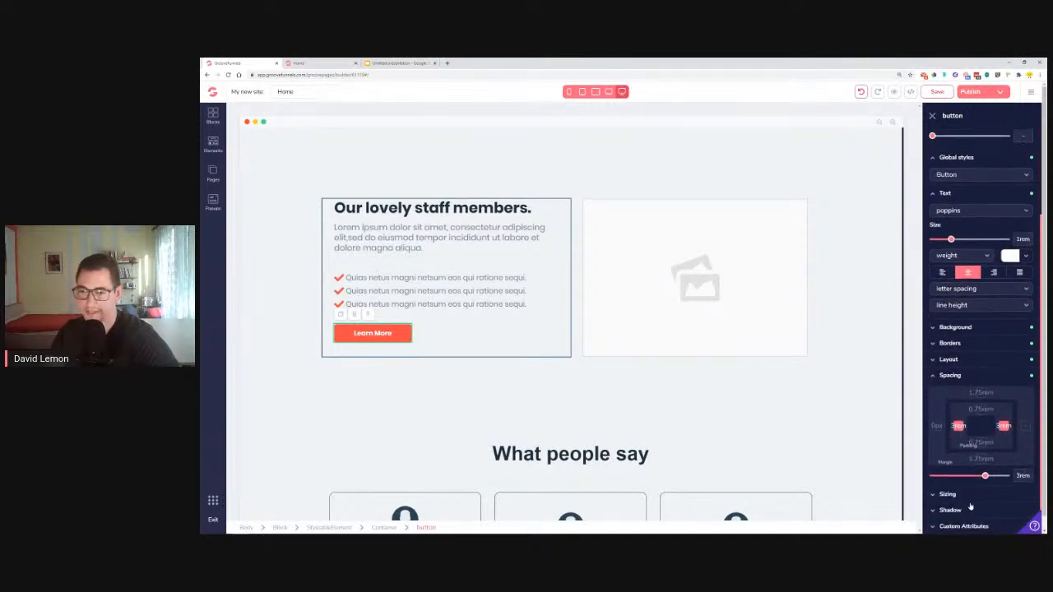
drag(984, 482, 979, 481)
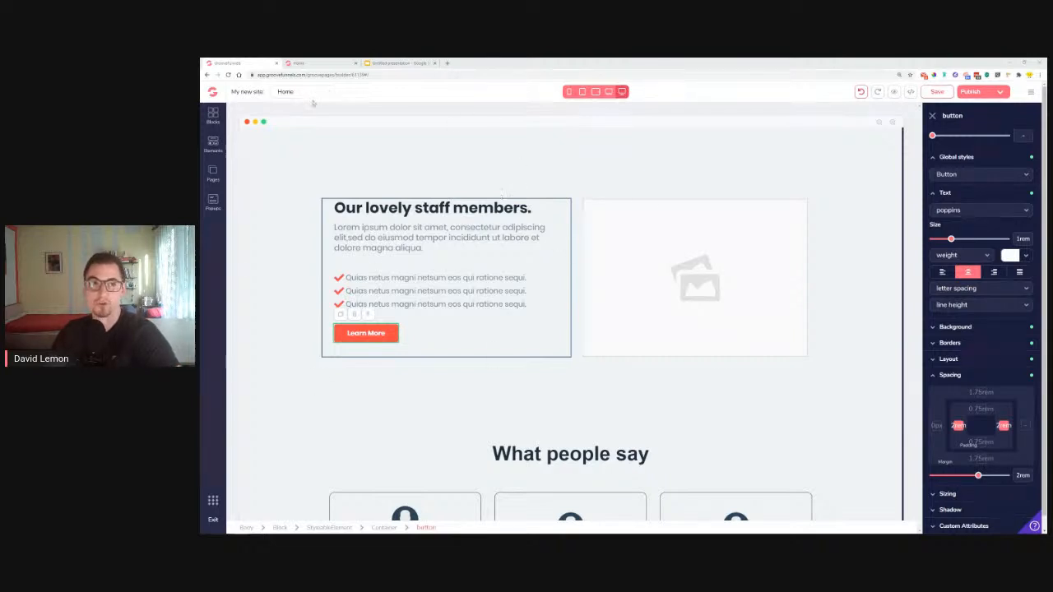
click(300, 68)
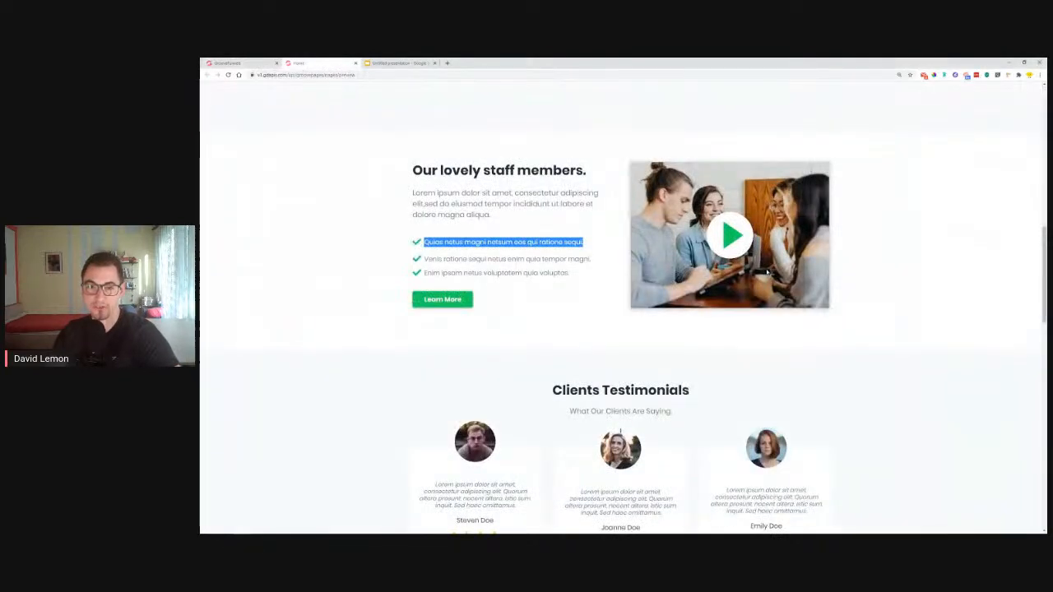
click(234, 63)
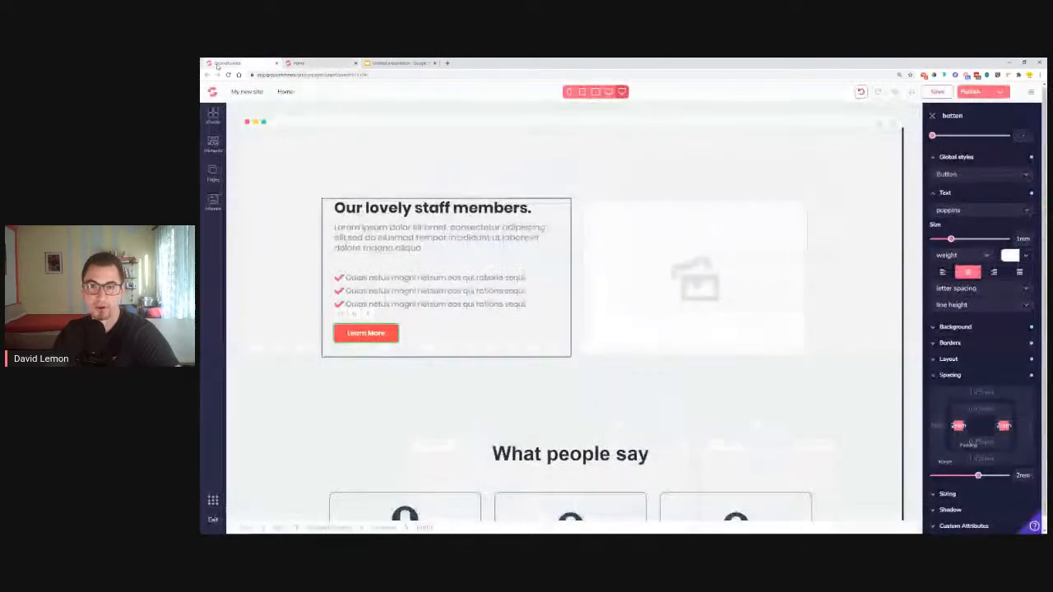
Delete the image placeholder beside the staff text
click(698, 285)
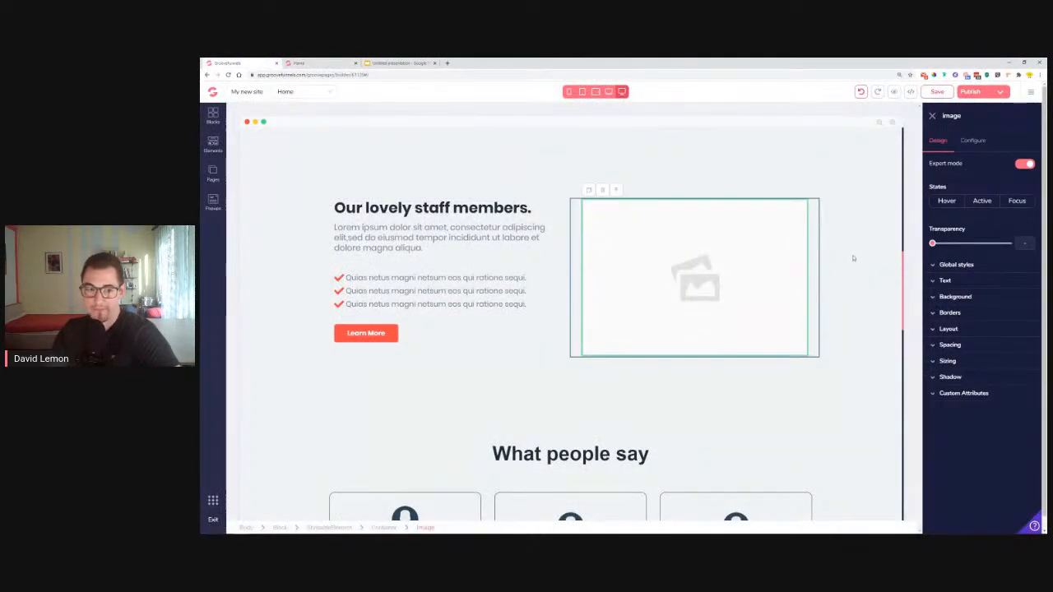
click(300, 63)
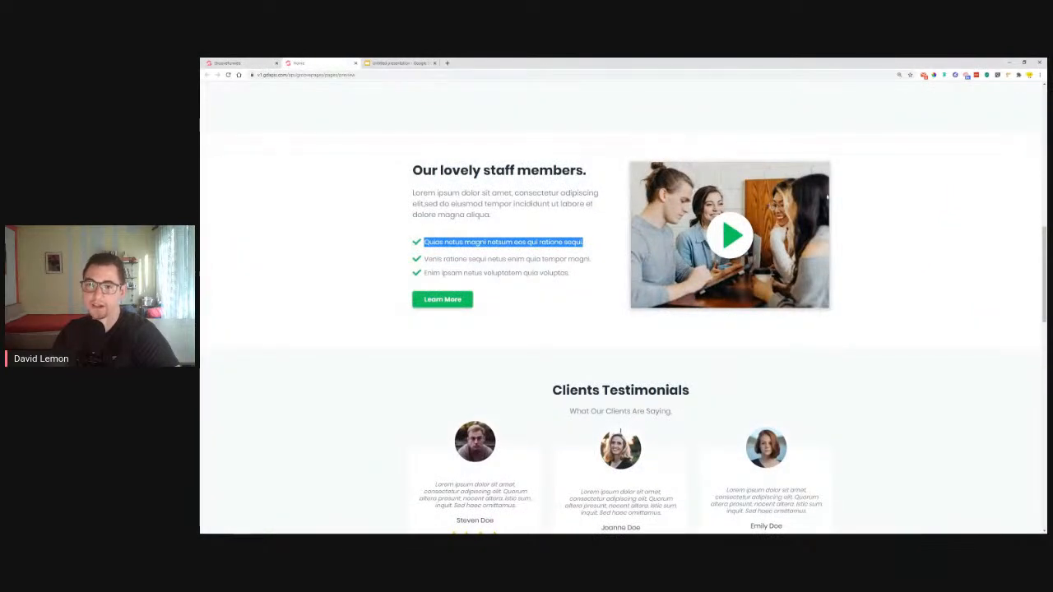
click(239, 64)
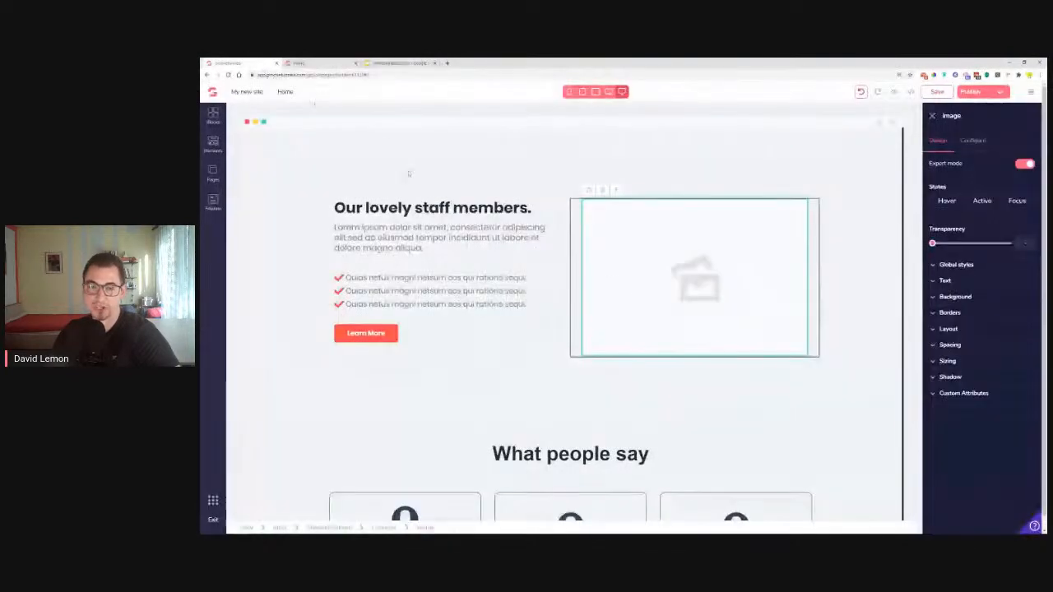
click(602, 190)
click(642, 323)
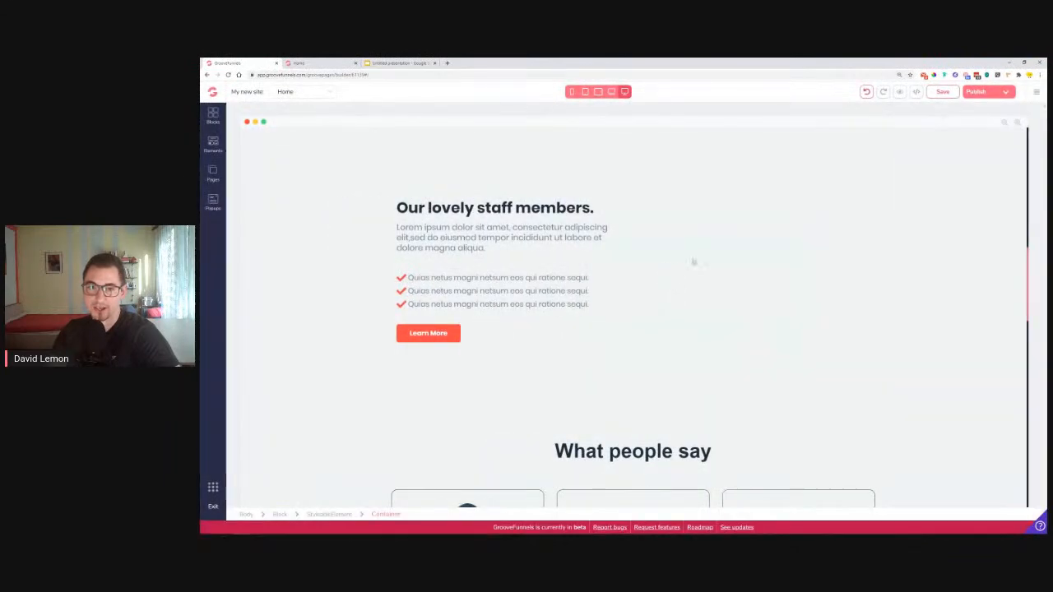
Open the image library for the empty container's background
click(697, 260)
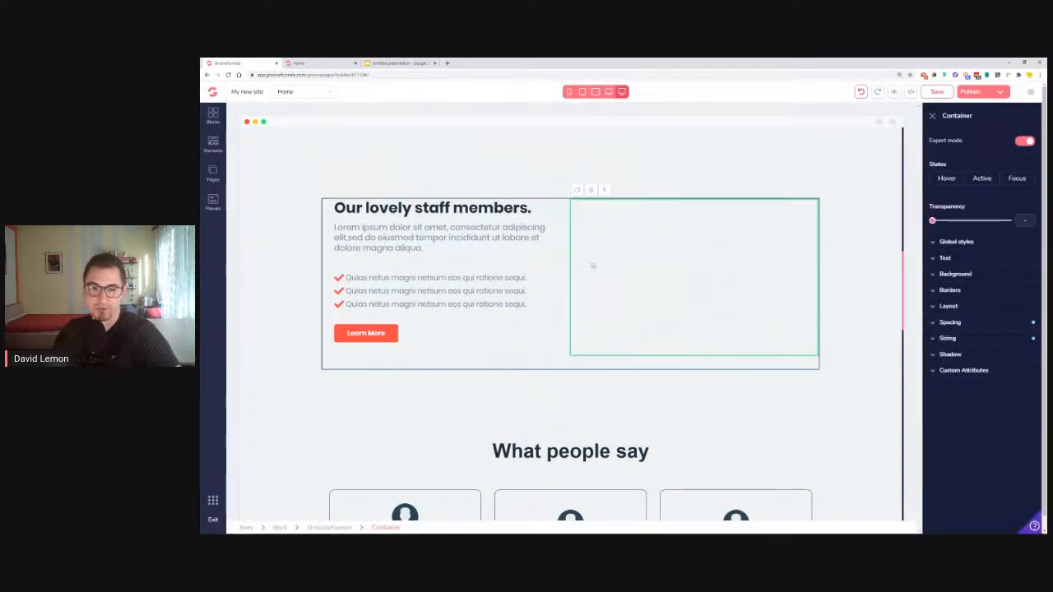
click(950, 275)
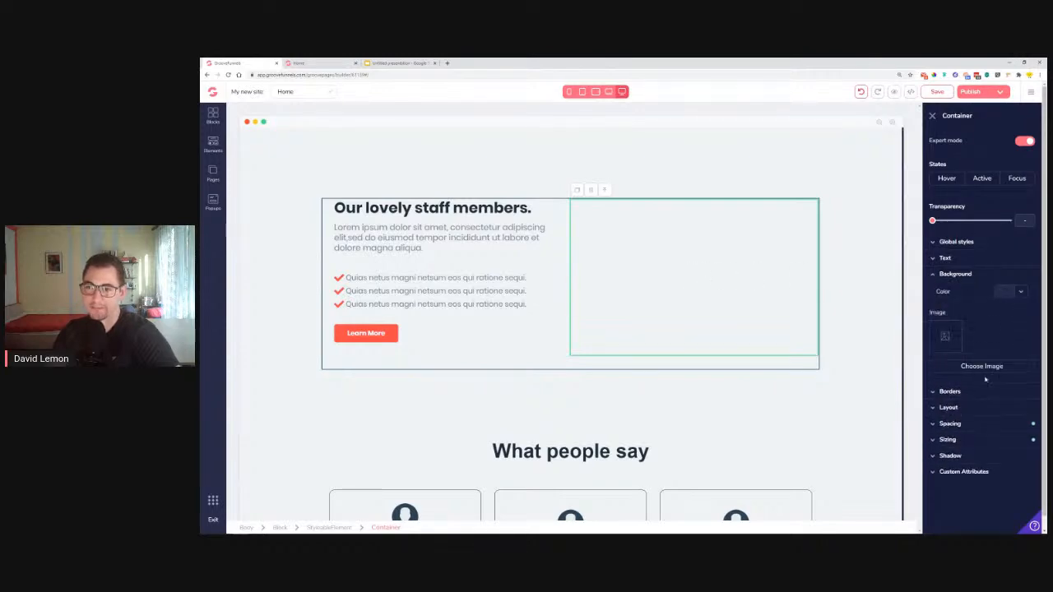
click(984, 367)
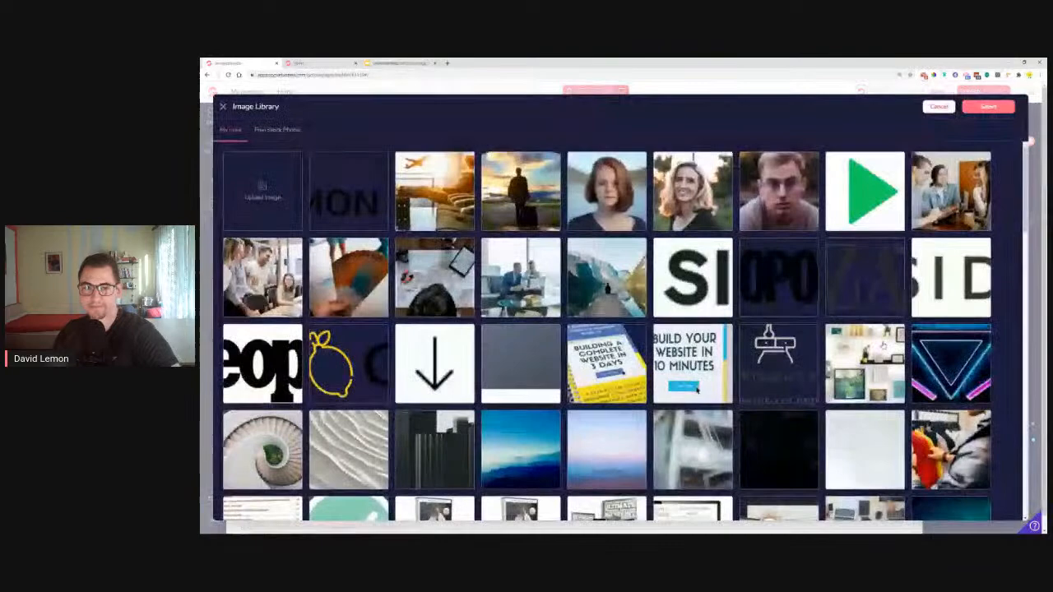
Set the group meeting photo as the container background and drop an icon element onto it
click(946, 191)
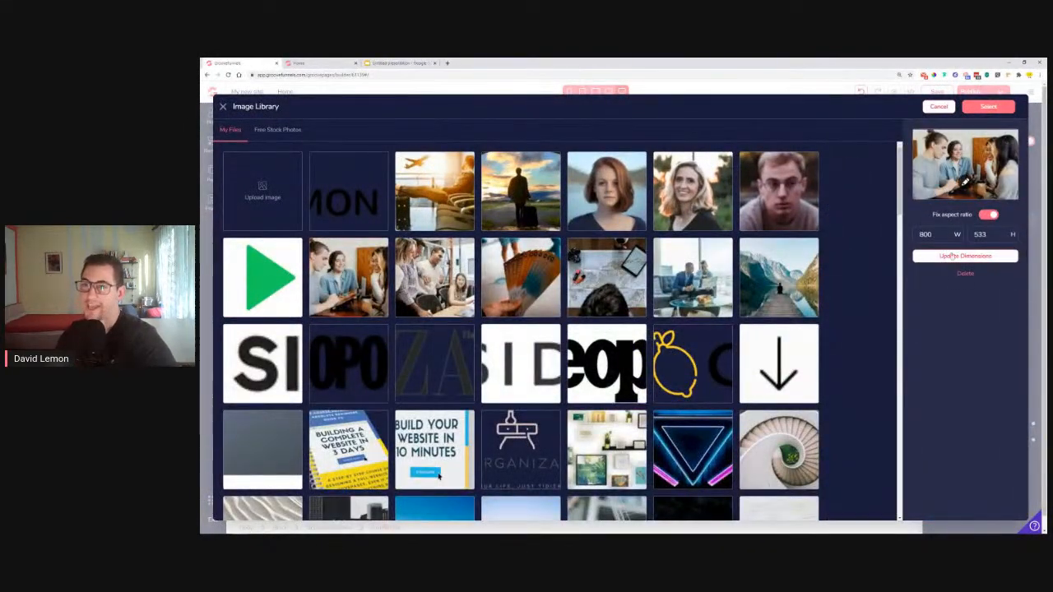
click(991, 110)
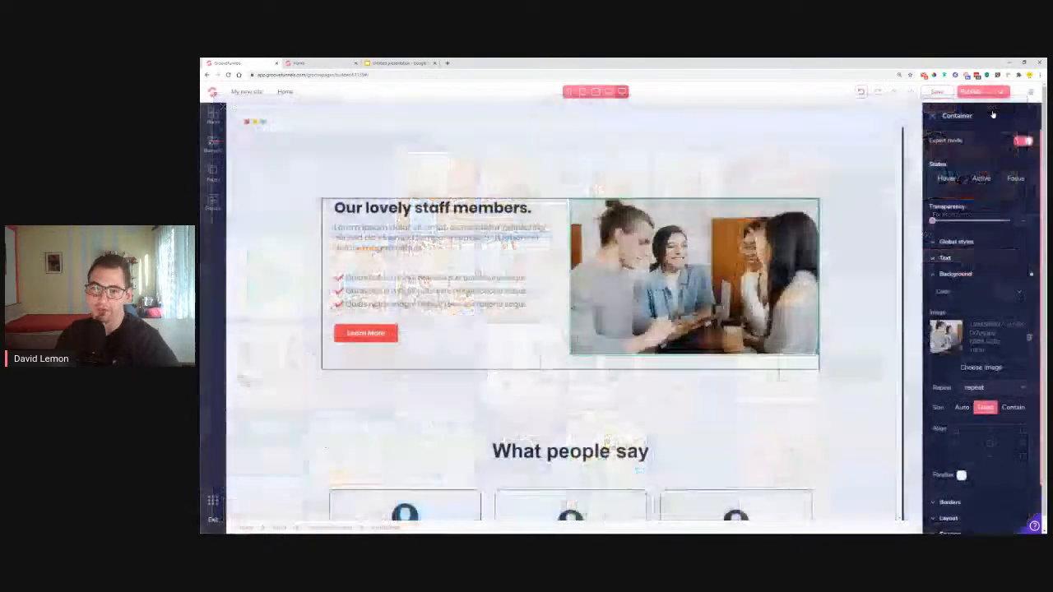
click(213, 147)
scroll(253, 320, down, 8)
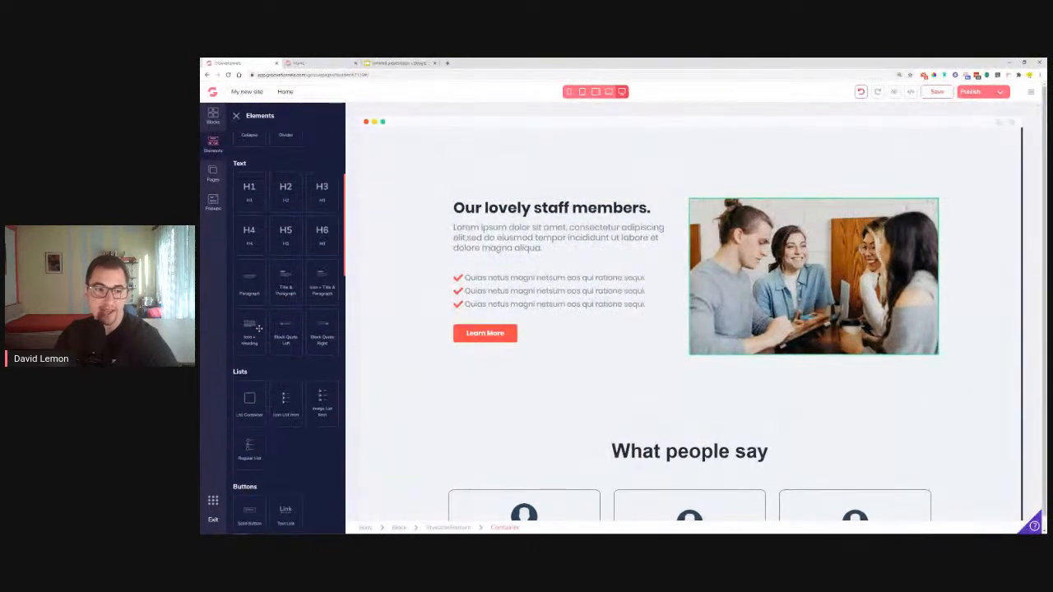
drag(249, 402, 709, 207)
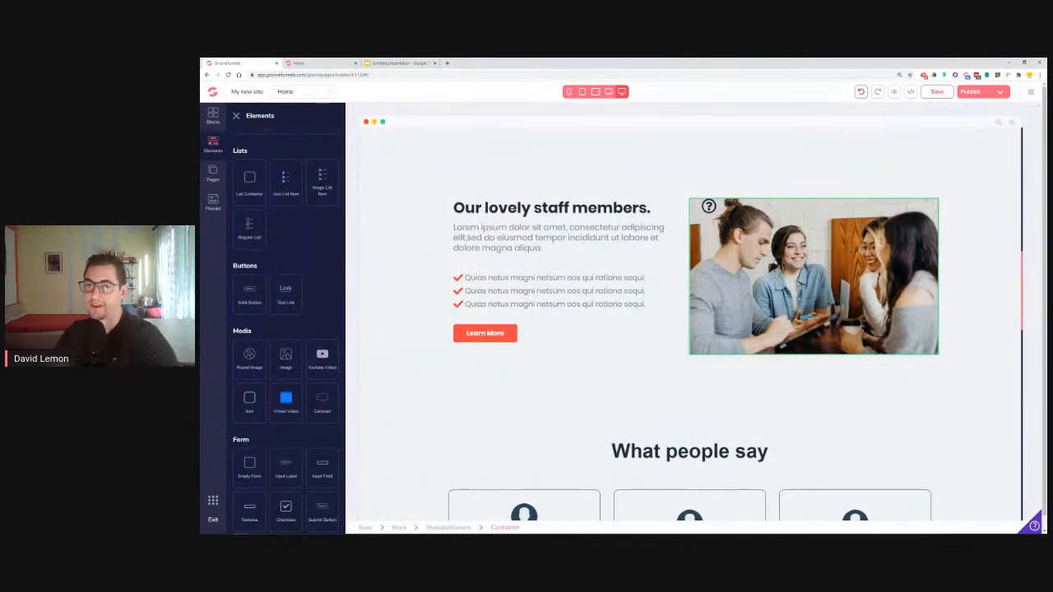
click(711, 211)
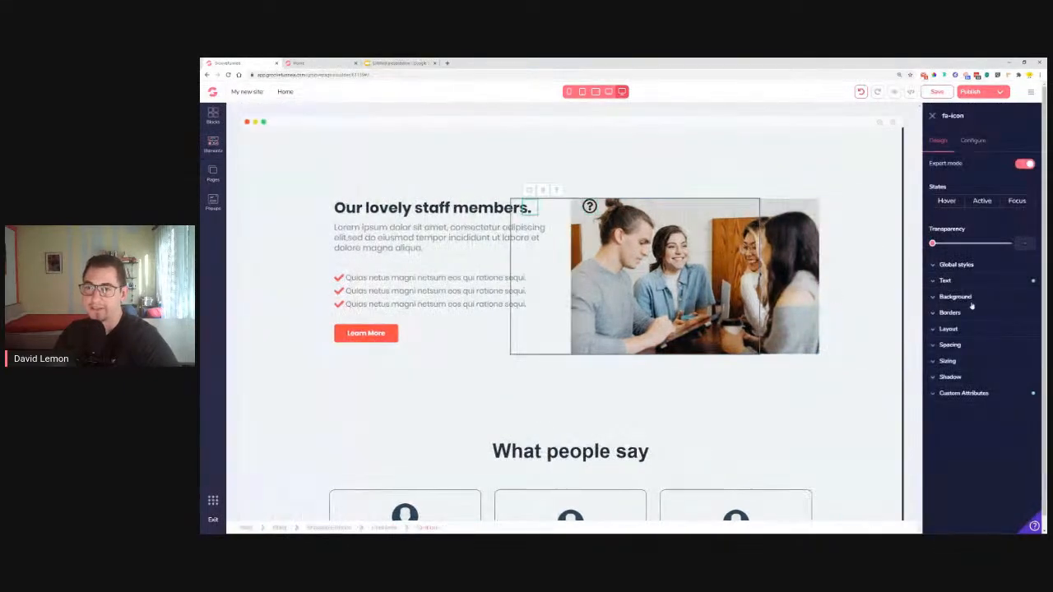
Stack the photo container's contents vertically, centred both horizontally and vertically
click(795, 288)
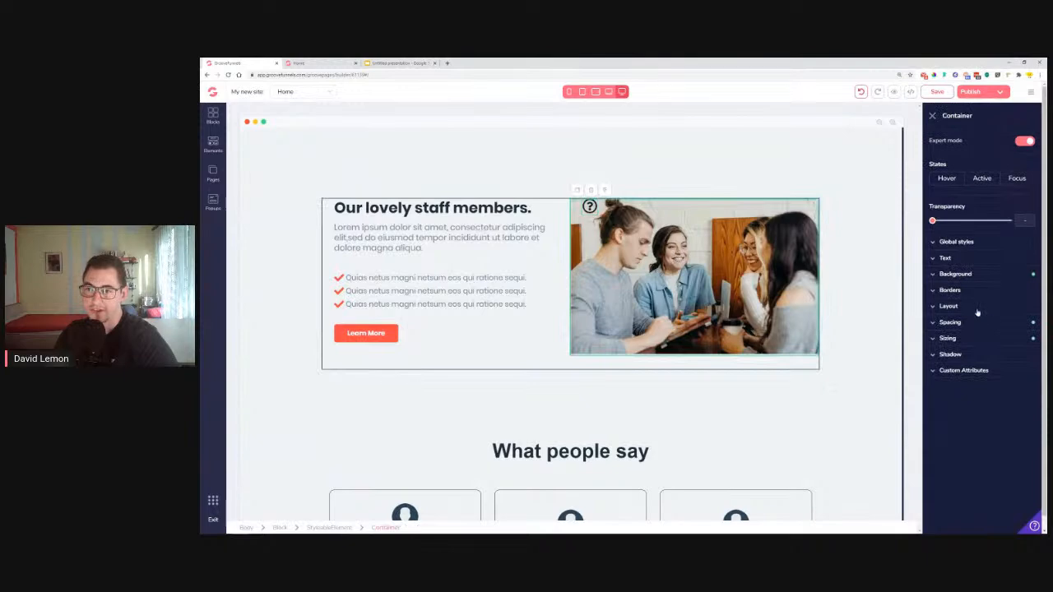
click(977, 312)
click(1010, 350)
click(968, 404)
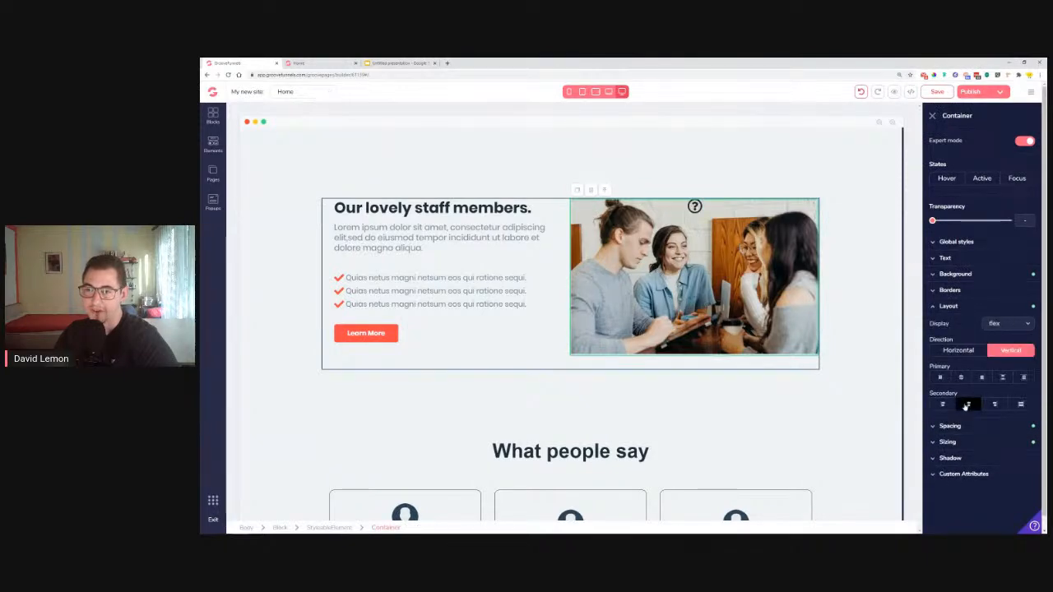
click(960, 377)
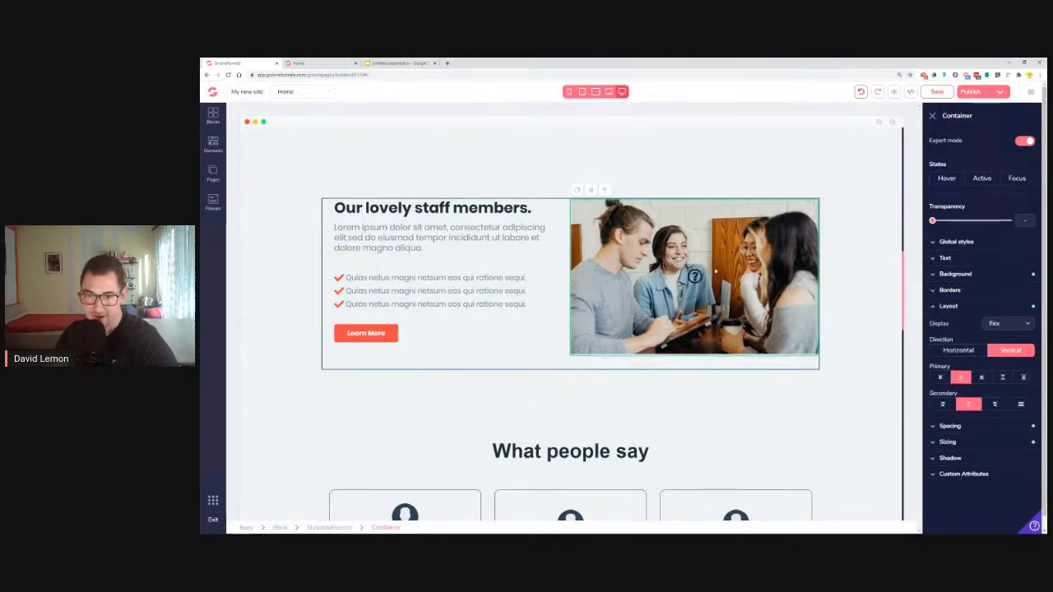
click(695, 278)
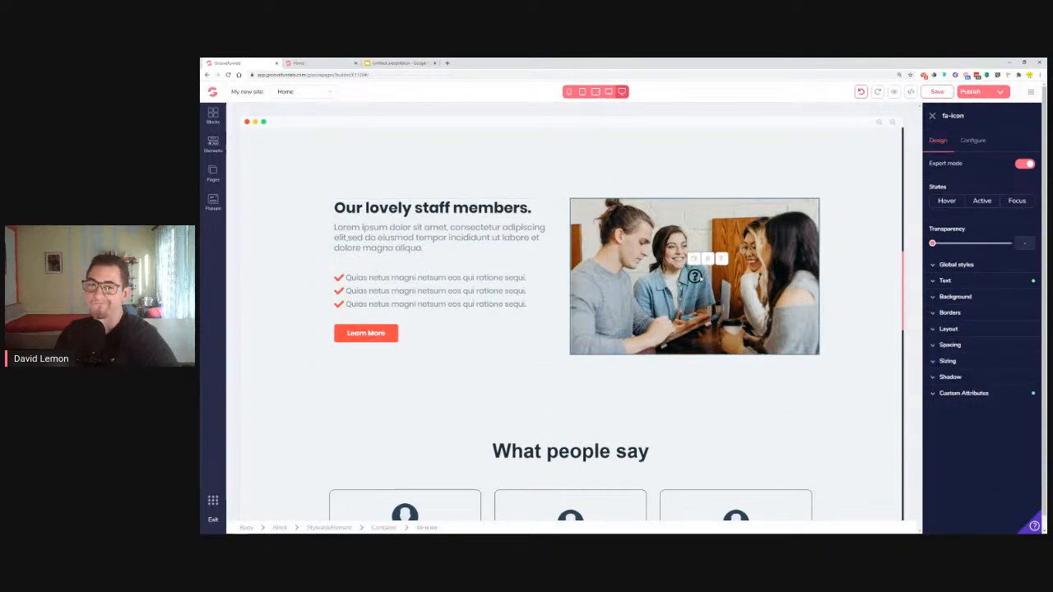
click(305, 62)
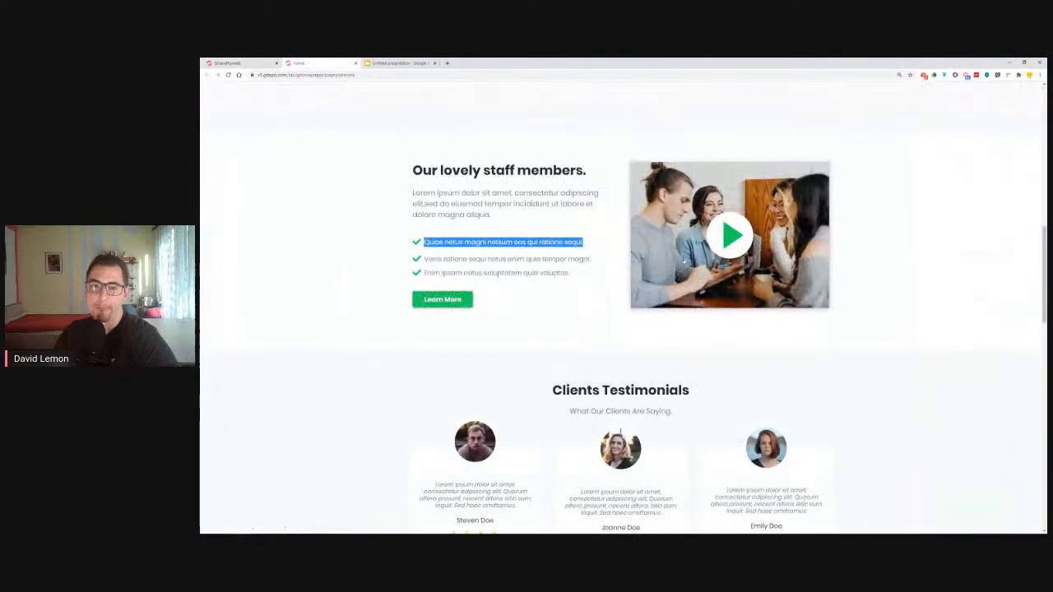
click(243, 62)
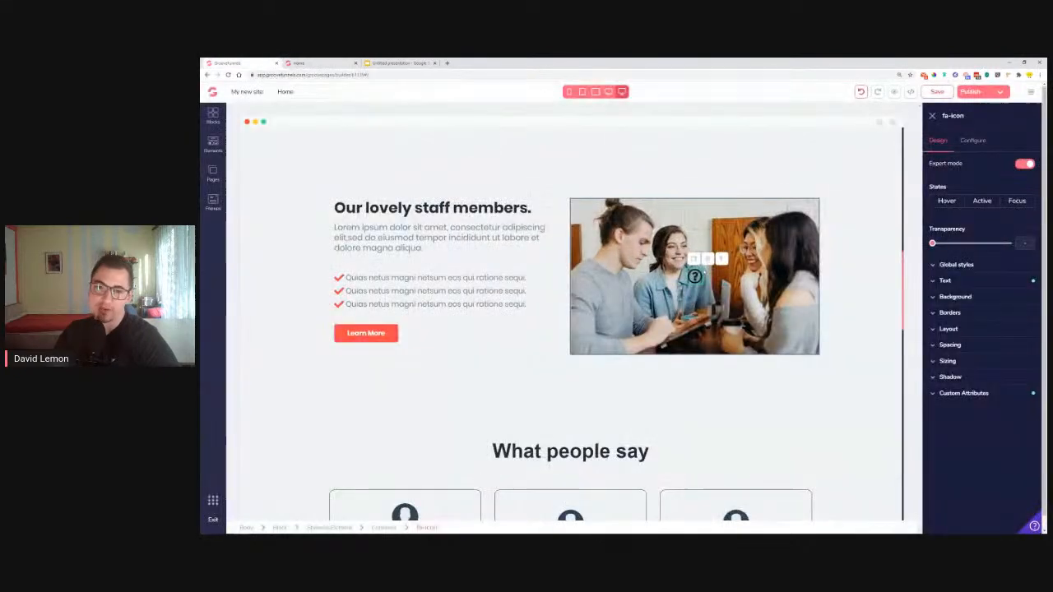
Drop a Round Image element onto the staff photo
click(213, 147)
scroll(306, 350, down, 10)
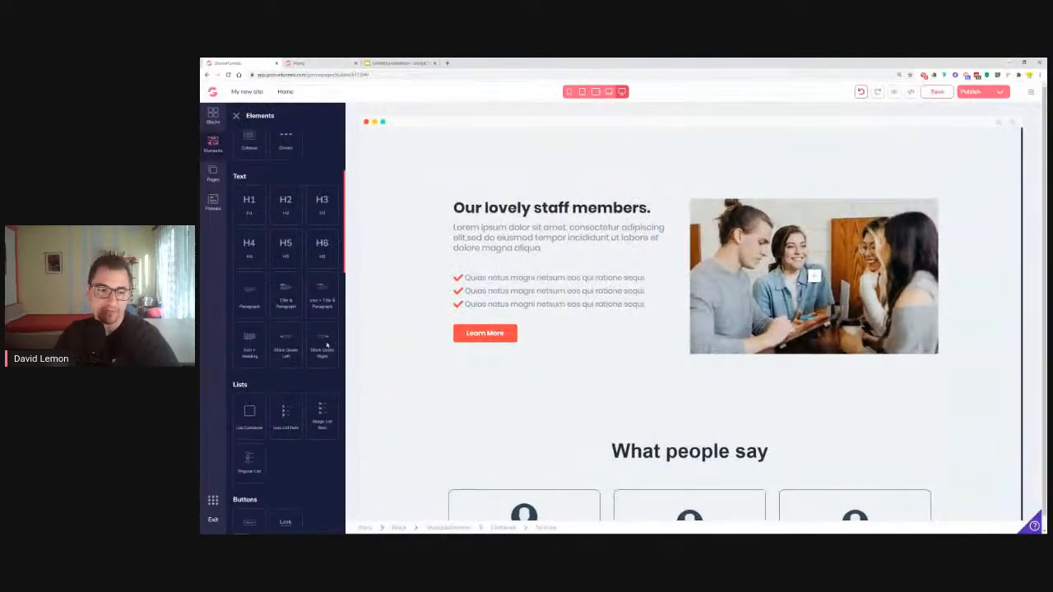
drag(251, 358, 812, 238)
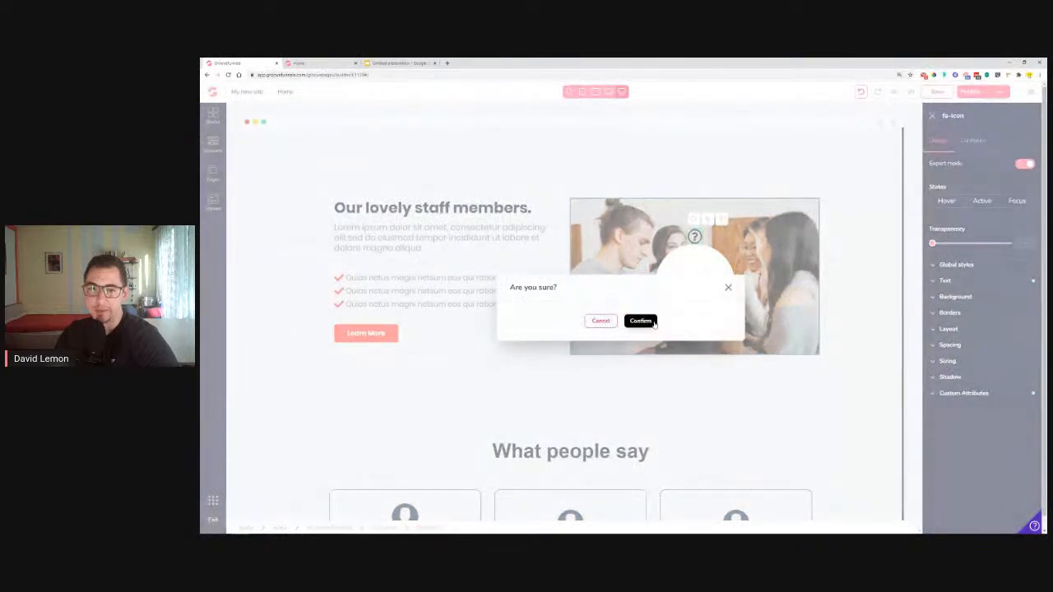
Confirm the icon deletion and set the round image to the green play-button picture
click(640, 320)
click(771, 298)
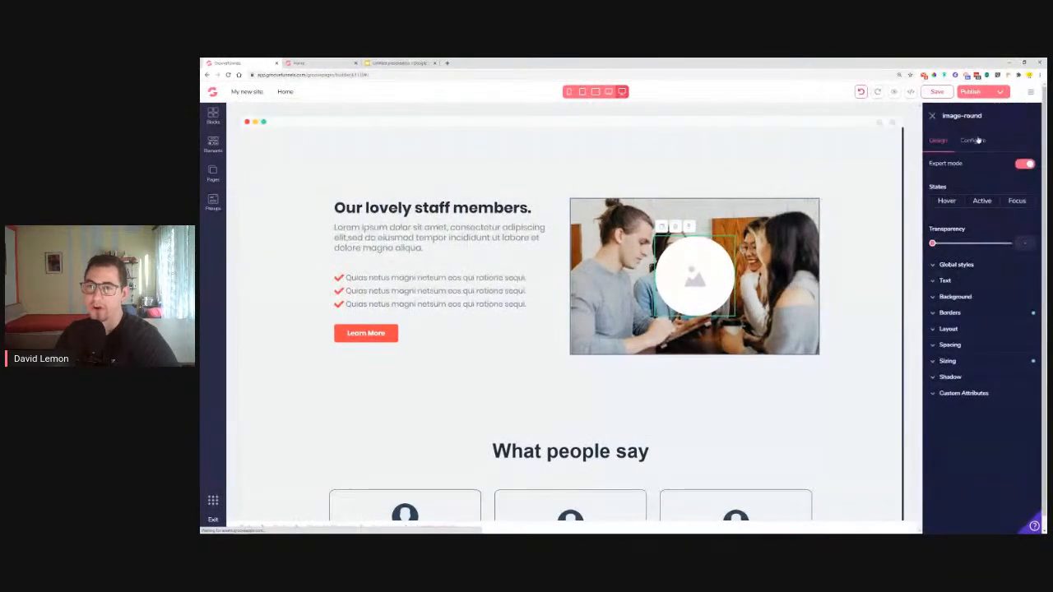
click(975, 142)
click(981, 208)
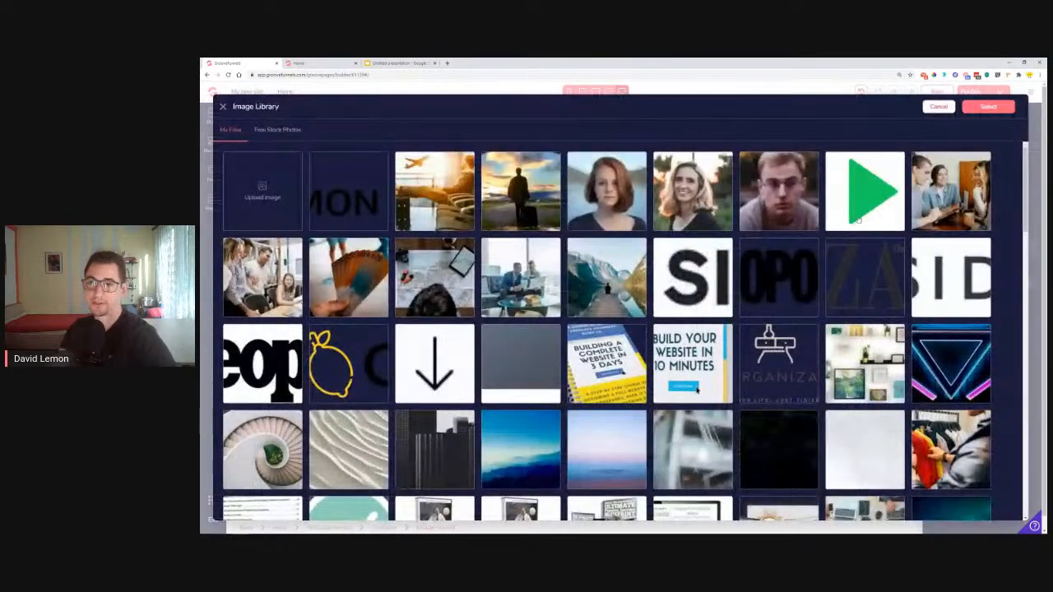
click(859, 220)
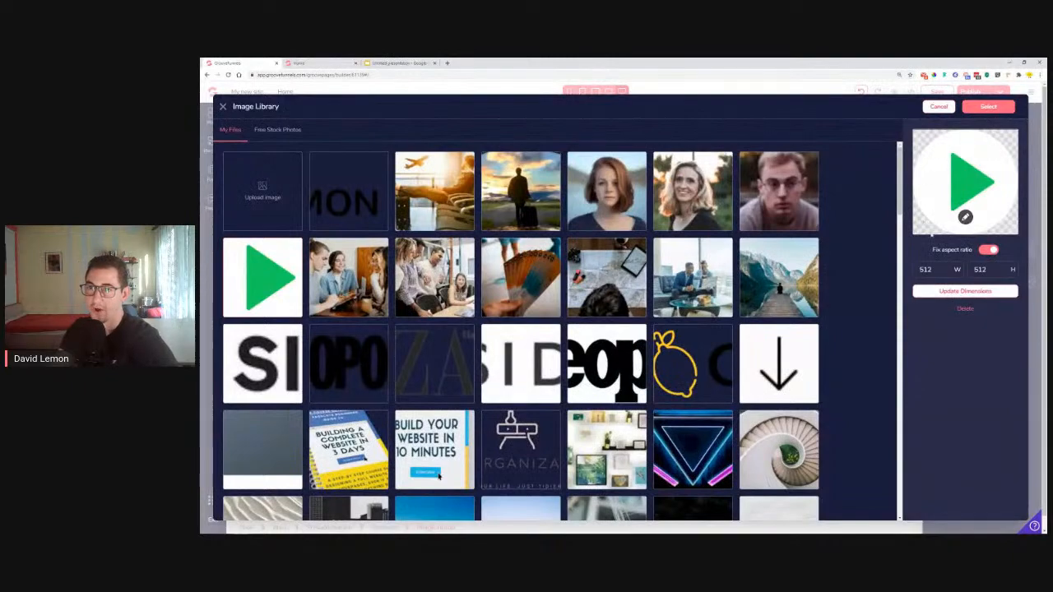
click(988, 106)
click(979, 315)
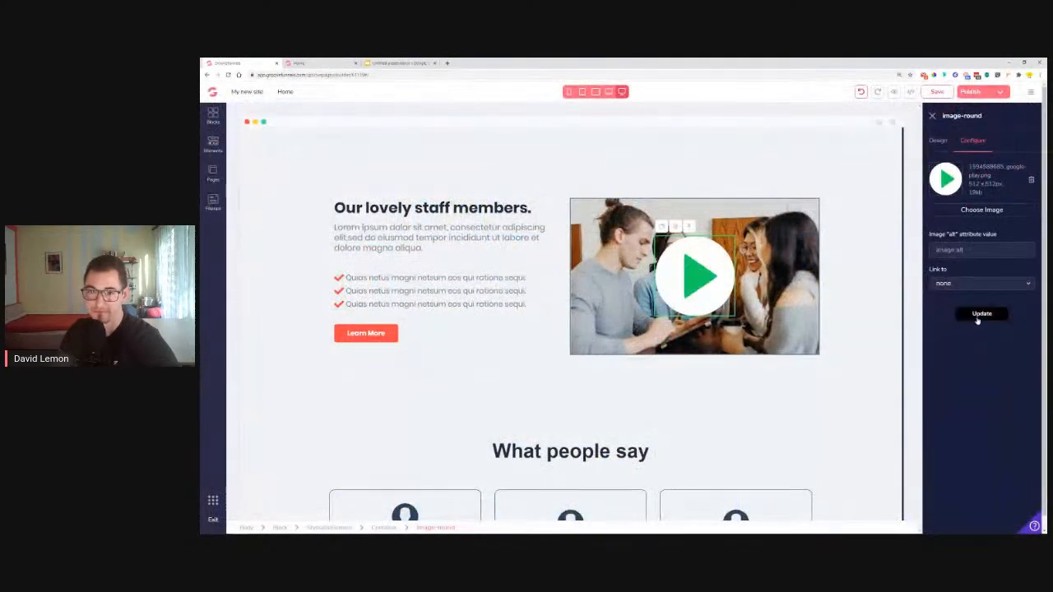
click(938, 142)
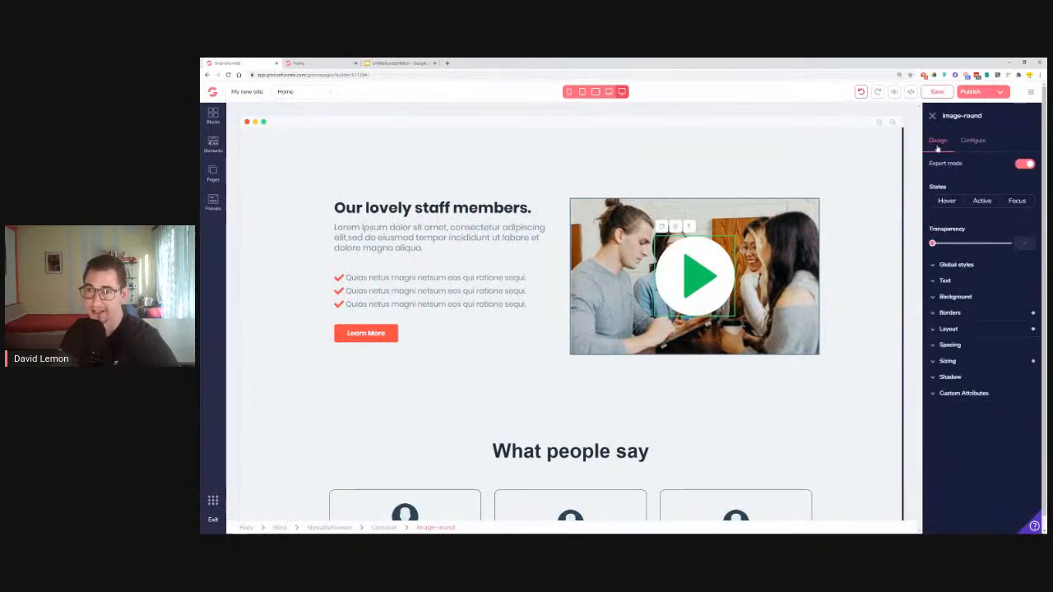
Resize the round play-button image to 8rem wide and 8rem high
click(960, 363)
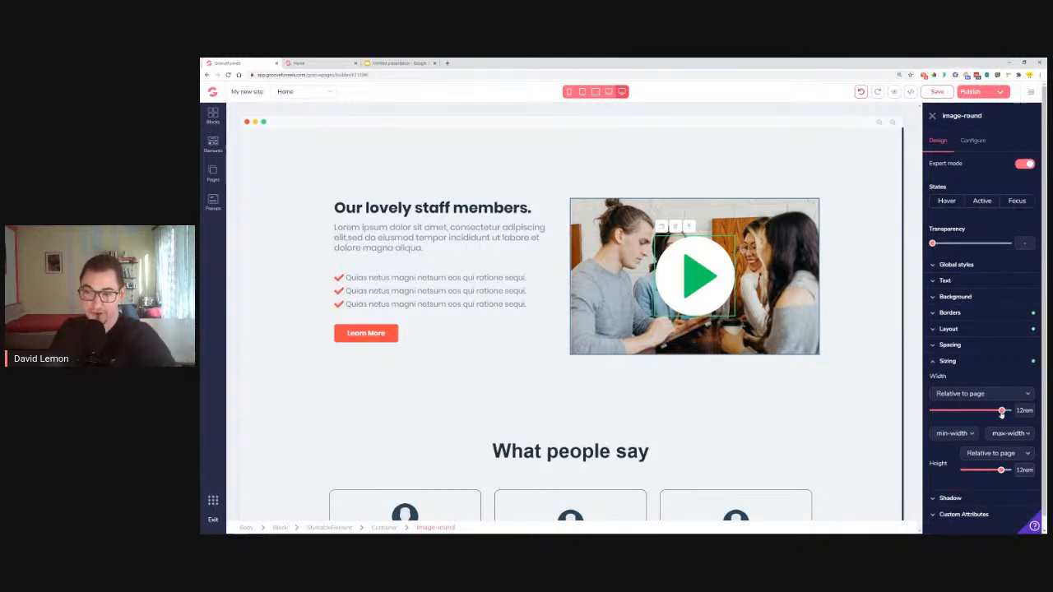
drag(1001, 414, 995, 415)
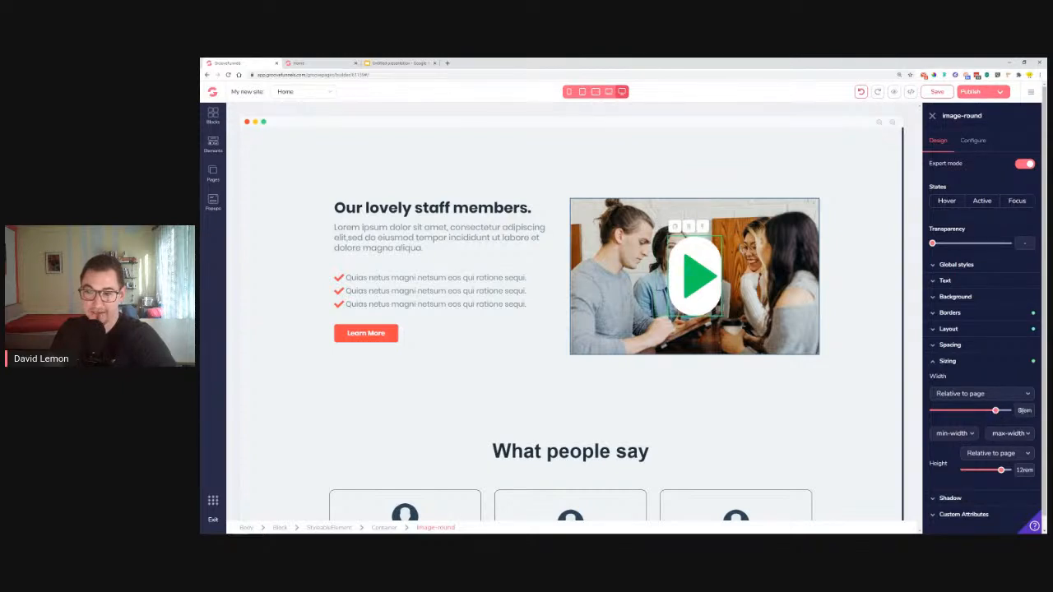
drag(1000, 471, 997, 470)
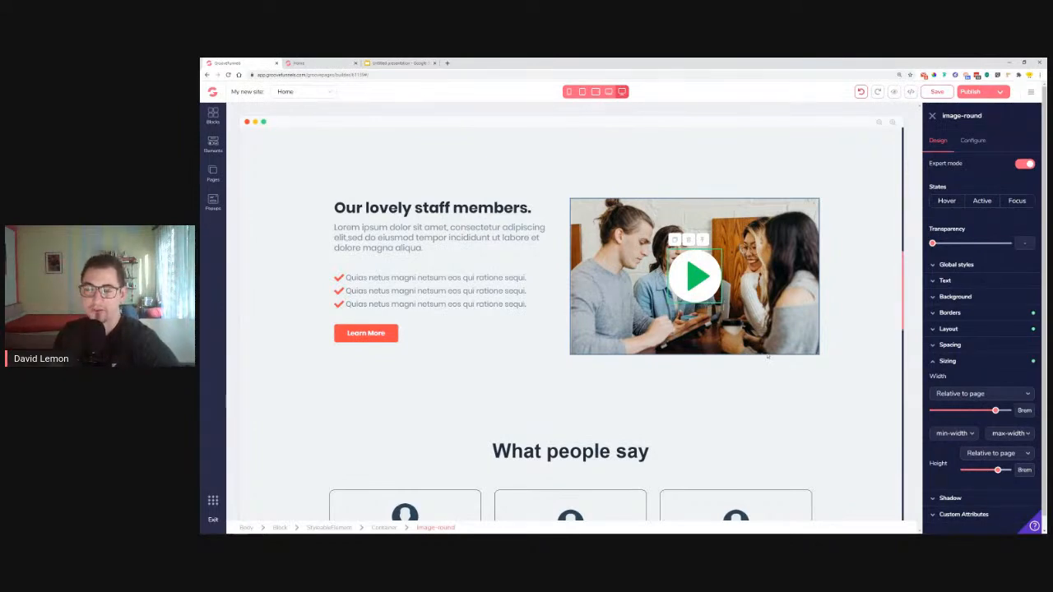
click(848, 348)
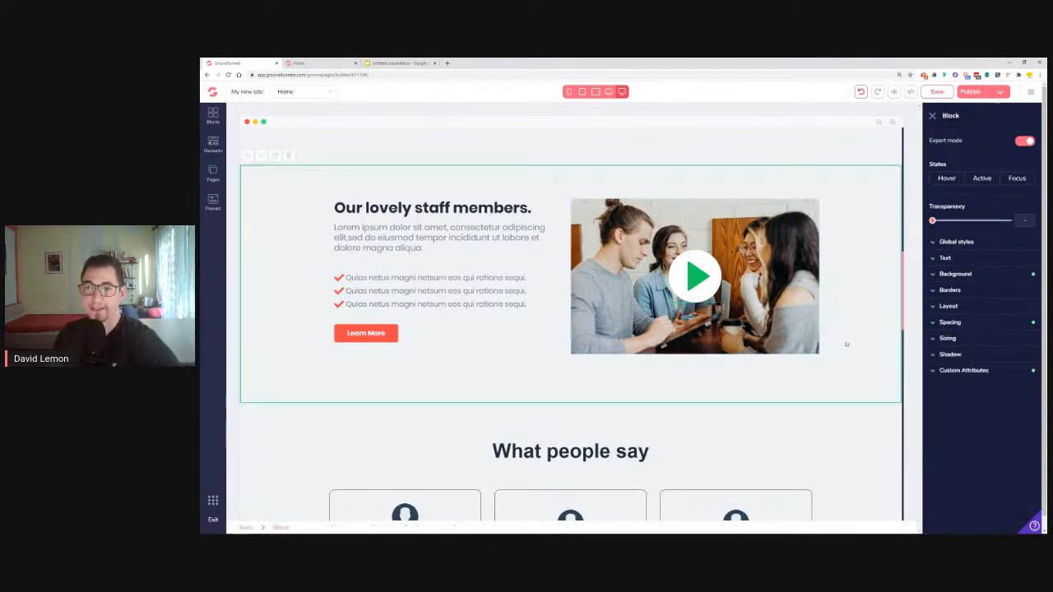
Give the container around the text and café photo an xl drop shadow
click(640, 272)
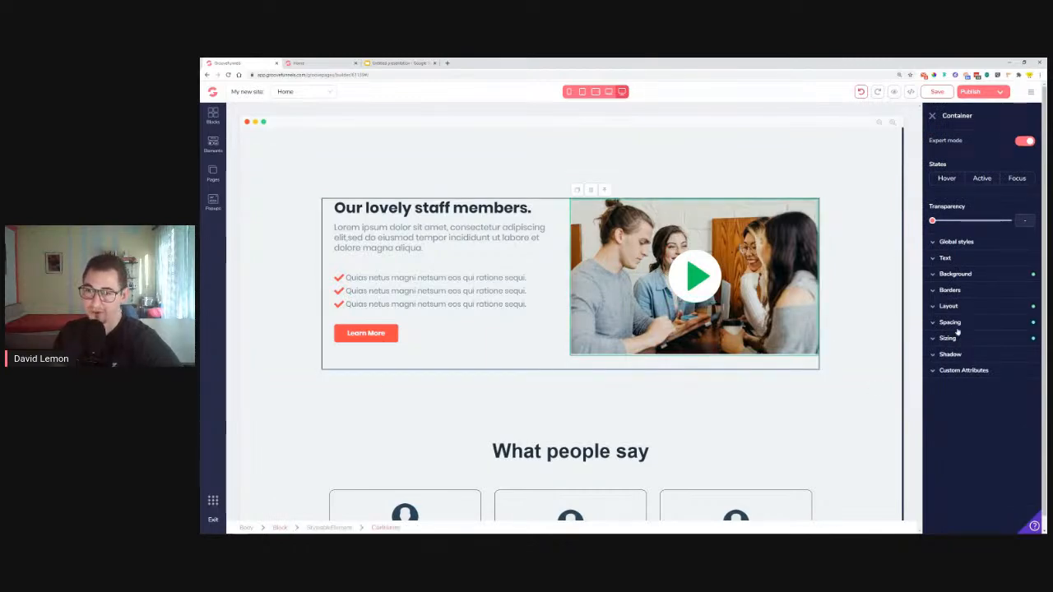
click(954, 356)
click(962, 372)
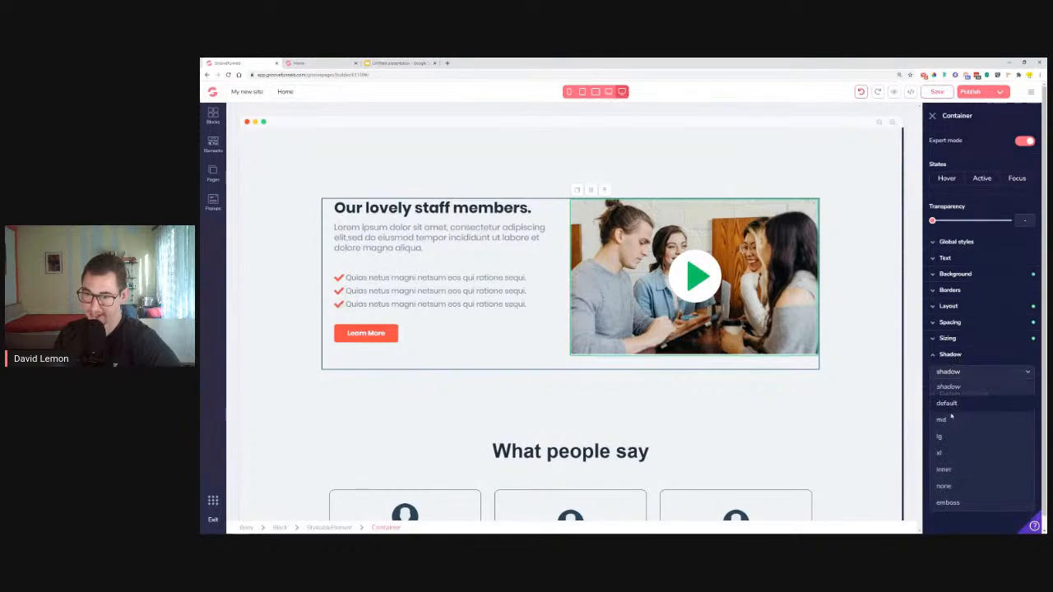
click(942, 436)
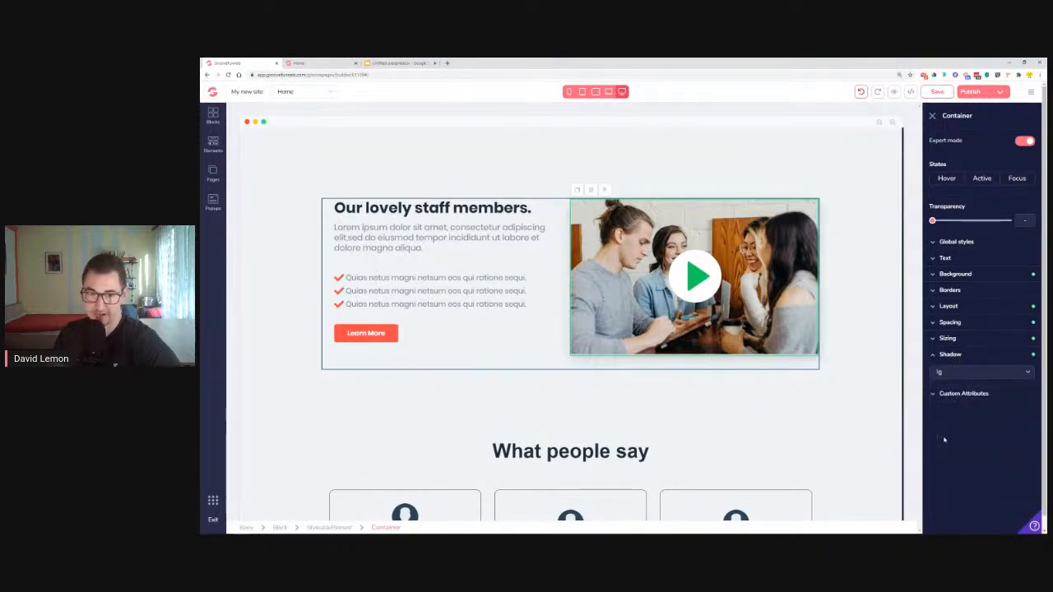
click(955, 372)
click(942, 453)
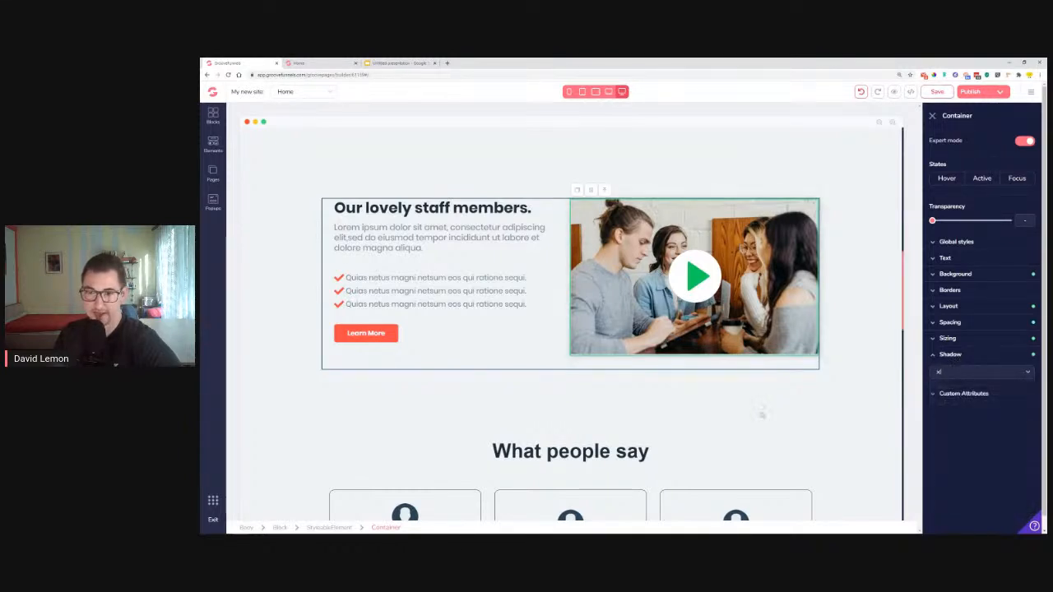
Compare against the live page preview, then return to the builder's staff-members section
click(762, 415)
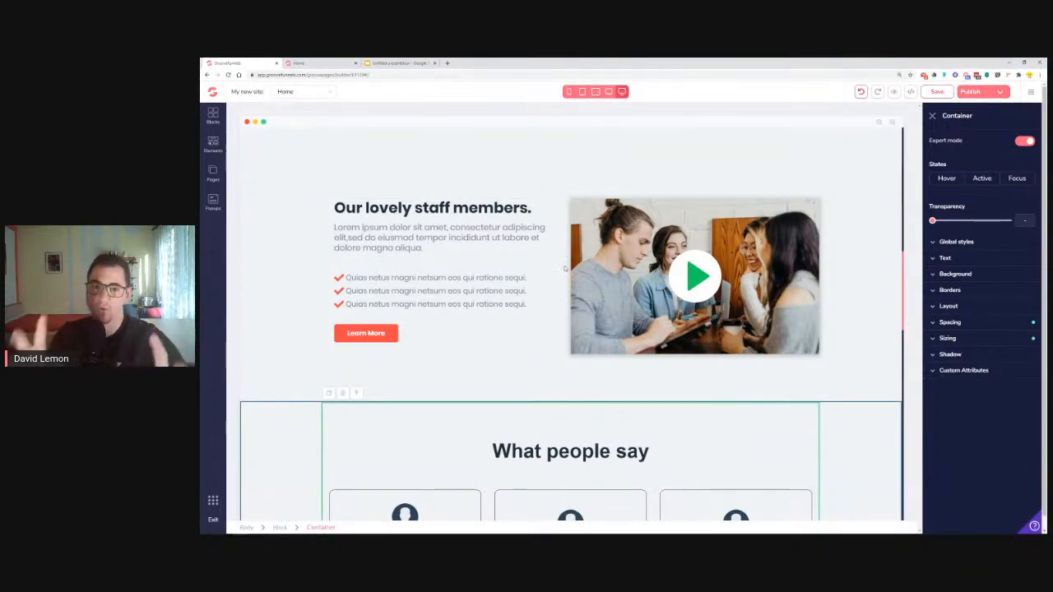
click(346, 62)
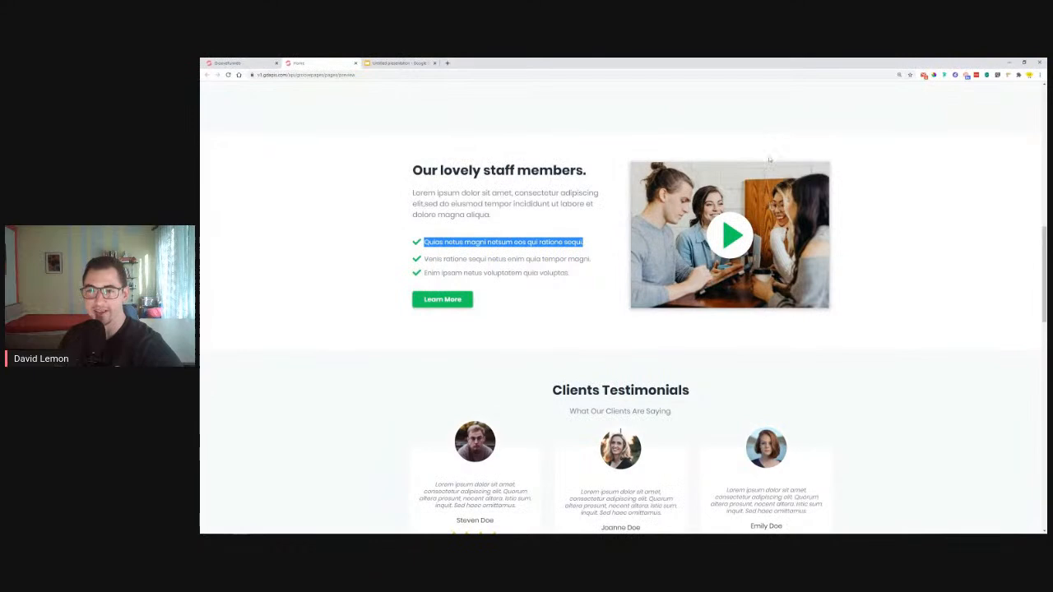
click(239, 63)
click(268, 248)
Set the staff section's background colour to white, then review the page
click(1012, 275)
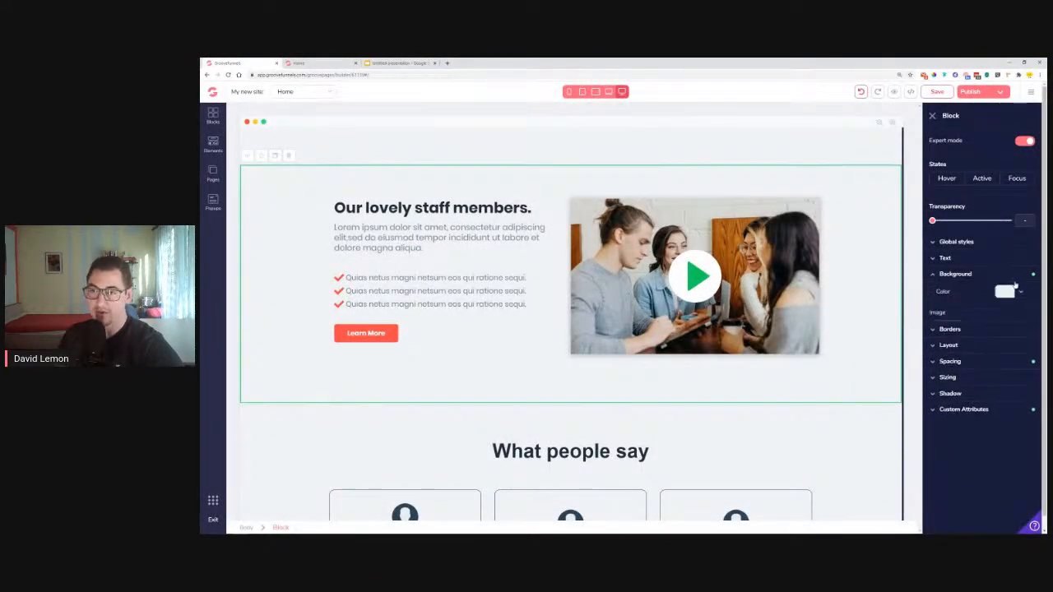
click(1007, 292)
click(935, 337)
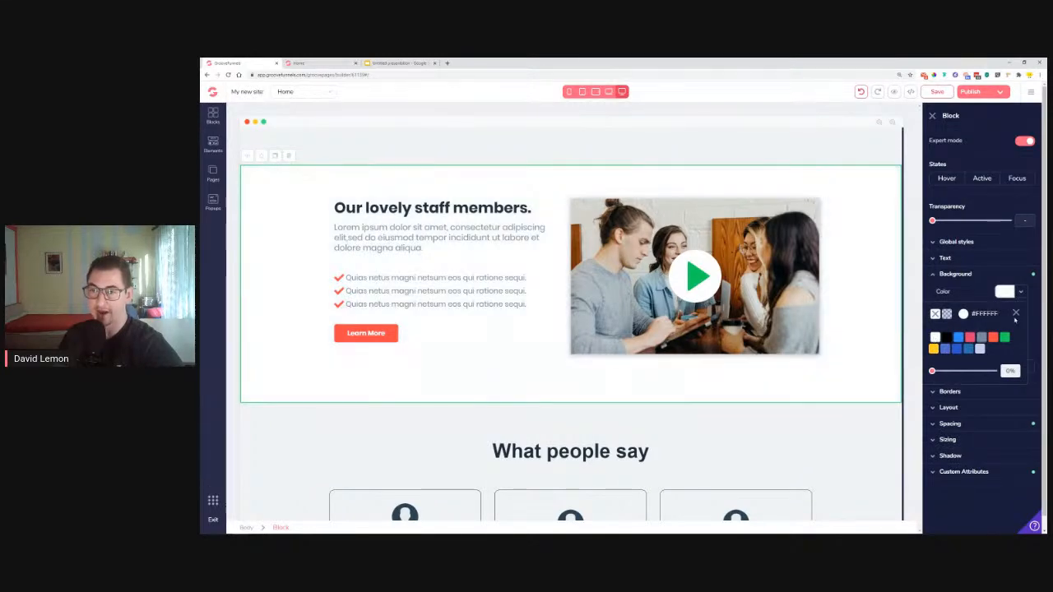
click(1016, 314)
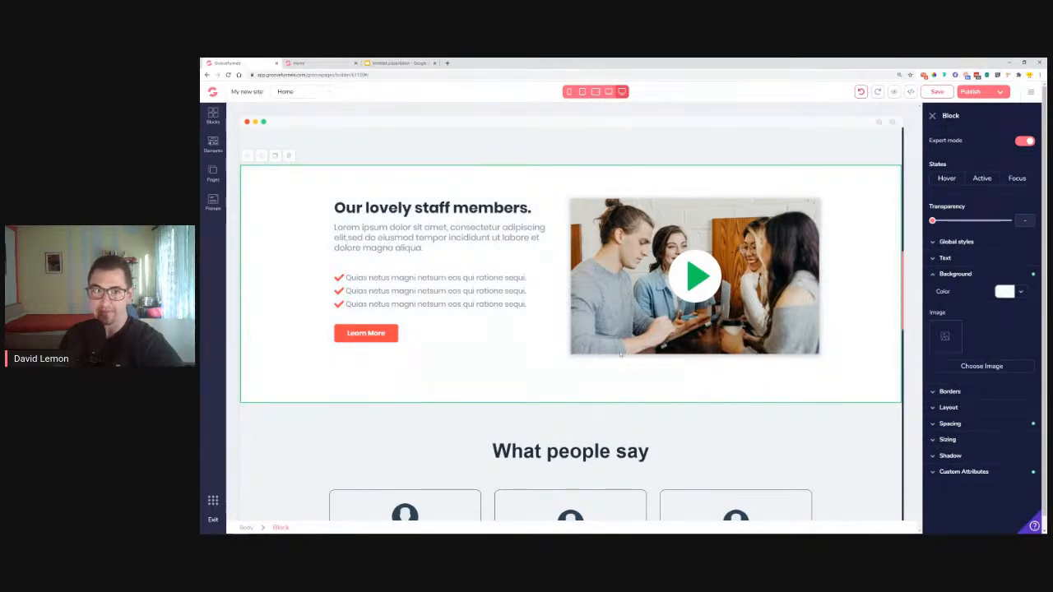
scroll(621, 354, up, 15)
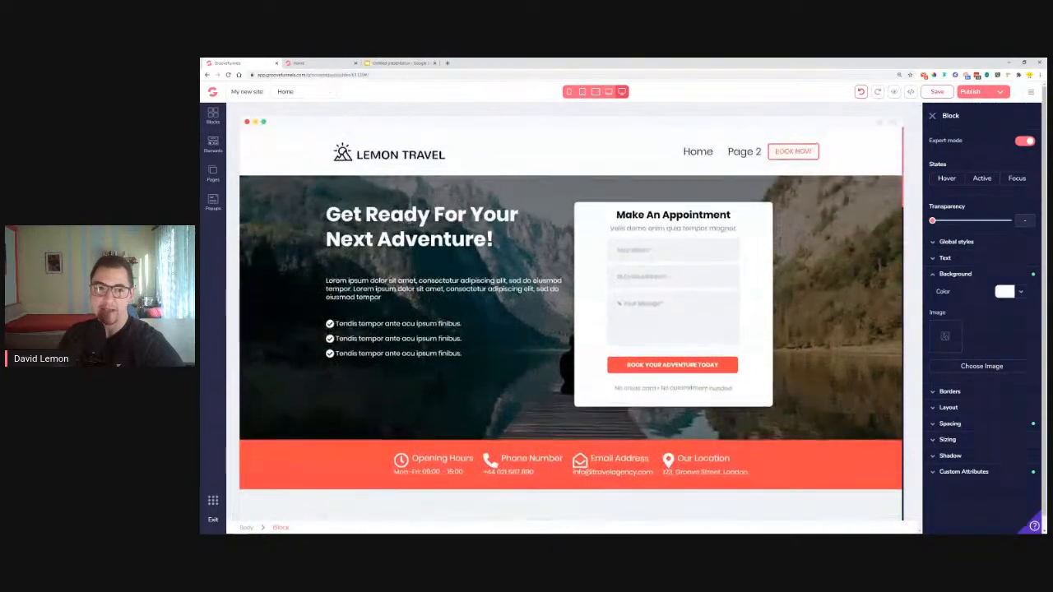
scroll(311, 244, down, 5)
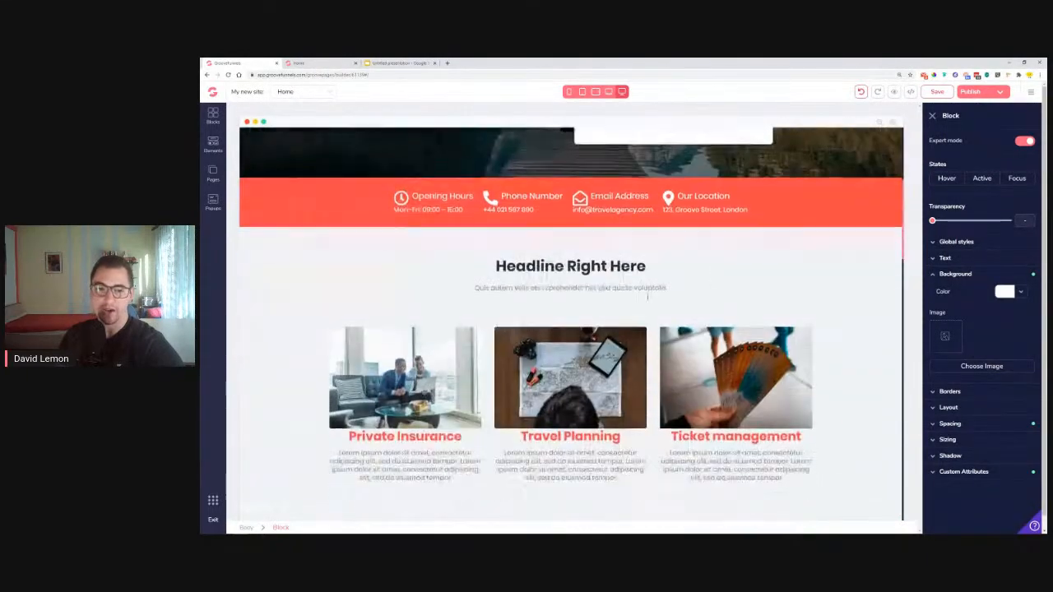
scroll(311, 293, down, 10)
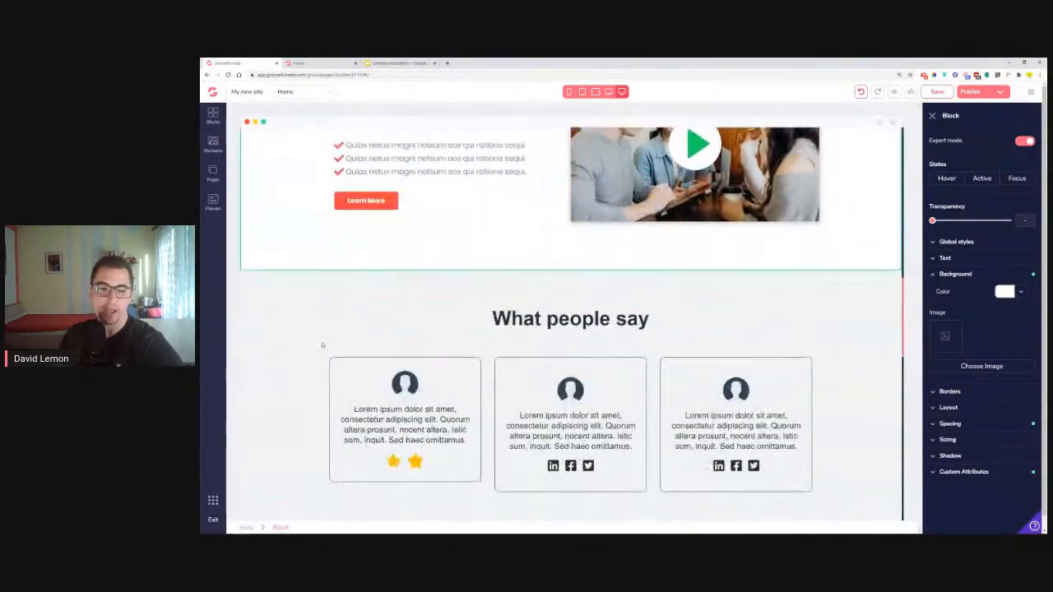
scroll(326, 349, down, 7)
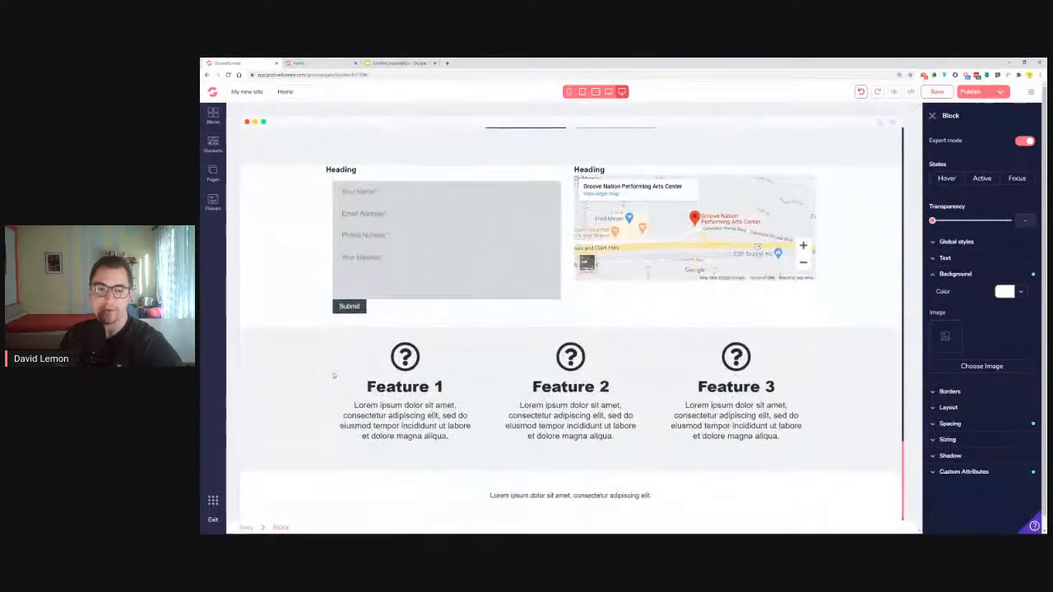
scroll(347, 373, up, 4)
scroll(392, 396, up, 8)
scroll(394, 400, down, 2)
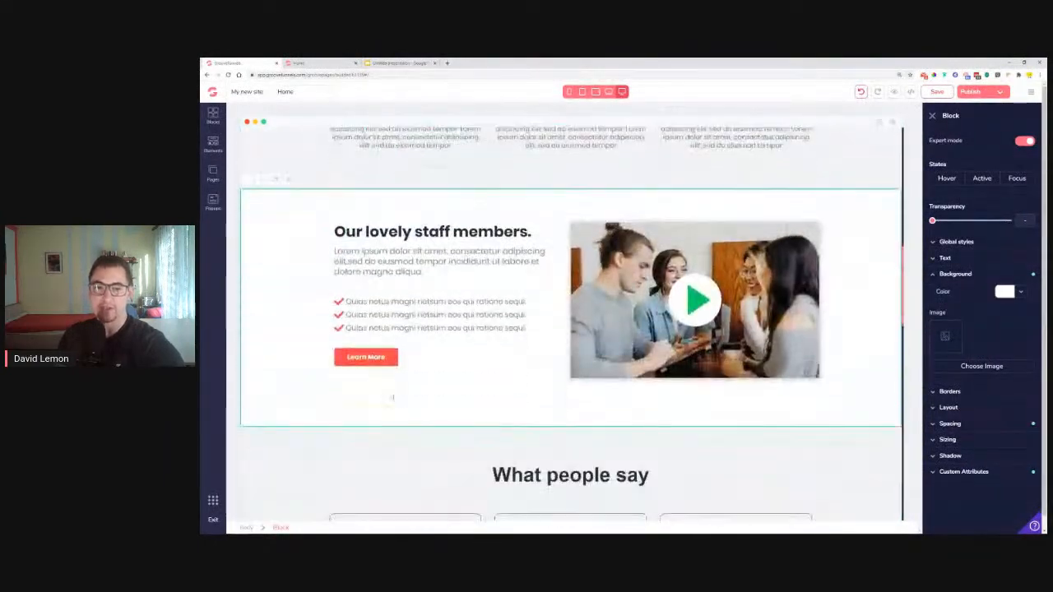
Set the bullet list item's top and bottom margins to 0.75rem
click(413, 316)
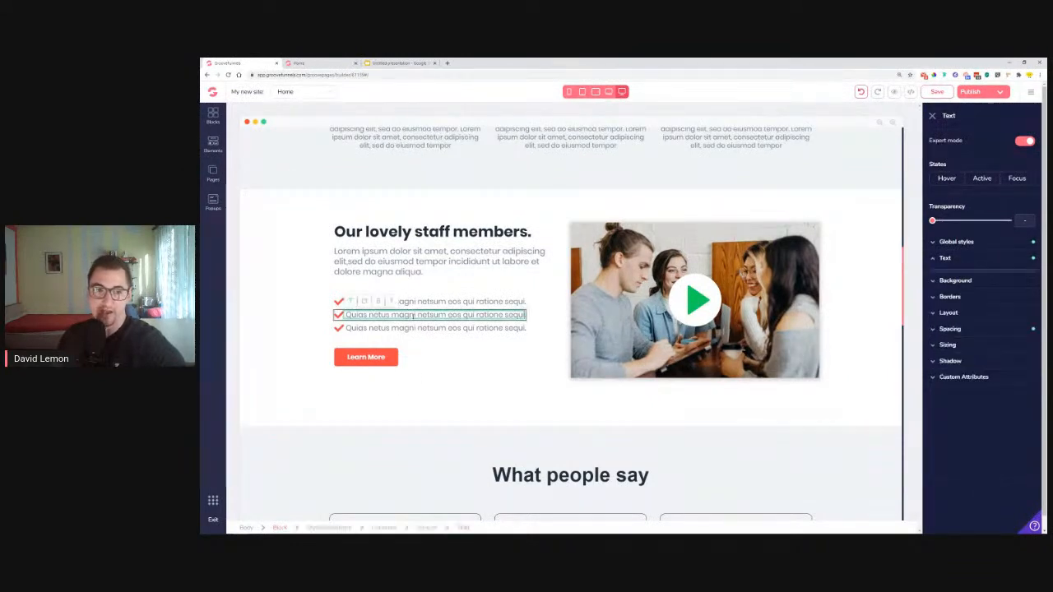
click(438, 356)
click(949, 322)
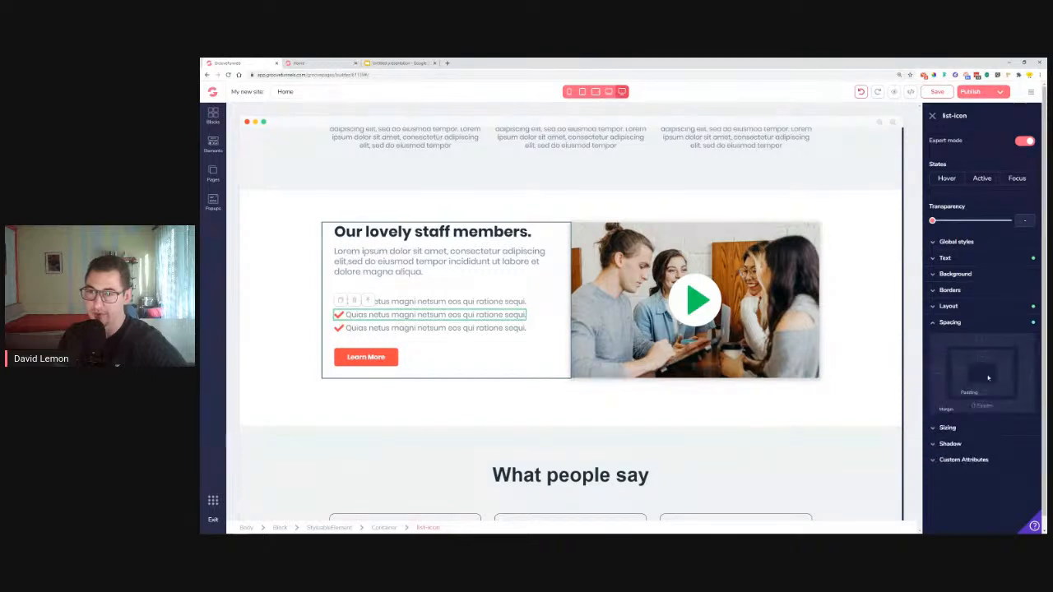
click(983, 341)
click(982, 406)
drag(933, 423, 944, 425)
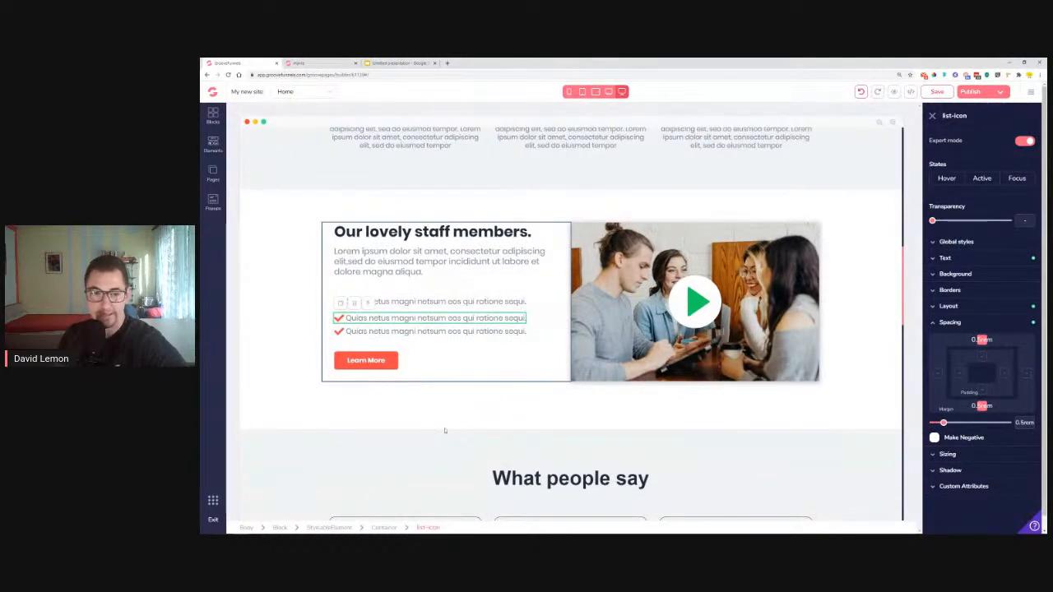
drag(944, 423, 947, 423)
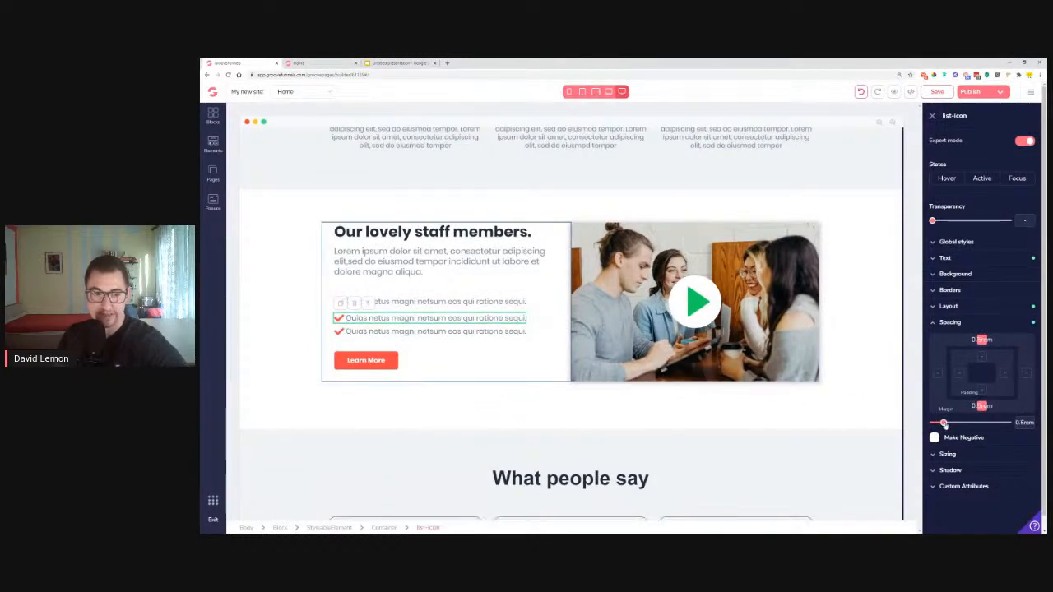
Try extra bottom margin on the first bullet line's text, then reset it
click(456, 415)
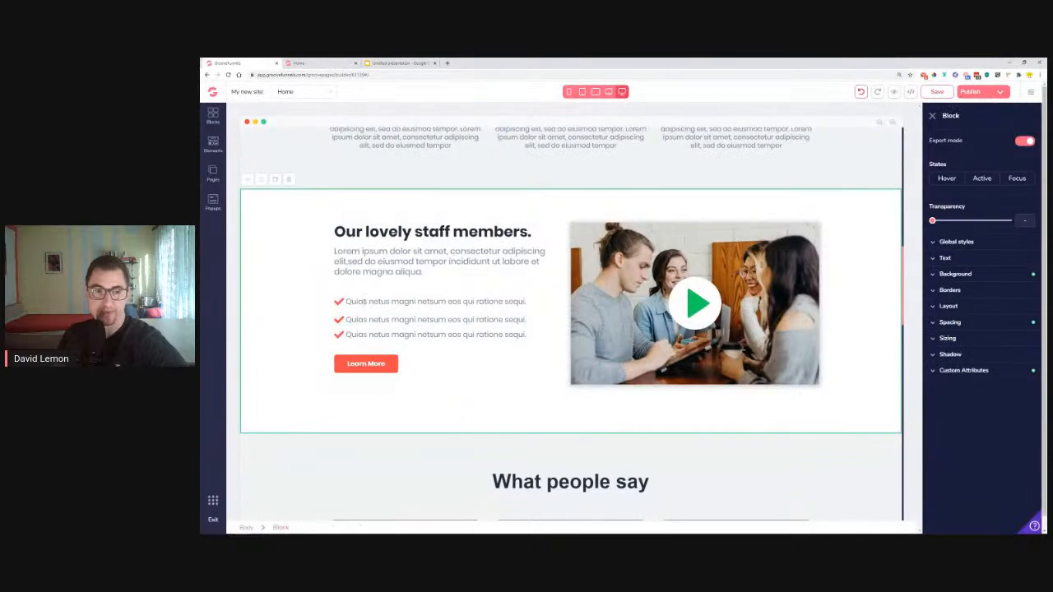
click(395, 302)
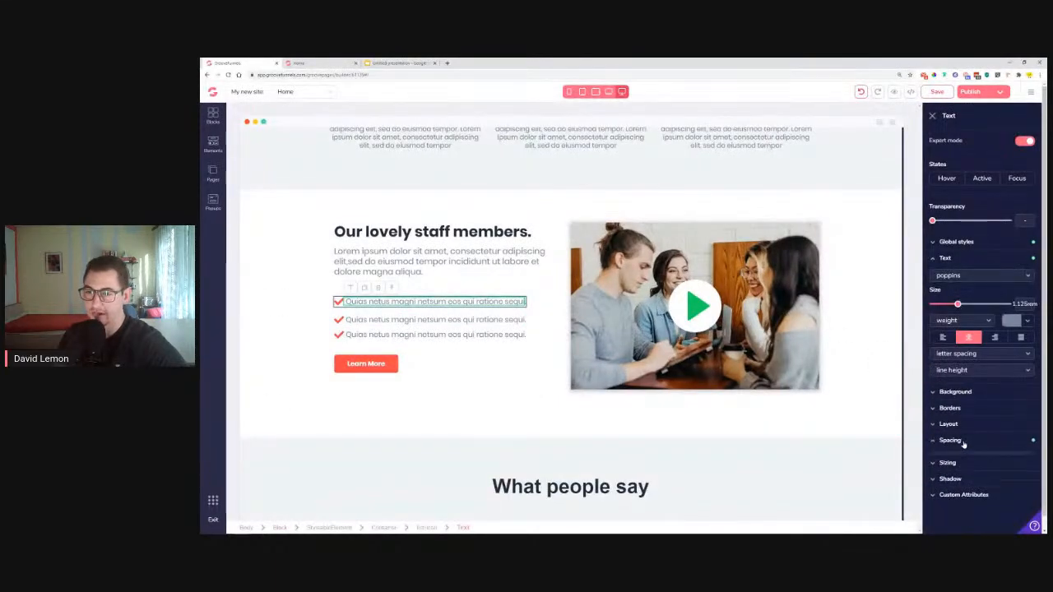
click(1025, 440)
scroll(980, 503, down, 1)
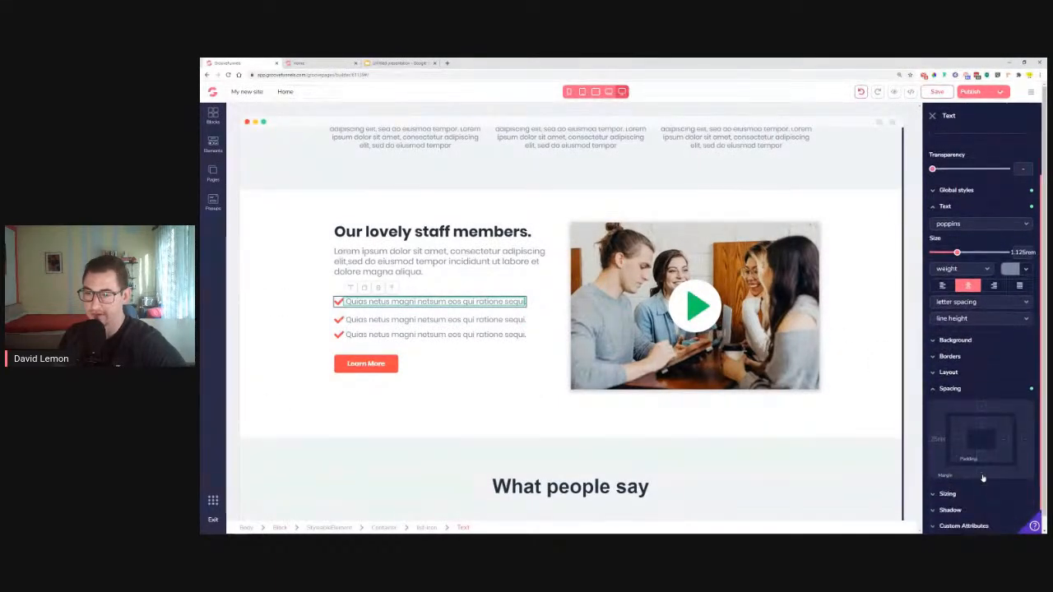
click(981, 474)
mouse_move(933, 490)
mouse_down()
mouse_move(953, 491)
mouse_move(931, 492)
mouse_up()
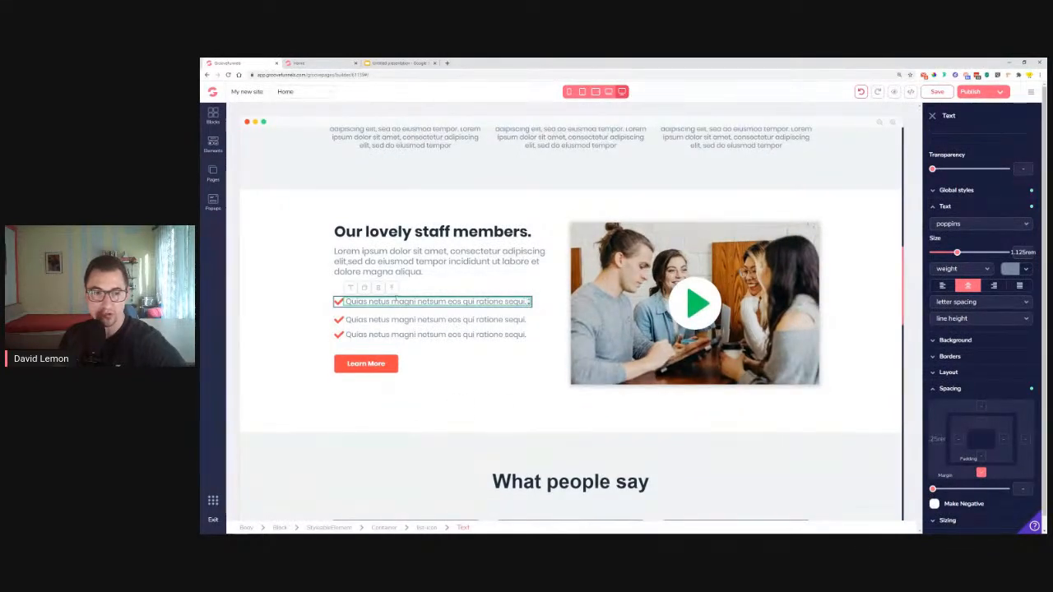
Set the bullet list item's bottom margin to 0
click(394, 295)
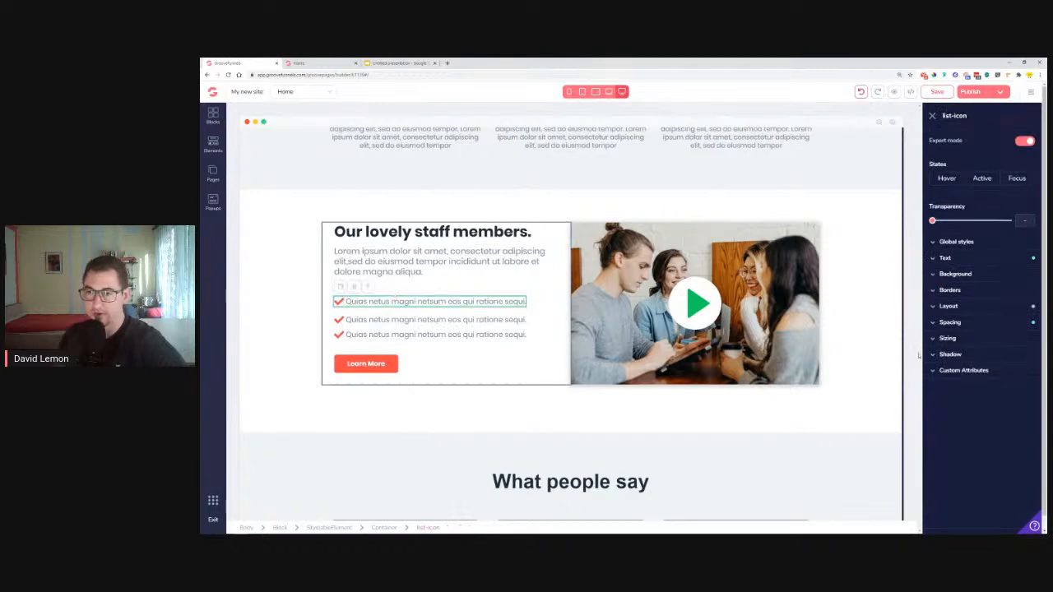
click(962, 324)
click(982, 406)
drag(943, 424, 932, 424)
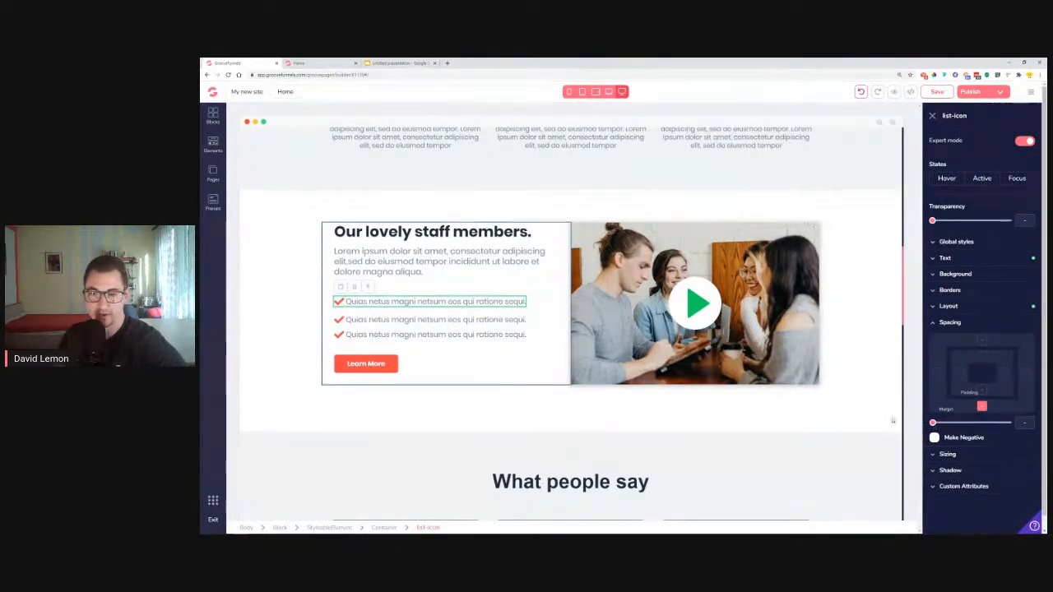
click(936, 424)
click(528, 409)
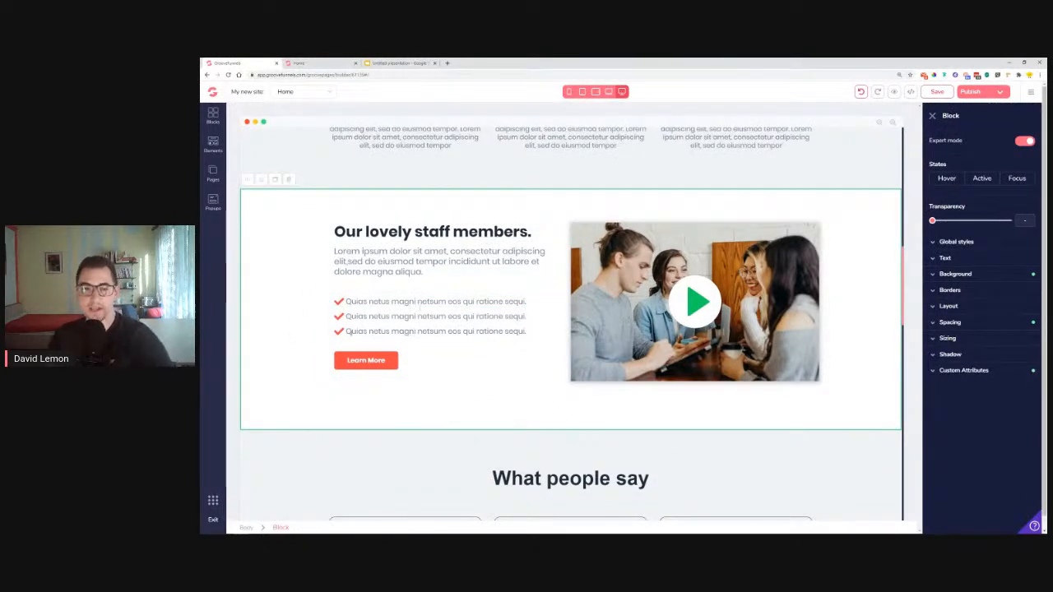
scroll(571, 324, up, 2)
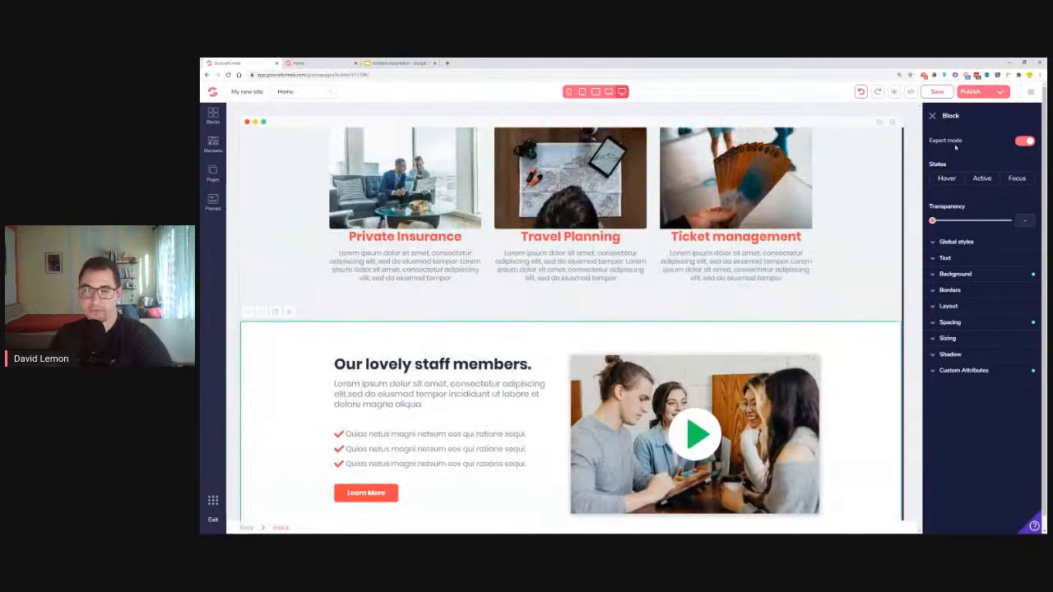
scroll(619, 398, up, 4)
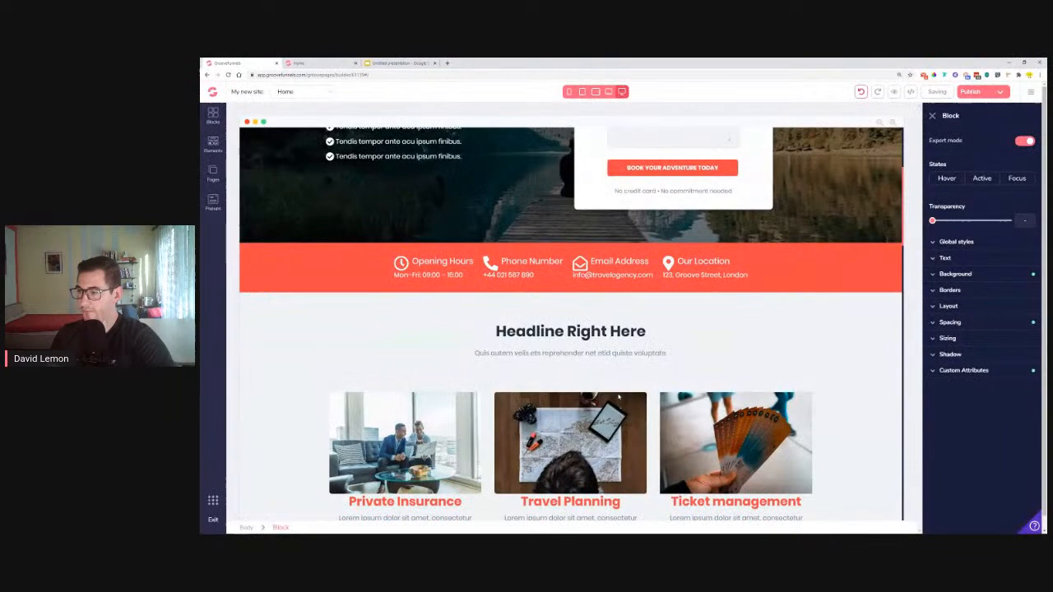
scroll(619, 398, up, 3)
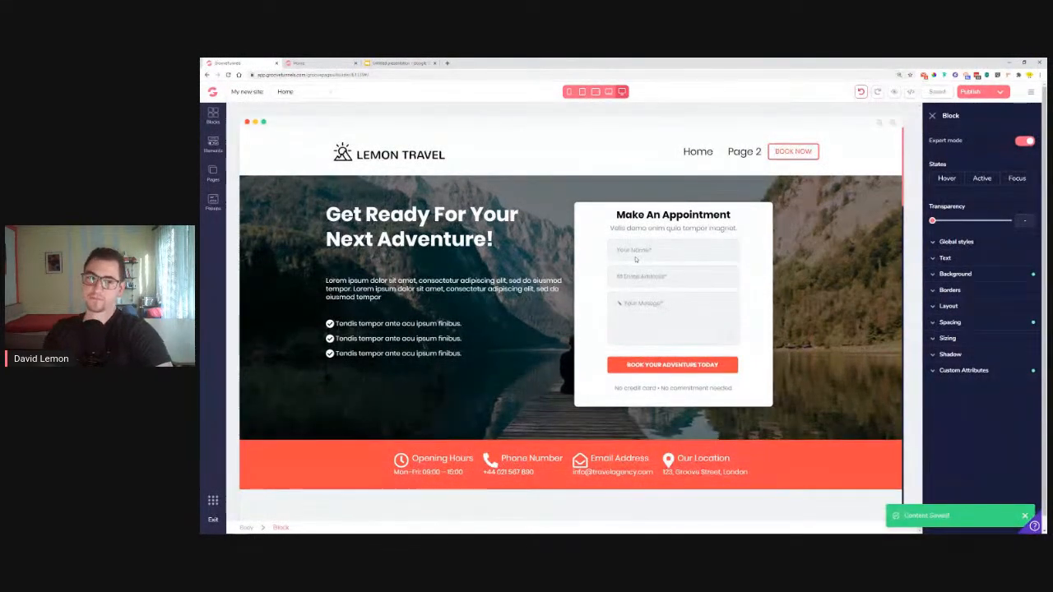
scroll(654, 203, down, 15)
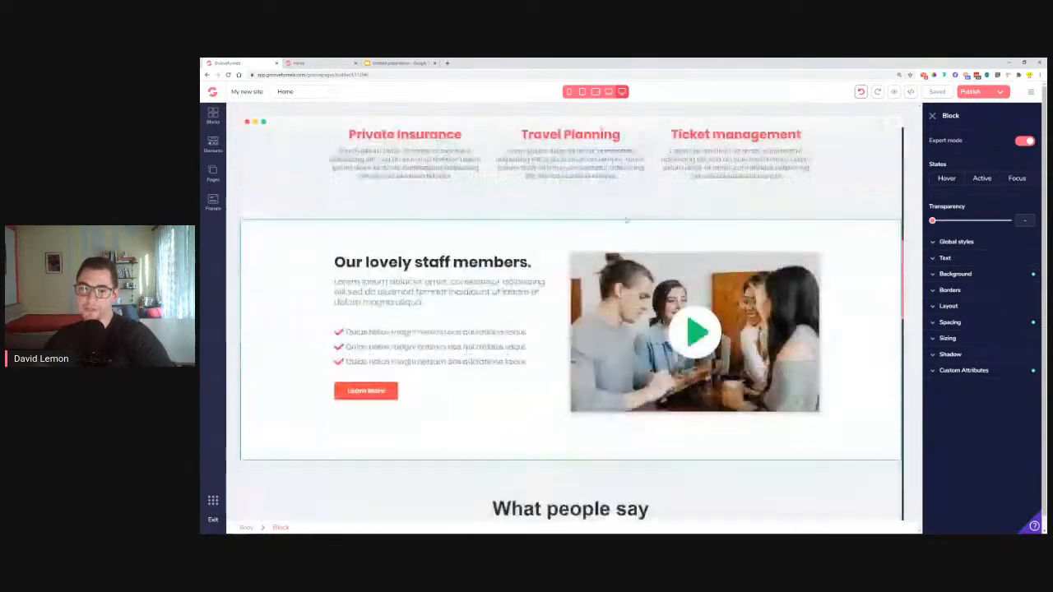
scroll(529, 414, down, 10)
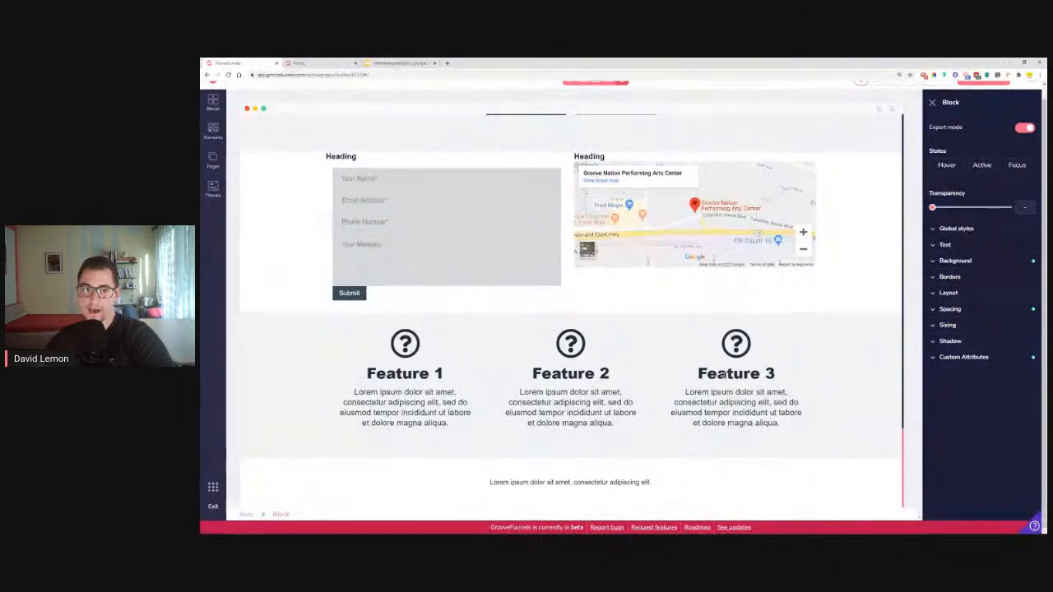
scroll(724, 375, up, 3)
scroll(724, 375, up, 20)
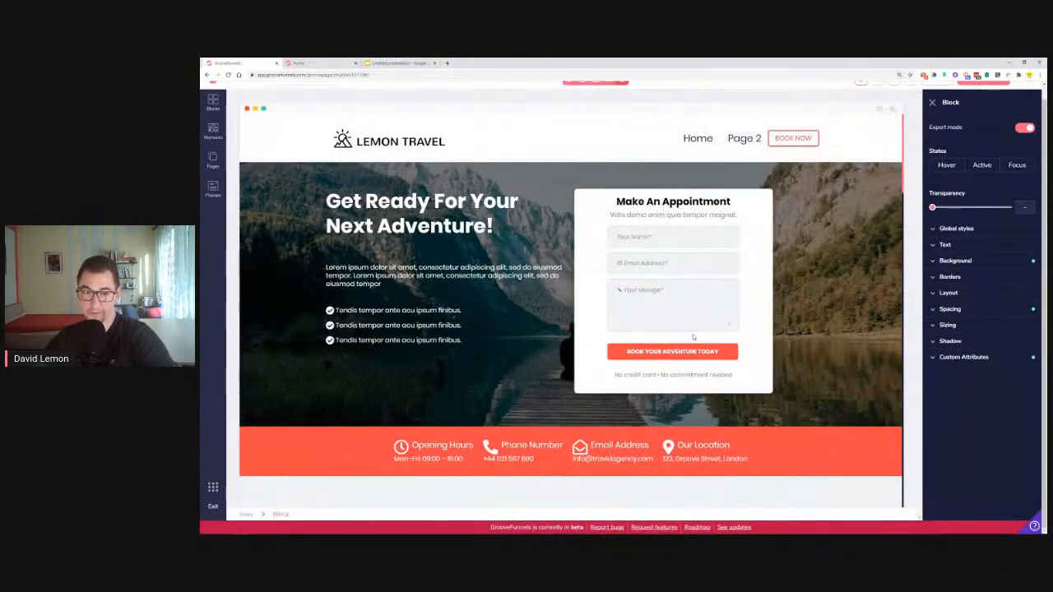
Set the Your Name field's ID and name to 'name' and make it required
click(632, 234)
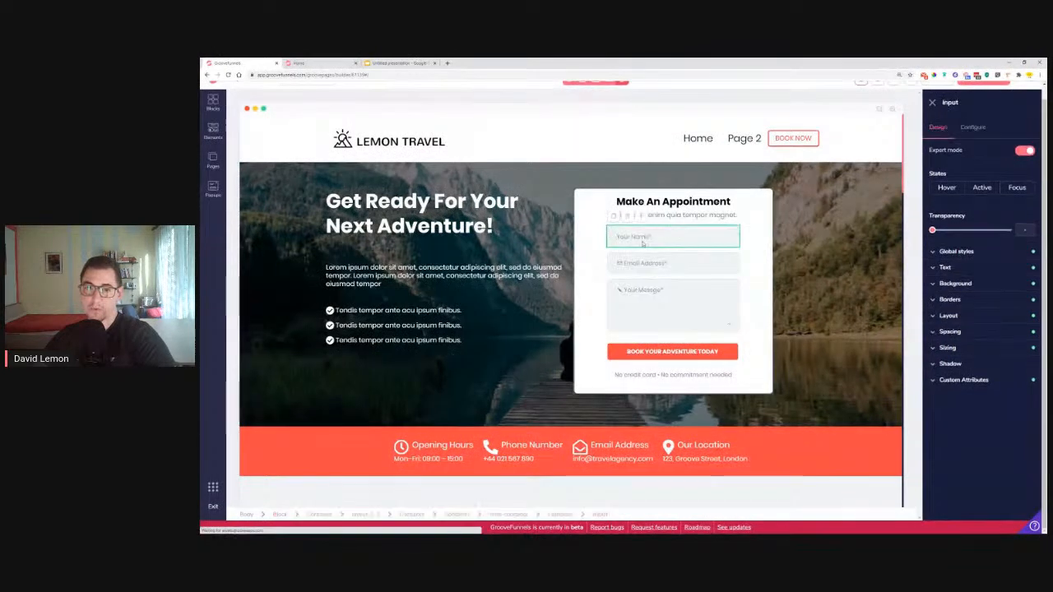
click(973, 129)
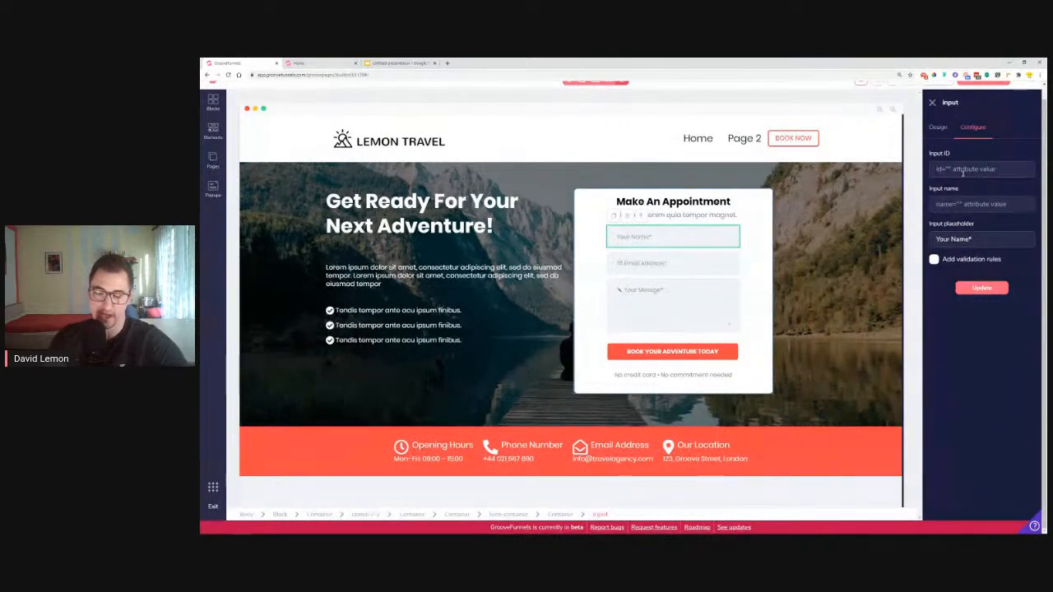
text(name)
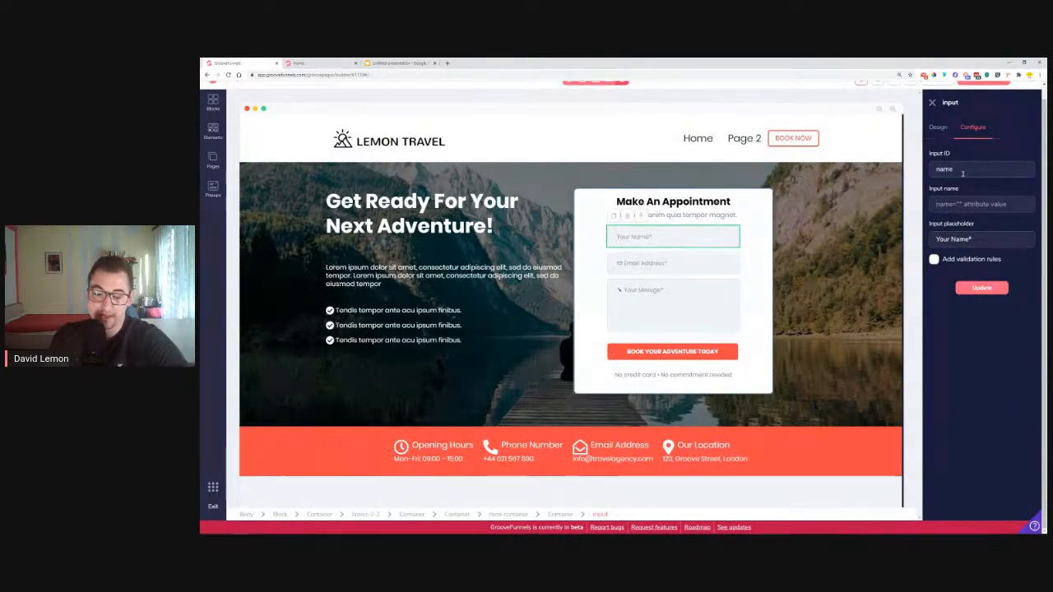
key(Tab)
text(name)
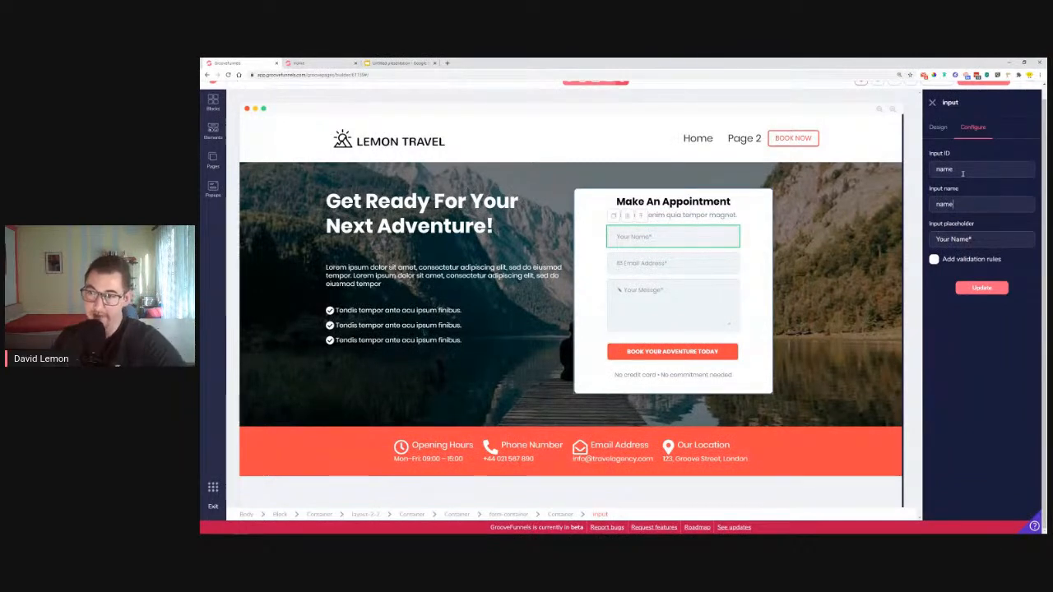
click(934, 260)
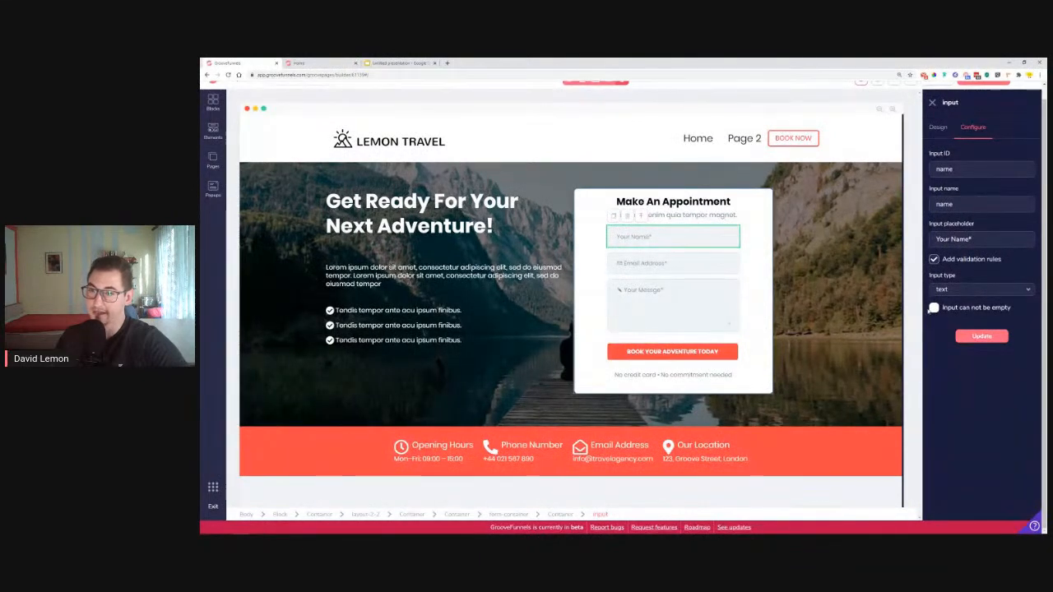
click(934, 308)
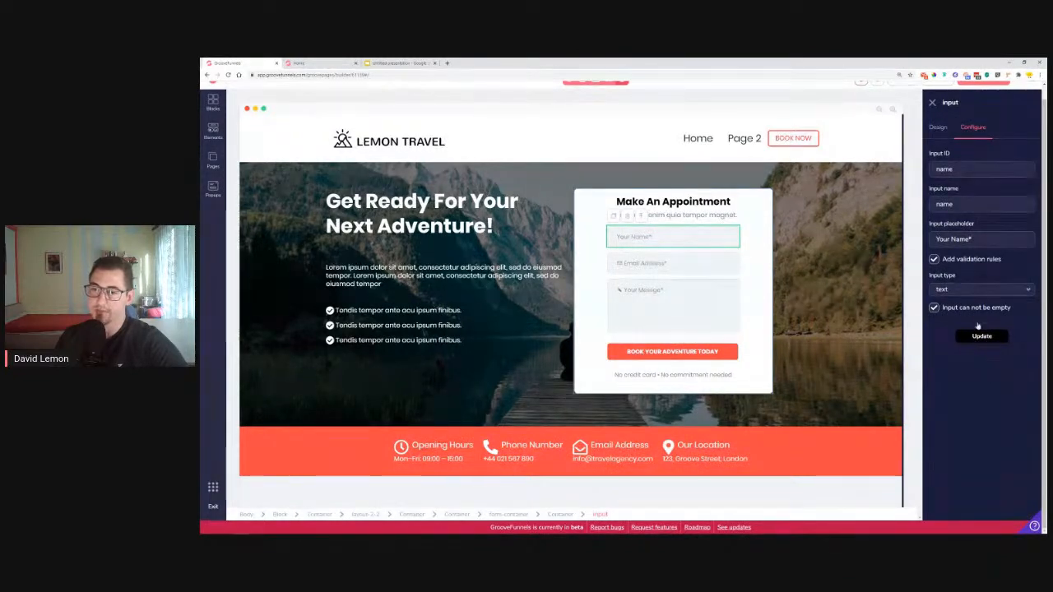
click(982, 335)
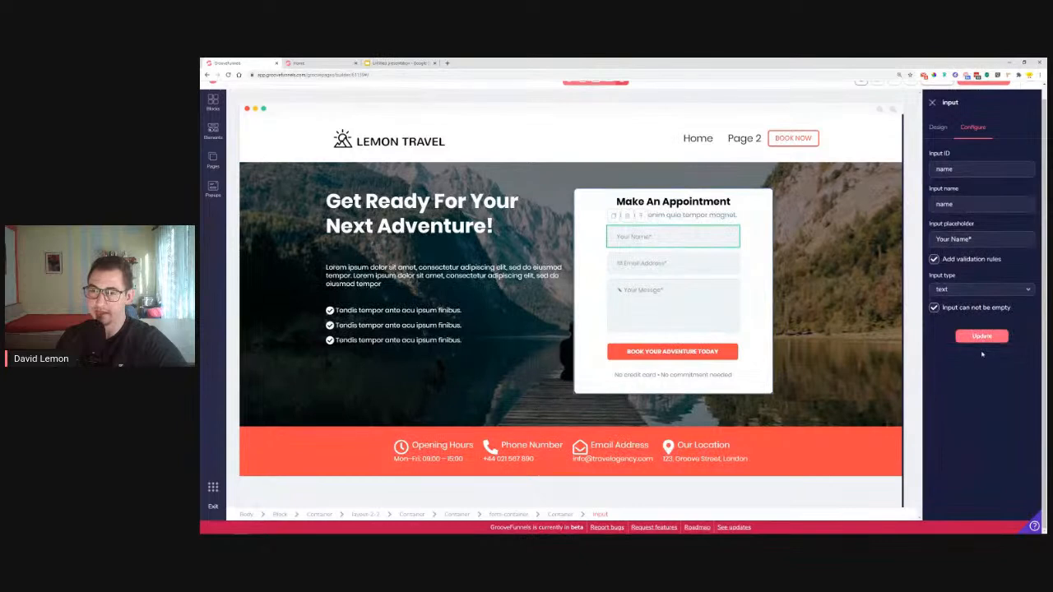
click(672, 264)
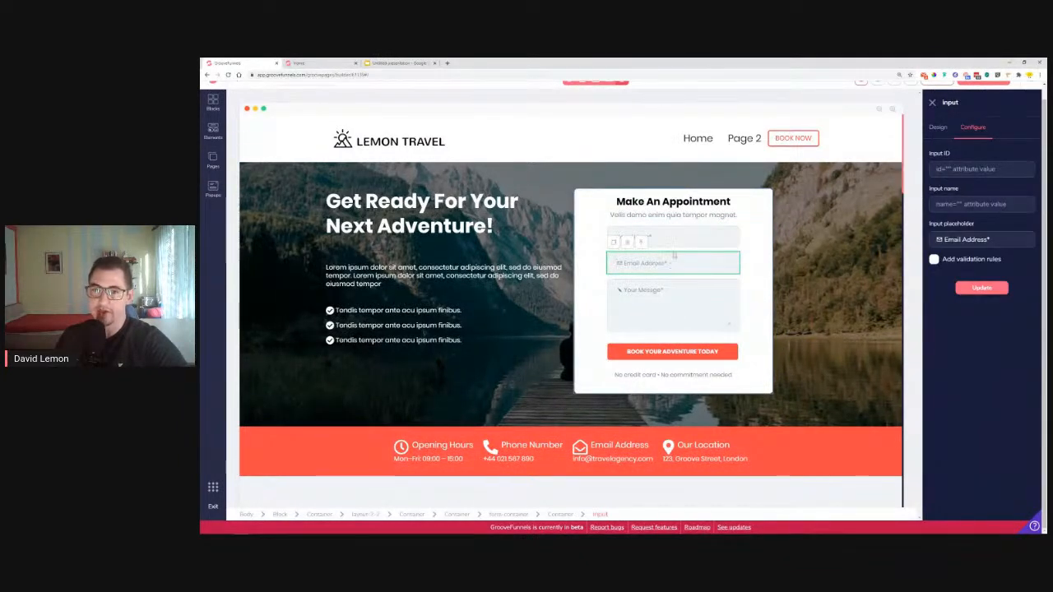
Set the Email Address field's ID and name to 'email' and validate it as type email
click(970, 169)
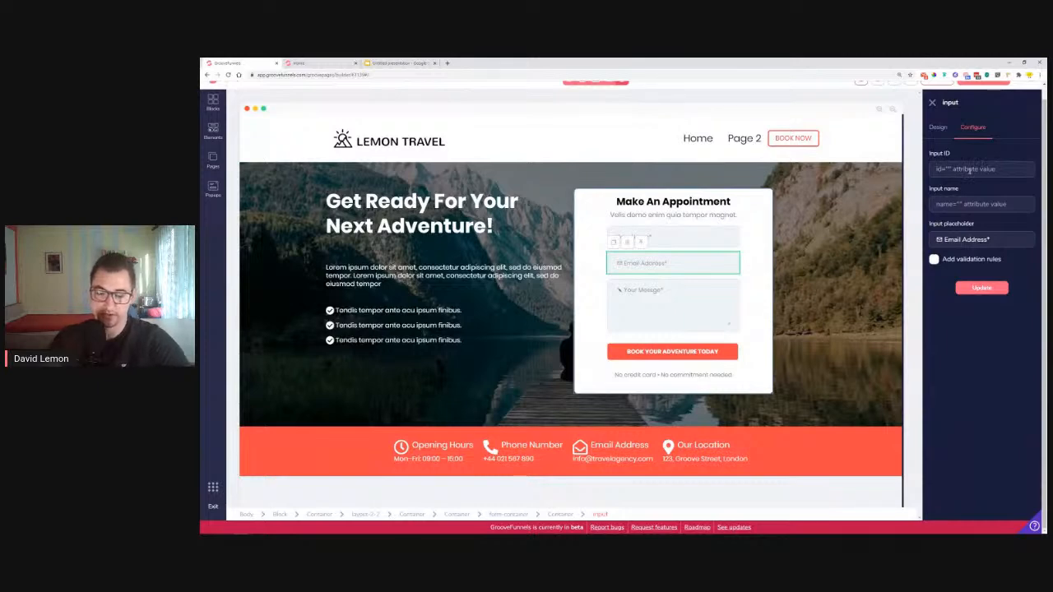
text(email)
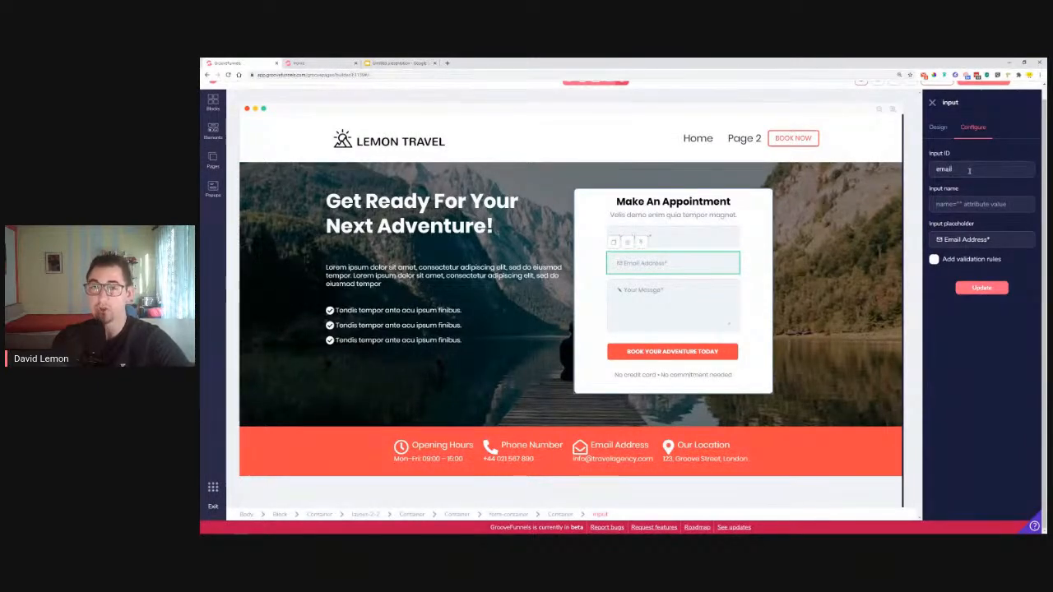
key(Tab)
text(email)
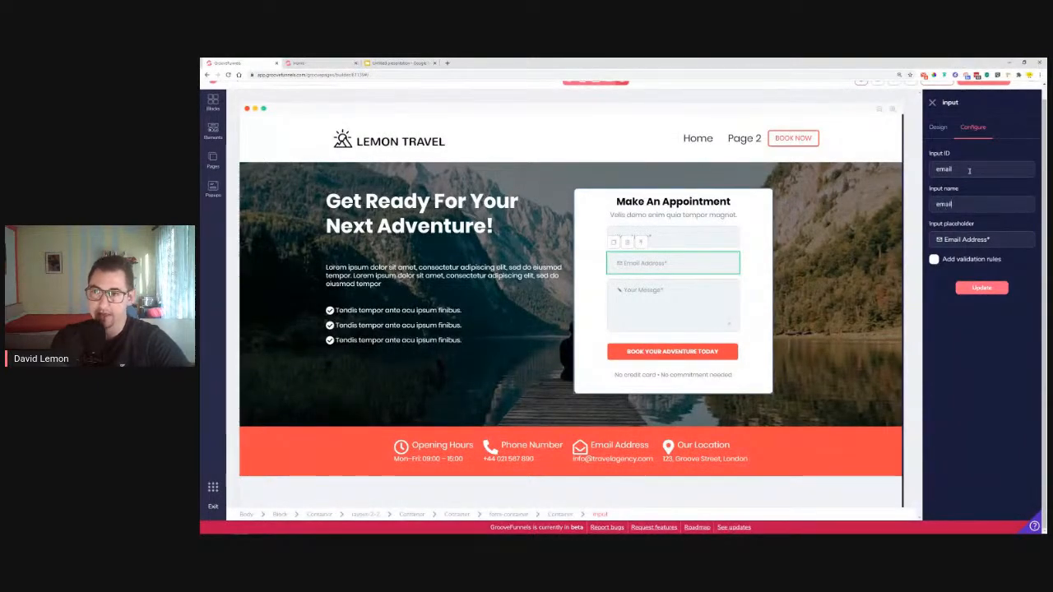
click(934, 260)
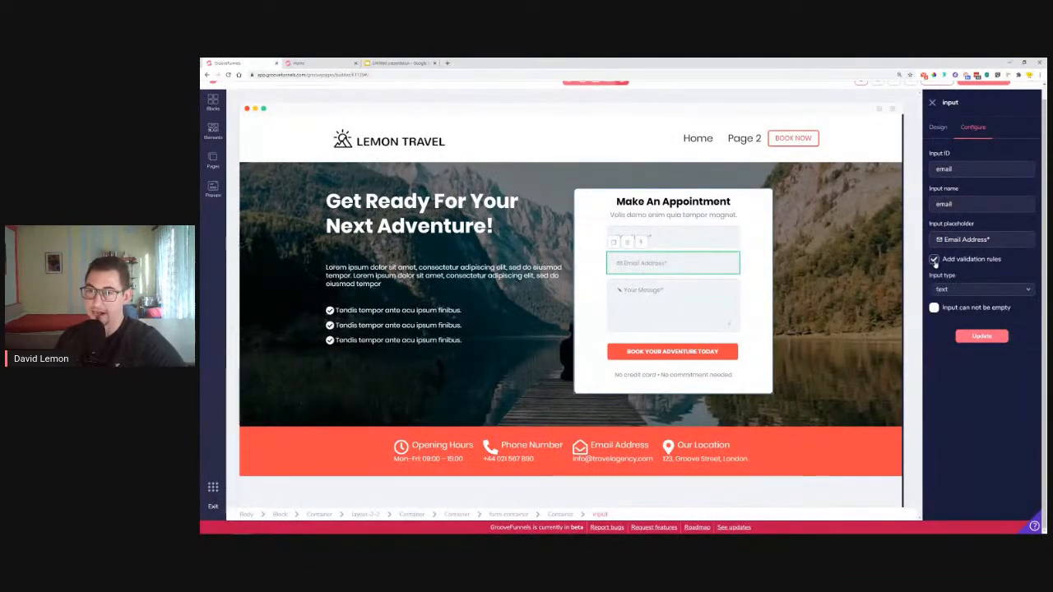
click(957, 293)
click(948, 320)
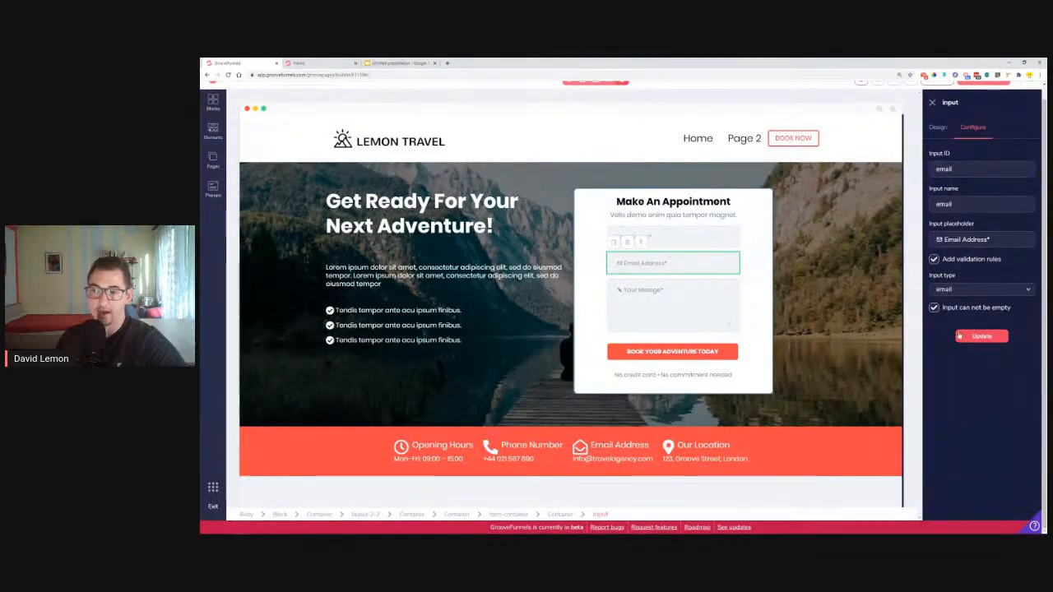
click(972, 337)
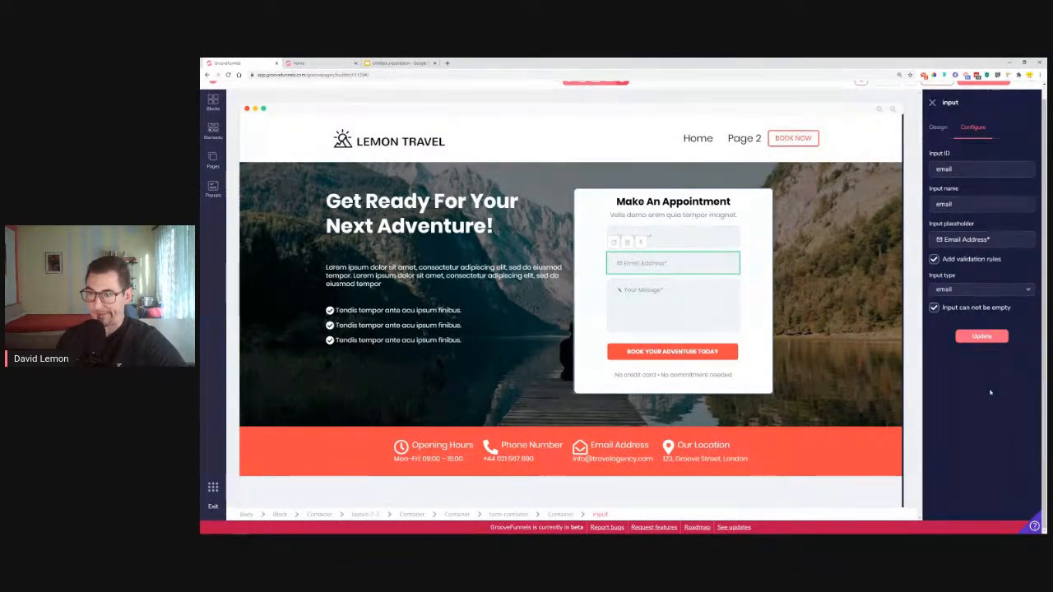
Set the Your Message box's ID and name to 'message' and mark it required
click(673, 307)
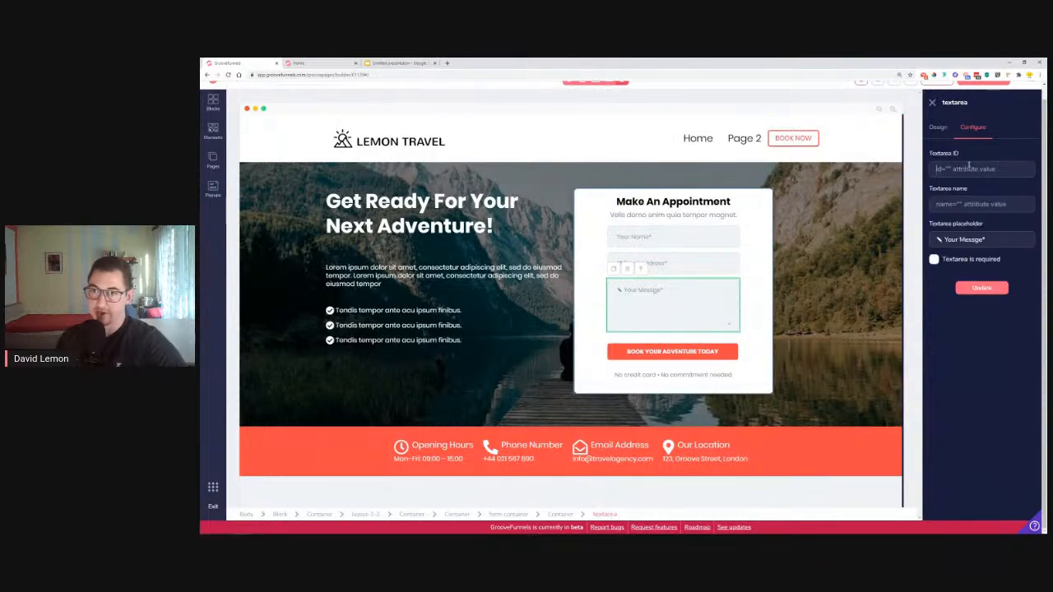
click(969, 165)
text(m)
text(ge)
click(969, 207)
text(message)
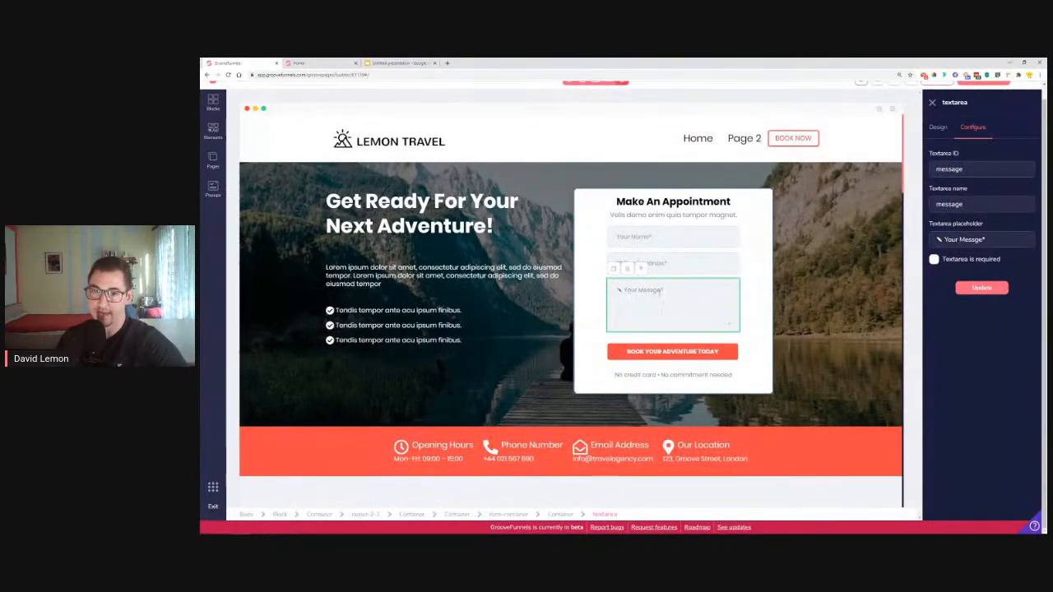
click(934, 259)
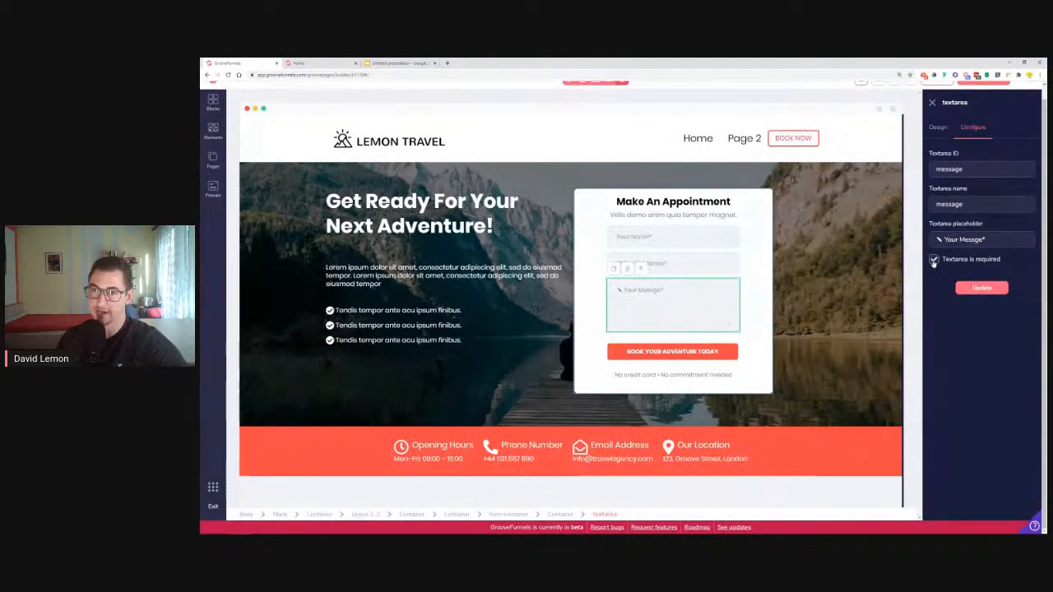
click(984, 288)
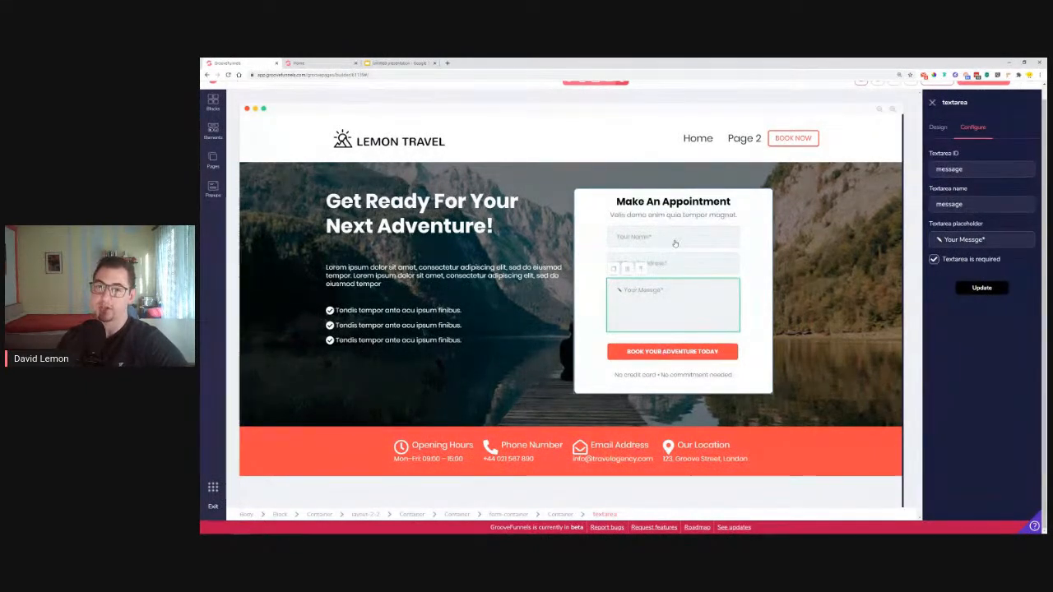
click(675, 289)
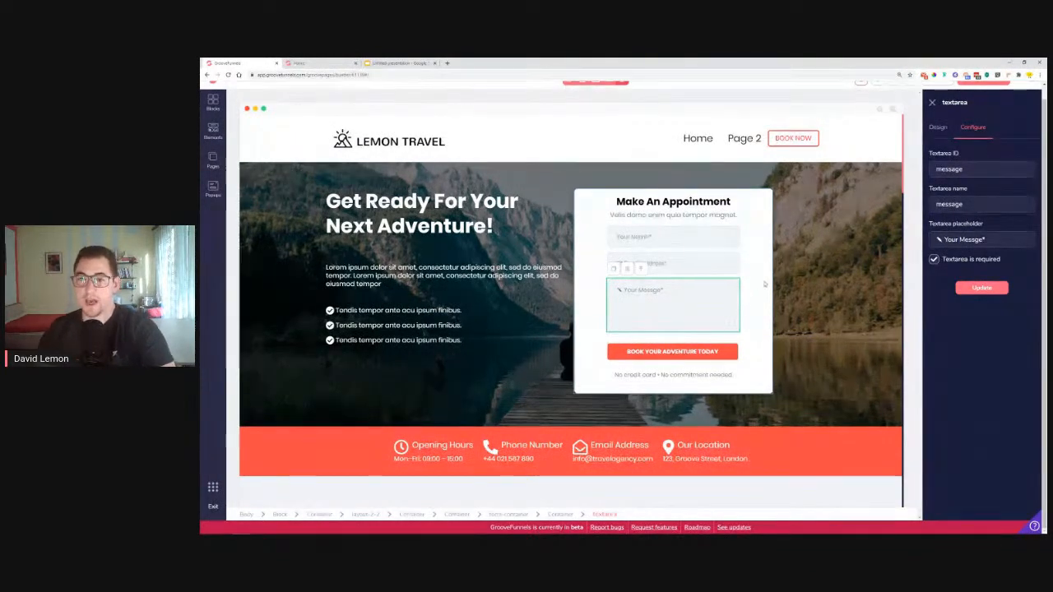
scroll(1037, 192, up, 1)
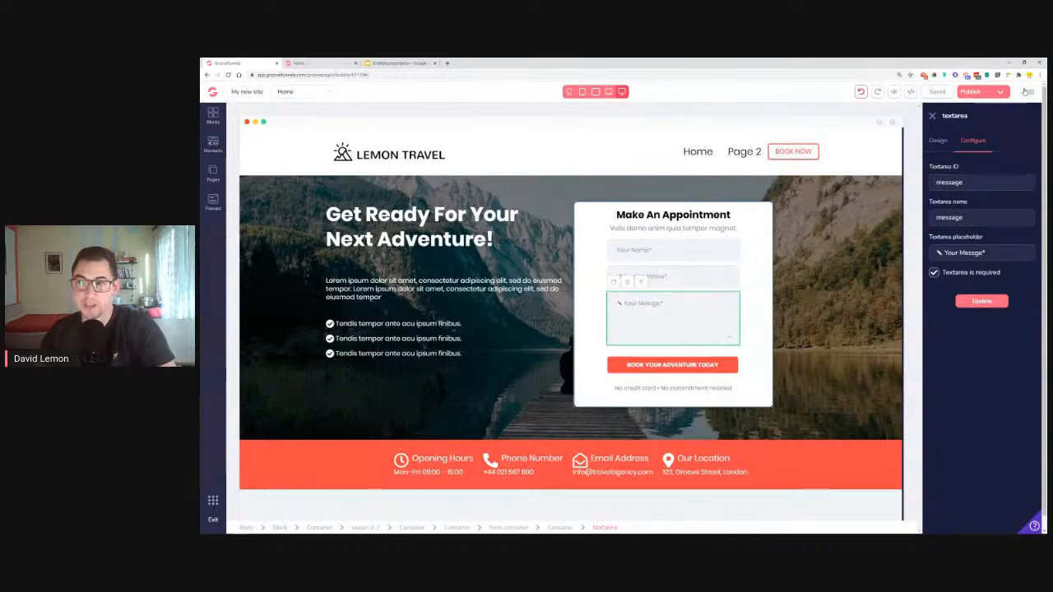
click(1027, 91)
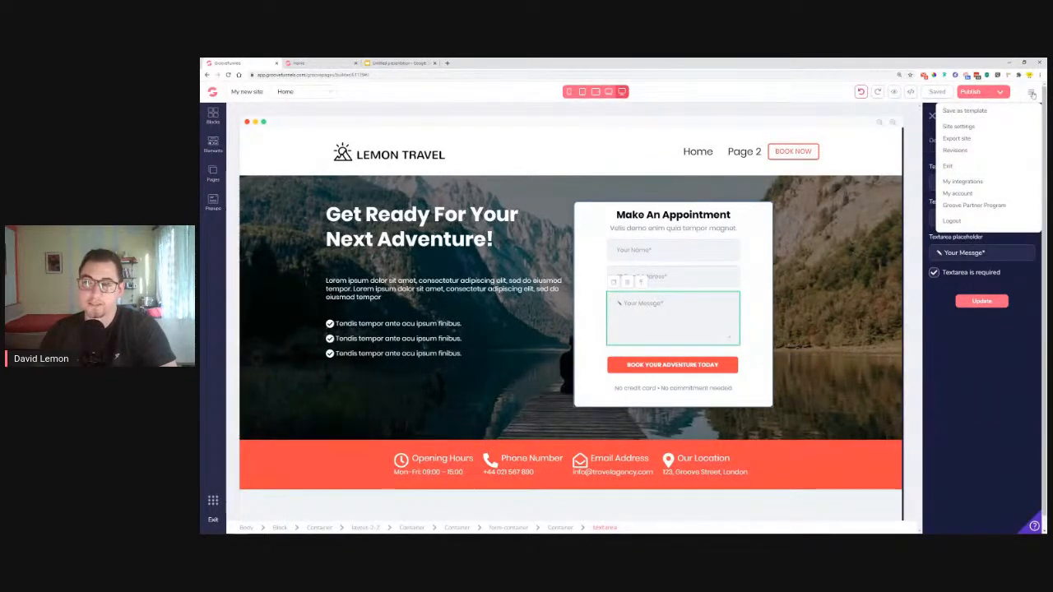
click(978, 182)
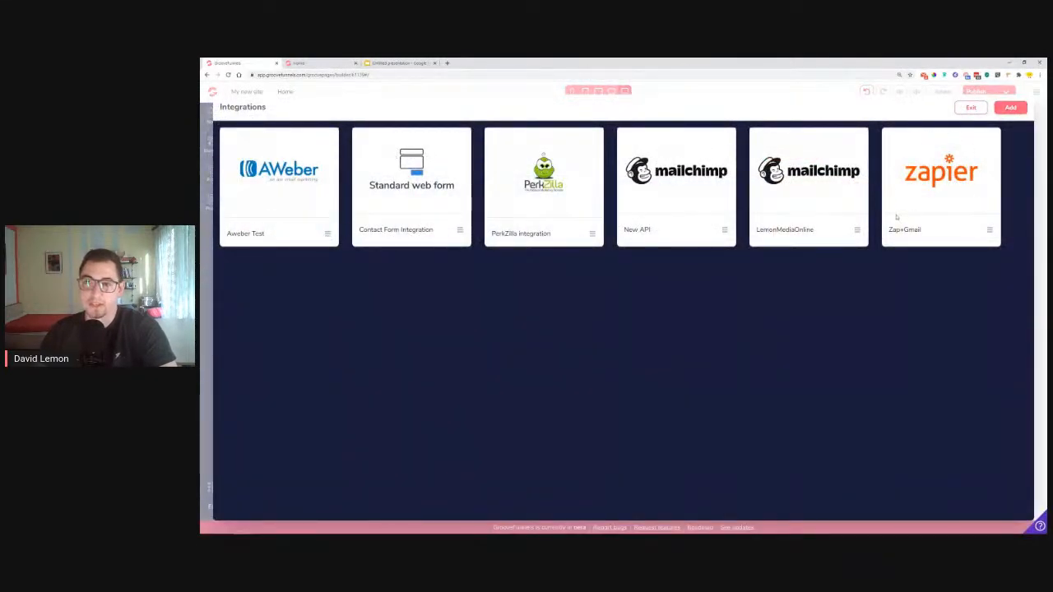
click(1011, 108)
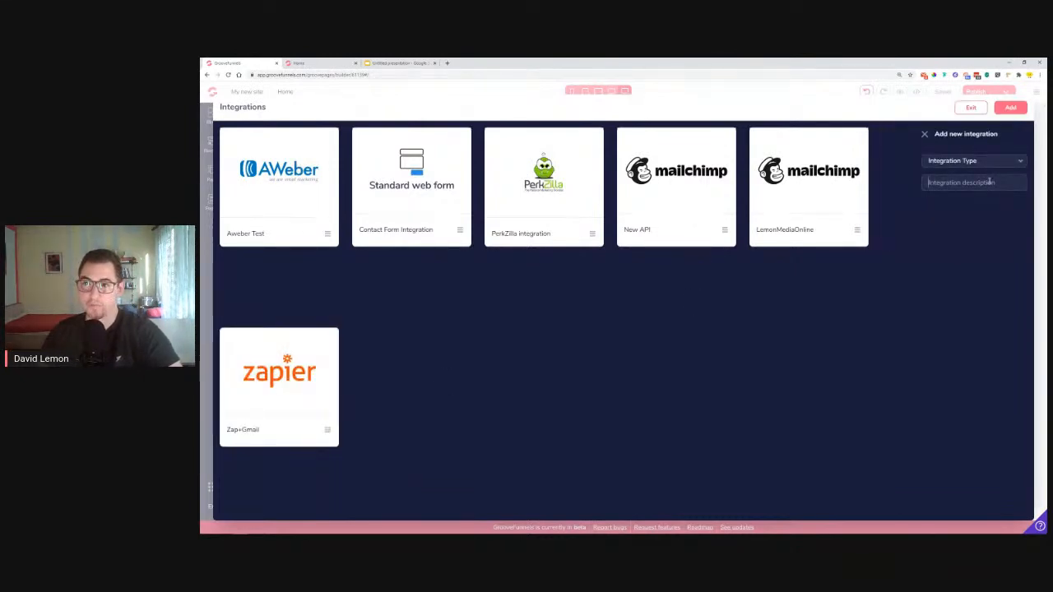
text(T)
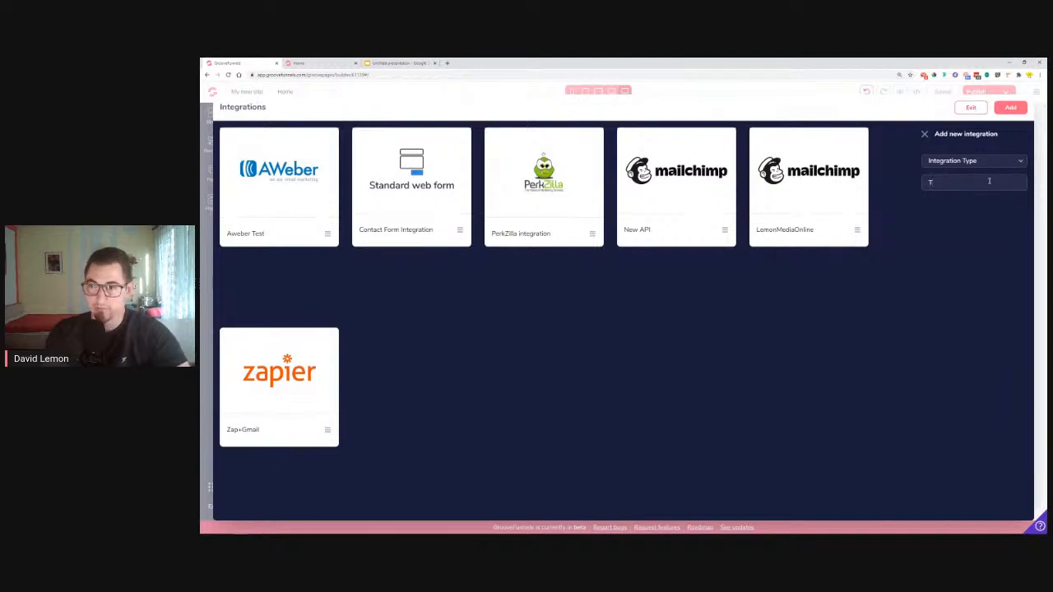
text(ravelAg)
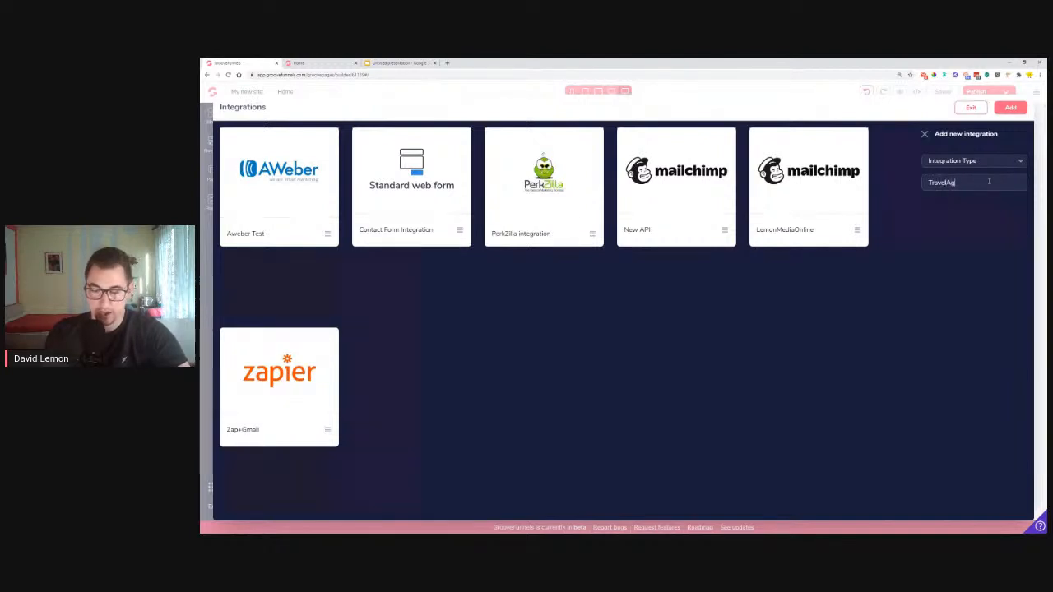
text(ency Form Zap)
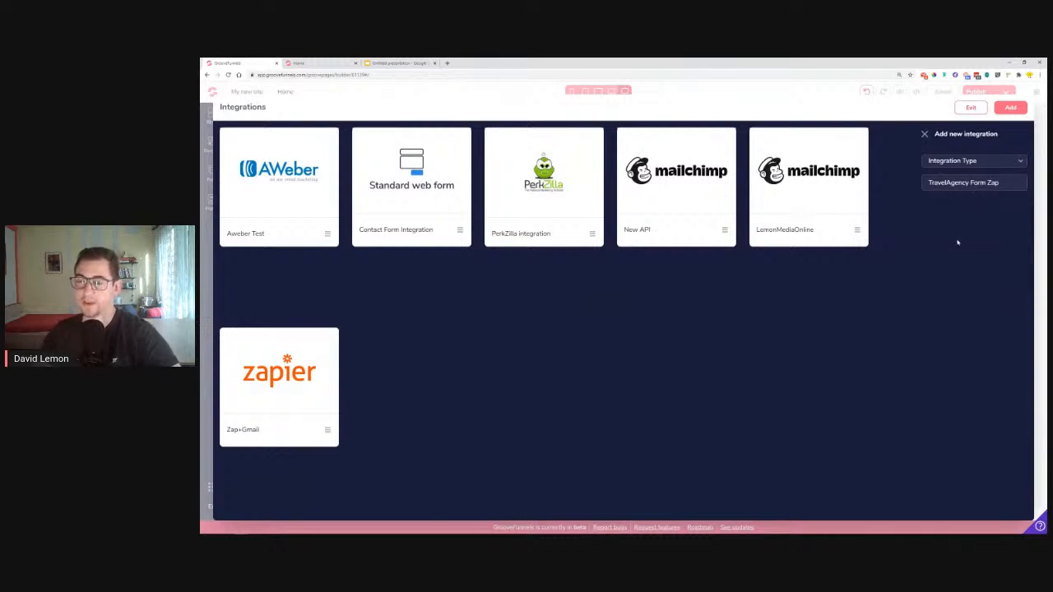
click(1011, 109)
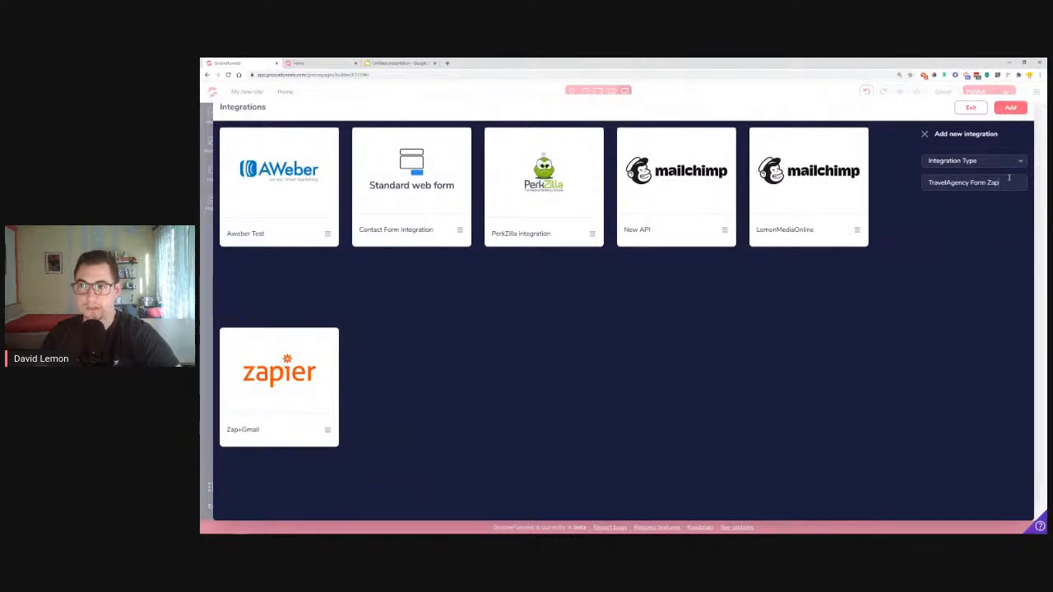
click(1011, 113)
click(1012, 114)
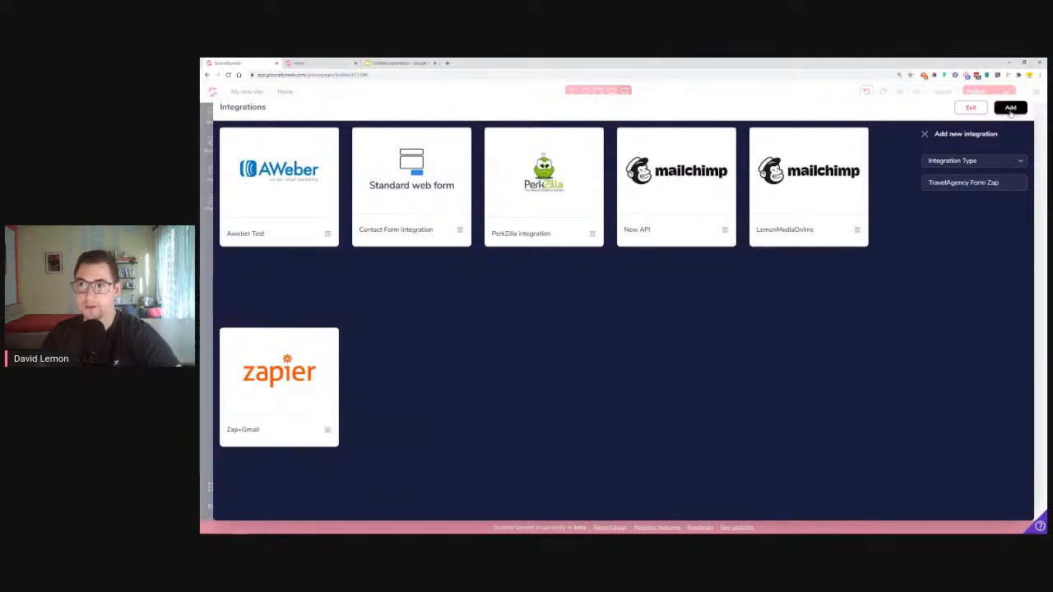
click(971, 108)
Enter 'trvlagency' as the subdomain name in Publish Settings and publish
click(975, 92)
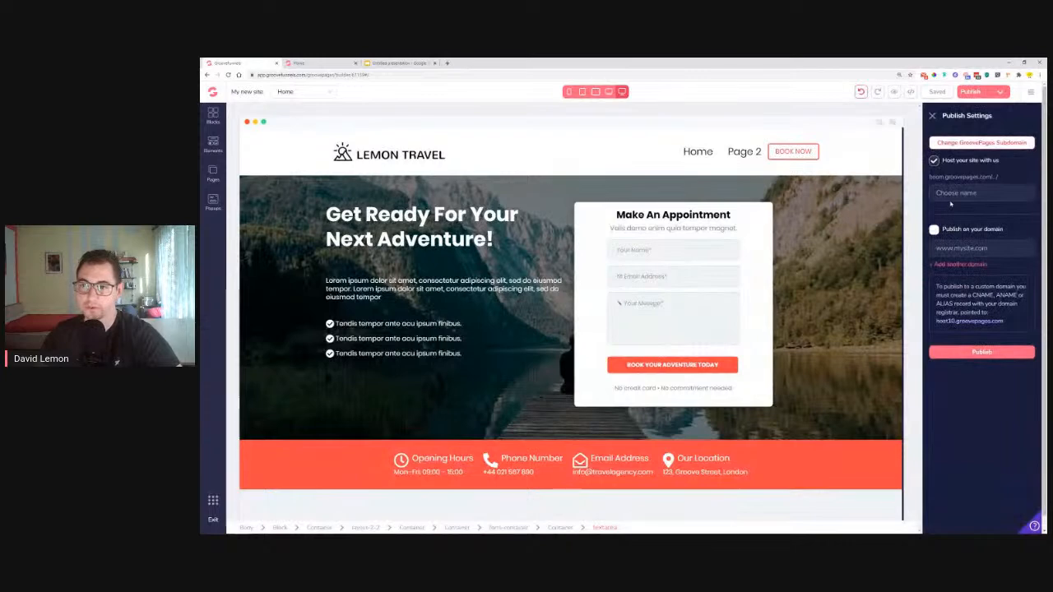
click(952, 194)
text(trvlagency)
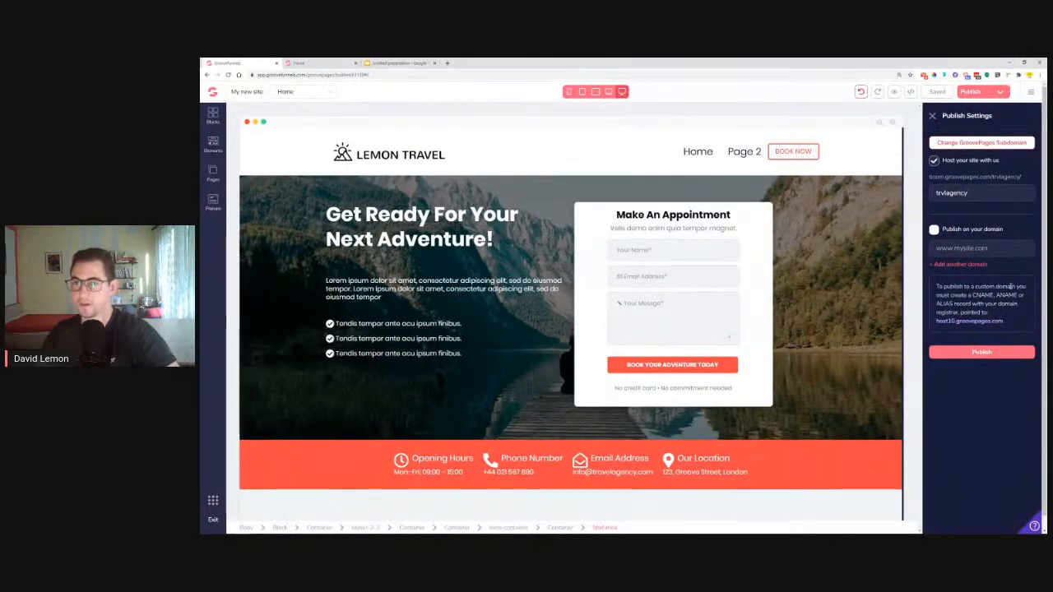
click(1000, 354)
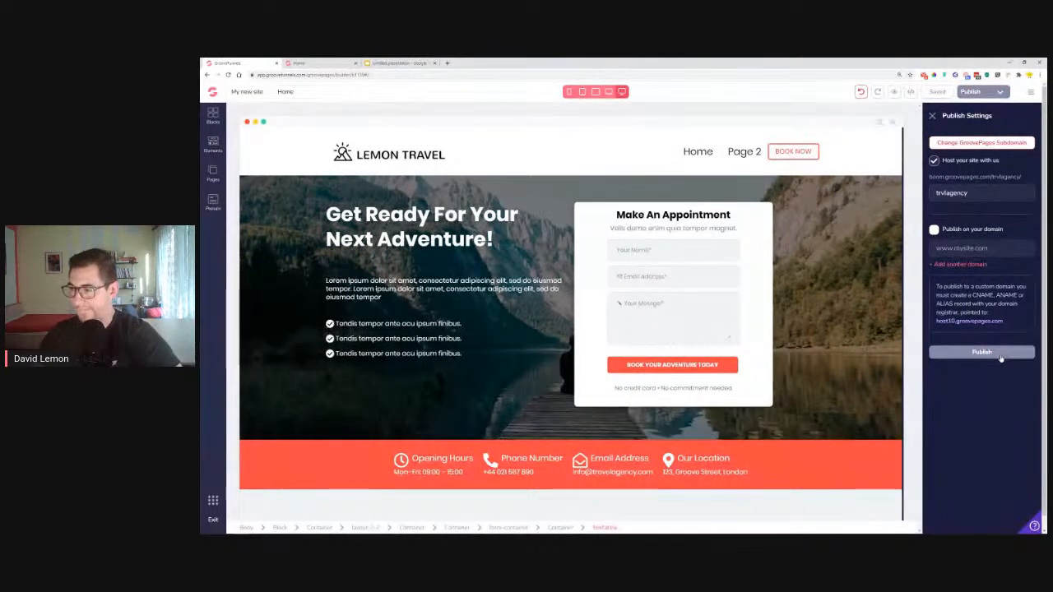
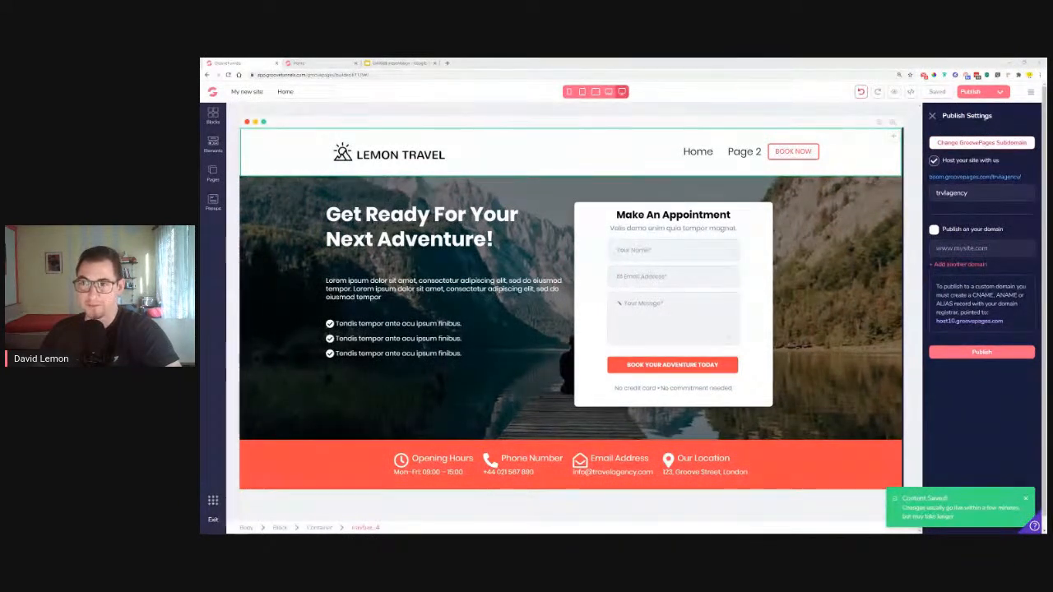
Reload the GroovePages editor to bring the Lemon Travel page back
click(229, 74)
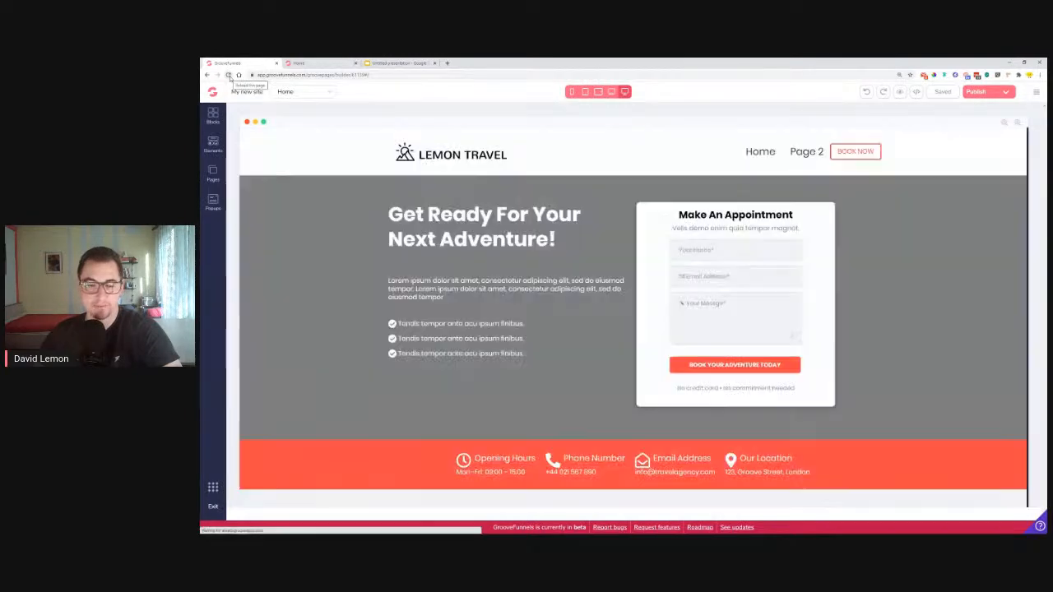
click(1036, 92)
click(978, 181)
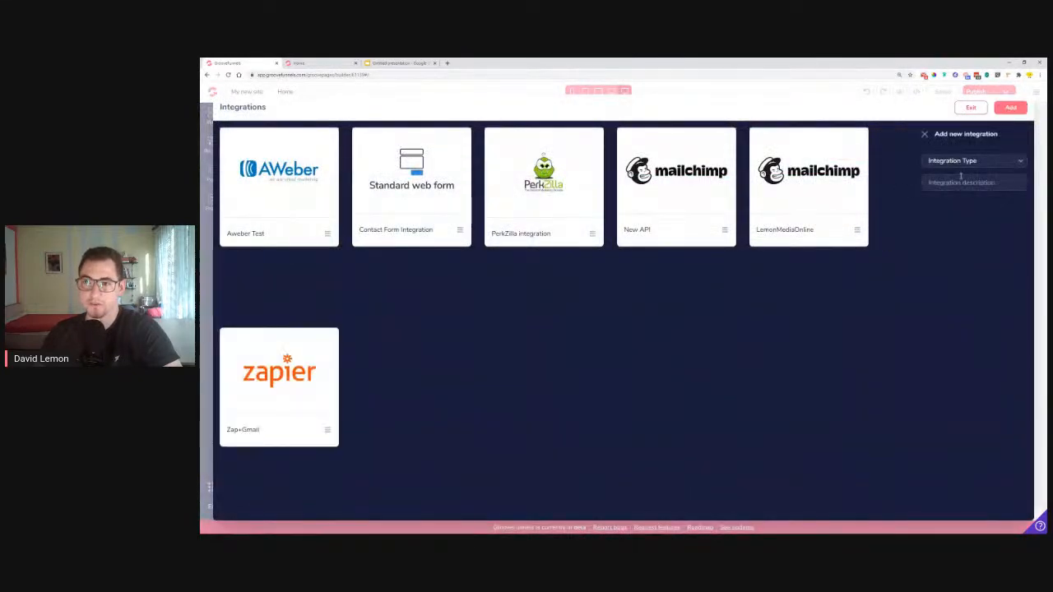
text(TVRAGENCY)
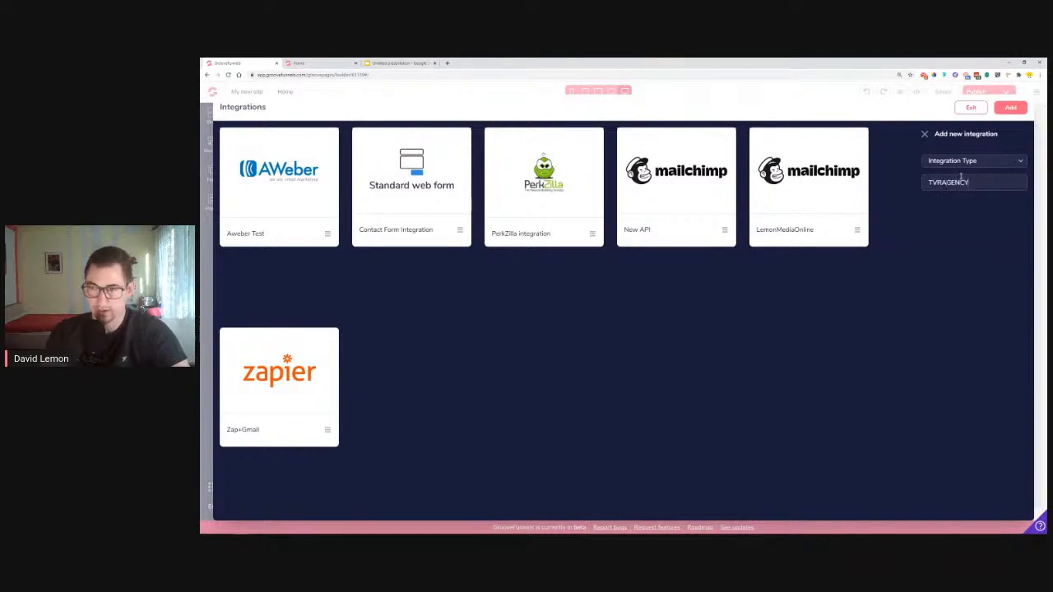
text( ZAp)
key(BackSpace)
text(P)
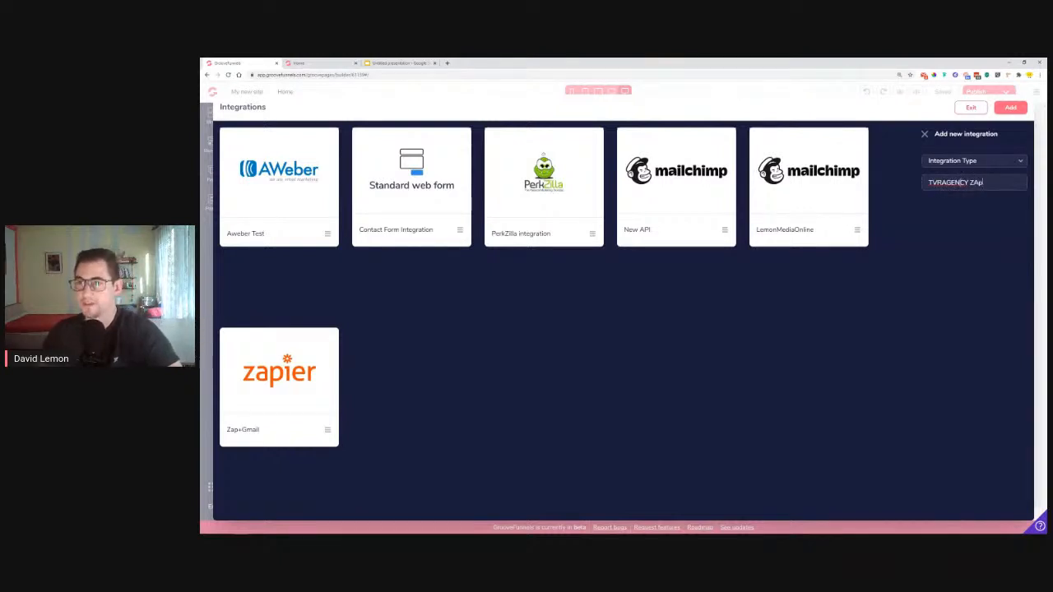
click(1016, 108)
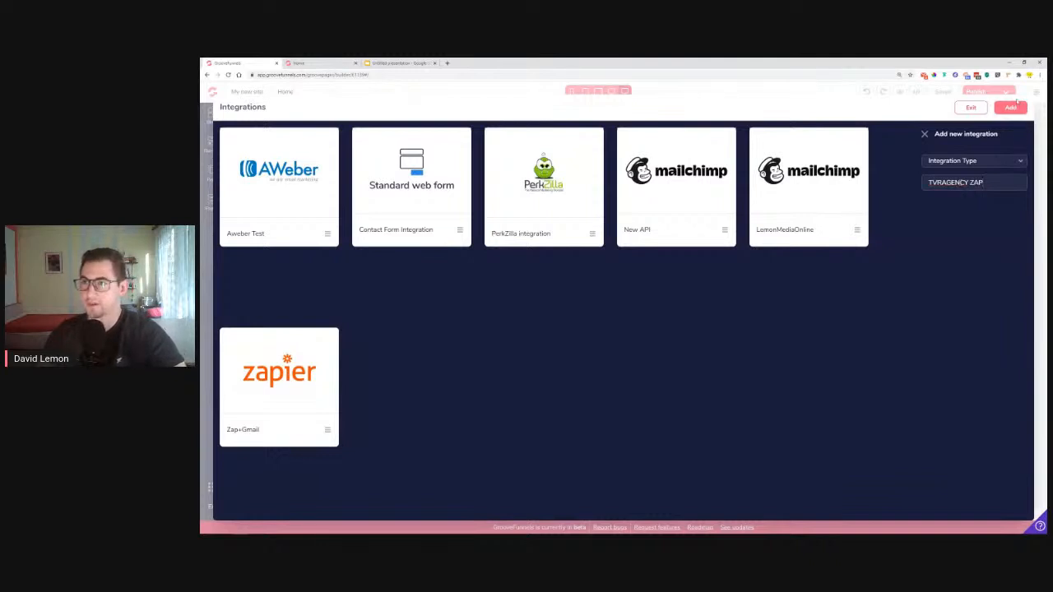
click(1017, 108)
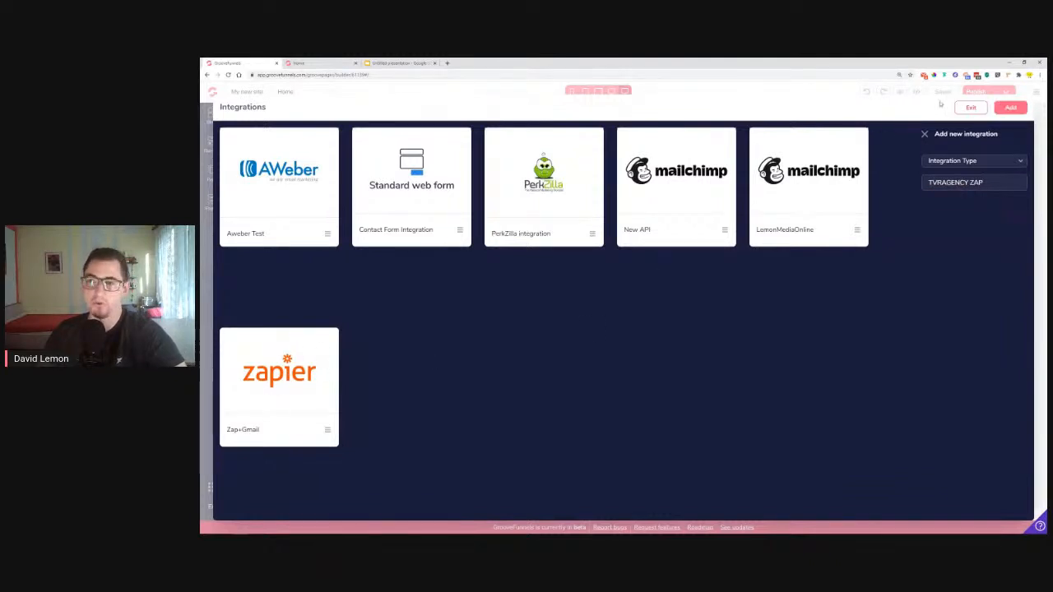
click(970, 108)
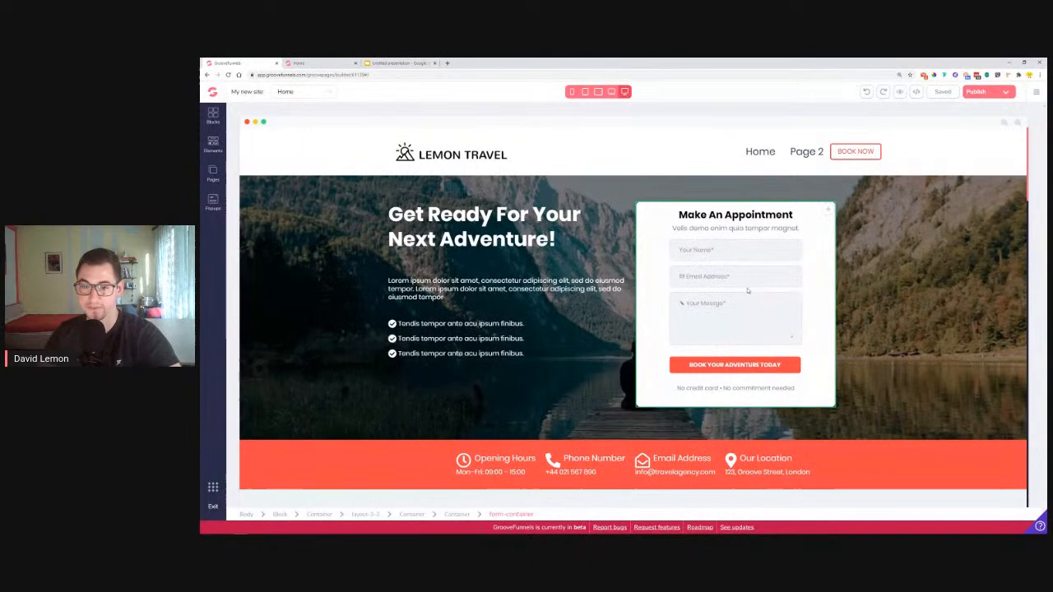
Connect the appointment form to the Zap+Gmail integration with no thank-you redirect
click(735, 301)
click(735, 292)
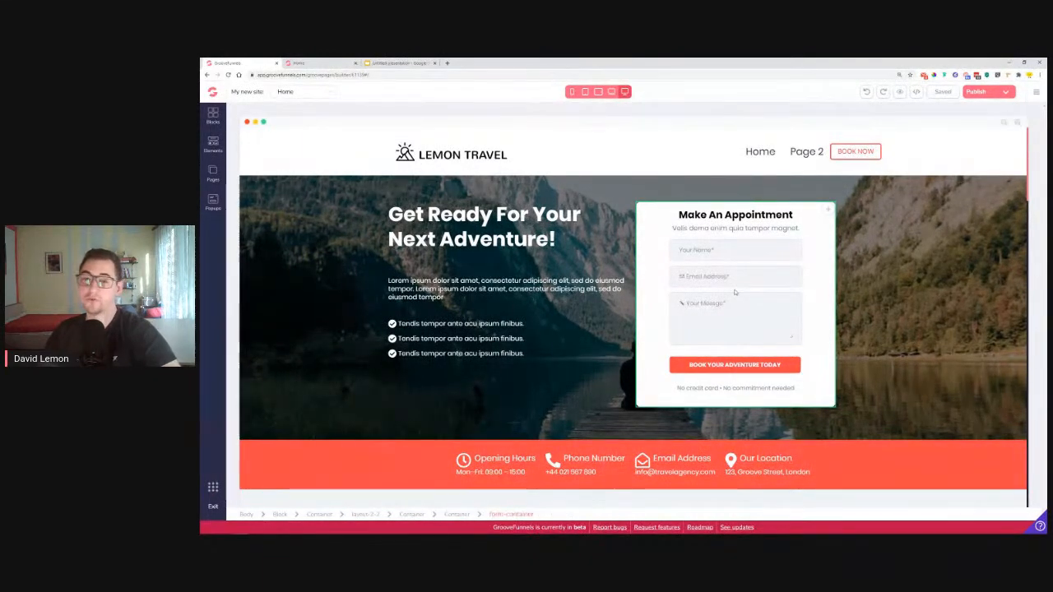
click(734, 292)
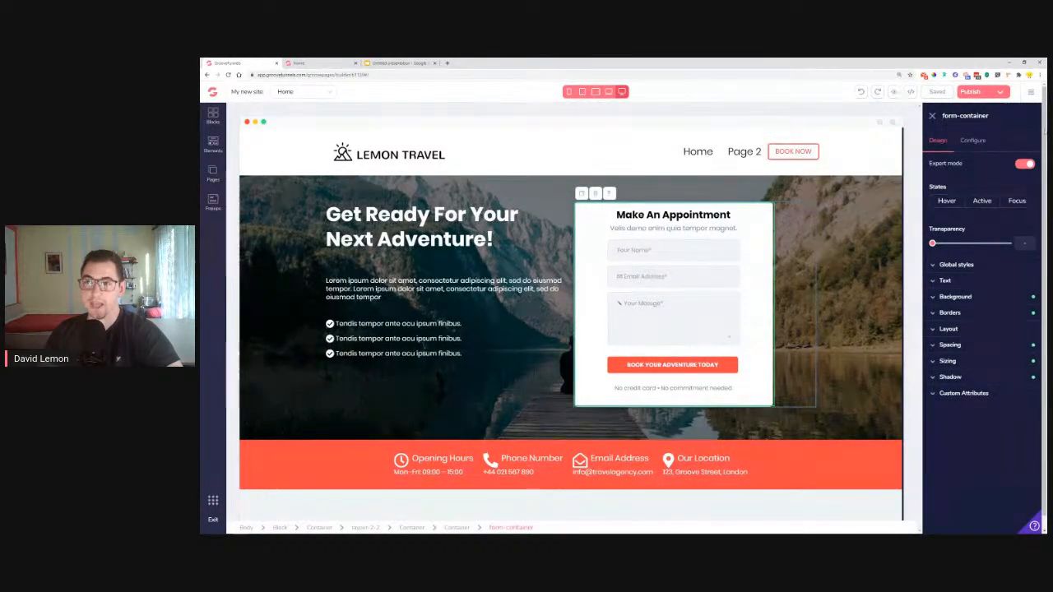
click(973, 143)
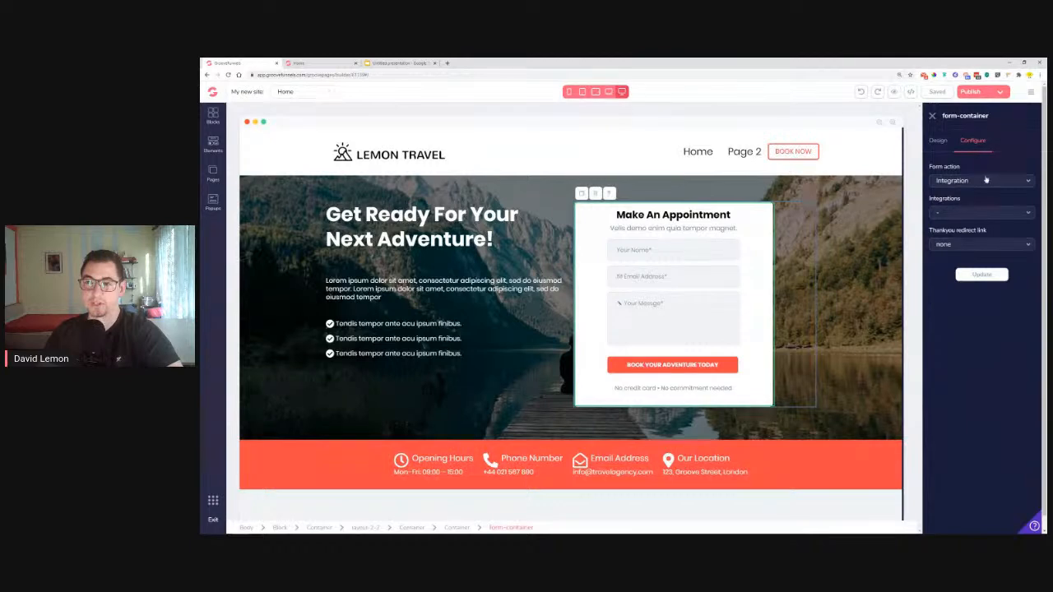
click(963, 214)
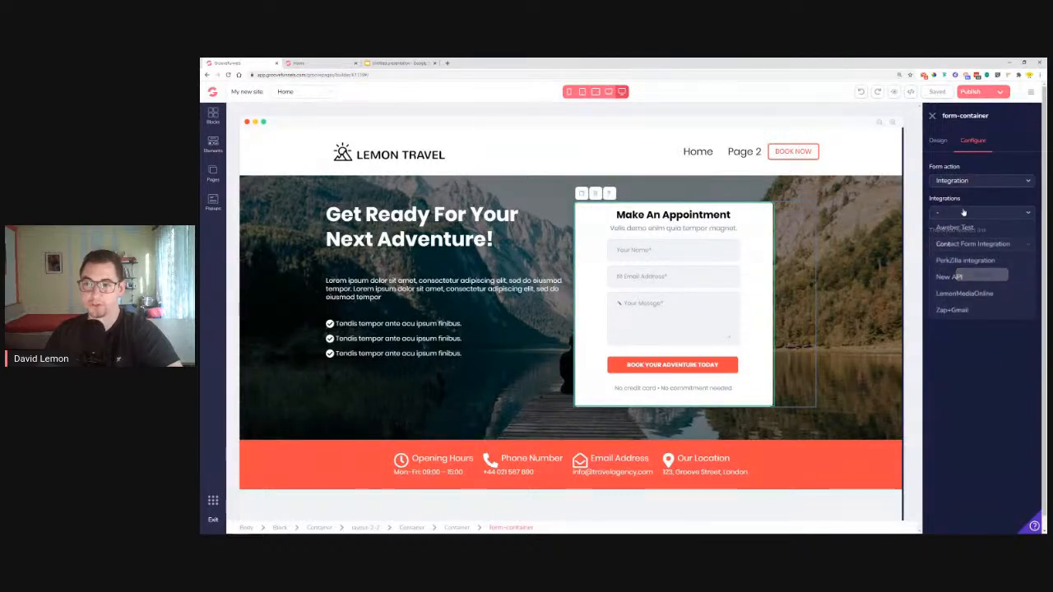
click(952, 311)
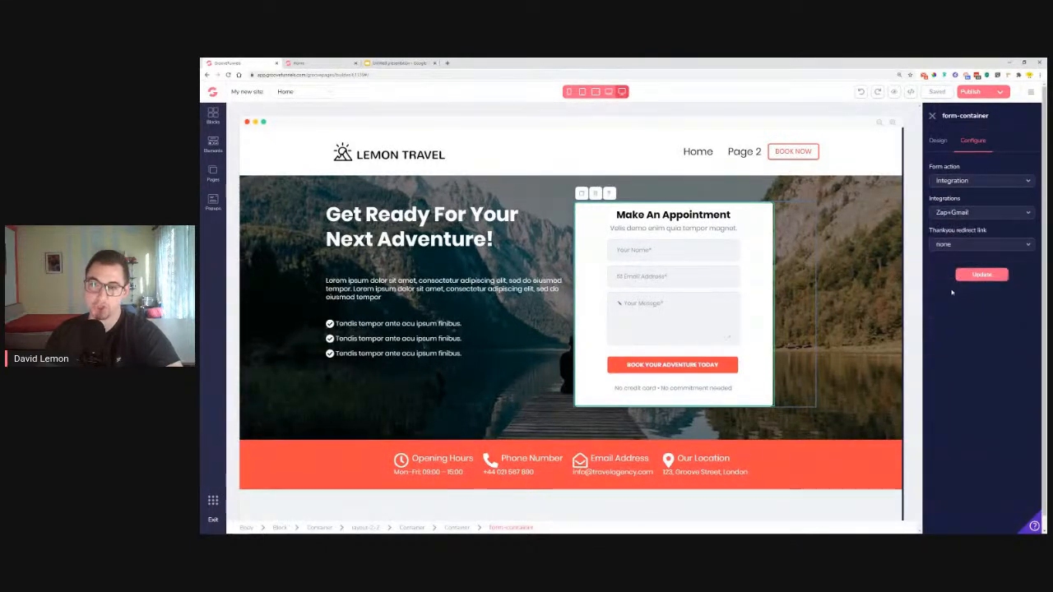
click(954, 247)
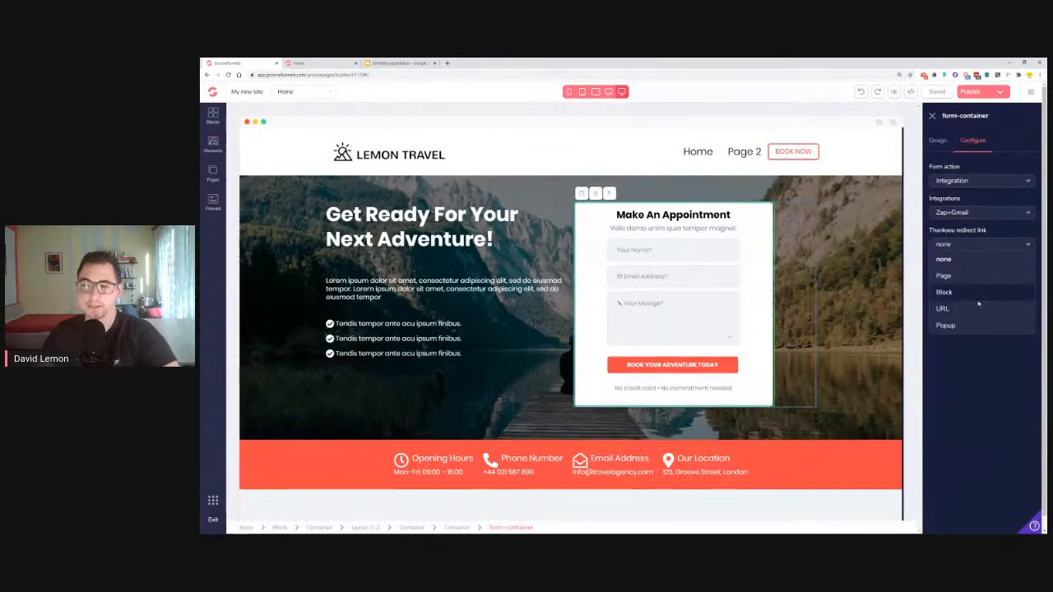
click(944, 260)
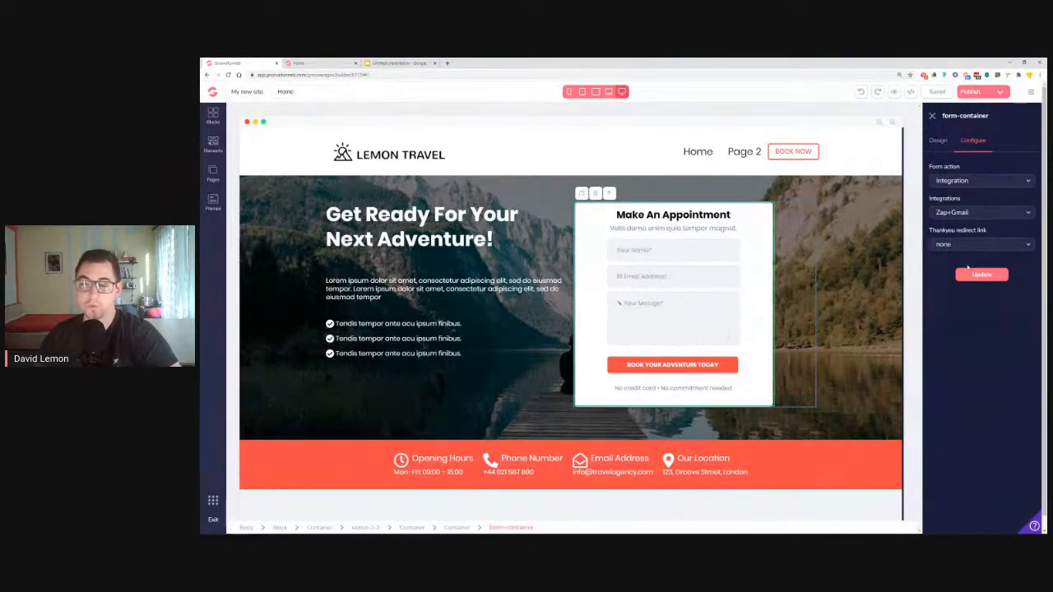
click(982, 275)
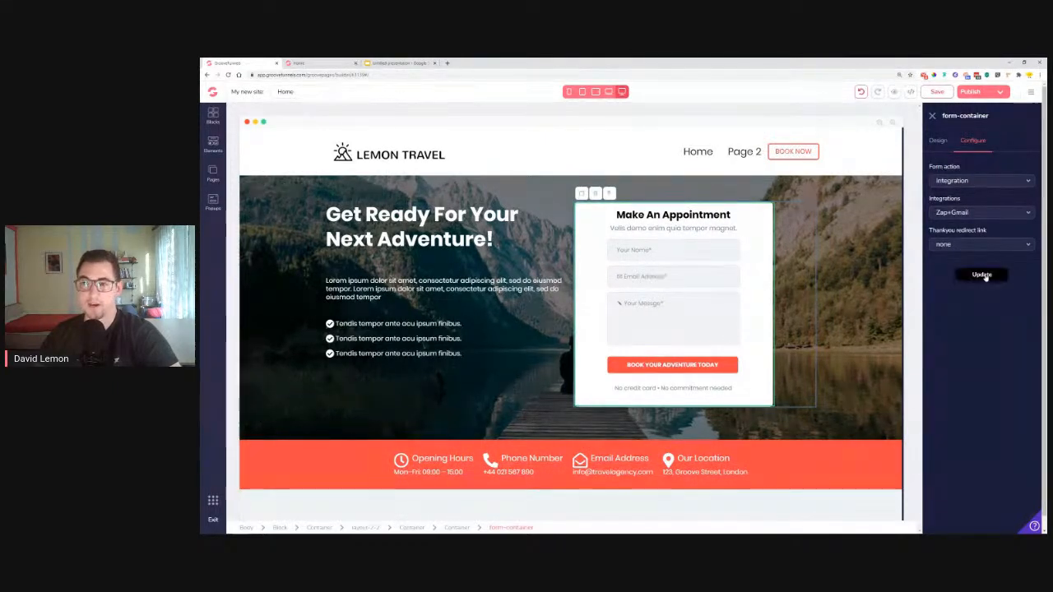
Republish the site and open the live subdomain page in a new tab
click(969, 92)
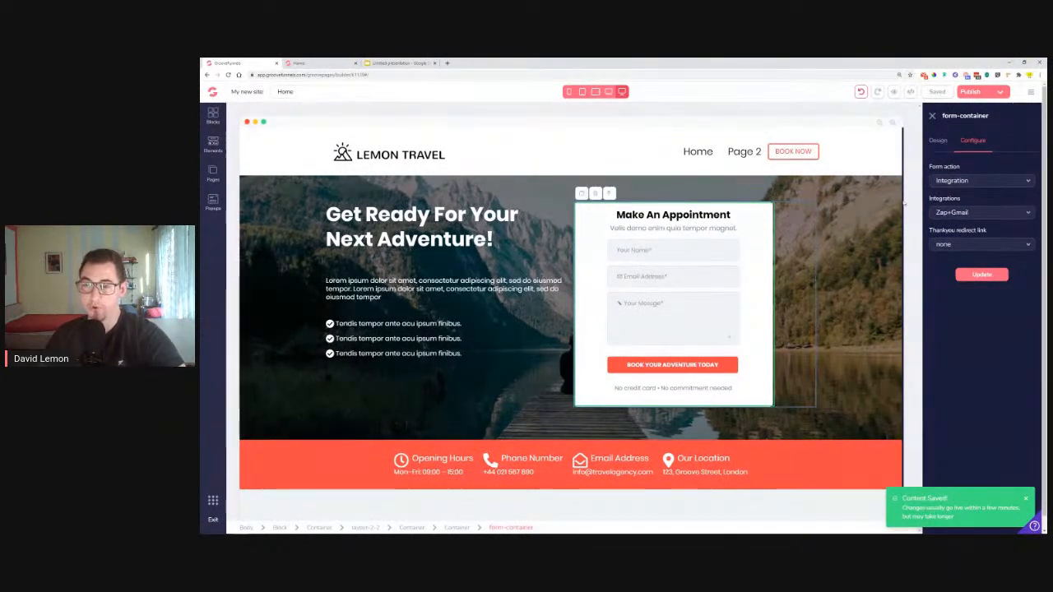
click(987, 93)
click(996, 354)
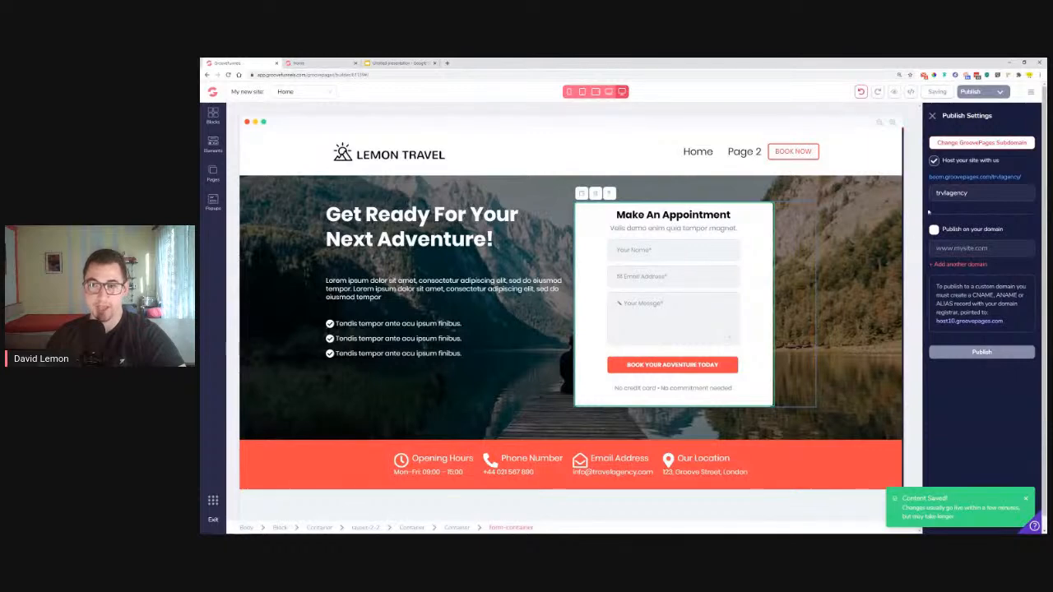
click(990, 179)
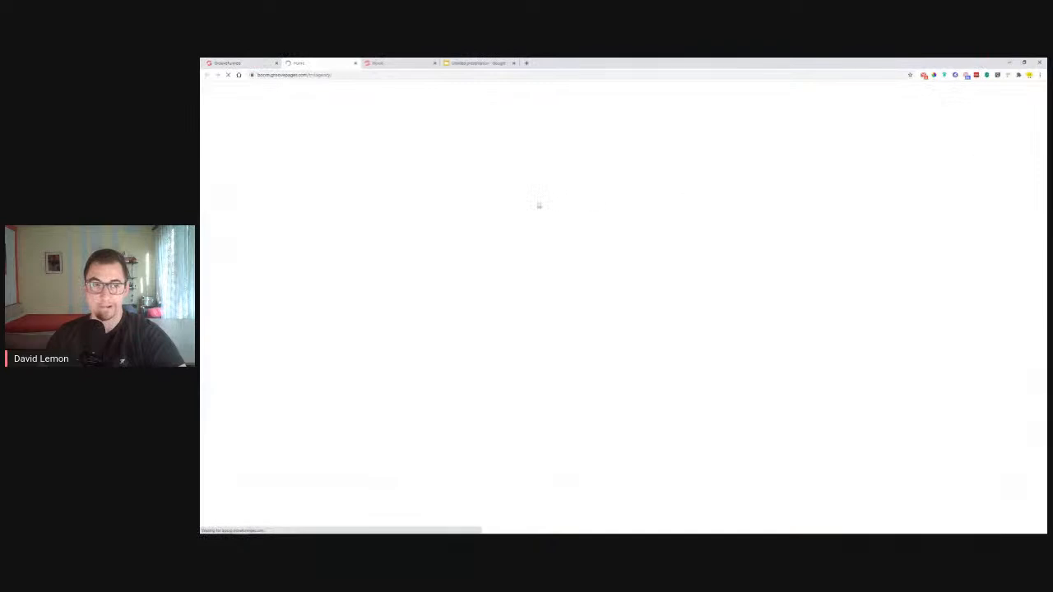
Fill the booking form's Name field with the contact's saved full name
click(692, 180)
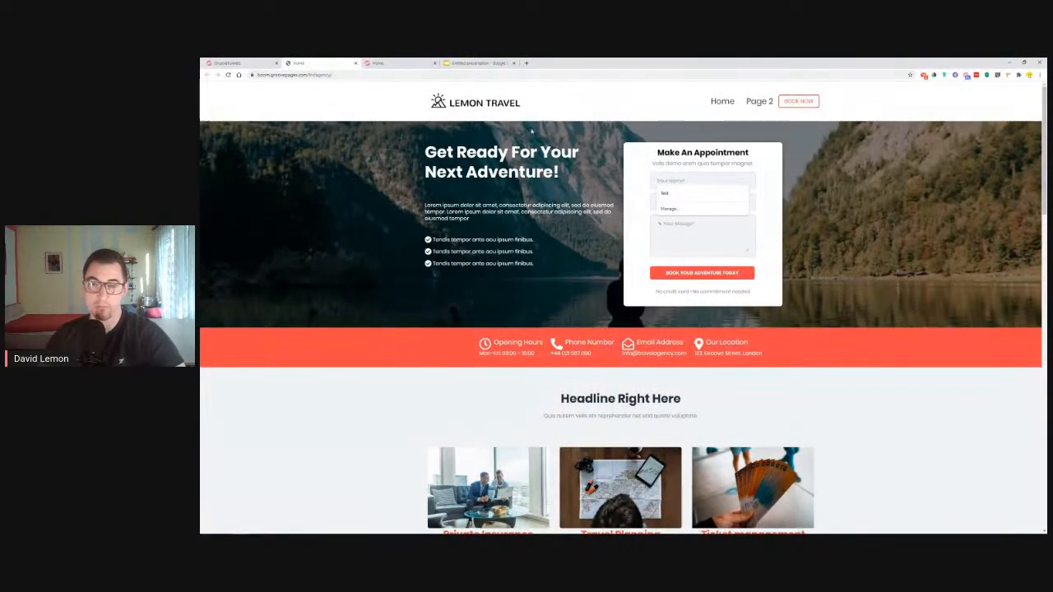
scroll(769, 132, down, 3)
scroll(712, 189, up, 3)
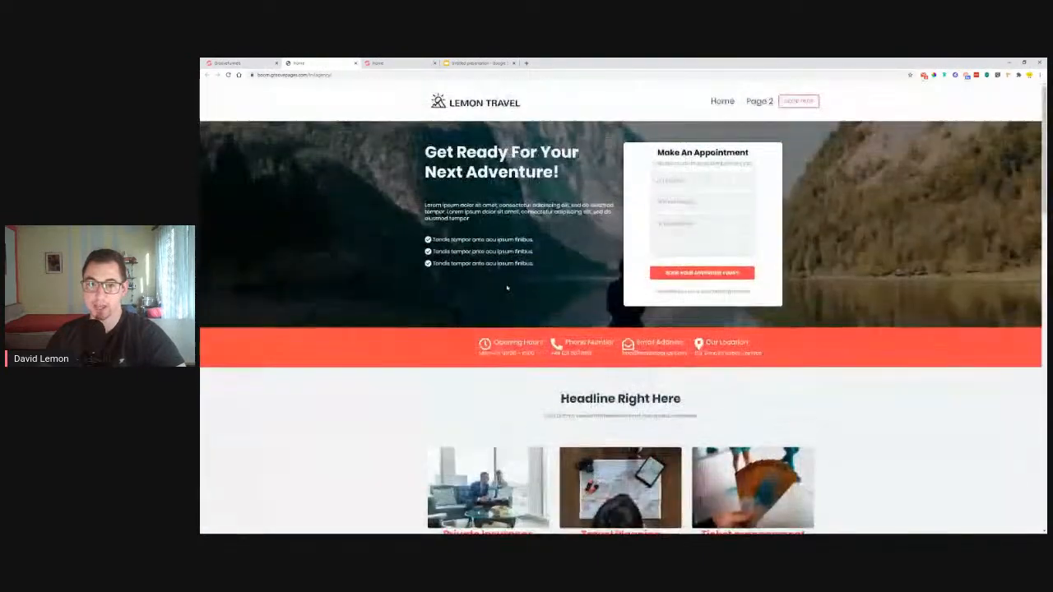
click(710, 181)
text(Da)
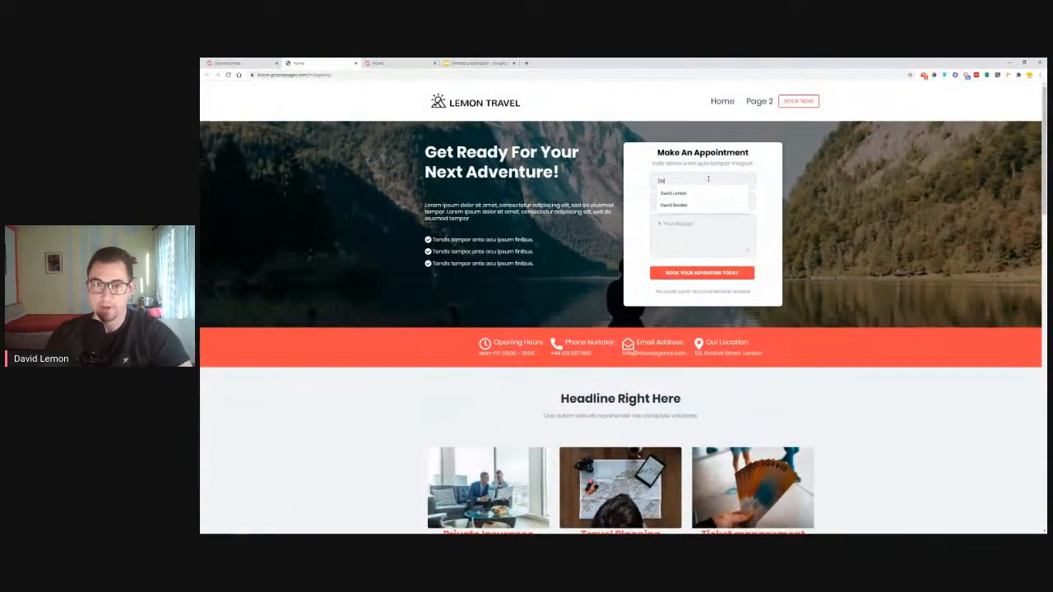
click(721, 205)
click(722, 201)
double_click(693, 182)
key(BackSpace)
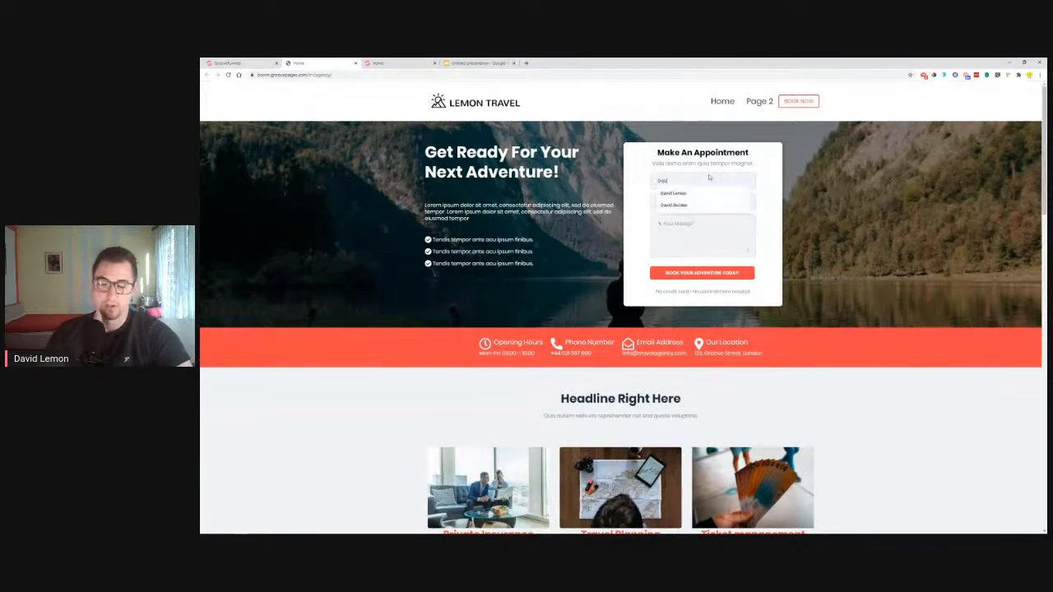
click(709, 178)
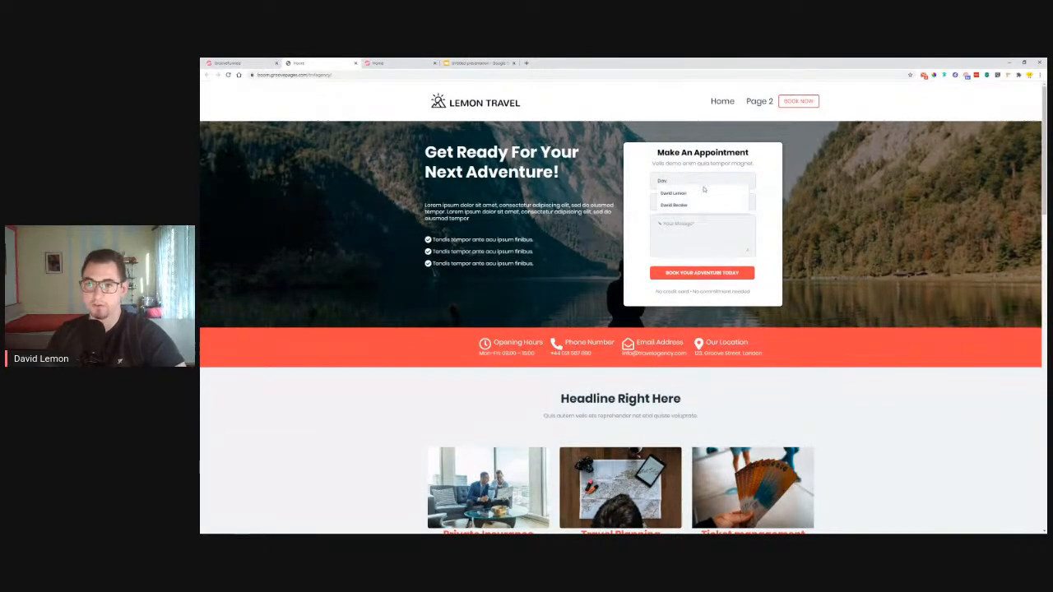
click(705, 188)
Autofill the contact's e-mail, write a test message and submit the booking
click(702, 202)
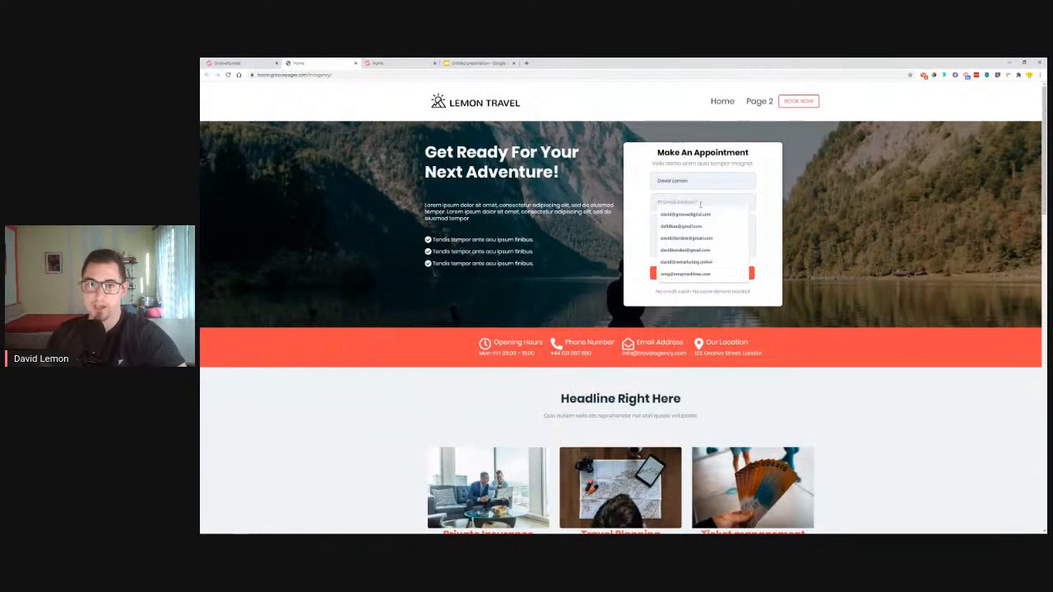
click(701, 216)
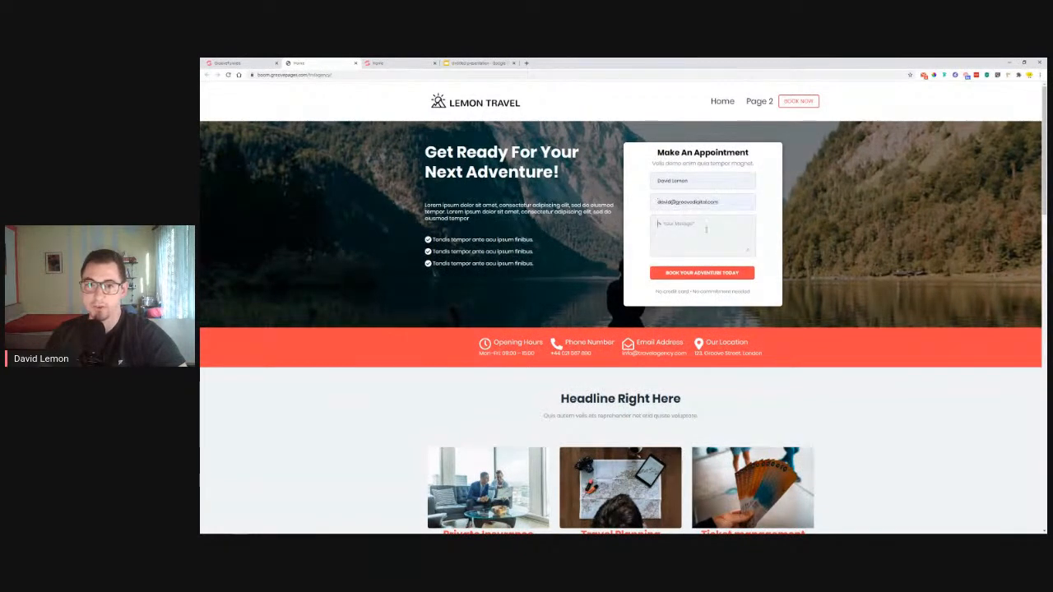
click(706, 230)
text(Hi)
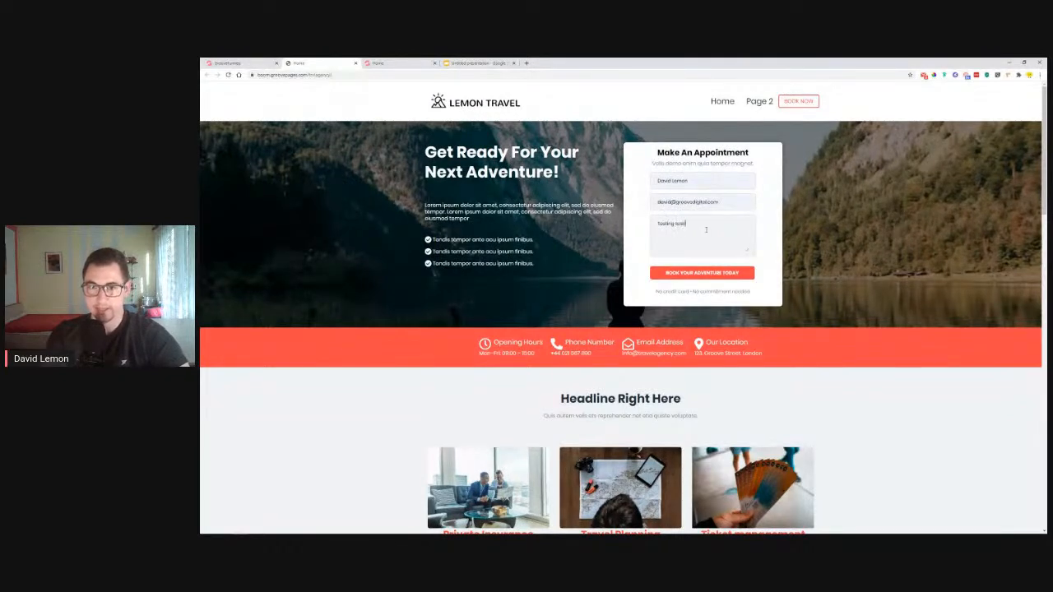
click(714, 274)
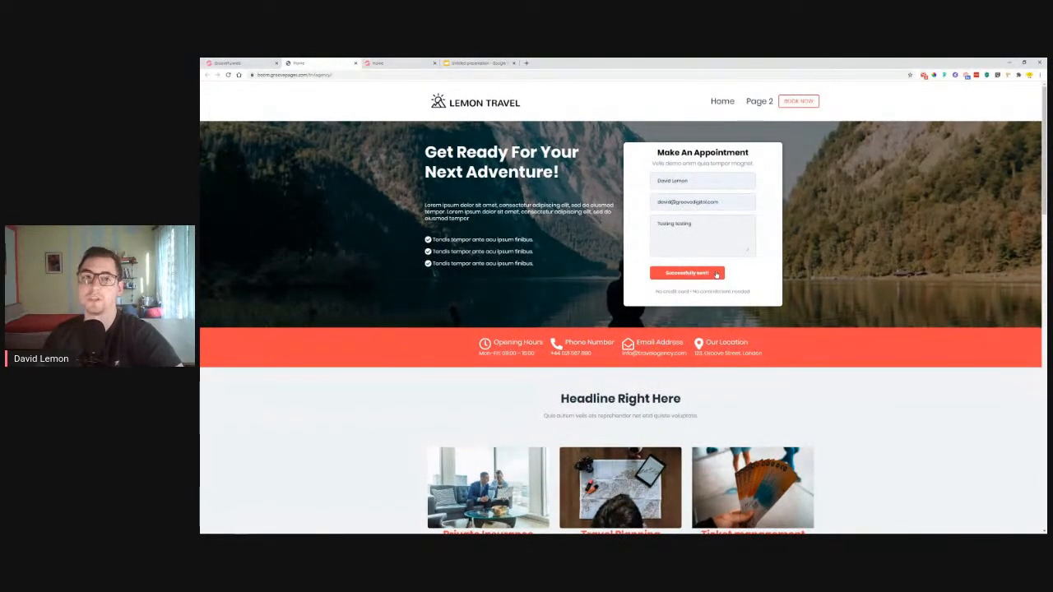
Go to Zapier in a new tab, check the monthly task usage, and open the Zaps list
click(526, 63)
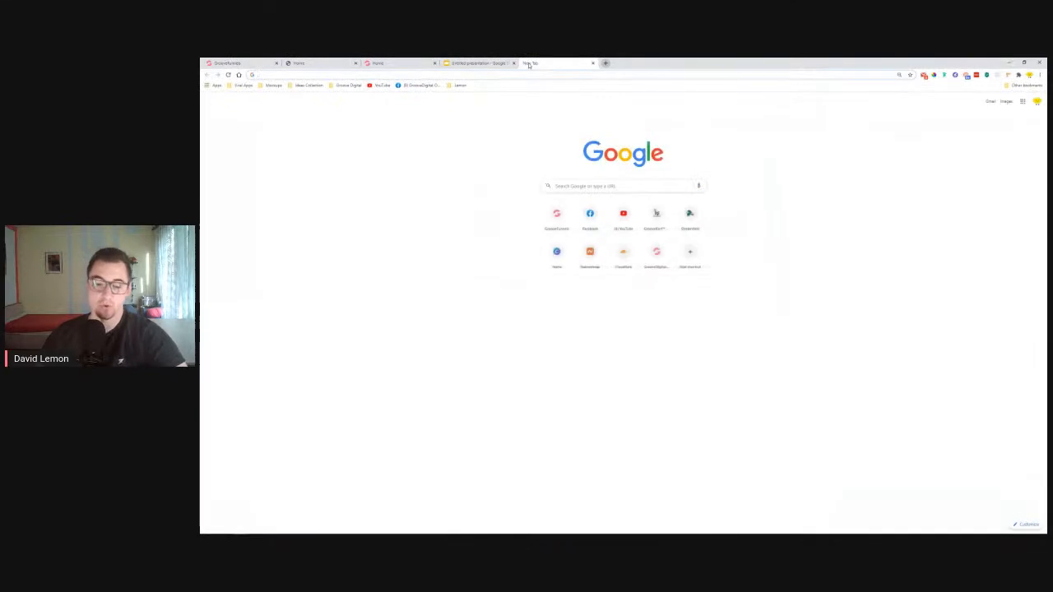
text(zapier)
key(Return)
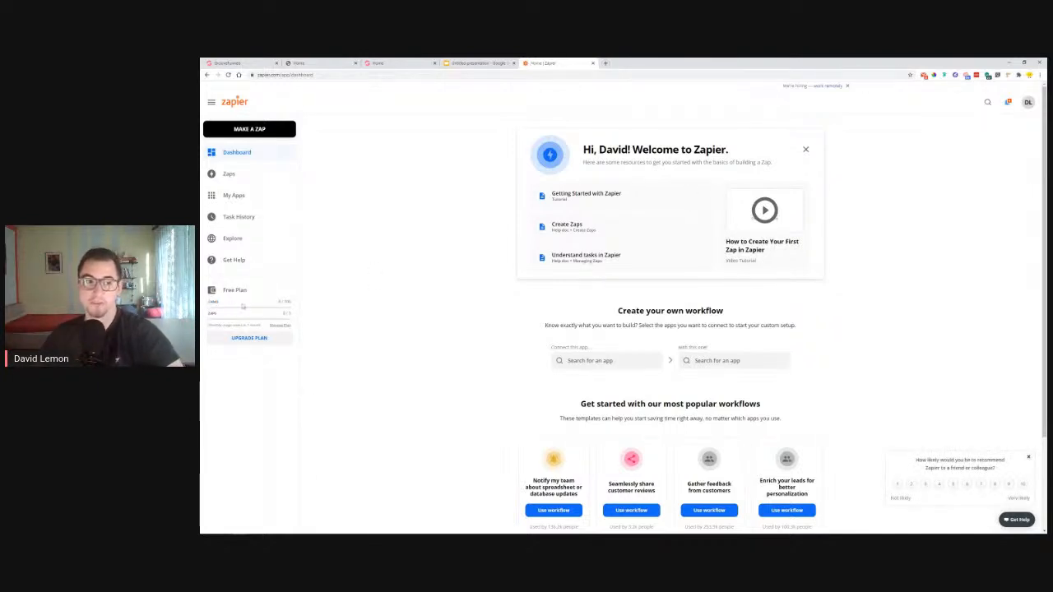
drag(298, 303, 279, 303)
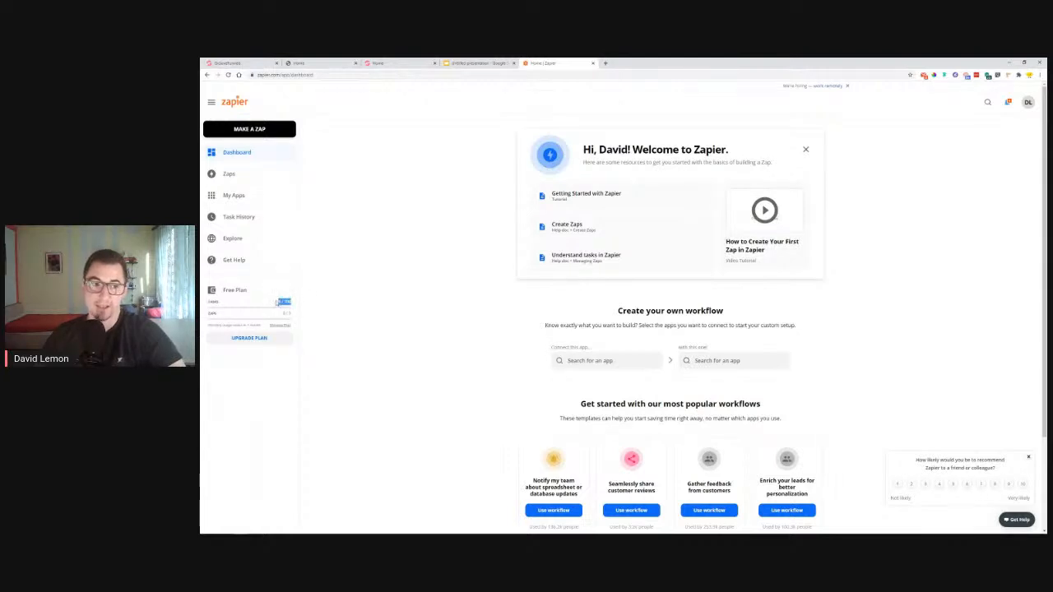
drag(204, 318, 247, 321)
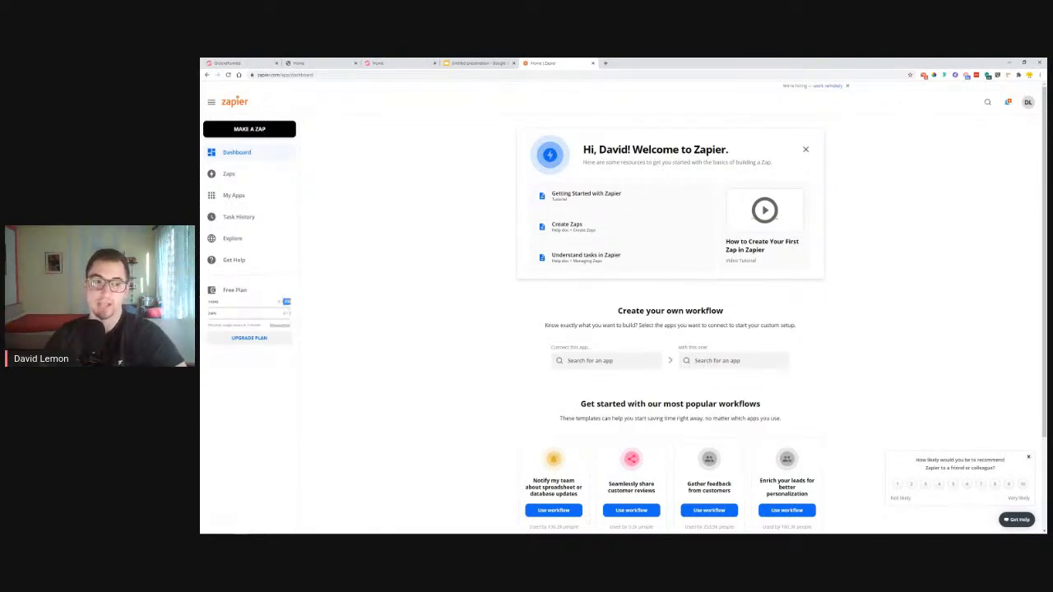
click(230, 176)
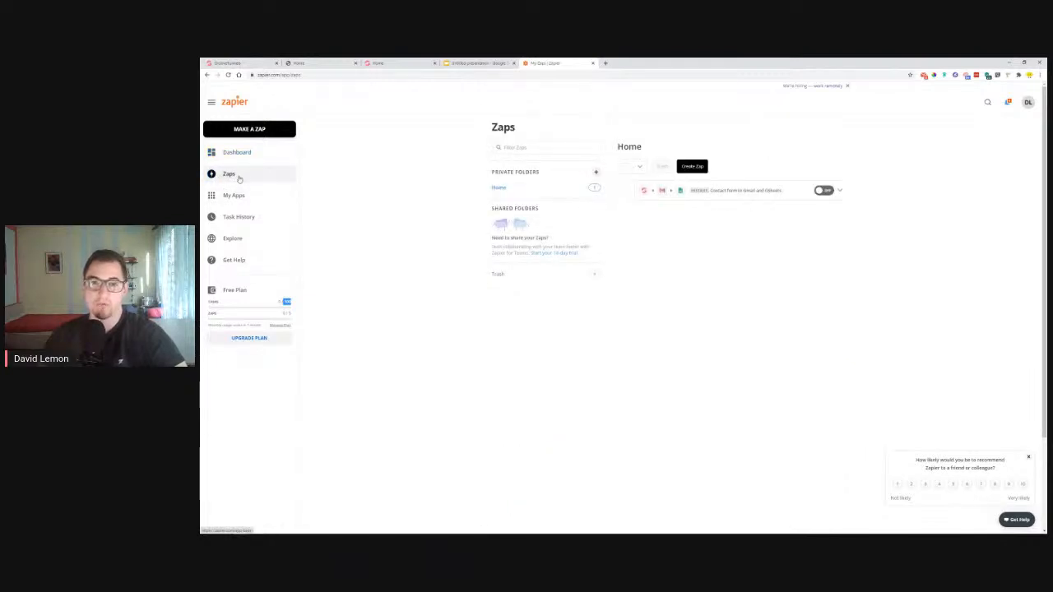
Start a new Zap with GrooveFunnels New Form Submission as its trigger
click(247, 129)
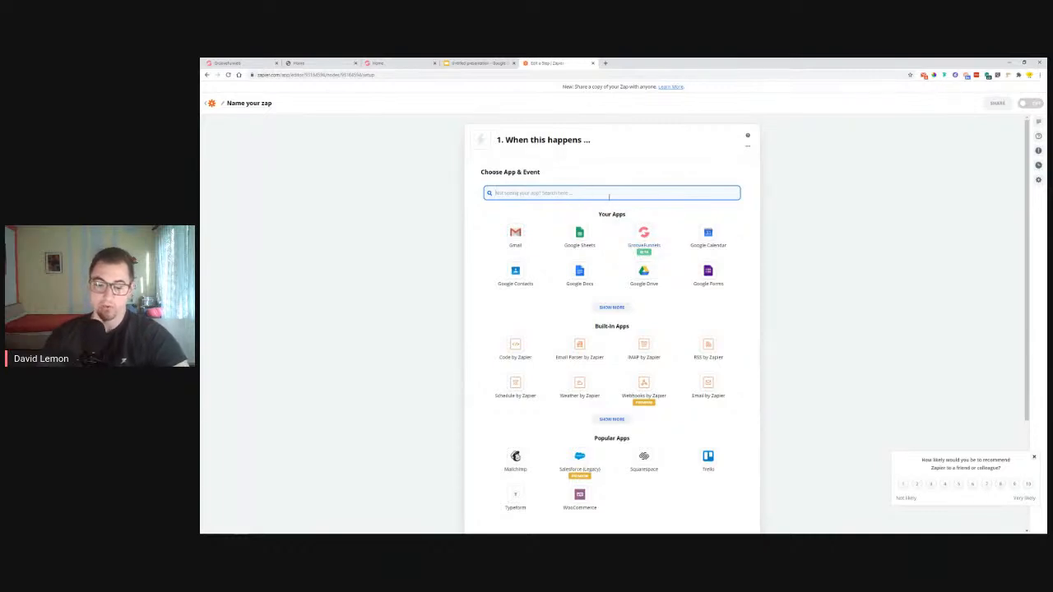
text(groove)
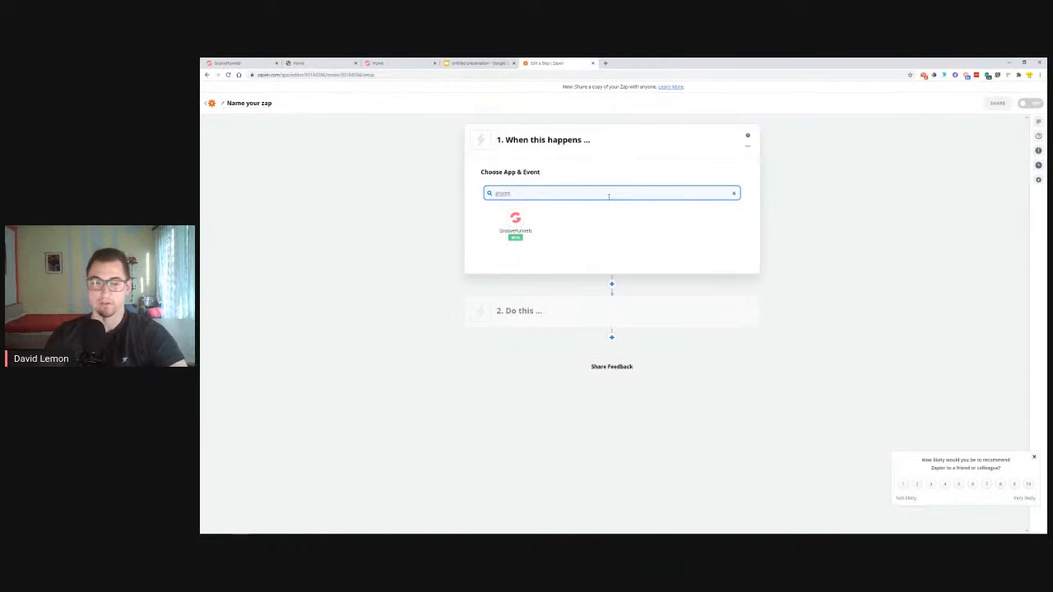
key(BackSpace)
key(BackSpace)
key(BackSpace)
key(BackSpace)
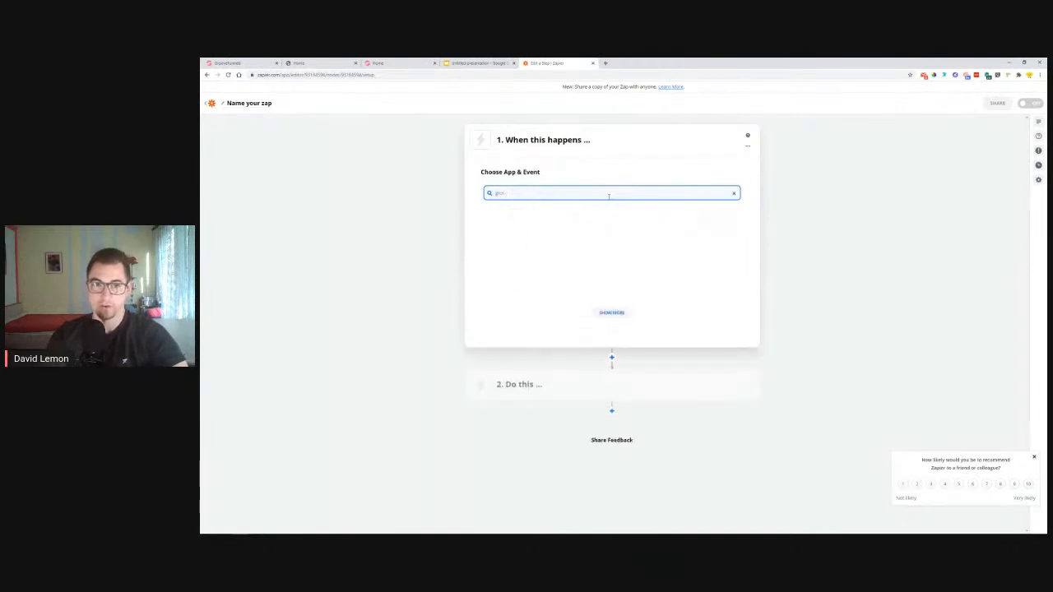
text(oove)
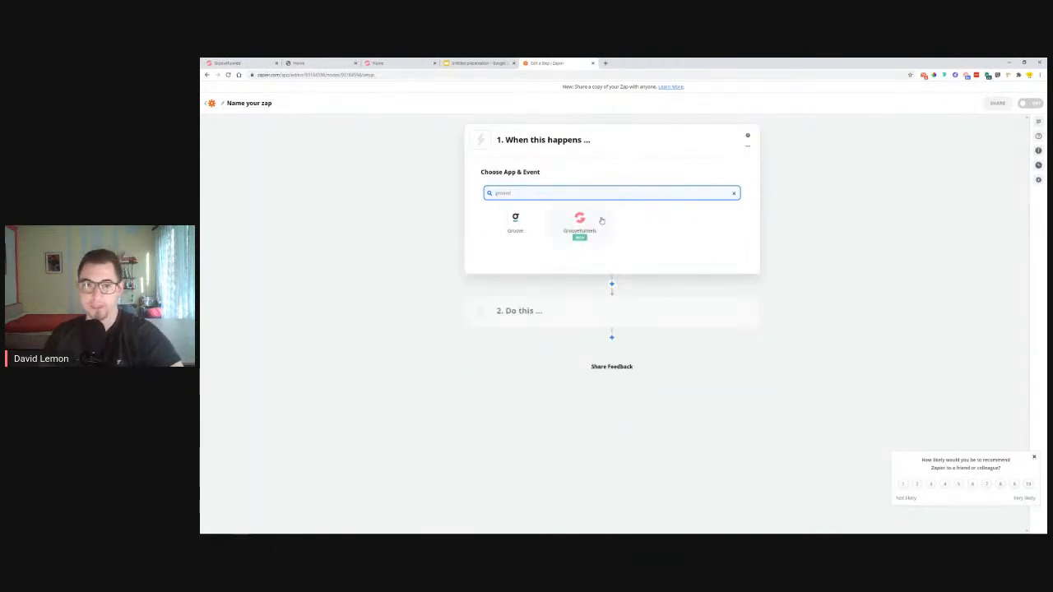
click(581, 221)
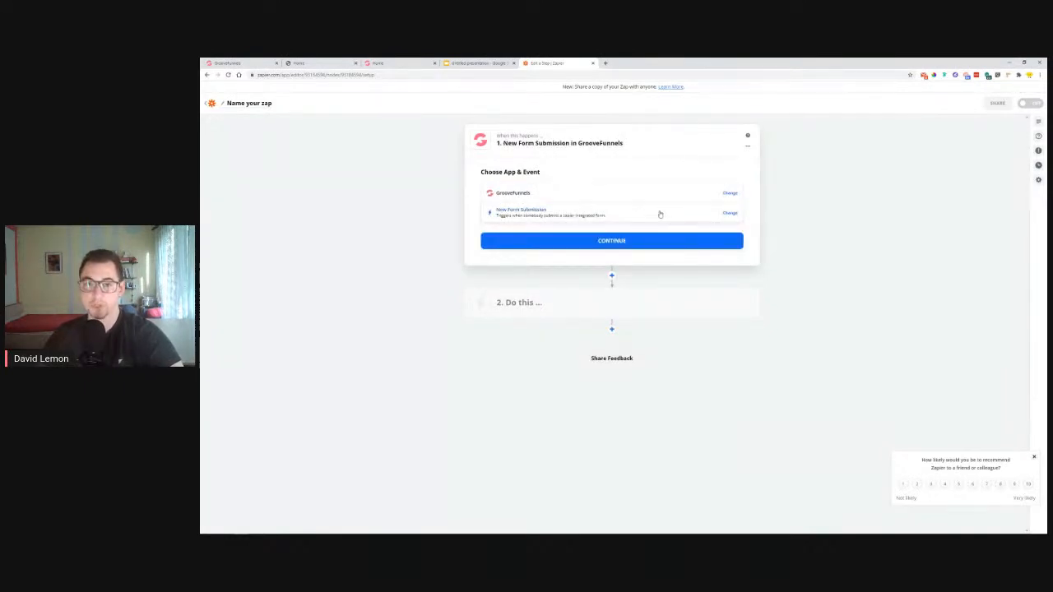
click(538, 214)
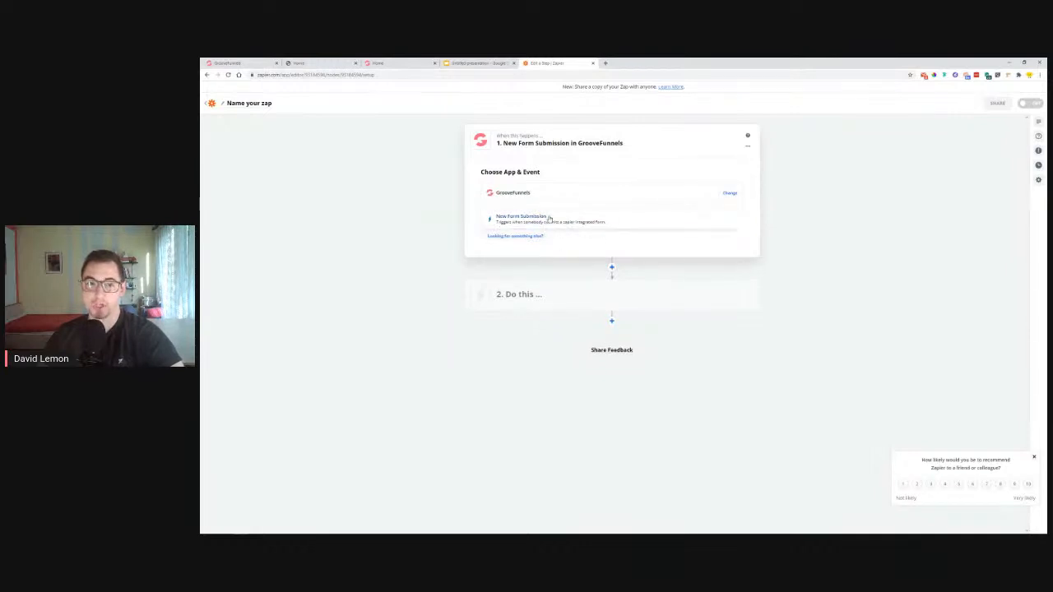
click(547, 217)
key(ctrl+plus)
key(ctrl+plus)
key(ctrl+plus)
key(ctrl+plus)
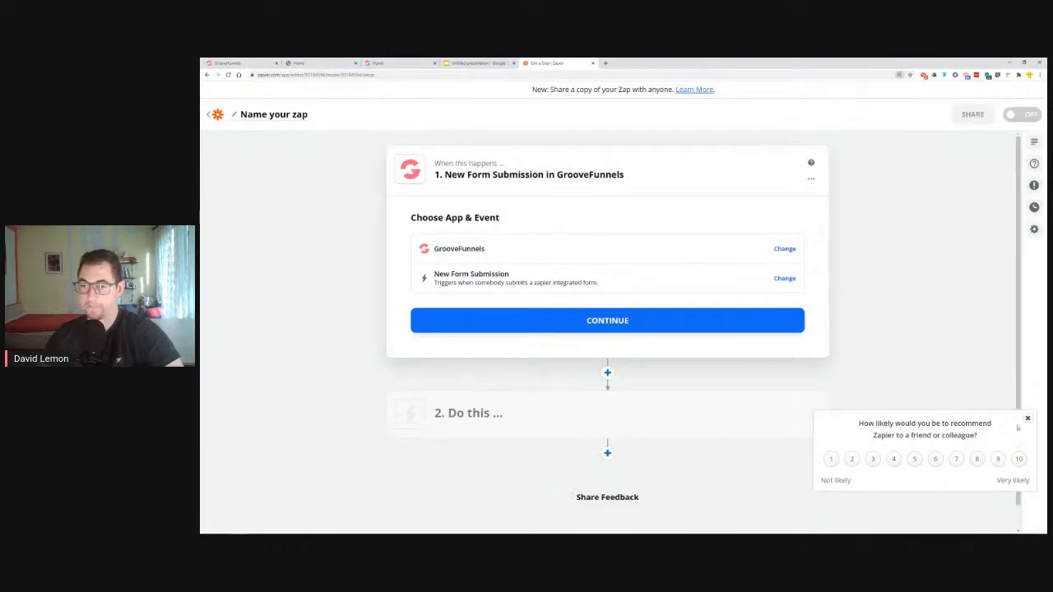
click(1027, 421)
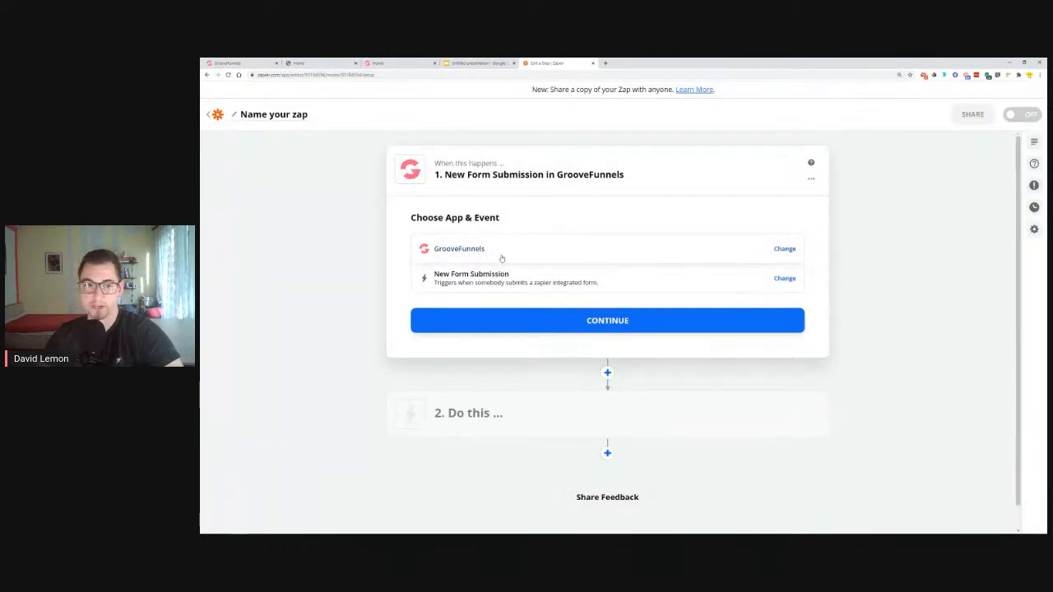
click(607, 321)
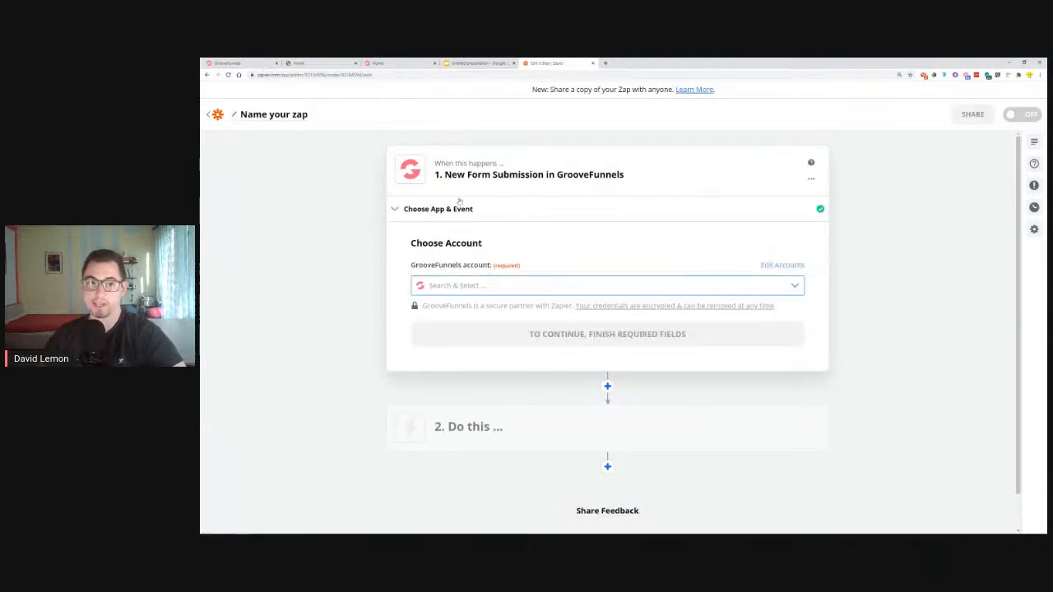
Link the trigger to the connected GrooveFunnels account and the Zap+Gmail integration
click(514, 283)
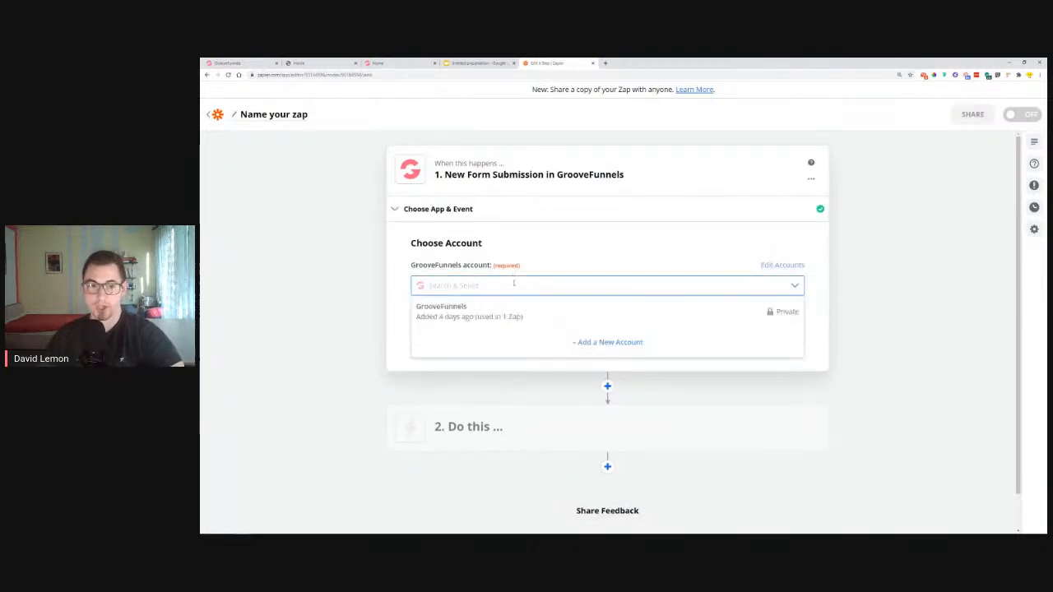
click(461, 309)
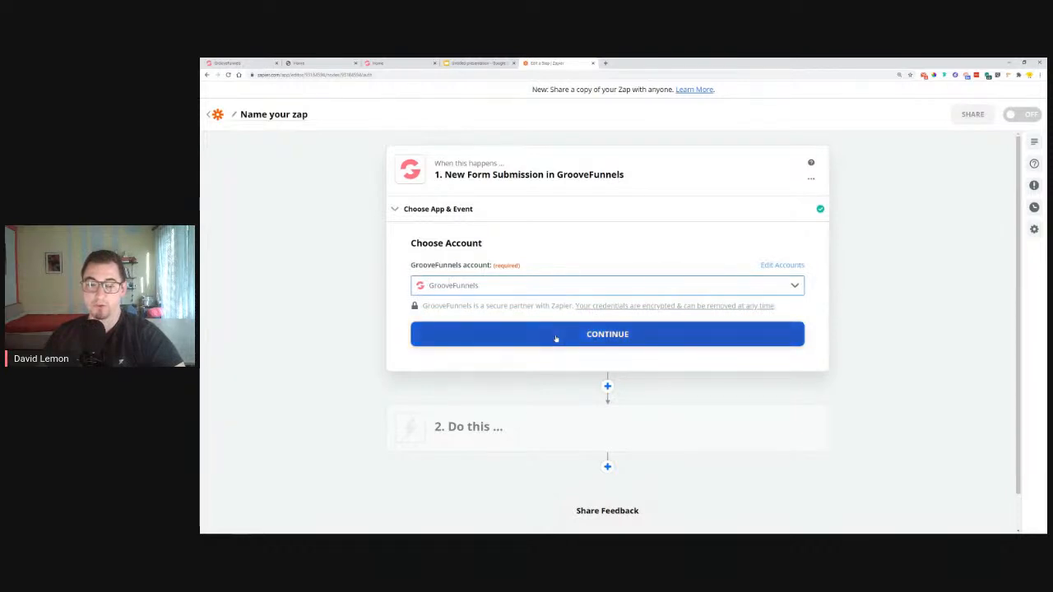
click(556, 338)
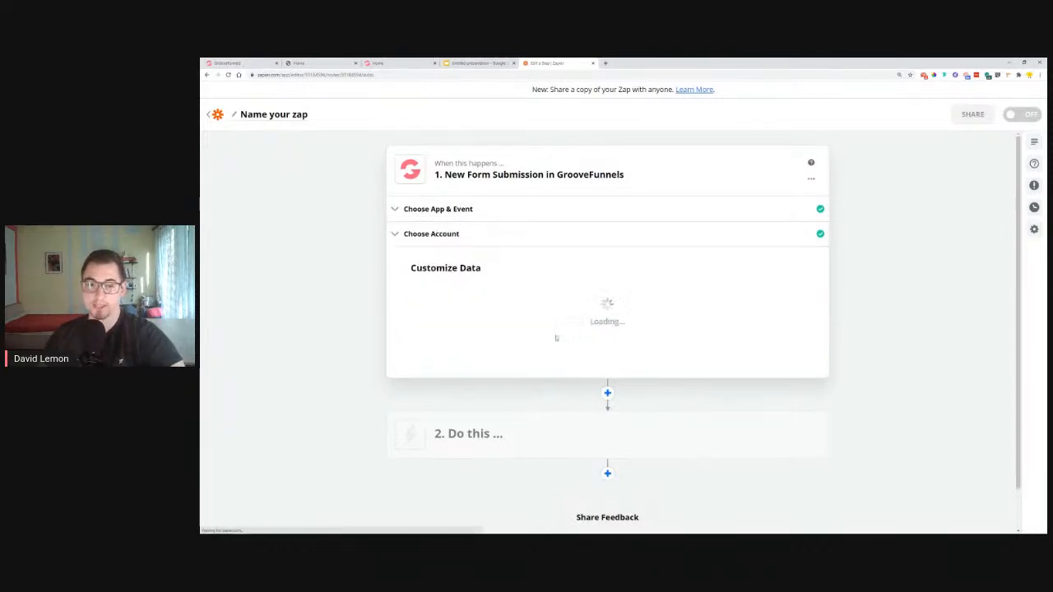
click(531, 306)
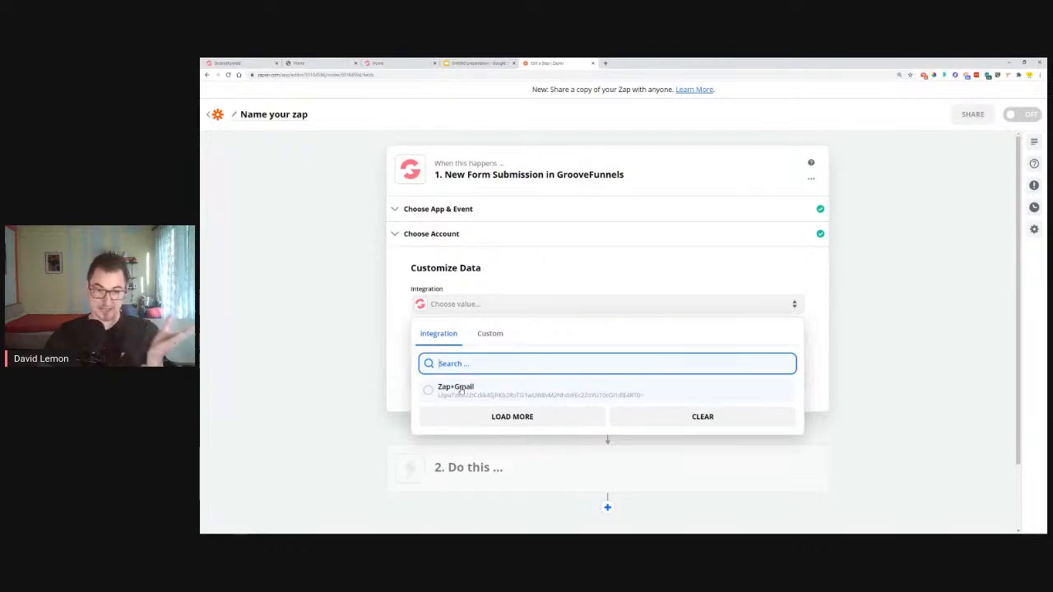
click(460, 390)
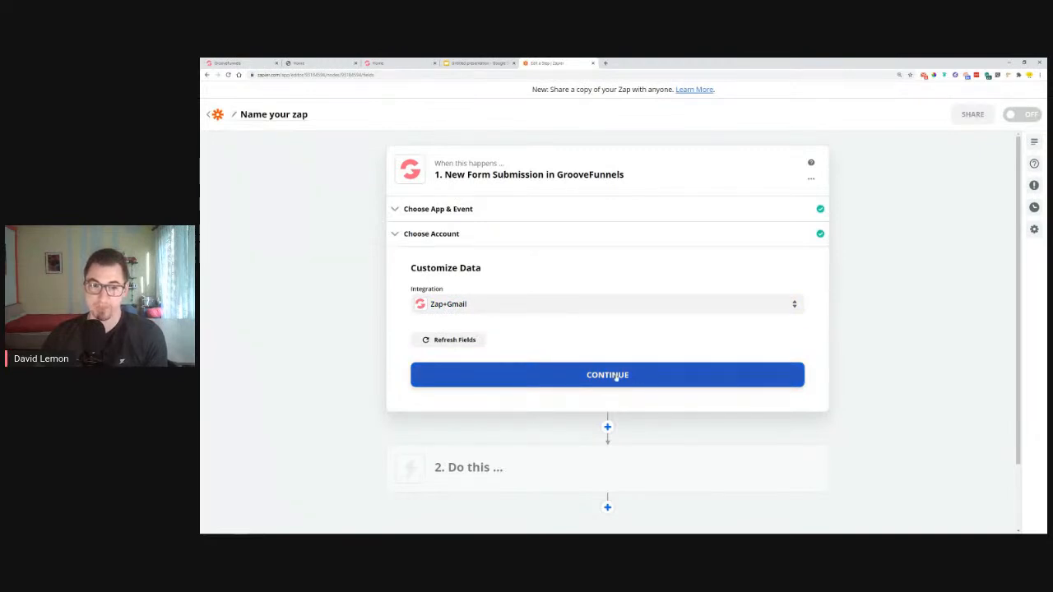
click(616, 376)
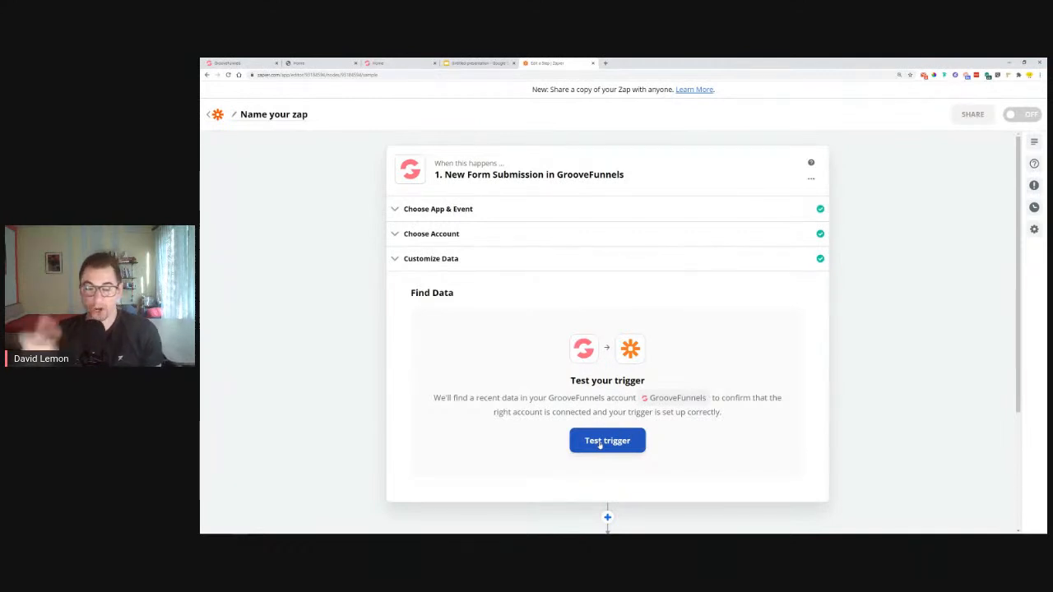
Test the trigger and keep Data B, checking its name, e-mail and 'Testing testing' message
click(599, 441)
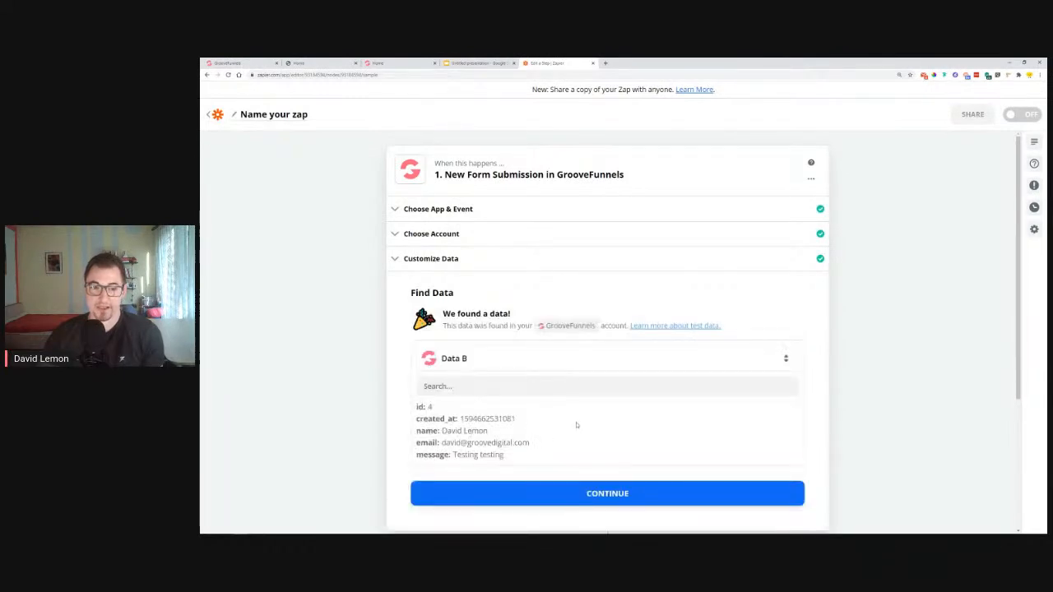
click(489, 362)
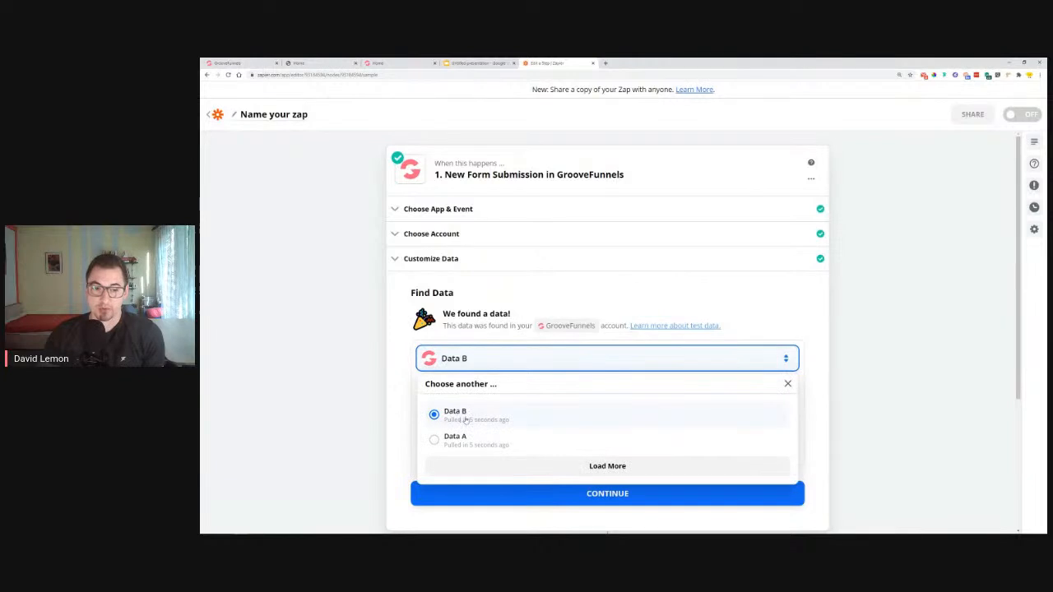
click(719, 422)
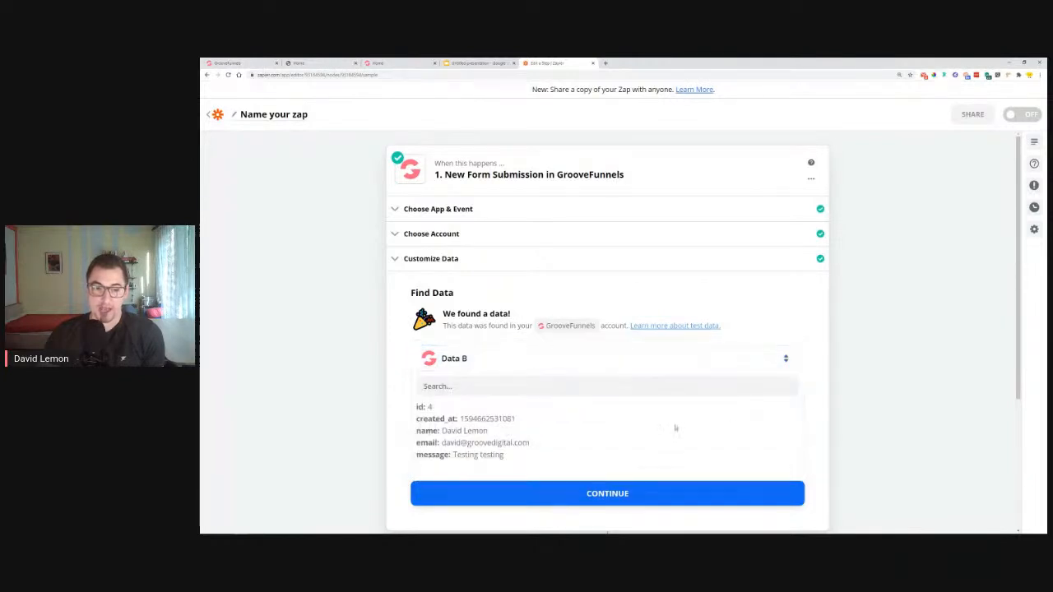
drag(447, 431, 504, 437)
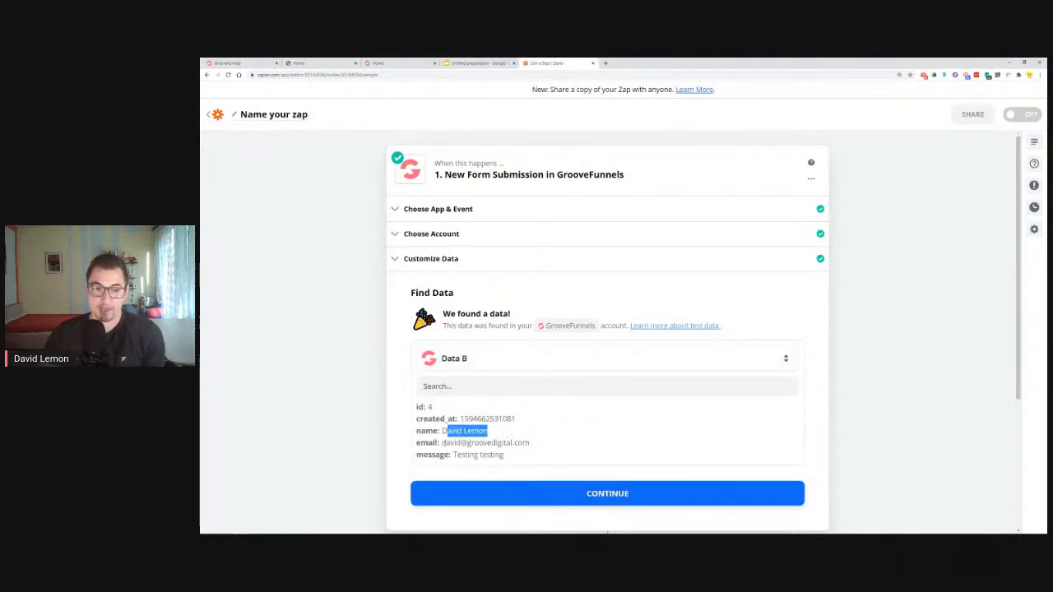
drag(446, 443, 531, 445)
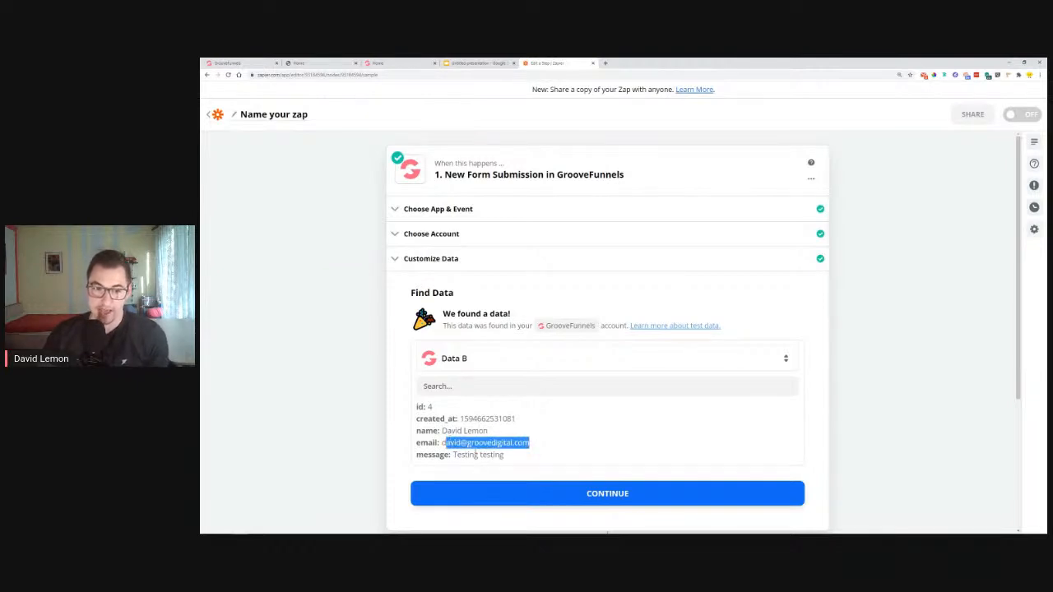
drag(452, 455, 509, 455)
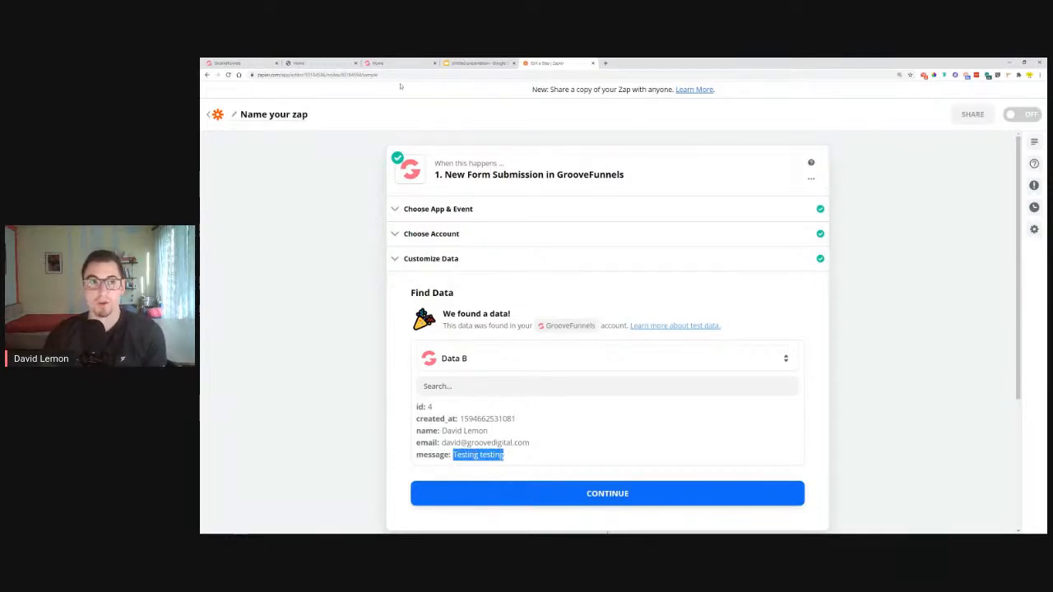
click(328, 62)
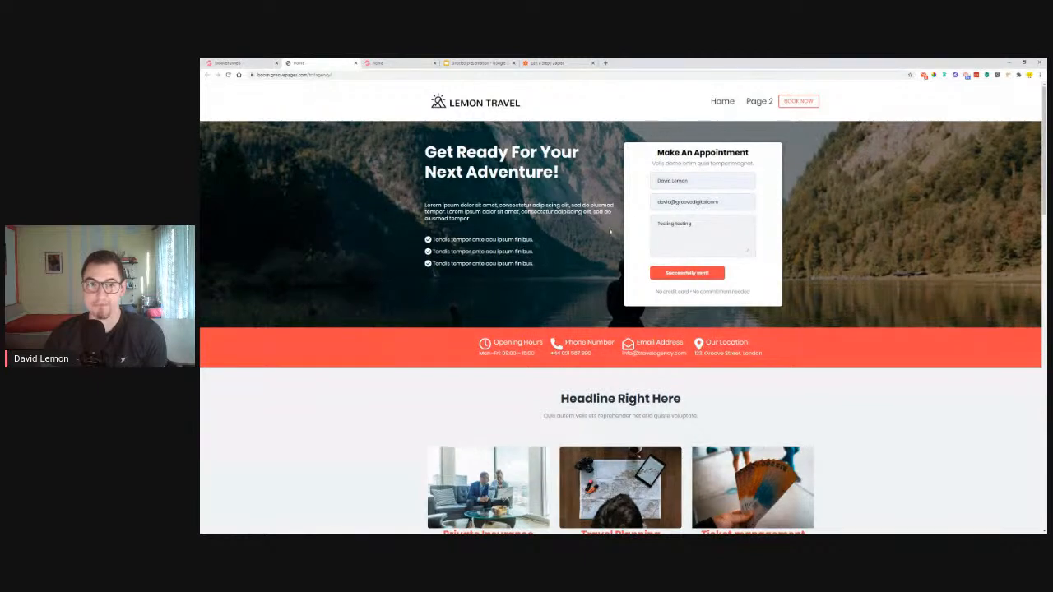
Compare Zapier's Data B sample against the live Lemon Travel form submission, ending on Zapier
click(539, 63)
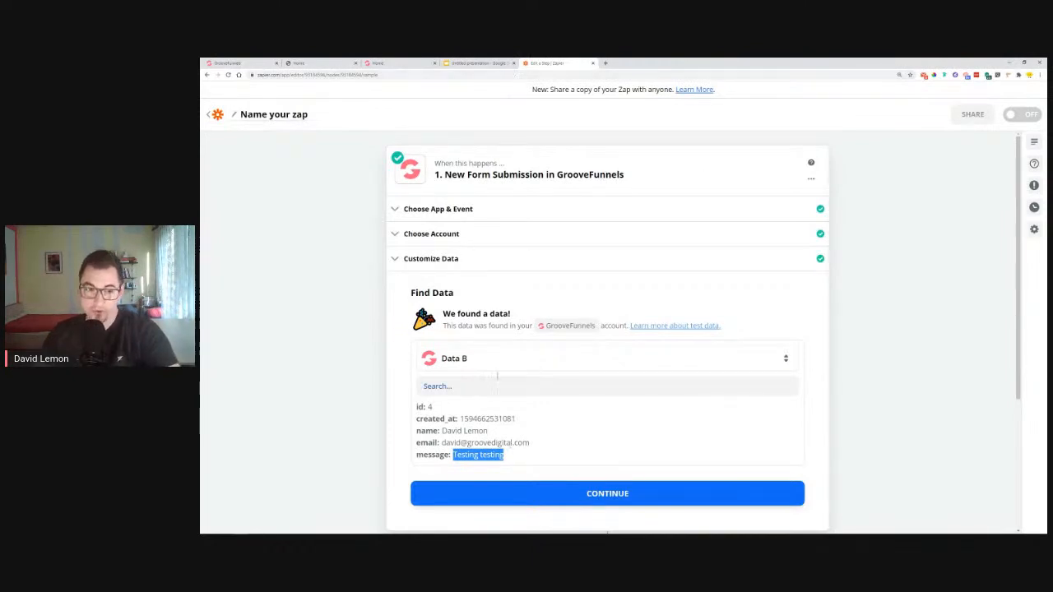
drag(441, 431, 480, 431)
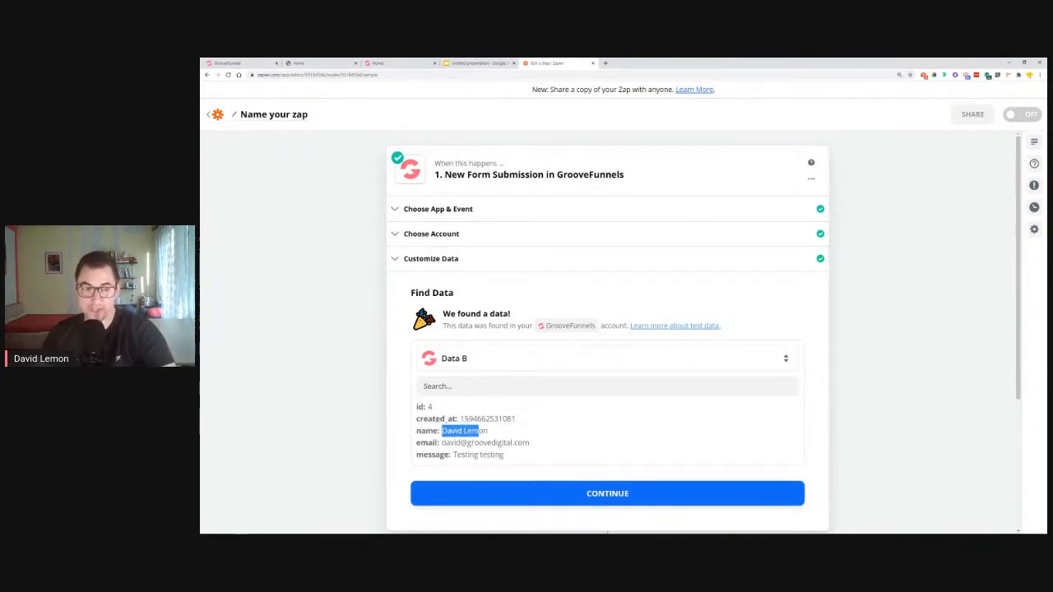
click(305, 62)
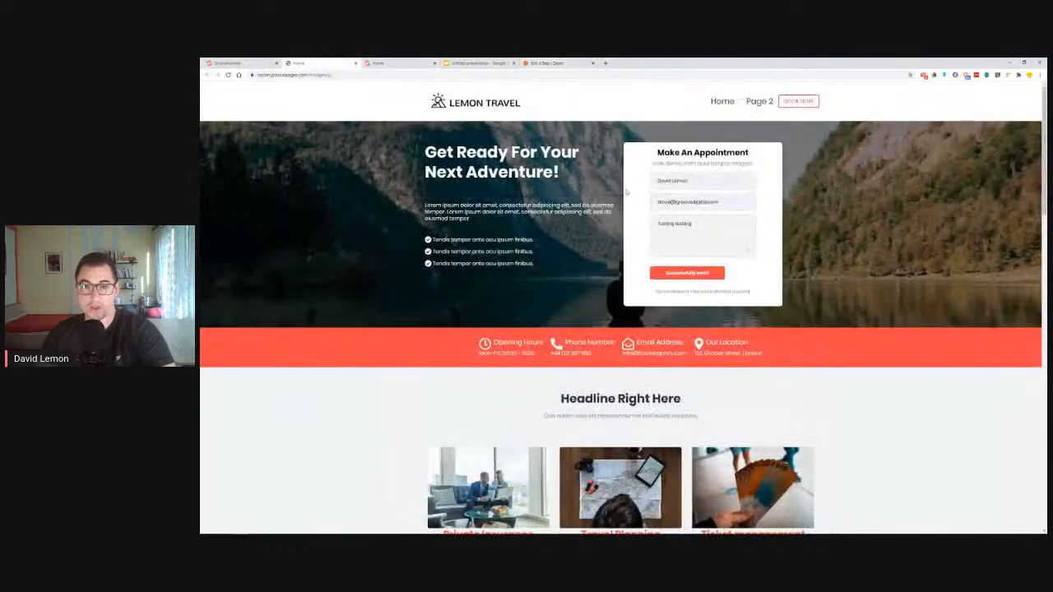
click(540, 65)
drag(417, 431, 465, 455)
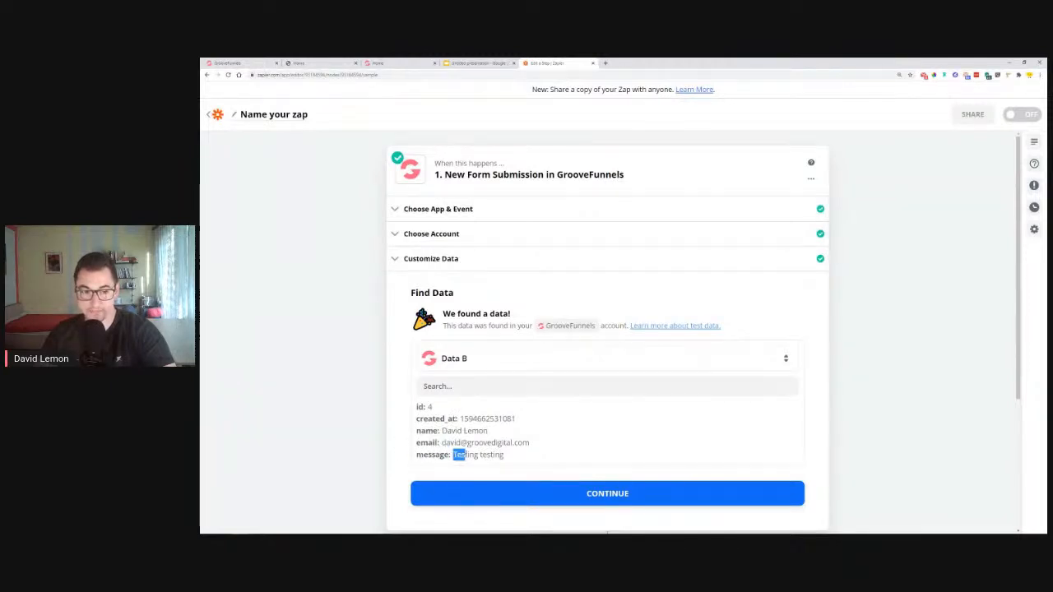
click(317, 63)
scroll(552, 241, down, 10)
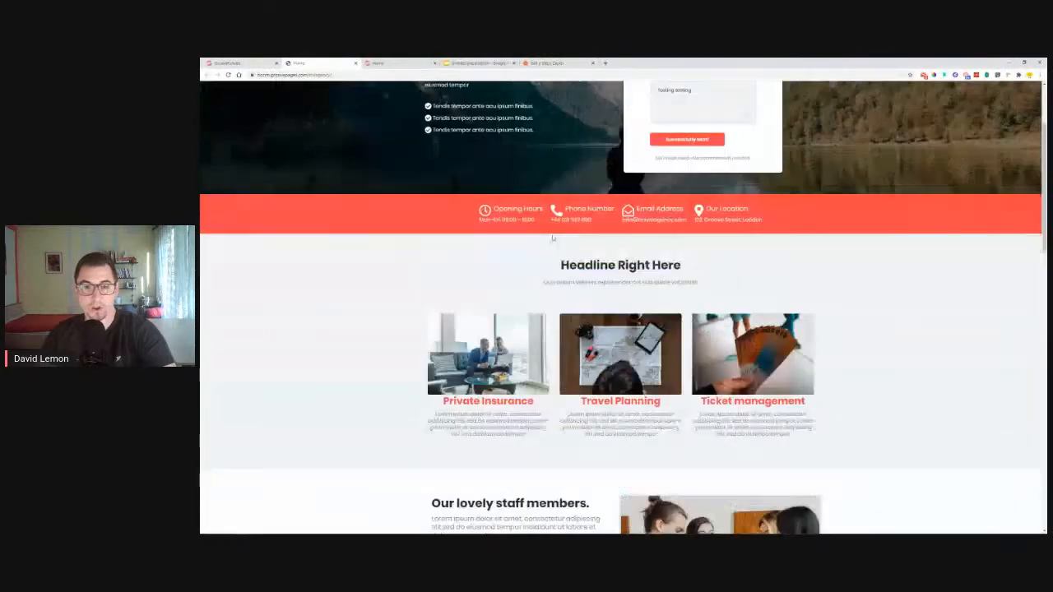
scroll(552, 241, down, 5)
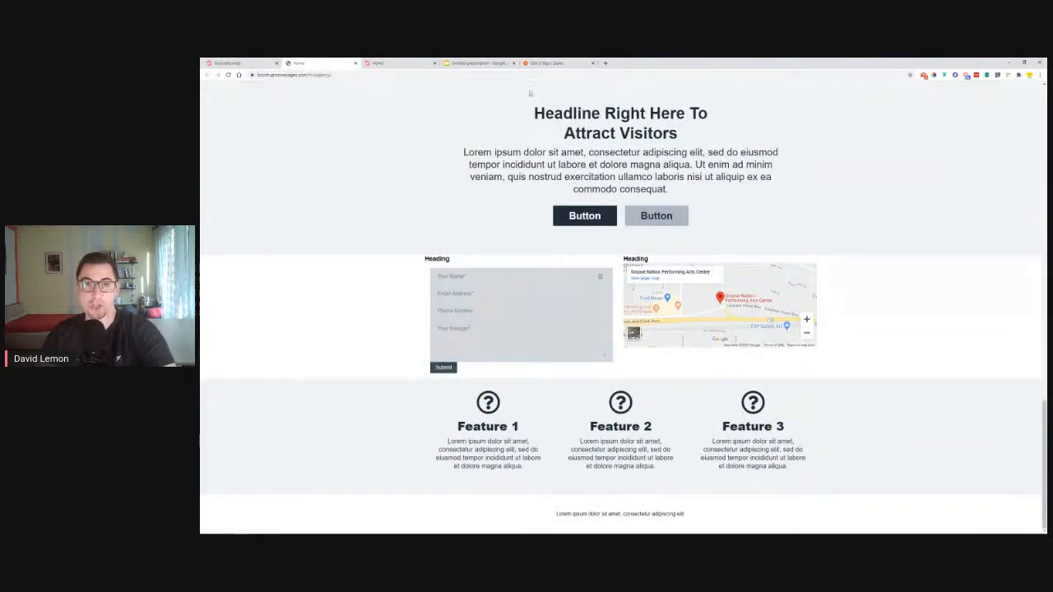
click(547, 63)
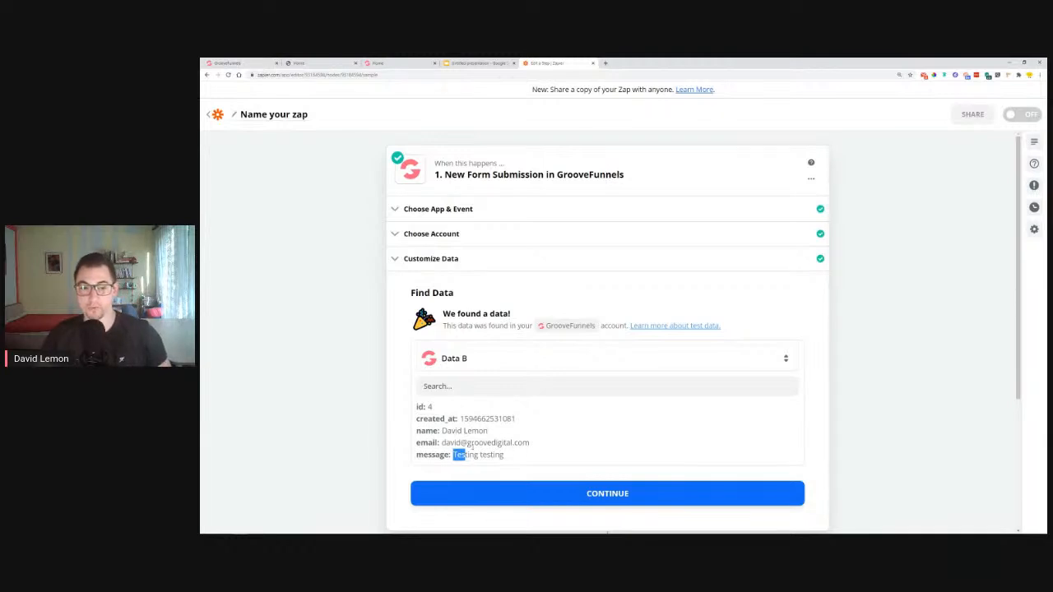
Add a Gmail Send Email action using the existing connected Gmail account
click(599, 494)
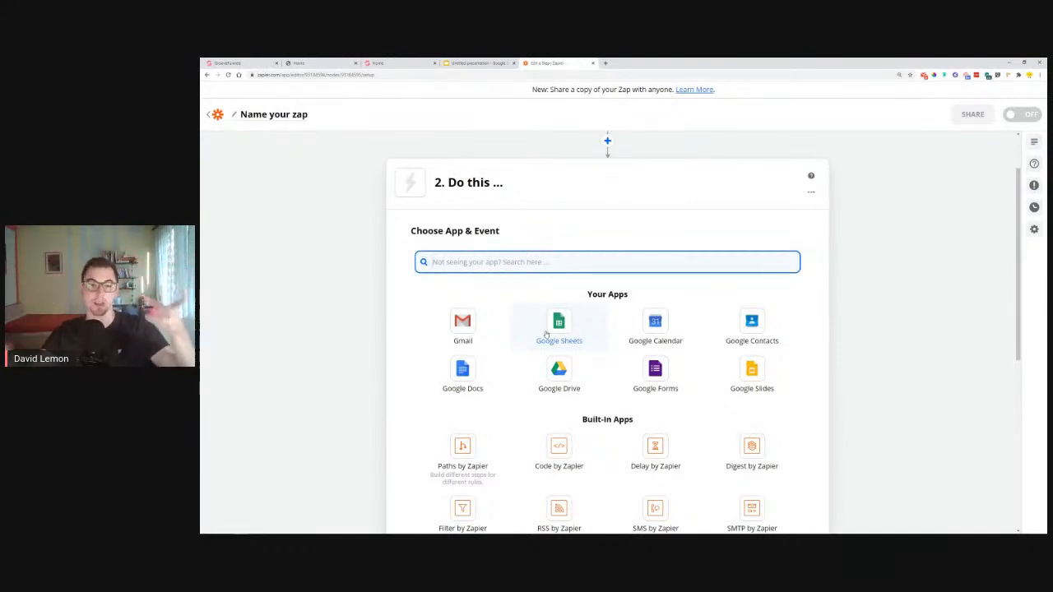
click(462, 325)
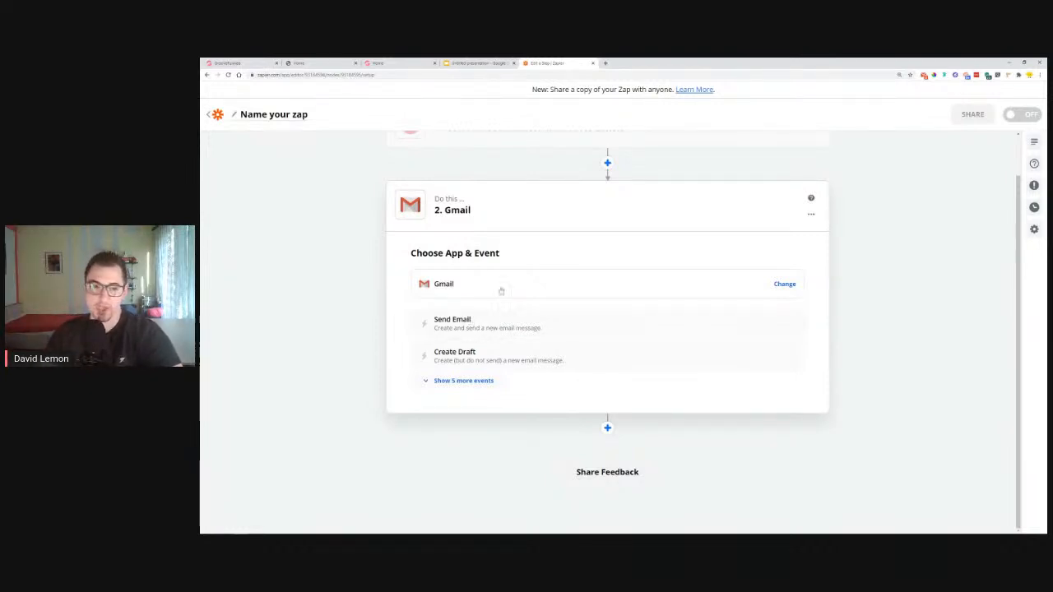
click(470, 354)
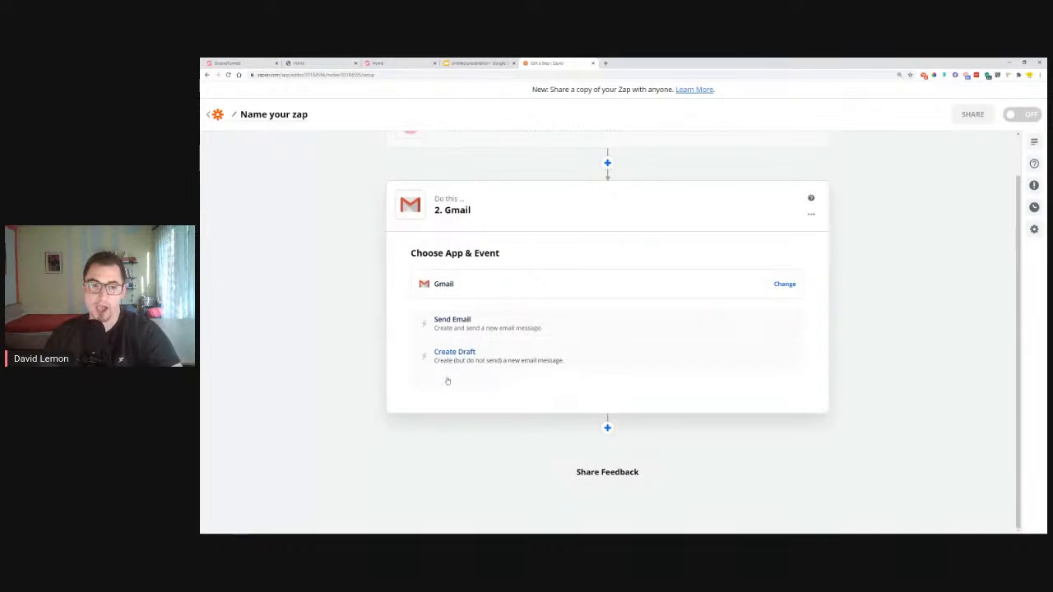
click(474, 329)
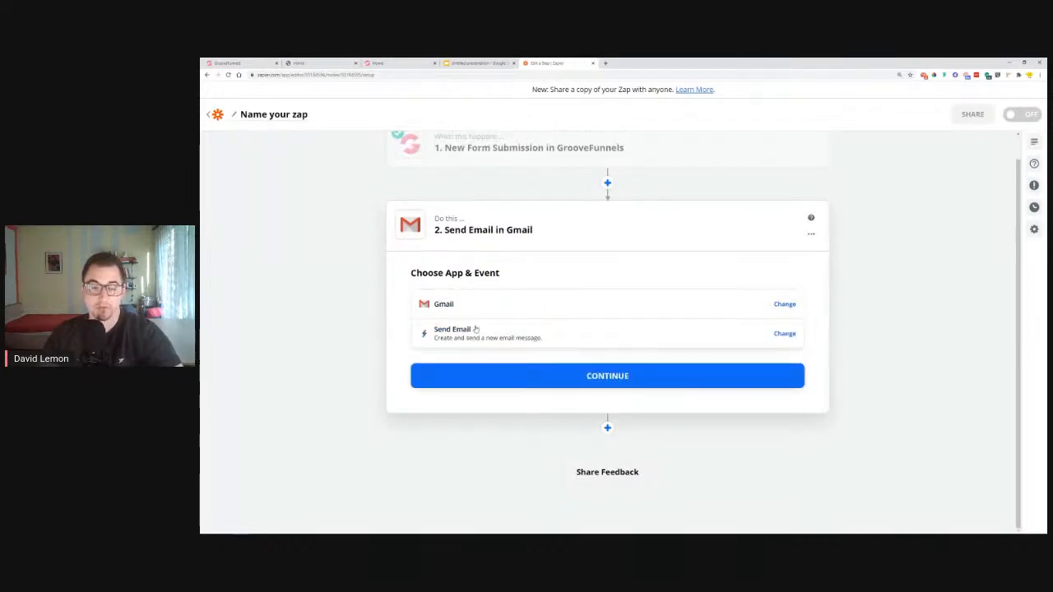
click(503, 379)
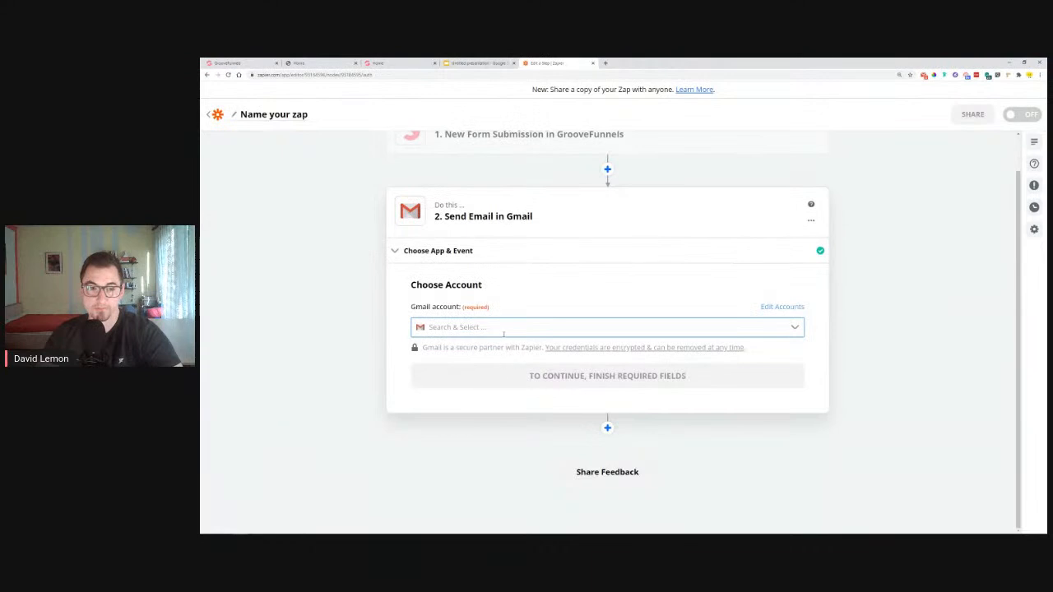
click(504, 332)
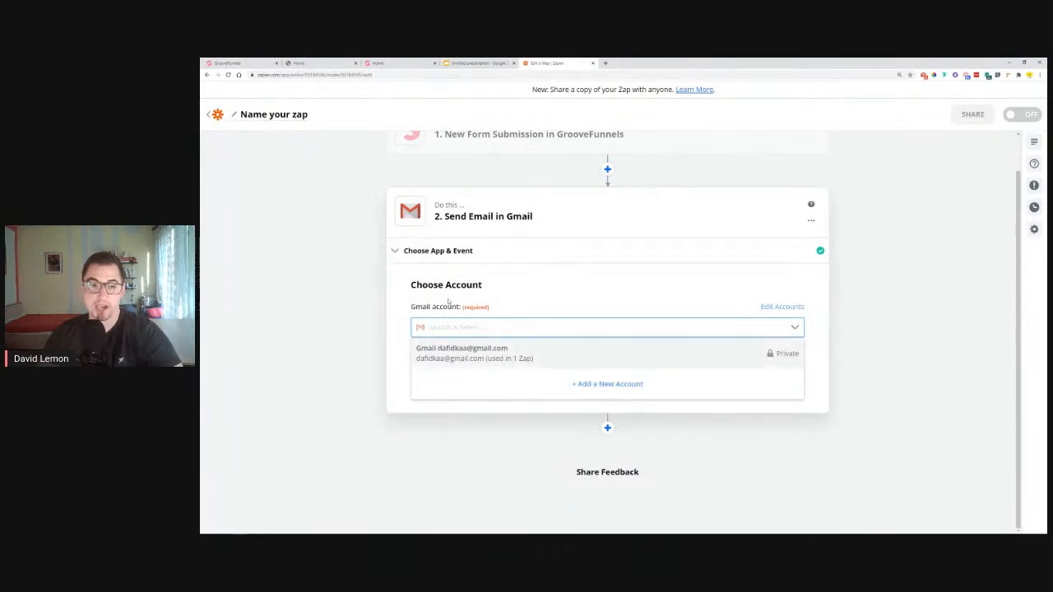
click(474, 360)
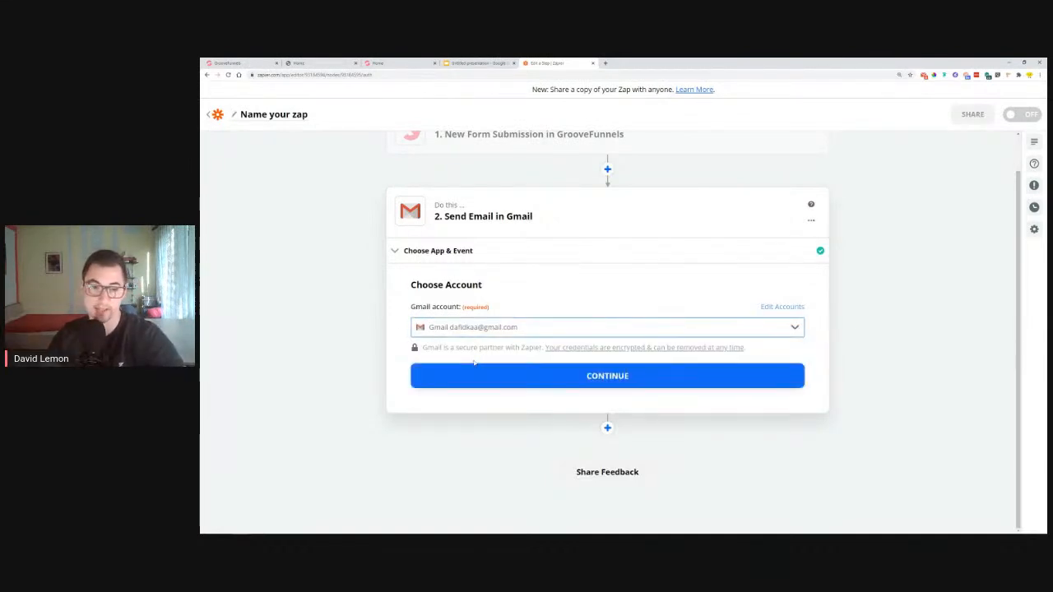
click(480, 378)
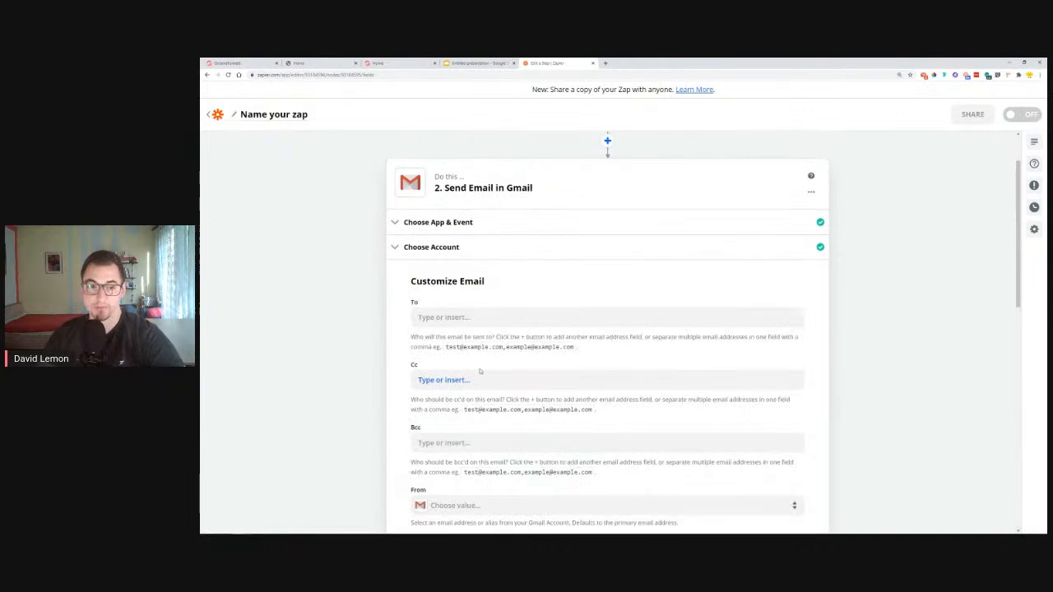
Enter the company's recipient e-mail address in the Send Email To field
click(441, 319)
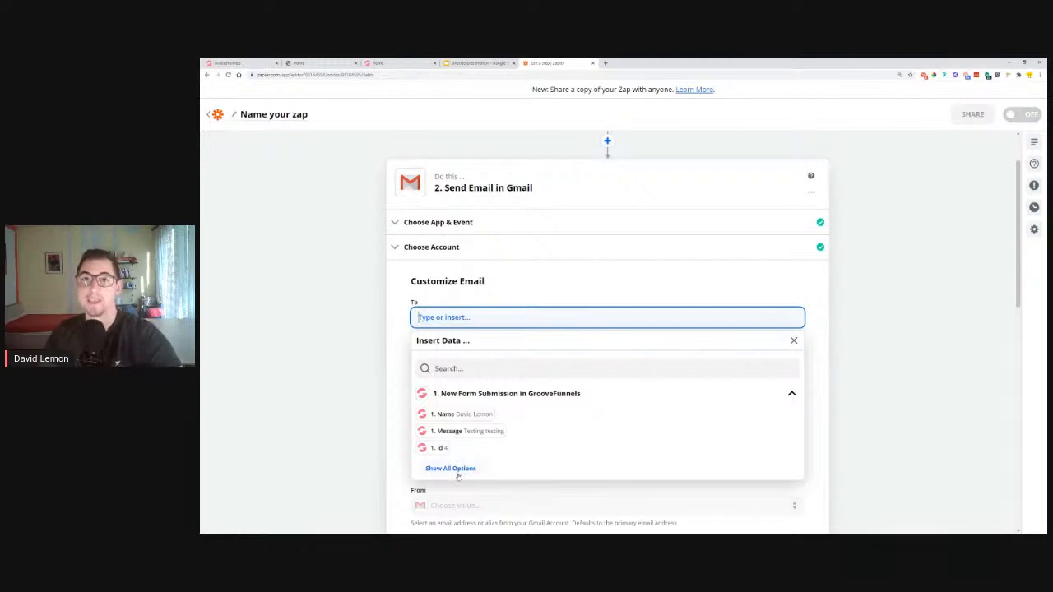
click(458, 469)
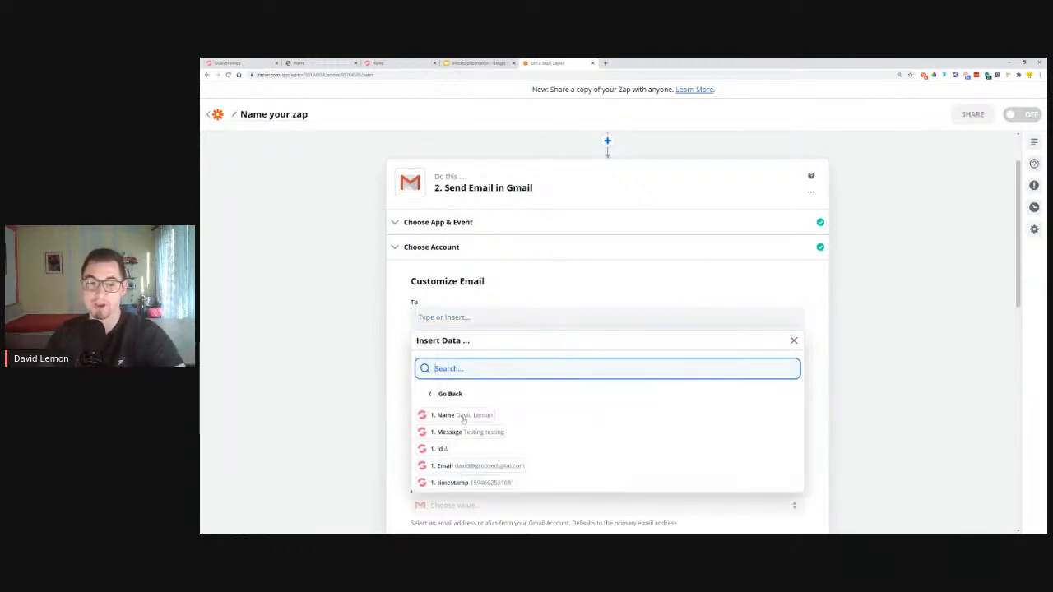
click(467, 317)
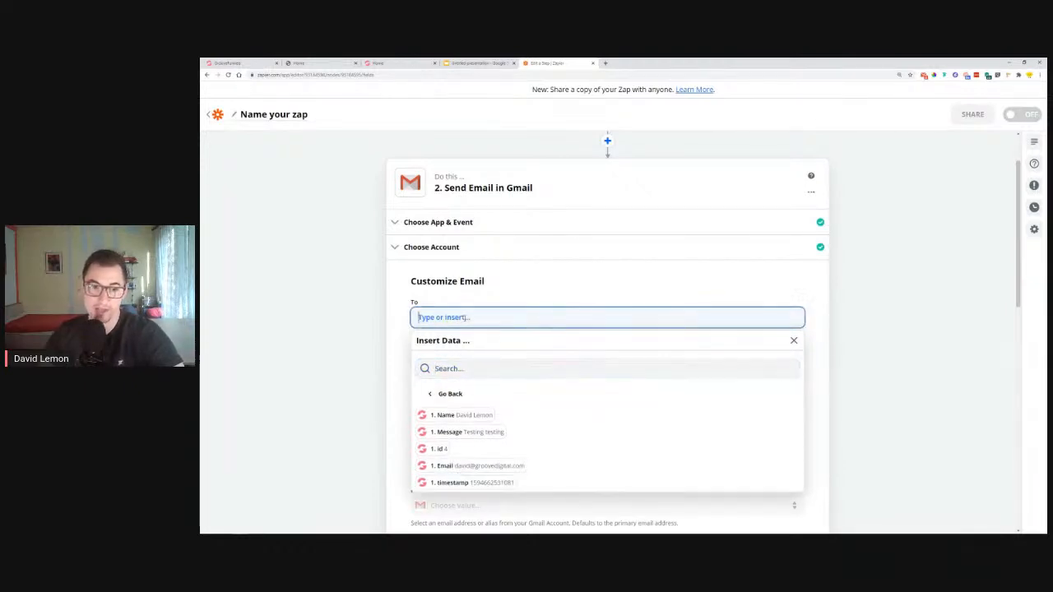
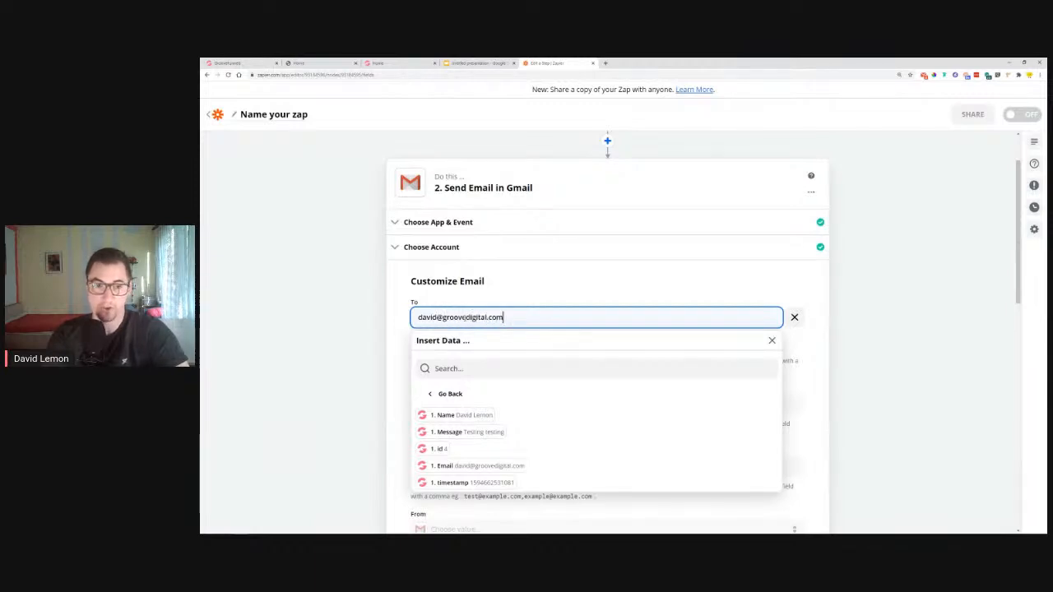
click(840, 289)
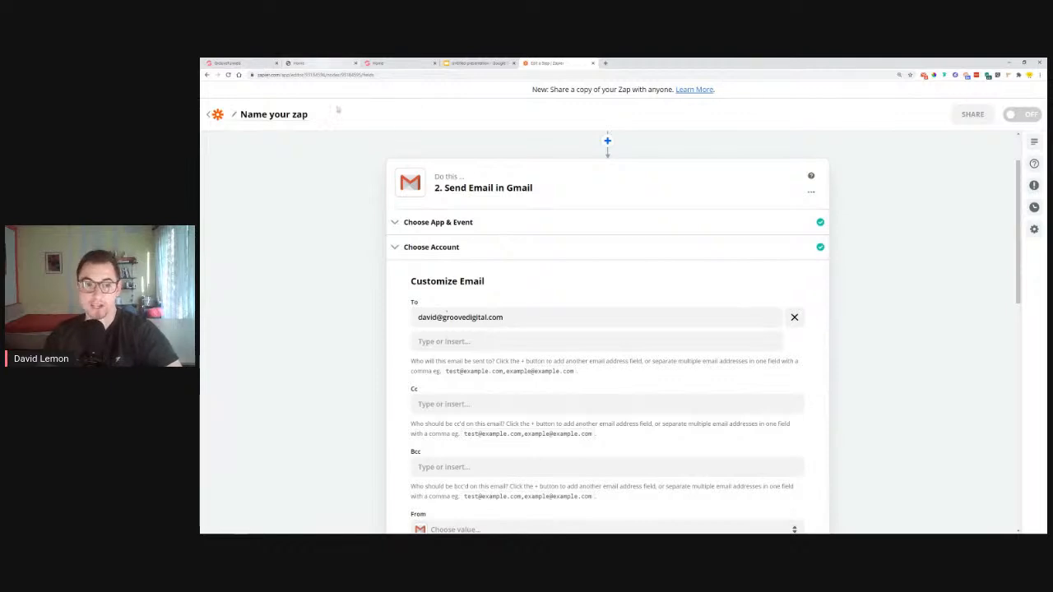
scroll(445, 318, down, 3)
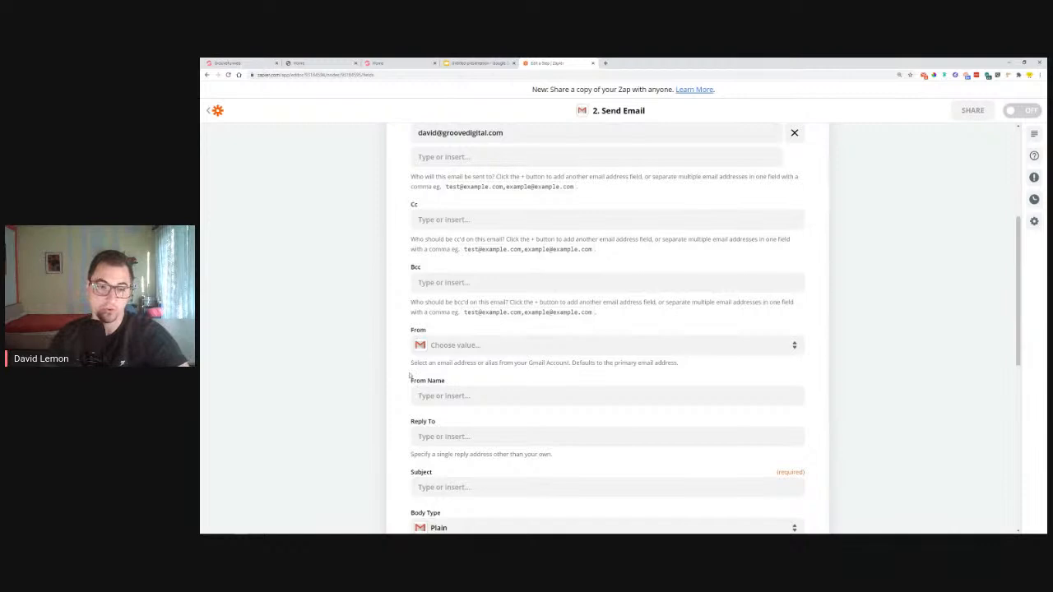
Use the Gmail address as sender, and fill in the sender name and reply-to address
click(447, 346)
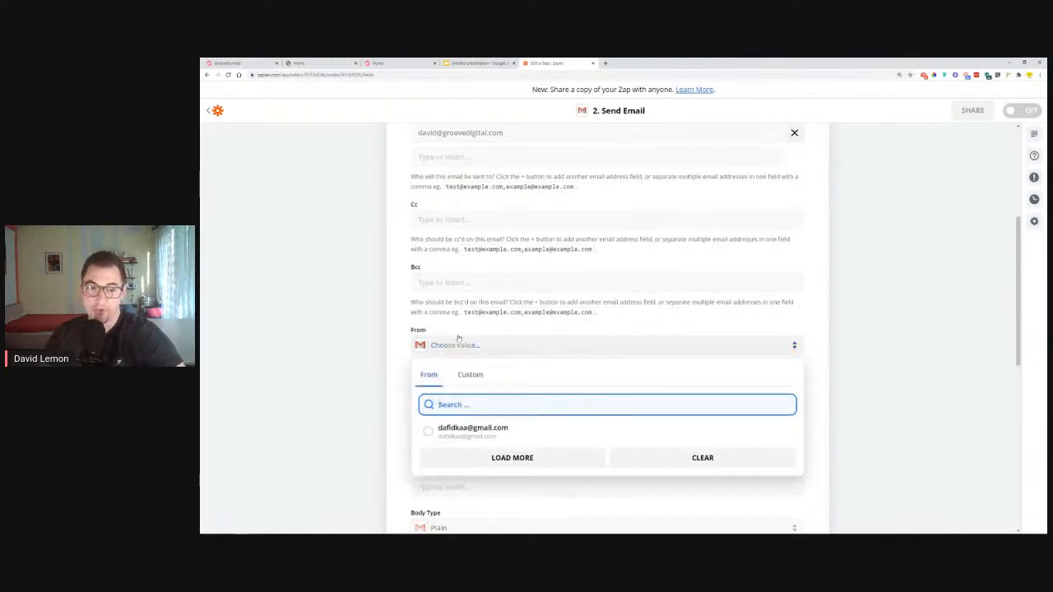
click(472, 428)
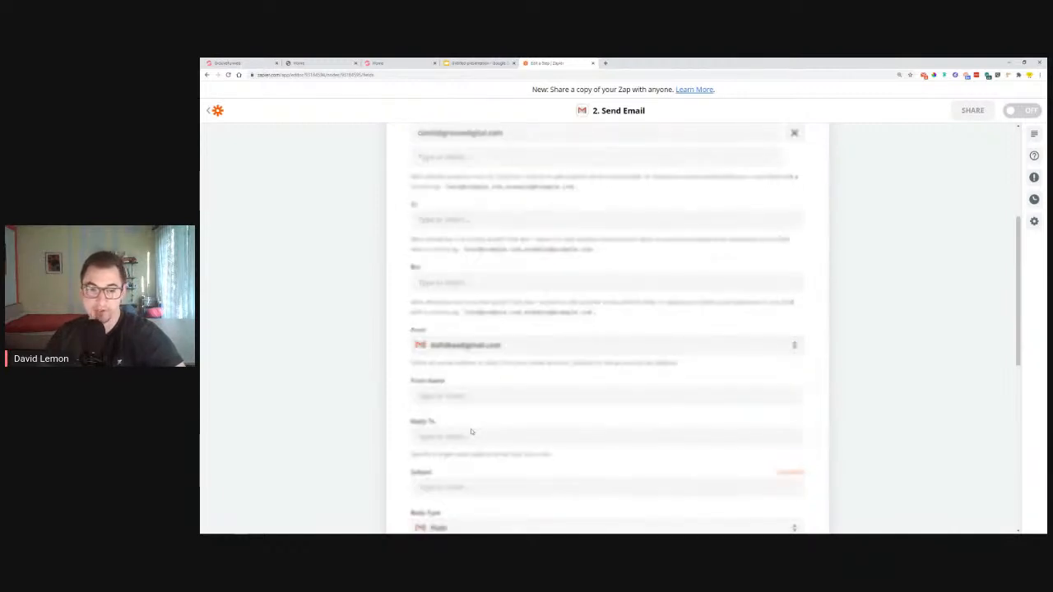
scroll(500, 355, down, 1)
click(504, 350)
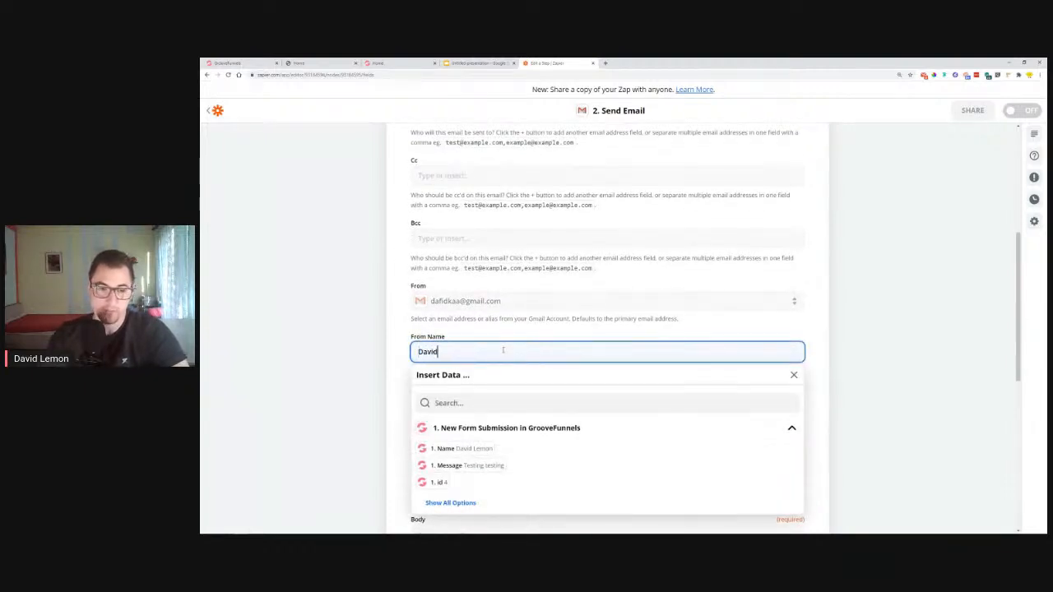
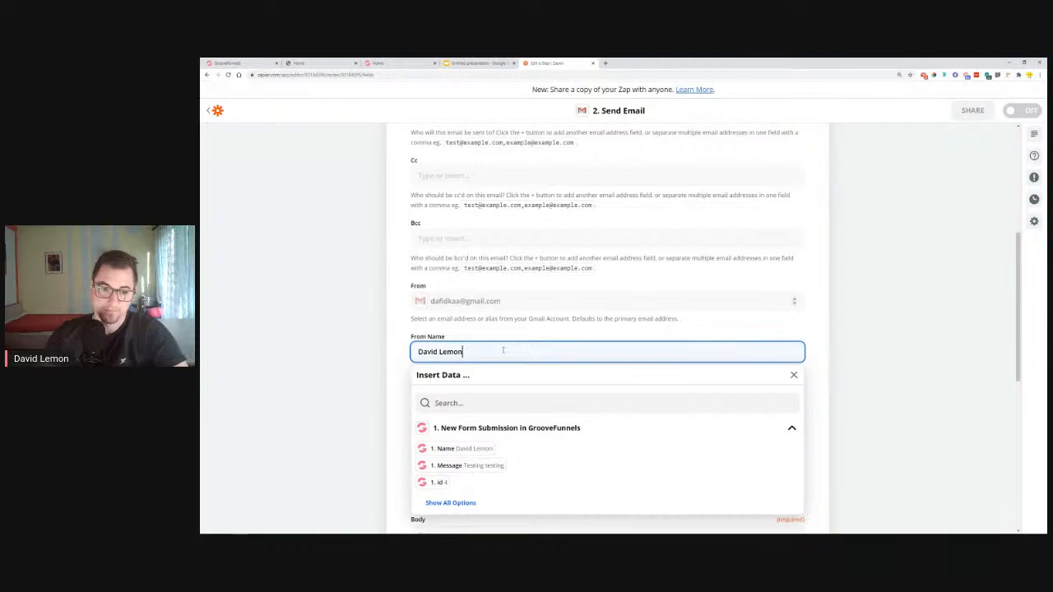
click(406, 340)
click(470, 395)
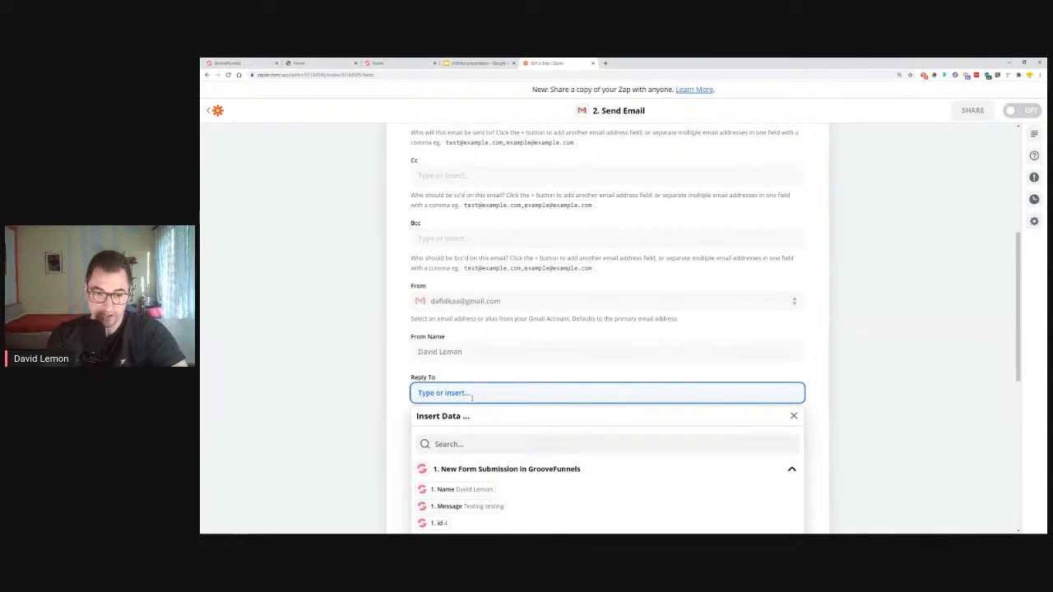
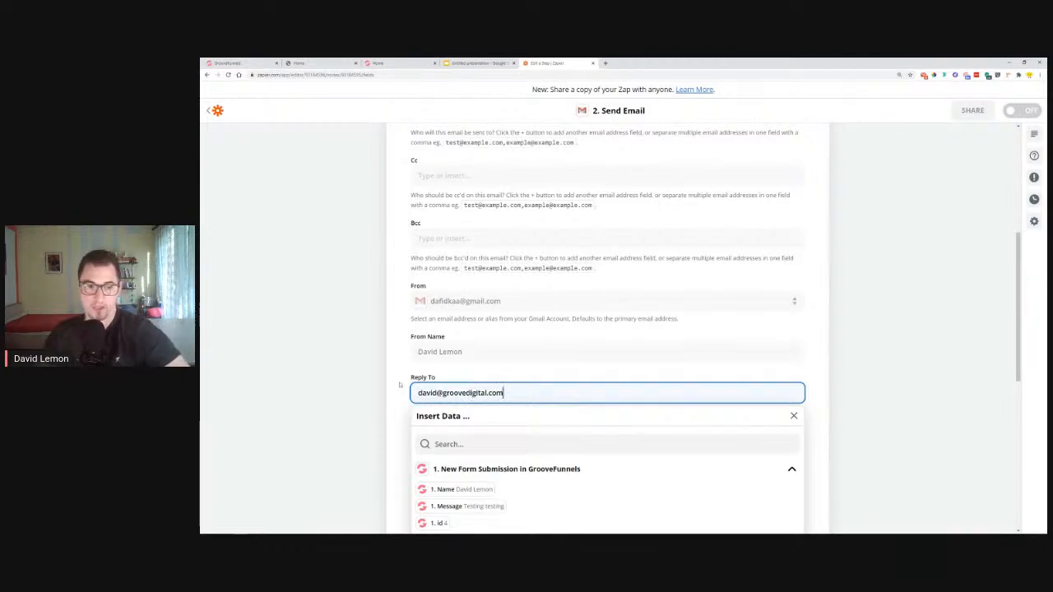
click(400, 384)
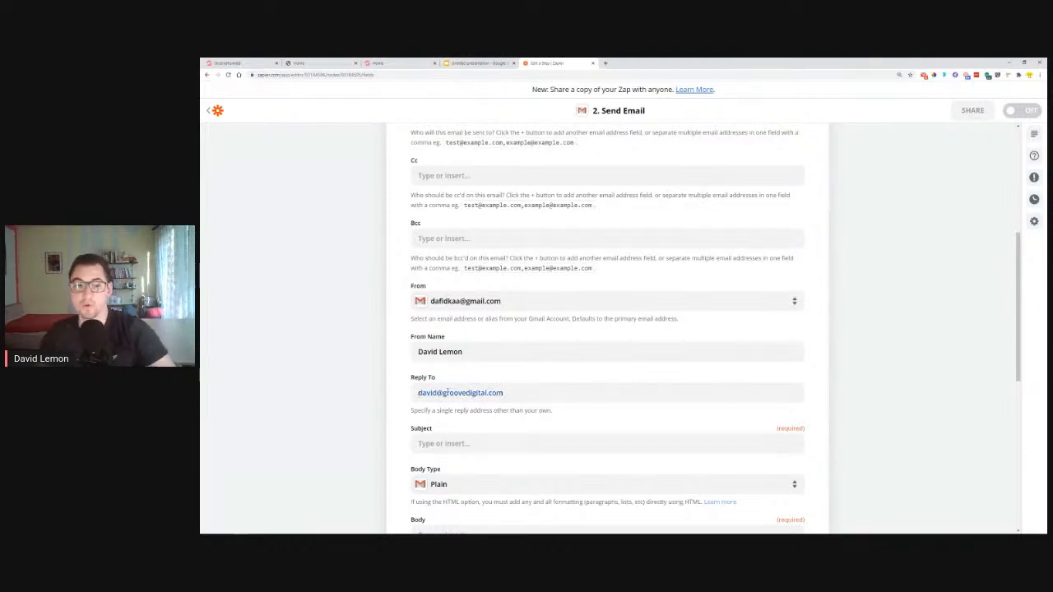
Make the subject the Name field followed by 'Filled out the Form on your site'
click(452, 446)
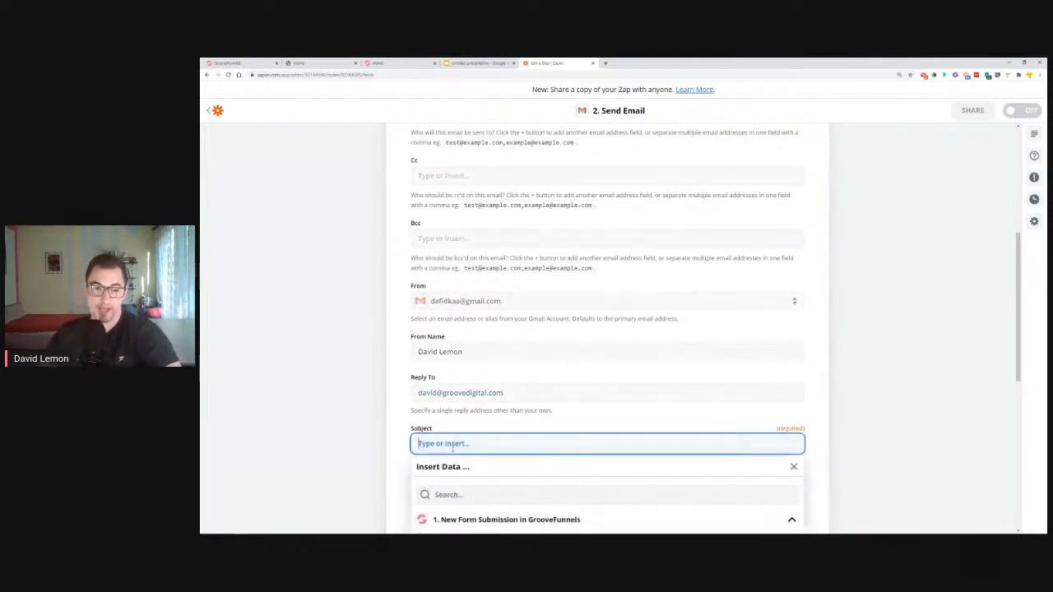
scroll(373, 455, down, 4)
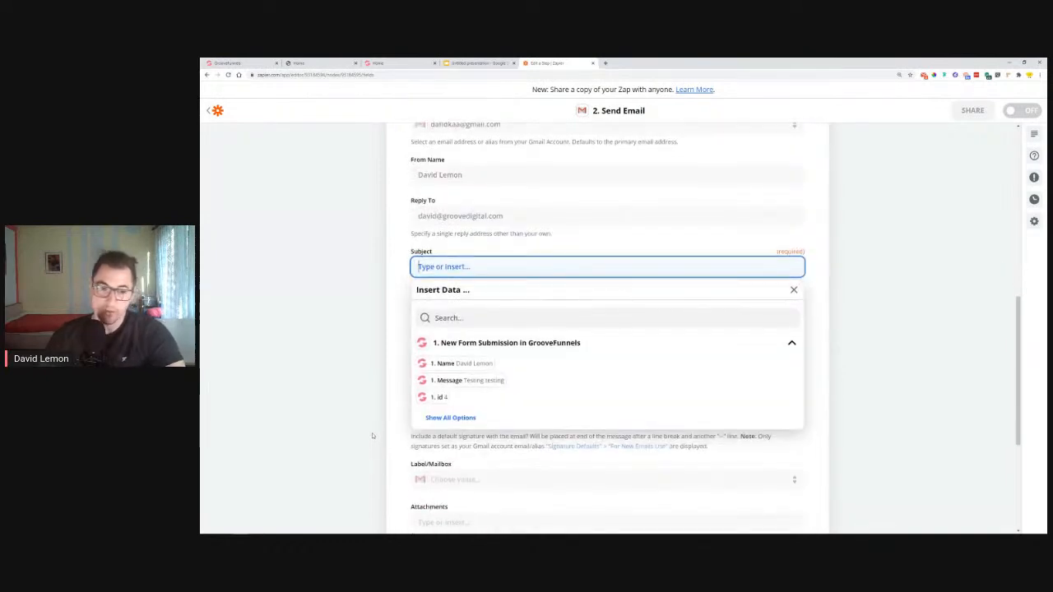
click(436, 363)
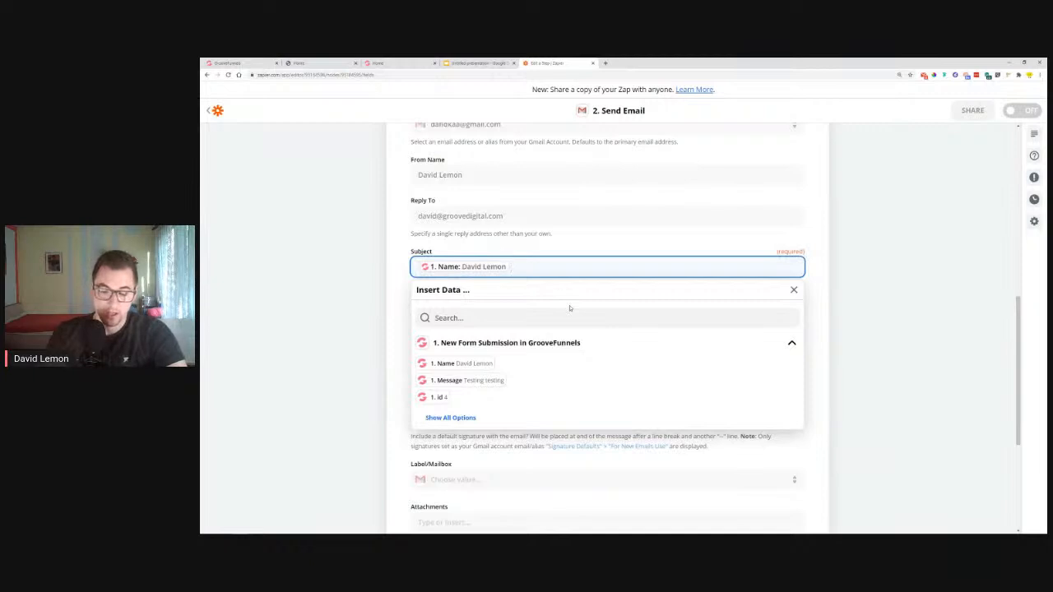
text(le)
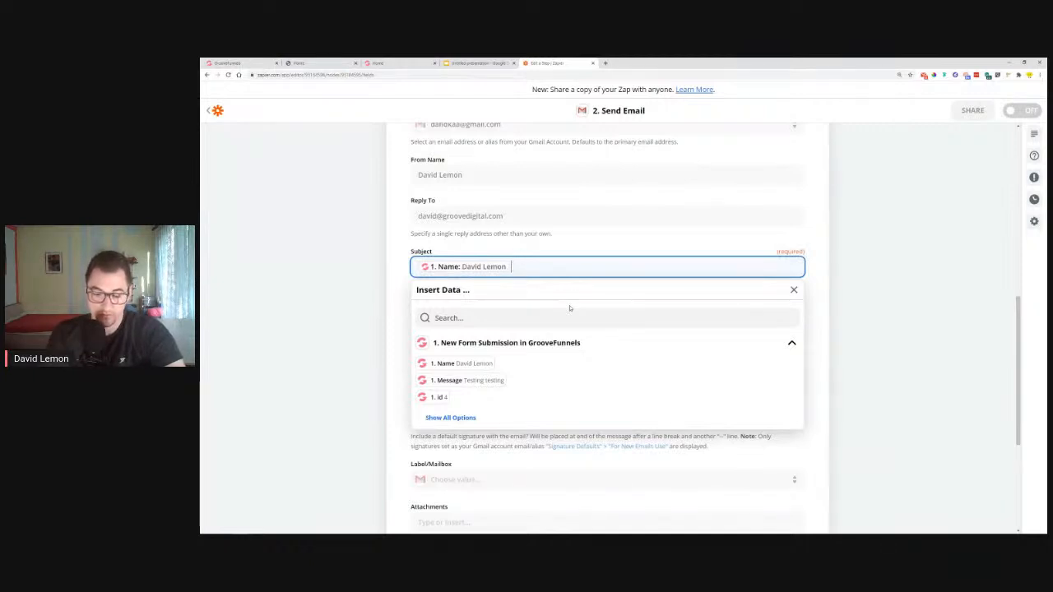
text(Filled out the FGorm)
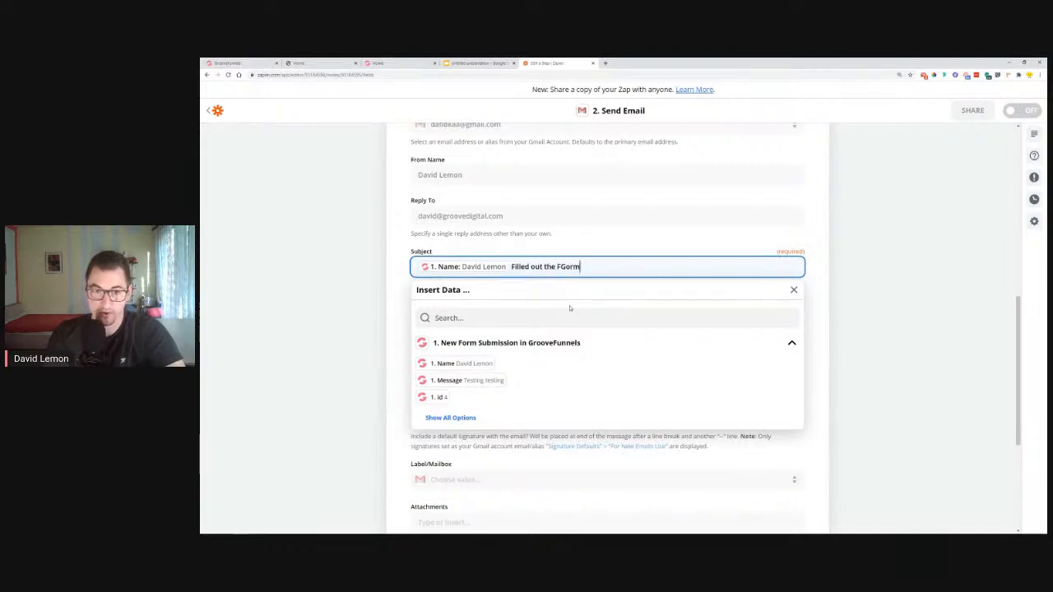
key(BackSpace)
key(BackSpace)
key(BackSpace)
key(BackSpace)
text(orm o)
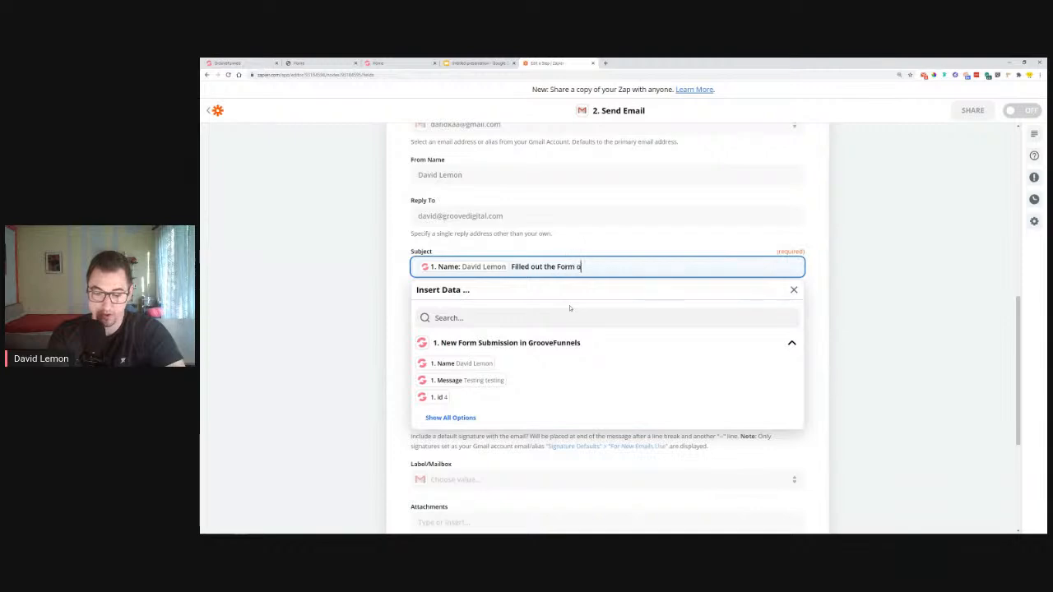
text(n your site)
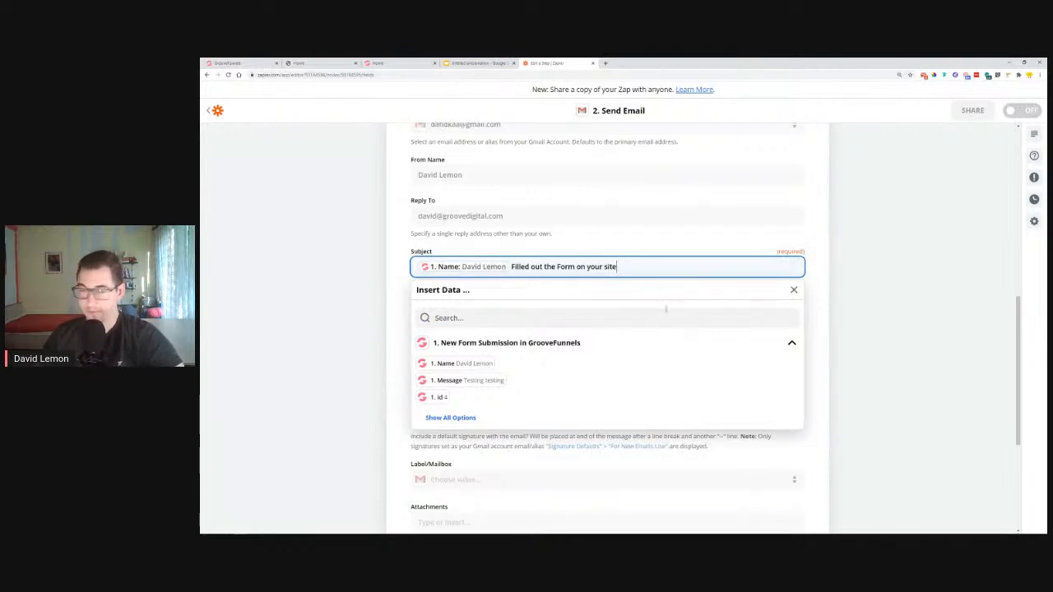
click(397, 296)
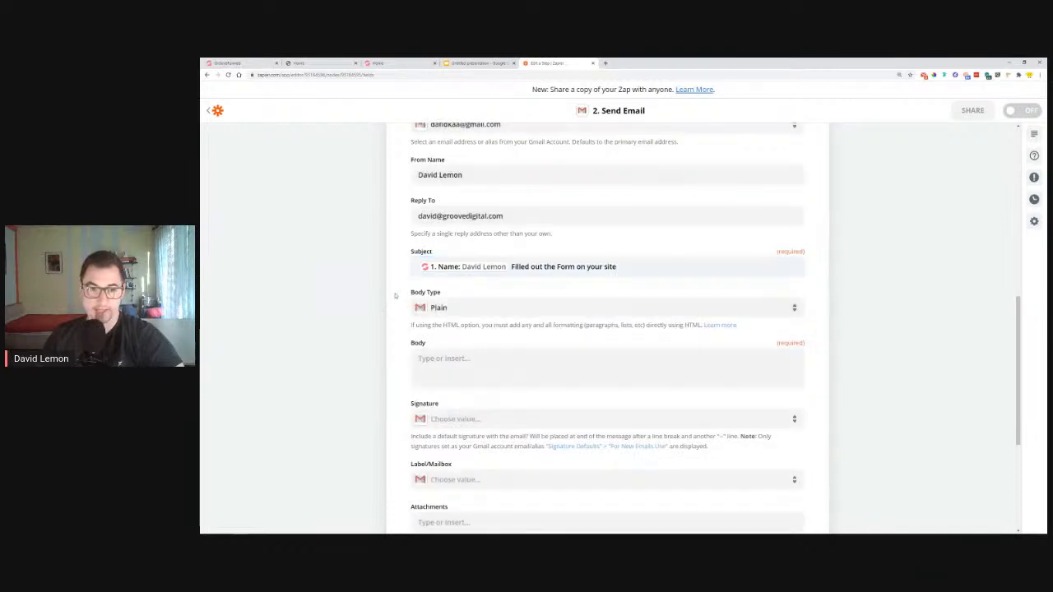
Keep the body type Plain and write the opening line saying travelagency.com received a form submission
click(455, 309)
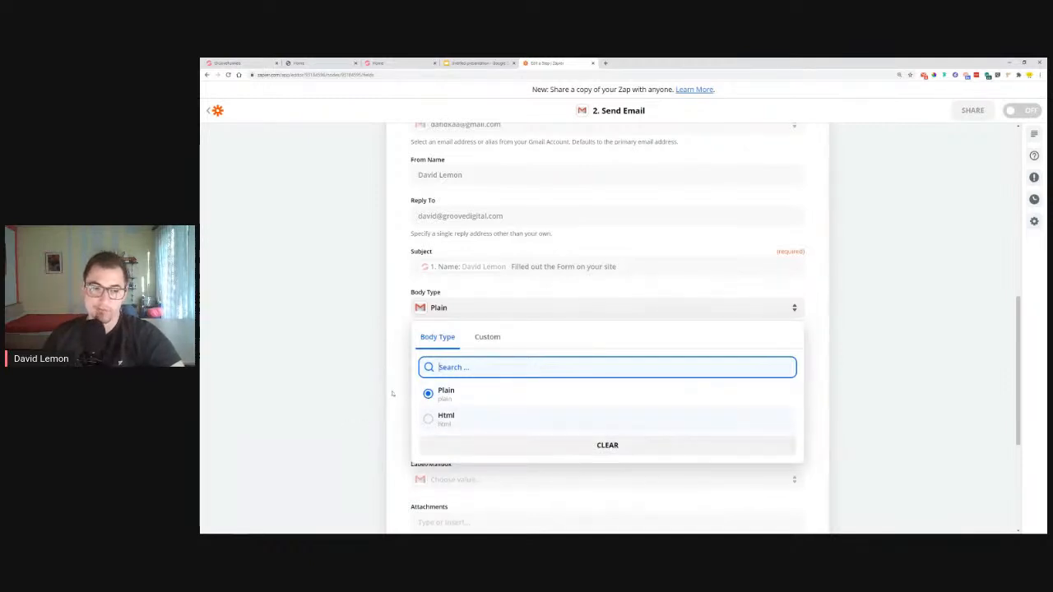
click(343, 415)
click(486, 367)
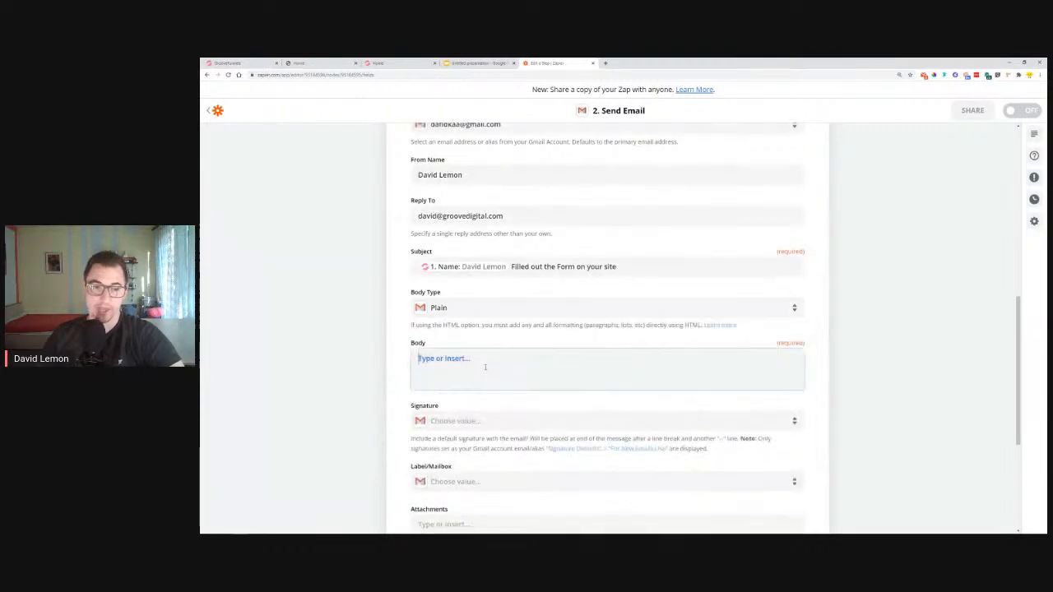
text(You)
key(BackSpace)
key(BackSpace)
key(BackSpace)
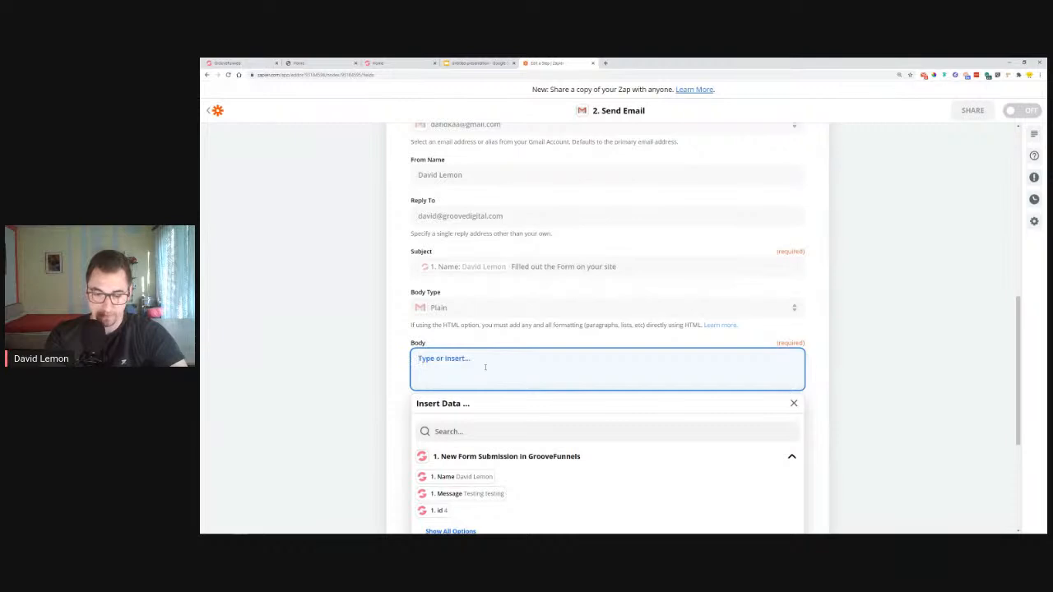
text(Y)
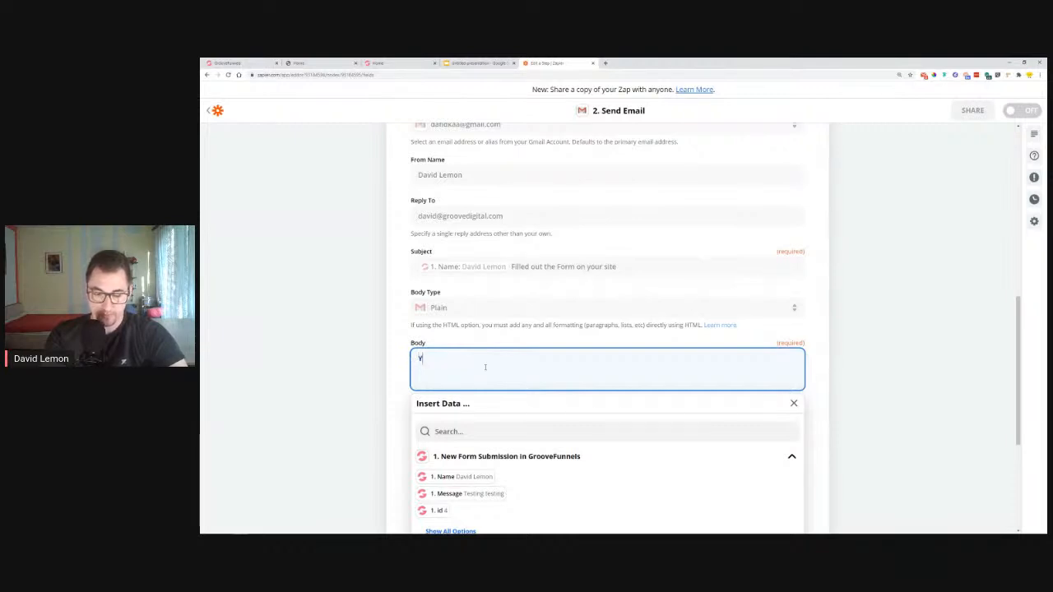
text(our websinte travelagen)
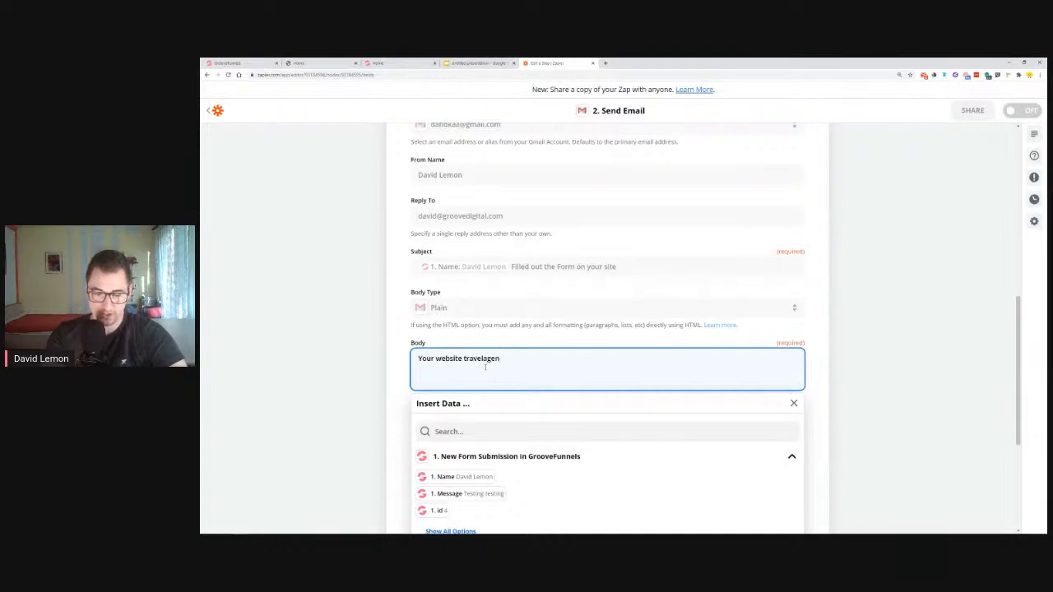
text(cy.com received an)
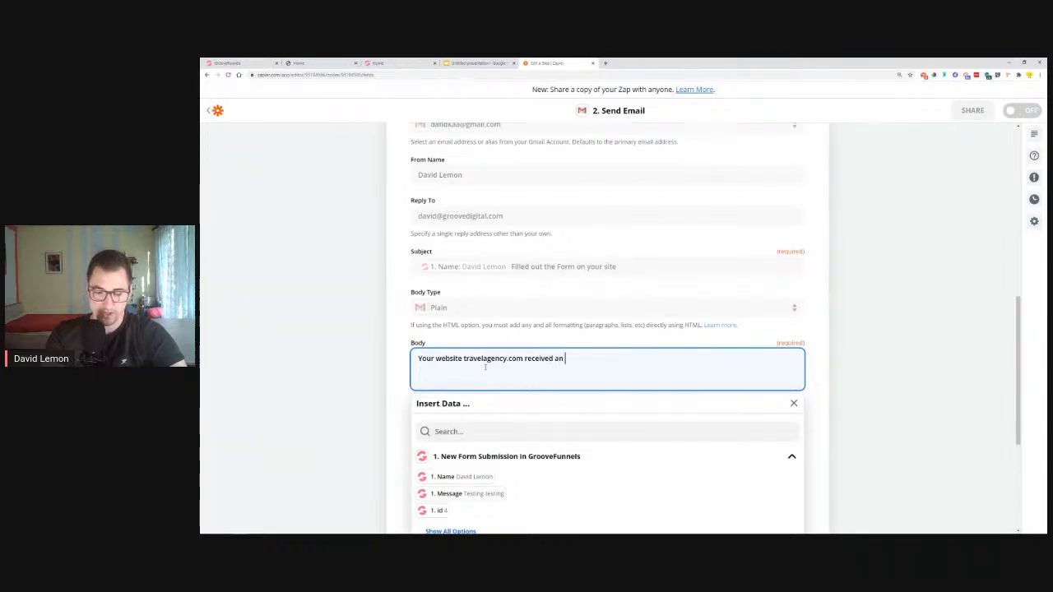
key(BackSpace)
key(BackSpace)
text( form submission.)
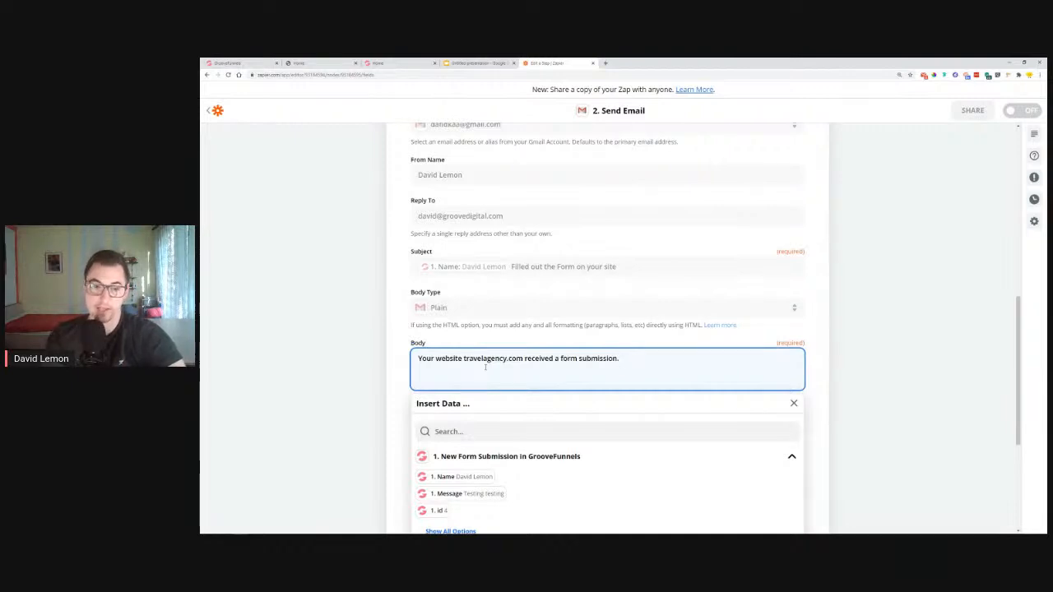
key(Return)
key(Return)
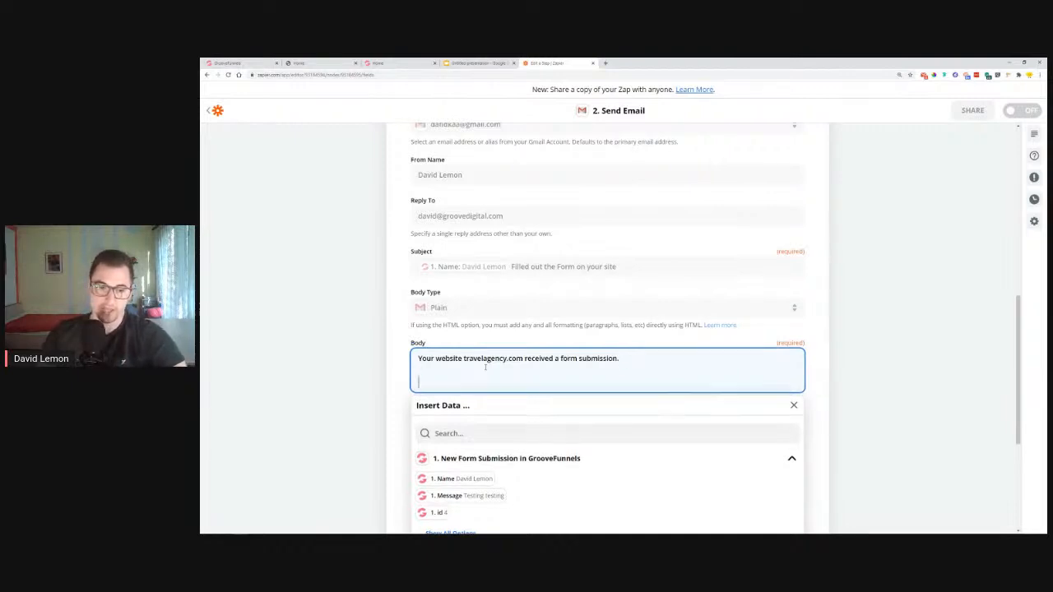
Add Name:, Email: and Message: lines, each followed by its matching form data field
click(459, 479)
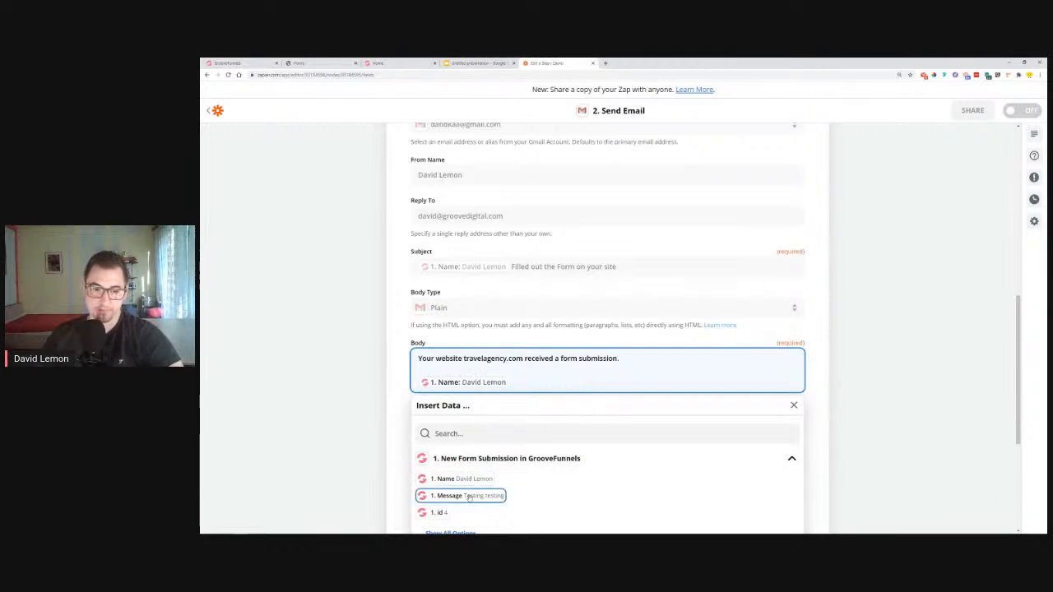
text(Name:)
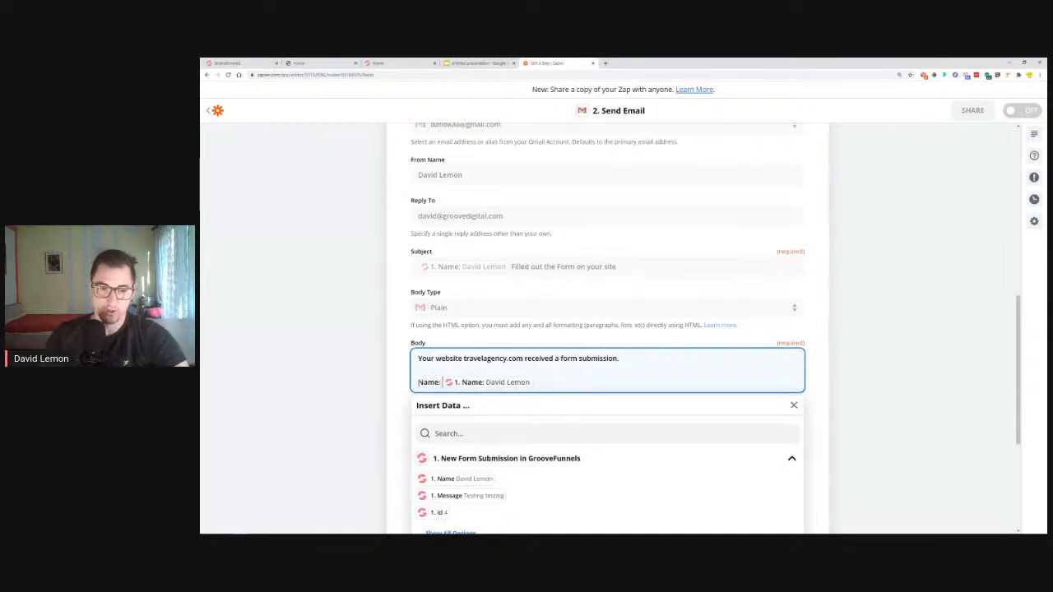
click(546, 383)
key(Return)
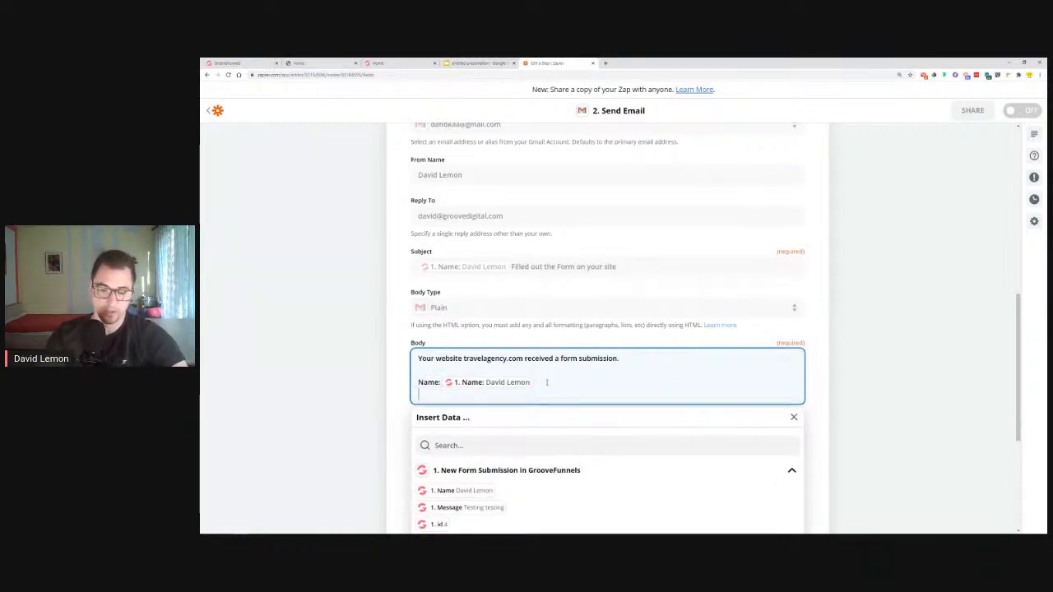
text(Email)
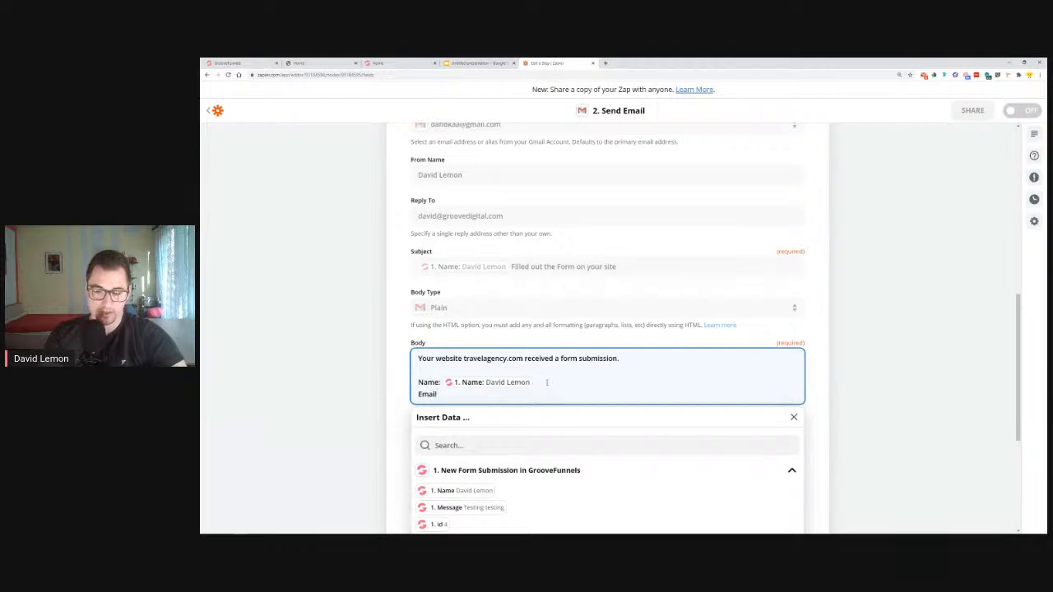
text(:)
scroll(546, 382, down, 5)
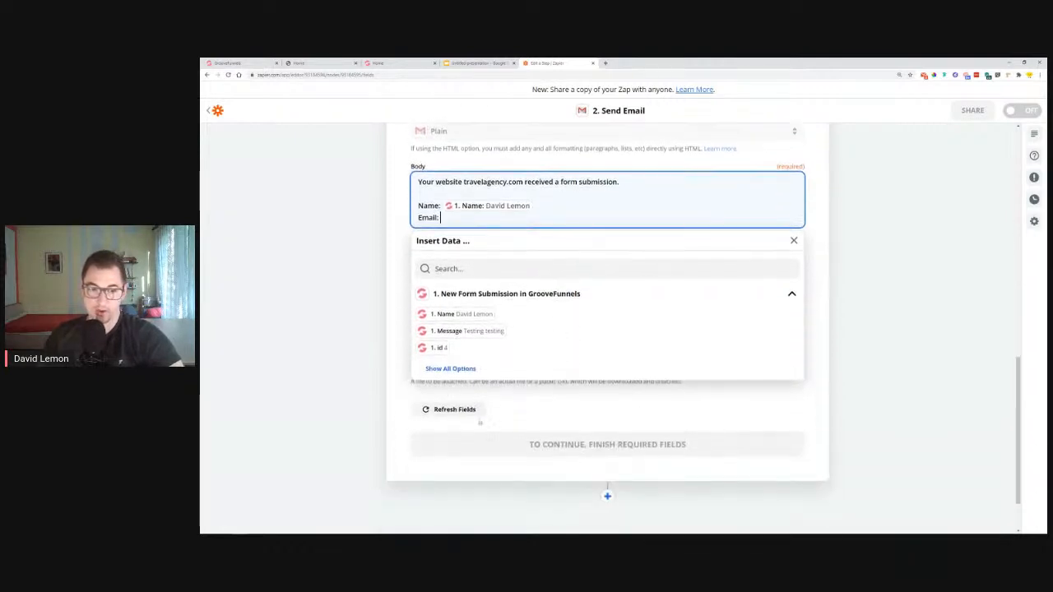
click(476, 367)
click(476, 367)
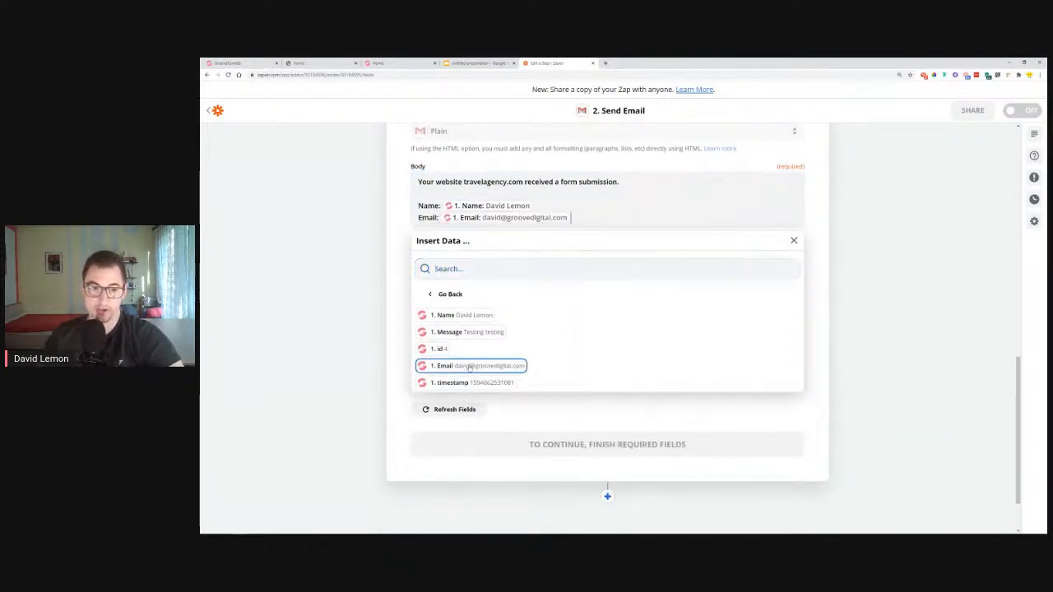
key(Return)
key(Return)
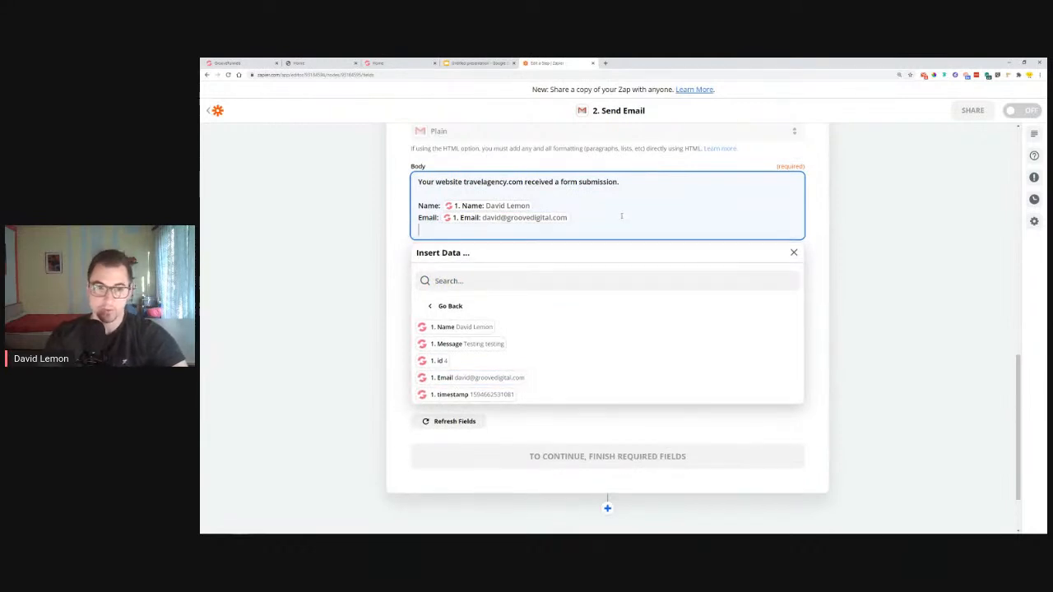
text(Message:)
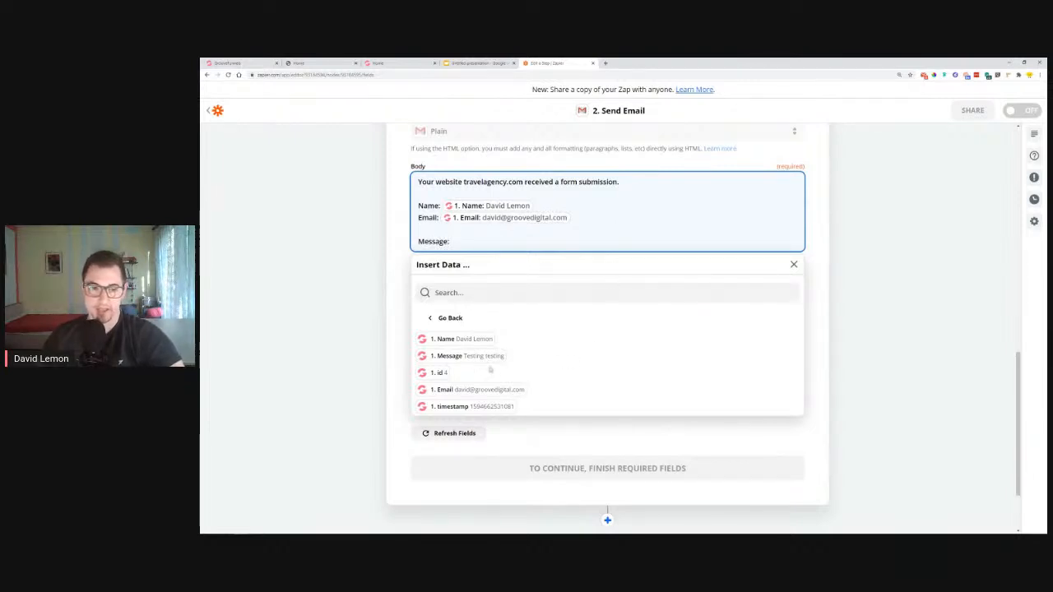
click(449, 356)
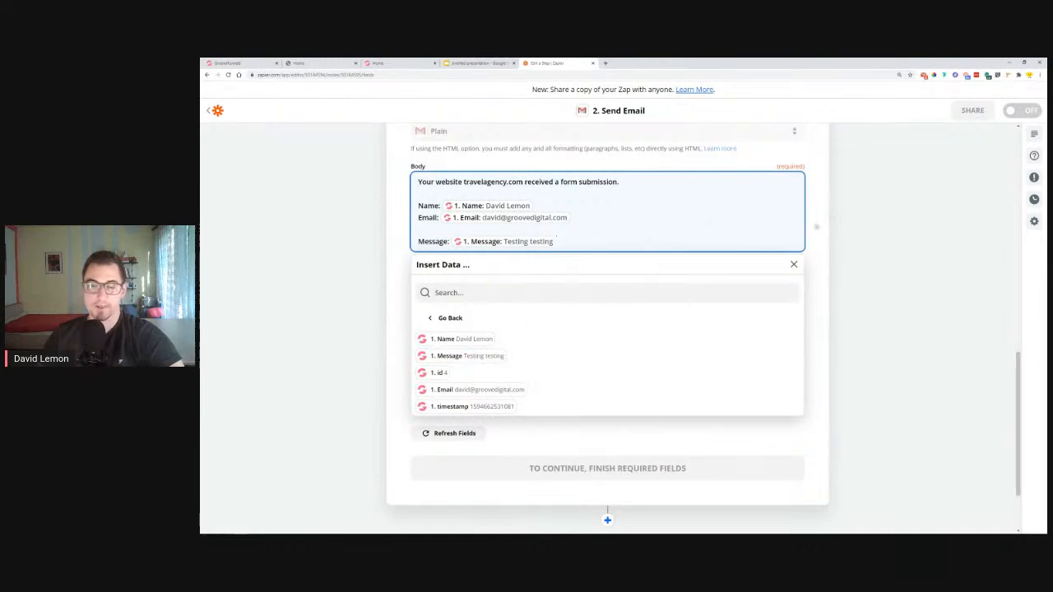
click(821, 246)
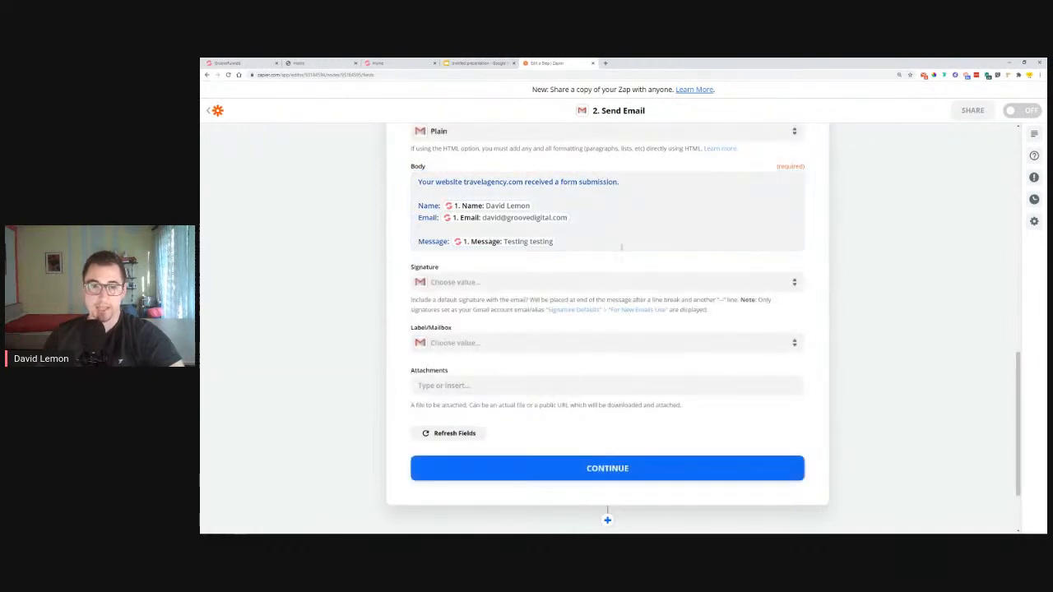
Review the Send Email recipient and sender addresses, then run TEST & CONTINUE to send the test email
click(622, 250)
click(794, 265)
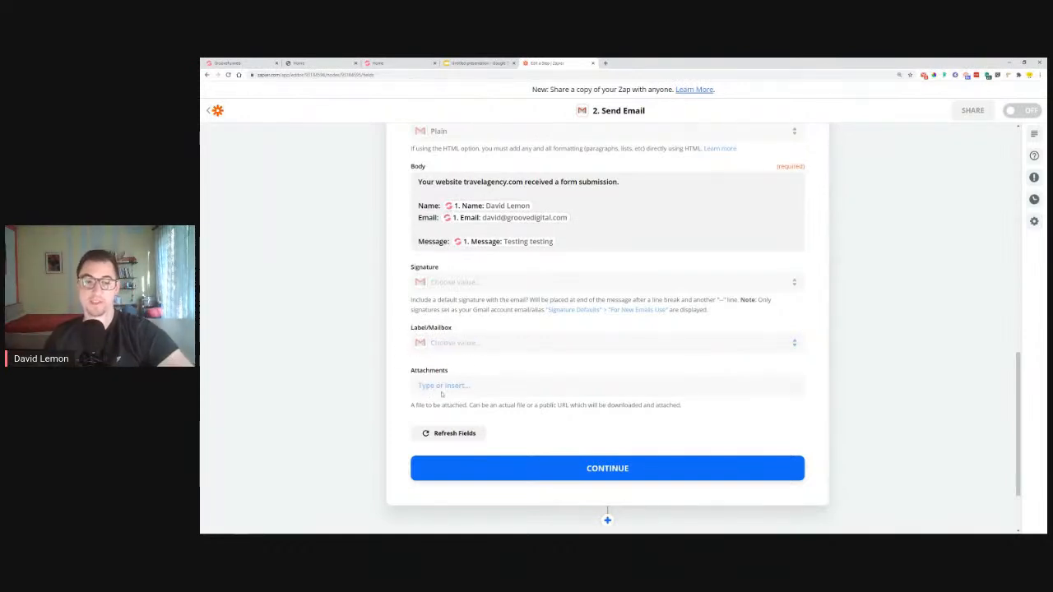
click(519, 471)
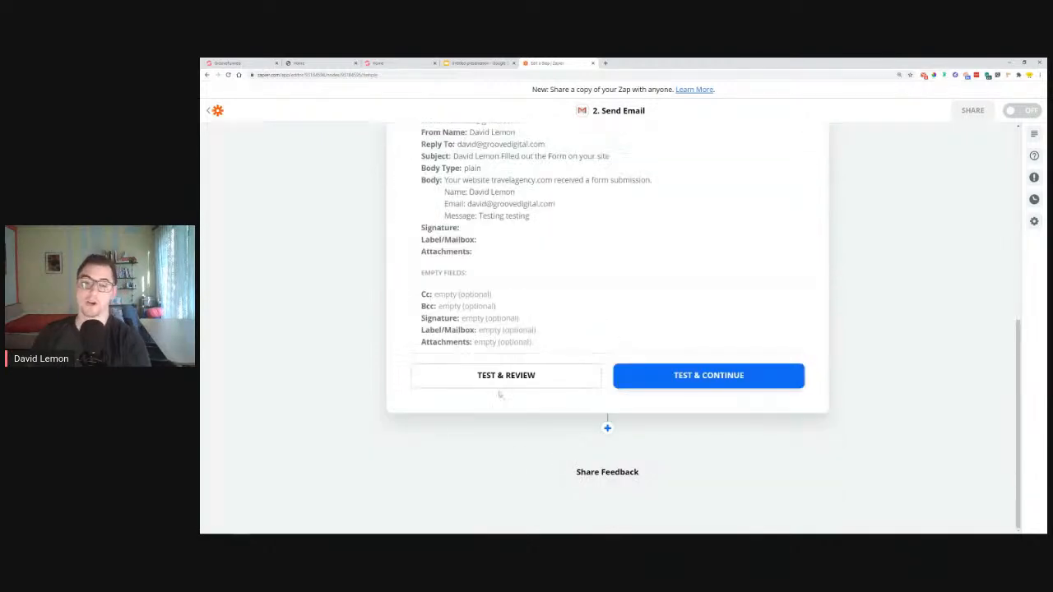
scroll(502, 362, up, 2)
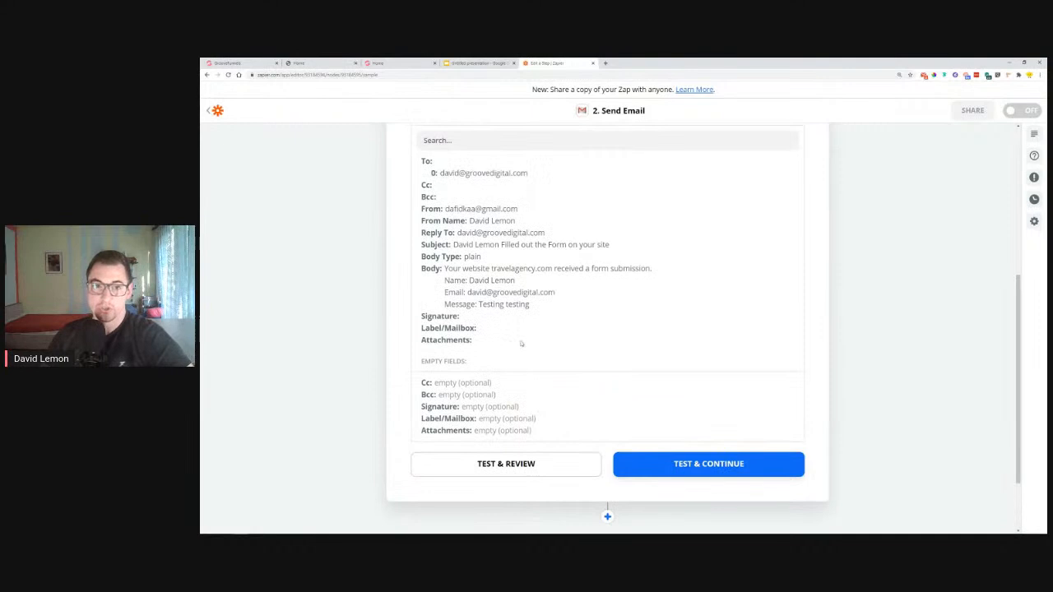
drag(442, 172, 534, 172)
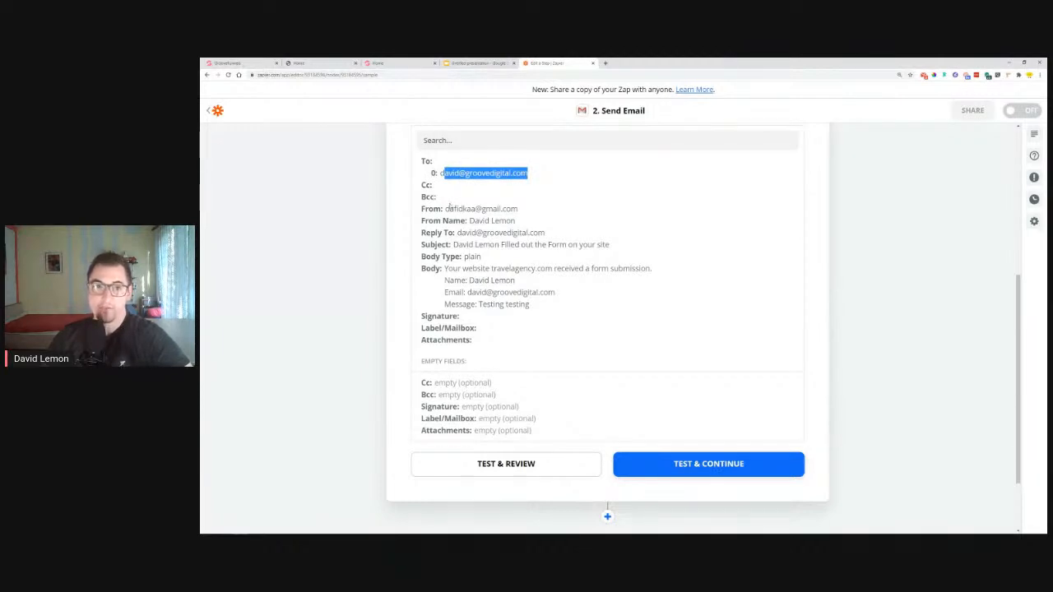
drag(449, 208, 534, 211)
mouse_move(467, 227)
mouse_down()
mouse_move(508, 260)
mouse_move(477, 320)
mouse_up()
click(709, 465)
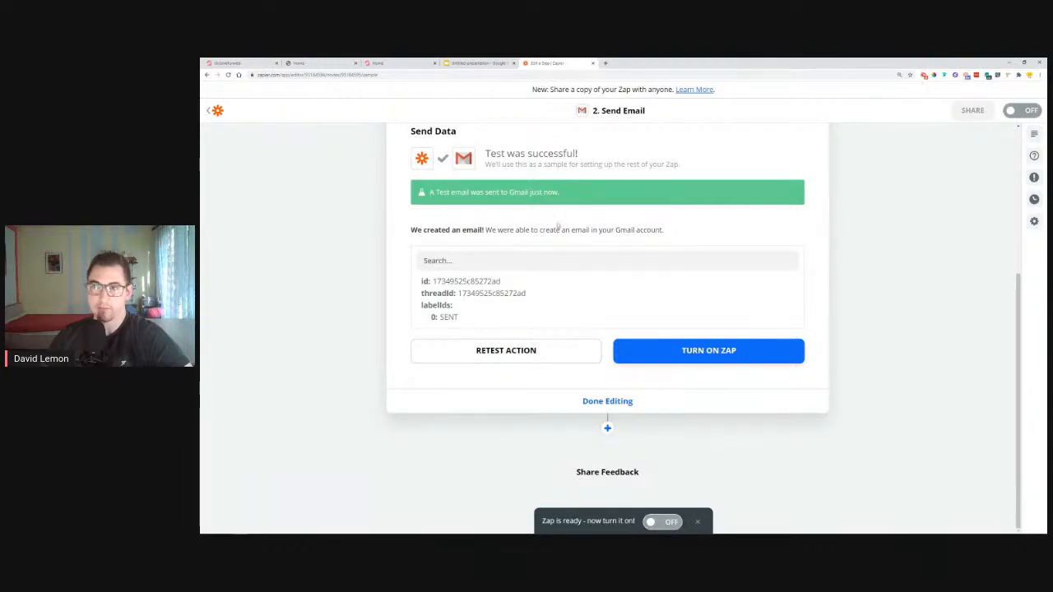
Confirm the test email arrived in the Gmail inbox, then add a new step after Send Email
click(924, 75)
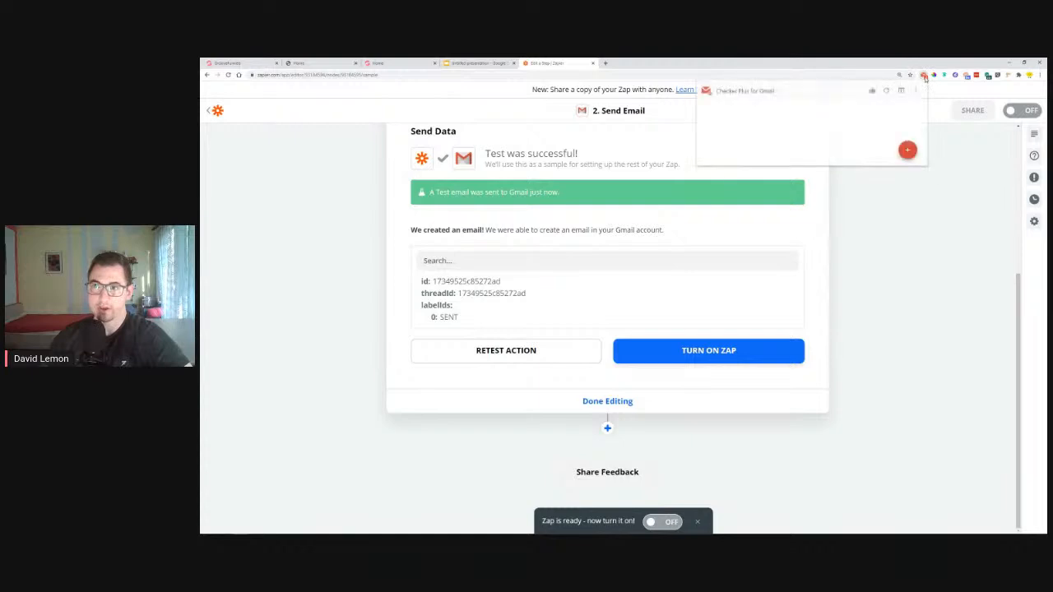
scroll(762, 197, down, 1)
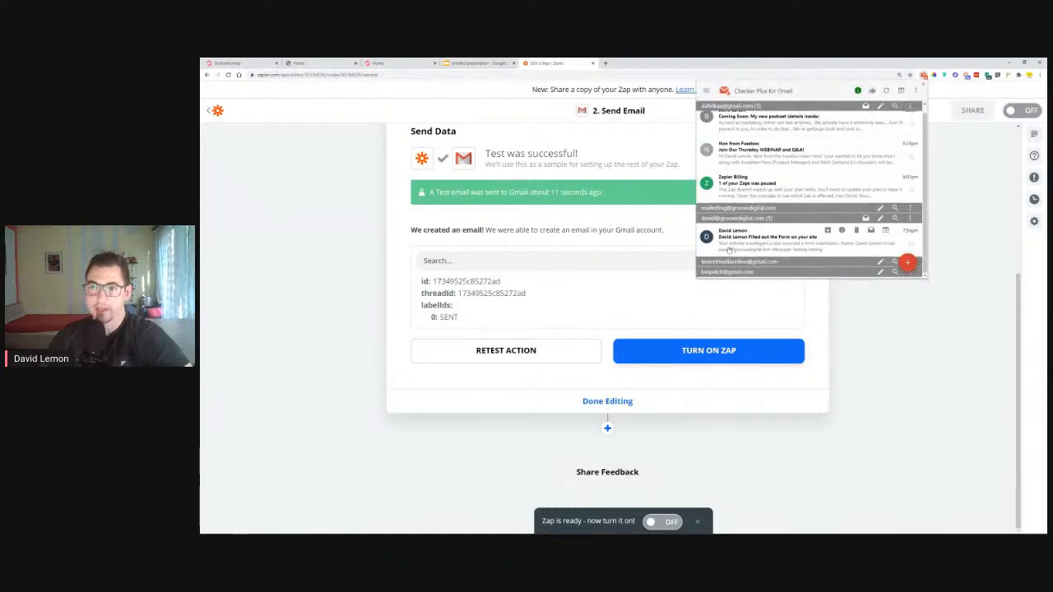
click(793, 245)
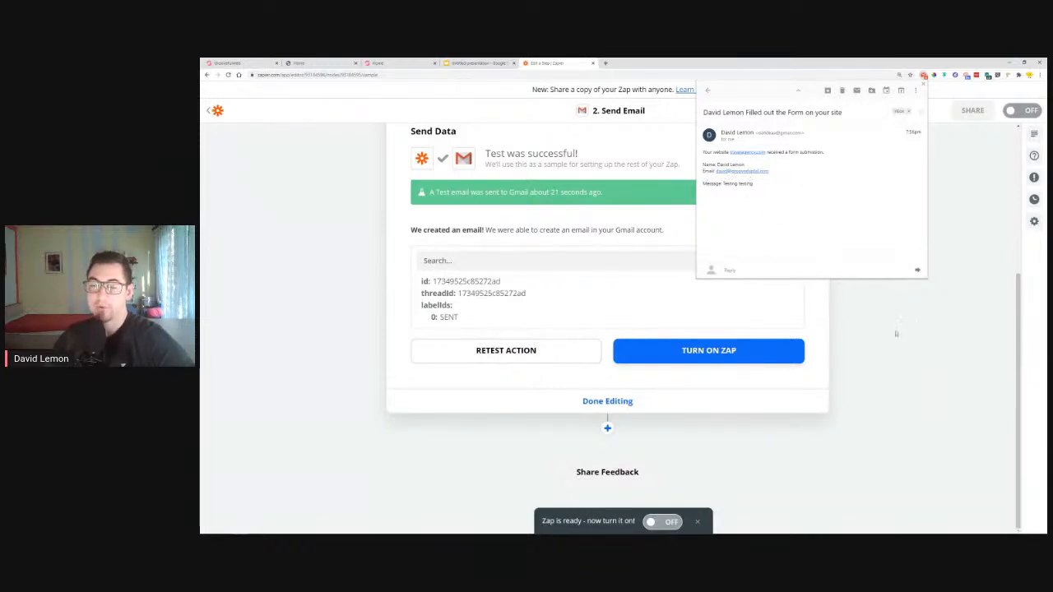
click(922, 83)
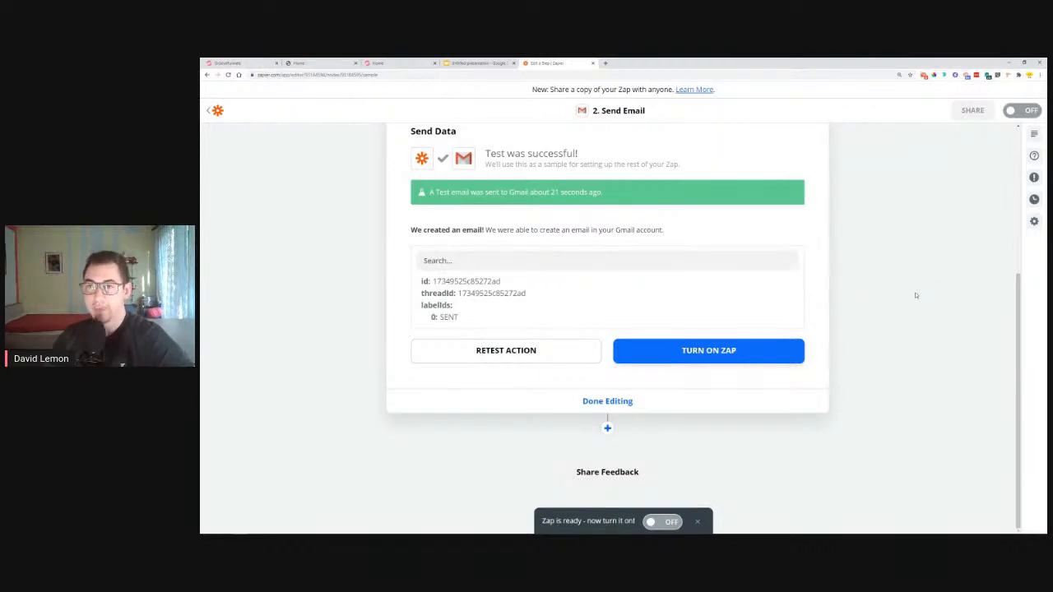
click(607, 429)
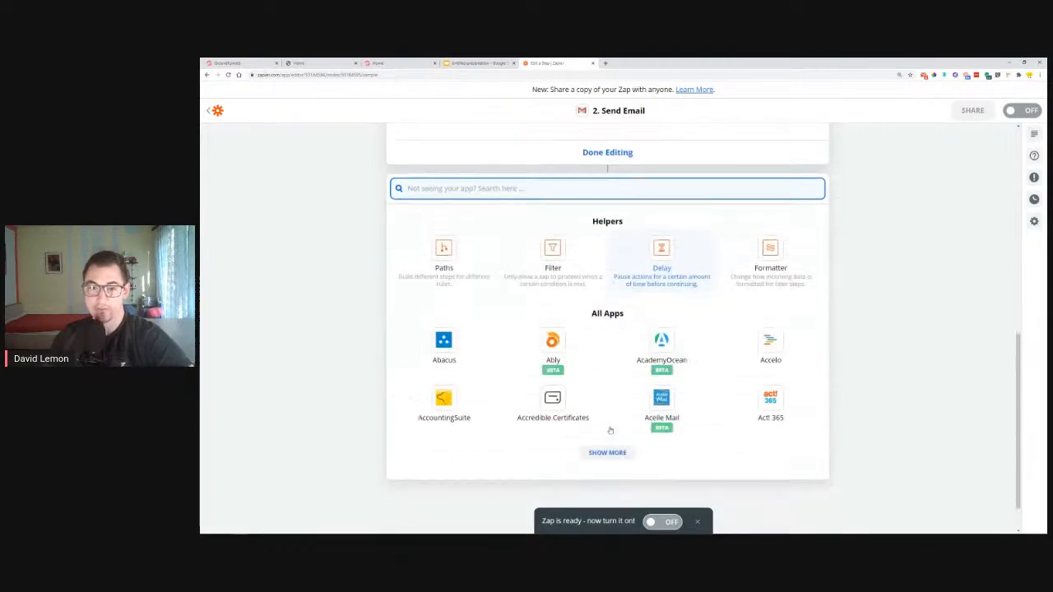
Add Google Sheets as the new app with Create Spreadsheet Row as its event
scroll(833, 300, up, 3)
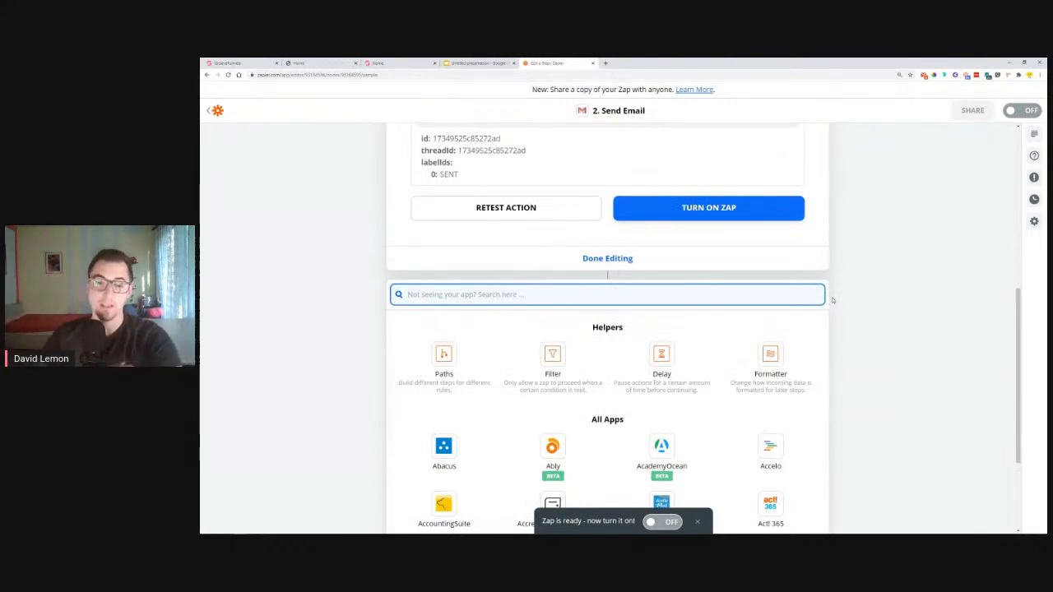
scroll(733, 335, down, 3)
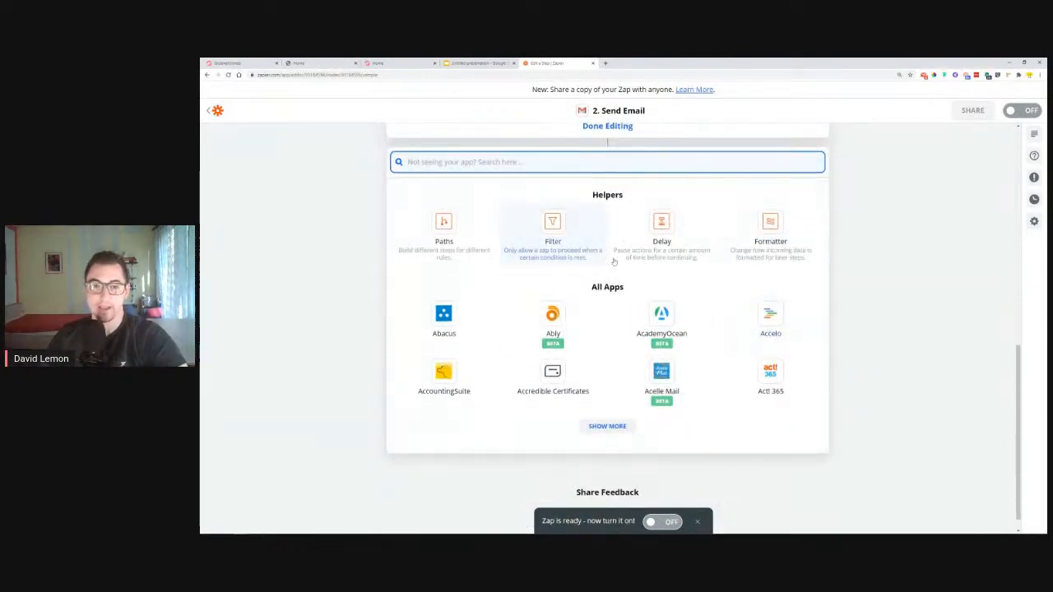
click(605, 166)
text(sheet)
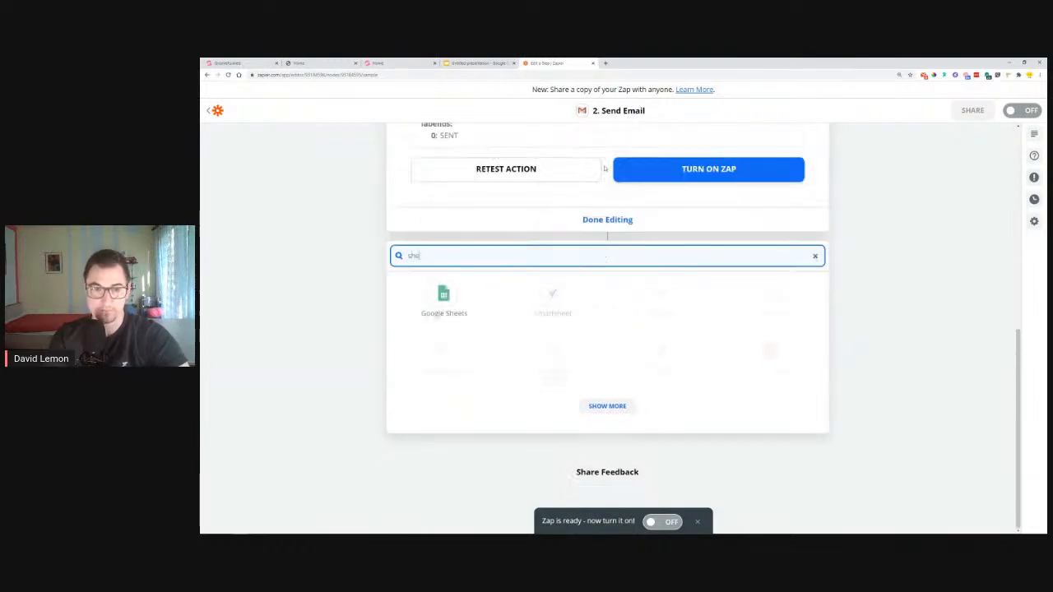
click(444, 325)
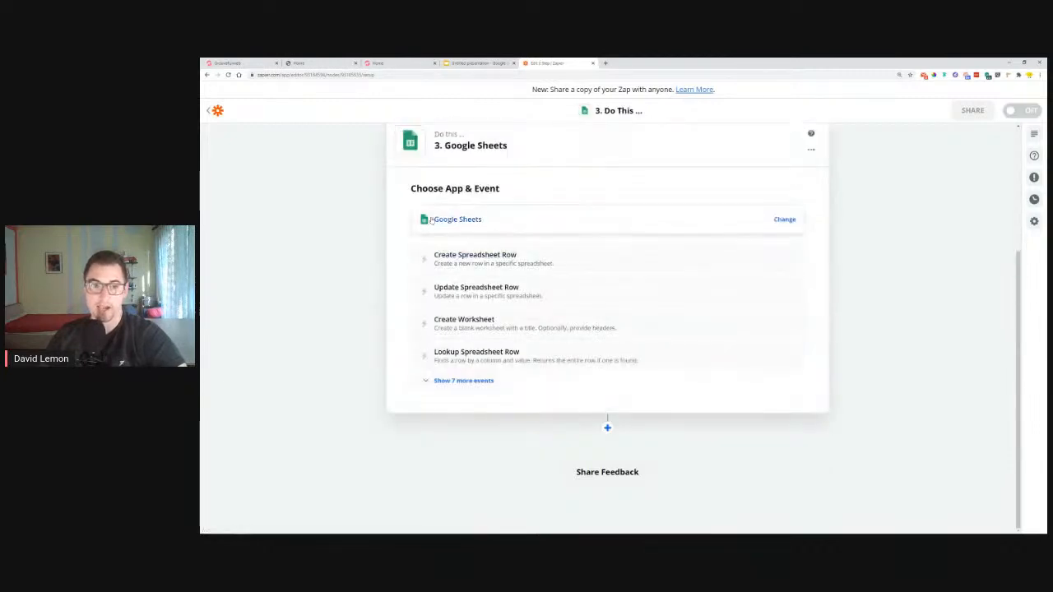
click(485, 264)
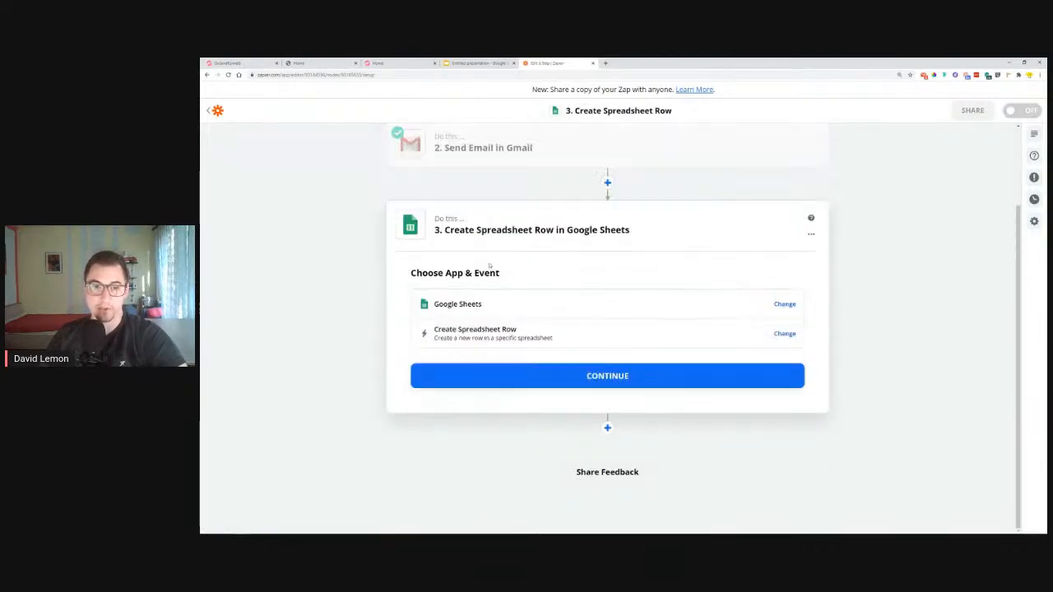
click(595, 376)
Connect the Google Sheets account and set the Drive to My Google Drive
click(448, 327)
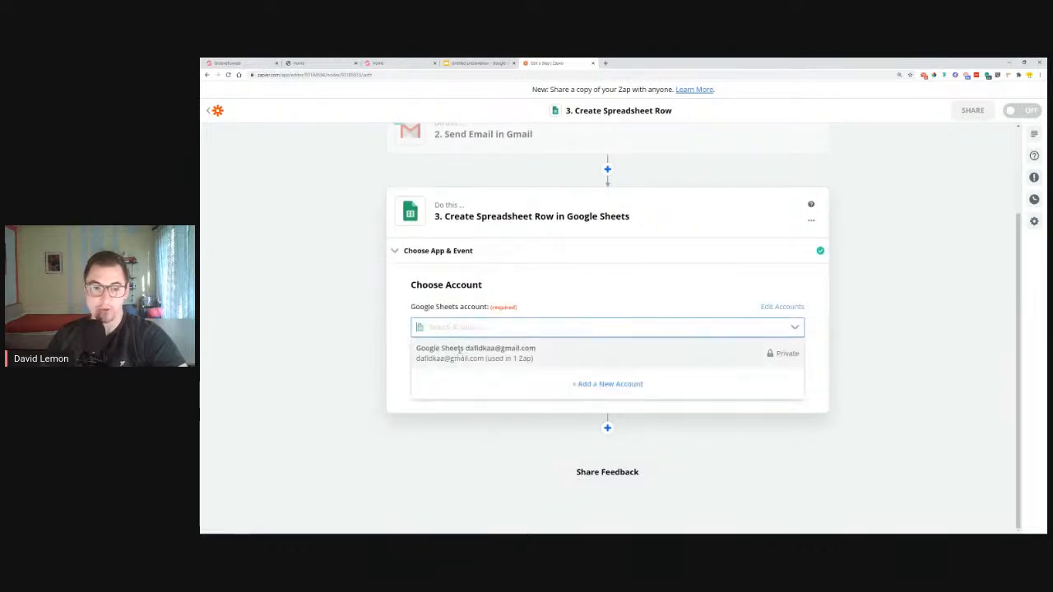
click(461, 352)
click(586, 378)
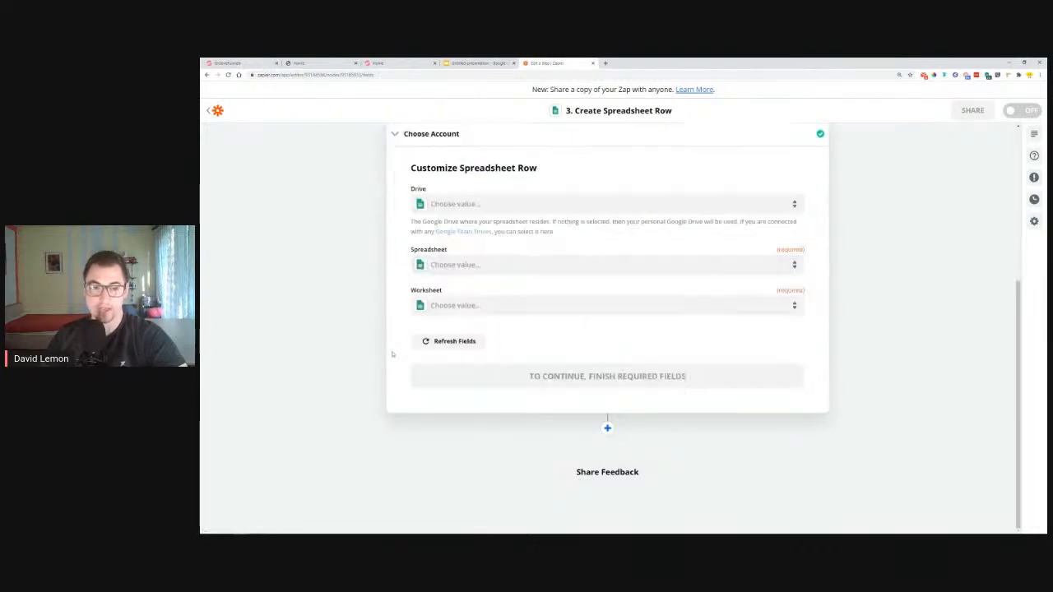
click(500, 208)
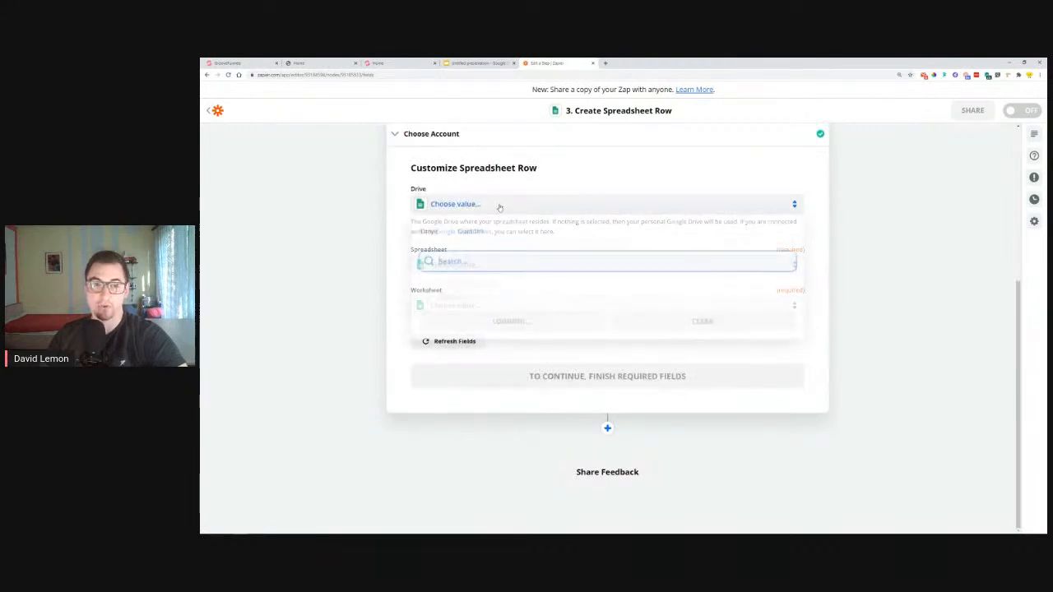
click(477, 290)
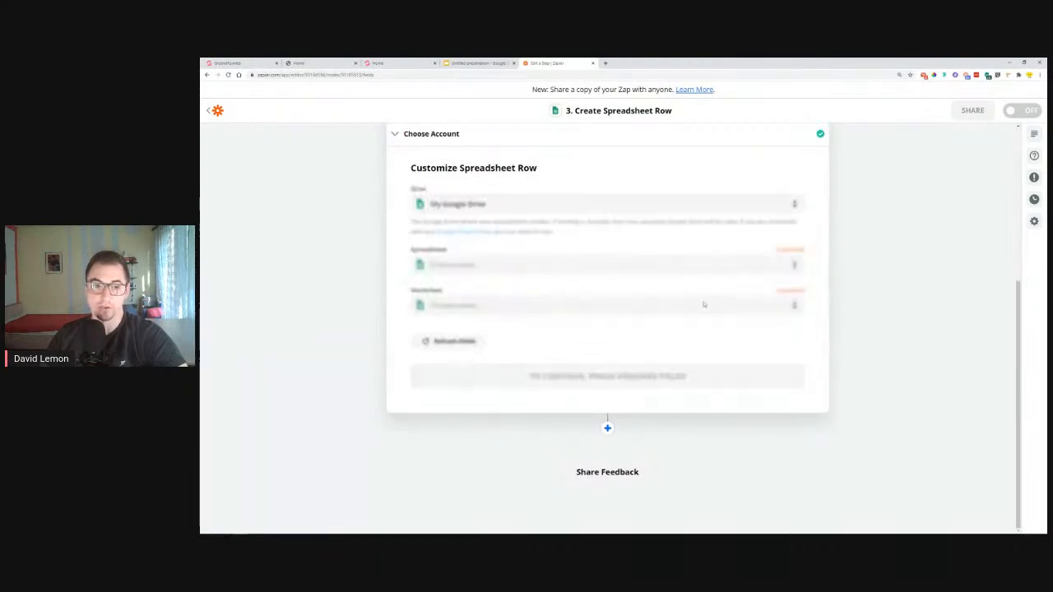
click(472, 266)
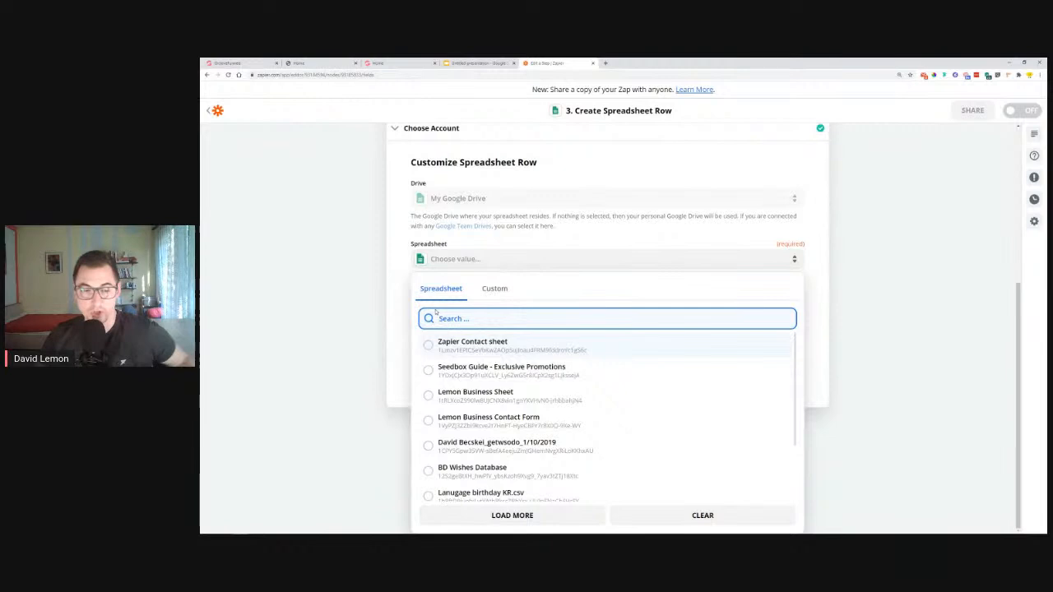
Create a blank Google spreadsheet in a new tab, titled 'Travel Agency Spreadsheet'
click(604, 64)
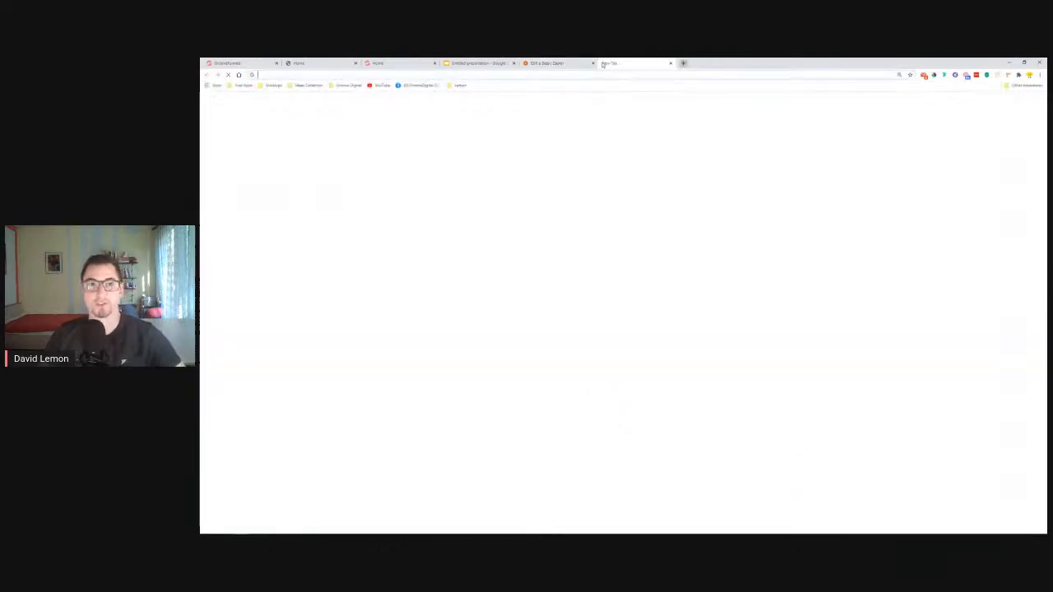
click(1023, 100)
scroll(1018, 198, down, 3)
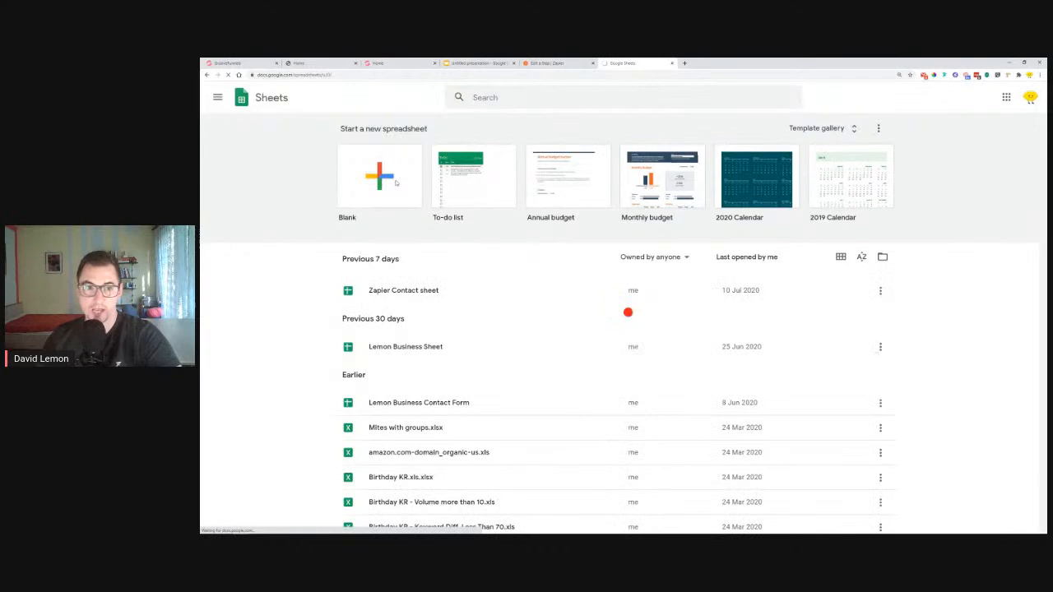
click(395, 182)
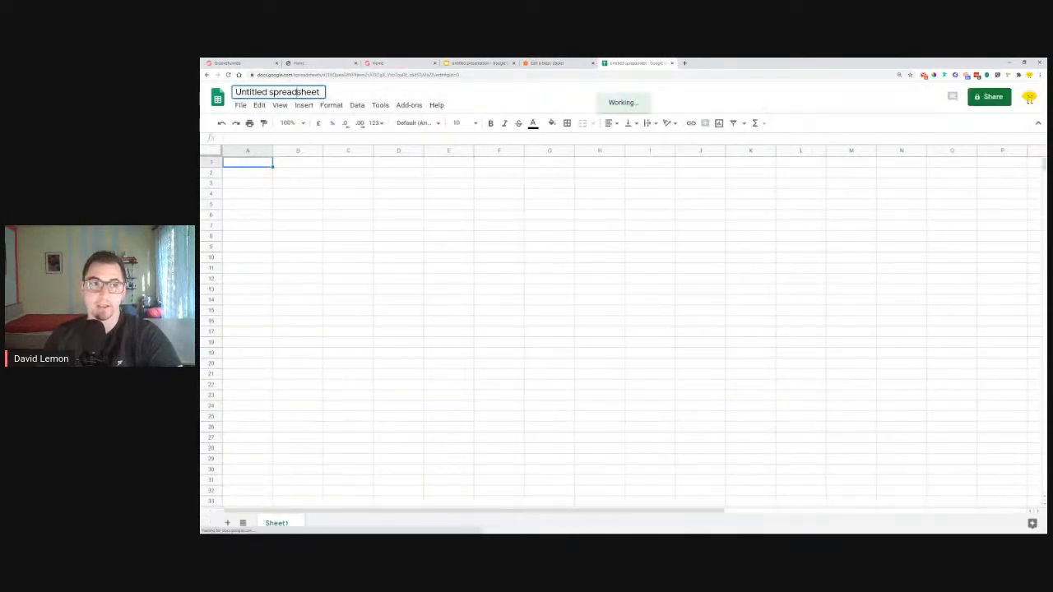
double_click(298, 93)
key(ctrl+a)
text(Tr)
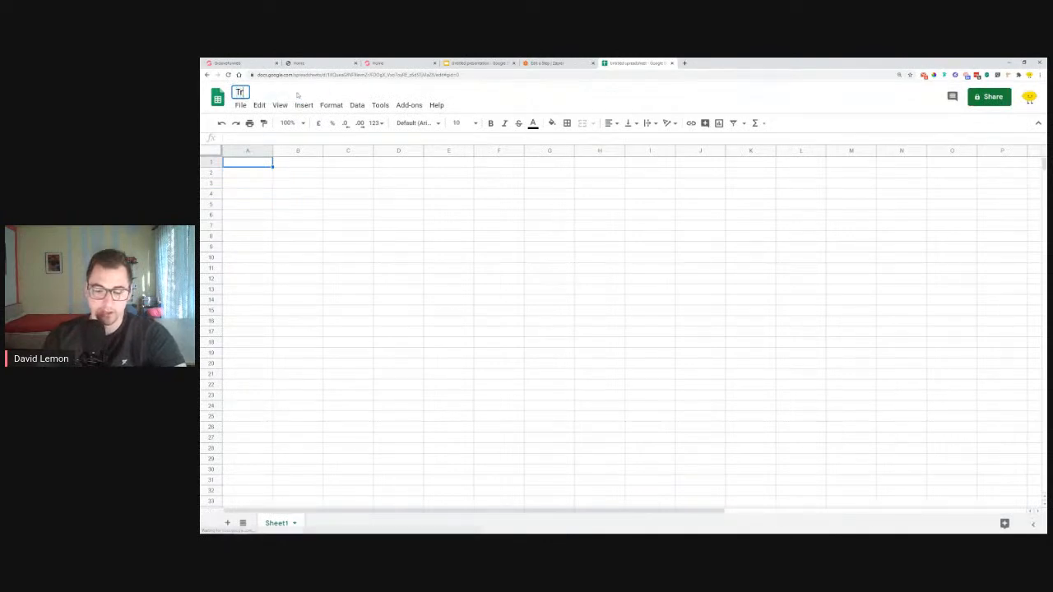
text(avel A)
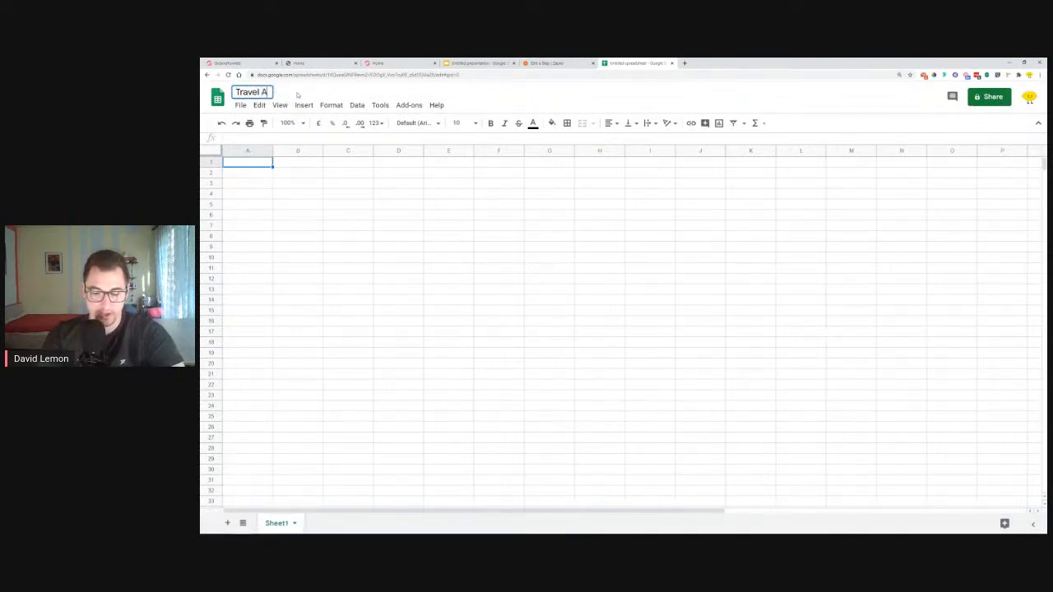
text(ge)
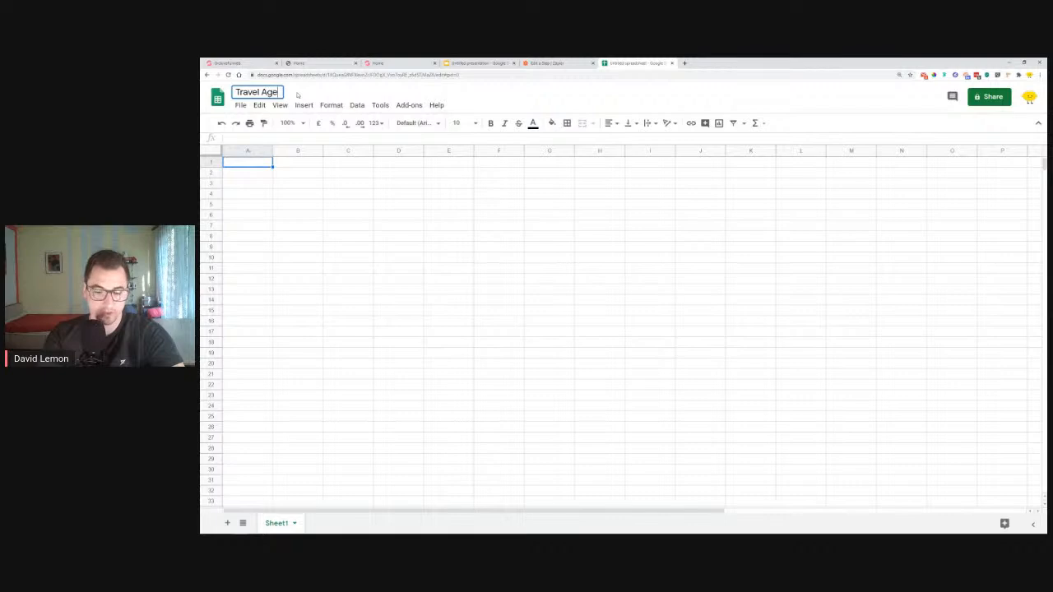
text(ncy Sp)
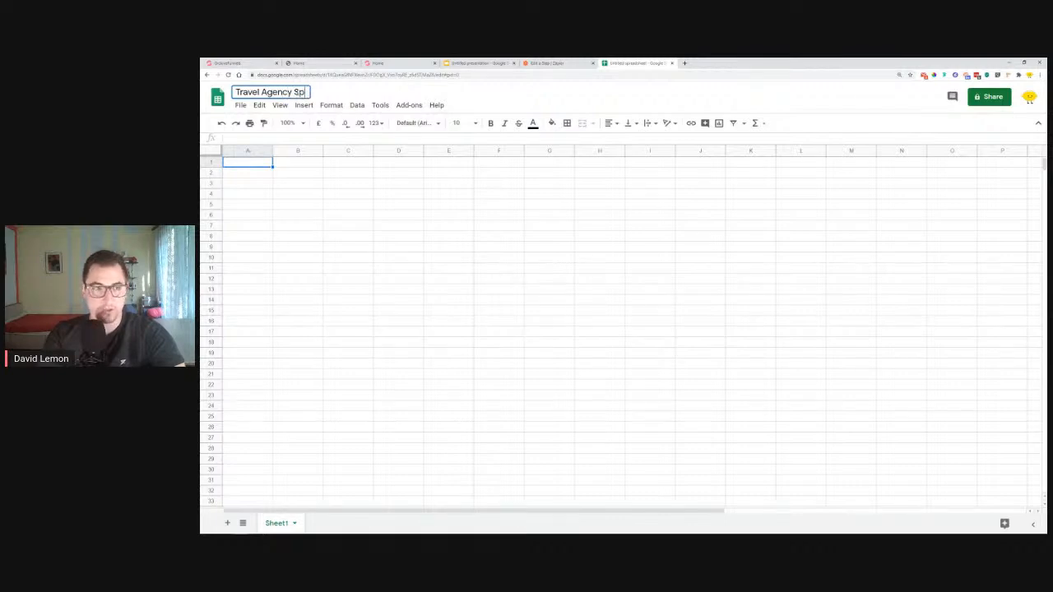
text(readsheet)
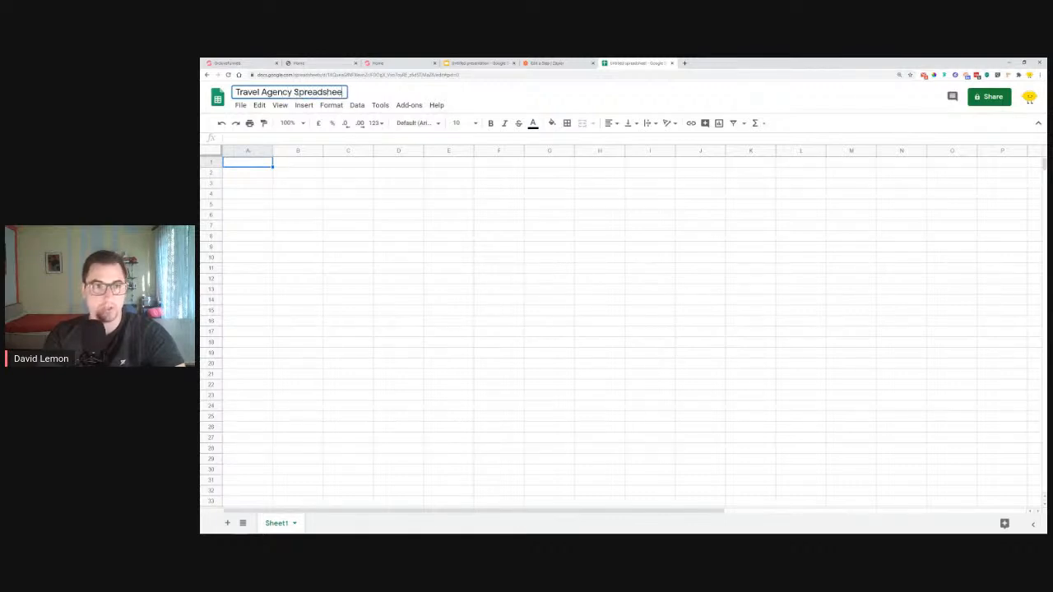
click(252, 167)
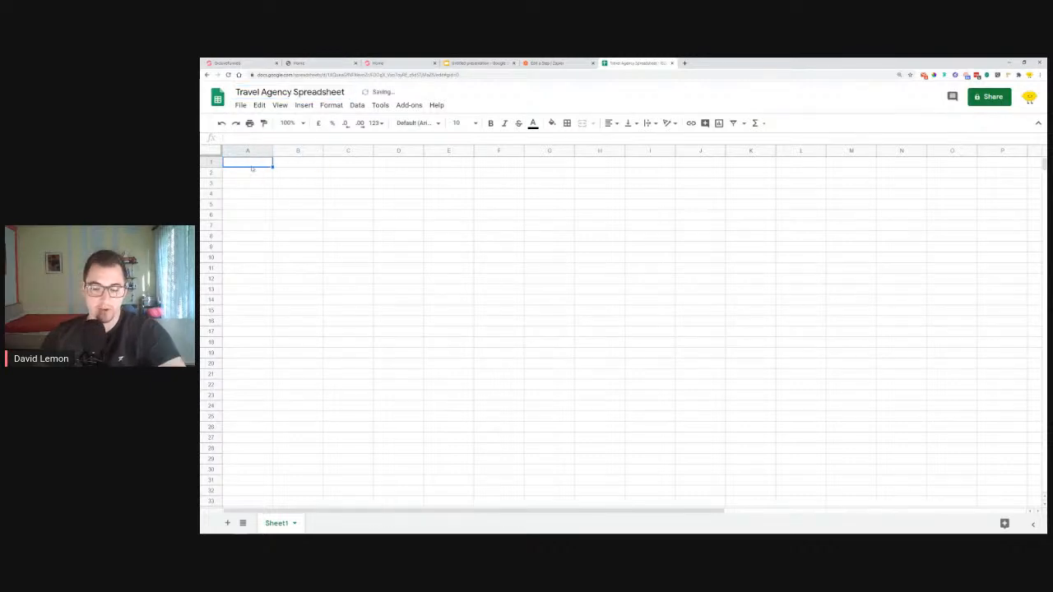
Enter the headers Name, Email and Message in cells A1 to C1
text(Name)
key(Tab)
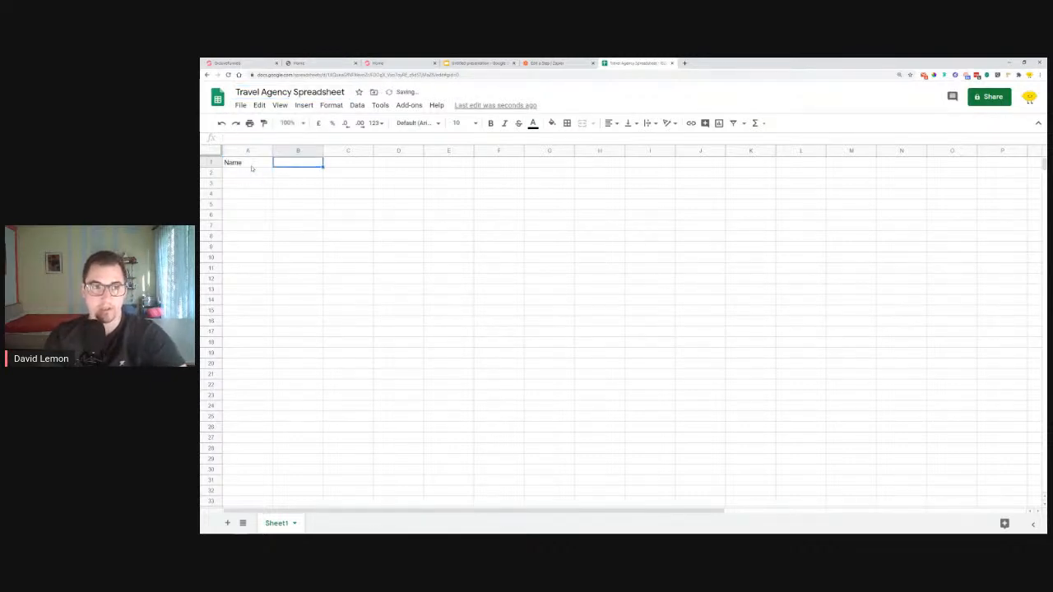
text(Email)
key(Tab)
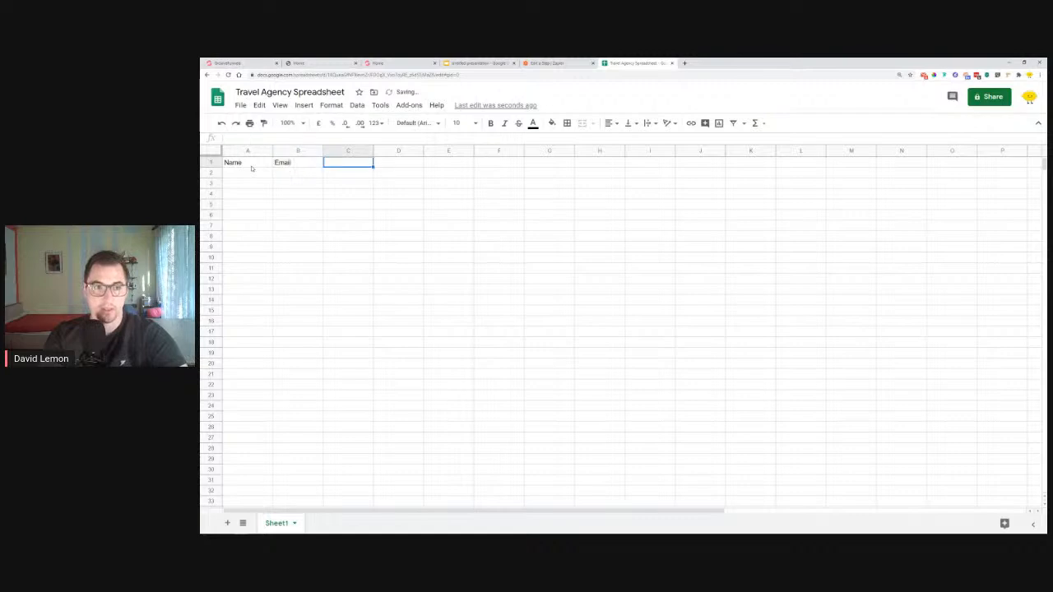
text(Message)
click(330, 186)
drag(240, 169, 335, 170)
click(344, 186)
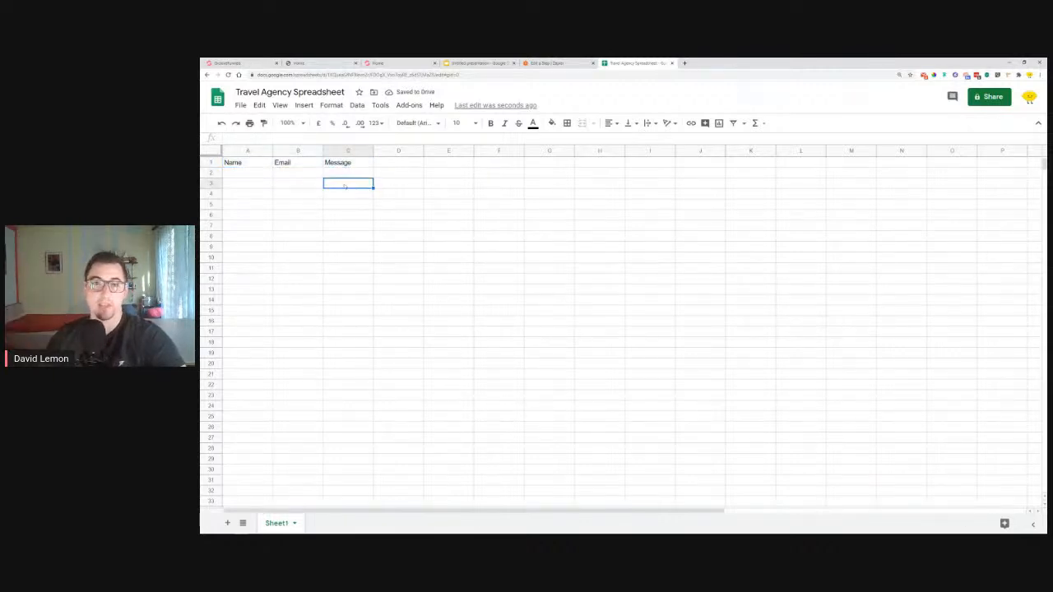
click(570, 65)
Choose Travel Agency Spreadsheet and worksheet Sheet1 for the new row
click(500, 265)
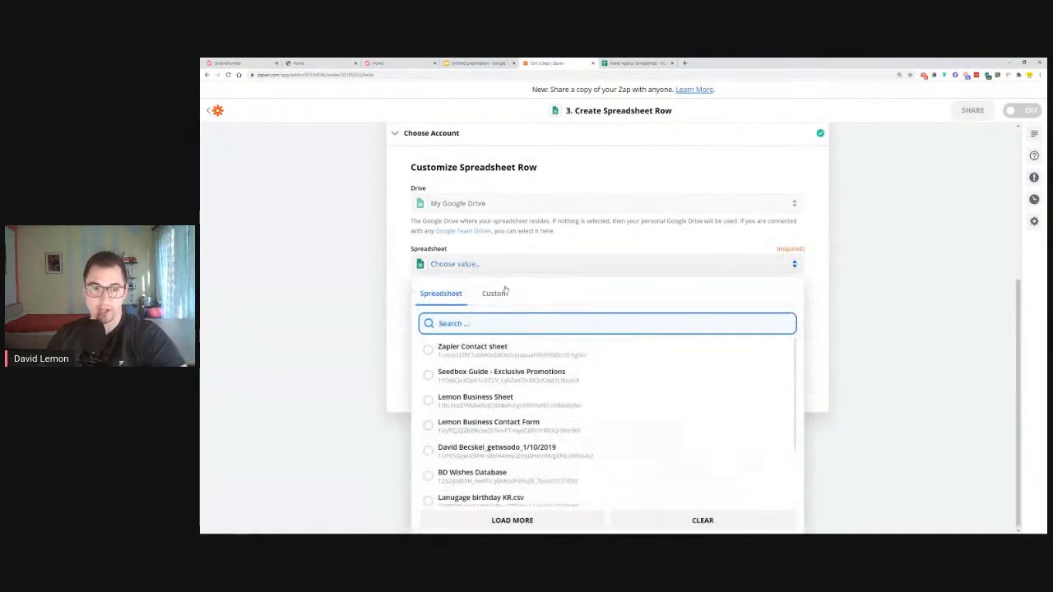
scroll(567, 473, down, 3)
click(572, 519)
scroll(540, 429, up, 2)
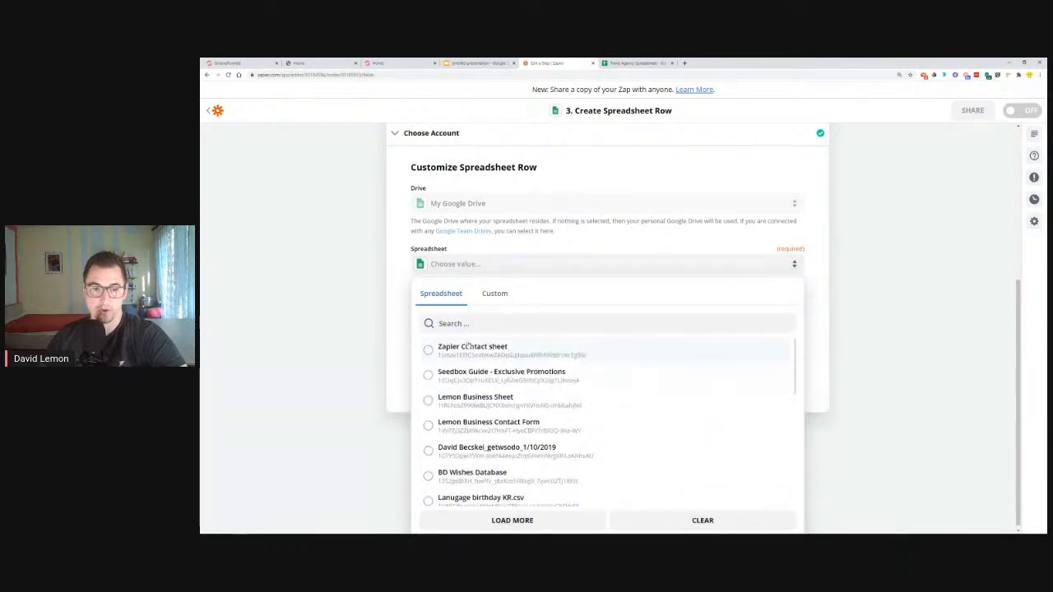
scroll(483, 366, up, 2)
scroll(483, 365, down, 3)
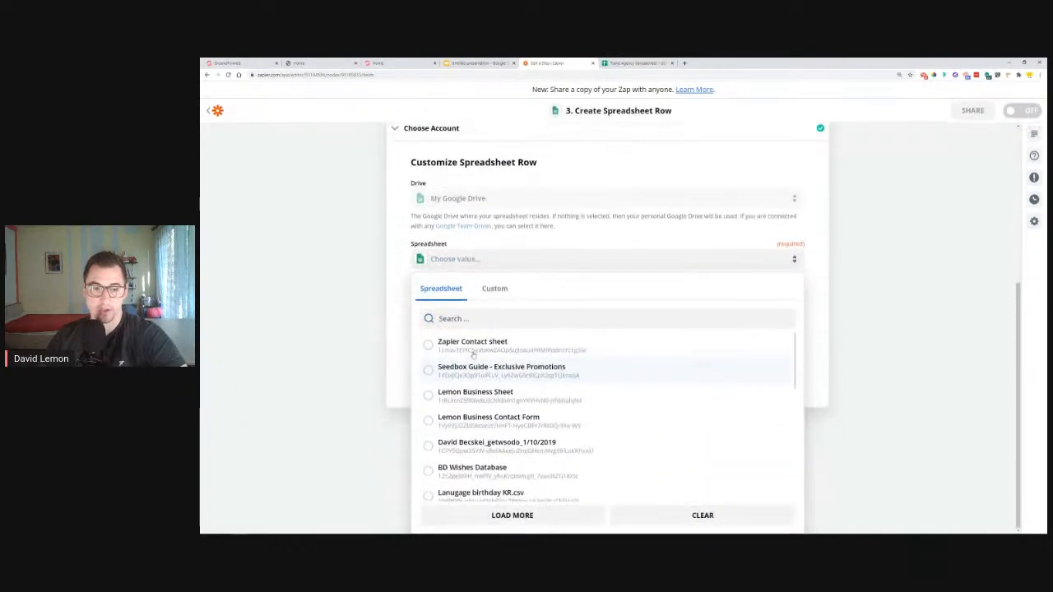
scroll(514, 391, down, 5)
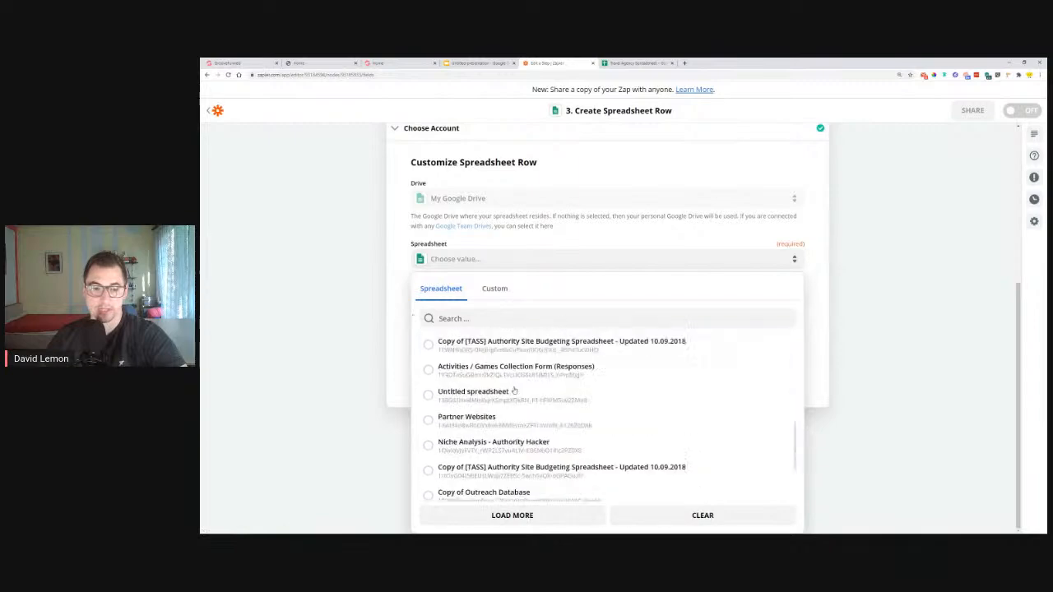
scroll(514, 391, down, 3)
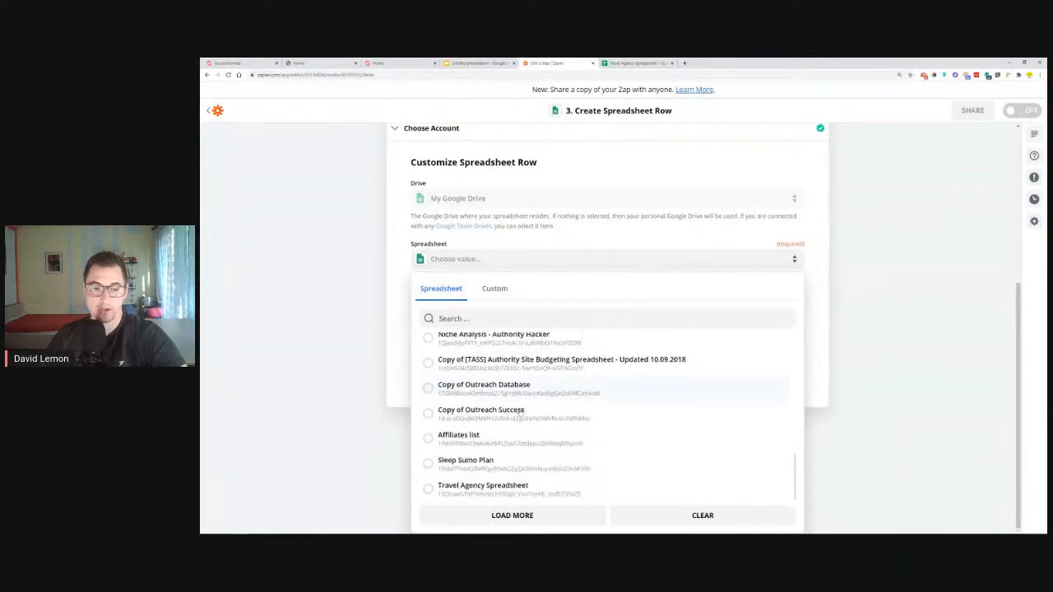
click(487, 487)
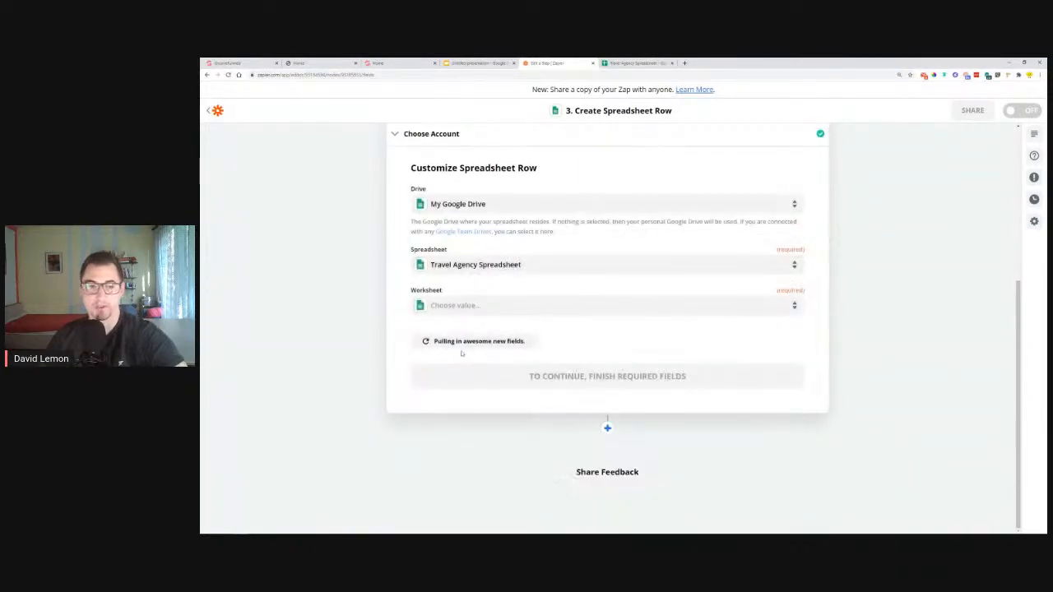
click(448, 307)
click(461, 387)
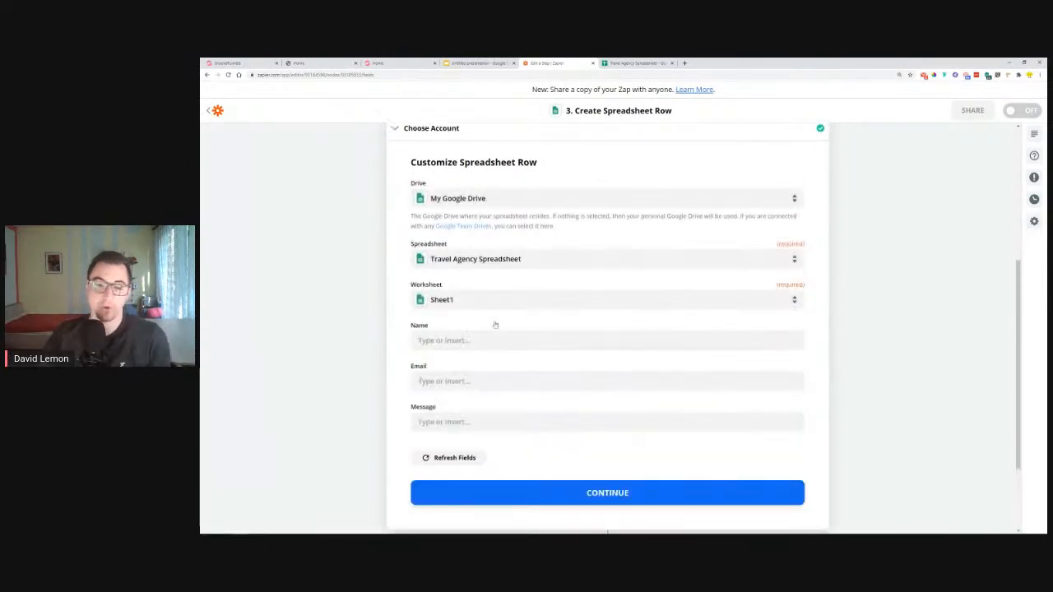
Map the form's submitted name into the row's Name field
drag(409, 326, 437, 329)
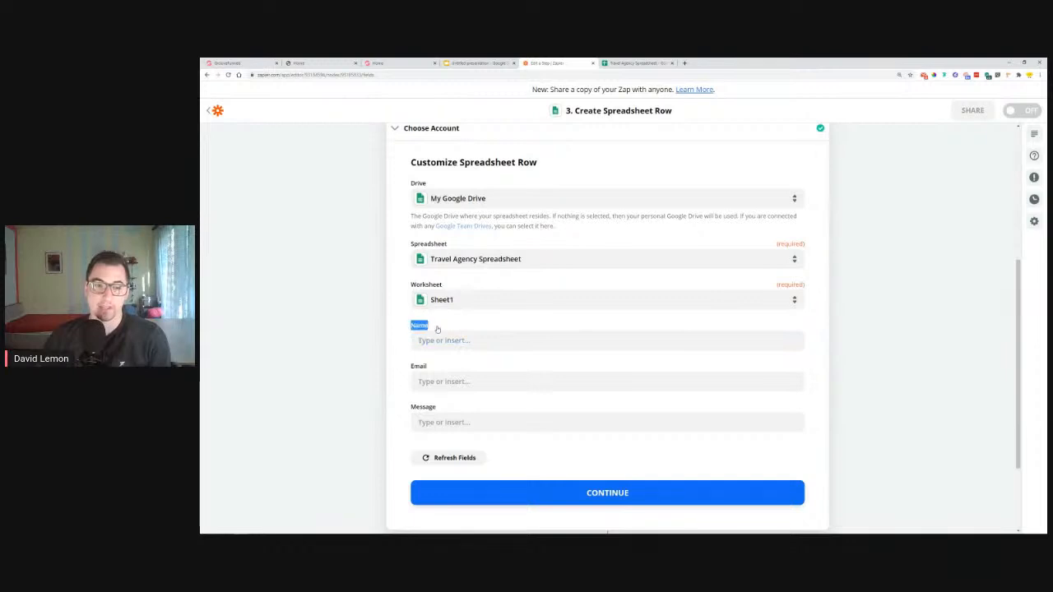
click(449, 341)
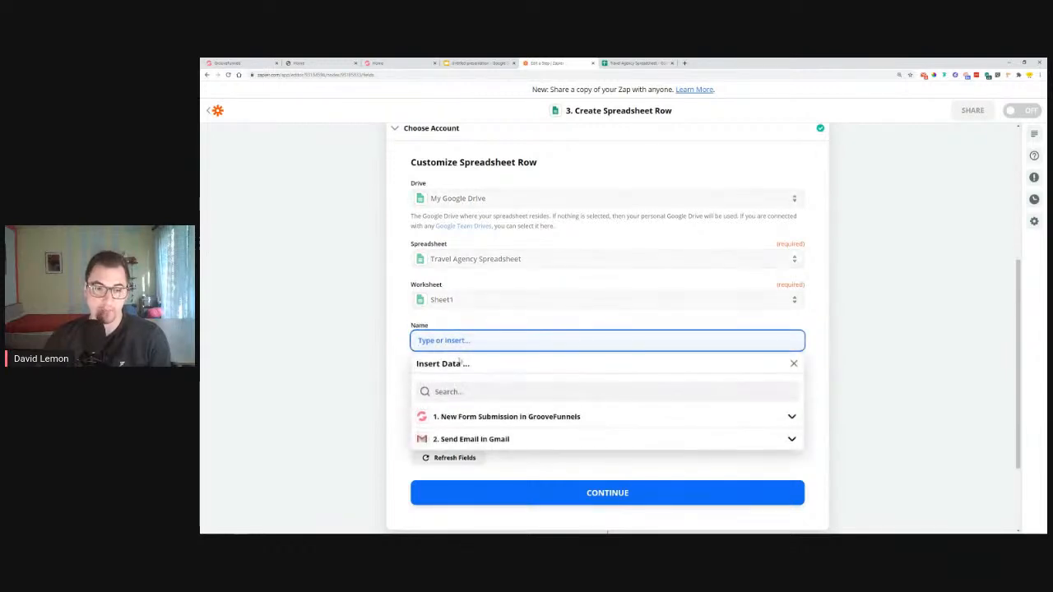
click(485, 417)
scroll(494, 423, down, 1)
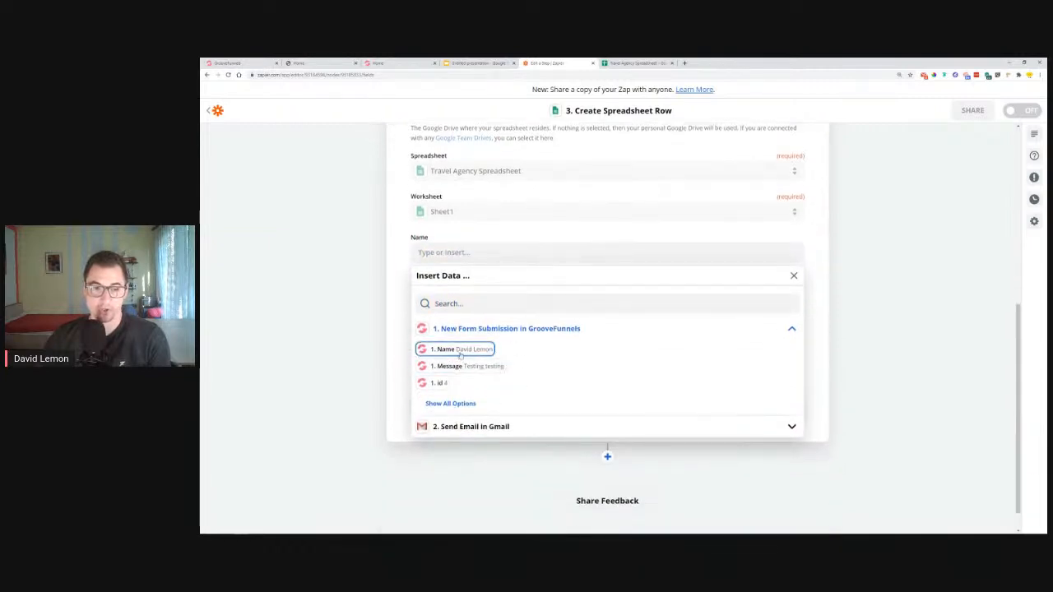
click(457, 351)
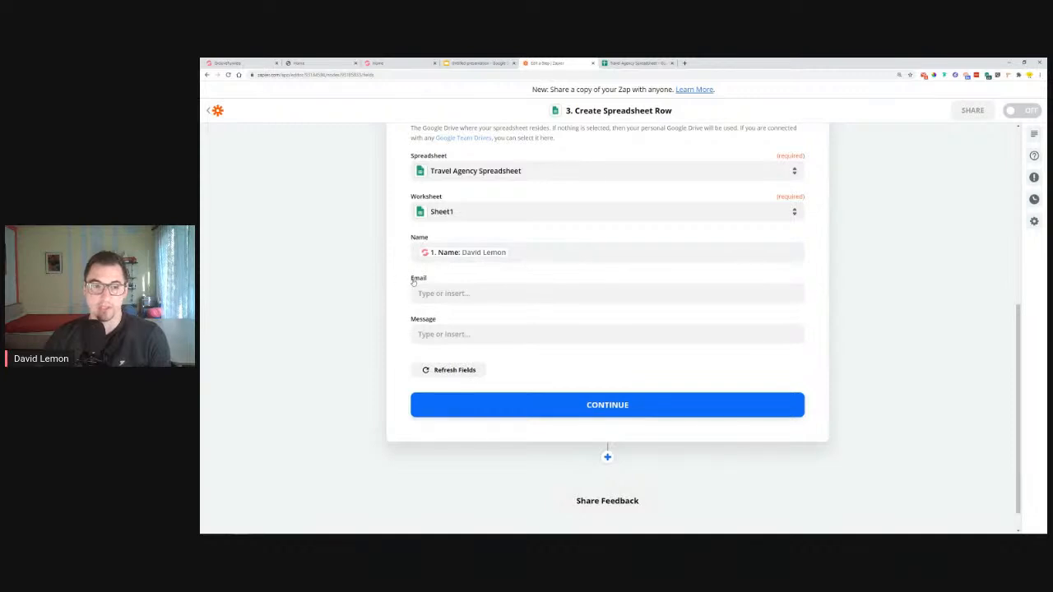
click(634, 63)
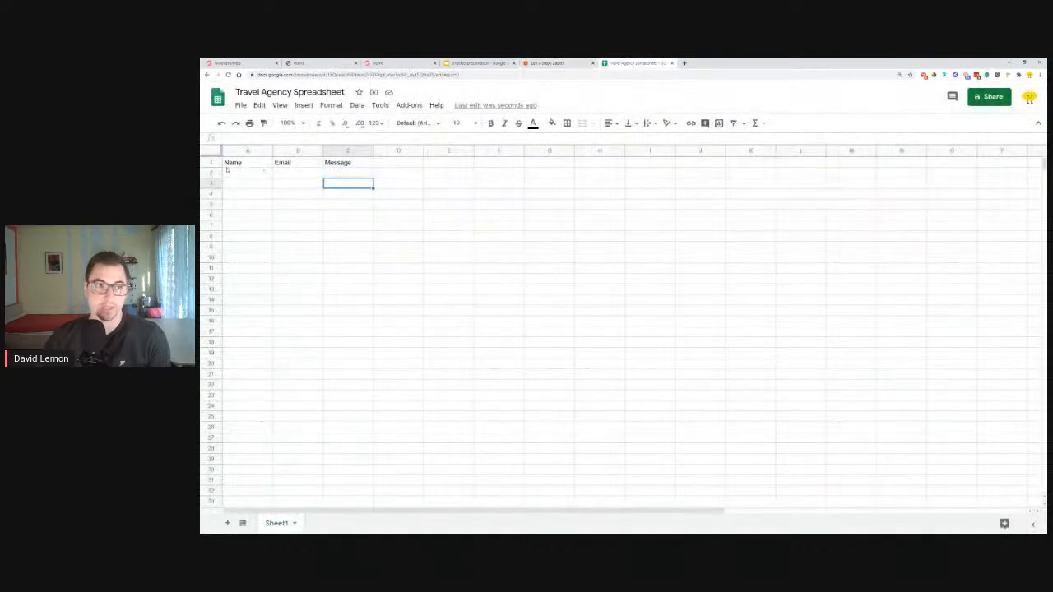
click(535, 63)
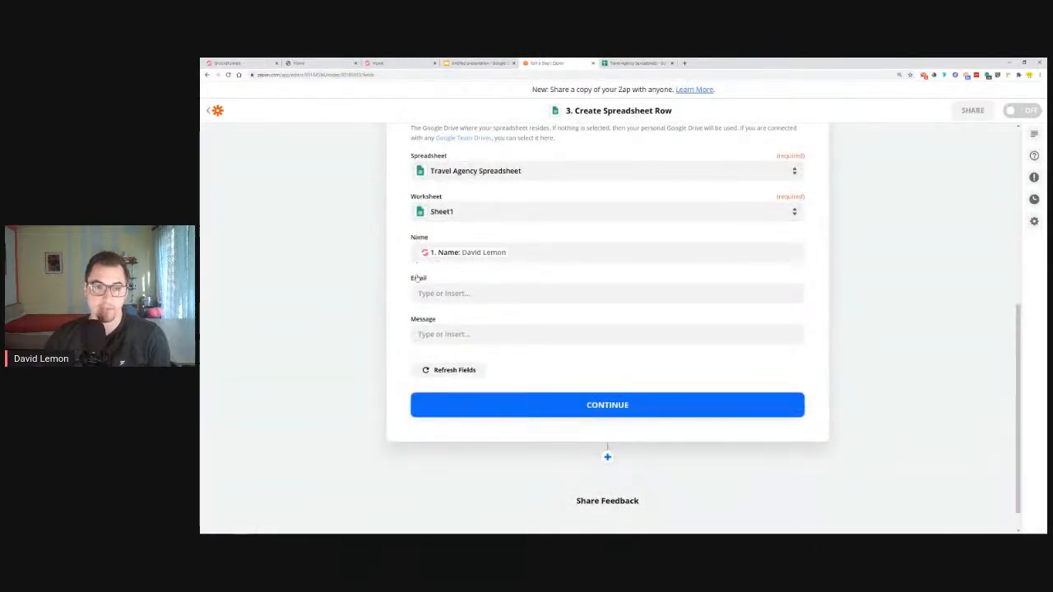
Map the form's submitted email and message into the Email and Message fields, then continue
click(441, 294)
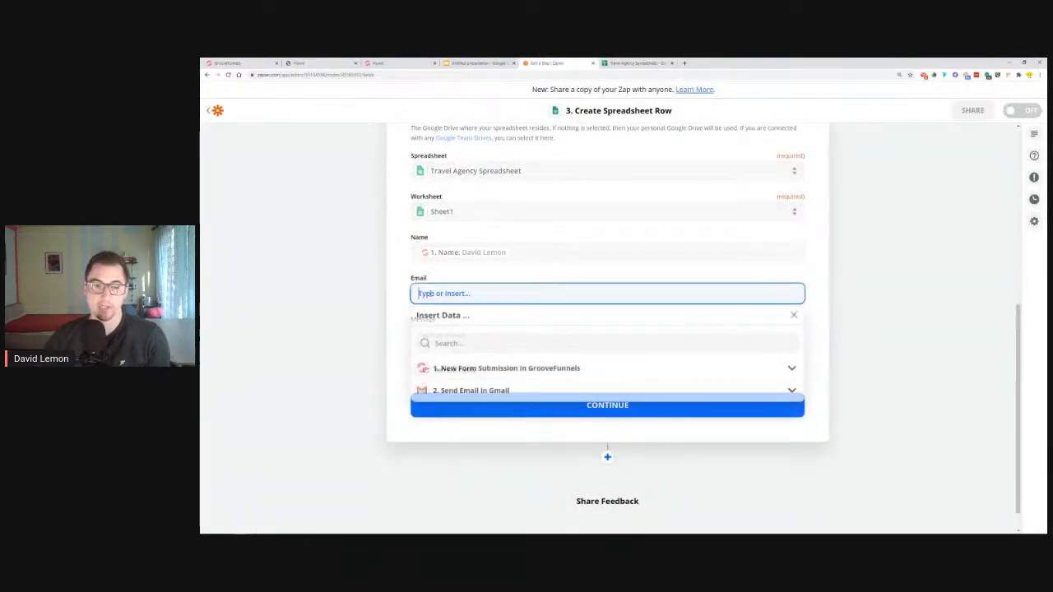
click(484, 372)
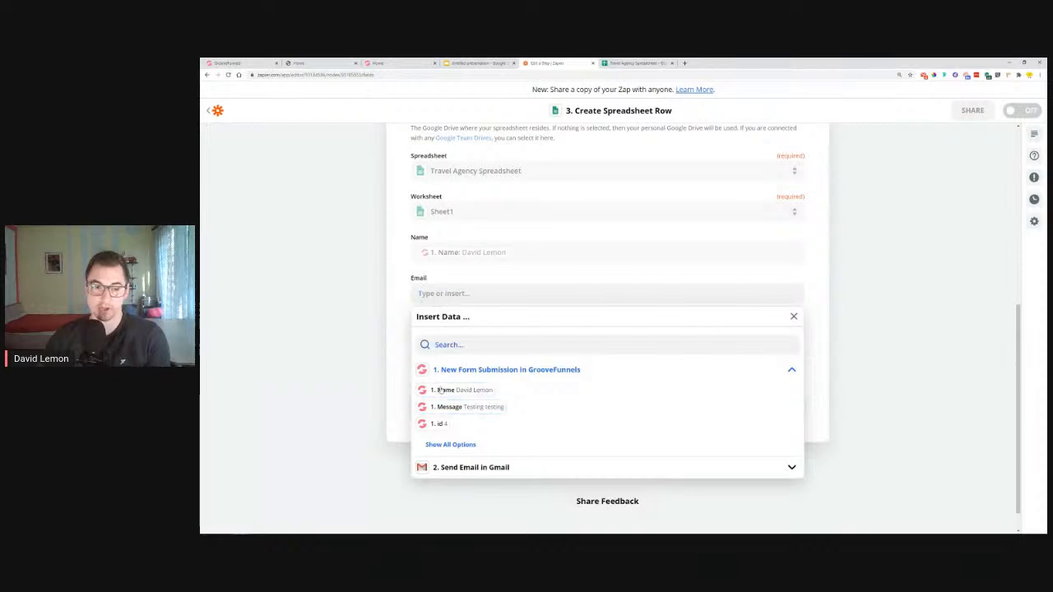
click(461, 445)
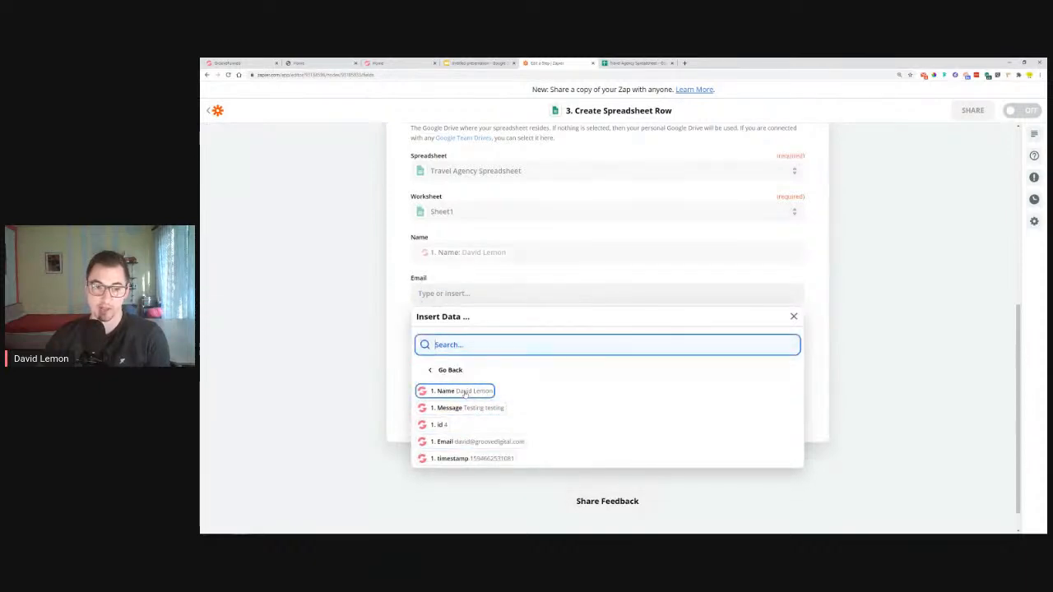
click(447, 441)
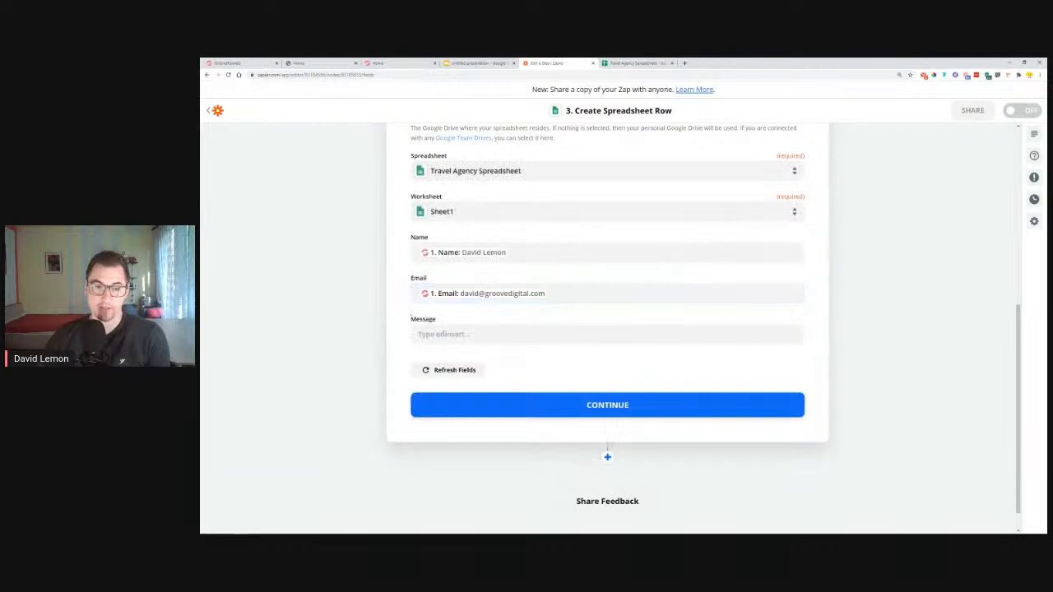
click(455, 334)
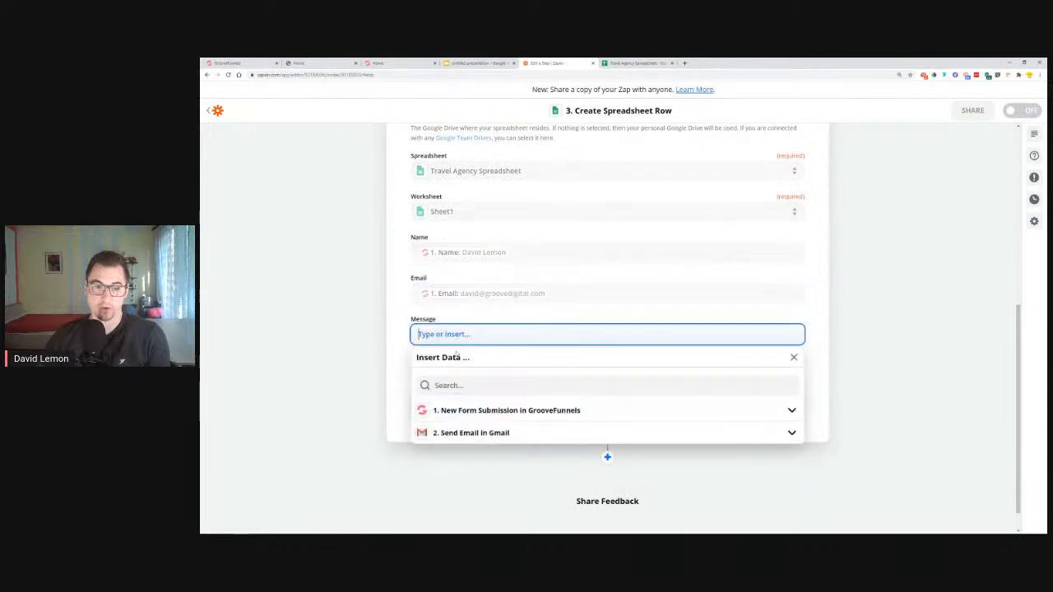
click(451, 419)
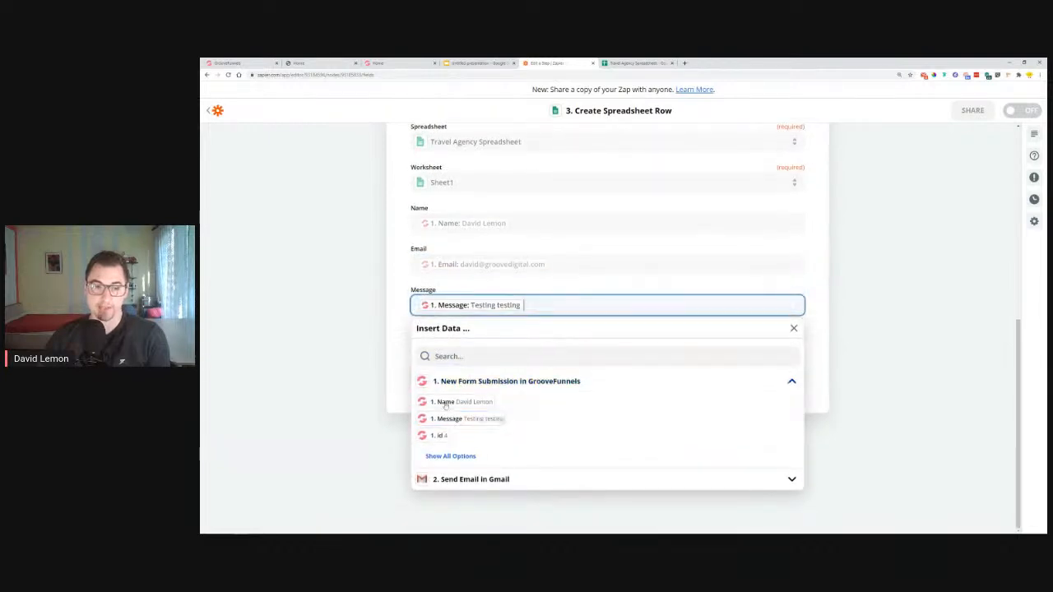
click(399, 332)
click(589, 380)
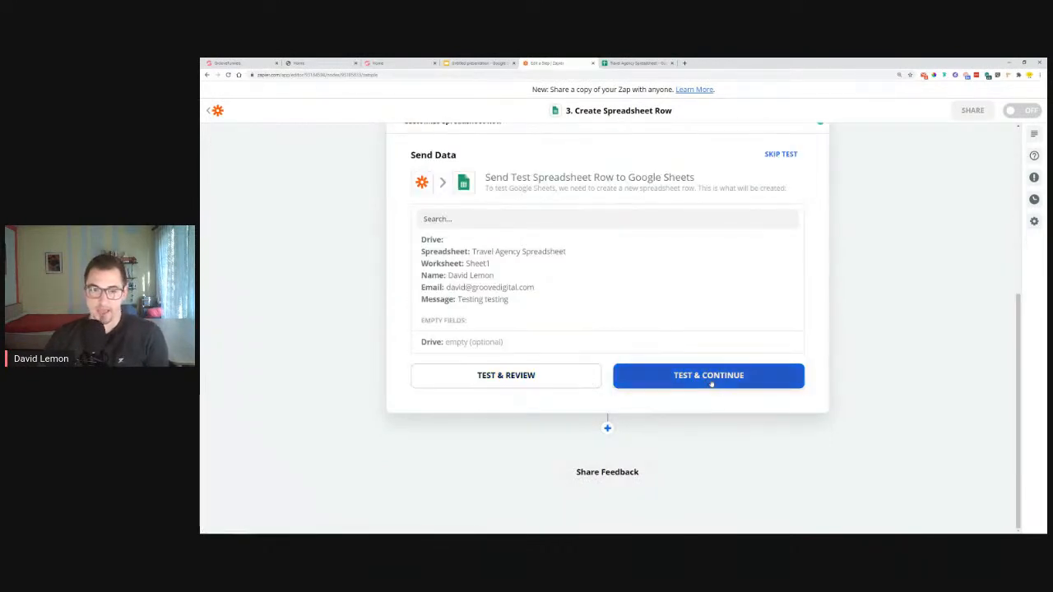
Send the test row to the sheet and auto-fit column B so the email shows fully
click(711, 384)
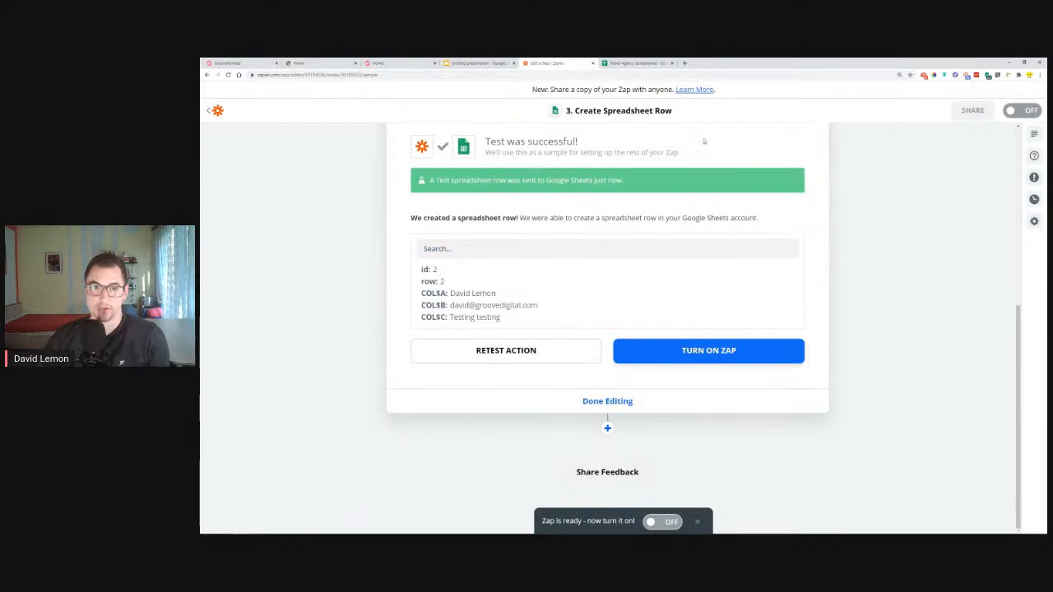
click(638, 63)
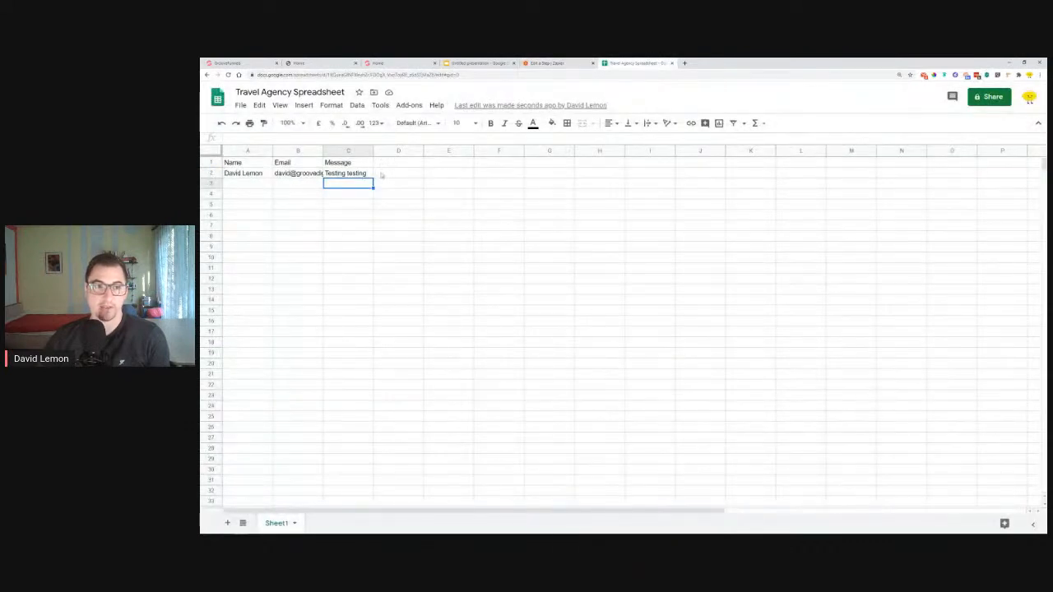
double_click(323, 150)
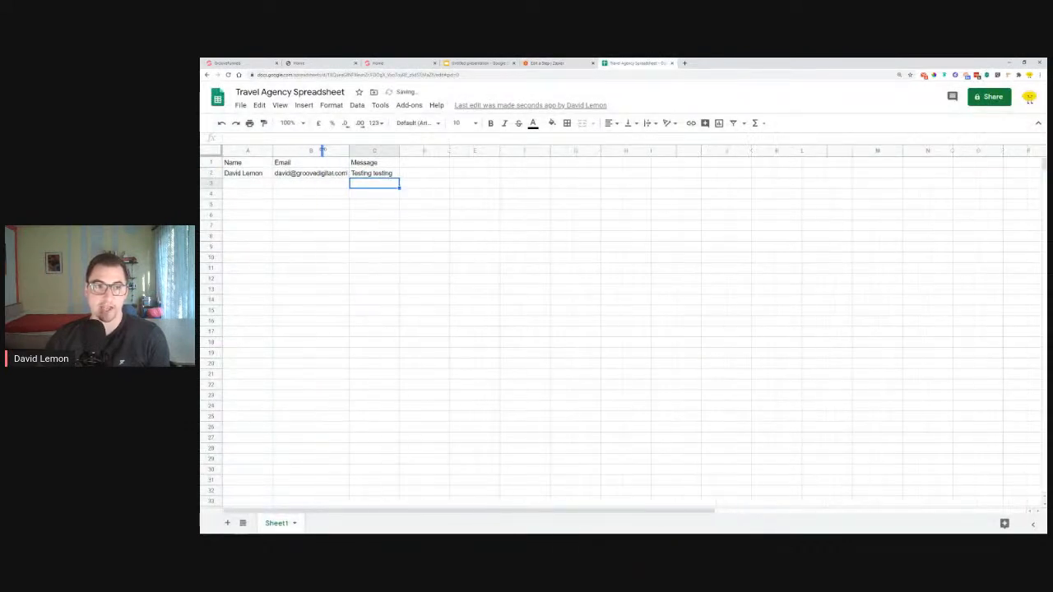
click(465, 207)
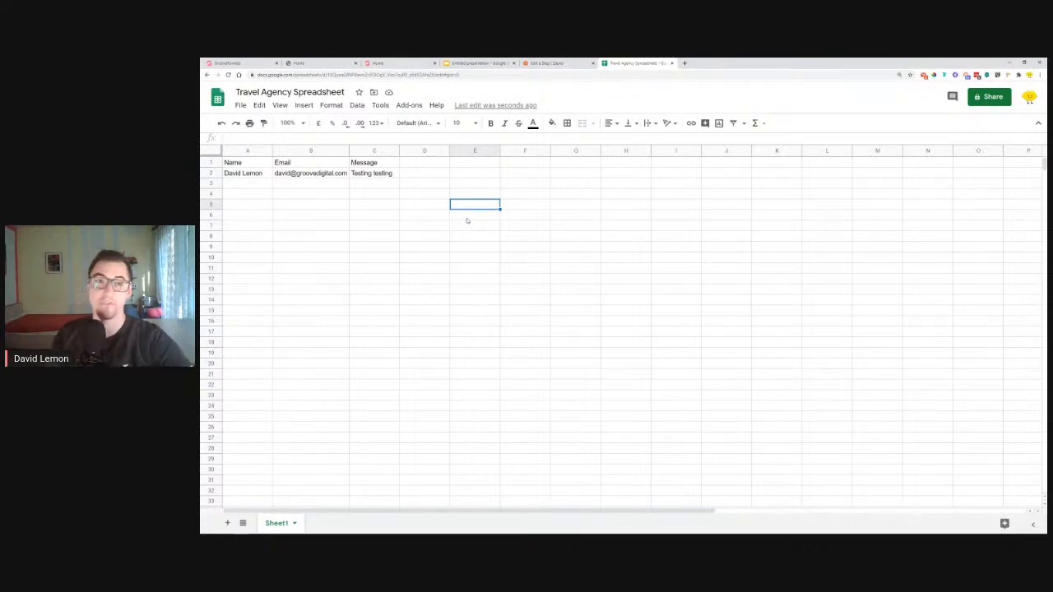
On the live Lemon Travel form, replace the entered name and email with new test values
click(298, 63)
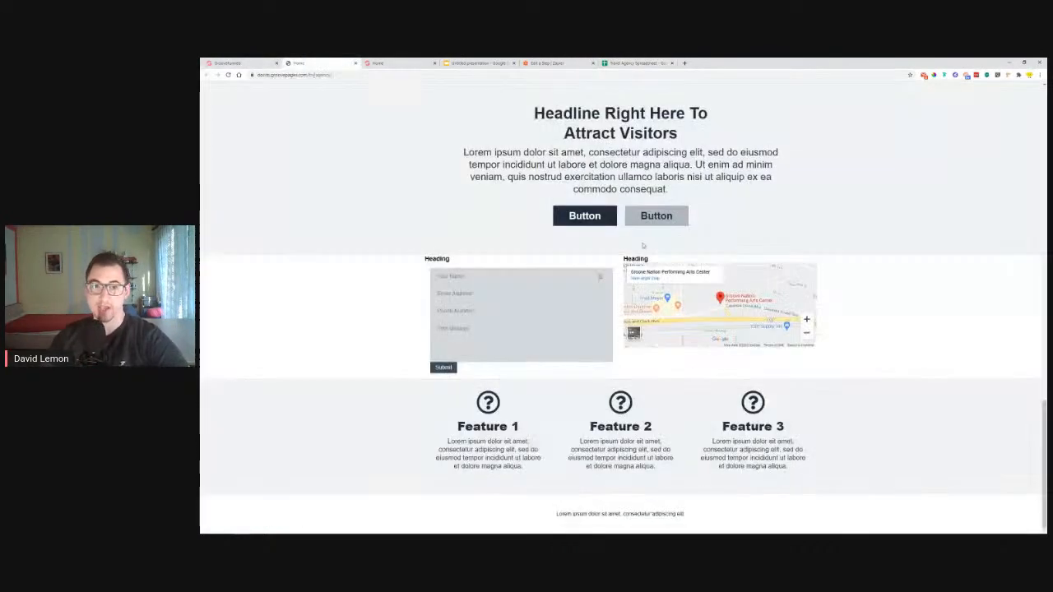
scroll(464, 192, up, 15)
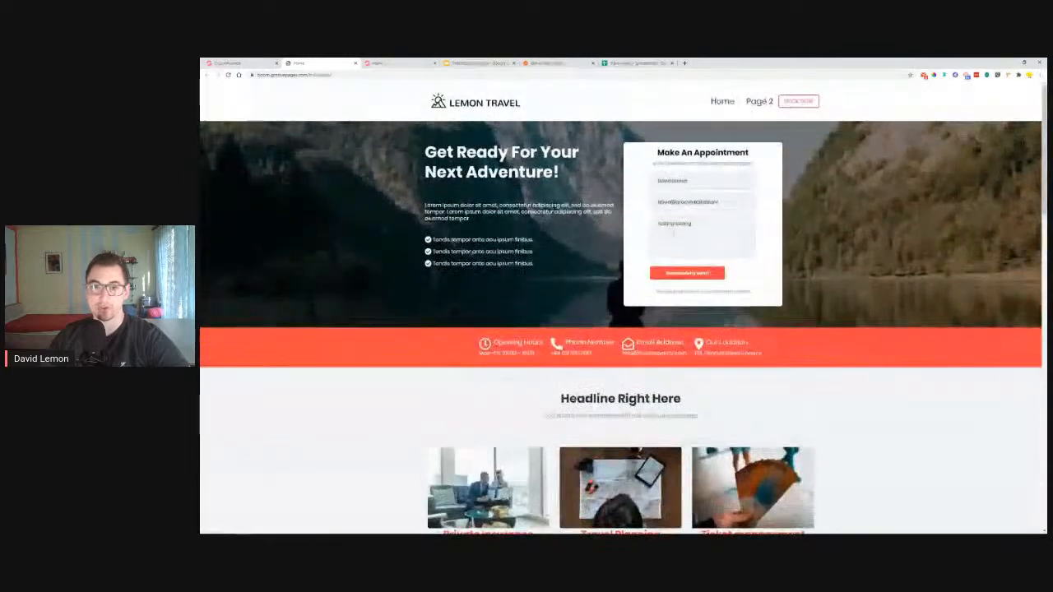
triple_click(698, 179)
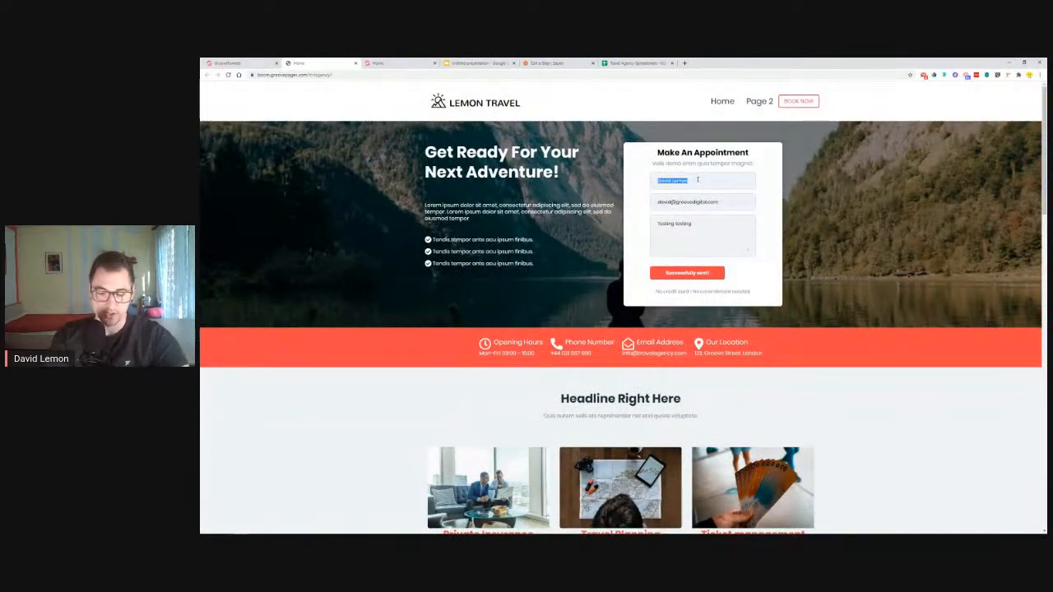
text(awrence)
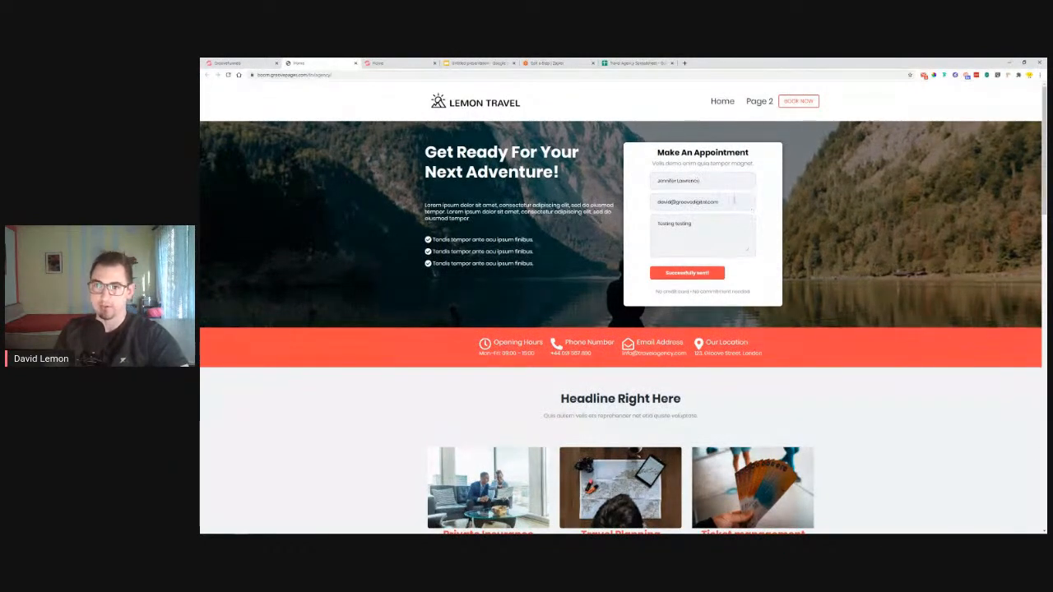
drag(582, 211, 631, 203)
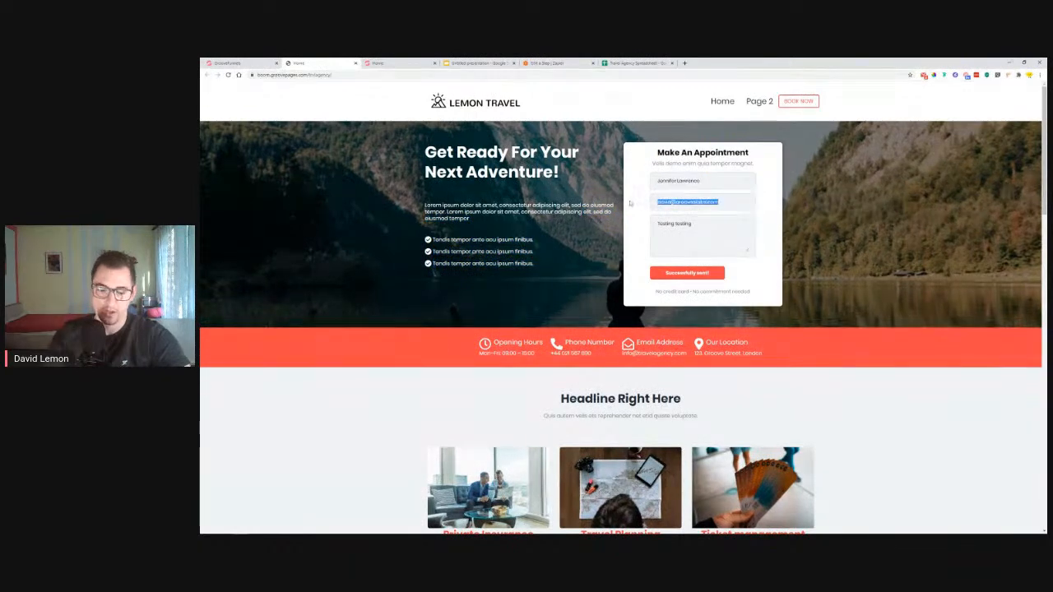
text(Jon)
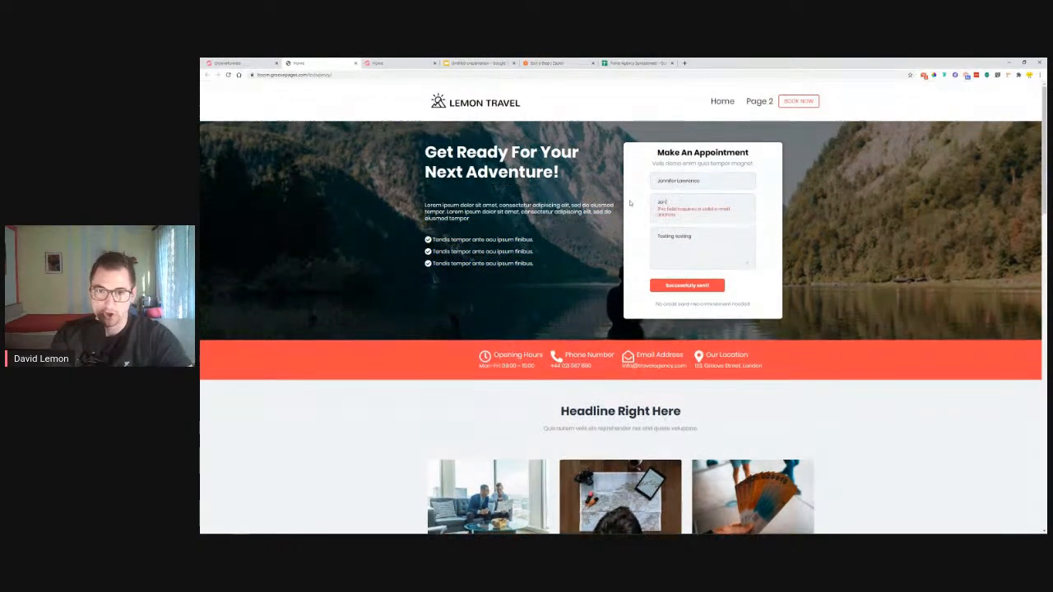
key(BackSpace)
key(BackSpace)
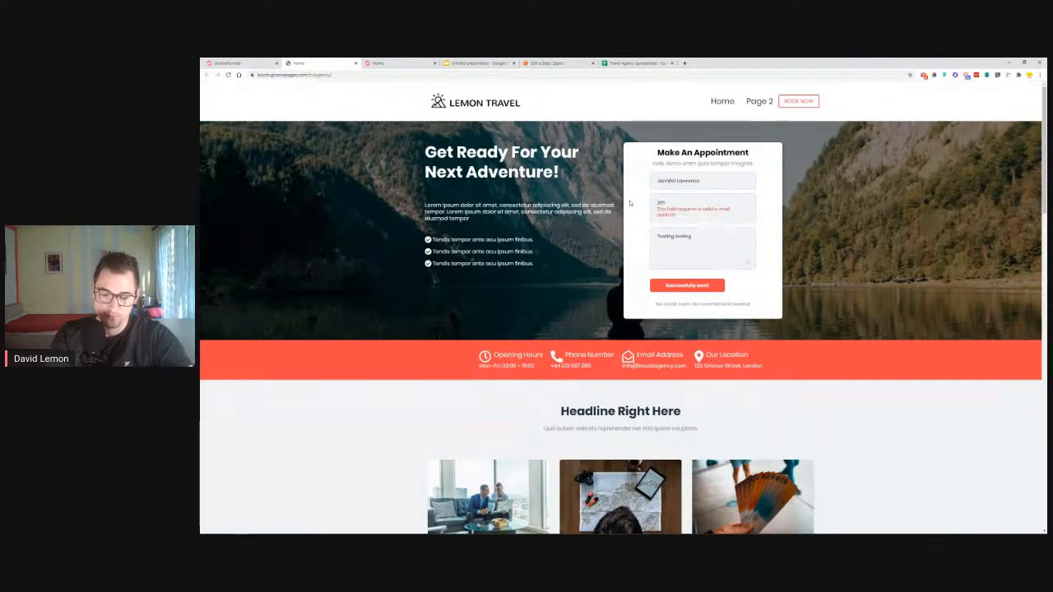
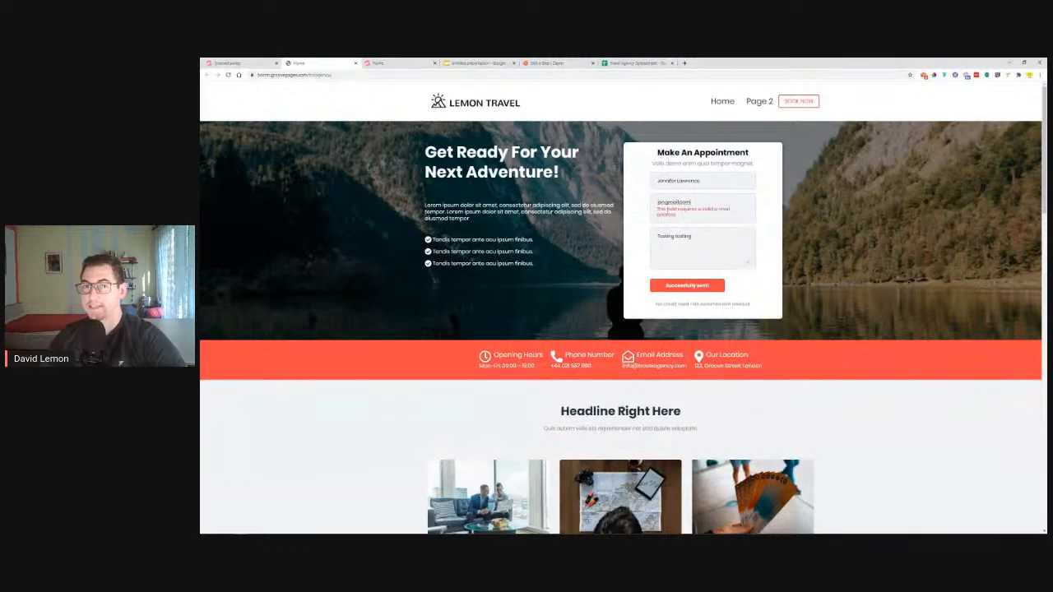
click(667, 203)
text(@)
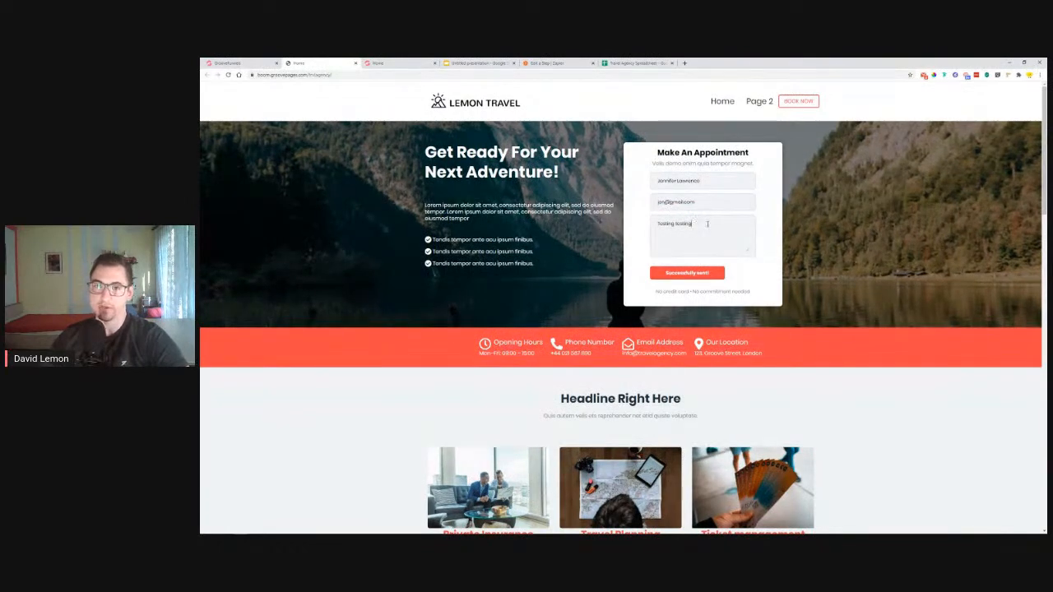
Paste the hero's lorem ipsum paragraph as the message and resubmit the appointment form
drag(707, 224, 630, 225)
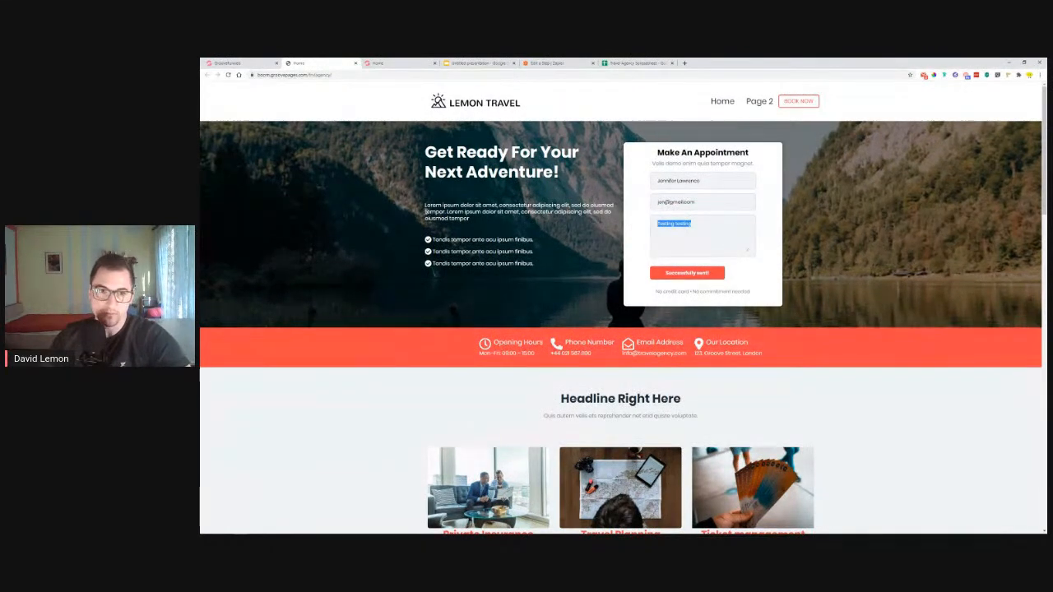
drag(425, 205, 526, 219)
key(ctrl+c)
drag(692, 223, 656, 224)
key(ctrl+v)
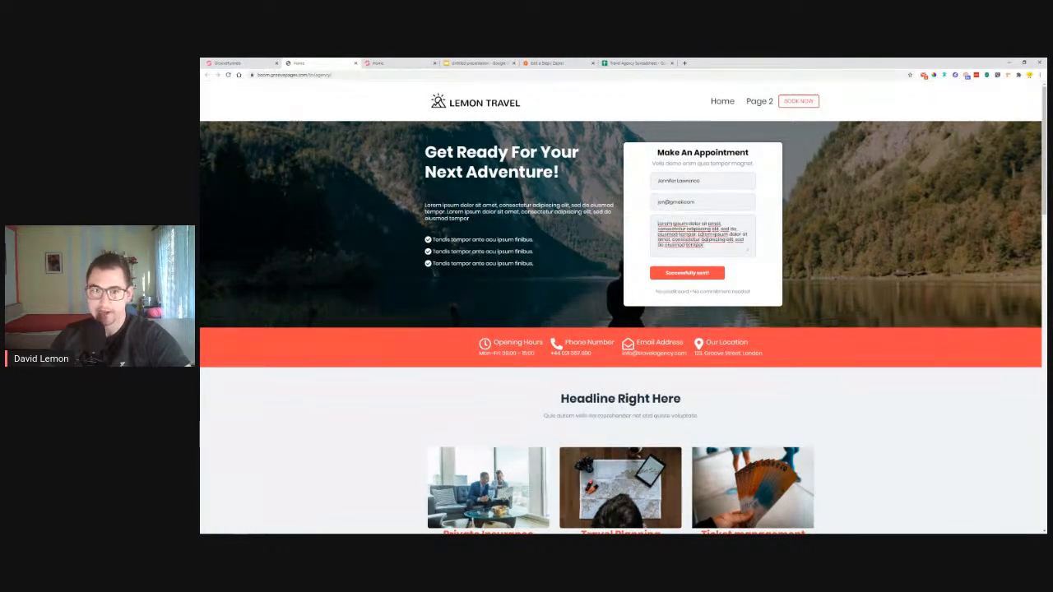
click(690, 273)
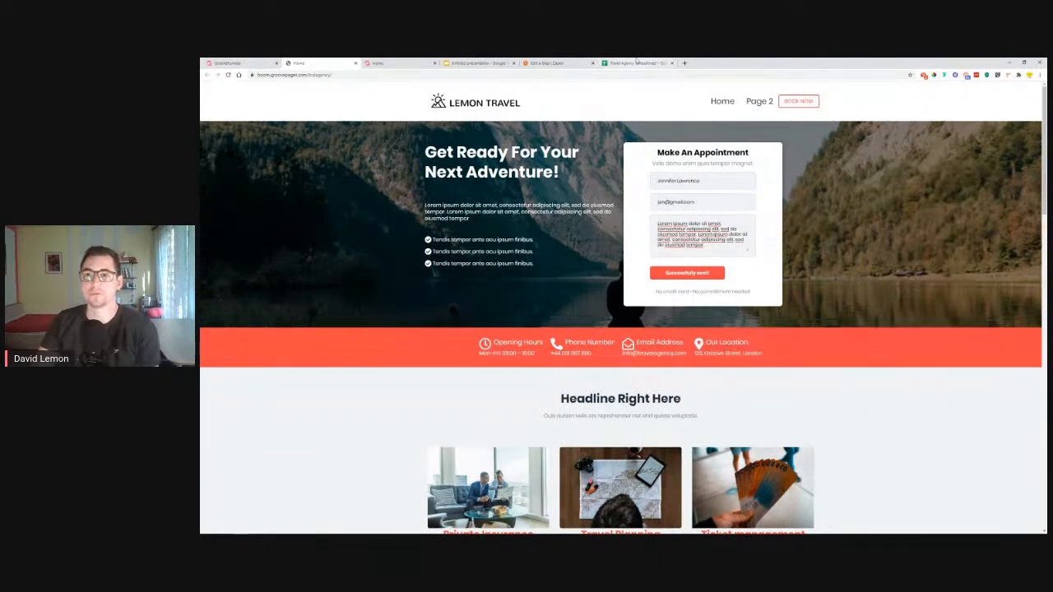
click(637, 62)
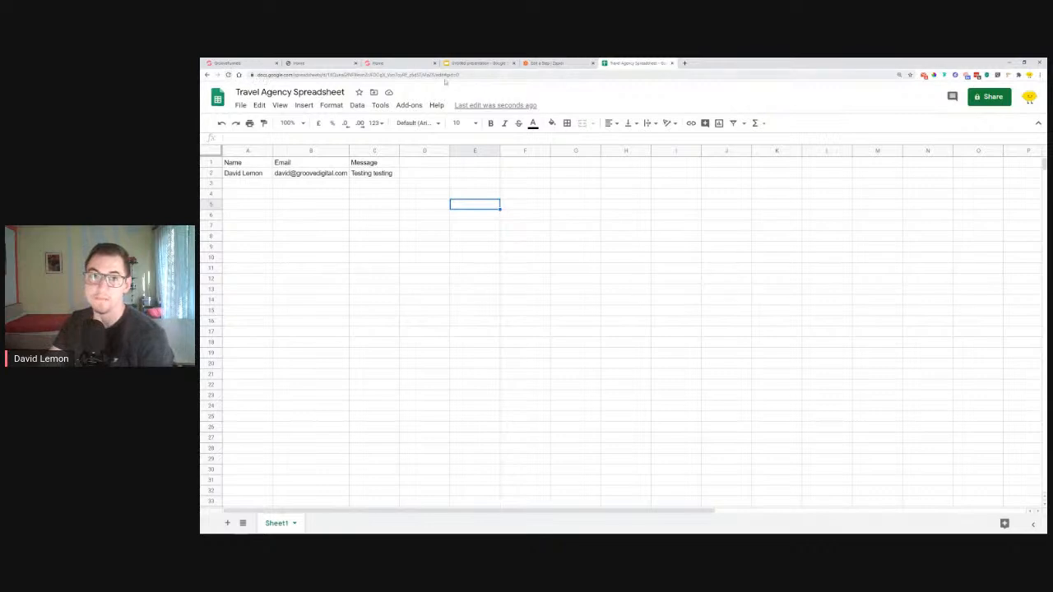
Delete the Google Sheets step so the Zap only emails, and switch the Zap on
click(550, 62)
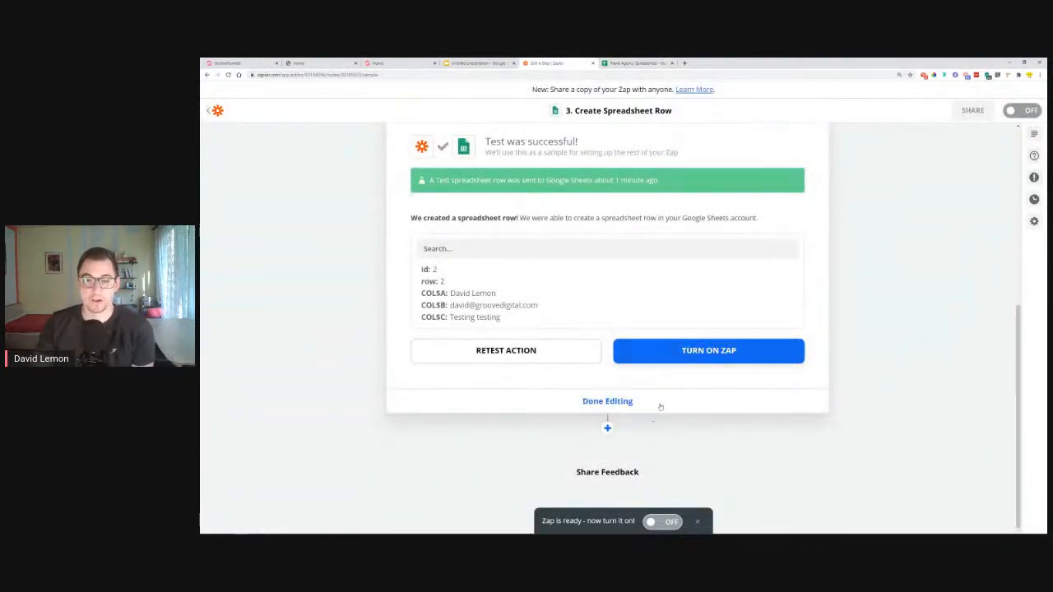
click(661, 523)
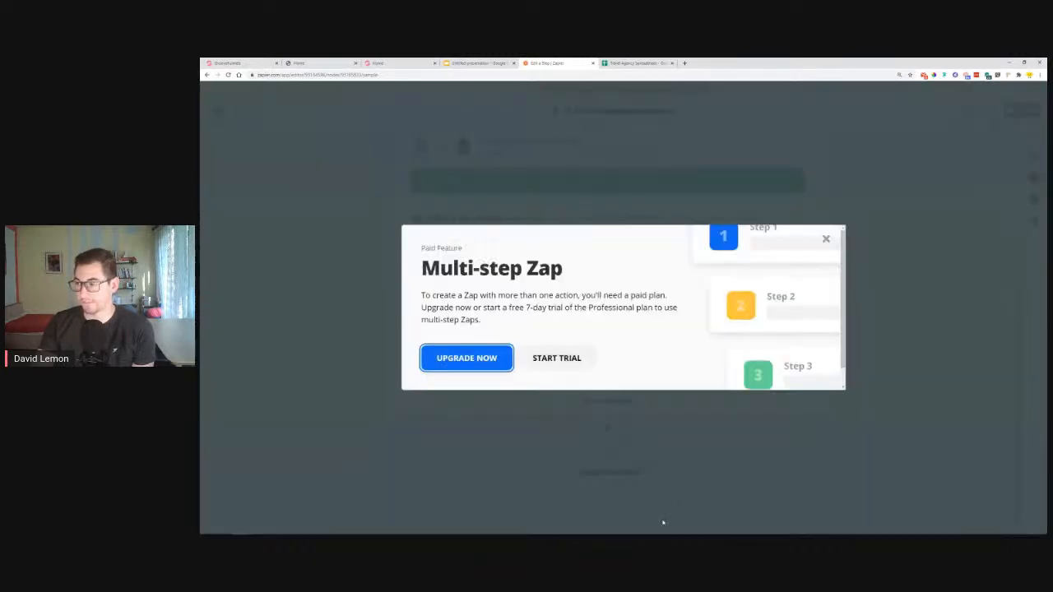
click(826, 239)
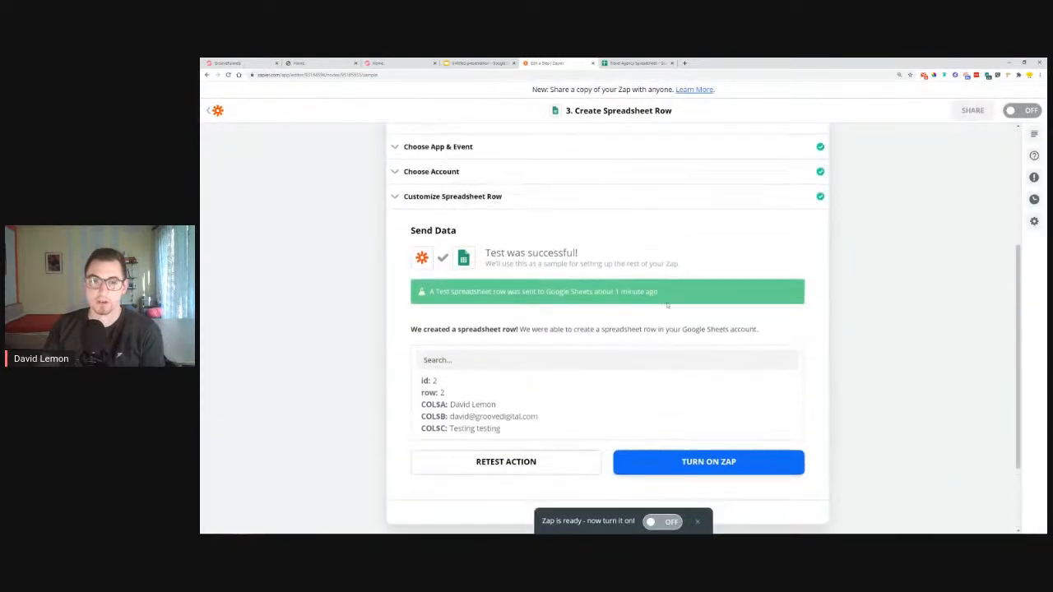
scroll(667, 305, up, 4)
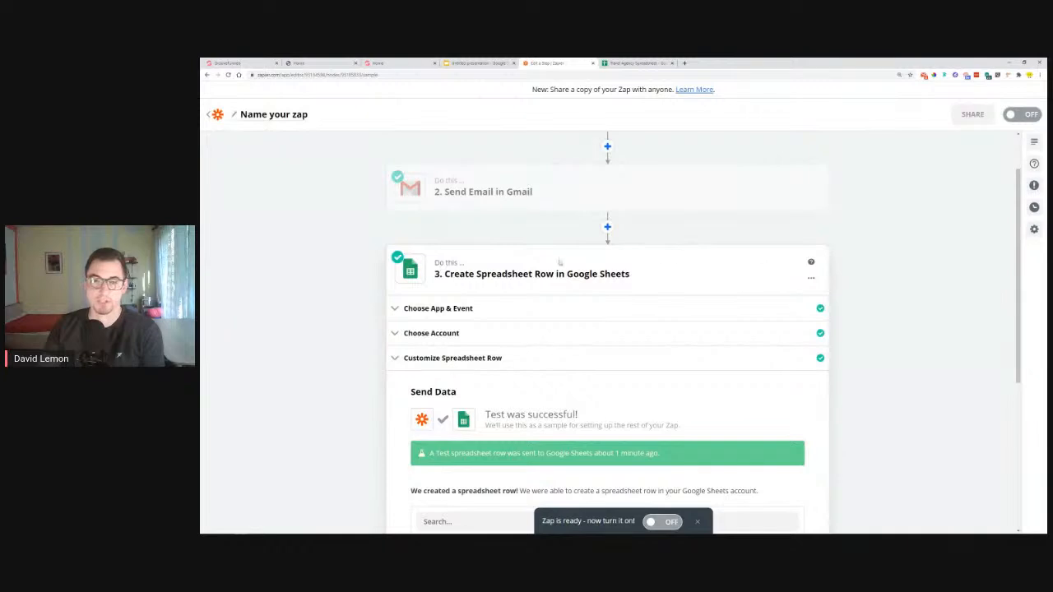
click(810, 280)
click(781, 321)
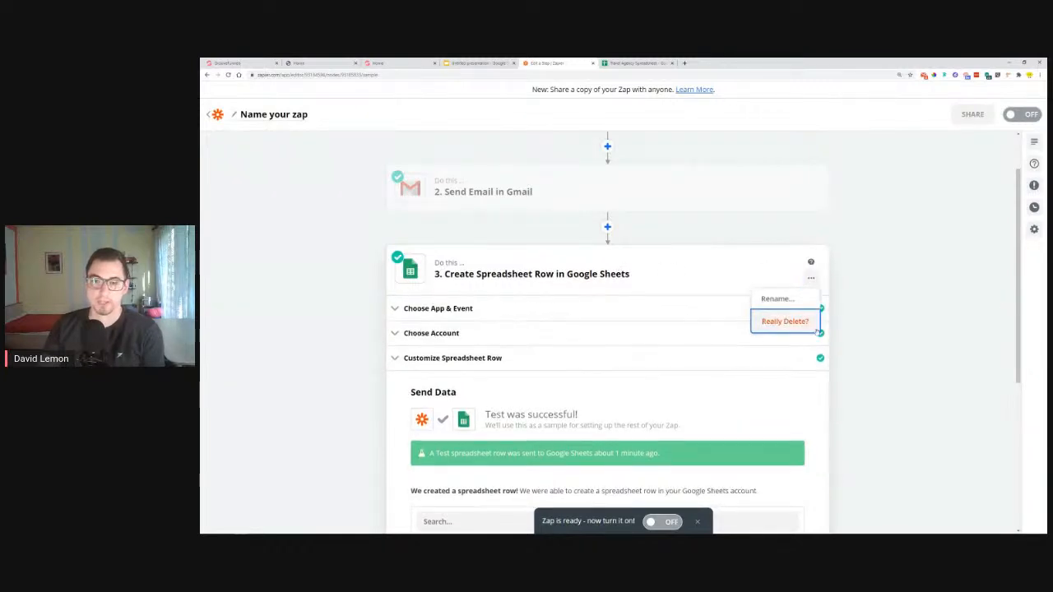
click(785, 322)
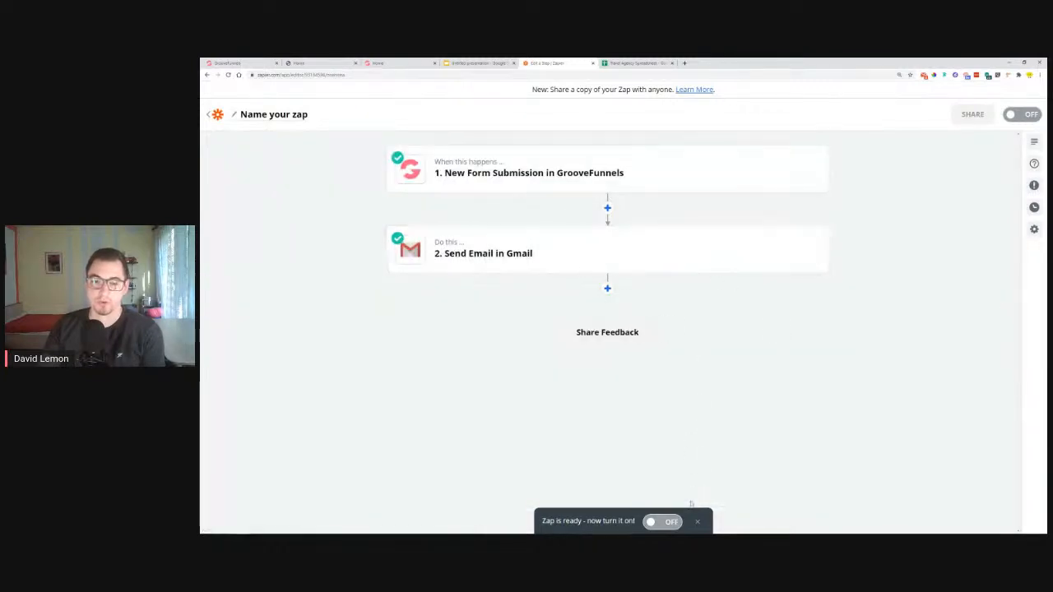
click(657, 527)
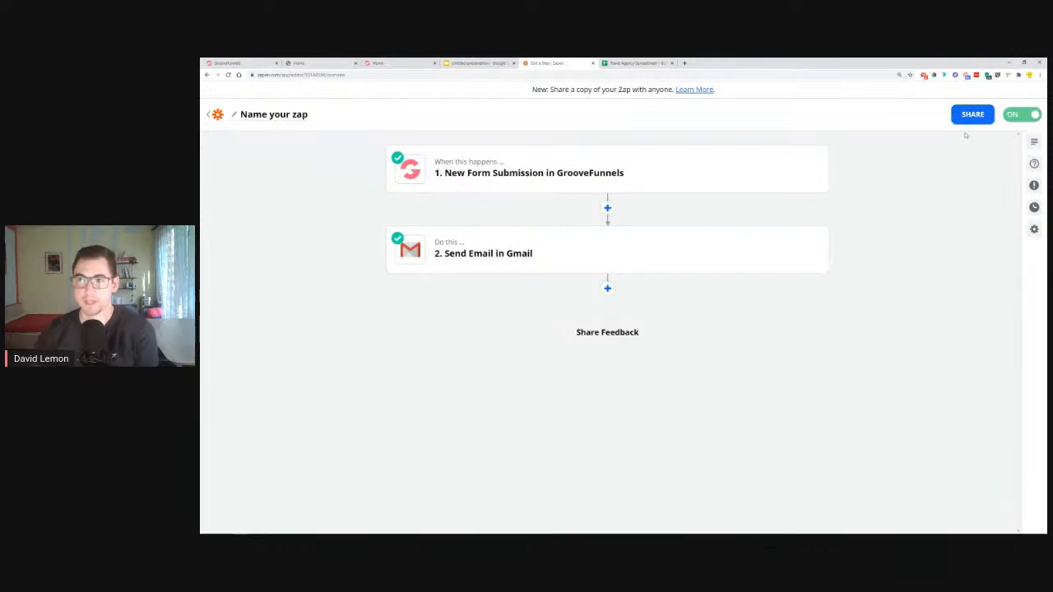
click(309, 63)
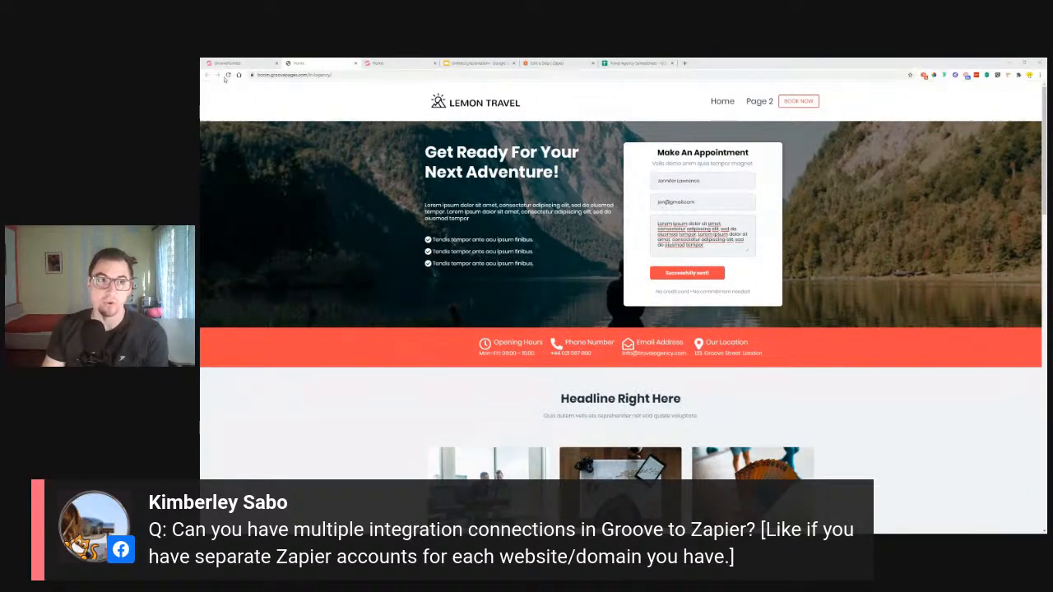
click(927, 76)
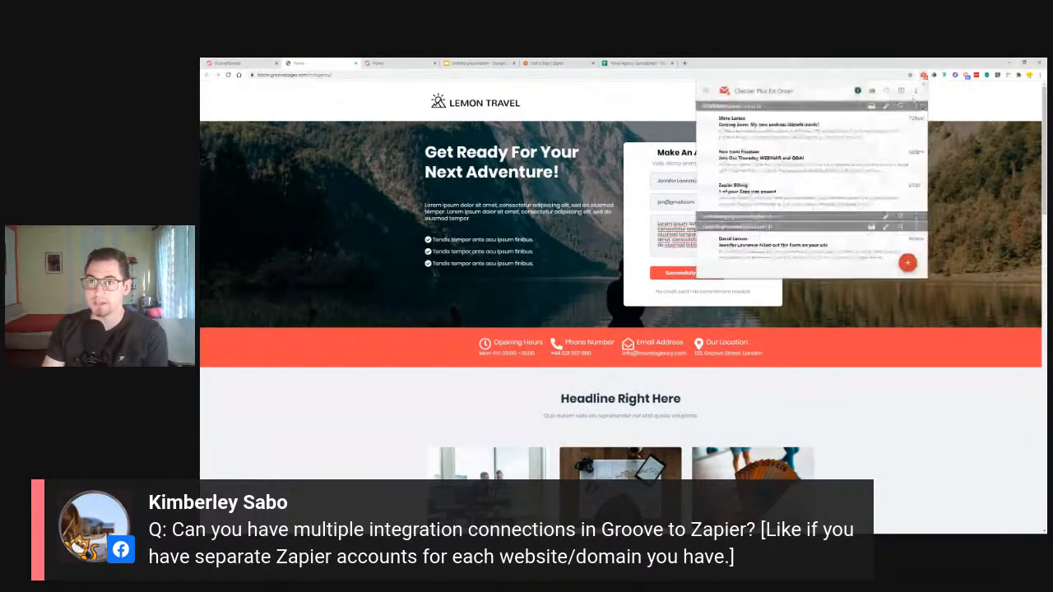
click(775, 257)
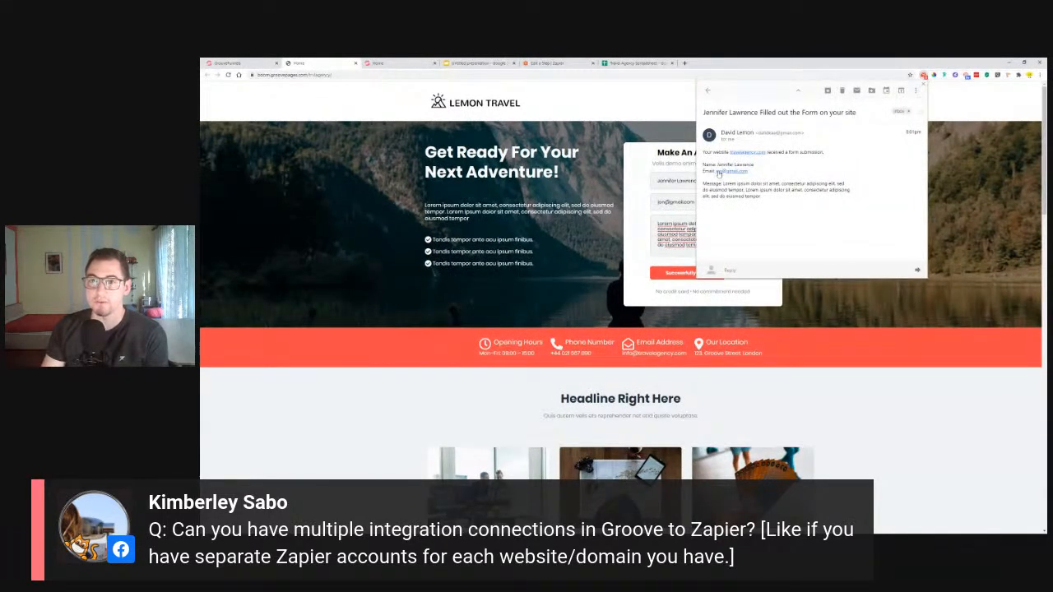
drag(705, 187, 765, 198)
click(766, 199)
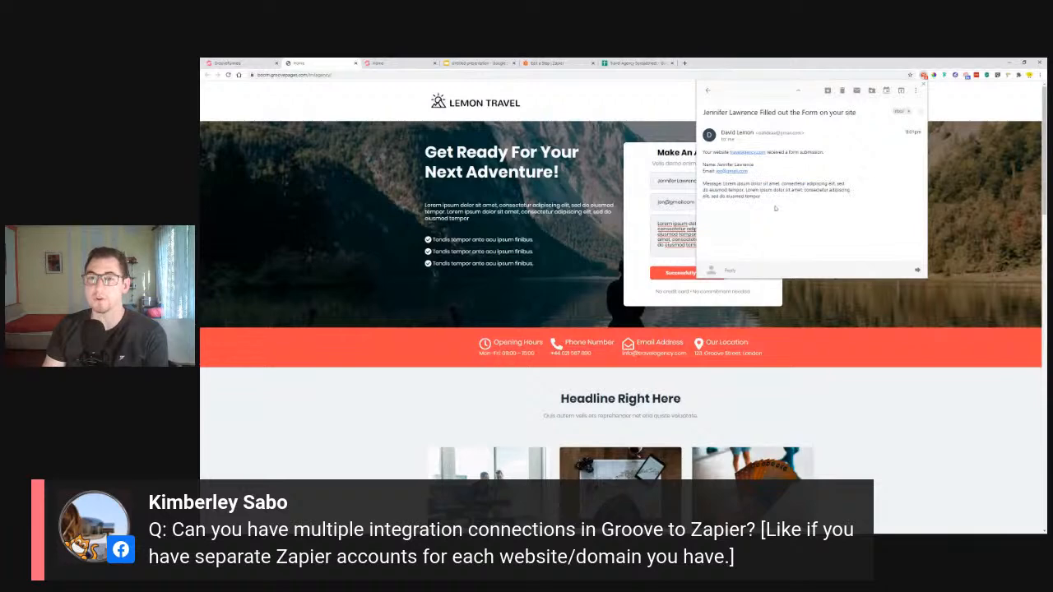
click(942, 155)
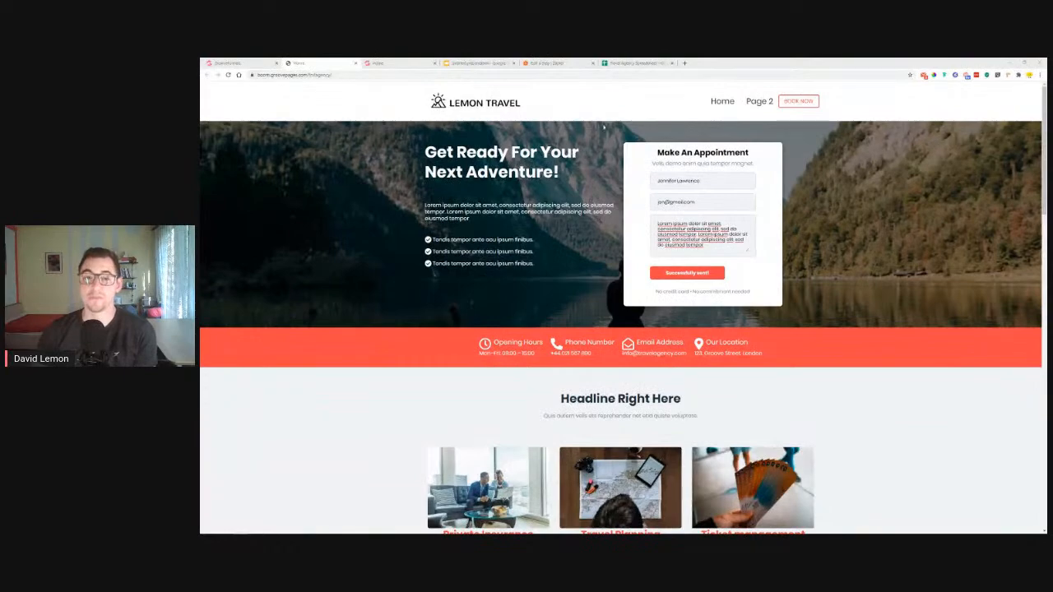
Look over the template's staff section, then go back to the GroovePages editor tab
scroll(606, 182, down, 3)
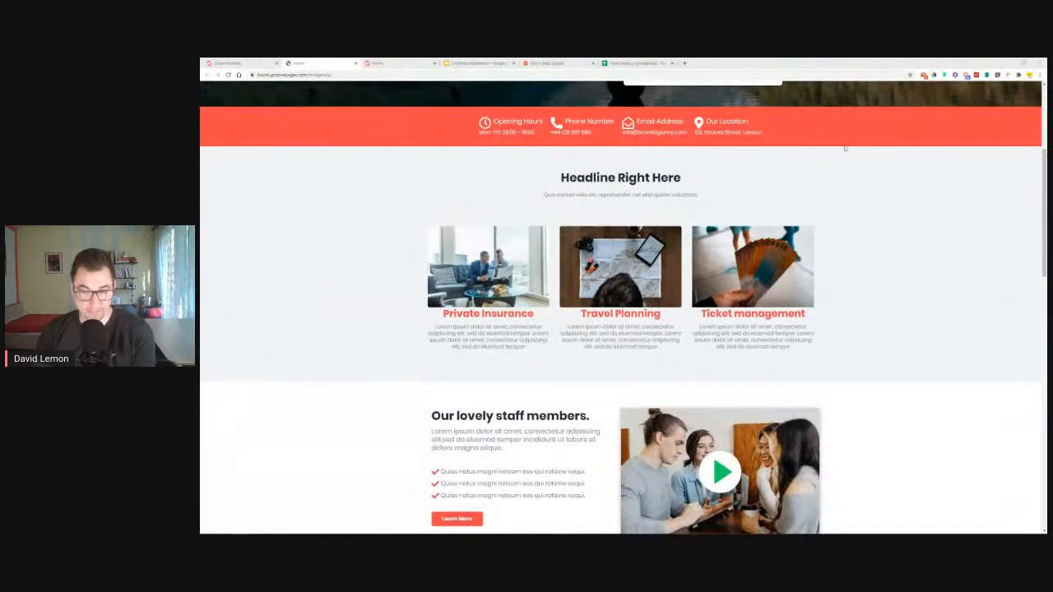
scroll(913, 272, up, 3)
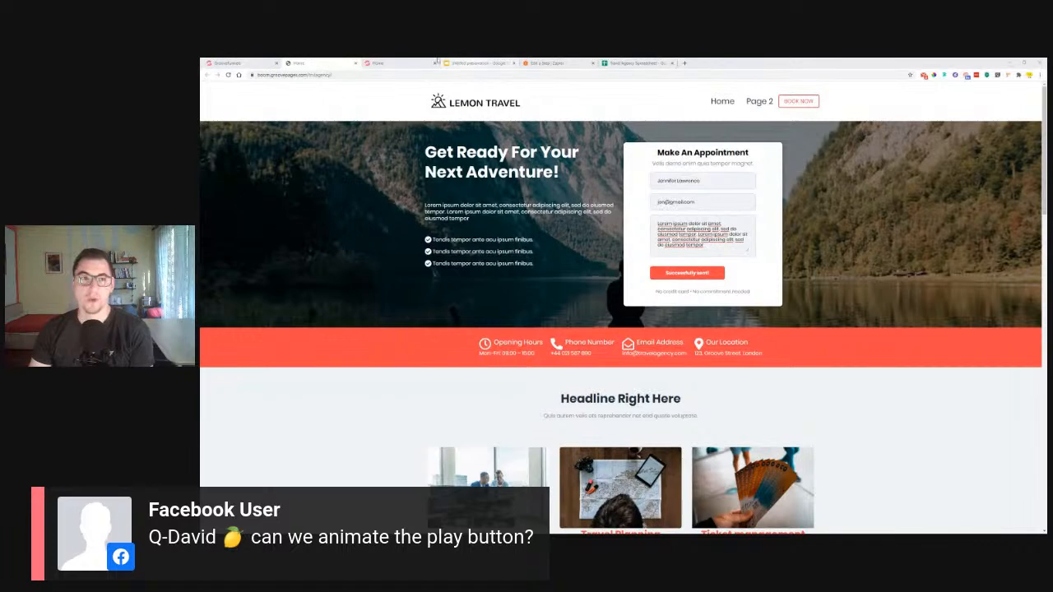
click(385, 63)
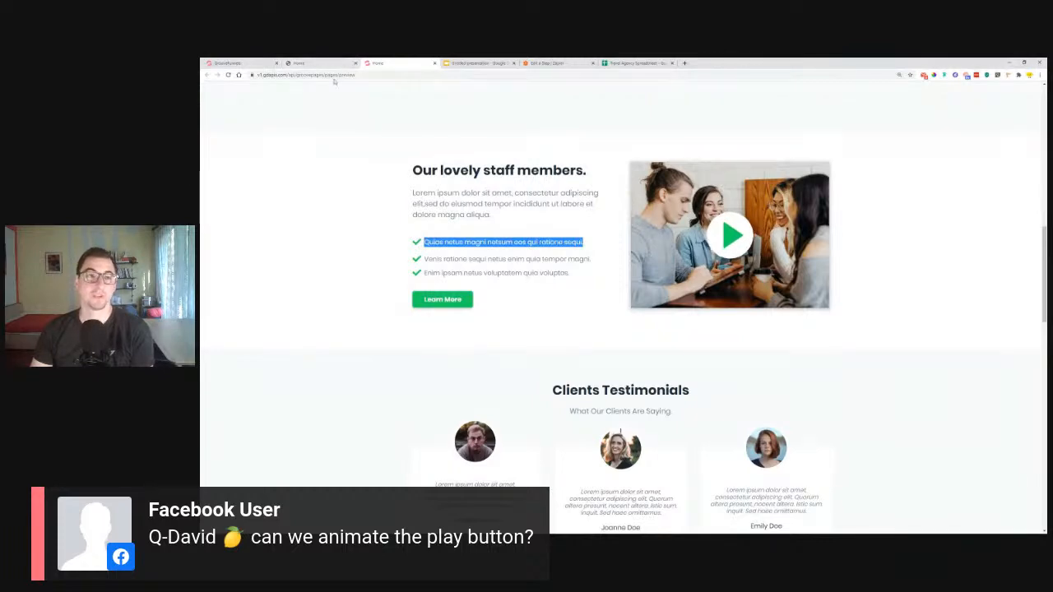
click(226, 62)
scroll(686, 312, down, 10)
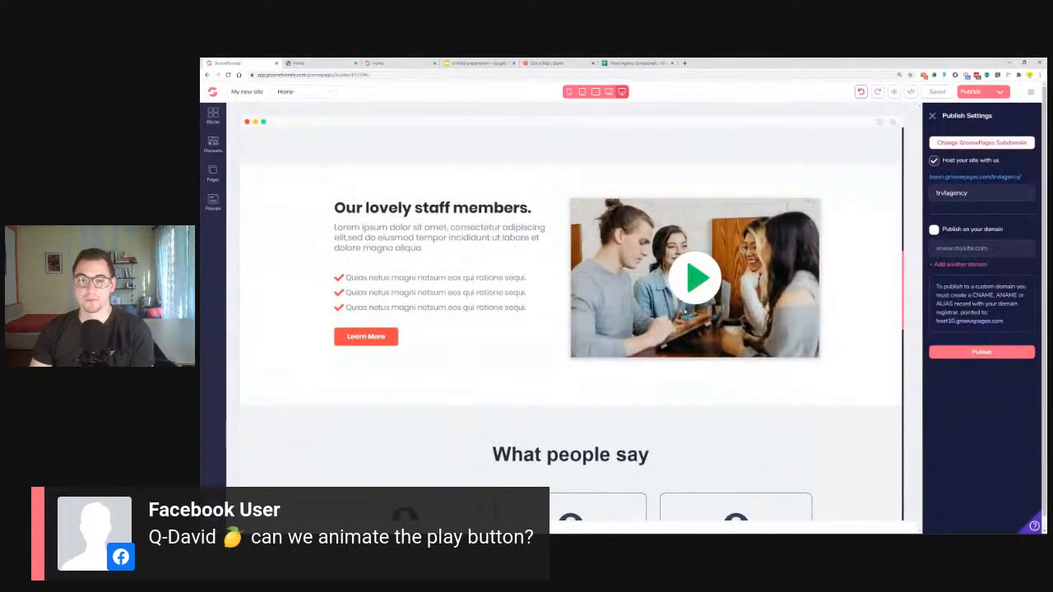
Give the staff members photo a 1.25rem margin in its Hover state
click(685, 281)
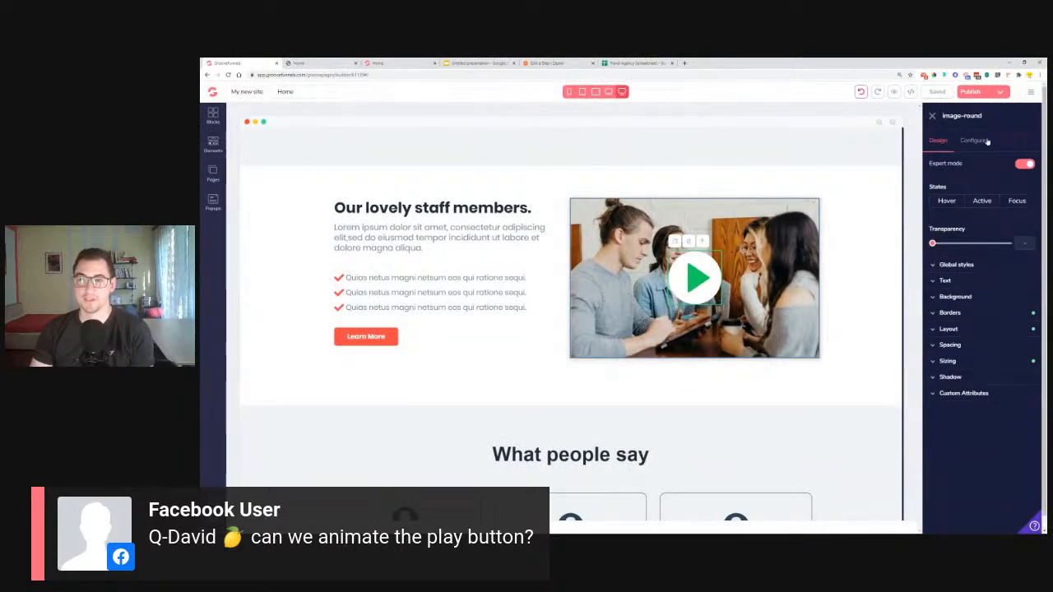
click(947, 201)
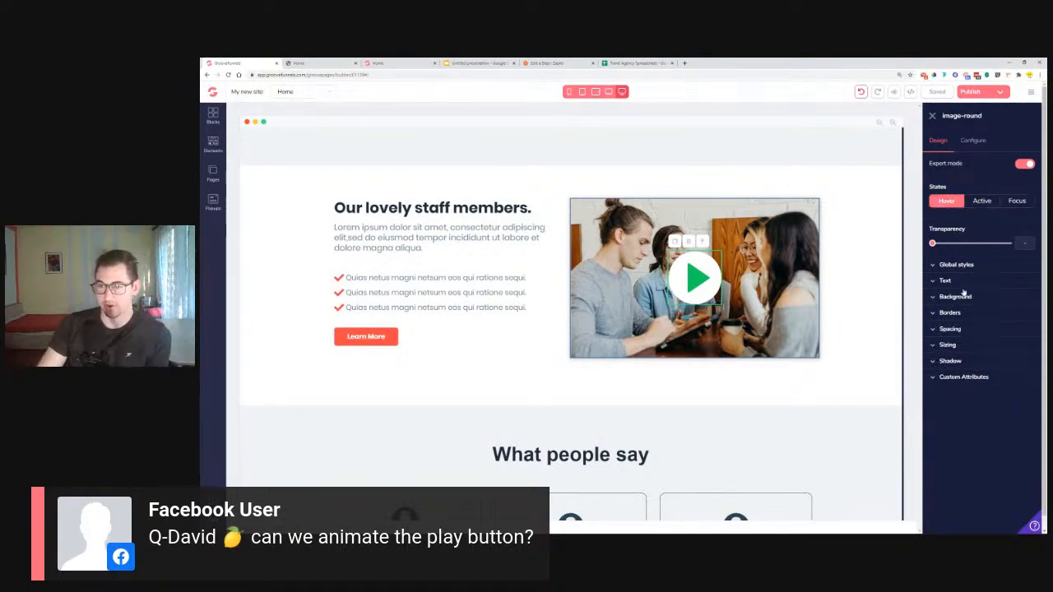
click(954, 330)
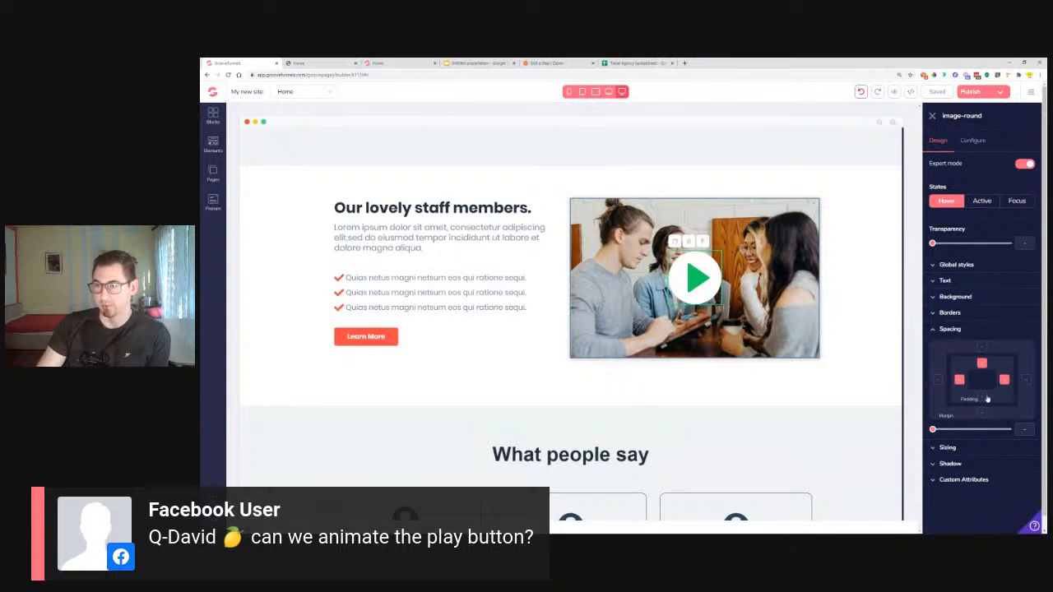
drag(933, 430, 952, 434)
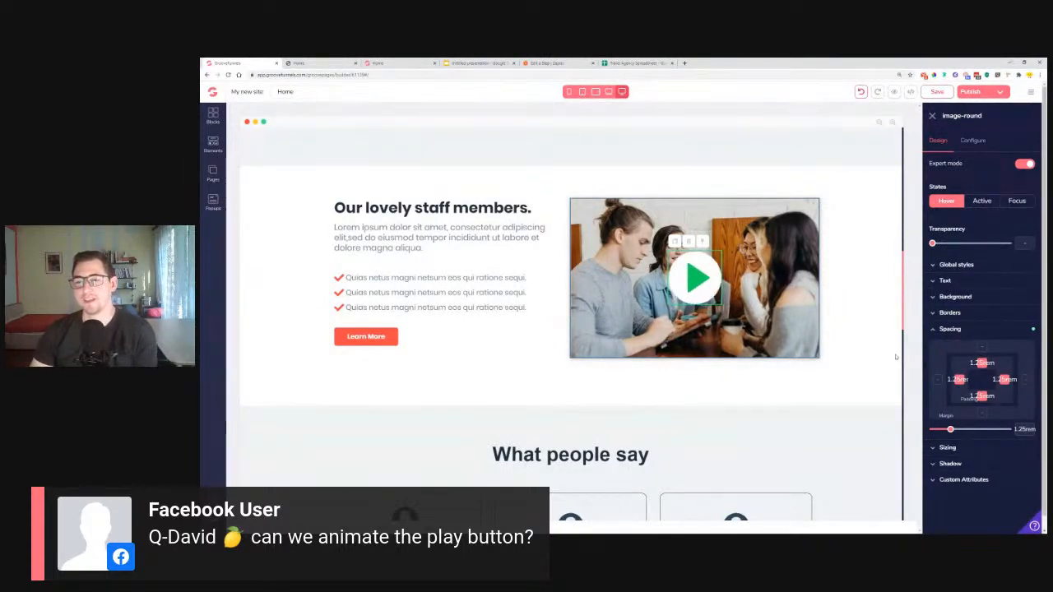
Try the lg shadow on the photo, then set it back to the standard shadow
click(962, 331)
click(963, 361)
click(972, 378)
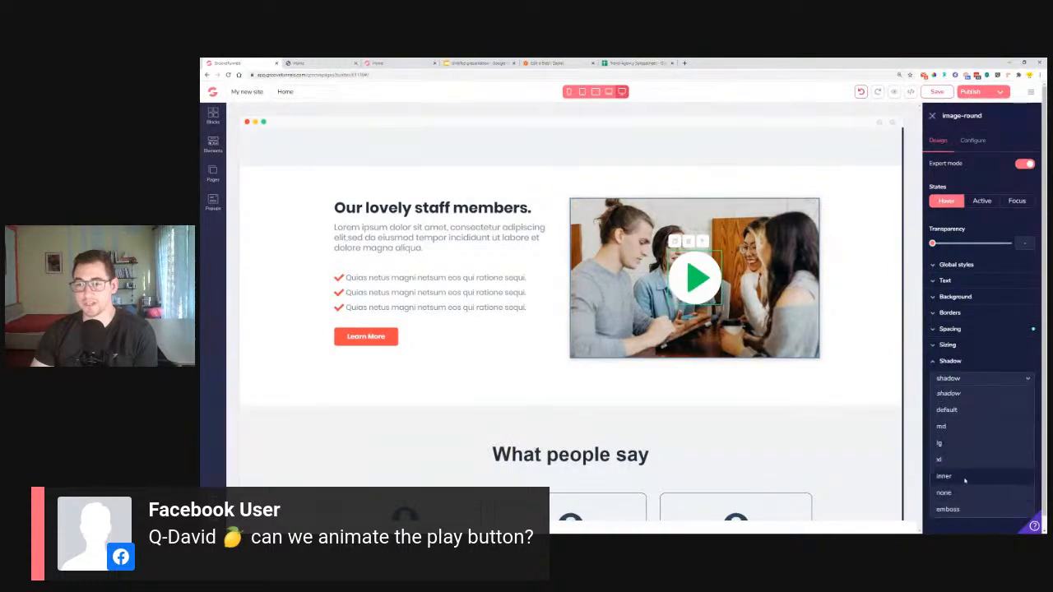
click(958, 442)
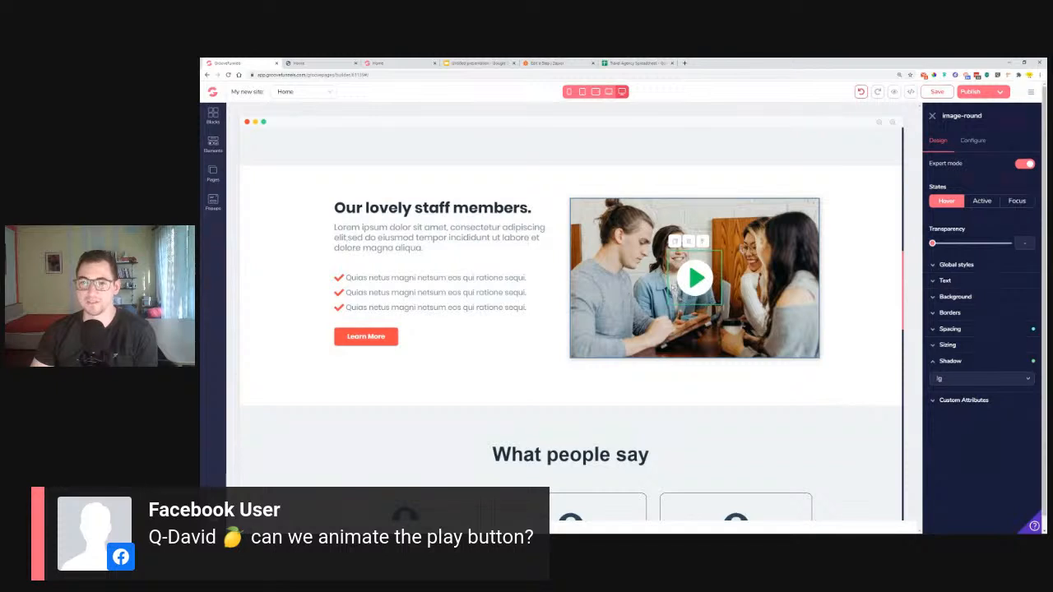
click(980, 382)
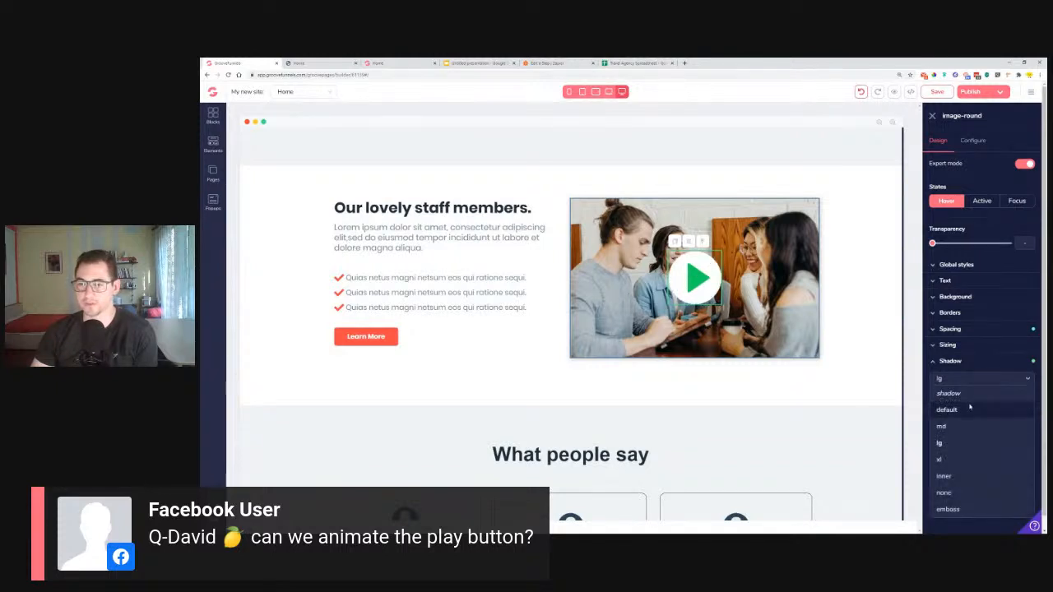
click(954, 411)
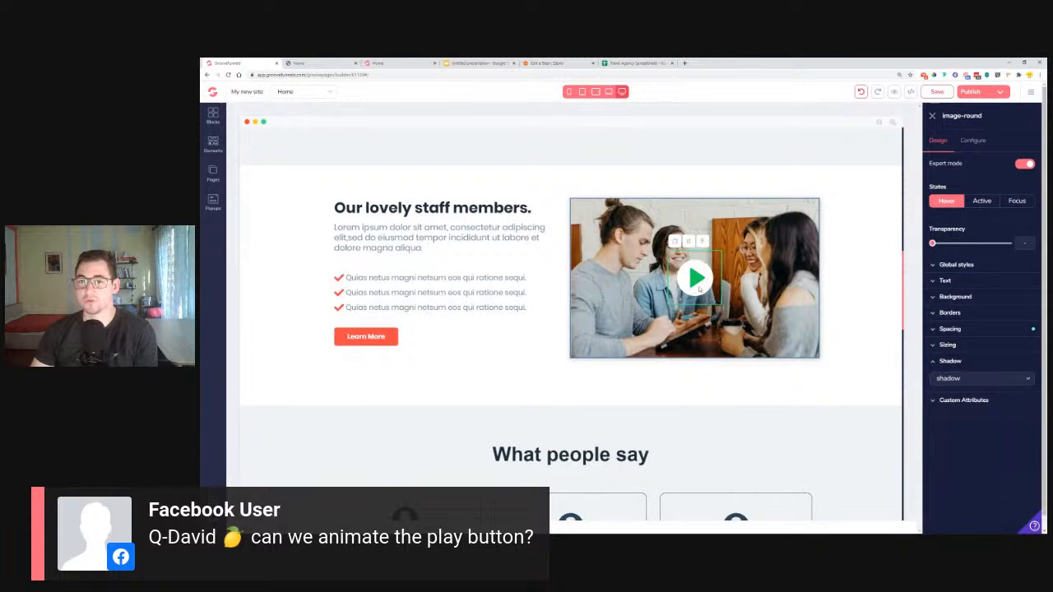
click(854, 344)
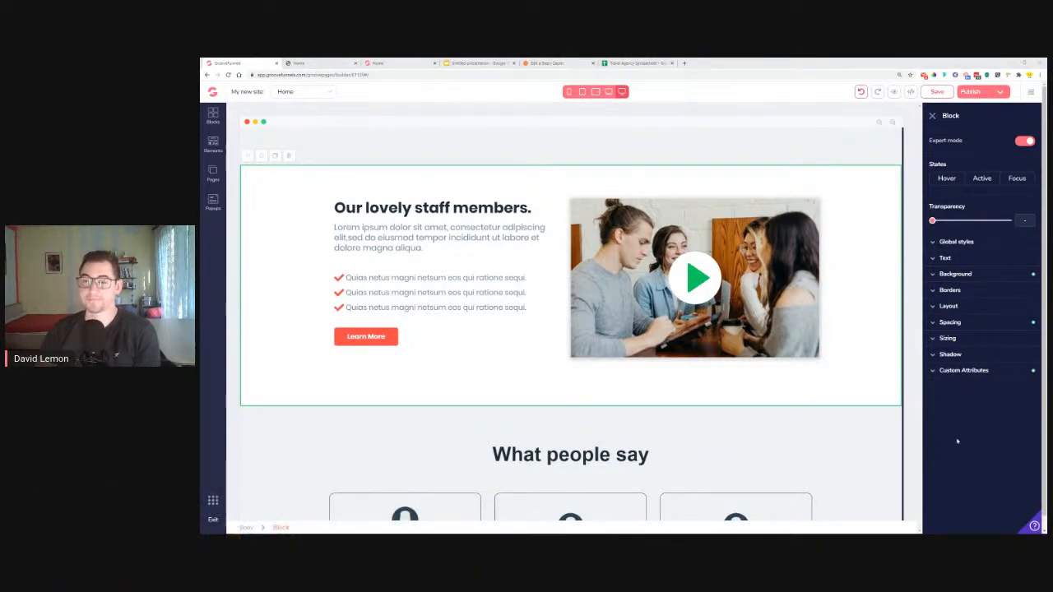
Check the custom attributes of the staff section and photo, then close the style settings panel
click(967, 375)
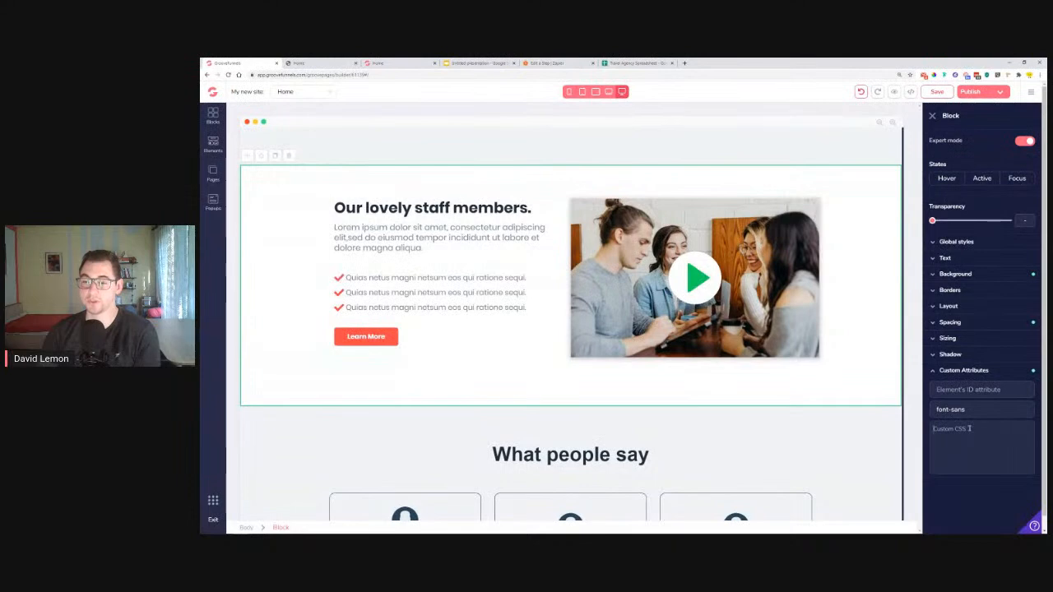
click(706, 280)
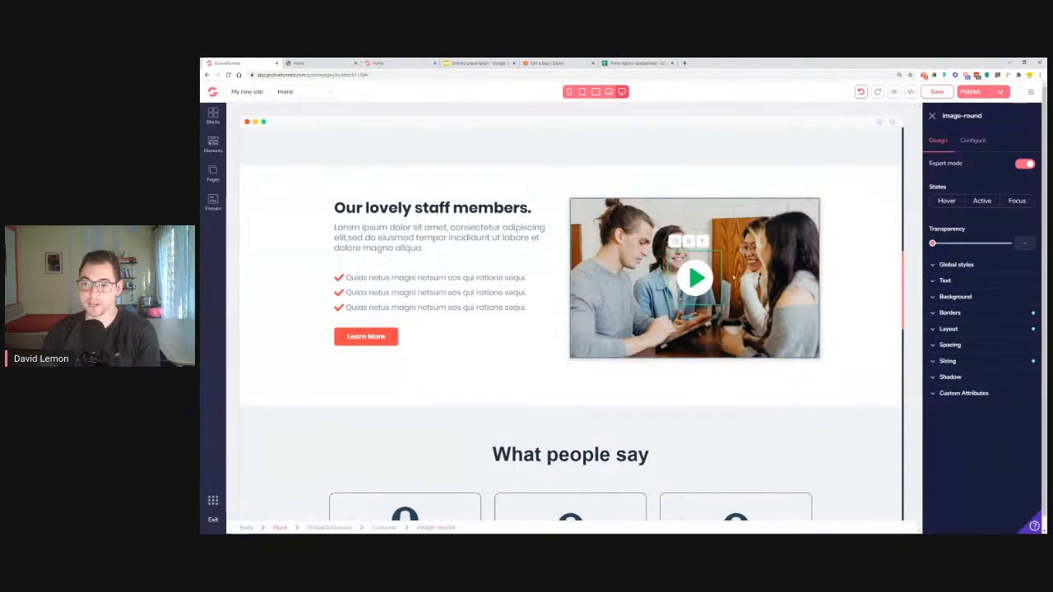
click(970, 393)
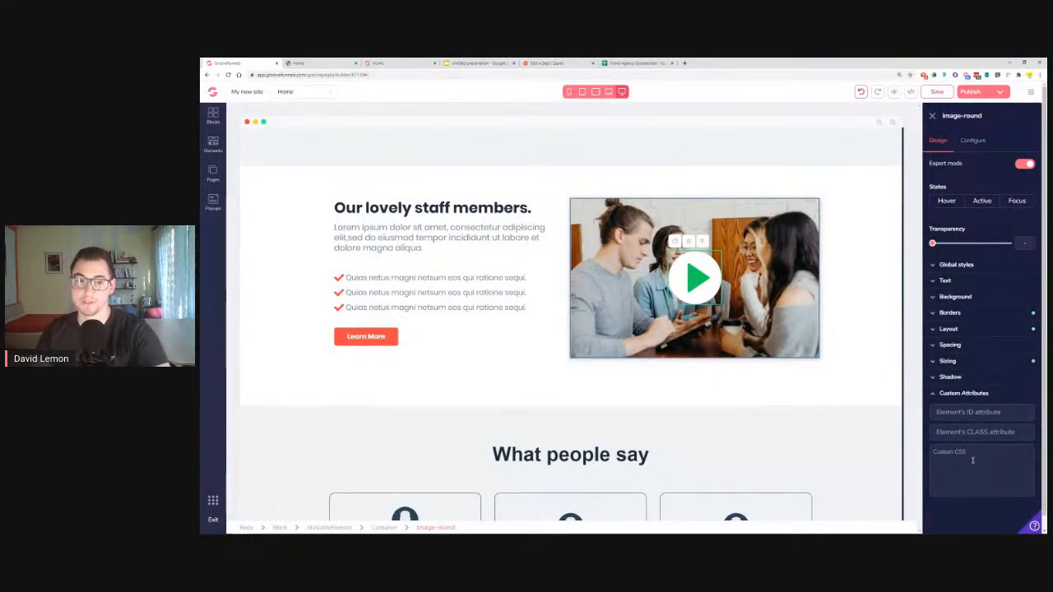
click(931, 116)
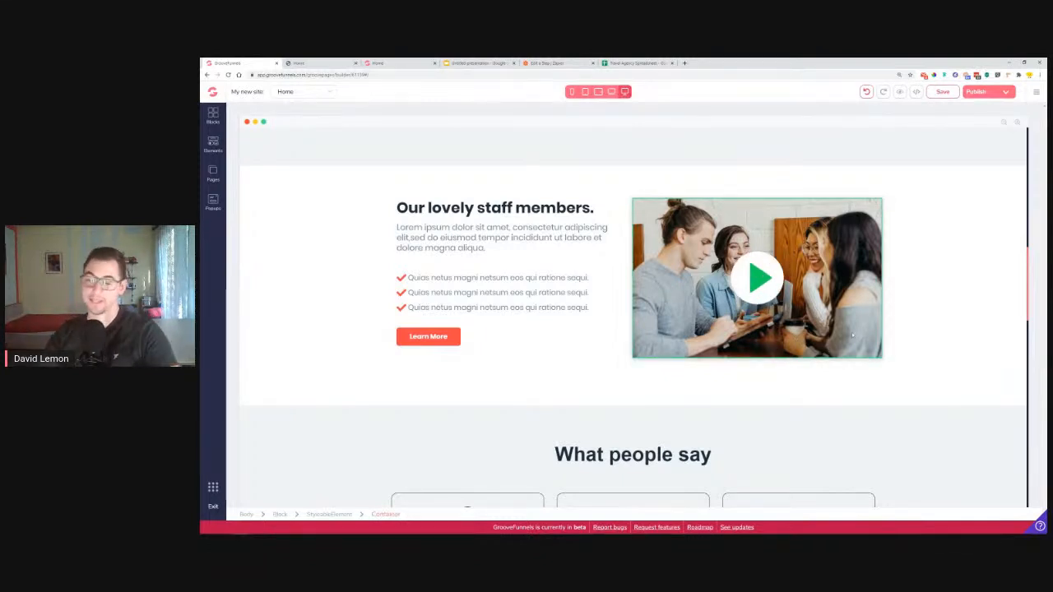
Select the first What people say card's avatar and compare it against the live and template pages
scroll(869, 312, down, 3)
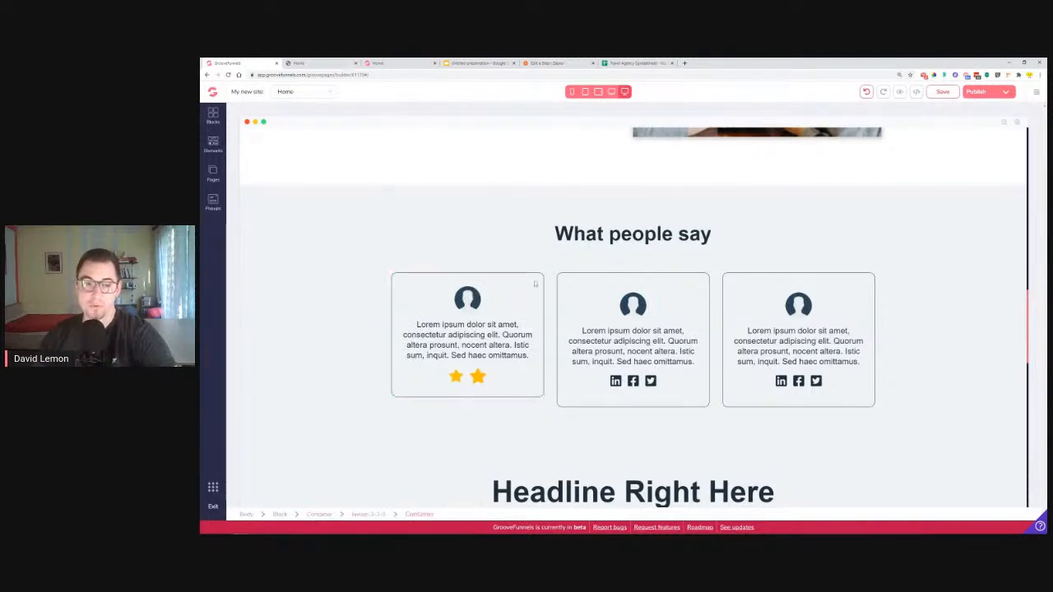
click(467, 301)
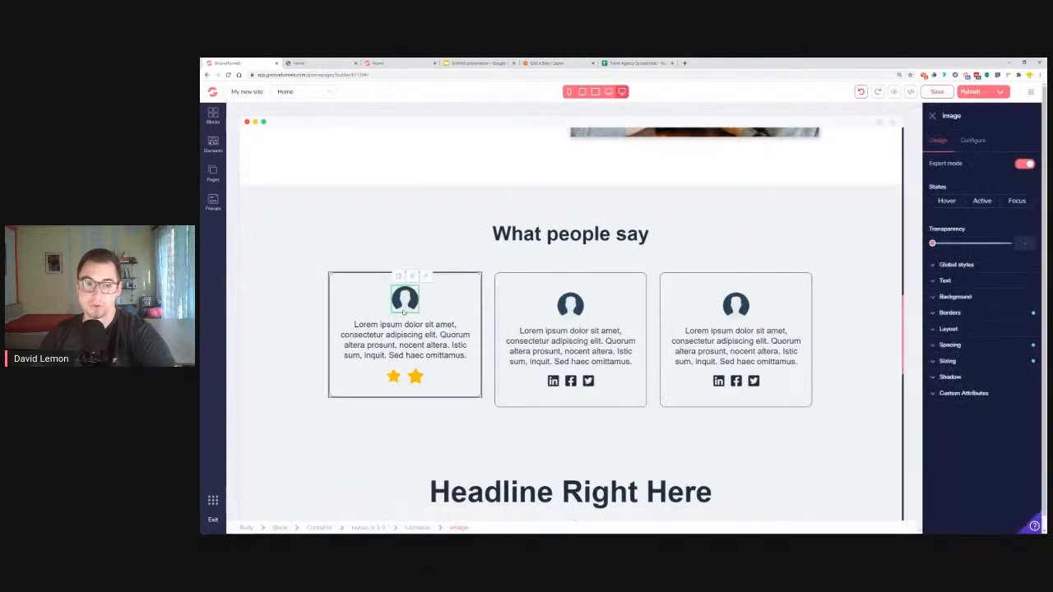
click(301, 63)
scroll(621, 313, down, 5)
scroll(621, 313, up, 4)
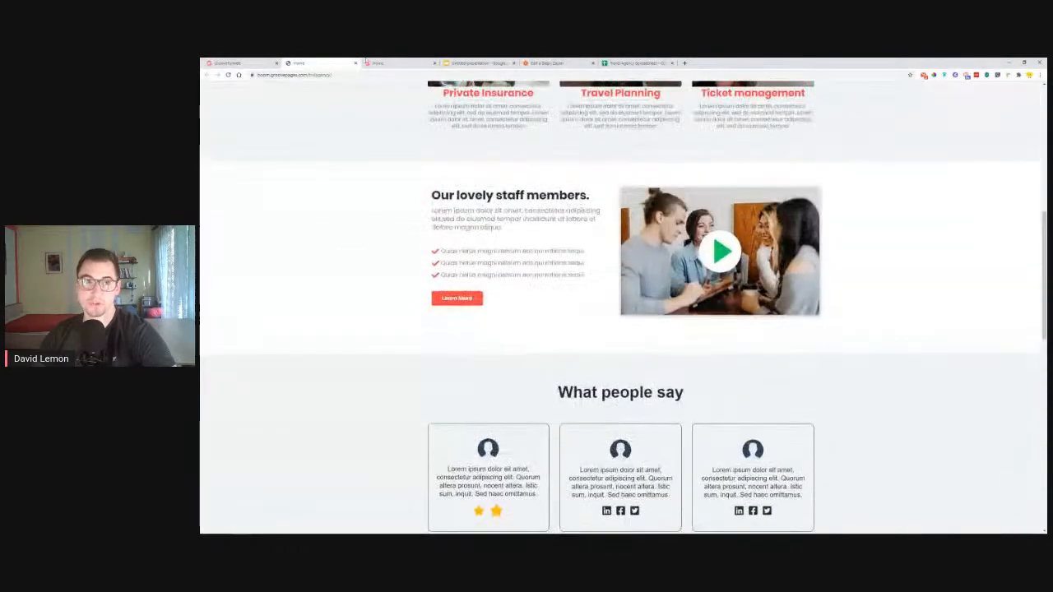
key(ctrl+Tab)
scroll(408, 337, down, 3)
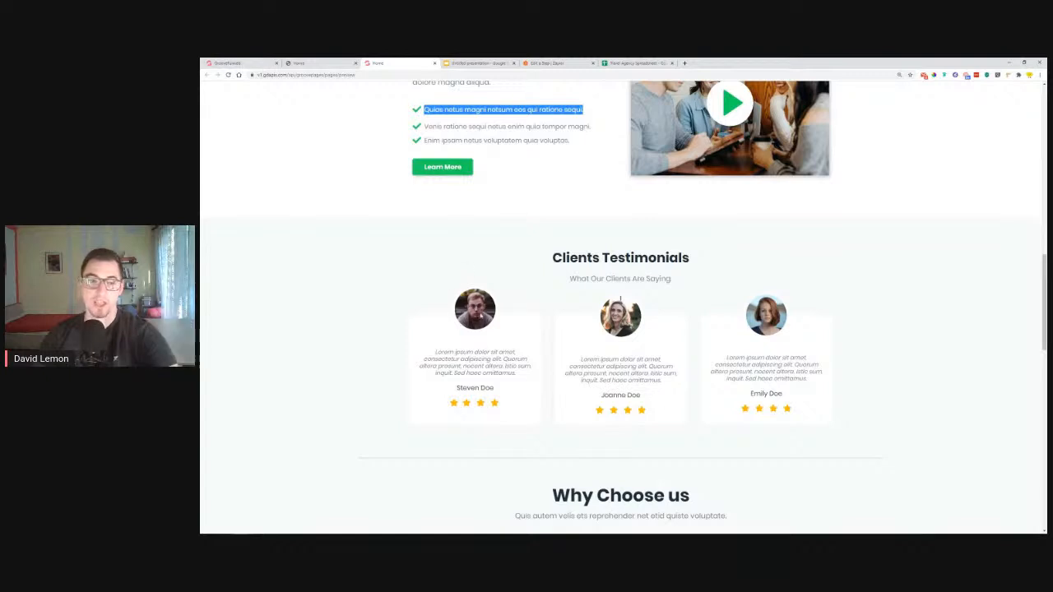
click(318, 65)
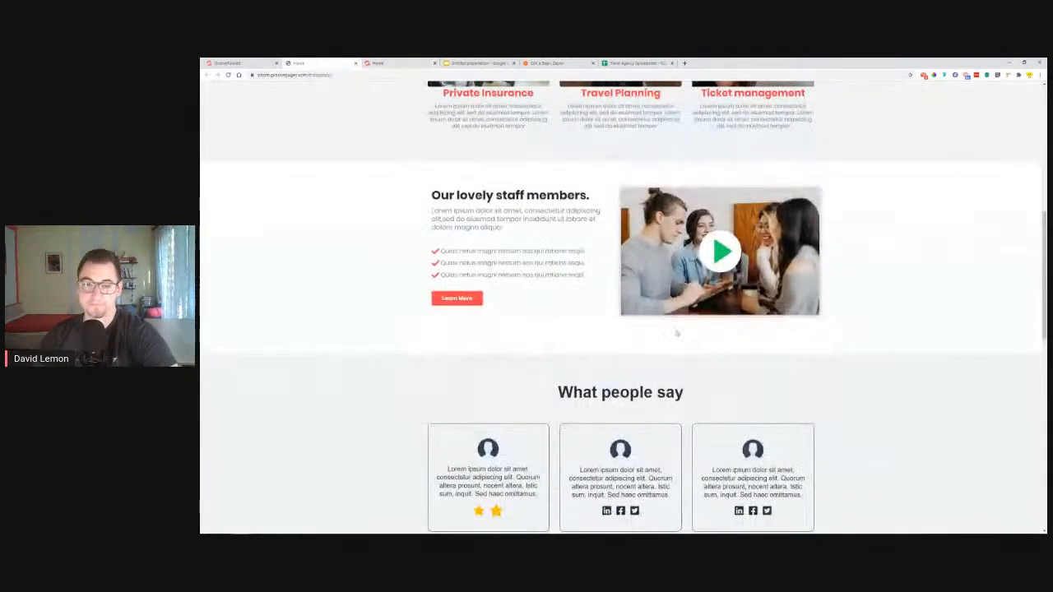
scroll(508, 437, down, 3)
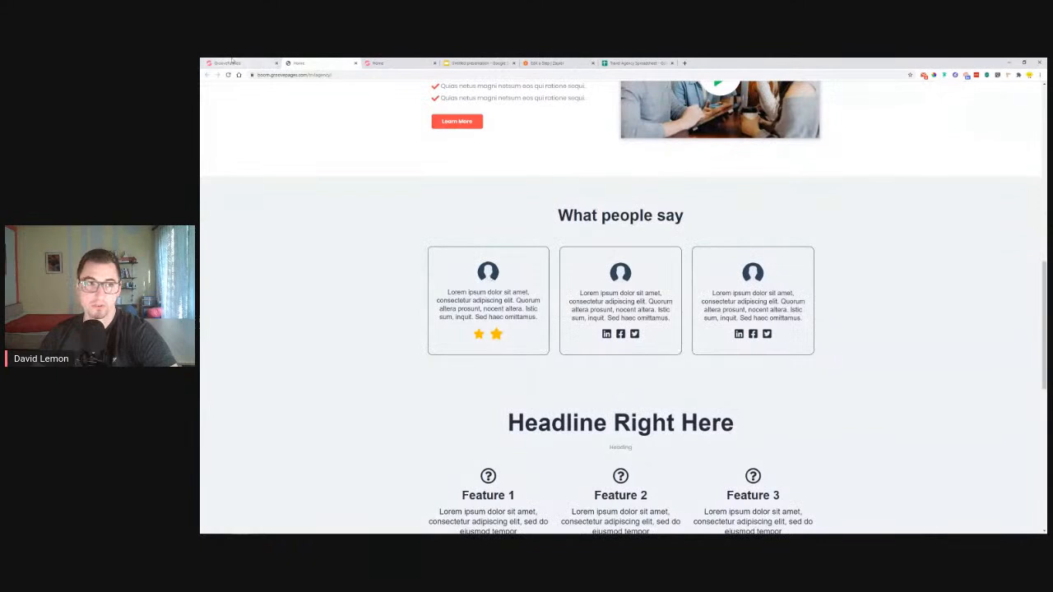
click(237, 64)
Give the first testimonial avatar a negative top margin so it overlaps the card's top edge
click(962, 346)
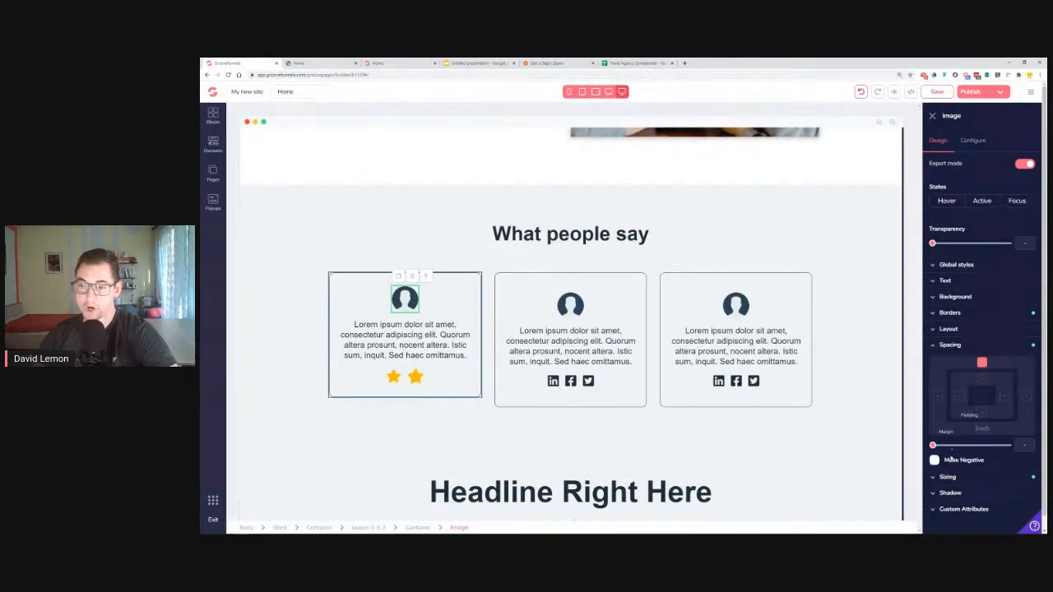
click(934, 461)
drag(933, 445, 1005, 445)
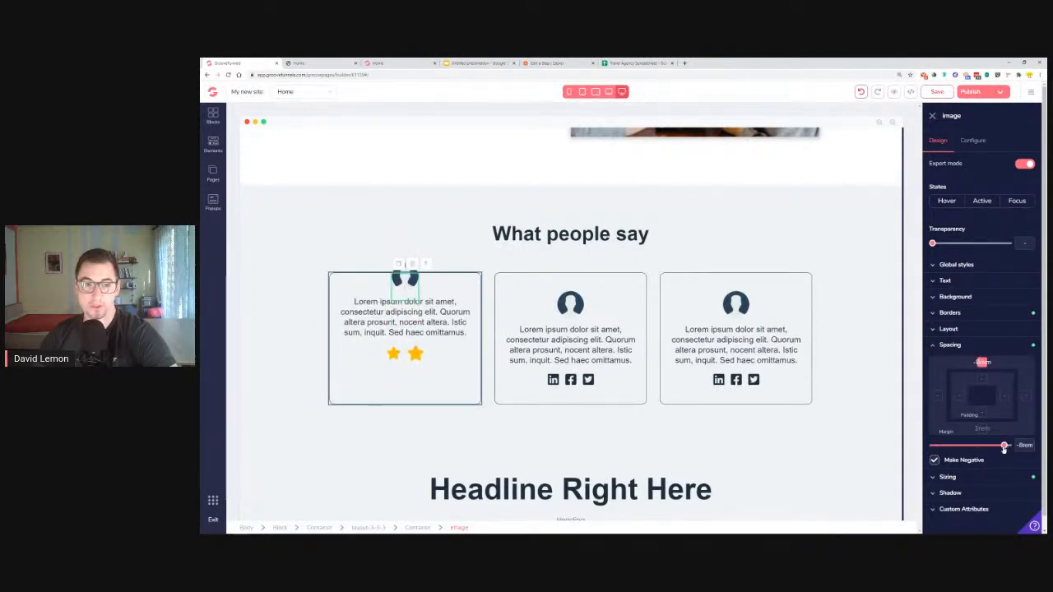
click(371, 268)
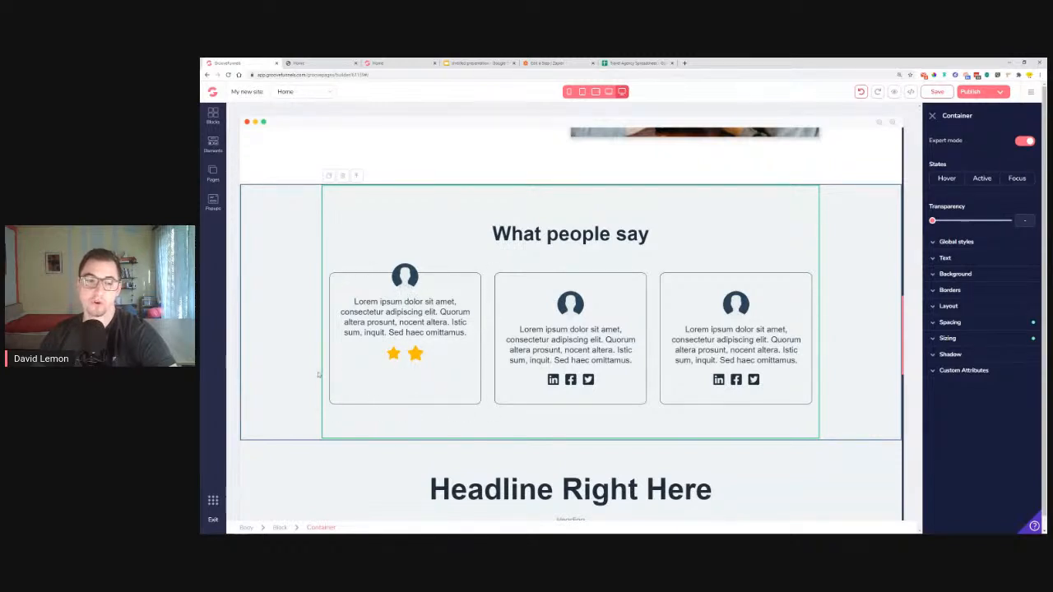
scroll(478, 283, down, 3)
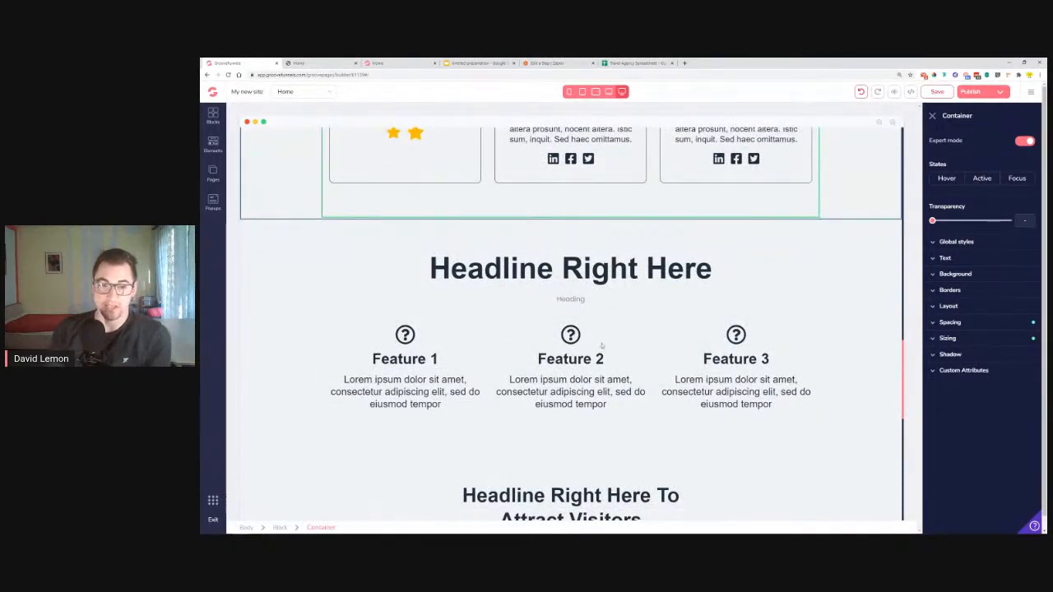
Select the Attract Visitors section and copy the template's 'Are you ready to get to your dream adventure?' headline
scroll(620, 342, down, 1)
scroll(571, 329, down, 3)
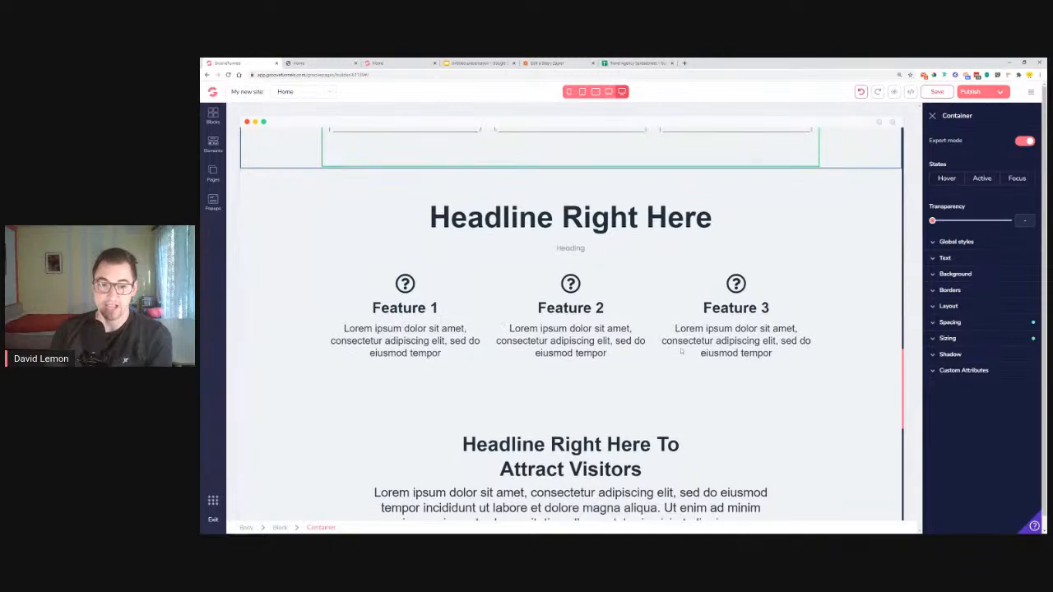
drag(463, 231, 642, 256)
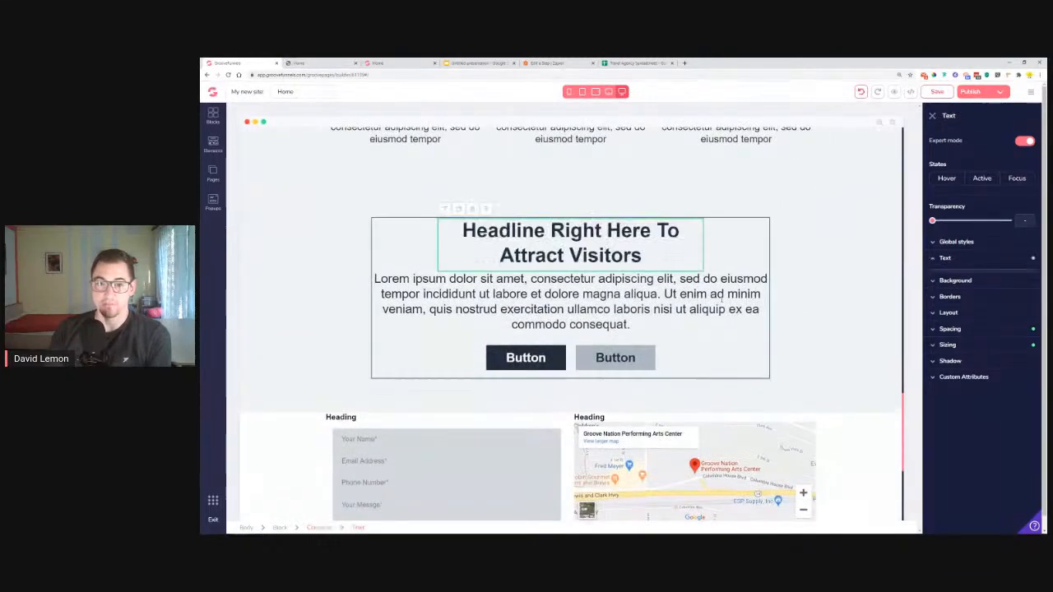
click(292, 293)
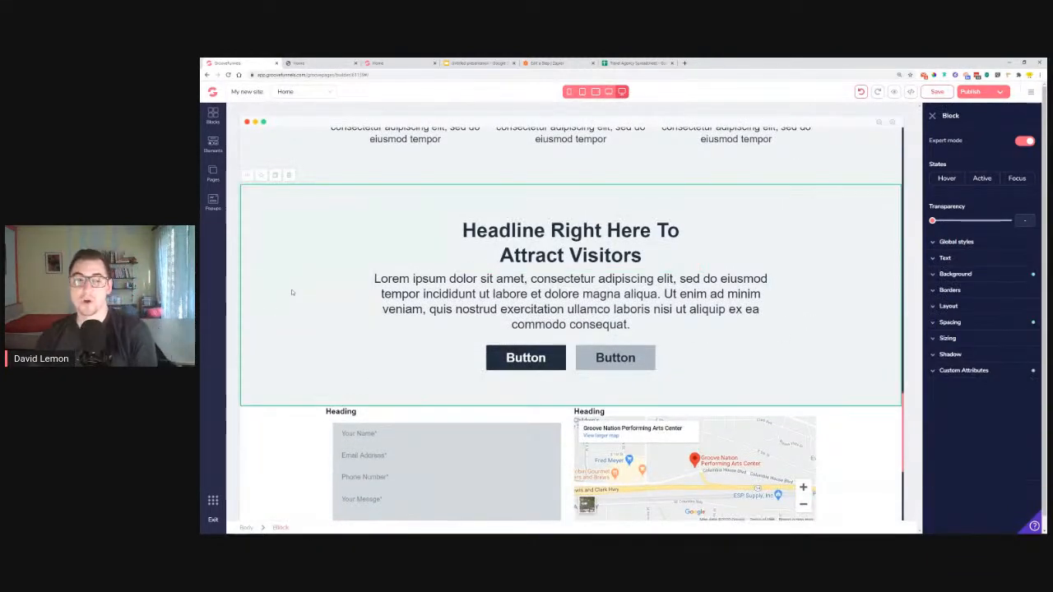
click(399, 62)
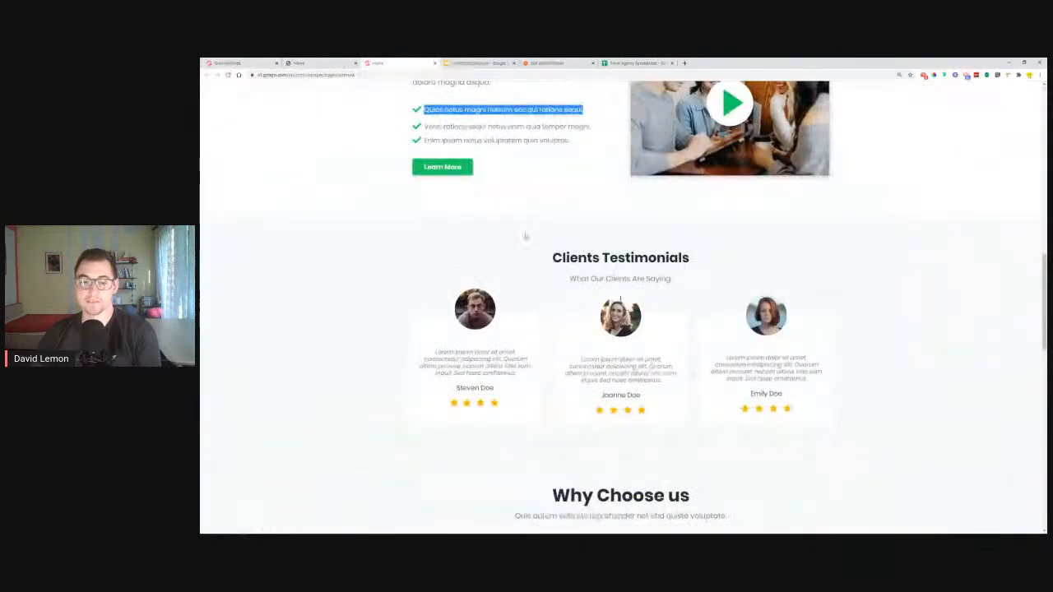
scroll(620, 329, down, 6)
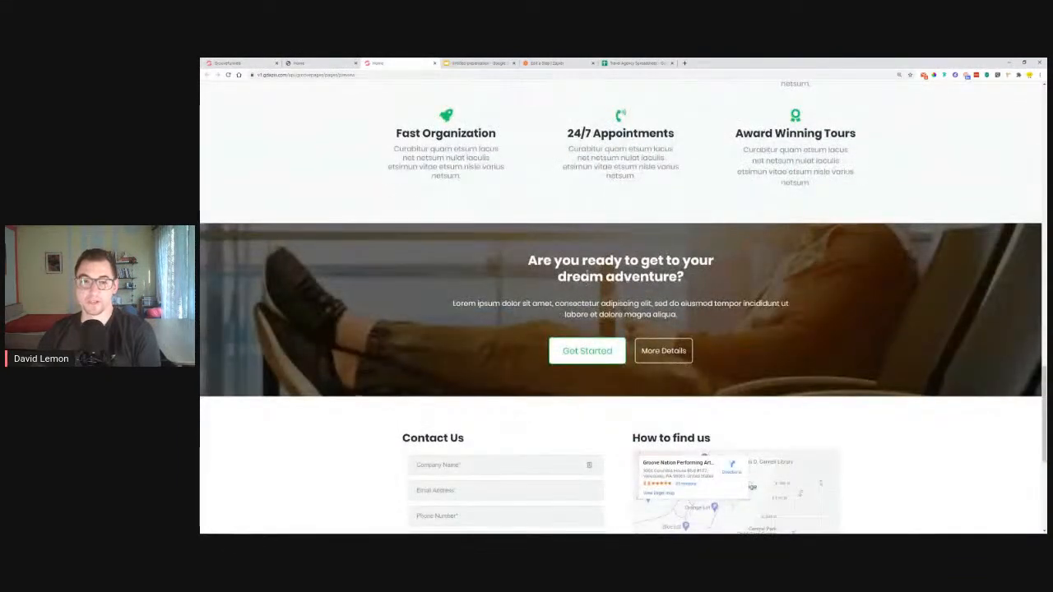
drag(516, 260, 683, 281)
right_click(677, 277)
click(700, 282)
click(238, 63)
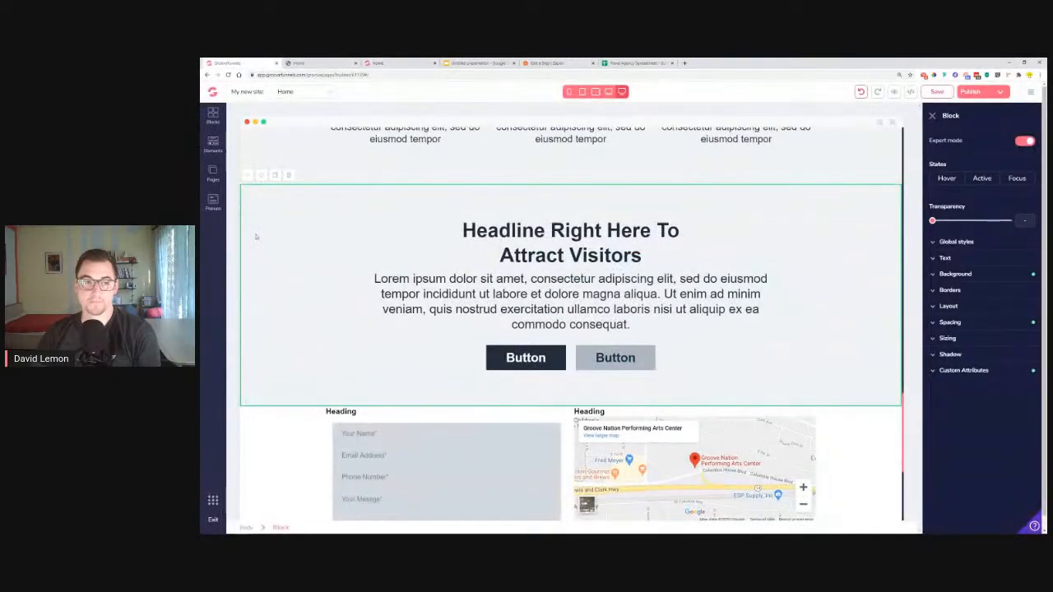
Set the airplane travel photo as the Attract Visitors section's background image
click(955, 274)
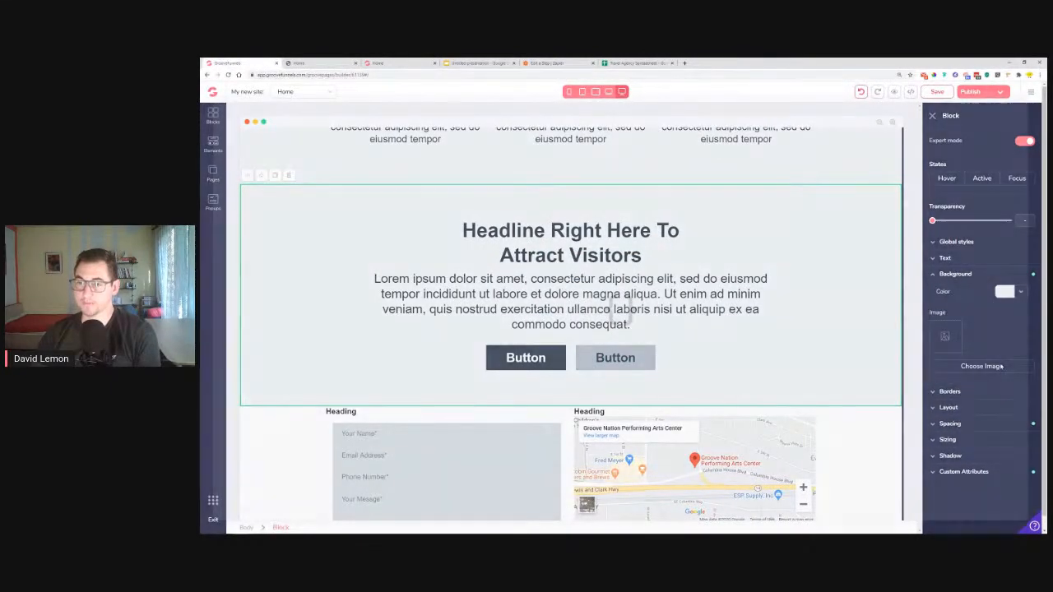
click(983, 366)
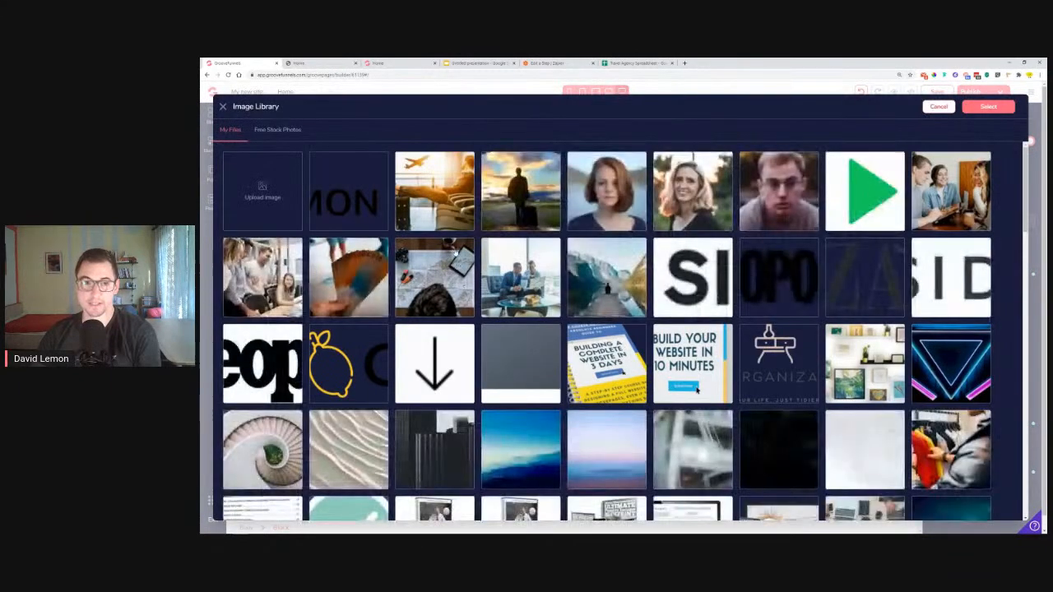
click(423, 196)
click(990, 108)
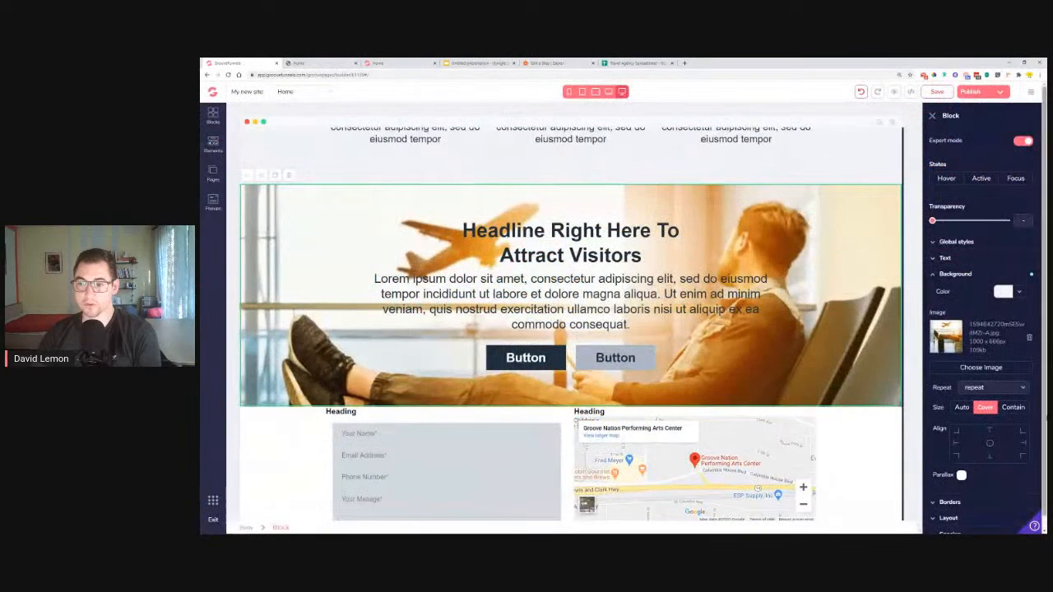
Darken the background with a 50% black overlay and turn on parallax scrolling
click(1020, 293)
click(946, 339)
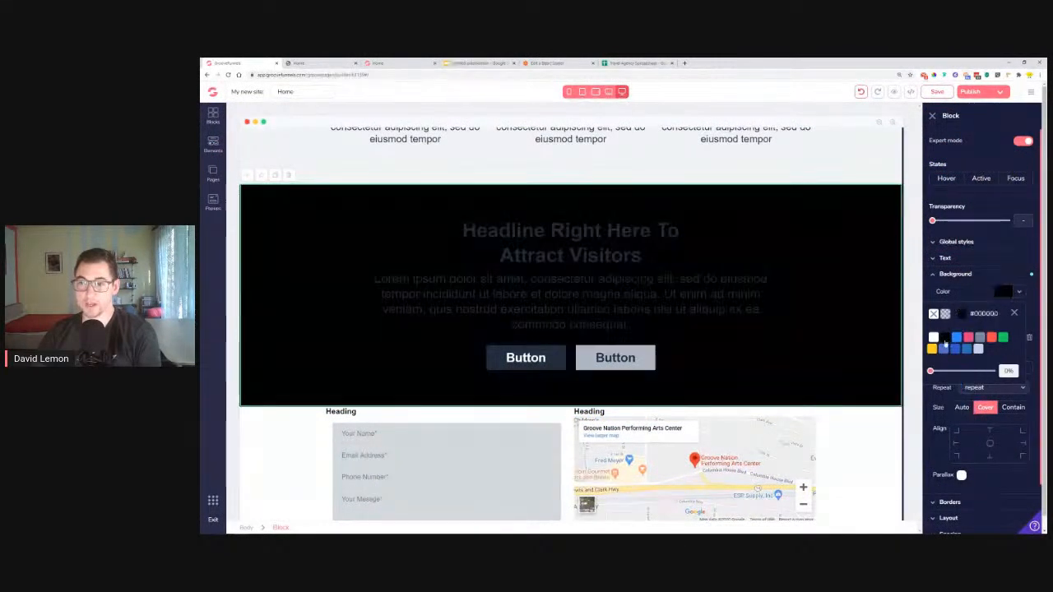
drag(932, 372, 962, 374)
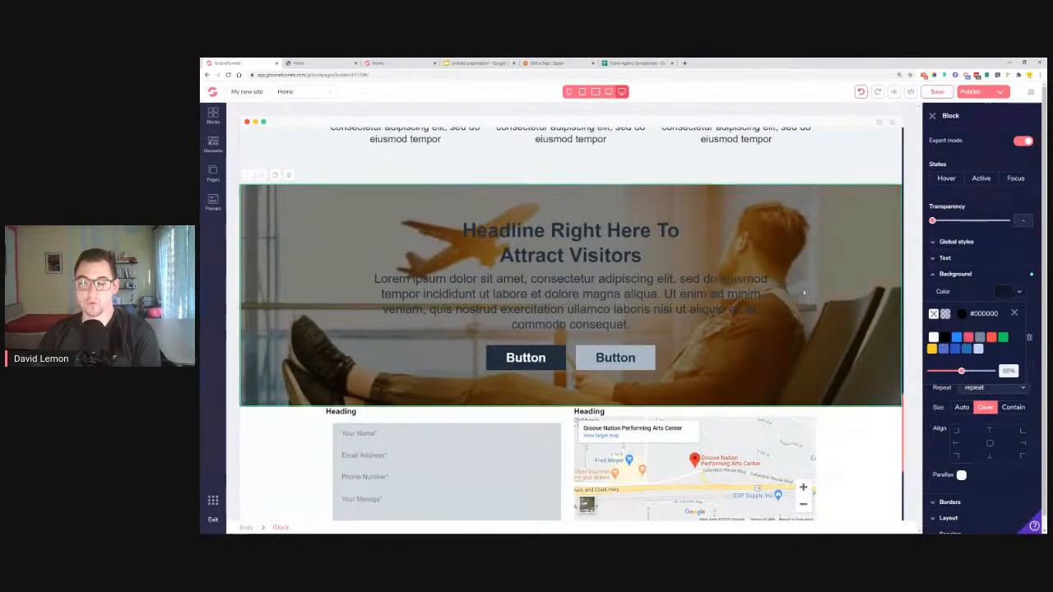
click(617, 233)
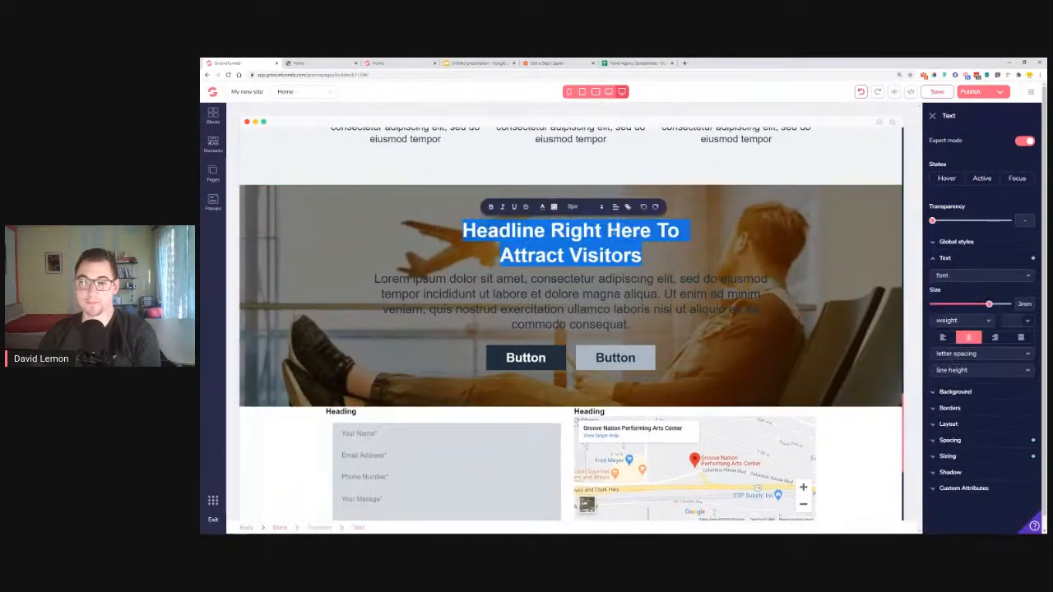
click(868, 274)
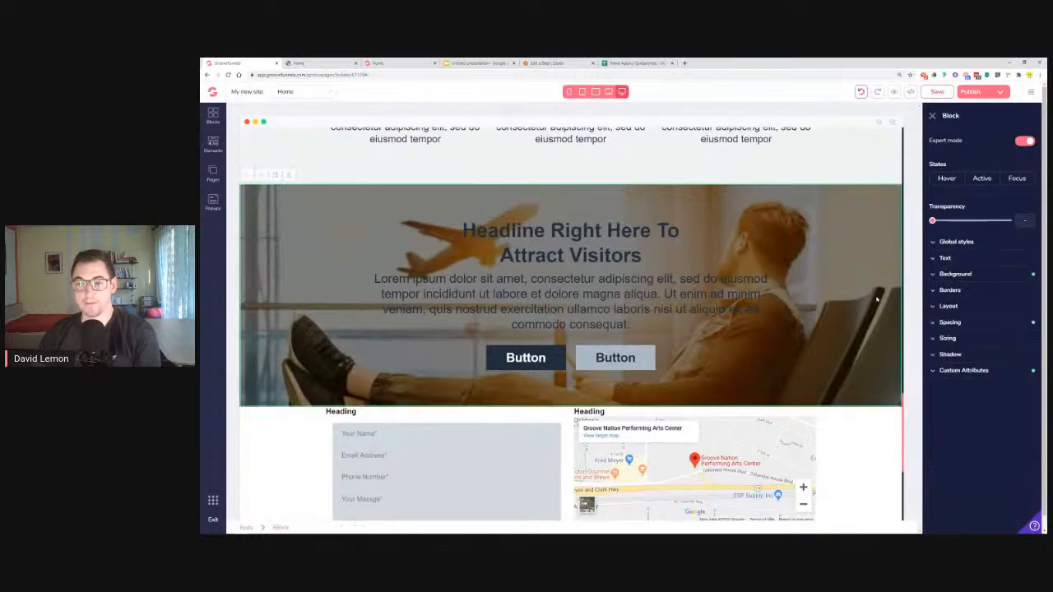
click(984, 283)
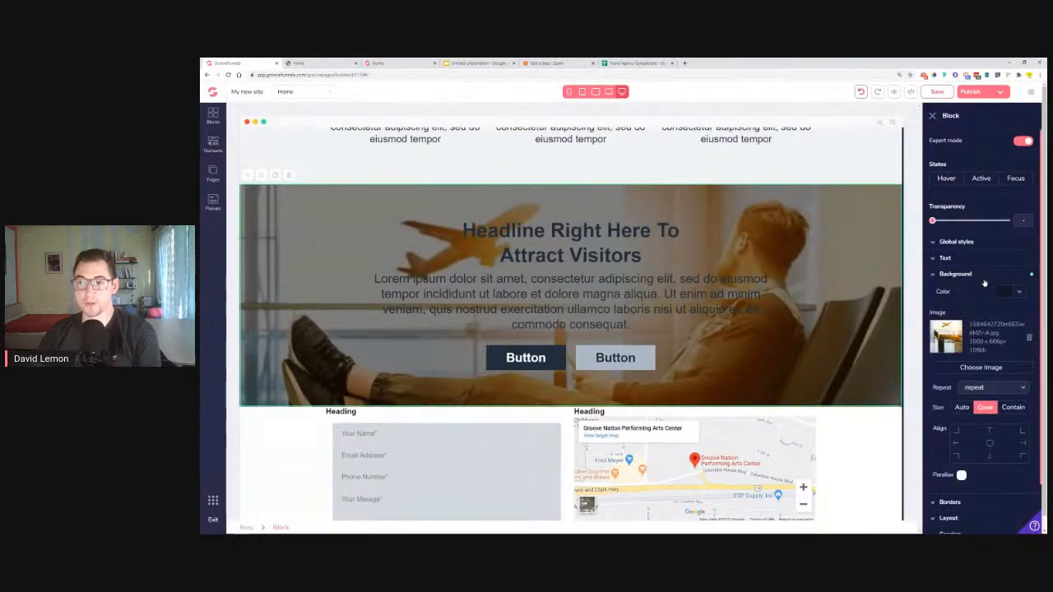
click(962, 475)
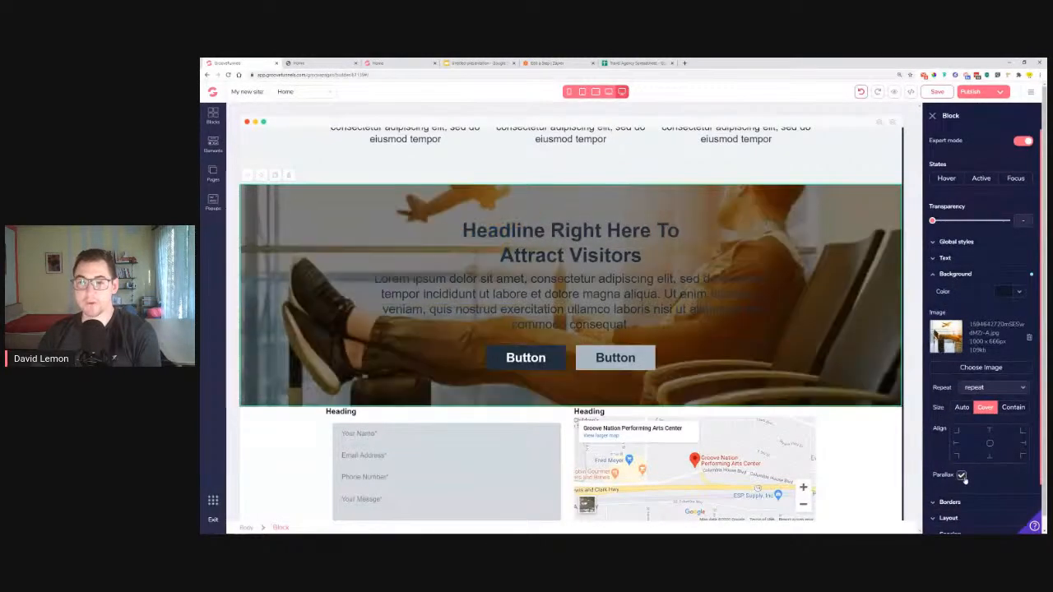
Replace the placeholder headline with 'Are you ready to get to your dream adventure?'
scroll(818, 301, up, 5)
scroll(818, 303, down, 6)
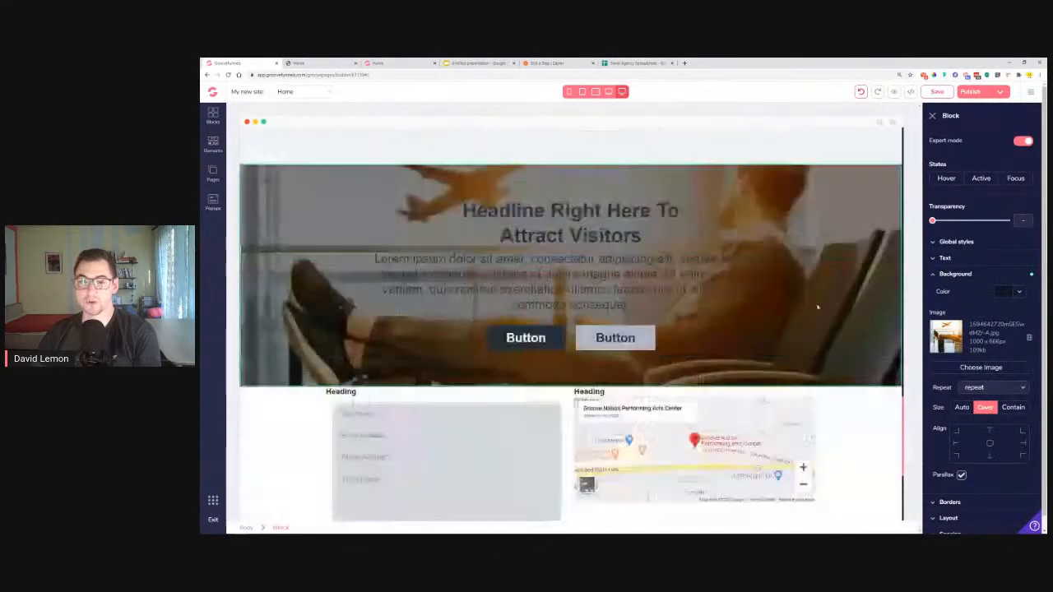
scroll(818, 304, up, 6)
scroll(817, 305, down, 5)
scroll(818, 306, up, 5)
scroll(818, 307, down, 5)
scroll(818, 307, up, 3)
scroll(818, 307, down, 5)
scroll(818, 307, up, 5)
scroll(818, 307, down, 2)
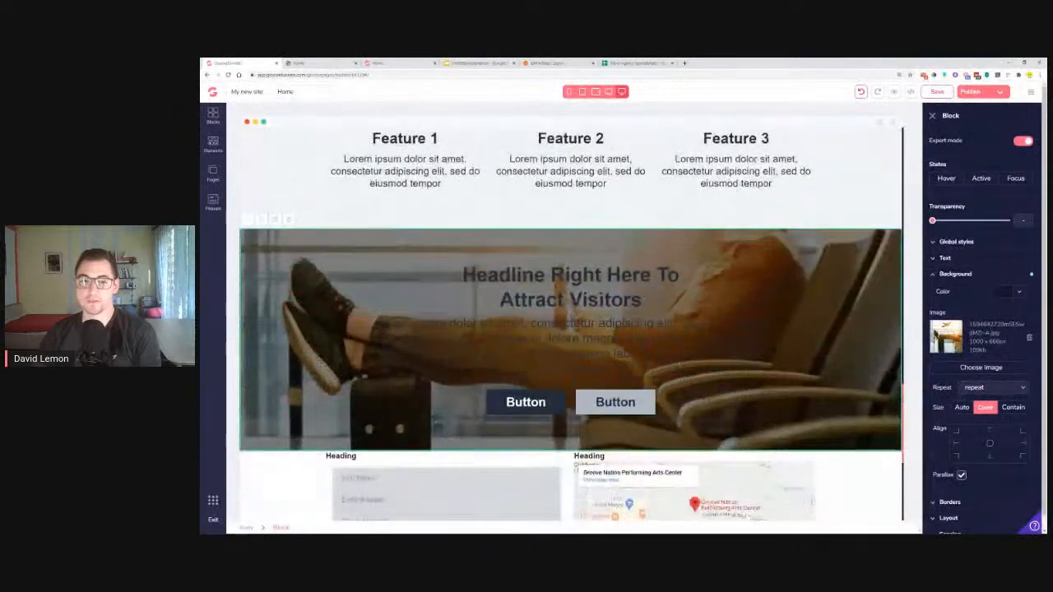
double_click(579, 279)
right_click(579, 279)
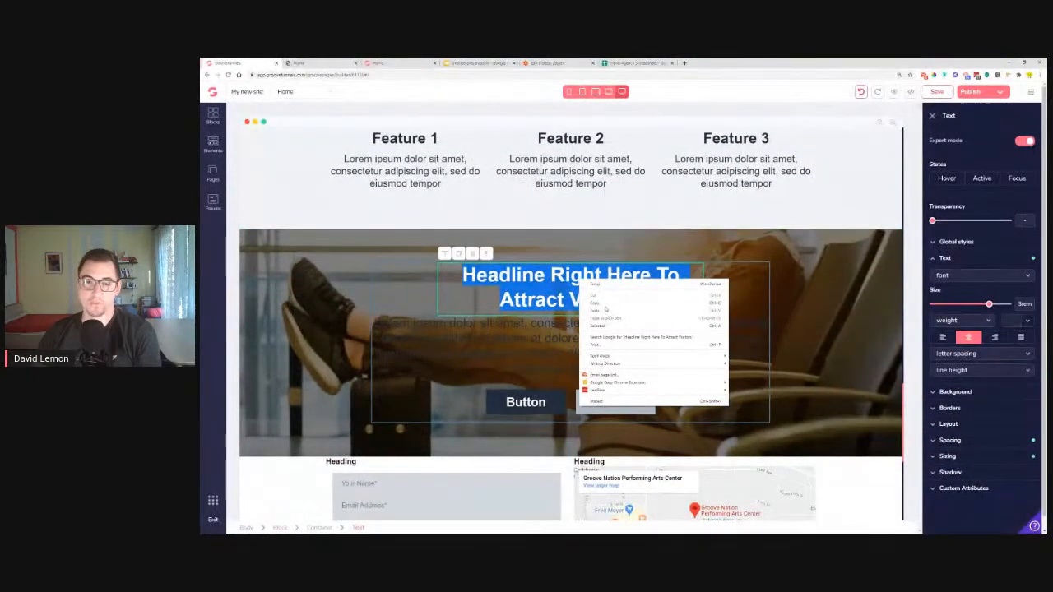
double_click(553, 279)
right_click(553, 279)
triple_click(523, 282)
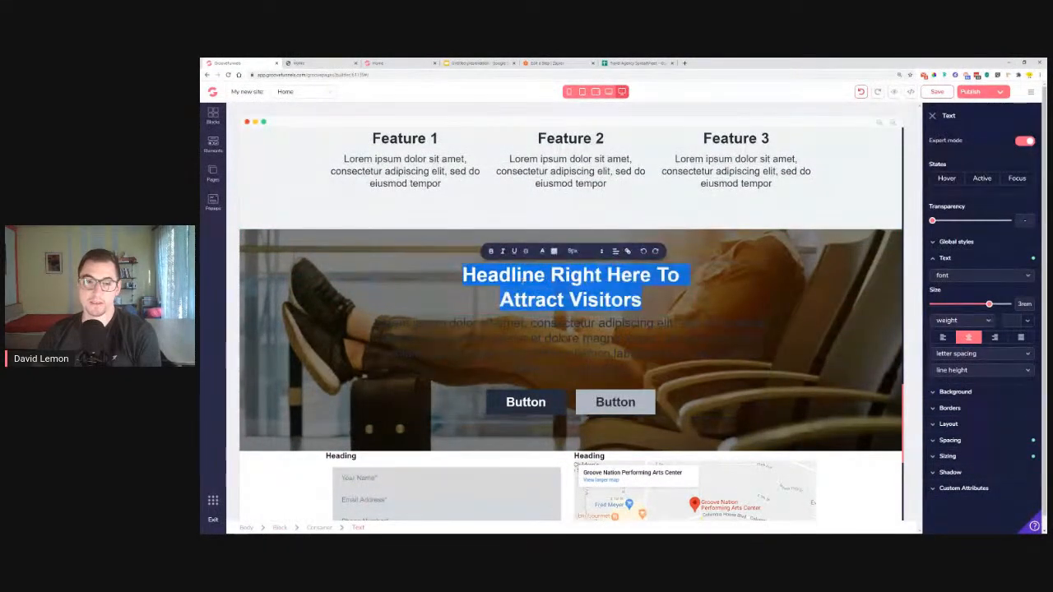
right_click(523, 279)
click(539, 313)
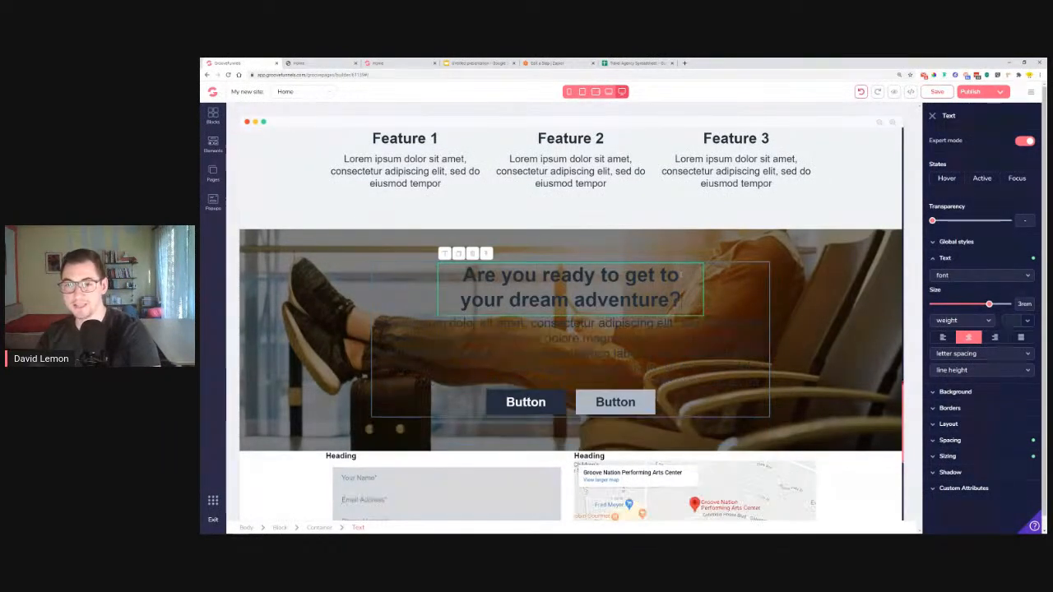
Give the heading the Black section Title global style in white (#FFFFFF)
click(956, 242)
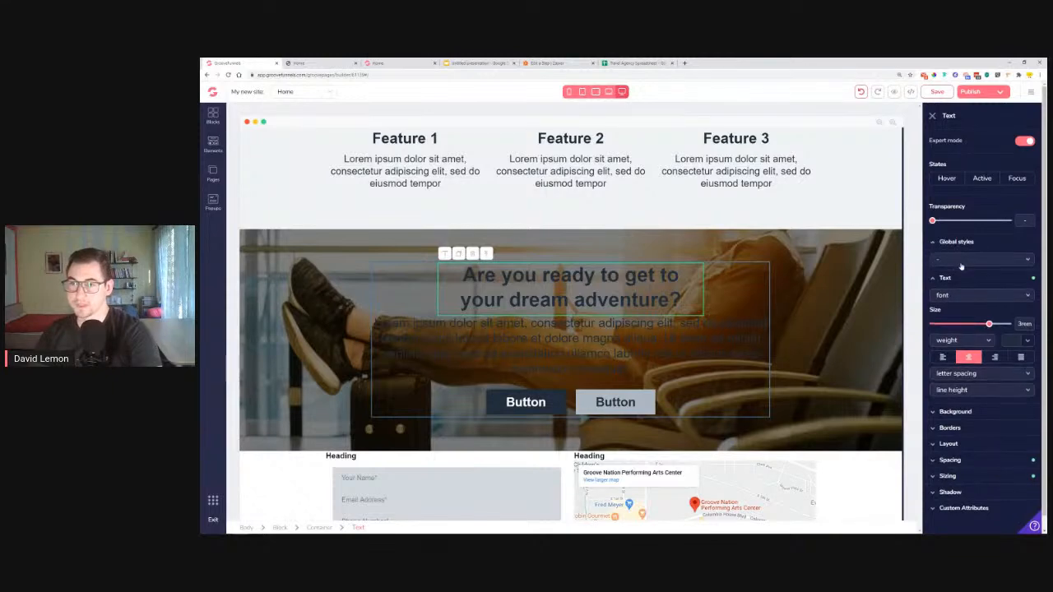
click(979, 259)
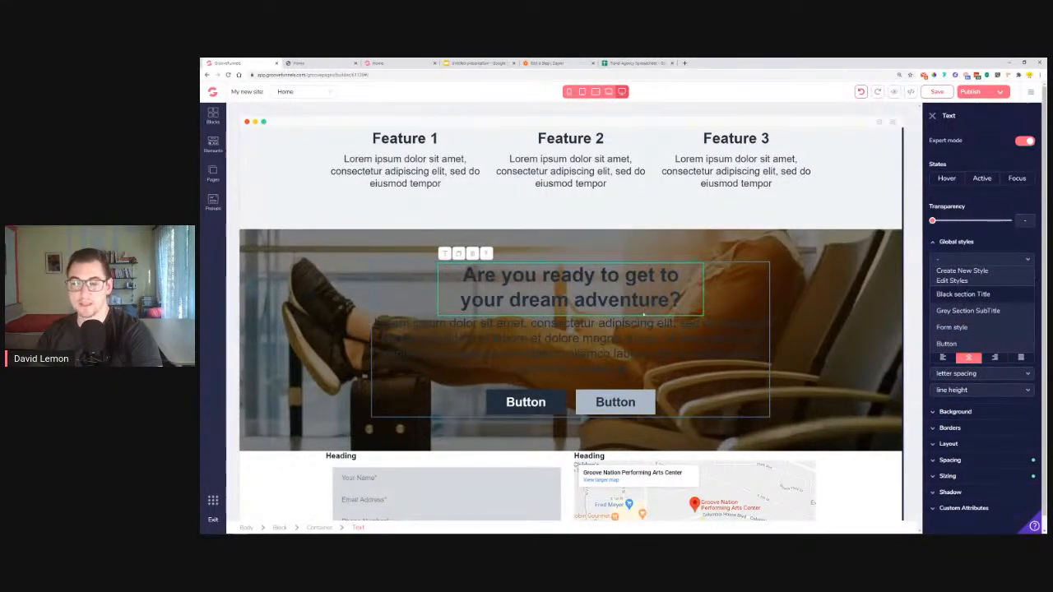
click(963, 293)
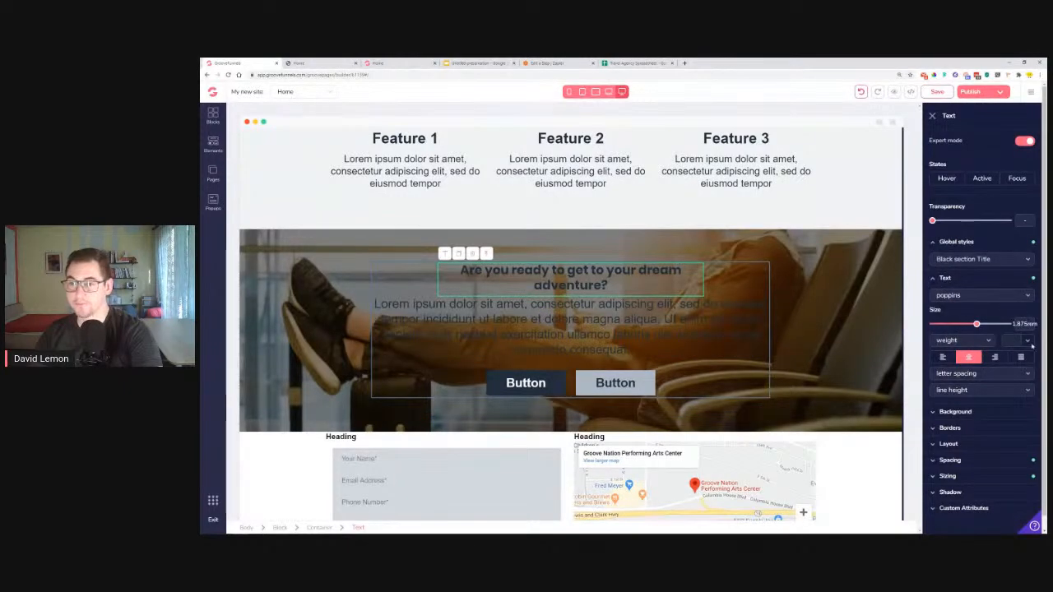
click(1028, 340)
click(941, 387)
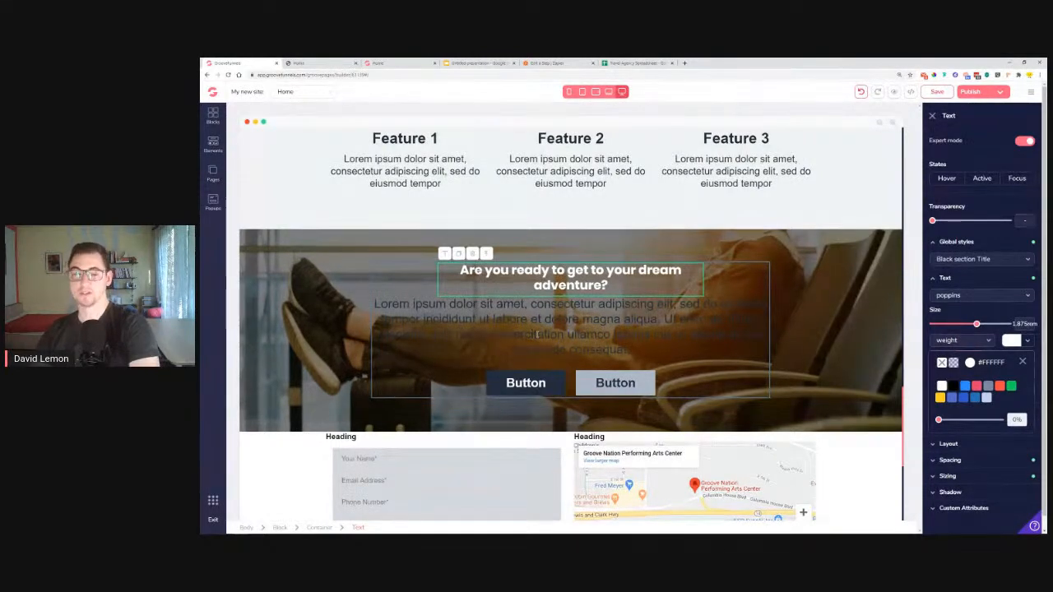
Give the paragraph the Grey Section SubTitle style in white, then view the live page
click(463, 330)
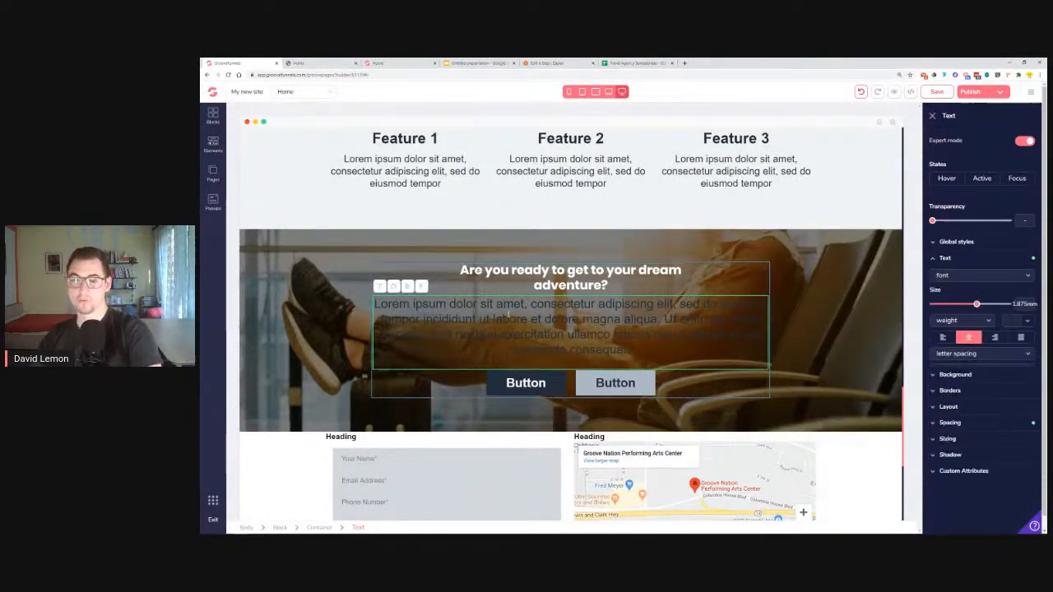
click(974, 260)
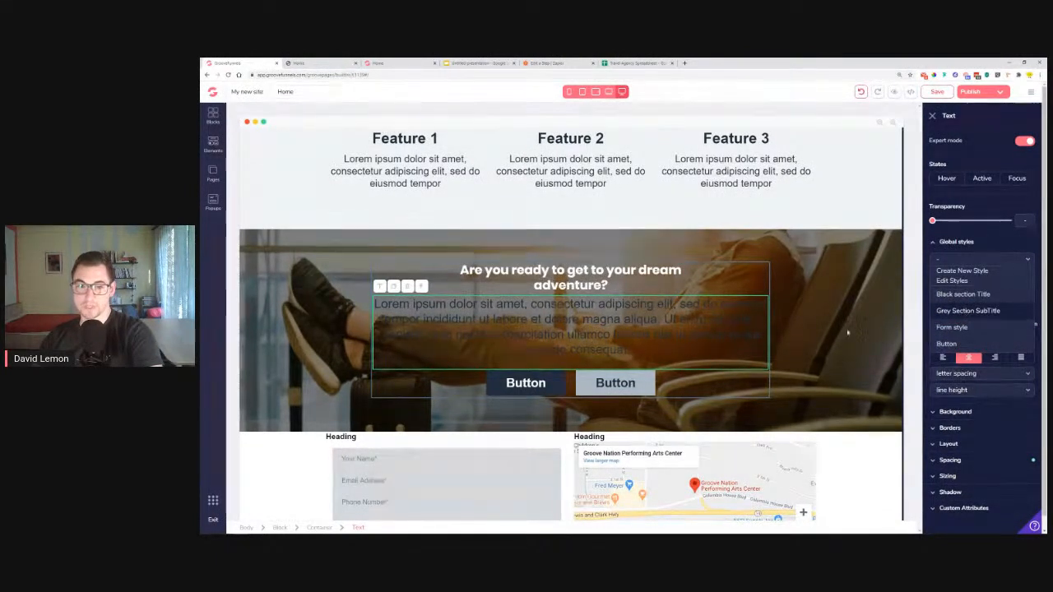
click(968, 310)
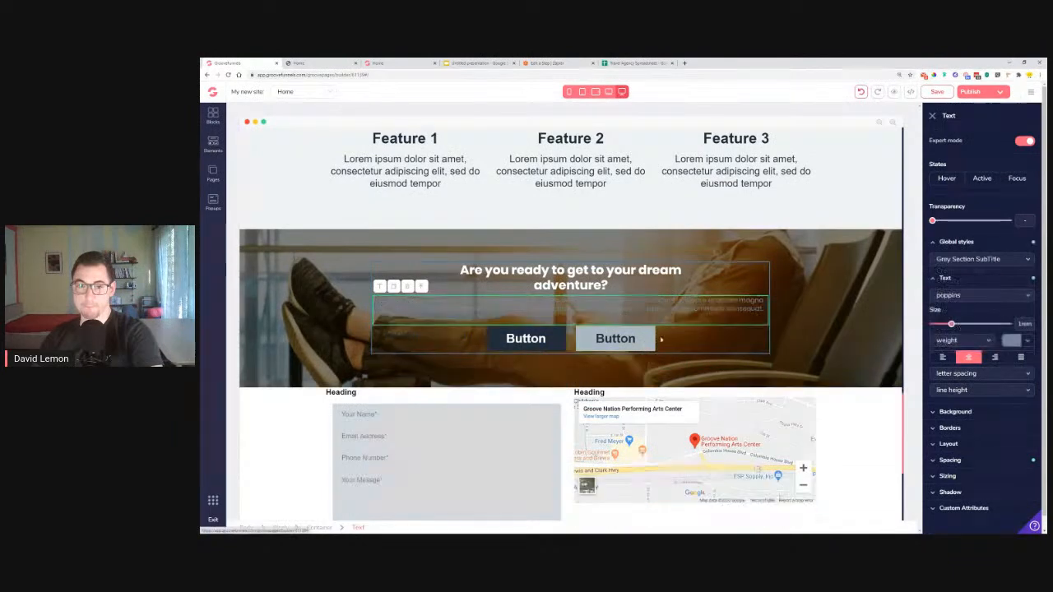
click(1025, 341)
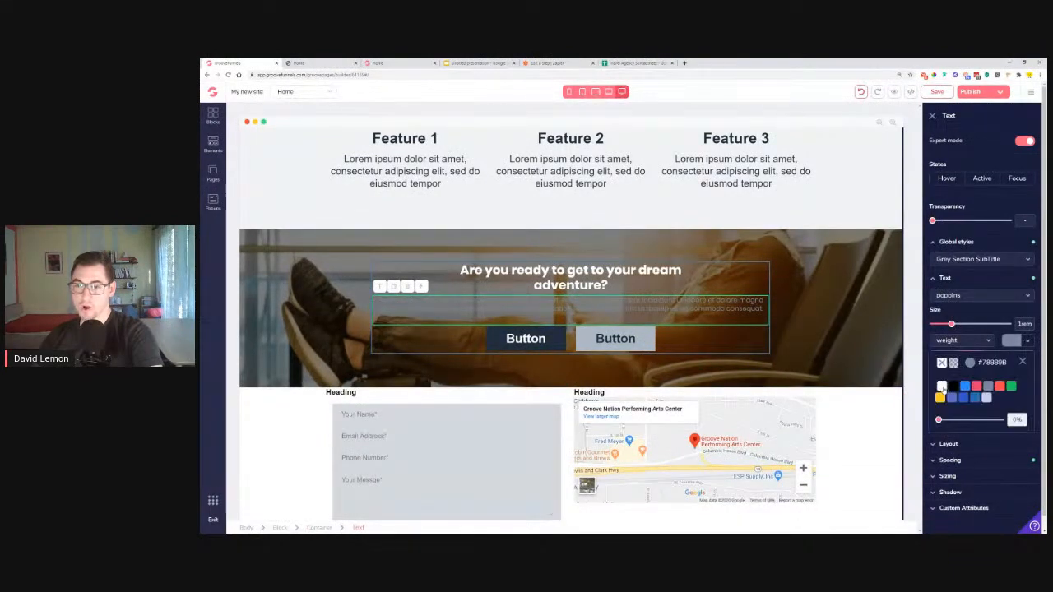
click(942, 386)
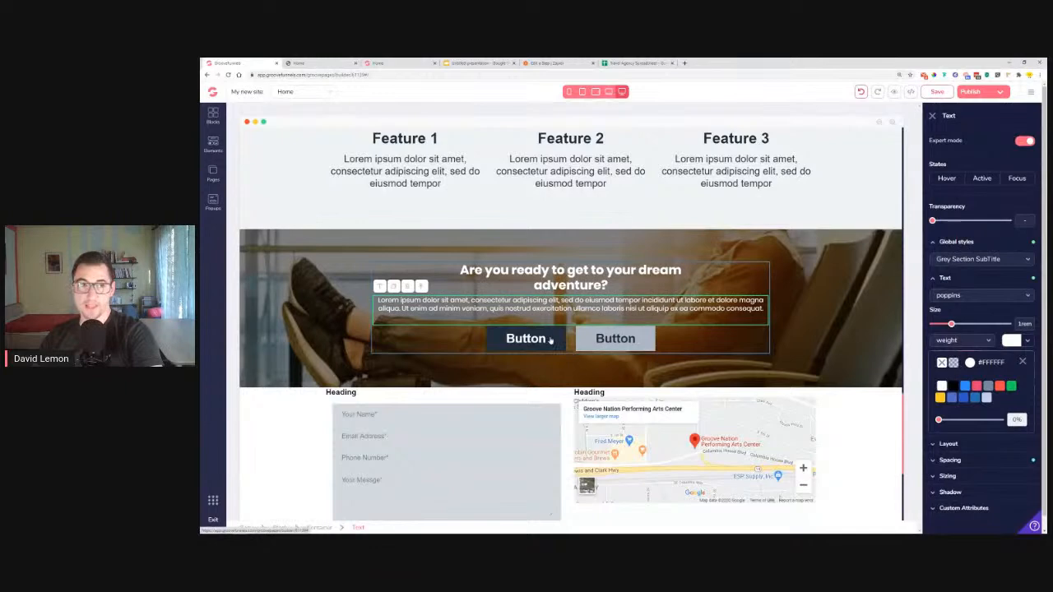
click(325, 61)
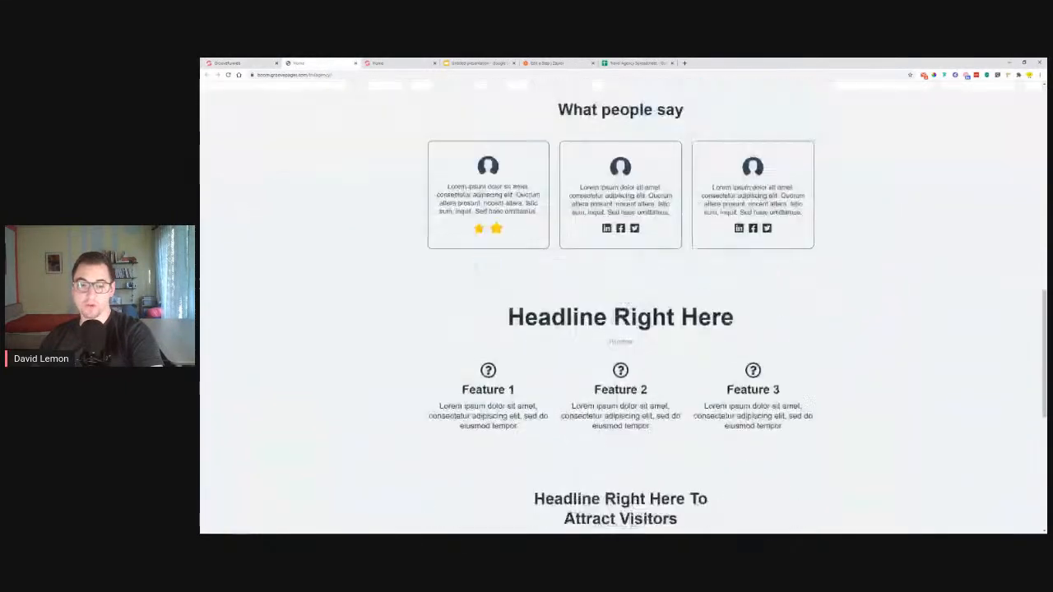
Scroll through the reference travel site's sections to its footer, then go to the Untitled presentation
click(398, 62)
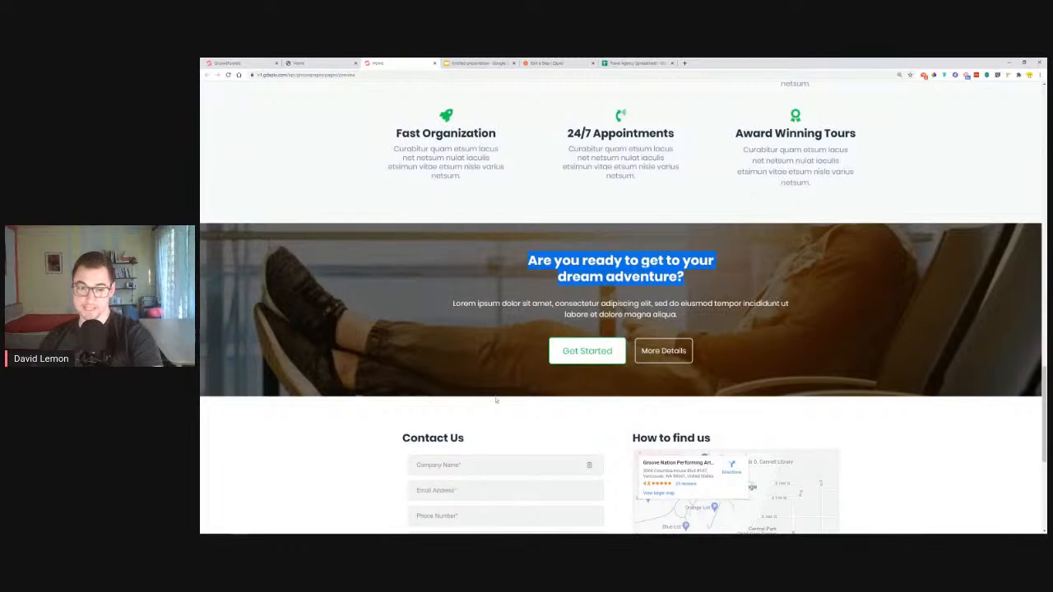
scroll(426, 369, down, 5)
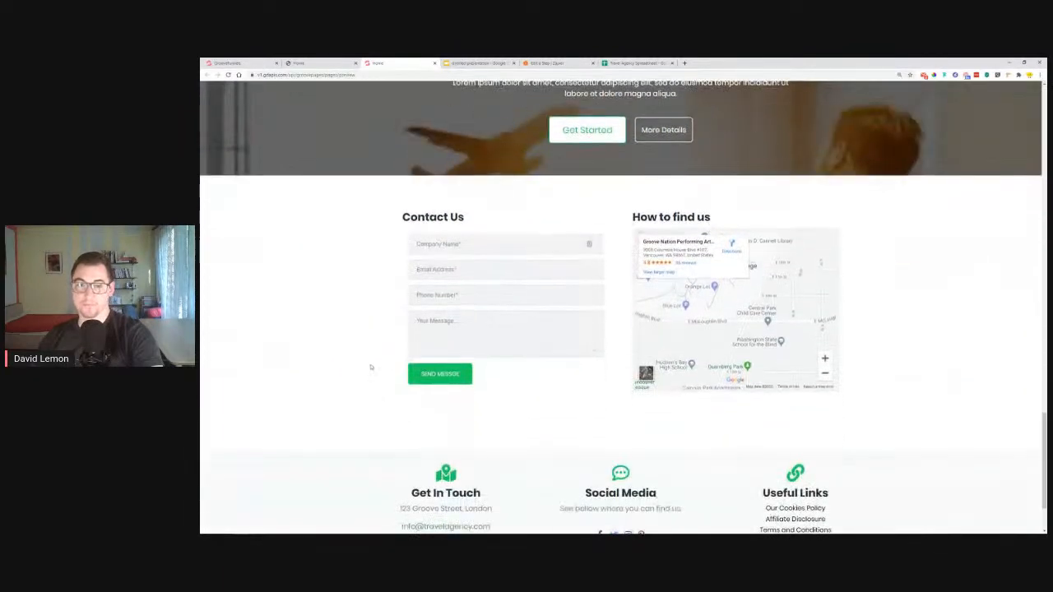
scroll(847, 356, down, 2)
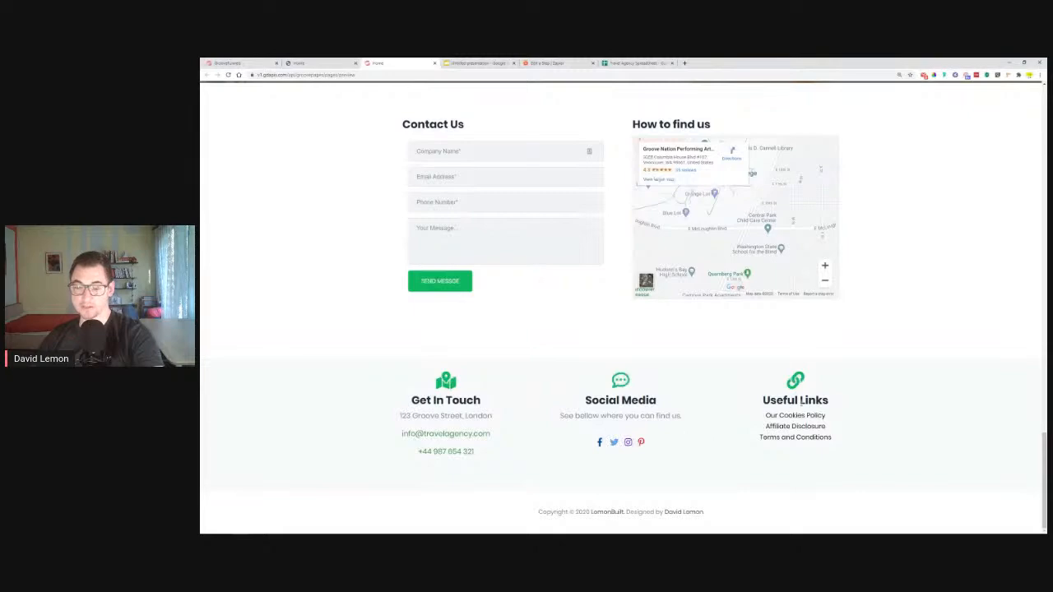
scroll(955, 399, up, 6)
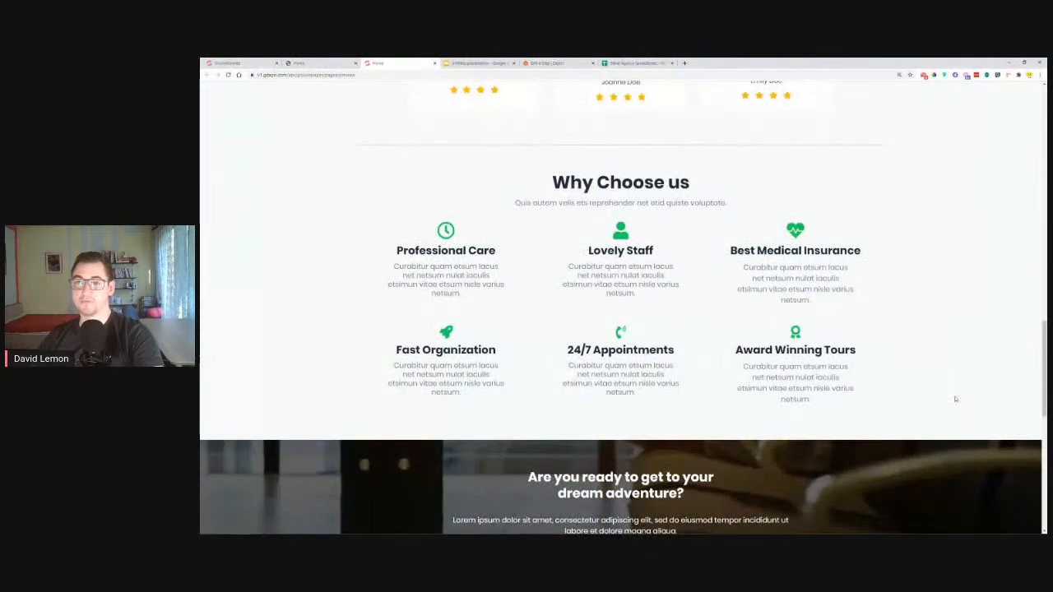
scroll(955, 399, up, 10)
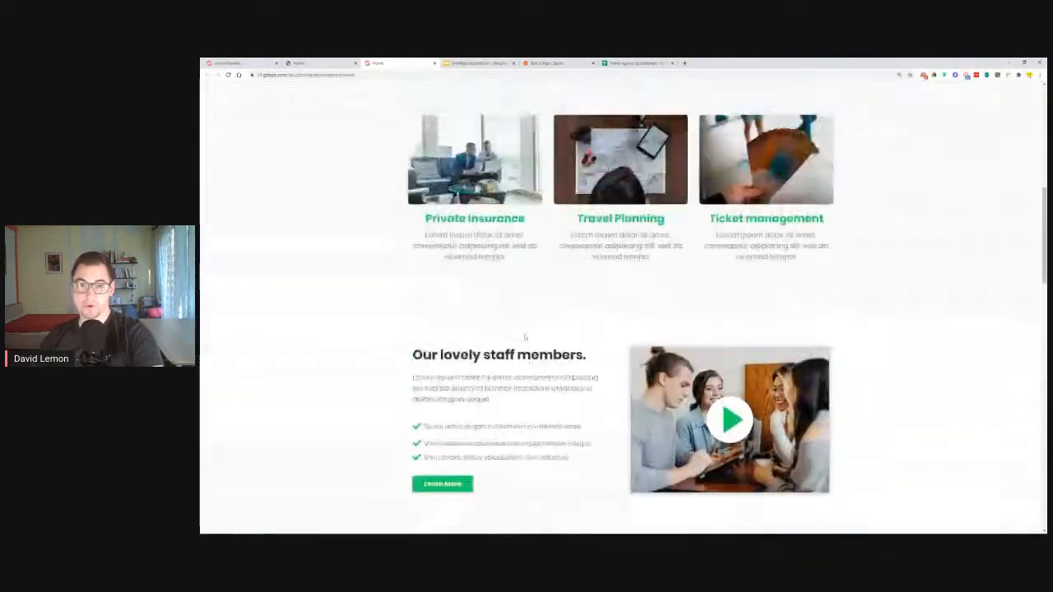
scroll(525, 336, up, 8)
scroll(525, 336, down, 8)
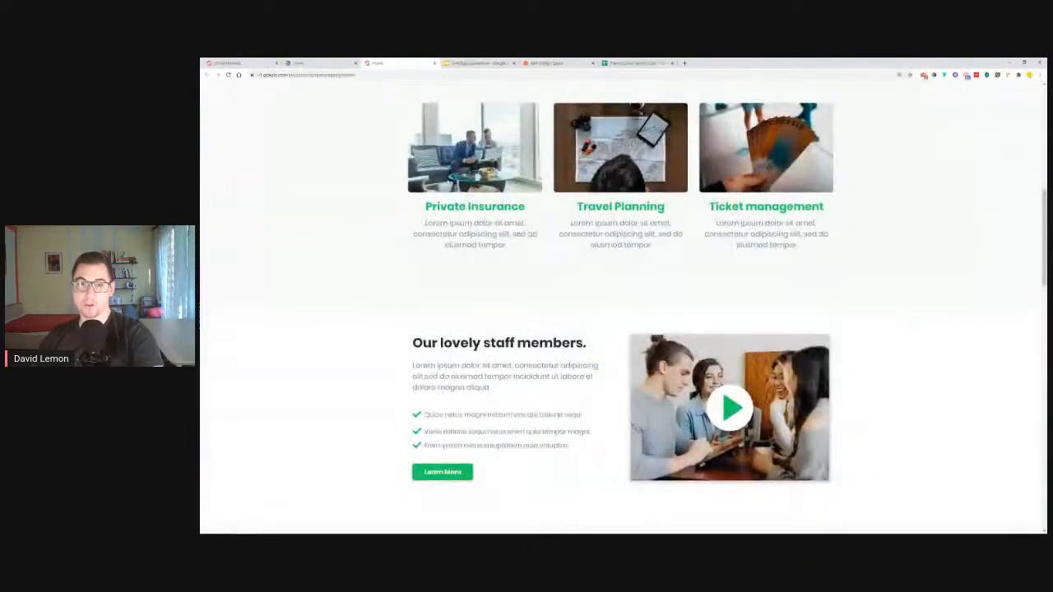
scroll(391, 320, down, 8)
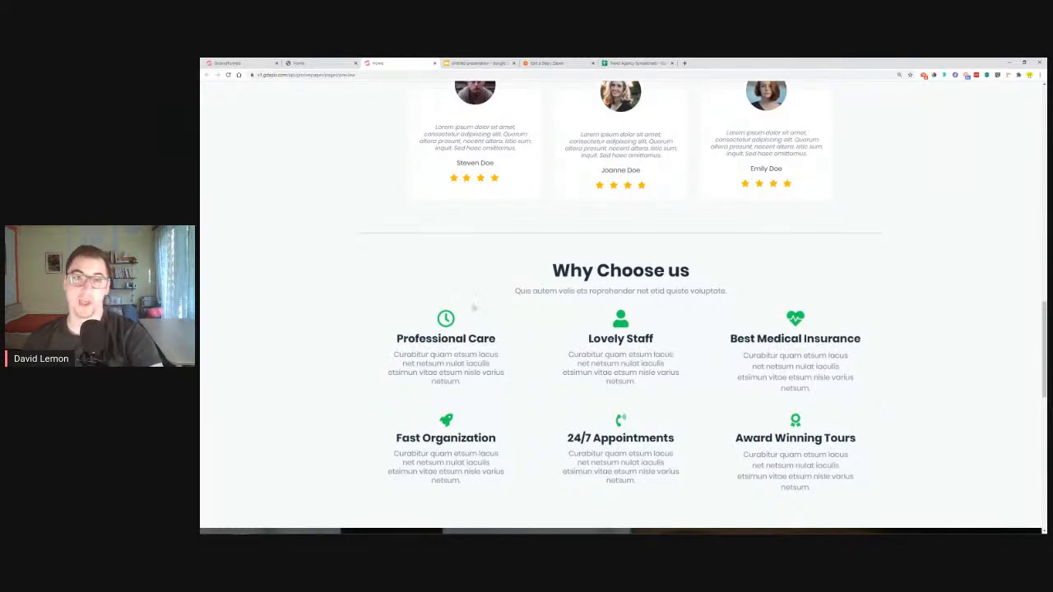
click(494, 62)
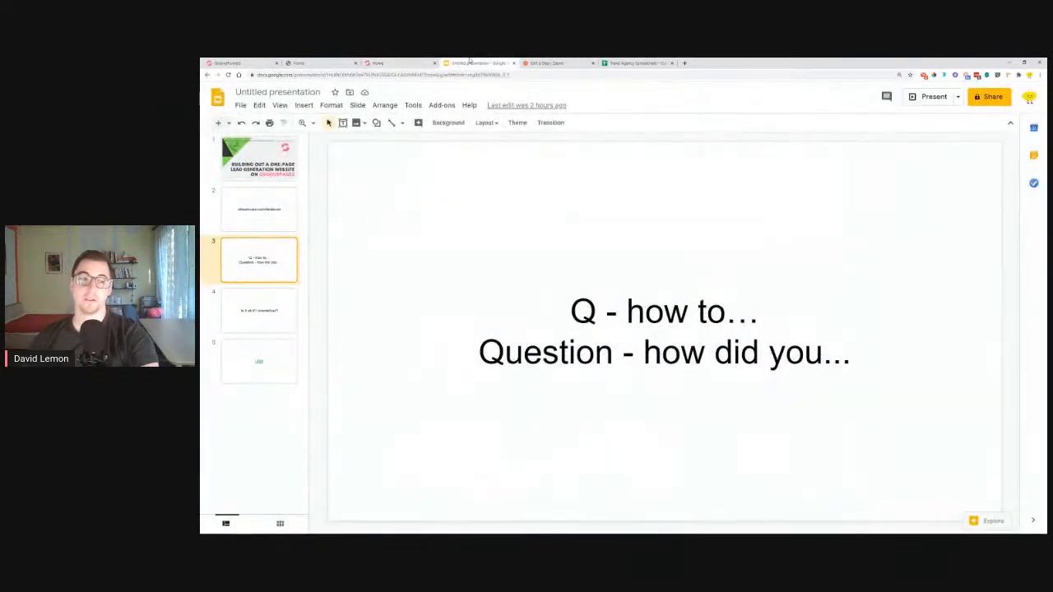
Delete the overdeliver question slide and open the LINK's Facebook group address in a new tab
click(261, 315)
key(Delete)
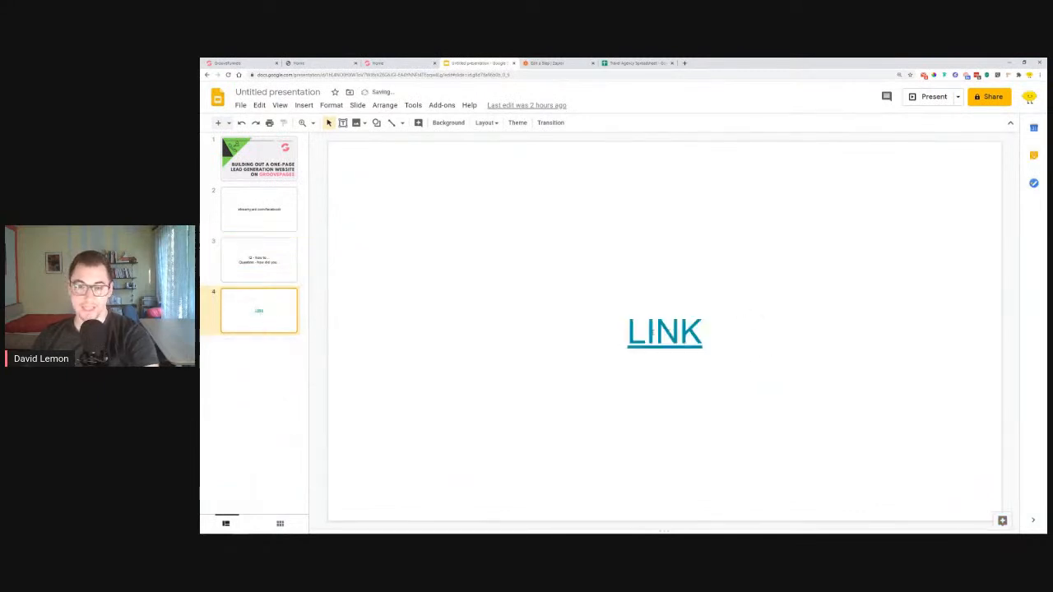
click(647, 331)
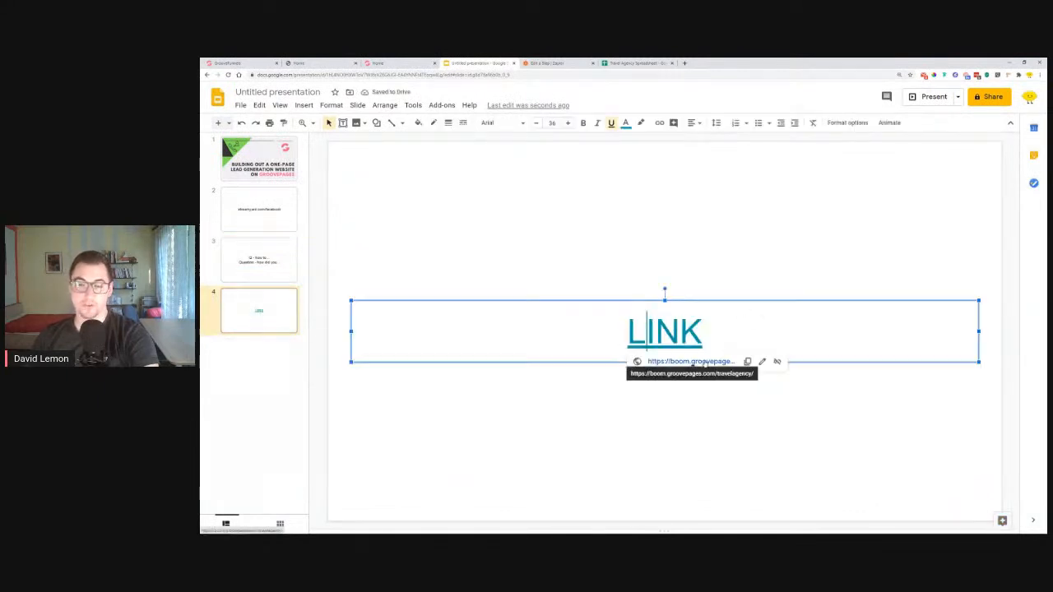
right_click(704, 361)
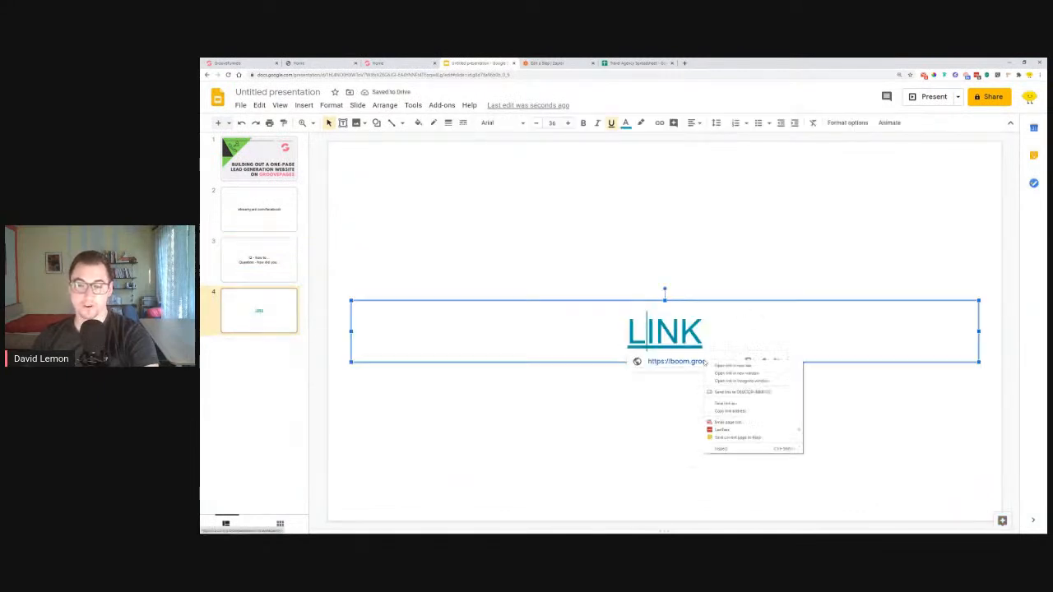
click(731, 411)
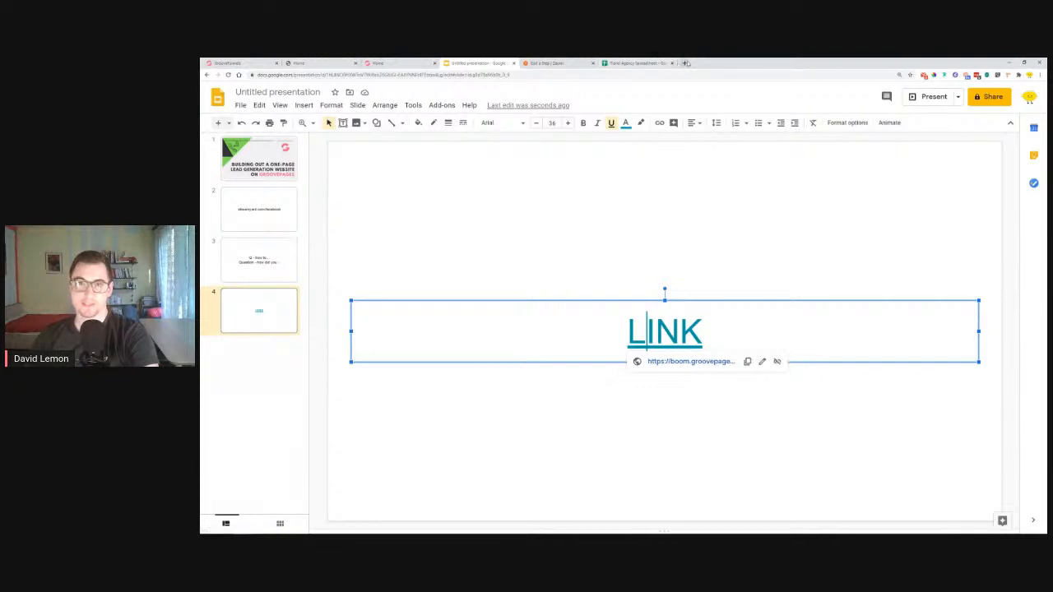
click(685, 63)
key(ctrl+v)
key(Return)
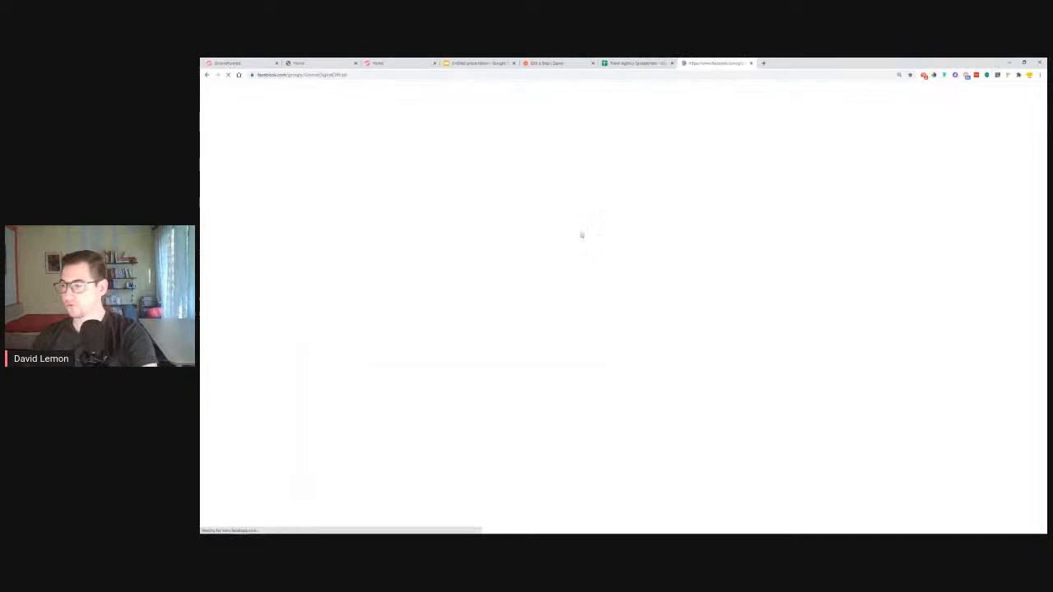
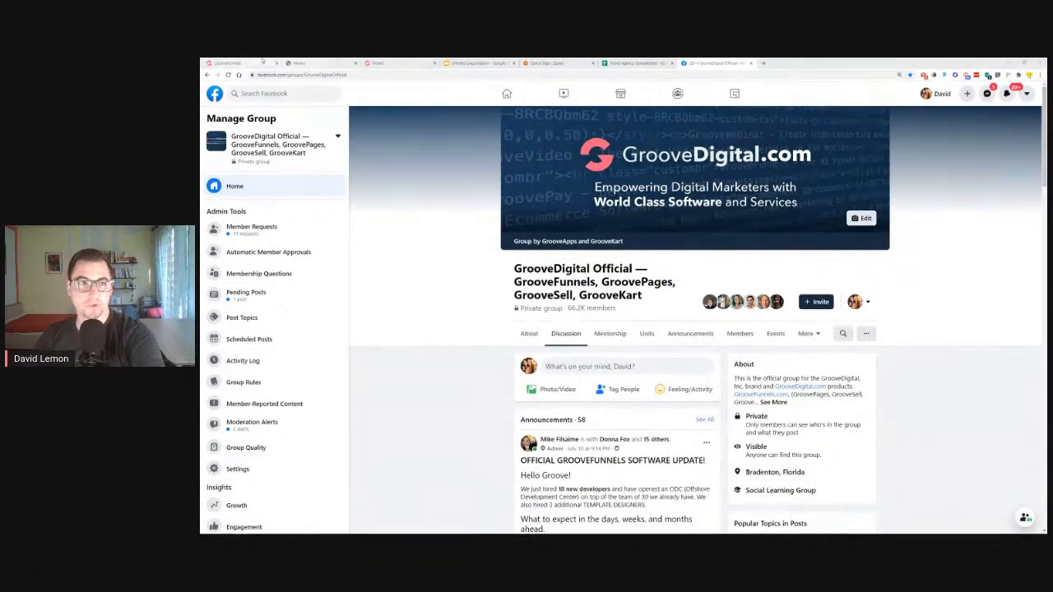
Return to the Lemon Travel page editor and scroll to the top of the home page
click(230, 63)
scroll(570, 182, up, 20)
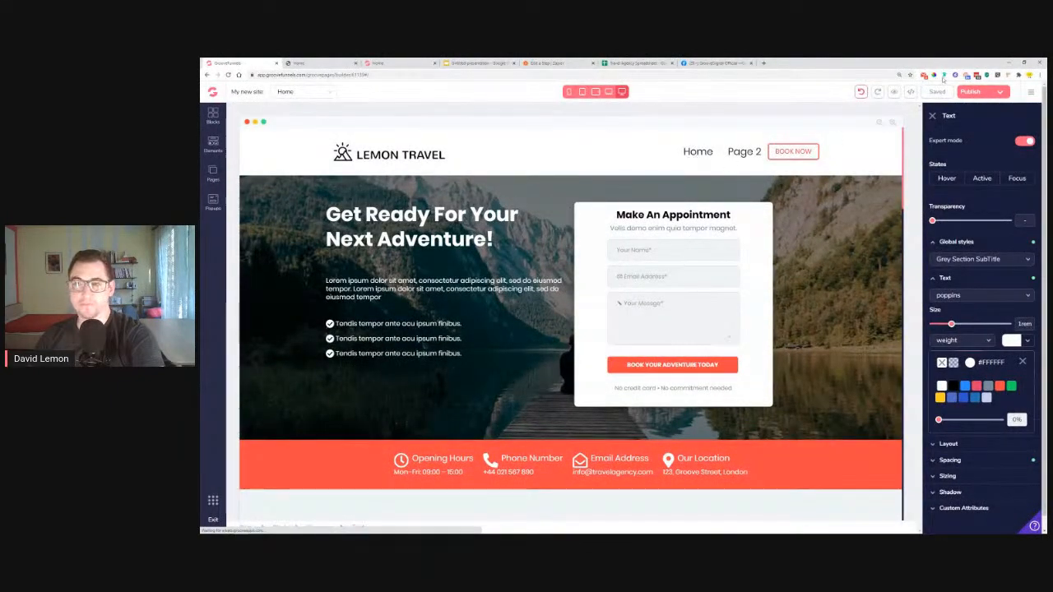
Exclude Home and Page 2 from the nav menu and give it 3 external links
click(719, 155)
click(720, 156)
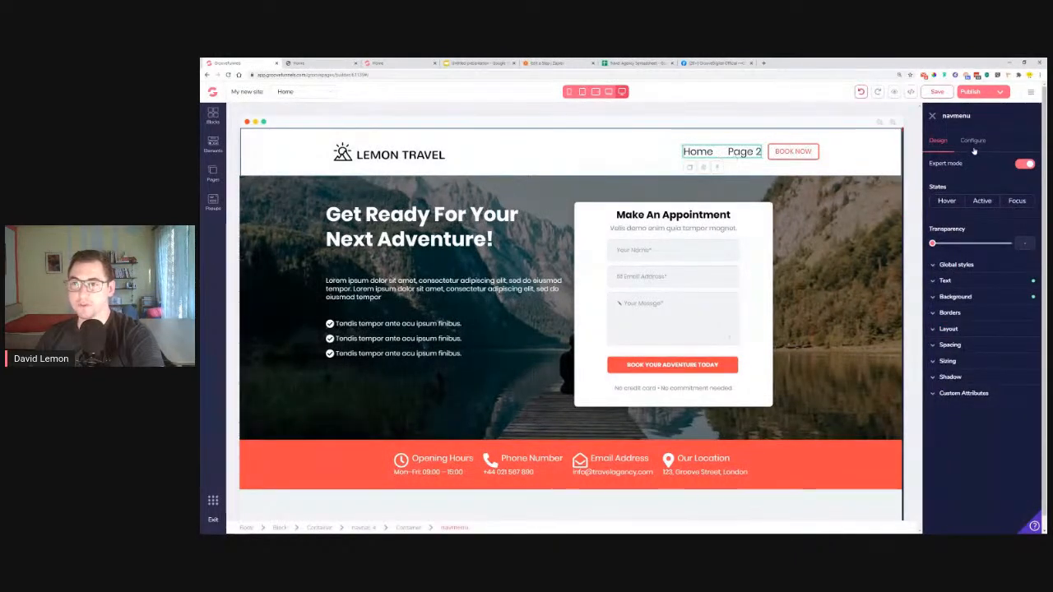
click(973, 143)
click(952, 181)
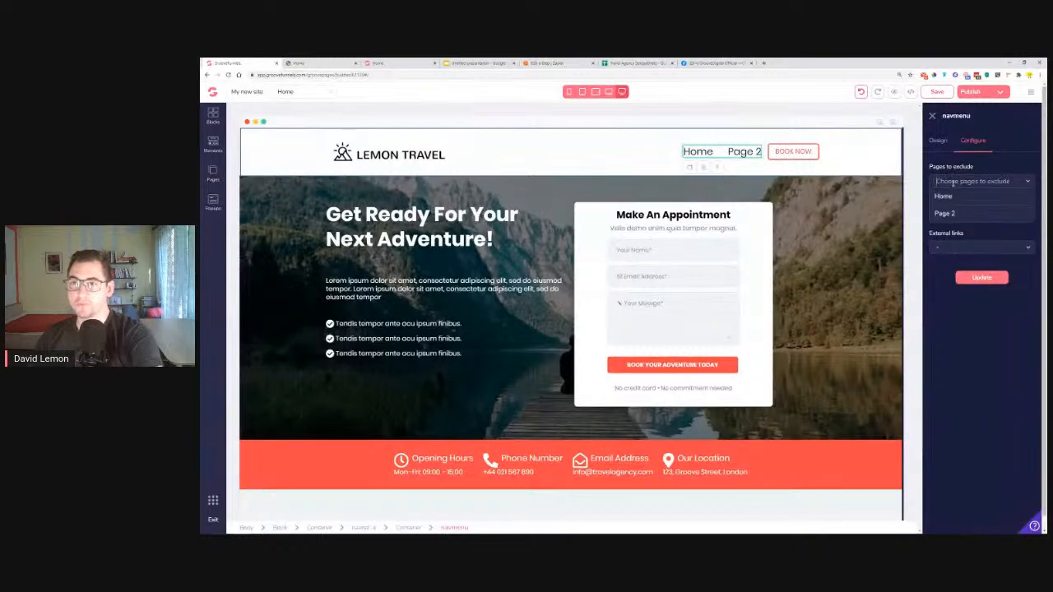
click(955, 197)
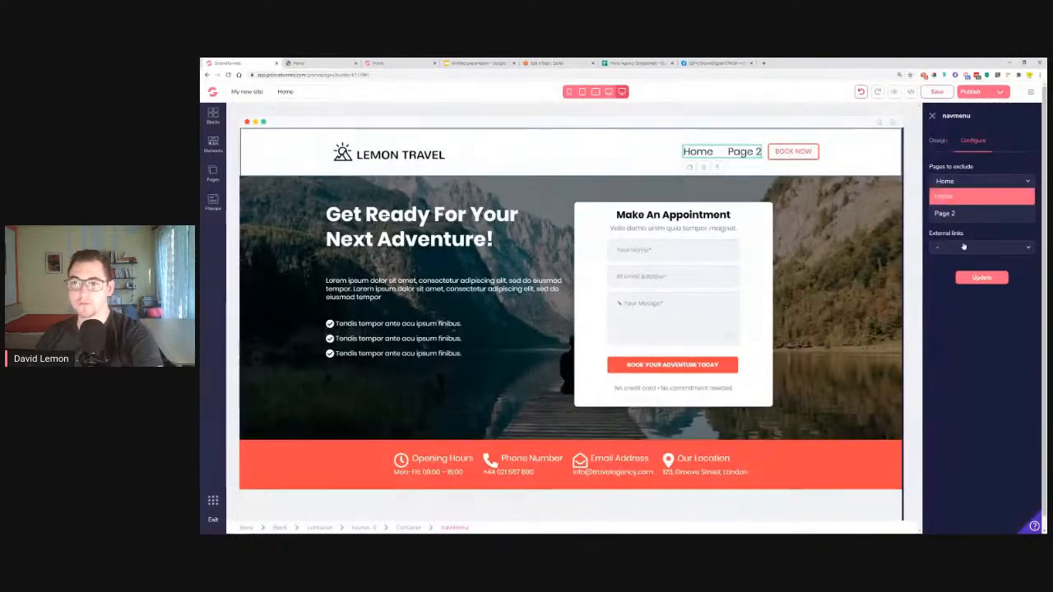
click(957, 213)
click(983, 278)
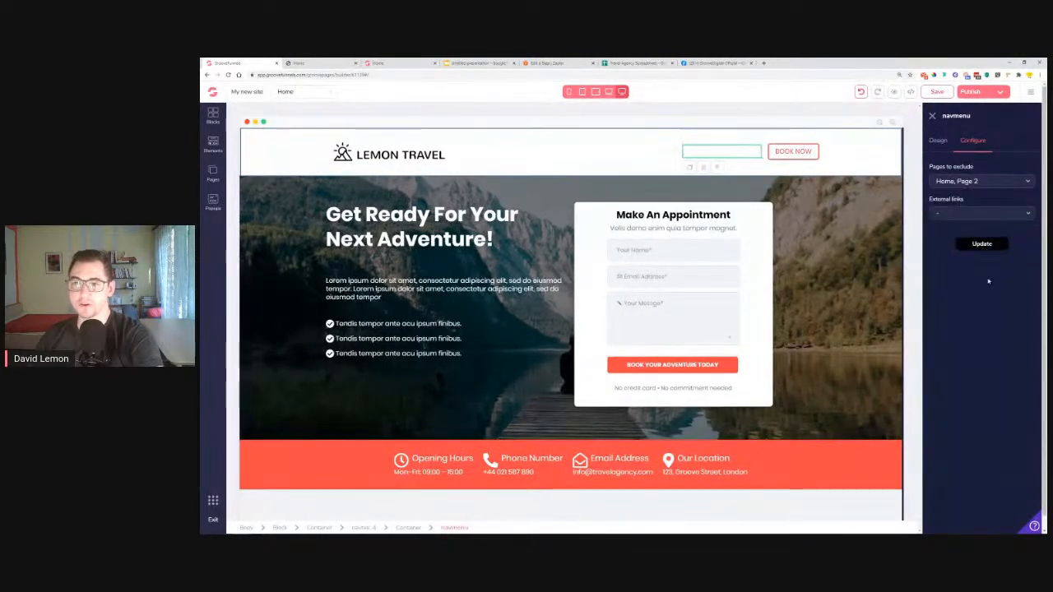
click(979, 213)
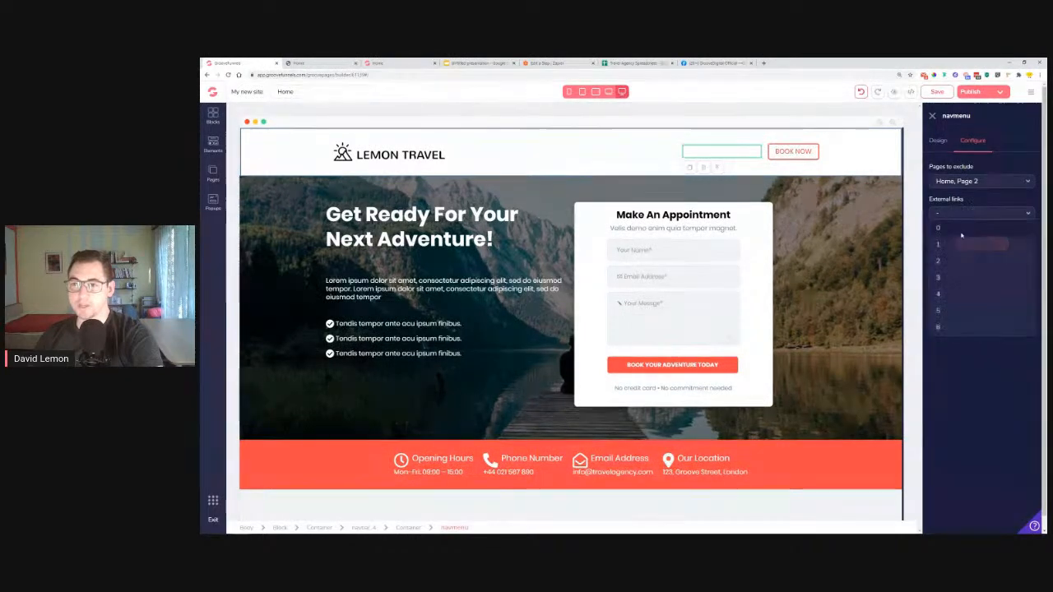
click(961, 277)
Select the first link's placeholder label, then look over the green reference travel page
drag(963, 247, 890, 248)
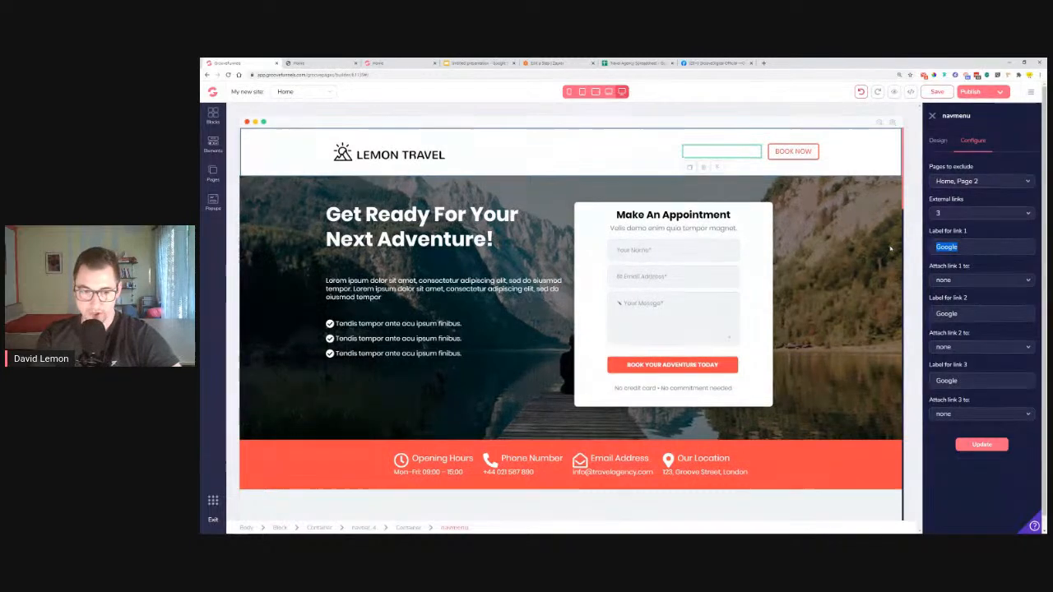
scroll(549, 309, down, 5)
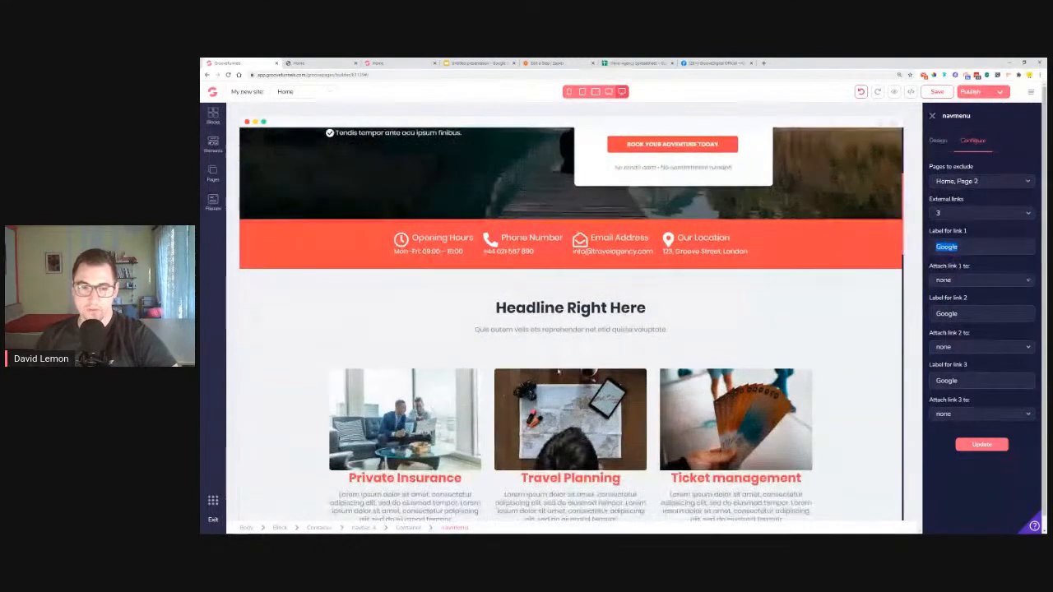
click(387, 63)
scroll(704, 297, up, 10)
scroll(710, 306, up, 8)
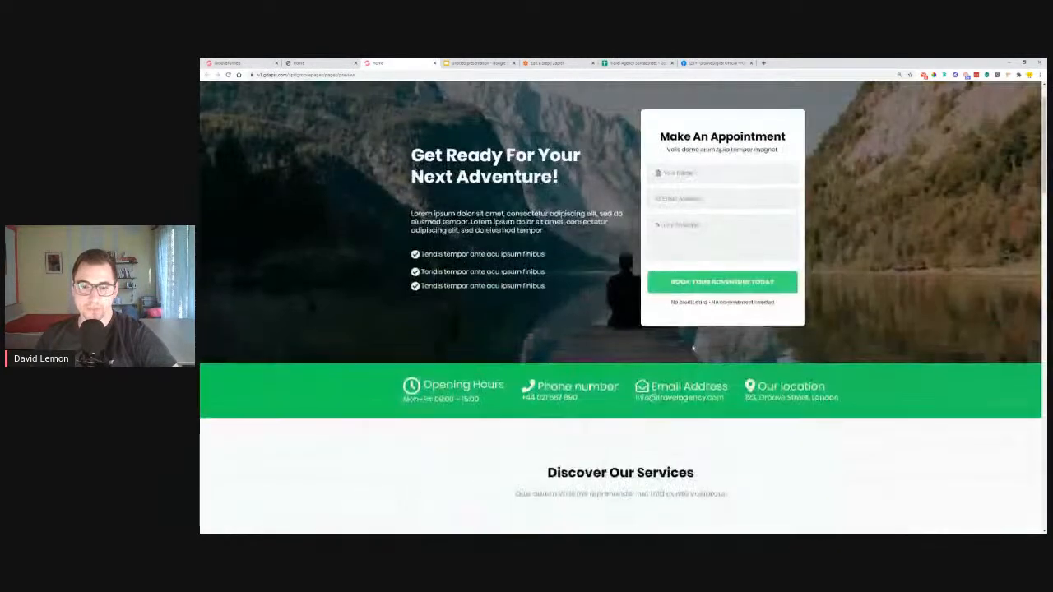
scroll(709, 306, down, 4)
Label the first menu link Services and attach it to Block 4
click(238, 62)
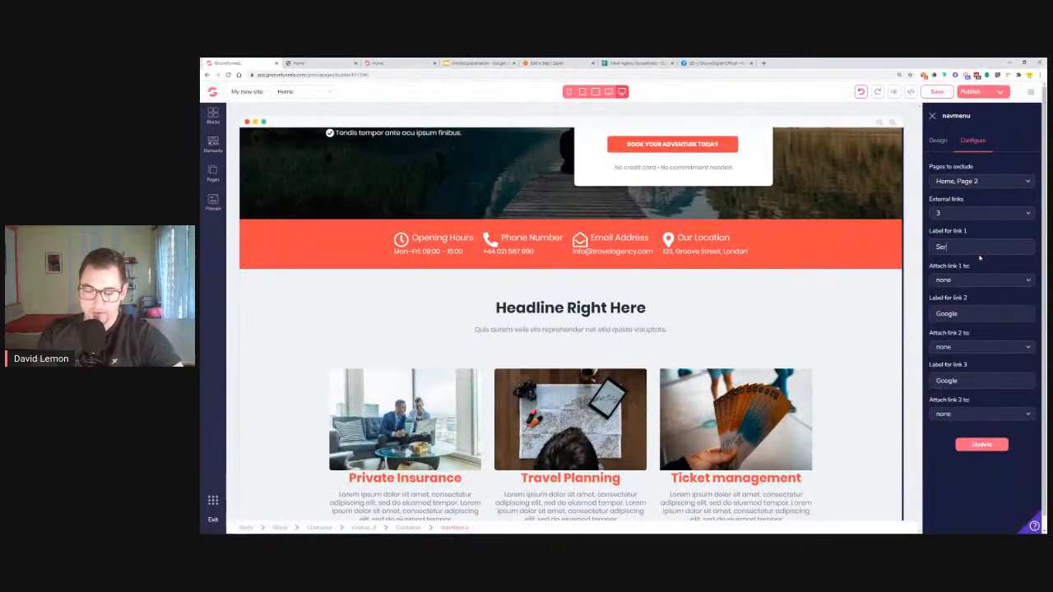
key(BackSpace)
key(BackSpace)
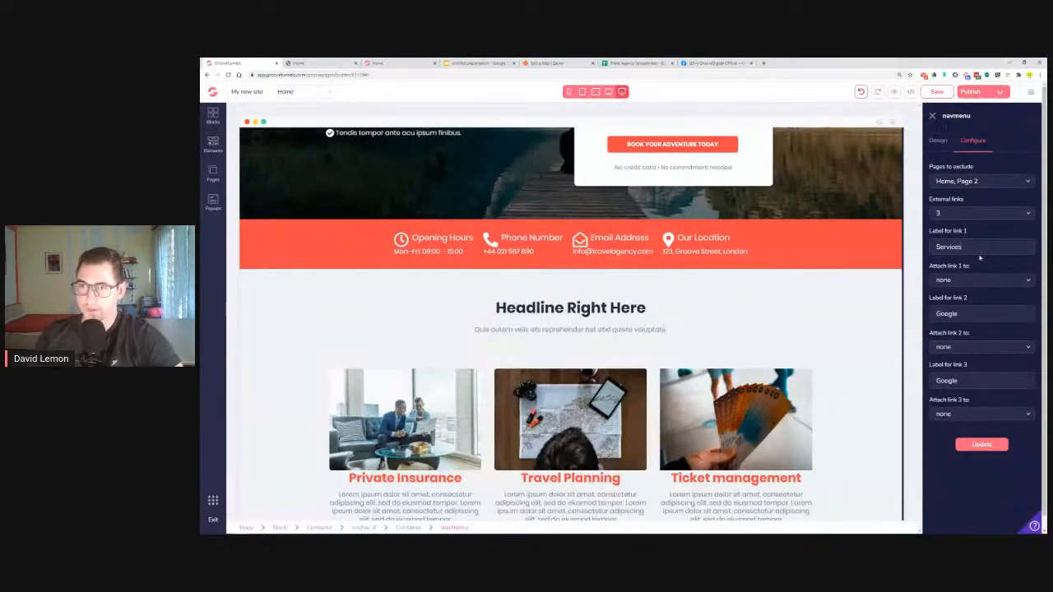
click(944, 282)
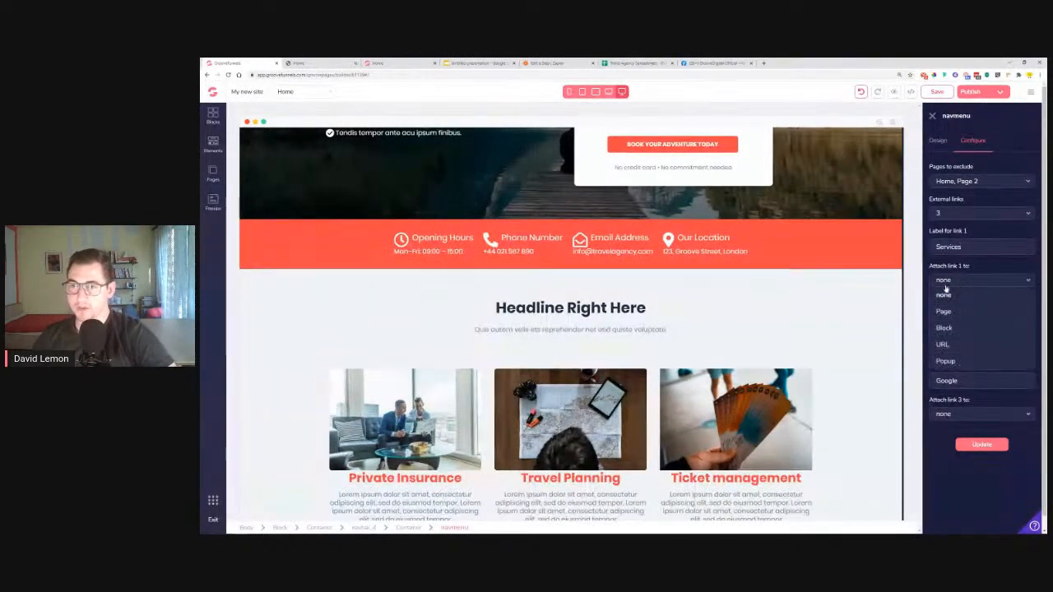
click(944, 328)
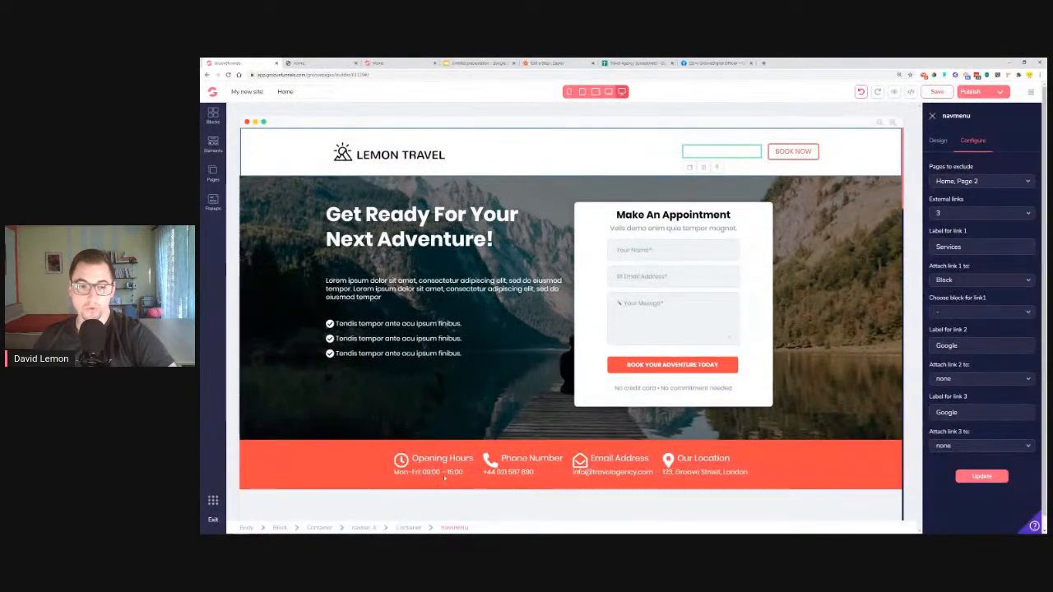
scroll(462, 383, down, 3)
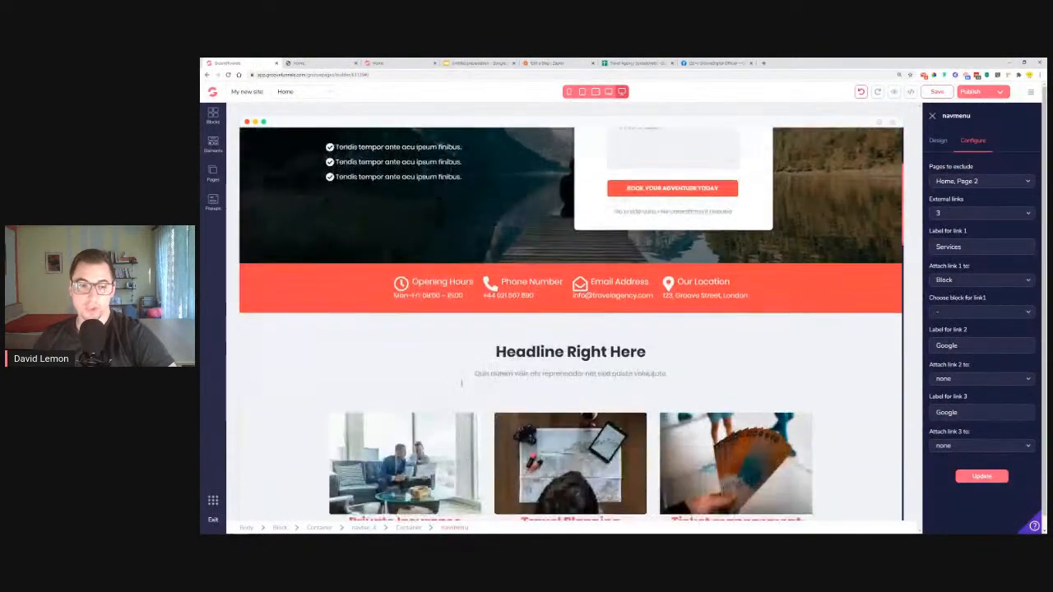
click(980, 312)
click(965, 378)
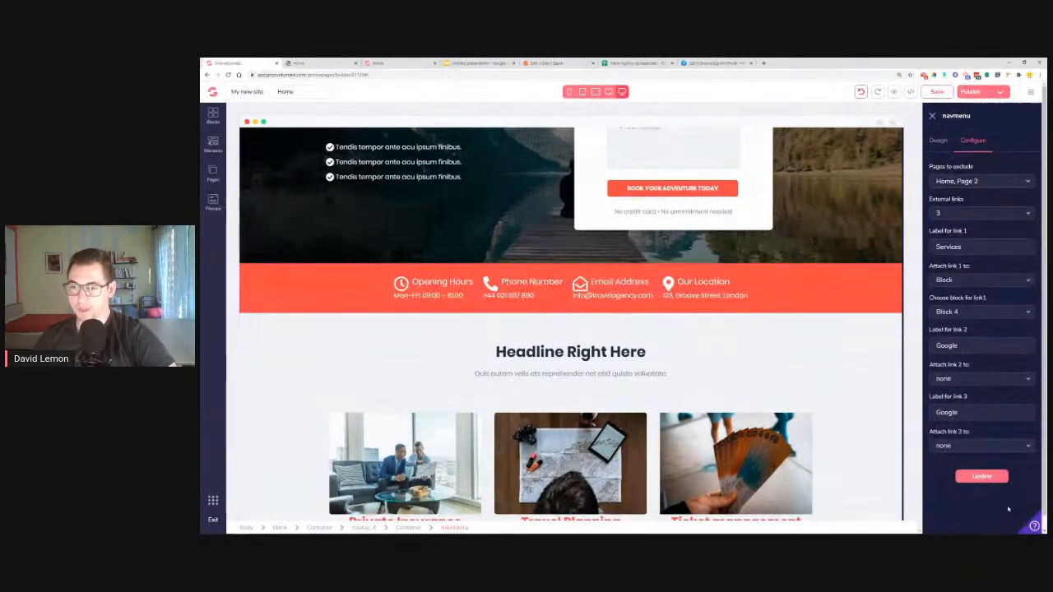
click(992, 480)
Scroll through the reference page's staff and testimonials sections
scroll(568, 334, down, 2)
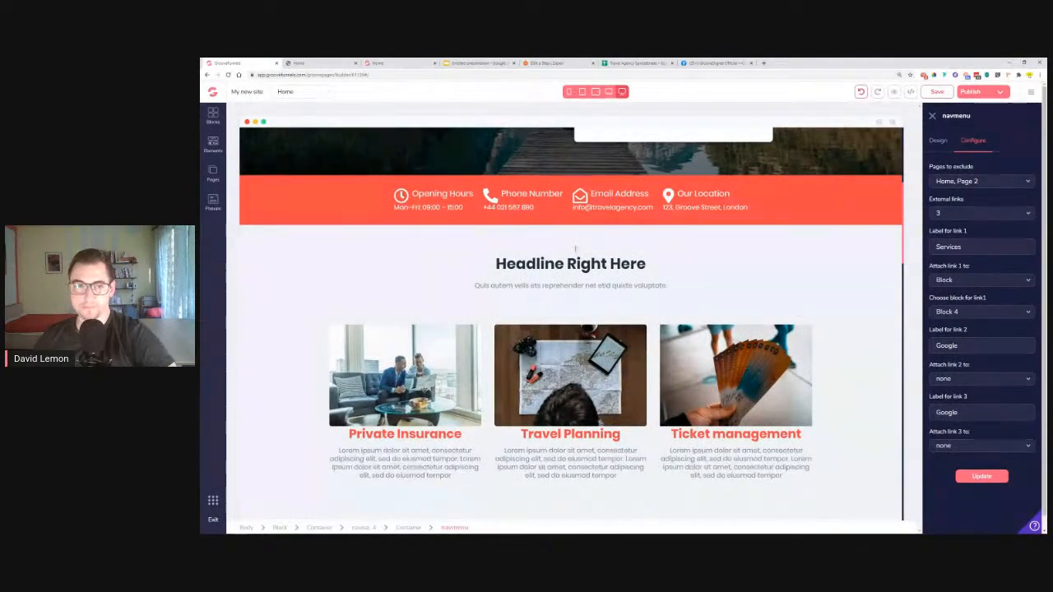
click(413, 64)
scroll(543, 316, down, 8)
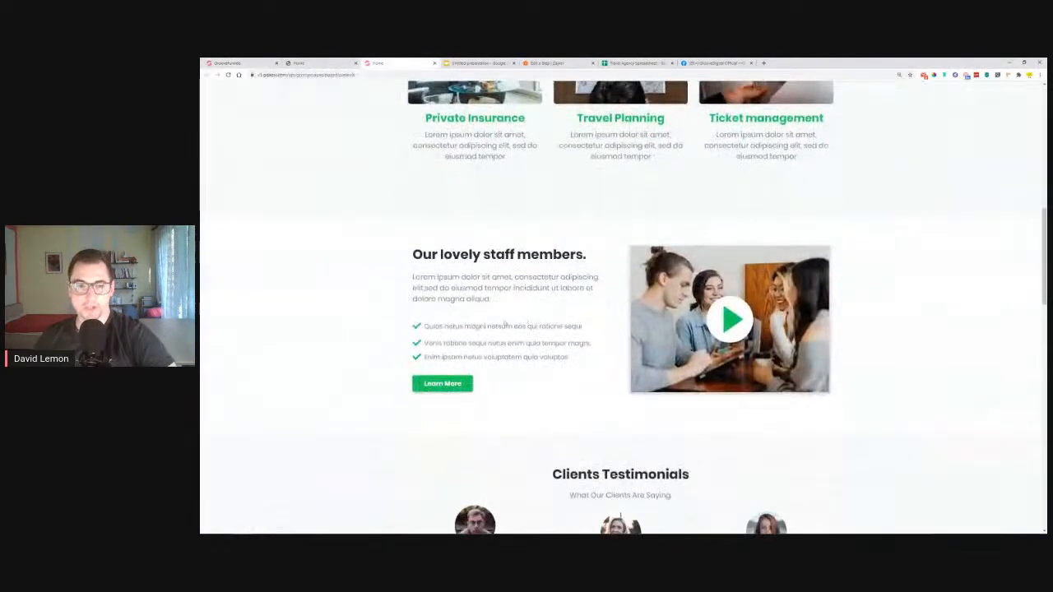
scroll(505, 324, down, 2)
Label the second menu link Testimonials
click(239, 63)
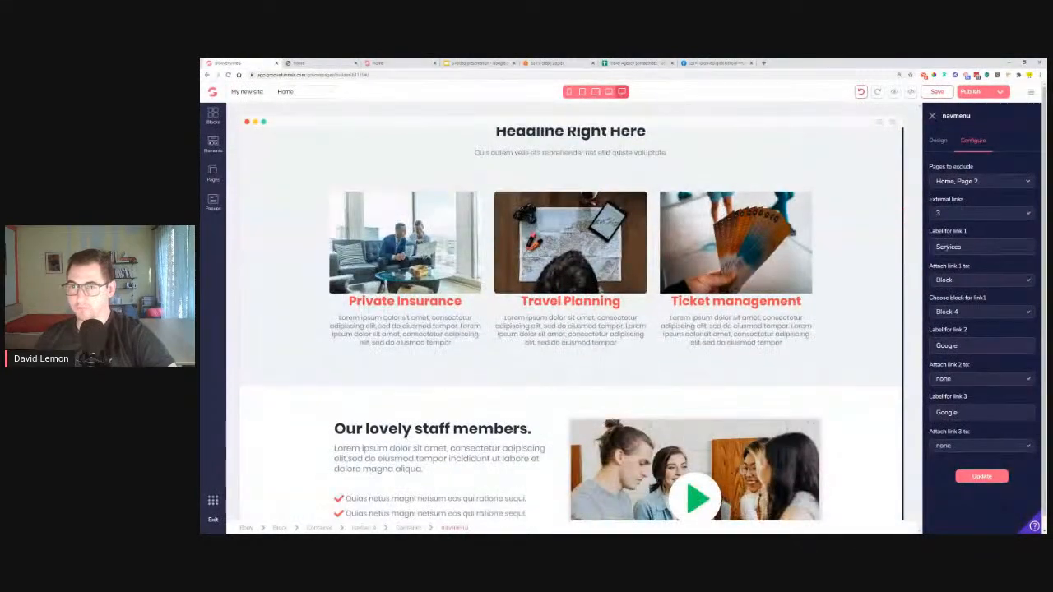
text(testimonials)
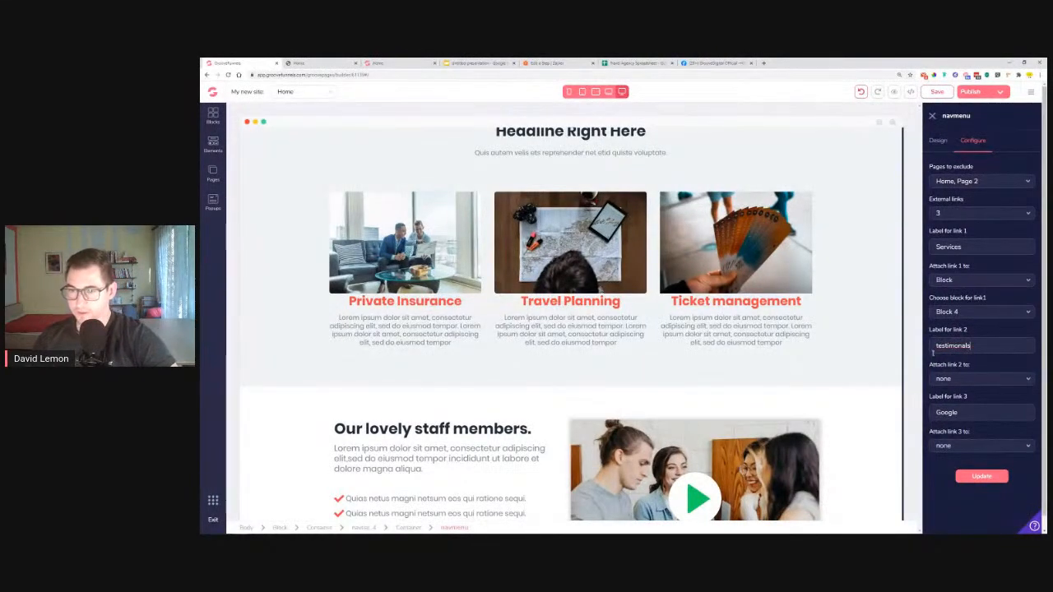
key(Delete)
text(T)
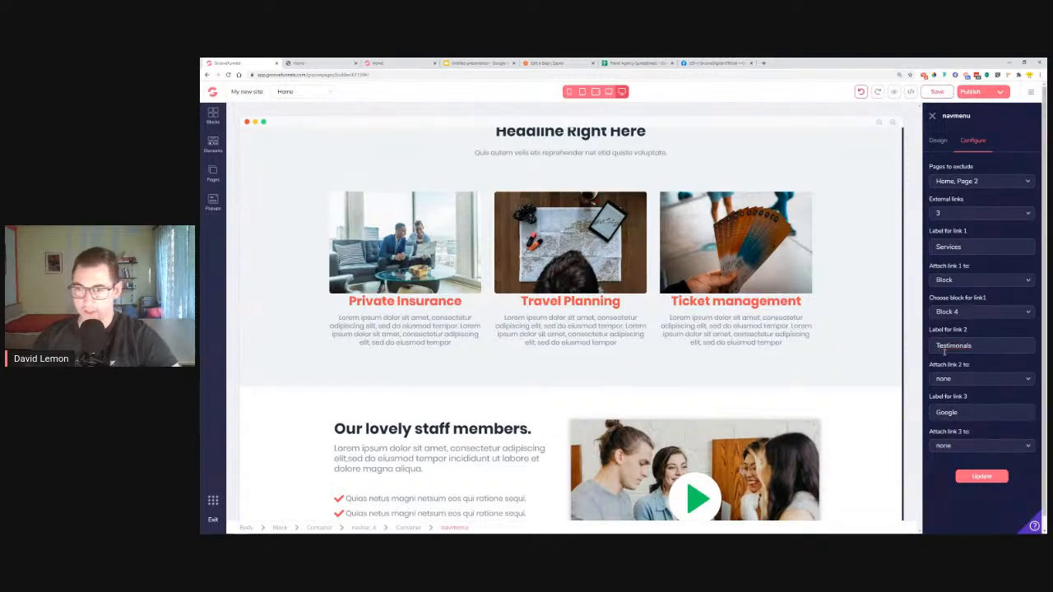
Attach the Testimonials link to Block 6
click(963, 378)
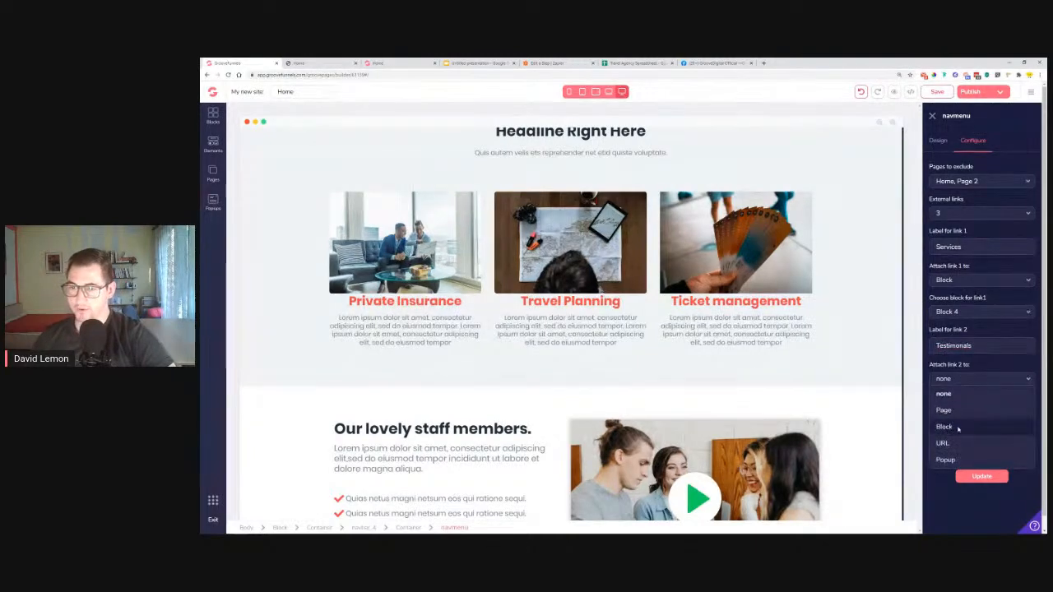
click(959, 426)
click(965, 412)
scroll(504, 339, down, 4)
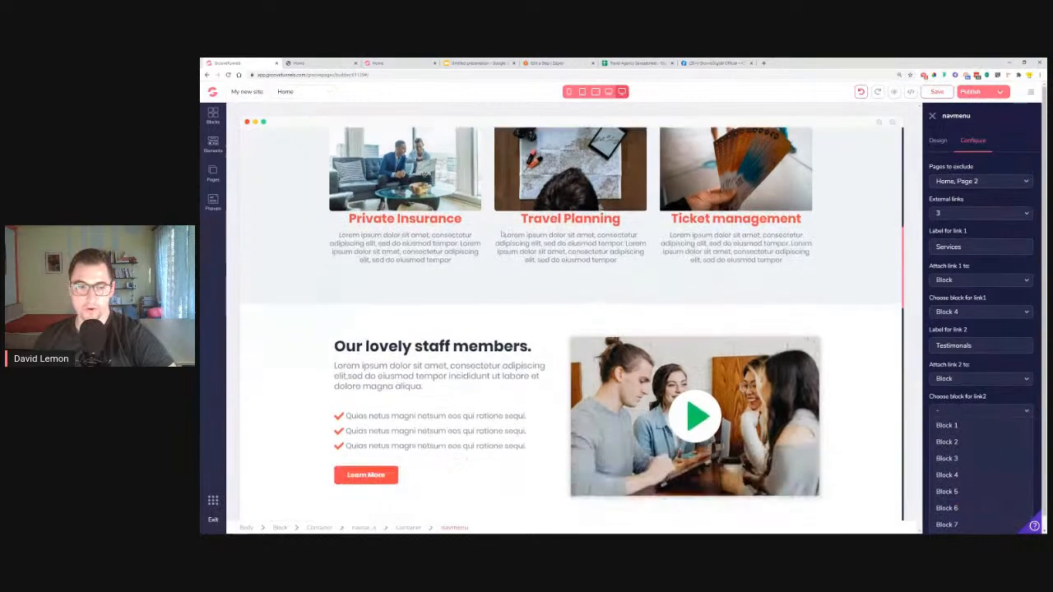
scroll(481, 337, up, 4)
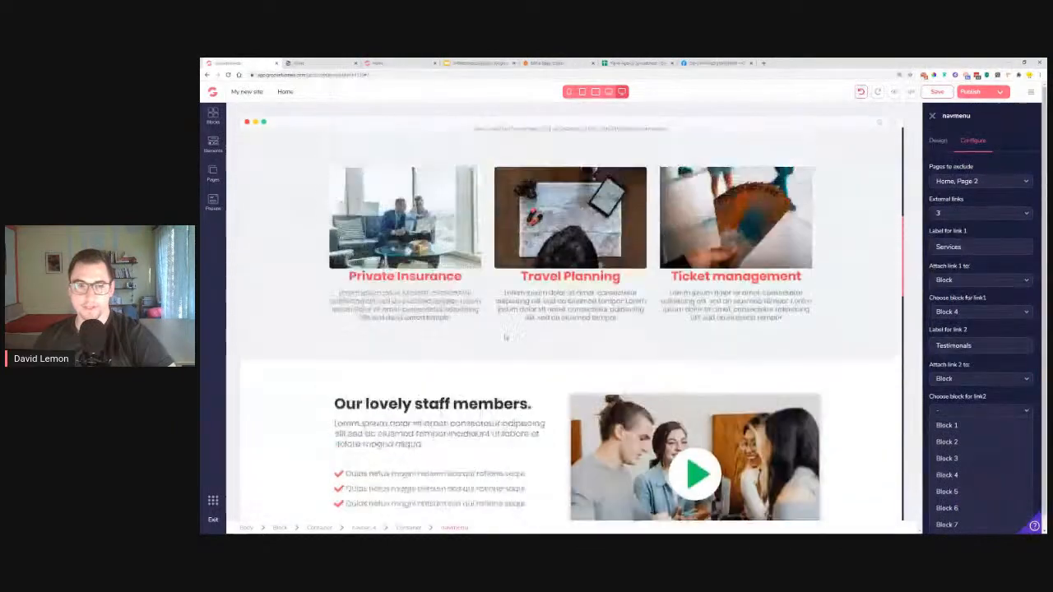
scroll(481, 338, down, 4)
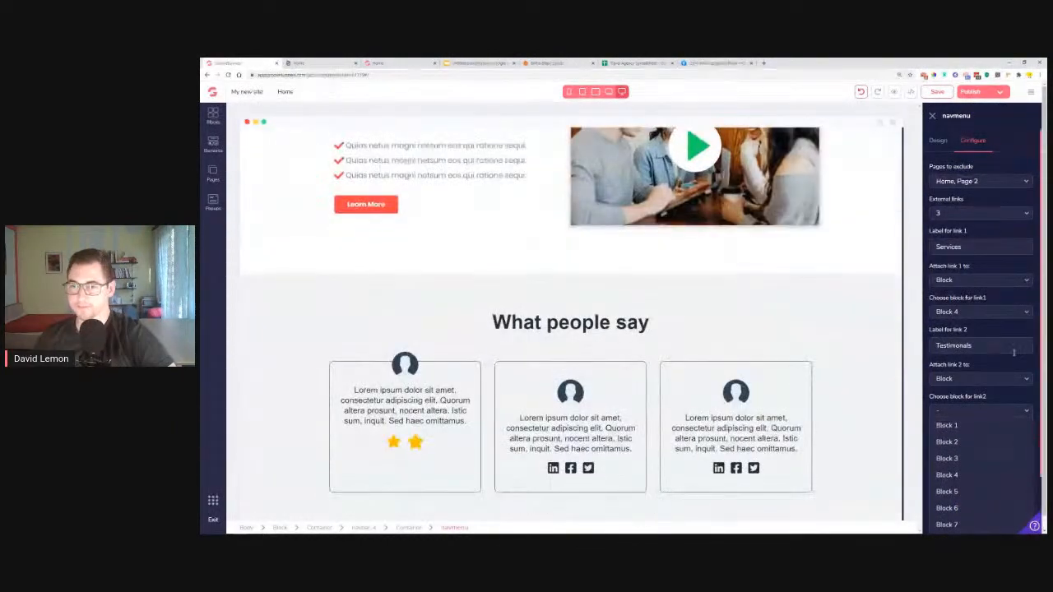
click(979, 379)
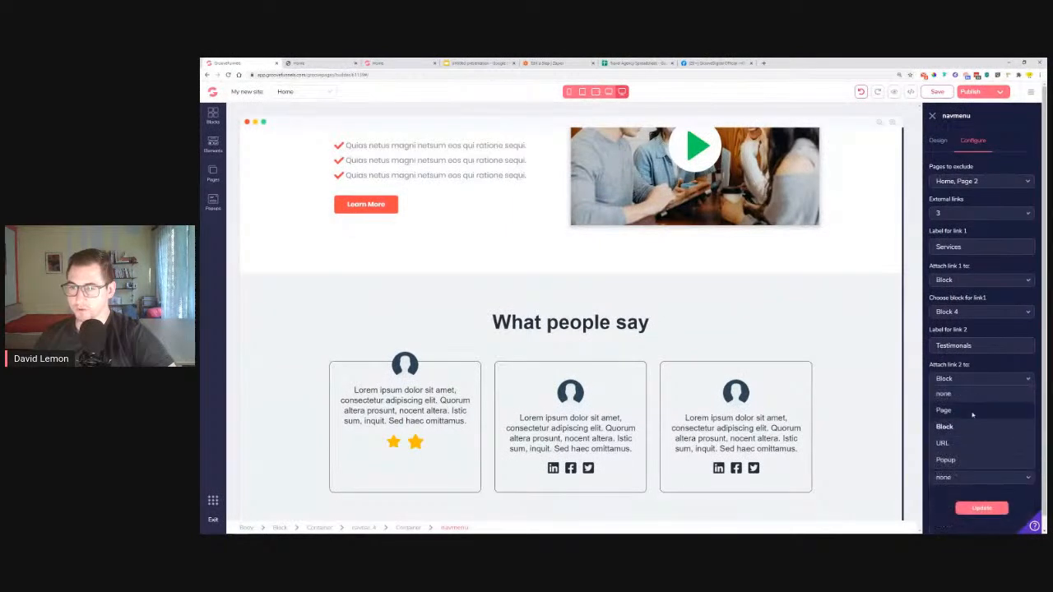
click(979, 379)
click(957, 412)
click(961, 505)
scroll(743, 307, down, 4)
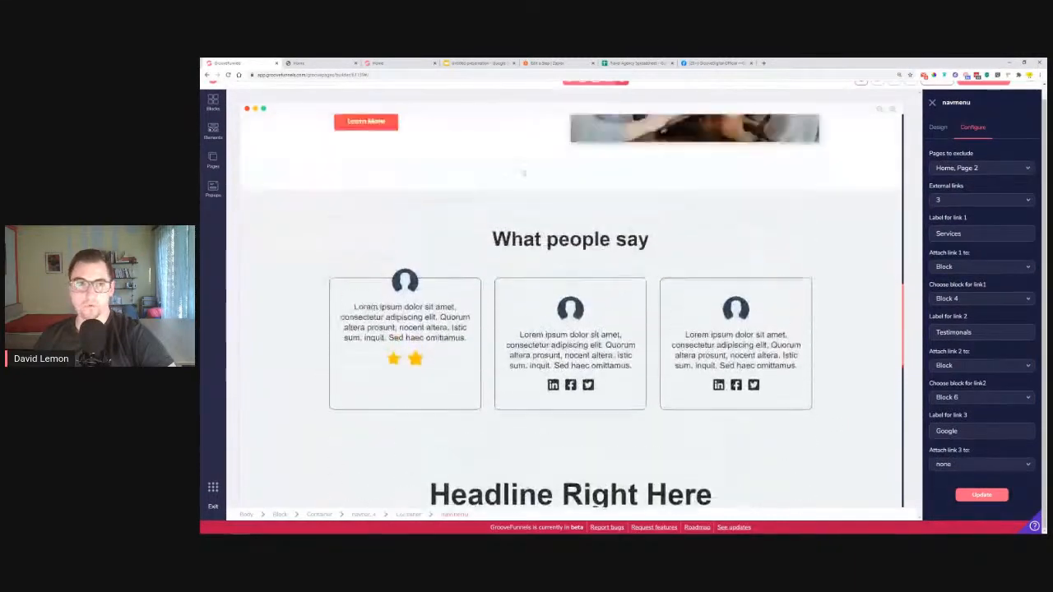
scroll(523, 173, up, 6)
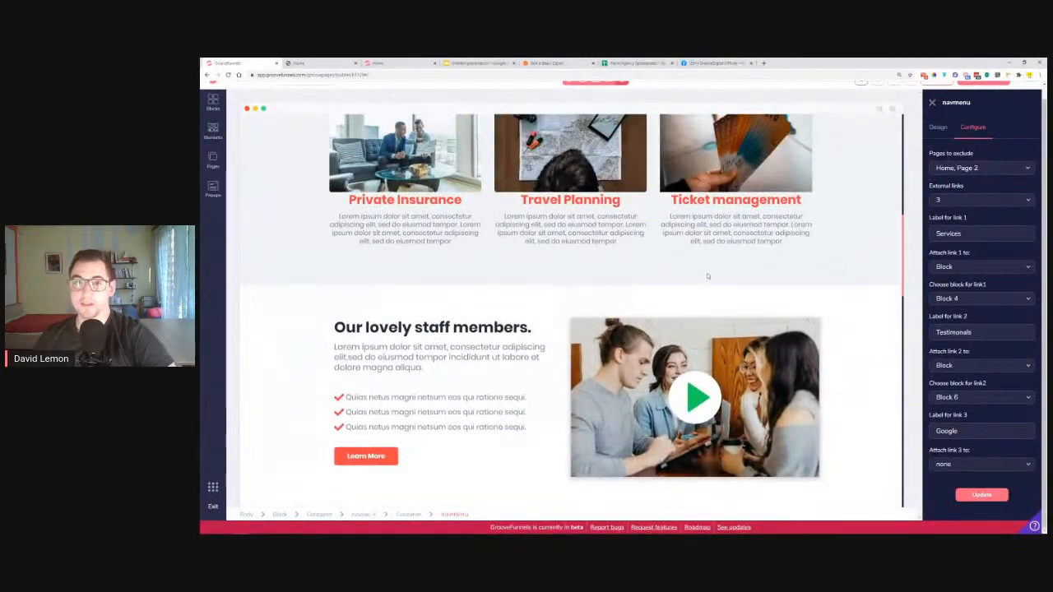
scroll(747, 294, down, 1)
Rename the third link to Contact, attach it to Block 9, and apply the menu settings
drag(985, 431, 884, 438)
text(Contact)
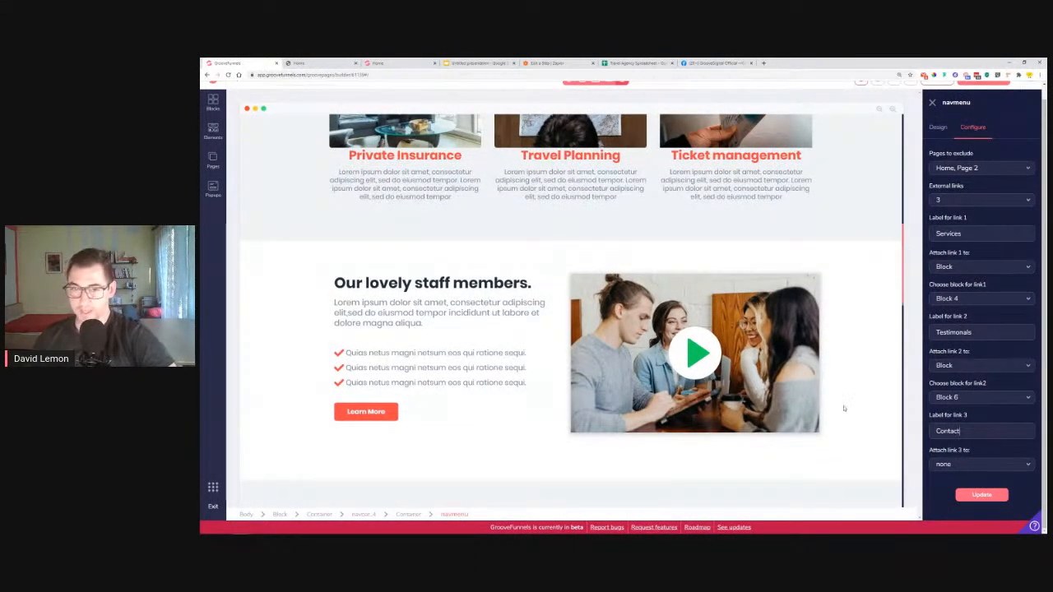
scroll(843, 408, down, 3)
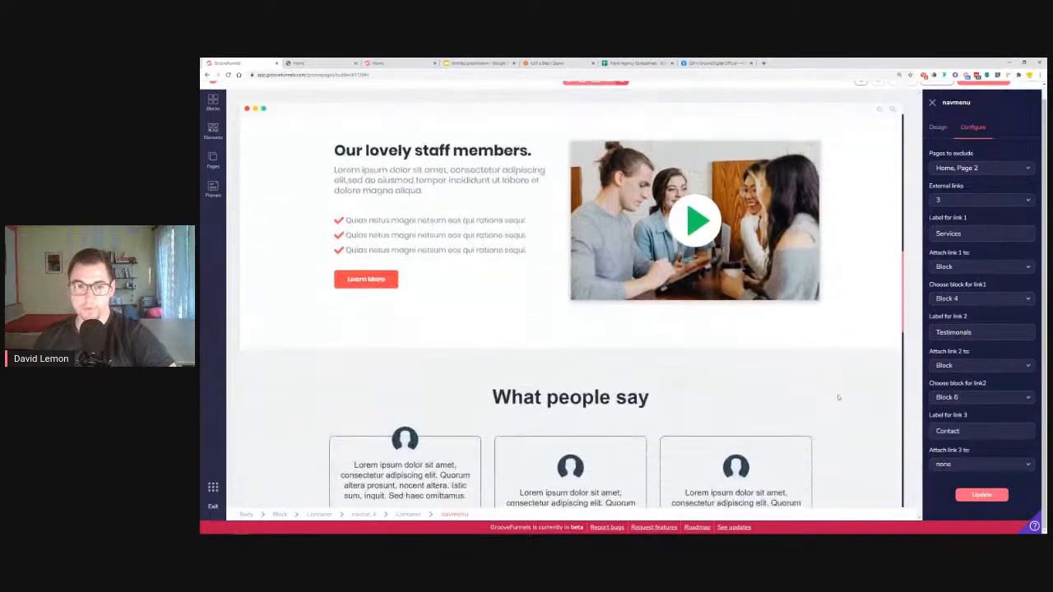
scroll(445, 339, down, 10)
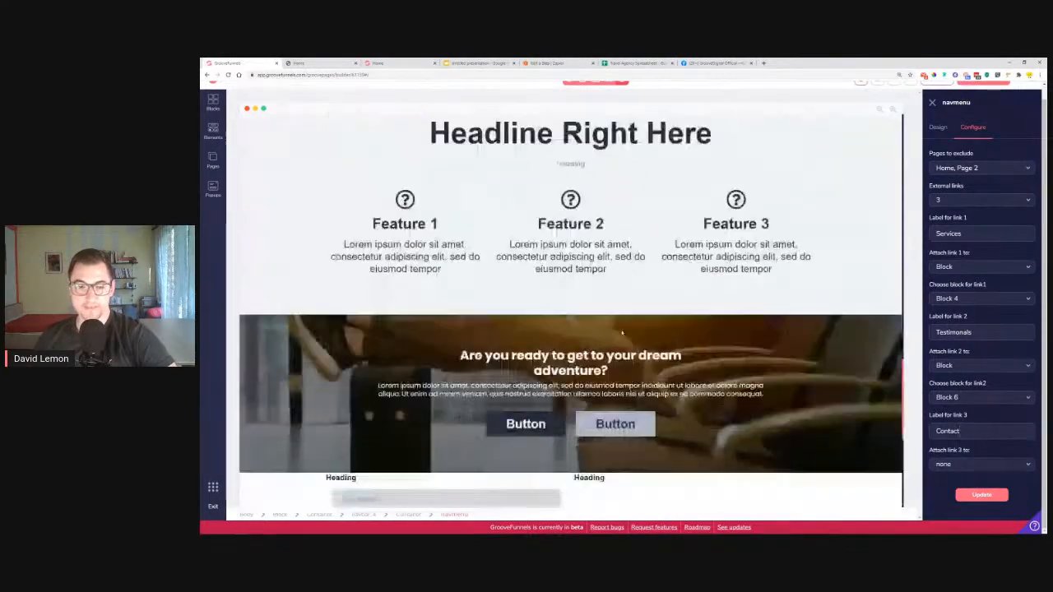
scroll(571, 329, down, 4)
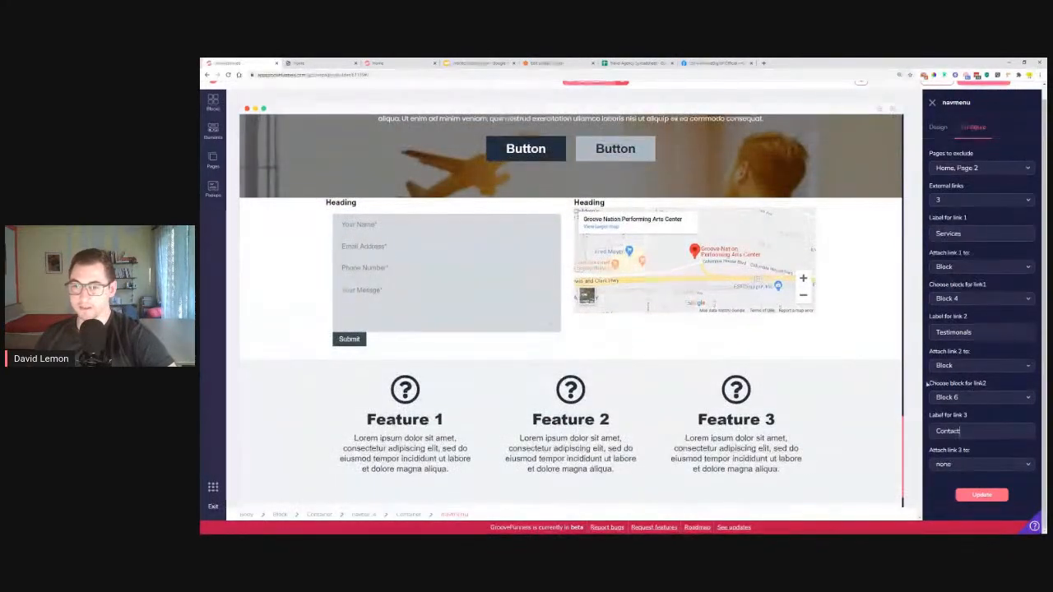
click(988, 466)
scroll(979, 476, down, 1)
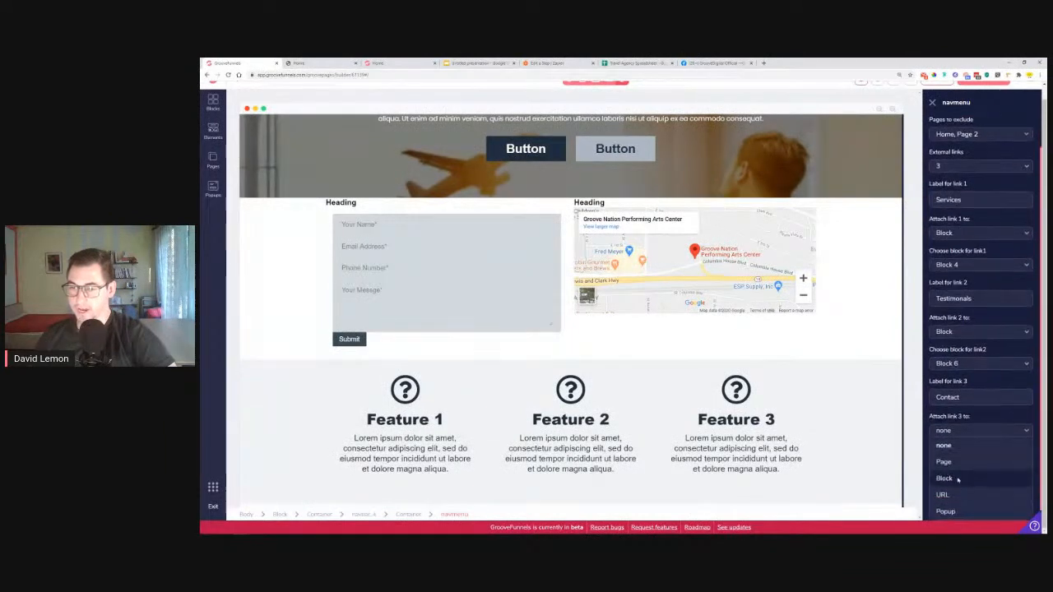
click(959, 477)
click(970, 462)
scroll(979, 465, down, 4)
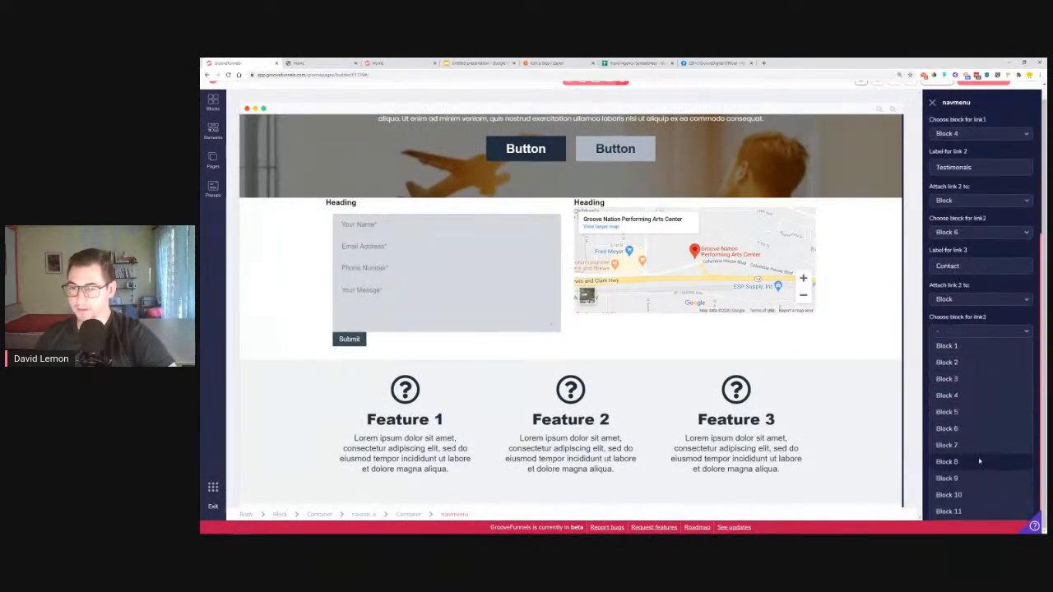
click(968, 478)
scroll(971, 481, up, 4)
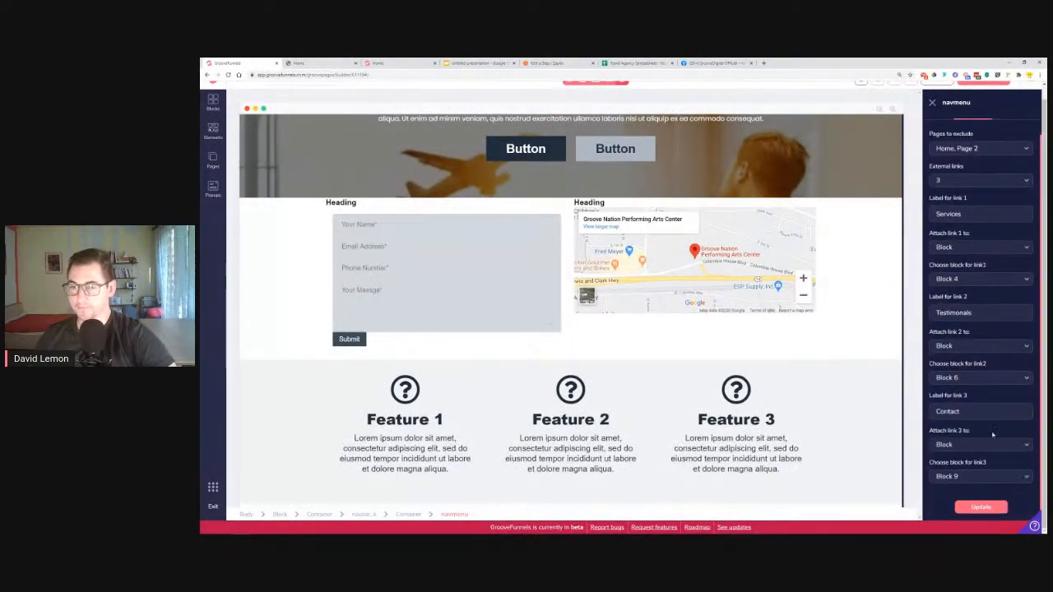
click(981, 508)
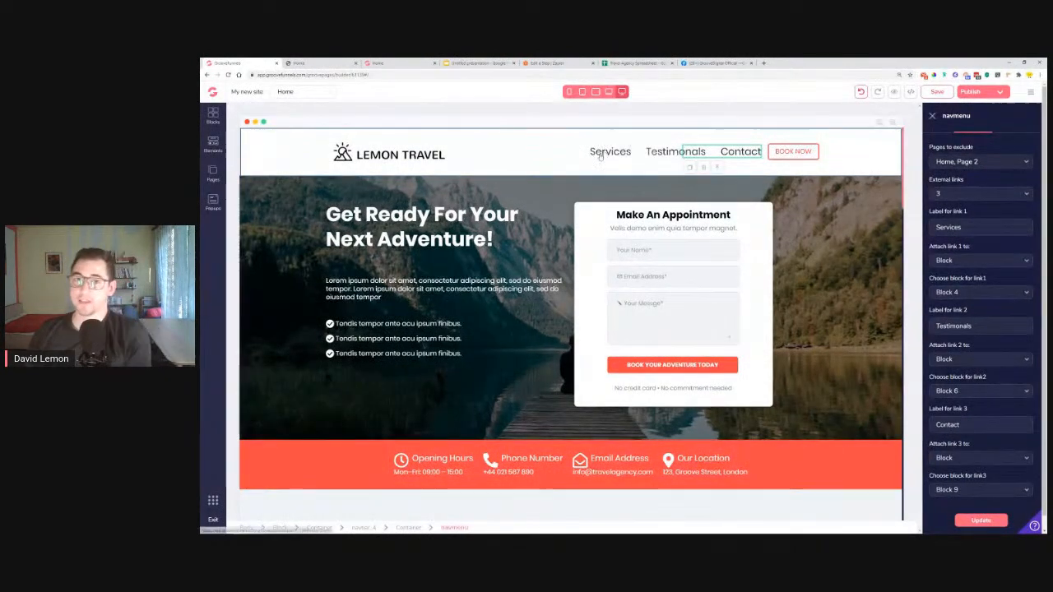
Save the page changes
scroll(955, 206, up, 2)
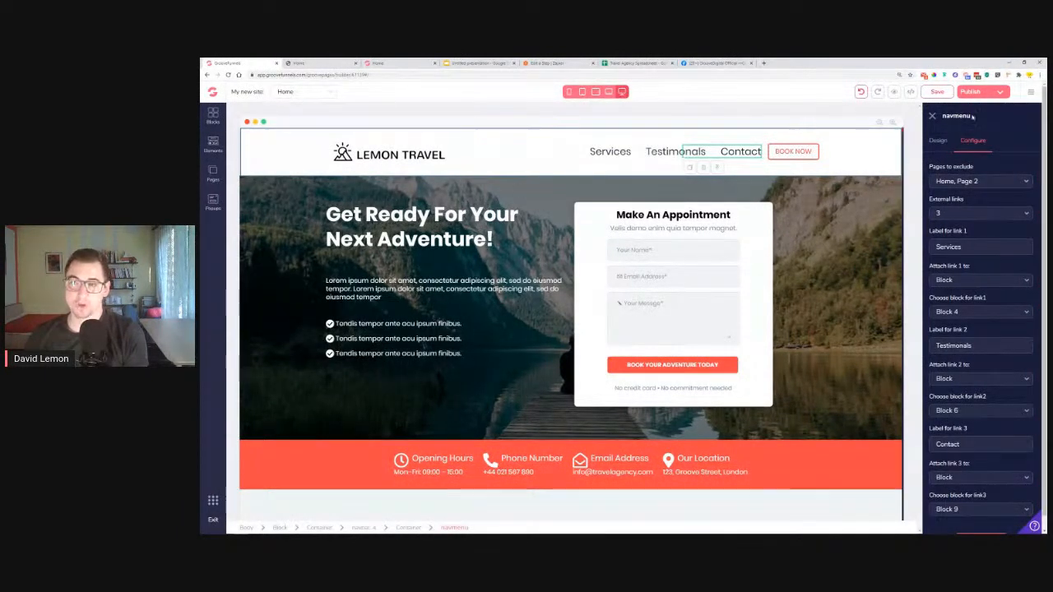
click(940, 94)
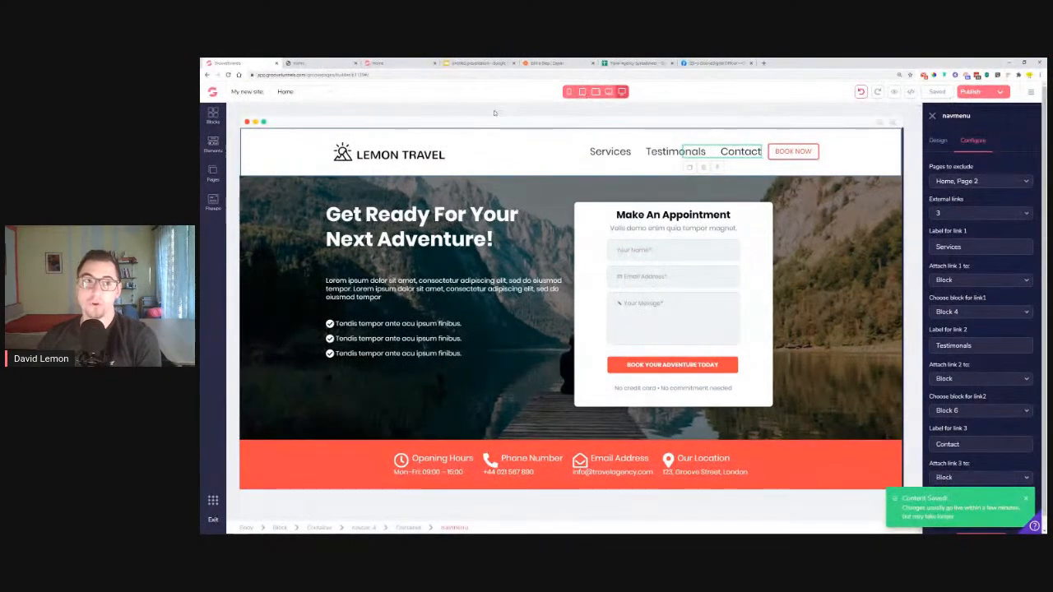
click(332, 64)
Publish the site and open the live Lemon Travel page in a new tab
click(355, 64)
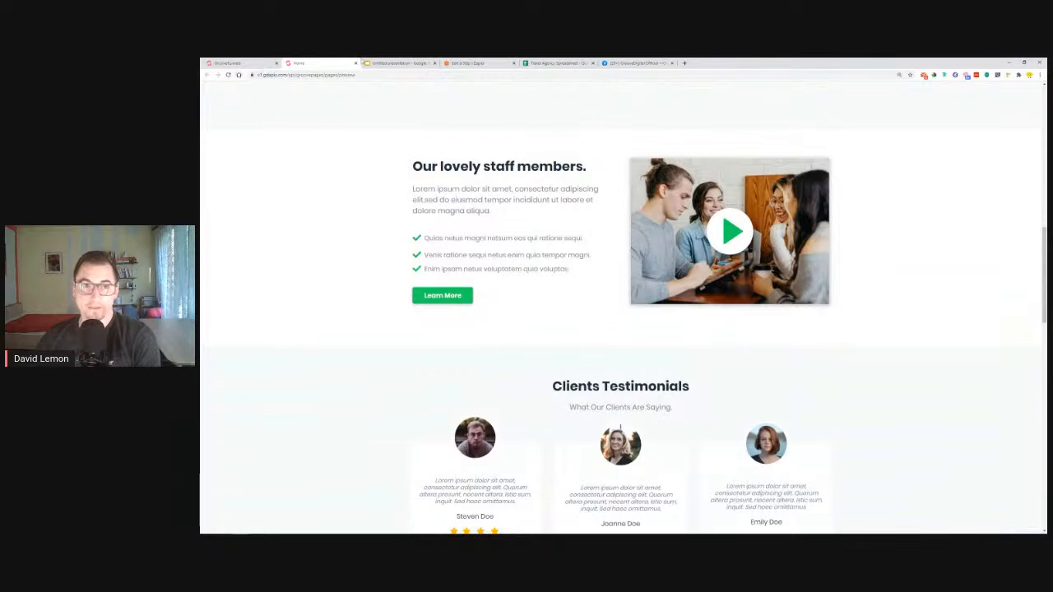
click(232, 63)
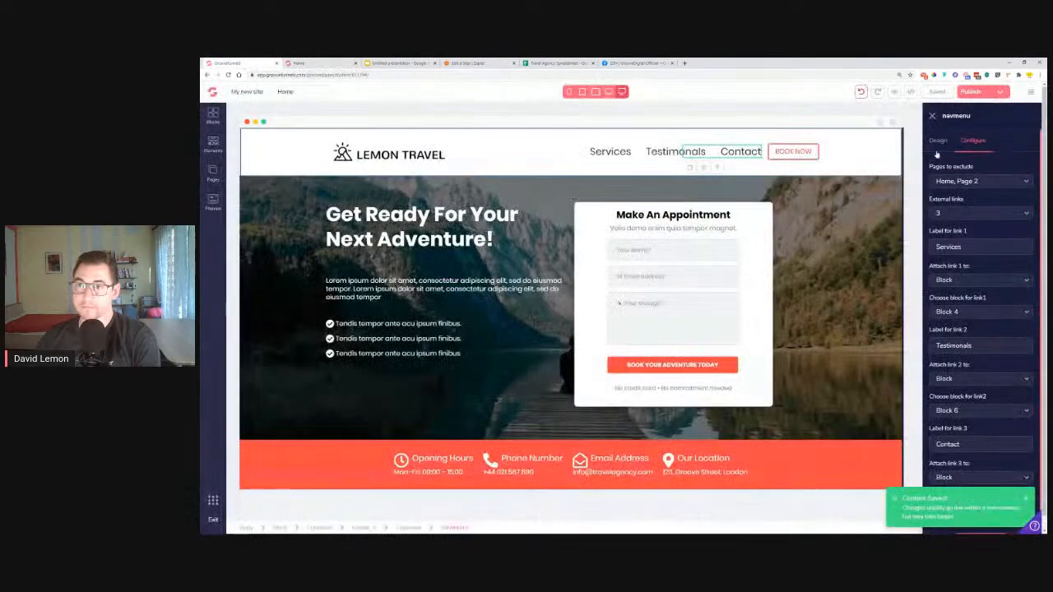
click(973, 91)
click(977, 177)
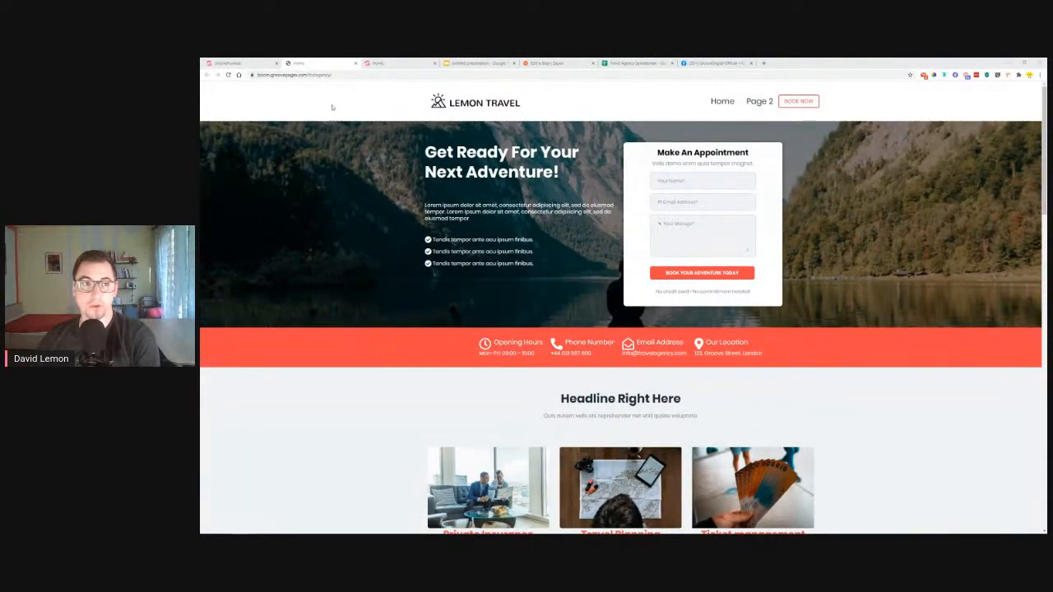
Reload the live site and test the Services, Testimonials and Contact links, then go to Facebook
click(229, 75)
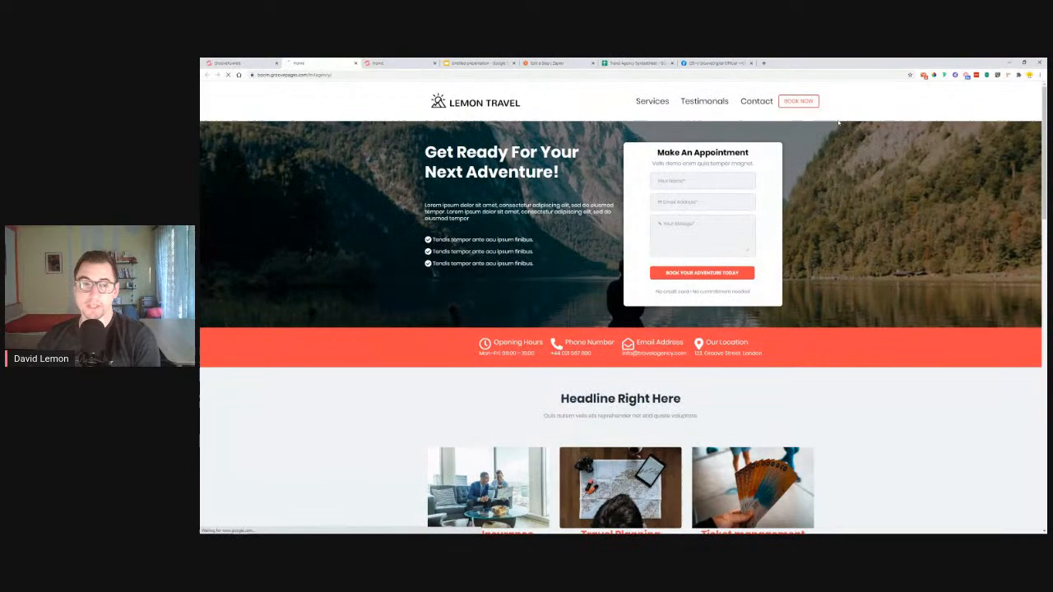
click(753, 102)
scroll(535, 118, up, 6)
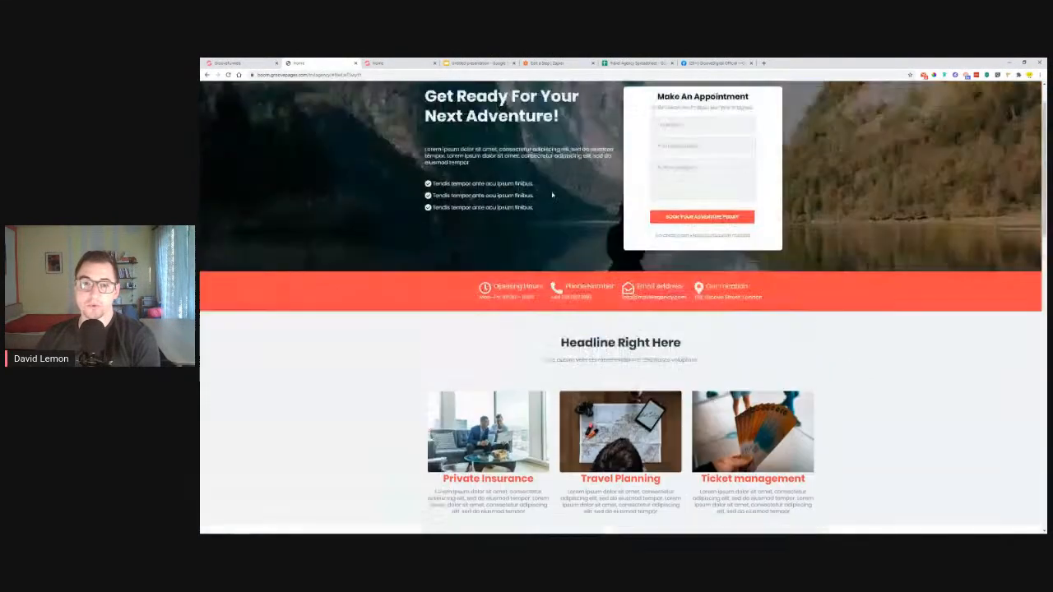
click(704, 101)
scroll(732, 102, up, 8)
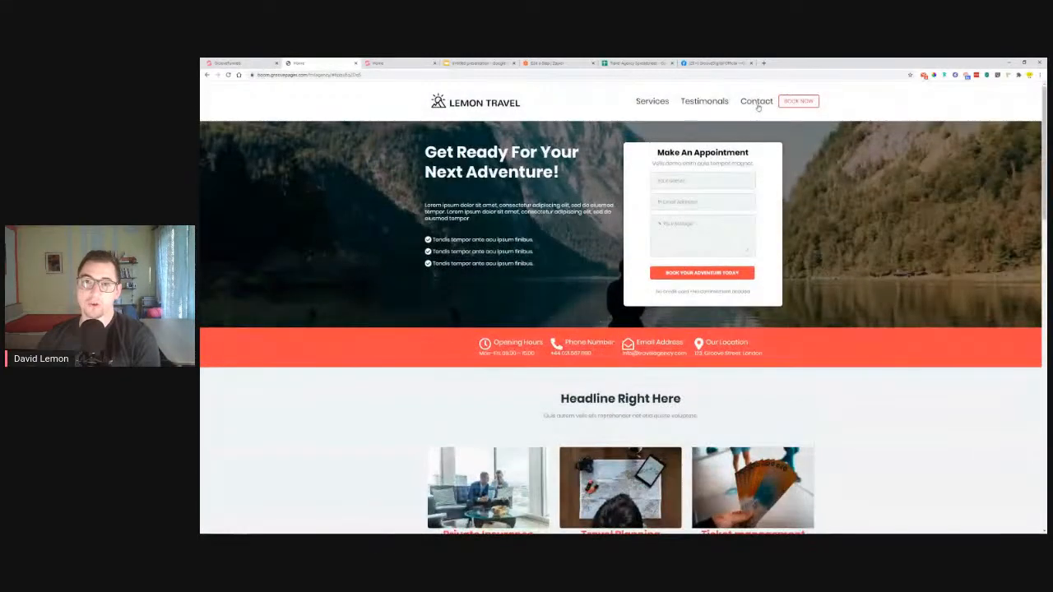
click(756, 102)
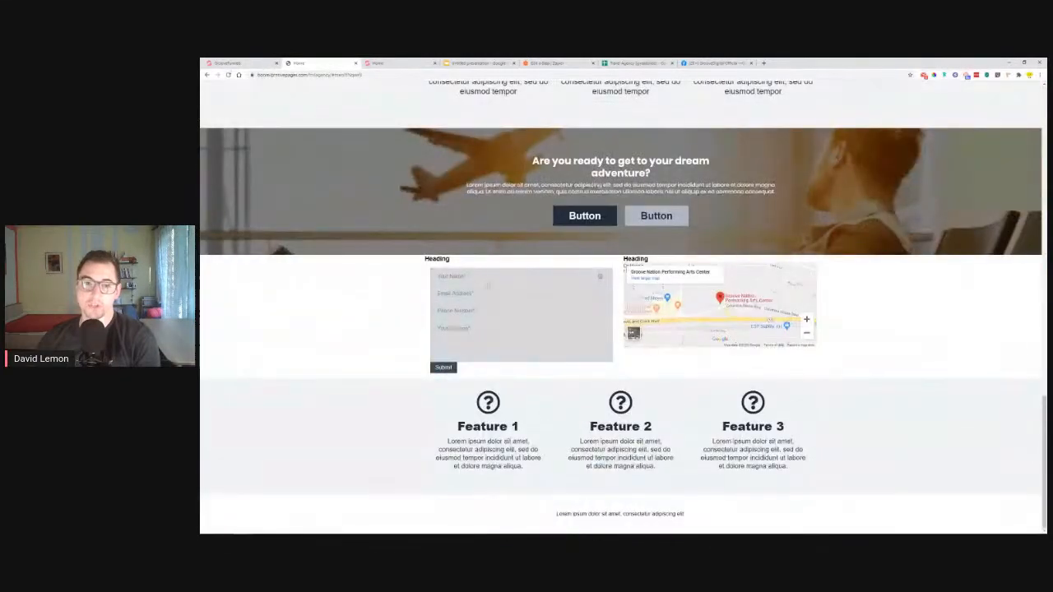
scroll(691, 281, up, 10)
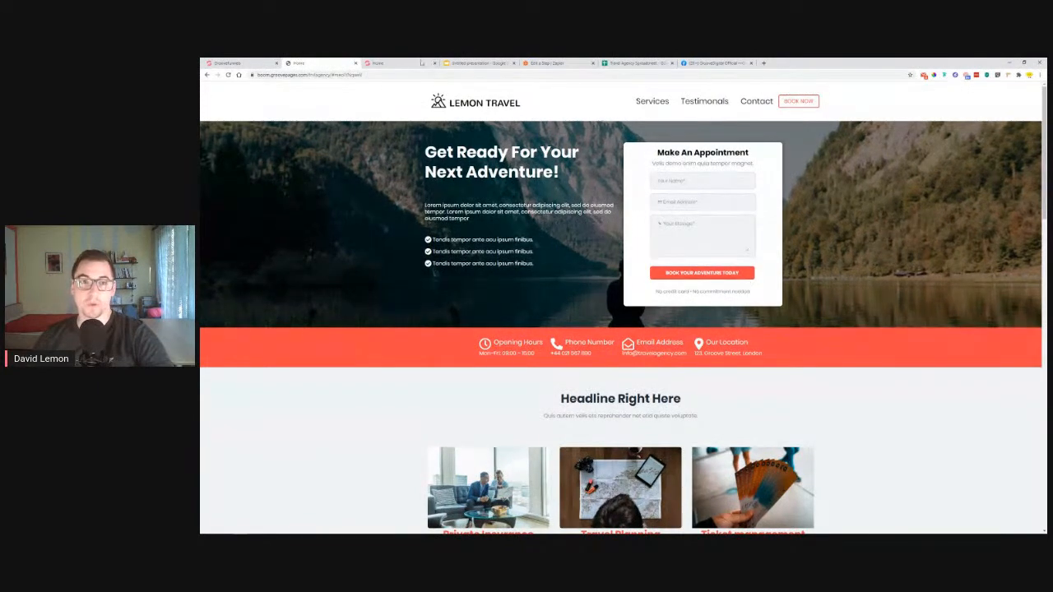
click(689, 63)
scroll(485, 333, down, 5)
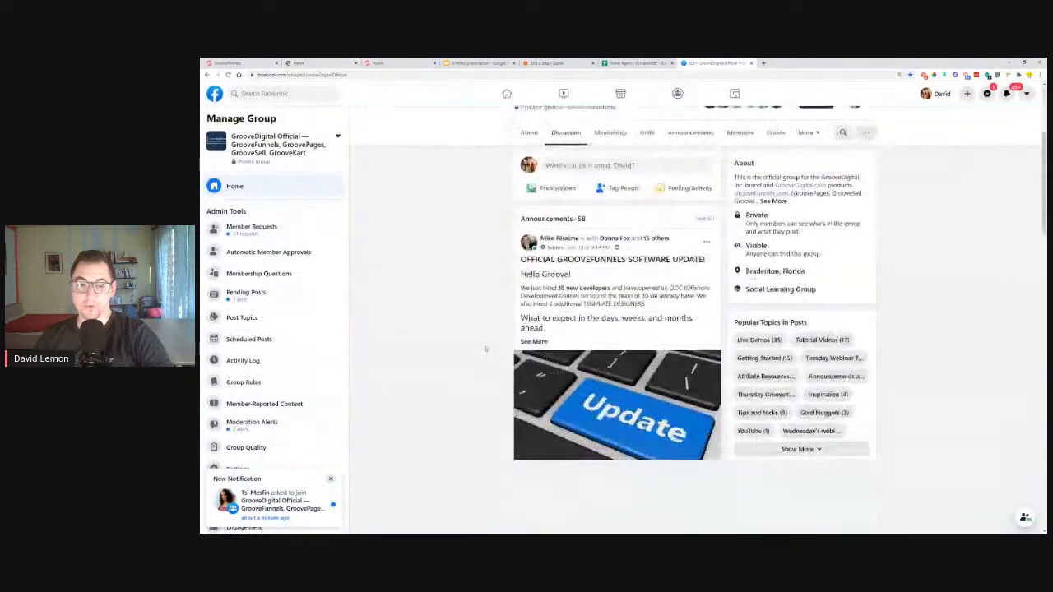
Post the live Lemon Travel site address as a comment on the Facebook live post
scroll(485, 333, down, 4)
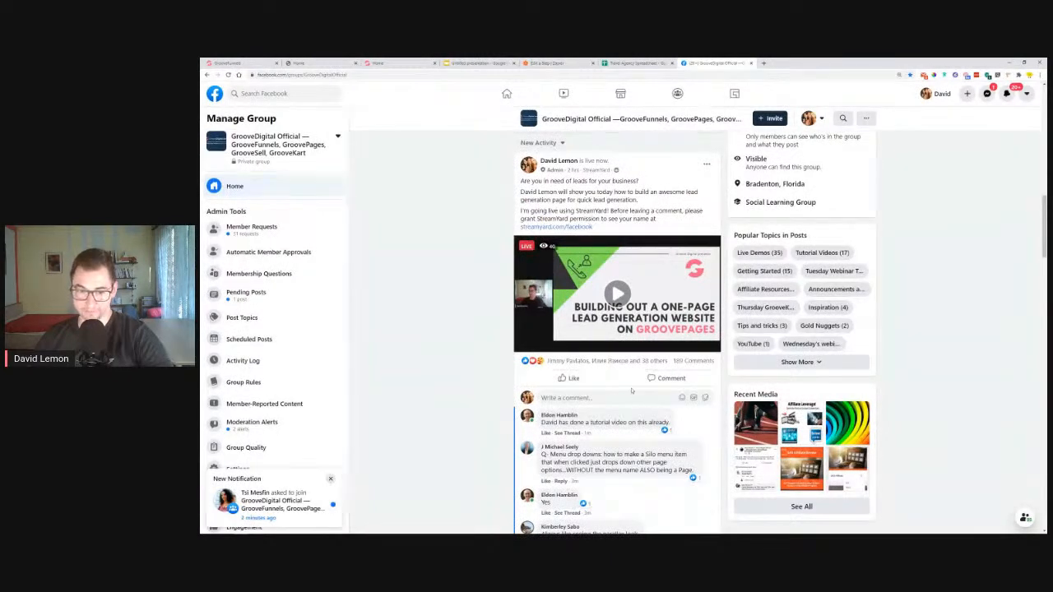
right_click(631, 399)
click(645, 448)
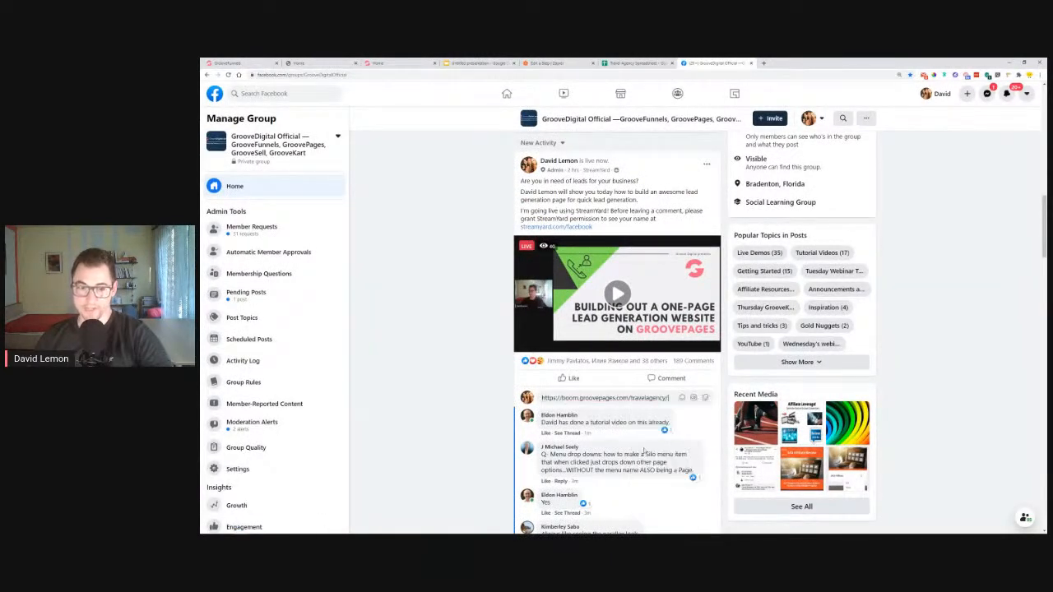
key(Return)
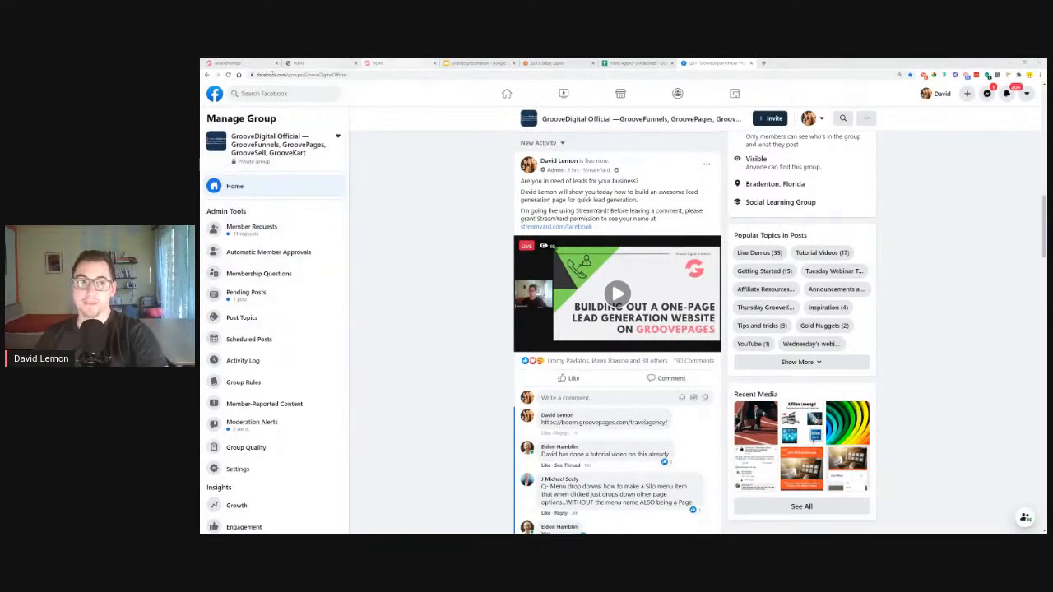
click(234, 63)
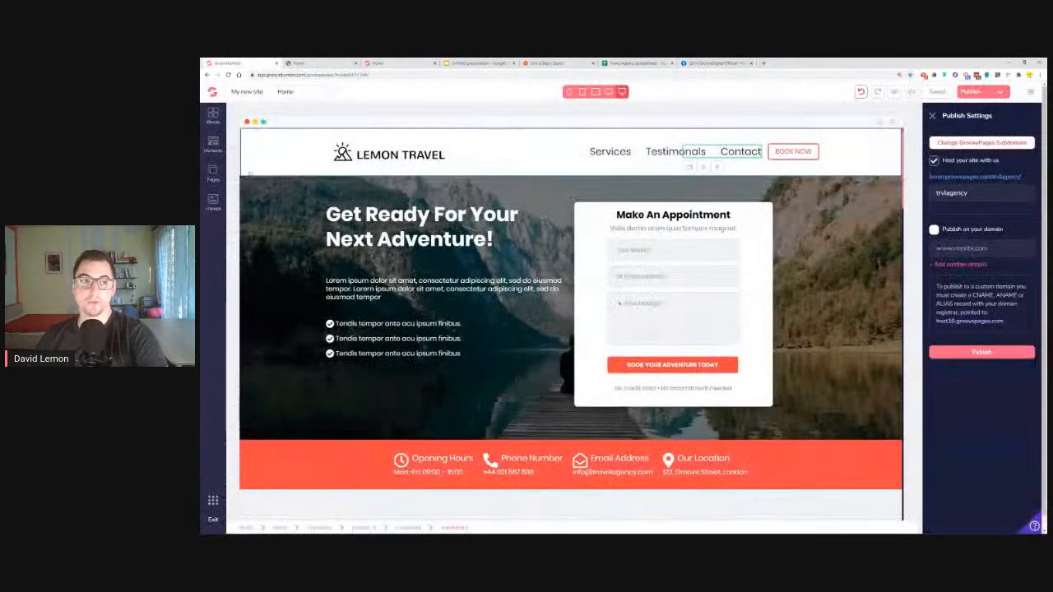
Switch to Page 2 and delete its logoipsum header block
click(214, 175)
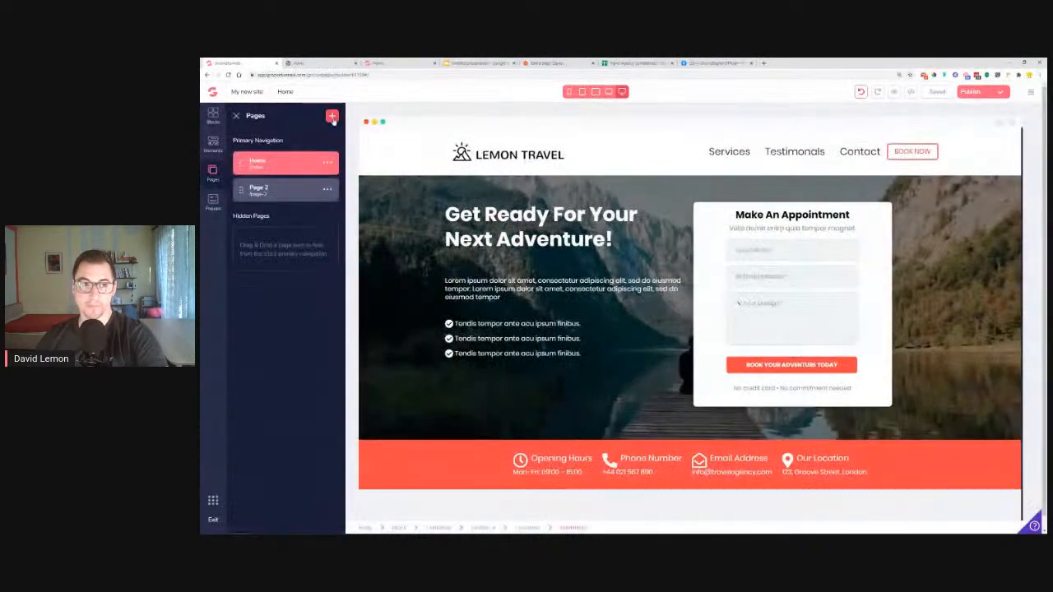
click(275, 191)
click(280, 156)
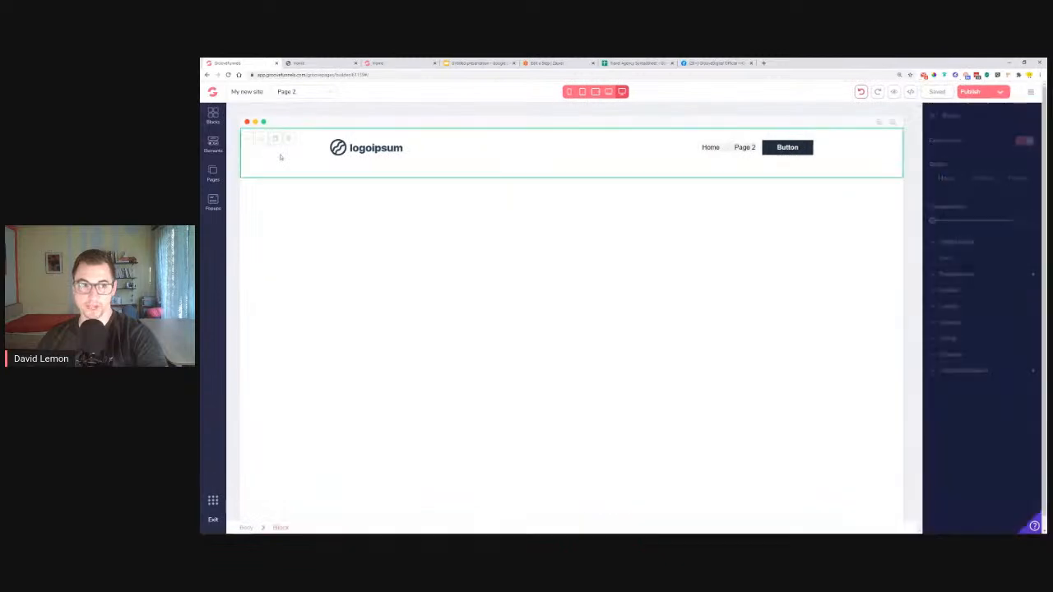
click(288, 140)
click(641, 319)
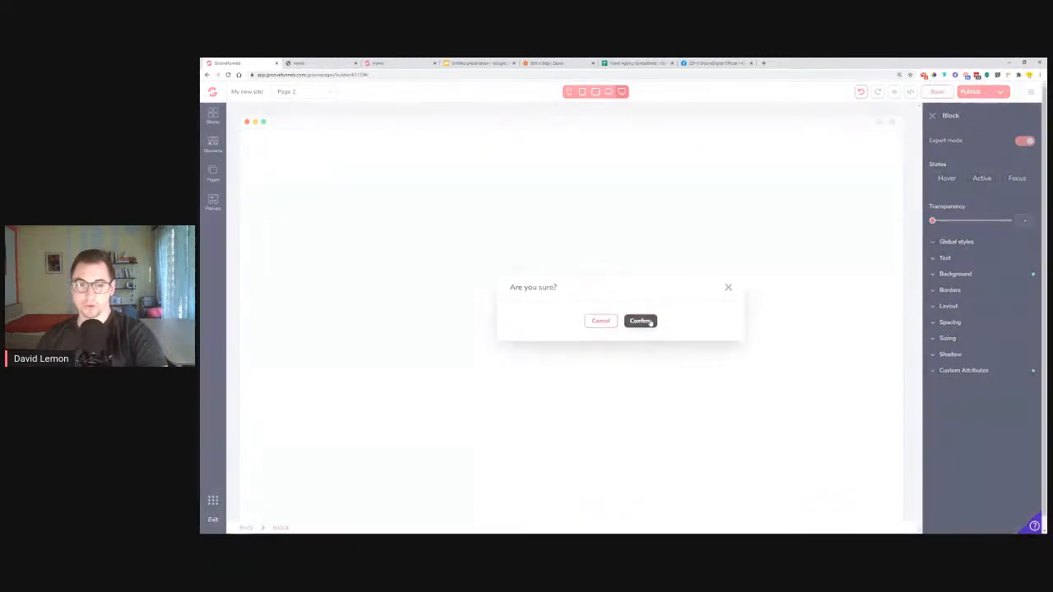
Erase all of Page 2's source code and save it empty
click(916, 92)
key(ctrl+a)
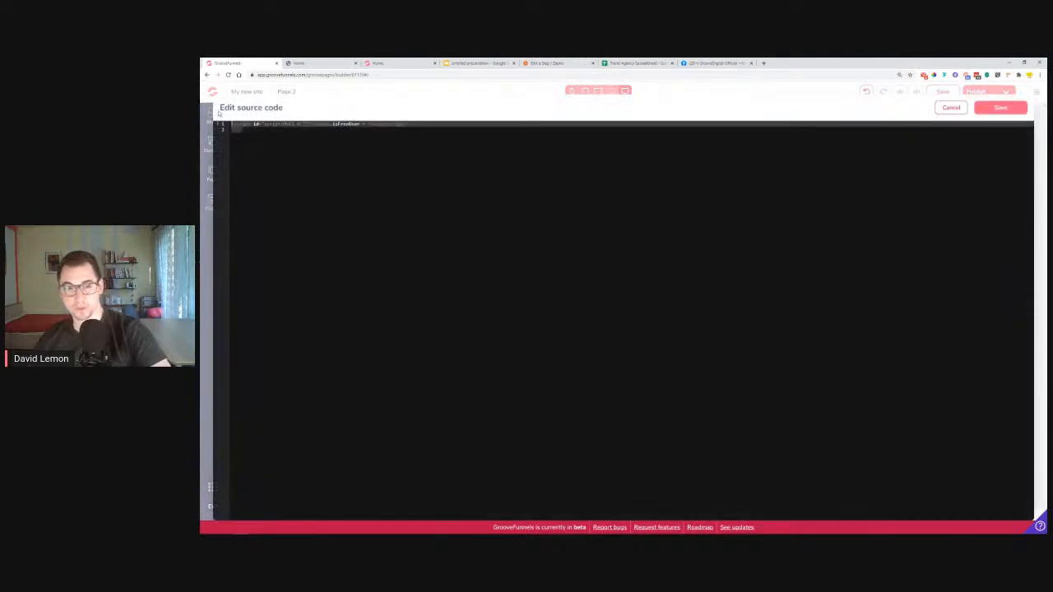
key(BackSpace)
click(1001, 108)
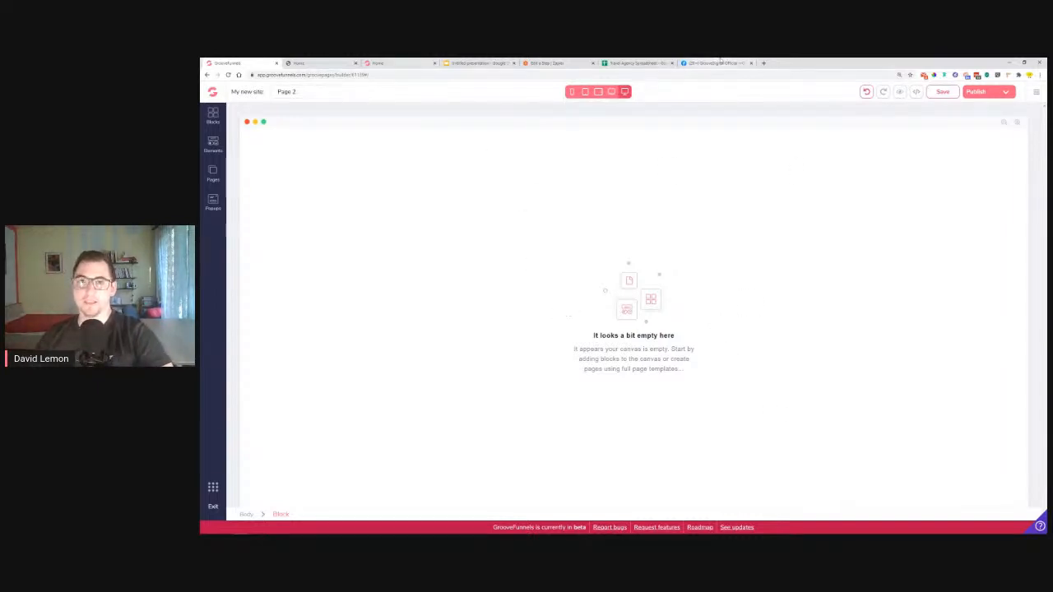
Load the published site address in a new browser tab
click(764, 64)
right_click(769, 74)
click(782, 128)
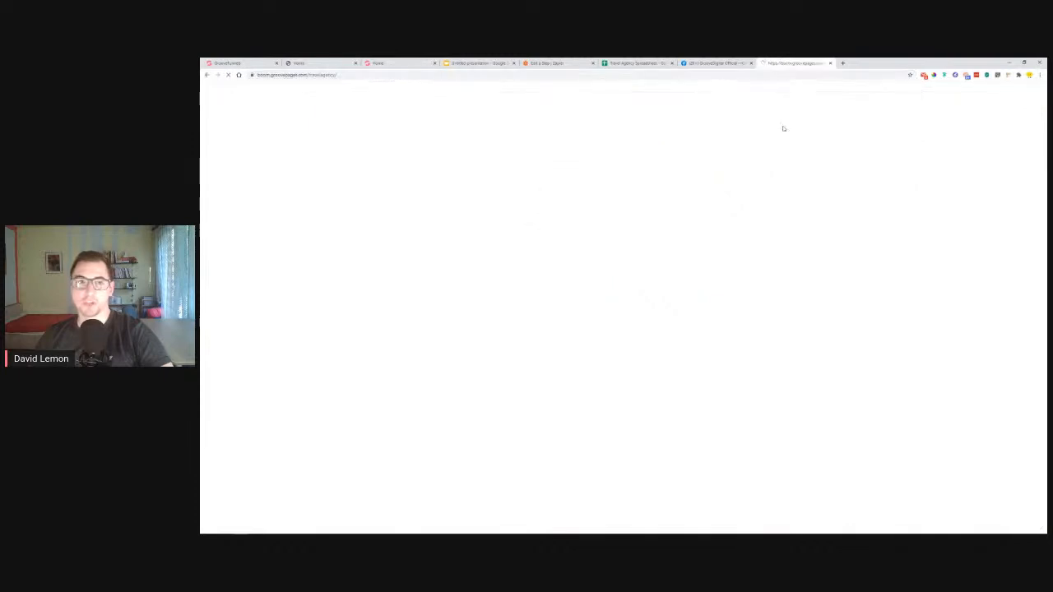
Open the published Lemon Travel page's HTML source and select all of it
right_click(372, 184)
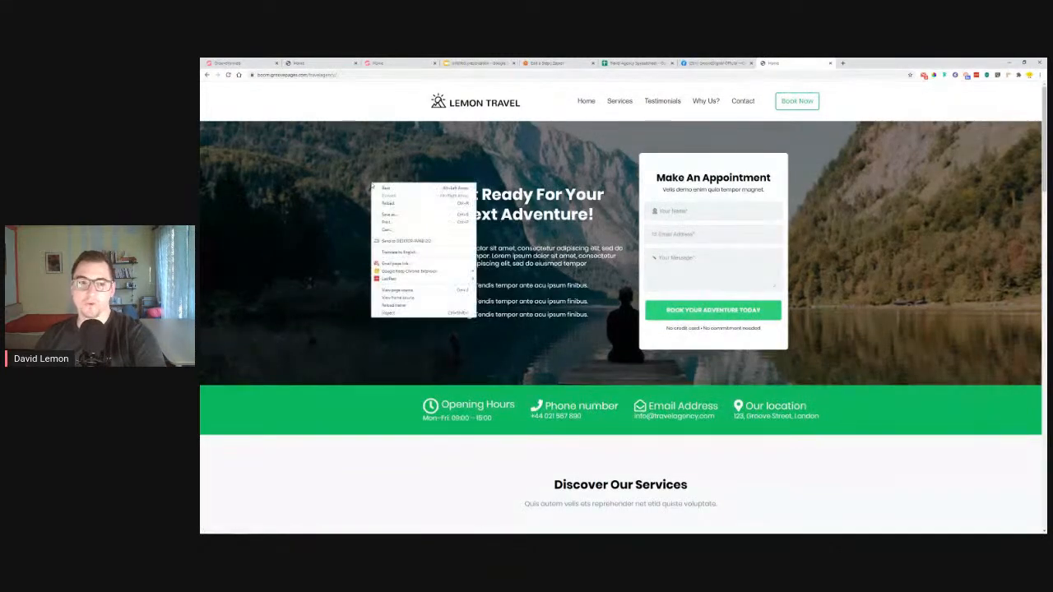
click(401, 292)
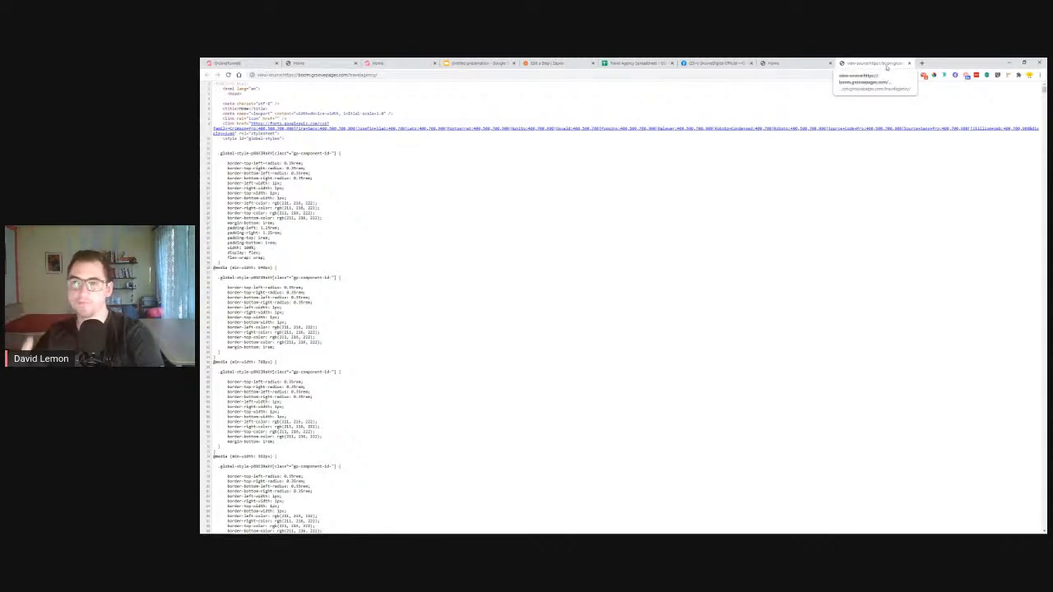
click(785, 63)
right_click(874, 258)
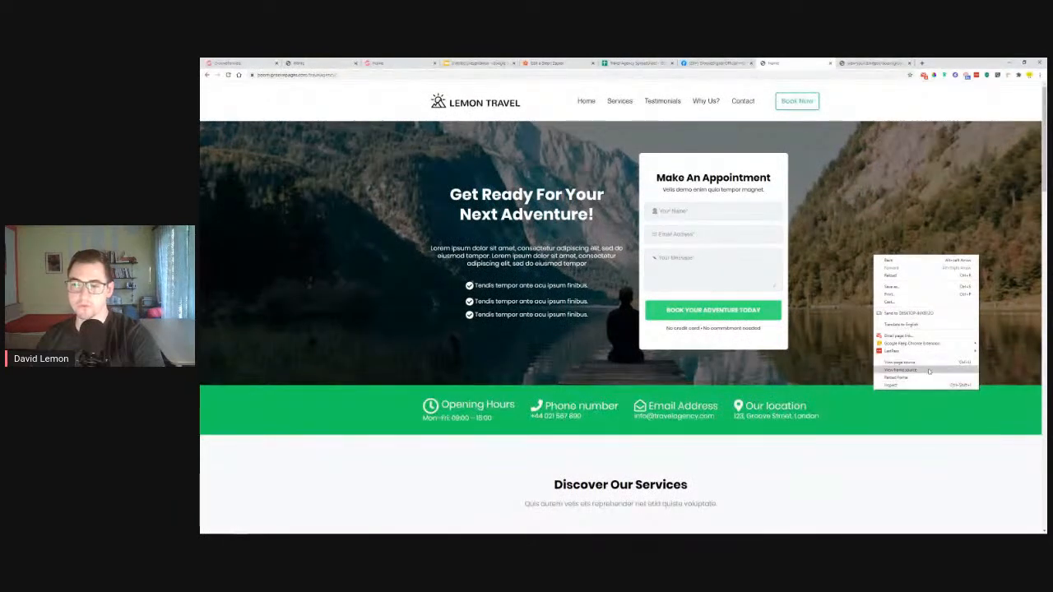
click(899, 362)
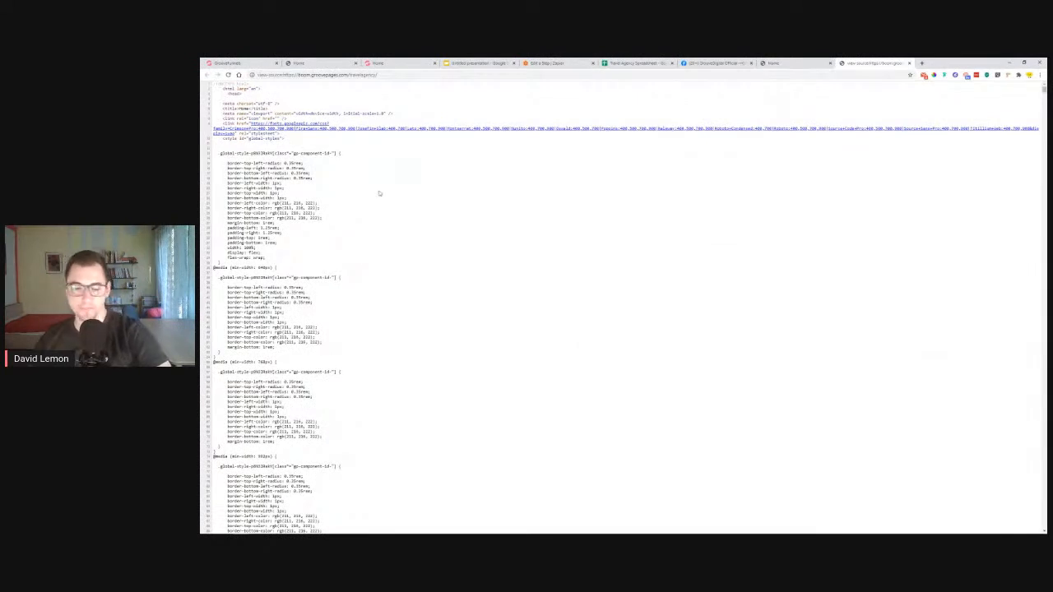
key(ctrl+a)
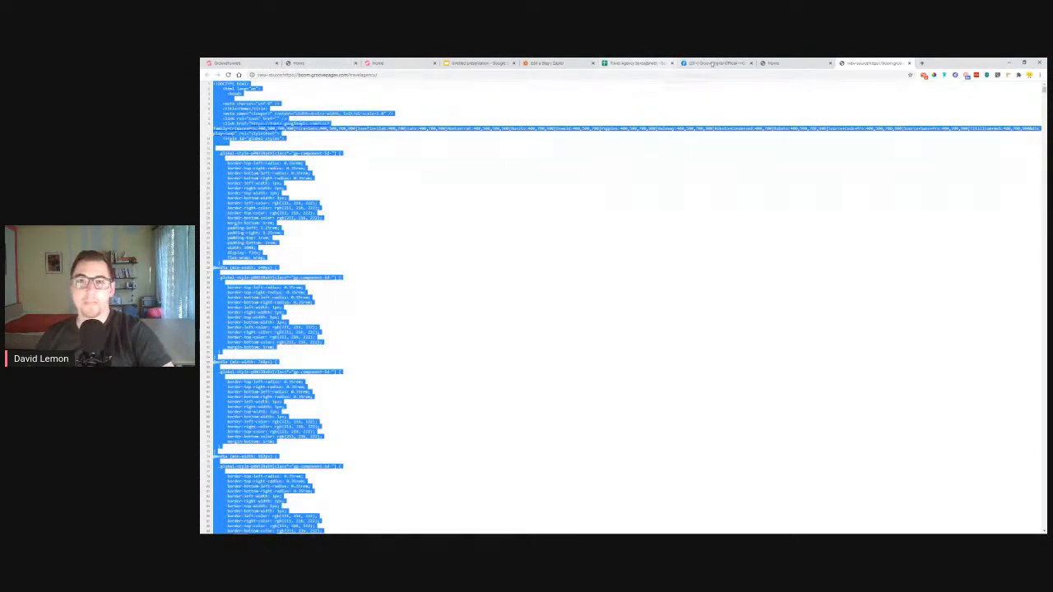
click(229, 64)
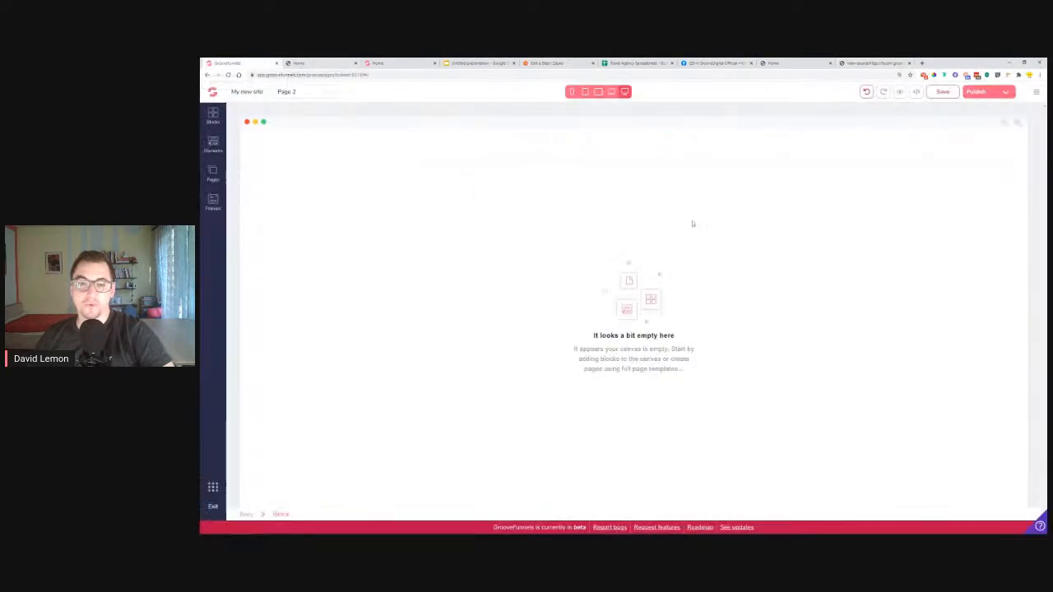
Paste the copied HTML into Page 2's source editor and save it
click(916, 93)
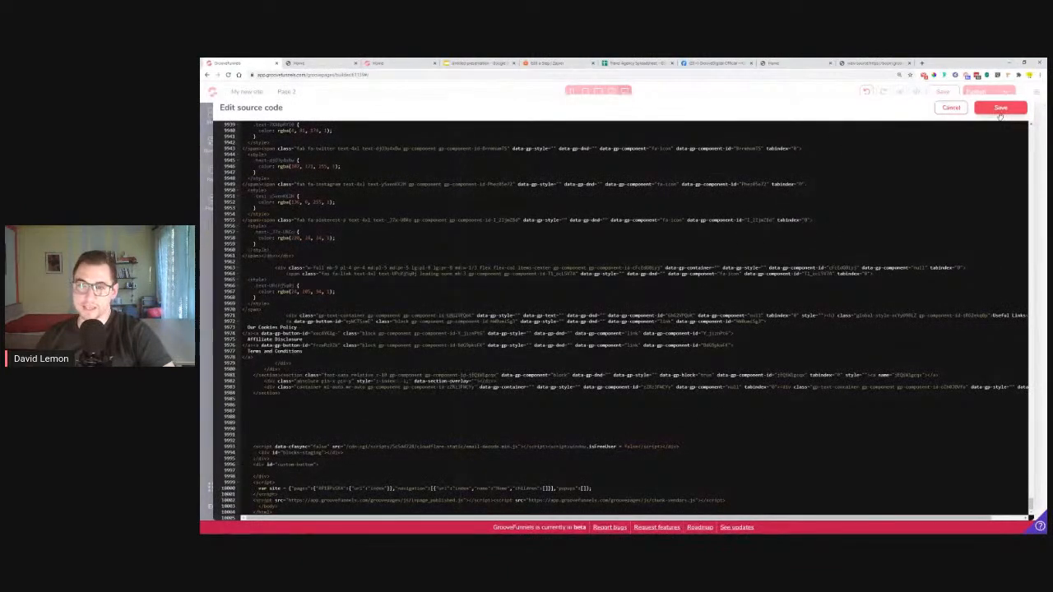
click(1001, 108)
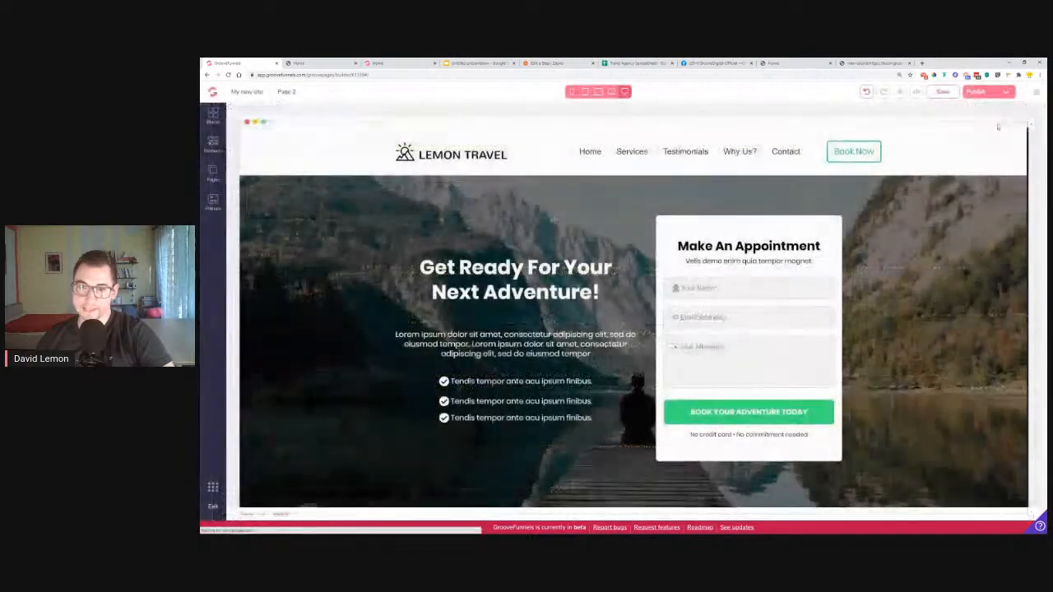
scroll(942, 197, down, 4)
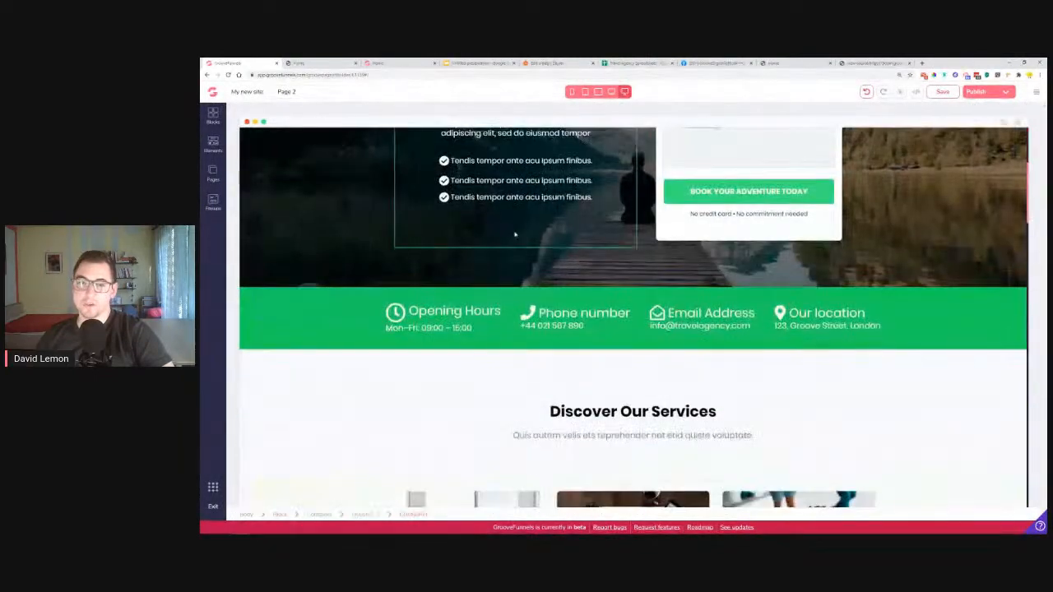
scroll(634, 317, up, 7)
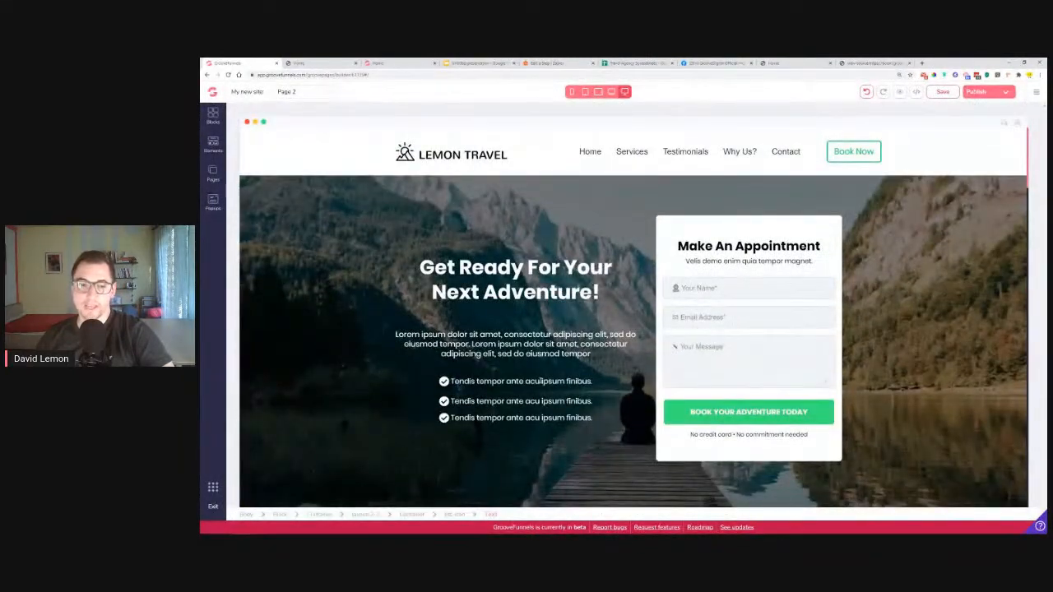
Check the hero bullet text and BOOK YOUR ADVENTURE TODAY button settings, then scroll through the page
click(541, 381)
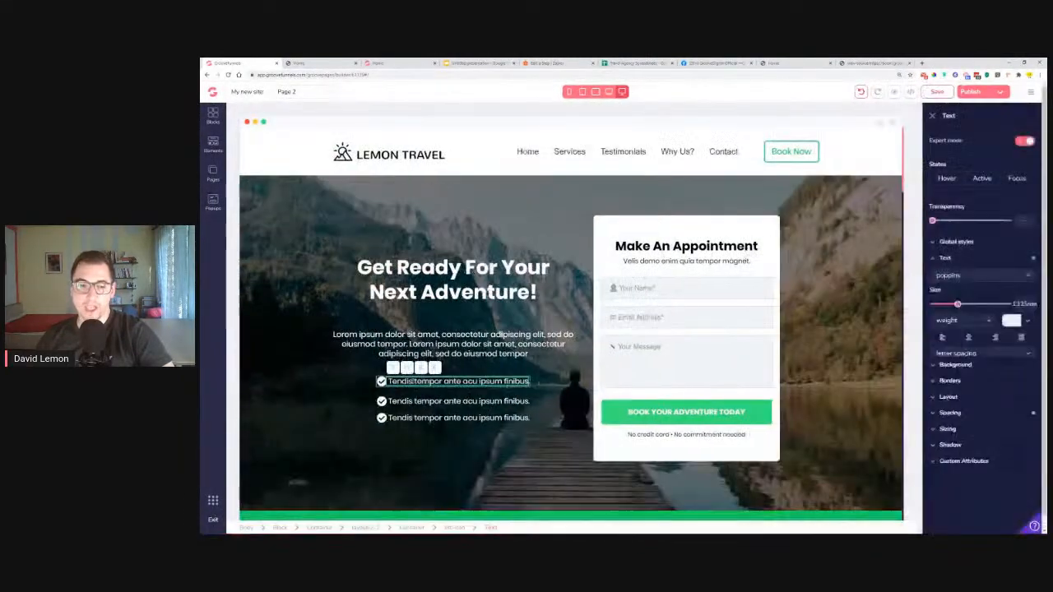
click(746, 421)
click(973, 140)
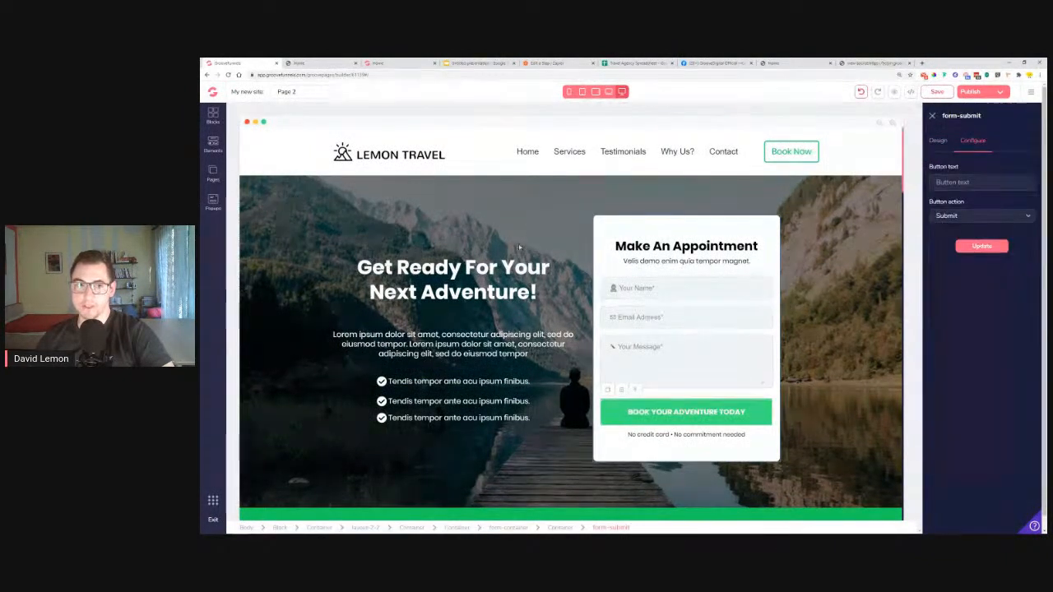
scroll(523, 244, down, 10)
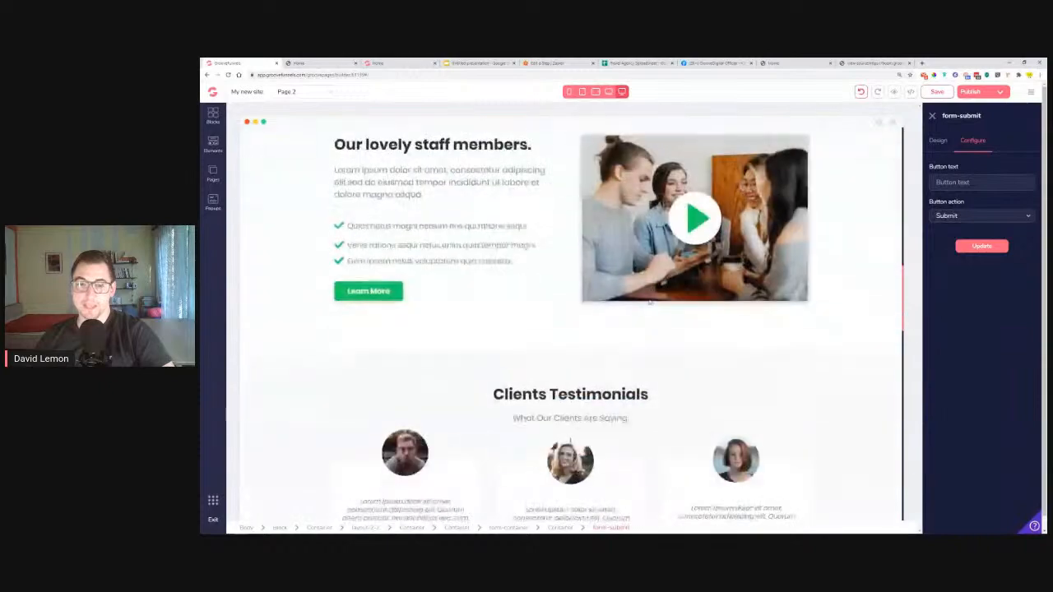
scroll(650, 303, down, 10)
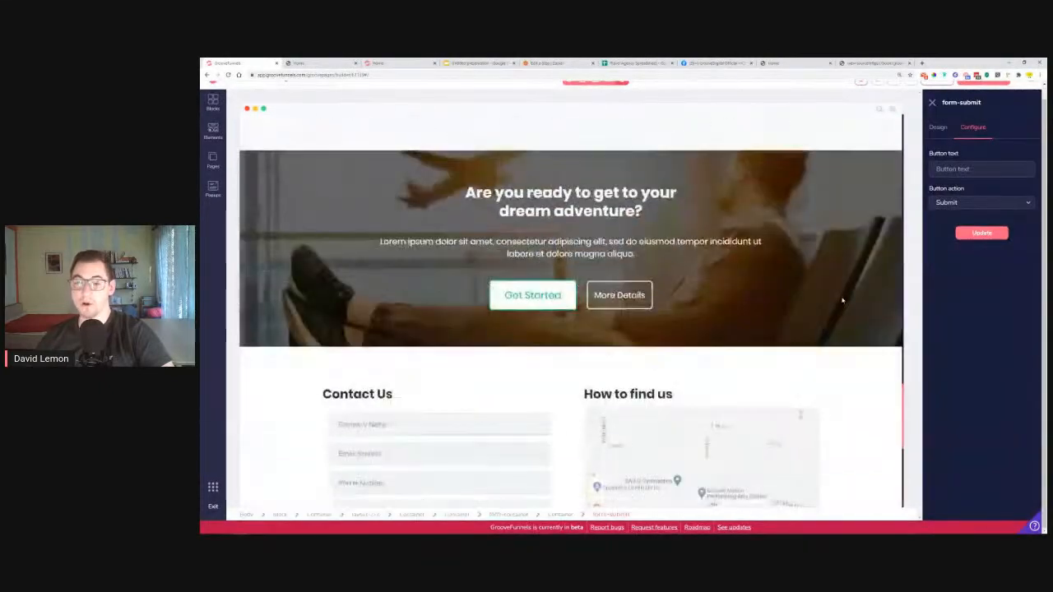
scroll(842, 301, down, 5)
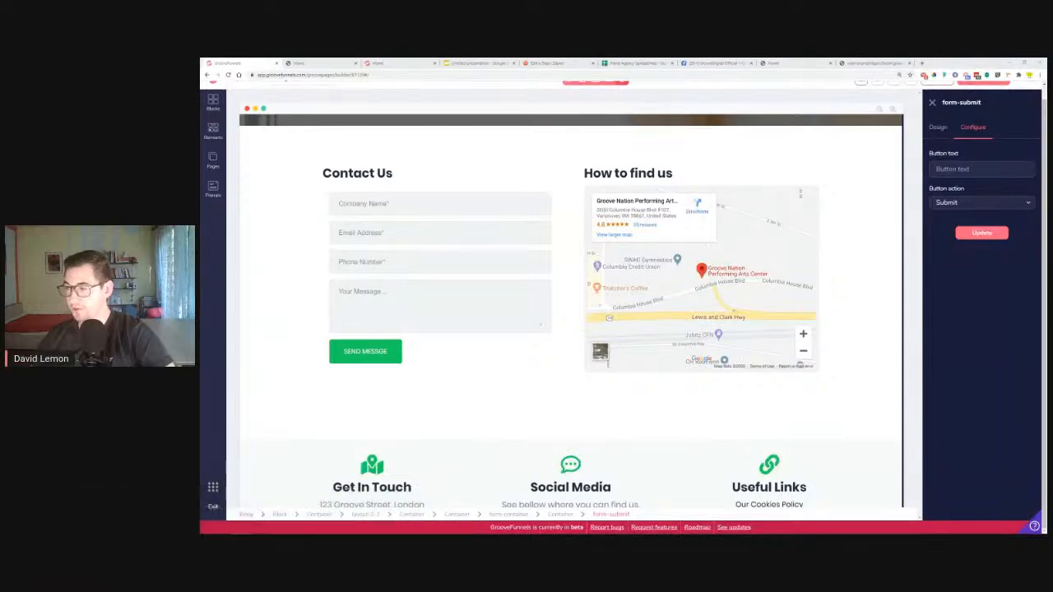
Review the how-to questions slide, then return to the published Lemon Travel home page
click(477, 63)
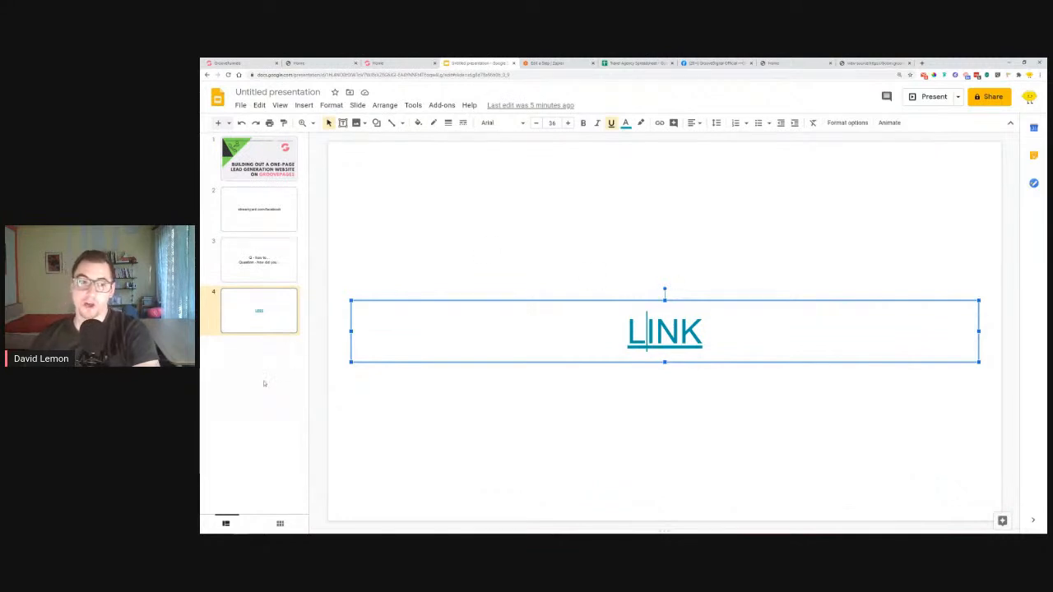
click(259, 286)
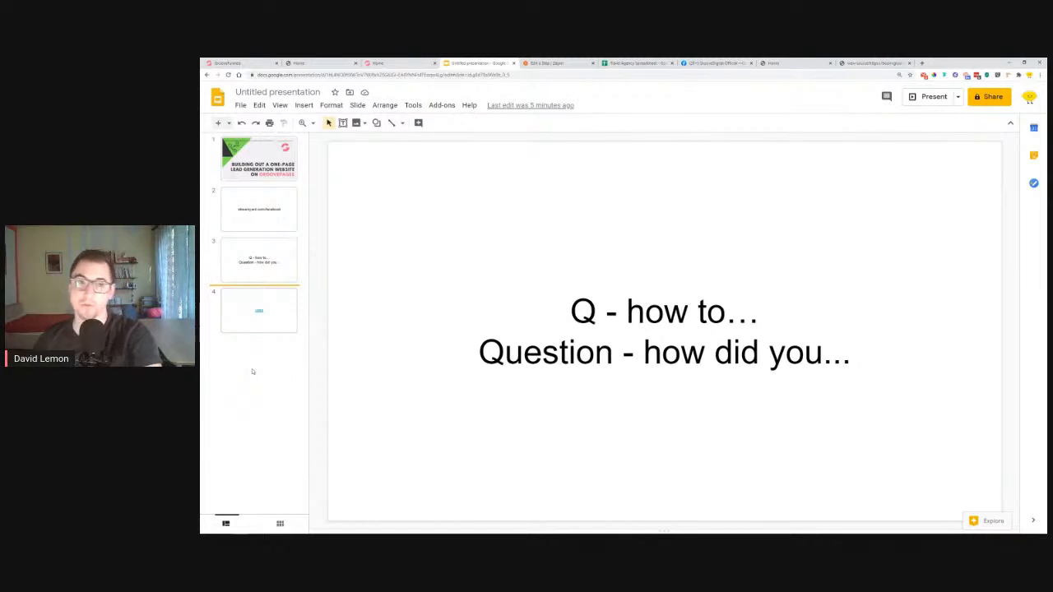
click(788, 62)
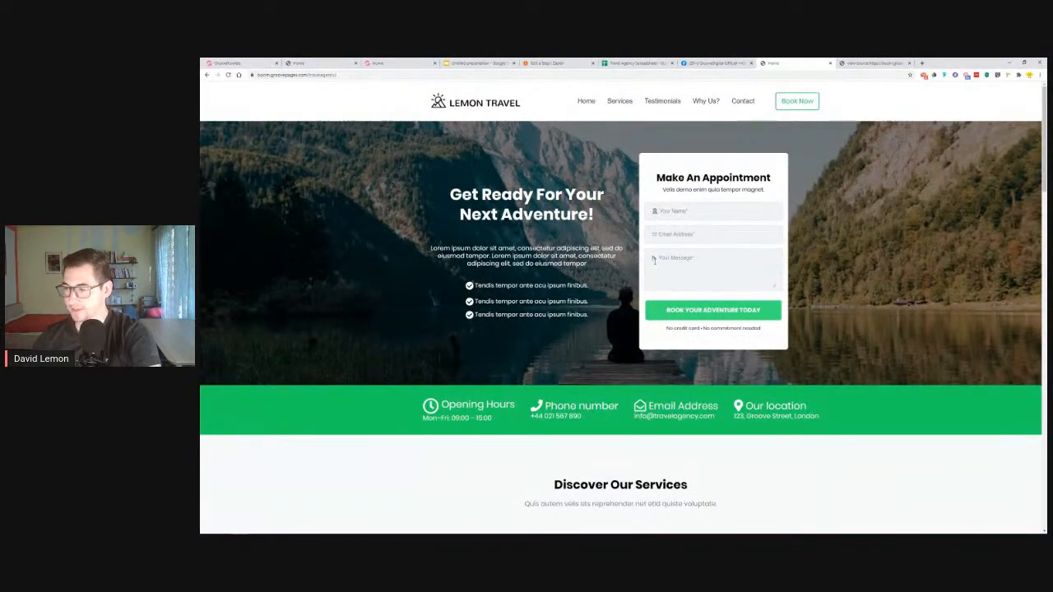
scroll(651, 253, down, 20)
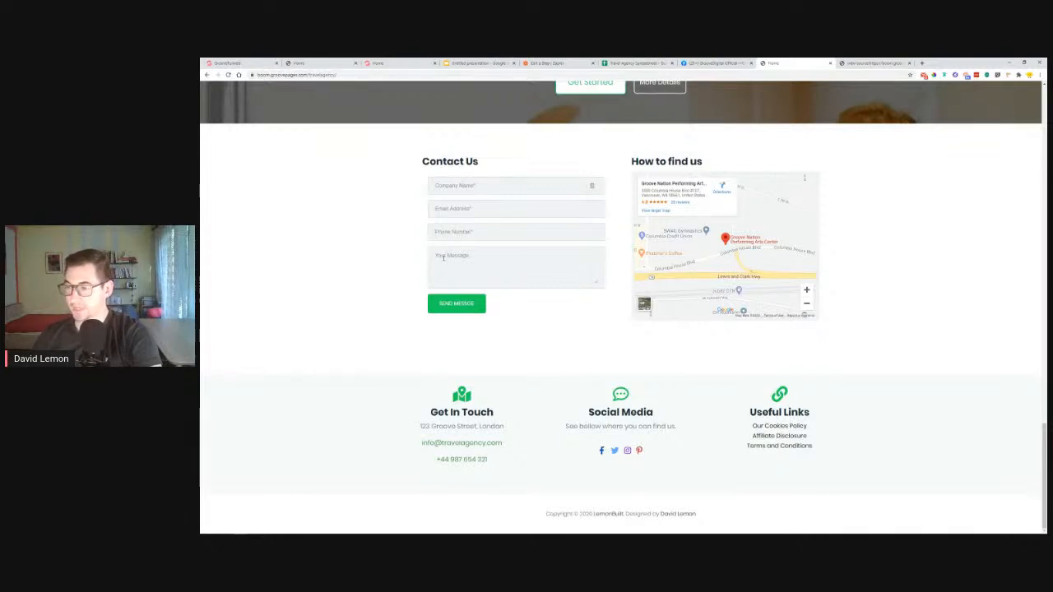
scroll(442, 258, up, 20)
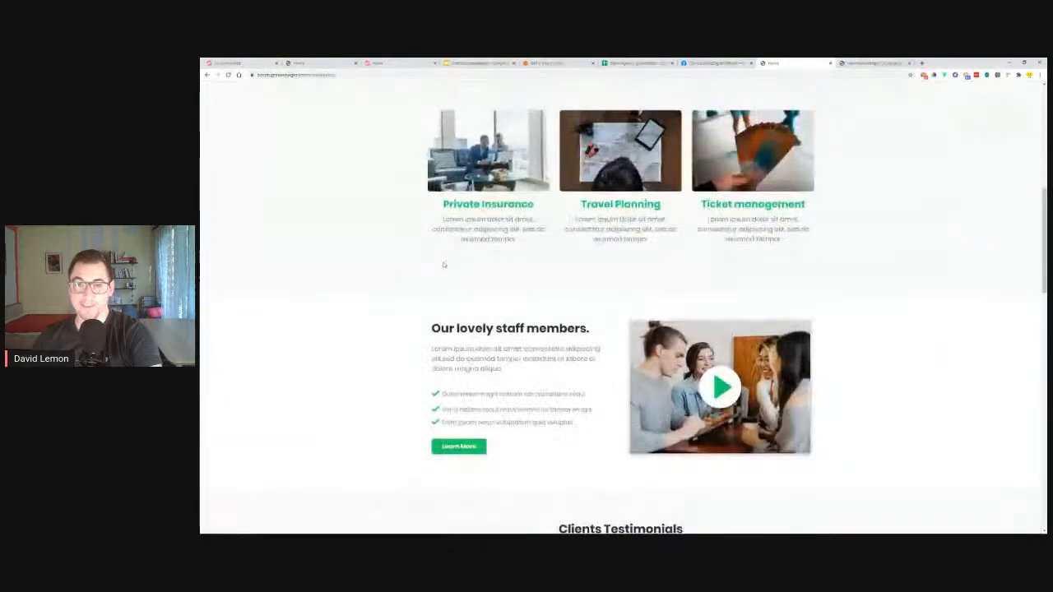
scroll(443, 267, up, 3)
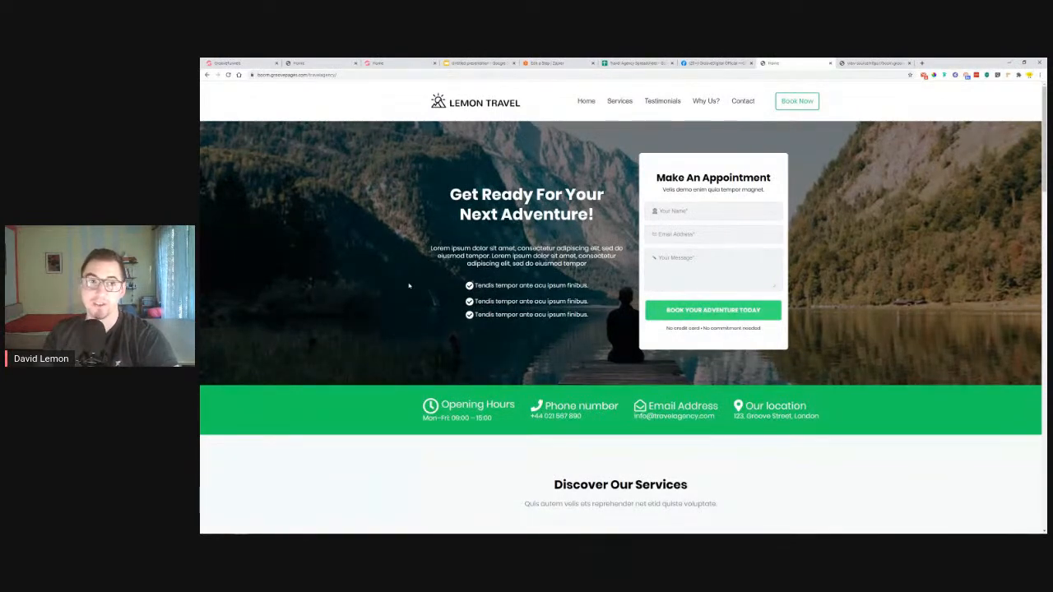
click(667, 102)
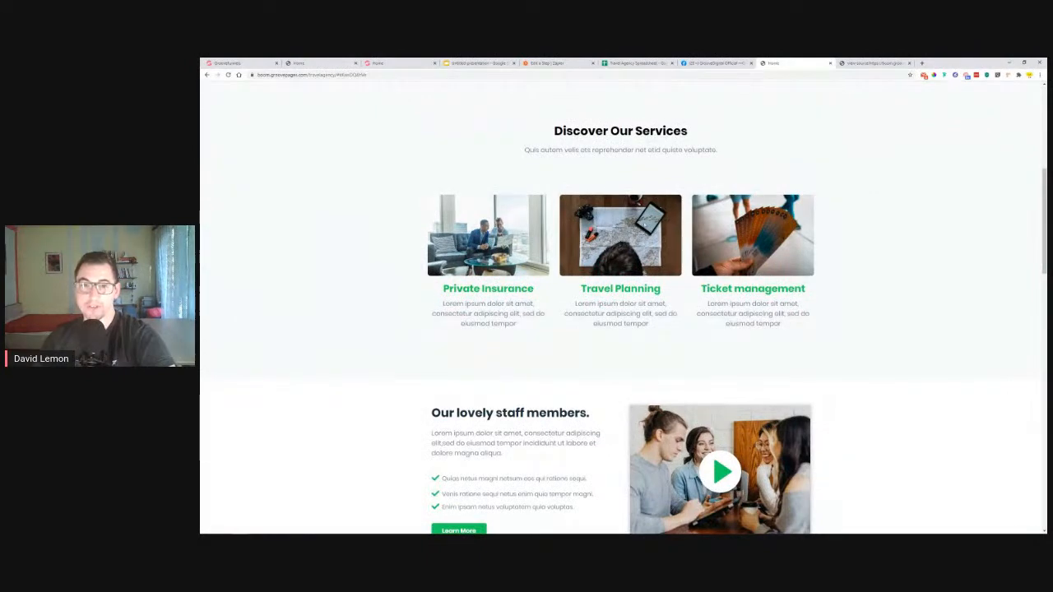
scroll(724, 165, up, 6)
click(746, 102)
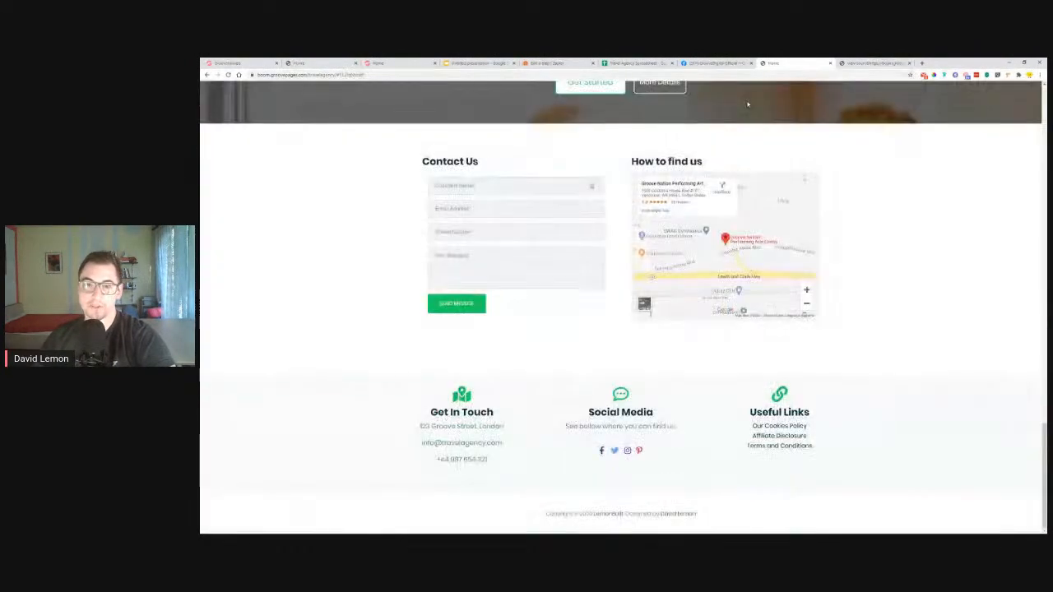
scroll(629, 270, up, 15)
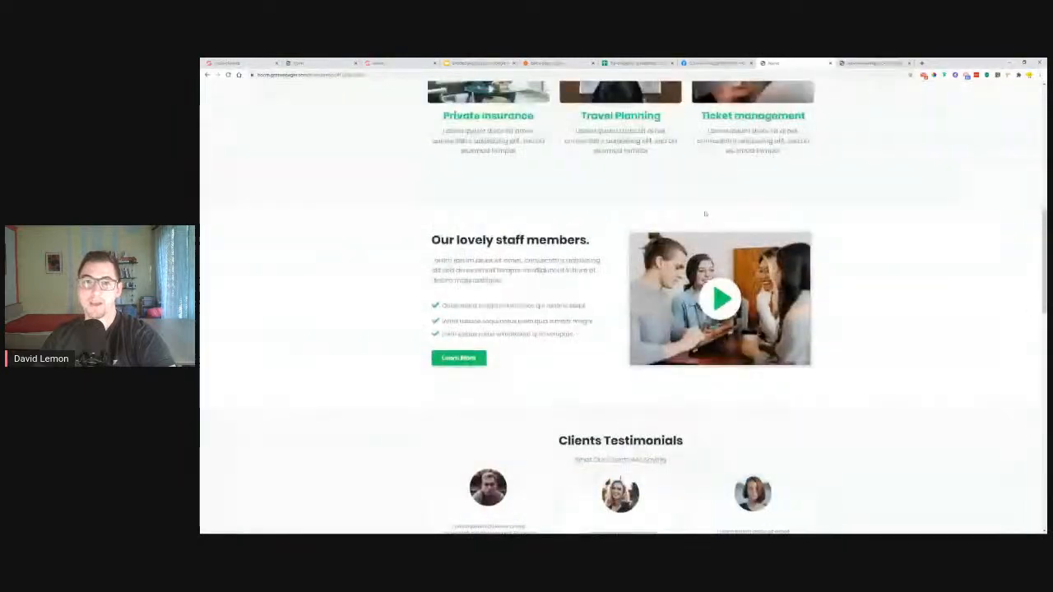
click(617, 100)
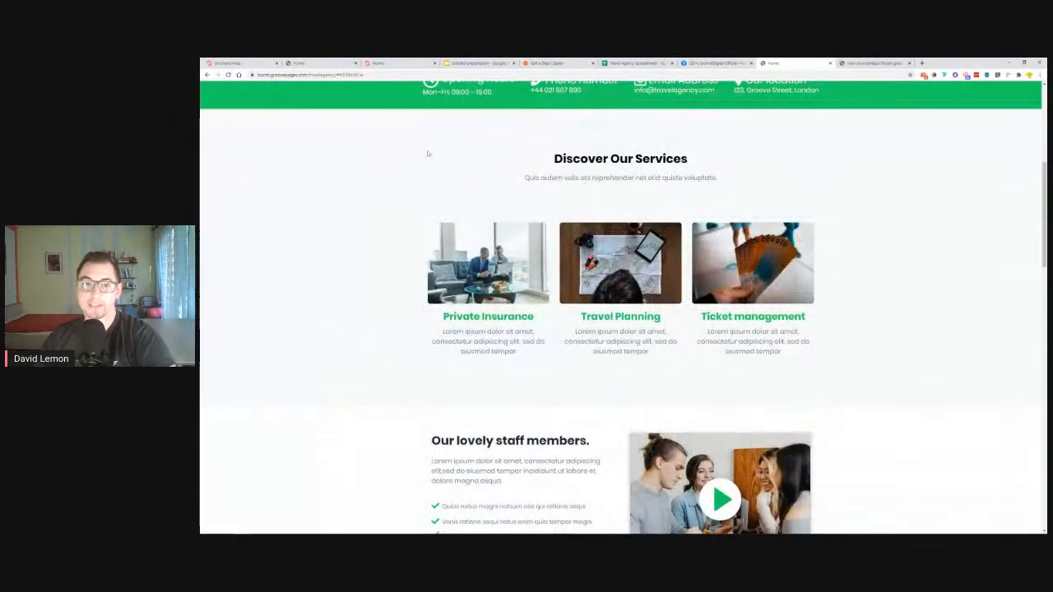
scroll(834, 140, up, 7)
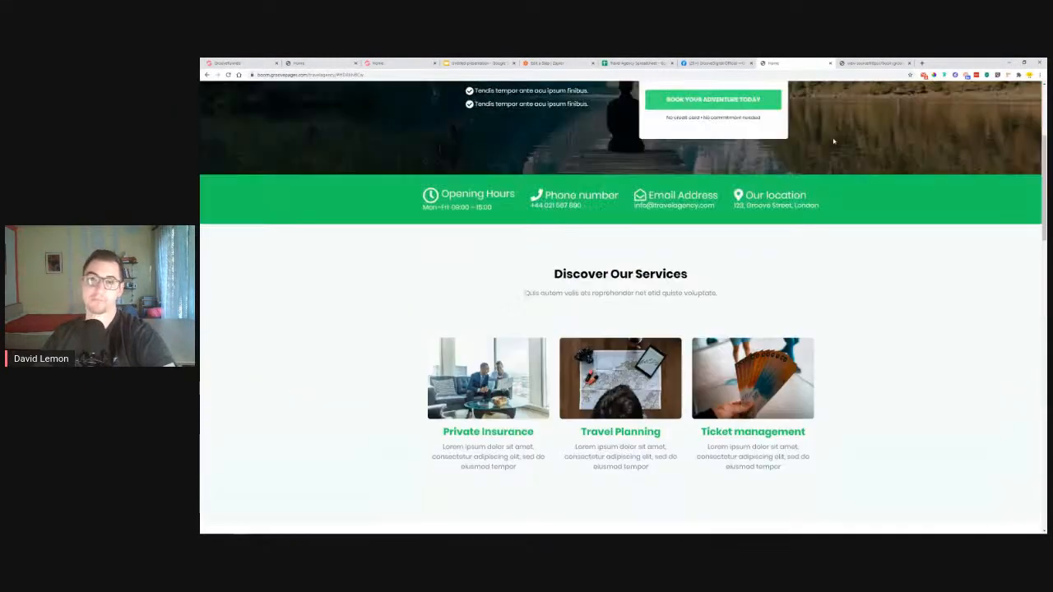
click(665, 106)
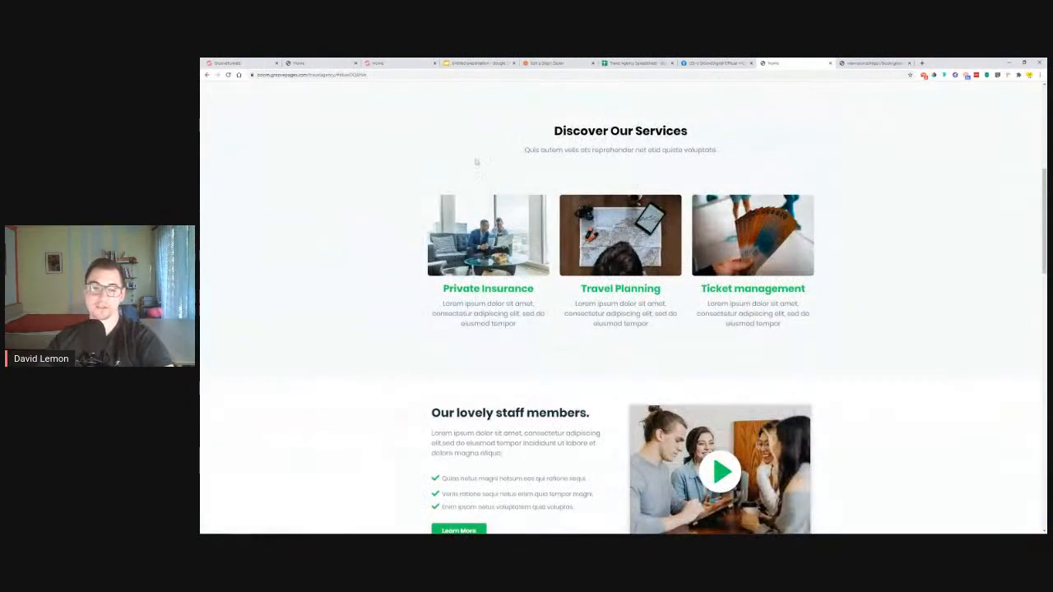
scroll(913, 326, up, 15)
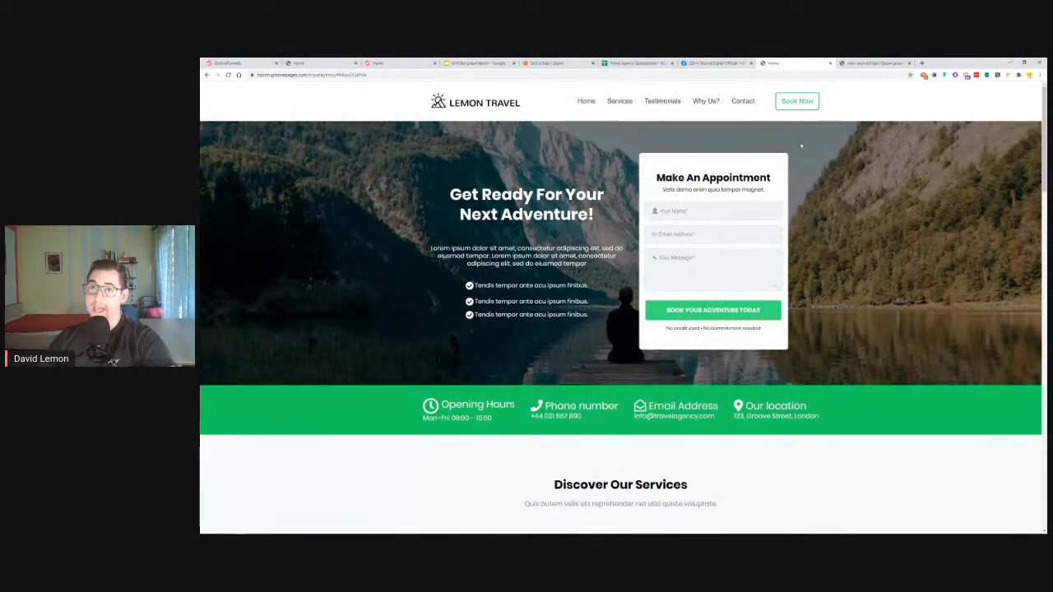
click(1025, 63)
drag(836, 232, 872, 232)
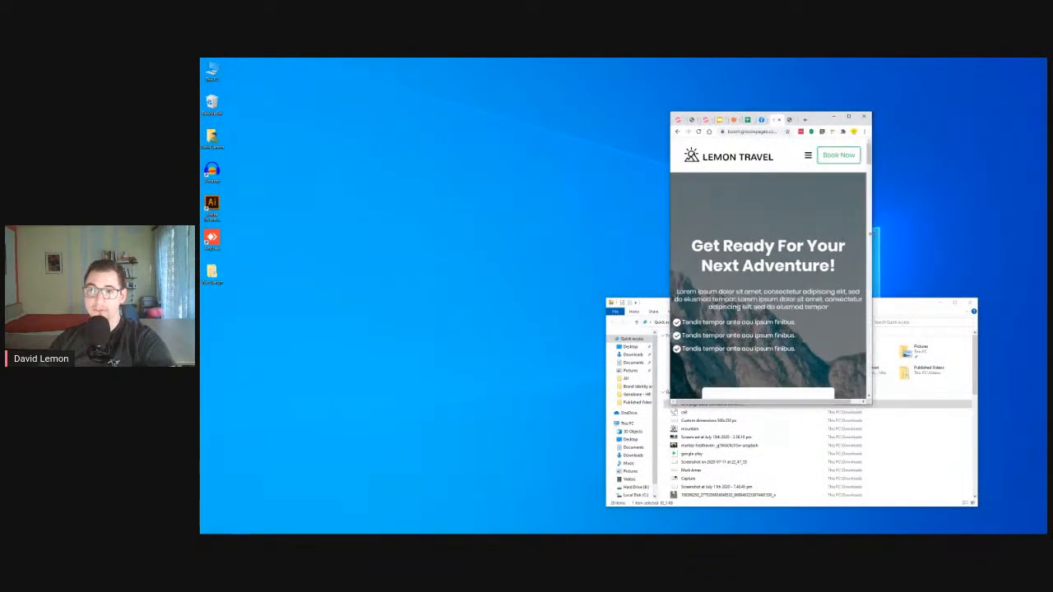
click(810, 160)
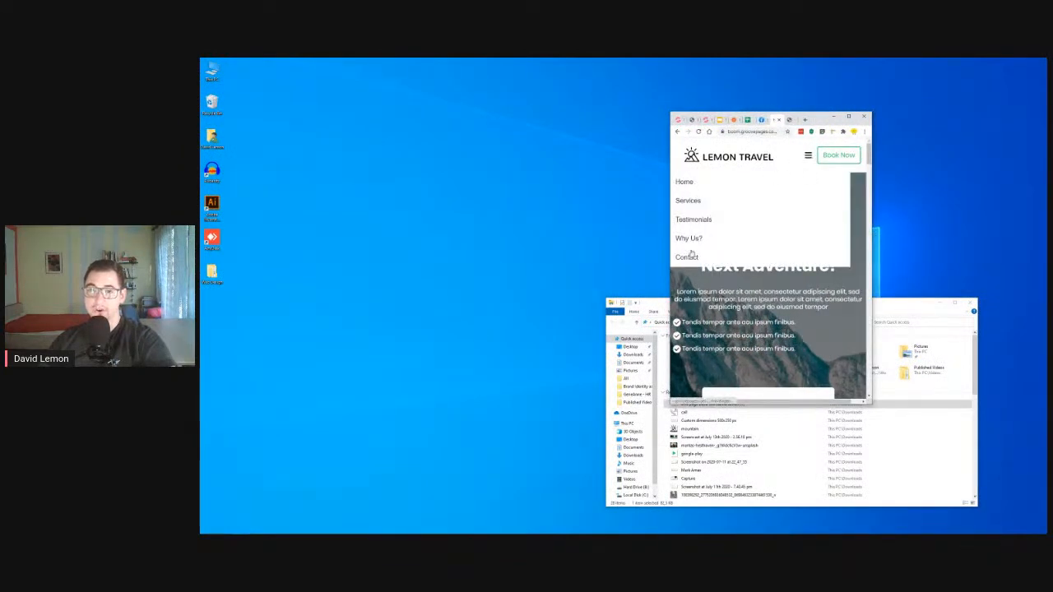
click(807, 160)
scroll(781, 206, down, 10)
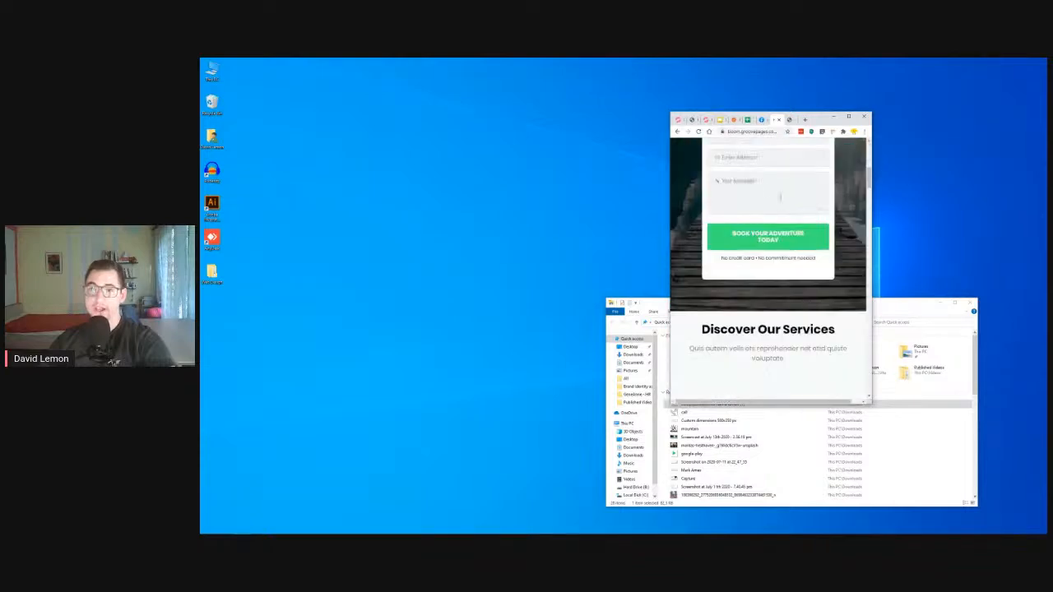
scroll(780, 205, up, 10)
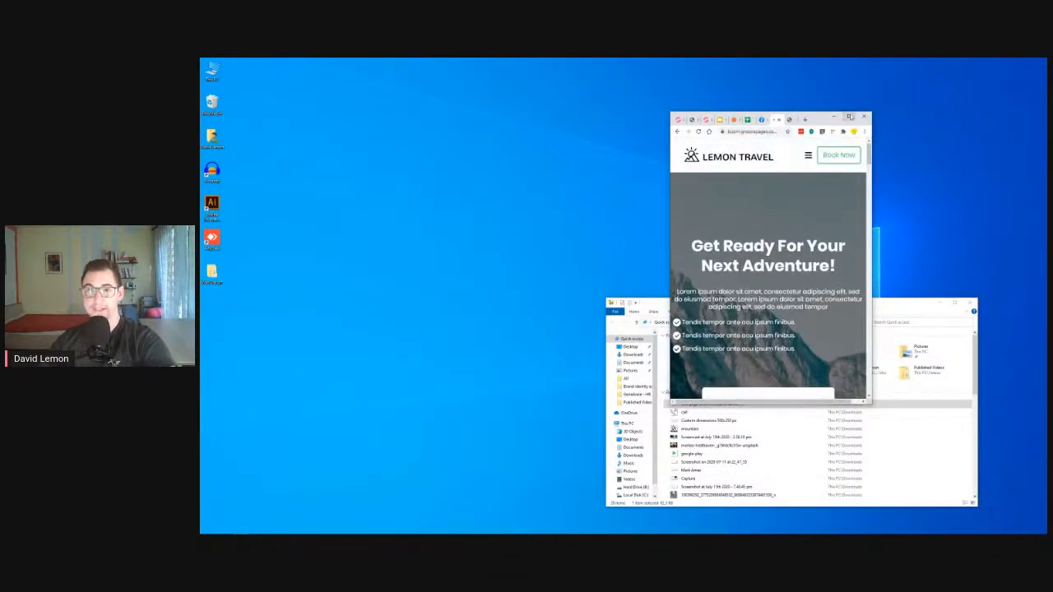
click(849, 116)
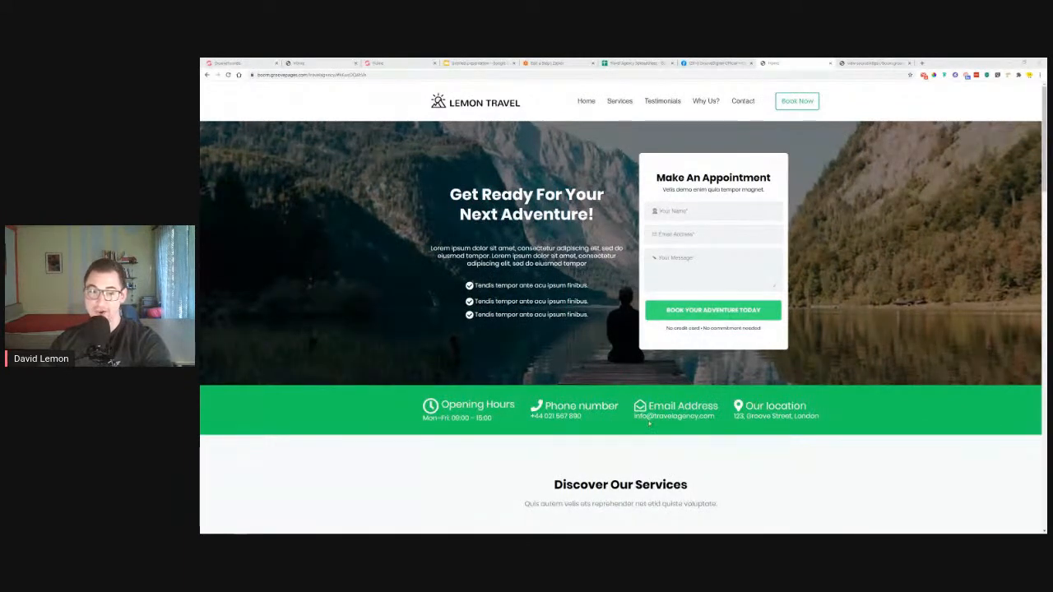
scroll(409, 357, down, 5)
scroll(407, 362, down, 4)
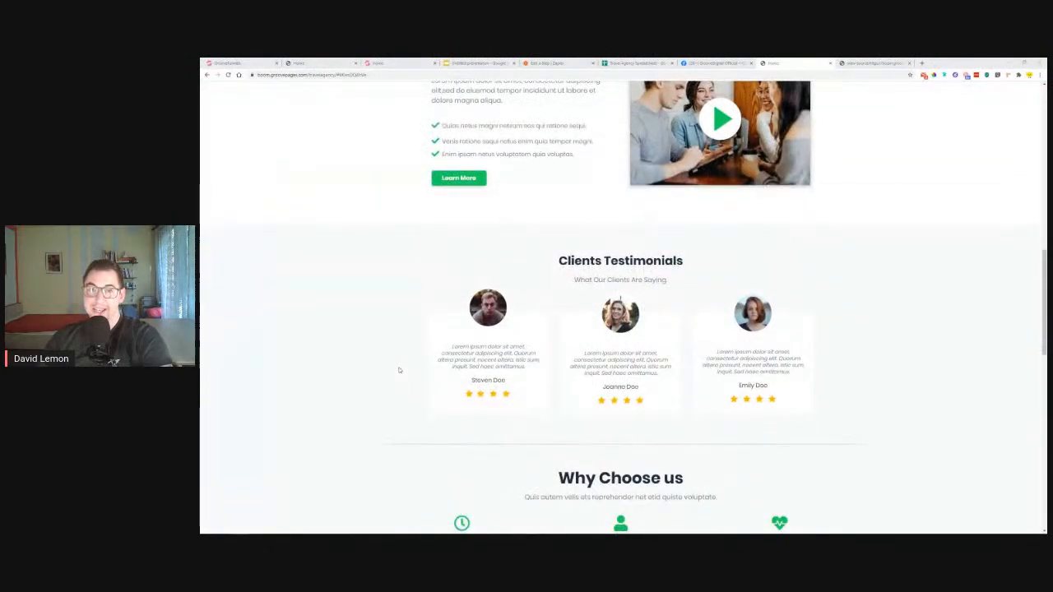
scroll(399, 370, down, 8)
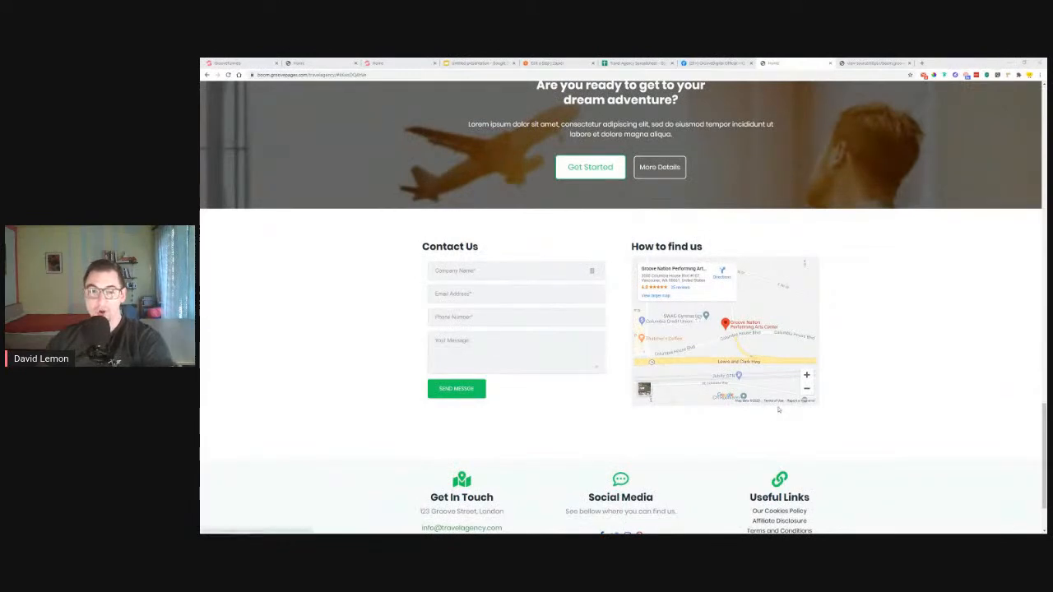
click(229, 62)
Replace the Google map's 'Groove Nation' location with 'Big Ben London' and update the map
click(749, 295)
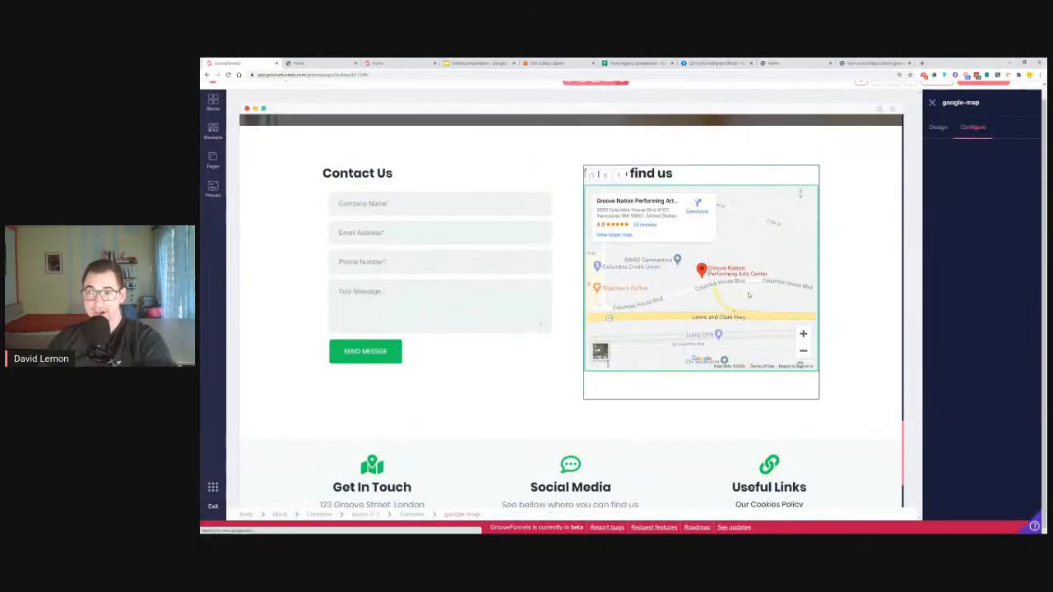
drag(935, 169, 1020, 171)
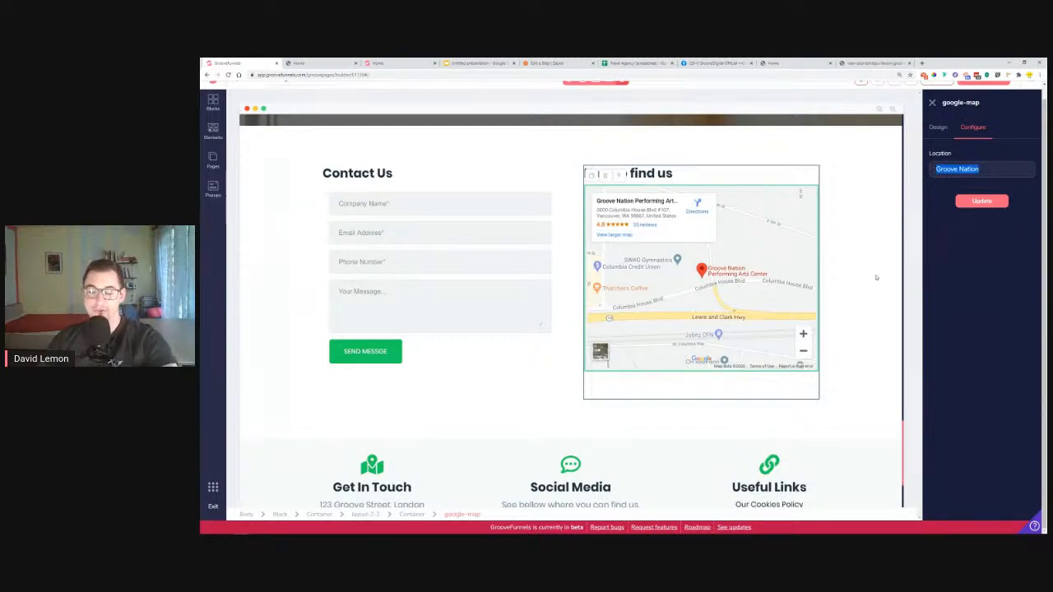
text(Big Ben London)
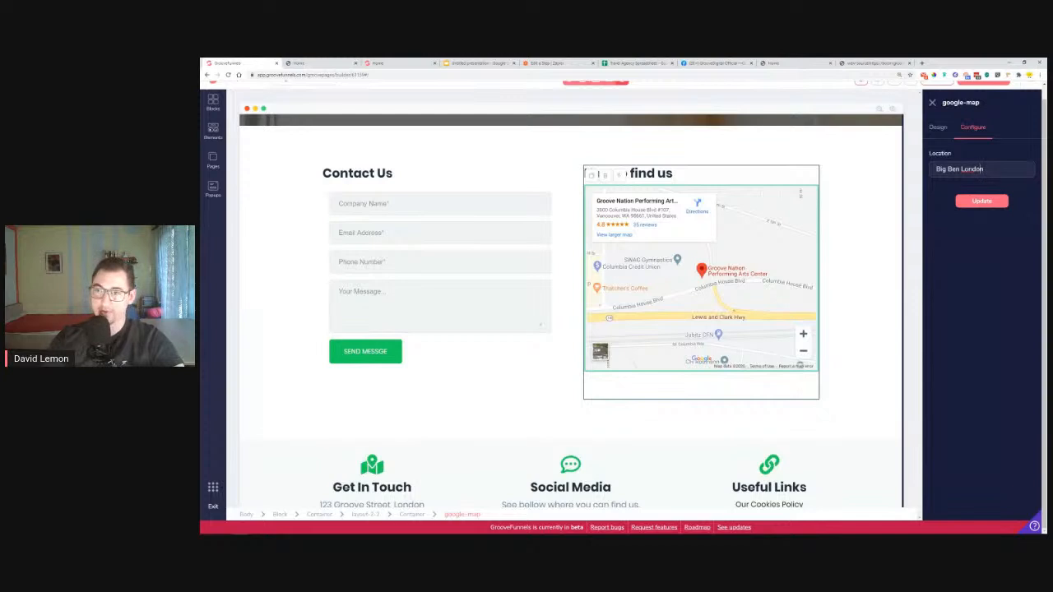
click(988, 198)
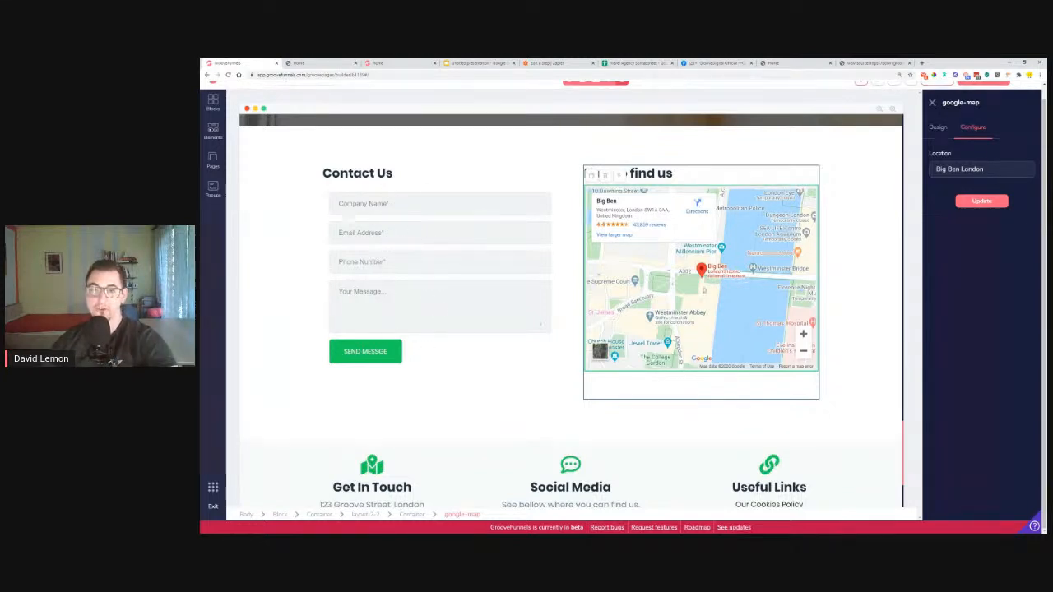
scroll(859, 371, up, 10)
scroll(868, 374, up, 15)
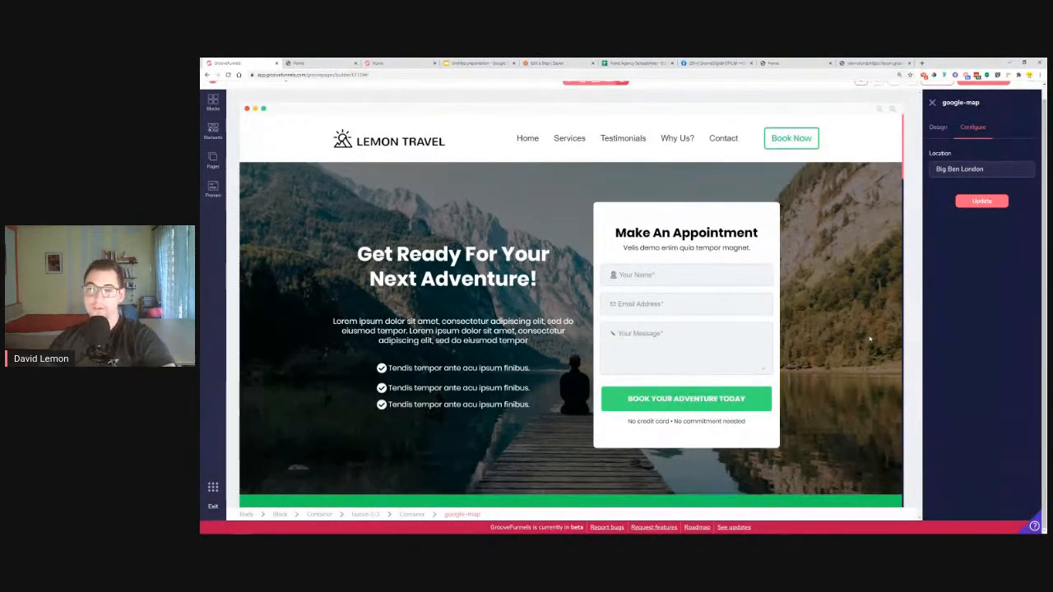
scroll(861, 333, down, 3)
scroll(861, 333, down, 20)
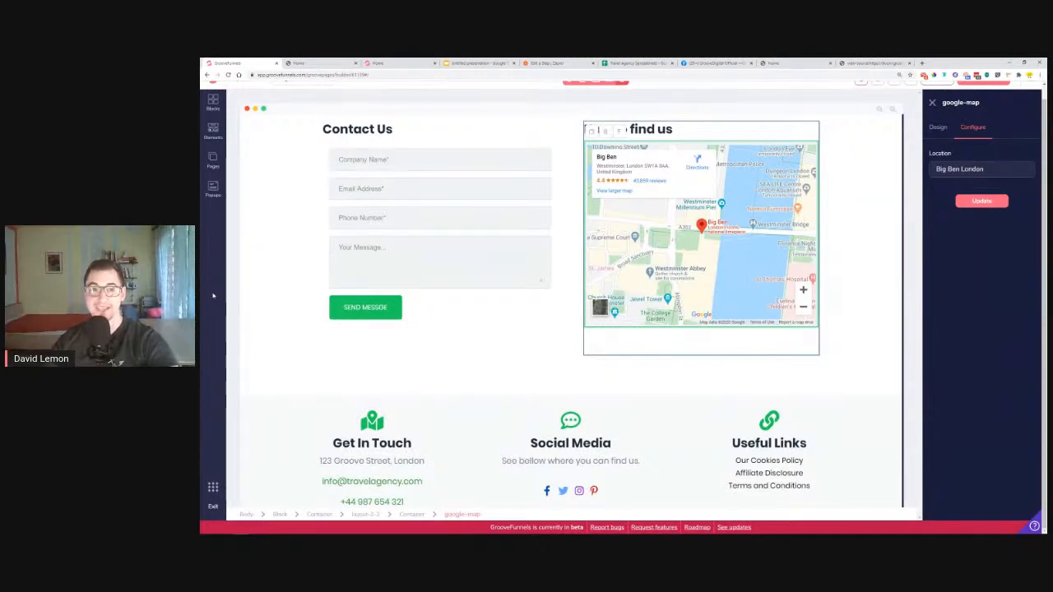
scroll(518, 313, up, 15)
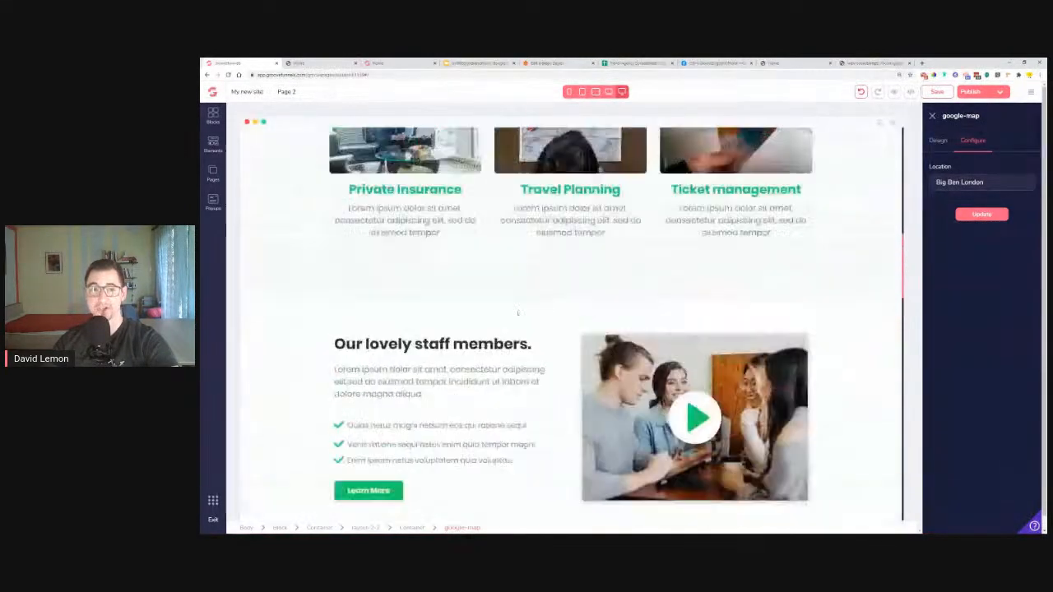
scroll(518, 313, up, 10)
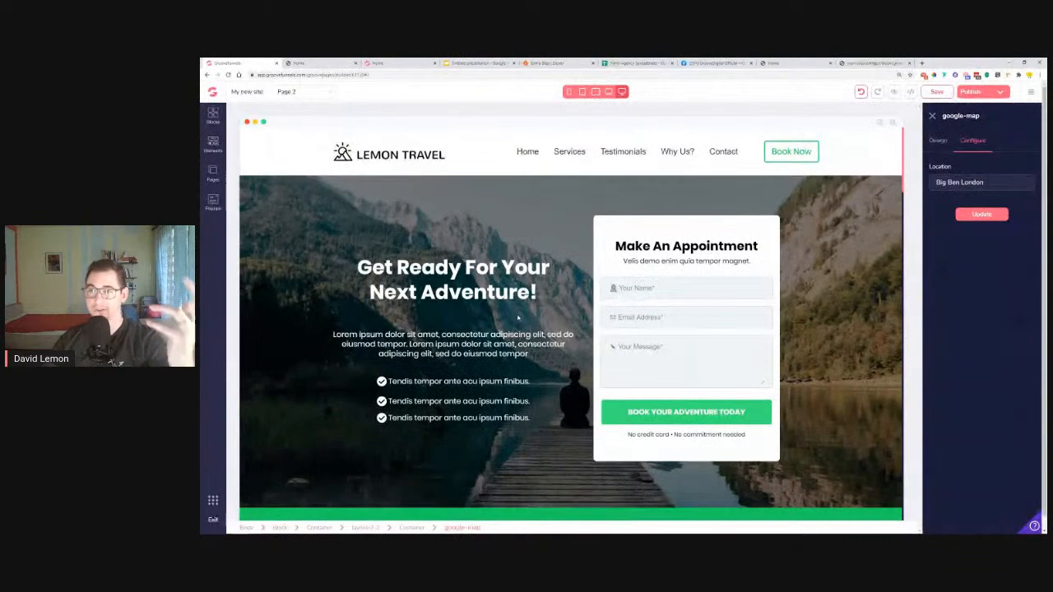